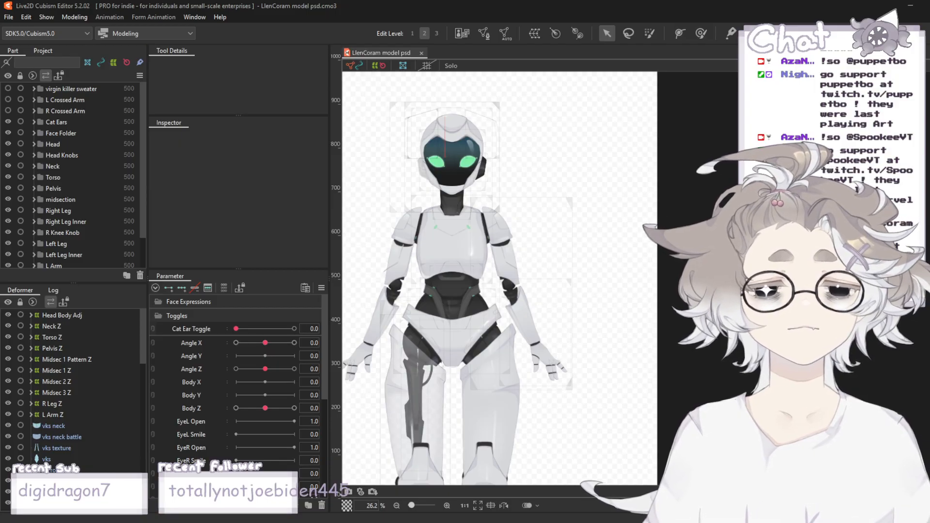
- Look over the whole robot model on the canvas, from the head and torso down to the feet
scroll(721, 205, "down", 3)
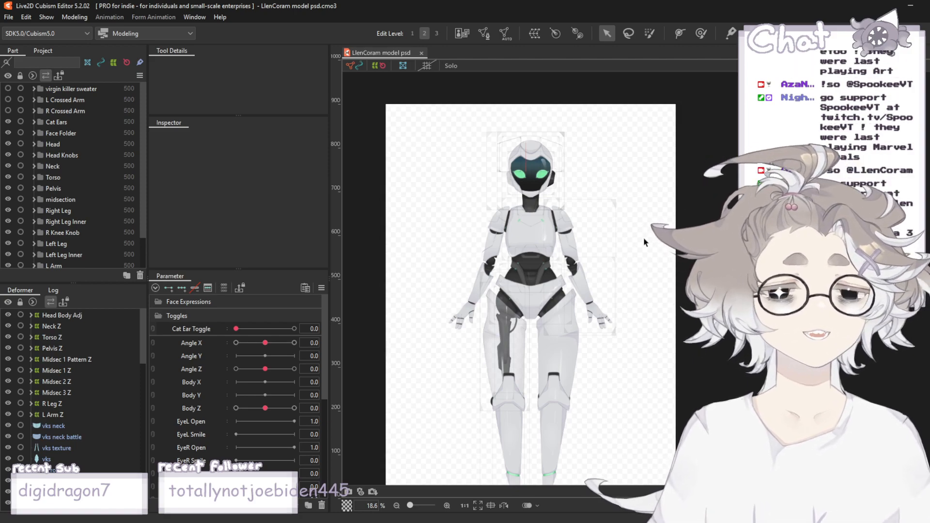
scroll(562, 207, "up", 3)
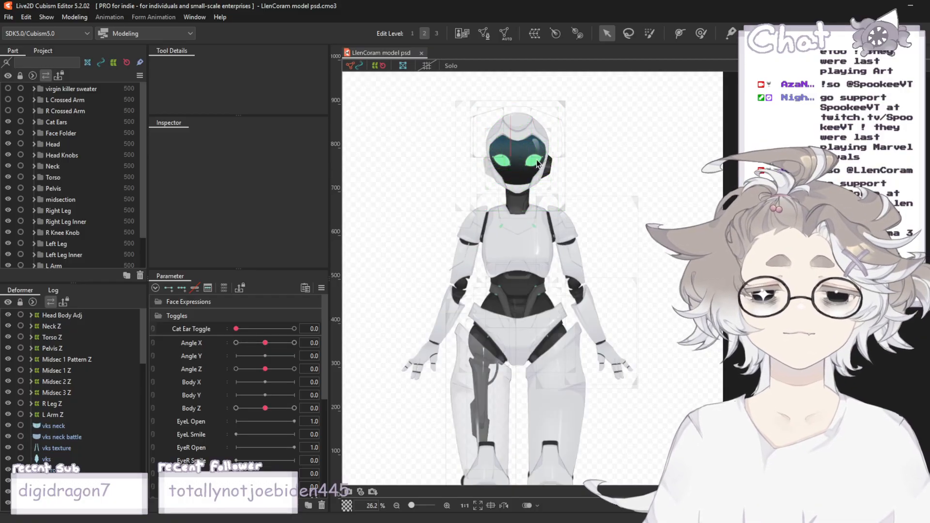
scroll(489, 127, "up", 2)
scroll(581, 116, "up", 2)
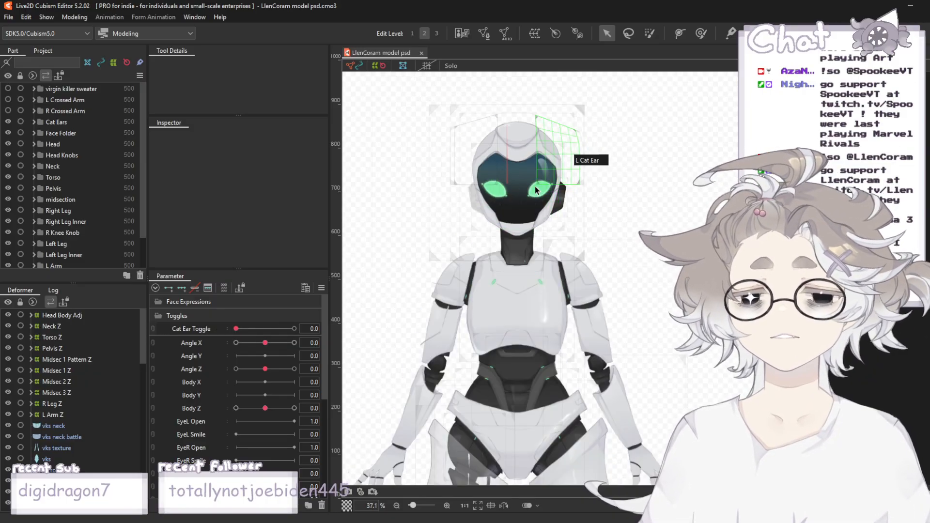
scroll(531, 189, "down", 3)
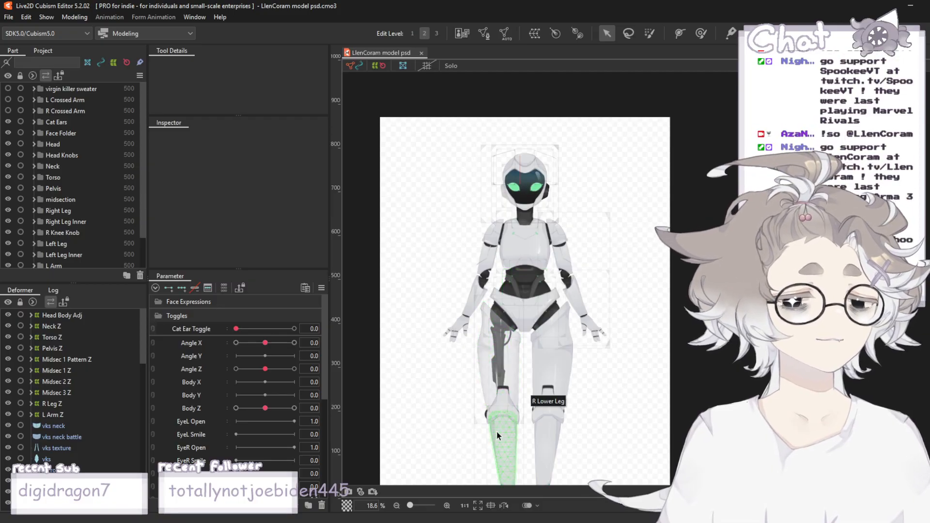
scroll(506, 269, "up", 2)
scroll(508, 291, "down", 3)
scroll(522, 350, "up", 1)
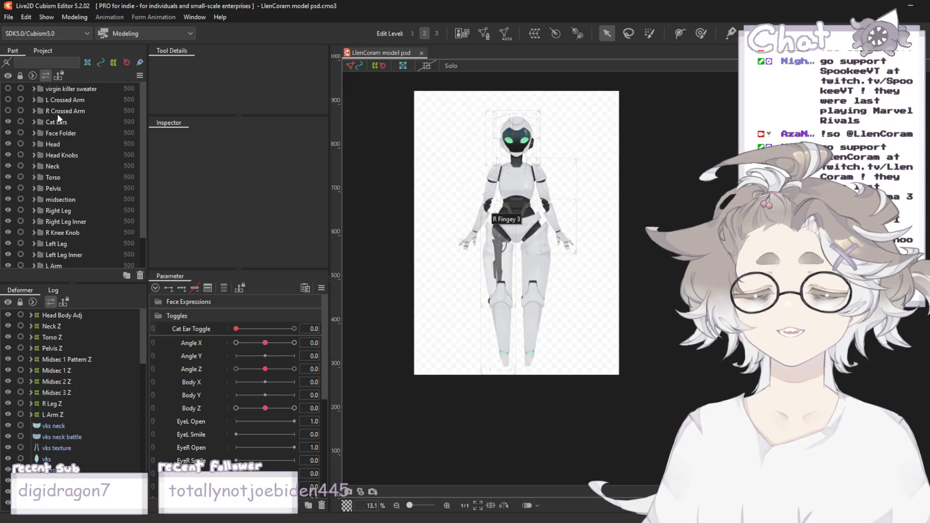
scroll(489, 310, "up", 2)
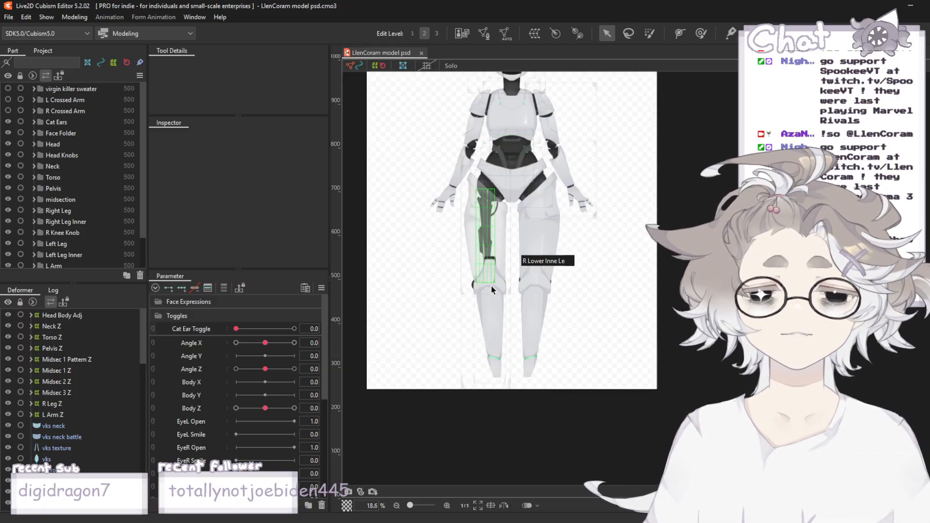
scroll(477, 308, "up", 1)
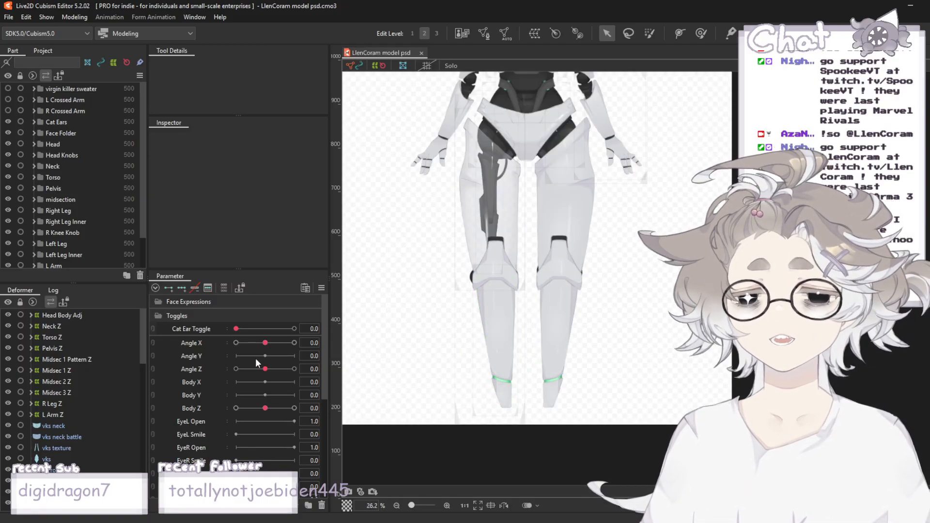
- Preview the model's body tilt by setting the Body Z parameter to 10.0, and return it to 0.0
scroll(219, 365, "down", 5)
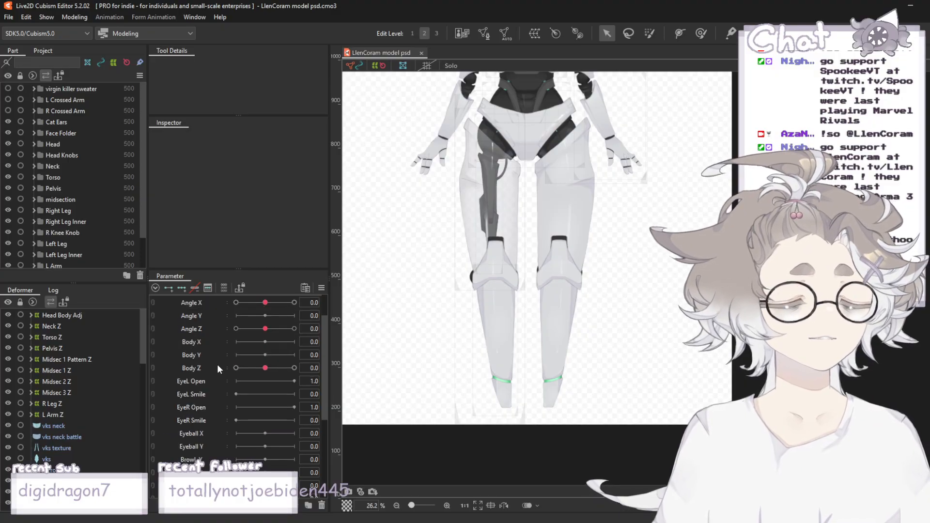
scroll(532, 341, "down", 3)
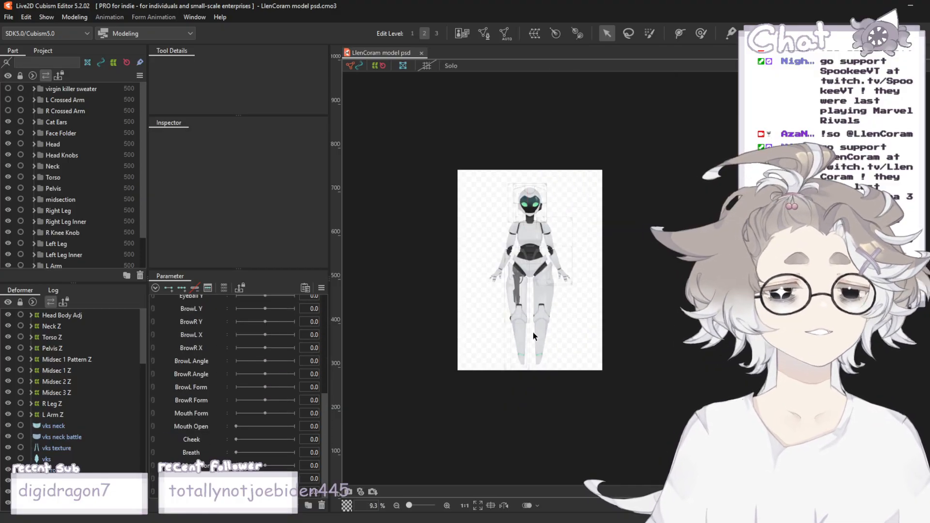
scroll(523, 332, "up", 1)
scroll(240, 349, "up", 5)
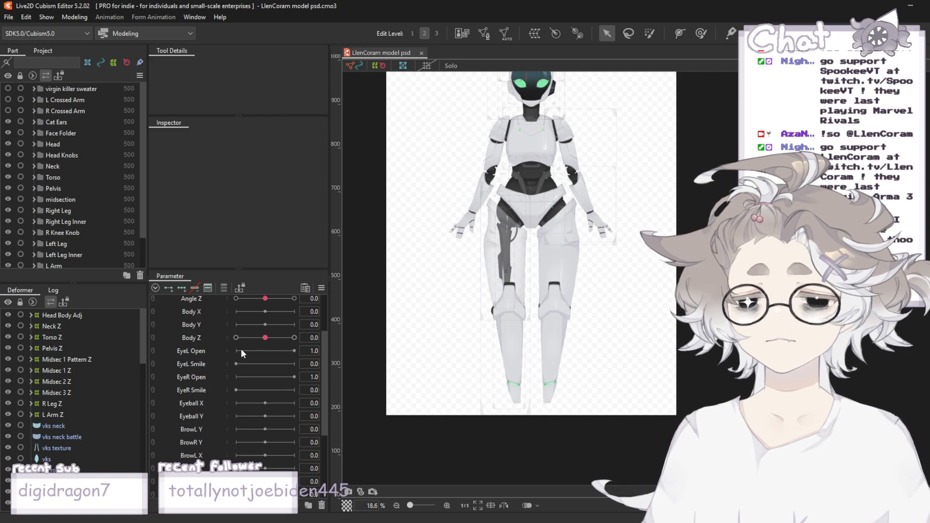
left_click_drag(265, 377, 312, 392)
scroll(535, 353, "down", 2)
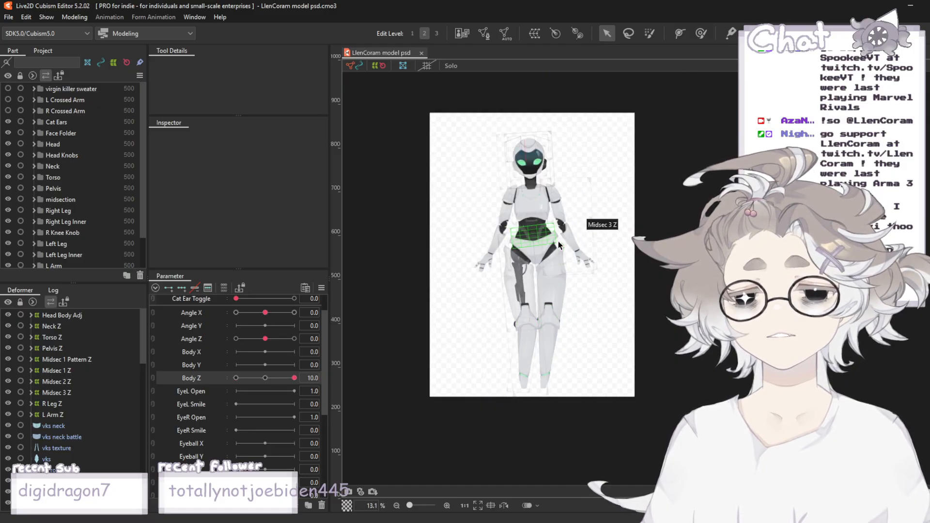
scroll(558, 240, "up", 2)
left_click(265, 378)
- Preview the model's head movement with the Angle X and Angle Z parameters, returning both to 0.0
left_click_drag(263, 317, 251, 345)
left_click(266, 314)
left_click_drag(236, 338, 258, 340)
- Open the physics settings and widen the window so the whole robot fits in its preview
left_click(73, 17)
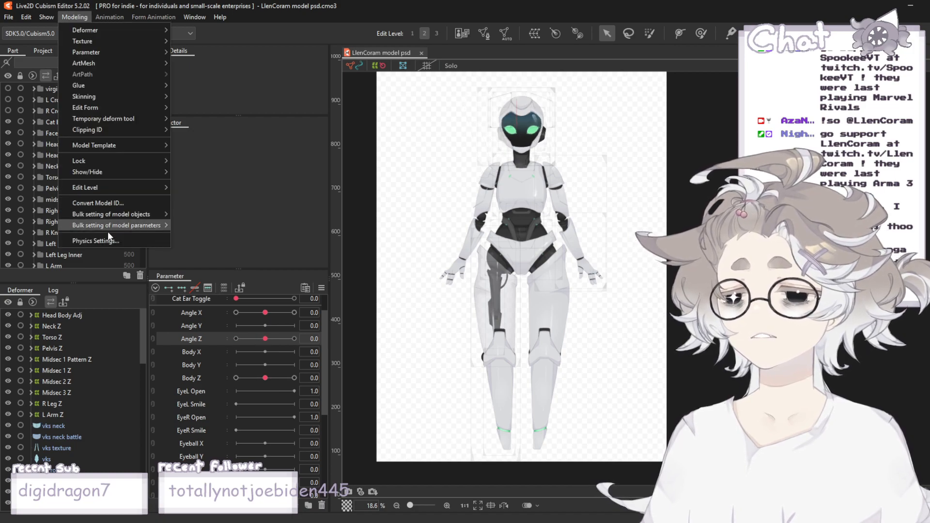
left_click(85, 241)
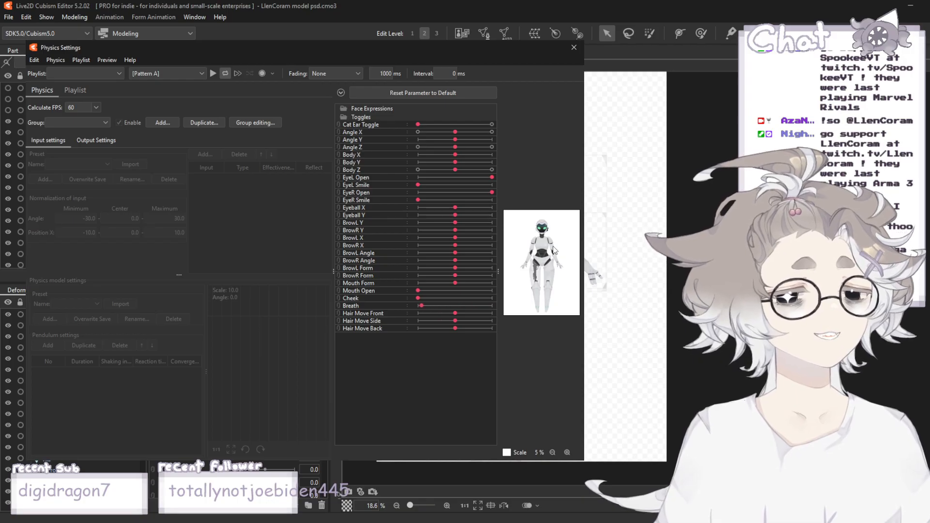
scroll(561, 250, "up", 3)
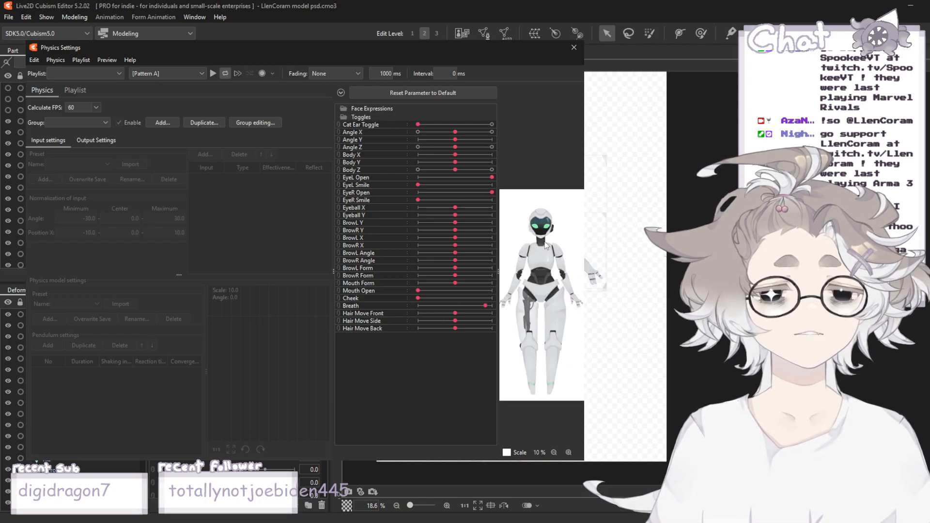
left_click_drag(581, 125, 714, 125)
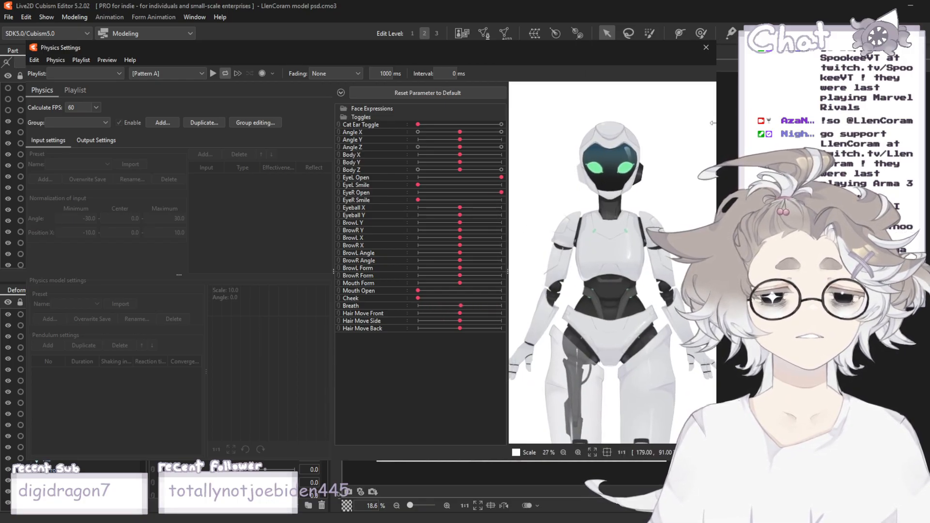
scroll(576, 169, "down", 3)
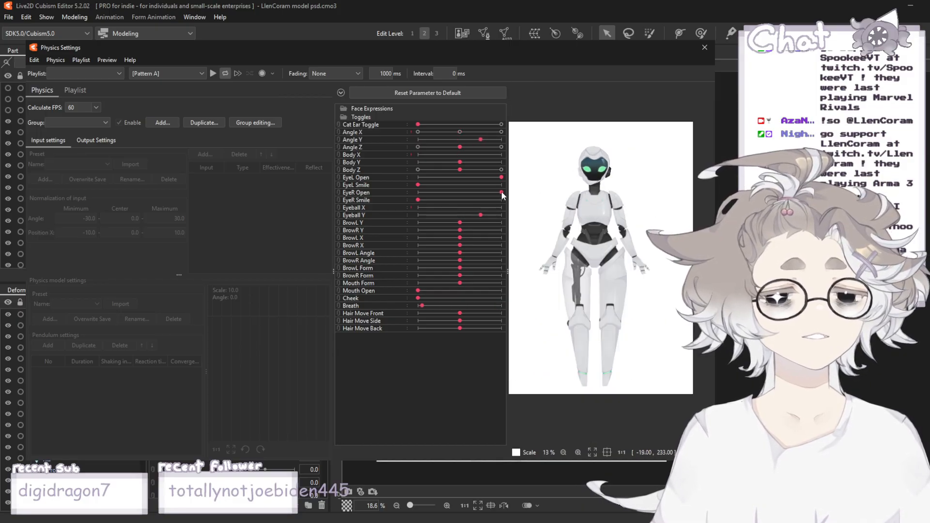
- Check the preview's cursor tracking settings and test how the robot follows the cursor
left_click(97, 61)
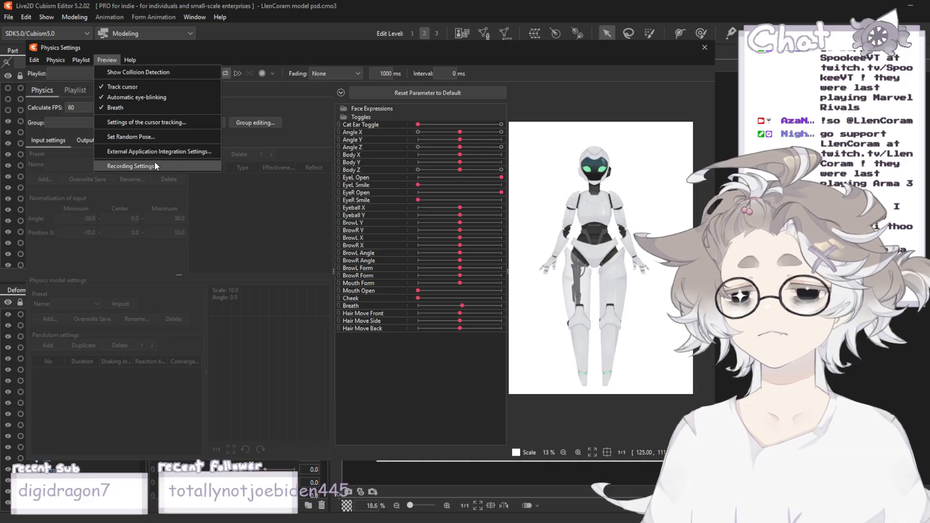
left_click(159, 123)
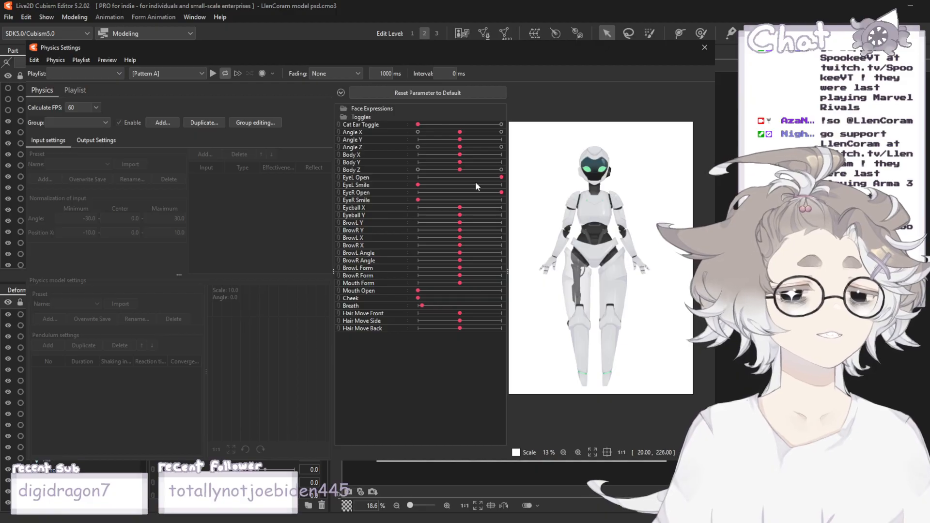
left_click_drag(530, 193, 378, 210)
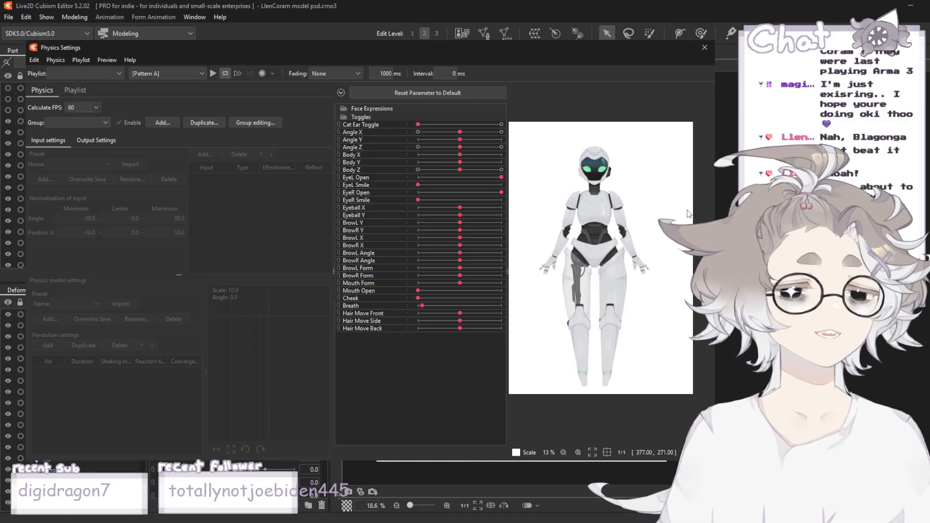
- Examine the robot's movement up close in the physics preview and close the physics settings
scroll(636, 221, "up", 2)
scroll(625, 230, "up", 2)
scroll(653, 309, "down", 4)
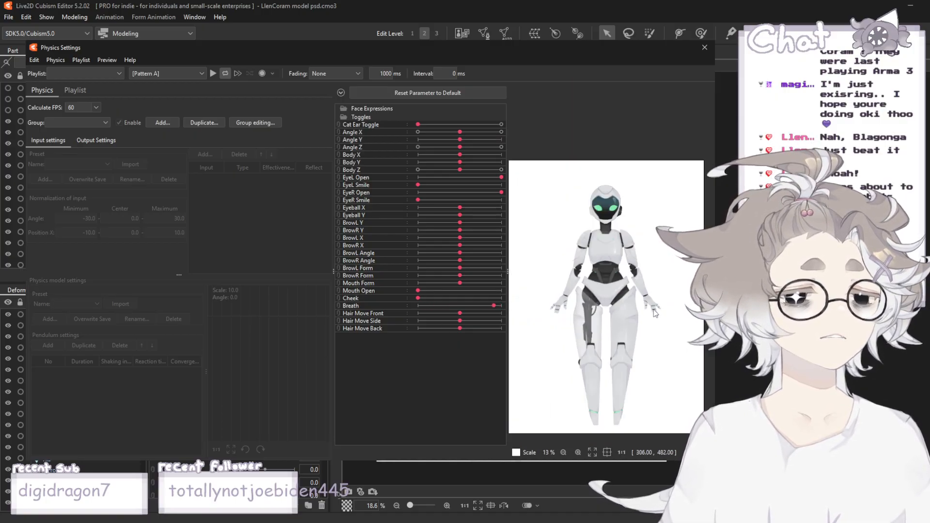
scroll(651, 315, "up", 3)
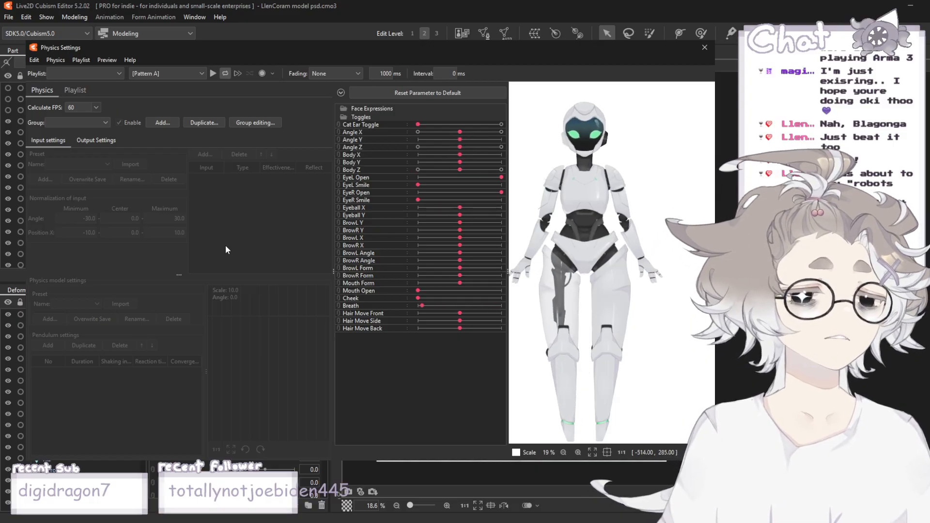
left_click_drag(583, 122, 674, 179)
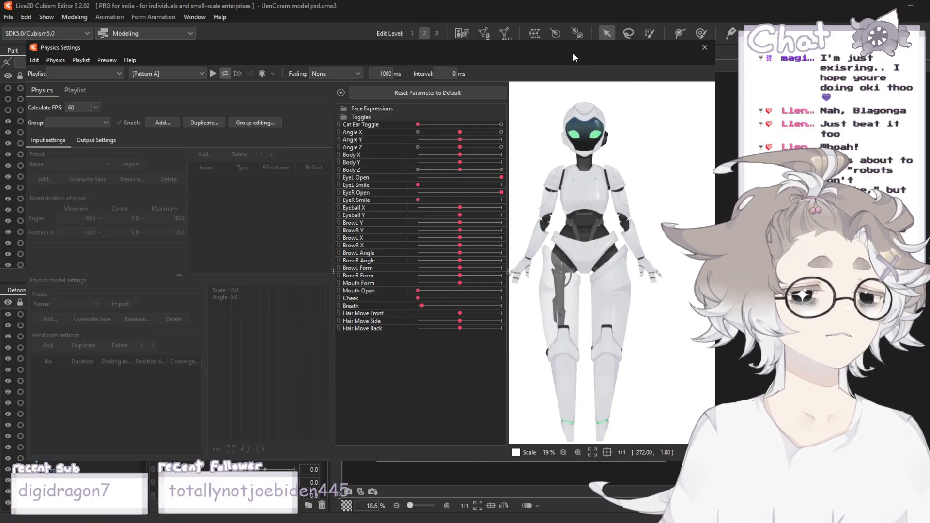
left_click(704, 47)
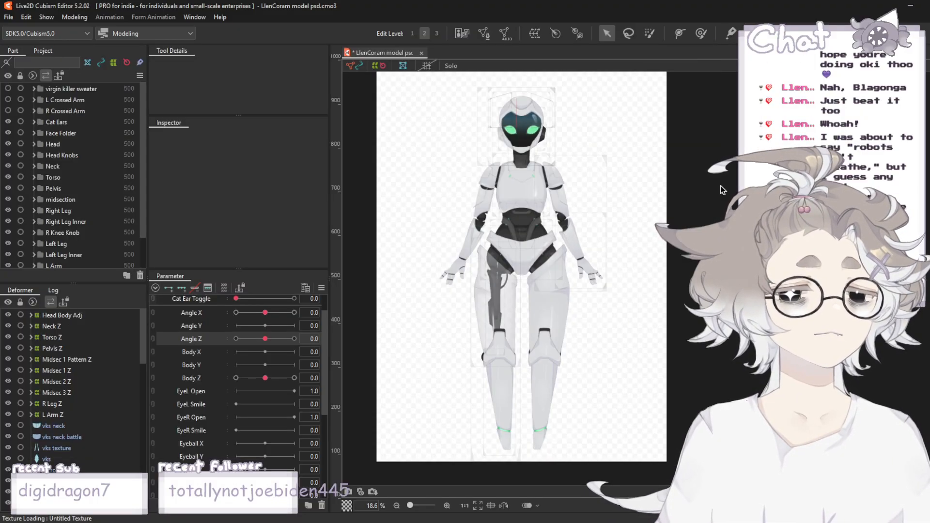
- Examine the robot's head, chest and midsection on the modeling canvas at different magnifications
scroll(468, 180, "down", 2)
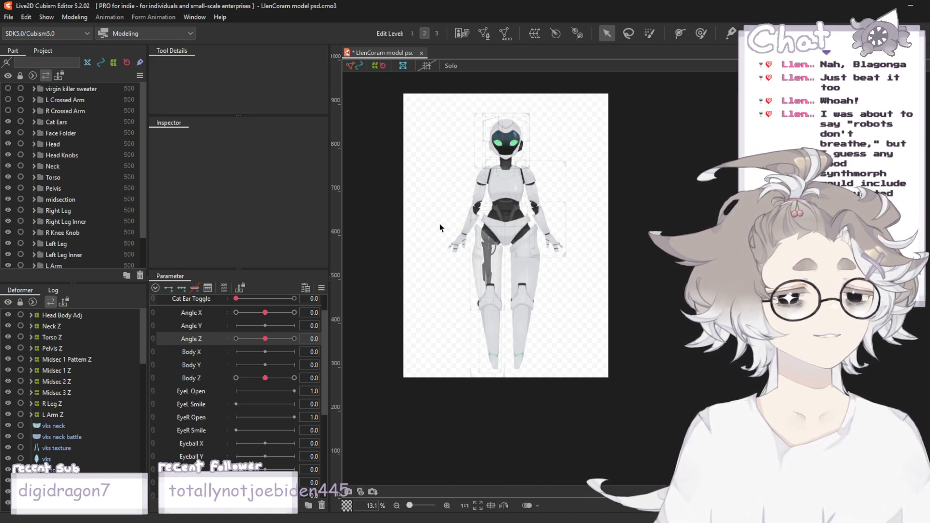
scroll(439, 137, "up", 2)
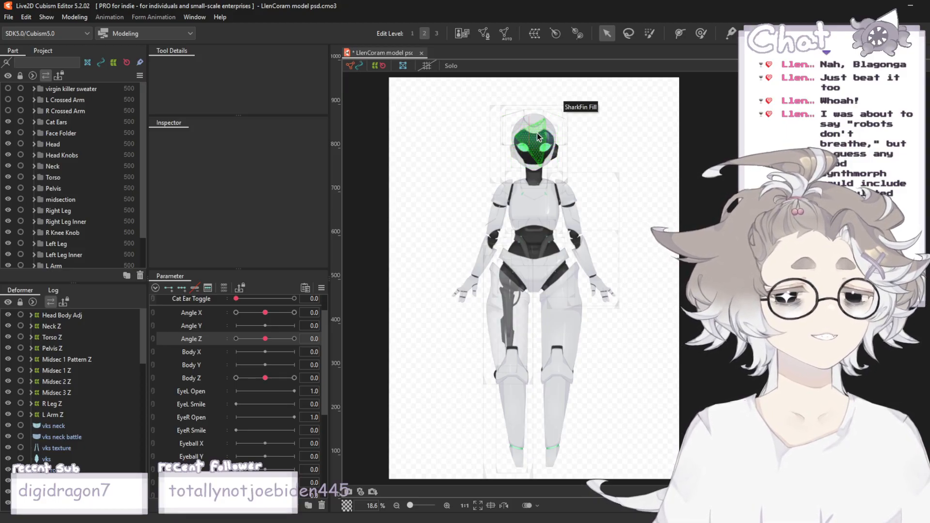
scroll(538, 137, "up", 3)
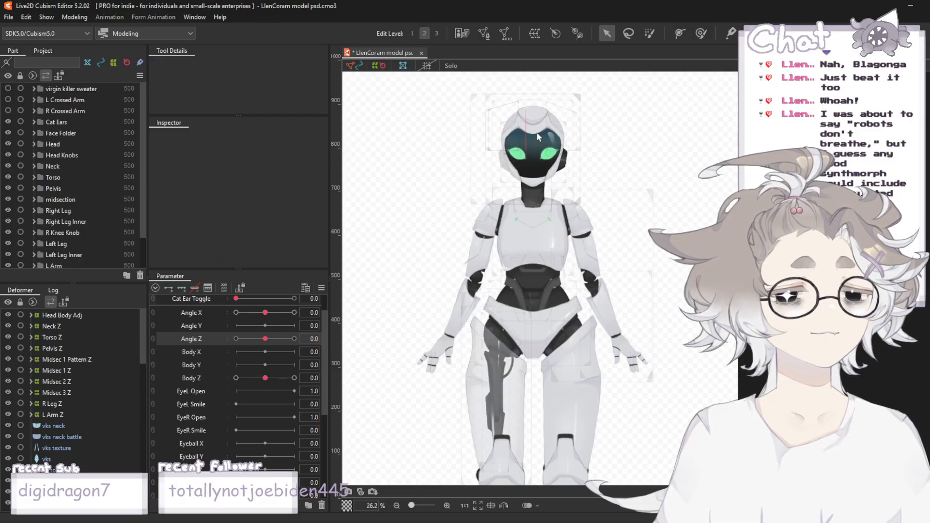
scroll(537, 137, "down", 2)
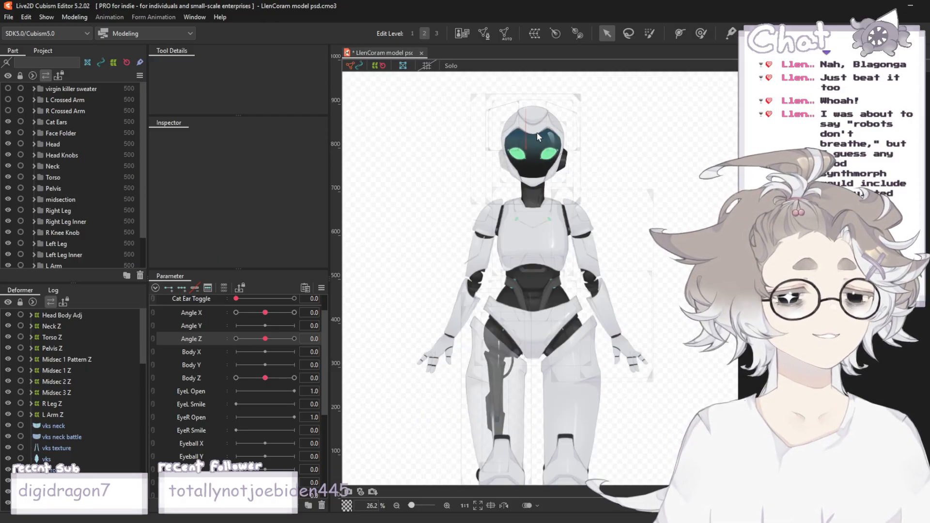
scroll(532, 128, "up", 2)
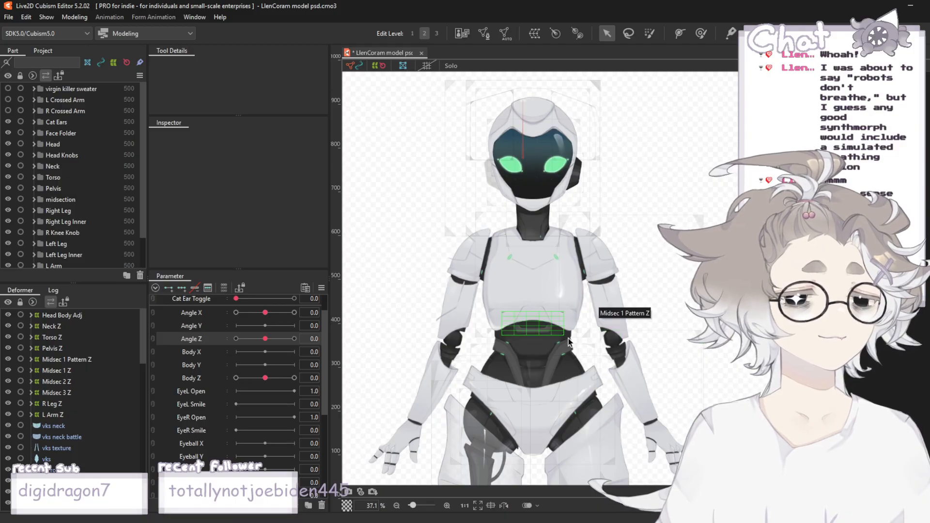
scroll(503, 241, "down", 3)
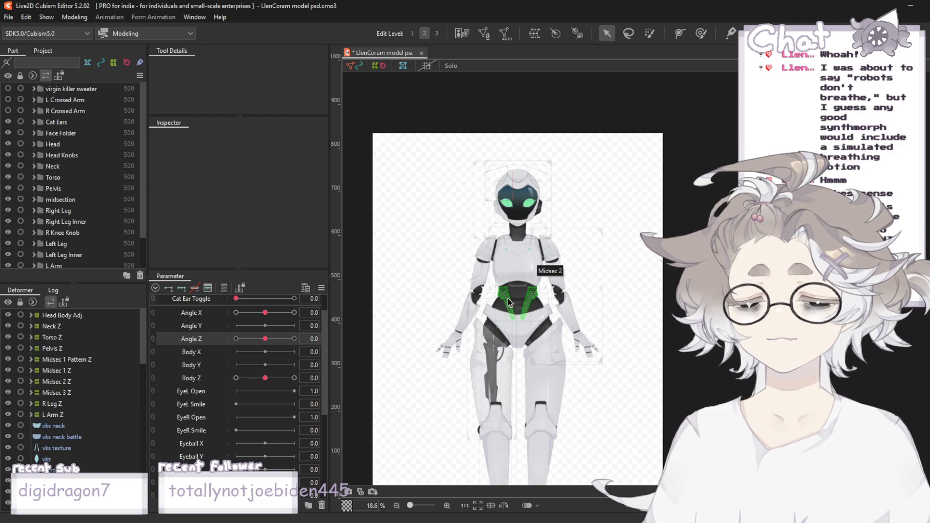
scroll(398, 259, "up", 2)
scroll(548, 301, "up", 1)
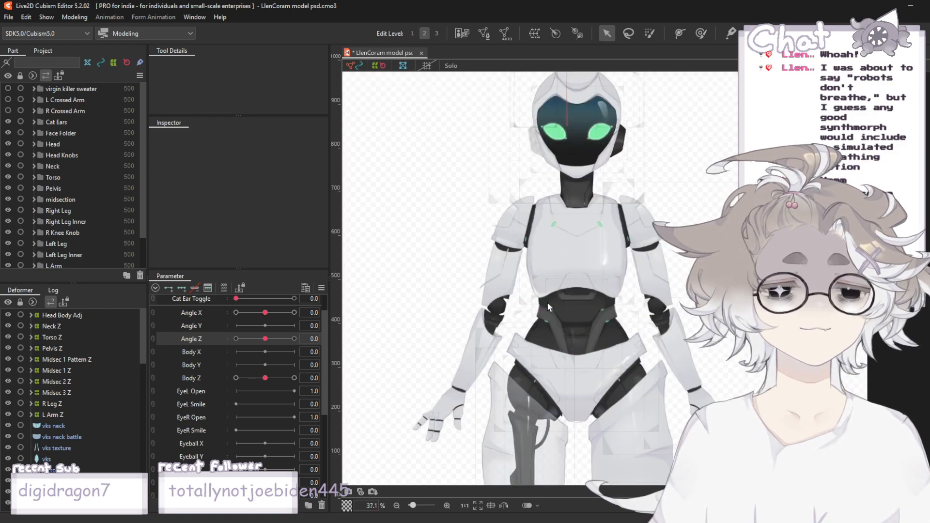
scroll(561, 301, "up", 1)
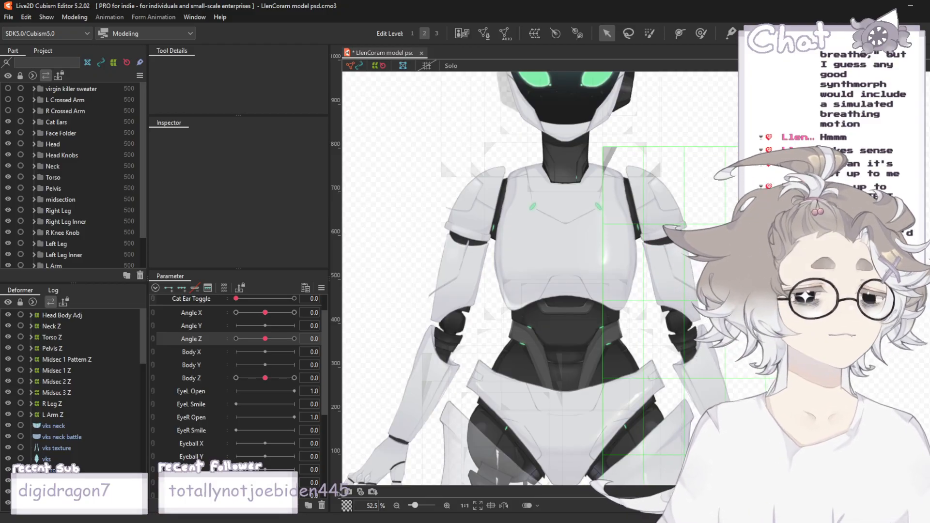
scroll(676, 157, "down", 3)
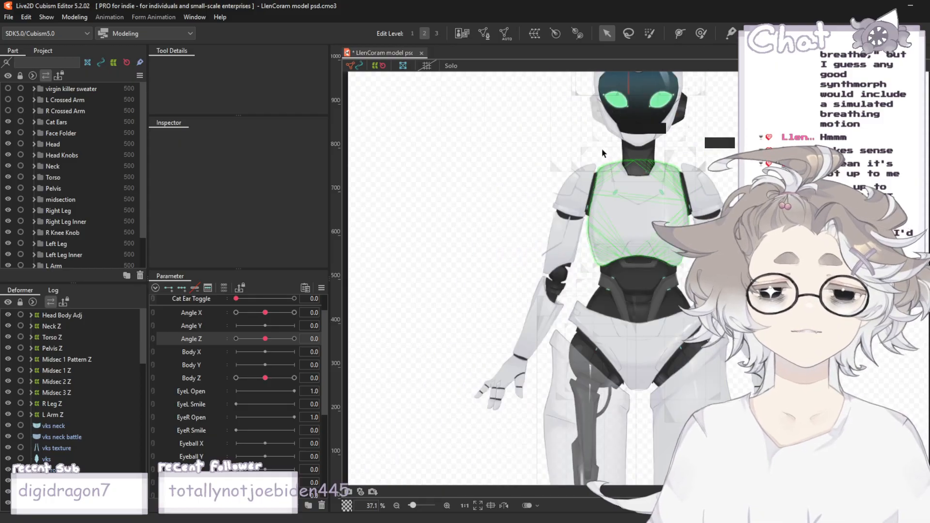
scroll(728, 203, "up", 2)
scroll(633, 140, "up", 2)
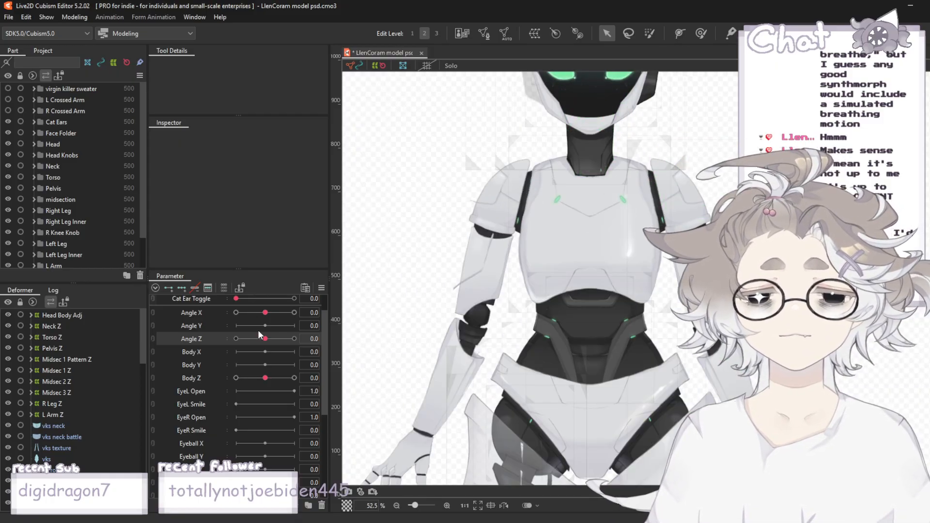
- Preview the Angle Z head tilt, return it to 0.0 and inspect the head and torso
mouse_move(265, 340)
left_mouse_down()
mouse_move(223, 344)
mouse_move(298, 341)
mouse_move(266, 342)
left_mouse_up()
scroll(501, 203, "down", 1)
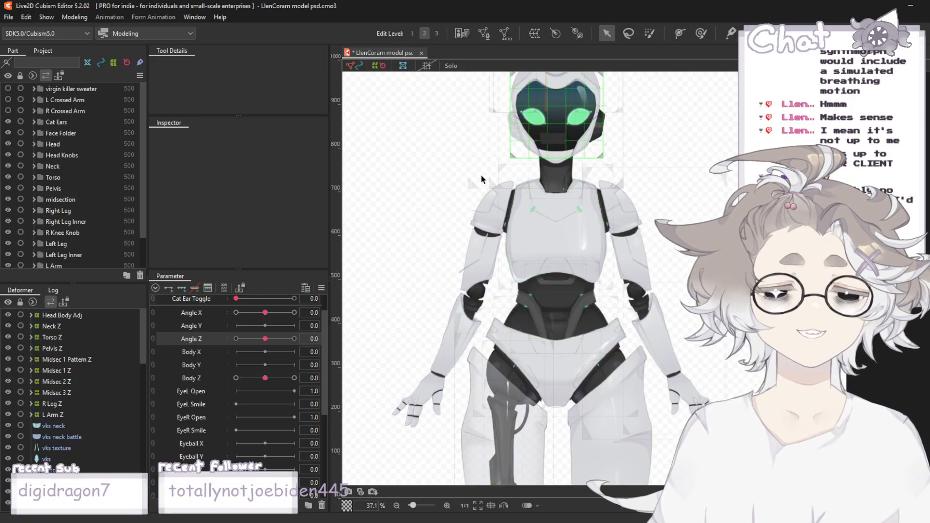
scroll(477, 179, "up", 1)
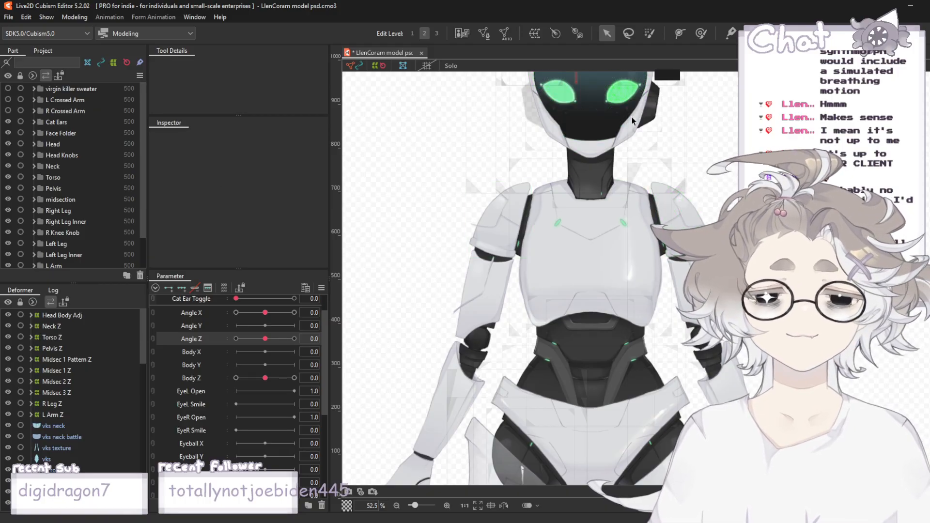
- Set Angle X to 30.0 and inspect the turned head up close and at upper-body scale
scroll(536, 255, "down", 2)
scroll(537, 256, "up", 1)
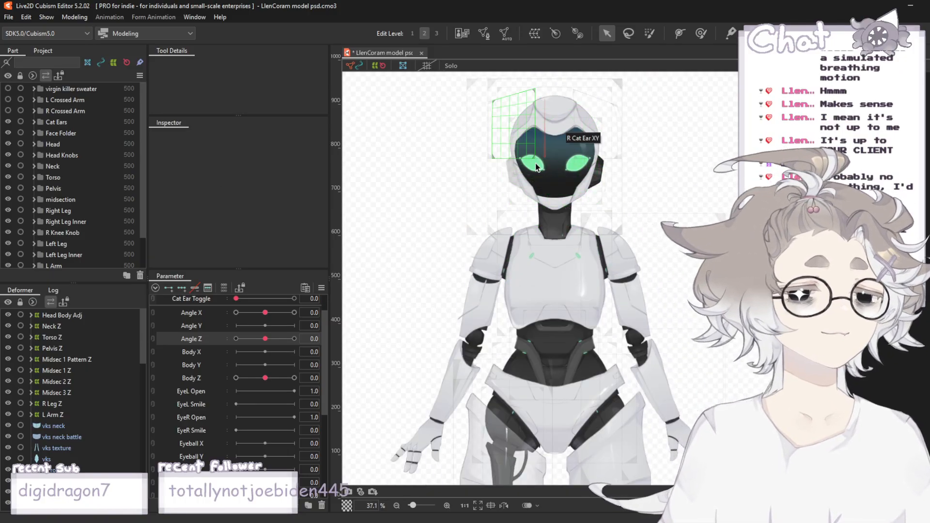
scroll(536, 163, "up", 1)
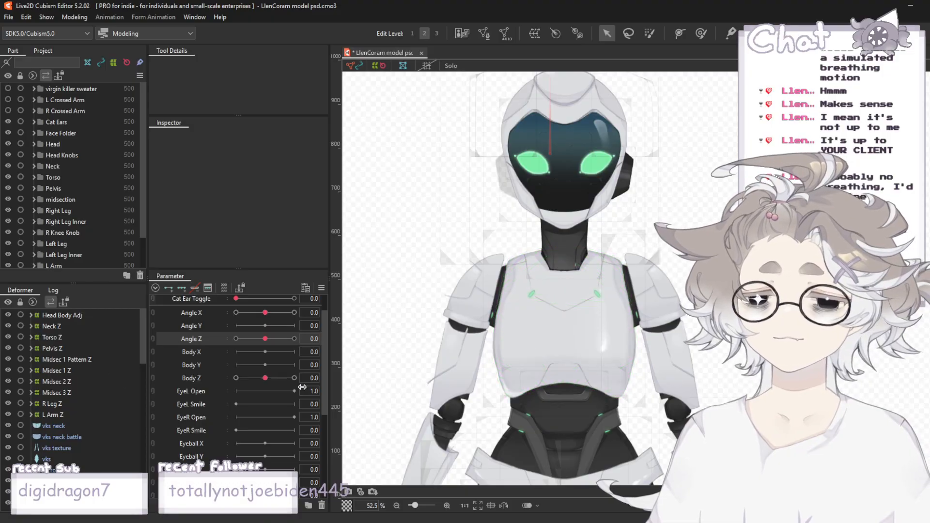
scroll(232, 378, "up", 2)
left_click_drag(265, 342, 300, 344)
scroll(548, 191, "up", 5)
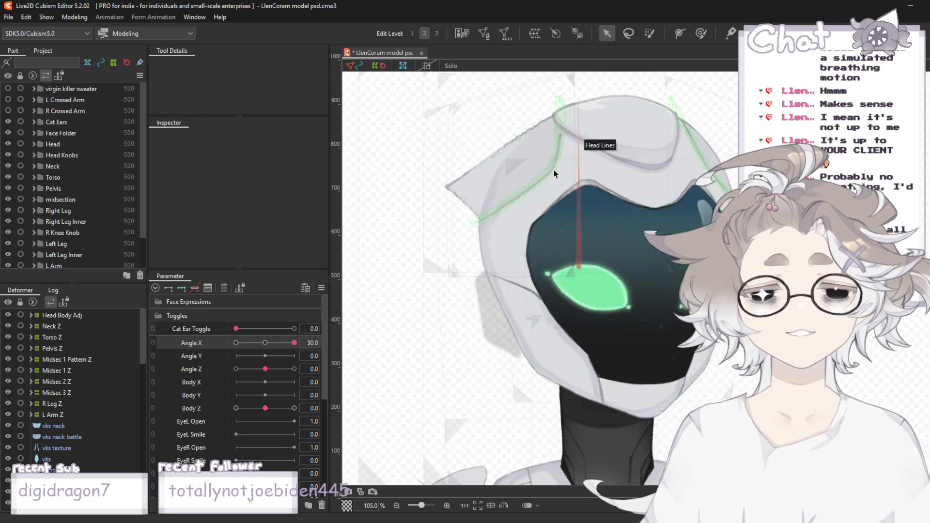
scroll(416, 176, "down", 3)
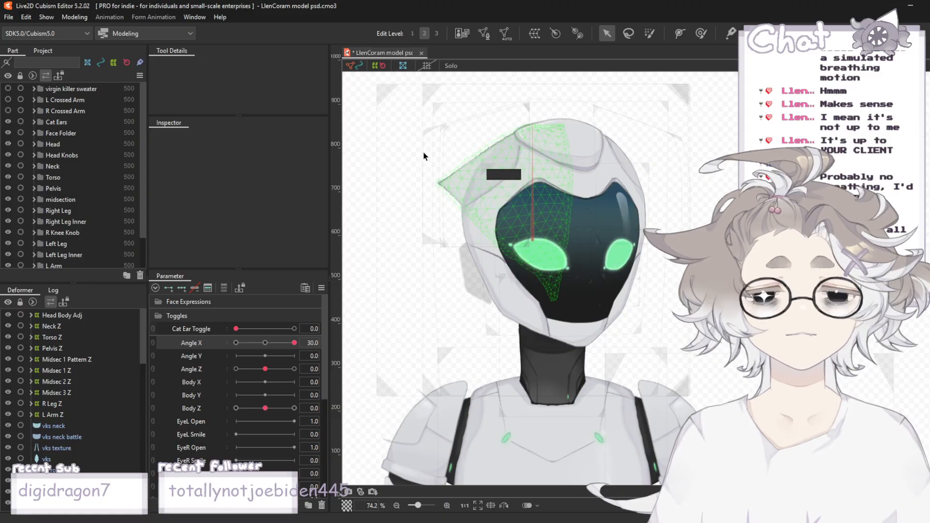
- Preview the Angle X head turn repeatedly, returning it to 30.0 and checking the head, ears and neck
mouse_move(294, 342)
left_mouse_down()
mouse_move(274, 342)
mouse_move(295, 346)
left_mouse_up()
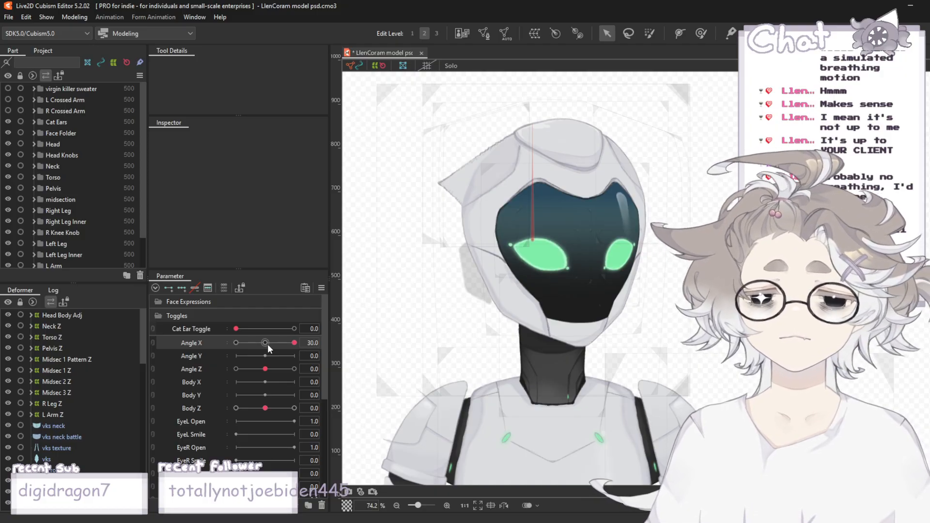
left_click_drag(267, 344, 295, 339)
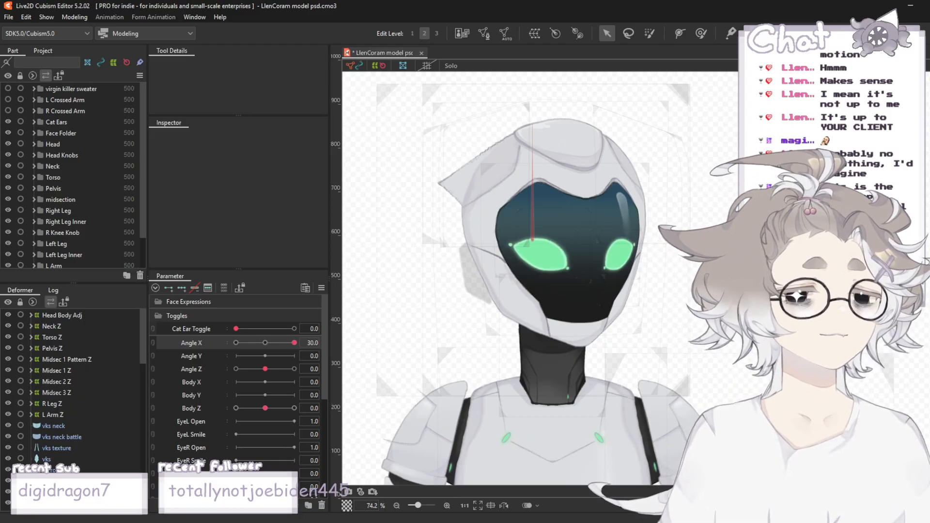
left_click_drag(294, 345, 298, 391)
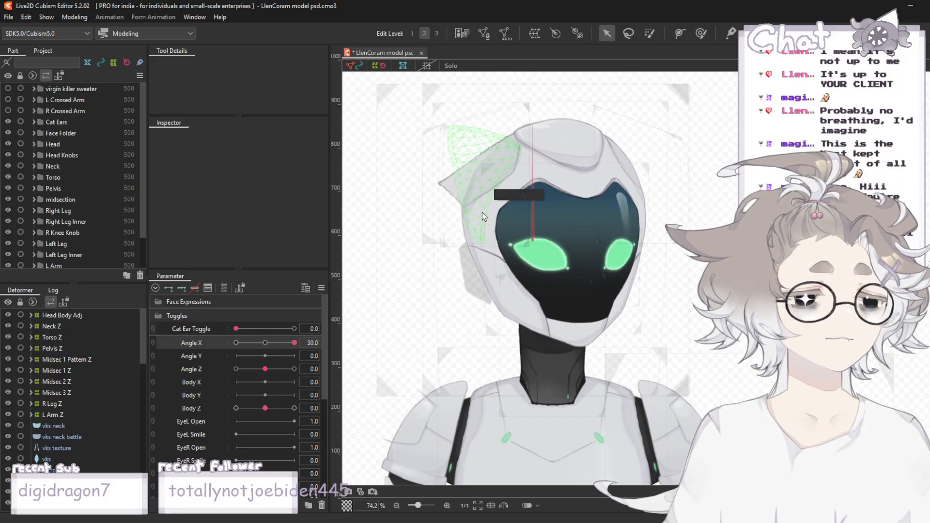
scroll(482, 212, "down", 2)
scroll(519, 269, "up", 2)
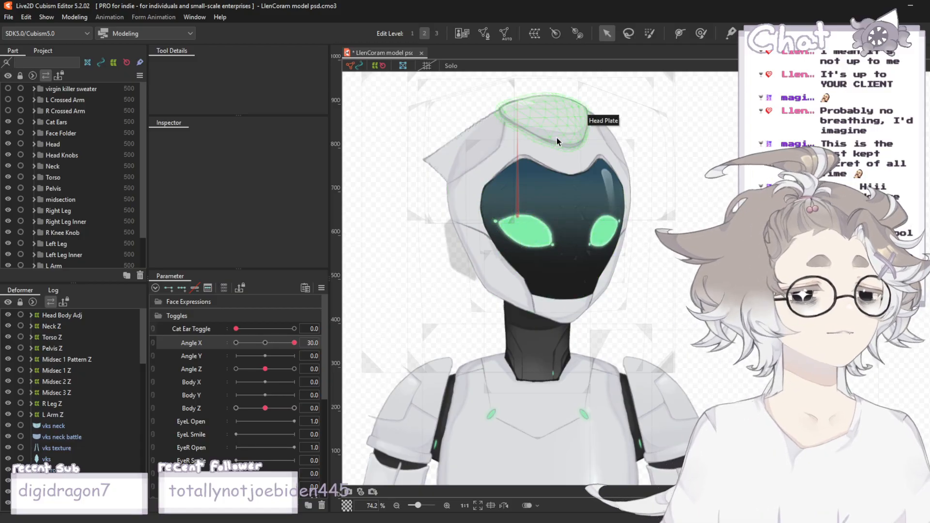
left_click_drag(294, 342, 306, 366)
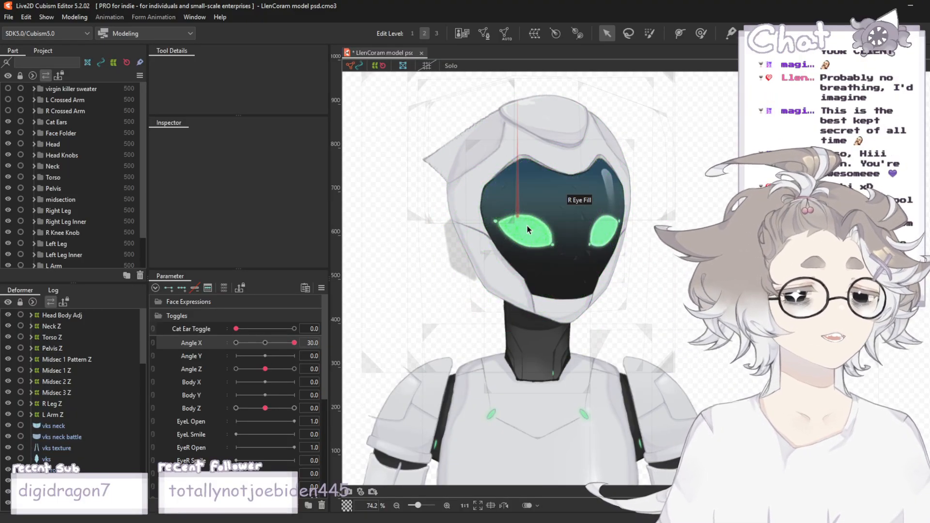
- Inspect the visor up close and select the Visor XY warp deformer in the Face Folder
scroll(508, 205, "up", 2)
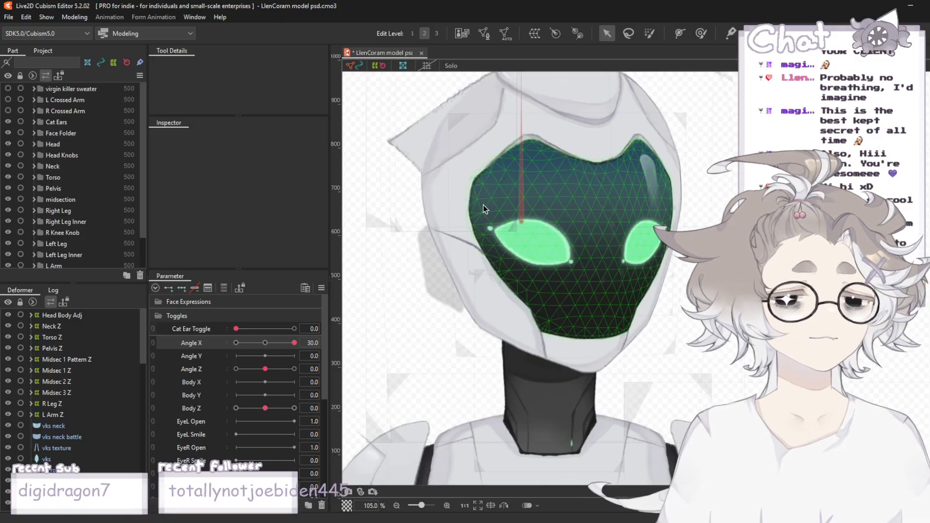
scroll(443, 248, "down", 2)
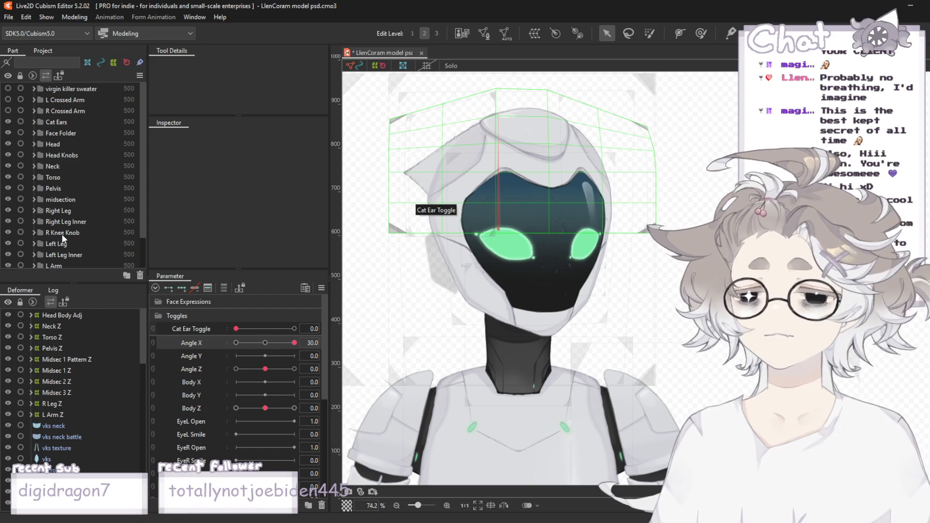
scroll(62, 234, "down", 1)
scroll(50, 170, "up", 1)
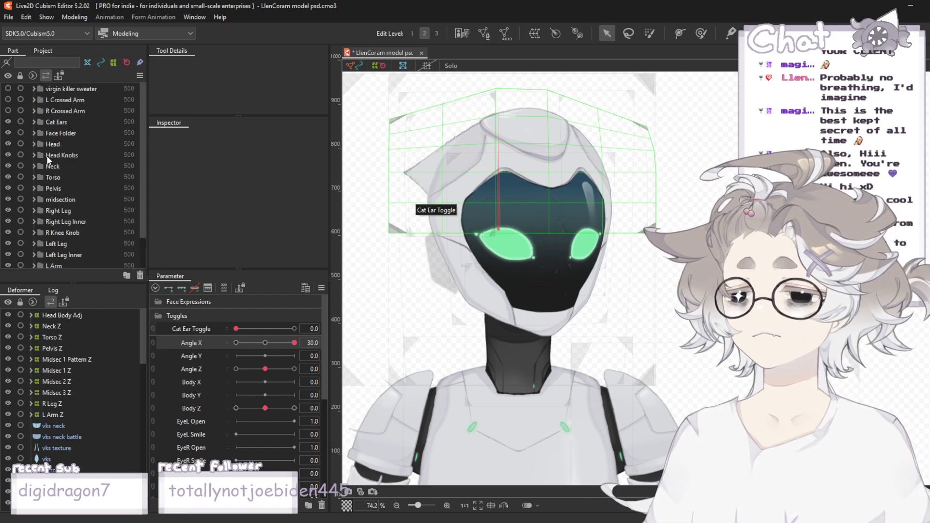
left_click(34, 133)
left_click(73, 144)
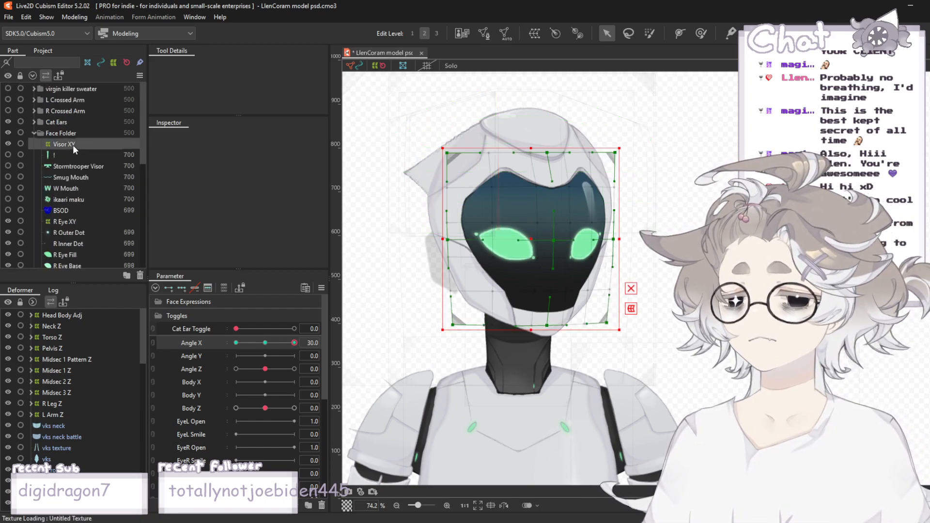
scroll(609, 242, "up", 3)
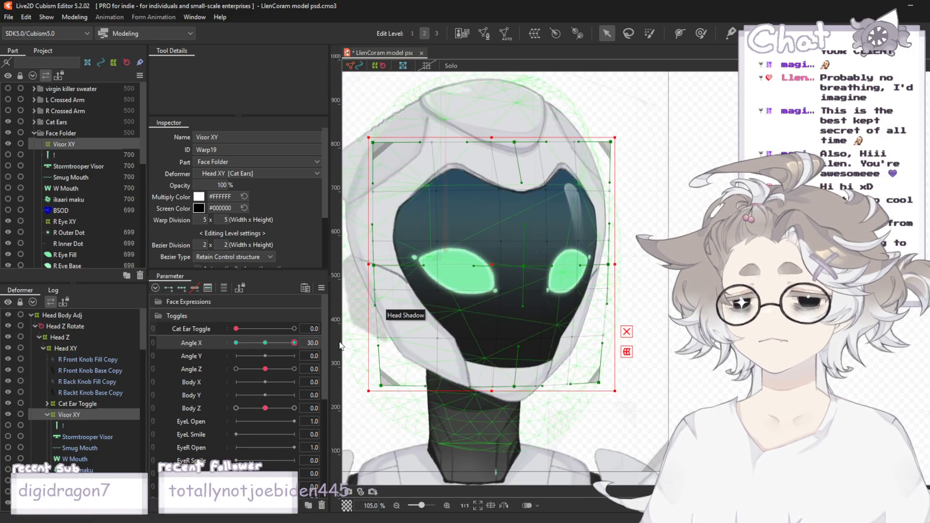
- Fine-tune the central curvature of the Visor XY warp at Angle X 30.0, comparing the visor through the head turn
mouse_move(294, 343)
left_mouse_down()
mouse_move(270, 348)
mouse_move(296, 351)
left_mouse_up()
scroll(502, 160, "down", 3)
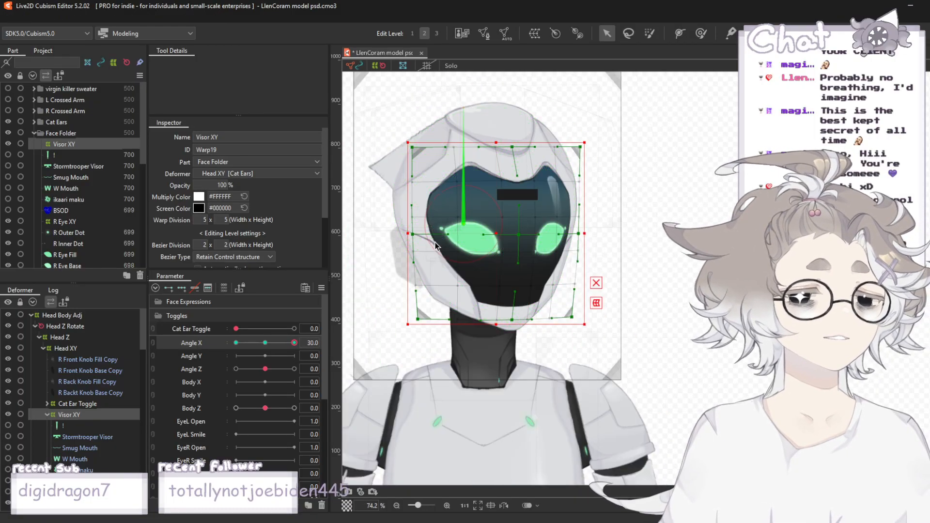
scroll(502, 170, "up", 3)
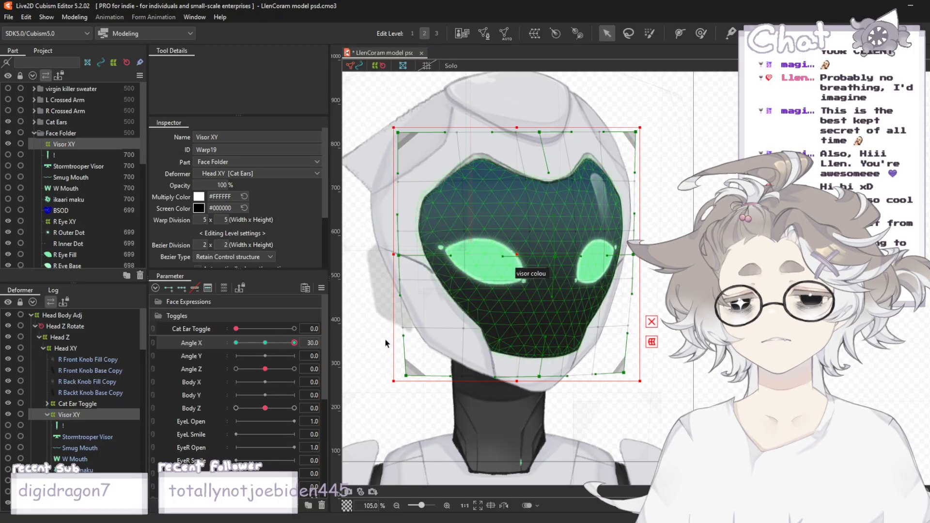
mouse_move(294, 343)
left_mouse_down()
mouse_move(269, 345)
mouse_move(295, 344)
left_mouse_up()
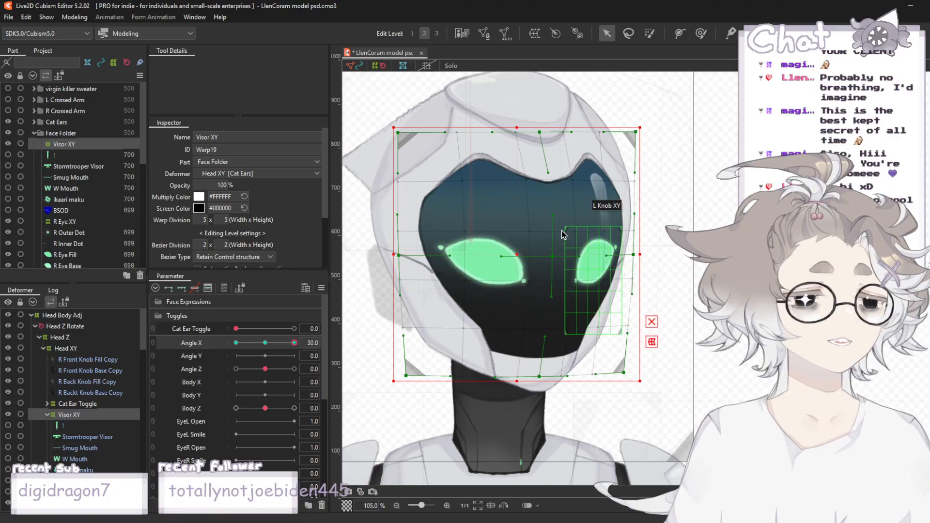
scroll(651, 255, "down", 3)
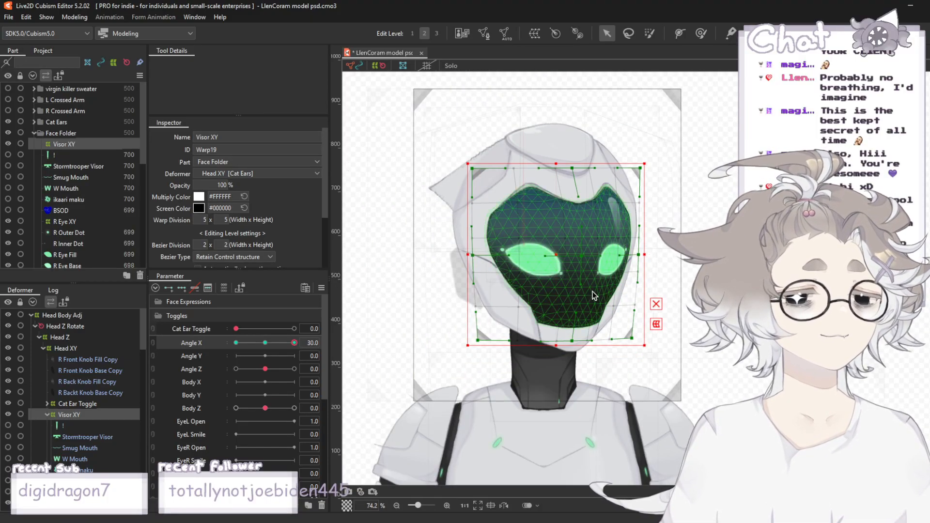
mouse_move(294, 343)
left_mouse_down()
mouse_move(269, 347)
mouse_move(296, 350)
left_mouse_up()
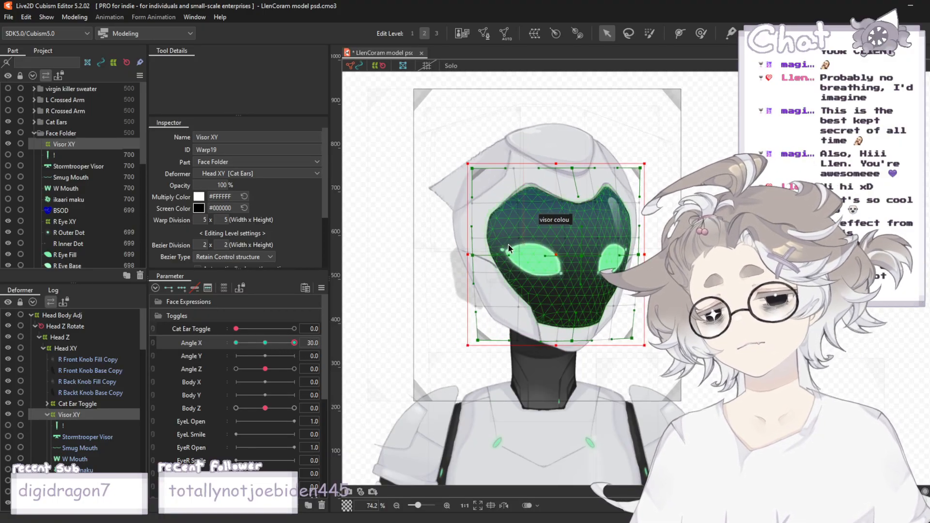
- Adjust the middle control point on the Visor XY warp's left edge and check the visor's shape through the Angle X turn
scroll(466, 257, "up", 2)
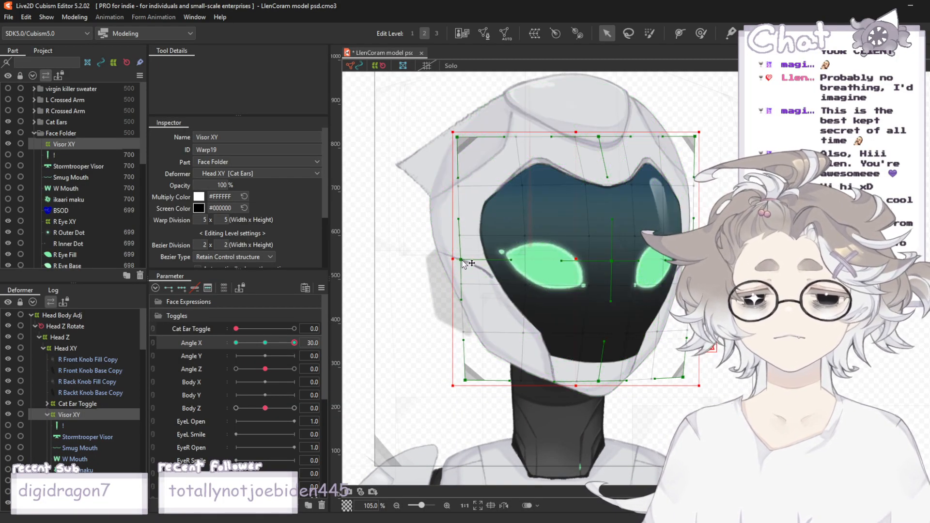
left_click_drag(294, 343, 297, 344)
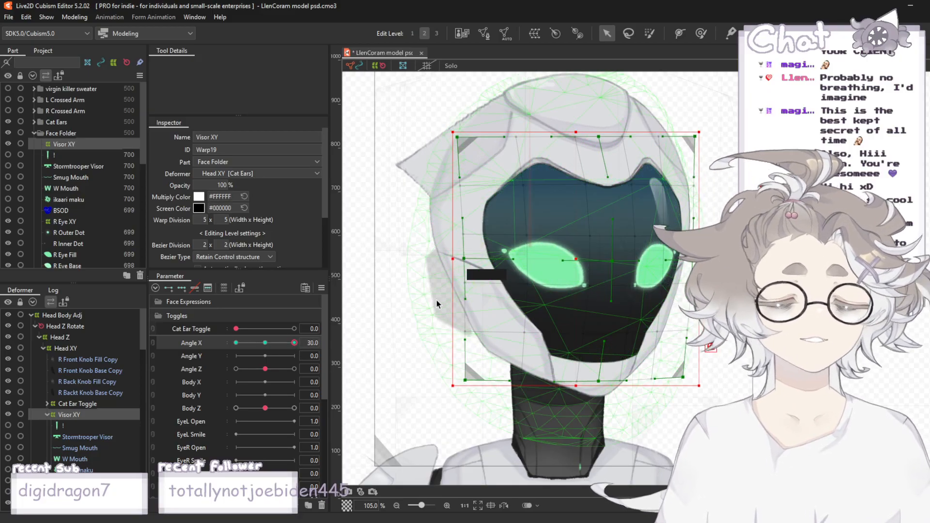
left_click_drag(296, 347, 317, 358)
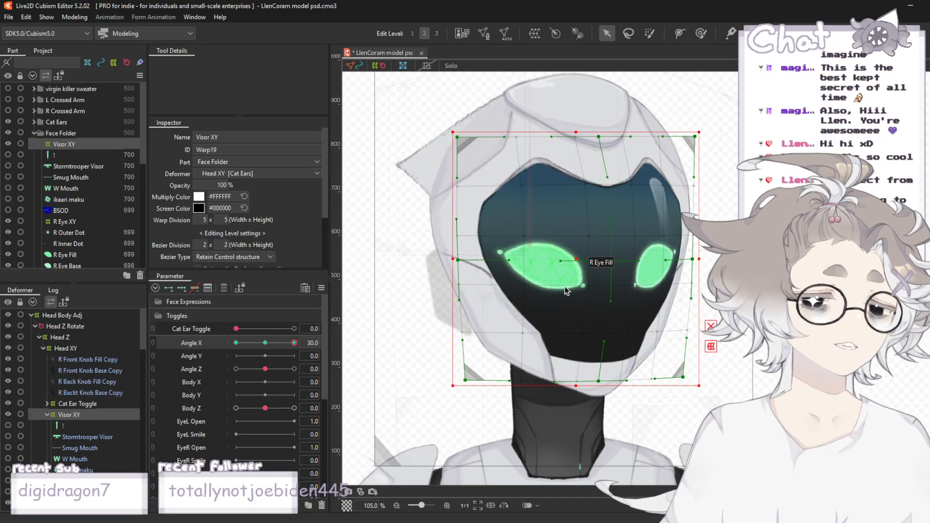
scroll(566, 287, "down", 3)
scroll(585, 297, "up", 3)
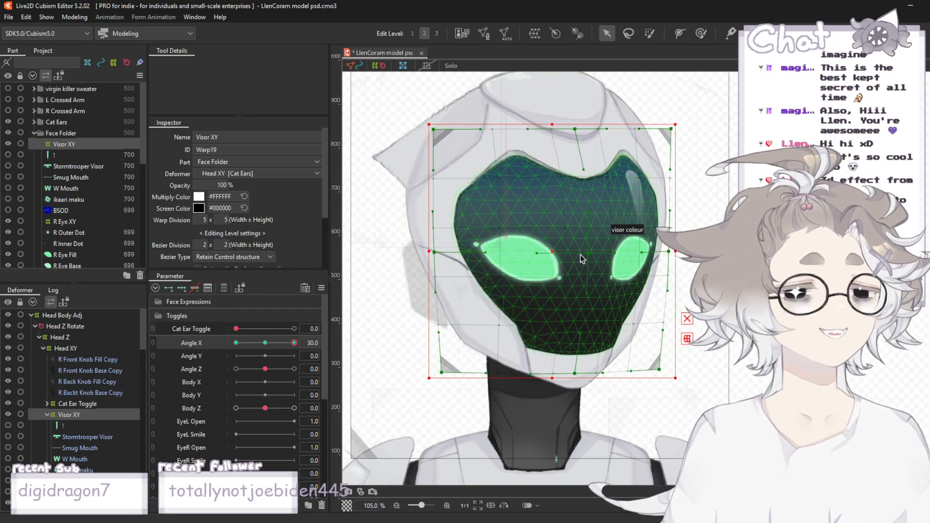
left_click(293, 349)
left_click_drag(294, 349, 327, 353)
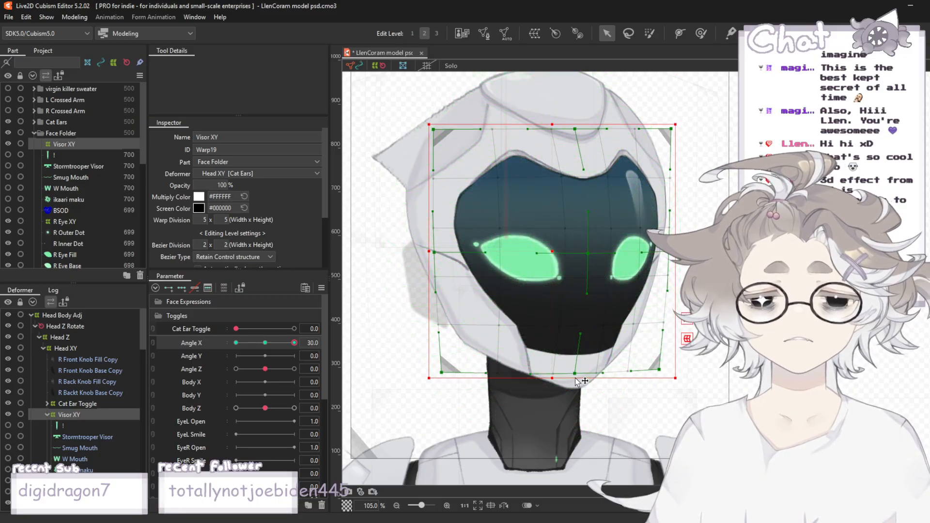
scroll(500, 216, "down", 2)
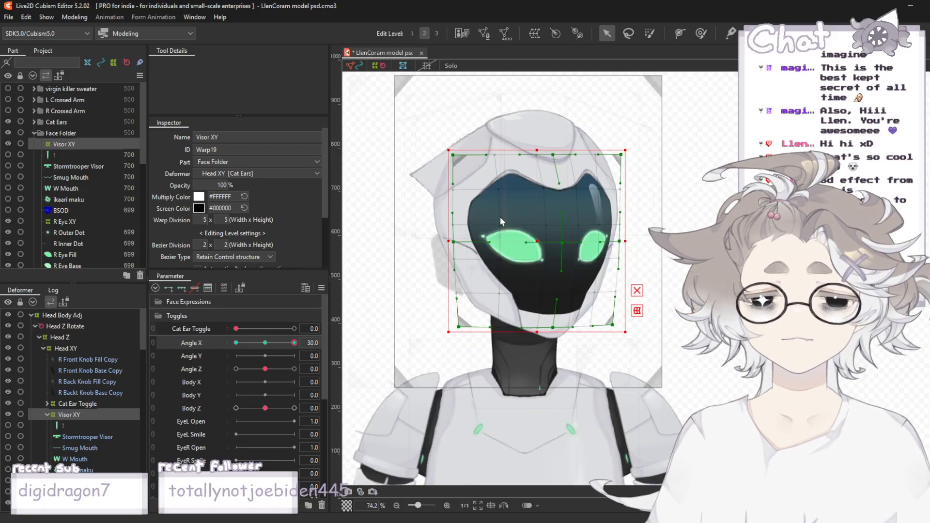
scroll(542, 233, "up", 2)
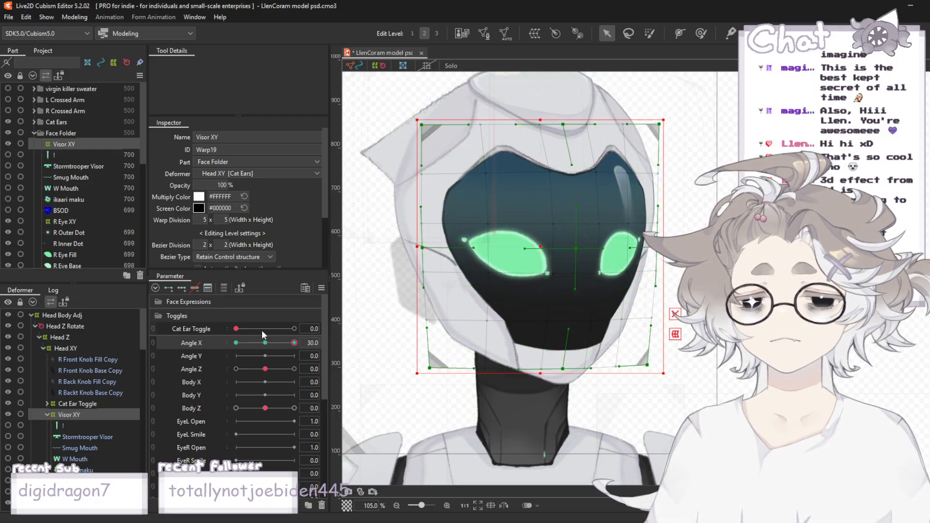
- Expand the Head part and select the HeadFill, Head Shadow and Head Lines meshes together
scroll(83, 194, "down", 8)
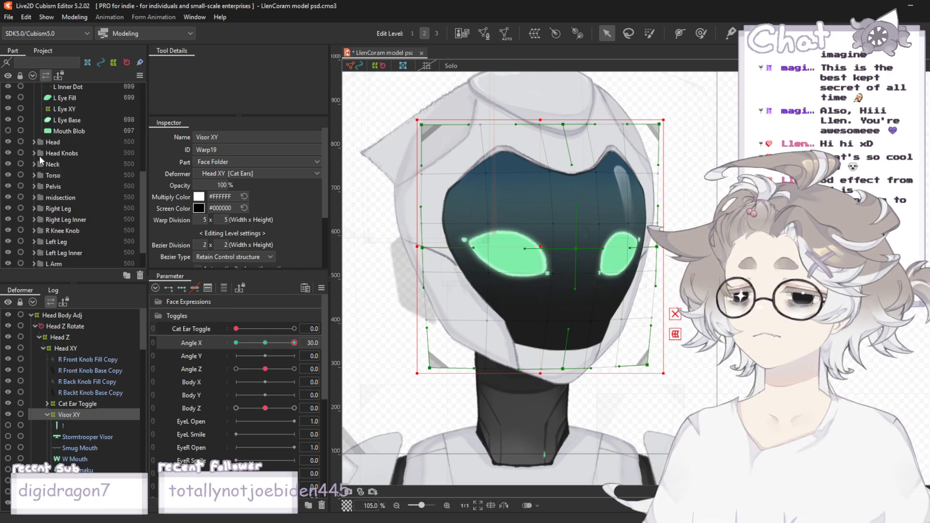
left_click(33, 142)
left_click(77, 154)
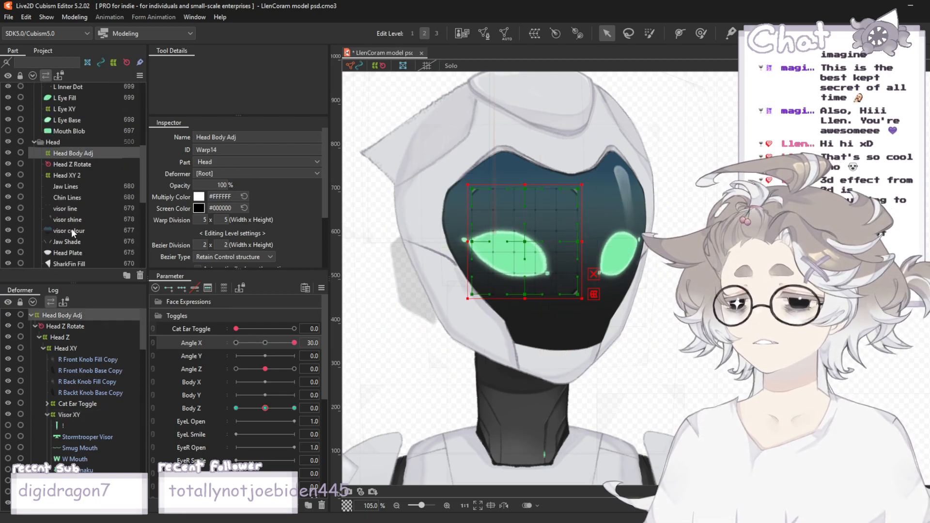
scroll(73, 224, "down", 5)
left_click(73, 176)
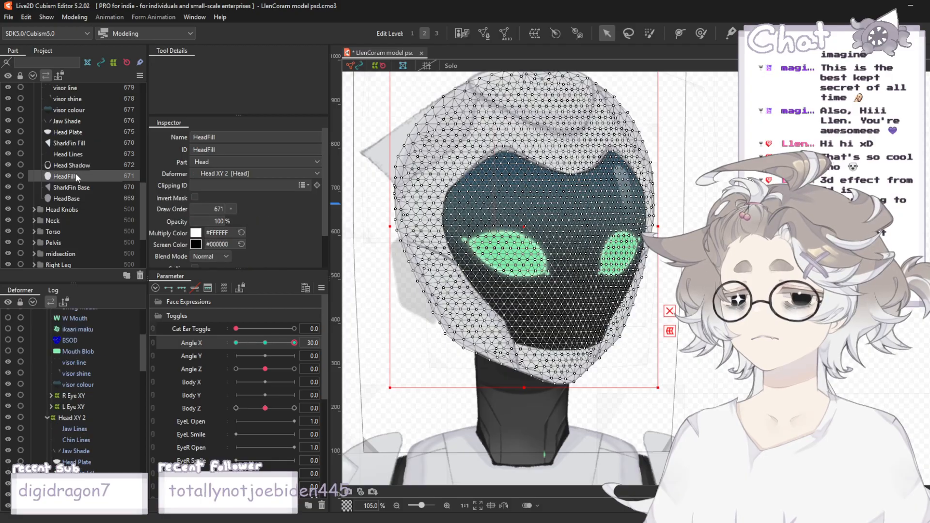
left_click(79, 165, "ctrl")
left_click(71, 155, "ctrl")
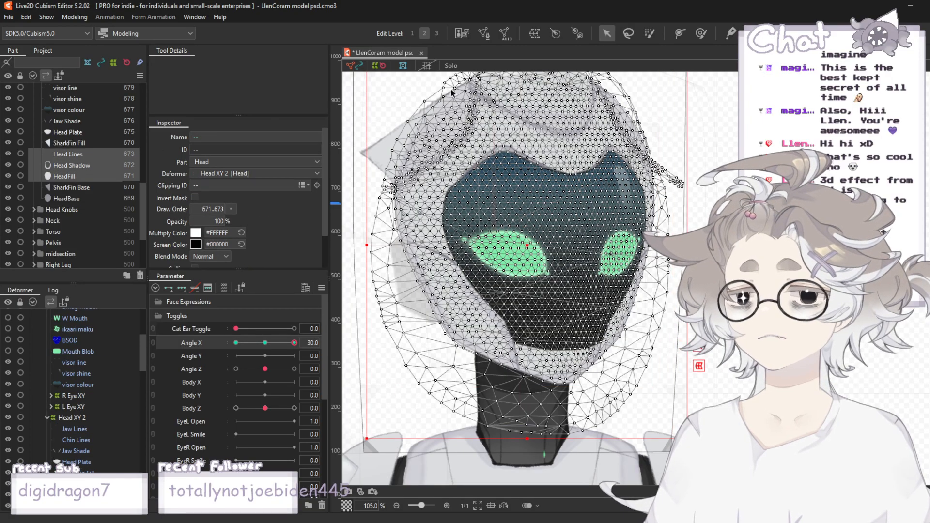
- Switch to the deform brush for the selected head meshes and enlarge it to 354.2 px
left_click(698, 35)
scroll(681, 165, "down", 2)
scroll(680, 165, "up", 5)
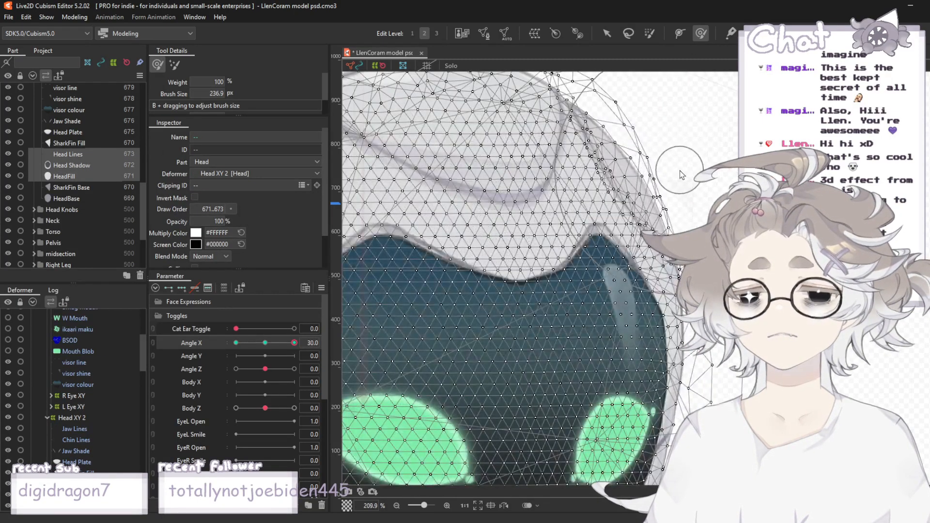
scroll(684, 167, "down", 2)
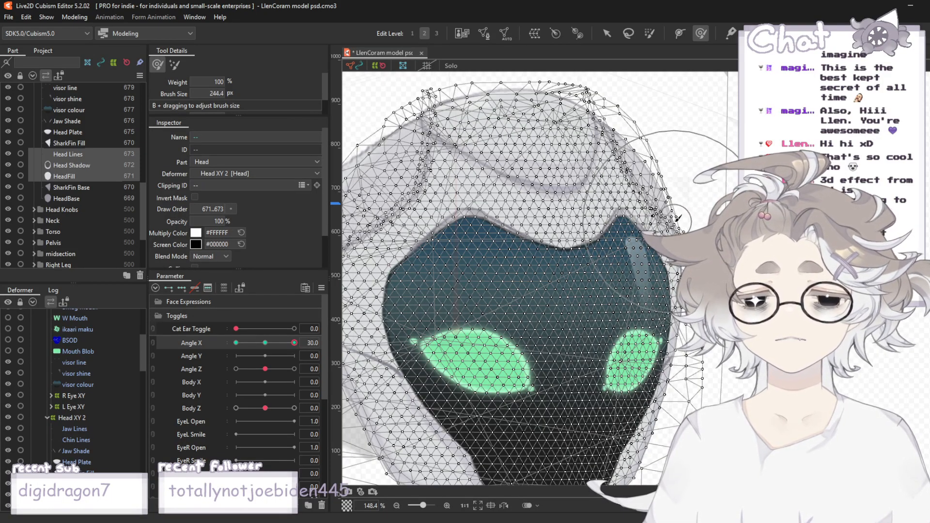
left_click_drag(676, 217, 675, 219)
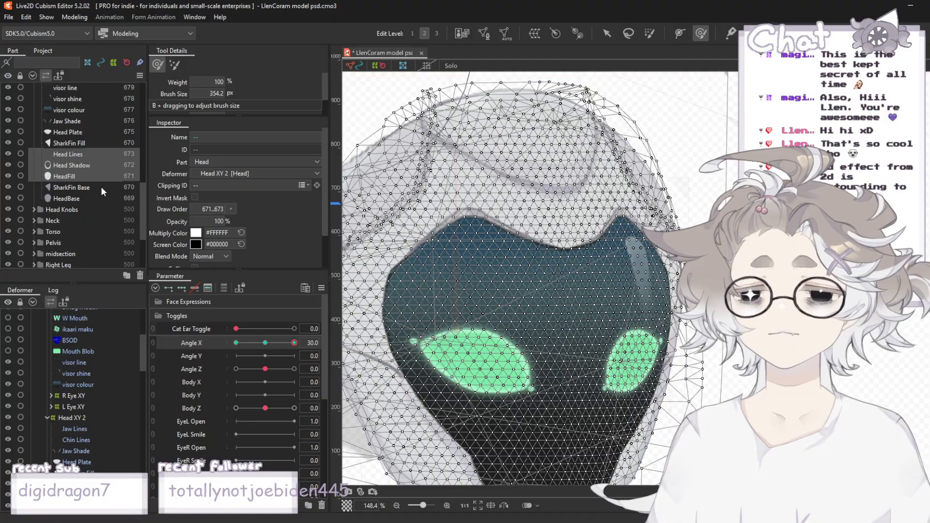
- Add HeadBase to the selected head meshes and reshape the crown and upper side of the head with the deform brush at Angle X 30.0
left_click(71, 198, "ctrl")
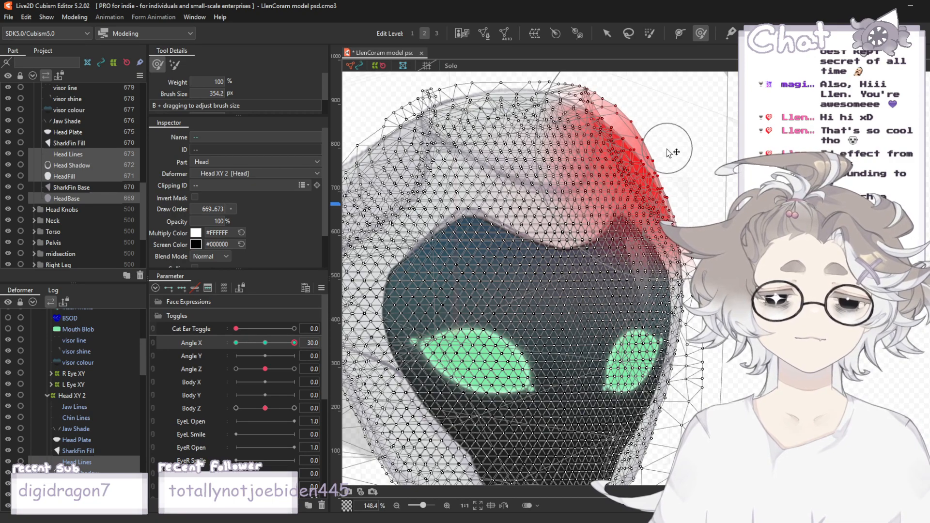
scroll(630, 126, "down", 3)
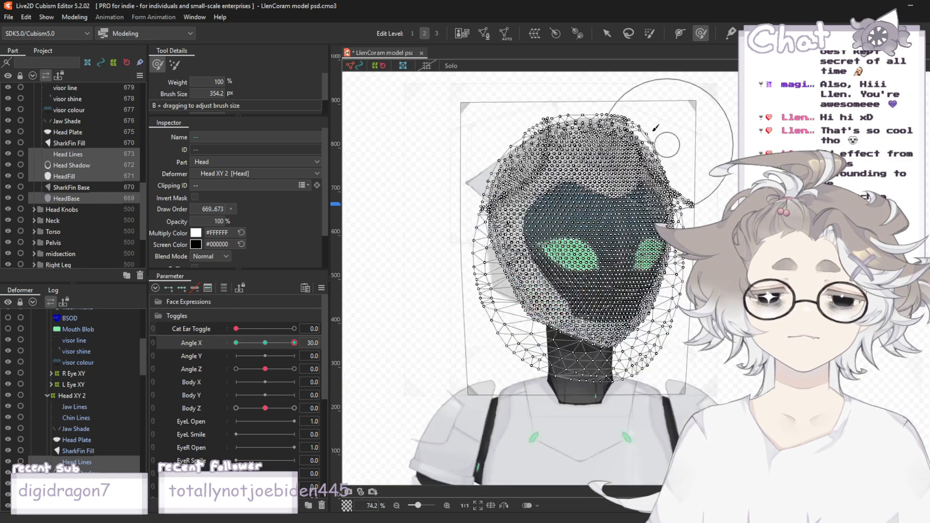
scroll(614, 108, "up", 3)
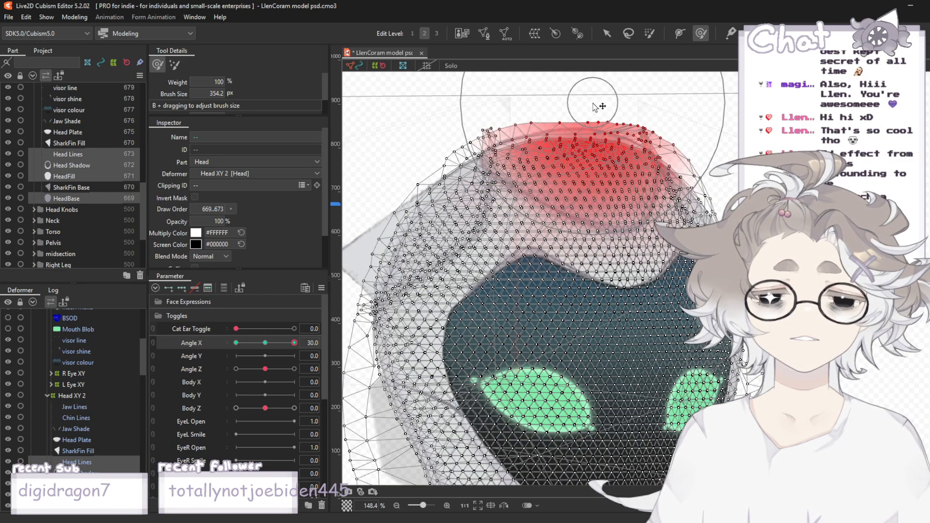
left_click(607, 37)
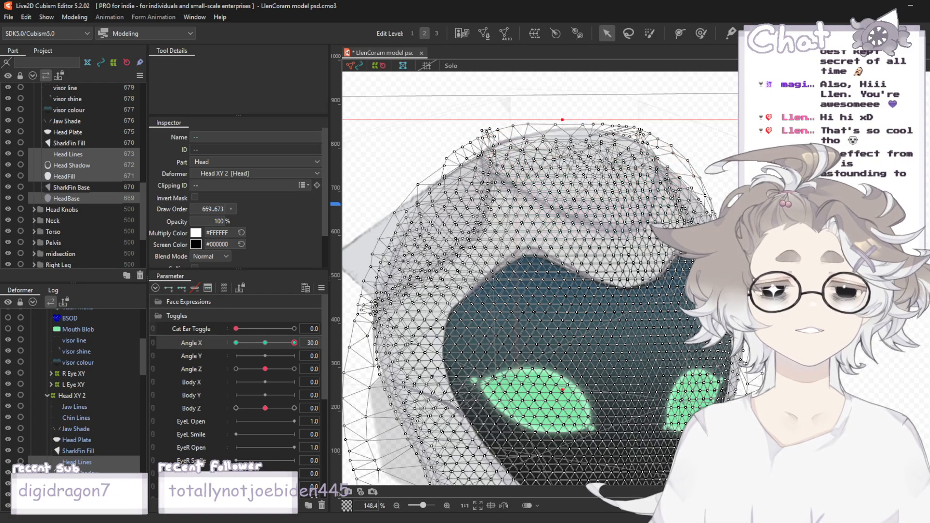
left_click(697, 138)
- Review the reshaped head outline through the Angle X turn, both up close and from farther away, ending at 30.0
scroll(697, 139, "down", 3)
scroll(719, 169, "up", 2)
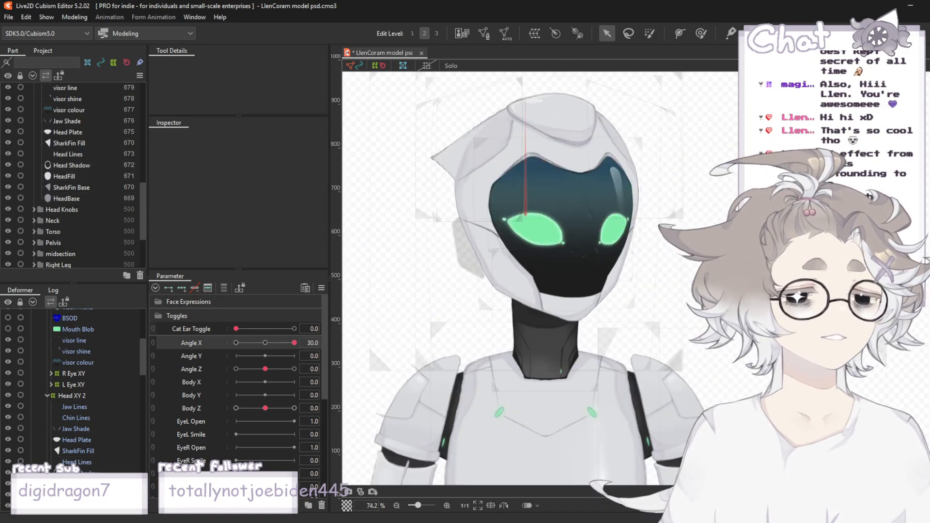
left_click_drag(294, 343, 315, 373)
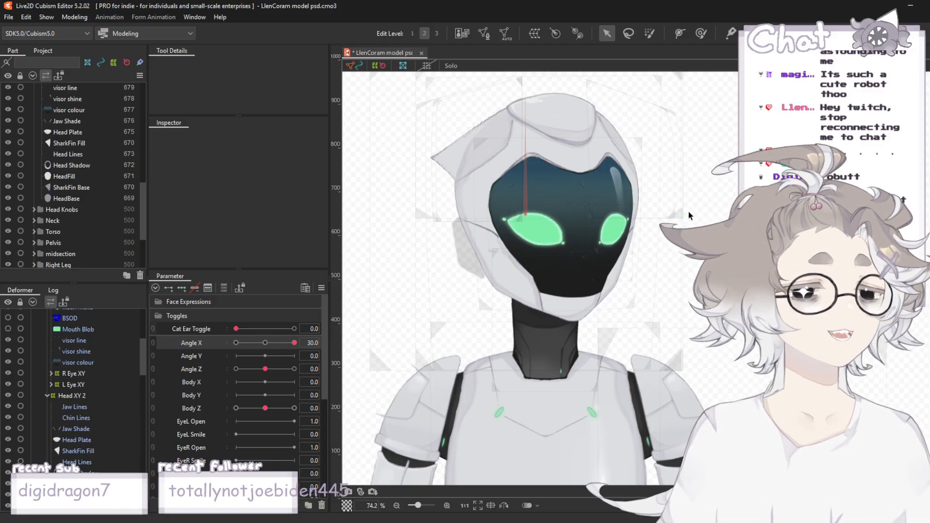
scroll(634, 161, "up", 2)
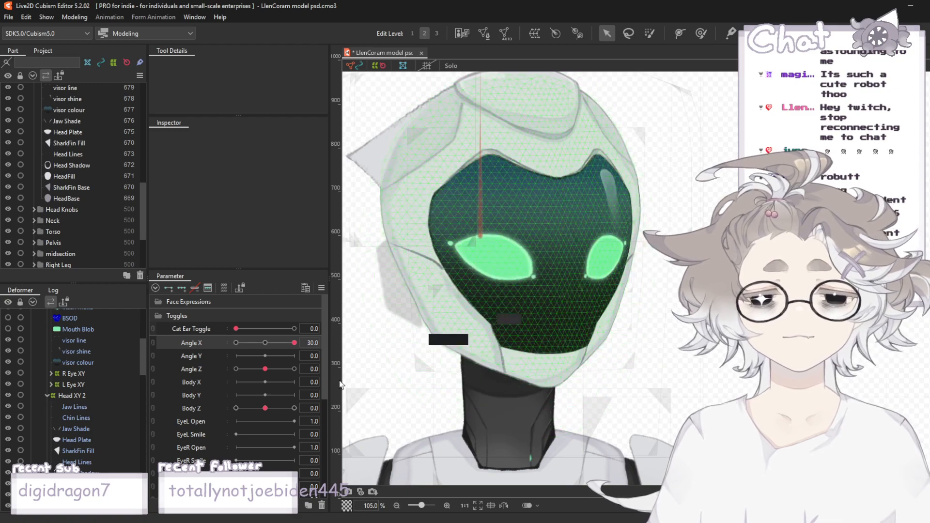
left_click_drag(267, 349, 296, 350)
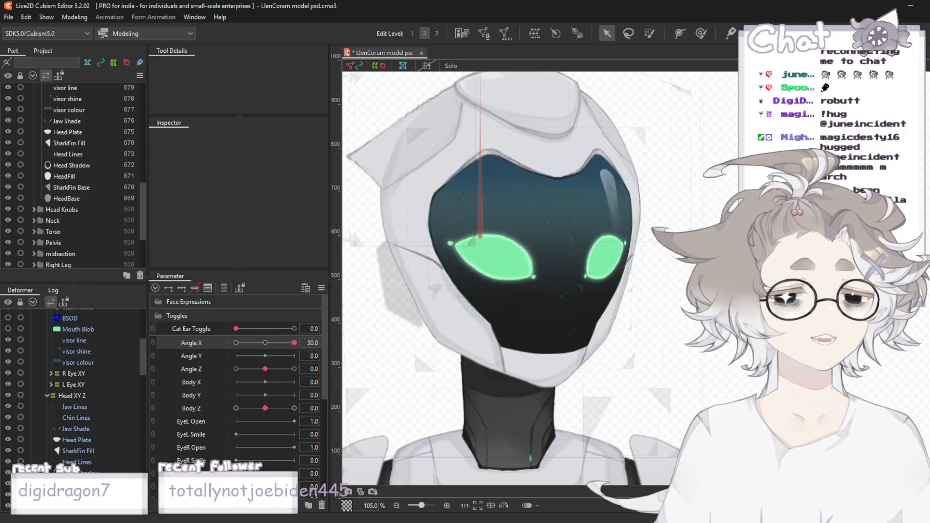
scroll(66, 231, "up", 3)
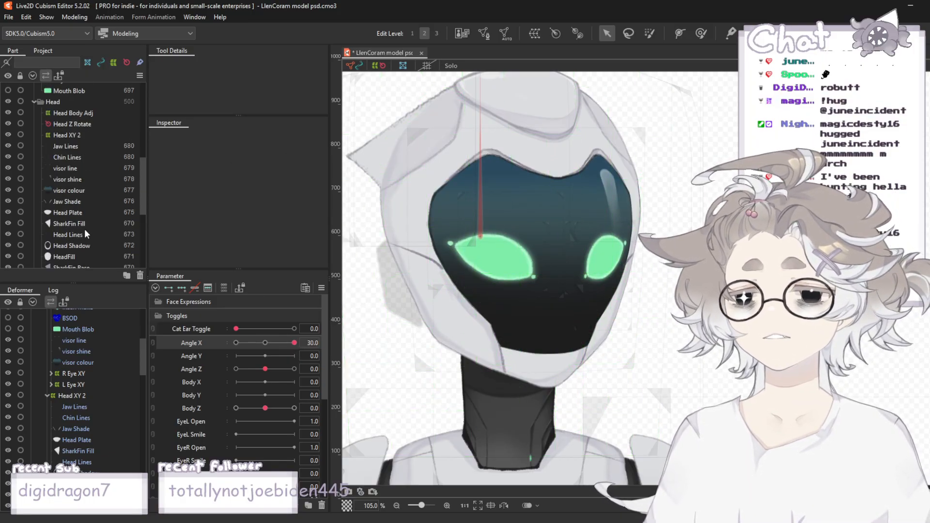
scroll(84, 231, "up", 2)
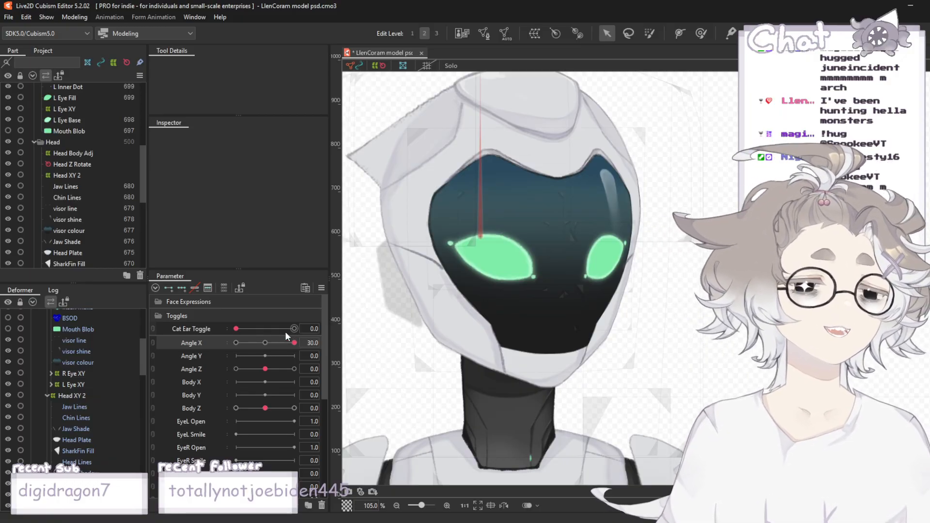
mouse_move(295, 345)
left_mouse_down()
mouse_move(265, 352)
mouse_move(294, 343)
left_mouse_up()
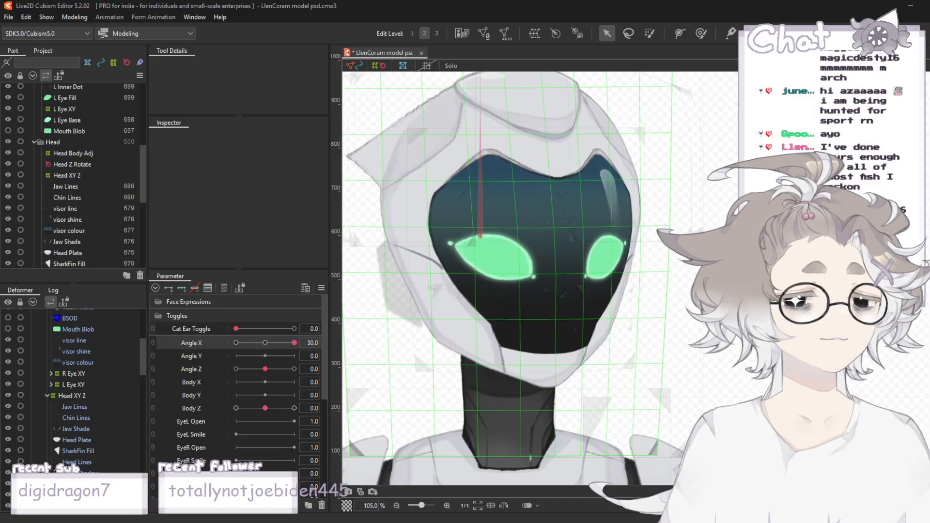
left_click(702, 203)
scroll(704, 201, "down", 3)
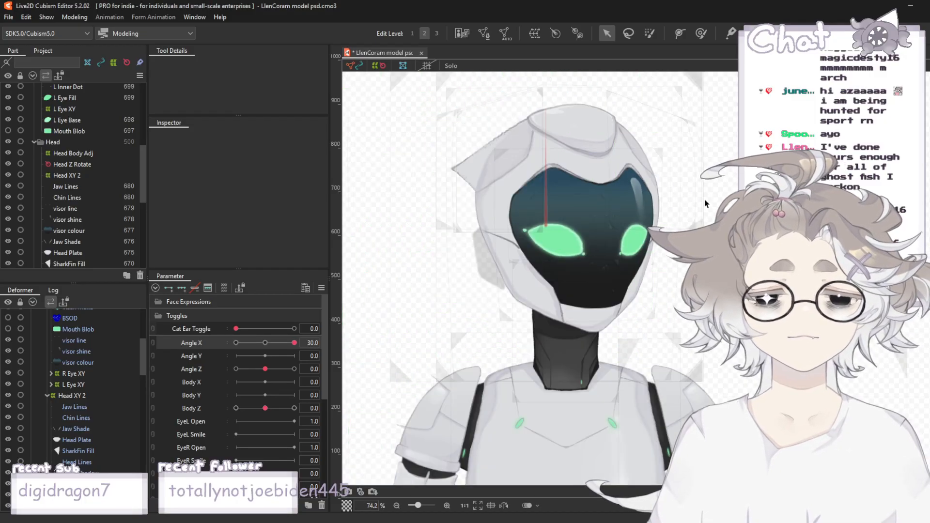
scroll(669, 284, "up", 3)
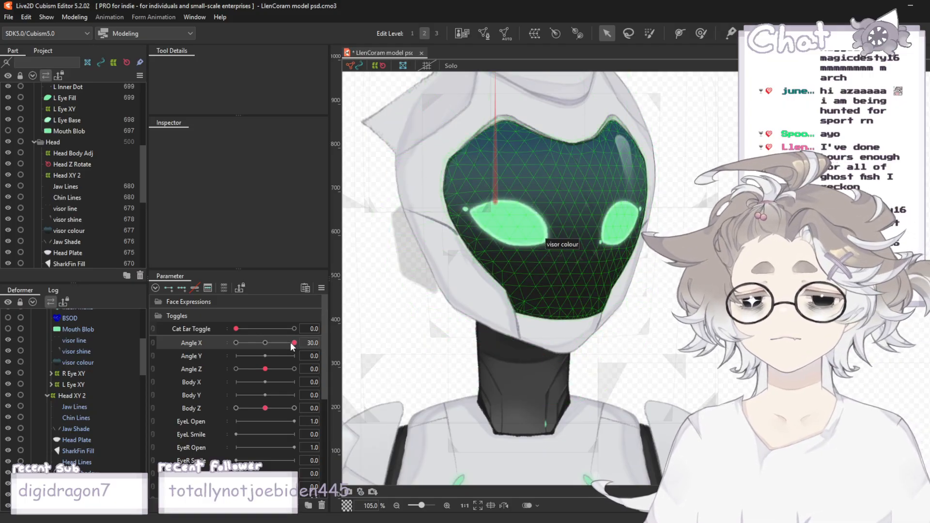
scroll(609, 325, "down", 3)
left_click_drag(294, 343, 299, 369)
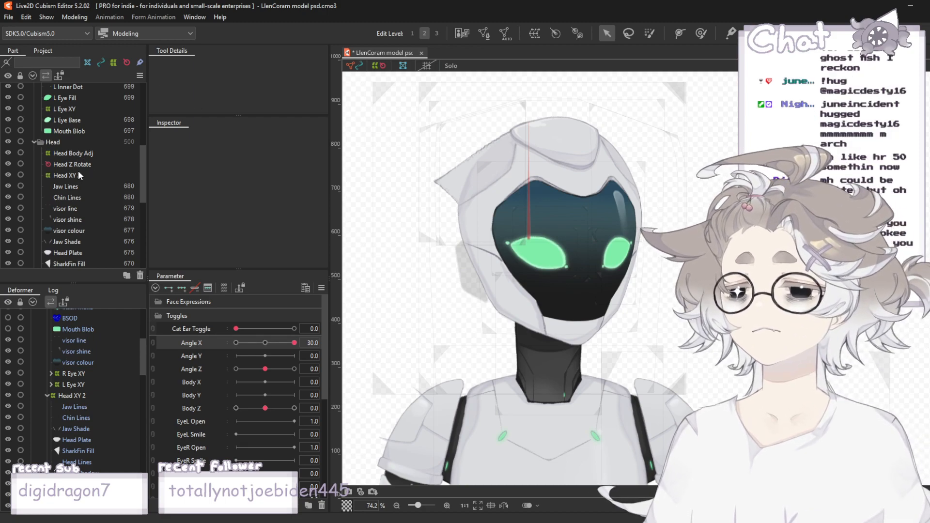
- Select the Head Lines, Head Shadow, HeadFill and HeadBase meshes together in the Head part
scroll(79, 174, "down", 1)
scroll(79, 175, "down", 1)
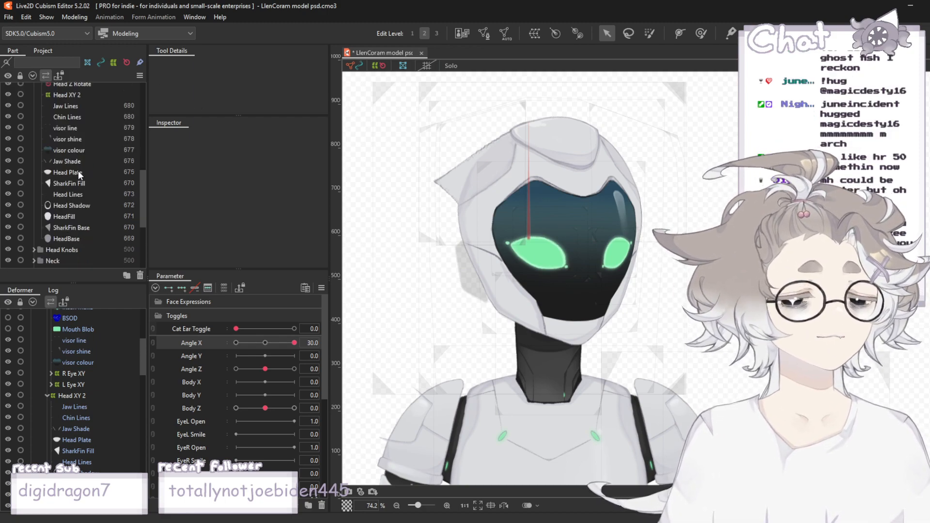
left_click(66, 215)
left_click(58, 207)
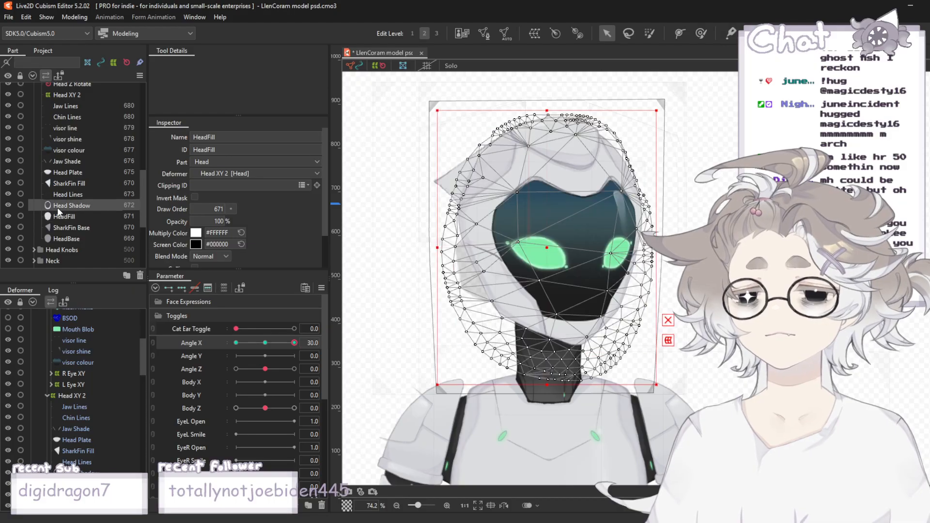
left_click(71, 194)
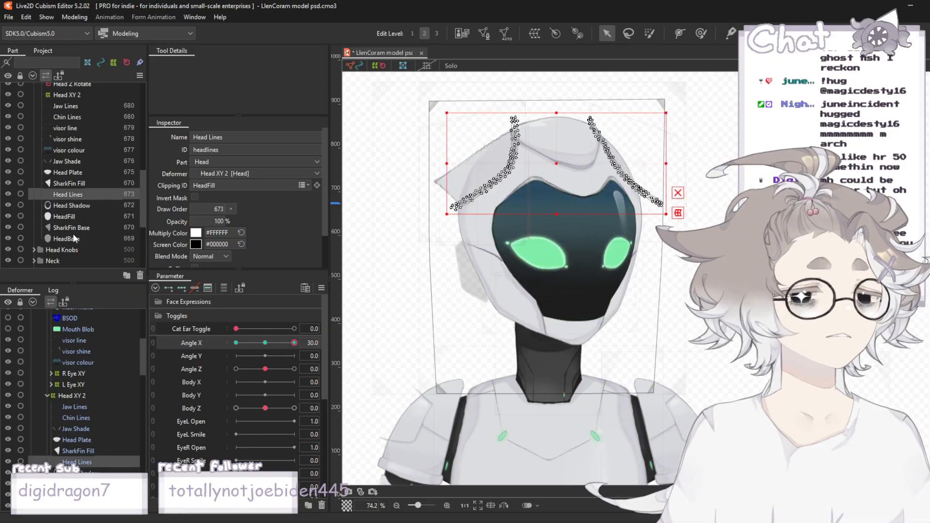
left_click(71, 212, "shift")
left_click(83, 238, "ctrl")
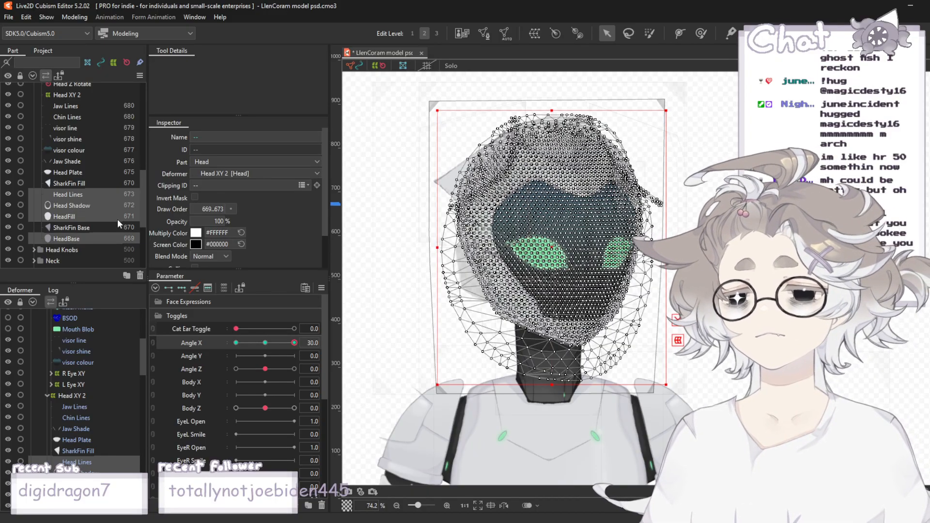
- Nudge the lower part of the selected head meshes around the chin and neck with the deform brush at Angle X 30.0
left_click(702, 34)
scroll(596, 262, "up", 5)
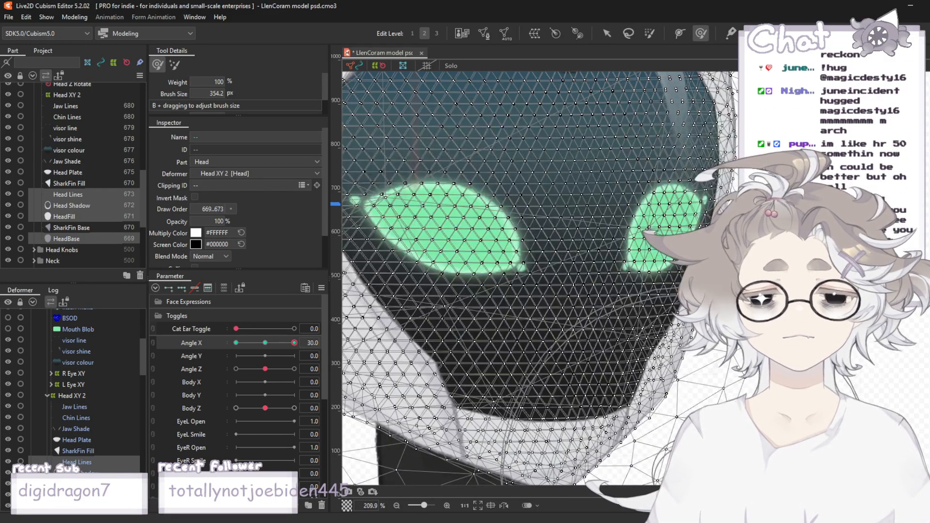
scroll(615, 191, "down", 5)
scroll(612, 181, "up", 4)
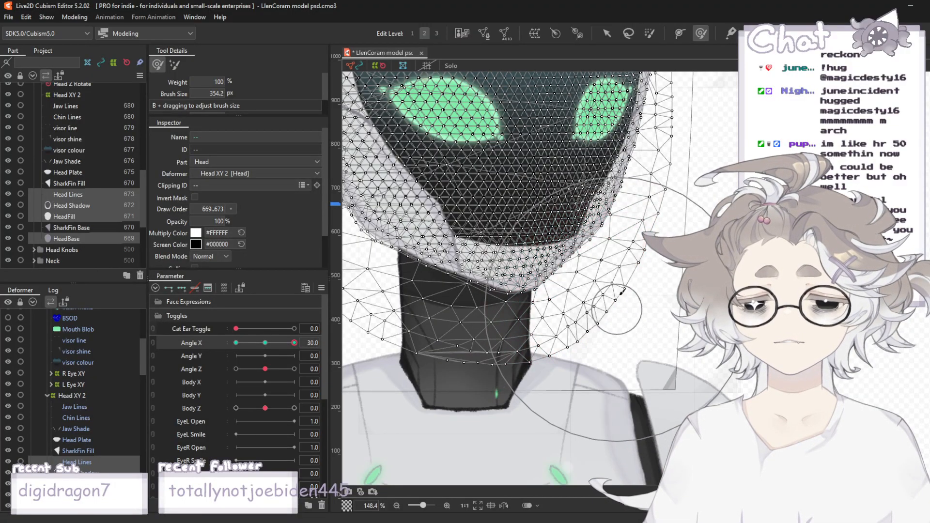
scroll(624, 166, "down", 6)
scroll(592, 257, "down", 2)
scroll(548, 209, "up", 2)
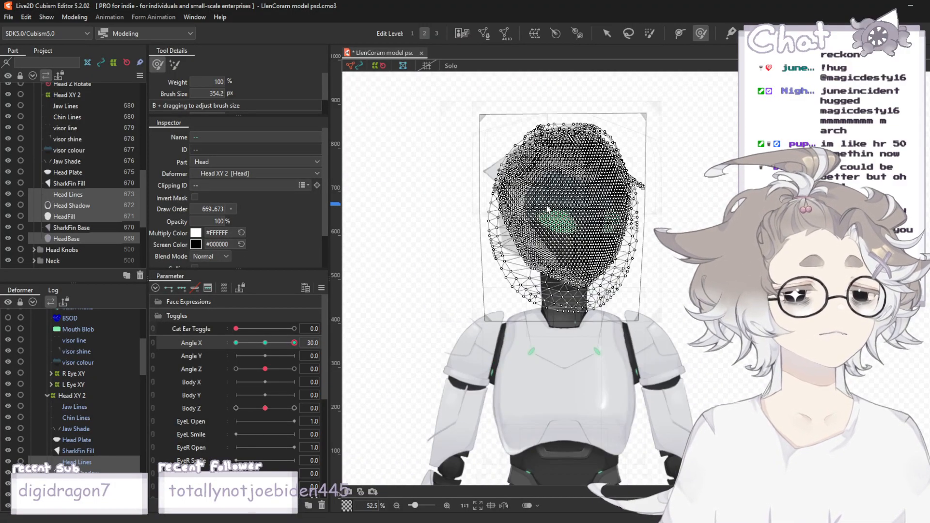
scroll(547, 209, "up", 4)
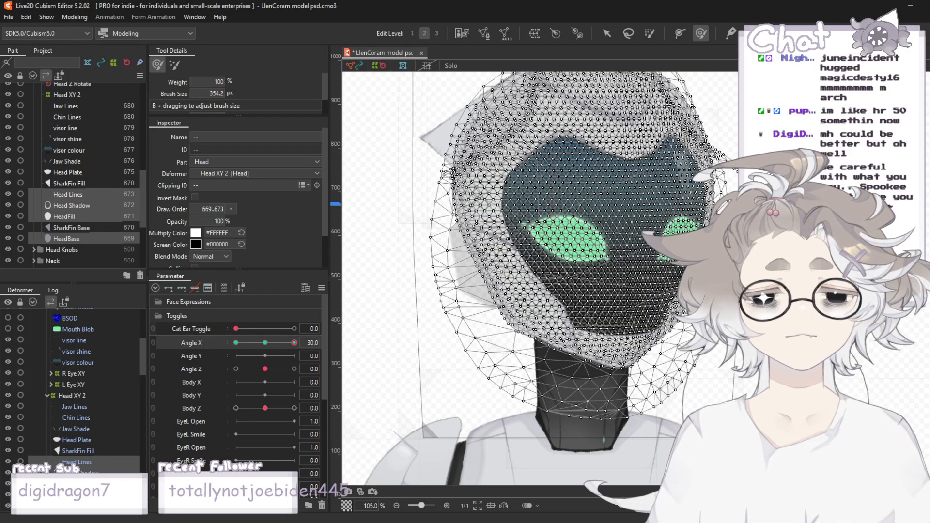
scroll(639, 408, "up", 2)
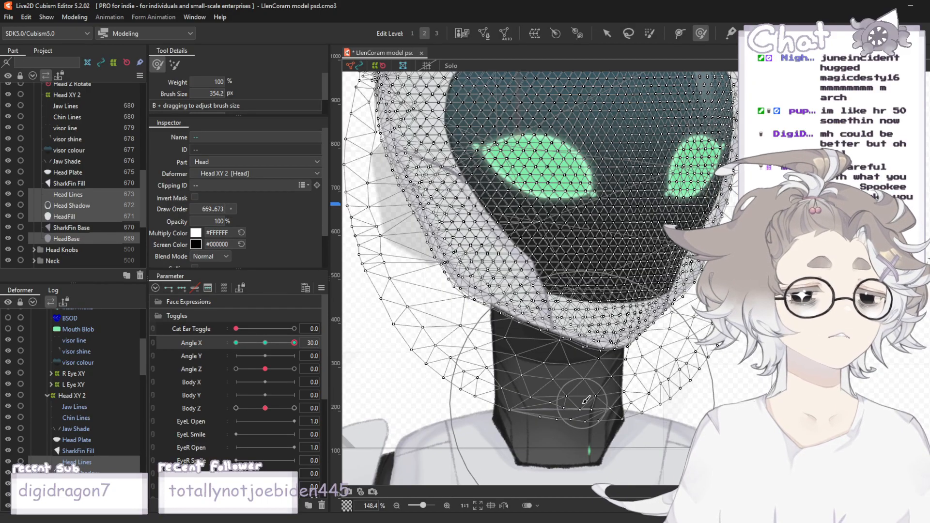
scroll(581, 402, "down", 4)
scroll(501, 394, "up", 2)
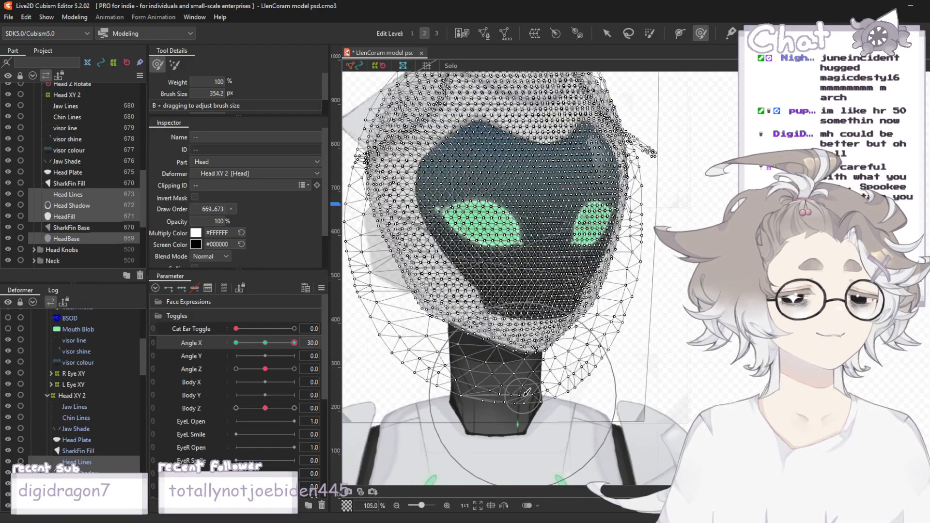
scroll(521, 390, "up", 2)
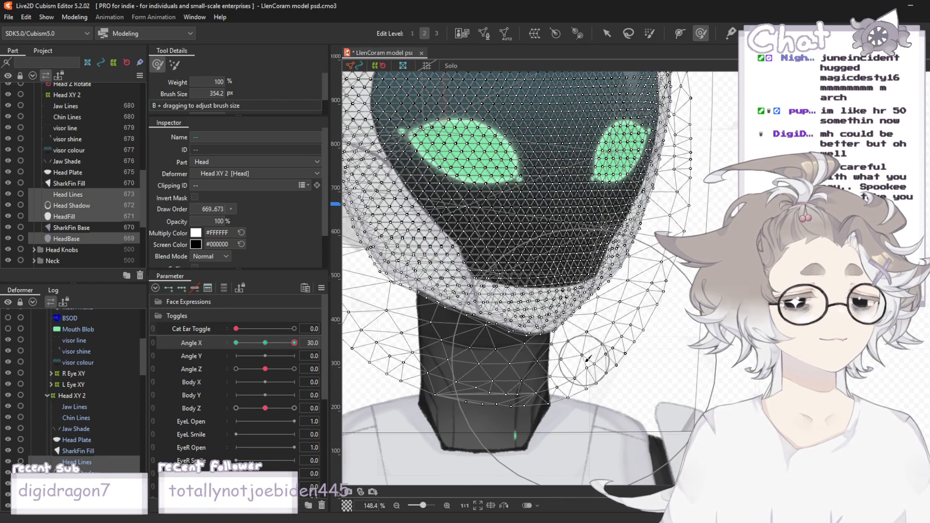
left_click_drag(526, 411, 536, 411)
left_click_drag(524, 379, 528, 377)
scroll(591, 334, "down", 4)
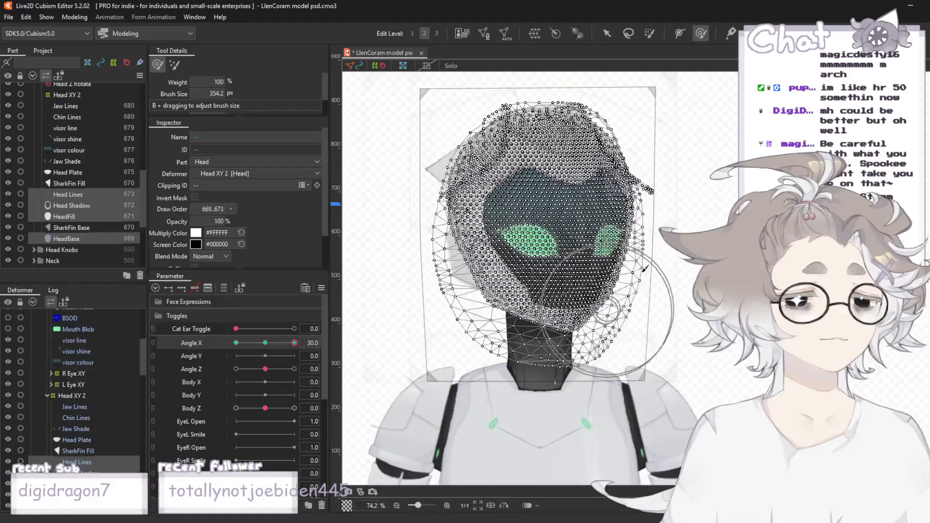
left_click(606, 33)
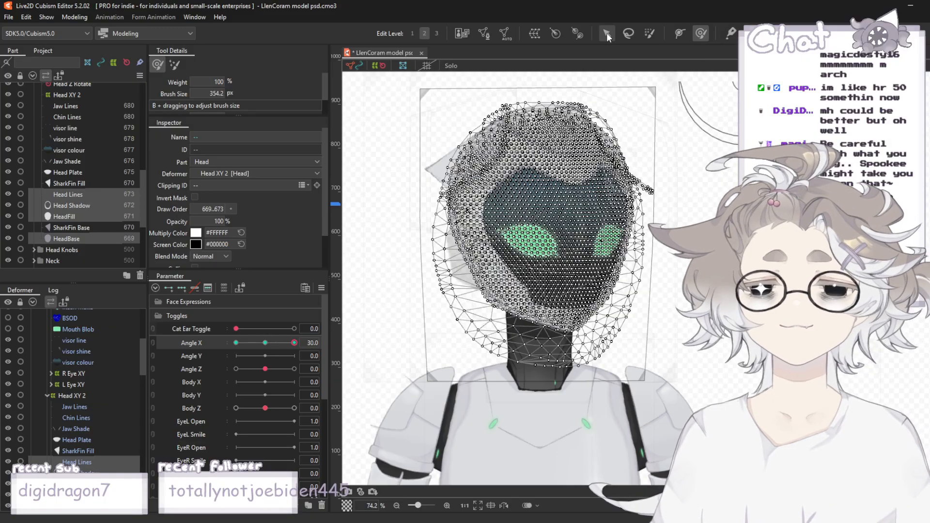
- Check the chin and head shape through the Angle X turn, returning to 30.0 and comparing close and distant views
scroll(799, 218, "down", 2)
mouse_move(294, 343)
left_mouse_down()
mouse_move(269, 343)
mouse_move(300, 342)
left_mouse_up()
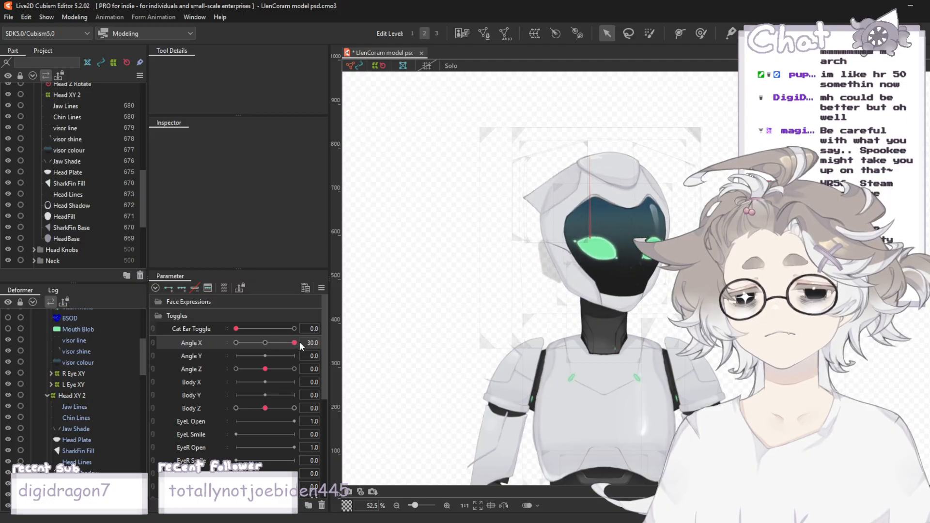
scroll(800, 316, "up", 2)
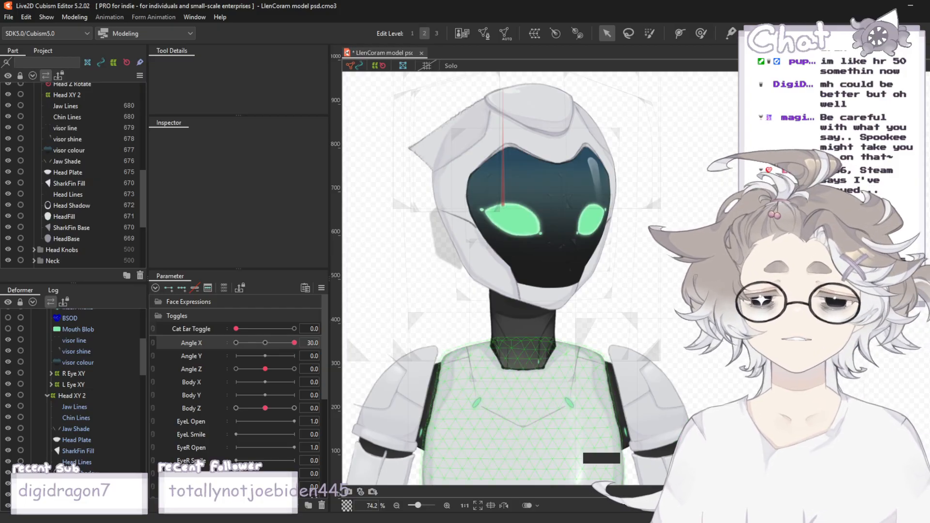
scroll(510, 313, "up", 2)
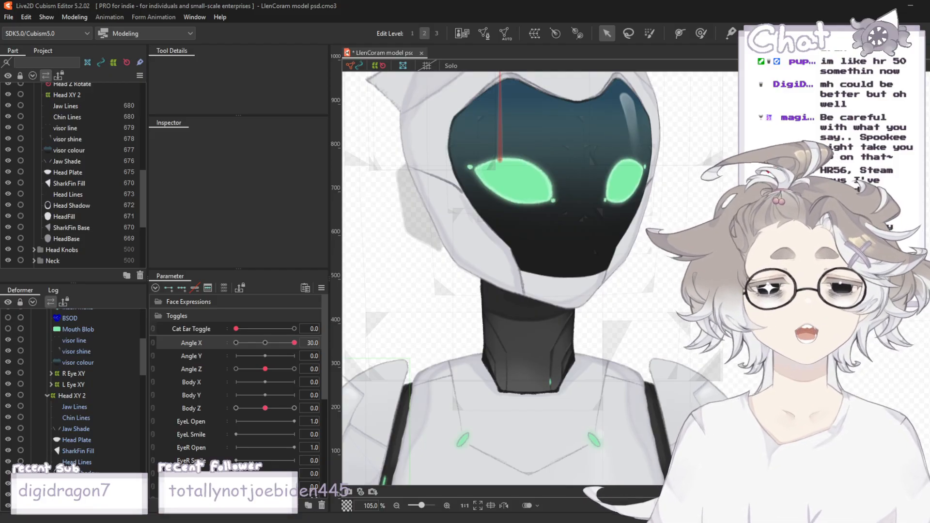
scroll(599, 238, "down", 3)
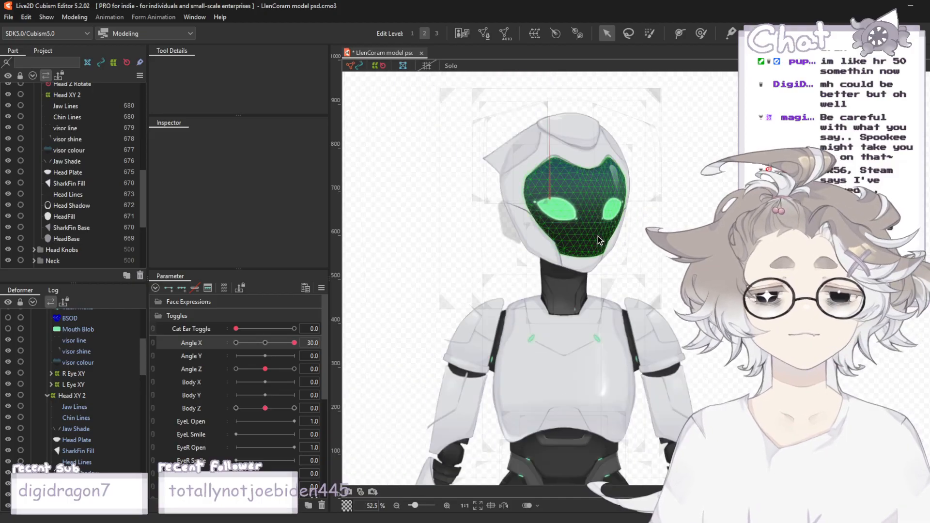
scroll(582, 166, "up", 2)
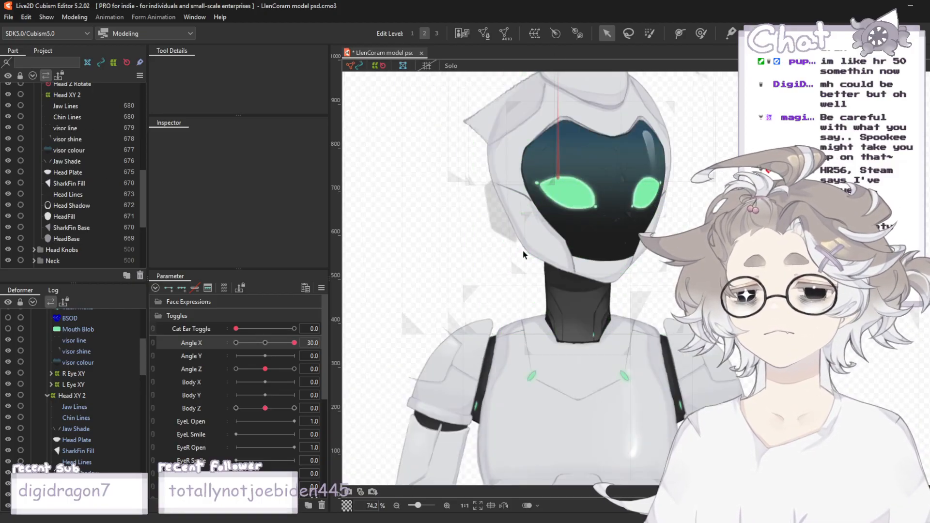
- Select the HeadBase, Head Shadow and Head Lines meshes together at Angle X 30.0 and ready the deform brush
mouse_move(296, 344)
left_mouse_down()
mouse_move(282, 345)
mouse_move(295, 345)
left_mouse_up()
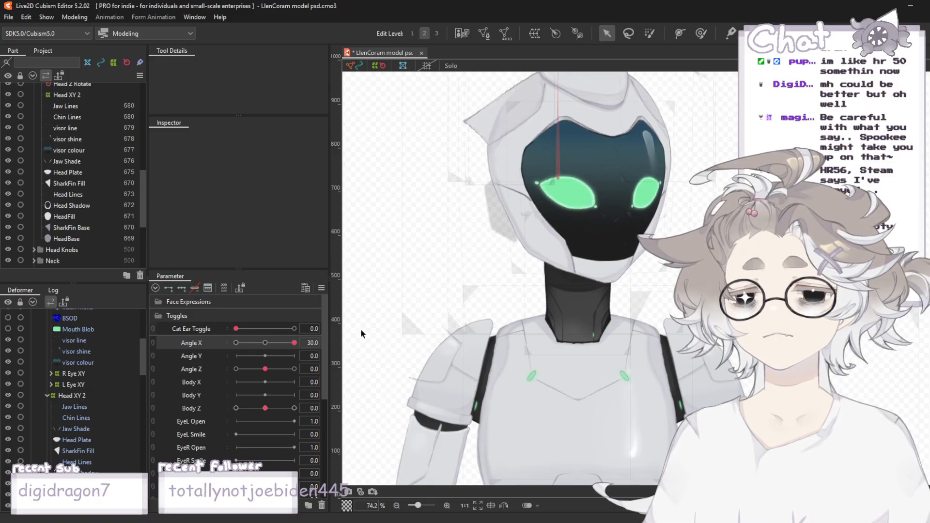
scroll(739, 160, "up", 2)
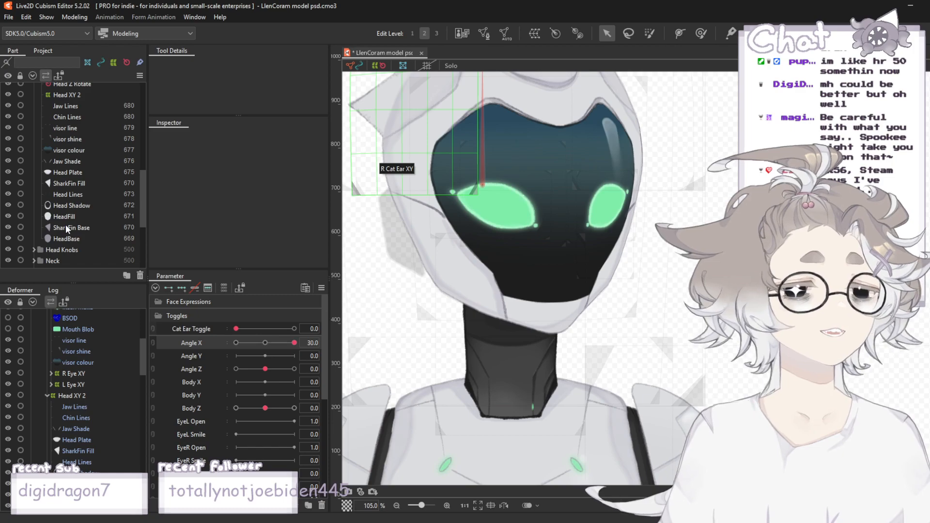
scroll(65, 224, "up", 1)
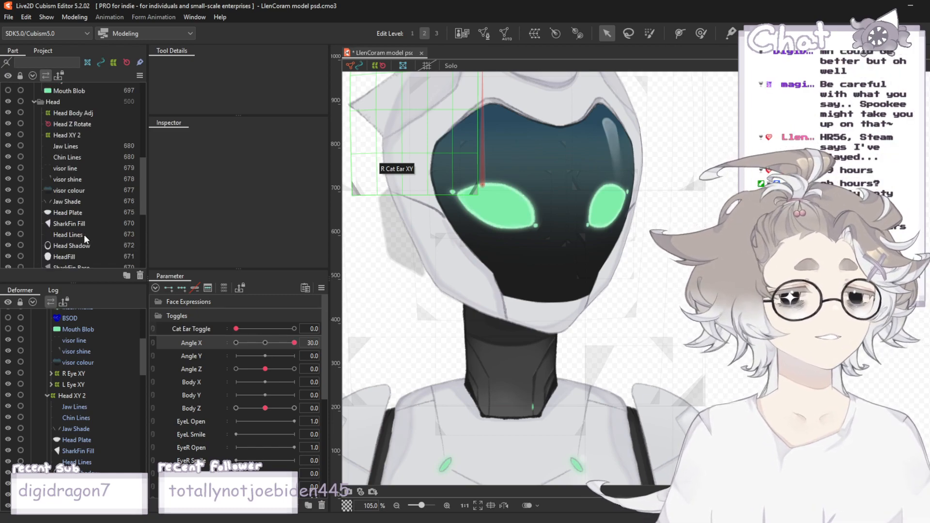
scroll(84, 235, "down", 1)
left_click(65, 240)
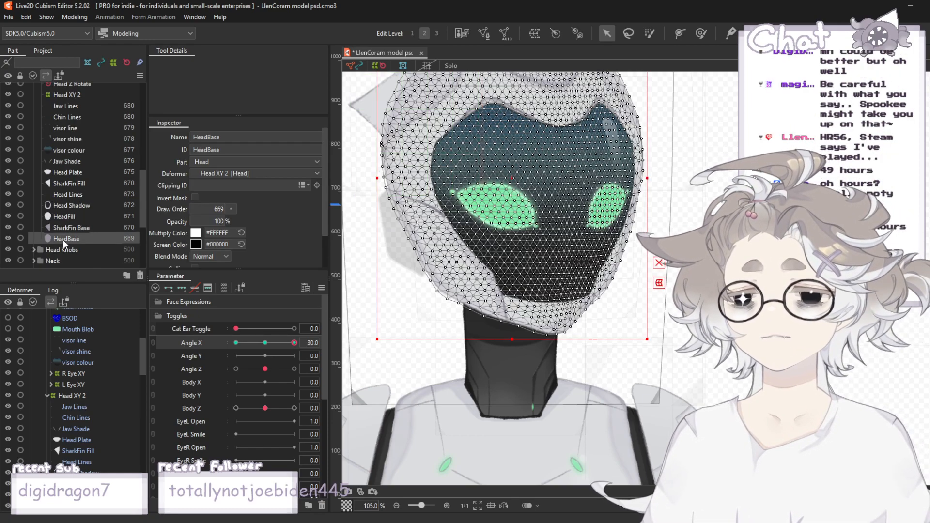
left_click(69, 207, "ctrl")
left_click(64, 194, "ctrl")
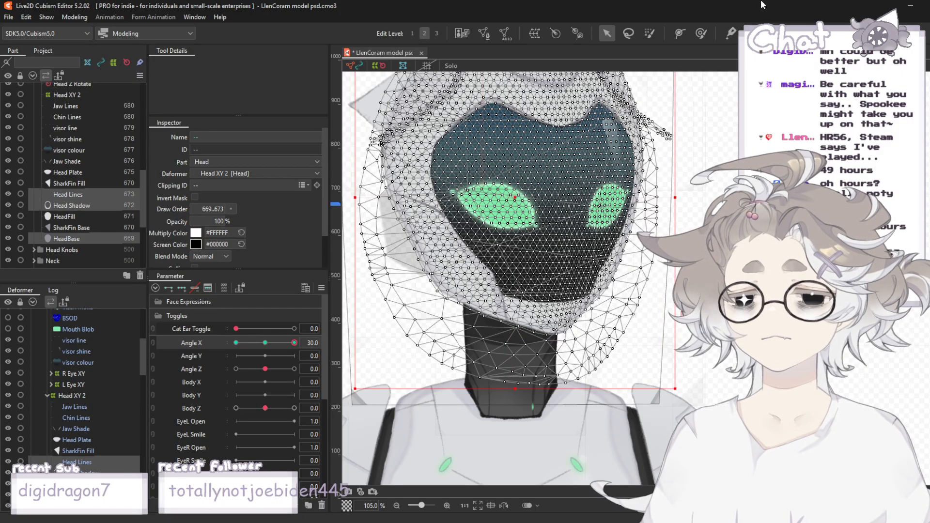
left_click(701, 33)
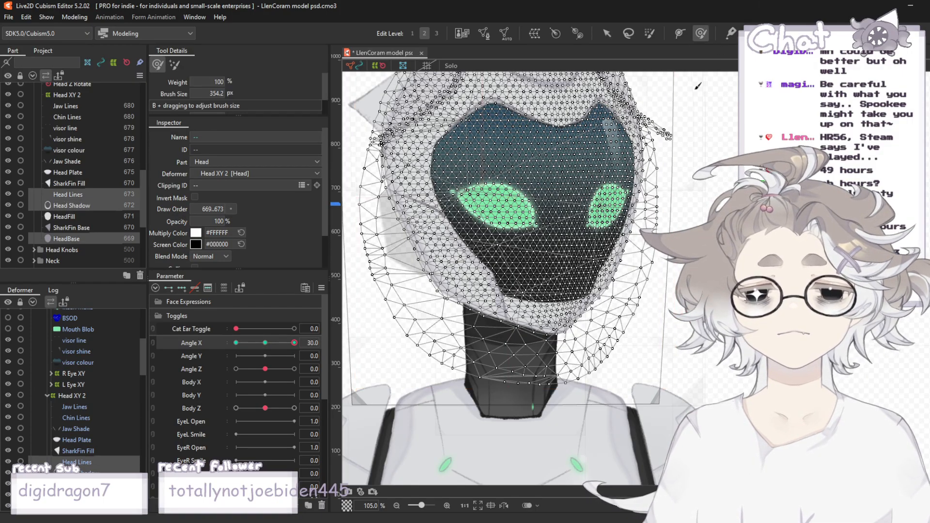
- Nudge the selected head meshes below the chin and beside the far cheek with the deform brush, then deselect them
scroll(687, 199, "down", 3)
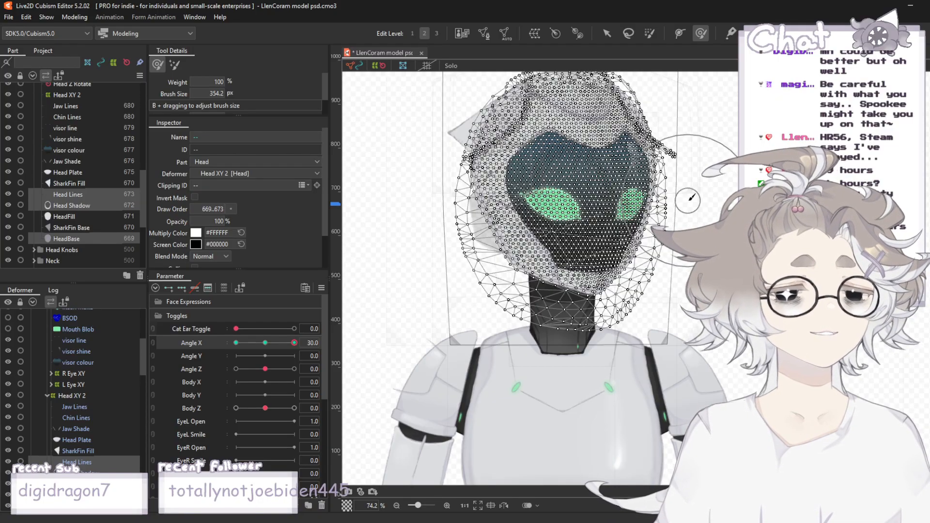
scroll(610, 221, "up", 1)
scroll(663, 334, "up", 1)
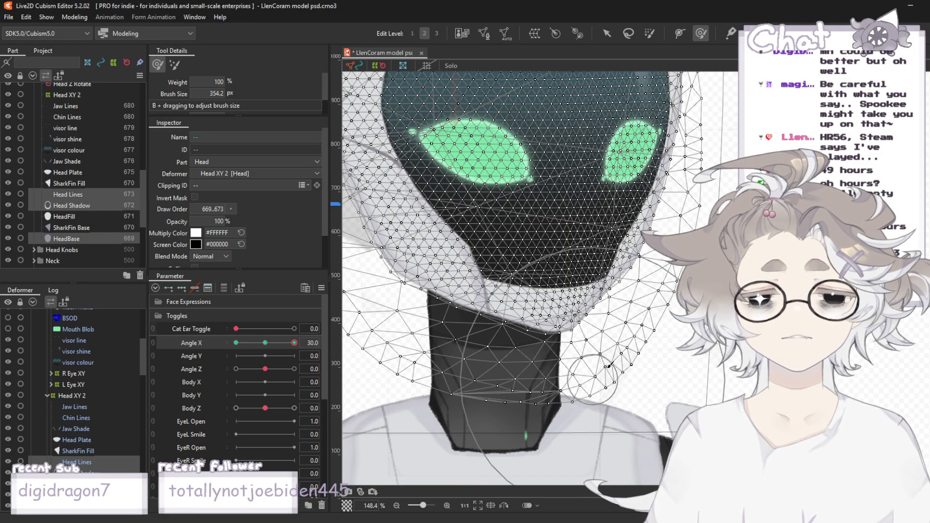
scroll(632, 362, "down", 1)
scroll(584, 369, "up", 1)
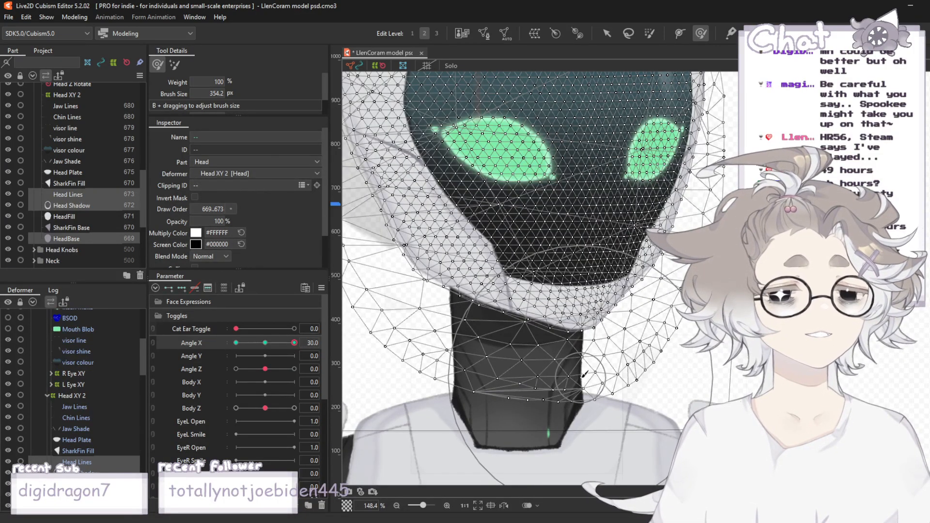
left_click_drag(591, 377, 593, 375)
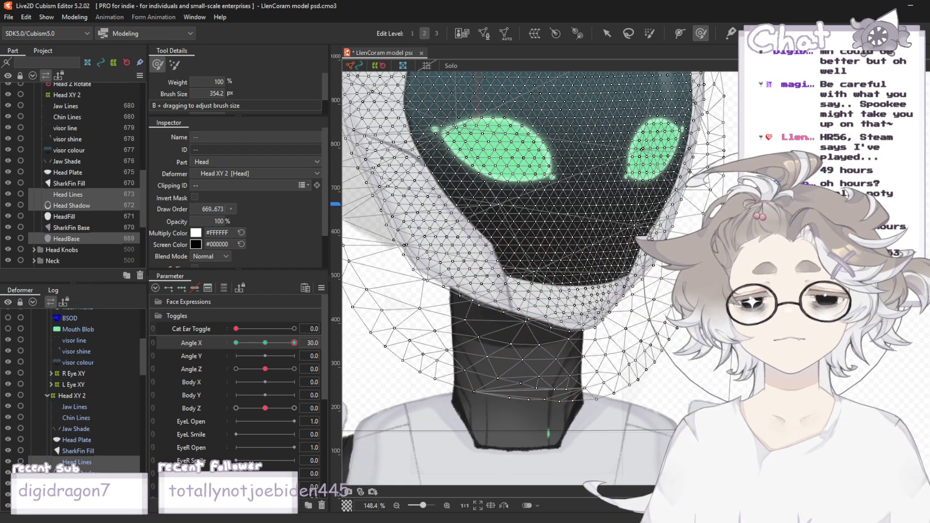
left_click_drag(746, 278, 745, 279)
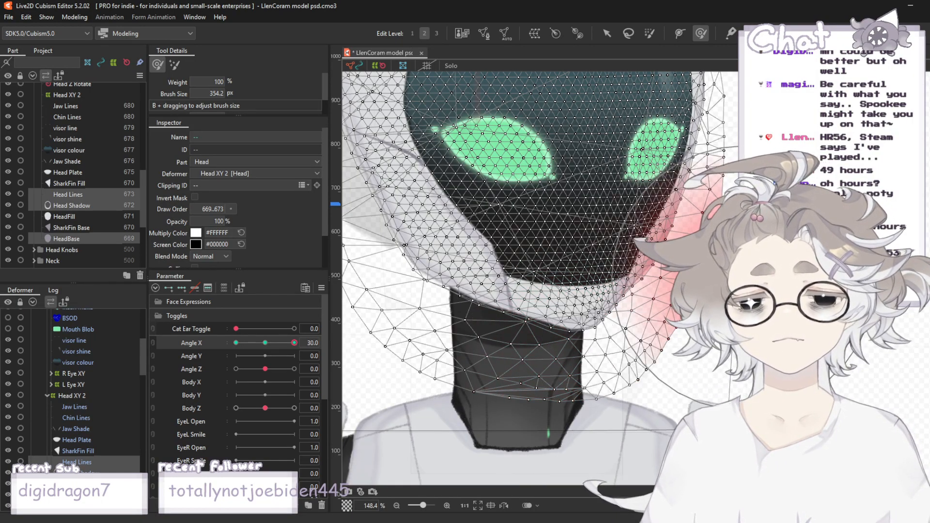
left_click(606, 34)
left_click(804, 184)
- Check the head silhouette through the Angle X turn and at 30.0, from both near and far
scroll(804, 184, "down", 4)
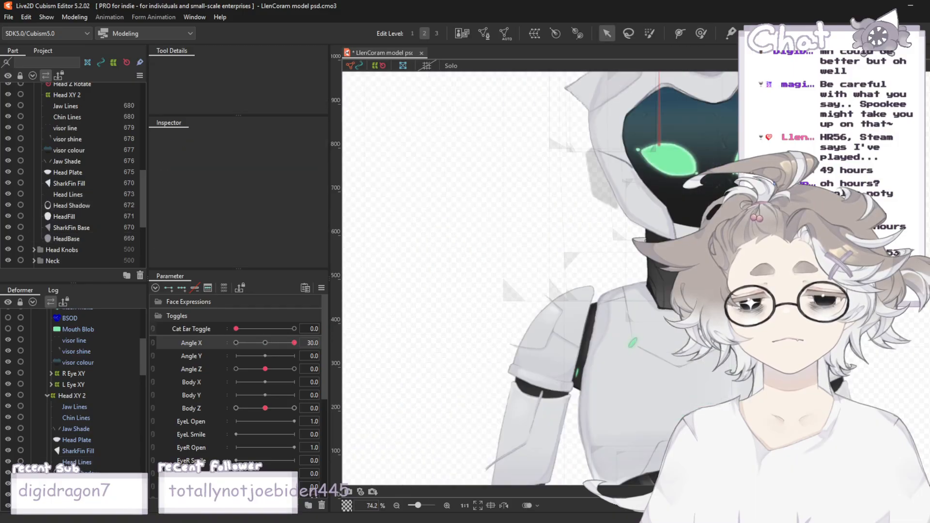
scroll(833, 186, "up", 2)
mouse_move(293, 343)
left_mouse_down()
mouse_move(264, 353)
mouse_move(302, 356)
left_mouse_up()
scroll(637, 281, "down", 3)
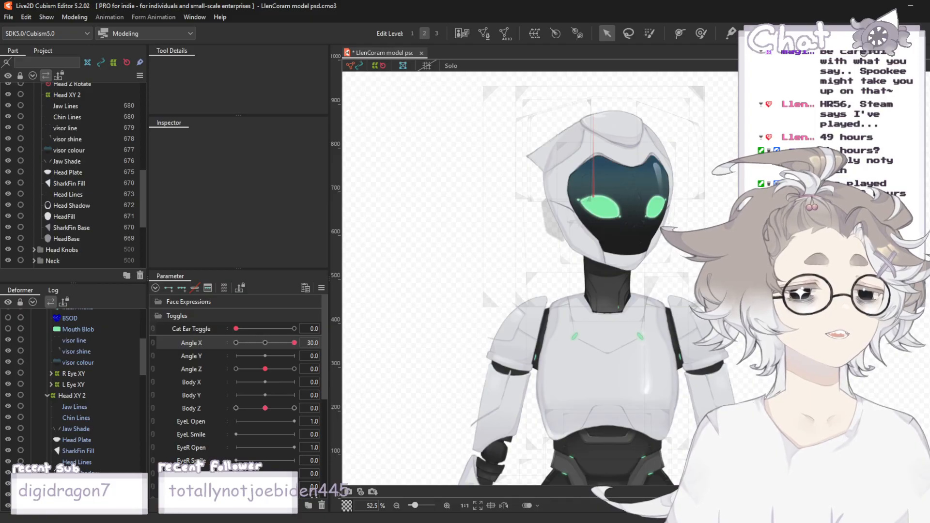
scroll(640, 176, "down", 1)
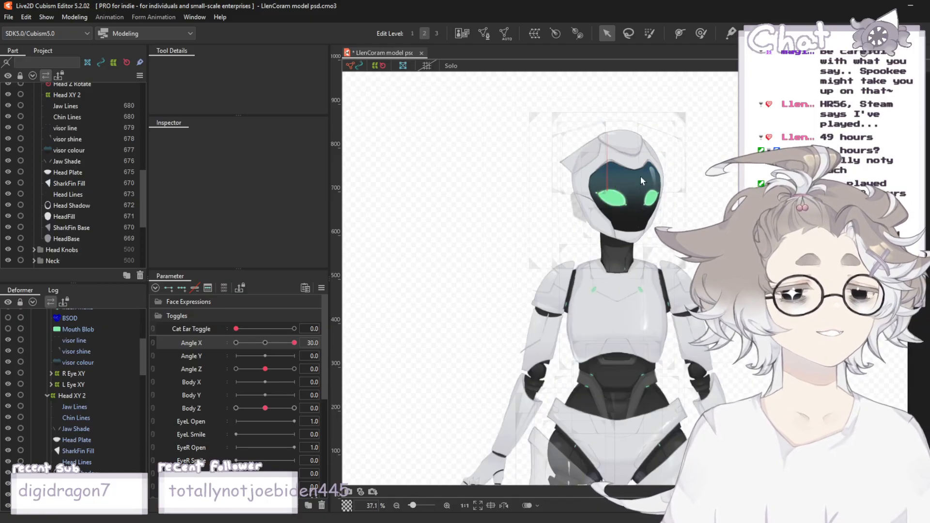
scroll(705, 205, "up", 1)
scroll(629, 141, "up", 1)
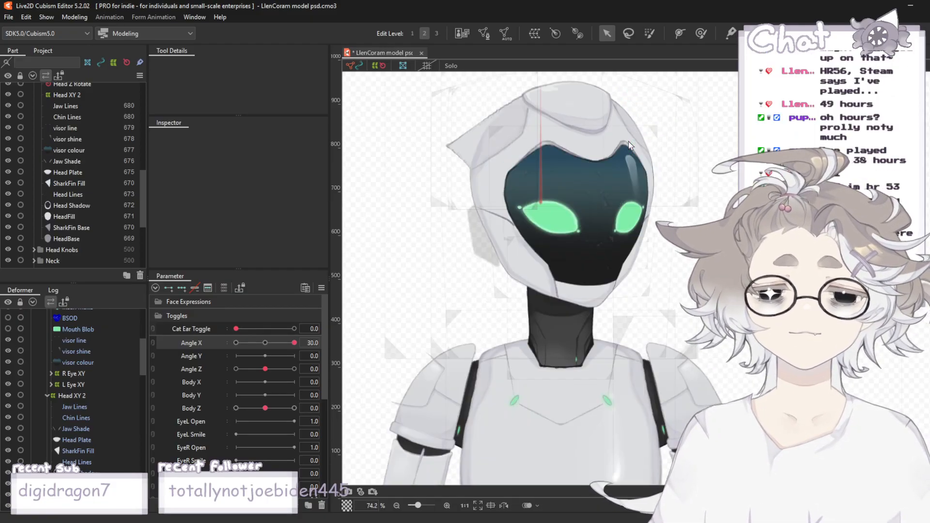
- Inspect the visor shine mesh and compare the head between Angle X 0.0 and 30.0, ending at 30.0
left_click(70, 141)
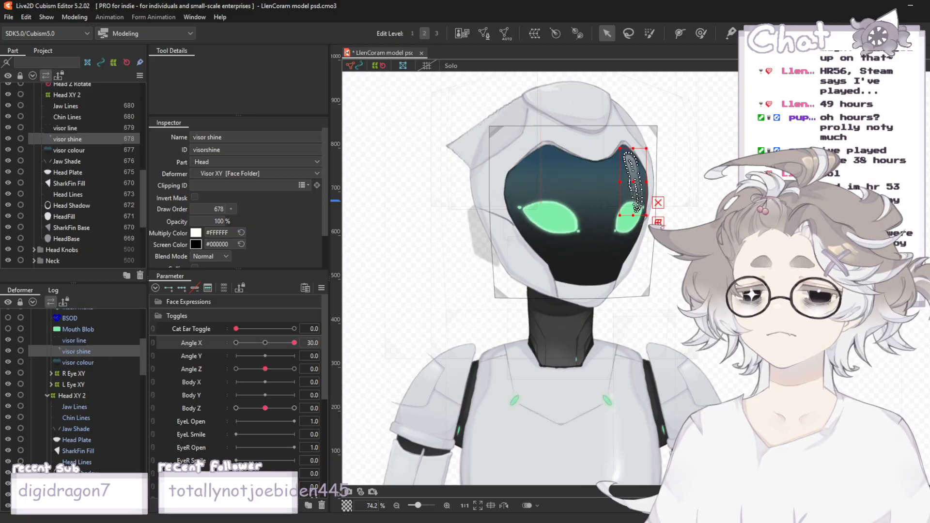
left_click(455, 339)
left_click_drag(294, 346, 264, 351)
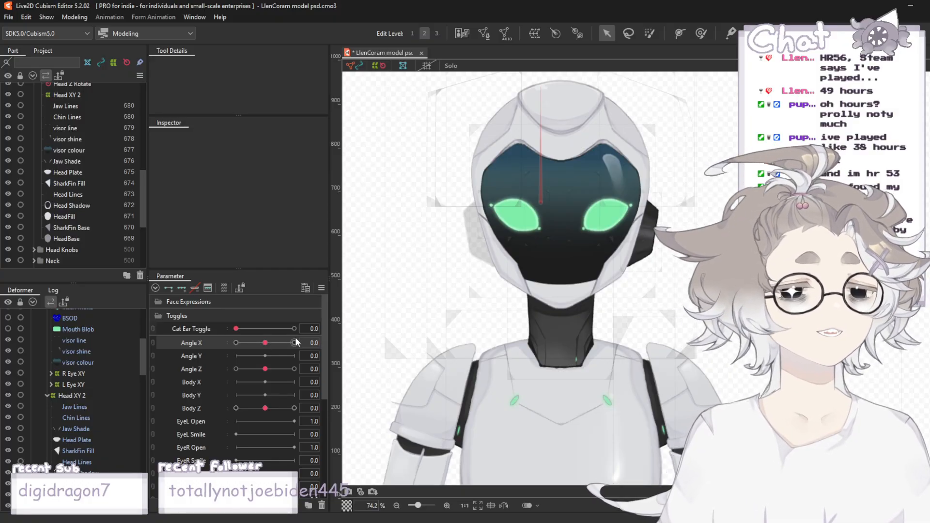
left_click(267, 343)
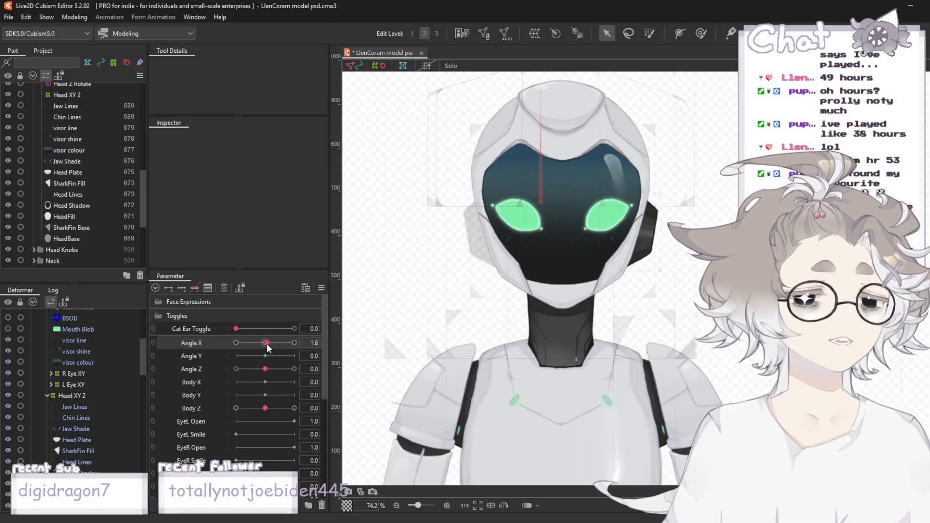
left_click_drag(266, 342, 298, 347)
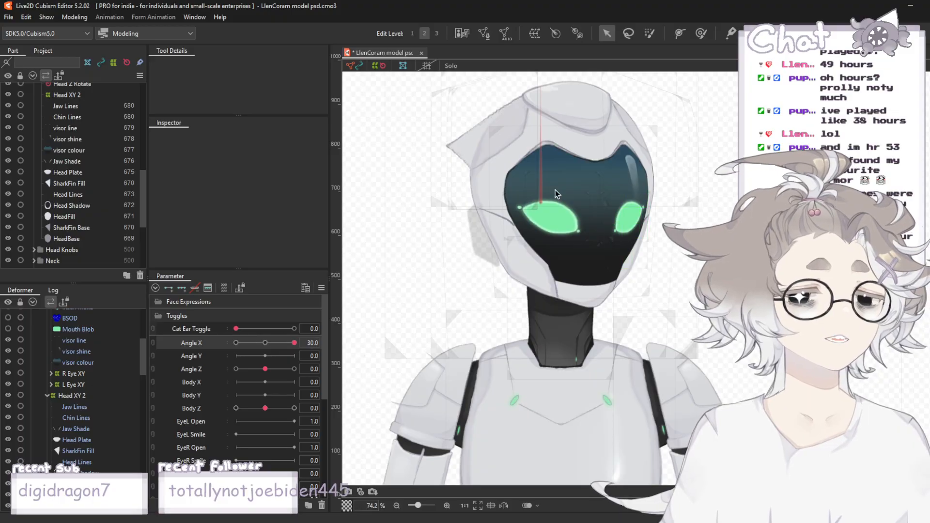
scroll(467, 183, "down", 2)
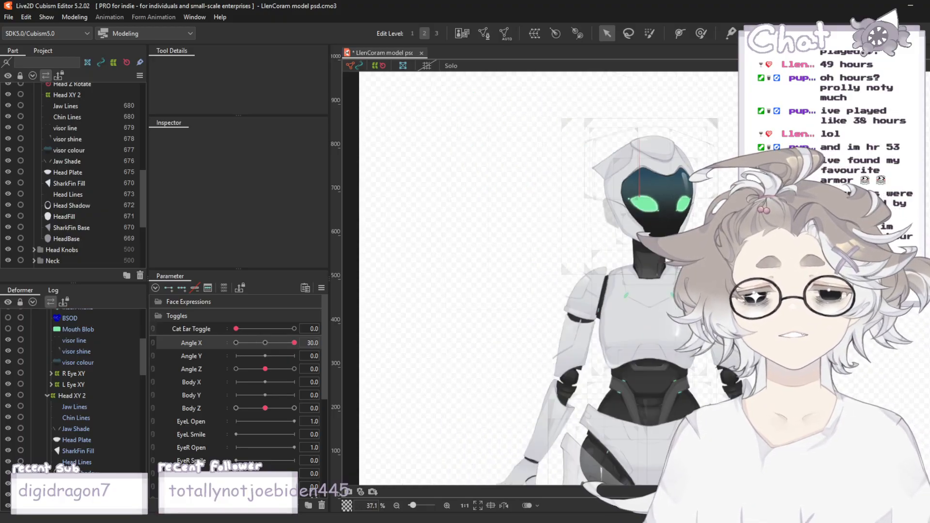
scroll(781, 164, "up", 1)
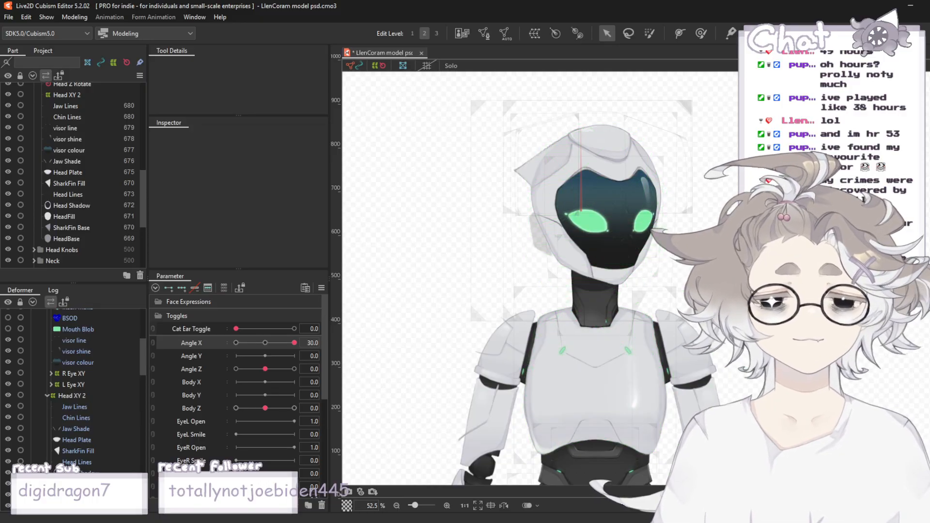
scroll(647, 187, "up", 1)
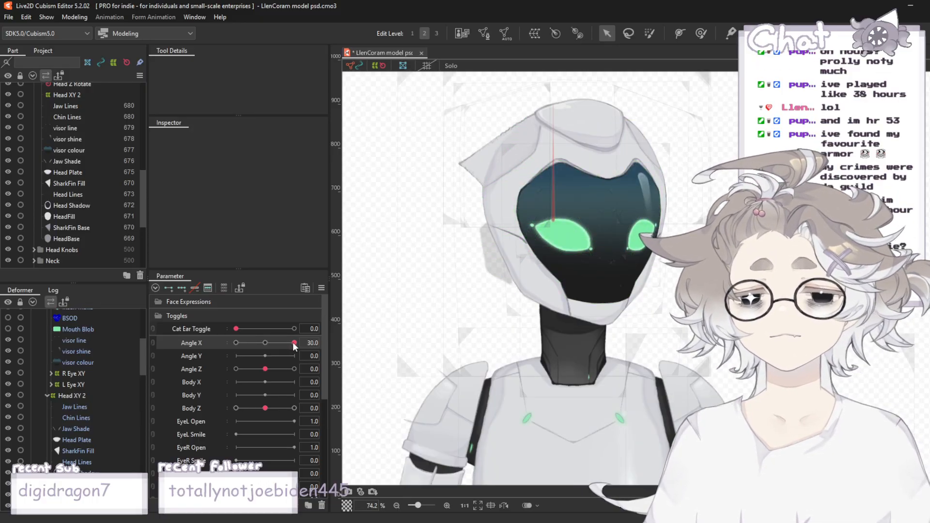
mouse_move(283, 342)
left_mouse_down()
mouse_move(272, 347)
mouse_move(295, 348)
left_mouse_up()
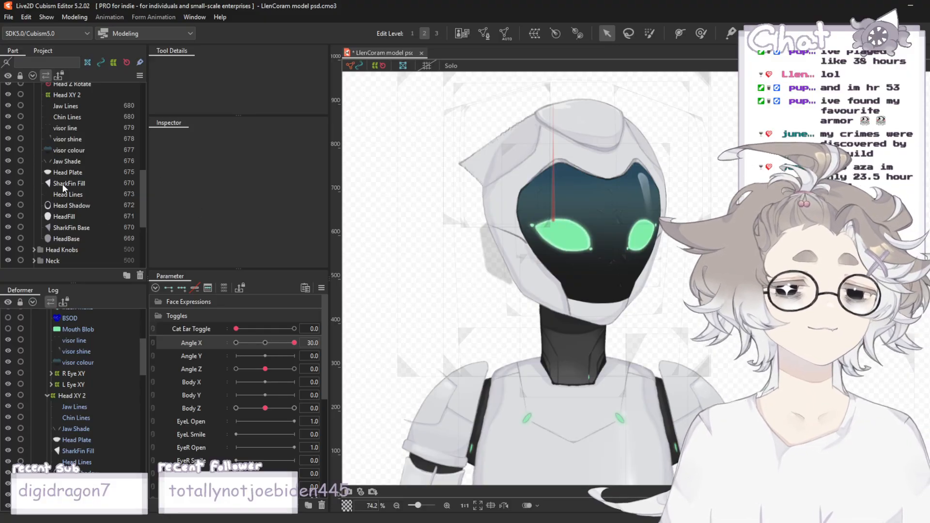
- Select the Head Lines, Head Shadow, HeadFill and HeadBase meshes together and switch to the deform brush
left_click(62, 215)
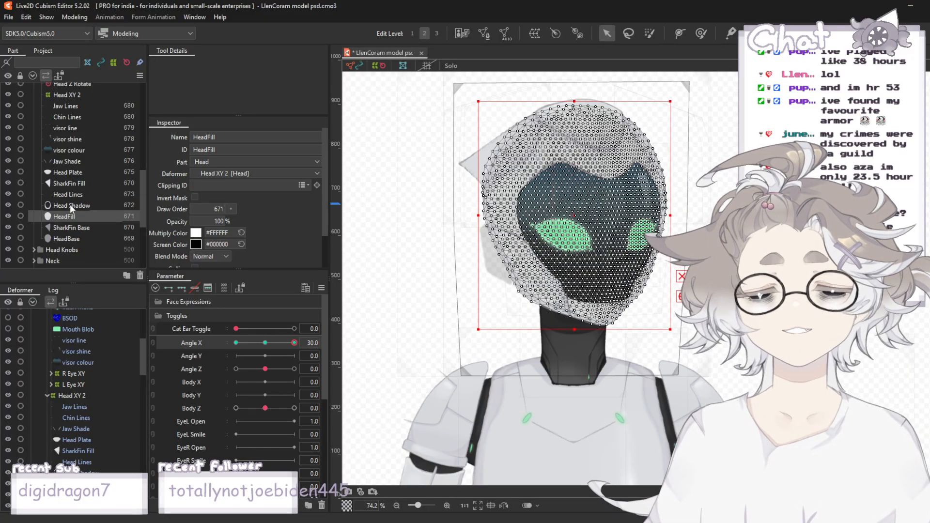
left_click(70, 206)
left_click(79, 195)
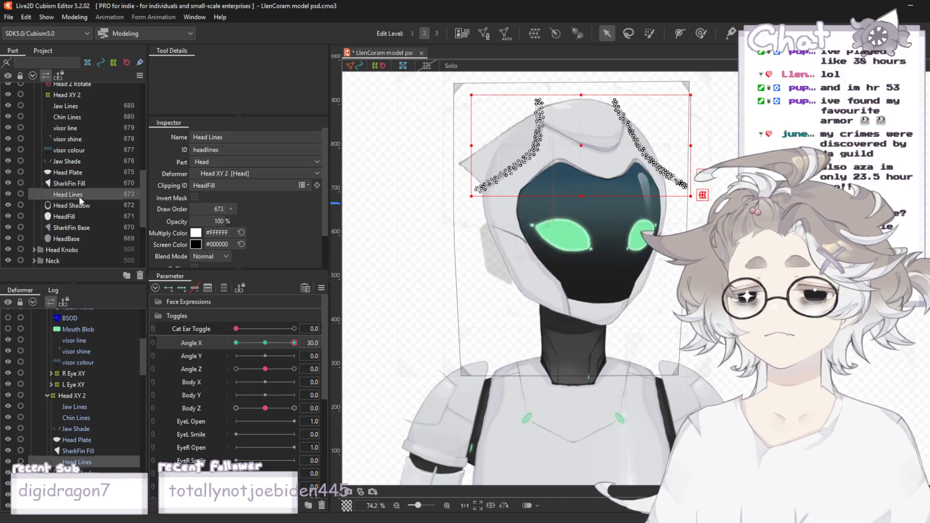
left_click(82, 205, "ctrl")
left_click(69, 217, "ctrl")
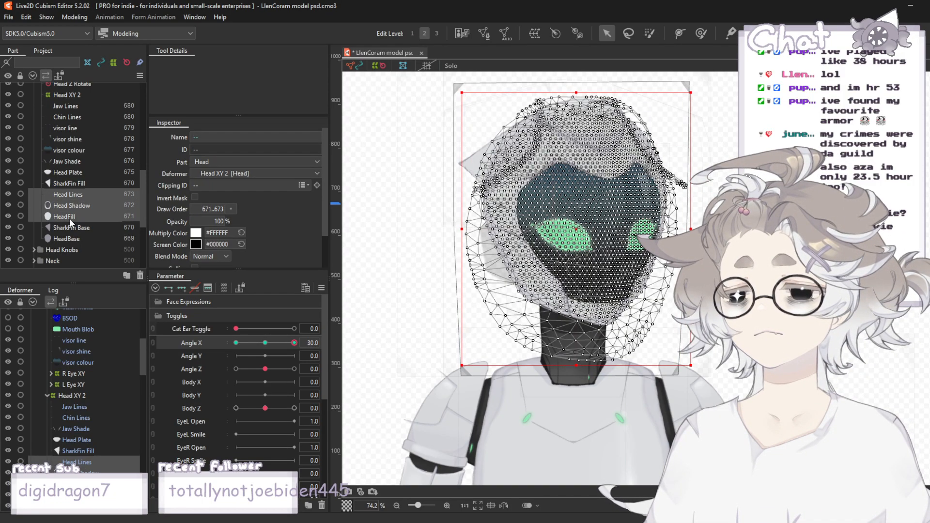
left_click(77, 238, "ctrl")
left_click(700, 33)
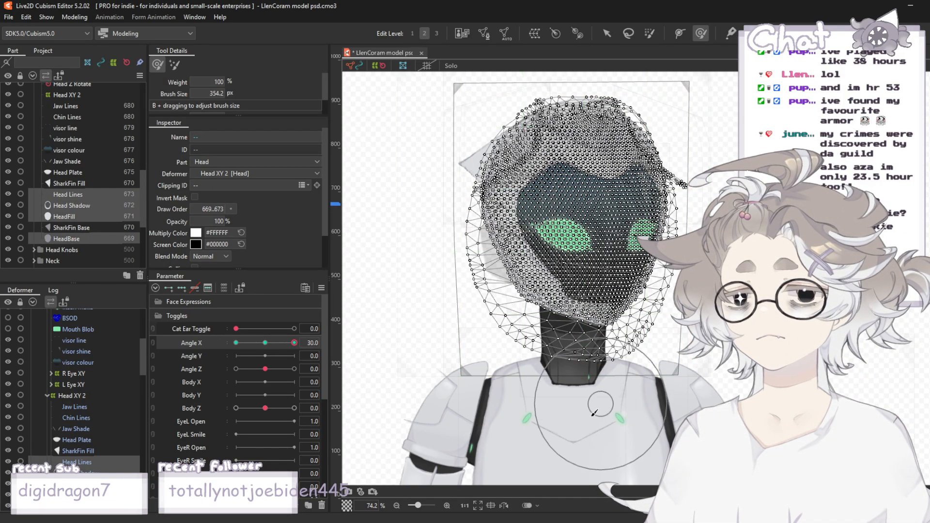
- Push the chin area of the four selected head meshes slightly upward with the deform brush at Angle X 30.0, then deselect them
scroll(584, 421, "up", 3)
mouse_move(615, 336)
left_mouse_down()
mouse_move(623, 336)
mouse_move(610, 309)
left_mouse_up()
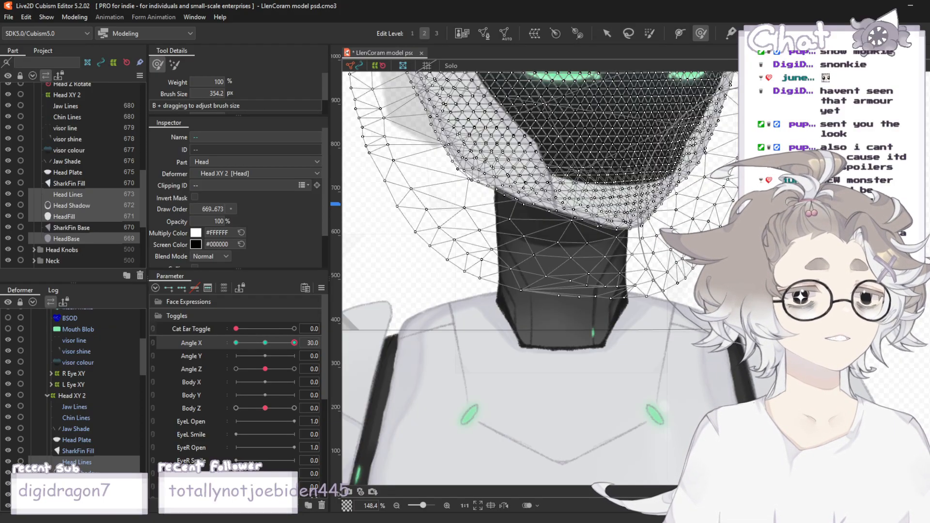
scroll(709, 196, "down", 8)
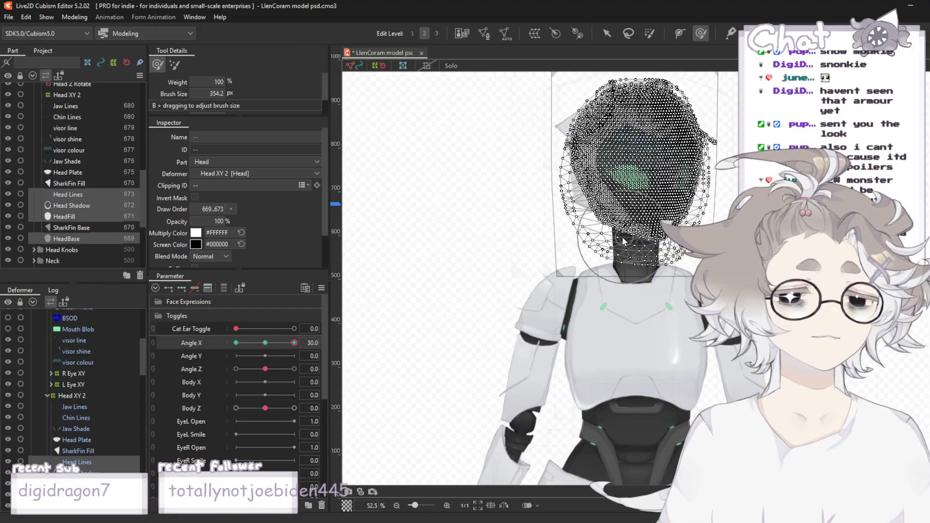
scroll(706, 196, "up", 1)
left_click(605, 35)
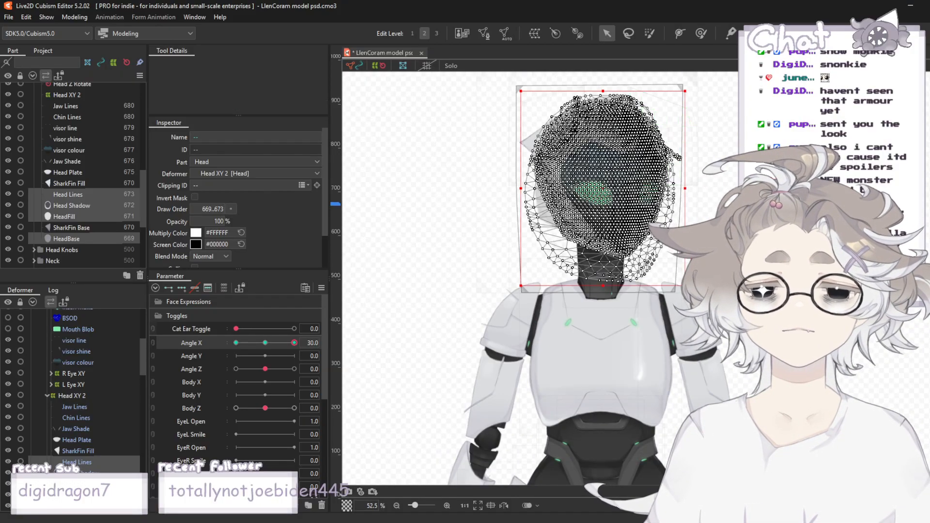
left_click(721, 194)
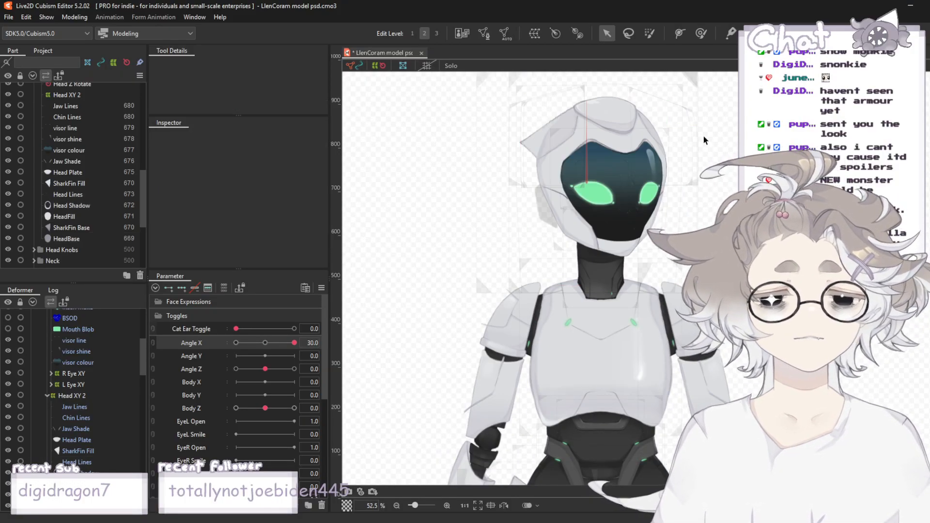
- Review the adjusted chin and head outline through the Angle X turn, returning to 30.0 and comparing close and distant views
scroll(715, 144, "up", 1)
left_click_drag(289, 343, 279, 346)
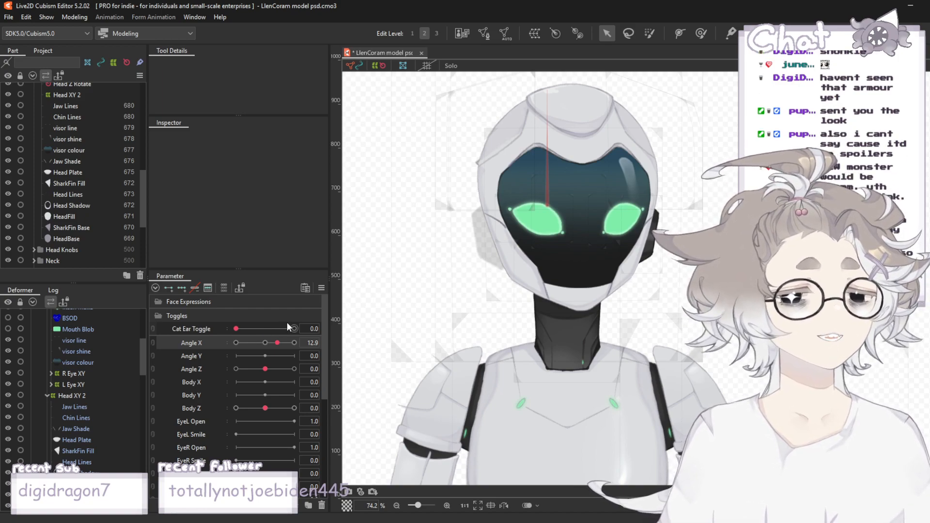
left_click_drag(277, 343, 298, 342)
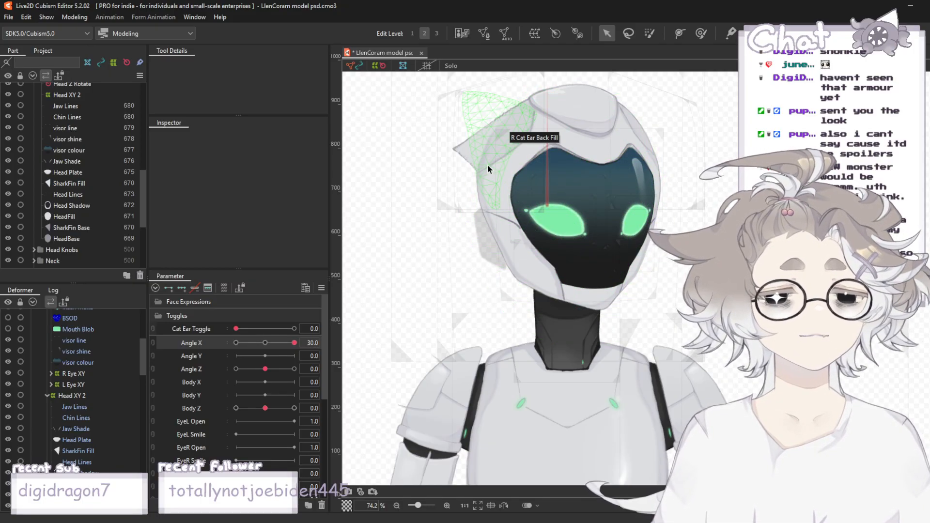
scroll(488, 166, "up", 3)
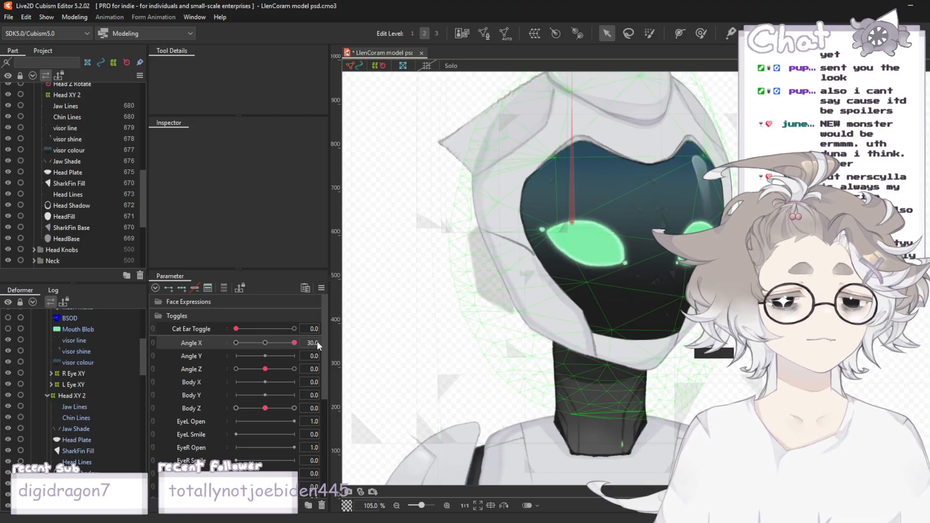
scroll(439, 248, "down", 5)
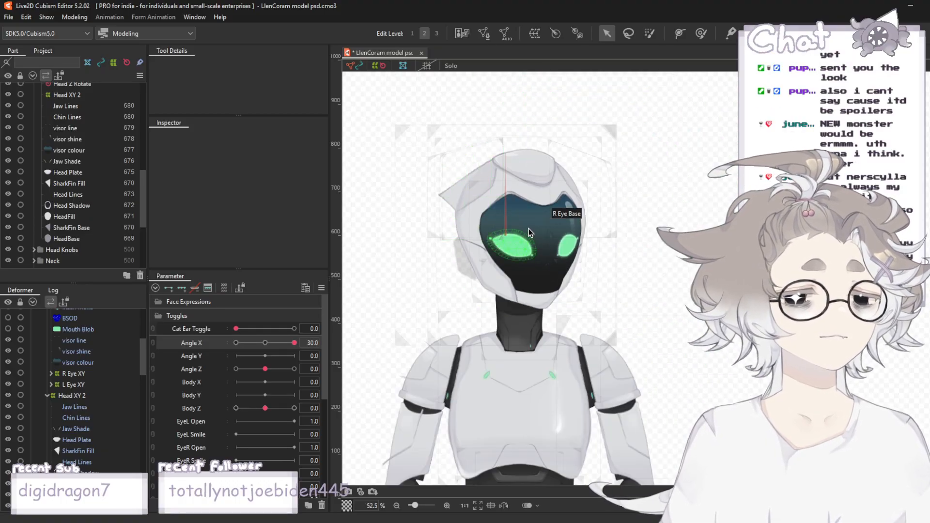
- Nudge the HeadBase mesh beside the far jaw edge with the deform brush at Angle X 30.0
scroll(490, 237, "up", 1)
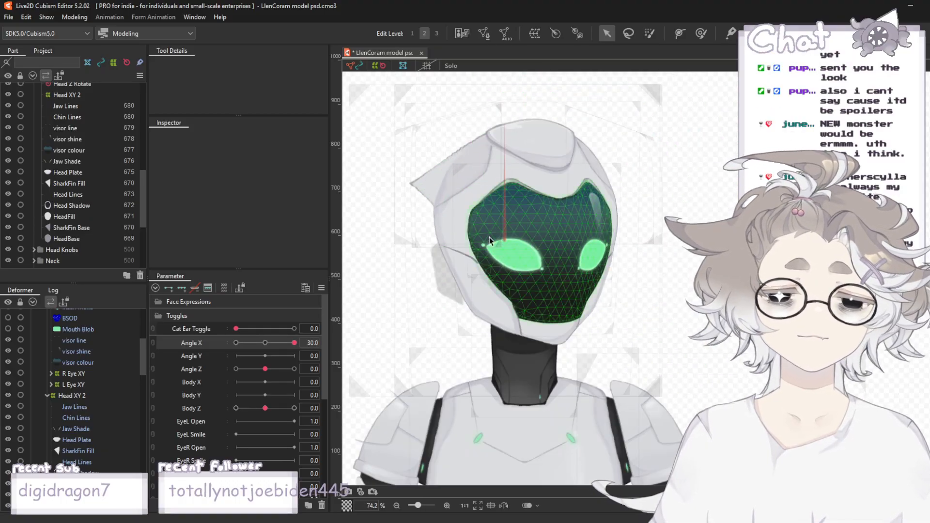
left_click(294, 343)
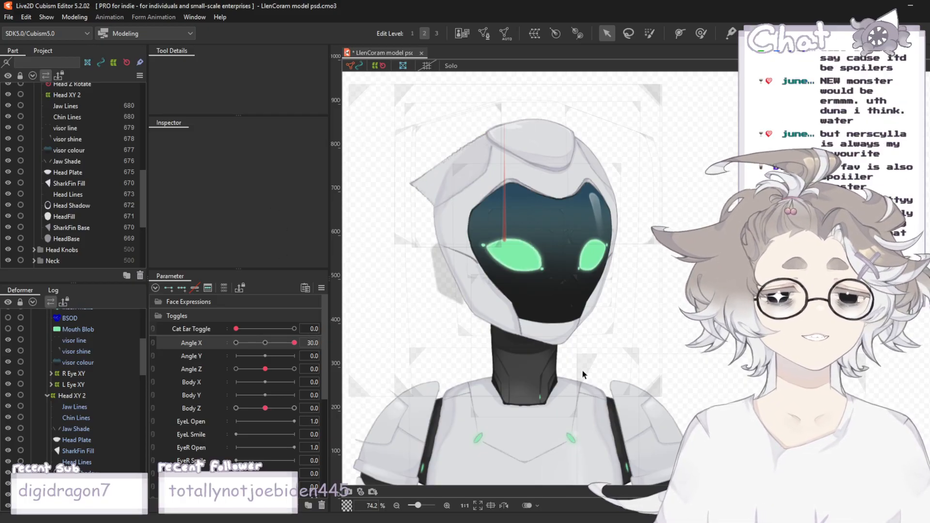
scroll(425, 302, "up", 3)
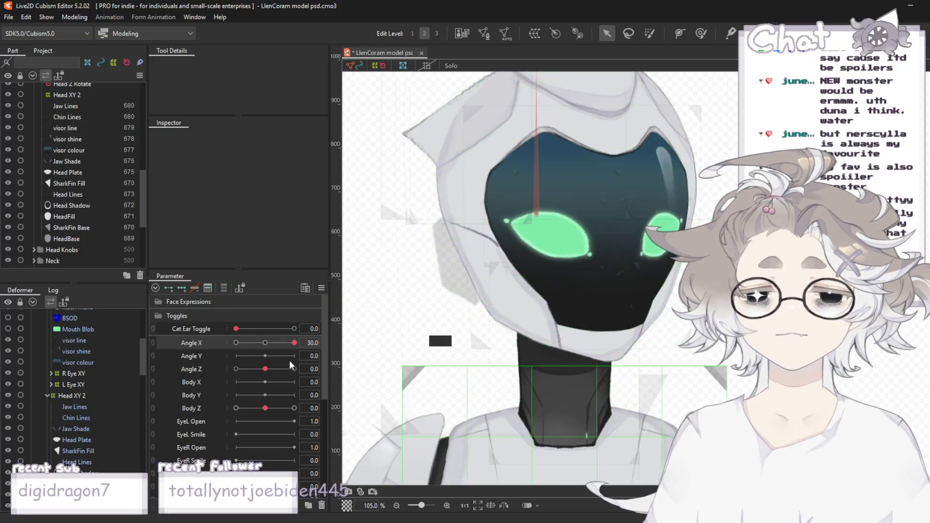
left_click(72, 238)
left_click(699, 38)
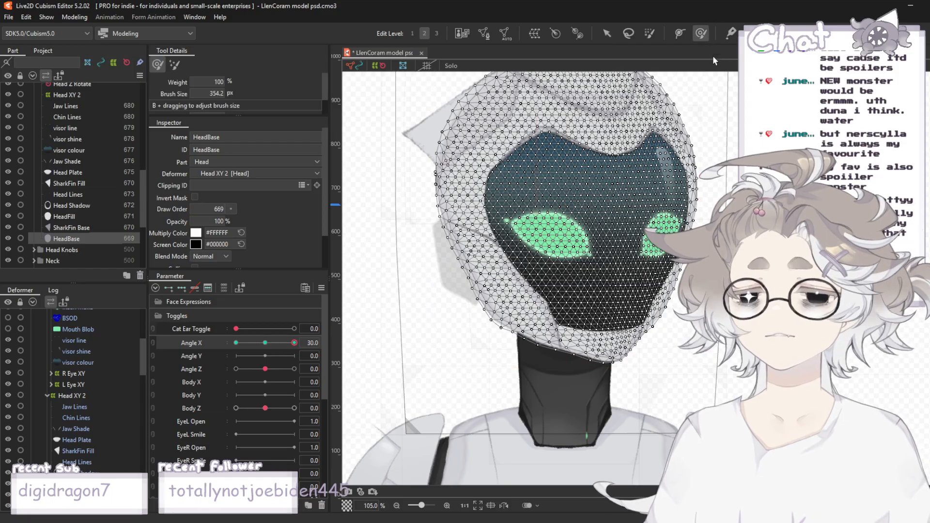
scroll(651, 277, "up", 3)
scroll(651, 277, "up", 3)
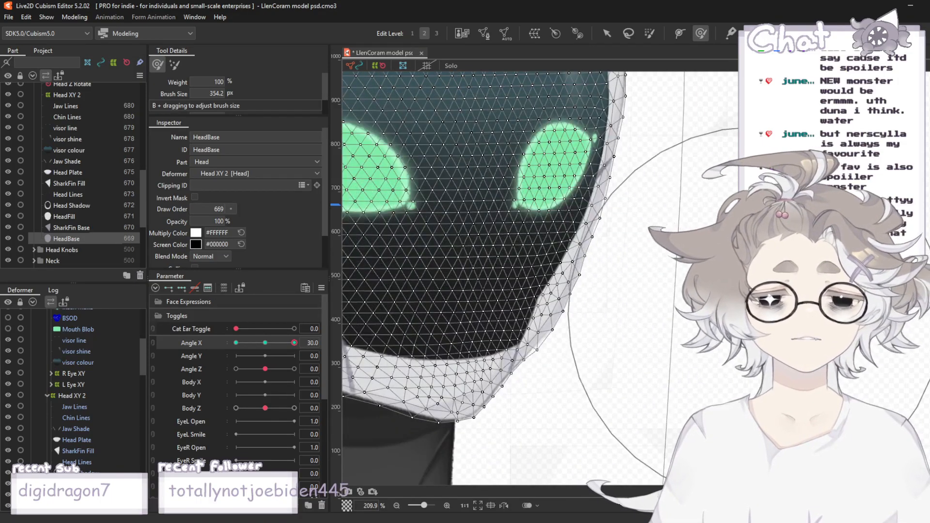
left_click_drag(712, 325, 720, 330)
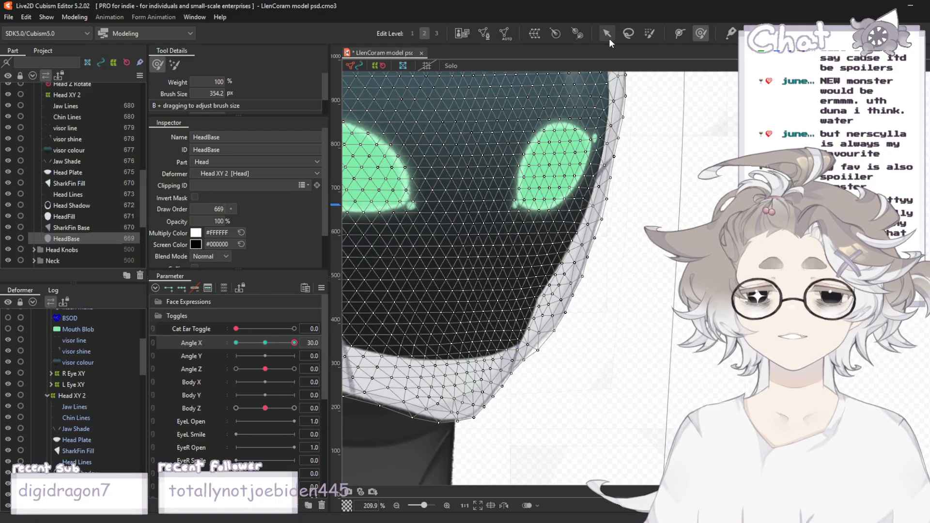
- Select the HeadFill, HeadBase and Head Shadow meshes together, leaving Head Lines out of the selection
scroll(611, 240, "down", 6)
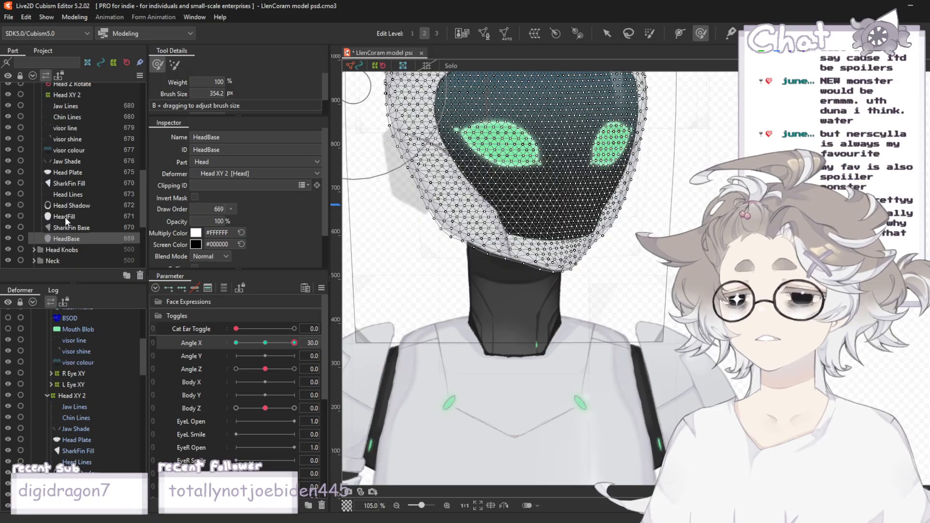
left_click(82, 225)
left_click(77, 213)
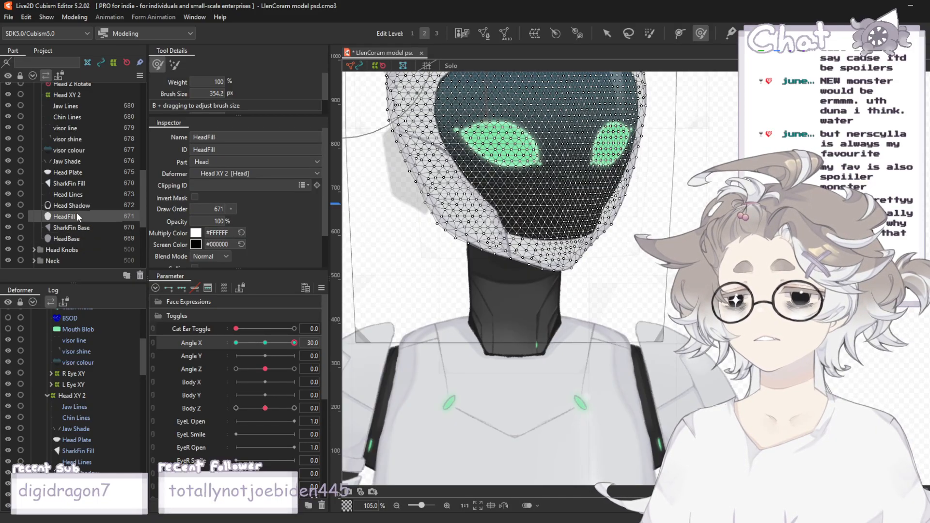
left_click(61, 238, "ctrl")
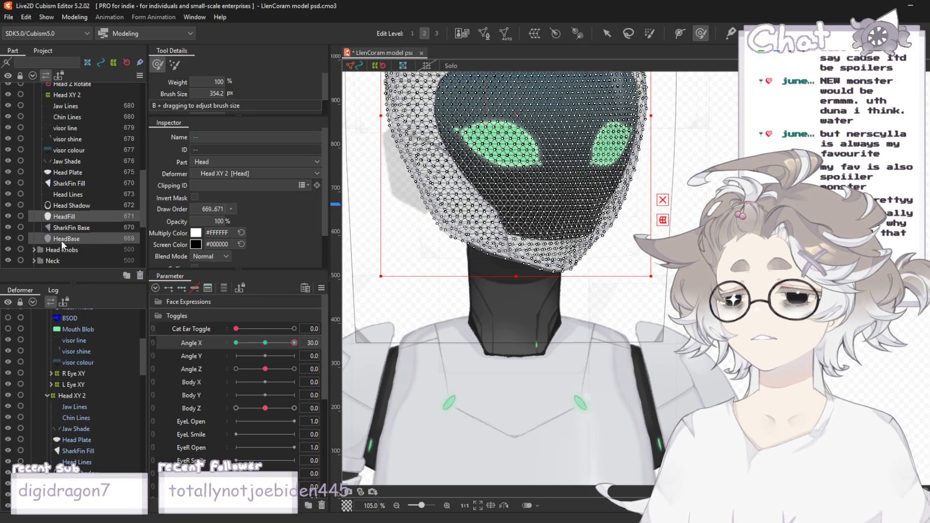
left_click(78, 196, "ctrl")
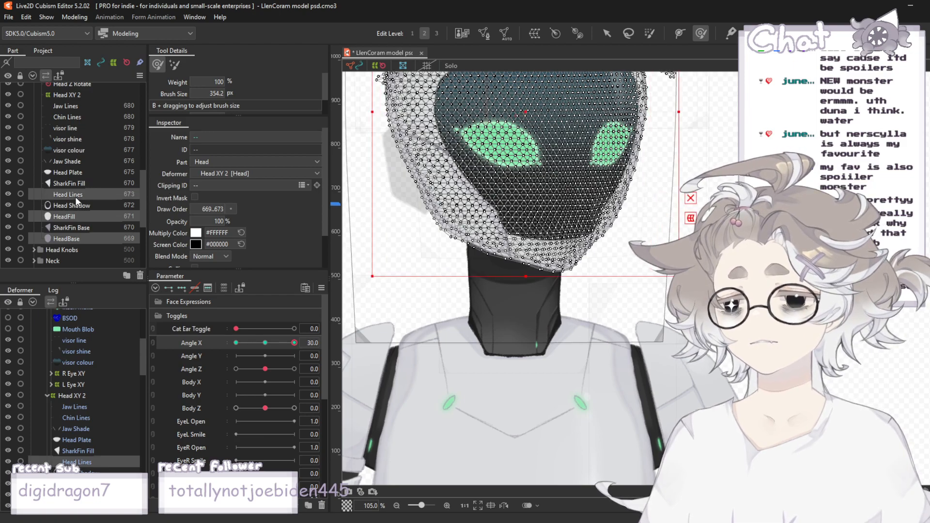
left_click(87, 206, "ctrl")
scroll(597, 237, "up", 3)
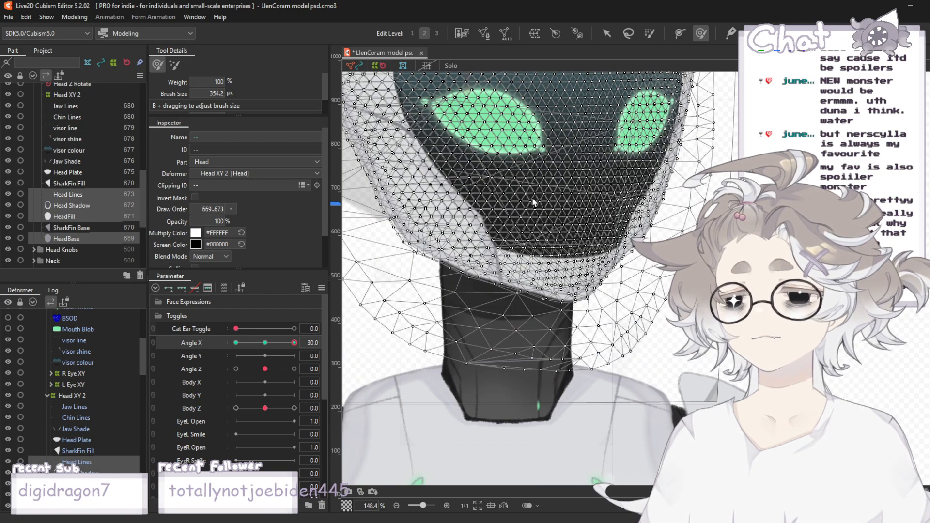
left_click(70, 194, "ctrl")
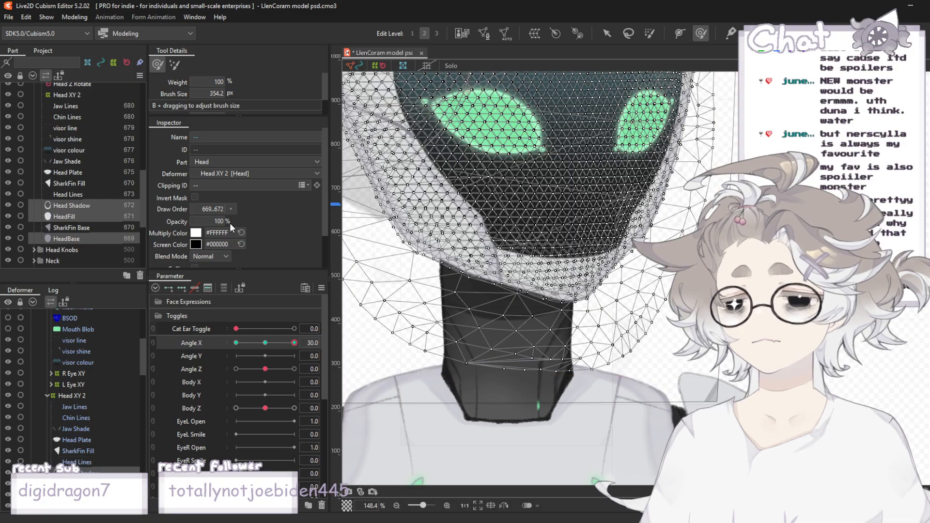
- Reduce the deform brush size to 149.6 px for finer work on the jaw
scroll(345, 268, "up", 1)
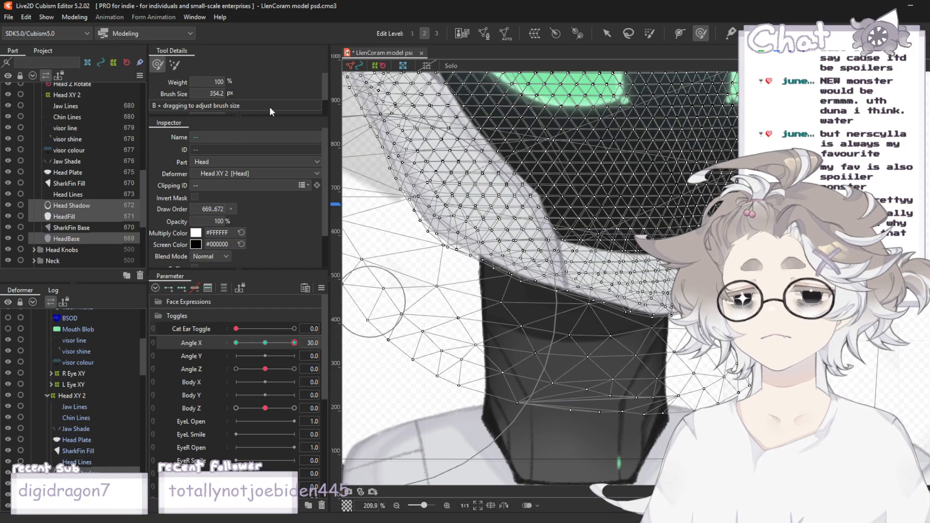
left_click_drag(210, 96, 203, 97)
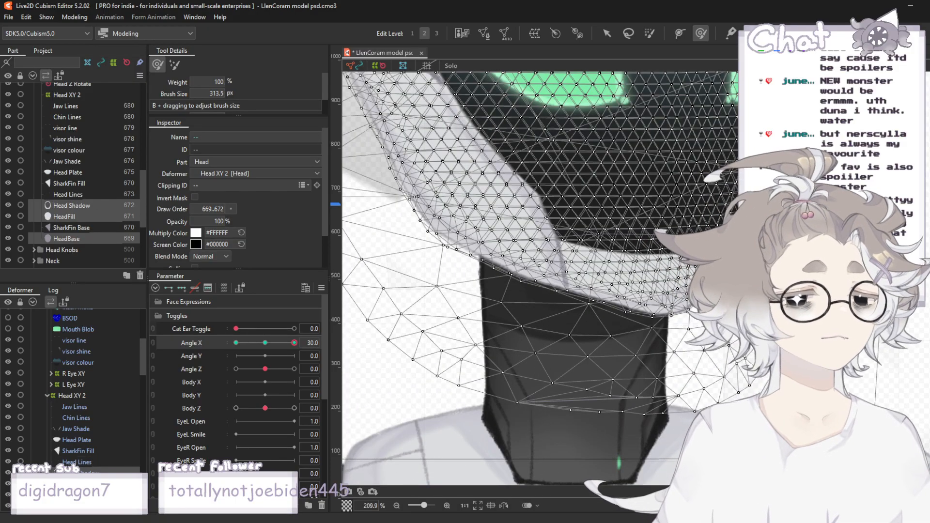
scroll(625, 127, "down", 5)
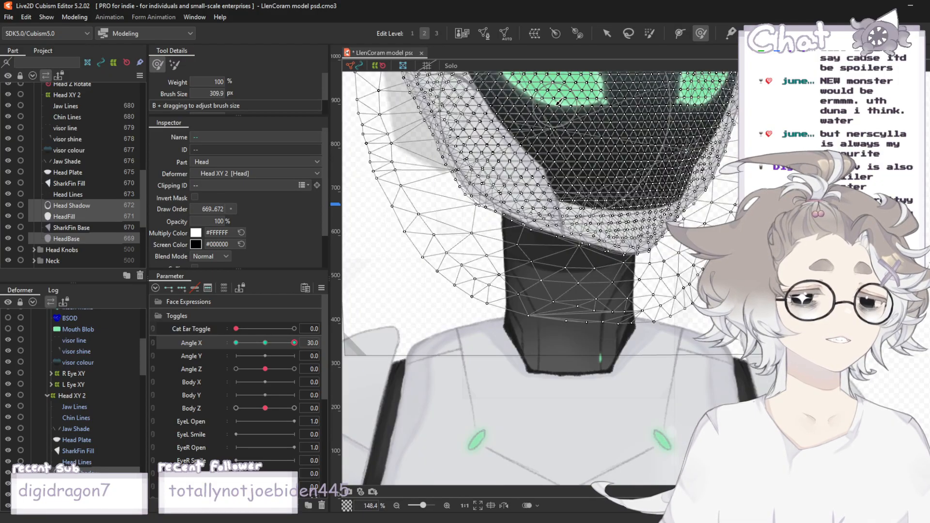
scroll(677, 144, "down", 2)
scroll(695, 146, "up", 2)
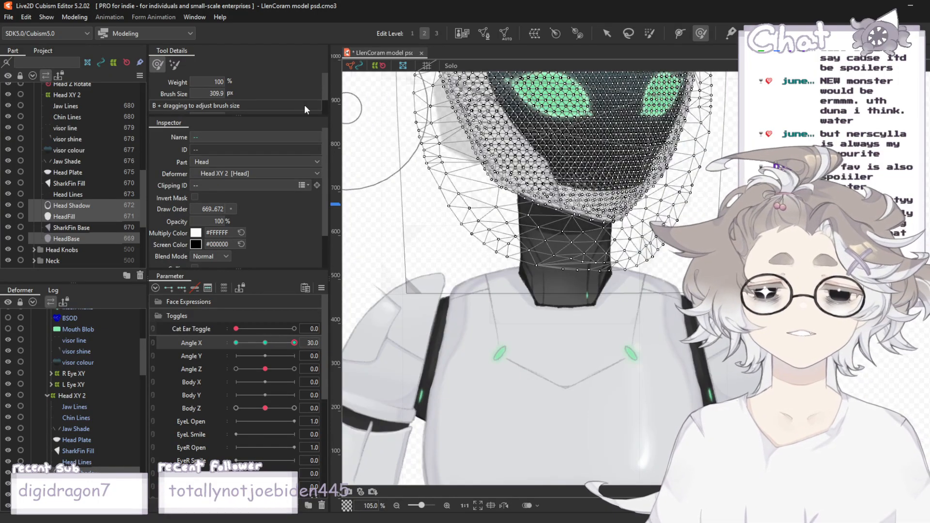
left_click_drag(203, 93, 193, 93)
scroll(565, 232, "up", 3)
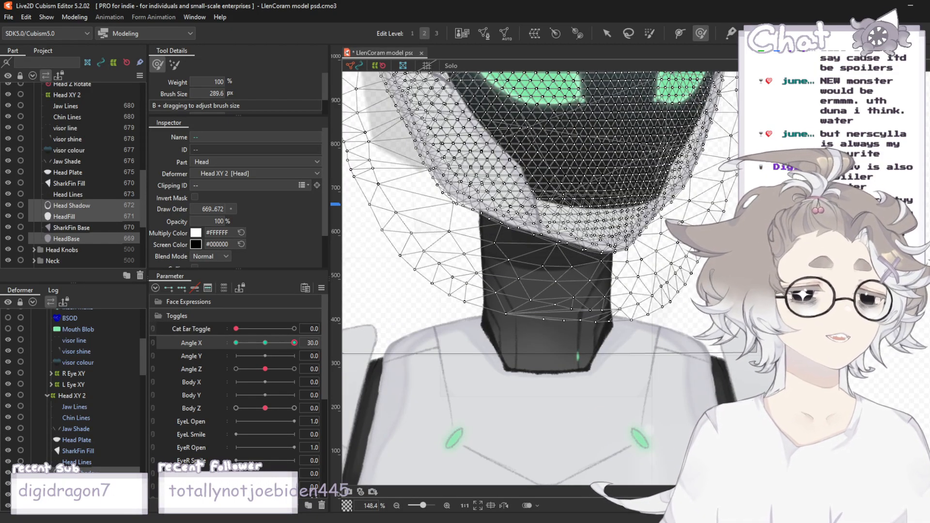
scroll(770, 253, "down", 5)
scroll(562, 211, "up", 5)
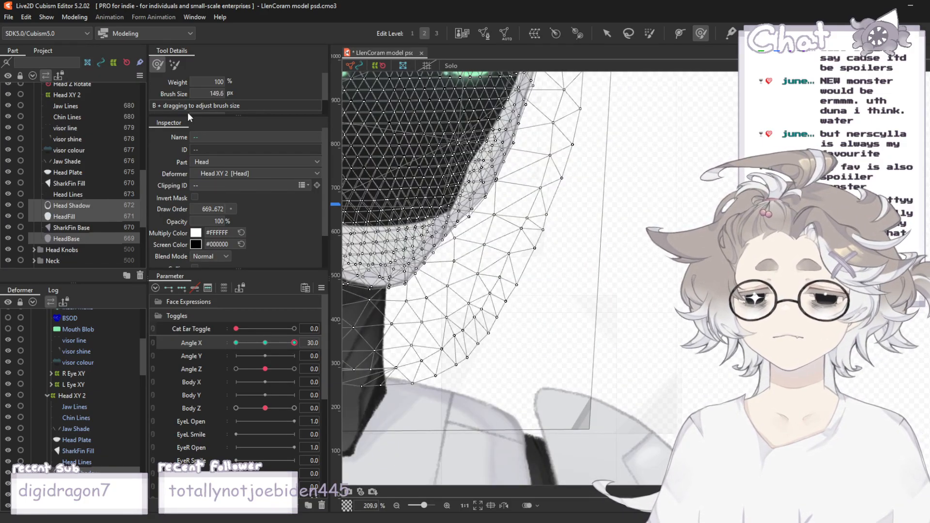
- Push the far jaw edge of the three selected head meshes slightly inward and upward with the deform brush, then deselect them
left_click(480, 276)
left_click_drag(478, 277, 460, 262)
scroll(674, 291, "down", 3)
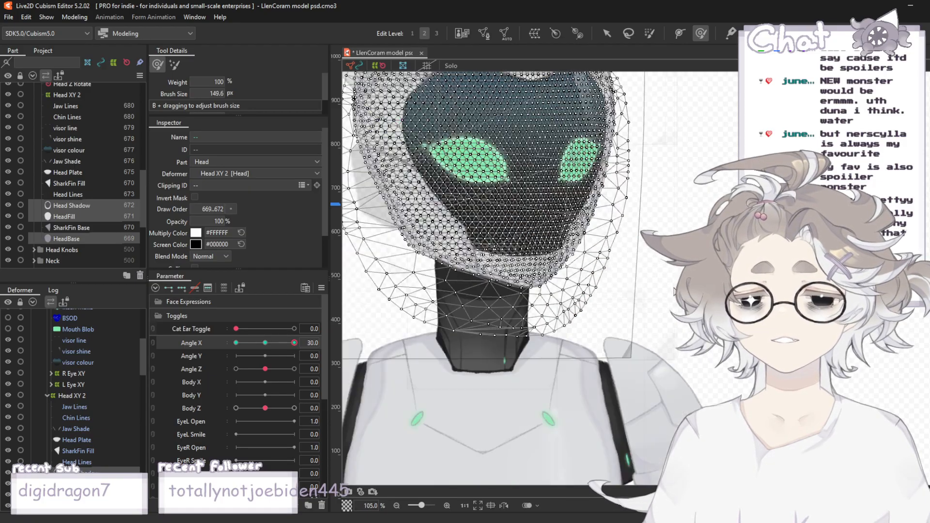
left_click(606, 33)
left_click(614, 290)
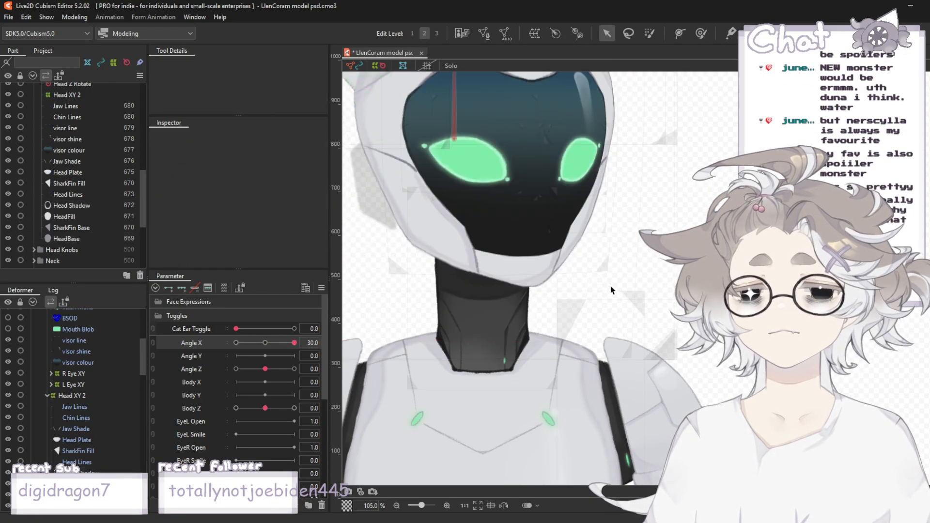
- Check the reshaped jaw through the Angle X turn with one undo, ending at Angle X 30.0
scroll(613, 289, "down", 3)
mouse_move(294, 343)
left_mouse_down()
mouse_move(268, 344)
mouse_move(298, 354)
left_mouse_up()
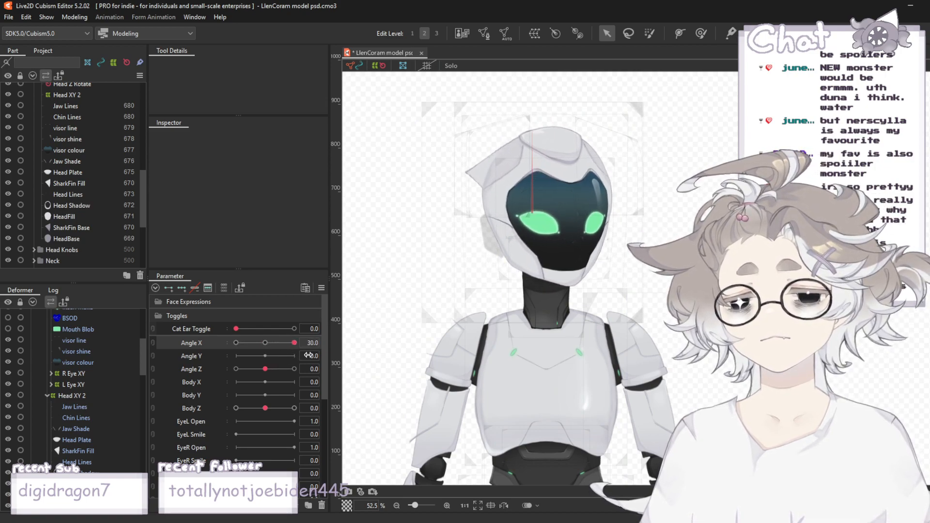
key("ctrl+z")
left_click(677, 300)
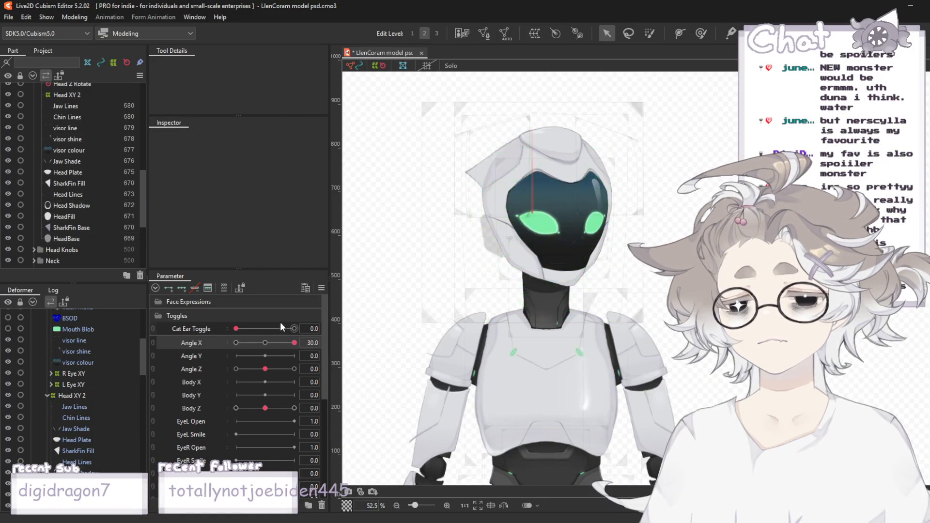
mouse_move(296, 343)
left_mouse_down()
mouse_move(269, 347)
mouse_move(297, 347)
left_mouse_up()
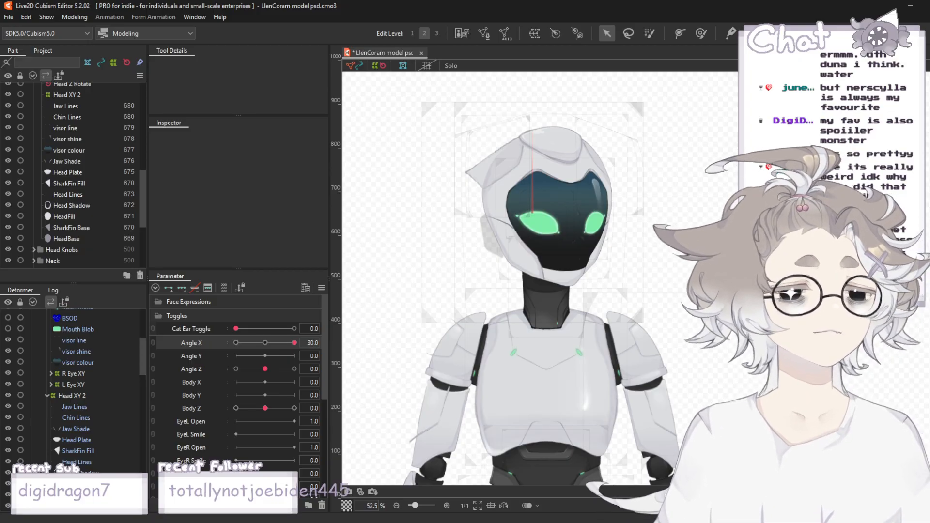
- Select the Head Lines, Head Shadow, HeadFill and HeadBase meshes and activate the deform brush for the chin
scroll(592, 278, "up", 5)
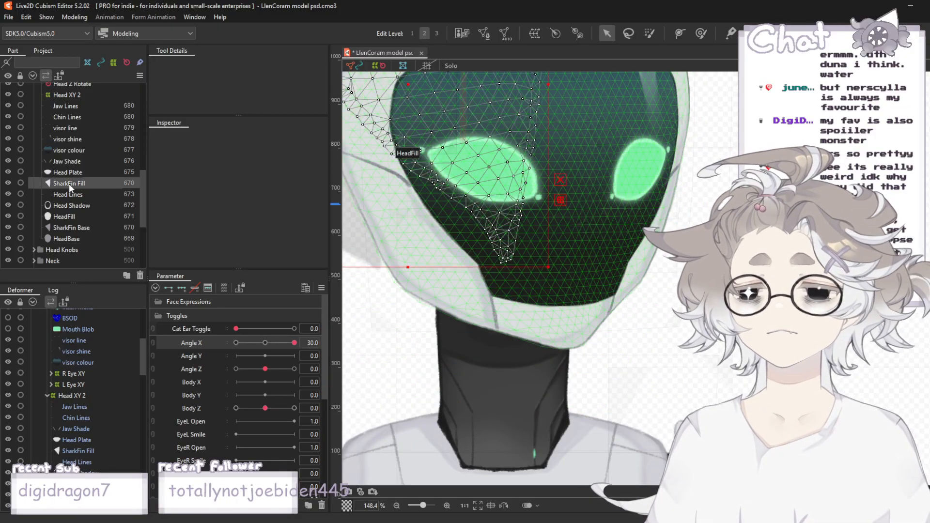
left_click(68, 184)
left_click(64, 174)
left_click(68, 185)
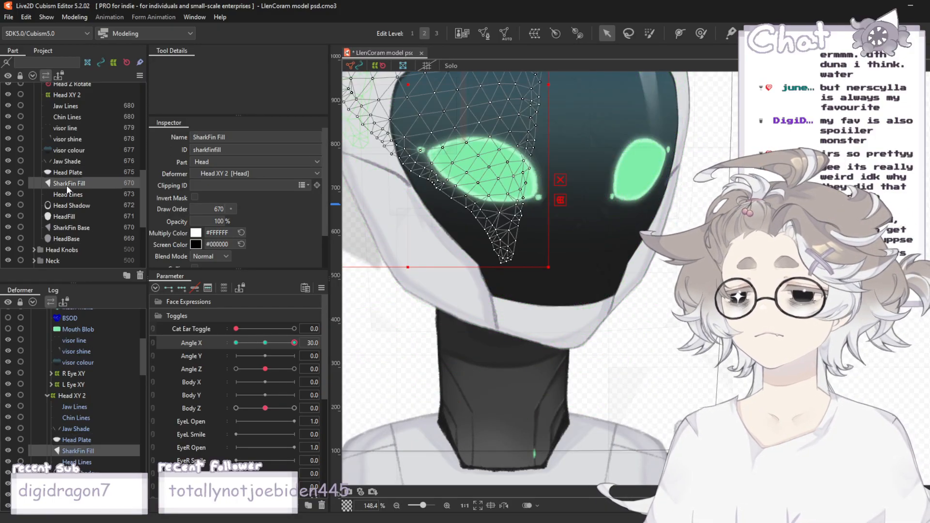
left_click(74, 194)
left_click(67, 209, "ctrl")
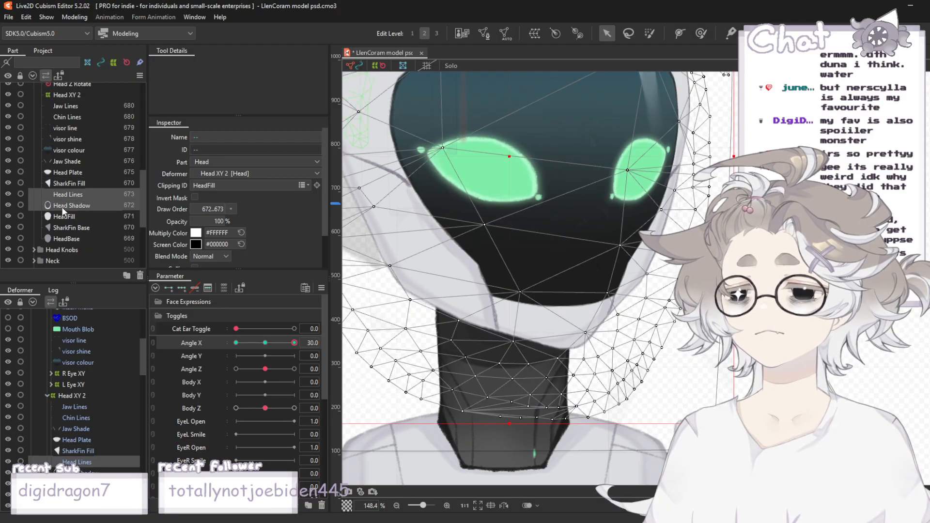
left_click(71, 214, "ctrl")
left_click(82, 239, "ctrl")
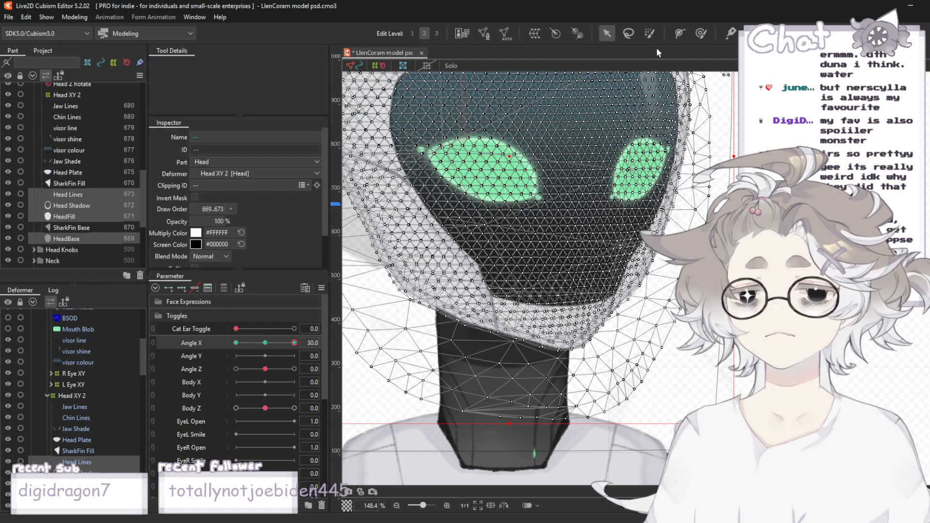
left_click(703, 31)
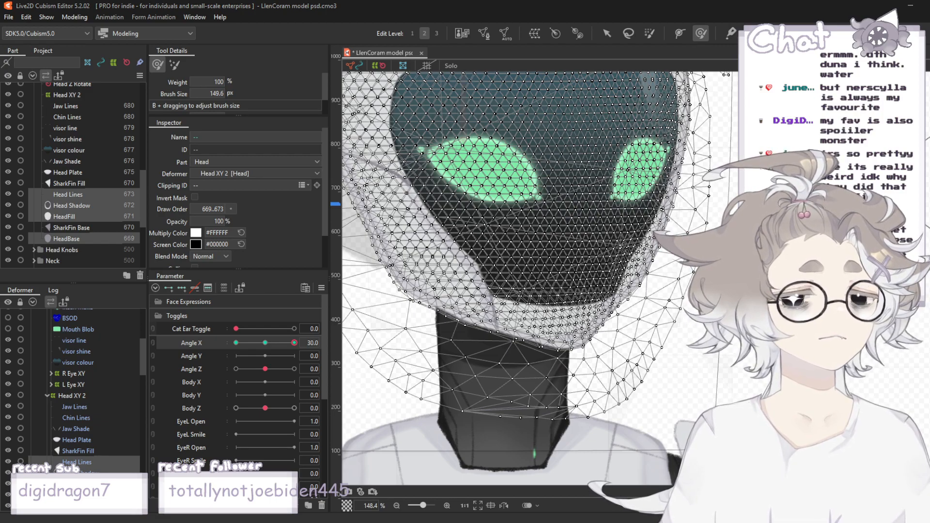
- Push the chin corner of the four selected head meshes slightly upward with the 149.6 px deform brush, then deselect and check the head
scroll(534, 308, "up", 5)
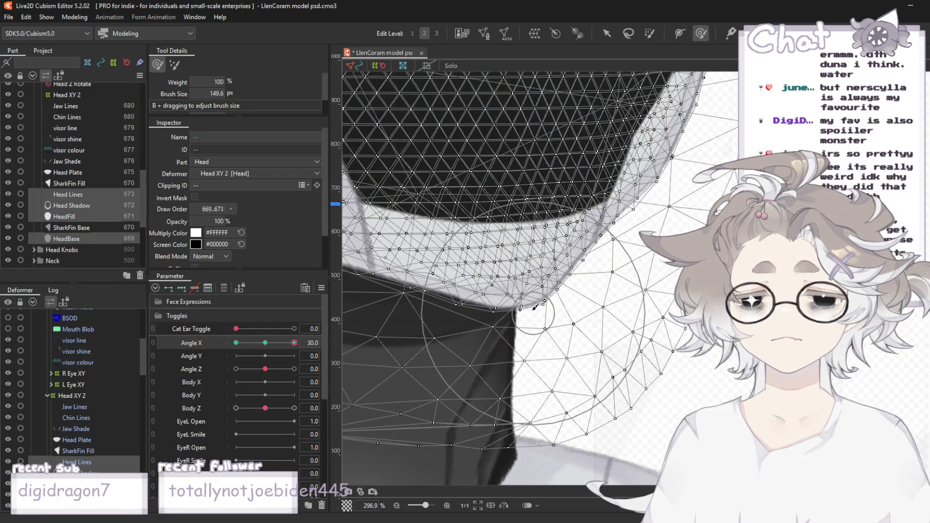
left_click_drag(534, 308, 529, 294)
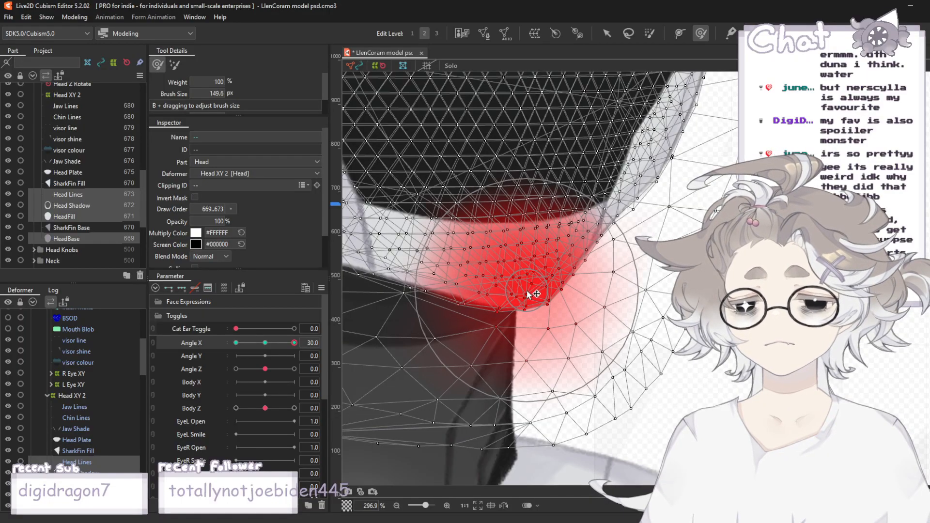
left_click(606, 34)
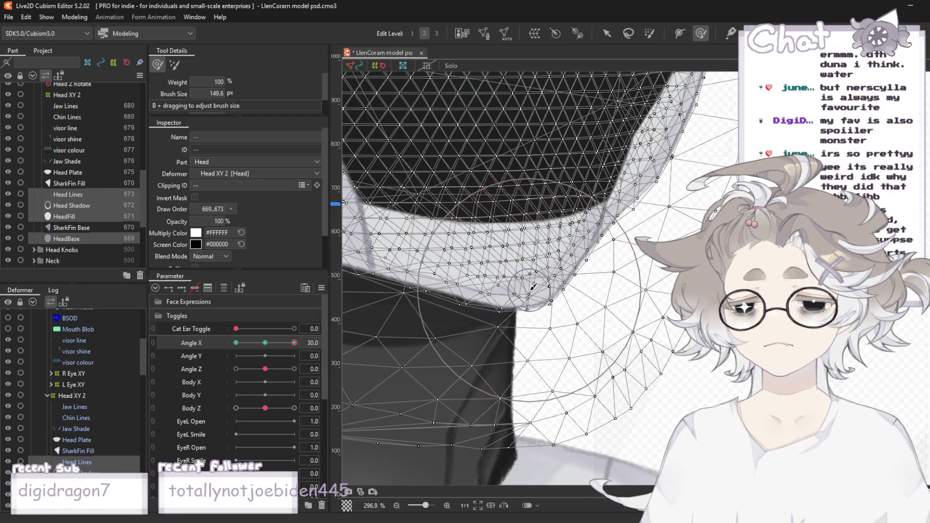
left_click(607, 35)
scroll(695, 189, "down", 8)
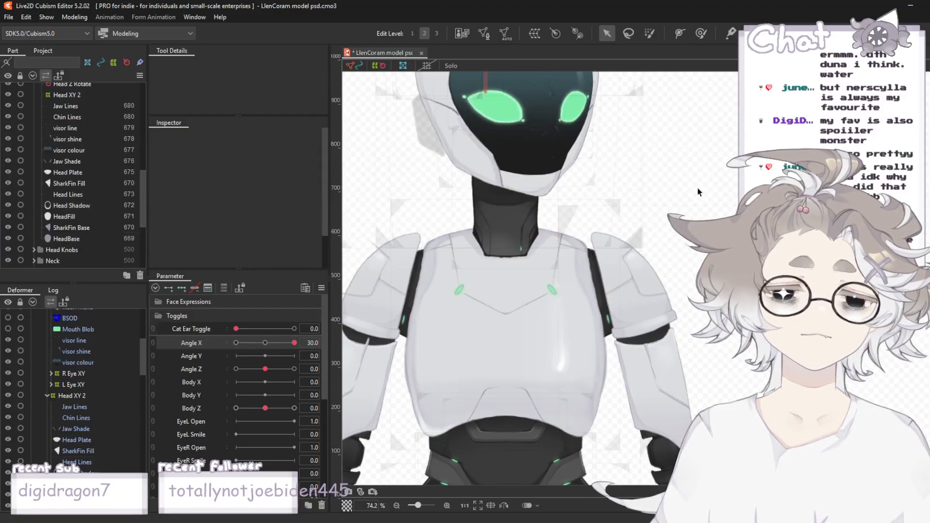
scroll(694, 189, "down", 2)
scroll(650, 79, "up", 2)
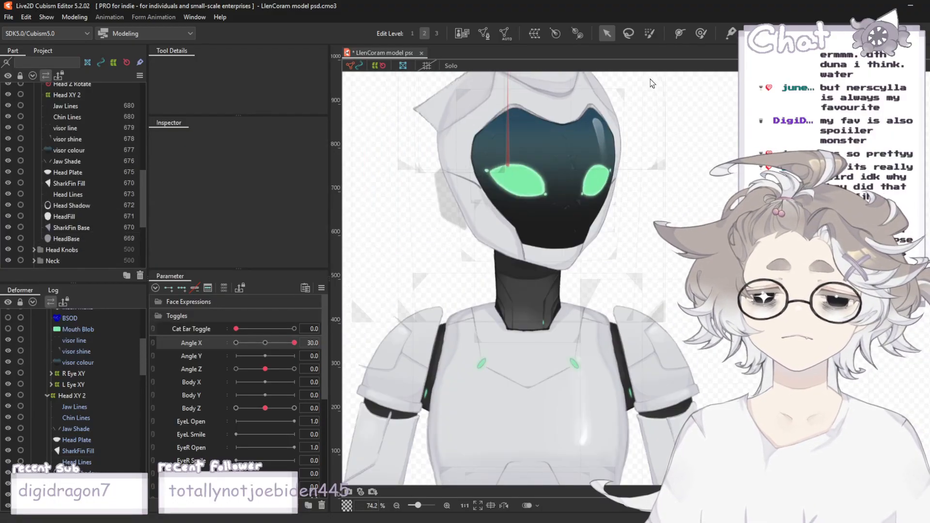
- Examine the Head Lines and Head Shadow meshes around the jaw and chin at Angle X 30.0
left_click(69, 195)
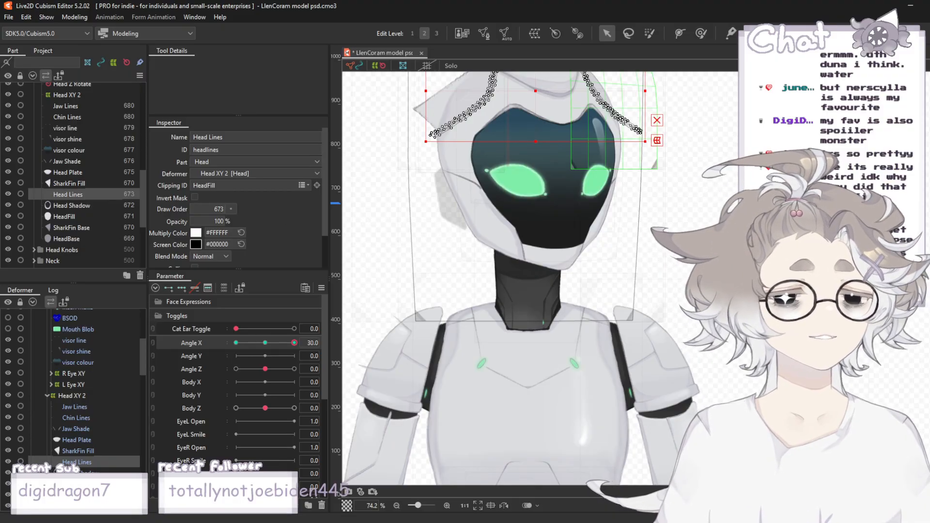
scroll(527, 245, "up", 2)
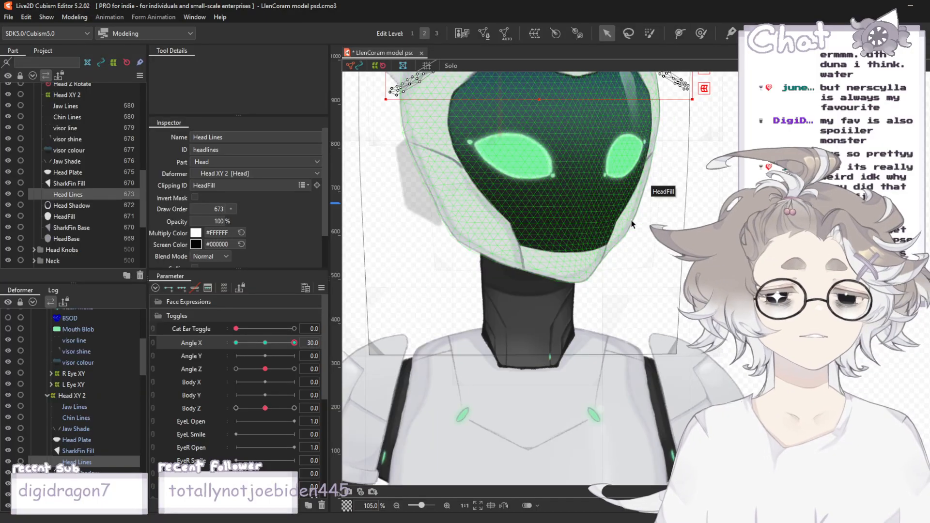
scroll(629, 223, "up", 2)
left_click(68, 207)
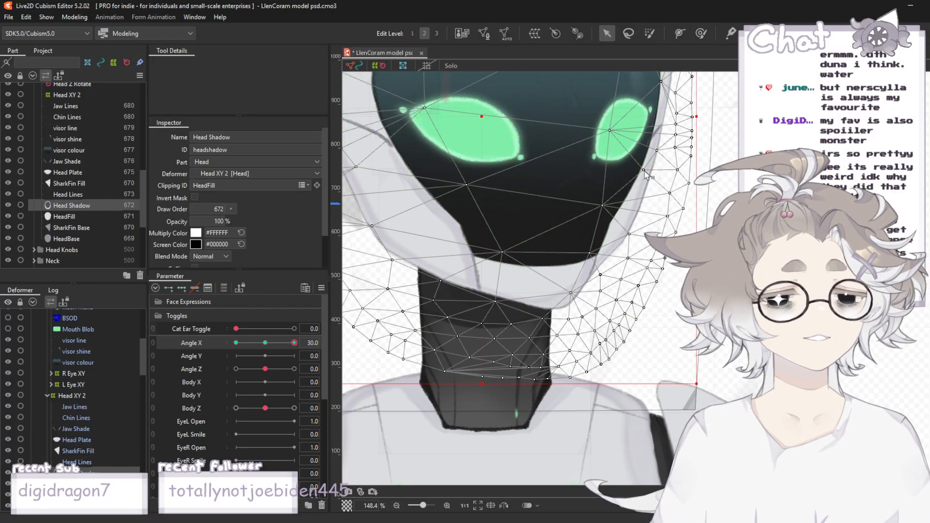
scroll(649, 173, "down", 2)
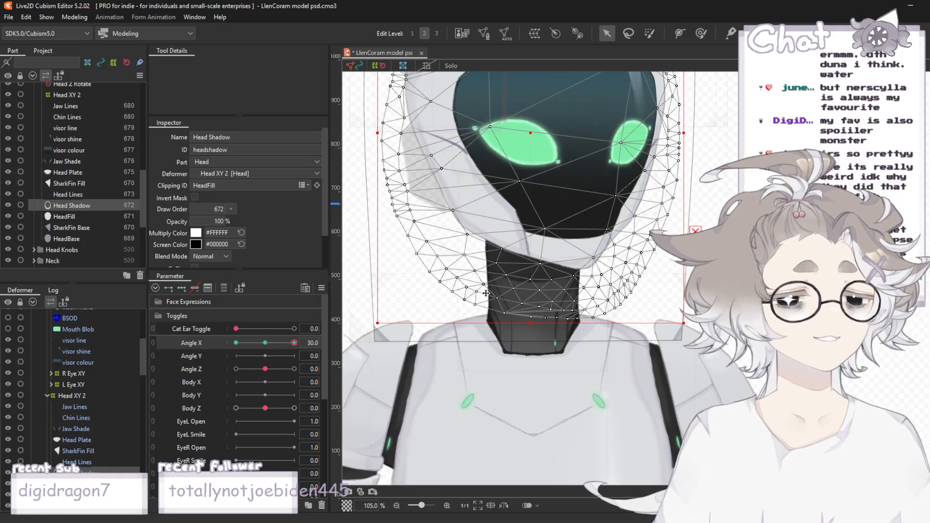
scroll(486, 293, "up", 2)
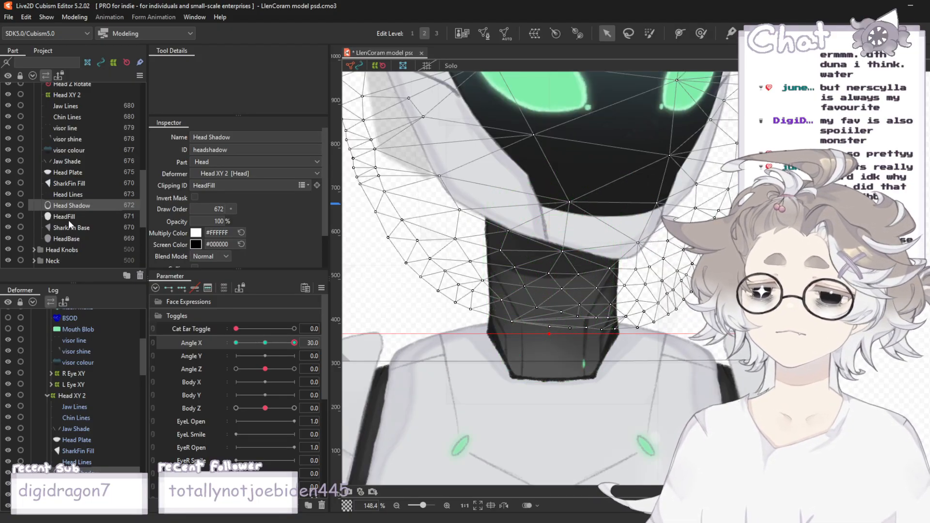
left_click(71, 193)
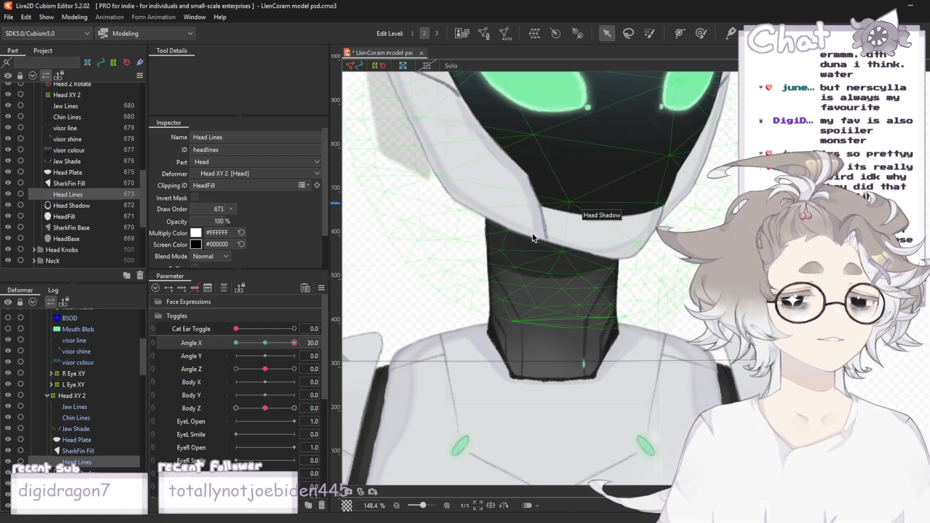
- Select the HeadFill, HeadBase, Head Lines and Head Shadow meshes together and activate the deform brush
left_click(68, 216)
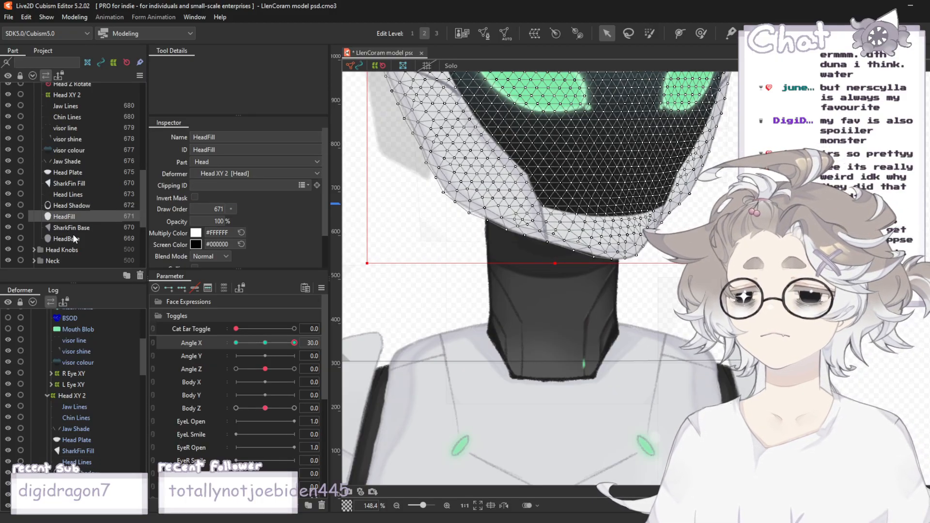
left_click(81, 238, "ctrl")
left_click(83, 196, "ctrl")
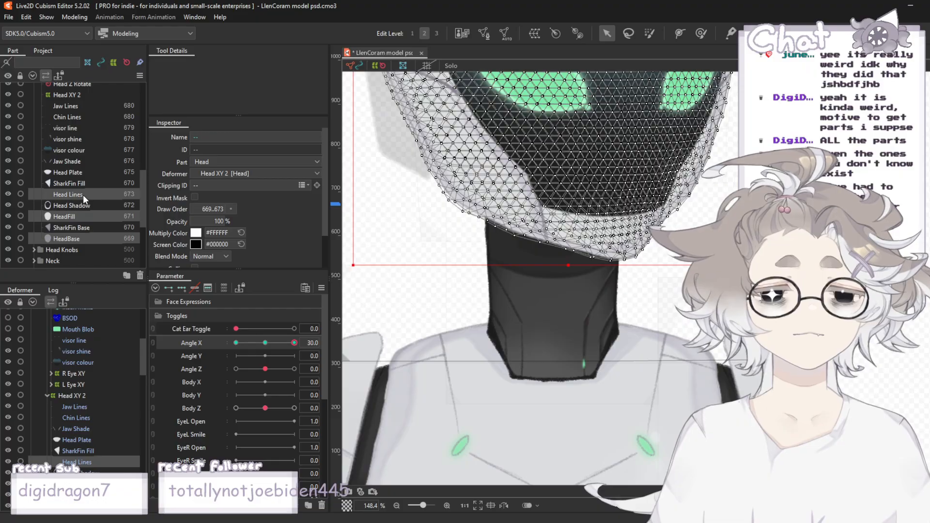
left_click(82, 208, "ctrl")
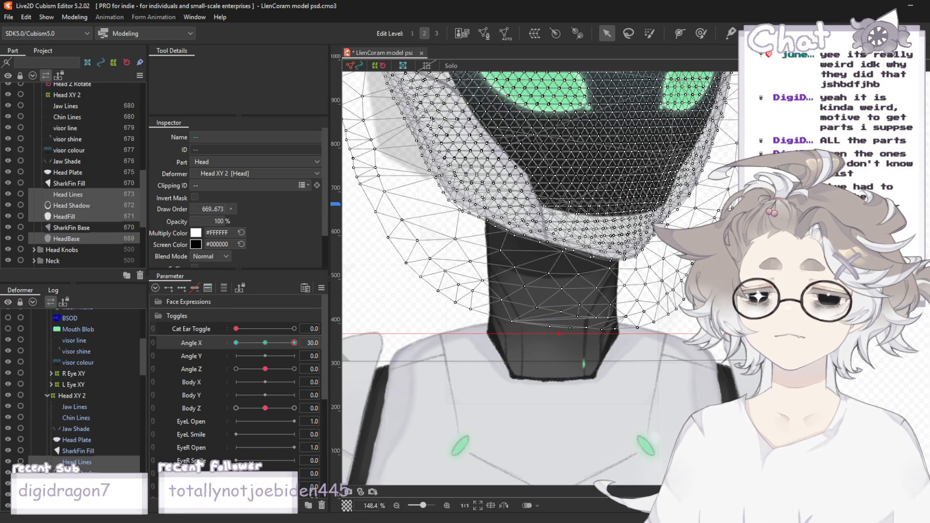
left_click(701, 33)
- Nudge the far jaw edge of the four selected head meshes with the 149.6 px deform brush, then deselect them
scroll(664, 290, "up", 2)
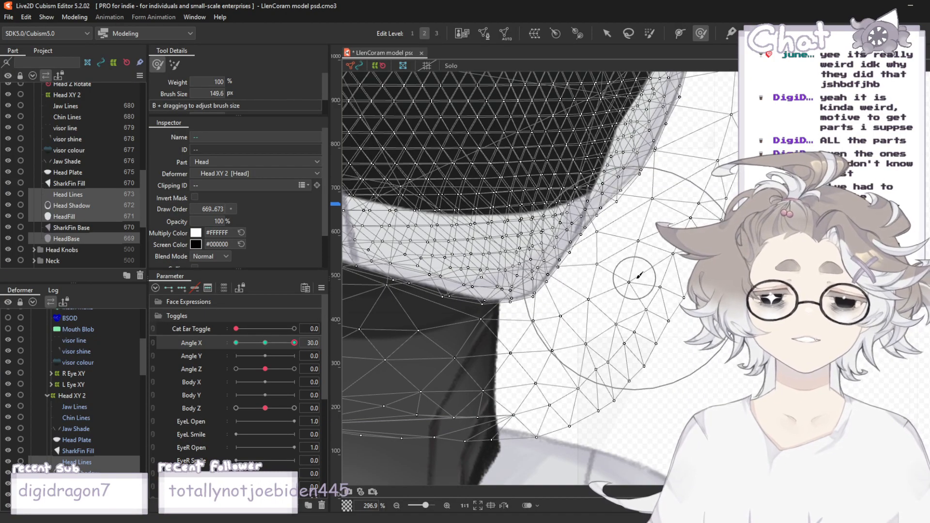
left_click_drag(633, 274, 637, 286)
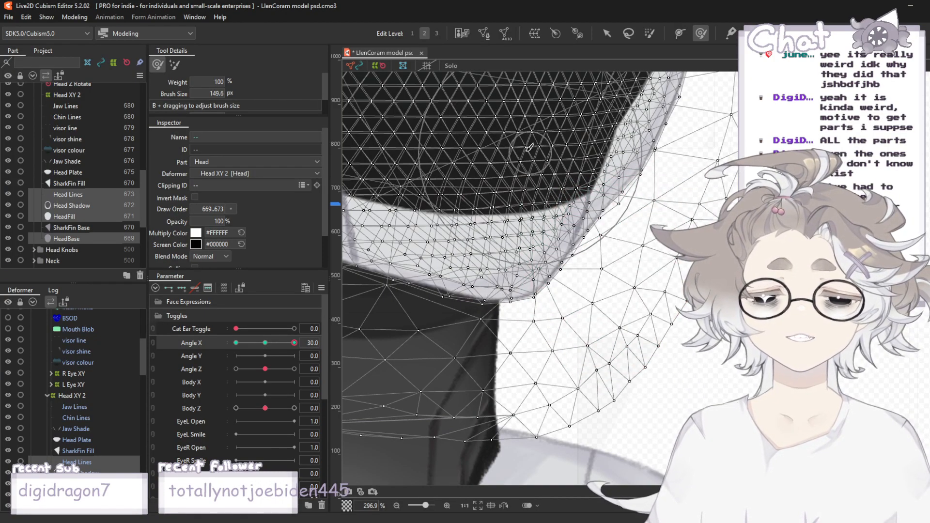
scroll(637, 285, "down", 1)
scroll(601, 203, "up", 1)
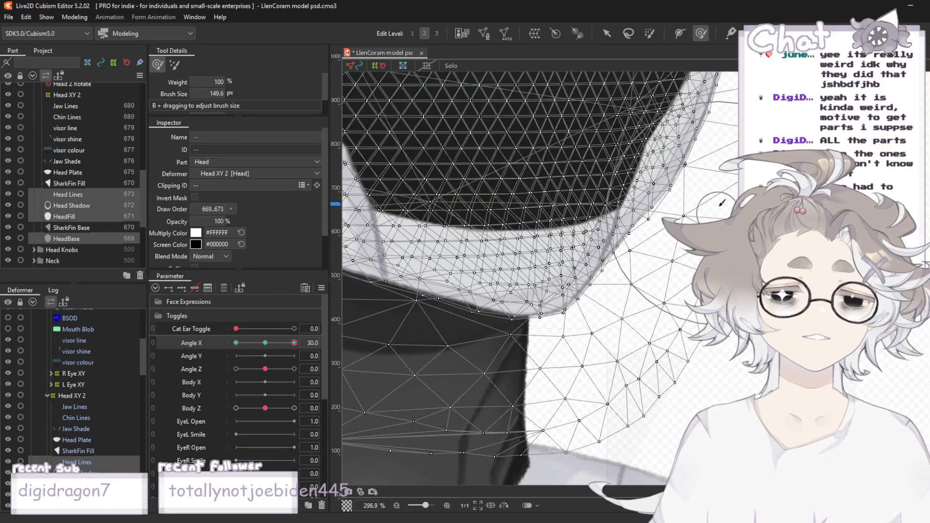
scroll(720, 208, "down", 1)
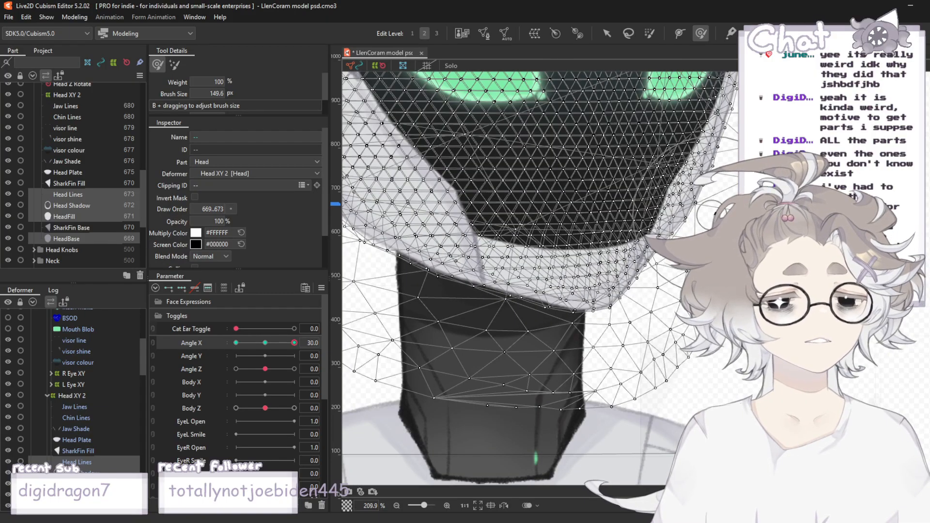
scroll(712, 208, "up", 1)
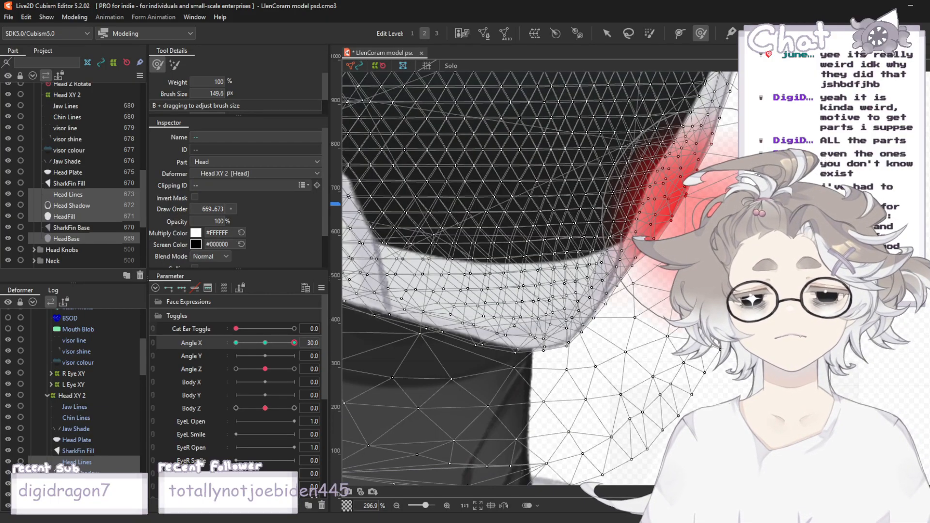
scroll(660, 73, "down", 3)
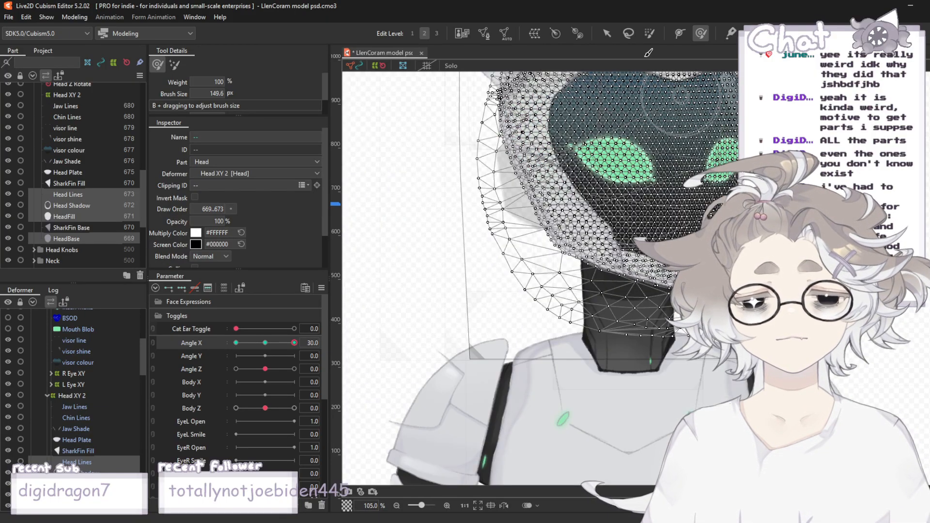
left_click(606, 33)
- Check the reshaped head through the Angle X turn, ending at 30.0
scroll(460, 146, "down", 3)
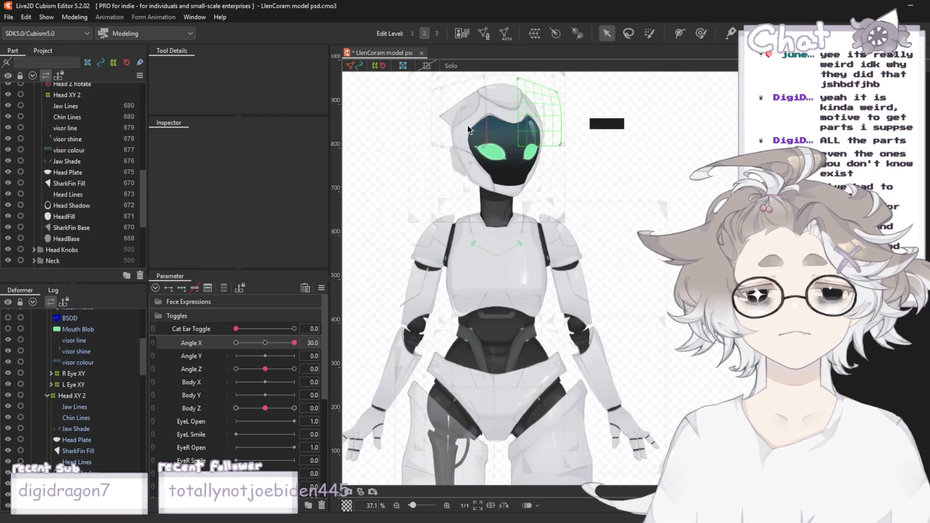
scroll(507, 140, "up", 3)
mouse_move(294, 342)
left_mouse_down()
mouse_move(264, 347)
mouse_move(313, 354)
mouse_move(275, 354)
mouse_move(302, 355)
left_mouse_up()
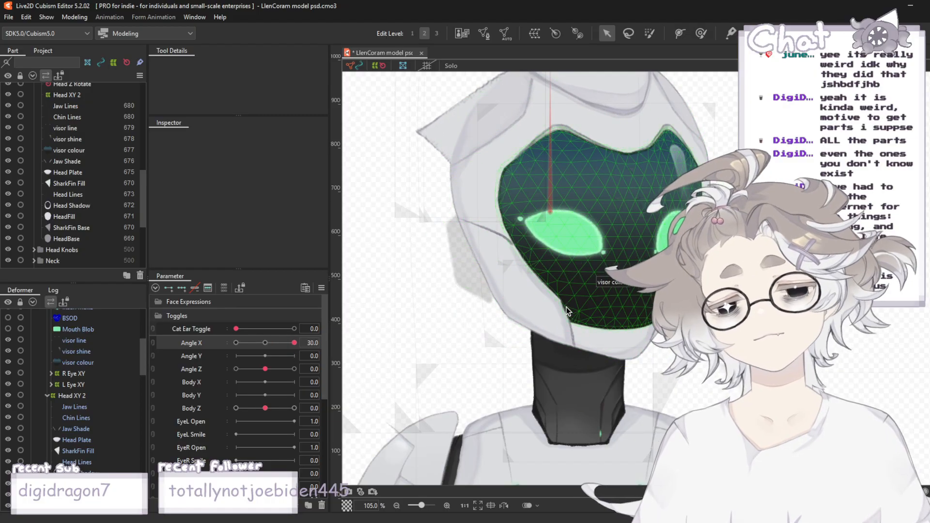
scroll(568, 310, "down", 3)
scroll(583, 309, "up", 1)
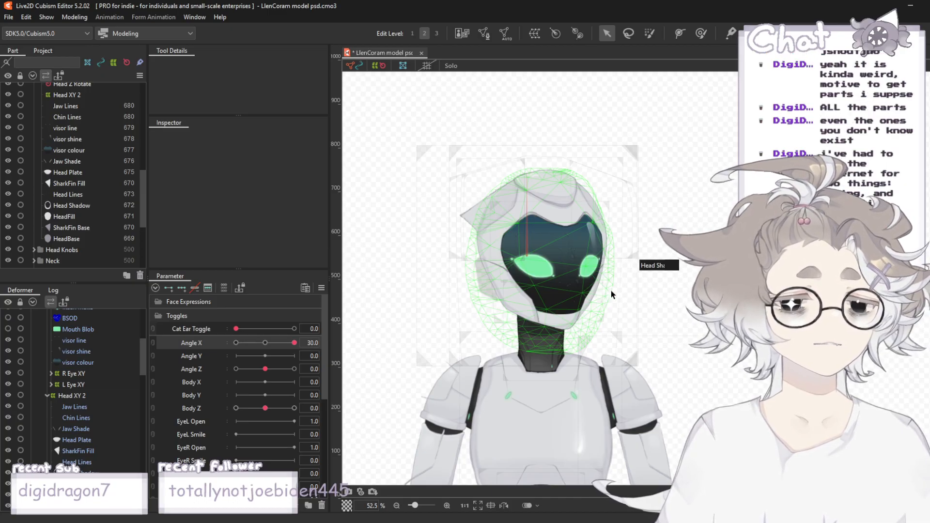
scroll(611, 290, "up", 1)
scroll(436, 242, "up", 1)
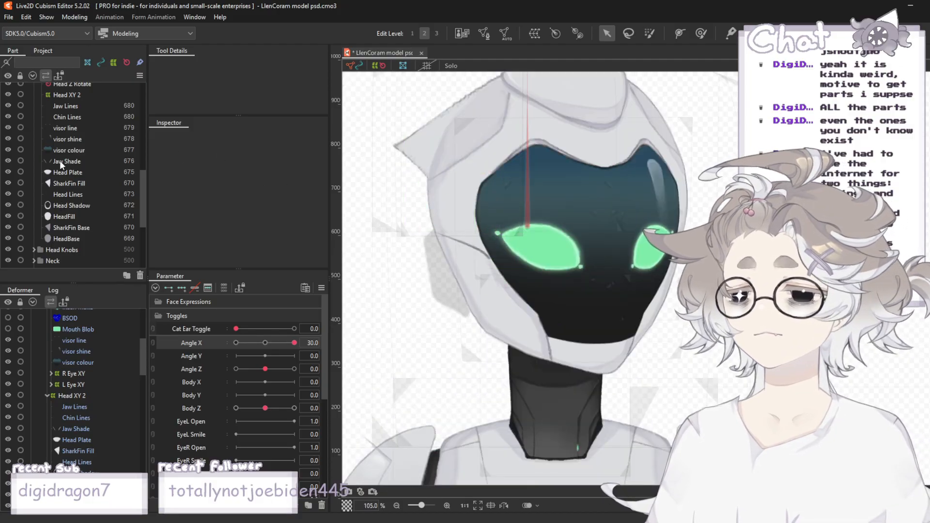
- Select the R Eye XY warp deformer and move its outer edge's middle control point slightly inward at Angle X 30.0
scroll(65, 156, "up", 1)
left_click(56, 136)
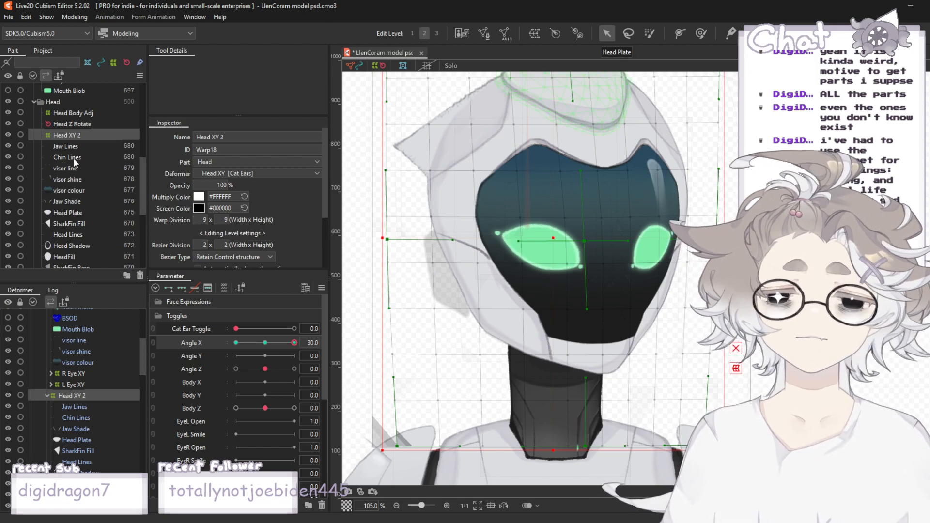
scroll(74, 183, "up", 5)
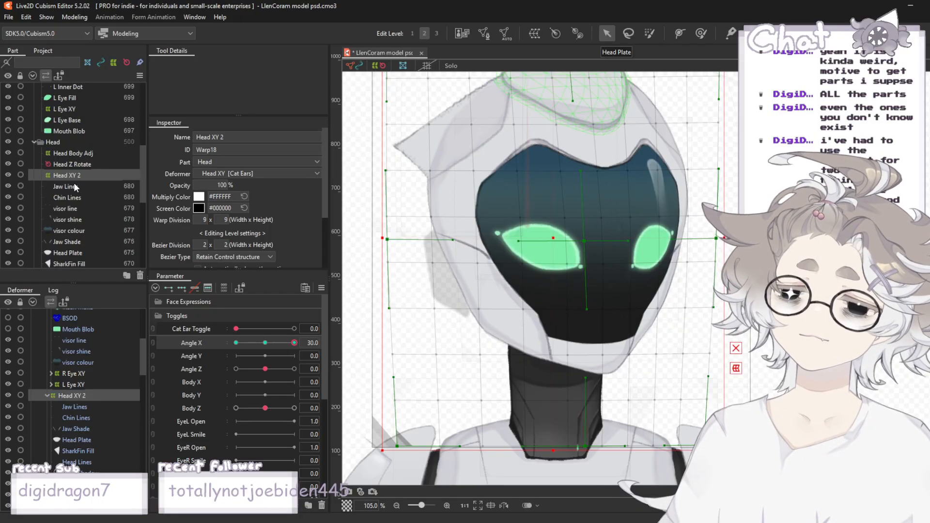
left_click(59, 141)
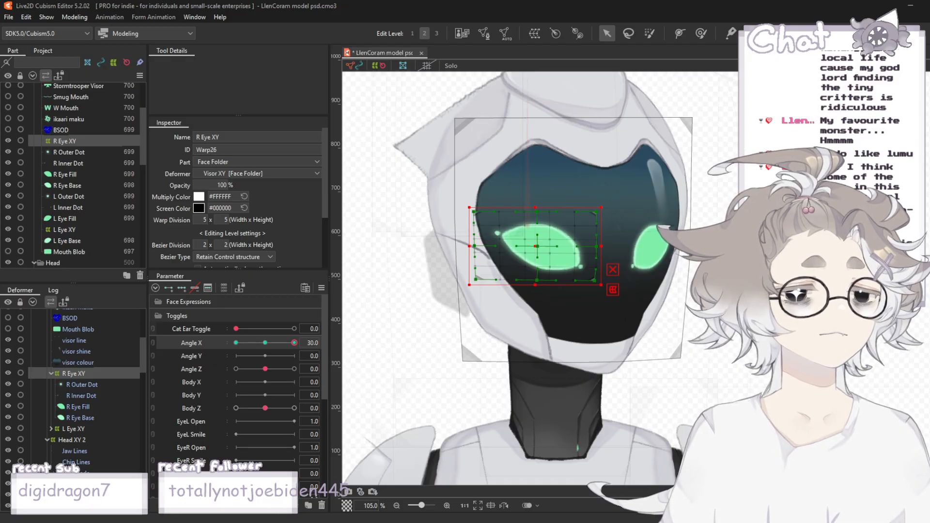
scroll(588, 280, "up", 3)
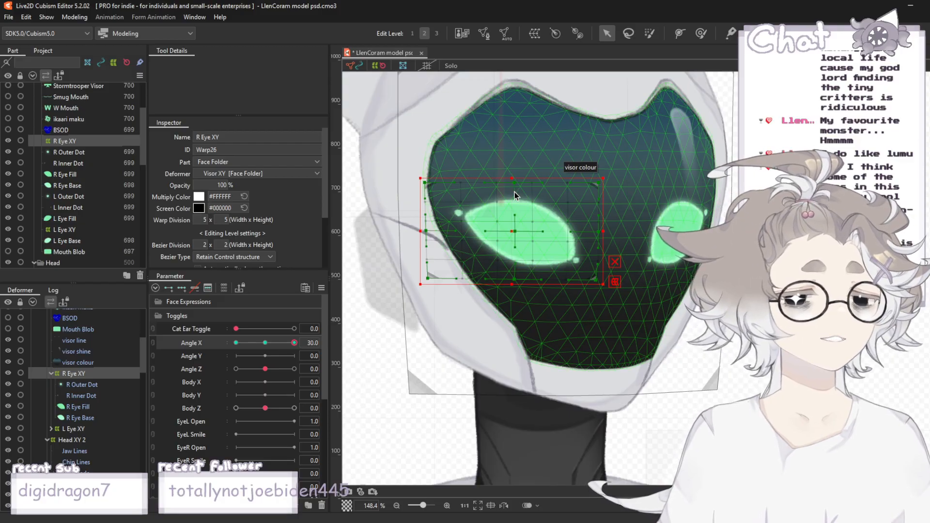
scroll(499, 190, "up", 2)
scroll(495, 209, "down", 2)
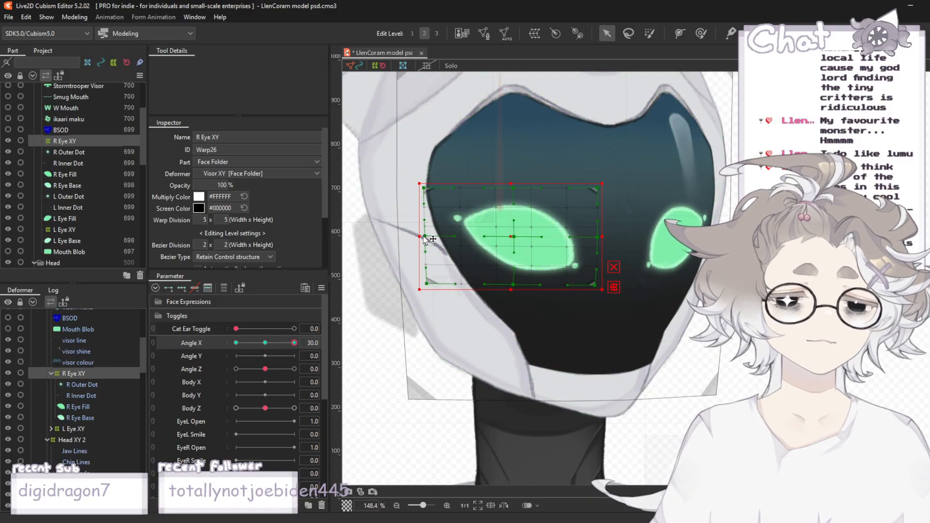
left_click_drag(425, 237, 433, 237)
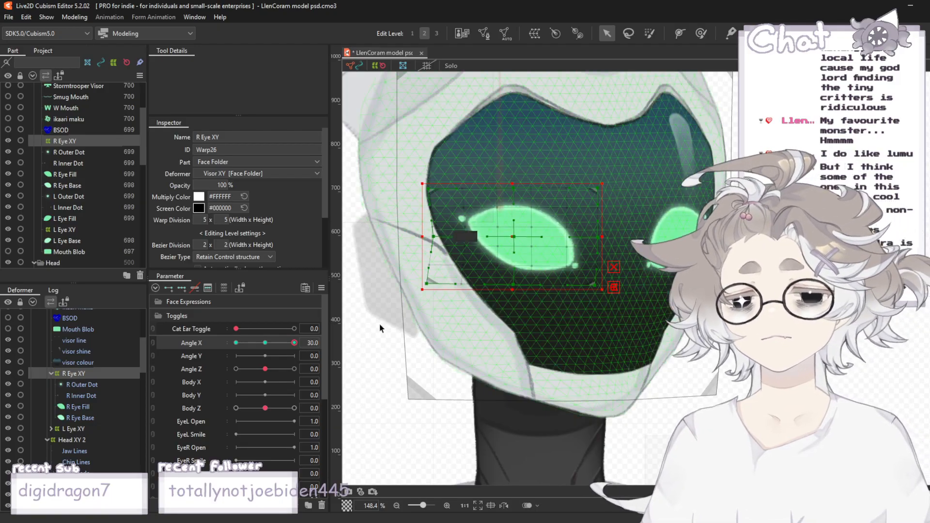
- Check the right eye's new shape through the Angle X turn with the deformer deselected, ending at 30.0
left_click(295, 345)
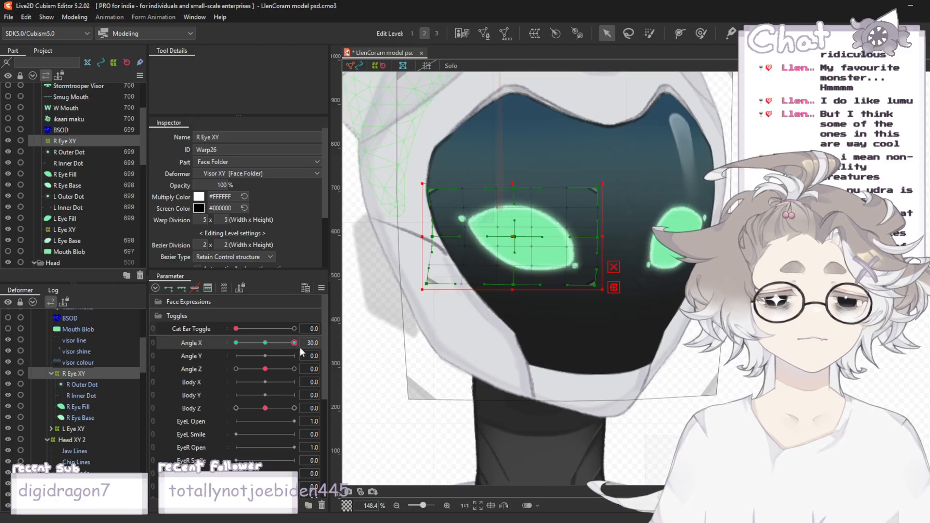
left_click_drag(300, 347, 263, 357)
left_click_drag(263, 357, 297, 365)
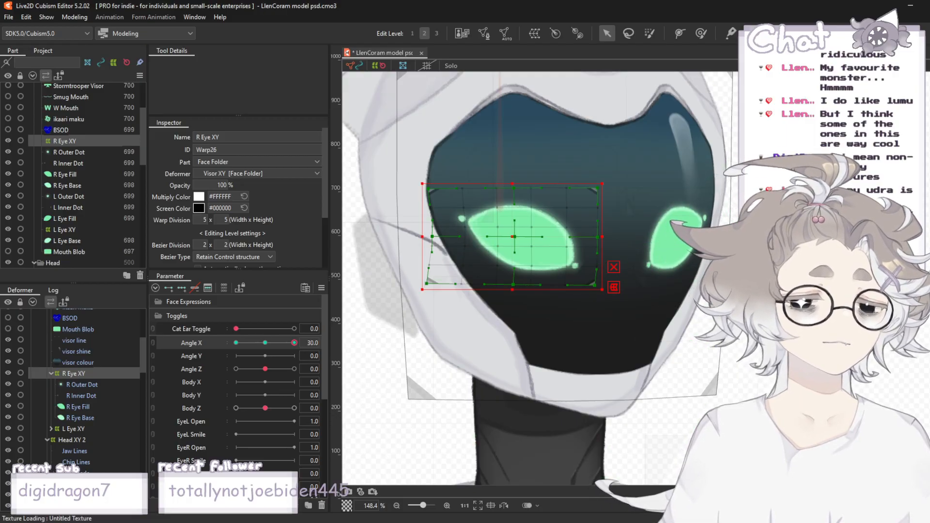
scroll(769, 228, "down", 3)
left_click(769, 221)
left_click_drag(769, 220, 701, 208)
scroll(701, 208, "up", 1)
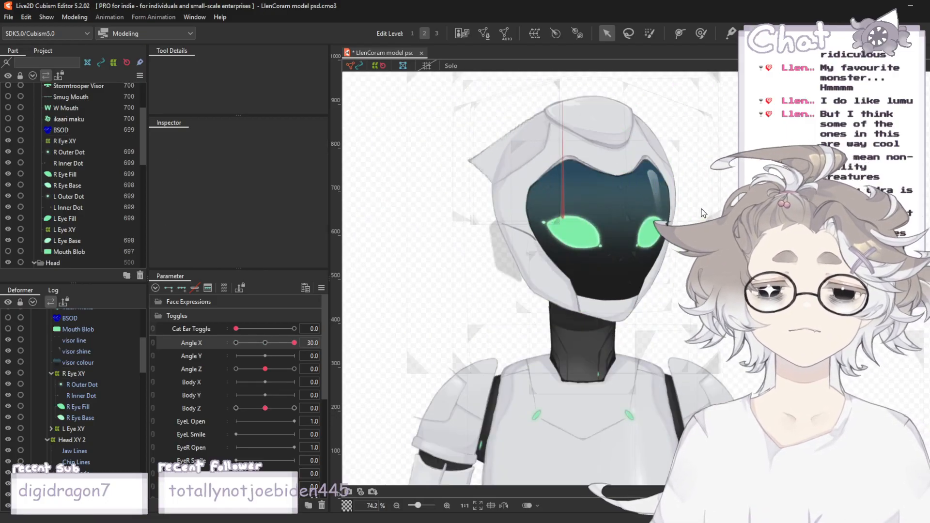
scroll(701, 208, "up", 2)
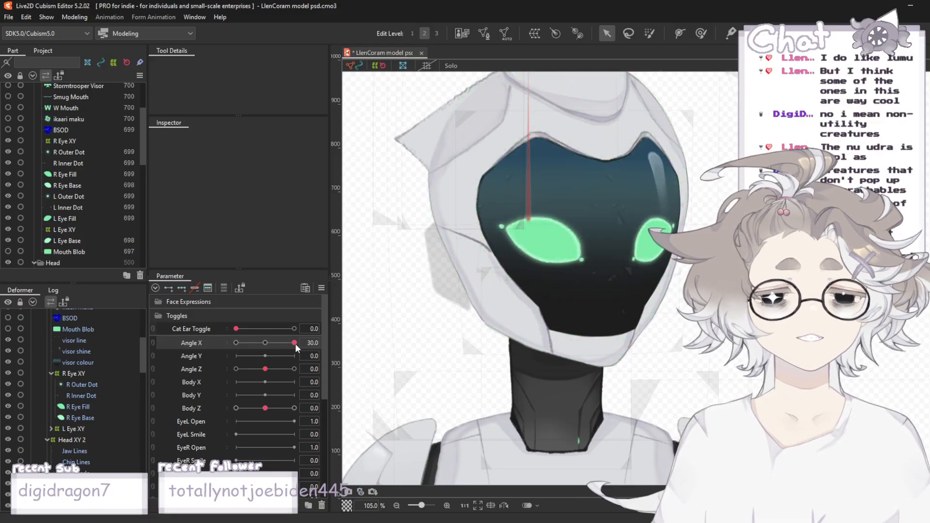
mouse_move(295, 343)
left_mouse_down()
mouse_move(265, 345)
mouse_move(296, 343)
left_mouse_up()
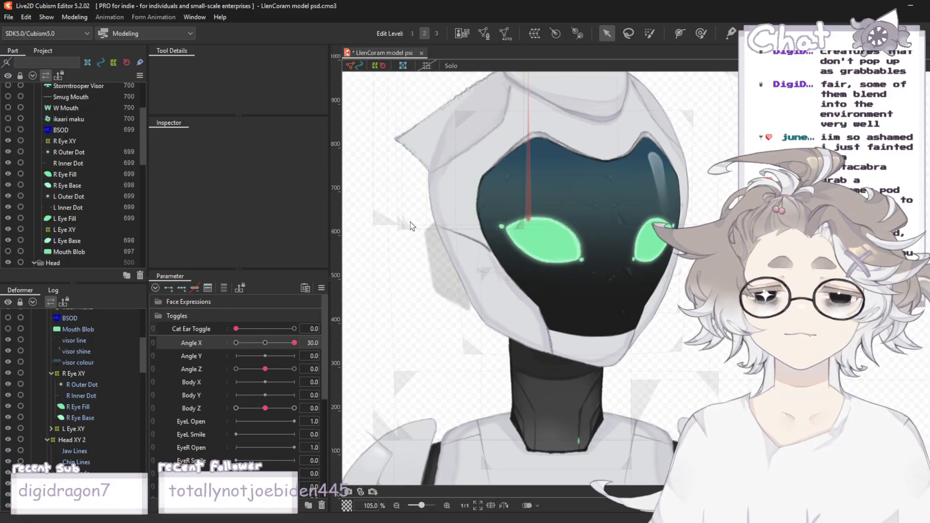
scroll(410, 221, "down", 2)
mouse_move(295, 343)
left_mouse_down()
mouse_move(257, 345)
mouse_move(301, 356)
left_mouse_up()
- Reselect the R Eye XY deformer and move its lower and upper outer corner points slightly inward
left_click(73, 141)
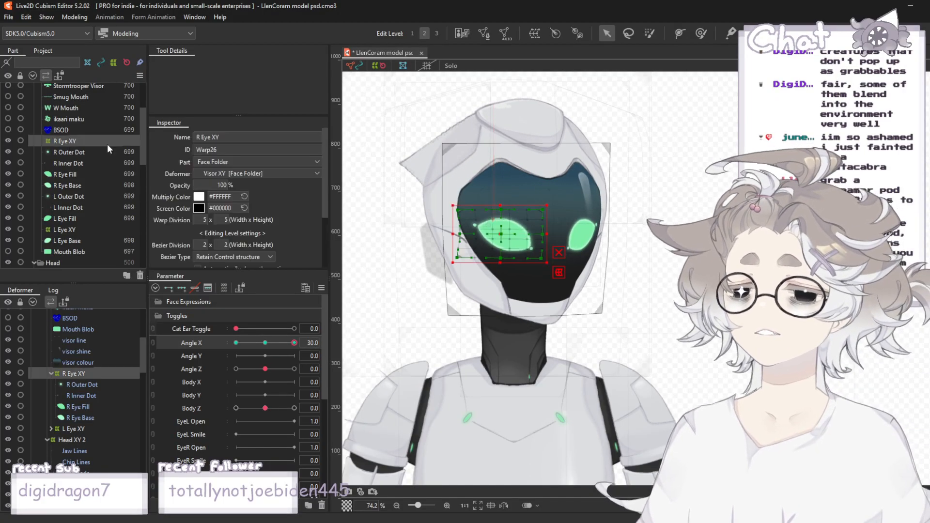
scroll(431, 228, "up", 4)
scroll(541, 219, "up", 2)
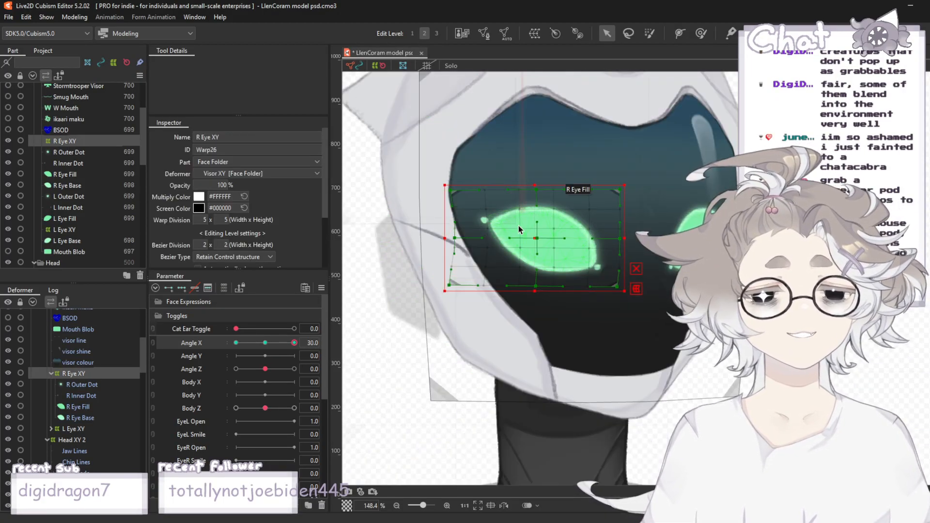
left_click_drag(451, 286, 459, 286)
left_click_drag(450, 190, 455, 190)
- Bring Angle X back to 1.0 and compare both eyes in the near-front view
left_click_drag(294, 344, 266, 351)
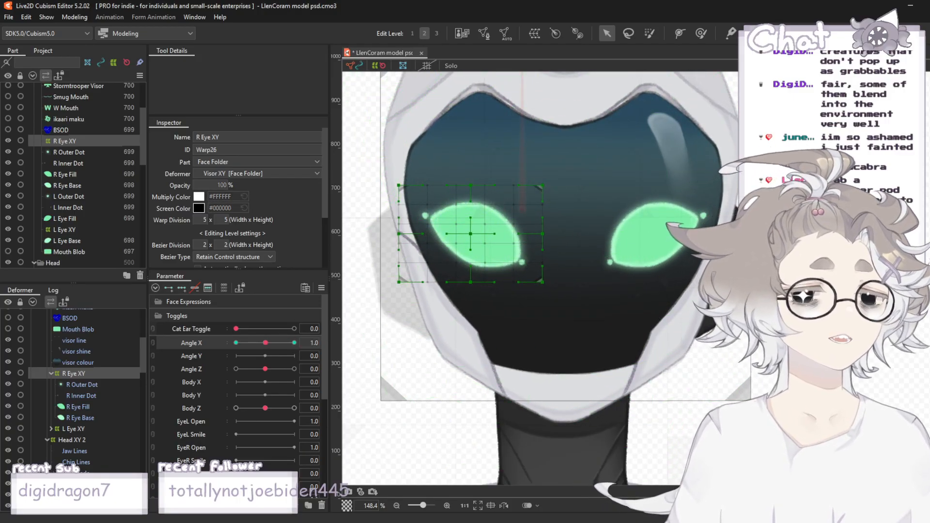
scroll(641, 241, "down", 4)
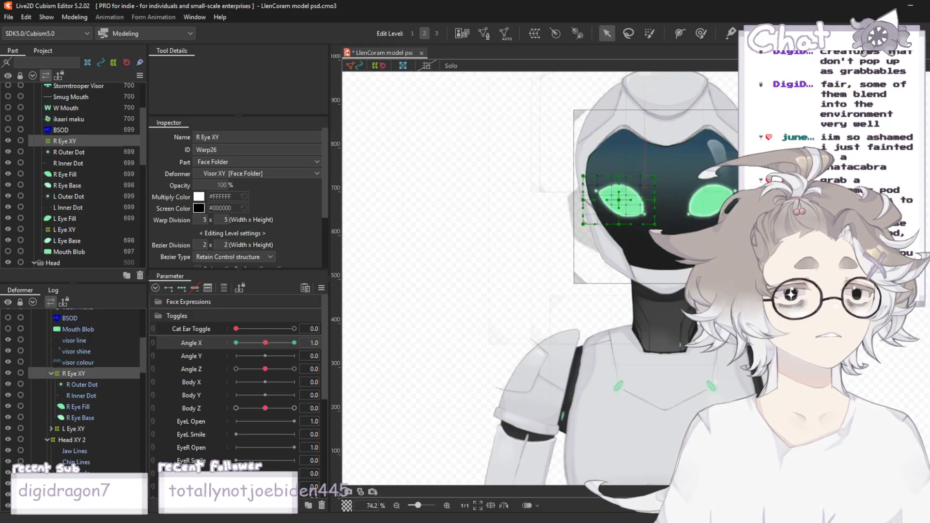
scroll(799, 190, "up", 2)
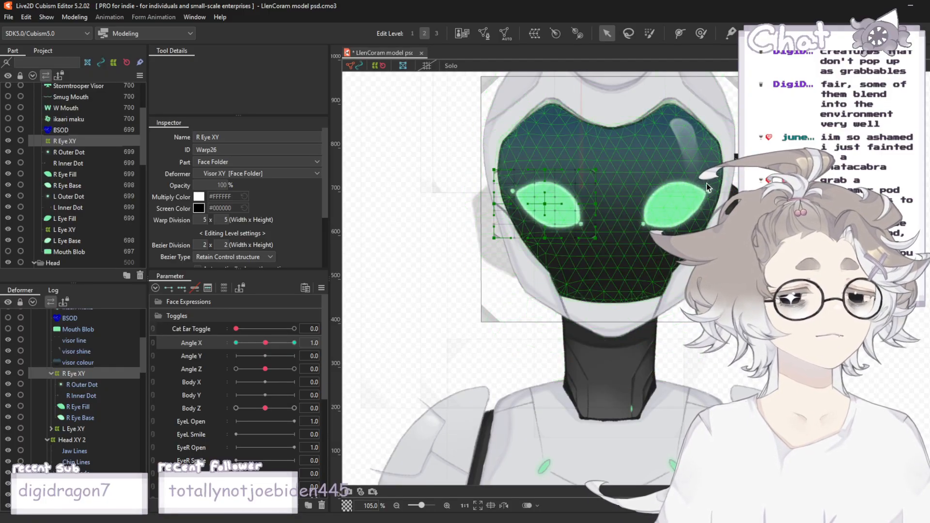
- Turn the head to Angle X 30.0, inspect the right eye's fit in the visor, and deselect the R Eye XY deformer
scroll(707, 187, "up", 2)
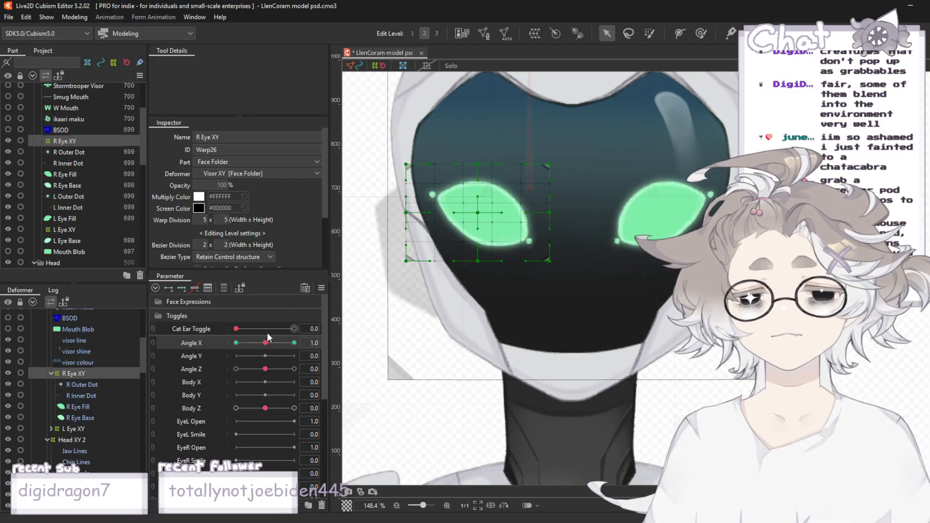
left_click_drag(267, 342, 267, 344)
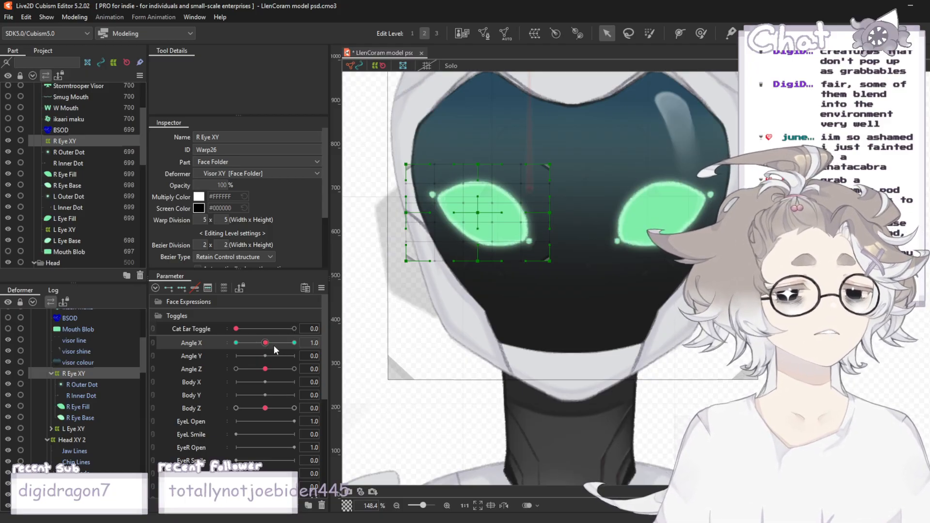
left_click_drag(266, 343, 295, 343)
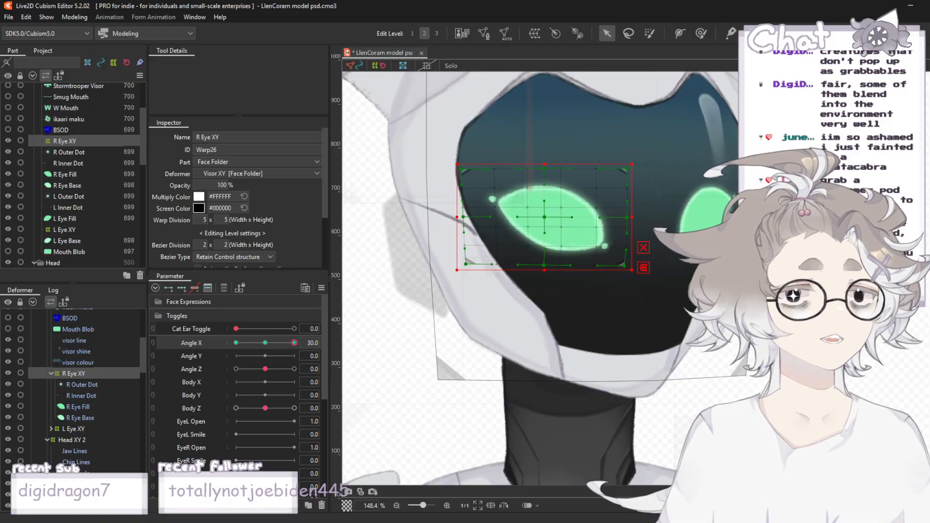
scroll(647, 228, "down", 2)
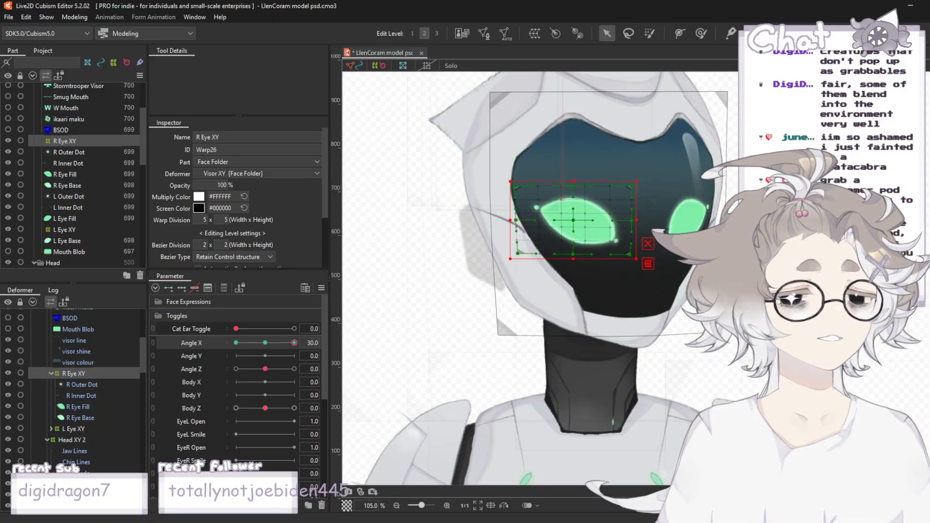
scroll(753, 201, "up", 2)
left_click(388, 416)
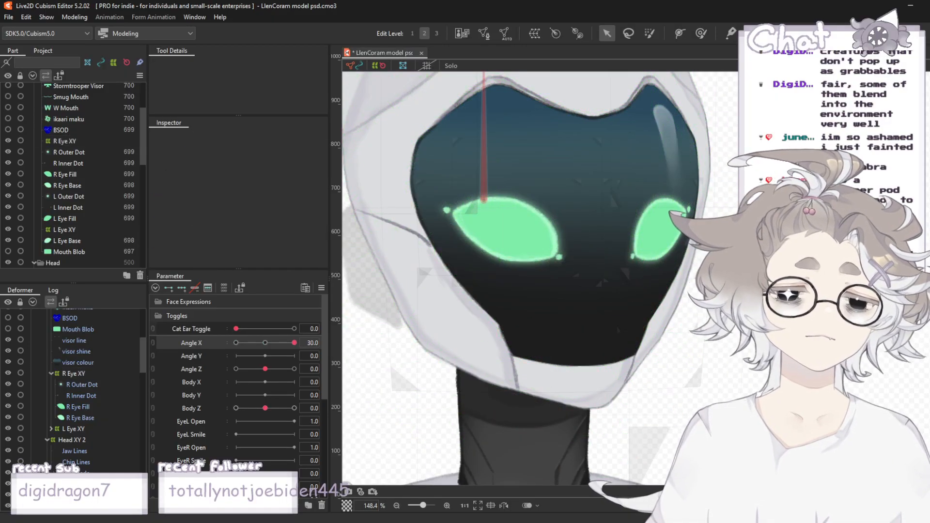
- Sweep Angle X to the near-front view and back to 30.0 to compare both eyes on the whole head
left_click_drag(293, 343, 267, 350)
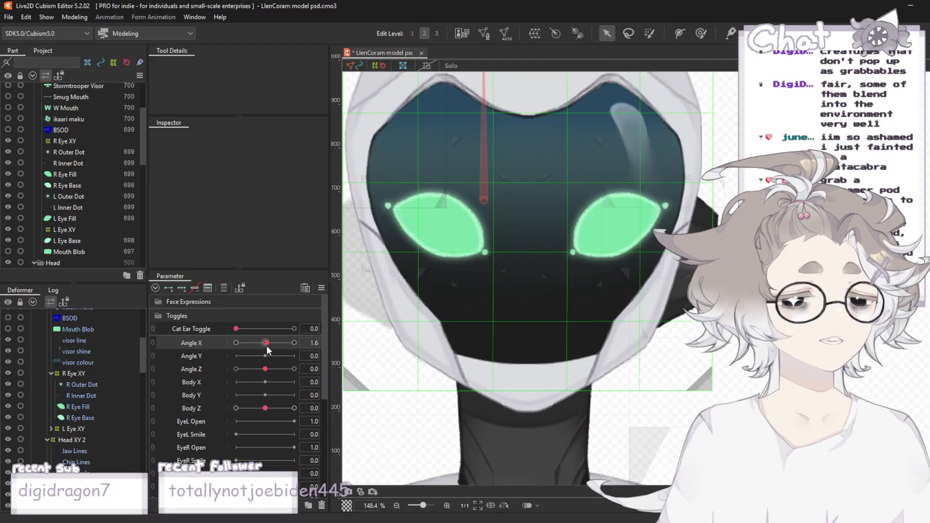
left_click_drag(266, 345, 295, 349)
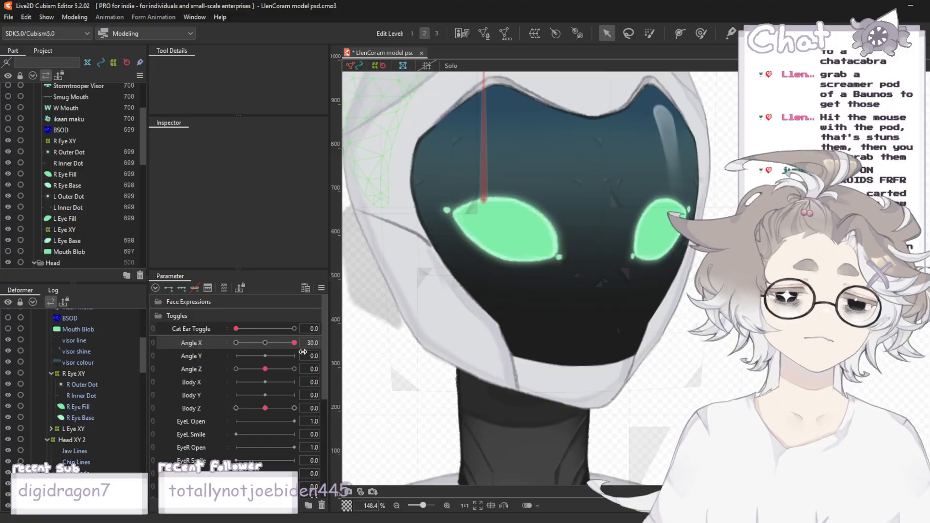
scroll(483, 269, "down", 3)
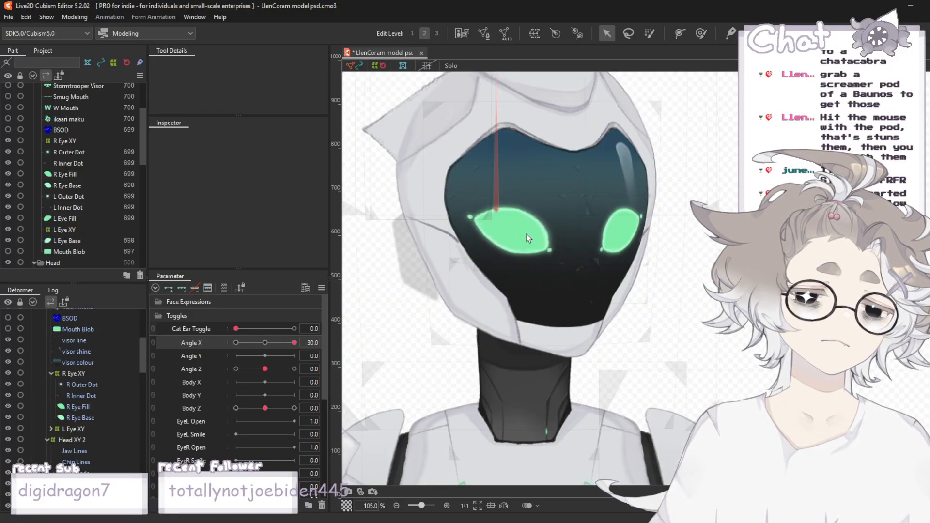
scroll(775, 218, "down", 1)
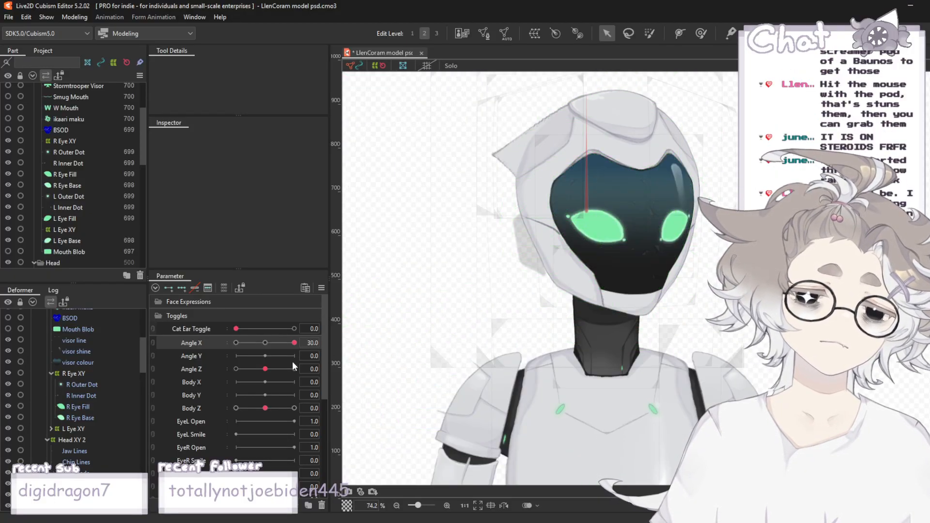
mouse_move(291, 345)
left_mouse_down()
mouse_move(272, 345)
mouse_move(296, 353)
left_mouse_up()
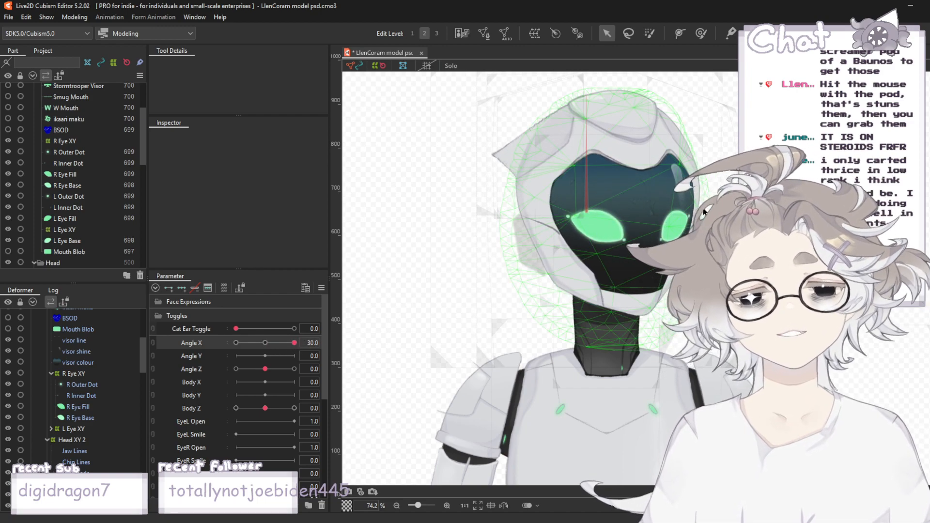
- Reselect the R Eye XY warp deformer and move its outer edge's middle, upper and lower control points slightly inward at Angle X 30.0
scroll(702, 208, "up", 4)
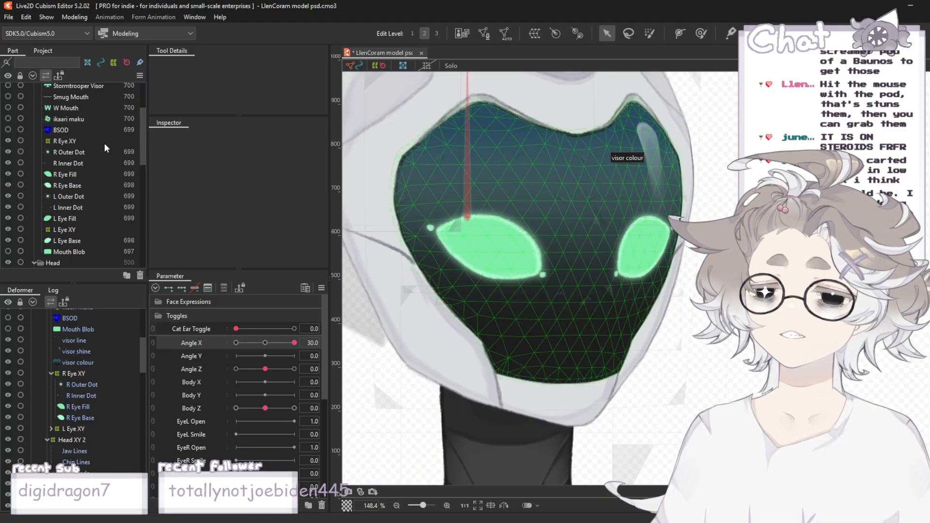
left_click(59, 141)
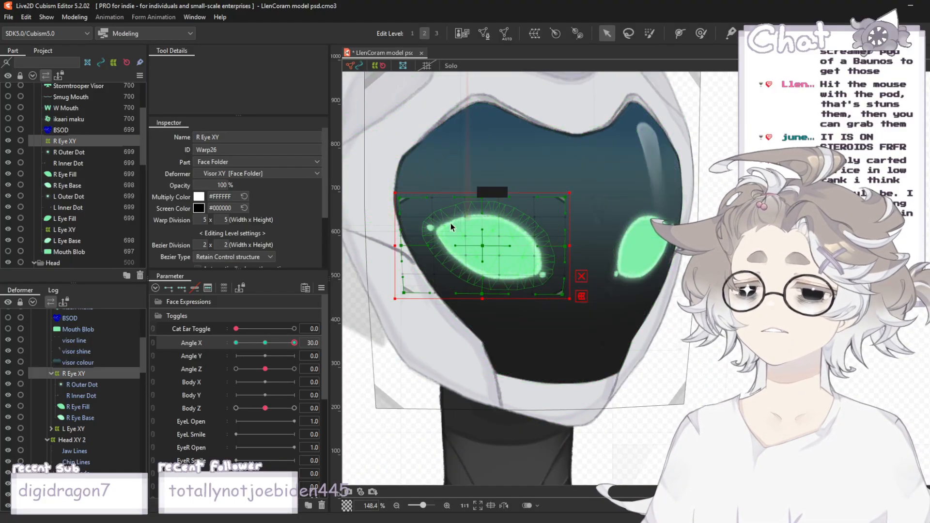
scroll(448, 219, "up", 2)
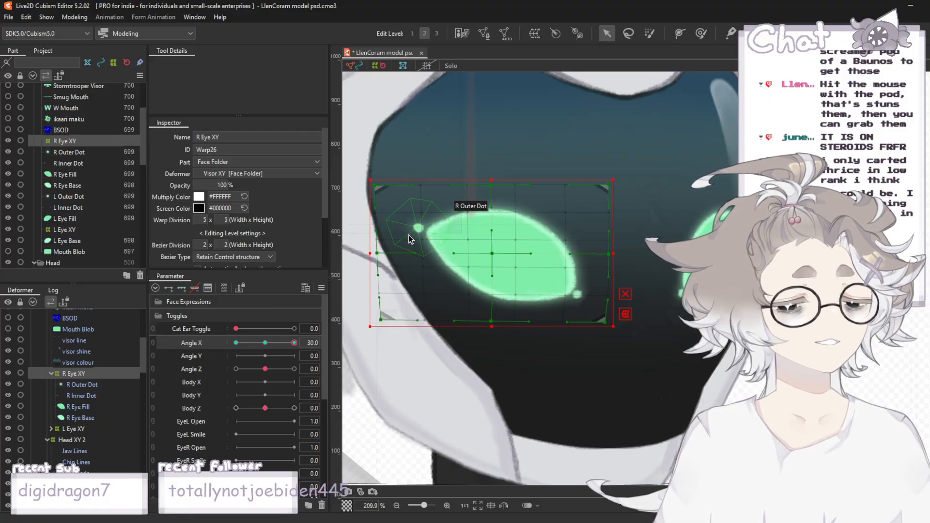
scroll(417, 235, "up", 2)
left_click_drag(365, 262, 376, 264)
left_click_drag(367, 171, 374, 169)
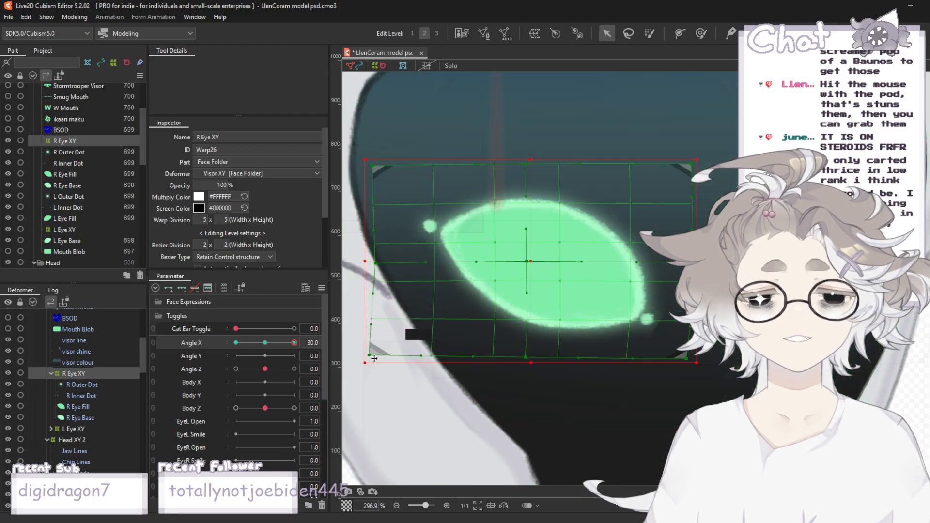
left_click_drag(371, 359, 379, 358)
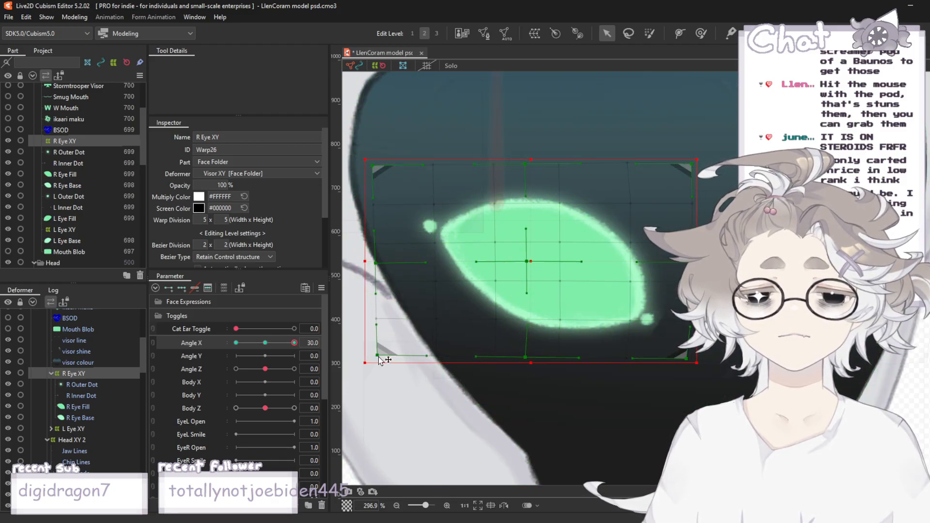
- Deselect the deformer and check the narrowed right eye by sweeping Angle X to 0.5 and back to 30.0
scroll(542, 257, "down", 10)
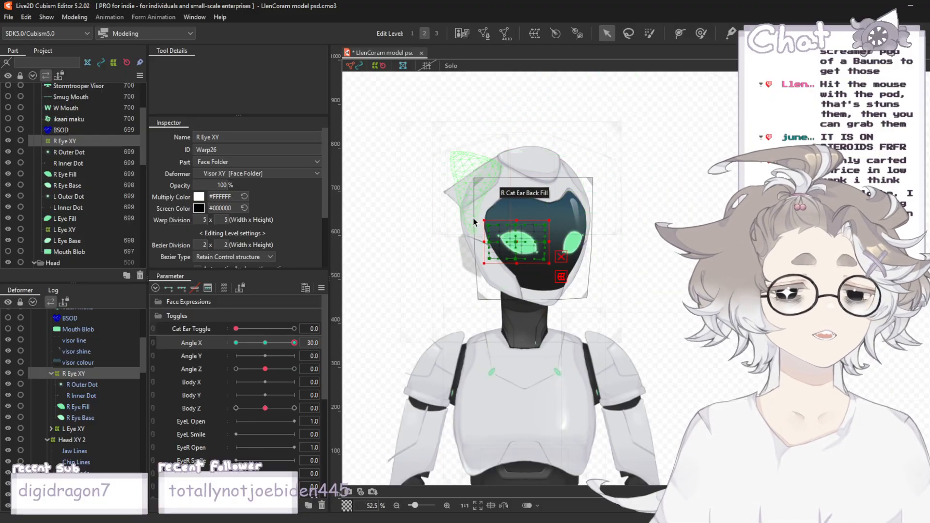
left_click(595, 197)
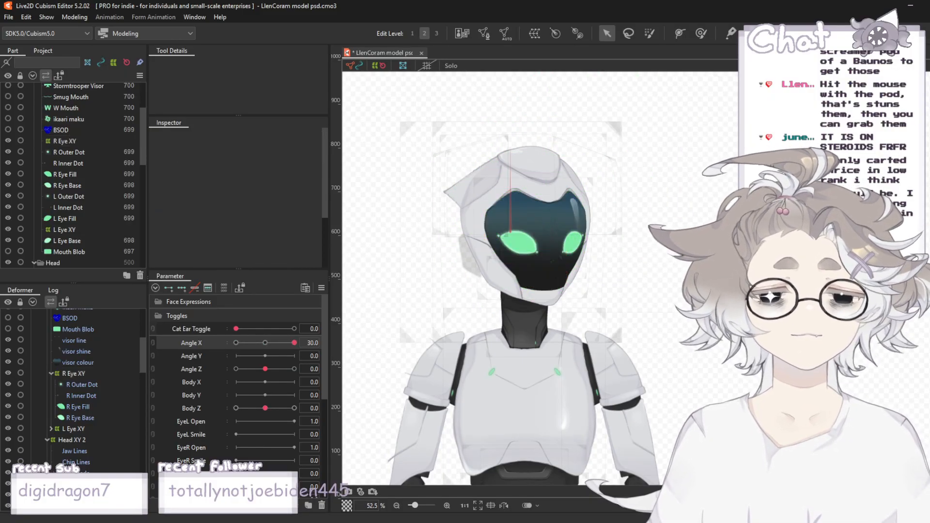
scroll(537, 237, "up", 2)
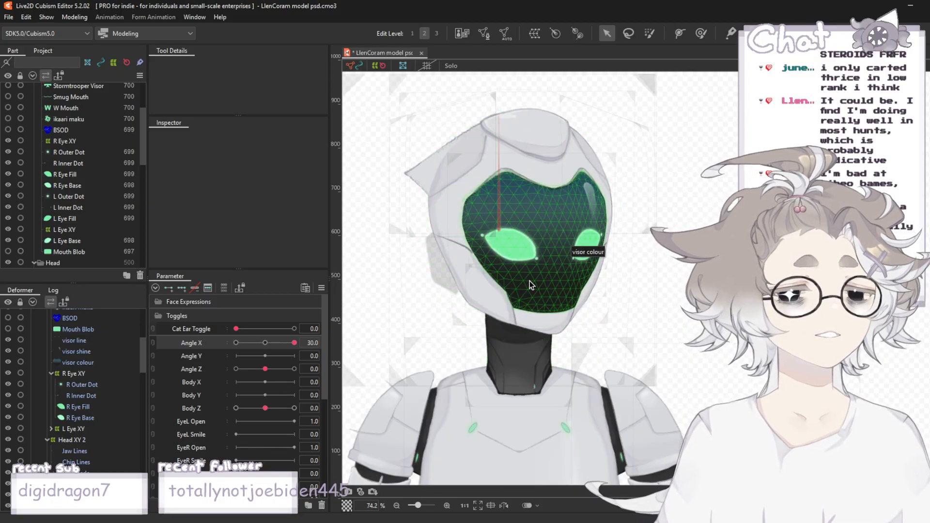
scroll(530, 283, "up", 2)
left_click_drag(292, 347, 266, 347)
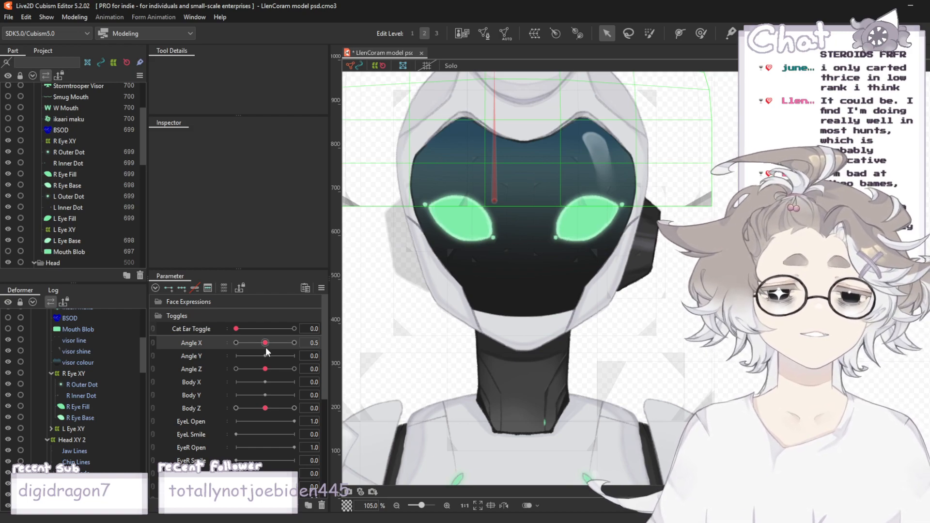
left_click_drag(266, 347, 297, 350)
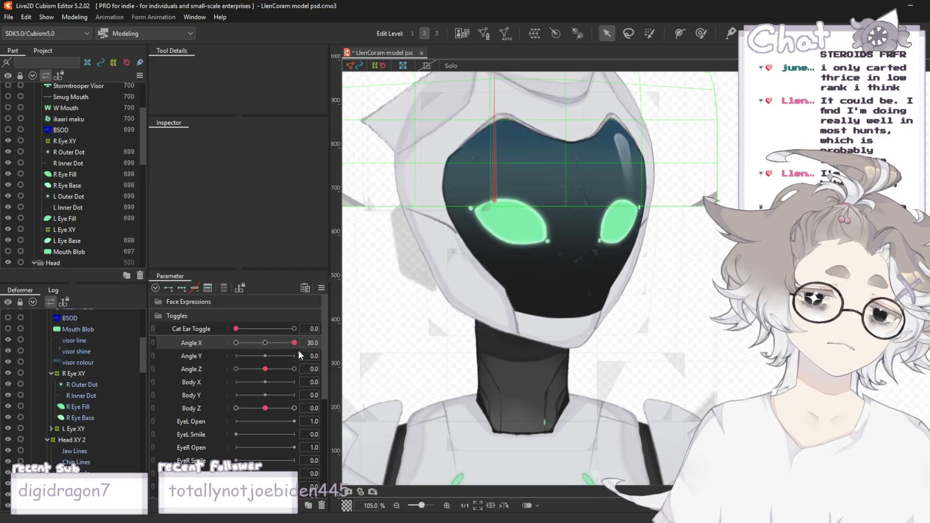
- Review the left eye's placement against the right with the whole head in view, moving Angle X to 1.0 and back to 30.0
left_click(80, 16)
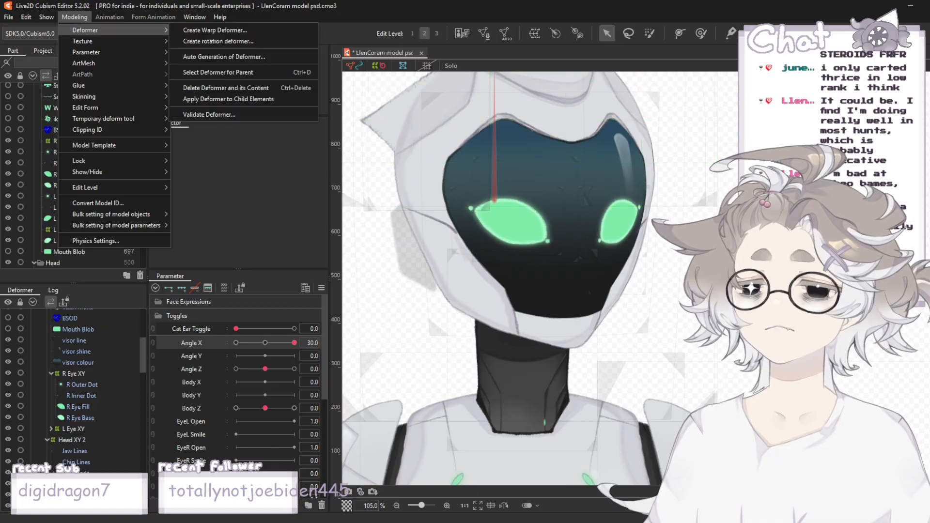
left_click(545, 196)
scroll(546, 193, "down", 3)
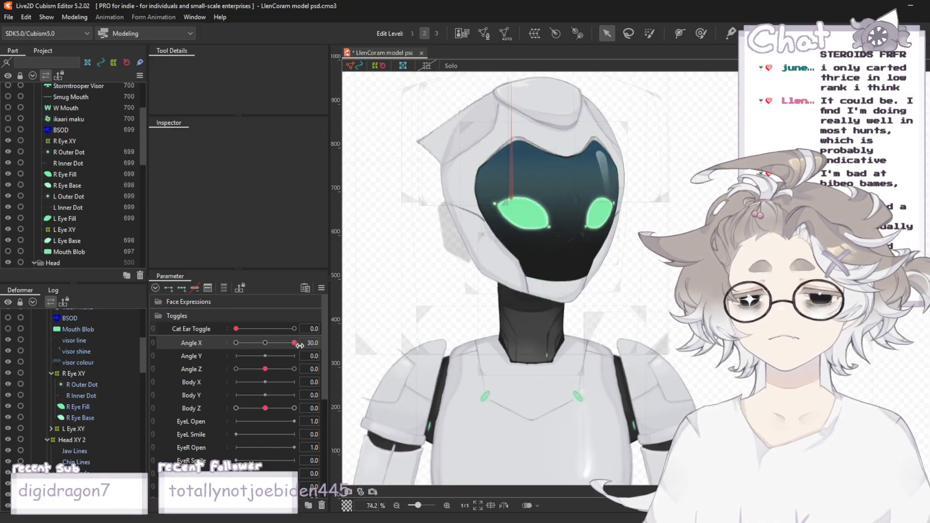
mouse_move(294, 346)
left_mouse_down()
mouse_move(270, 348)
mouse_move(296, 346)
left_mouse_up()
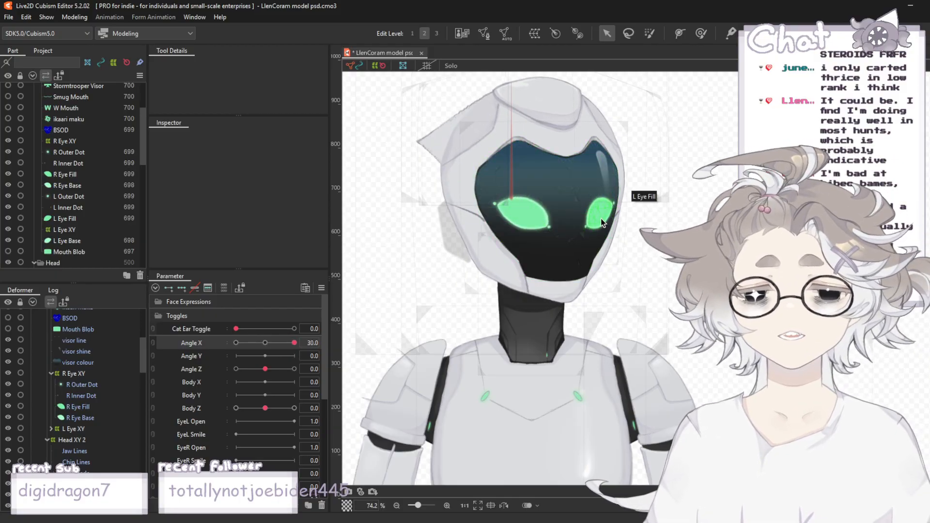
left_click_drag(300, 342, 266, 349)
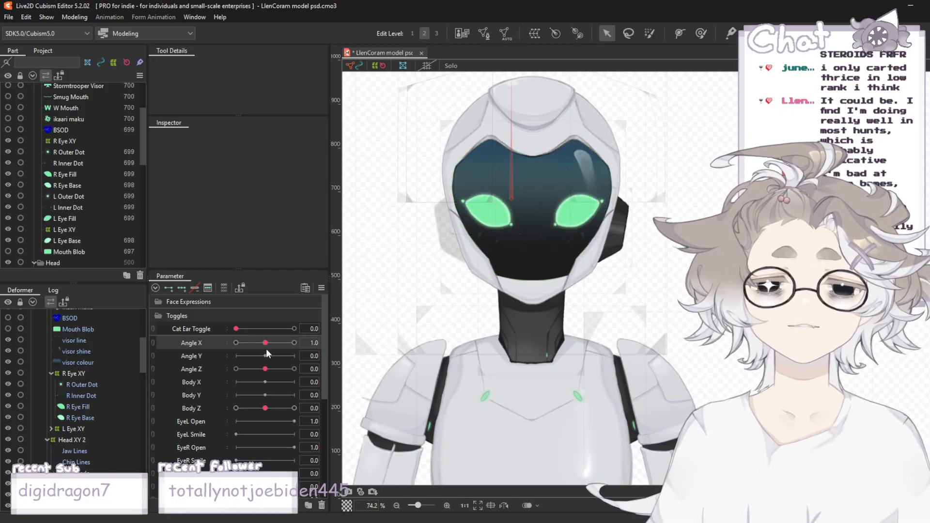
left_click_drag(266, 348, 300, 346)
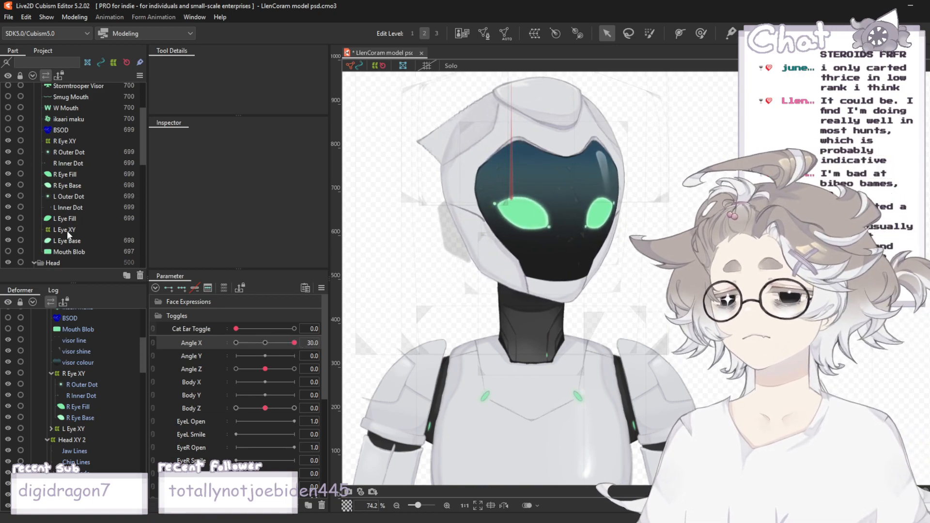
- Select the L Eye XY warp deformer and shift the whole deformer slightly upward at Angle X 30.0
left_click(68, 231)
scroll(557, 201, "up", 5)
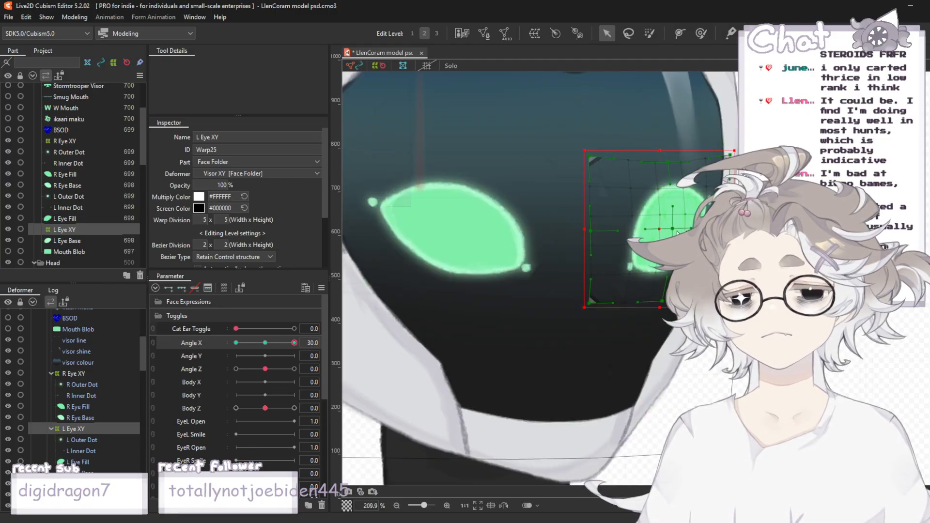
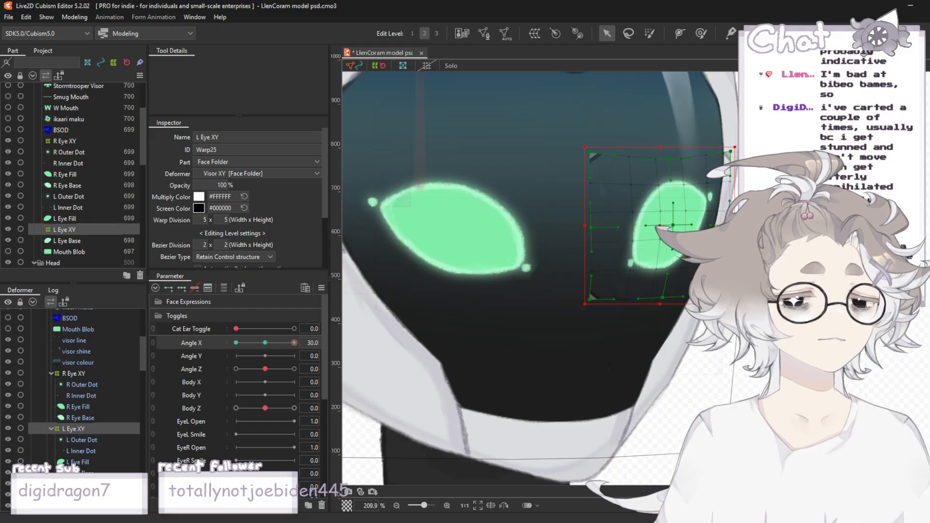
scroll(691, 216, "down", 5)
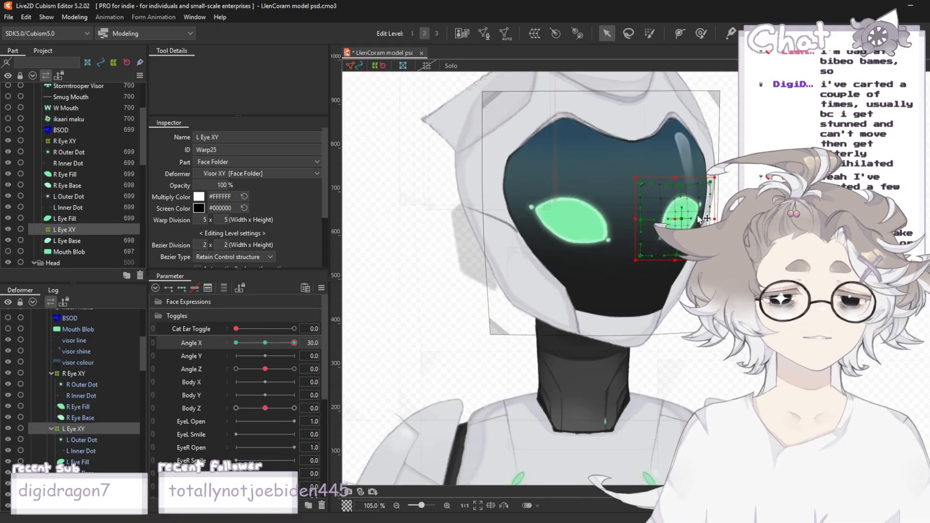
scroll(594, 216, "down", 3)
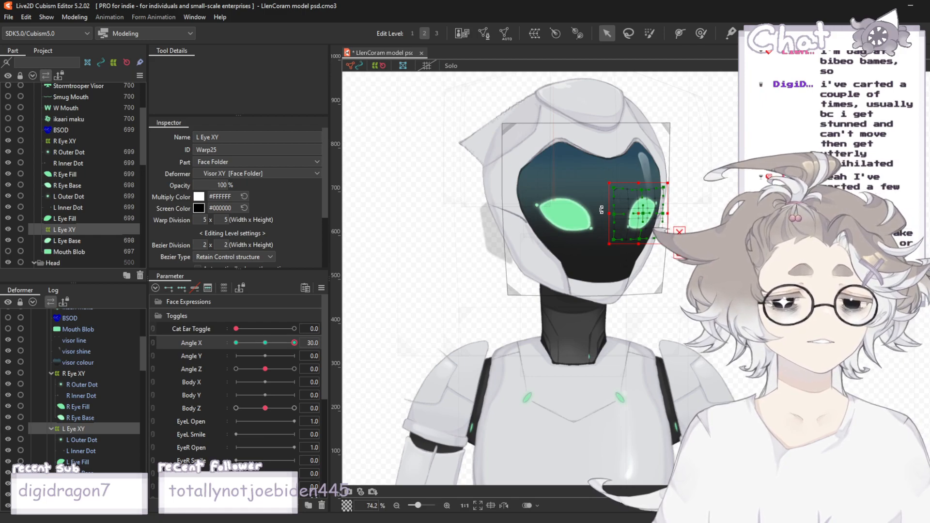
scroll(601, 209, "up", 3)
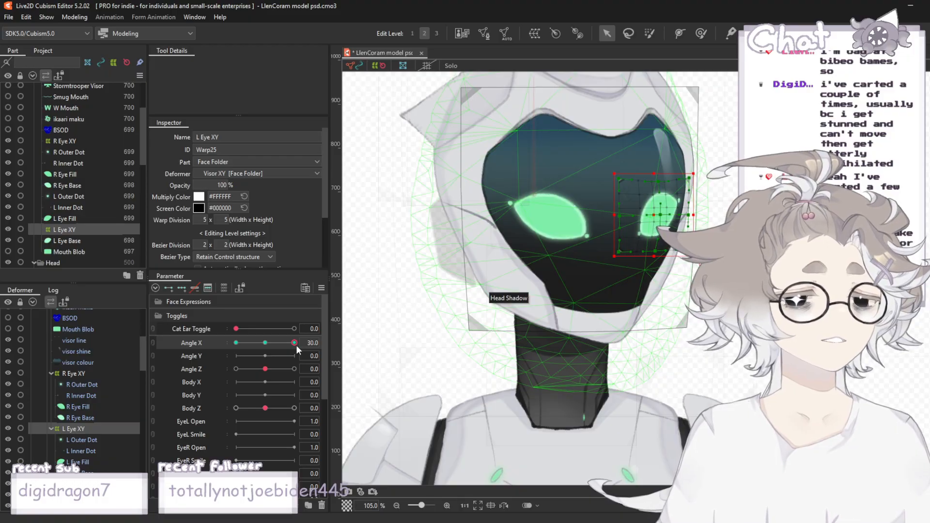
- Check the left eye's new height through the Angle X turn with the deformer deselected, ending at -1.0
left_click_drag(295, 345, 305, 364)
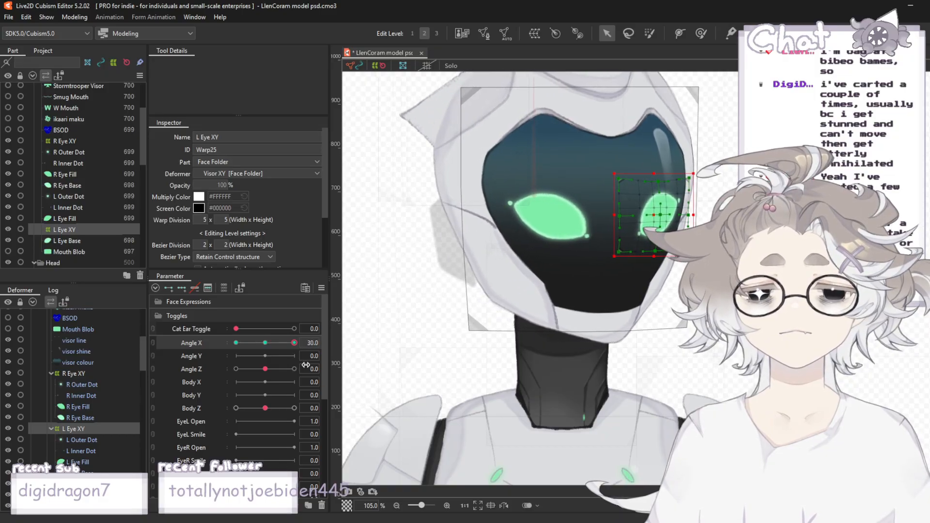
left_click(306, 272)
scroll(562, 206, "down", 3)
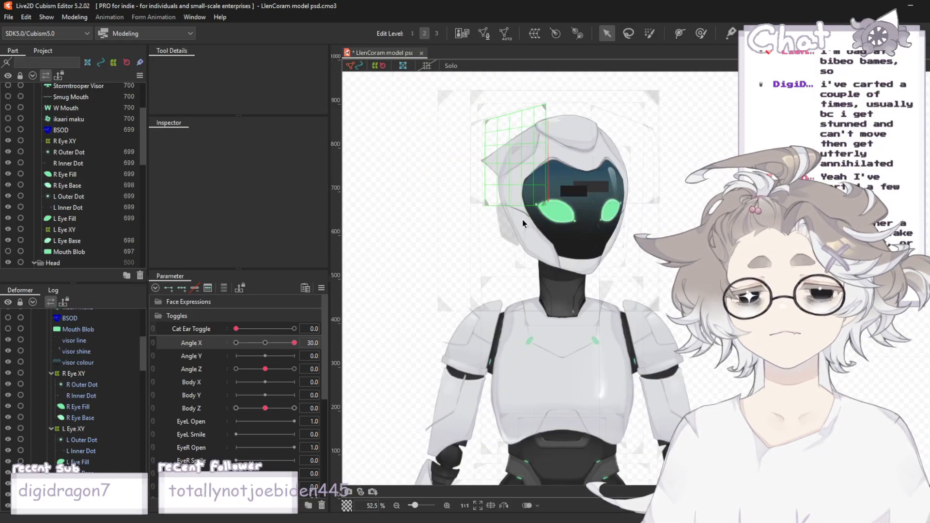
scroll(636, 170, "up", 2)
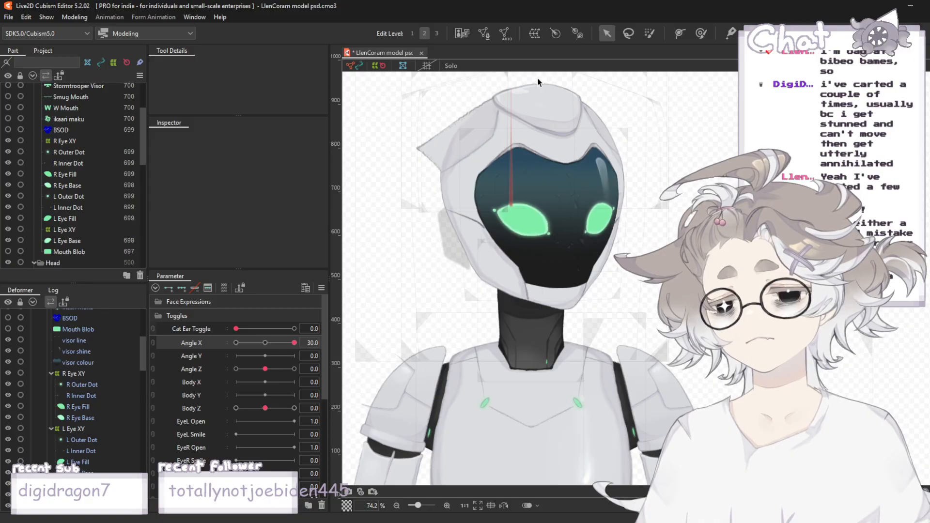
left_click(549, 82)
scroll(549, 83, "up", 2)
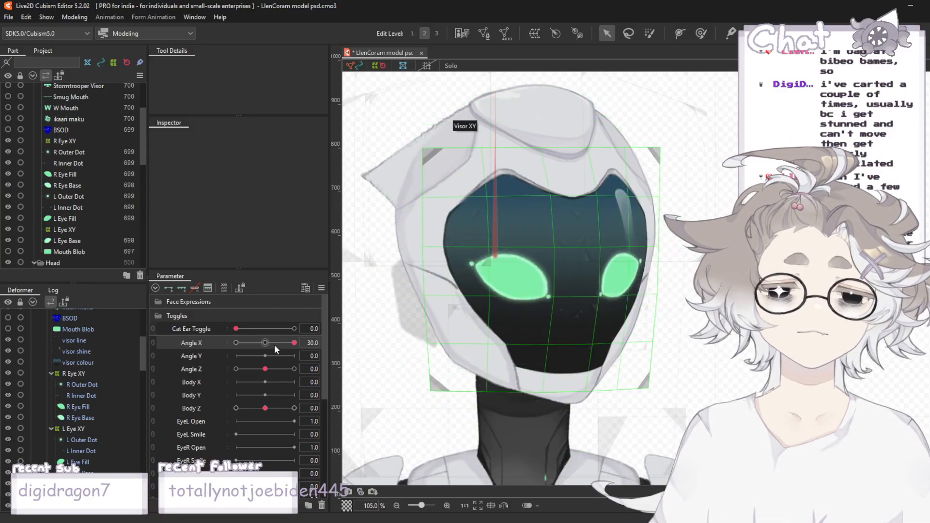
left_click_drag(295, 344, 264, 358)
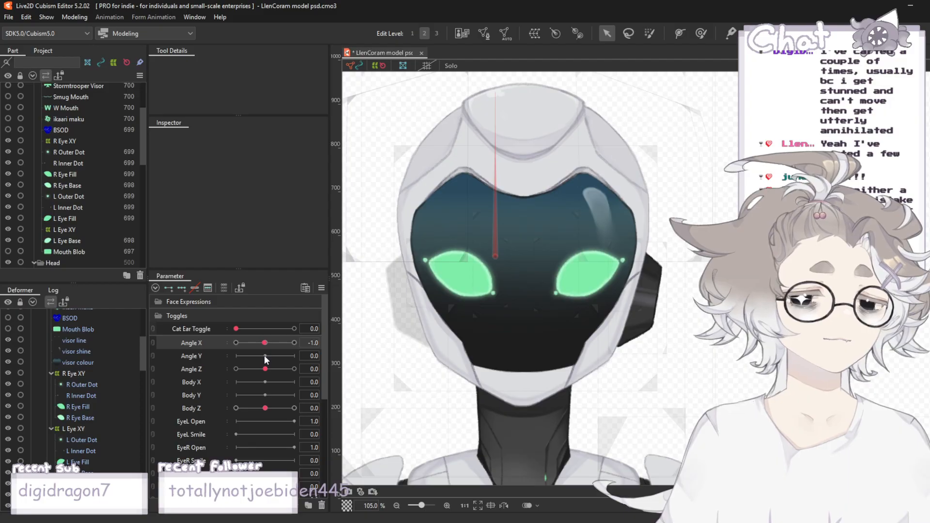
- Check the adjusted eyes on the turned head by sweeping Angle X to 1.0 and back to 30.0
mouse_move(263, 356)
left_mouse_down()
mouse_move(300, 360)
mouse_move(265, 361)
mouse_move(295, 356)
mouse_move(266, 352)
left_mouse_up()
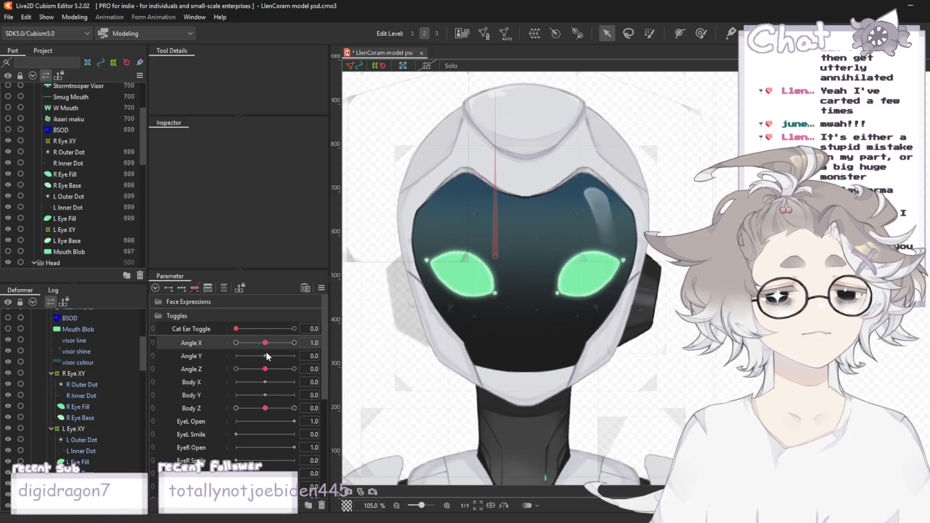
left_click_drag(266, 354, 350, 342)
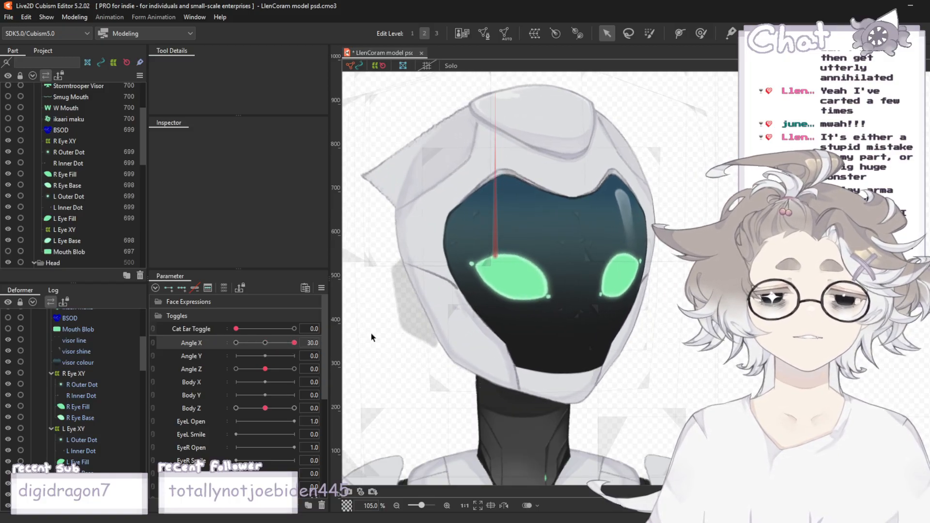
scroll(672, 194, "down", 2)
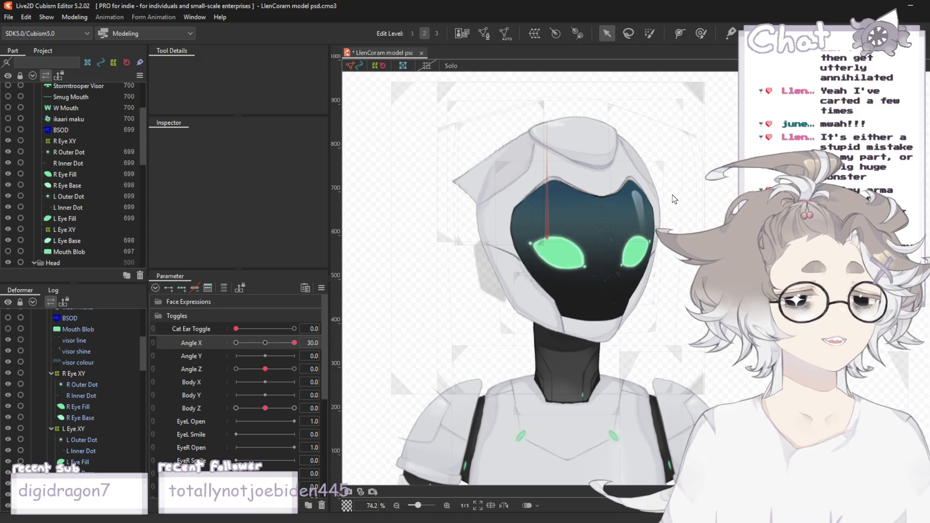
scroll(641, 280, "up", 2)
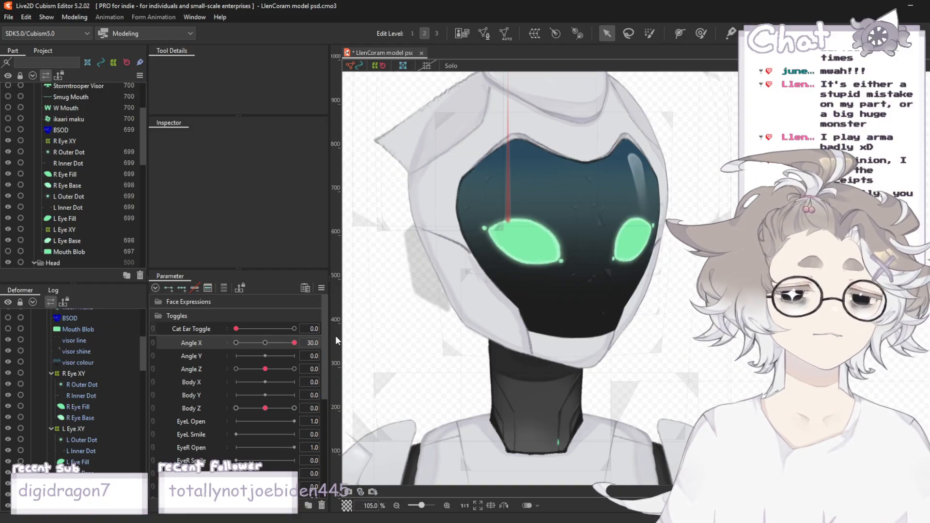
left_click_drag(295, 345, 297, 369)
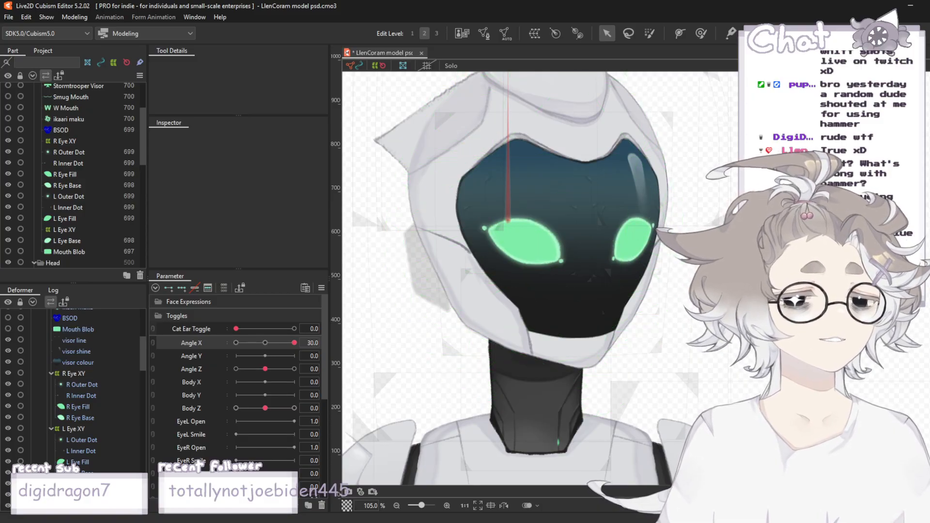
scroll(678, 300, "up", 3)
left_click_drag(288, 343, 302, 368)
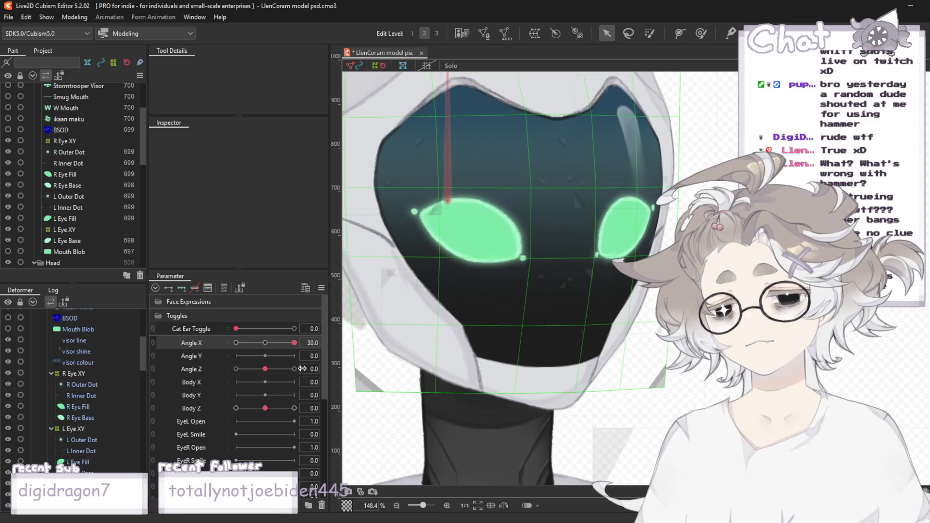
scroll(509, 233, "down", 2)
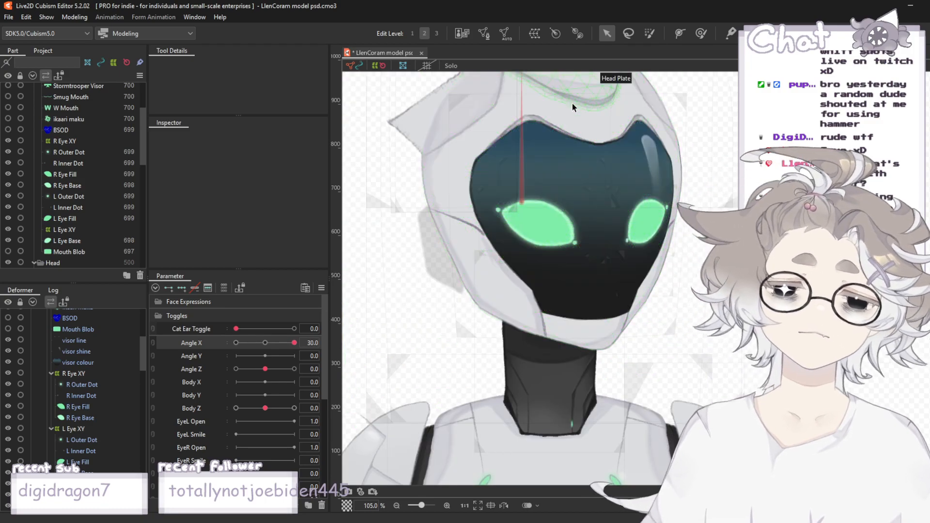
- Select the Visor XY warp deformer and shift its lower middle control point slightly right at Angle X 30.0
left_click(573, 107)
scroll(74, 170, "up", 1)
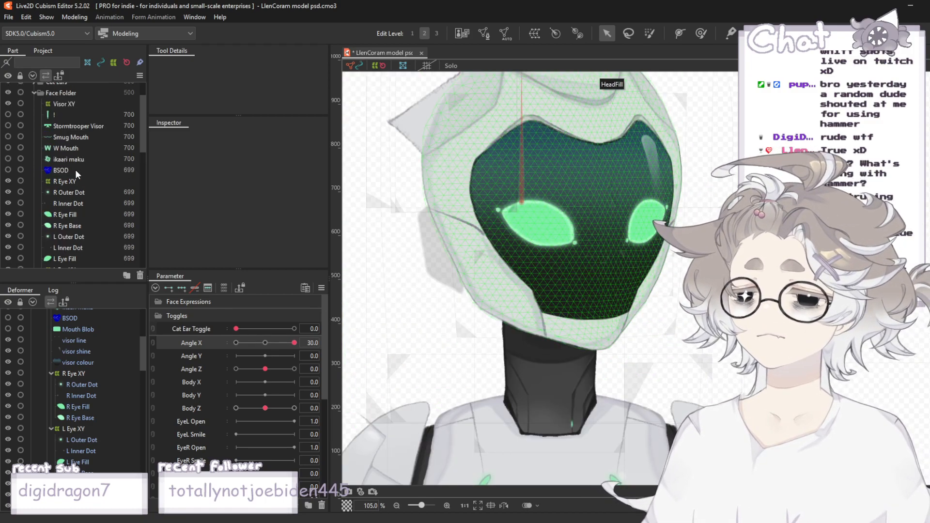
left_click(60, 104)
scroll(632, 321, "up", 2)
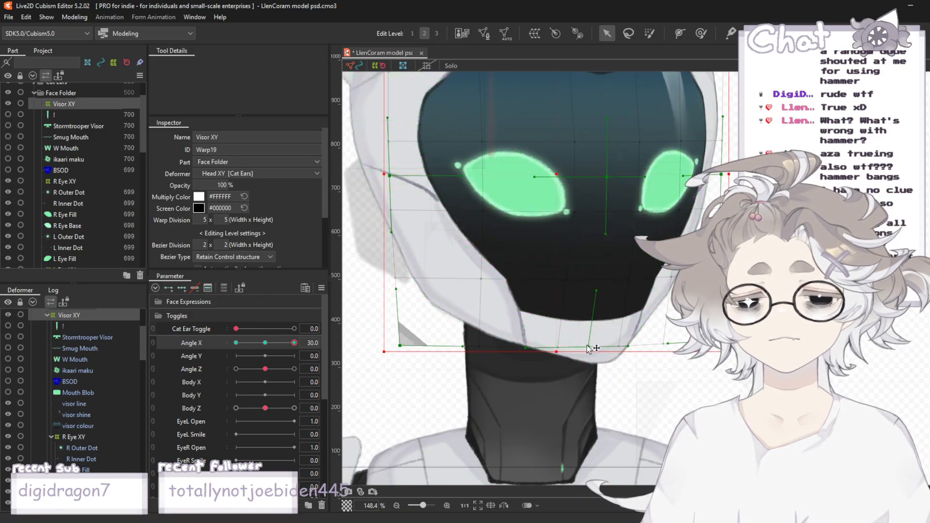
left_click_drag(590, 346, 598, 348)
- Check the shifted visor's lower edge against the whole head, sweeping Angle X to -0.5 and back to 30.0
left_click_drag(294, 342, 327, 347)
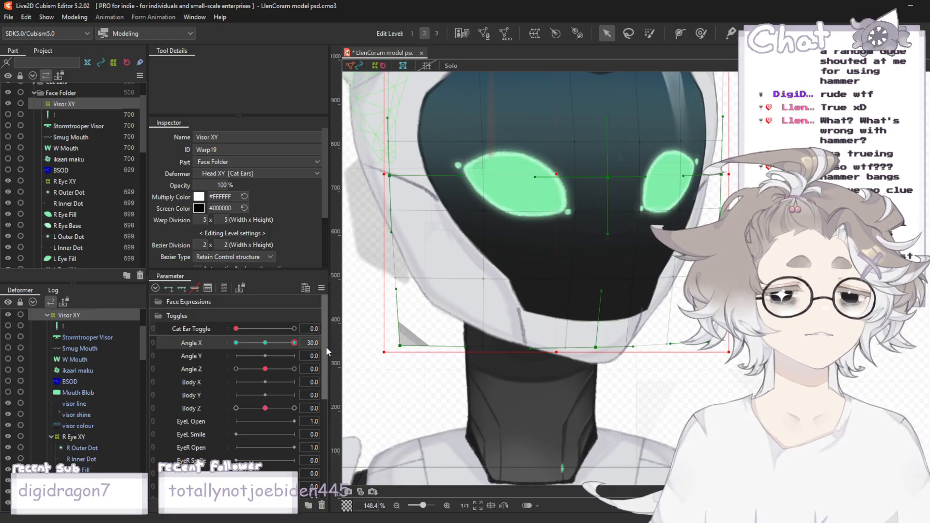
scroll(326, 347, "down", 1)
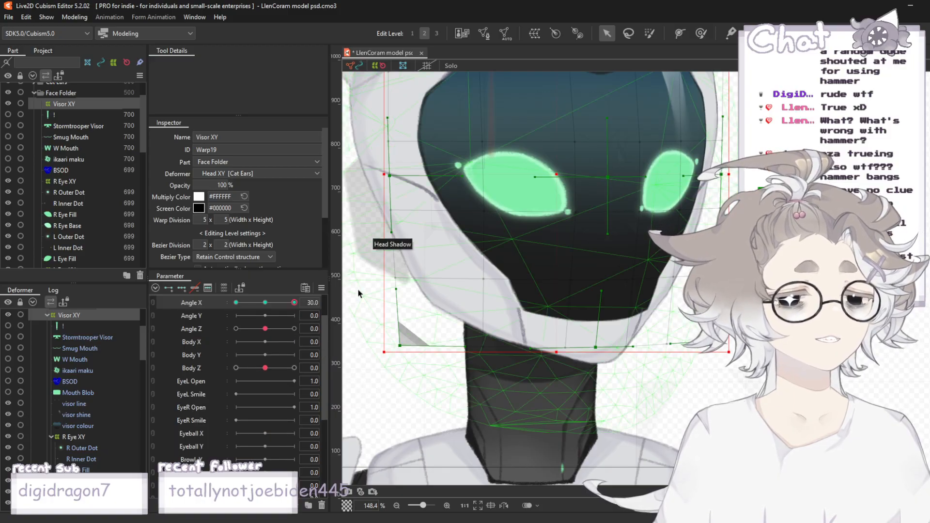
scroll(532, 276, "down", 5)
scroll(492, 287, "up", 2)
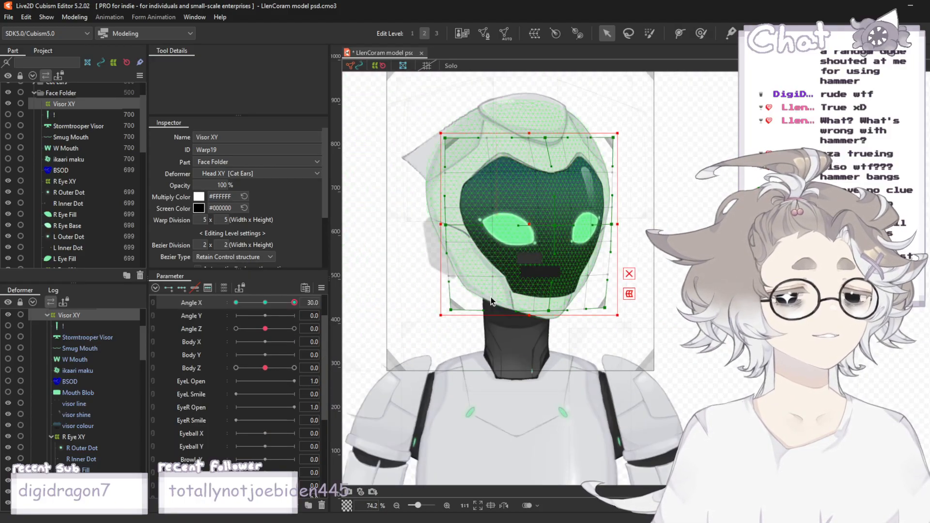
scroll(647, 293, "up", 2)
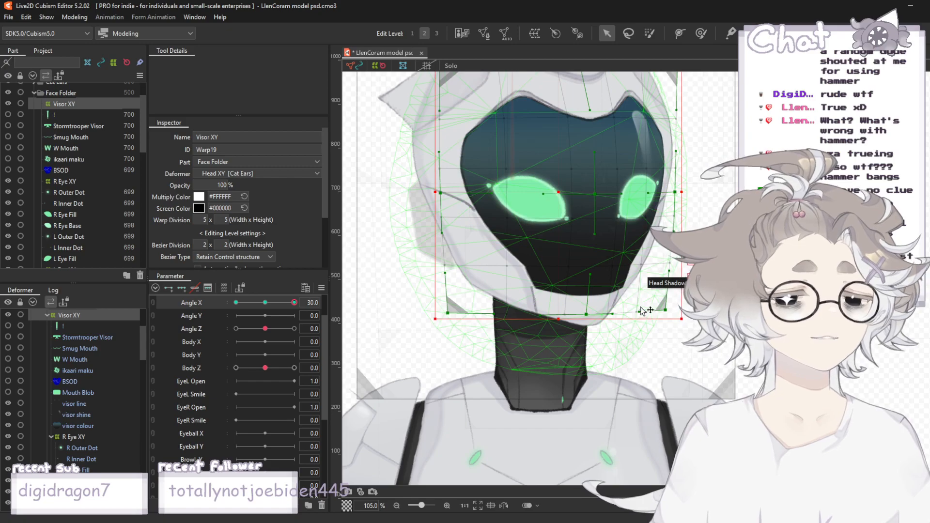
scroll(581, 305, "up", 1)
scroll(586, 308, "down", 1)
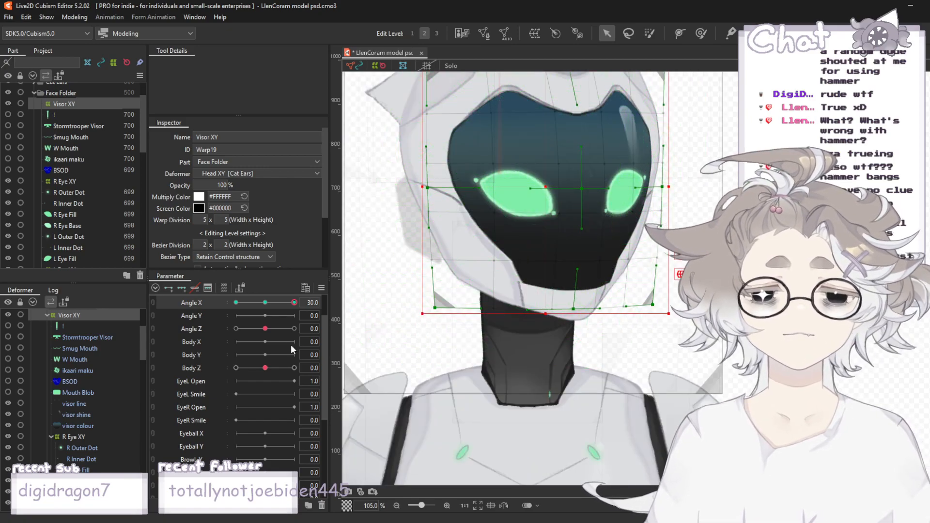
left_click_drag(287, 306, 266, 307)
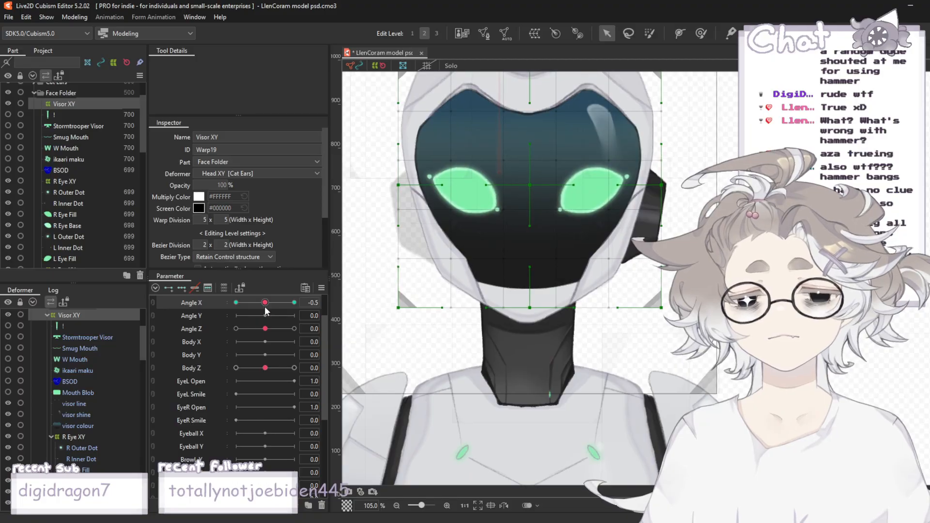
left_click(265, 310)
left_click_drag(265, 308, 297, 311)
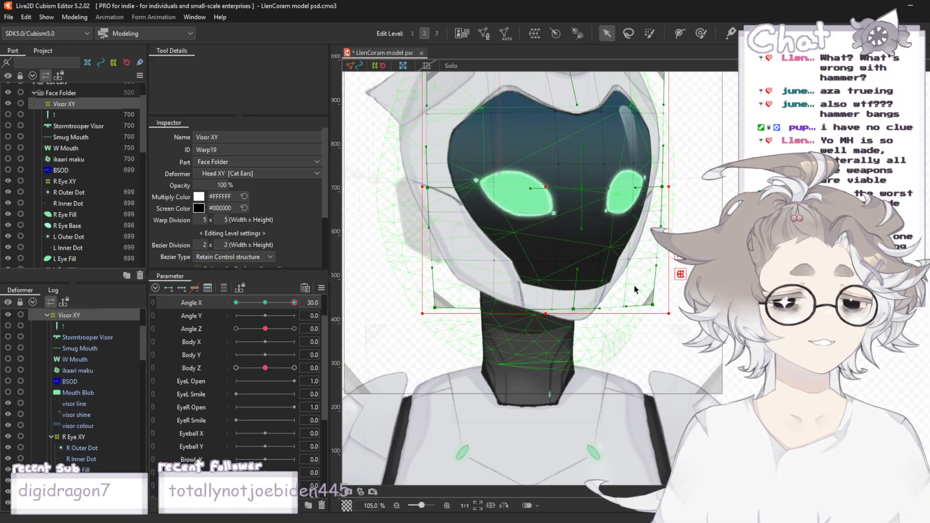
- Pull the Visor XY deformer's lower-left corner point slightly inward at Angle X 30.0 and test it against 1.0
scroll(435, 314, "up", 3)
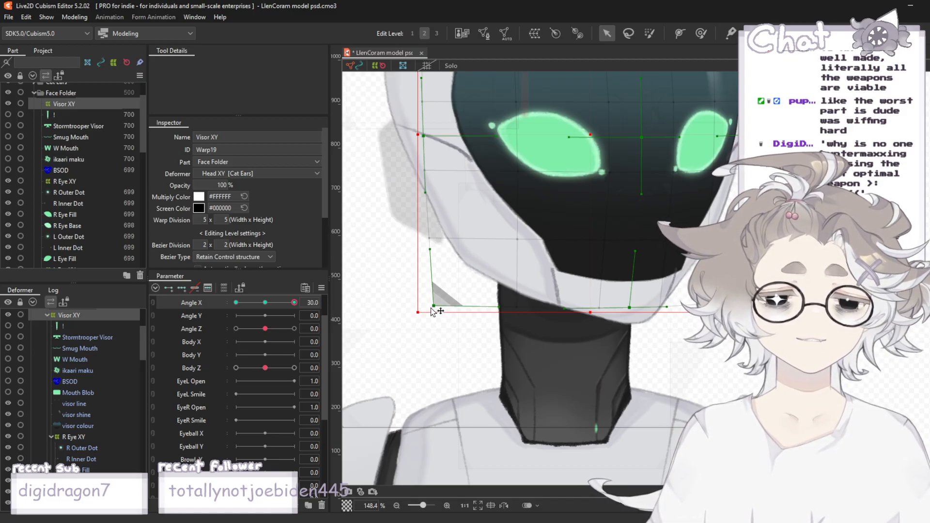
left_click_drag(433, 310, 447, 311)
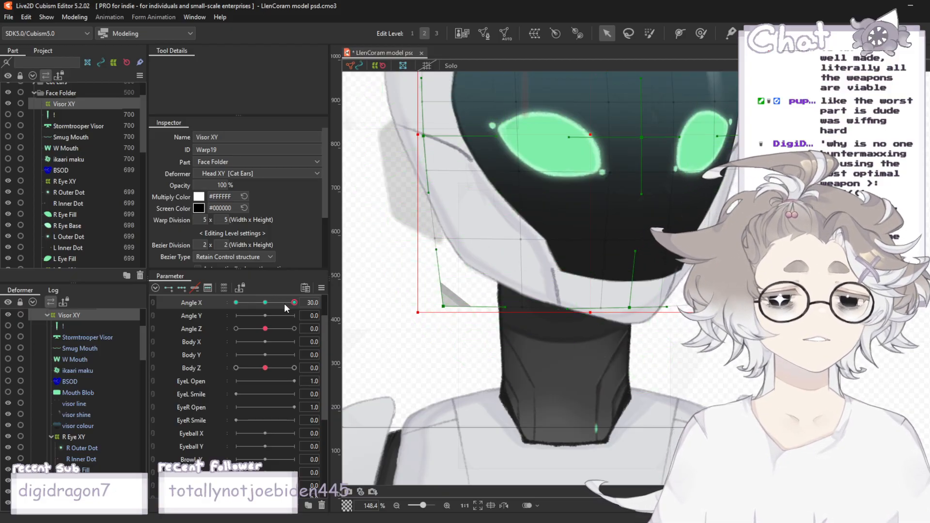
left_click_drag(294, 305, 267, 305)
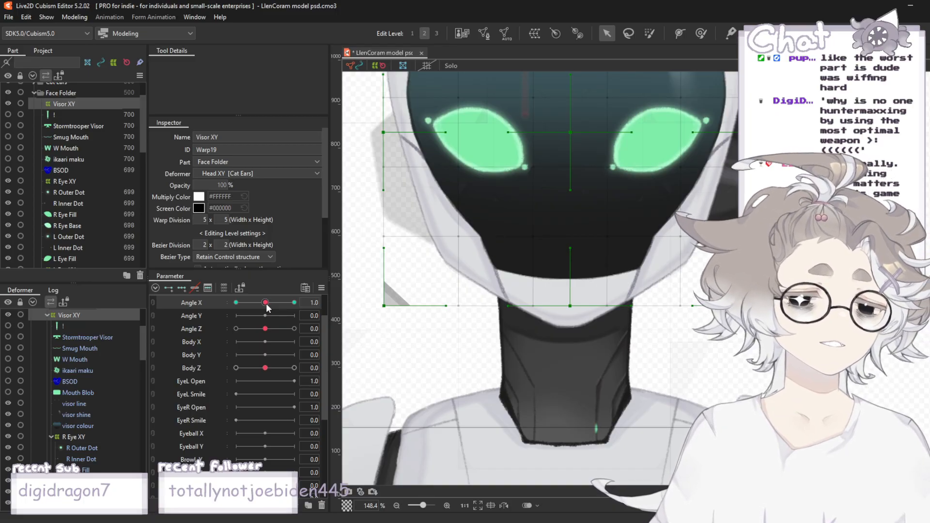
left_click_drag(267, 306, 296, 314)
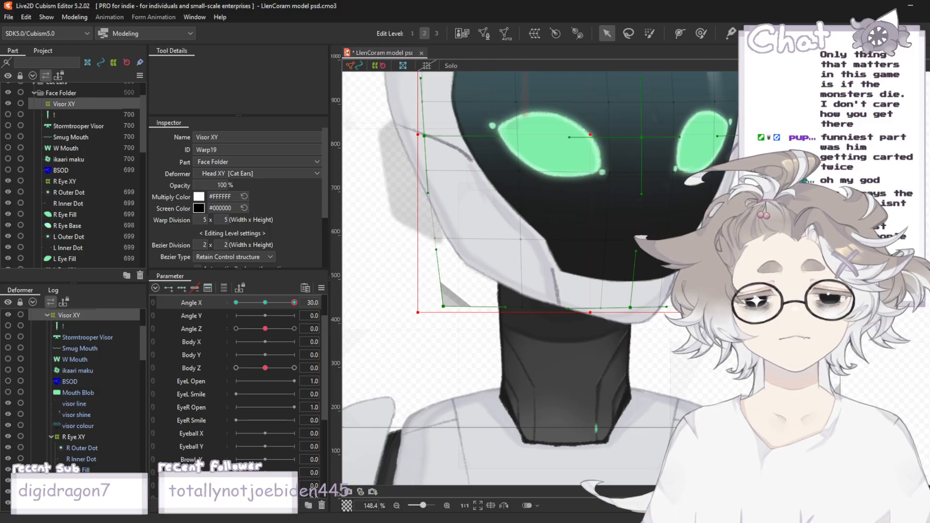
- Compare the visor's jaw edge at Angle X -1.6, 0.0 and 30.0
left_click_drag(293, 302, 263, 315)
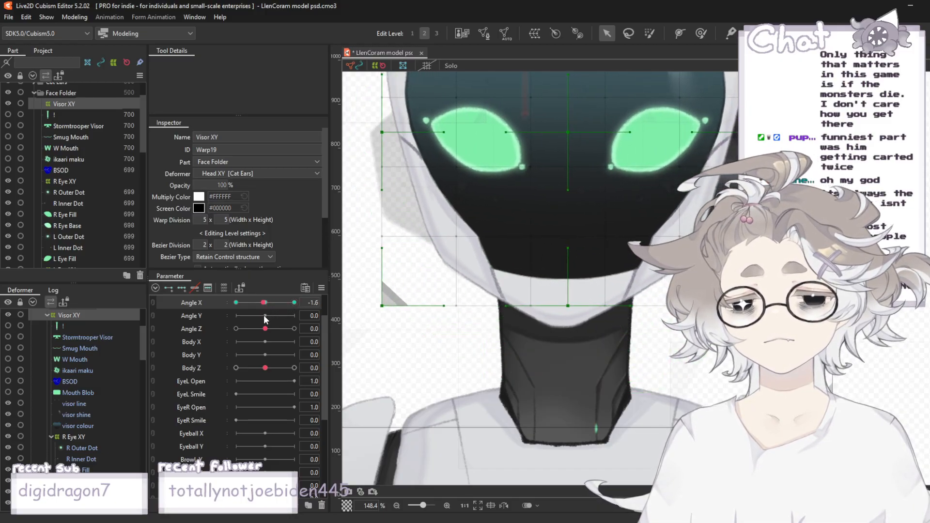
scroll(588, 268, "down", 4)
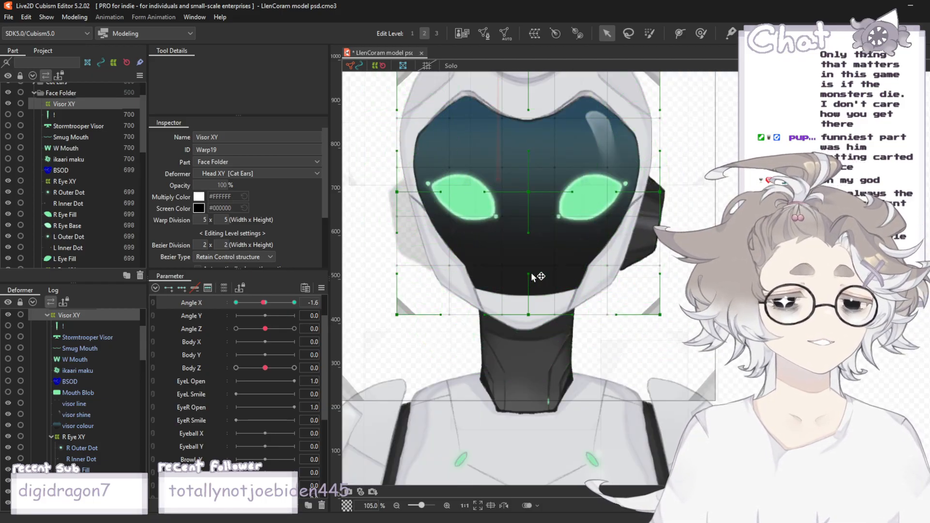
scroll(533, 276, "up", 4)
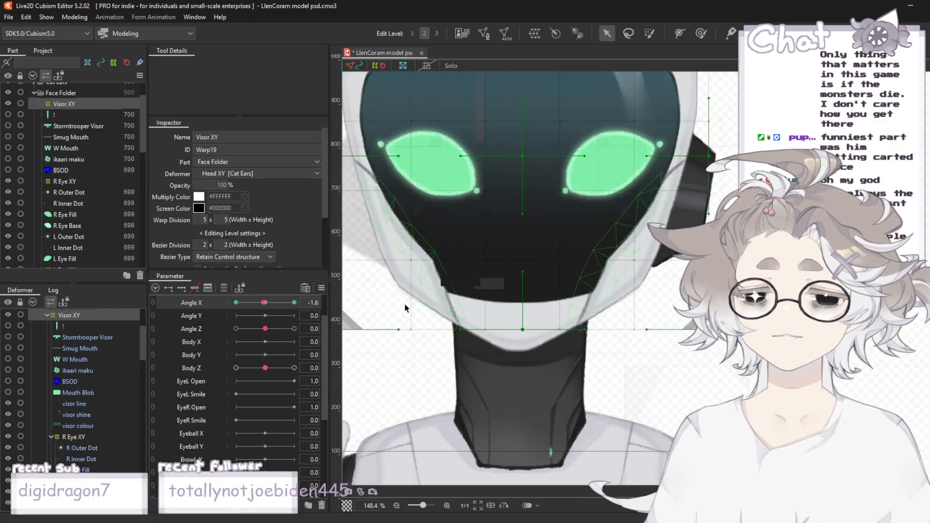
left_click(266, 302)
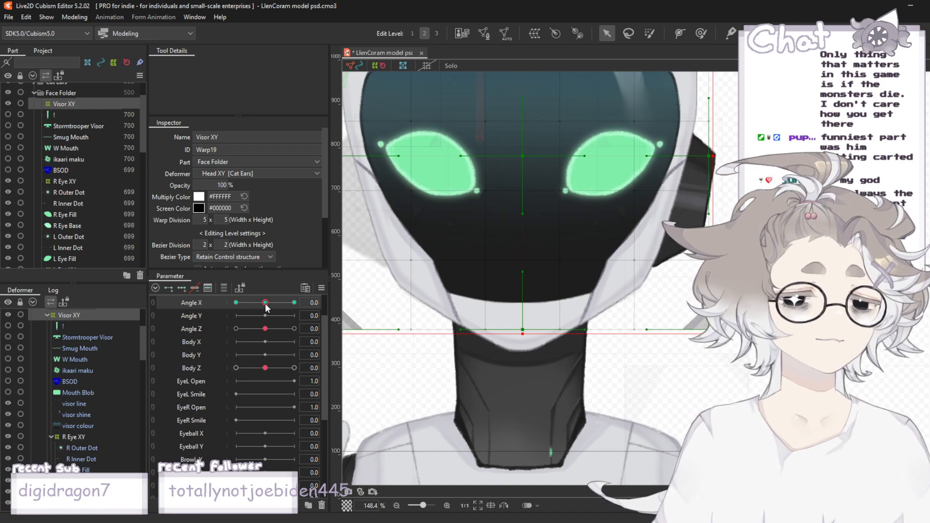
left_click_drag(266, 306, 298, 306)
- Deselect the Visor XY deformer and review the whole head's turn, leaving Angle X at 30.0
scroll(635, 263, "down", 4)
left_click(393, 225)
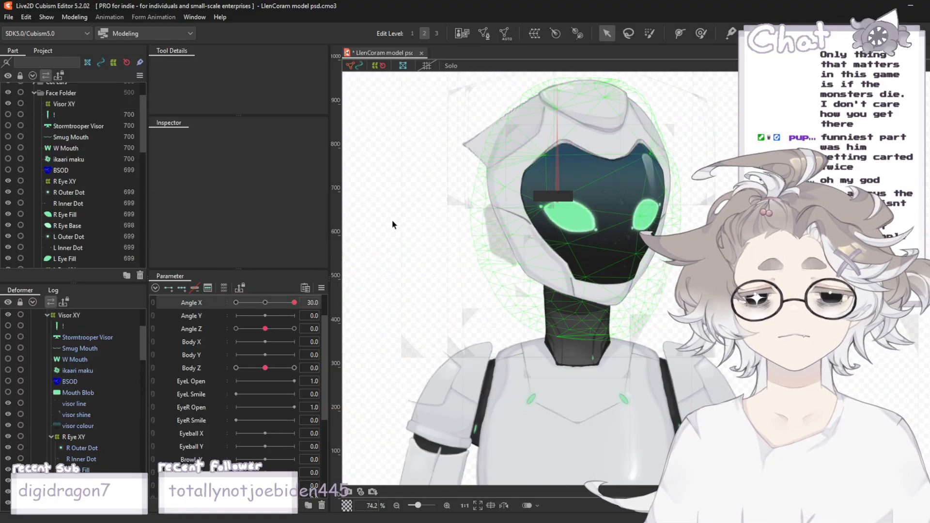
scroll(393, 224, "down", 2)
scroll(536, 205, "up", 2)
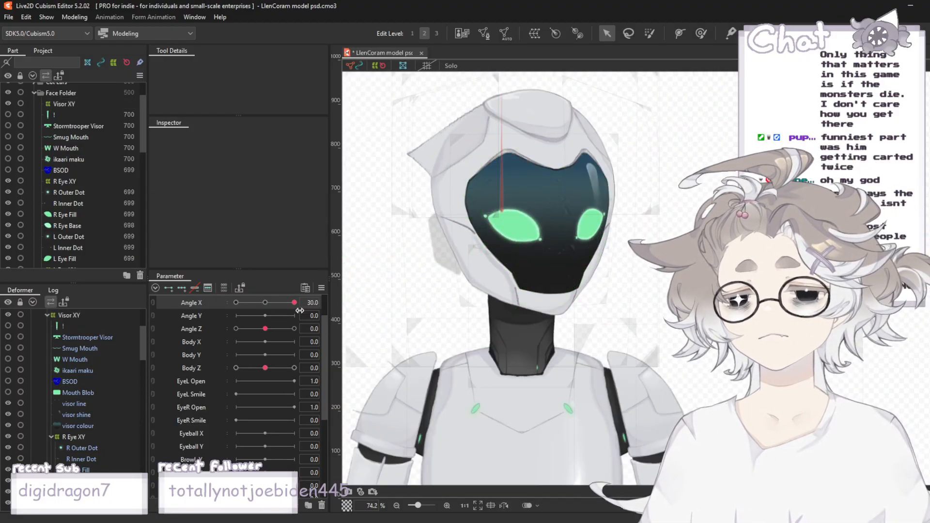
mouse_move(294, 307)
left_mouse_down()
mouse_move(263, 315)
mouse_move(293, 313)
mouse_move(278, 304)
mouse_move(298, 316)
left_mouse_up()
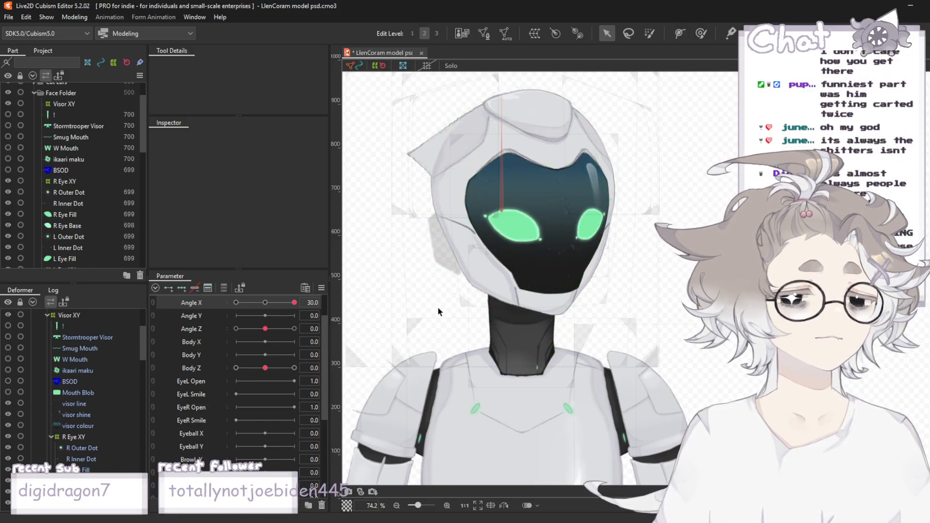
- Select the Head Shadow mesh and nudge its vertices near the jaw slightly right with the deform brush at Angle X 30.0
scroll(517, 301, "up", 5)
scroll(70, 194, "down", 5)
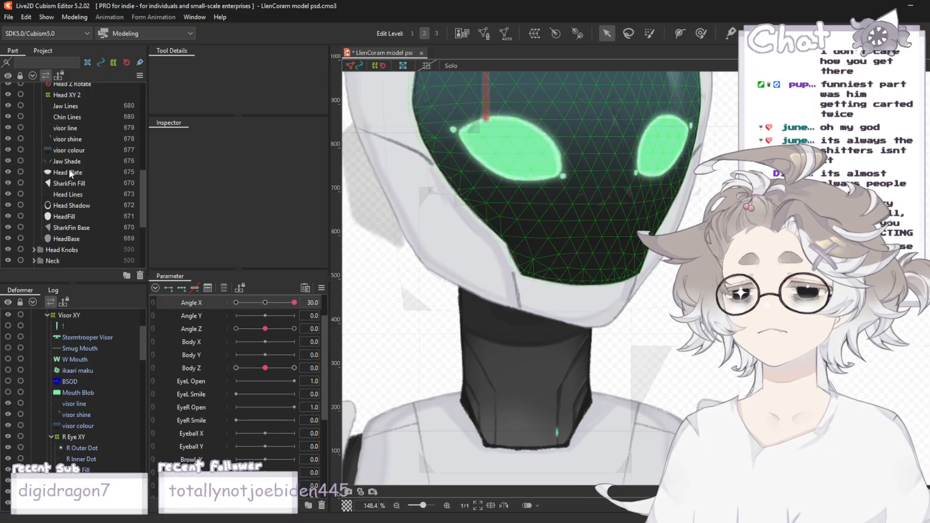
left_click(68, 138)
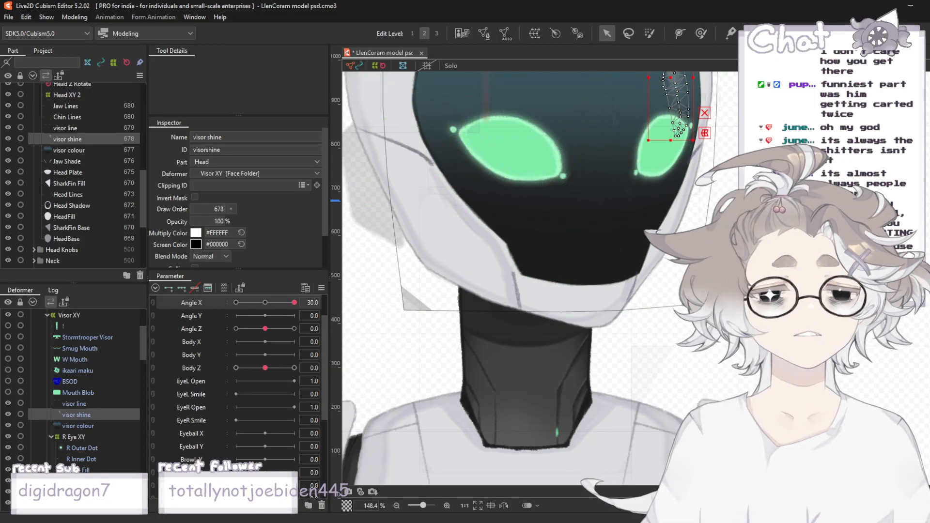
left_click(85, 204)
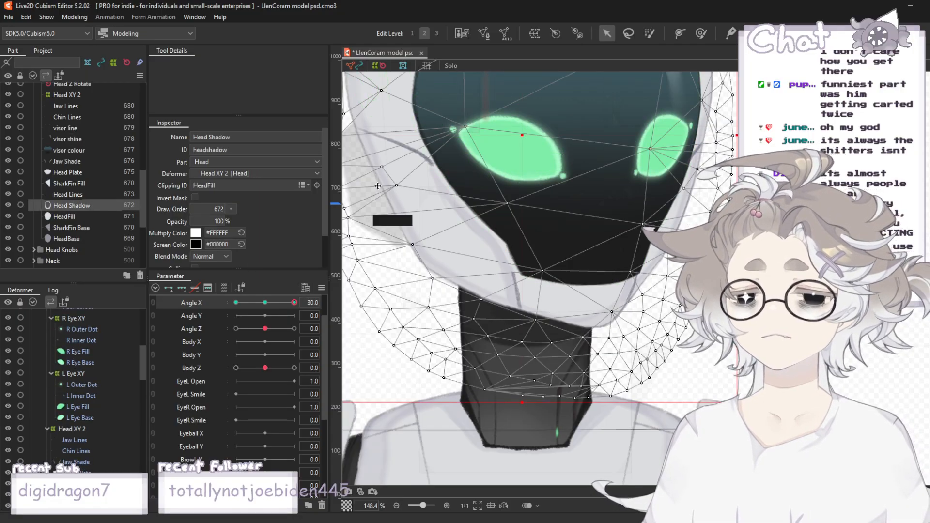
left_click(701, 33)
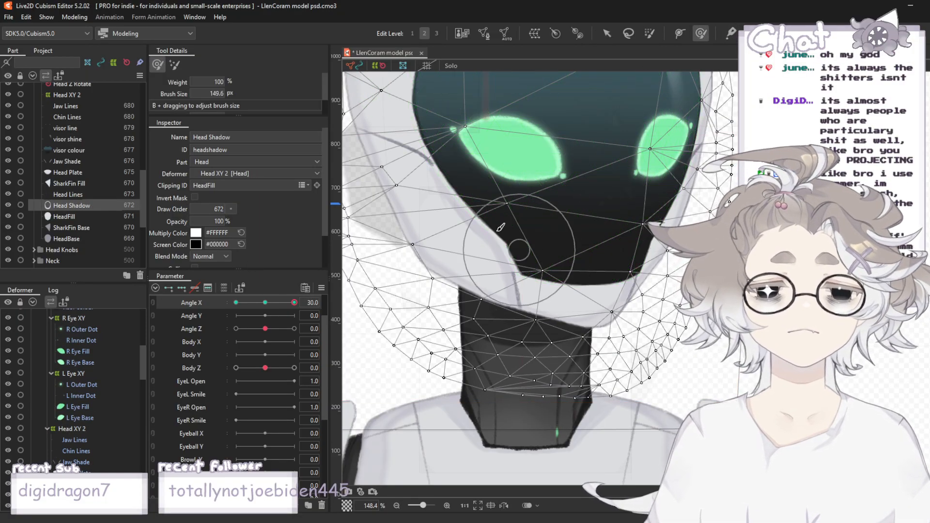
left_click_drag(459, 204, 464, 204)
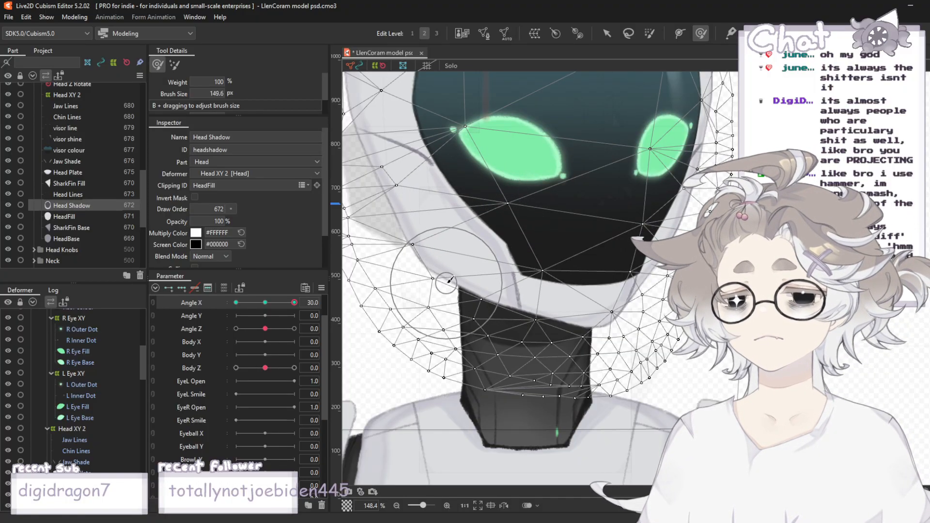
left_click_drag(441, 283, 453, 282)
left_click_drag(516, 265, 526, 265)
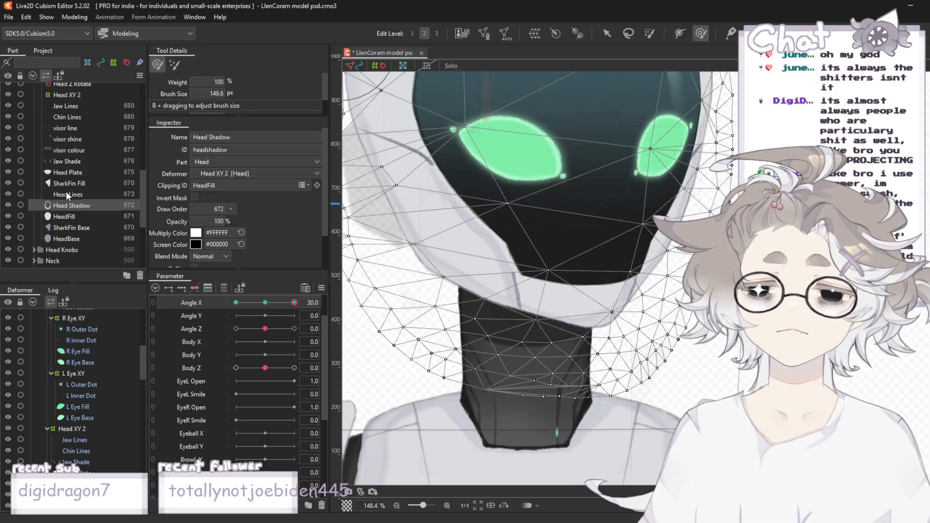
- Select the Jaw Shade mesh and nudge its near-side vertices slightly toward the visor edge with the deform brush at Angle X 30.0
left_click(81, 160)
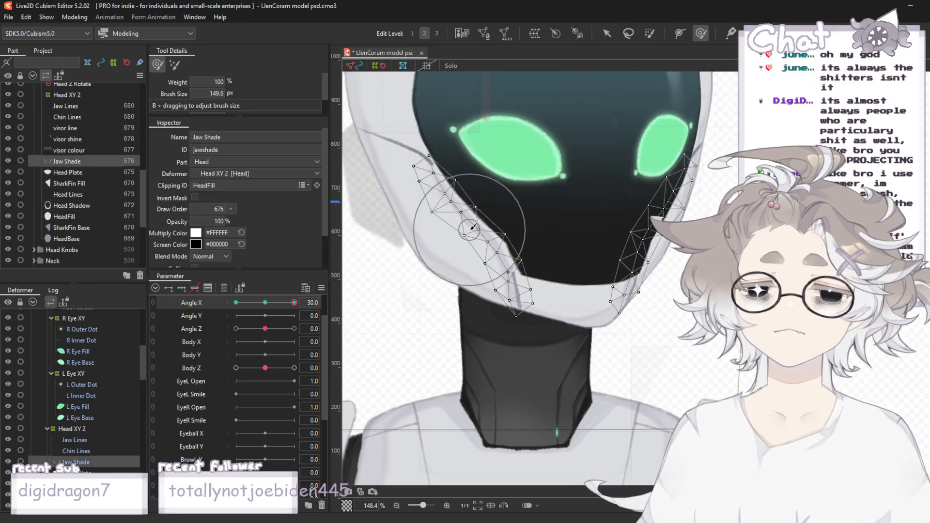
mouse_move(472, 228)
left_mouse_down()
mouse_move(467, 220)
mouse_move(482, 237)
mouse_move(478, 226)
left_mouse_up()
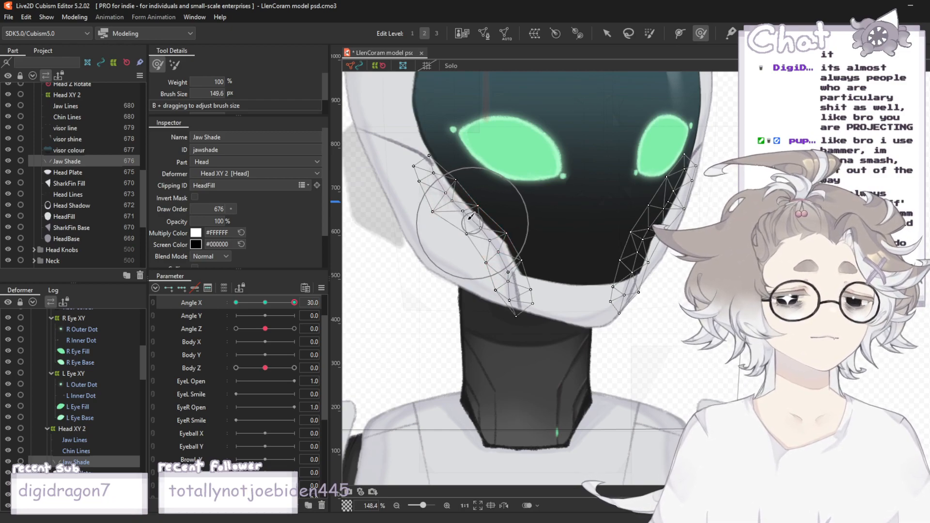
left_click_drag(502, 250, 505, 248)
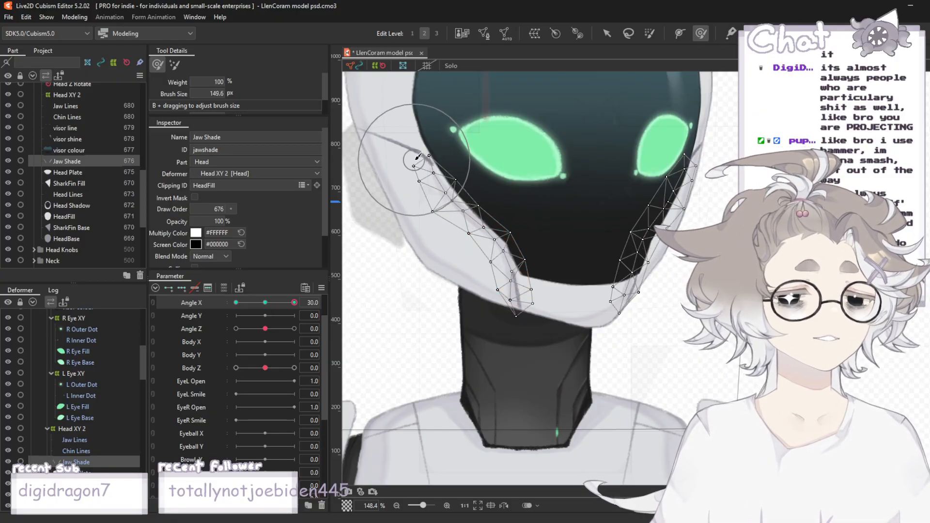
scroll(538, 291, "down", 4)
scroll(472, 235, "up", 4)
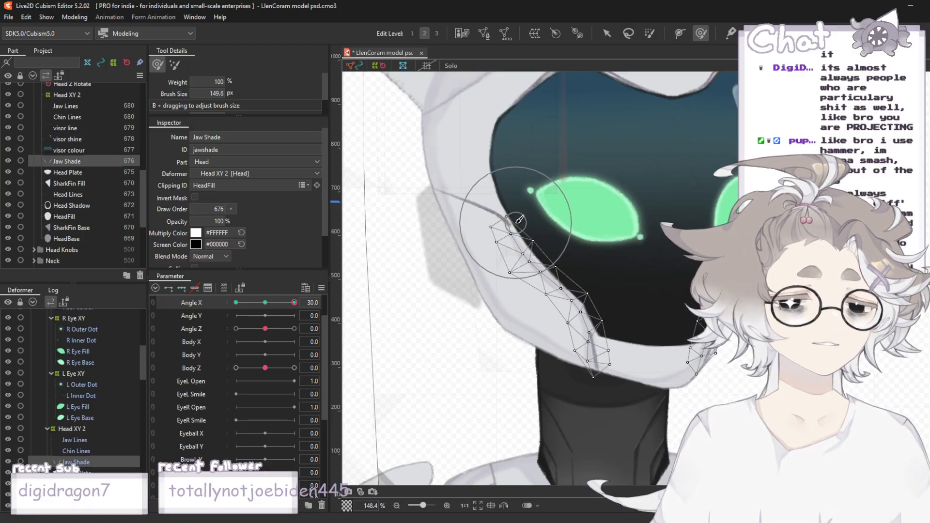
scroll(518, 223, "up", 2)
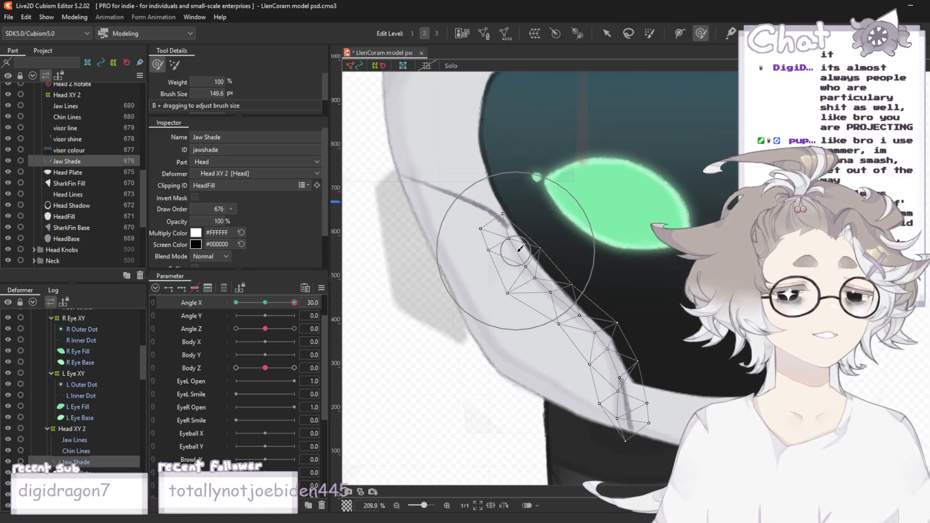
left_click_drag(506, 234, 506, 235)
scroll(453, 201, "down", 6)
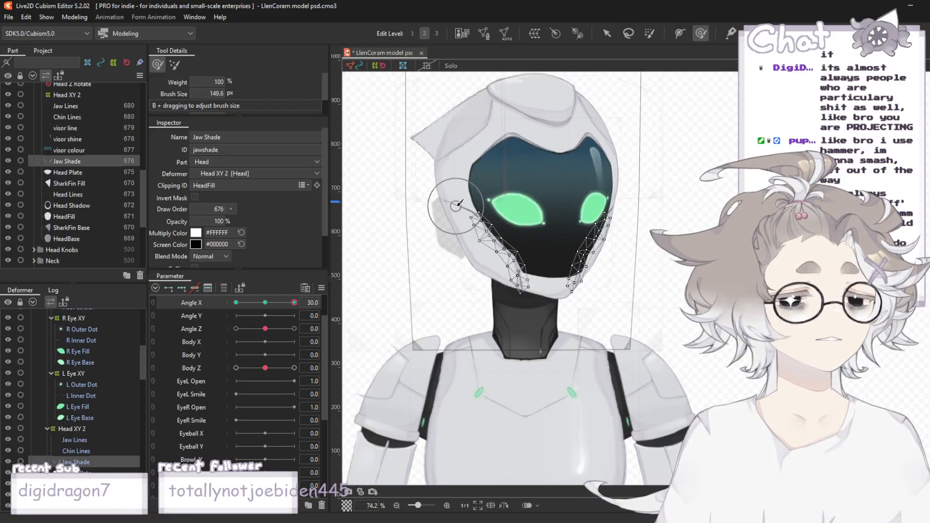
- Push the Jaw Shade mesh's near-side vertices by the chin slightly right and touch up those along the visor edge
scroll(472, 242, "up", 3)
left_click_drag(551, 274, 551, 270)
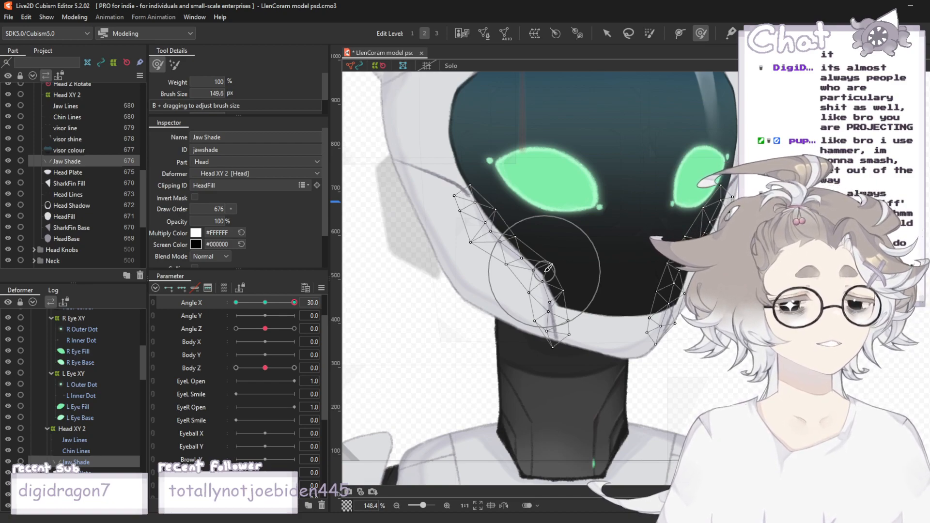
scroll(548, 268, "up", 2)
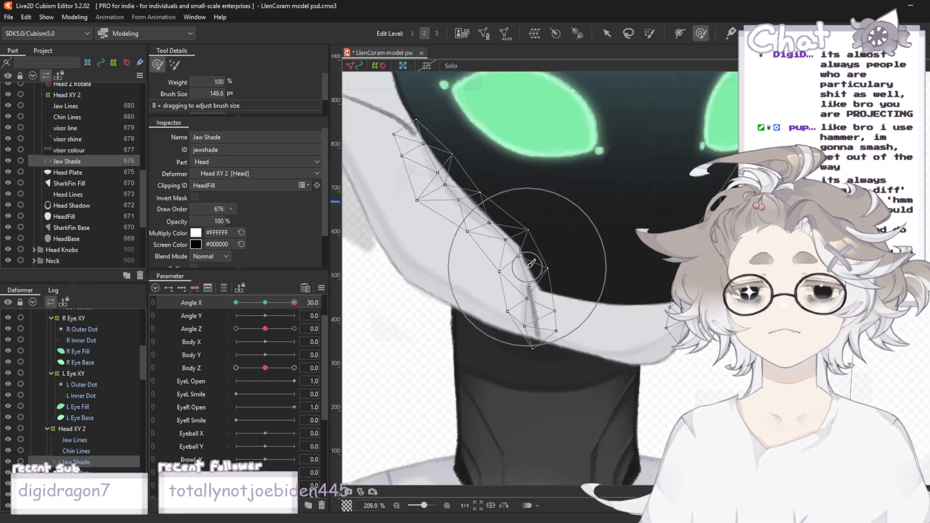
left_click_drag(522, 341, 543, 344)
left_click_drag(460, 170, 463, 169)
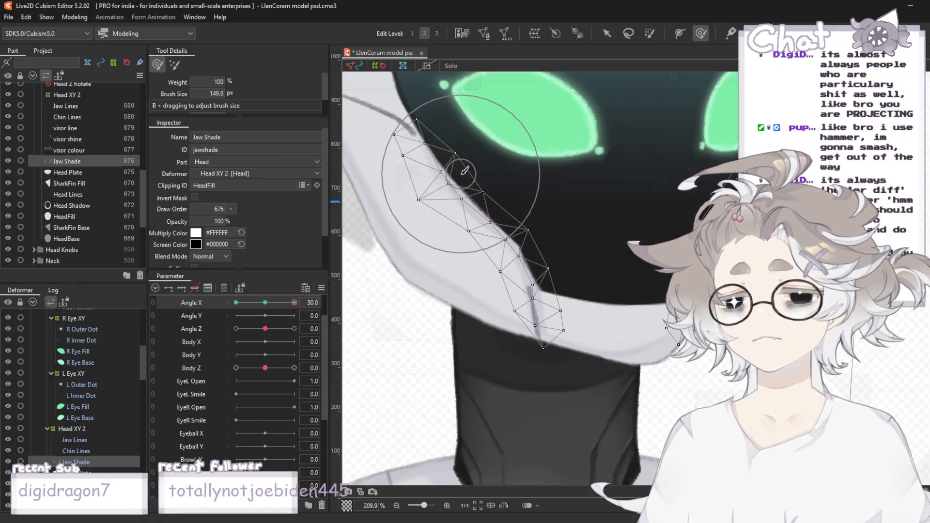
- Deselect the Jaw Shade mesh and compare the head's jaw shading between Angle X 0.0 and 30.0
left_click(607, 32)
scroll(568, 206, "down", 8)
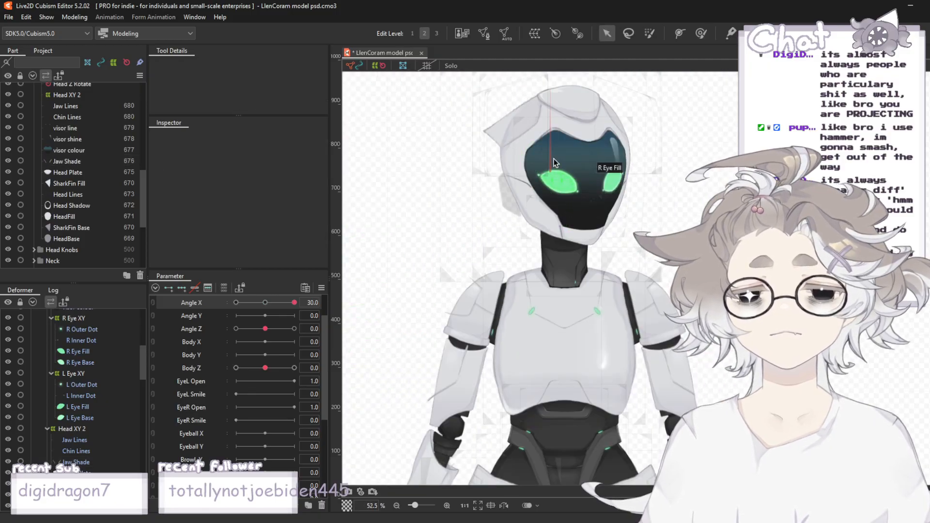
scroll(554, 159, "up", 4)
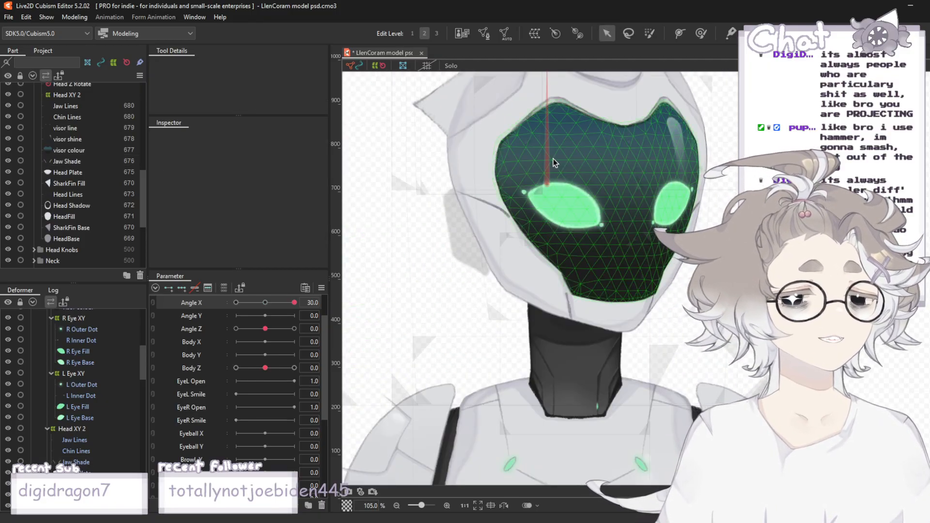
scroll(560, 159, "up", 2)
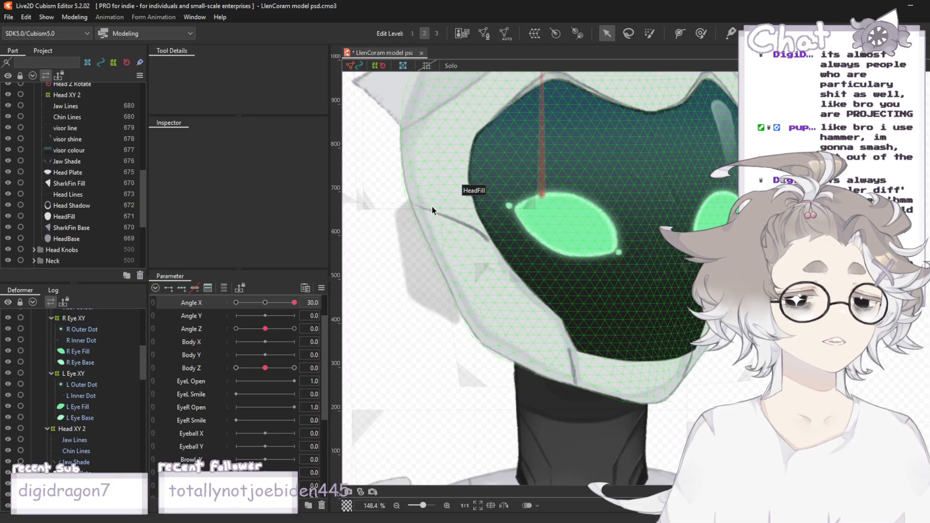
scroll(399, 220, "down", 2)
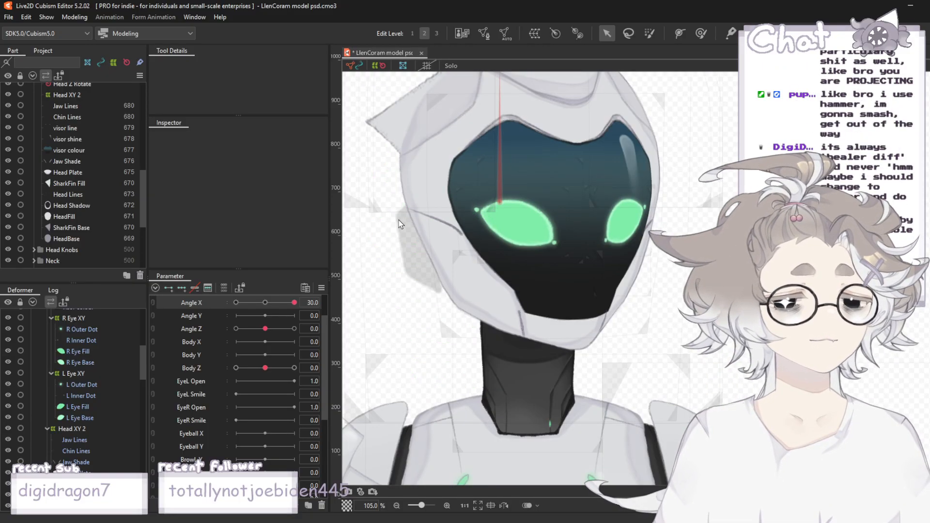
scroll(429, 274, "up", 2)
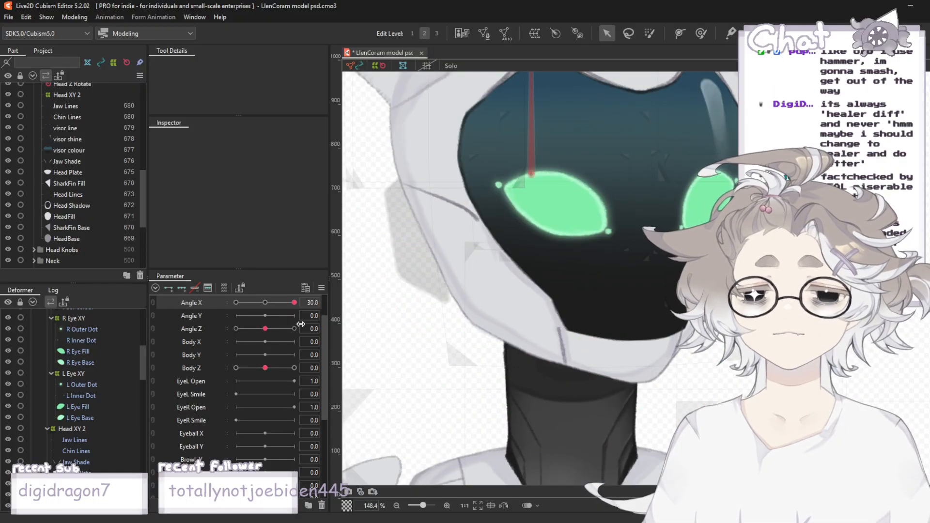
left_click_drag(295, 303, 264, 307)
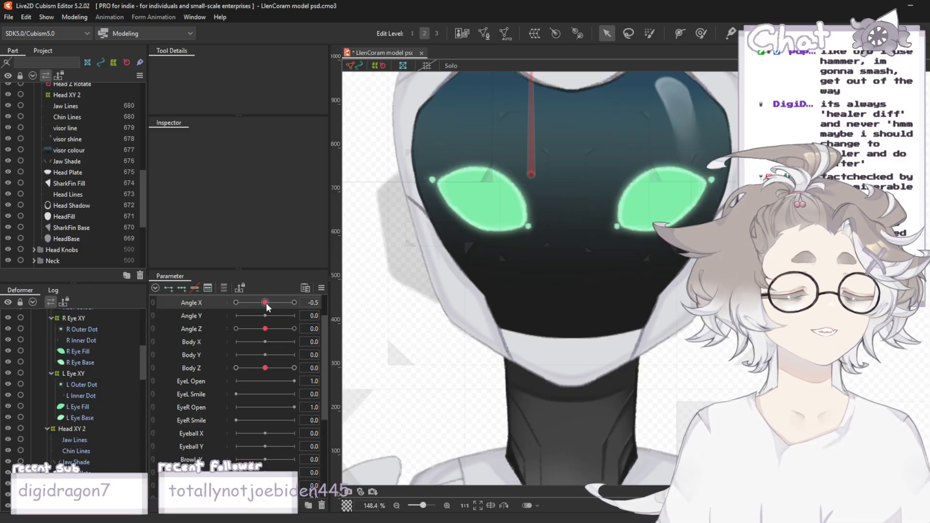
left_click_drag(265, 303, 295, 308)
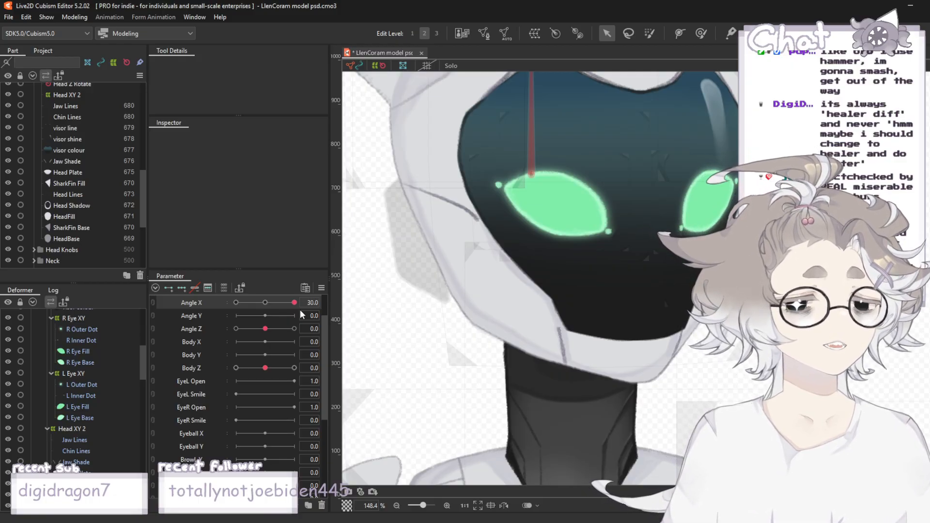
left_click(264, 302)
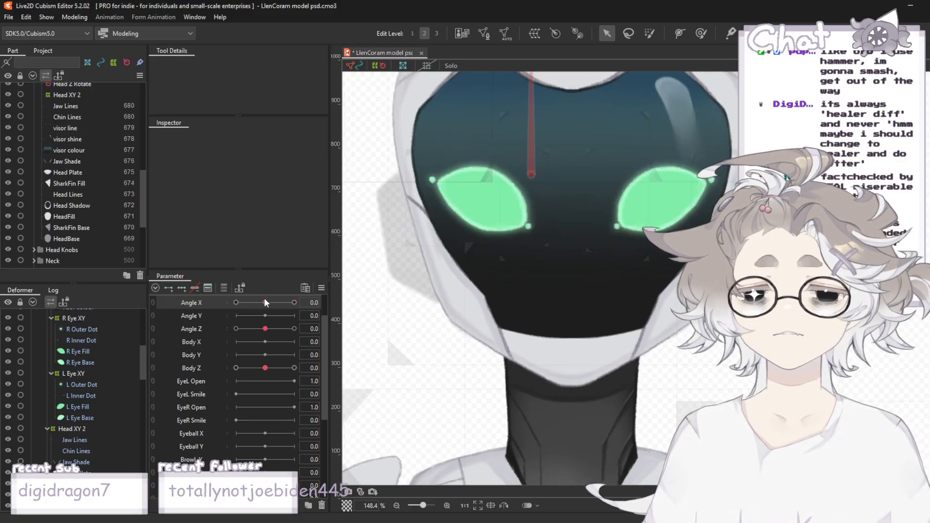
left_click(264, 302)
left_click_drag(264, 302, 295, 306)
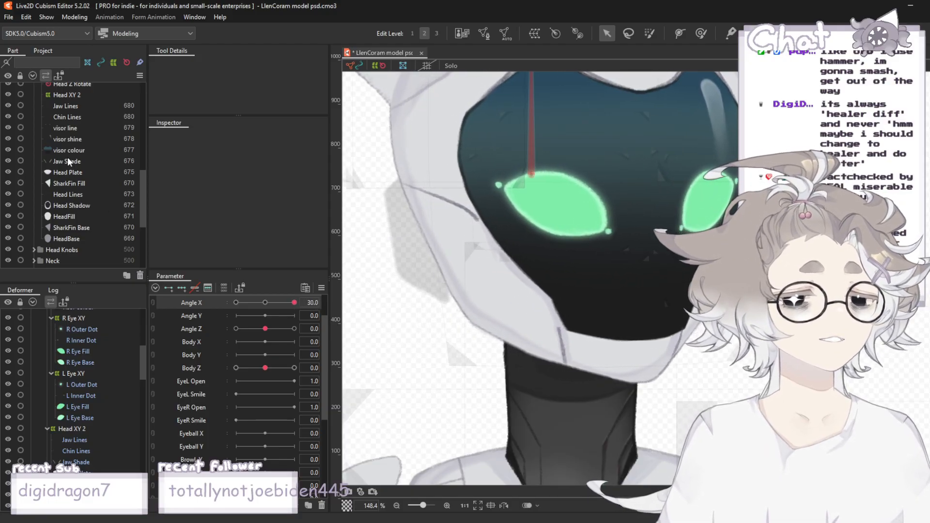
scroll(87, 176, "up", 1)
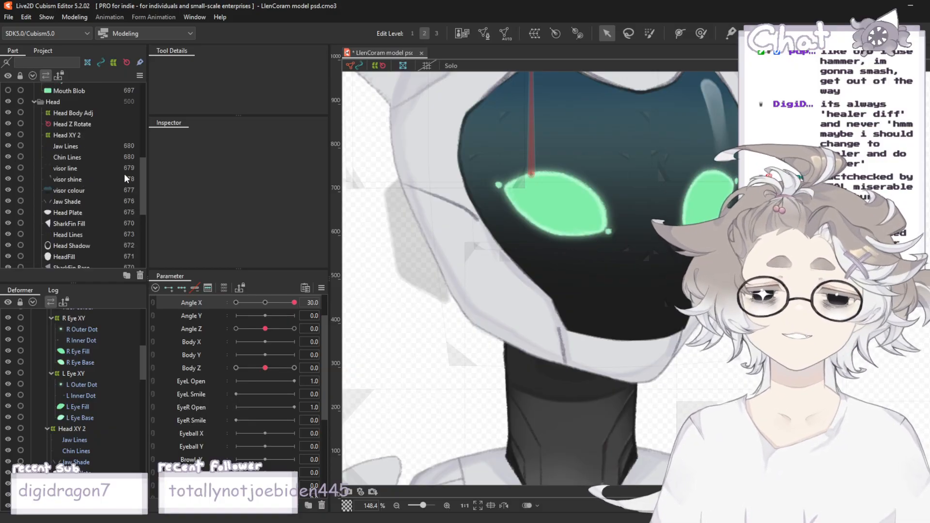
scroll(522, 159, "down", 4)
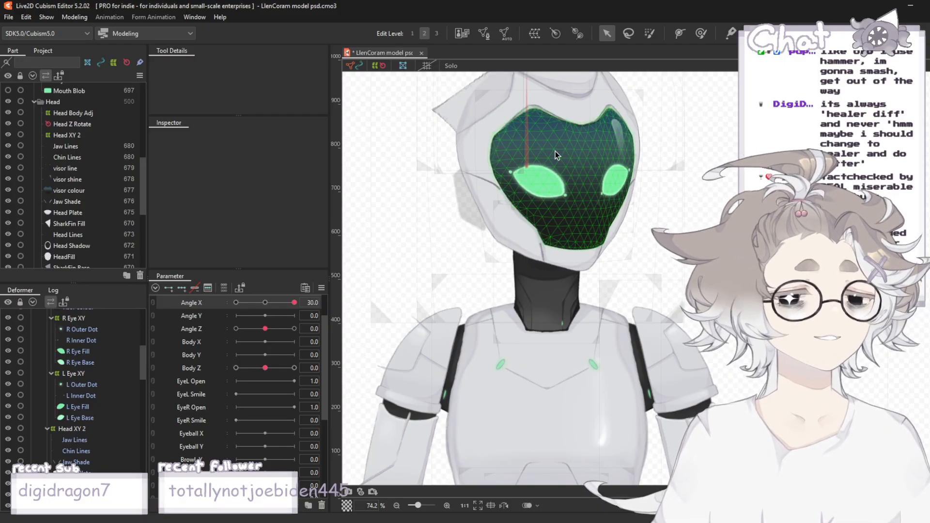
scroll(555, 154, "up", 2)
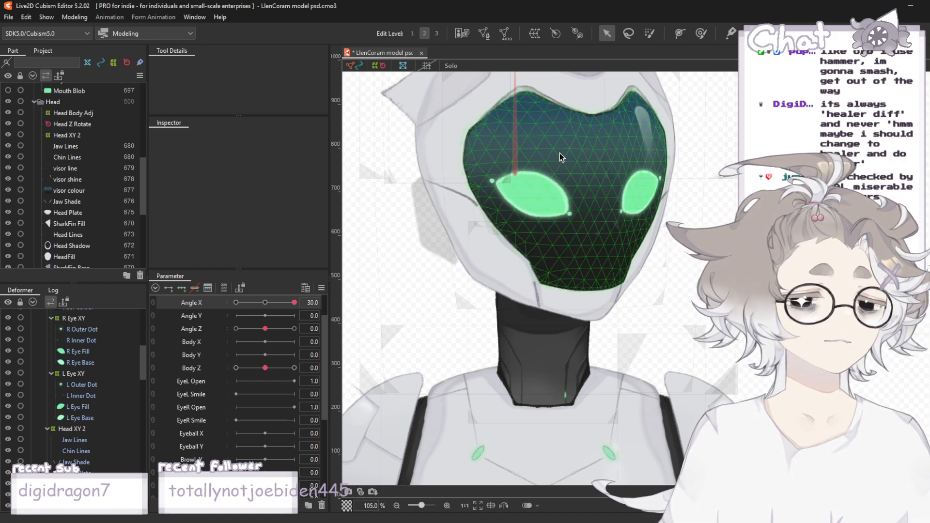
scroll(597, 190, "up", 2)
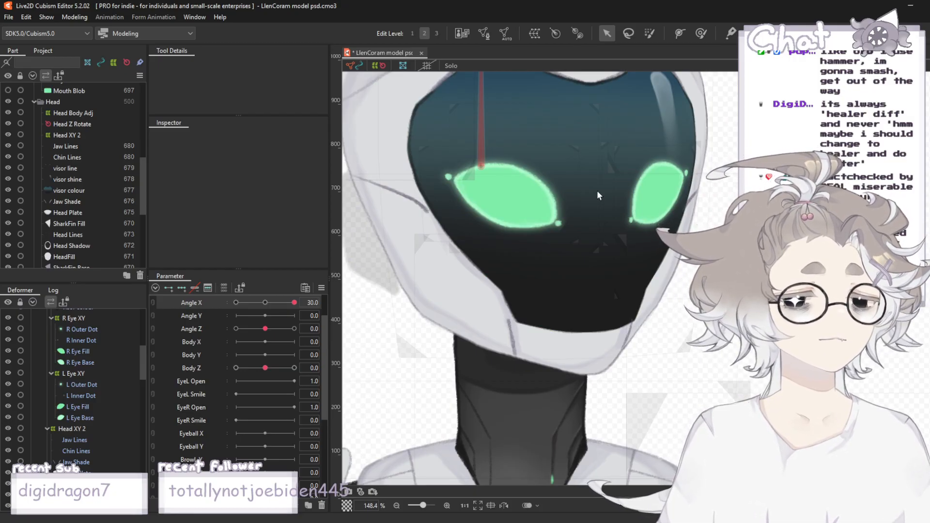
scroll(597, 192, "down", 2)
scroll(597, 190, "up", 2)
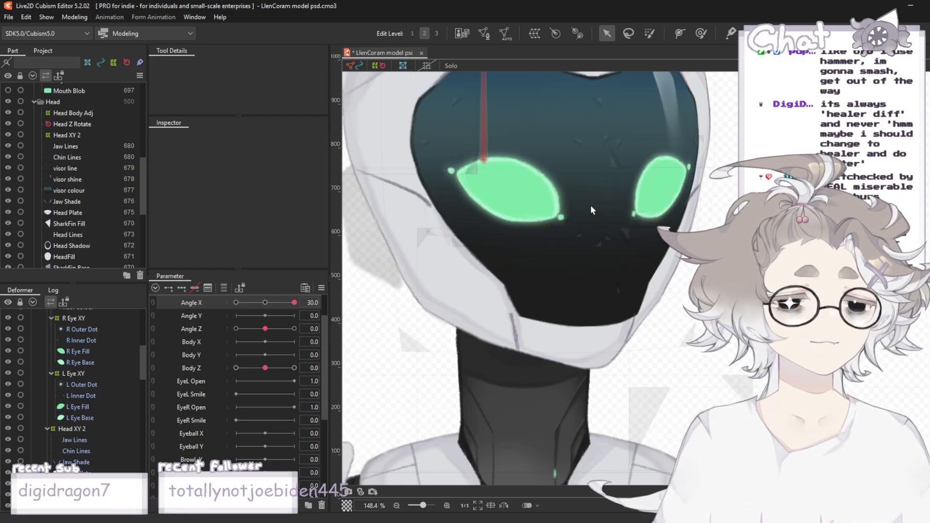
- Inspect the Head Lines, Jaw Shade and visor line meshes around the jaw at Angle X 30.0
left_click(74, 234)
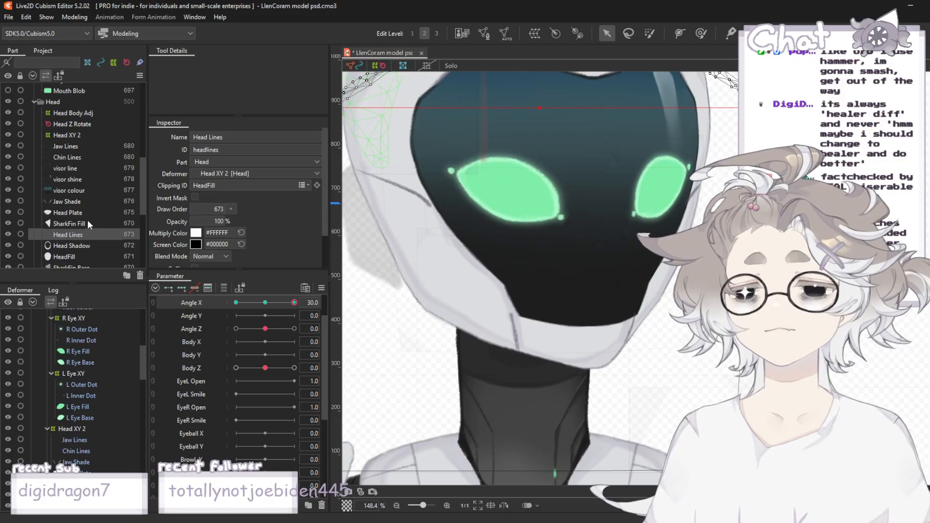
left_click(92, 214)
left_click(74, 201)
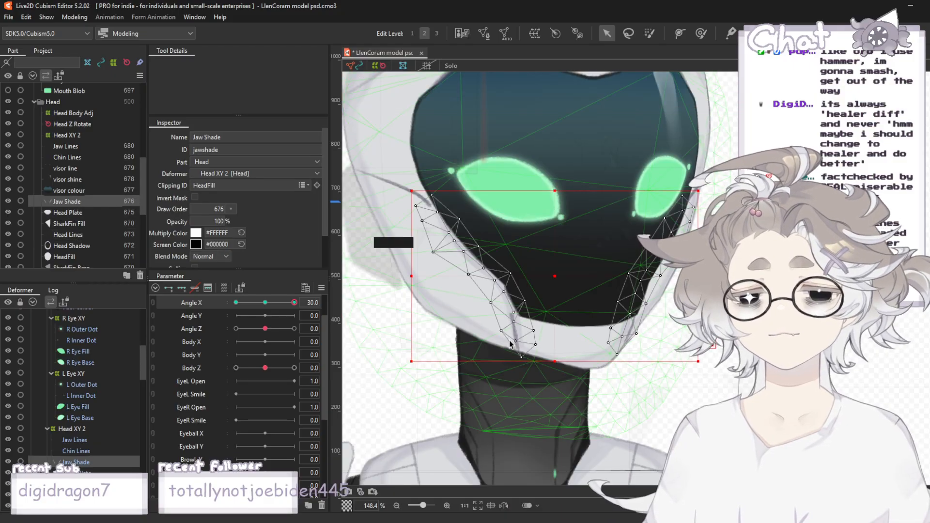
scroll(502, 302, "up", 2)
scroll(502, 302, "down", 2)
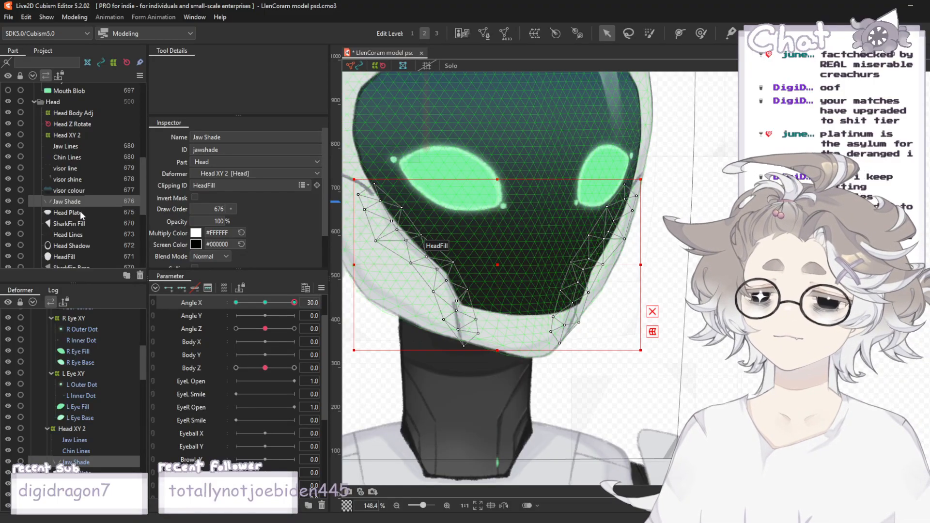
left_click(88, 223)
left_click(85, 236)
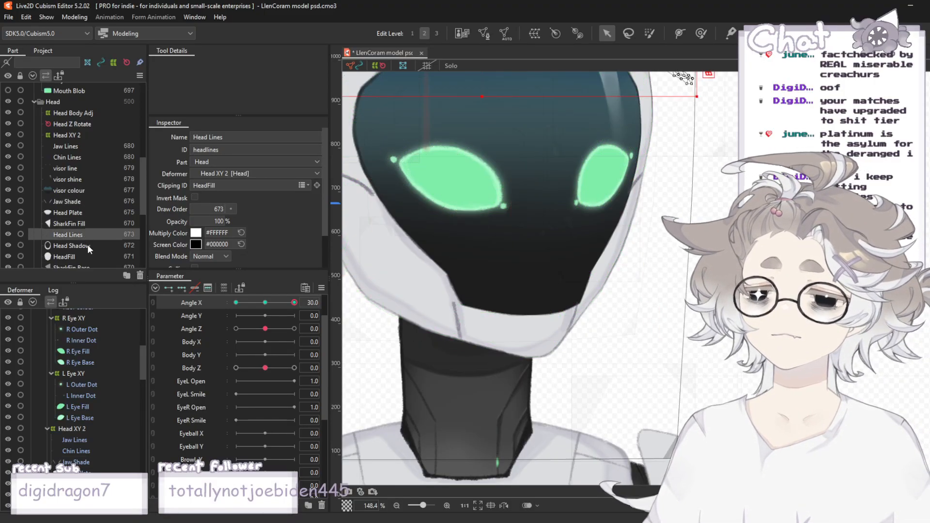
scroll(88, 242, "down", 1)
left_click(65, 132)
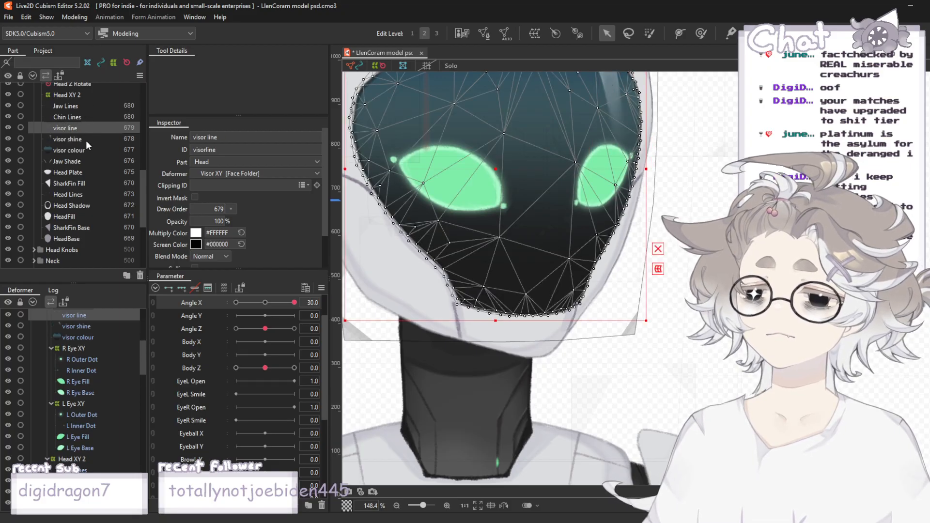
scroll(105, 210, "up", 1)
- Select the Jaw Shade mesh and push its far-side vertices outward along the visor edge with the deform brush at Angle X 30.0
left_click(73, 201)
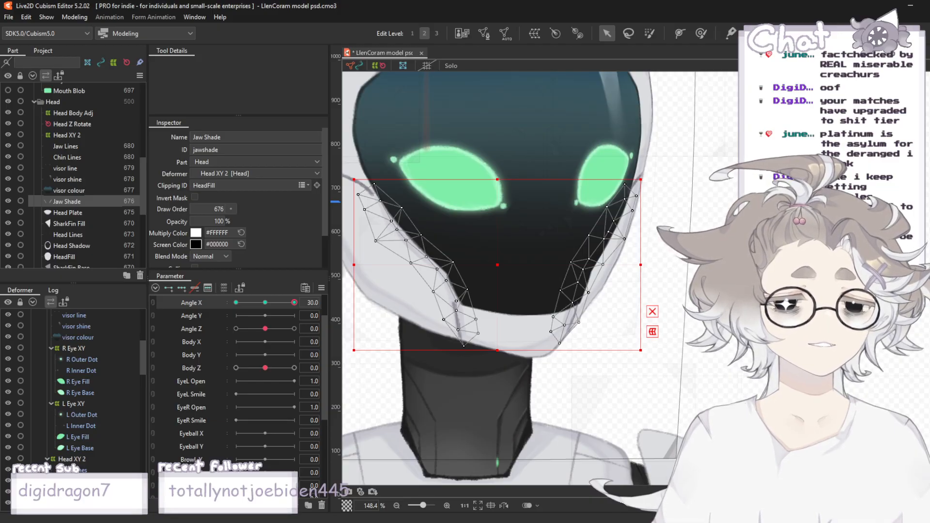
scroll(718, 213, "down", 3)
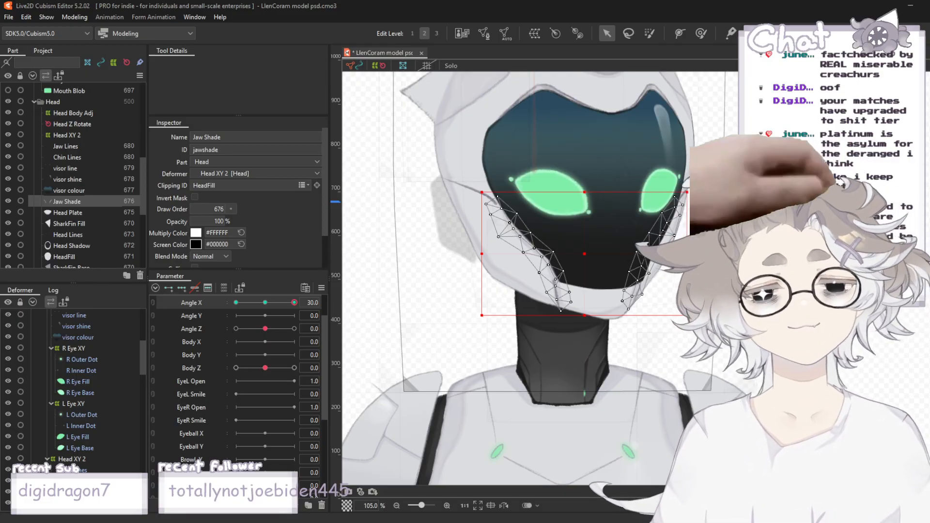
scroll(694, 184, "up", 2)
left_click(701, 34)
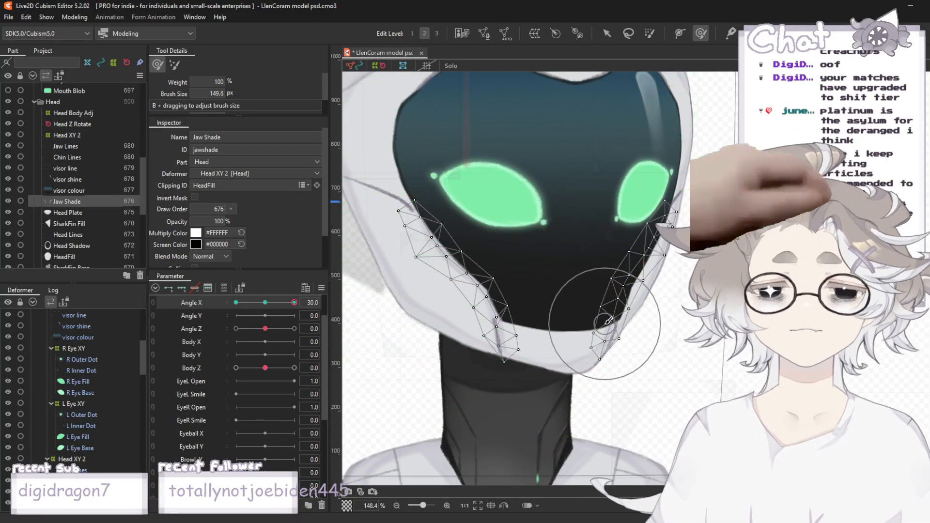
scroll(604, 314, "up", 2)
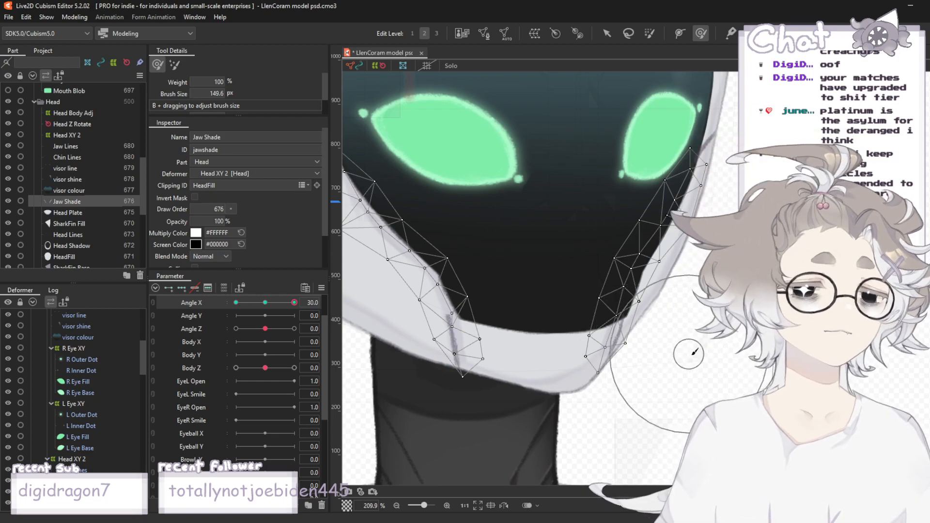
scroll(660, 291, "up", 1)
left_click_drag(600, 358, 610, 360)
left_click_drag(637, 196, 647, 200)
left_click_drag(581, 303, 602, 320)
mouse_move(607, 263)
left_mouse_down()
mouse_move(614, 241)
mouse_move(606, 233)
left_mouse_up()
scroll(461, 254, "down", 5)
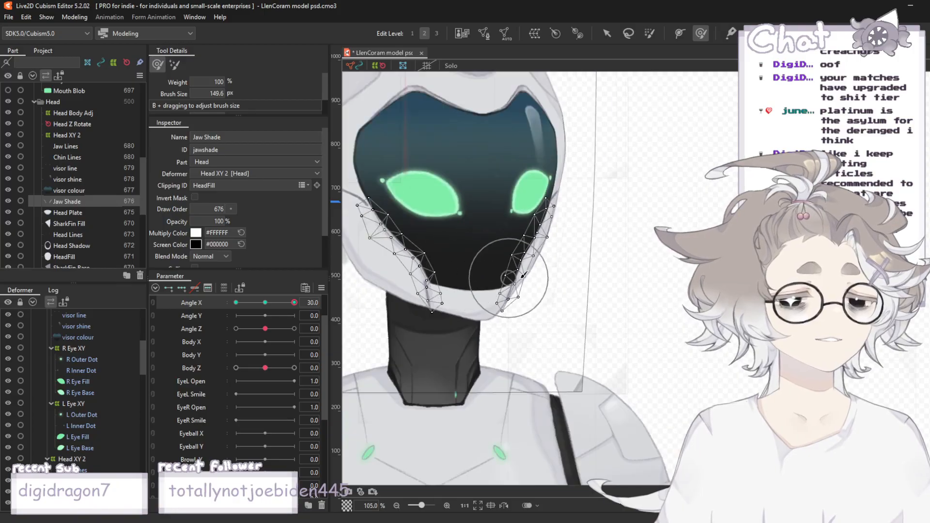
scroll(515, 275, "down", 2)
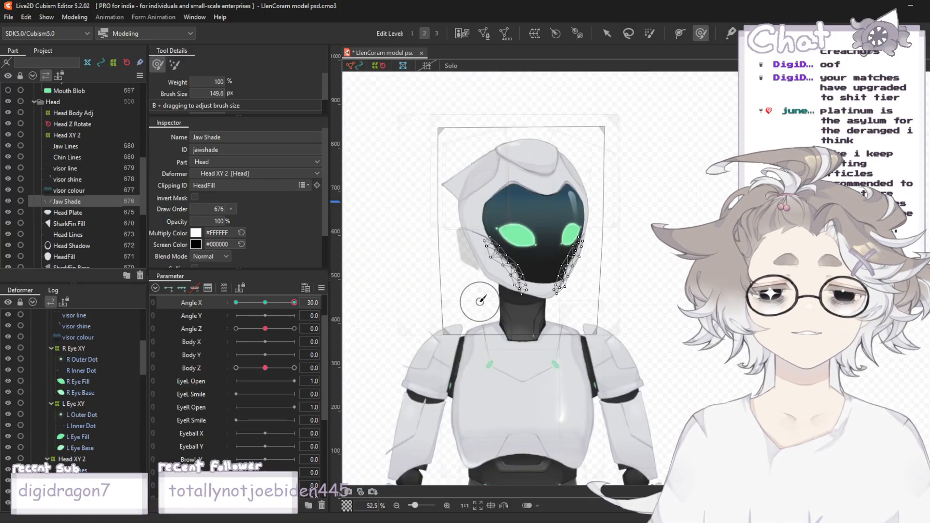
scroll(525, 266, "up", 1)
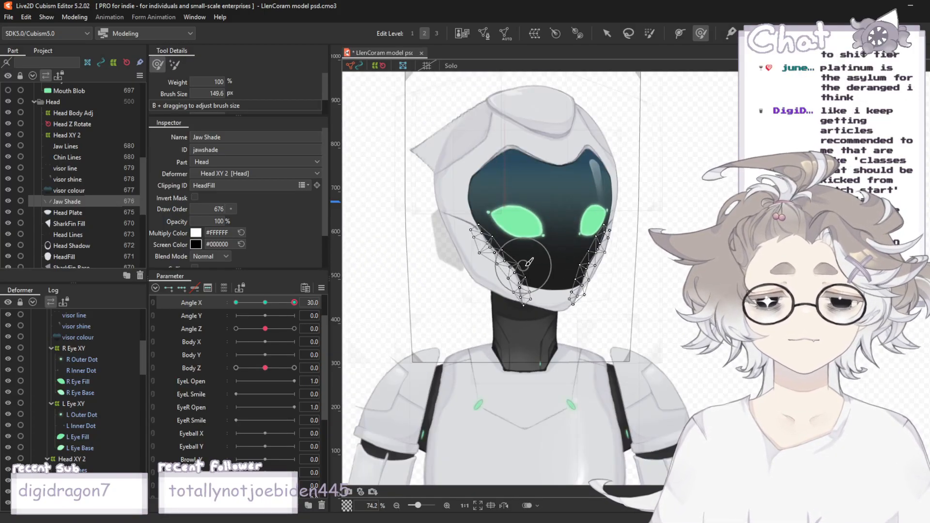
- Deselect the Jaw Shade mesh and examine the jaw shading along the visor edge at Angle X 30.0
scroll(542, 293, "up", 1)
left_click(612, 39)
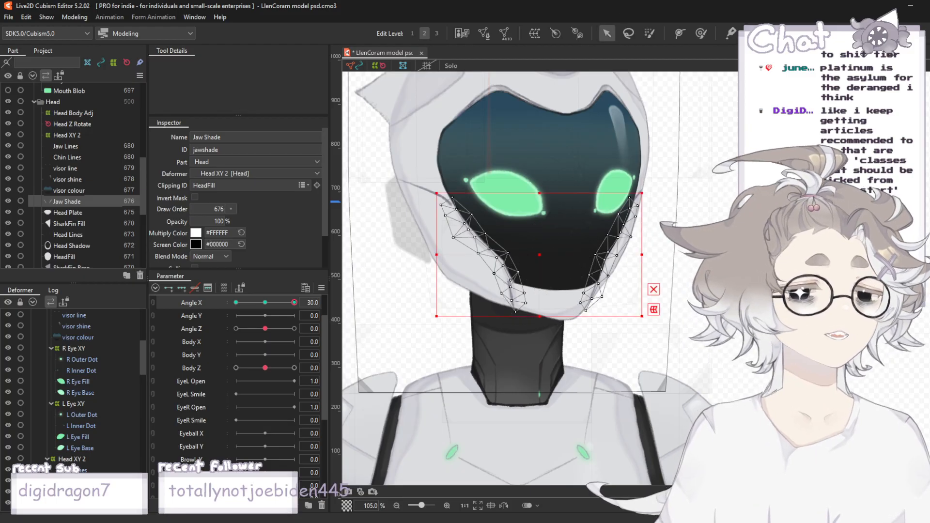
left_click(786, 215)
scroll(786, 215, "down", 1)
scroll(785, 193, "up", 1)
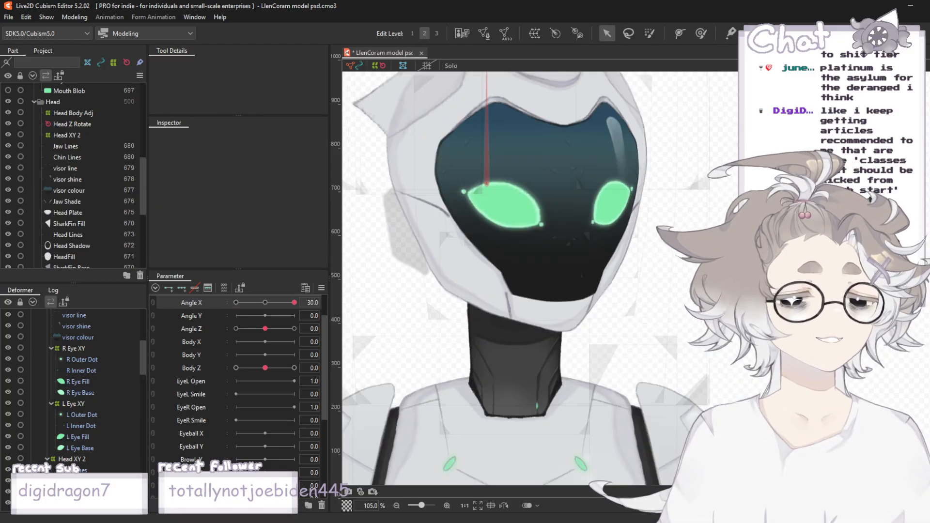
scroll(785, 194, "down", 1)
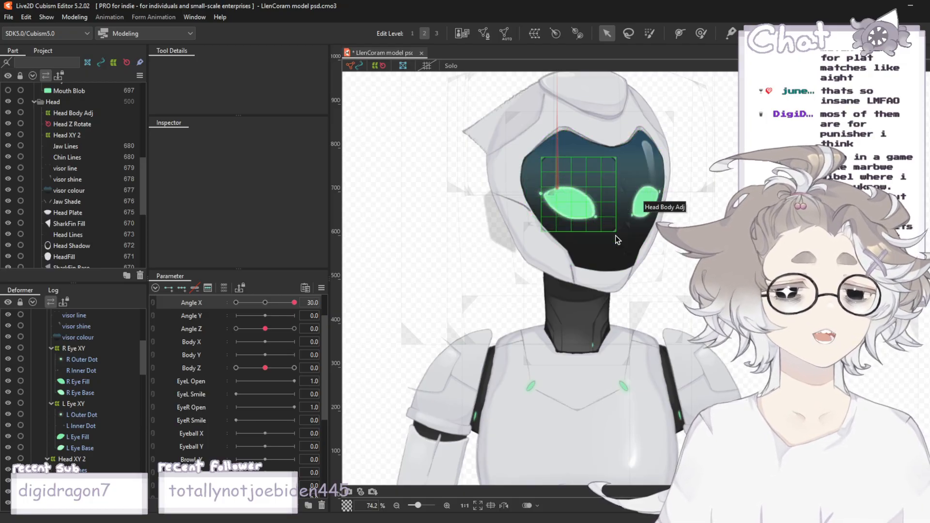
scroll(615, 236, "up", 2)
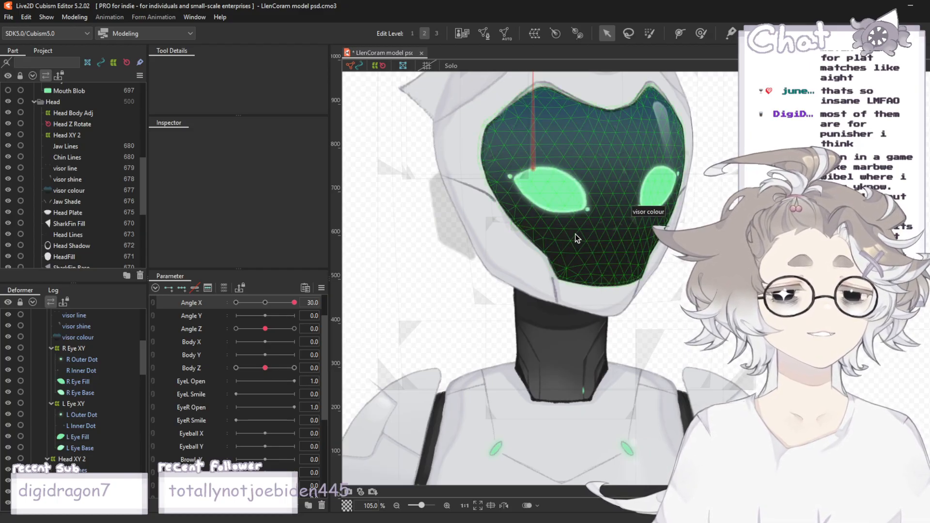
- Select the Chin Lines mesh and nudge its near-side vertices slightly right with the deform brush at Angle X 30.0
left_click(77, 200)
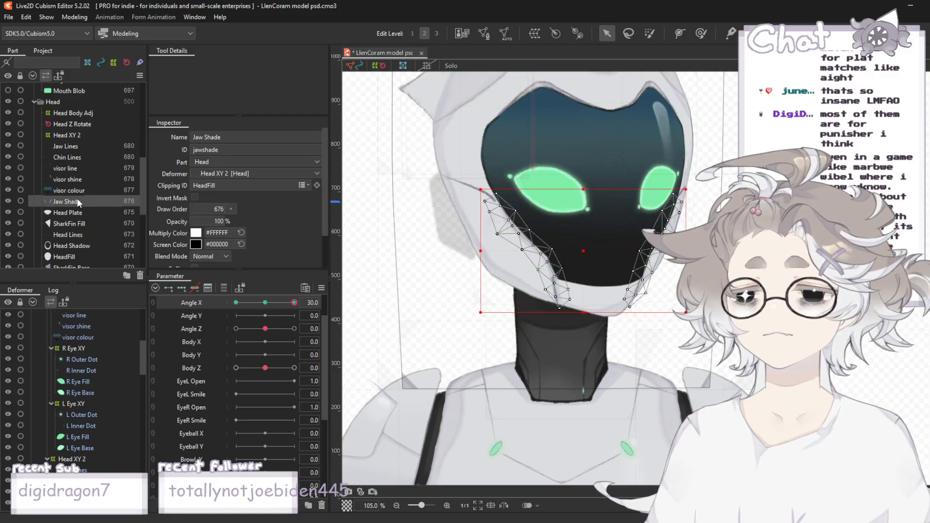
left_click(69, 156)
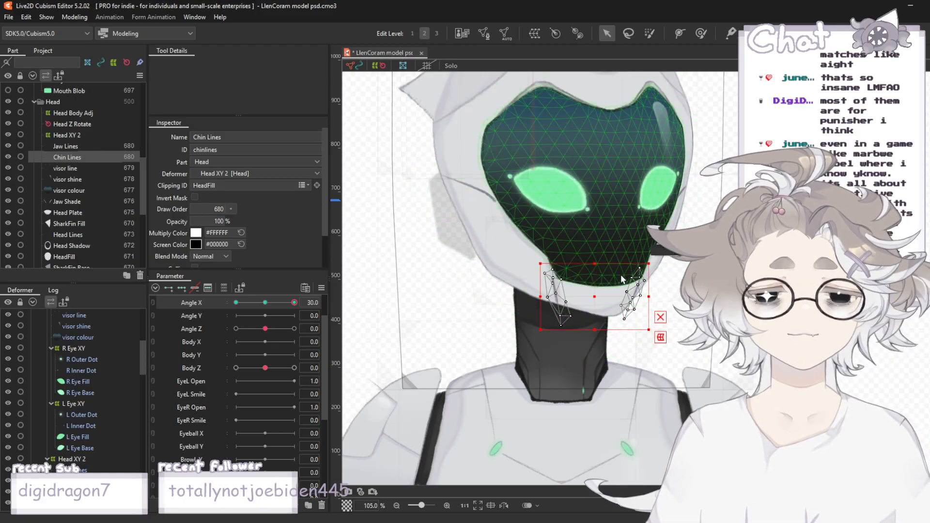
scroll(621, 276, "up", 3)
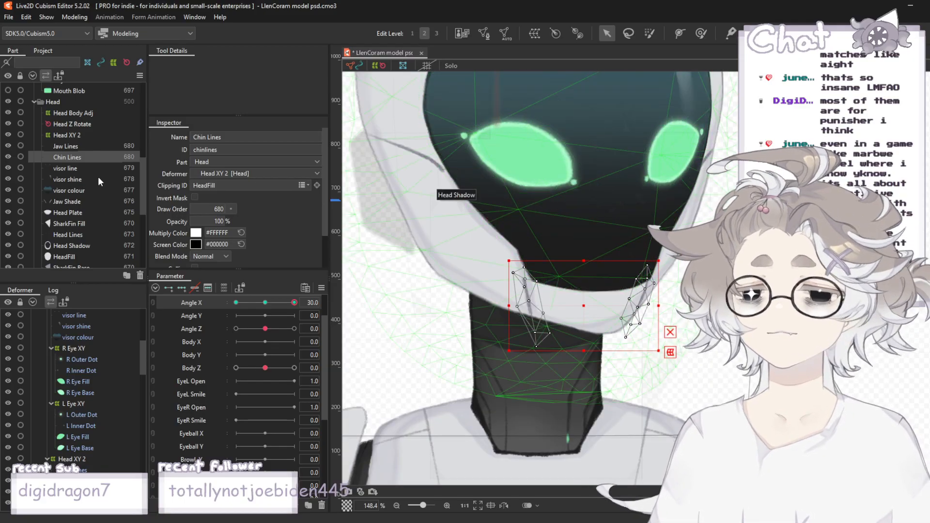
left_click(701, 33)
scroll(678, 274, "up", 3)
left_click_drag(466, 325, 473, 325)
left_click_drag(485, 379, 493, 379)
left_click_drag(475, 250, 477, 261)
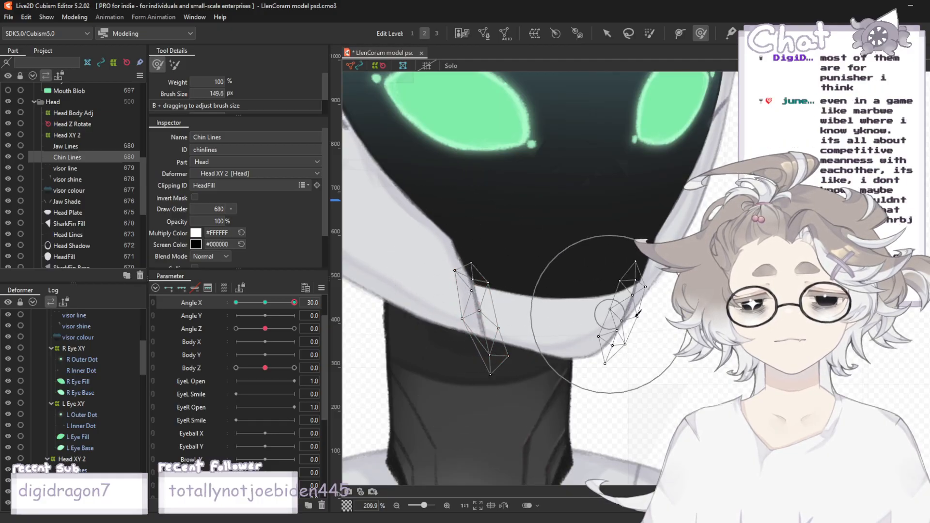
scroll(491, 309, "down", 2)
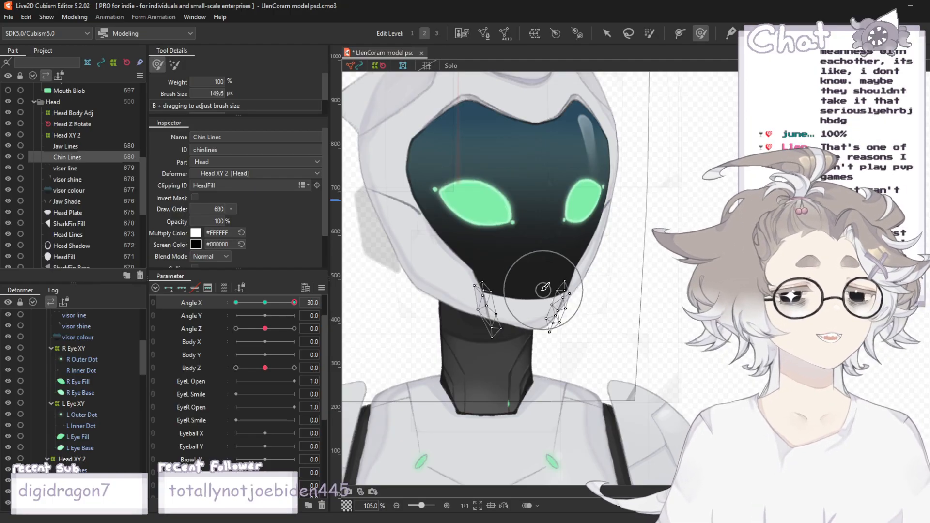
scroll(494, 291, "up", 3)
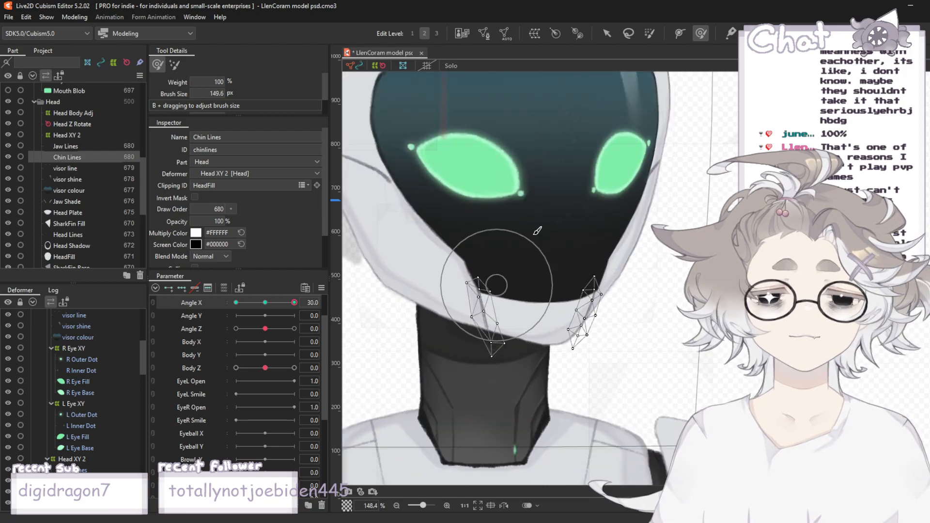
- Deselect the Chin Lines mesh, then inspect the visor line, Head Lines and Chin Lines meshes at Angle X 30.0
left_click(605, 32)
left_click(628, 396)
scroll(628, 396, "down", 3)
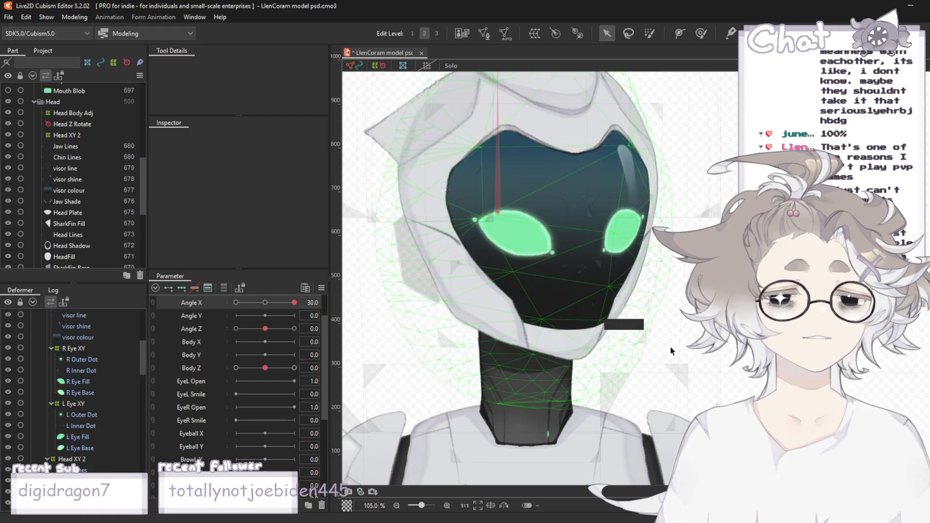
left_click(80, 179)
left_click(61, 168)
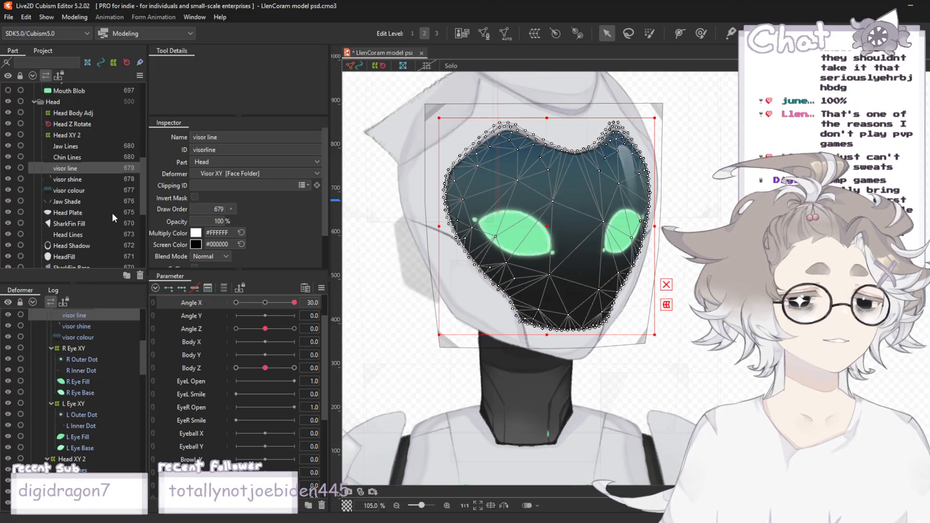
left_click(64, 235)
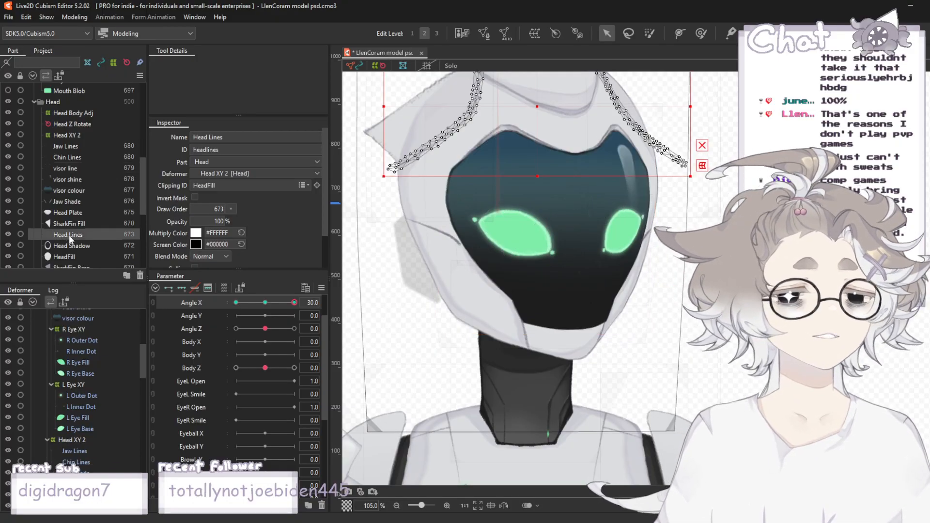
left_click(60, 167)
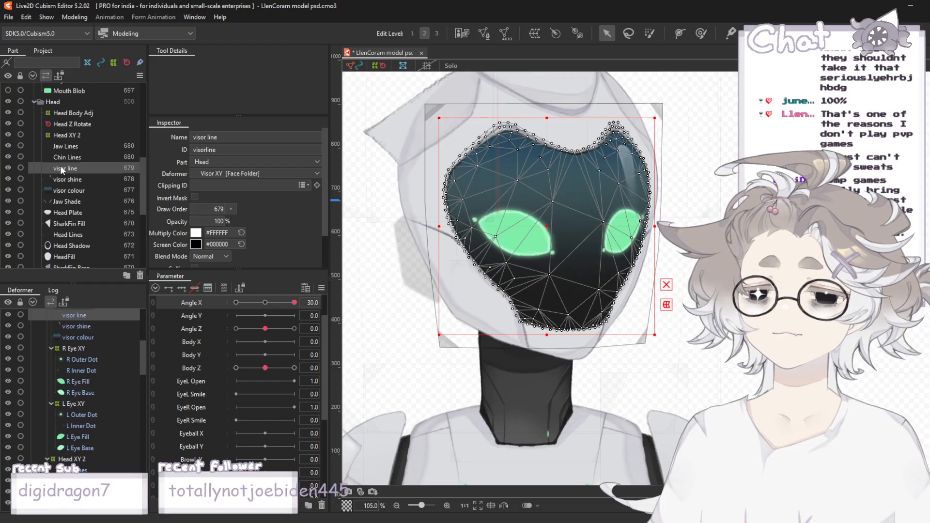
left_click(79, 158)
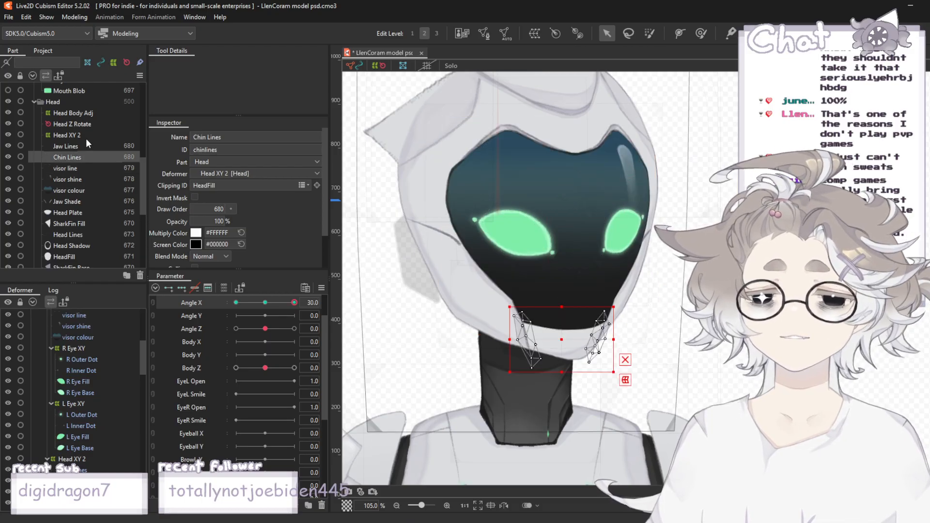
scroll(96, 201, "down", 2)
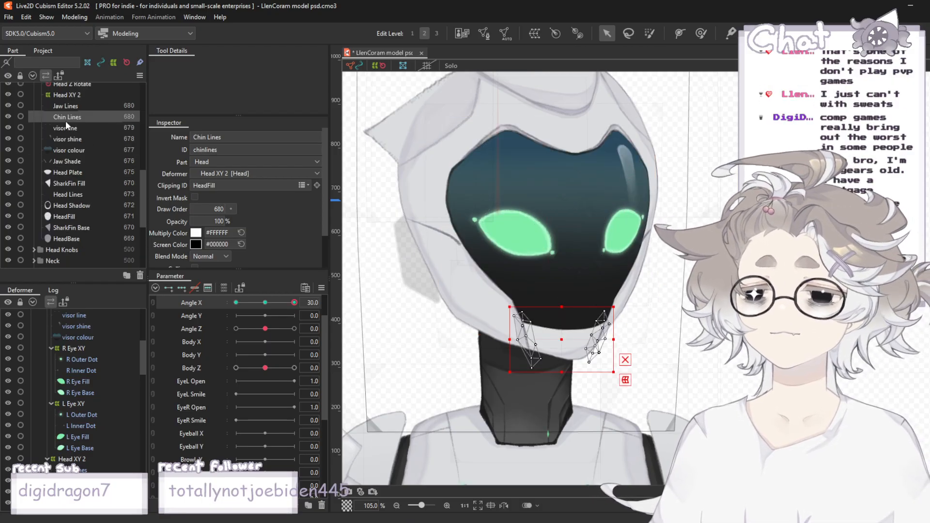
- Nudge the near-side tip of the Jaw Lines mesh slightly toward the visor edge with the deform brush and deselect it
left_click(69, 106)
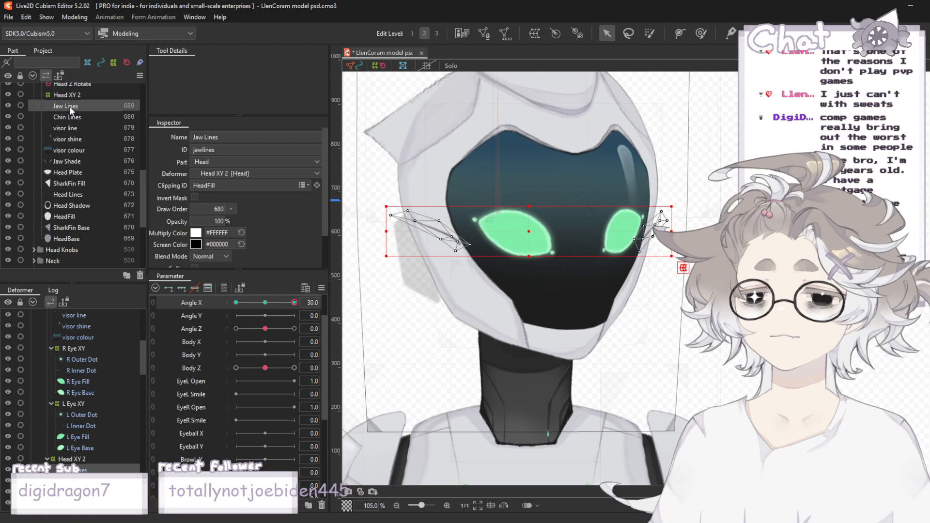
left_click(701, 33)
scroll(465, 271, "up", 5)
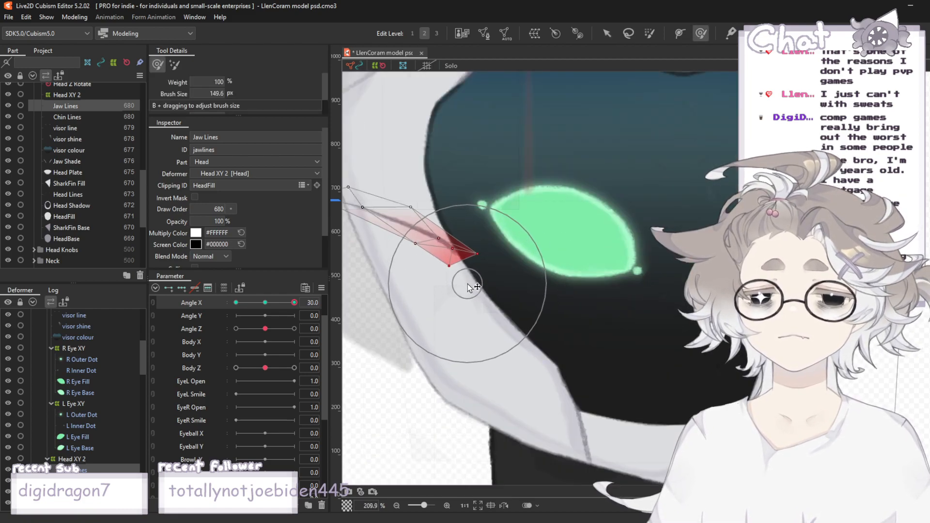
scroll(562, 233, "down", 2)
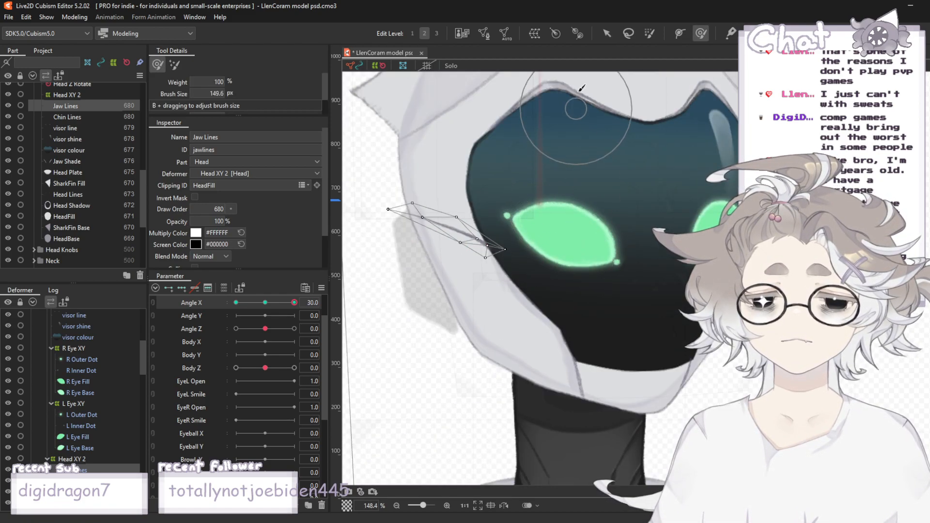
left_click(607, 34)
left_click(736, 417)
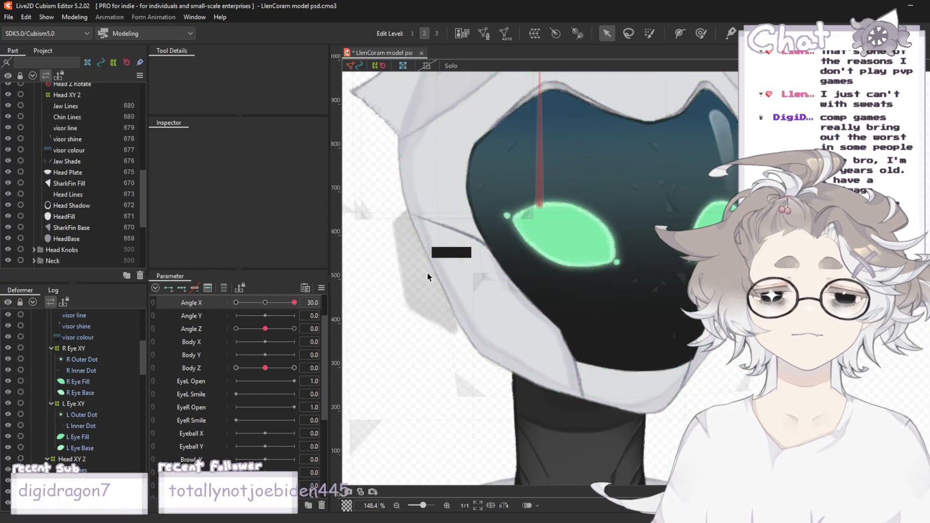
- Examine the turned head from close up and together with the body at Angle X 30.0
scroll(515, 259, "down", 3)
scroll(510, 272, "up", 2)
mouse_move(294, 303)
left_mouse_down()
mouse_move(266, 308)
mouse_move(303, 306)
left_mouse_up()
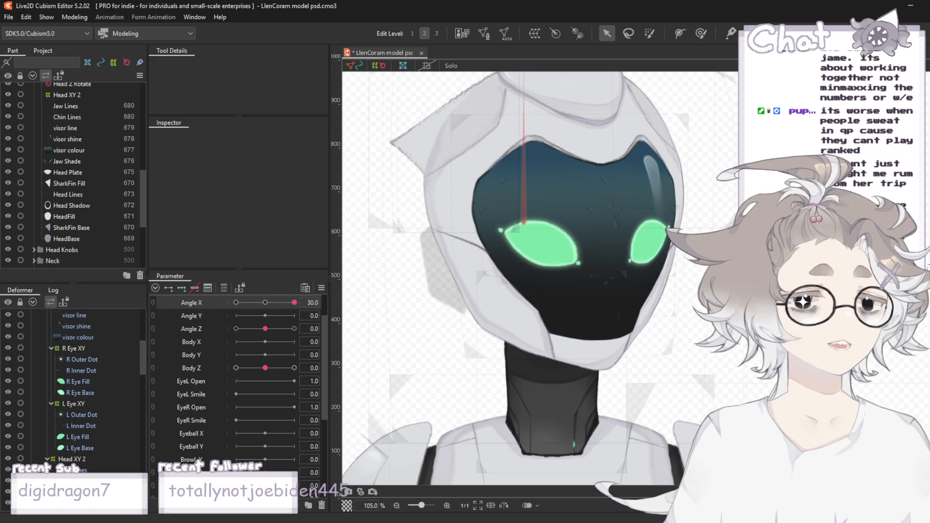
scroll(663, 264, "down", 5)
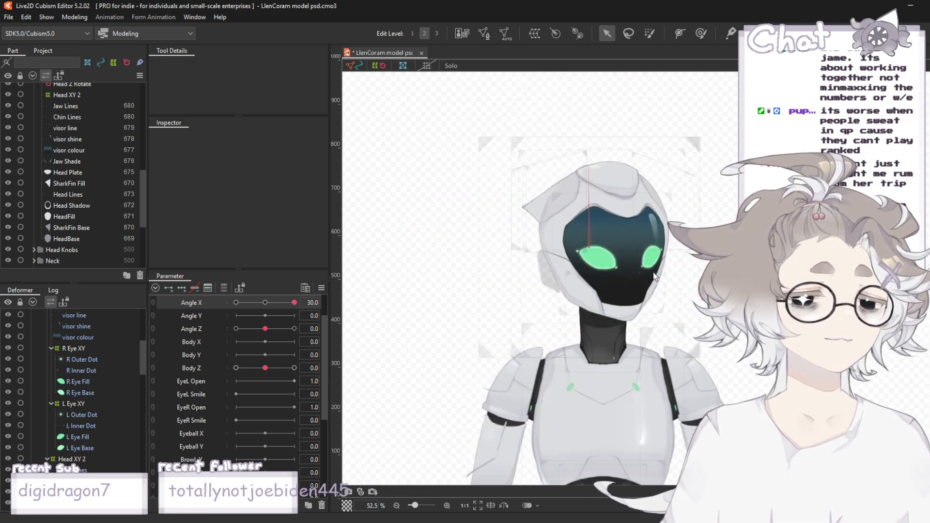
scroll(699, 290, "up", 3)
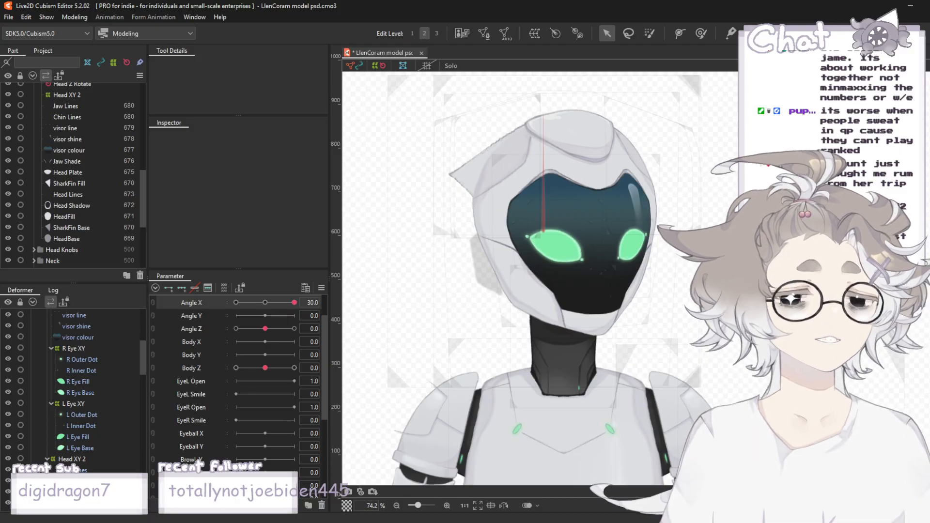
scroll(598, 309, "up", 3)
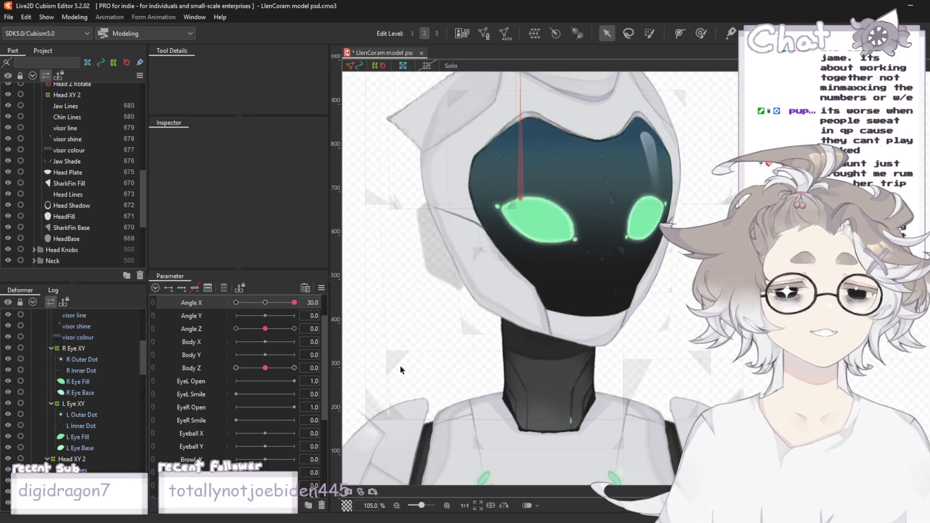
scroll(398, 370, "down", 2)
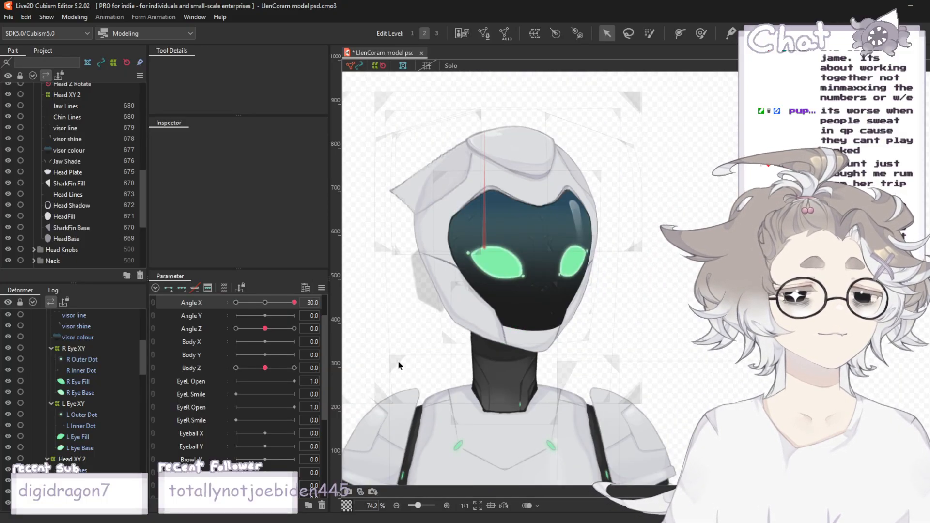
scroll(398, 365, "down", 2)
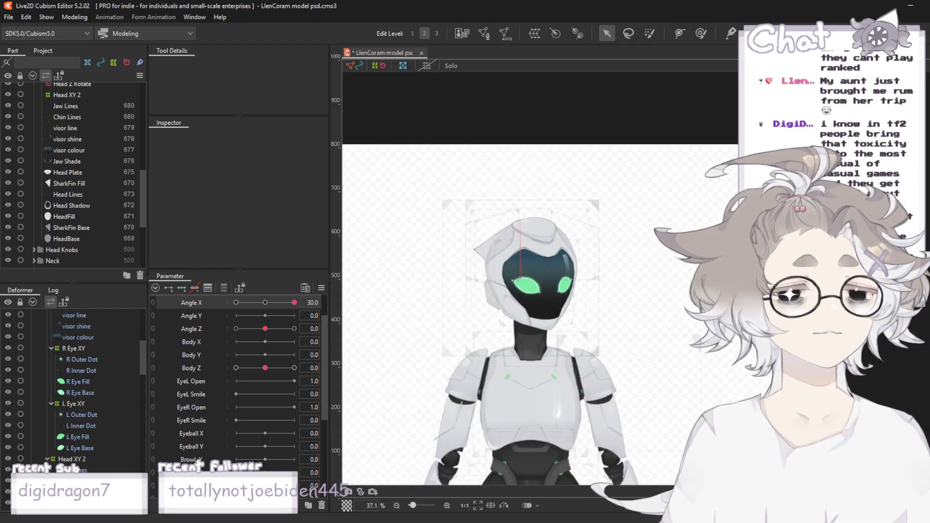
scroll(671, 273, "down", 1)
scroll(562, 316, "up", 1)
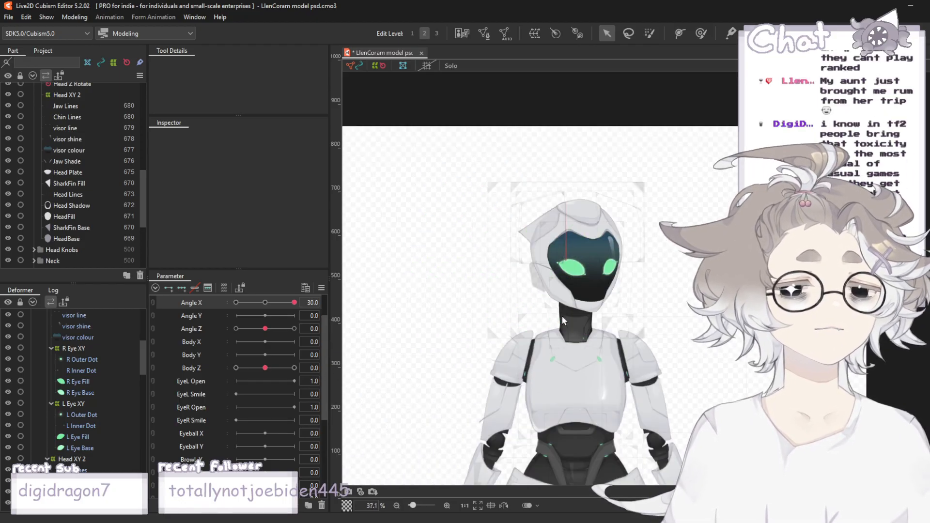
scroll(562, 316, "up", 2)
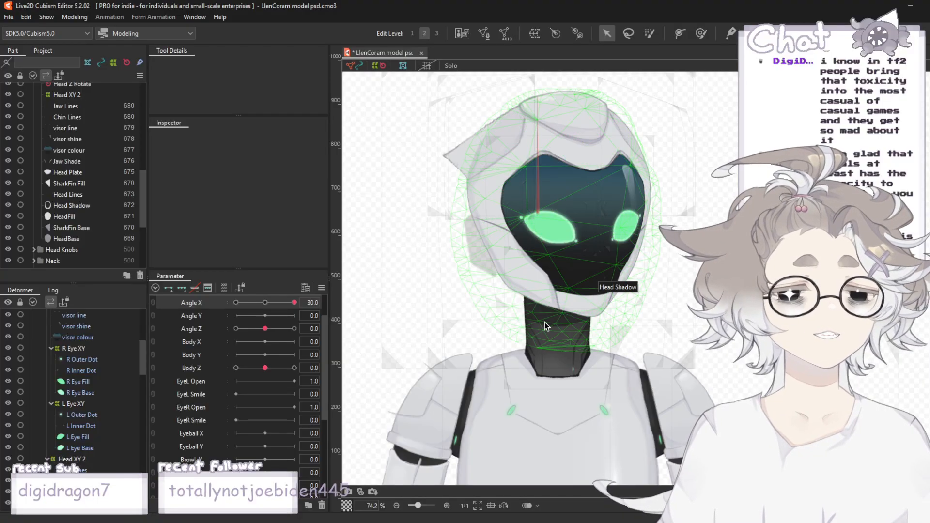
scroll(544, 321, "up", 2)
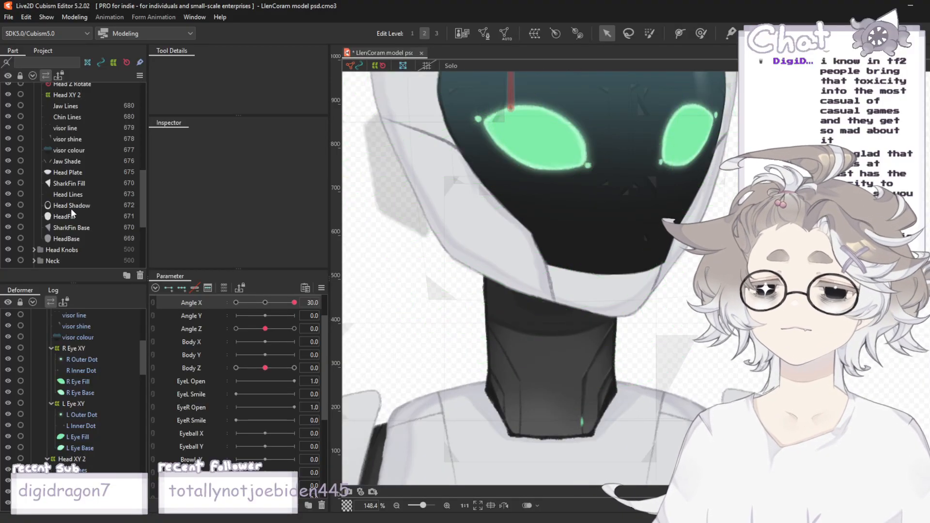
- Find the Chin Lines mesh among the head line meshes and nudge its far-side vertices slightly outward with the deform brush
left_click(54, 193)
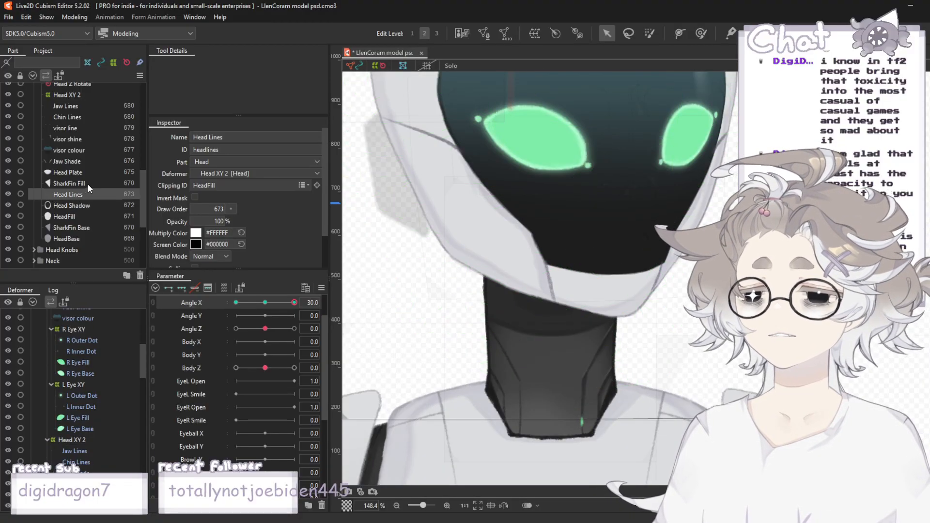
left_click(80, 126)
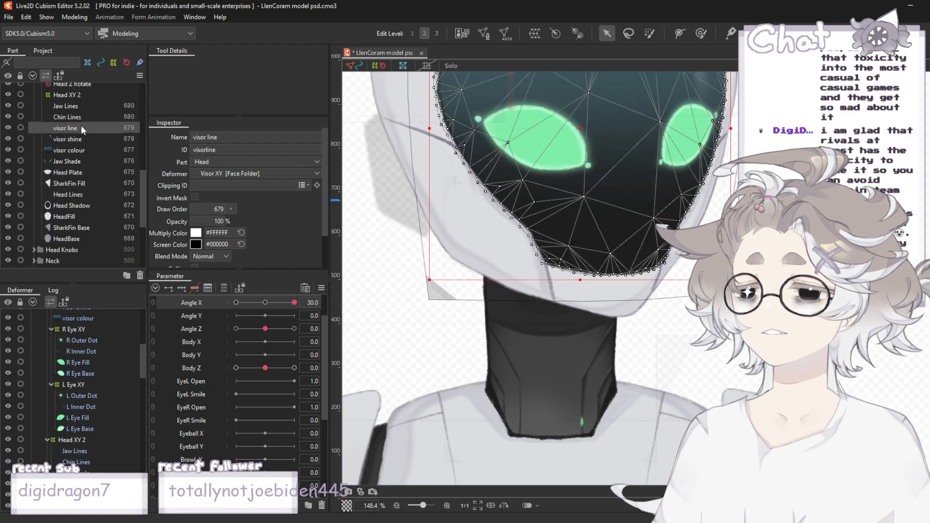
left_click(74, 103)
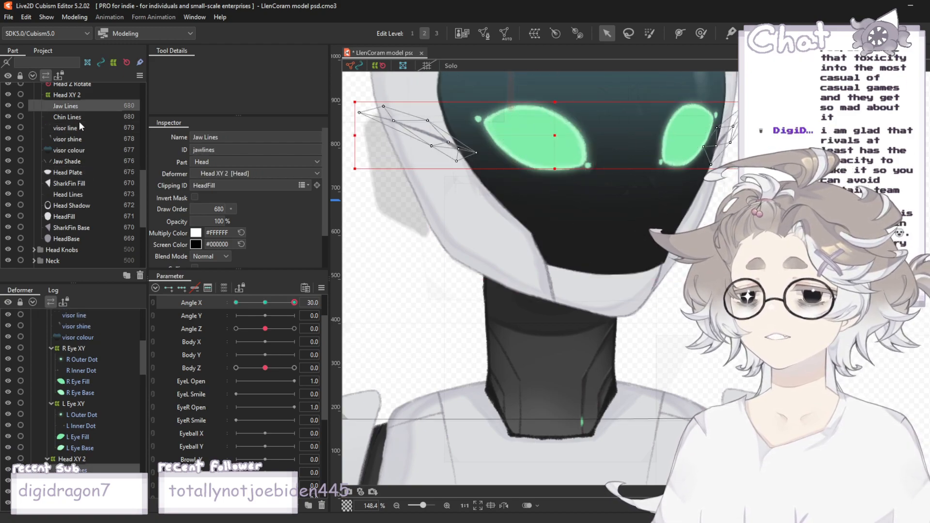
left_click(78, 118)
left_click(700, 33)
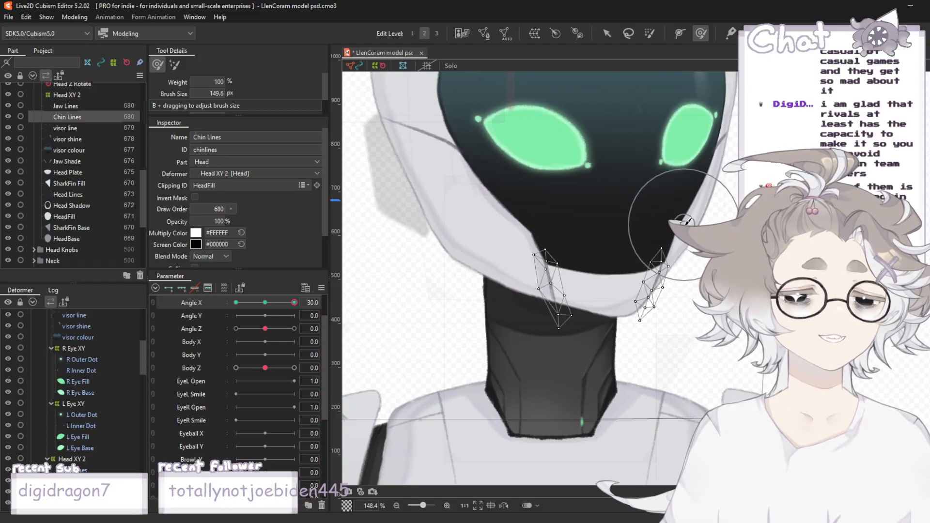
scroll(680, 224, "up", 2)
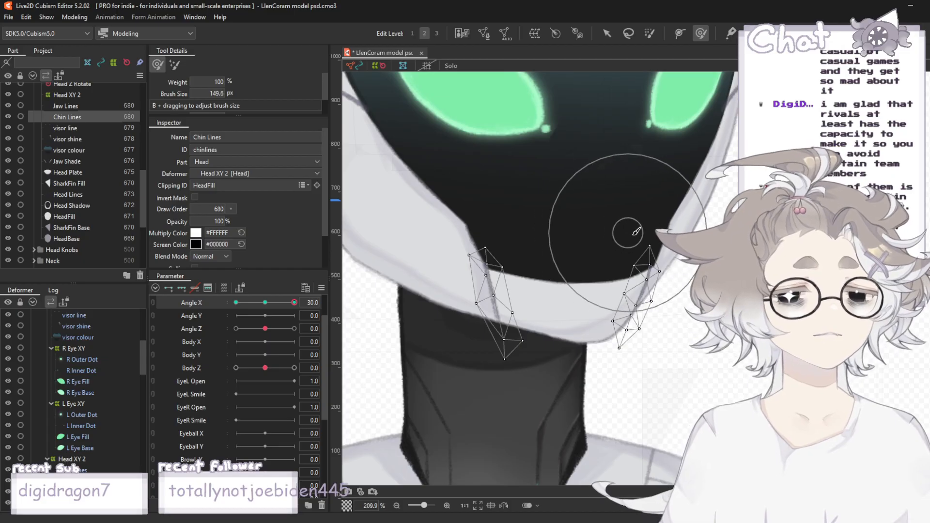
left_click_drag(626, 236, 631, 239)
scroll(610, 287, "down", 2)
scroll(688, 287, "up", 1)
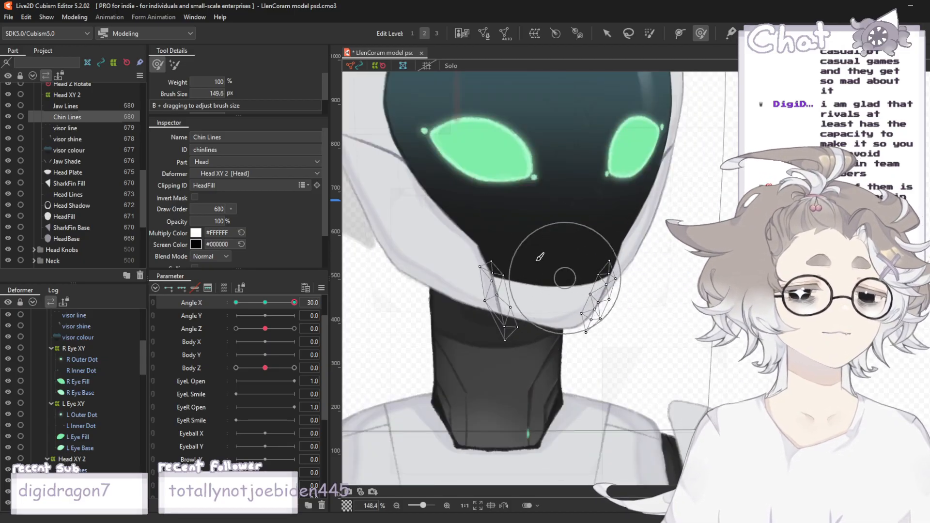
- Deselect the Chin Lines mesh and examine the turned head at Angle X 30.0, both up close and together with the body
mouse_move(294, 302)
left_mouse_down()
mouse_move(263, 312)
mouse_move(296, 312)
left_mouse_up()
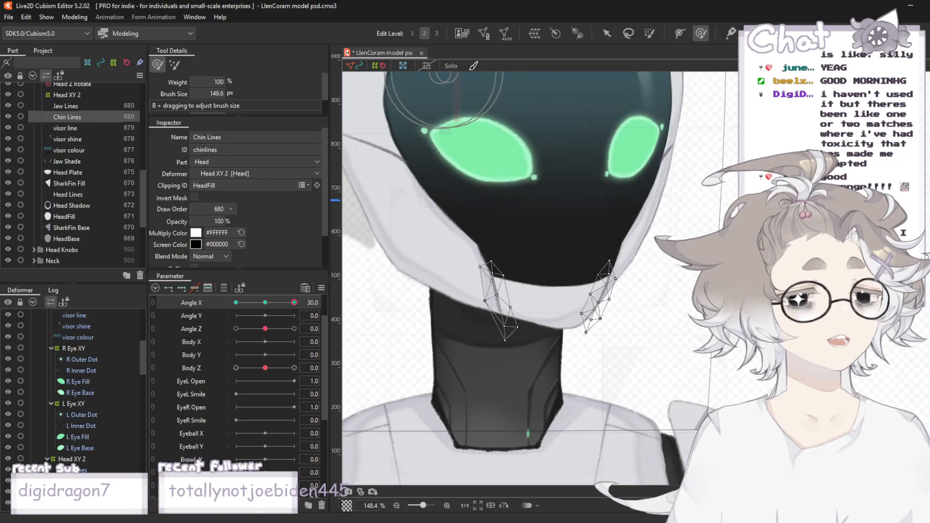
scroll(622, 156, "down", 8)
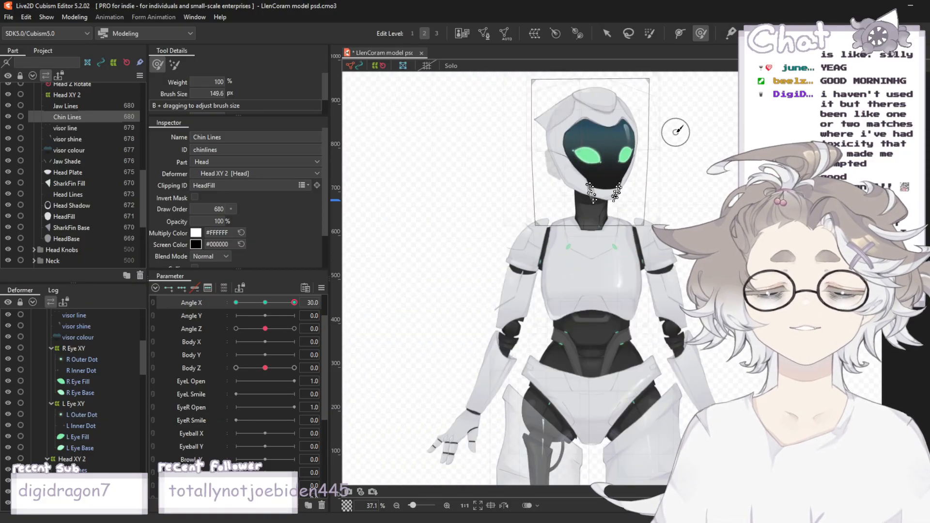
scroll(650, 67, "up", 2)
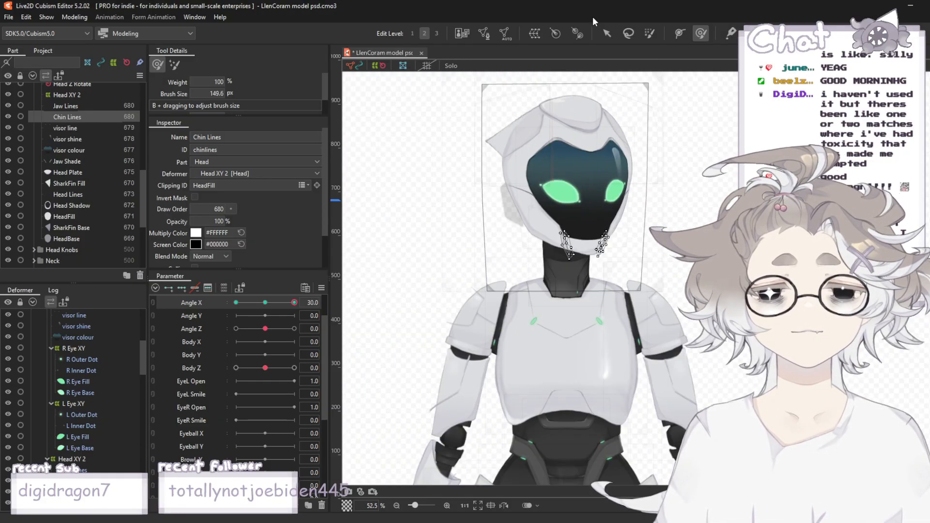
left_click(606, 33)
scroll(557, 180, "up", 2)
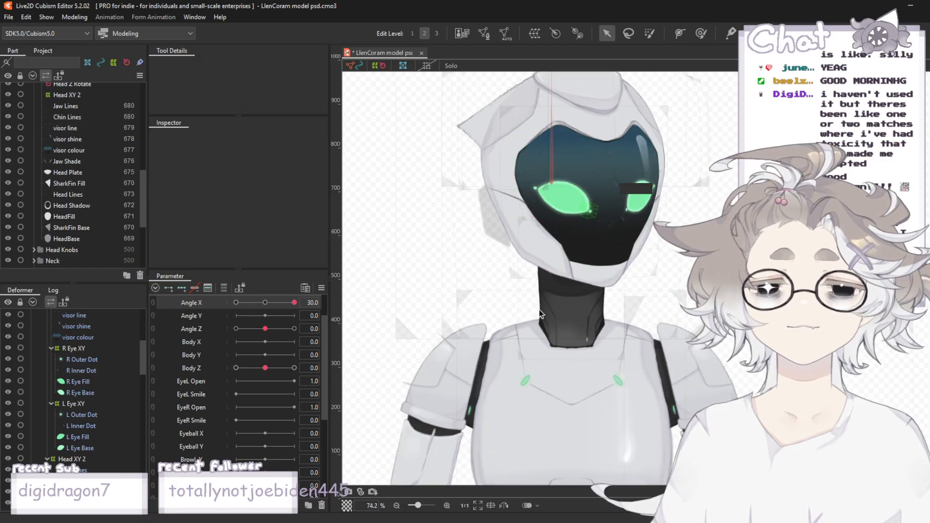
mouse_move(298, 303)
left_mouse_down()
mouse_move(265, 313)
mouse_move(310, 306)
left_mouse_up()
scroll(569, 304, "down", 2)
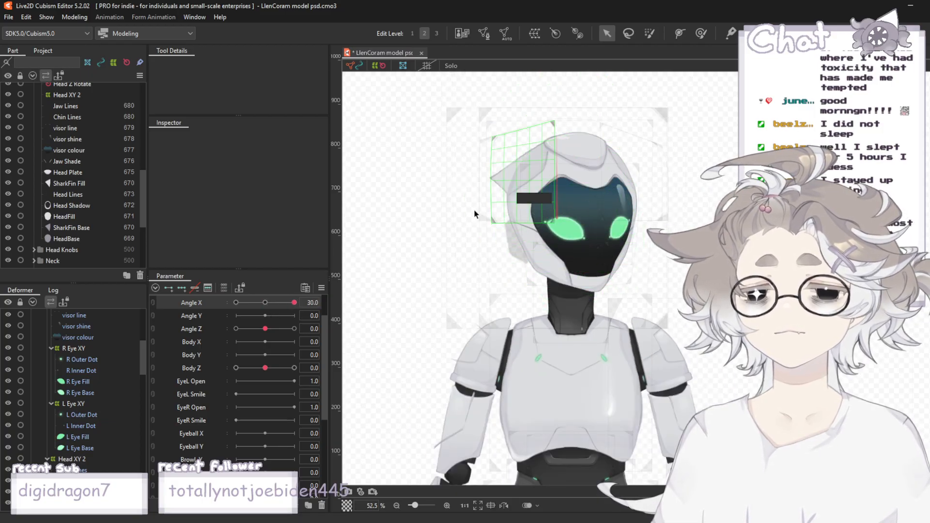
scroll(533, 200, "up", 2)
scroll(526, 233, "down", 2)
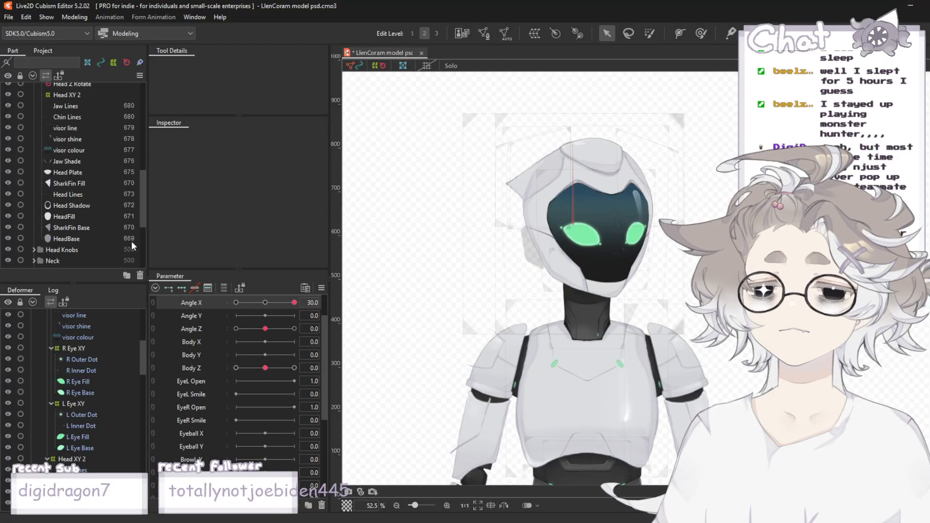
scroll(518, 172, "down", 2)
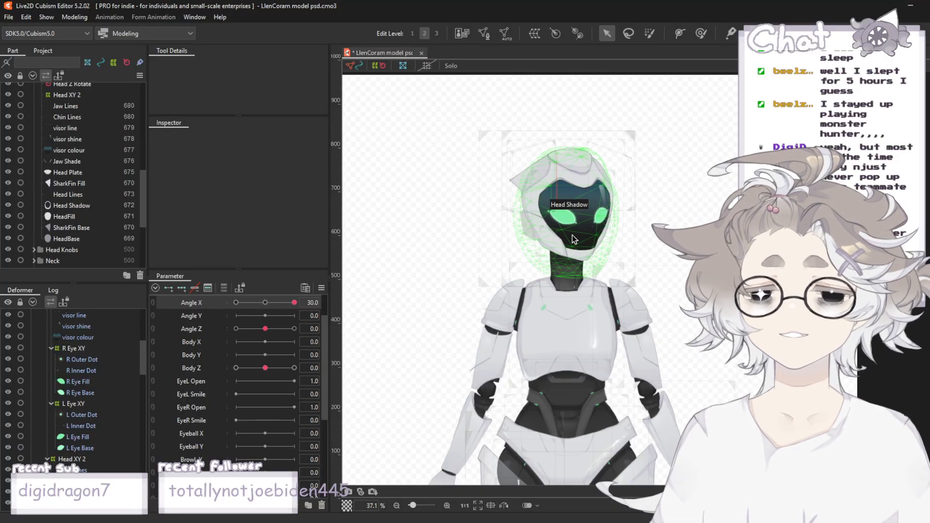
scroll(568, 198, "up", 2)
left_click(294, 304)
left_click_drag(294, 305, 299, 323)
- Select the Head Shadow mesh and nudge its vertices beside the far side of the chin slightly outward with the deform brush
scroll(583, 288, "up", 6)
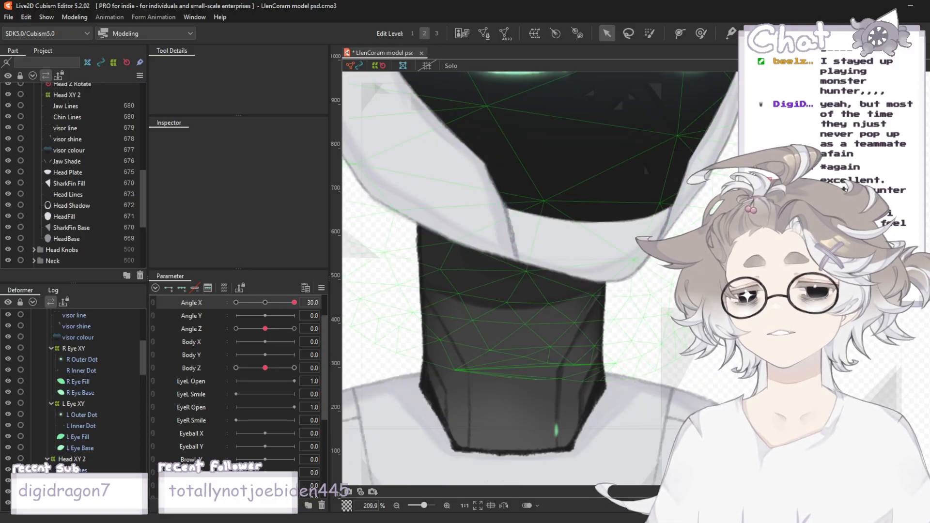
left_click(68, 205)
left_click(701, 33)
left_click_drag(605, 269, 624, 280)
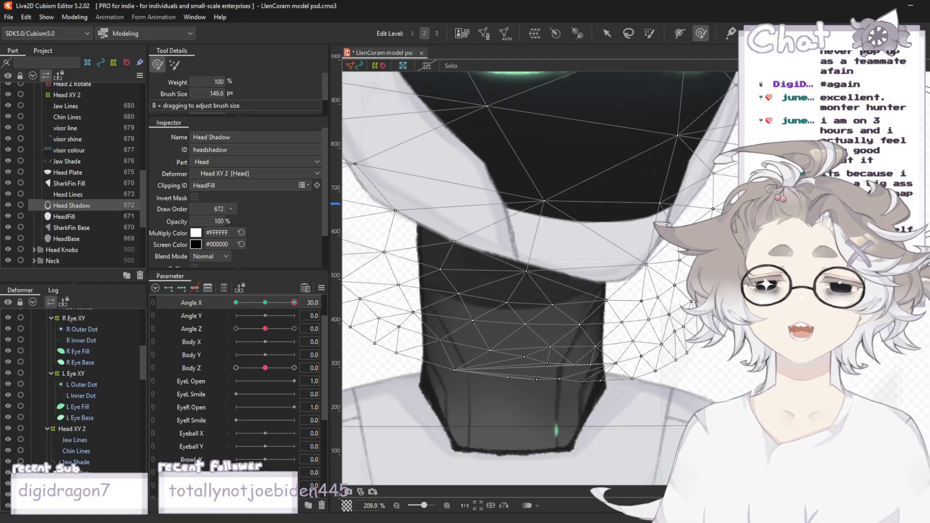
scroll(357, 179, "down", 6)
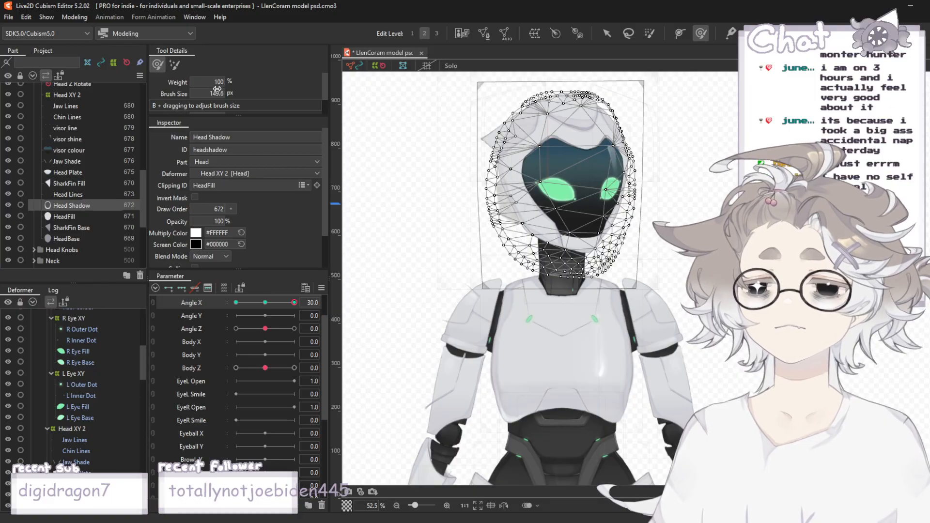
- Set the deform brush size to 182.9 px and adjust the far-side edge of the Head Shadow mesh along the visor
left_click_drag(208, 93, 223, 94)
scroll(561, 183, "up", 5)
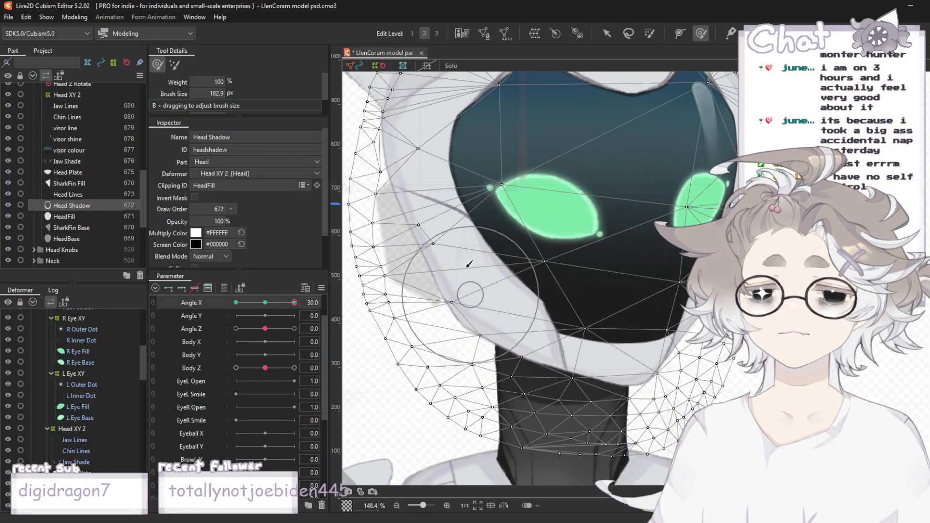
scroll(443, 232, "down", 2)
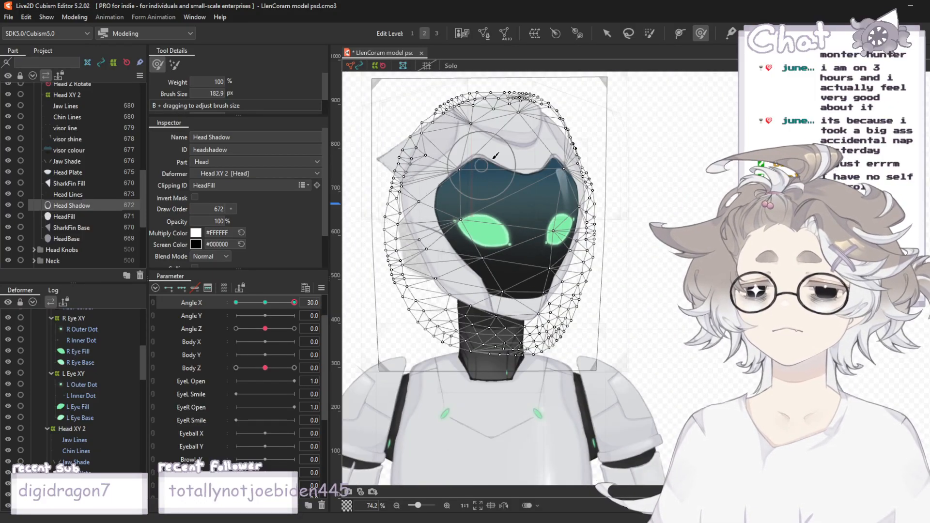
scroll(530, 129, "up", 3)
mouse_move(617, 112)
left_mouse_down()
mouse_move(636, 157)
mouse_move(632, 236)
left_mouse_up()
scroll(749, 187, "down", 6)
scroll(508, 101, "down", 2)
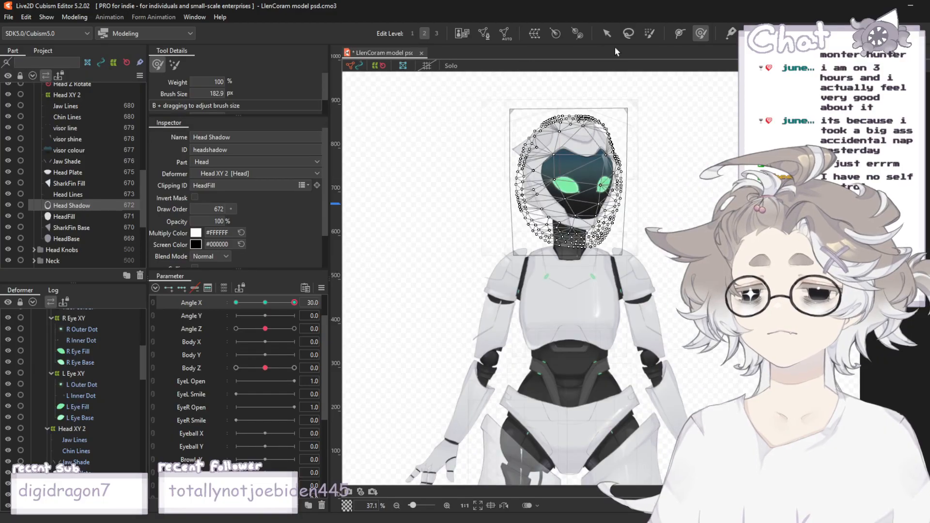
- Deselect the Head Shadow mesh, check the head at Angle X 30.0 and save the model
left_click(607, 33)
left_click(668, 99)
scroll(549, 137, "up", 1)
scroll(622, 159, "up", 1)
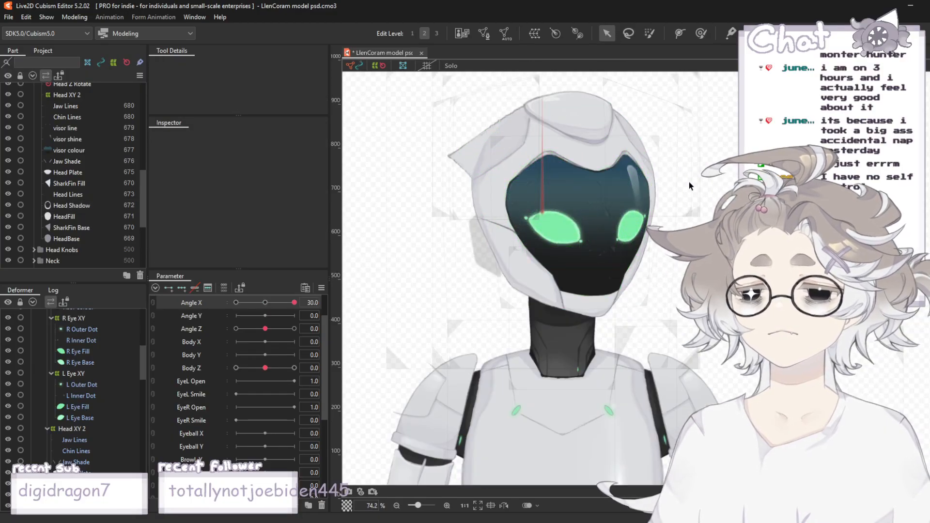
mouse_move(295, 300)
left_mouse_down()
mouse_move(274, 306)
mouse_move(301, 305)
left_mouse_up()
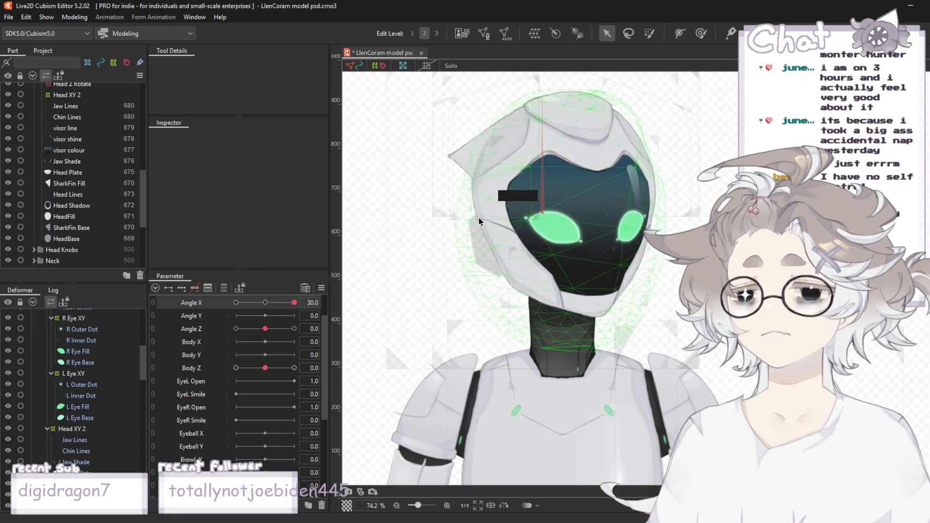
scroll(478, 218, "down", 1)
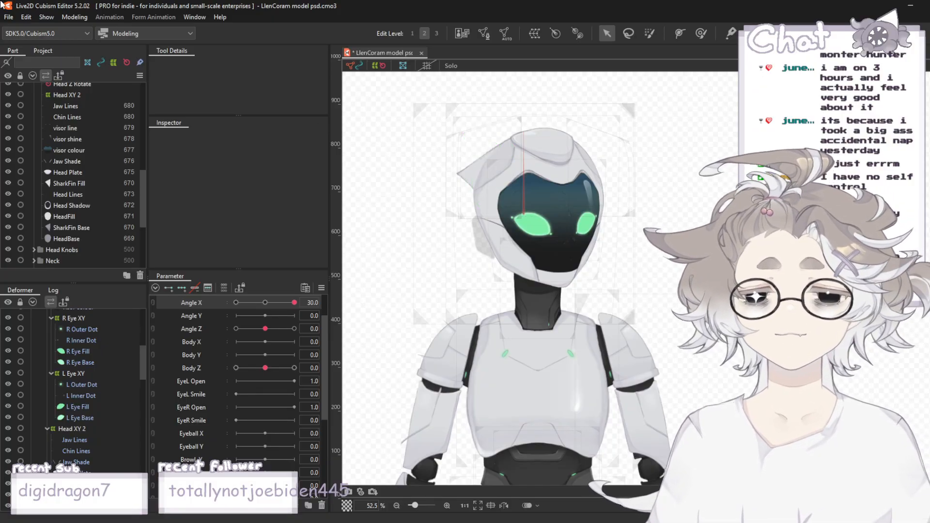
left_click(9, 17)
left_click(14, 107)
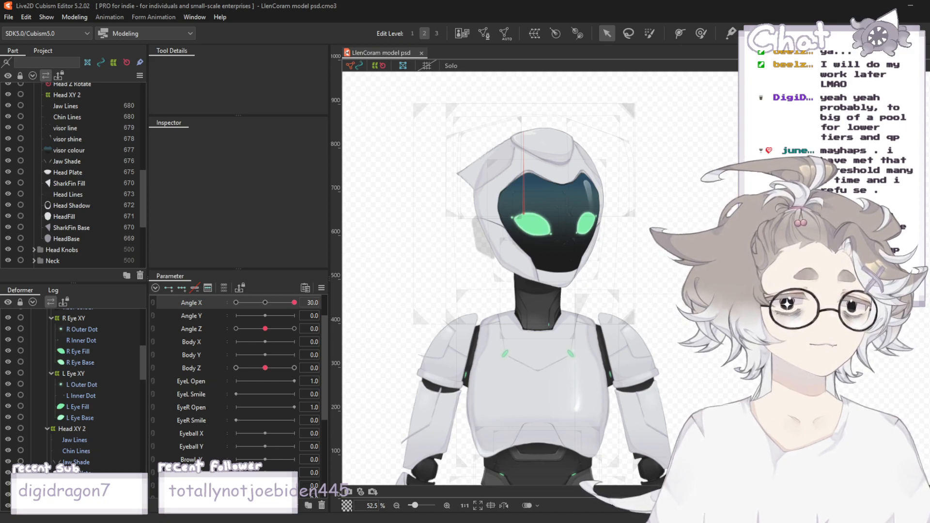
- Switch to the robot's source illustration in the painting program and bring its head into close view
key("alt+Tab")
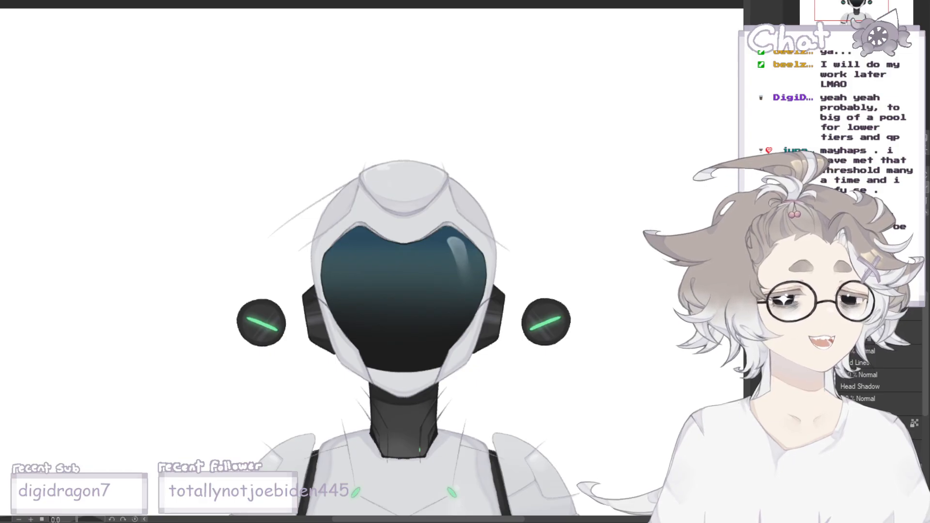
scroll(372, 261, "down", 5)
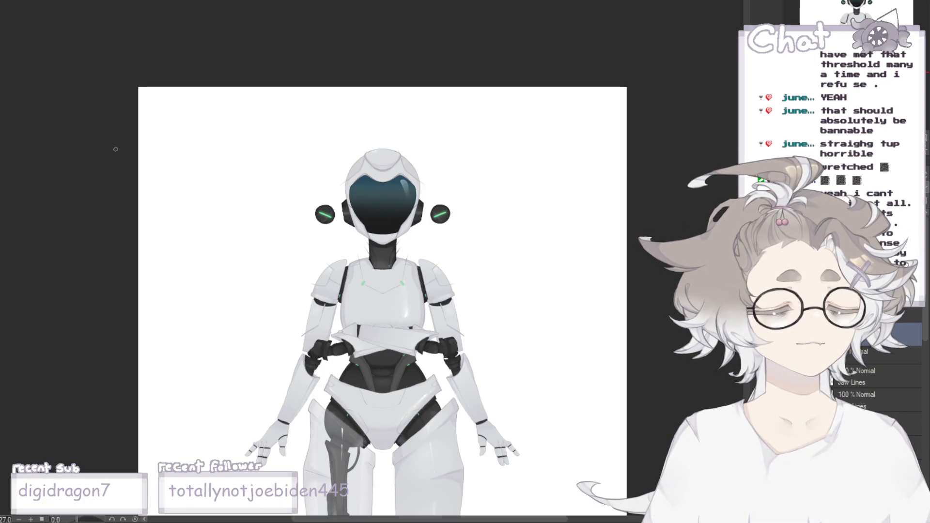
scroll(329, 185, "up", 5)
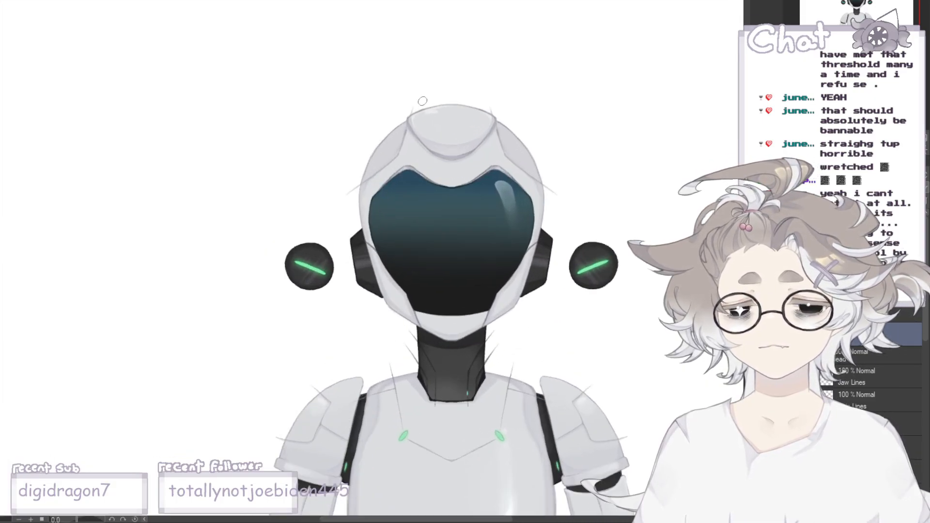
scroll(364, 69, "up", 2)
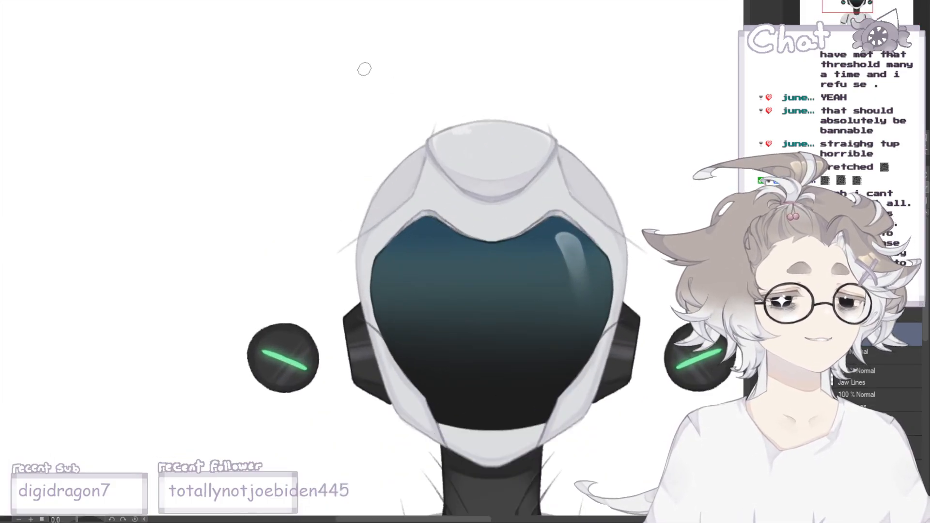
- Sketch a thin line slanting outward and down from the corner of the helmet's top plate as the fin's upper edge
left_click_drag(416, 150, 279, 237)
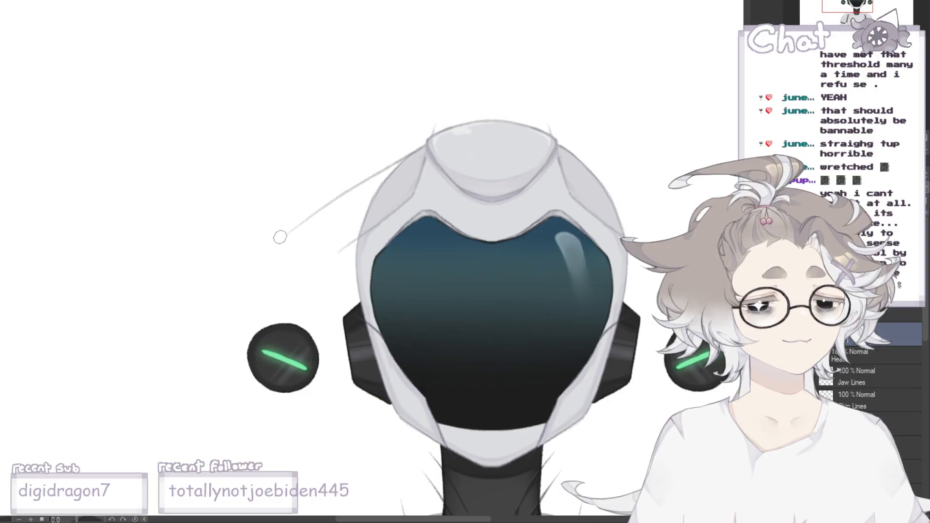
key("ctrl+z")
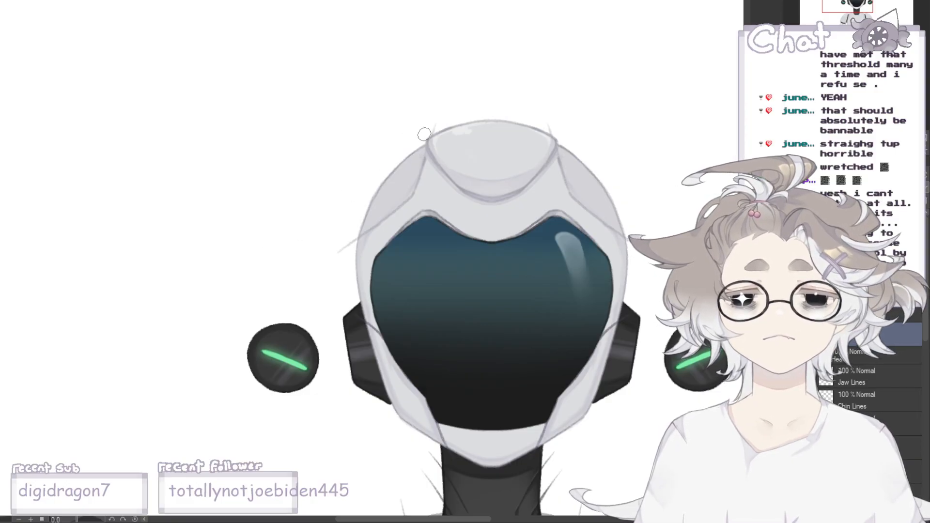
left_click_drag(424, 146, 249, 246)
key("ctrl+z")
mouse_move(425, 144)
left_mouse_down()
mouse_move(231, 253)
mouse_move(297, 222)
mouse_move(288, 223)
mouse_move(297, 235)
mouse_move(366, 255)
left_mouse_up()
key("ctrl+z")
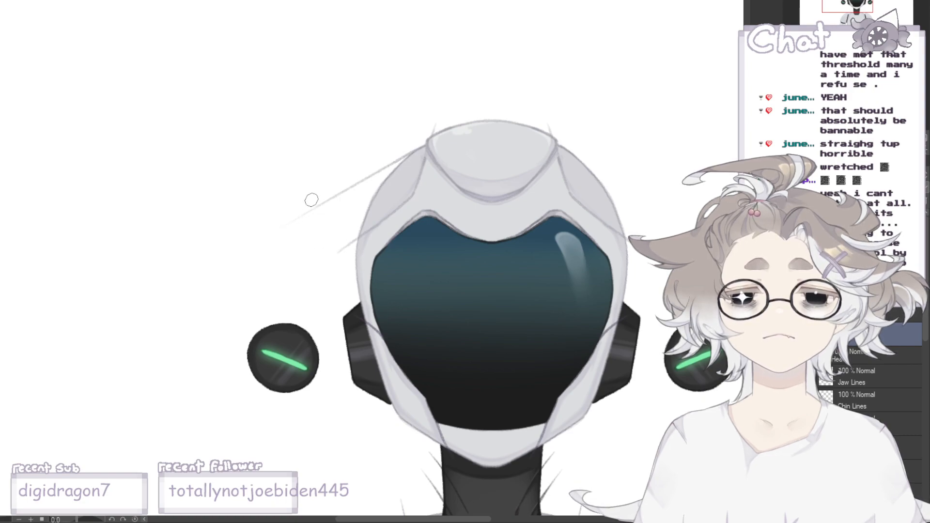
mouse_move(290, 222)
left_mouse_down()
mouse_move(289, 230)
mouse_move(382, 253)
mouse_move(394, 230)
left_mouse_up()
key("ctrl+z")
left_click_drag(286, 222, 365, 251)
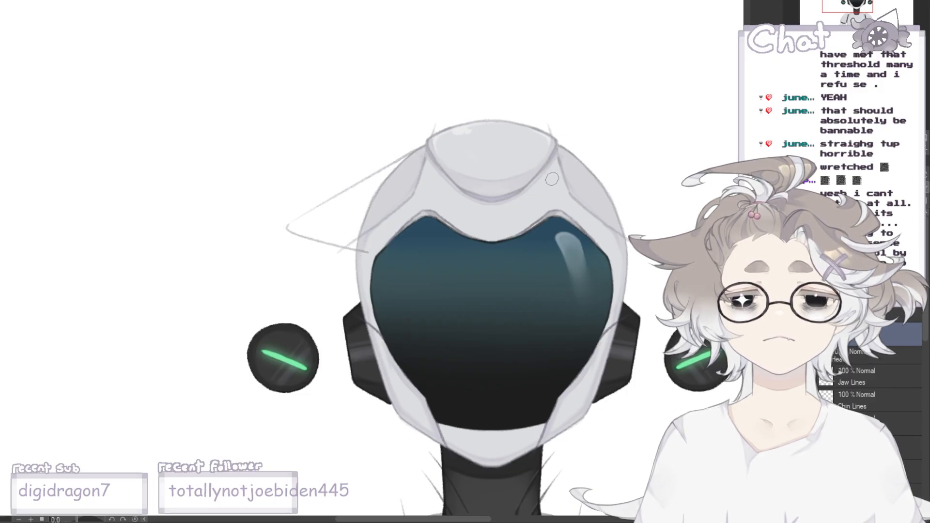
key("ctrl+z")
mouse_move(289, 225)
left_mouse_down()
mouse_move(375, 242)
mouse_move(428, 146)
left_mouse_up()
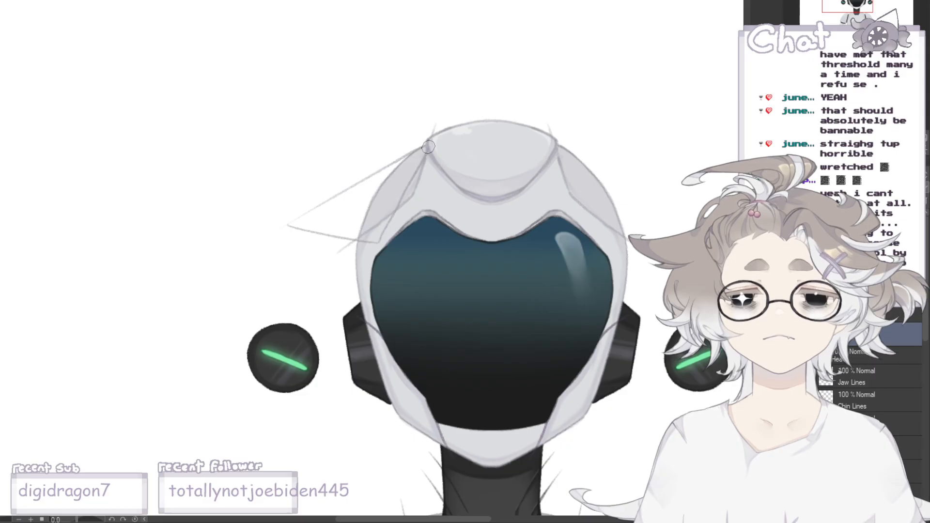
key("ctrl+z")
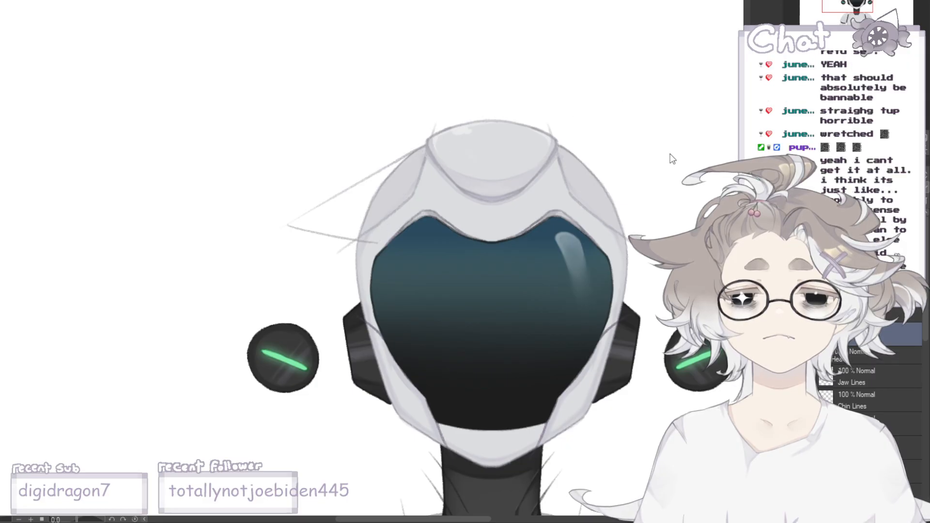
key("ctrl+z")
- Sketch the fin's lower edge from its outer tip to the visor rim and close the triangle up to the top plate's corner
left_click_drag(281, 231, 356, 256)
key("ctrl+z")
mouse_move(280, 230)
left_mouse_down()
mouse_move(364, 260)
mouse_move(425, 152)
left_mouse_up()
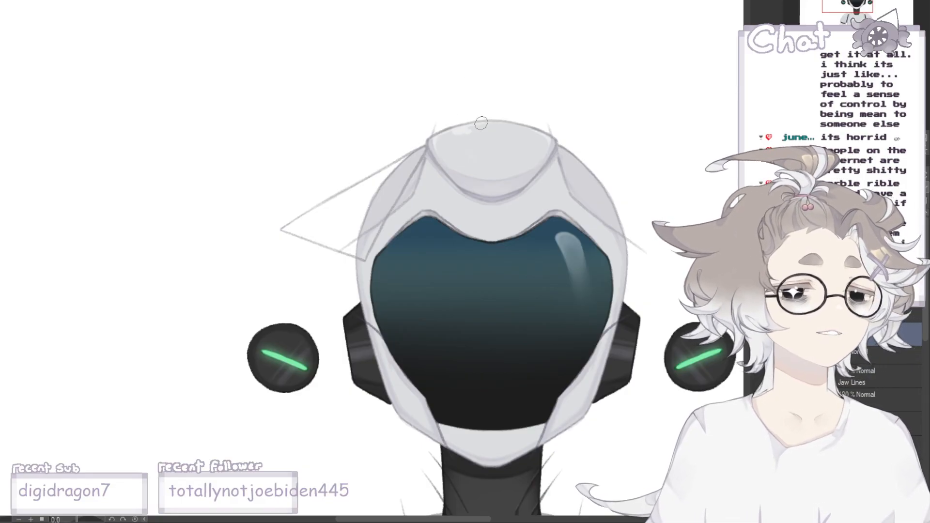
- Examine the triangular fin outline against the whole head and body, comparing the drawing with and without the last stroke
scroll(450, 124, "down", 3)
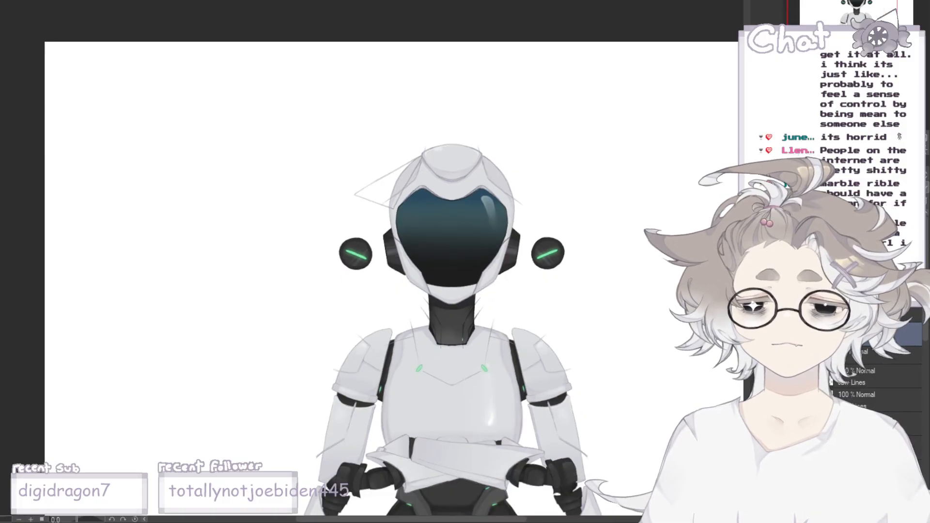
scroll(182, 125, "up", 1)
scroll(436, 133, "up", 1)
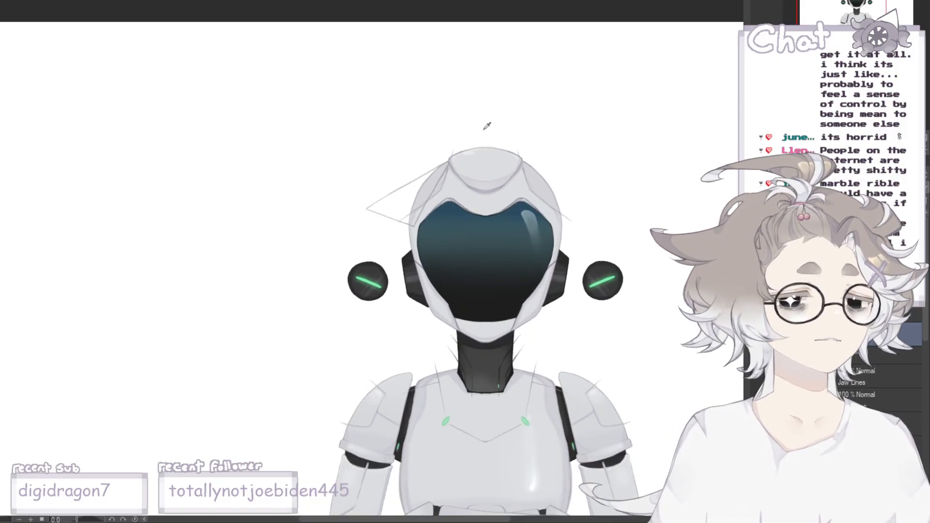
scroll(487, 194, "up", 3)
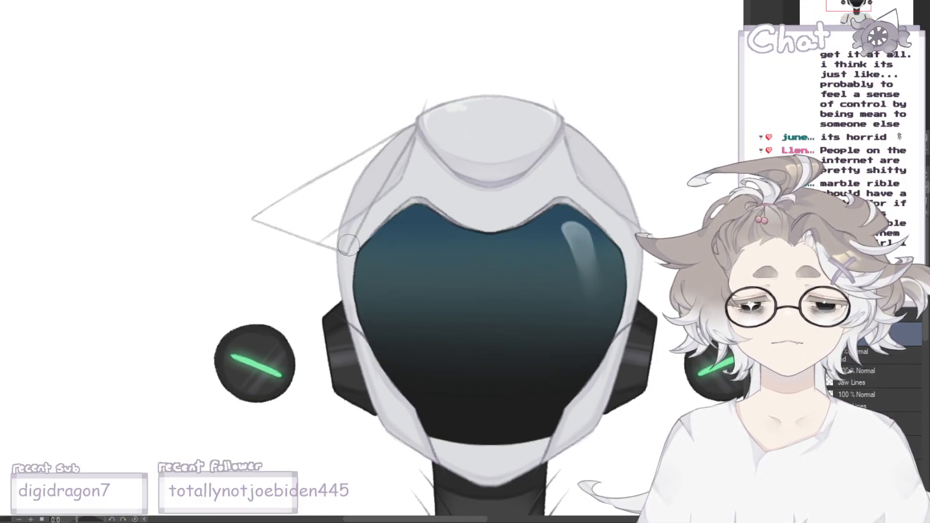
scroll(547, 121, "down", 3)
scroll(582, 79, "up", 2)
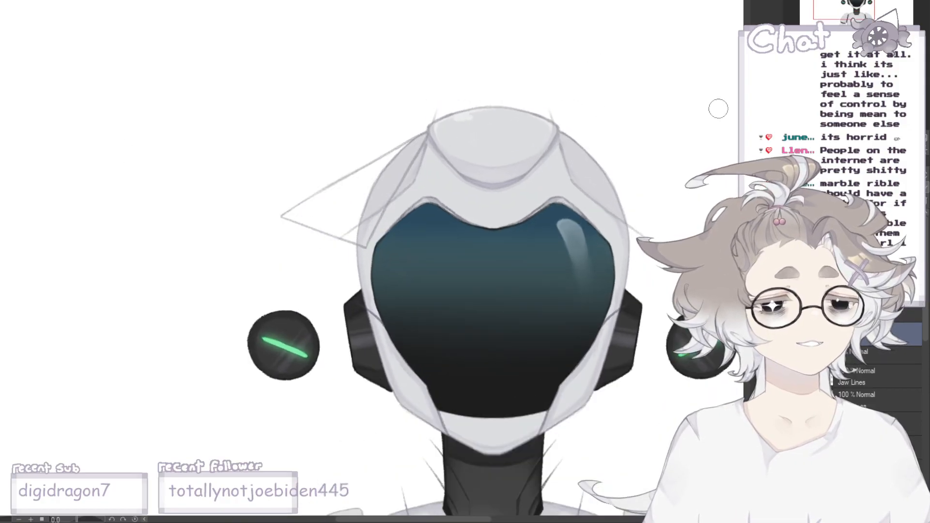
key("ctrl+z")
key("ctrl+y")
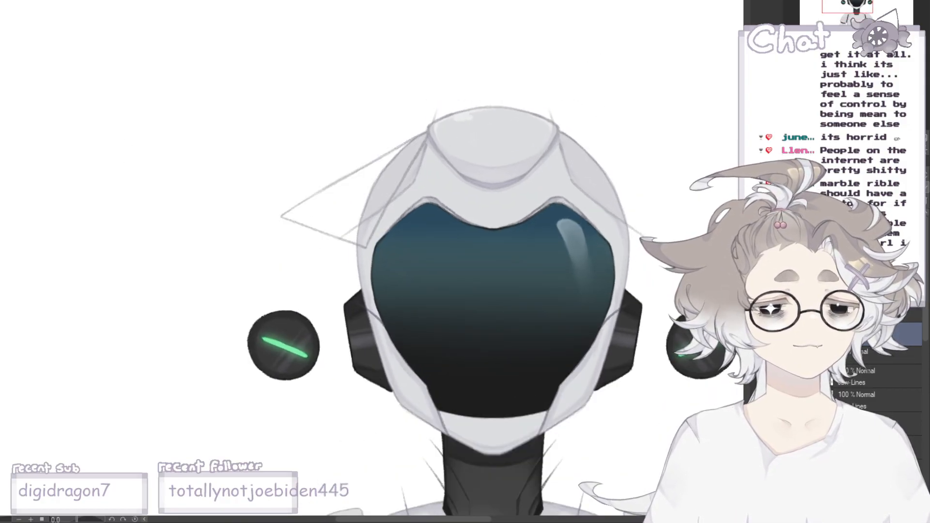
- Move the fin outline's layer lower in the layer stack
left_click_drag(863, 338, 863, 369)
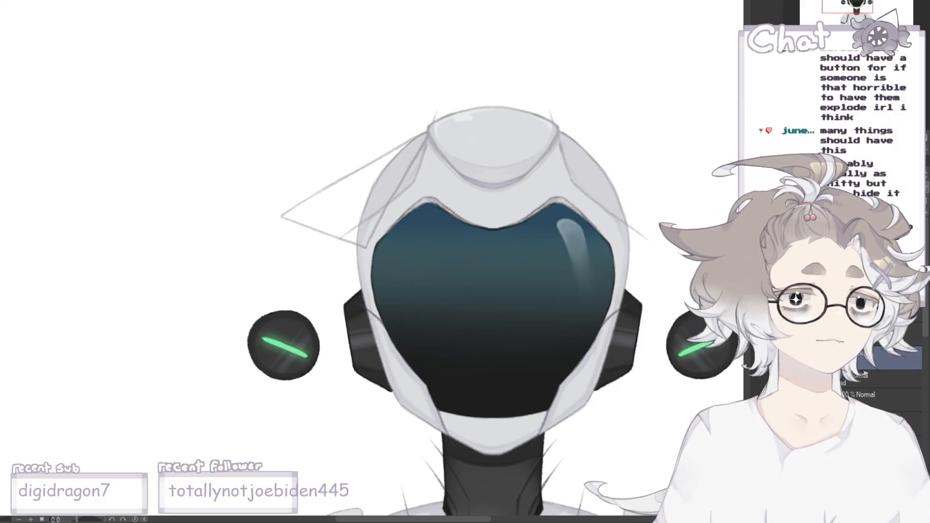
scroll(248, 164, "down", 2)
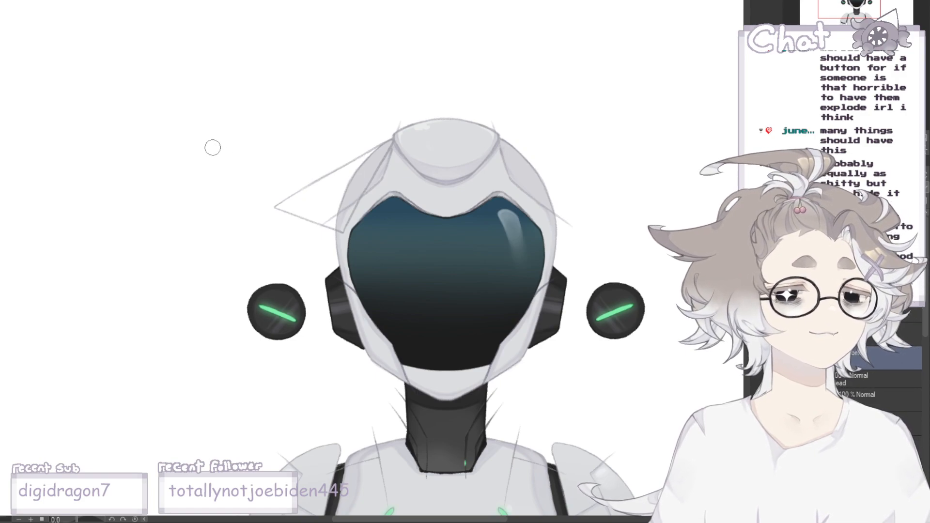
- Paint a salmon base-colour band inside the fin's upper edge, from the top plate's corner to the outer tip
scroll(254, 140, "up", 1)
scroll(370, 178, "up", 2)
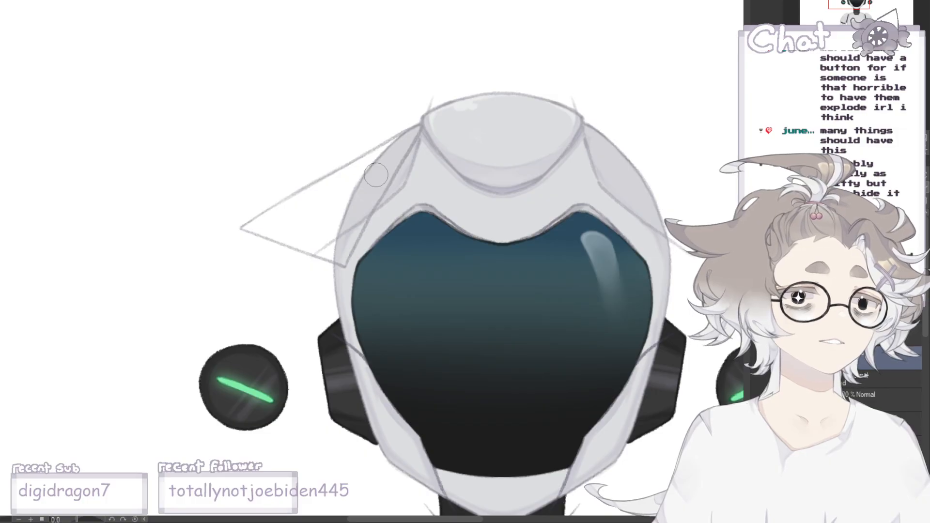
scroll(397, 118, "up", 1)
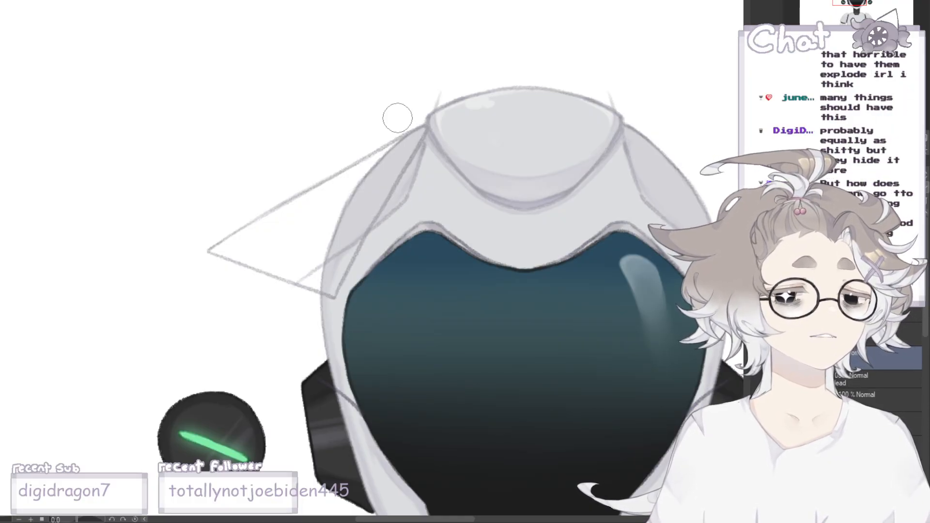
mouse_move(424, 127)
left_mouse_down()
mouse_move(394, 149)
mouse_move(420, 135)
mouse_move(326, 196)
left_mouse_up()
key("ctrl+z")
left_click_drag(371, 162, 210, 251)
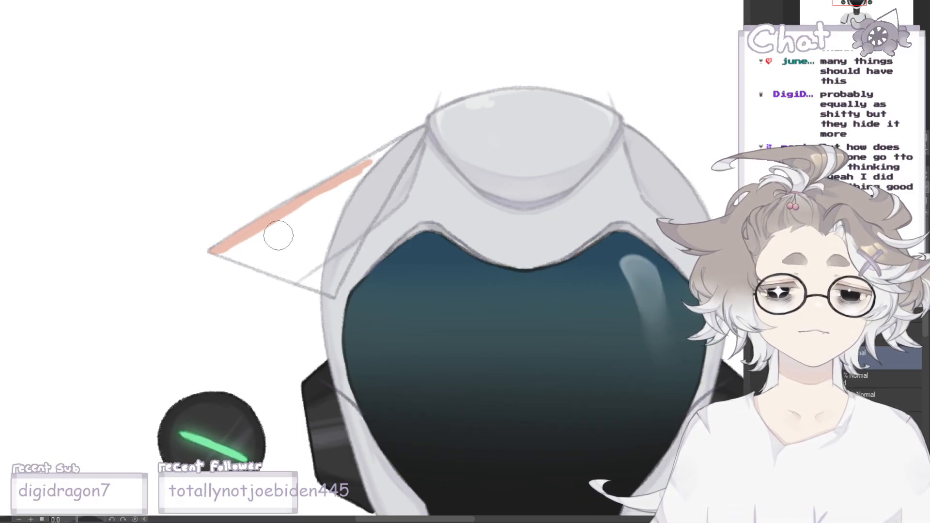
mouse_move(329, 182)
left_mouse_down()
mouse_move(423, 129)
mouse_move(320, 186)
left_mouse_up()
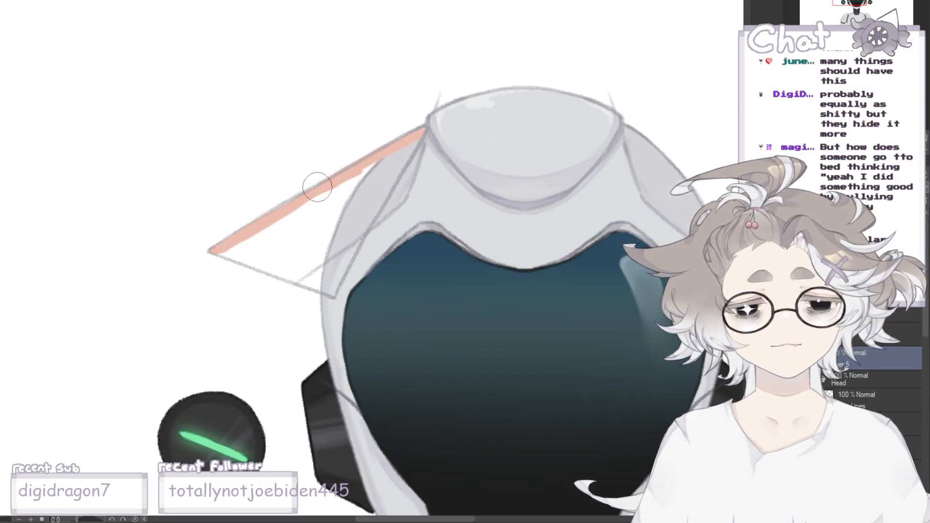
- Paint the same salmon band inside the fin's lower edge, from the outer tip to the corner at the visor rim
mouse_move(250, 222)
left_mouse_down()
mouse_move(234, 257)
mouse_move(214, 250)
mouse_move(305, 277)
left_mouse_up()
key("ctrl+z")
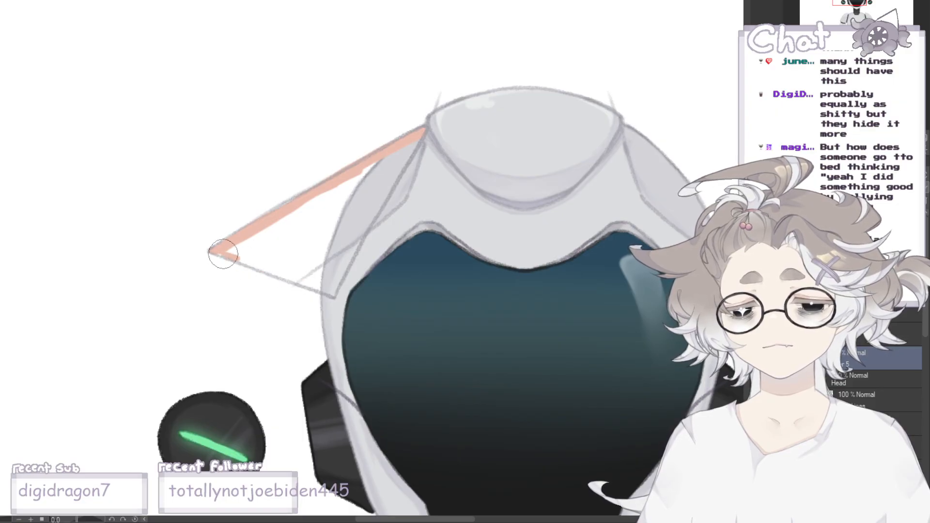
left_click_drag(222, 253, 320, 284)
left_click_drag(245, 264, 335, 294)
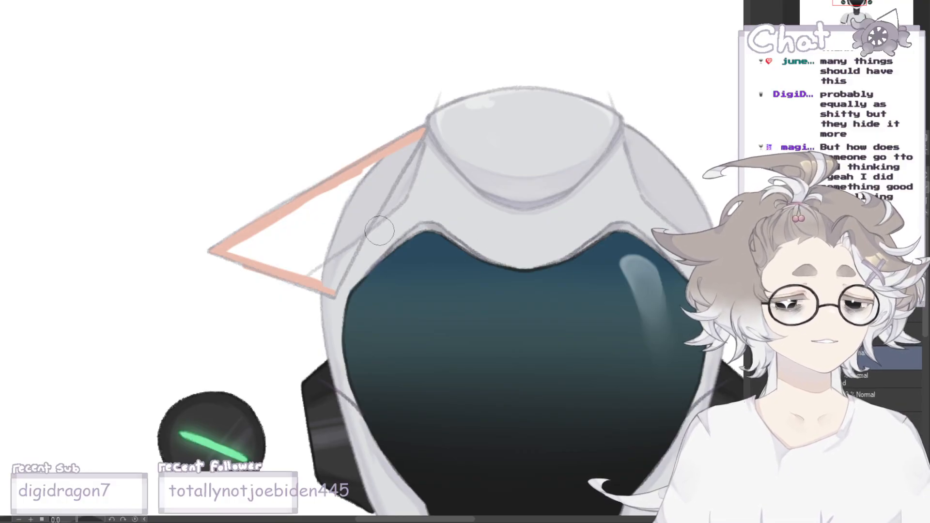
- Paint along the fin's inner edge up to the top plate and fill the rest of the triangle with salmon
left_click_drag(335, 294, 389, 174)
left_click_drag(350, 257, 390, 176)
left_click_drag(365, 228, 417, 136)
mouse_move(401, 149)
left_mouse_down()
mouse_move(339, 192)
mouse_move(355, 233)
mouse_move(338, 246)
mouse_move(329, 193)
mouse_move(320, 200)
mouse_move(338, 266)
mouse_move(326, 284)
mouse_move(226, 251)
mouse_move(327, 216)
mouse_move(303, 217)
mouse_move(320, 203)
mouse_move(282, 251)
mouse_move(293, 263)
mouse_move(278, 258)
mouse_move(318, 258)
left_mouse_up()
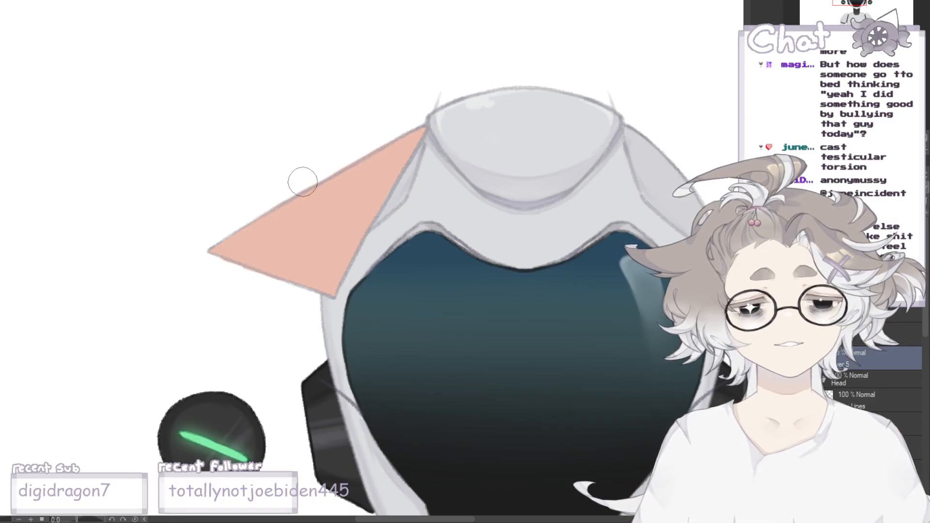
- Recolour the fin's salmon base with the light grey sampled from the helmet's opposite side panel
scroll(295, 142, "down", 3)
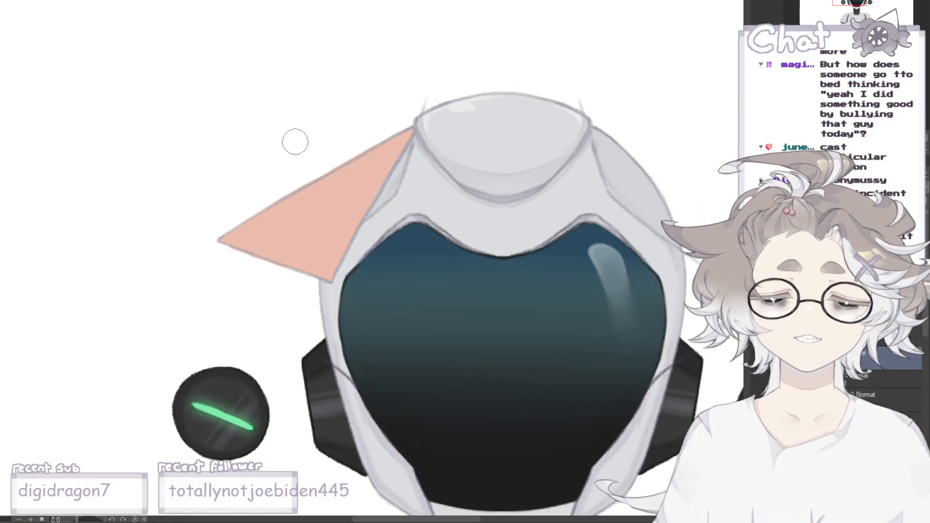
scroll(300, 149, "up", 2)
scroll(326, 171, "up", 1)
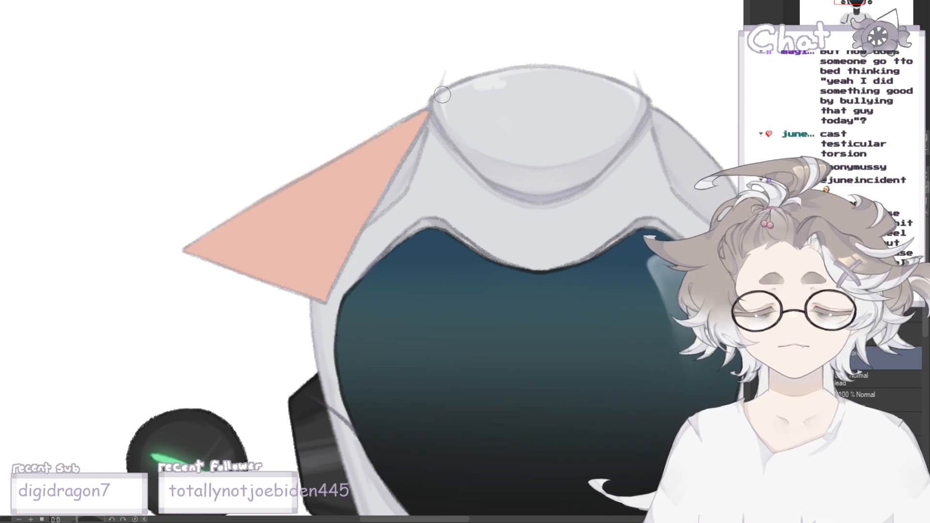
scroll(315, 67, "down", 2)
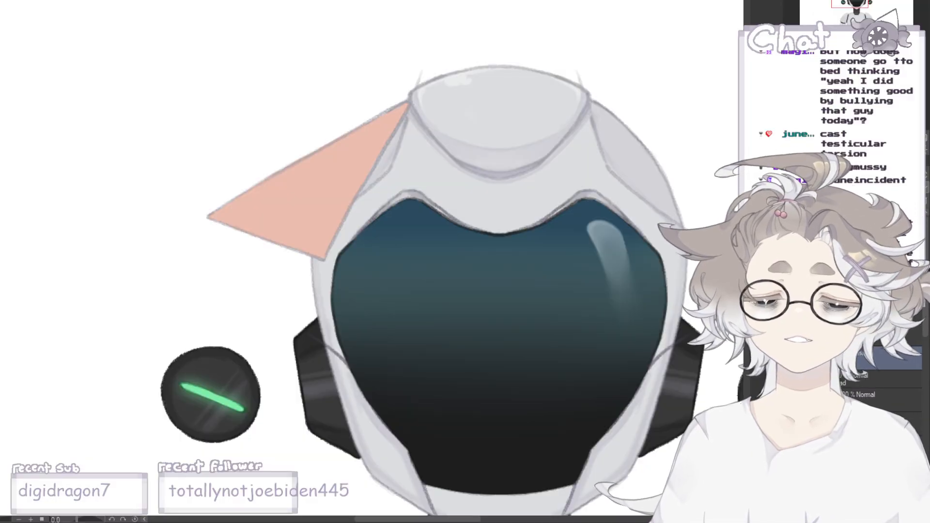
scroll(290, 89, "up", 3)
scroll(180, 170, "down", 3)
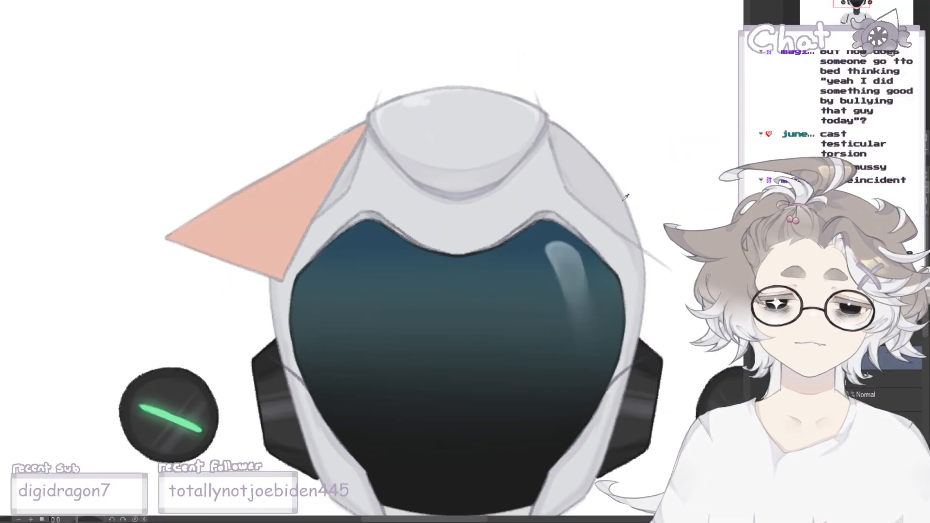
scroll(601, 189, "up", 2)
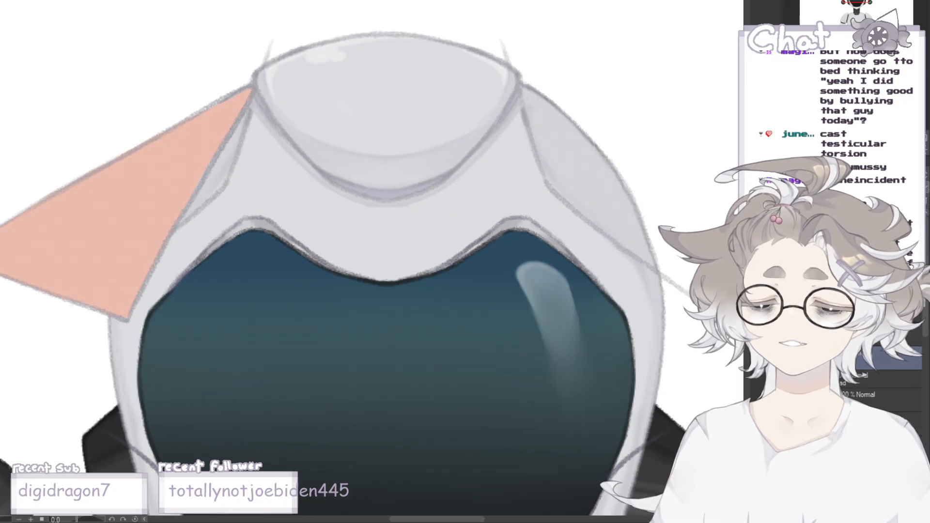
scroll(398, 148, "down", 3)
scroll(211, 94, "down", 2)
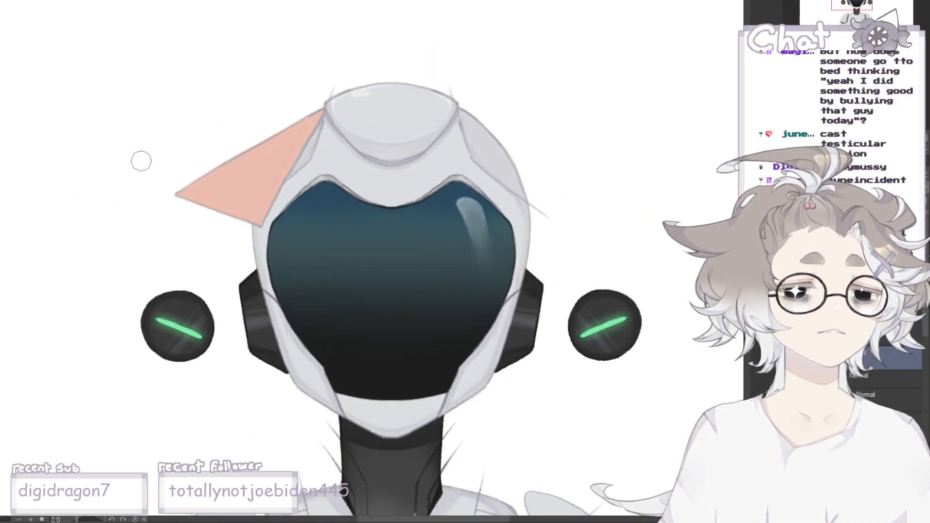
scroll(403, 141, "down", 2)
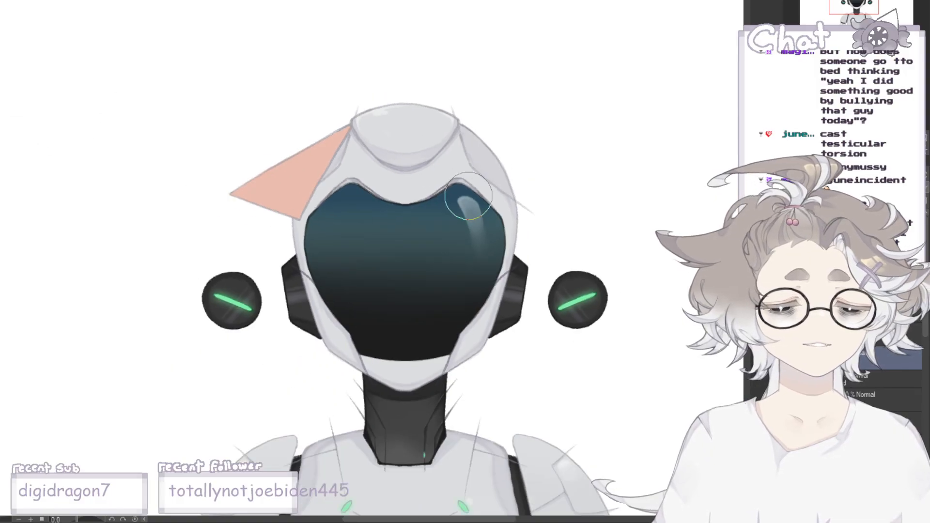
scroll(313, 142, "up", 1)
scroll(314, 141, "up", 2)
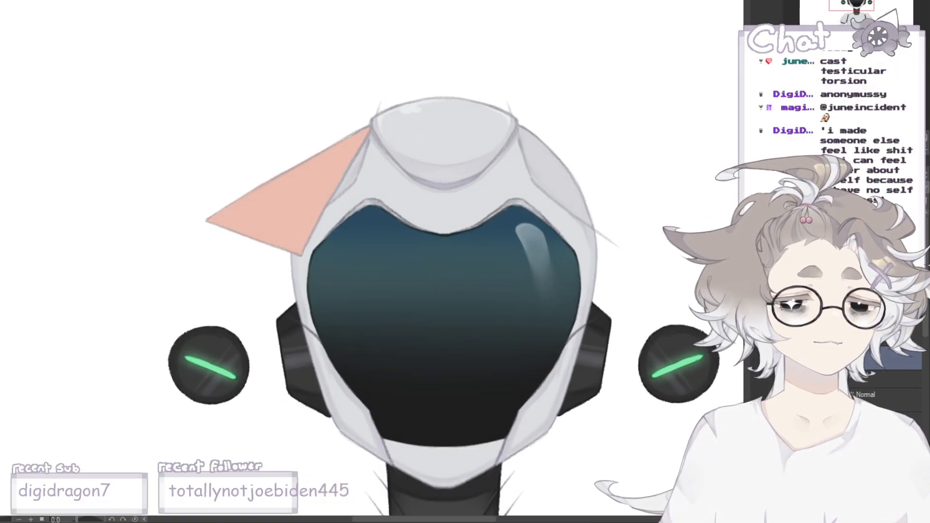
key("alt+Delete")
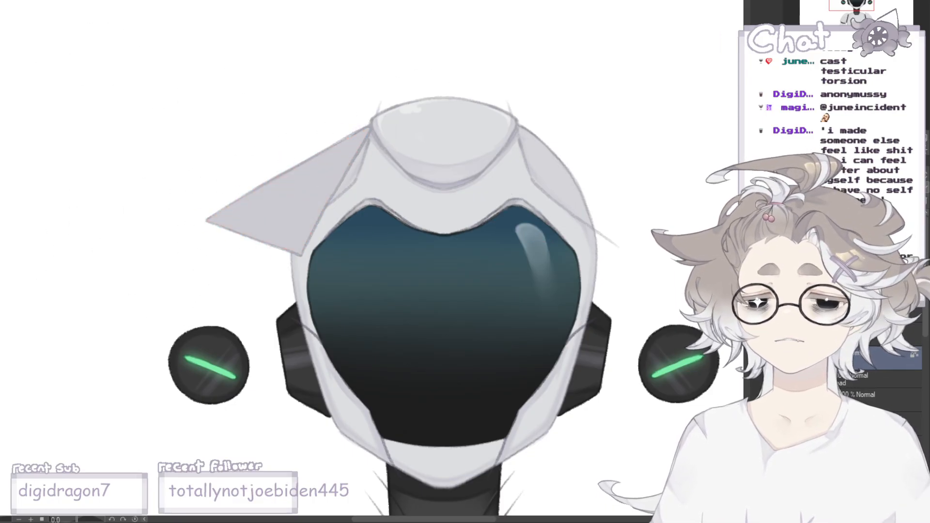
- Examine the helmet and its side fin at several zoom levels, comparing the artwork with and without the last edit
scroll(523, 126, "up", 3)
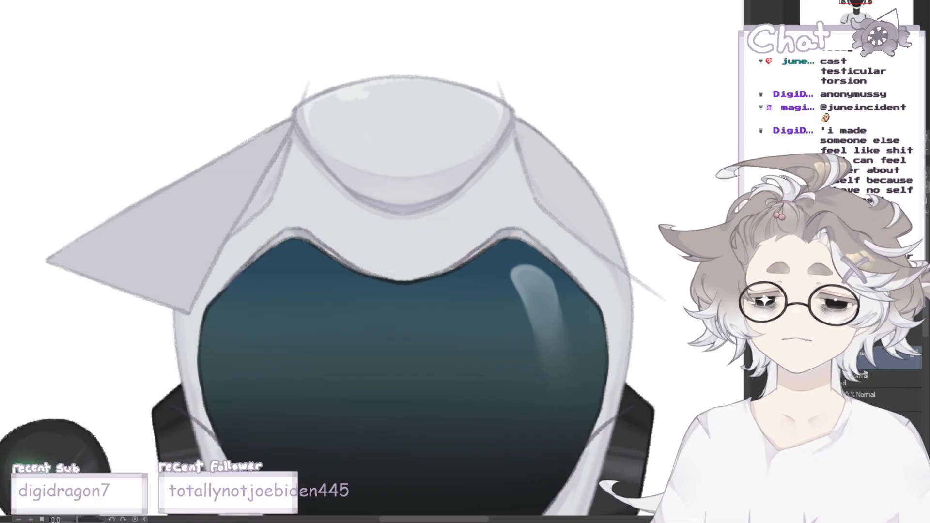
scroll(148, 122, "down", 4)
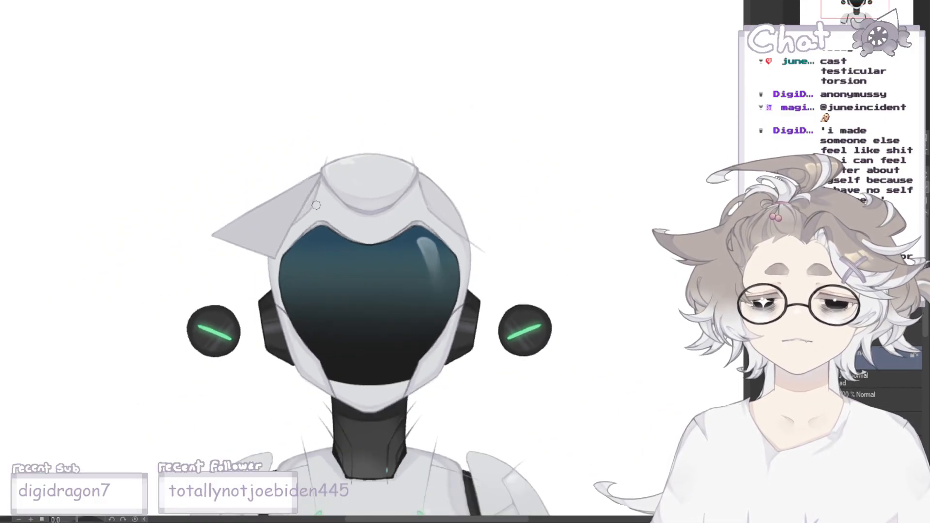
scroll(227, 191, "up", 1)
scroll(405, 184, "up", 1)
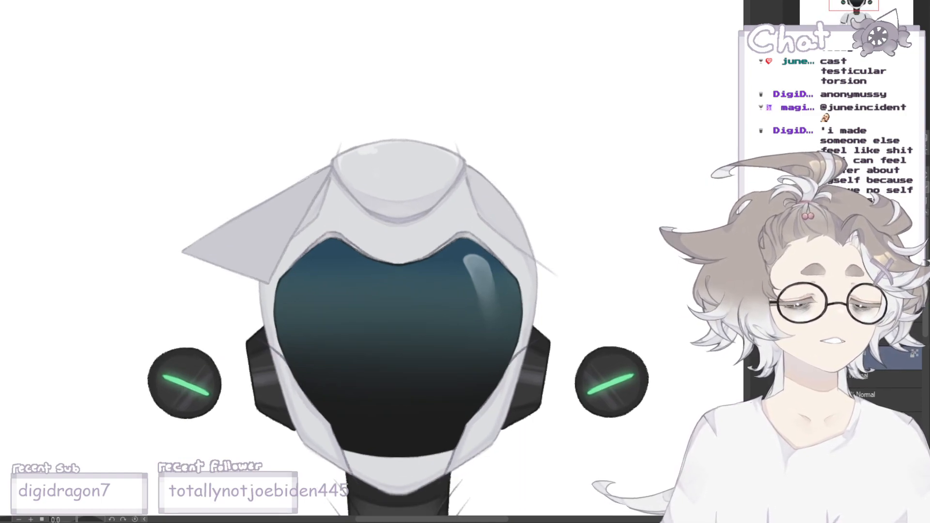
scroll(545, 216, "up", 1)
scroll(545, 216, "down", 1)
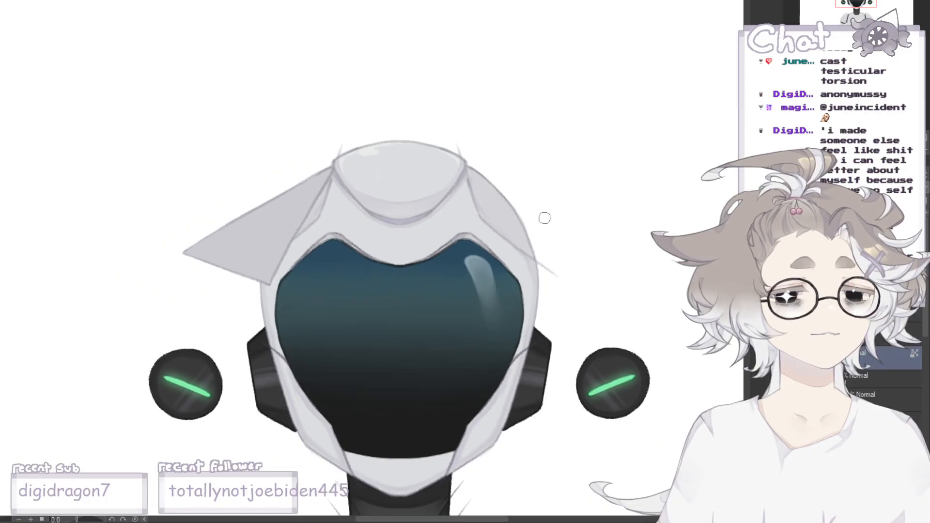
scroll(547, 216, "up", 1)
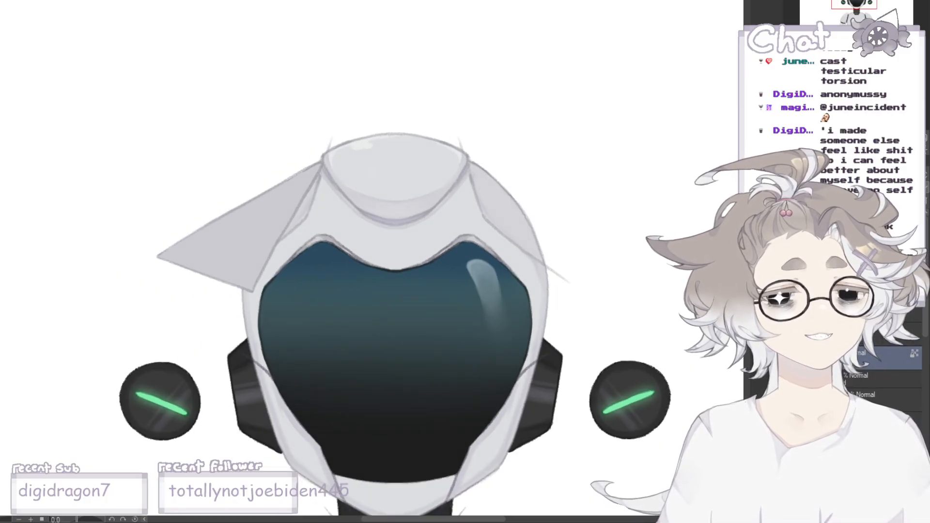
key("ctrl+z")
key("ctrl+y")
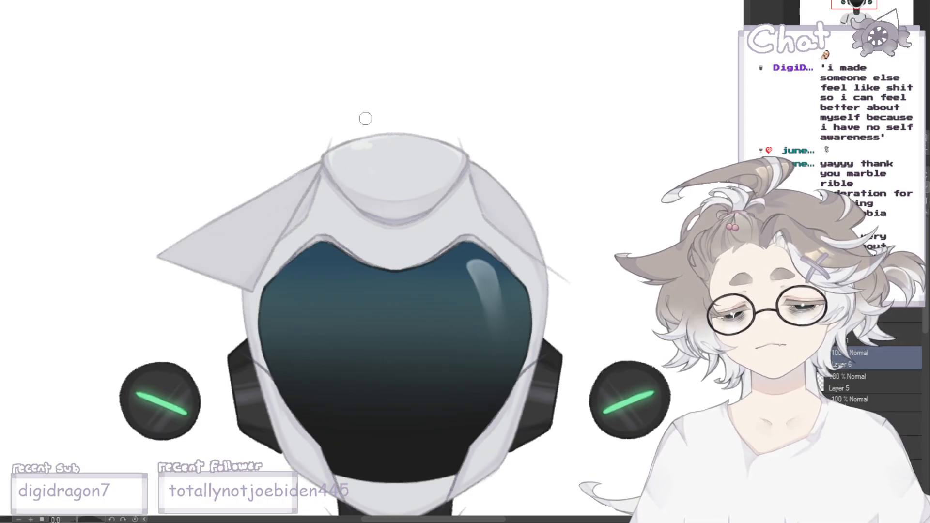
scroll(242, 128, "down", 4)
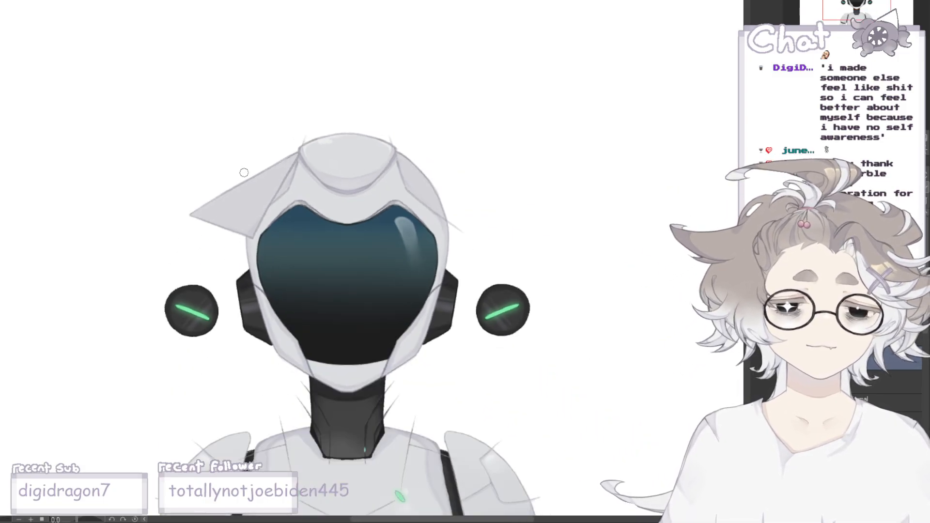
scroll(300, 137, "up", 3)
scroll(171, 159, "up", 1)
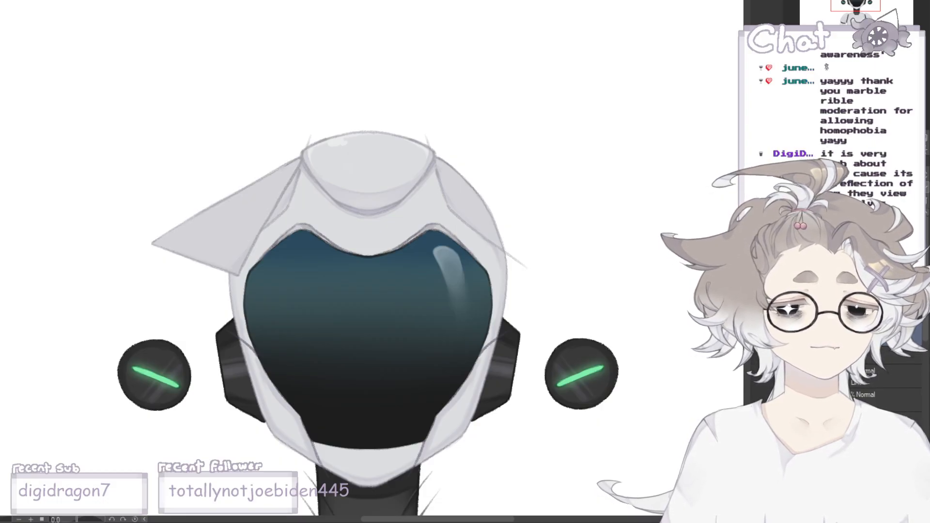
- Rename the head fin's layer with a name beginning "Head F"
double_click(857, 339)
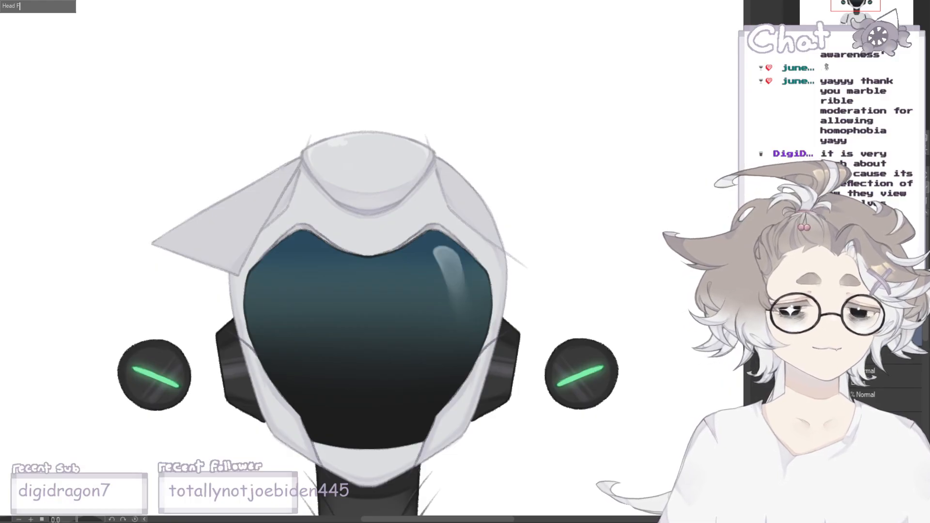
key("Return")
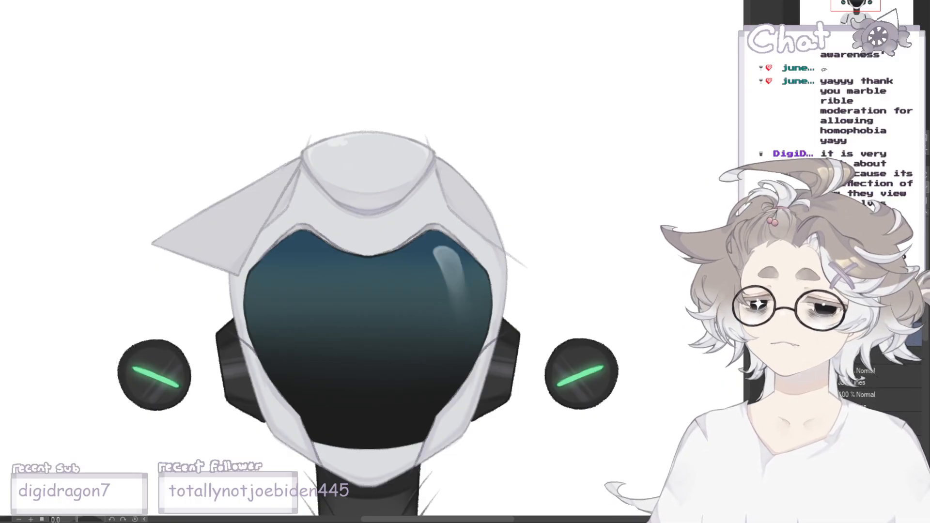
- Paint the triangular fin beside the helmet with a darker grey, filling it from the edges inward
scroll(225, 153, "up", 3)
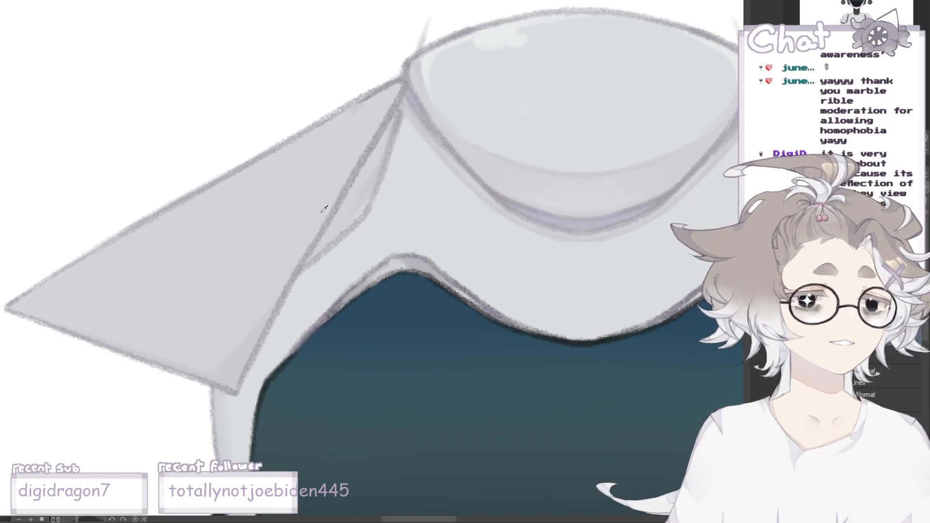
scroll(325, 207, "down", 3)
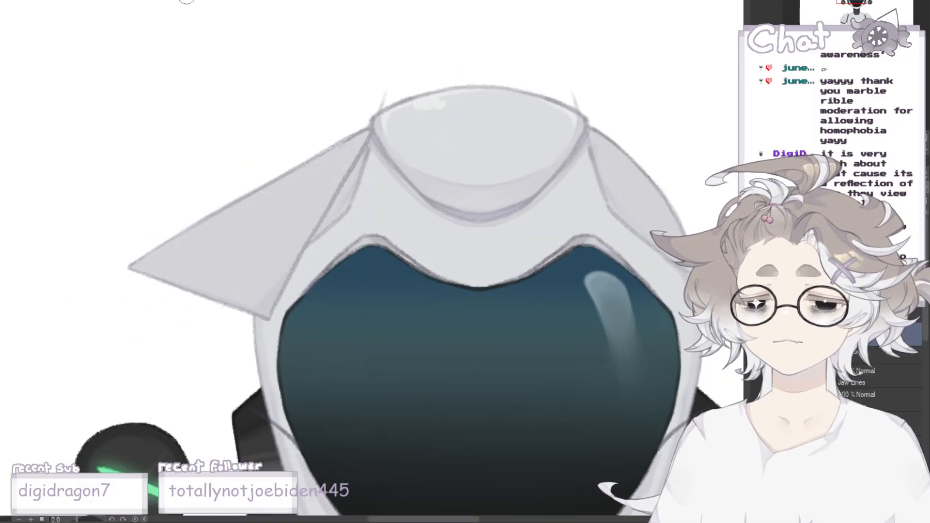
mouse_move(364, 134)
left_mouse_down()
mouse_move(266, 278)
mouse_move(255, 302)
mouse_move(262, 311)
mouse_move(290, 234)
mouse_move(262, 299)
mouse_move(291, 235)
mouse_move(326, 193)
left_mouse_up()
left_click_drag(281, 280, 348, 164)
mouse_move(303, 235)
left_mouse_down()
mouse_move(307, 167)
mouse_move(135, 280)
mouse_move(159, 262)
mouse_move(133, 267)
mouse_move(218, 292)
mouse_move(164, 275)
mouse_move(260, 319)
mouse_move(211, 294)
mouse_move(252, 309)
left_mouse_up()
mouse_move(141, 264)
left_mouse_down()
mouse_move(234, 214)
mouse_move(149, 255)
mouse_move(208, 221)
left_mouse_up()
key("ctrl+z")
left_click_drag(154, 251, 196, 227)
mouse_move(155, 265)
left_mouse_down()
mouse_move(237, 290)
mouse_move(154, 262)
mouse_move(230, 287)
mouse_move(189, 258)
mouse_move(216, 240)
left_mouse_up()
key("ctrl+z")
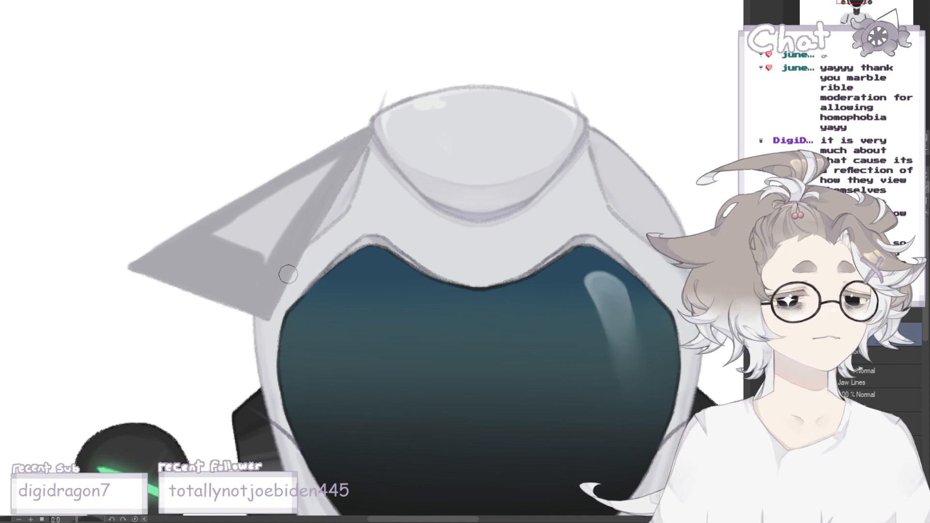
mouse_move(305, 208)
left_mouse_down()
mouse_move(276, 204)
mouse_move(307, 197)
mouse_move(339, 166)
mouse_move(266, 211)
mouse_move(333, 167)
left_mouse_up()
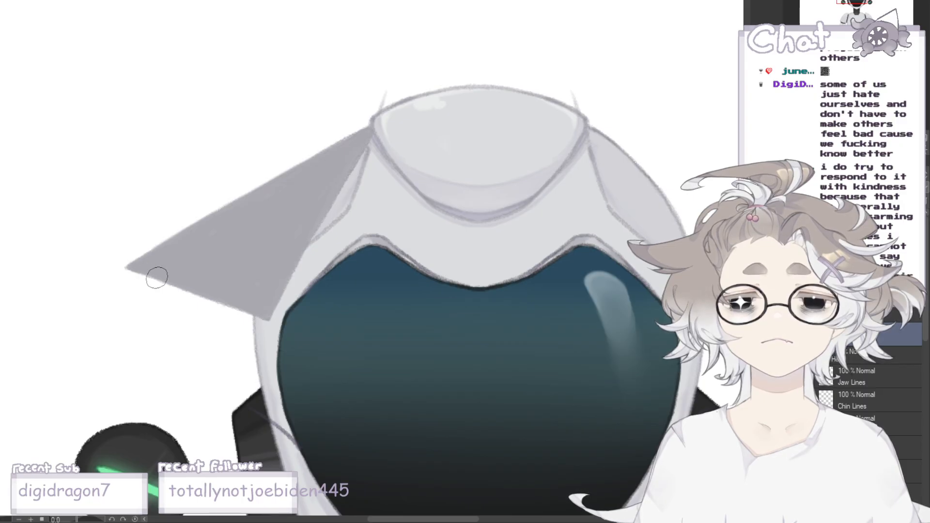
- Select the fin's area and use a transform to nudge its contents slightly downward against the helmet
scroll(119, 329, "down", 5)
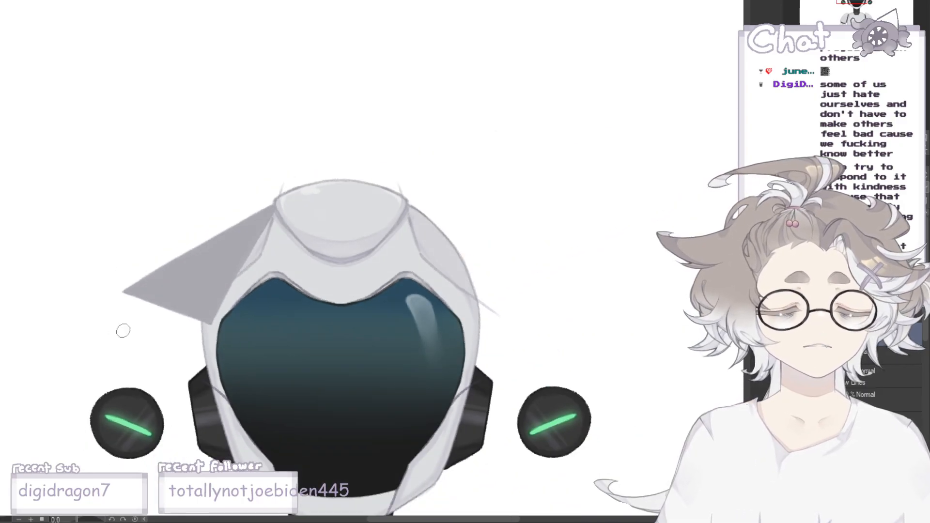
scroll(323, 256, "down", 4)
scroll(183, 252, "up", 4)
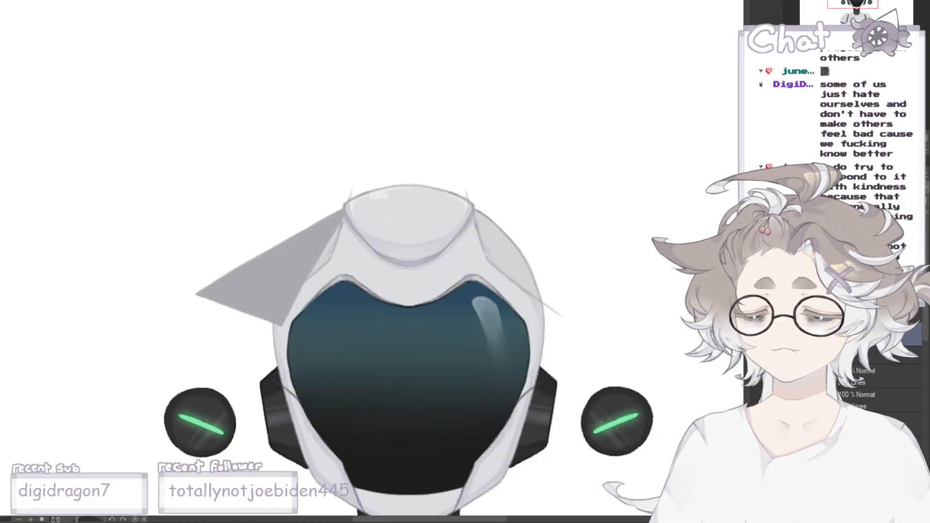
scroll(344, 262, "up", 3)
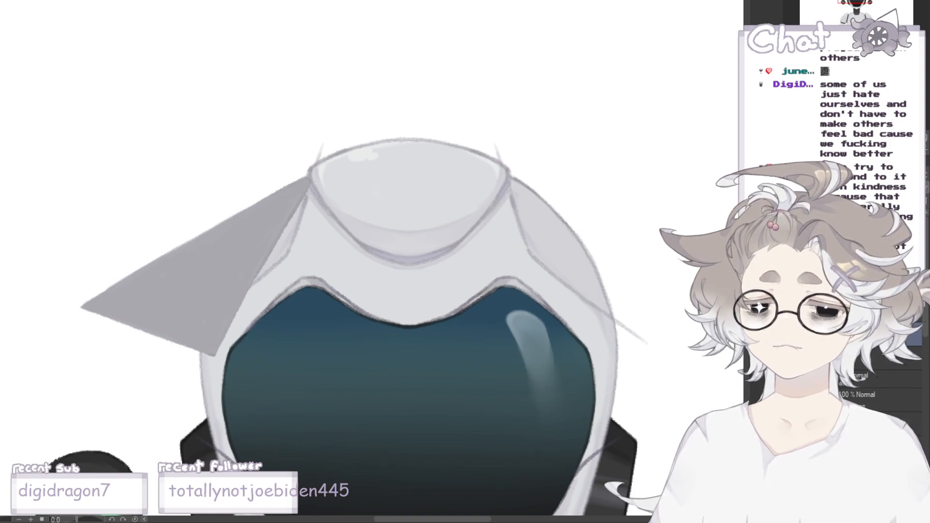
mouse_move(324, 146)
left_mouse_down()
mouse_move(173, 413)
mouse_move(94, 370)
left_mouse_up()
key("ctrl+t")
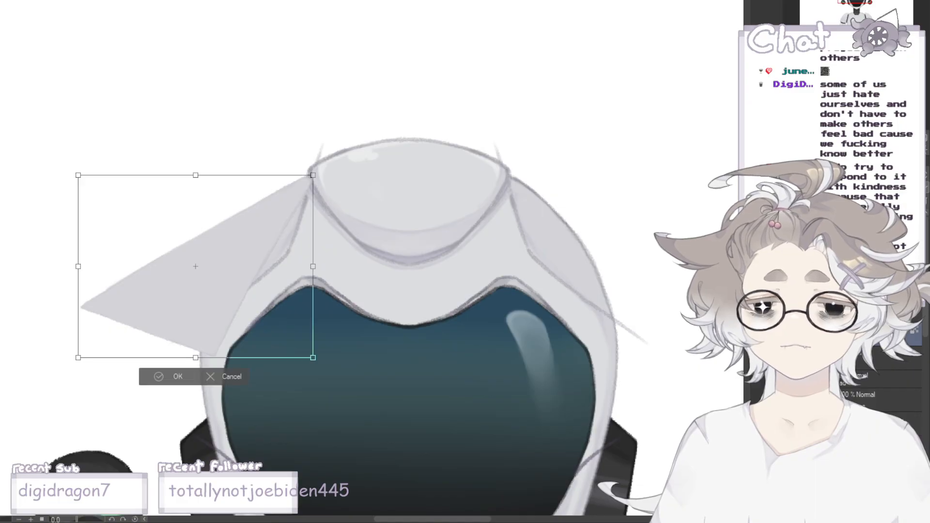
key("Down")
key("Down")
key("Down")
key("Down")
scroll(347, 2, "down", 3)
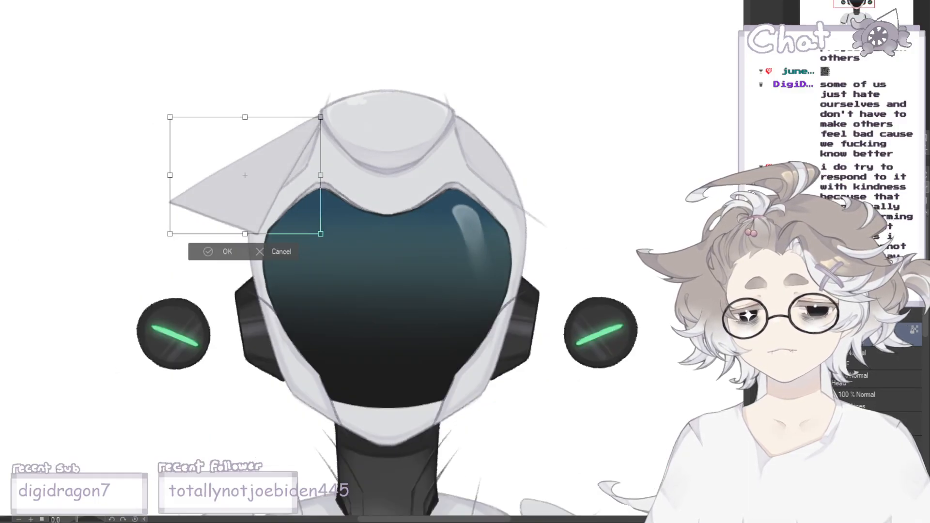
scroll(307, 199, "up", 2)
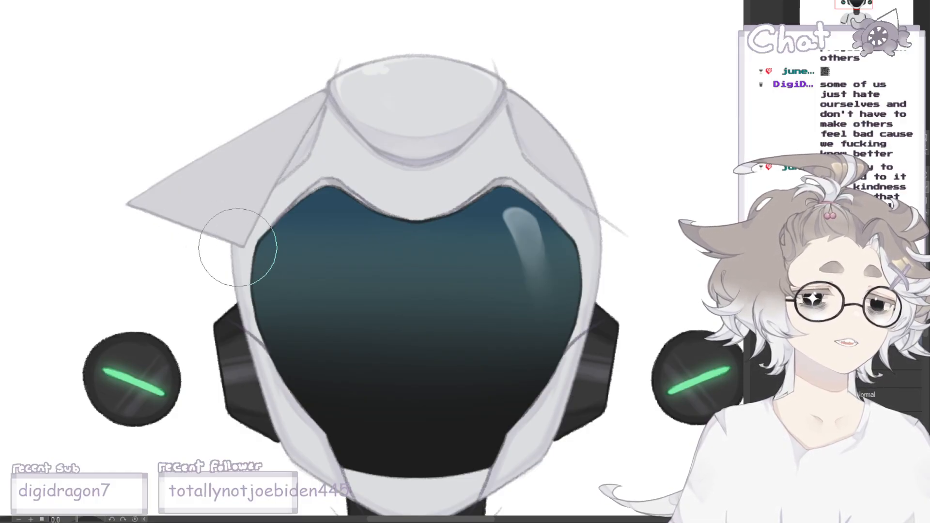
- Compare the fin's shading before and after the last edit at several zoom levels
scroll(150, 241, "down", 10)
scroll(226, 250, "up", 8)
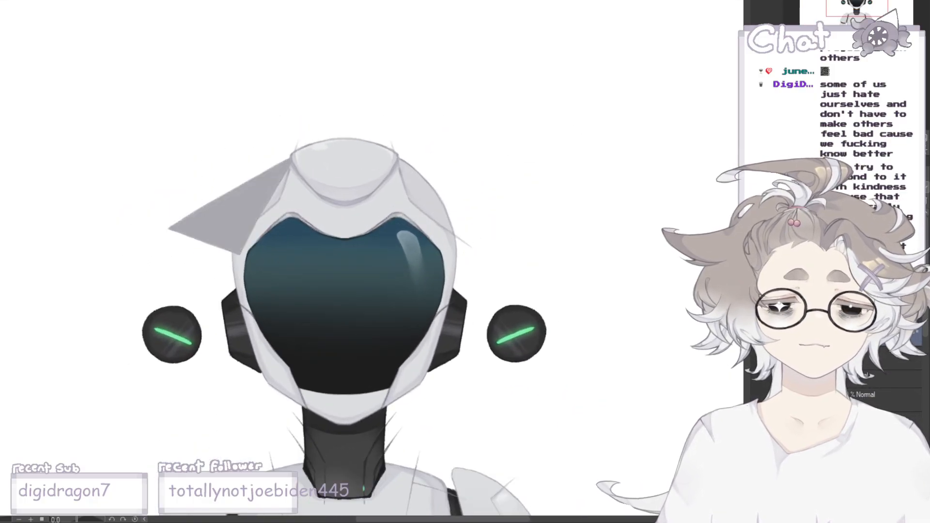
scroll(180, 117, "down", 4)
scroll(183, 111, "up", 1)
scroll(182, 111, "up", 3)
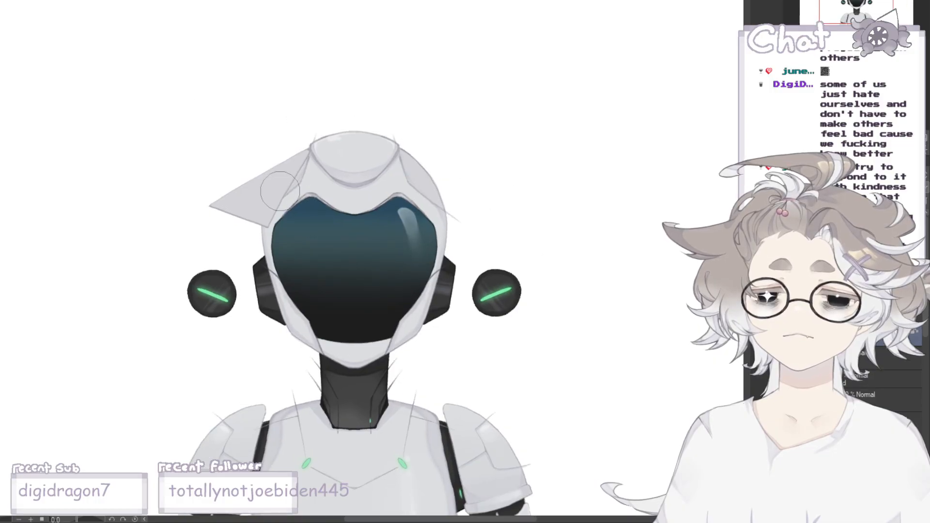
scroll(147, 122, "up", 2)
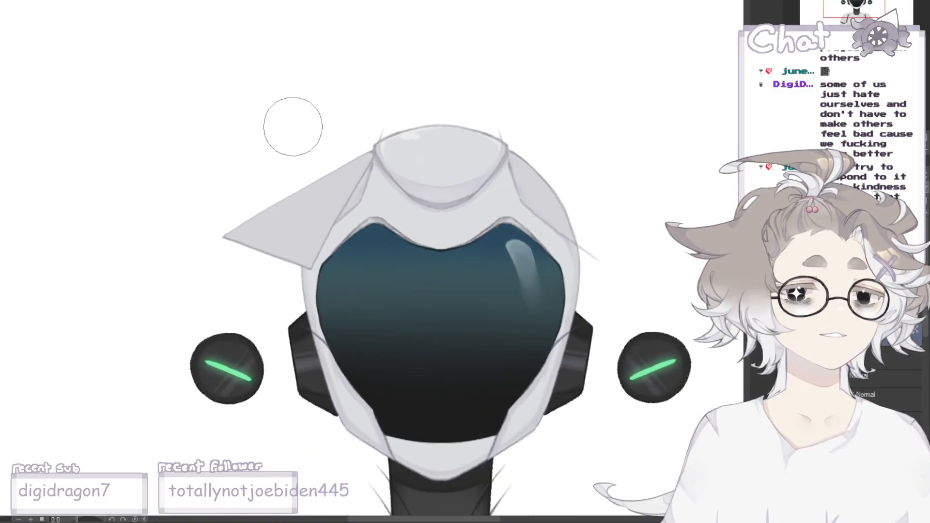
scroll(77, 102, "down", 2)
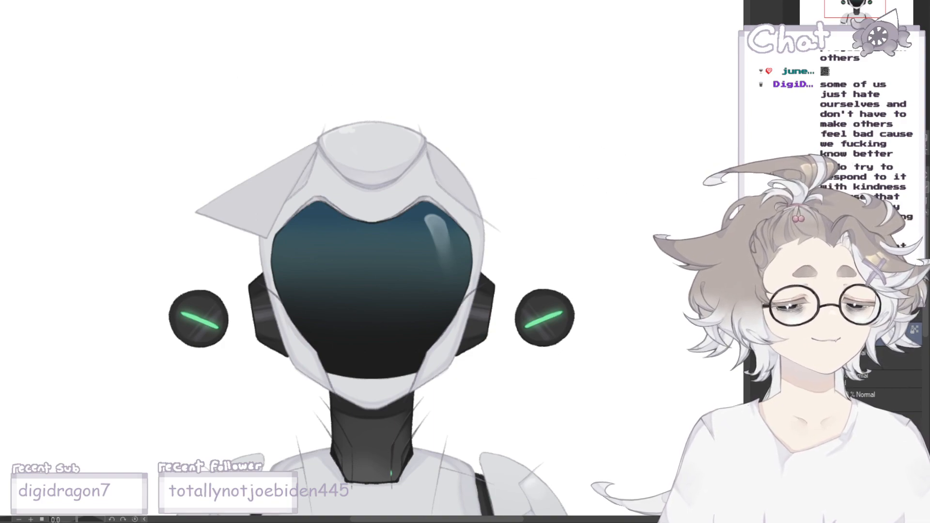
key("ctrl+z")
key("ctrl+y")
scroll(289, 151, "down", 2)
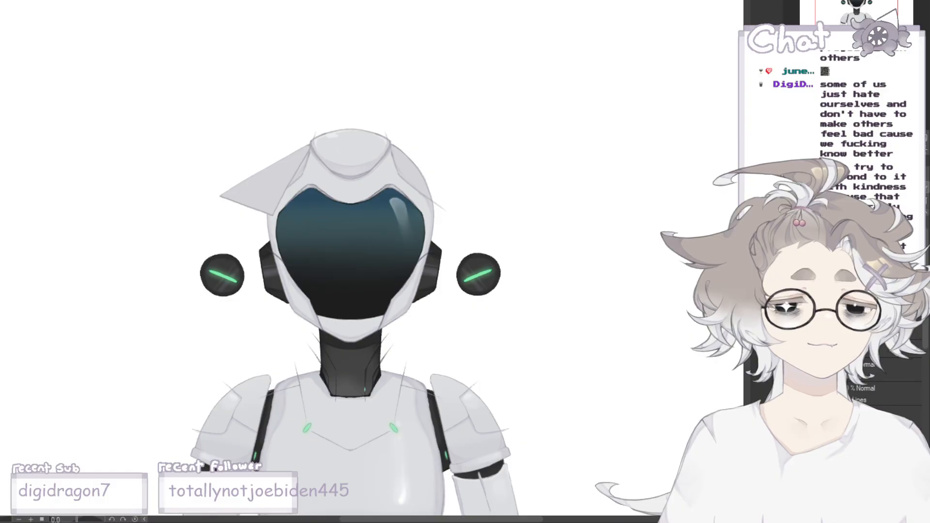
key("ctrl+z")
key("ctrl+y")
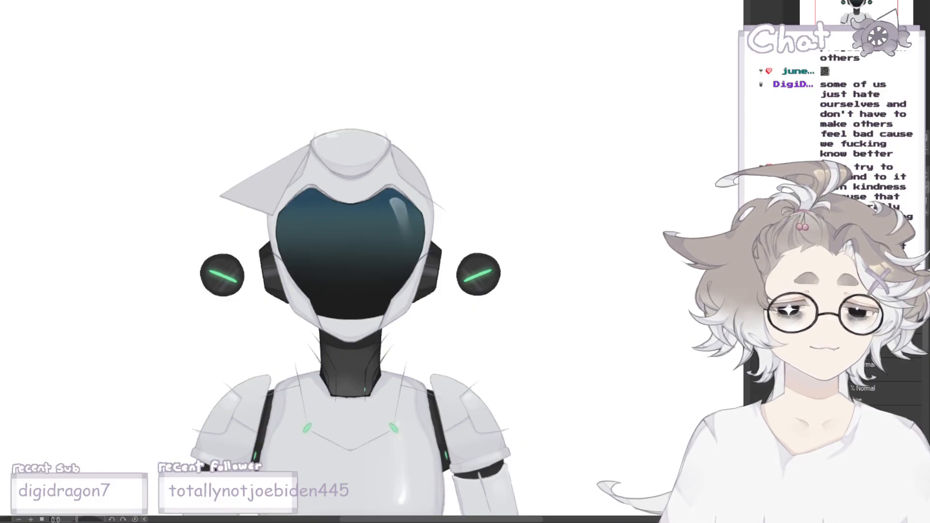
key("ctrl+z")
key("ctrl+y")
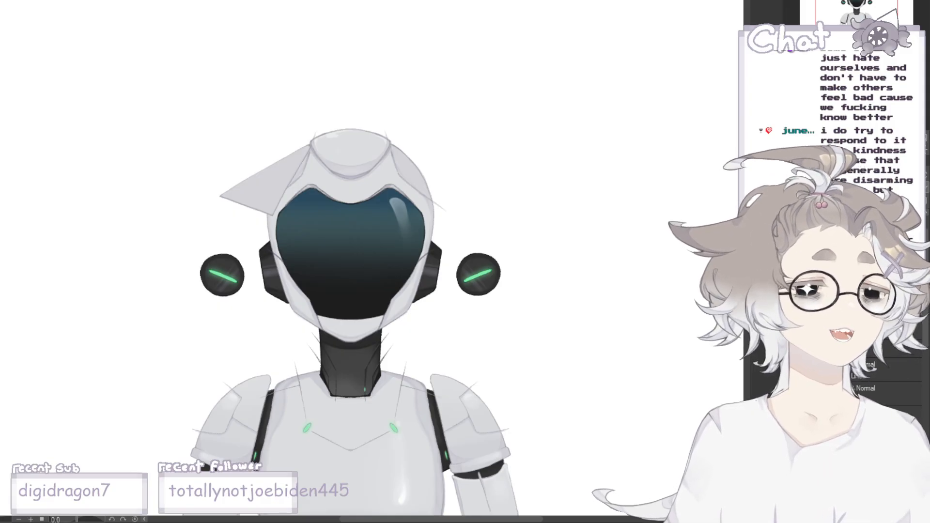
- Review how the head fin reads against the helmet and the whole robot figure
scroll(344, 119, "down", 6)
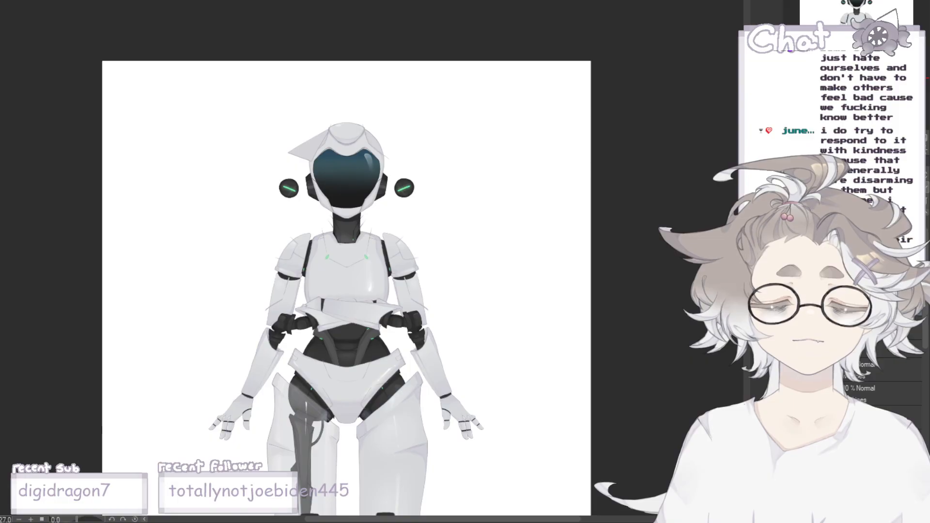
scroll(335, 152, "up", 5)
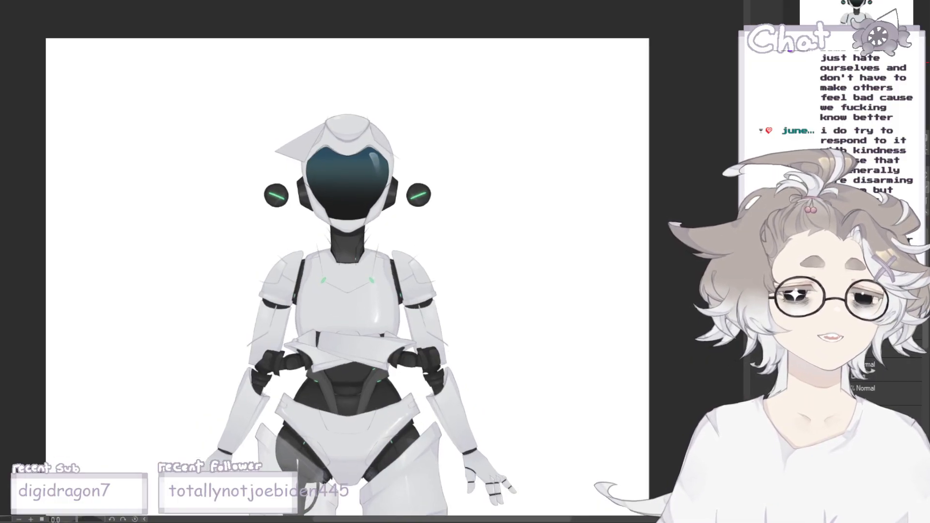
scroll(303, 155, "up", 3)
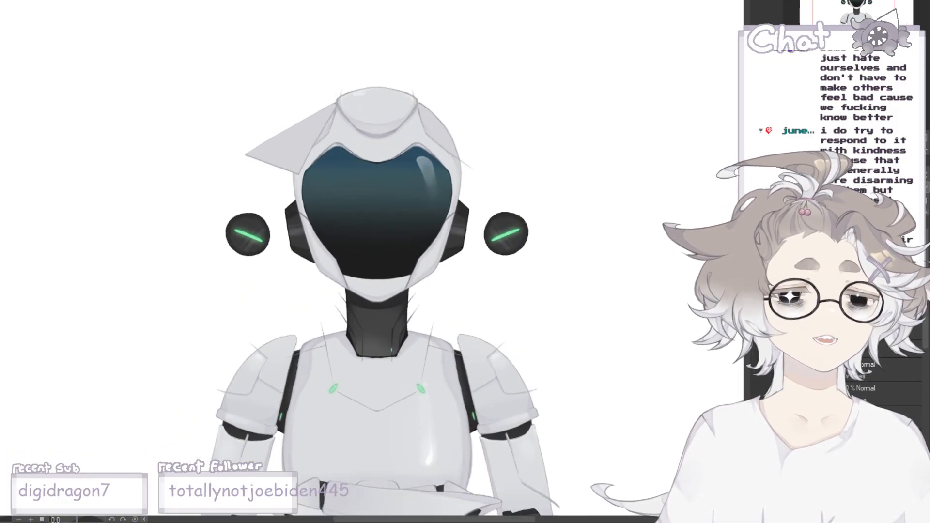
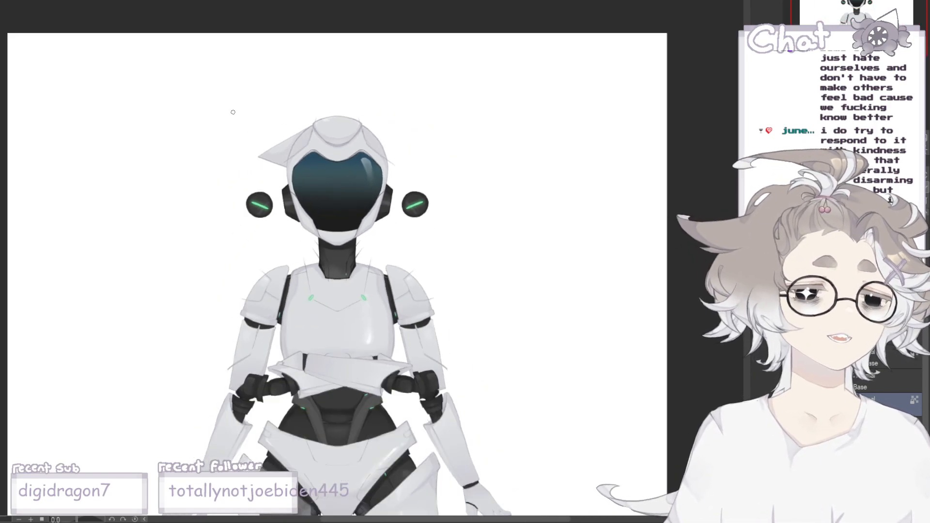
scroll(226, 118, "up", 1)
scroll(206, 109, "up", 4)
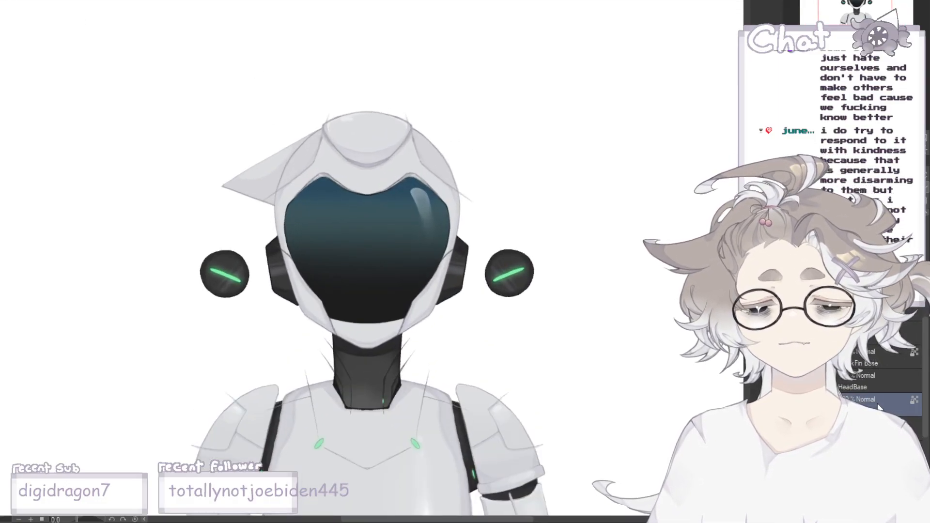
scroll(191, 154, "down", 3)
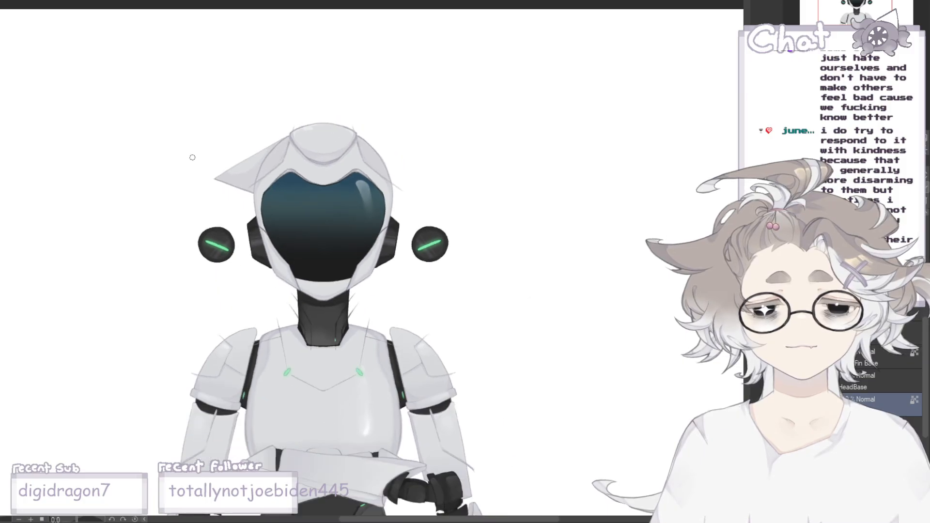
scroll(368, 152, "down", 3)
scroll(226, 162, "up", 1)
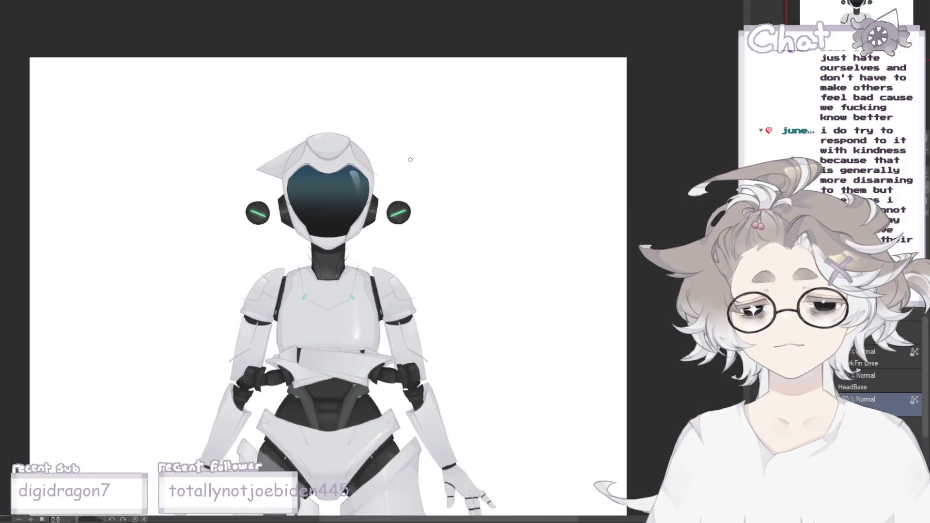
scroll(322, 154, "up", 1)
scroll(325, 149, "up", 2)
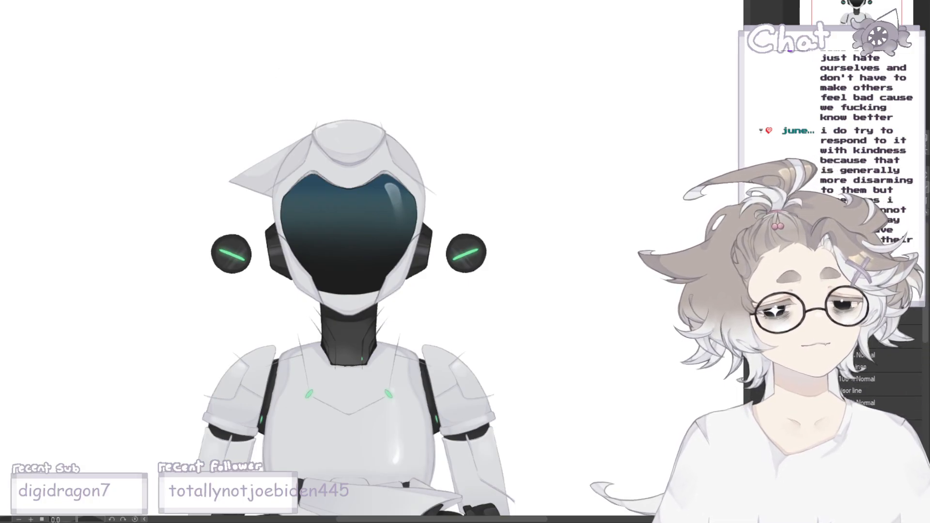
- Undo the layer hiding that removed the blue visor screen, cat ears and blue sweater from the robot
key("ctrl+z")
key("ctrl+z")
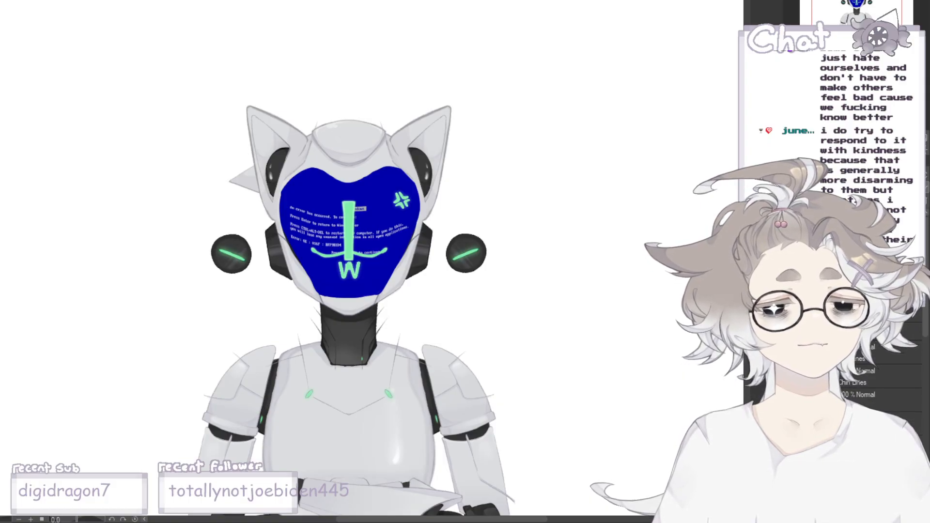
key("ctrl+z")
scroll(218, 31, "down", 5)
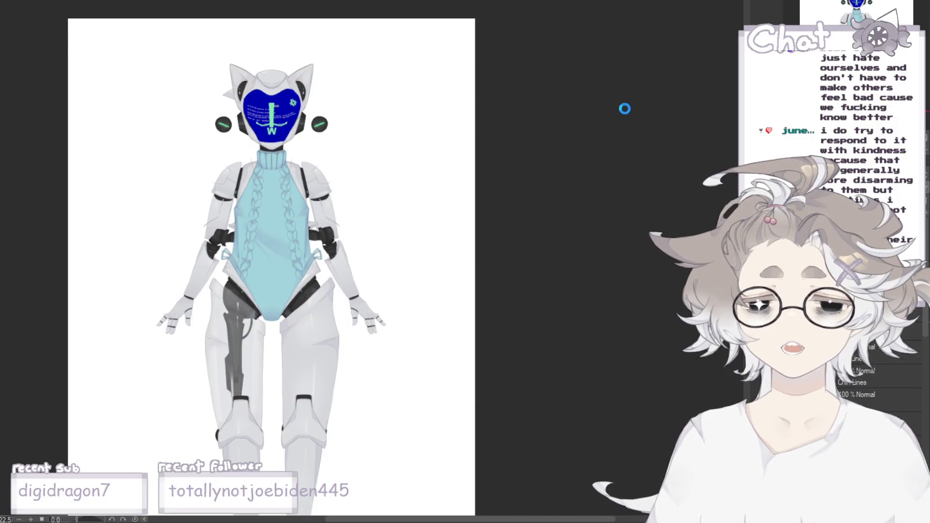
scroll(178, 101, "up", 2)
scroll(211, 90, "up", 2)
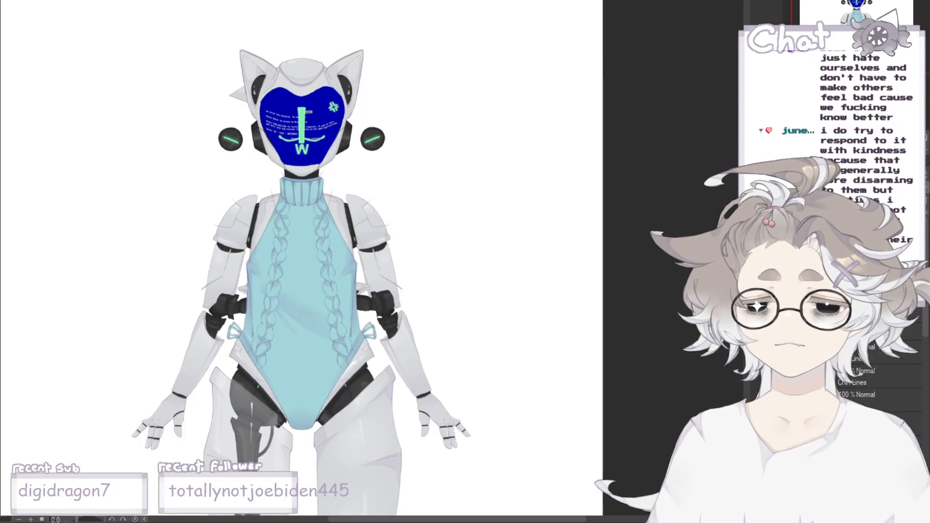
- Close the robot illustration and switch to the character's model in Live2D Cubism Editor
key("ctrl+w")
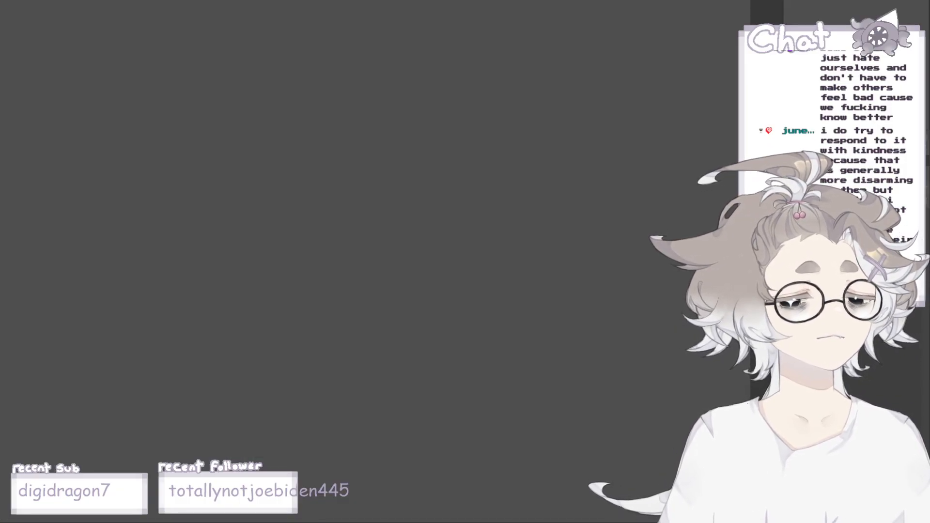
key("alt+Tab")
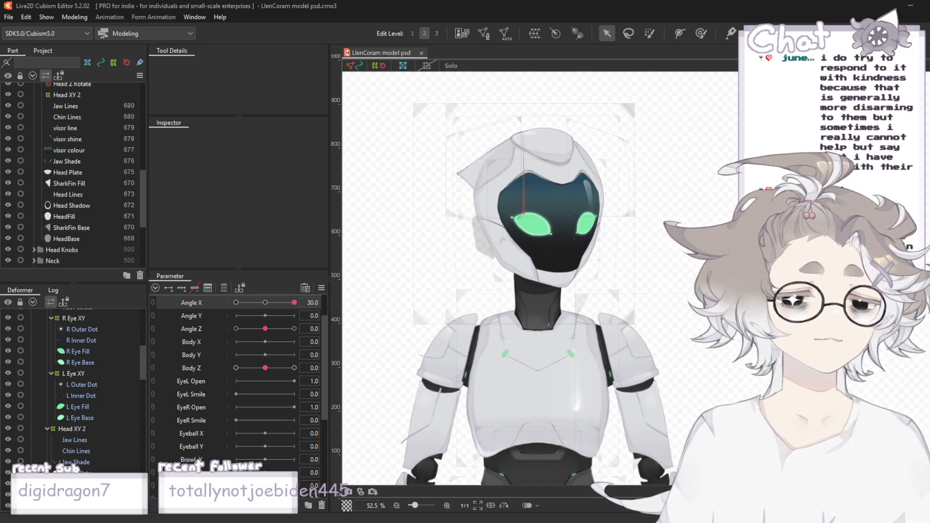
- Examine the fin's shape and edges against the helmet with the head turned to Angle X 30, close up and full figure
scroll(636, 112, "down", 5)
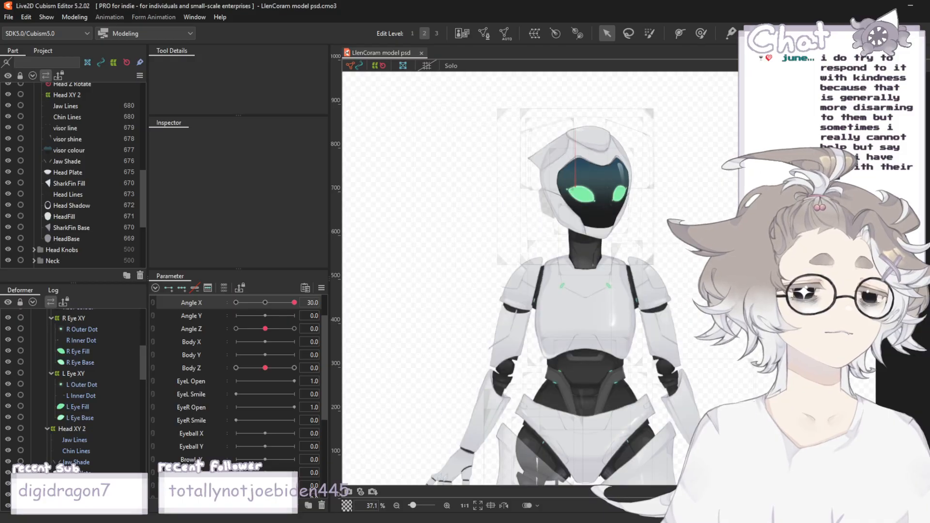
scroll(530, 111, "up", 3)
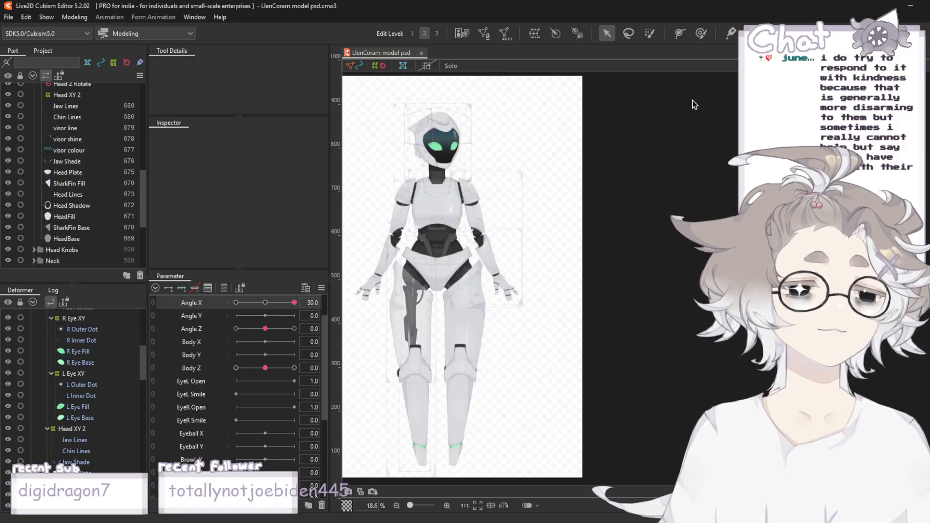
scroll(490, 141, "up", 1)
scroll(425, 98, "up", 1)
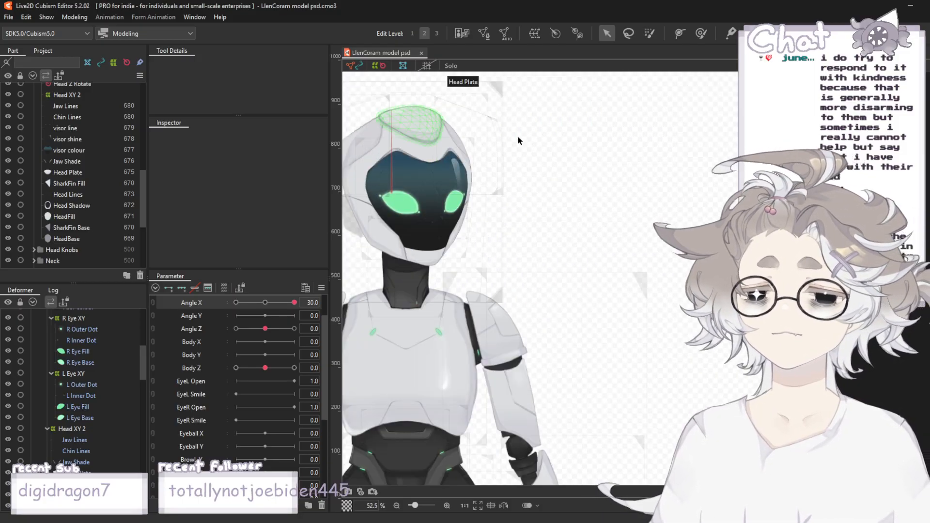
scroll(517, 138, "down", 1)
scroll(478, 143, "up", 1)
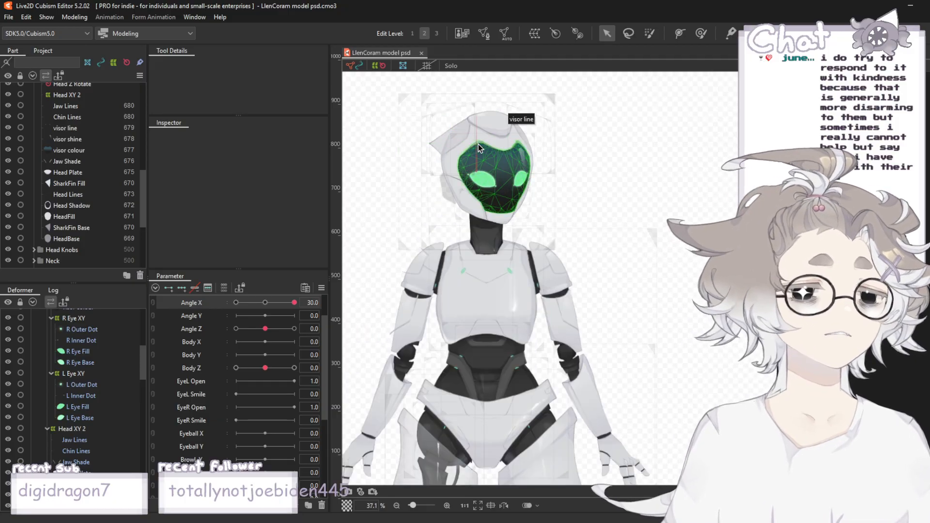
scroll(478, 144, "up", 1)
scroll(479, 244, "down", 1)
scroll(412, 186, "up", 1)
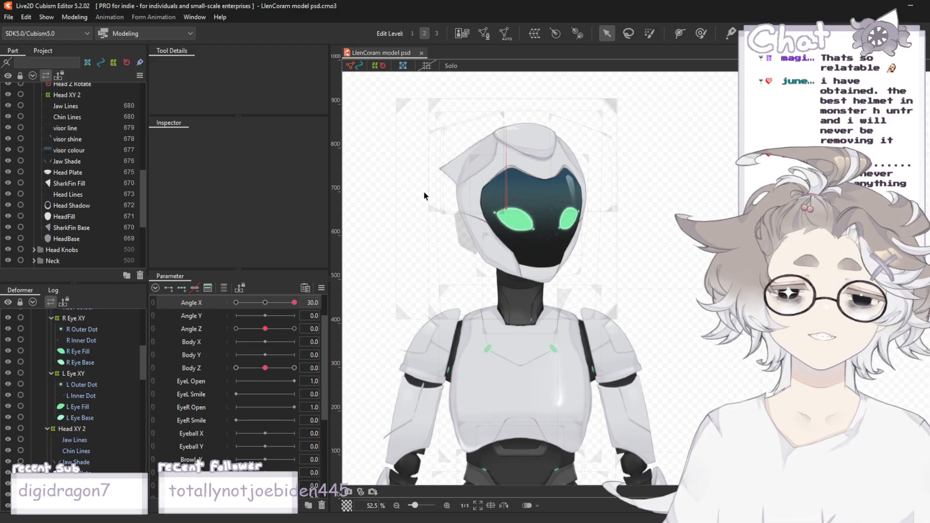
scroll(444, 194, "down", 5)
scroll(488, 206, "up", 2)
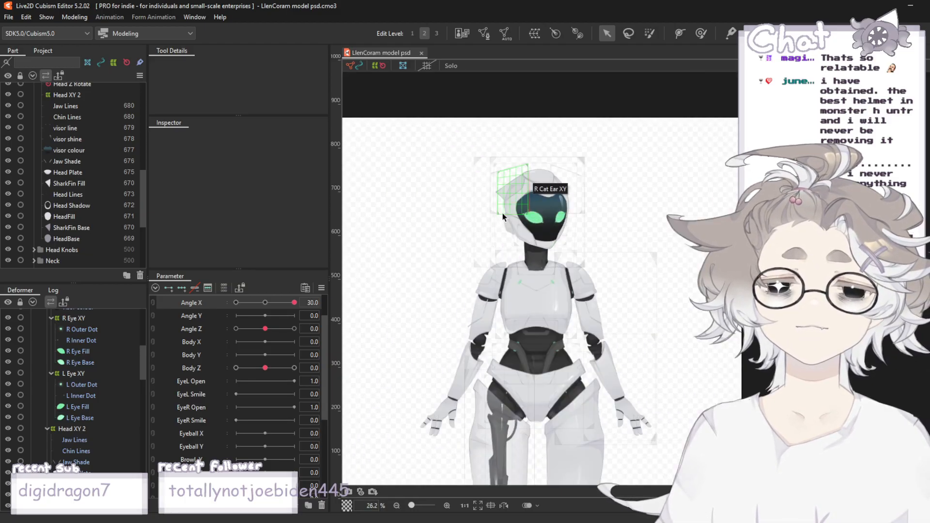
scroll(503, 216, "up", 2)
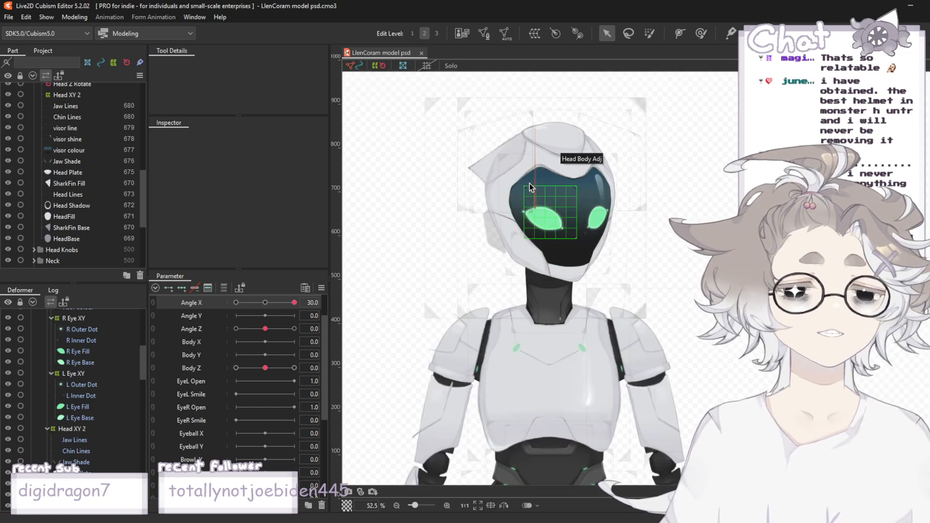
scroll(603, 208, "up", 1)
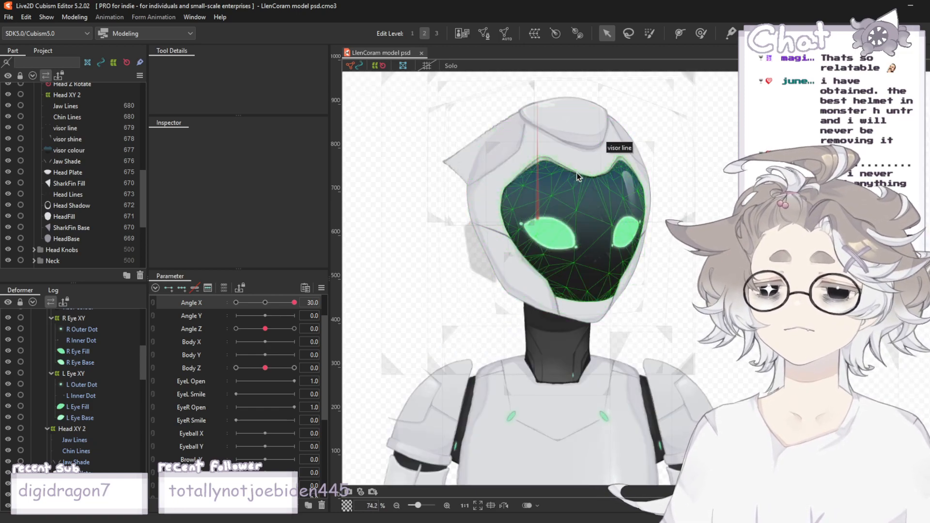
scroll(515, 127, "up", 1)
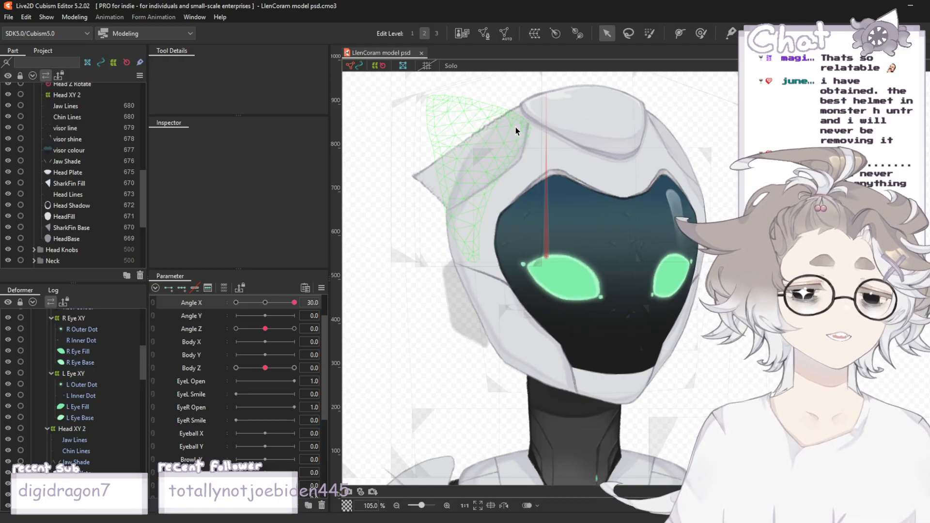
scroll(618, 141, "down", 1)
scroll(562, 144, "up", 1)
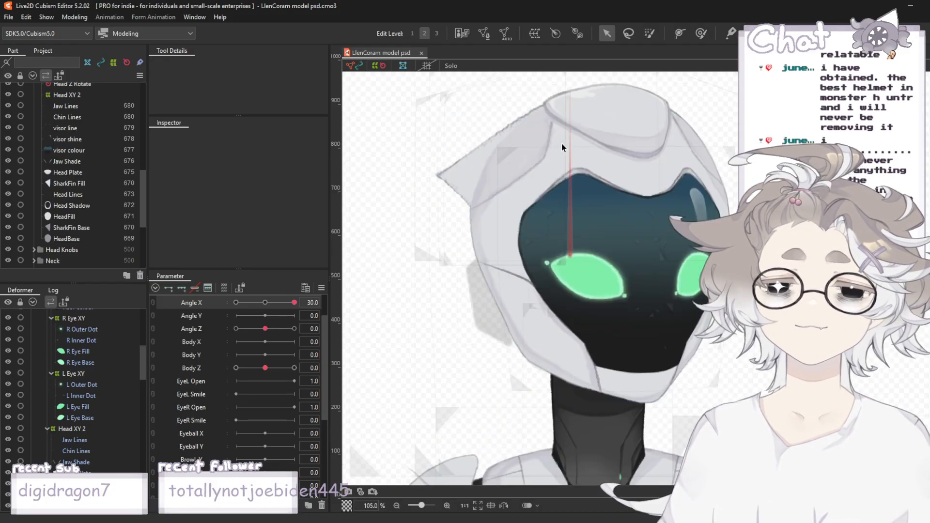
mouse_move(293, 306)
left_mouse_down()
mouse_move(235, 310)
mouse_move(300, 310)
left_mouse_up()
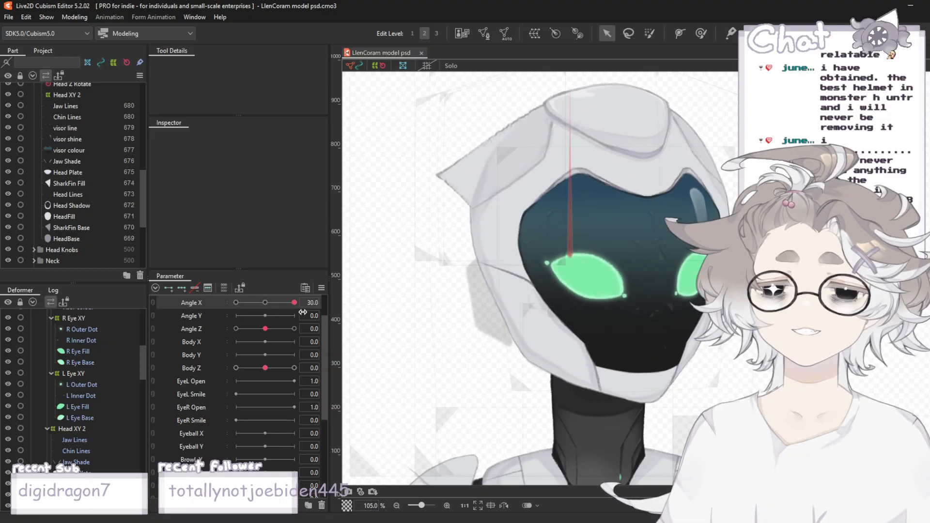
- Open the updated "LlenCoram model psd" artwork as a separate document beside the rigged model
left_click(16, 16)
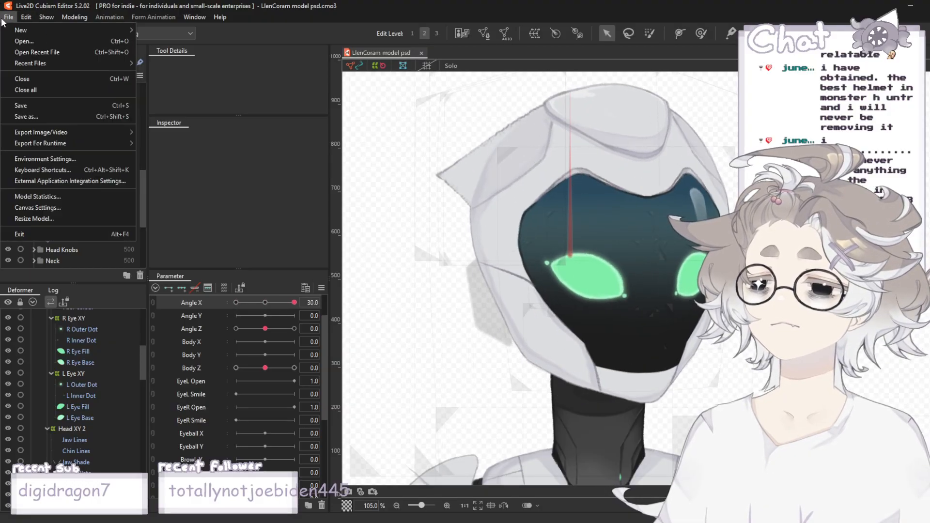
left_click(37, 44)
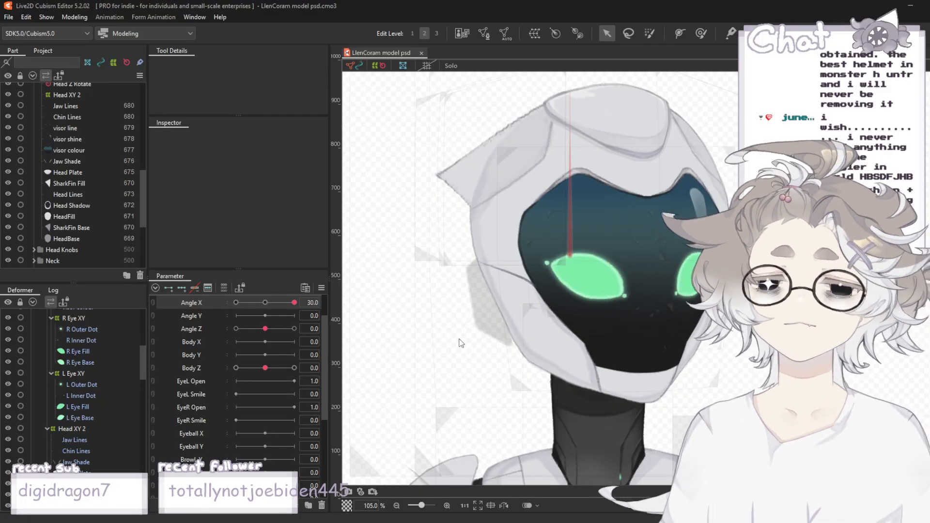
key("ctrl+s")
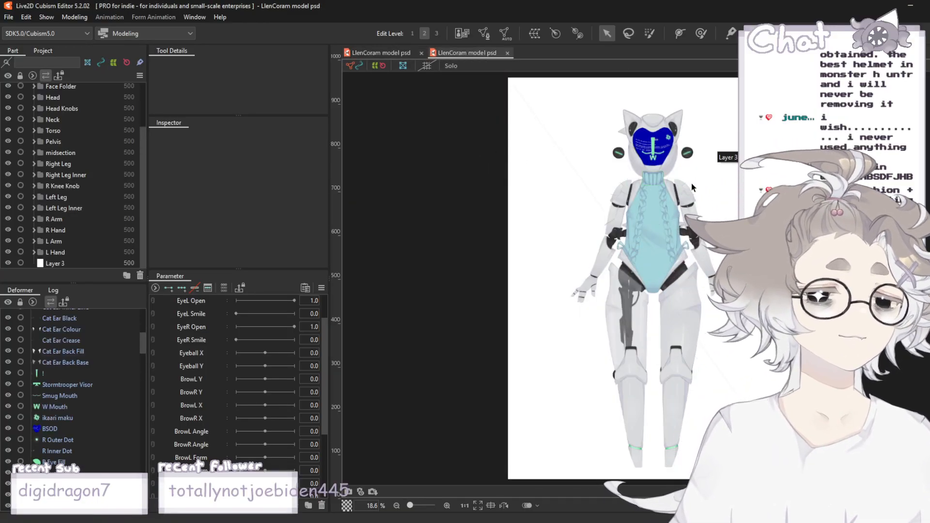
- Copy the Head Fin Fill and Head Fin Base meshes from the Head folder of the imported artwork
scroll(677, 160, "up", 4)
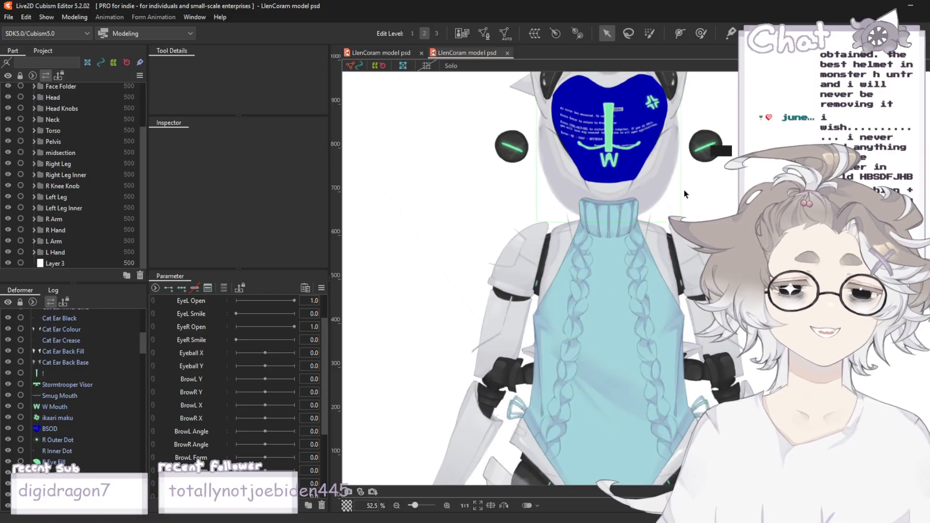
scroll(668, 165, "down", 1)
scroll(662, 164, "up", 4)
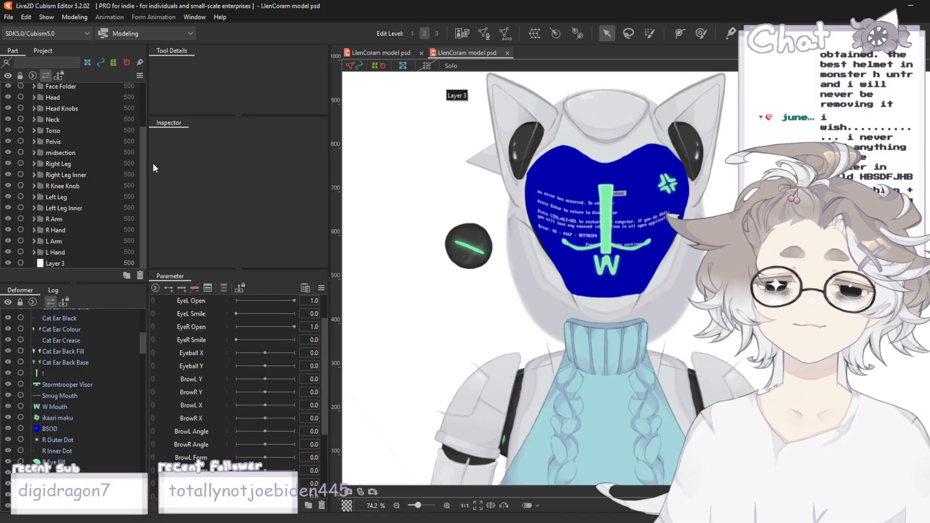
scroll(73, 191, "up", 1)
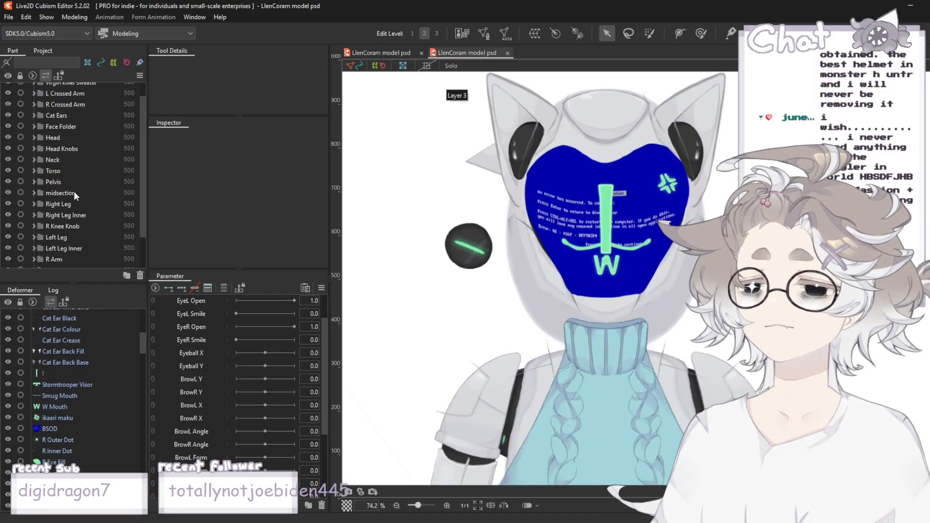
left_click(34, 137)
scroll(79, 160, "down", 4)
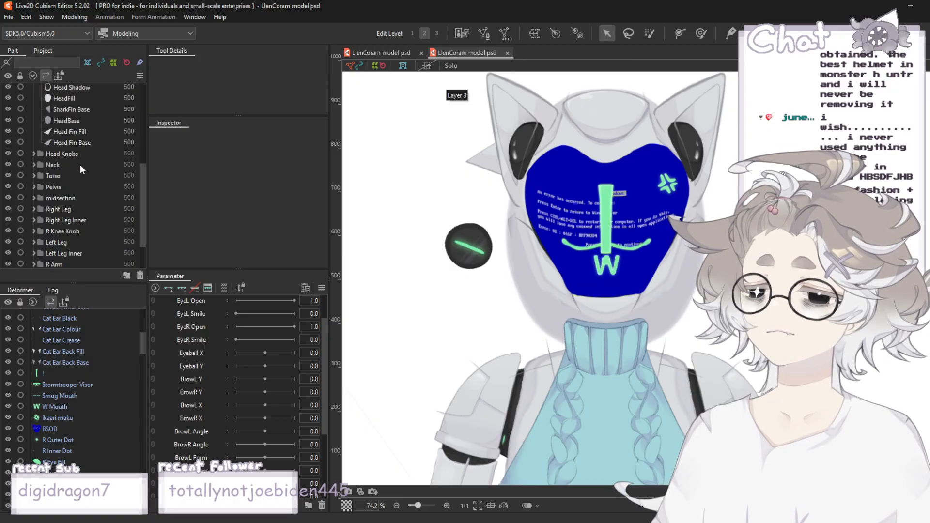
left_click(68, 140)
left_click(70, 134, "shift")
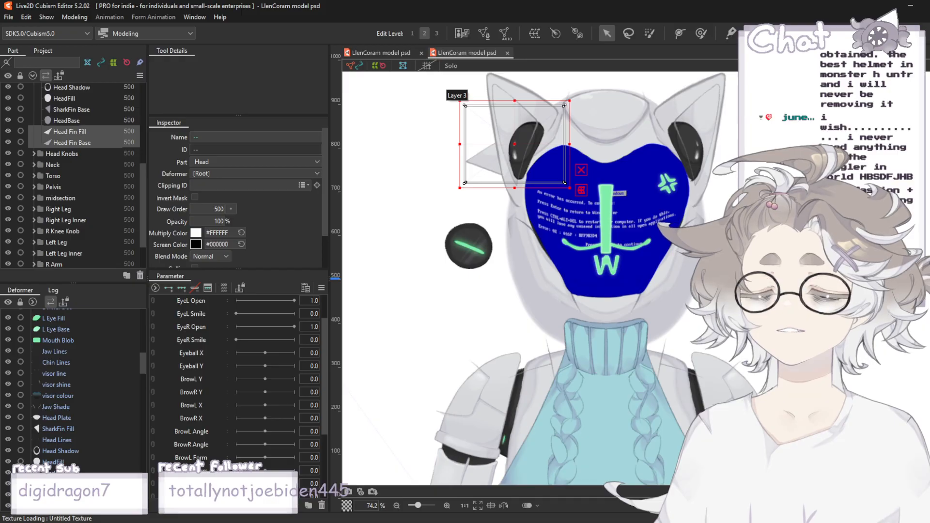
- Close the imported artwork document without saving it and return to the rigged model
left_click(402, 51)
left_click(503, 51)
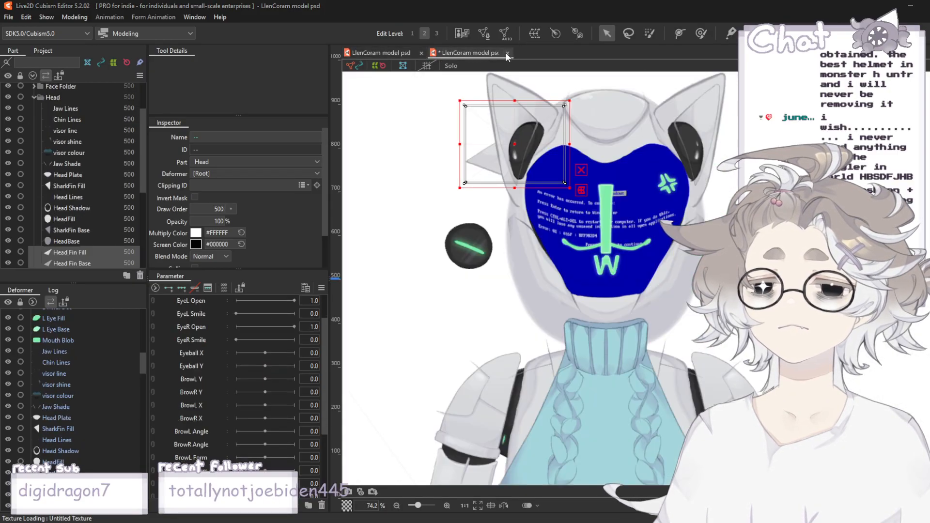
left_click(468, 256)
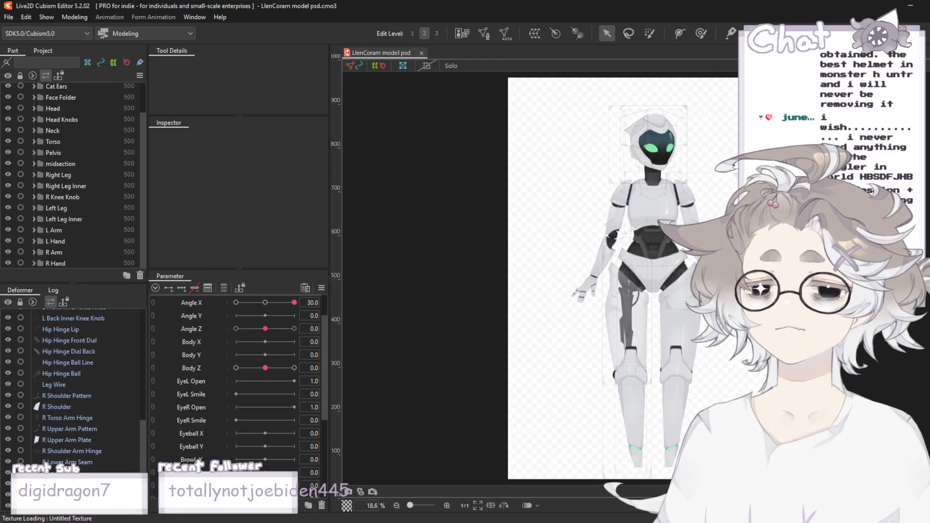
- Paste the copied Head Fin meshes into the rigged model's Head folder, directly above HeadFill
scroll(606, 96, "up", 8)
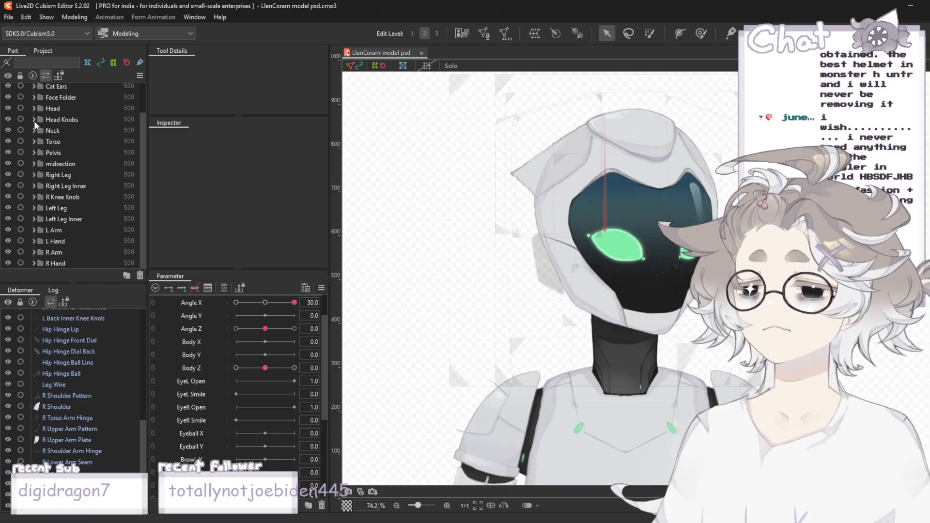
left_click(33, 108)
scroll(59, 167, "down", 5)
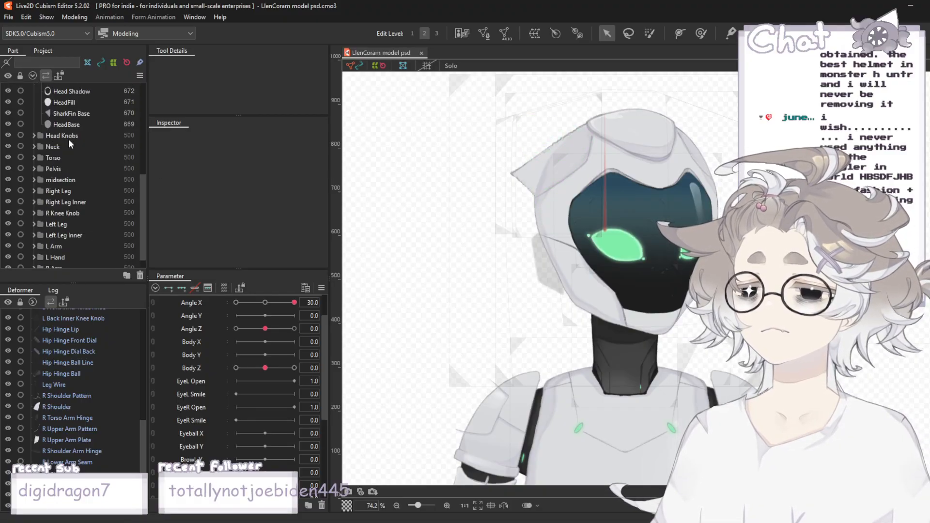
left_click(68, 124)
left_click(77, 114)
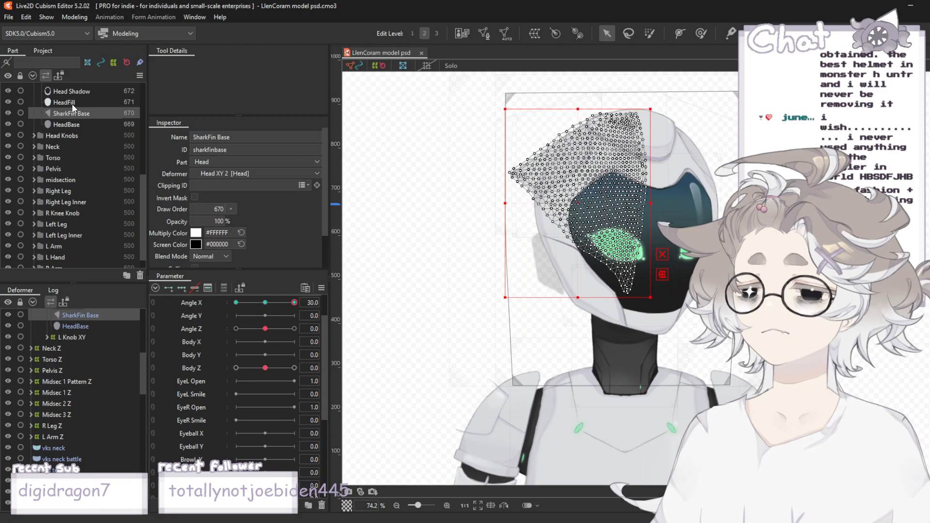
left_click(72, 103)
scroll(77, 116, "up", 2)
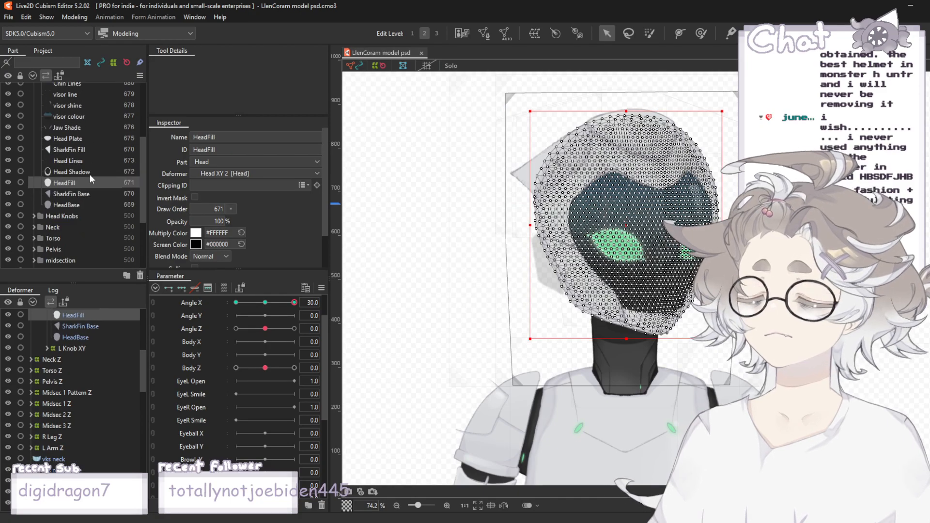
key("ctrl+v")
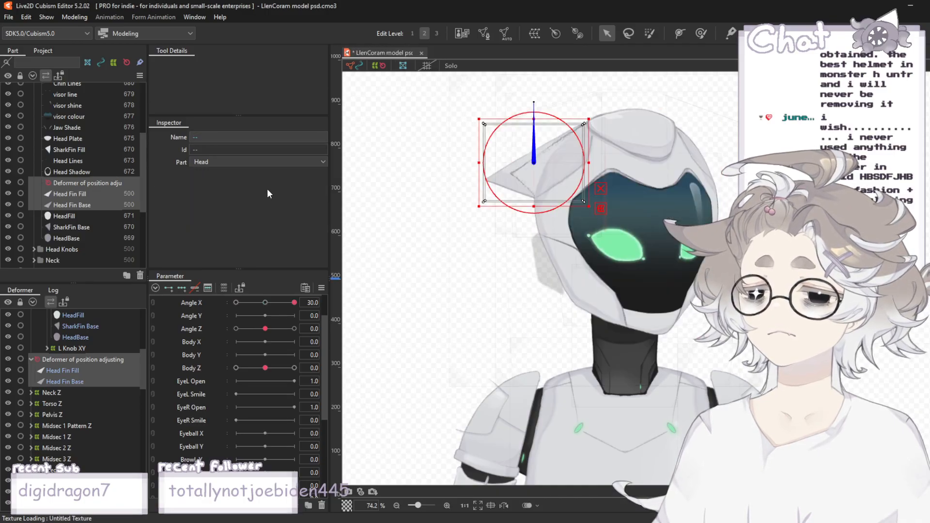
- Delete the "Deformer of position adjusting" from the Head folder, keeping the Head Fin Fill and Head Fin Base meshes
left_click(107, 181)
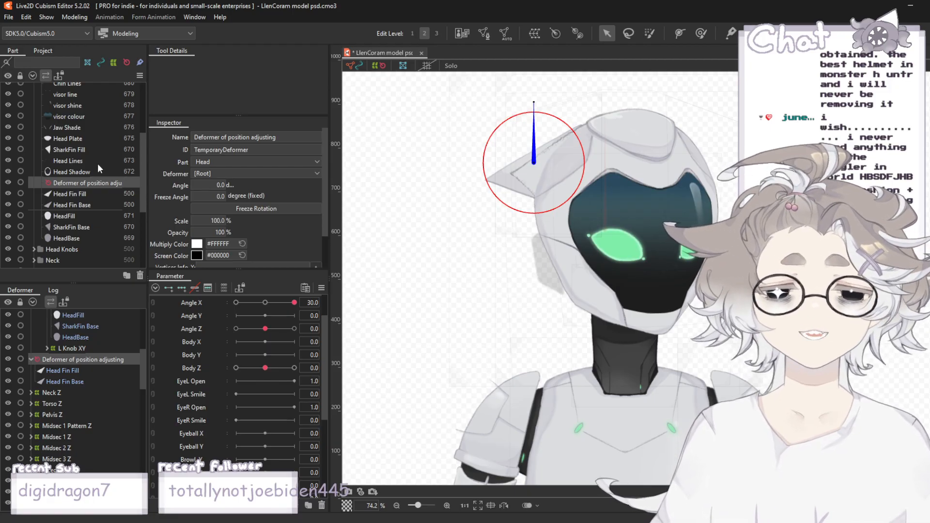
scroll(391, 143, "up", 3)
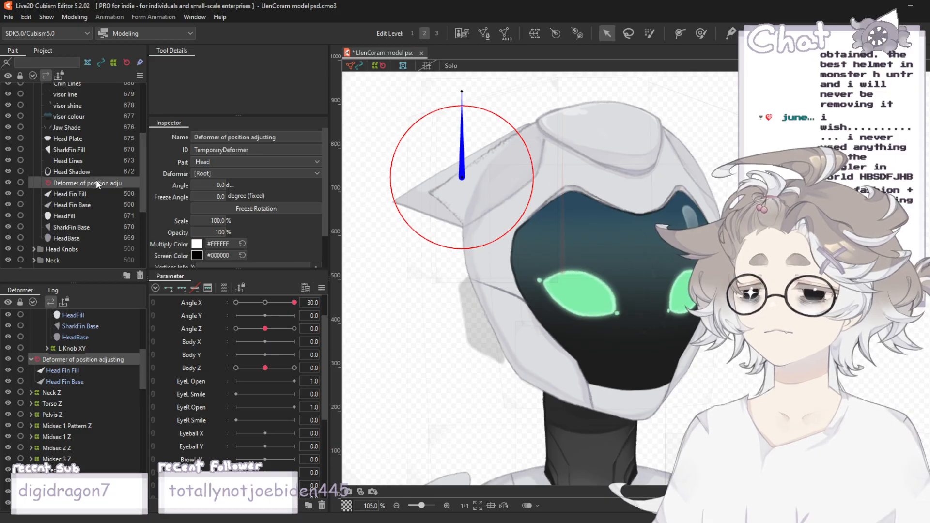
key("Delete")
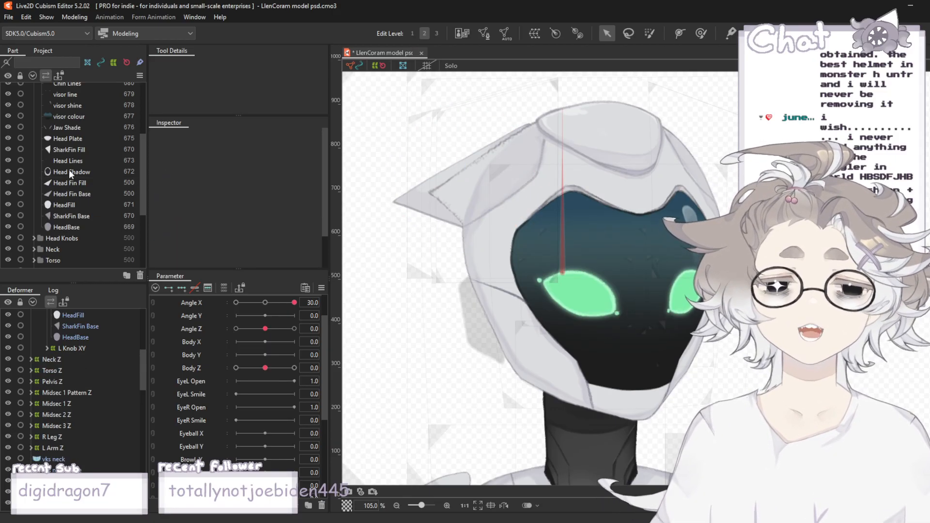
scroll(394, 192, "up", 3)
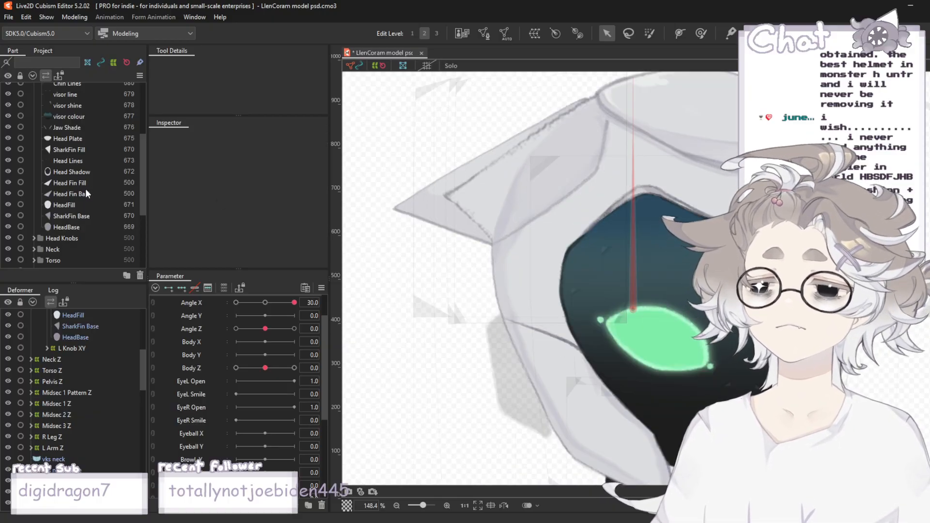
scroll(80, 192, "up", 1)
left_click(75, 224)
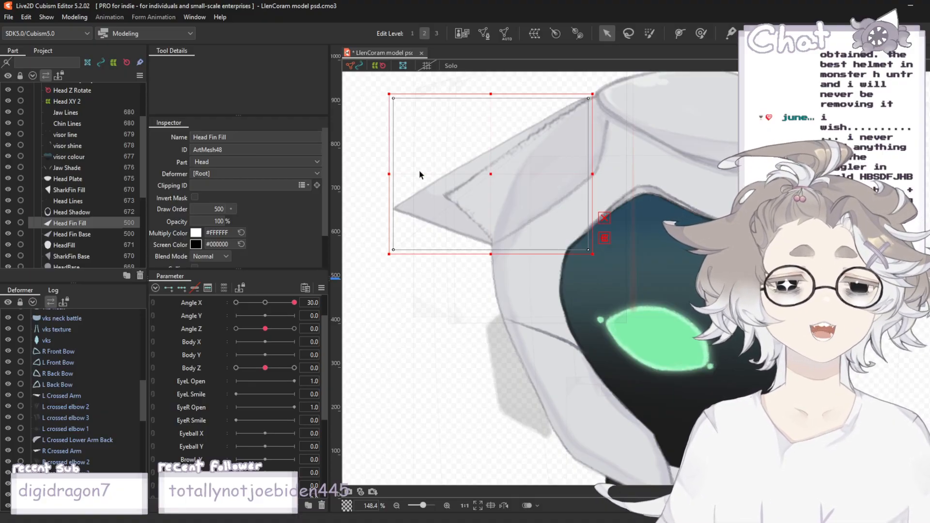
scroll(390, 145, "down", 3)
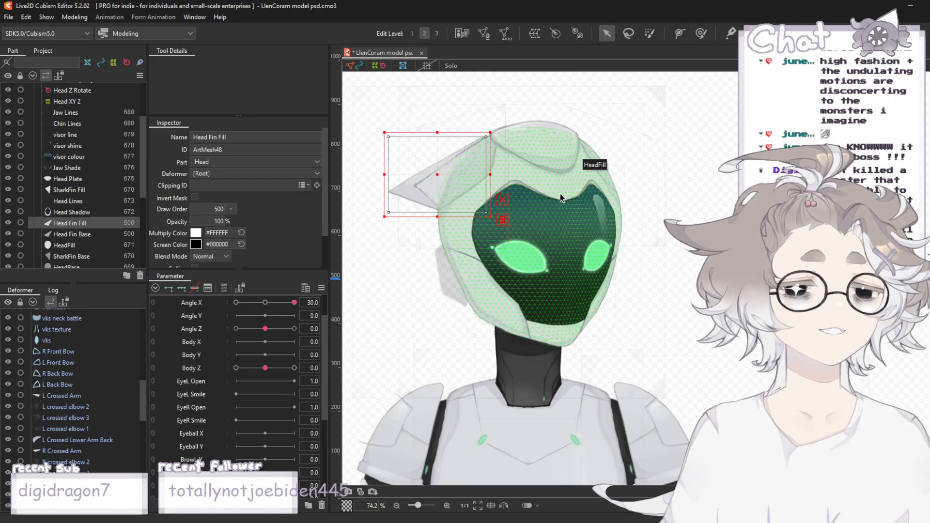
scroll(450, 129, "down", 3)
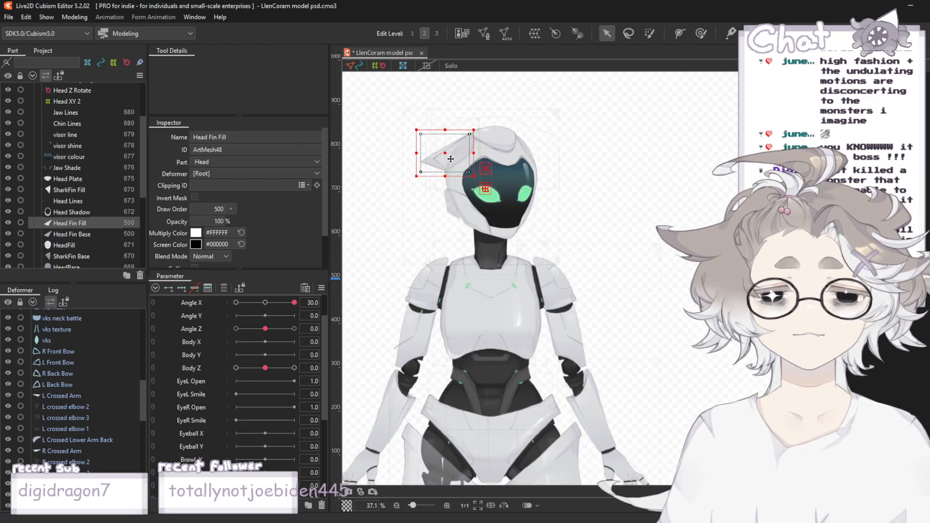
scroll(442, 145, "up", 3)
scroll(443, 145, "up", 1)
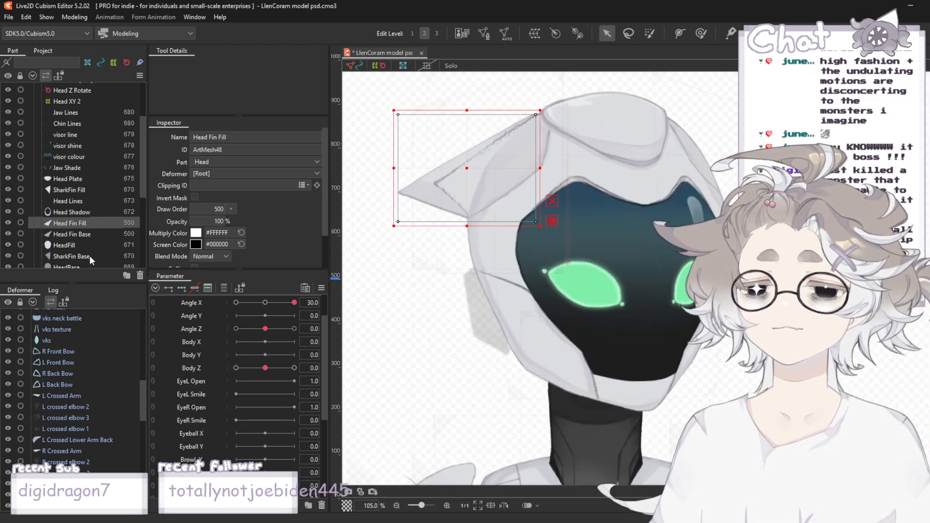
- Try removing the SharkFin Base mesh from the Head folder, and undo the deletion
left_click(65, 245)
scroll(64, 245, "down", 1)
left_click(80, 217)
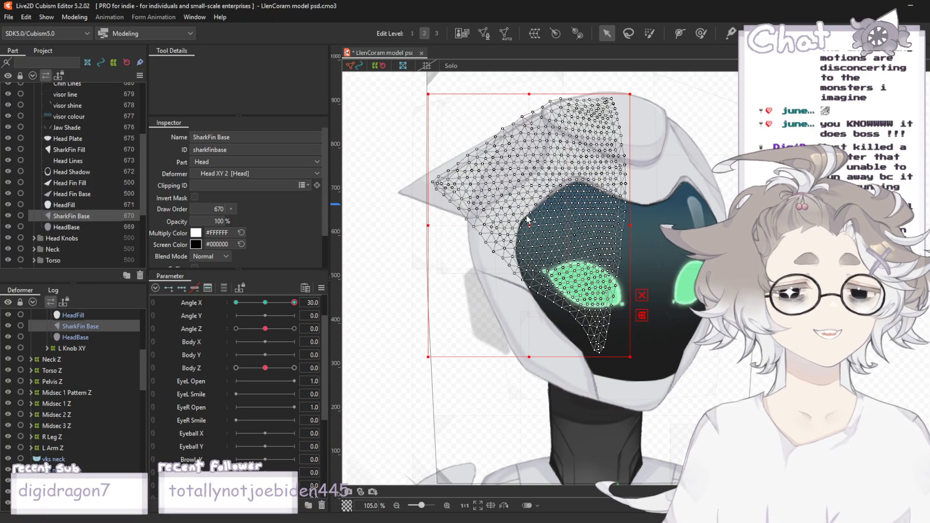
key("Delete")
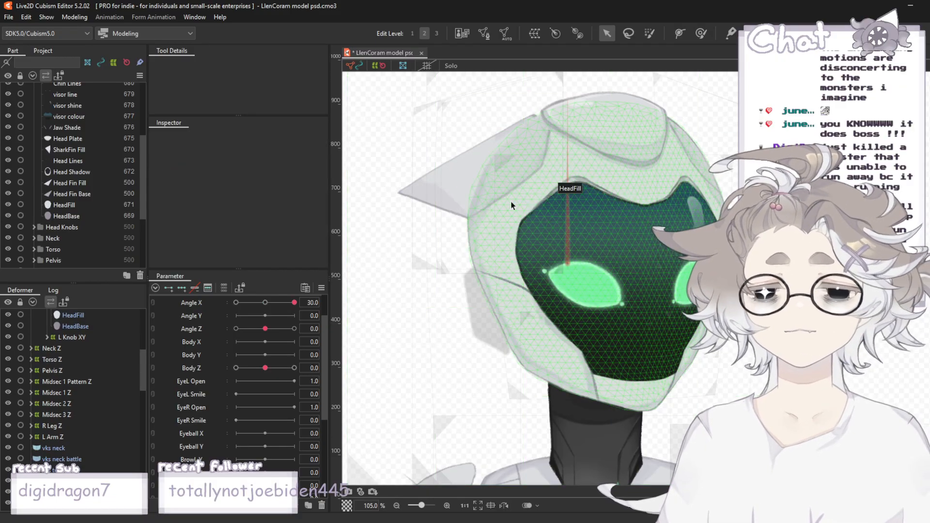
scroll(570, 271, "down", 3)
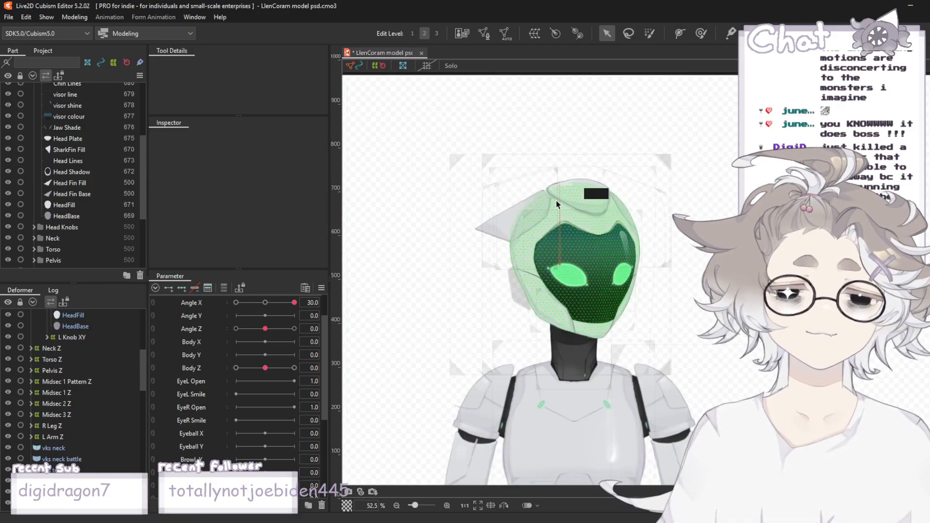
scroll(533, 213, "up", 5)
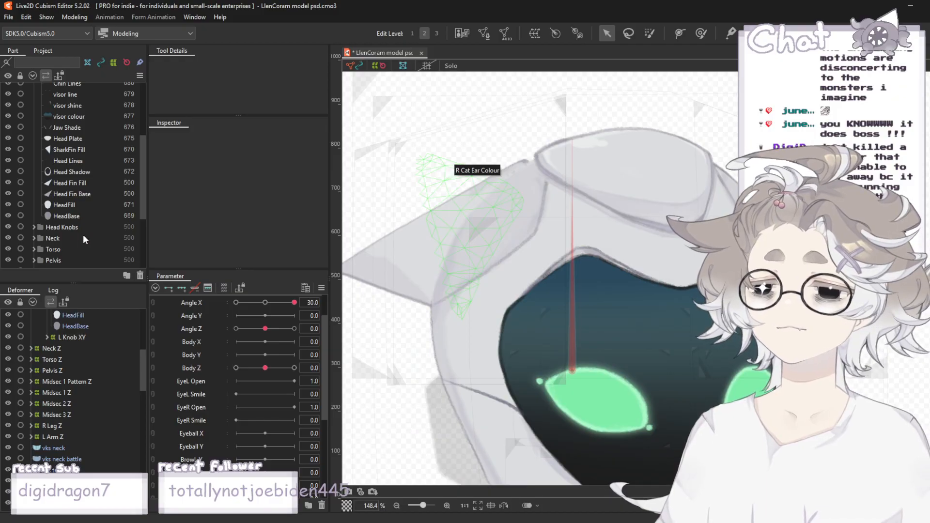
key("ctrl+z")
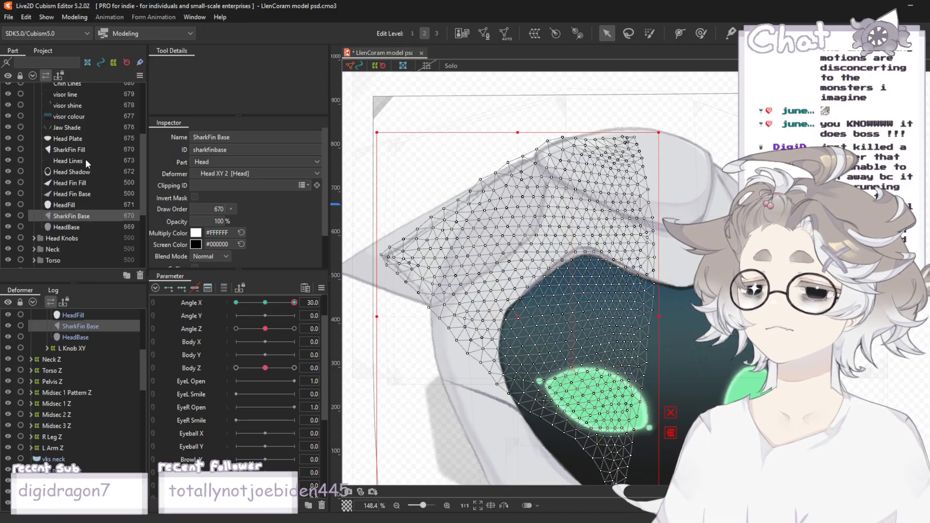
- Set the Head Fin Base mesh's draw order to 670 and move it directly below HeadFill in the Head folder
left_click(76, 193)
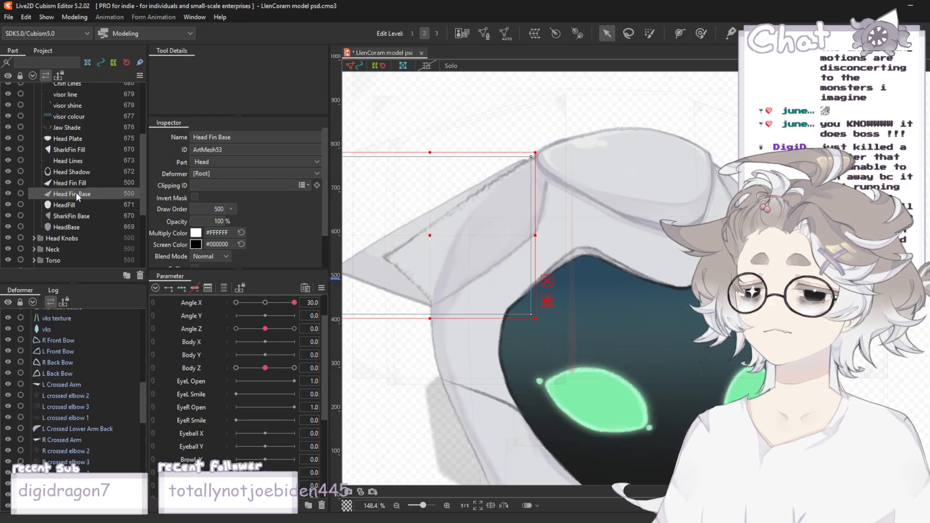
left_click(219, 208)
type("670")
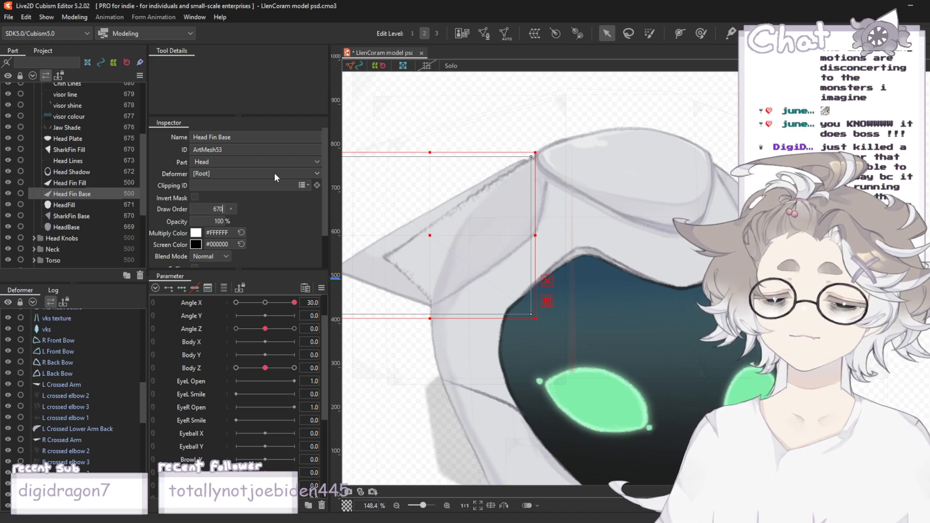
key("Return")
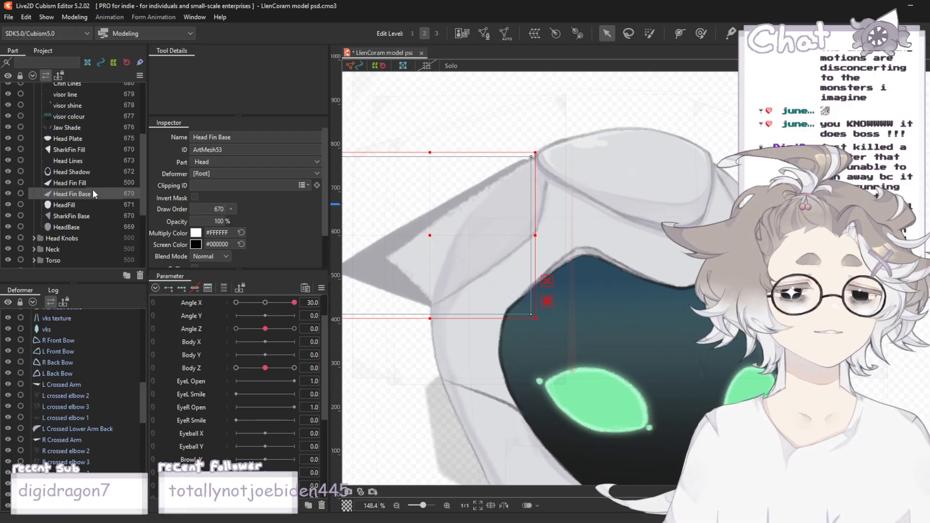
left_click_drag(82, 194, 102, 213)
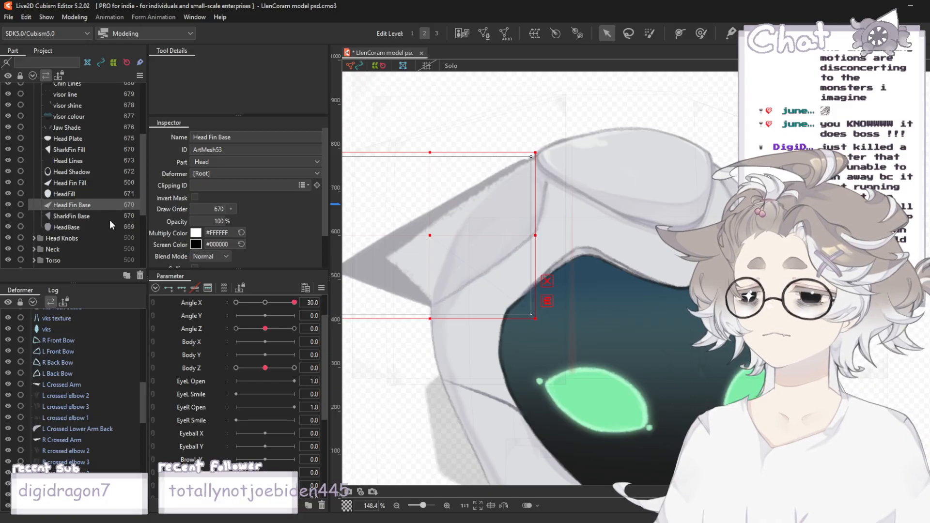
- Delete the old SharkFin Base mesh from the Head folder, keeping Head Fin Base
left_click(77, 216)
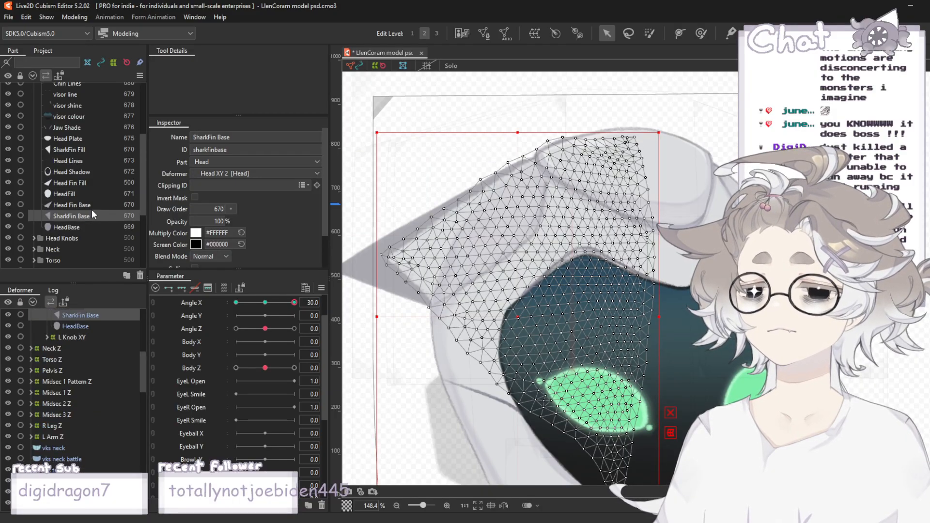
key("Delete")
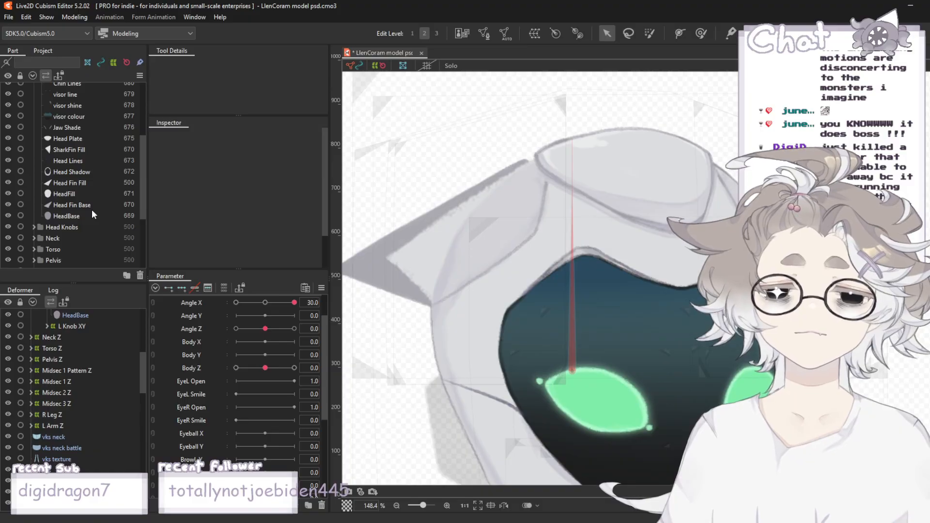
left_click(83, 205)
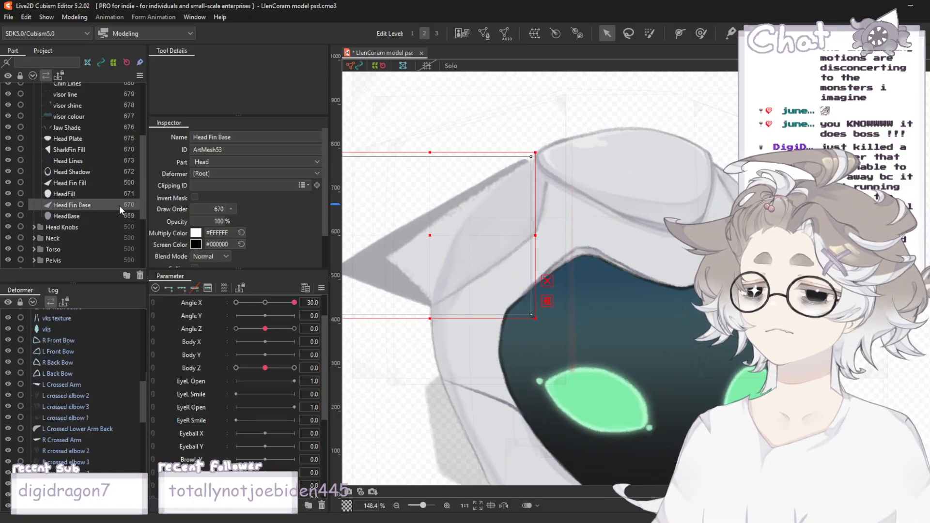
- Set the Head Fin Fill mesh's draw order to 670
left_click(74, 184)
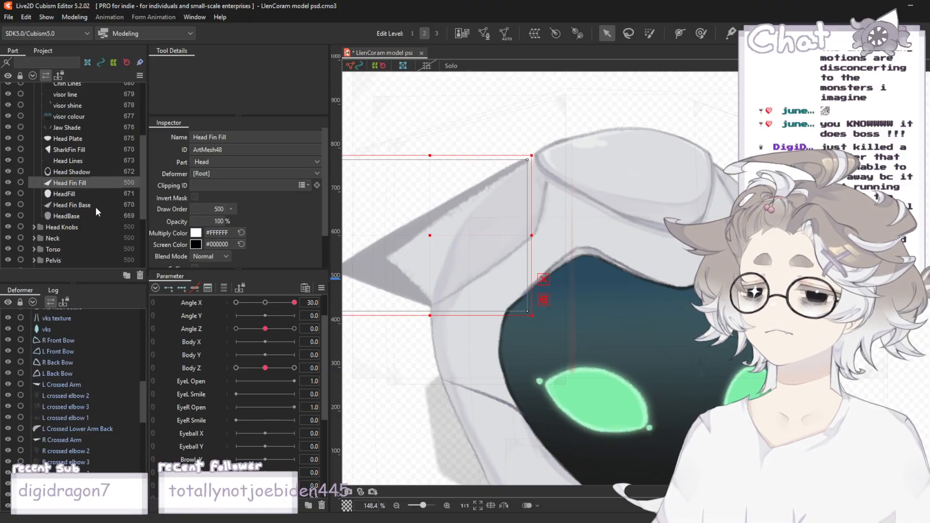
left_click(213, 210)
type("670")
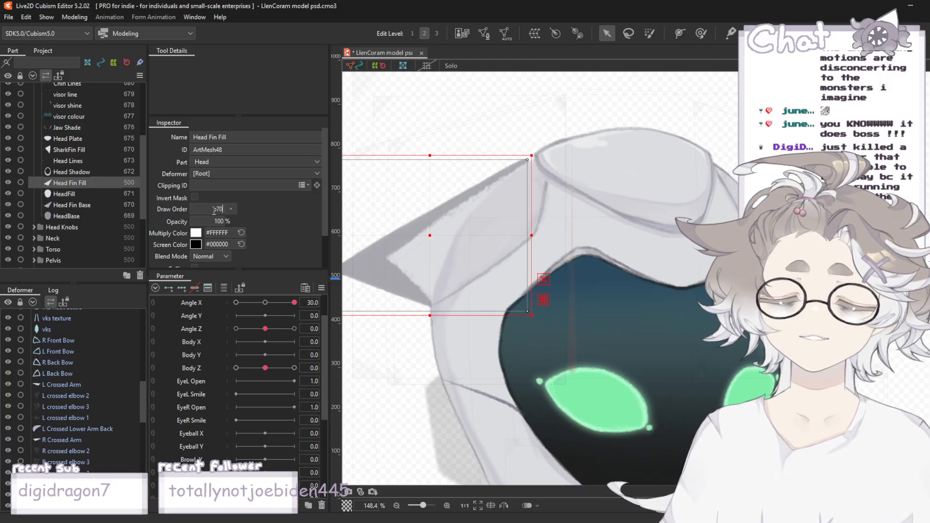
key("Return")
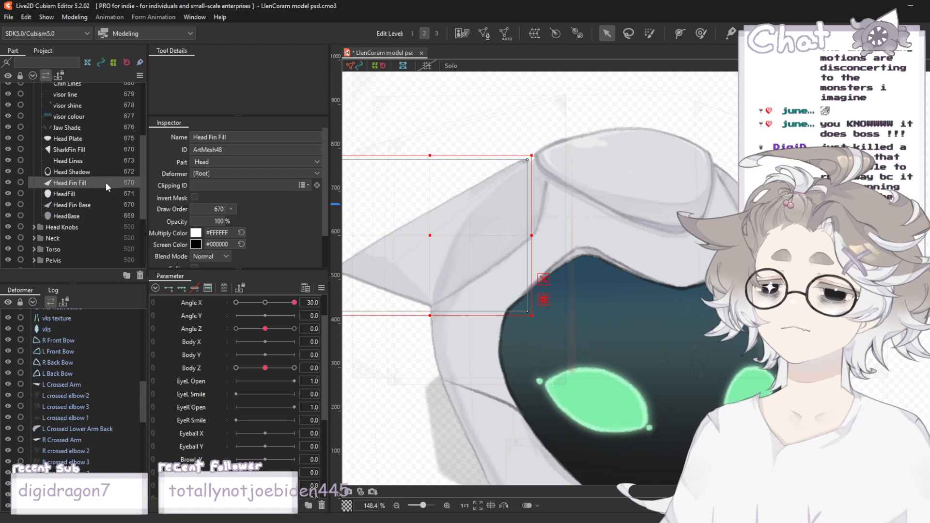
left_click(70, 171)
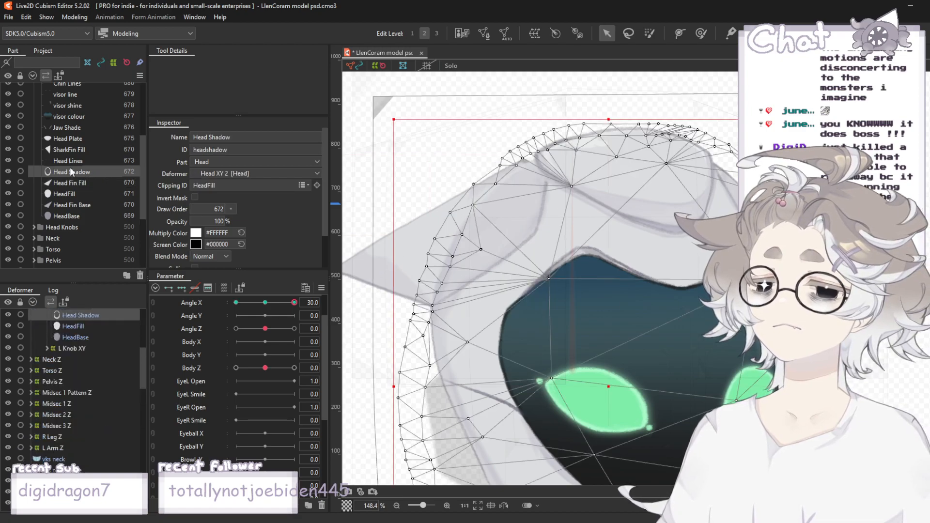
- Generate an automatic mesh for Head Fin Fill so that its vertices follow the fin's shape
left_click(101, 181)
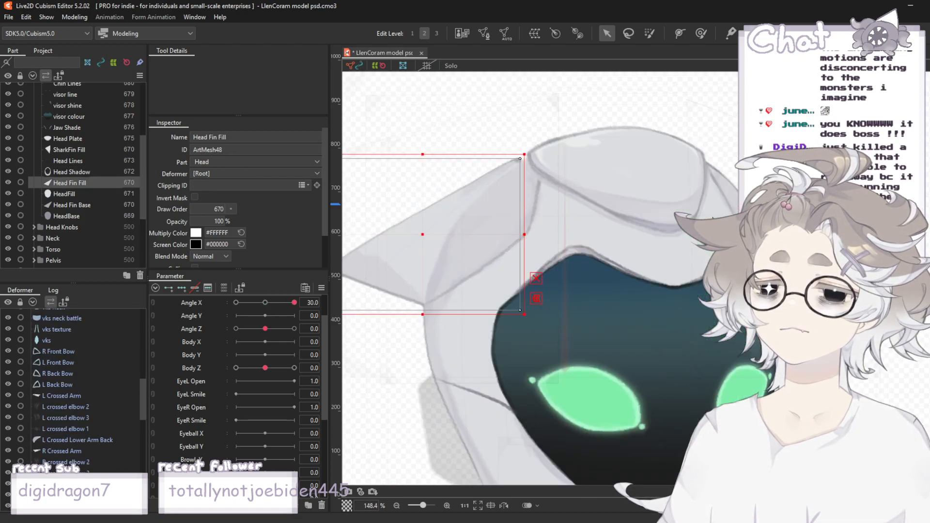
scroll(545, 129, "down", 2)
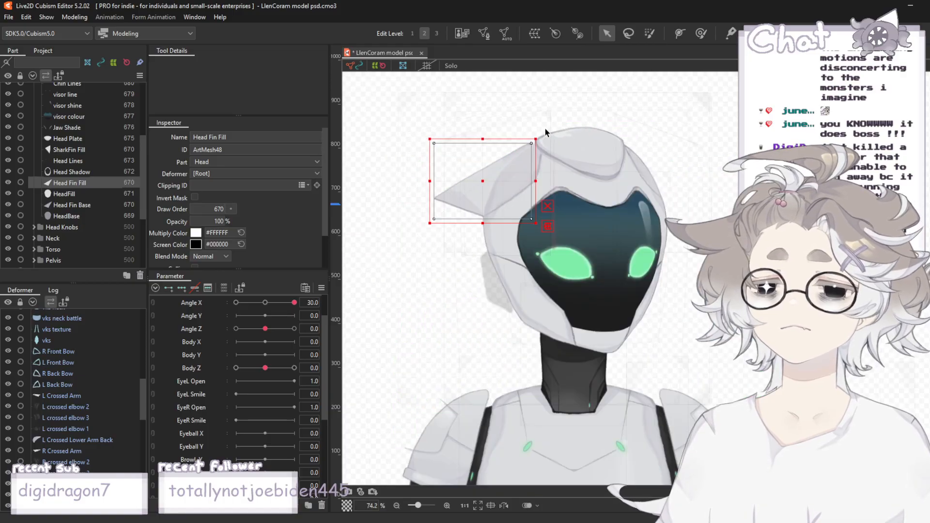
left_click(485, 32)
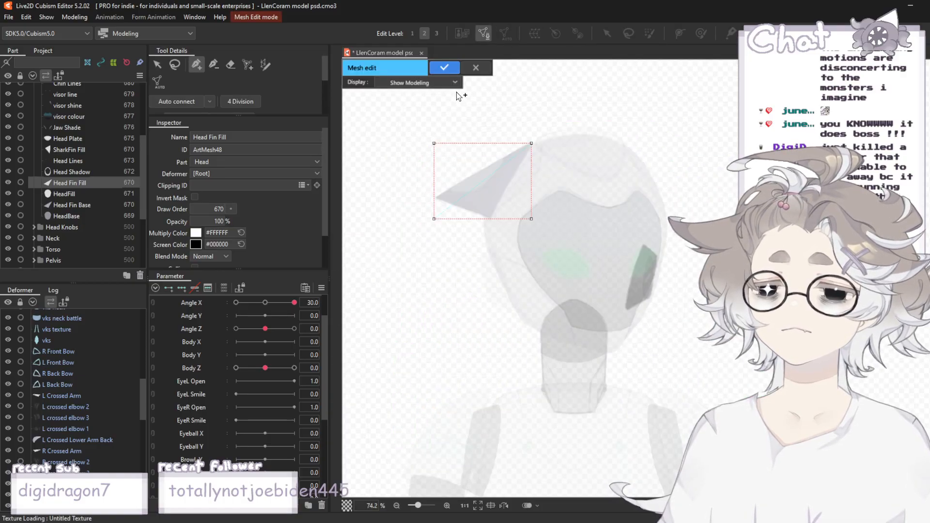
left_click(445, 70)
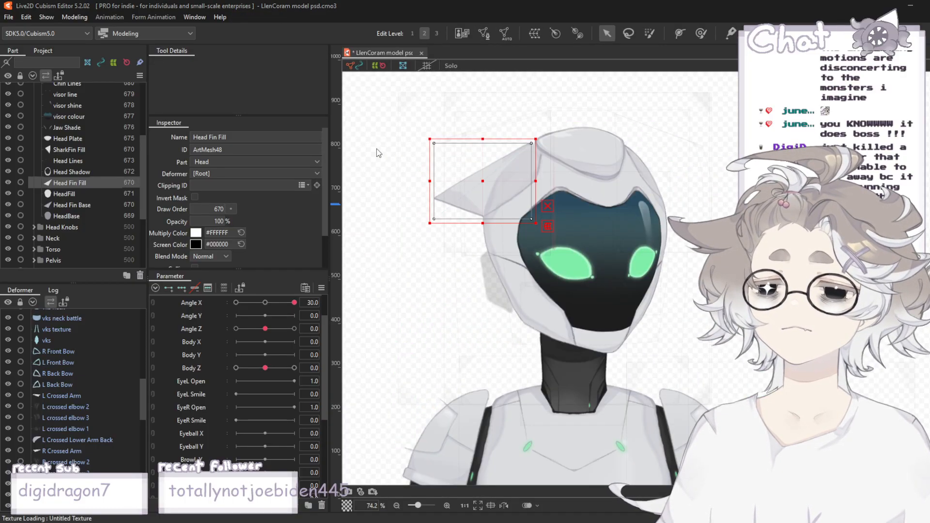
left_click(462, 175)
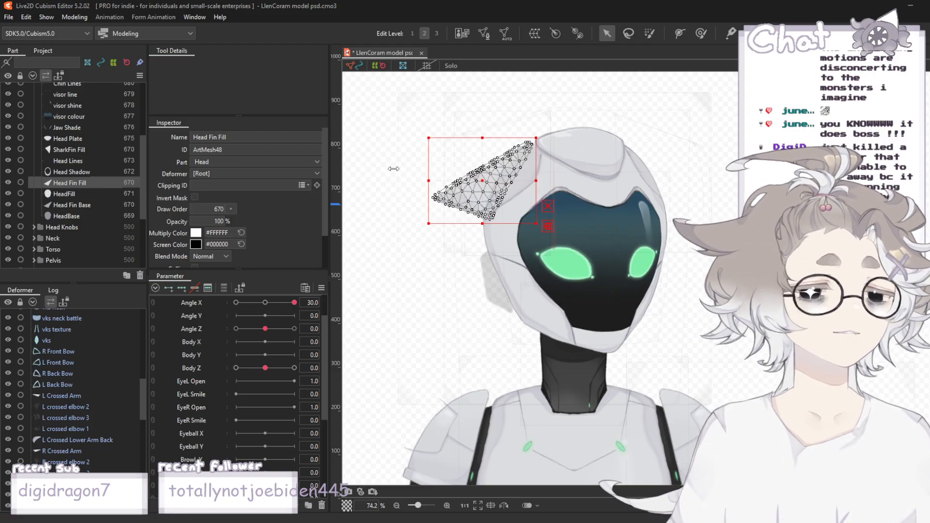
scroll(418, 150, "up", 3)
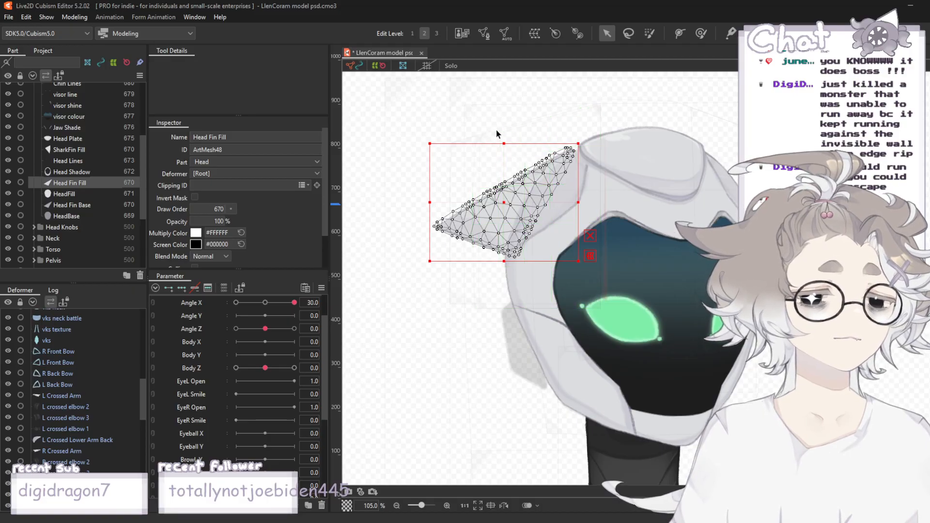
scroll(496, 130, "up", 3)
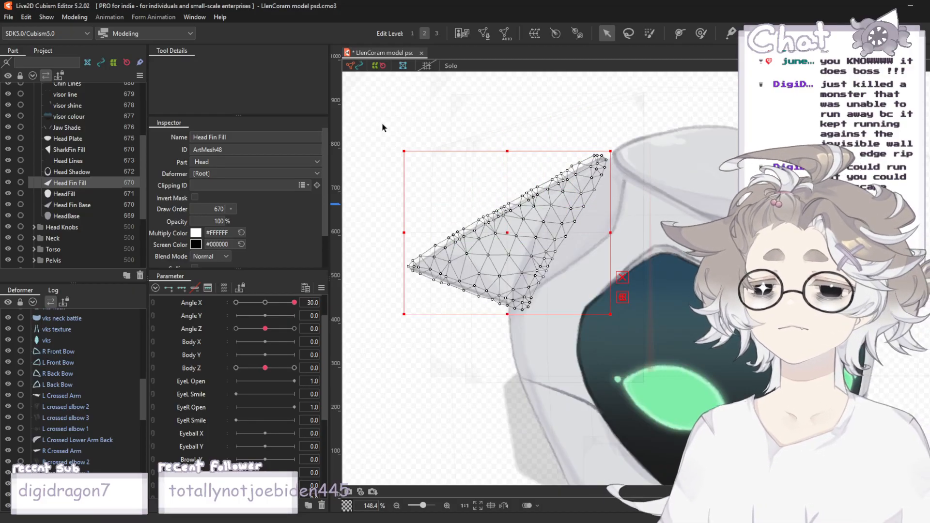
- Generate an automatic mesh for Head Fin Base that follows the fin's outline
left_click(89, 203)
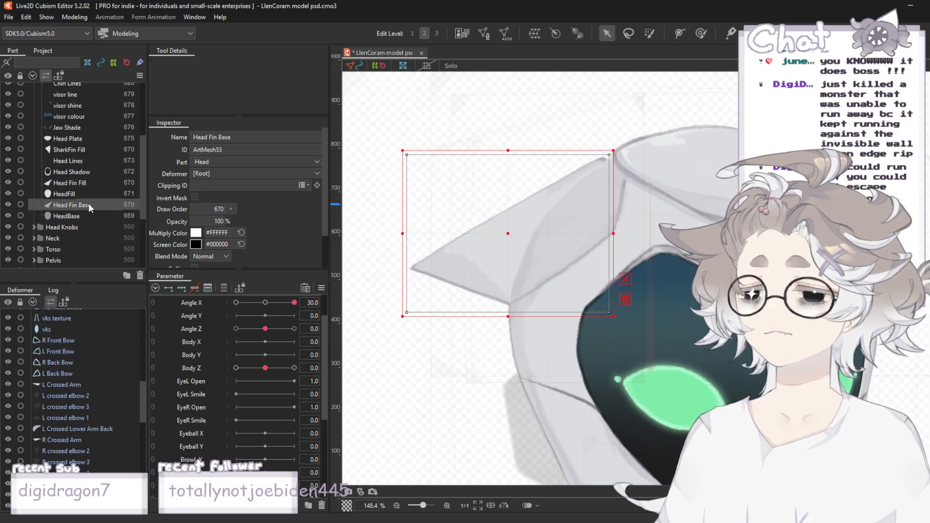
left_click(511, 31)
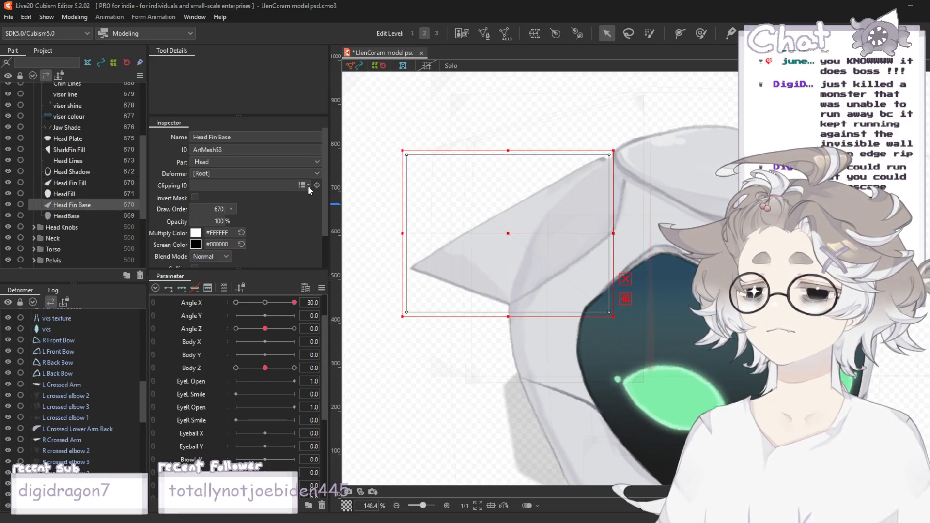
left_click(471, 118)
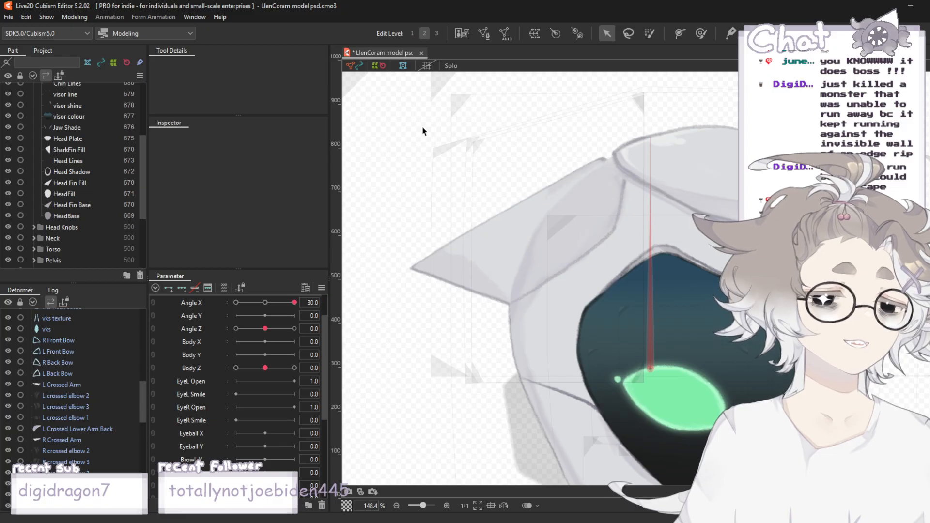
scroll(399, 132, "down", 3)
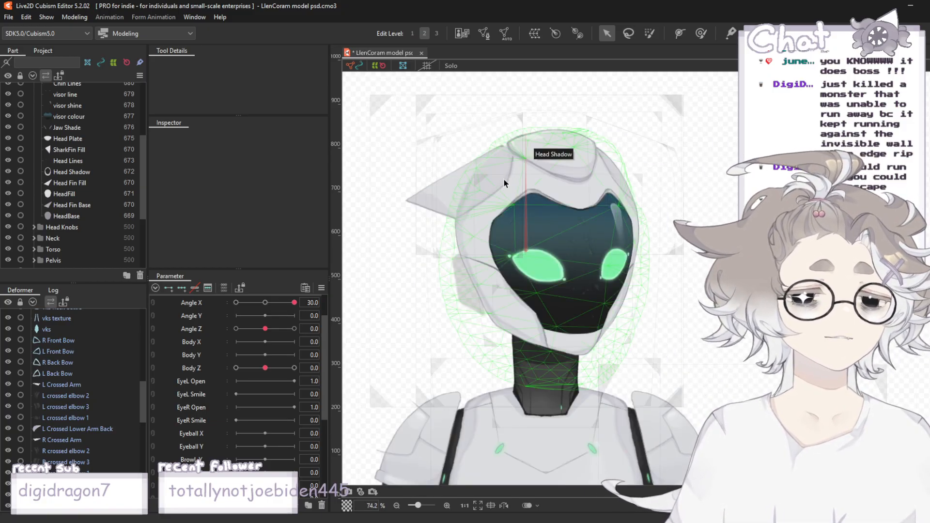
scroll(503, 179, "down", 2)
left_click(67, 204)
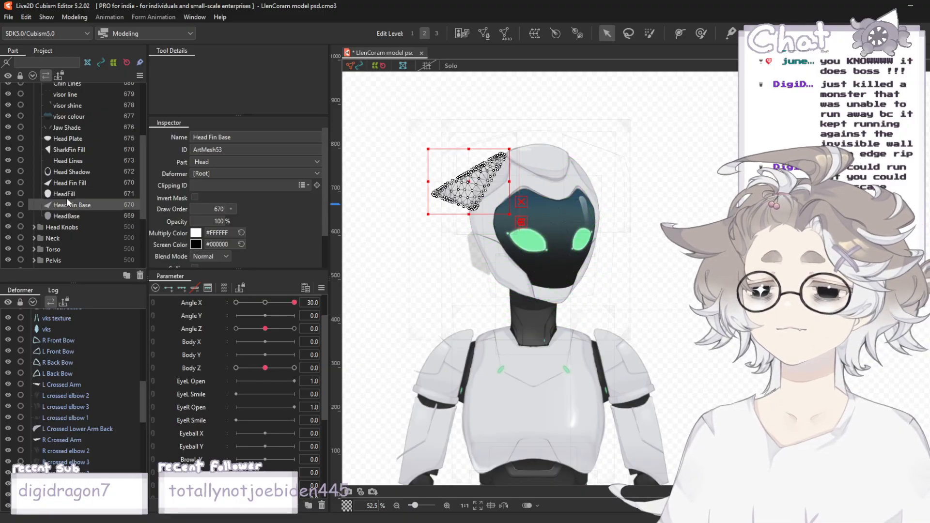
left_click(73, 183, "shift")
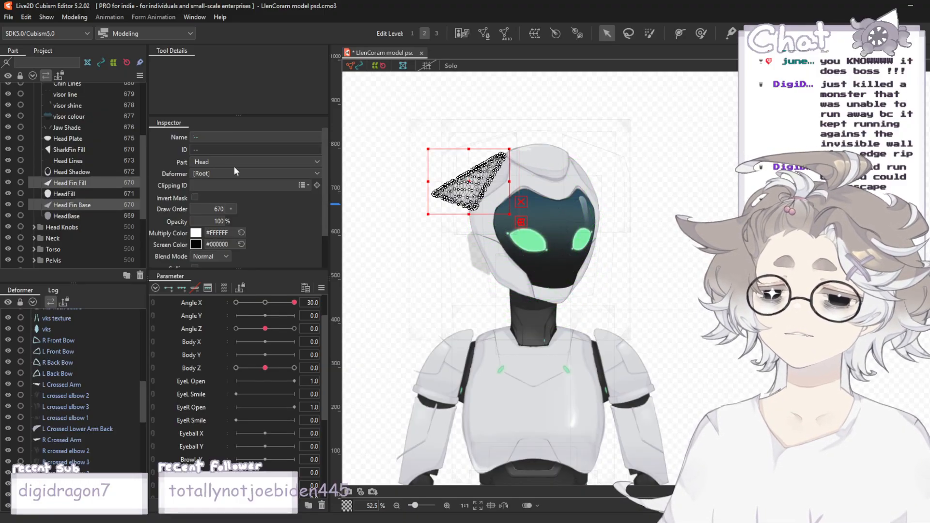
scroll(525, 115, "up", 1)
scroll(584, 174, "up", 1)
scroll(605, 148, "down", 2)
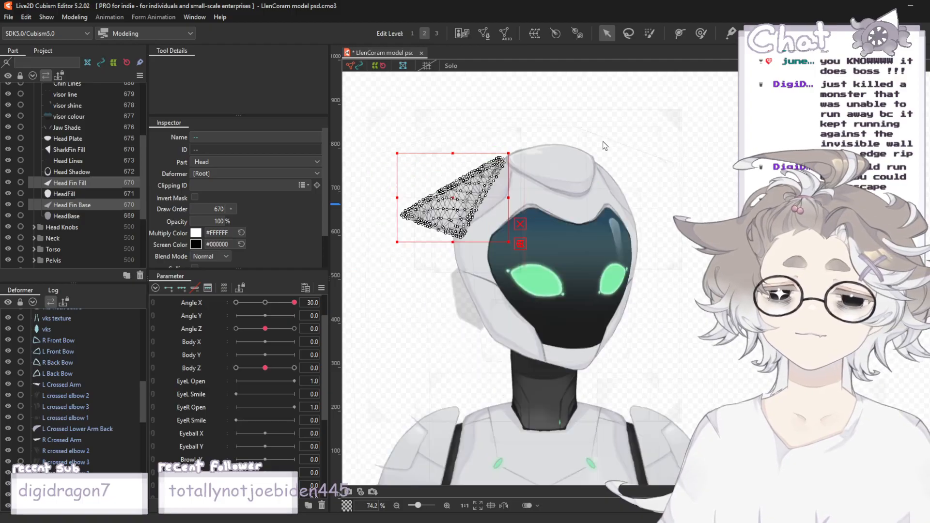
scroll(470, 203, "up", 5)
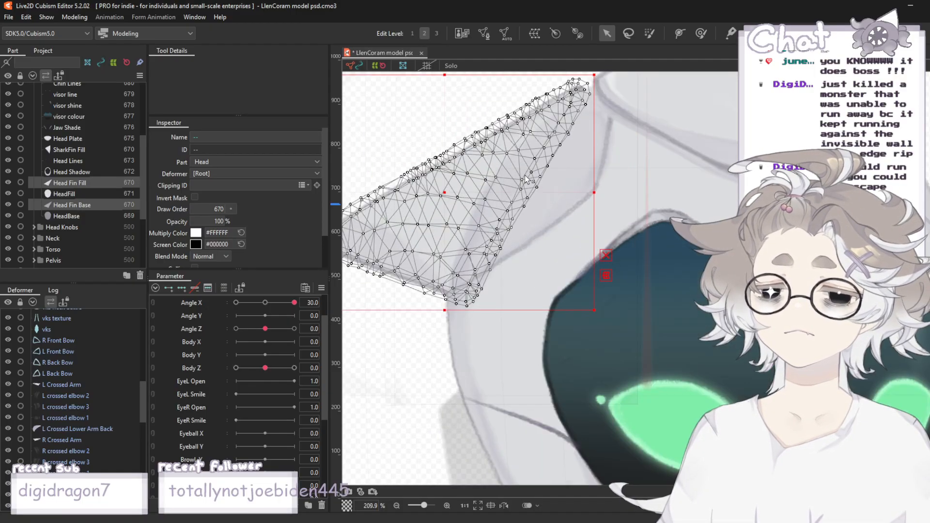
left_click(700, 37)
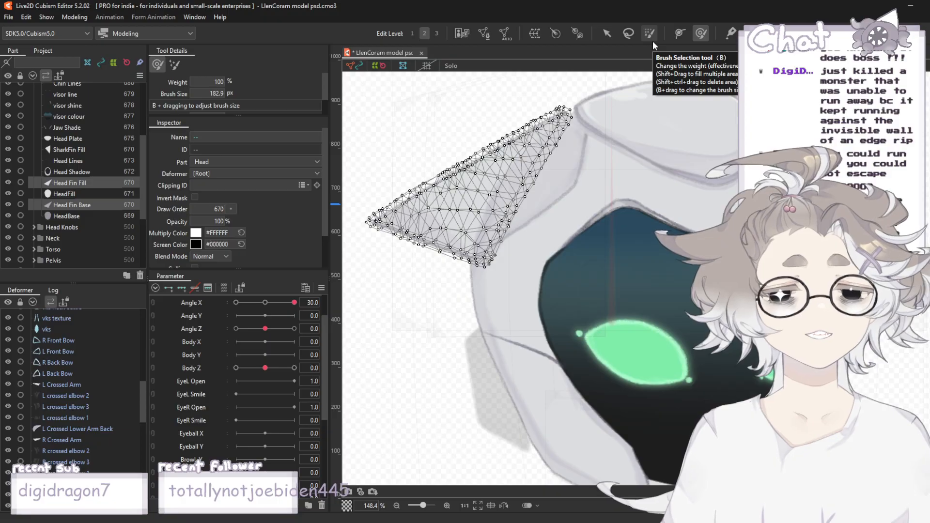
scroll(557, 145, "down", 4)
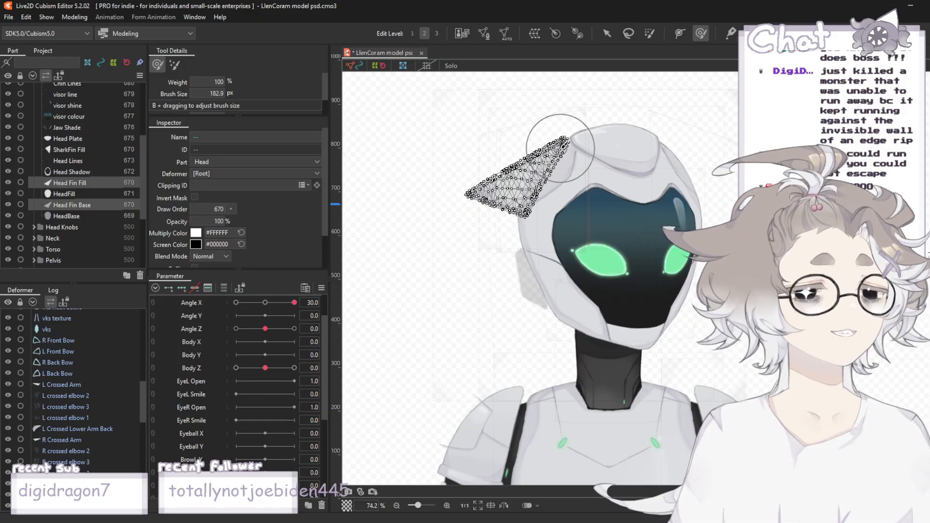
scroll(539, 104, "up", 5)
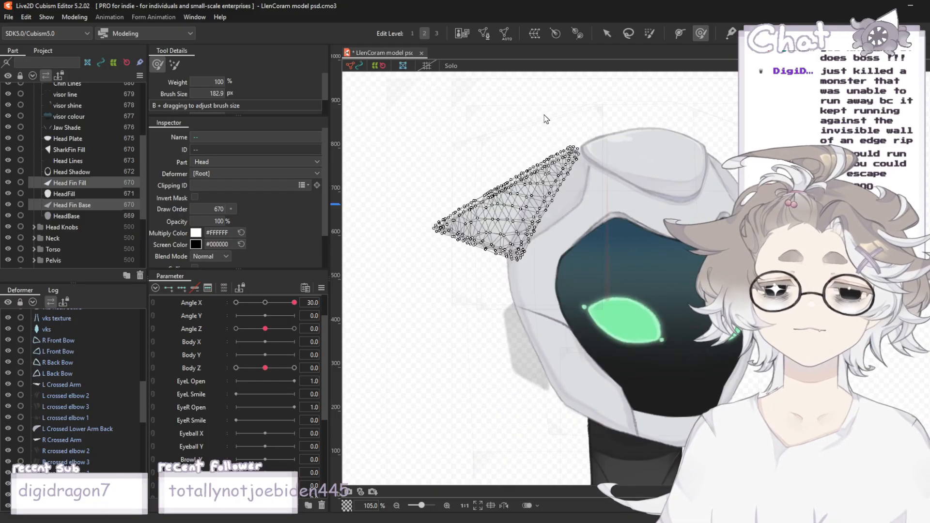
left_click(626, 142)
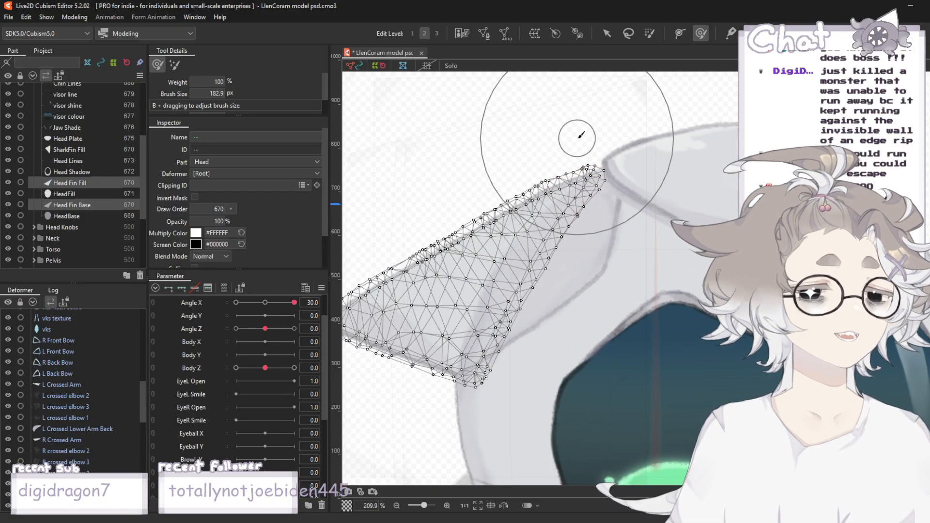
scroll(577, 140, "down", 2)
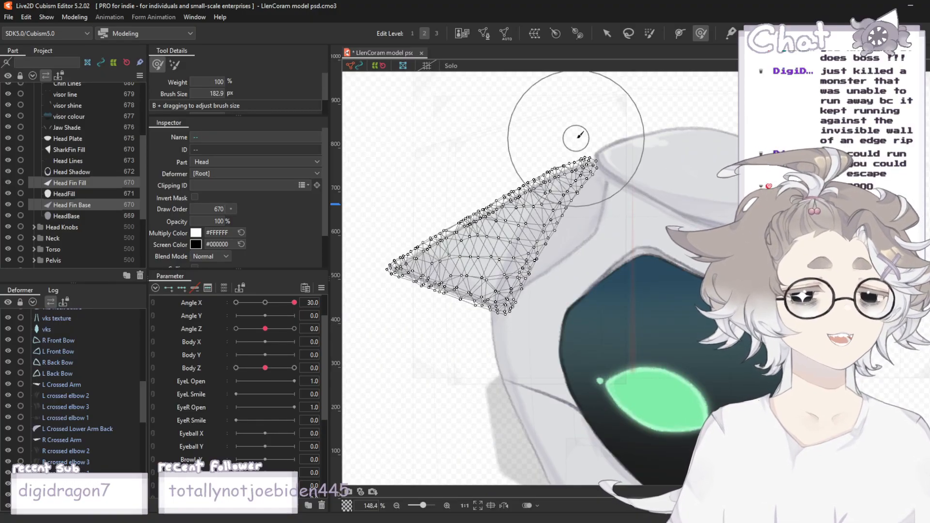
scroll(576, 138, "down", 2)
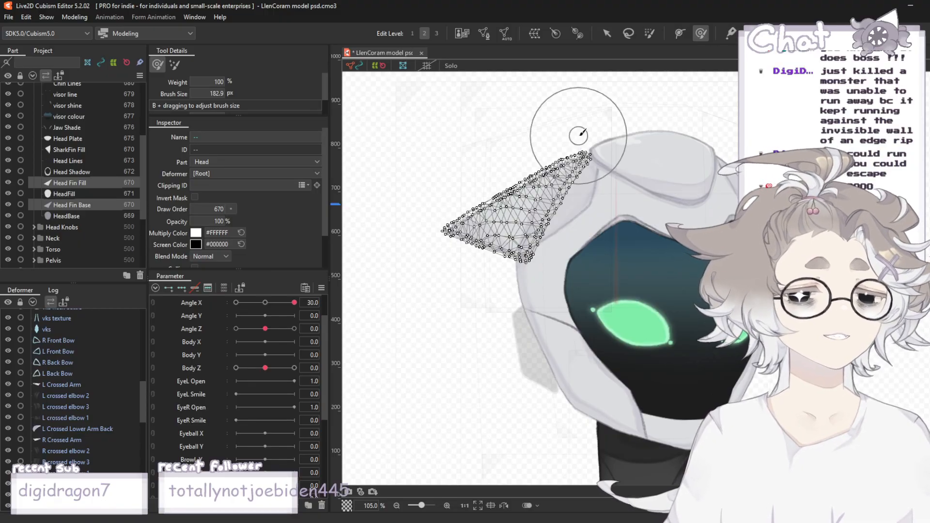
scroll(576, 143, "up", 2)
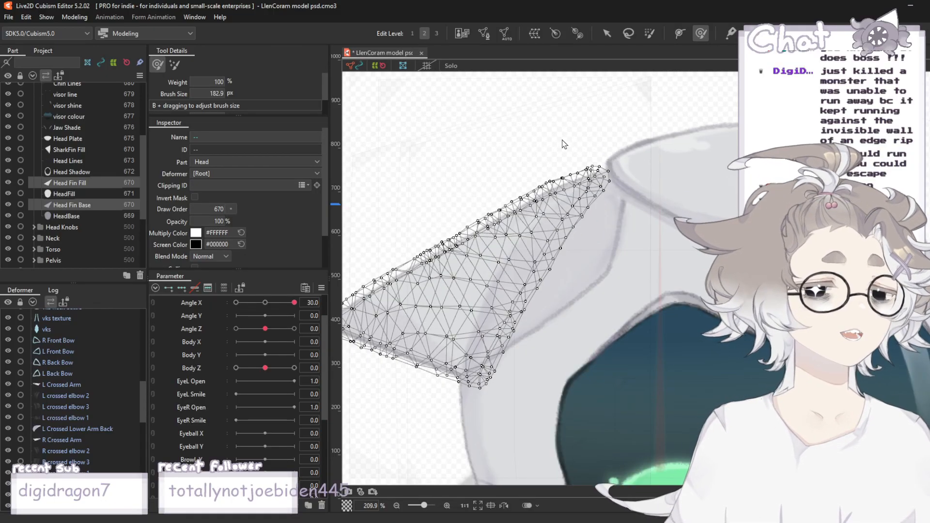
scroll(562, 141, "down", 1)
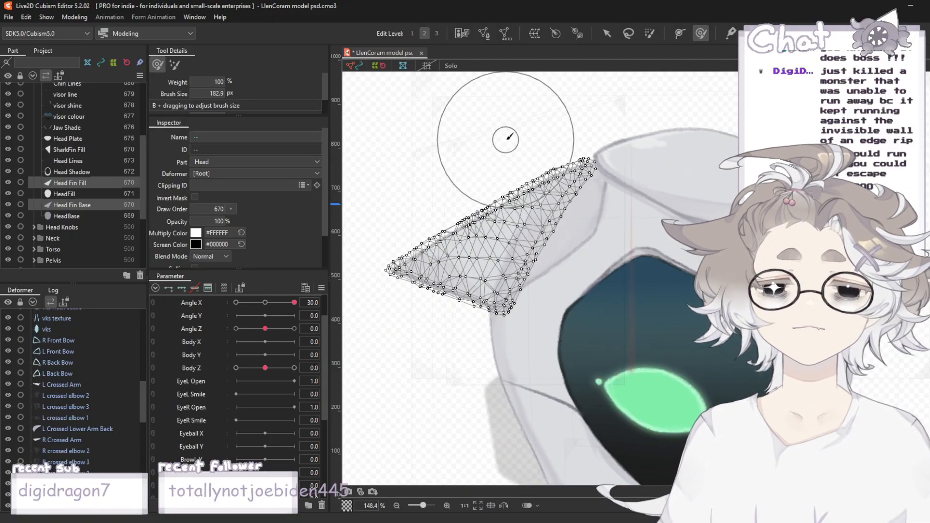
scroll(504, 137, "up", 1)
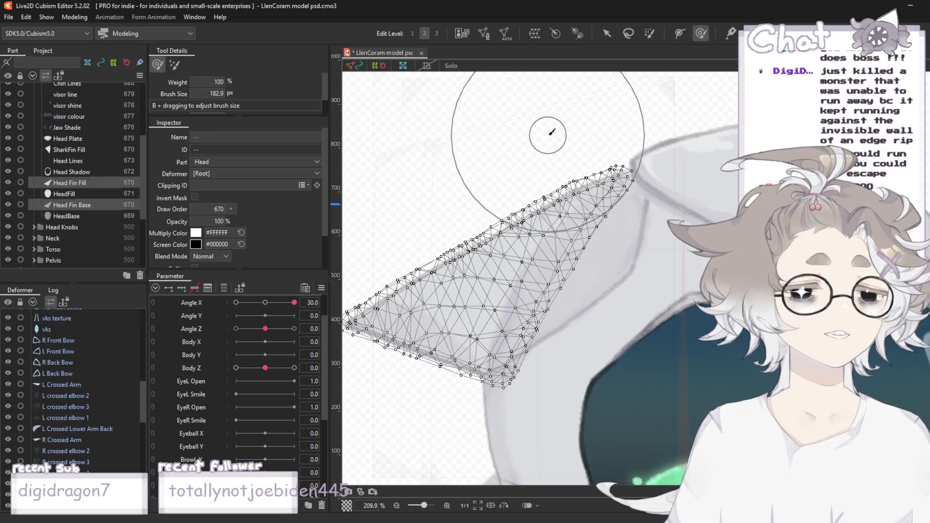
scroll(576, 141, "down", 3)
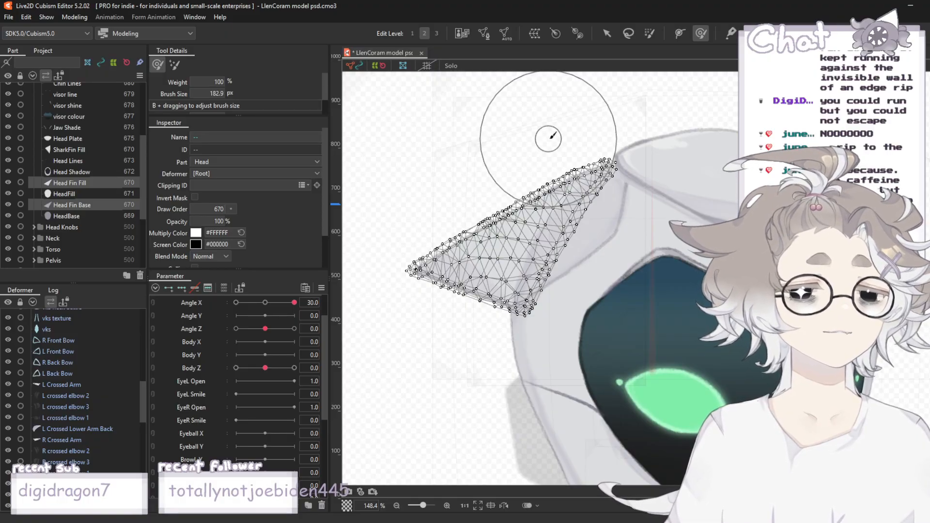
left_click_drag(550, 141, 551, 149)
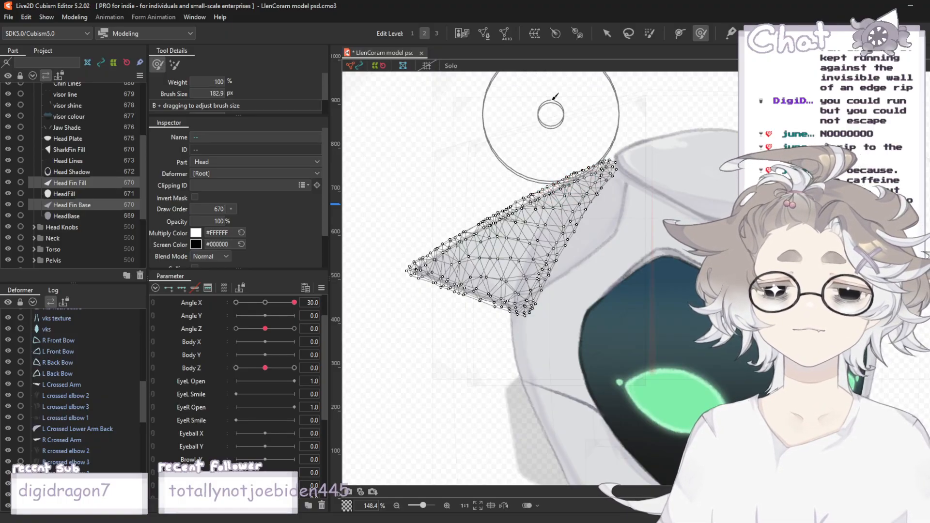
left_click(602, 33)
left_click(599, 74)
- Examine how the Head Fin Base and Head Fin Fill meshes line up with each other and with the turned head
scroll(572, 76, "down", 3)
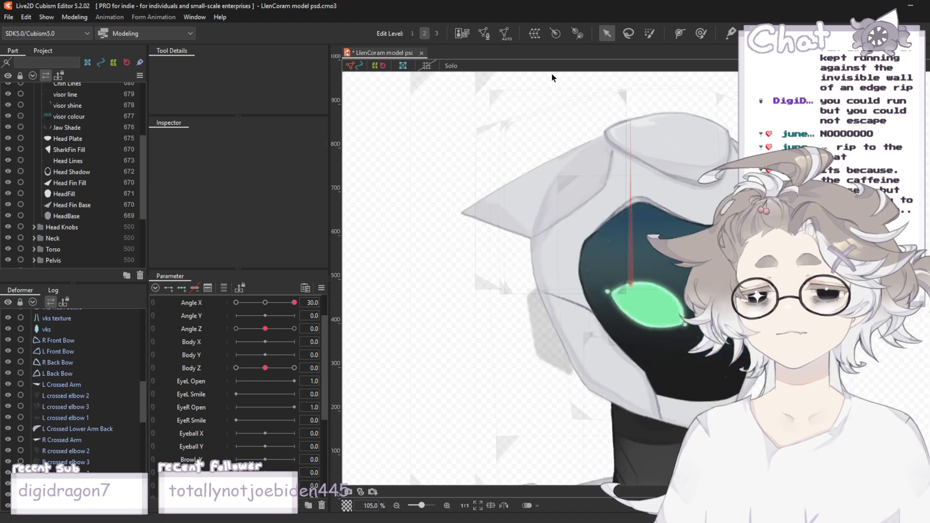
scroll(659, 97, "up", 2)
scroll(658, 96, "down", 1)
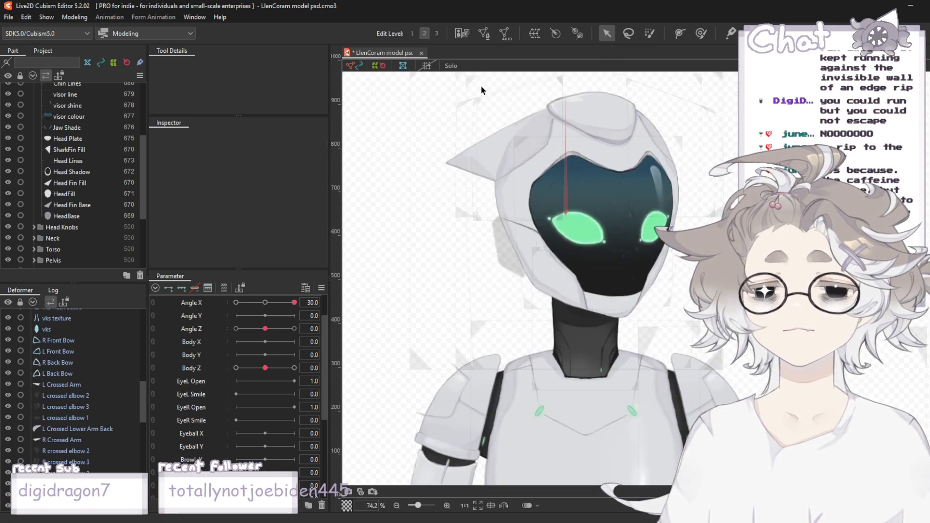
scroll(438, 89, "up", 1)
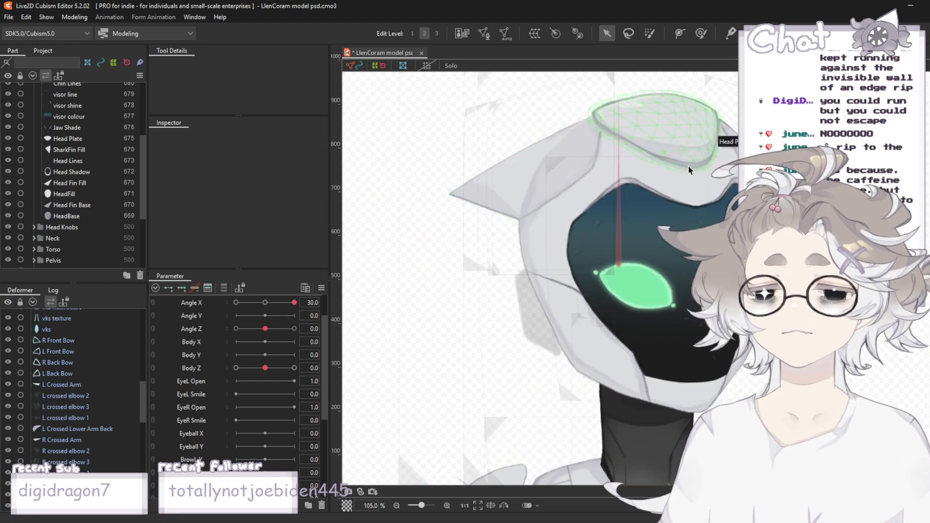
left_click(78, 204)
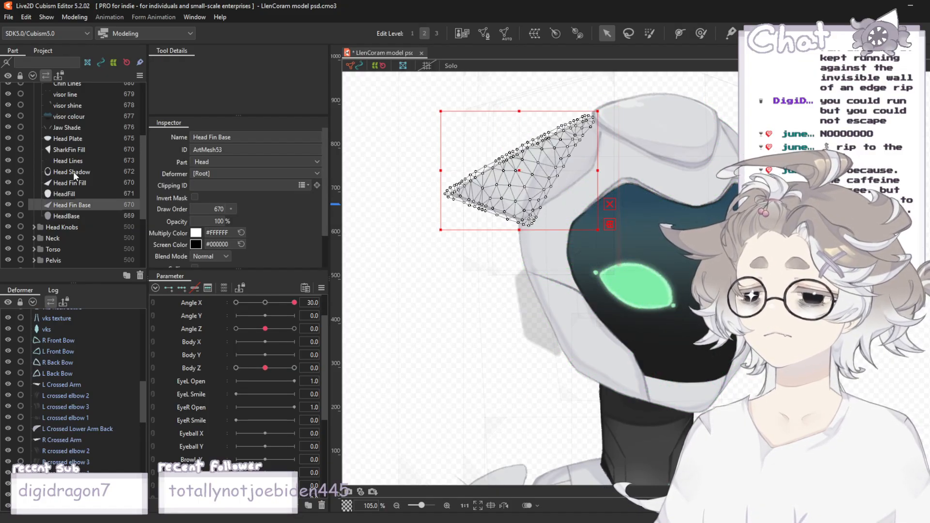
left_click(81, 183)
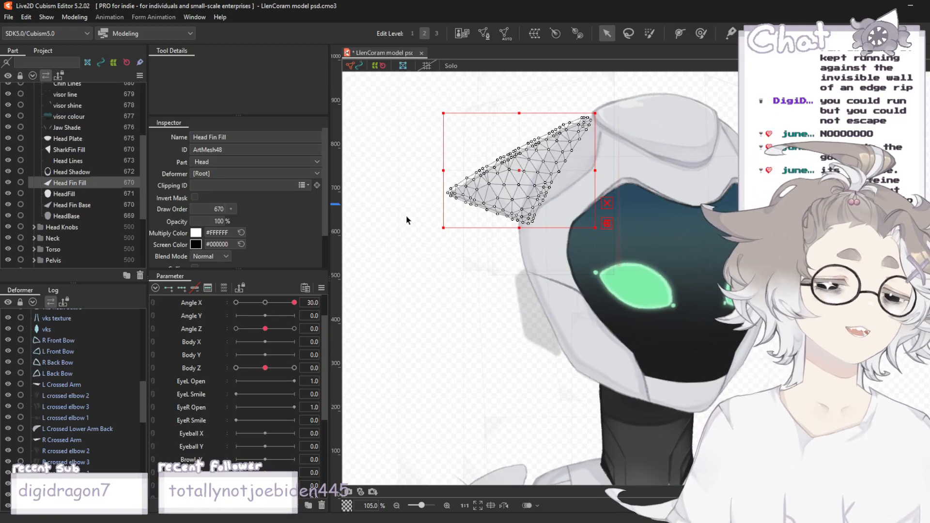
scroll(406, 220, "down", 2)
left_click(533, 111)
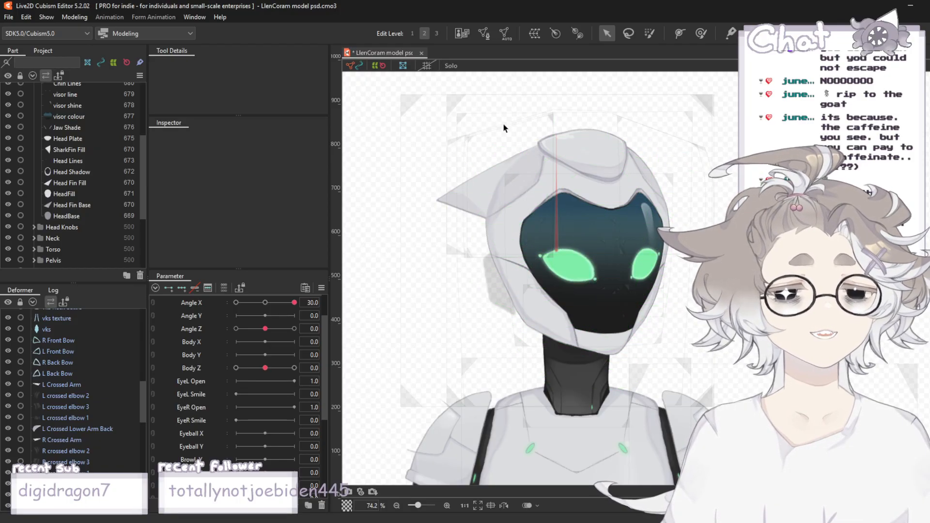
scroll(504, 127, "up", 3)
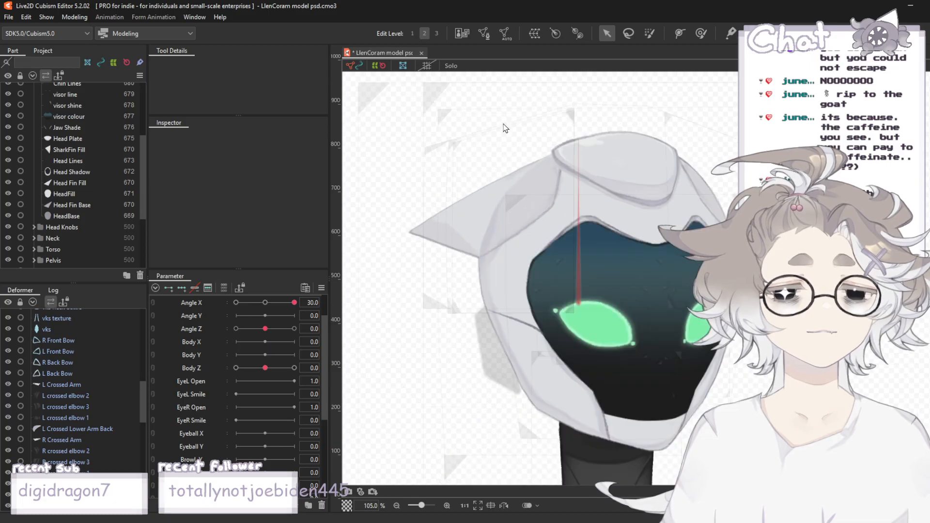
left_click(87, 204)
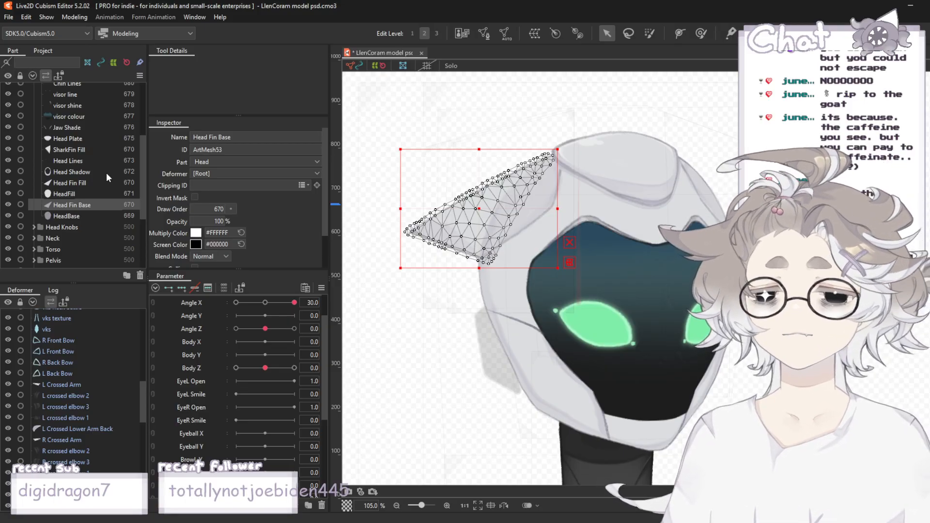
left_click(90, 182, "ctrl")
scroll(481, 199, "up", 5)
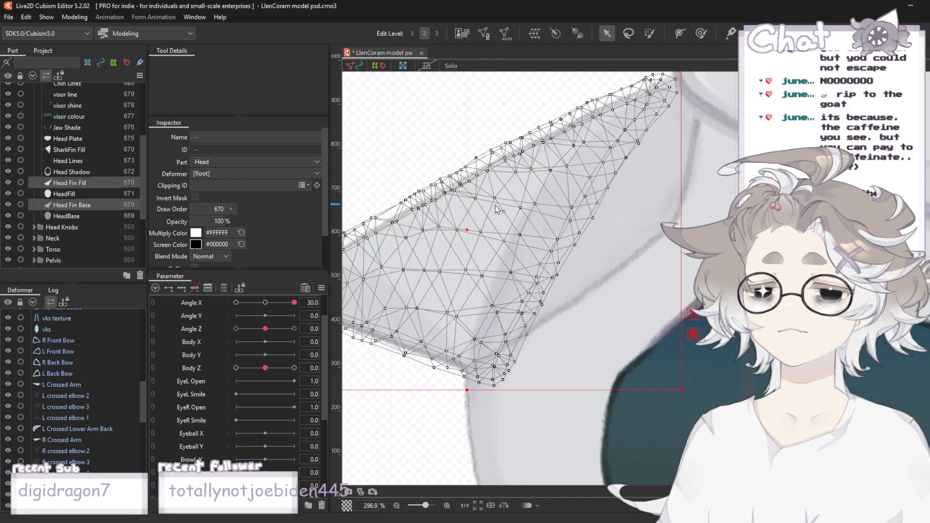
scroll(473, 229, "down", 7)
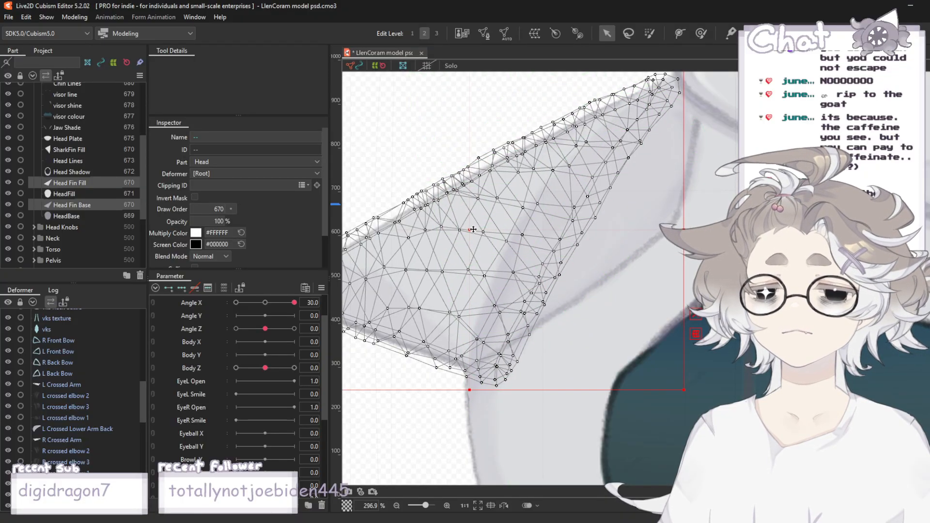
left_click(712, 202)
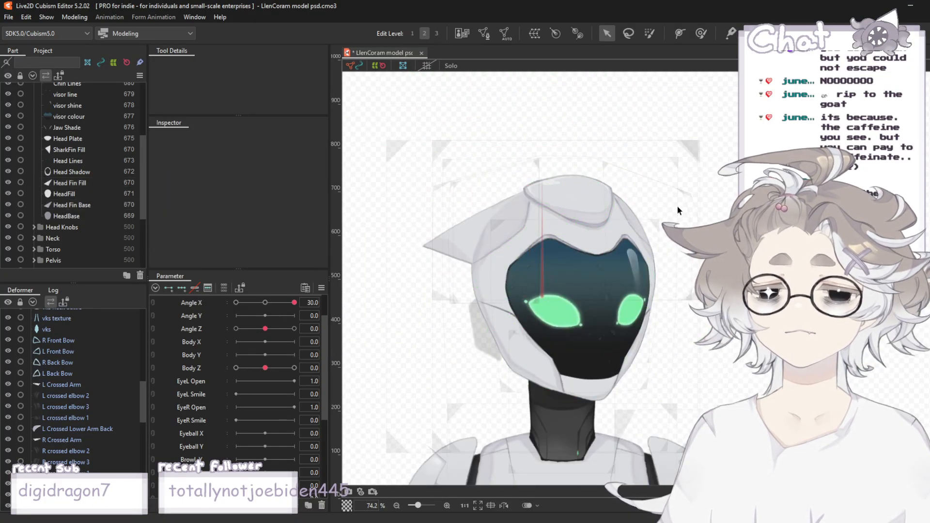
- Add three Angle X keyforms to Head Fin Base and Head Fin Fill together
left_click(71, 206)
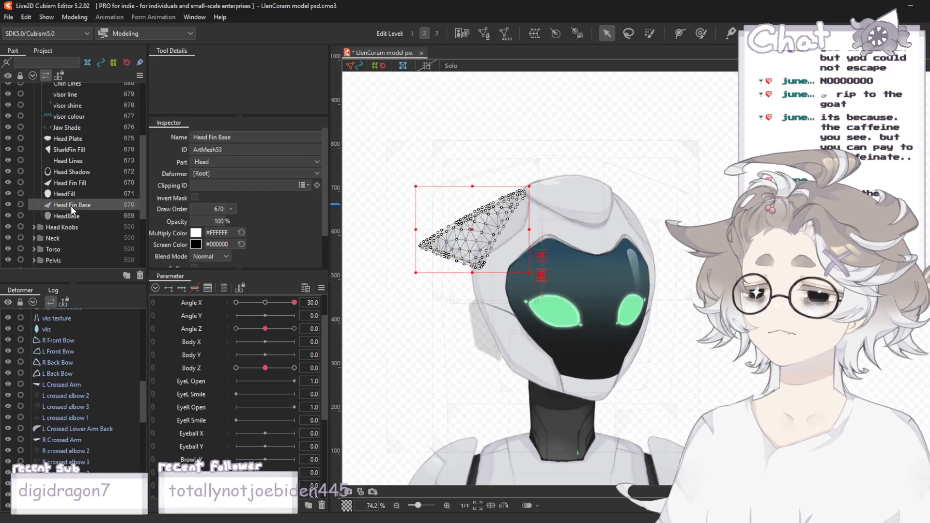
left_click(71, 182, "ctrl")
left_click(224, 288)
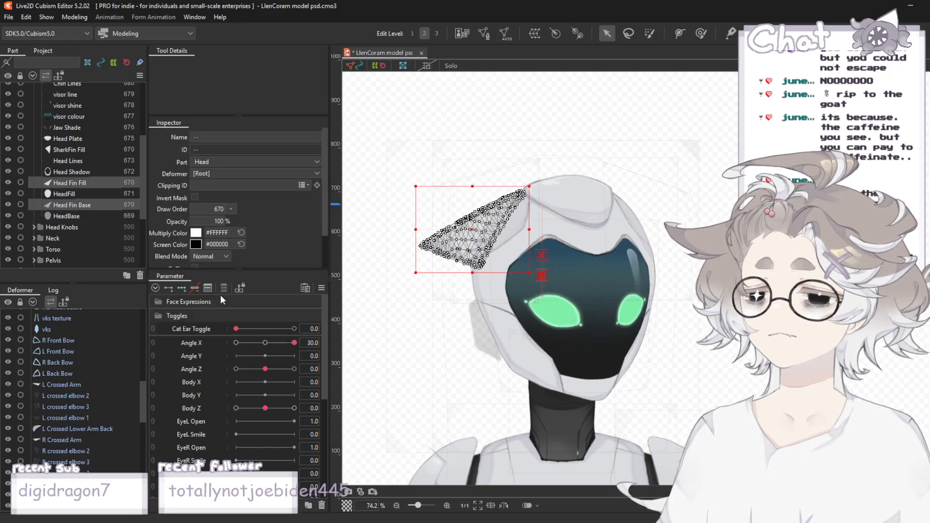
left_click(204, 338)
left_click(181, 288)
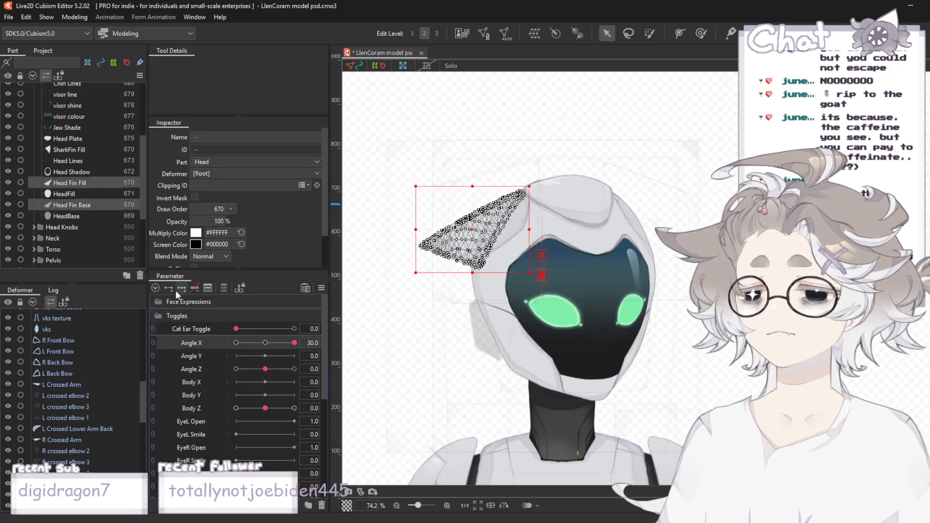
- At Angle X 30, move both head fin meshes slightly inward and upward against the back of the head
scroll(431, 236, "up", 2)
scroll(430, 239, "up", 2)
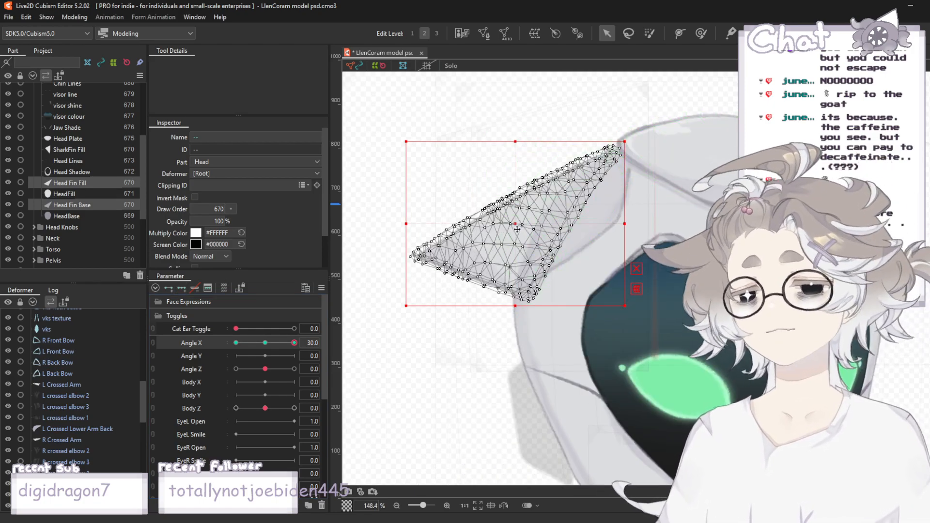
left_click_drag(521, 229, 540, 219)
left_click(702, 95)
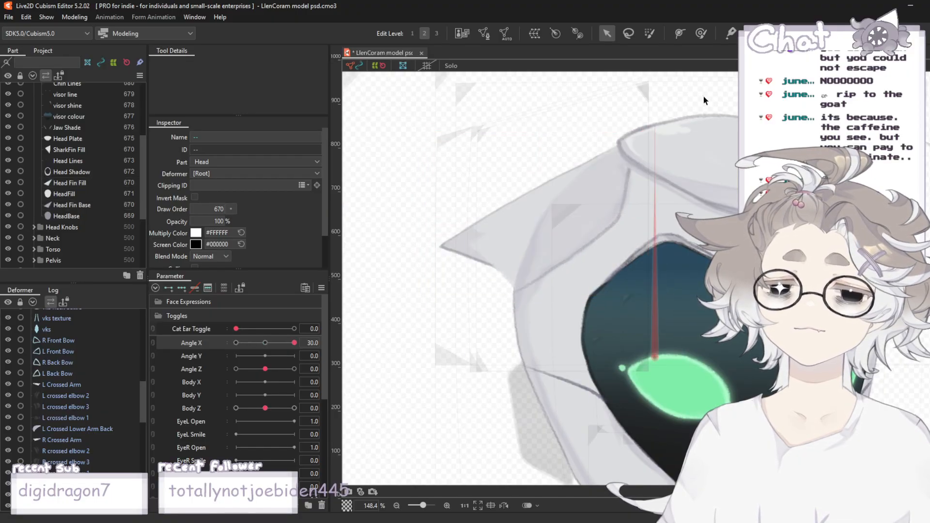
scroll(606, 97, "down", 6)
scroll(582, 117, "up", 4)
scroll(582, 117, "up", 2)
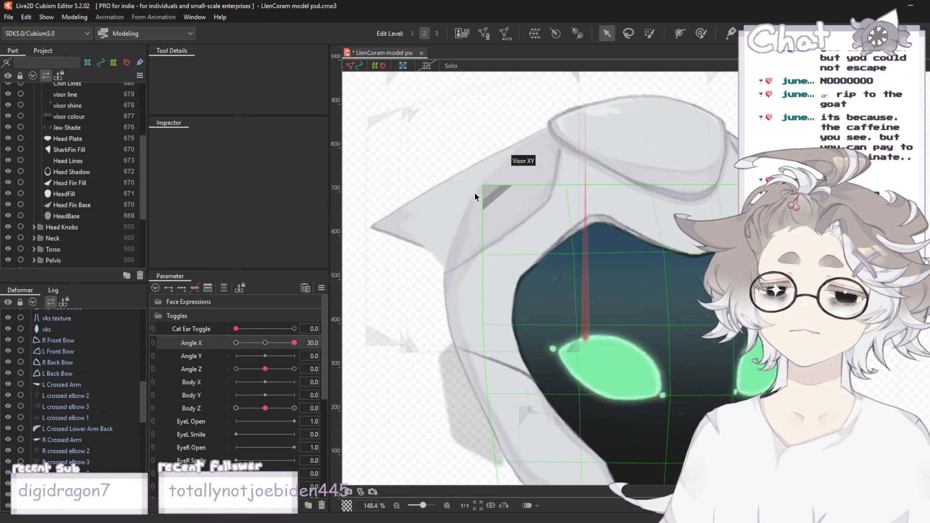
- At Angle X 30, pull outer edge vertices of the right cat ear's back base mesh inward over the head
left_click(54, 205)
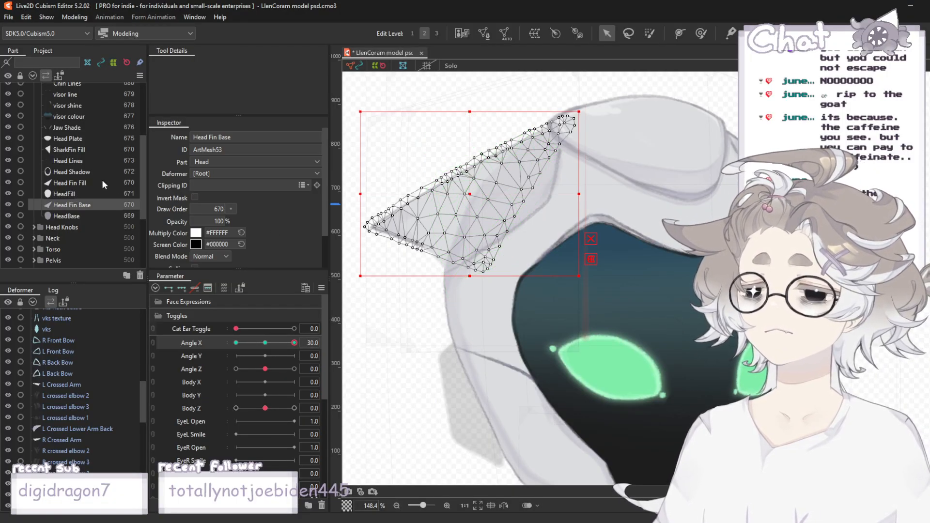
scroll(453, 269, "up", 6)
left_click(453, 271)
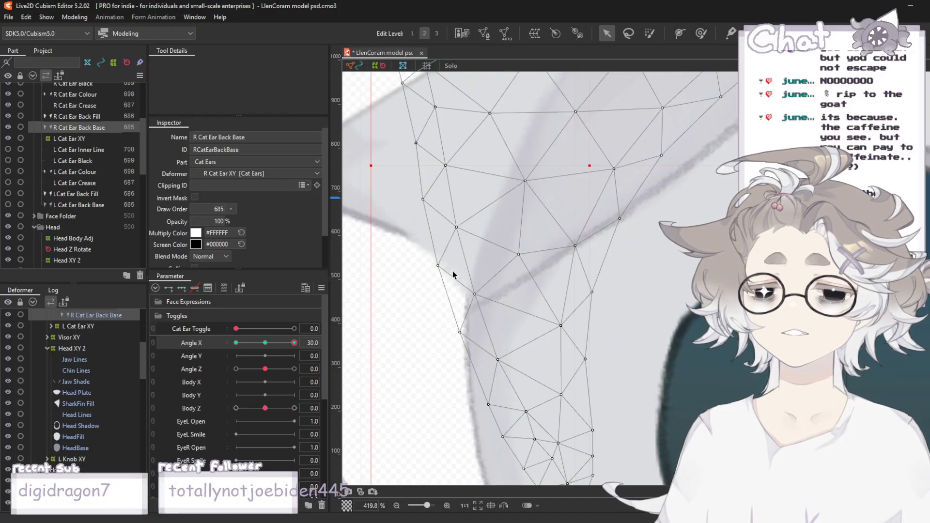
scroll(452, 271, "down", 6)
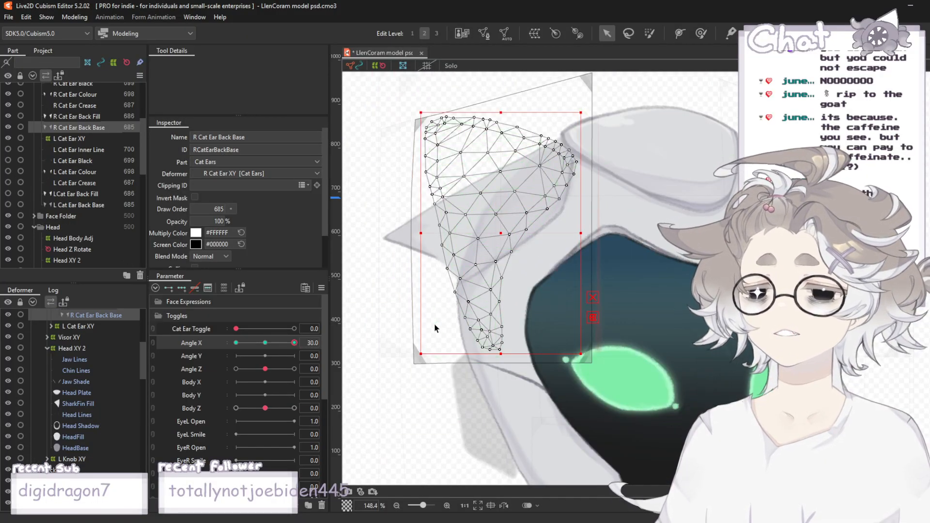
scroll(434, 329, "up", 6)
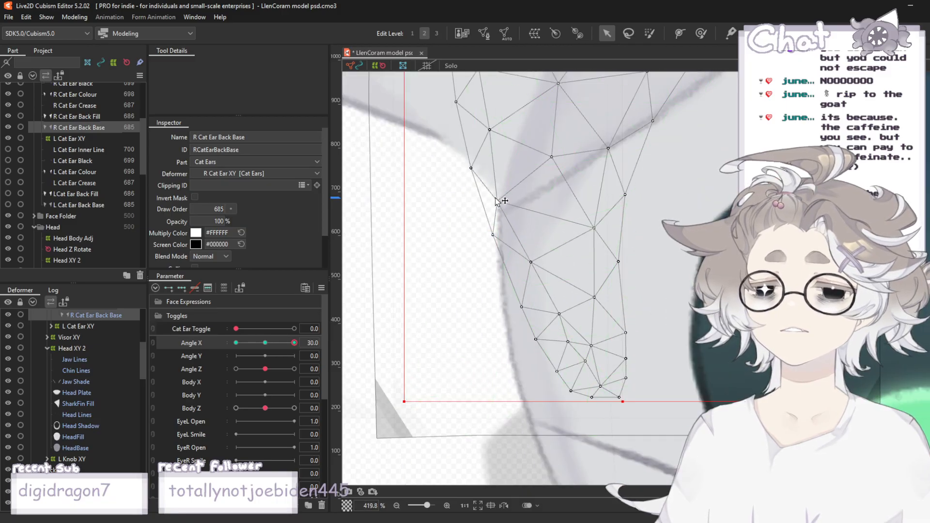
left_click_drag(470, 168, 520, 154)
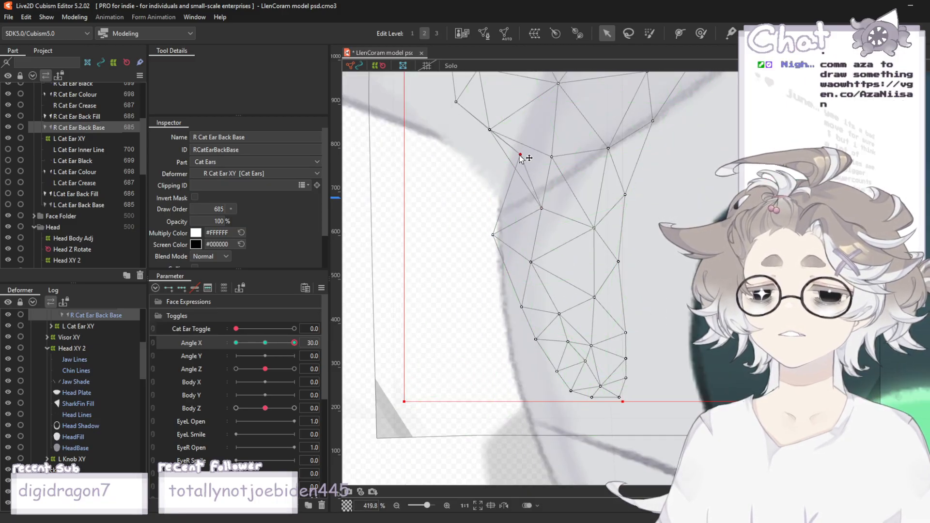
- Move a vertex on the lower back edge of SharkFin Fill slightly inward at Angle X 30
left_click(477, 179)
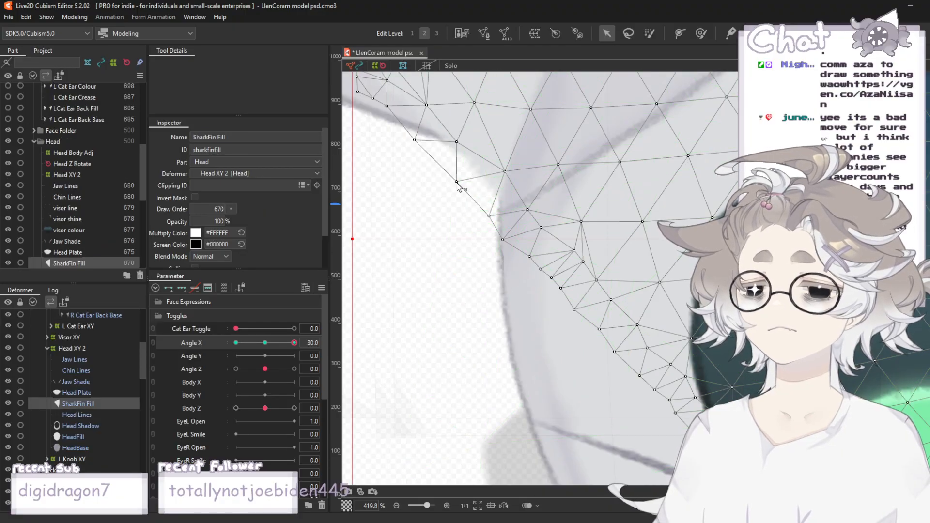
left_click_drag(457, 183, 469, 183)
scroll(498, 246, "down", 2)
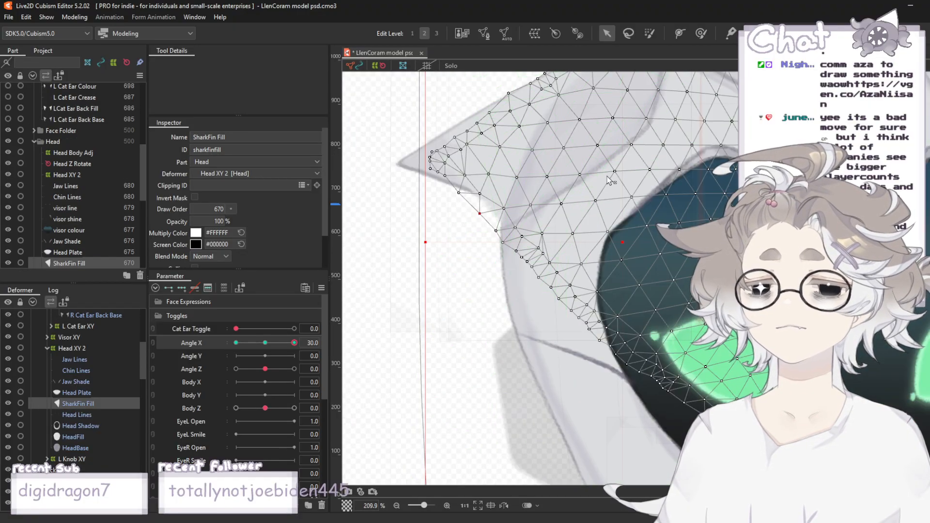
- With the deform brush, push SharkFin Fill's lower edge inward and upward where the fin meets the head outline
left_click(702, 34)
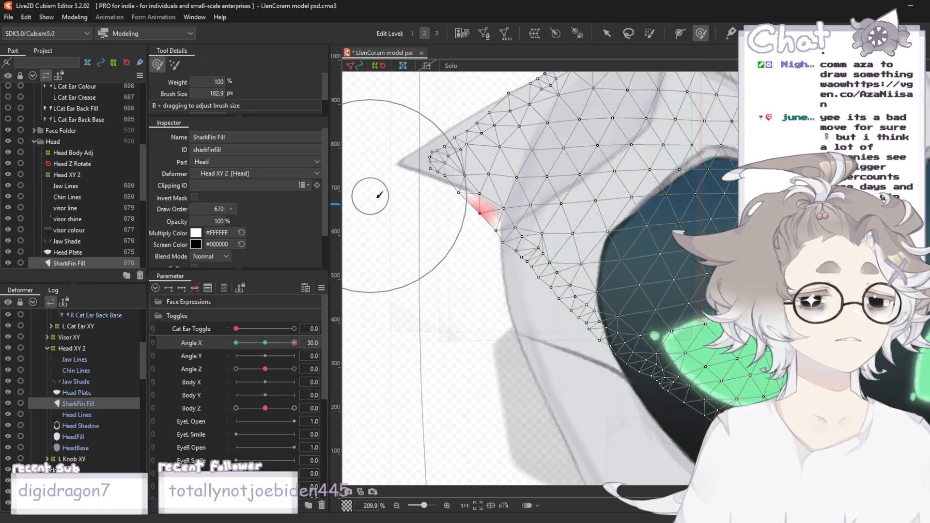
scroll(591, 203, "down", 1)
scroll(542, 194, "up", 2)
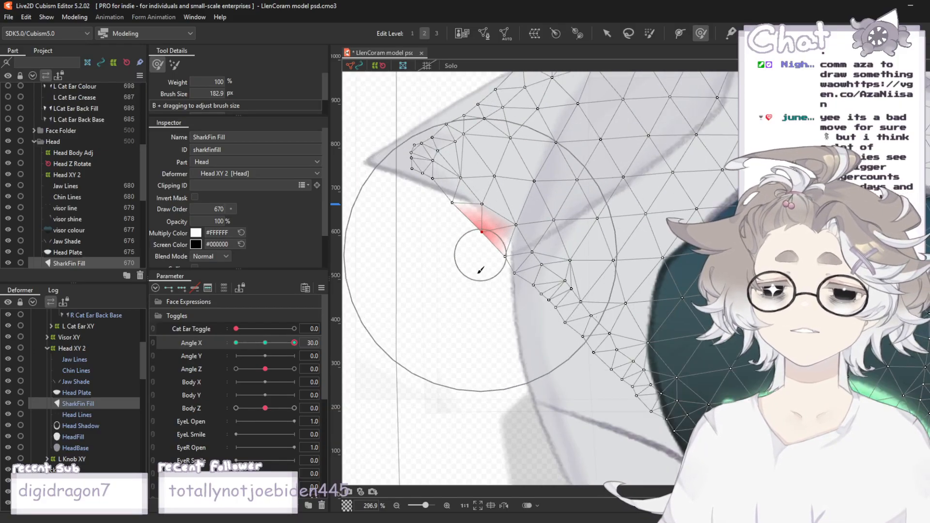
left_click_drag(486, 278, 498, 272)
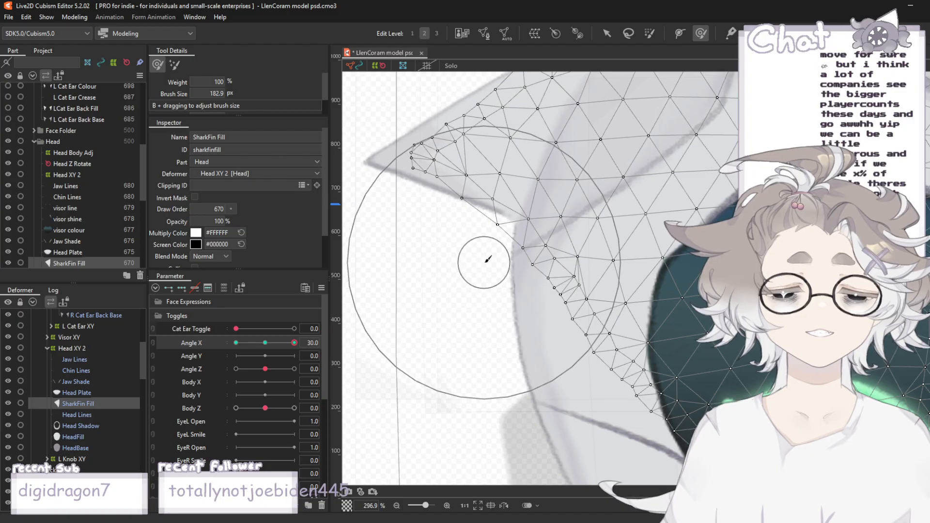
scroll(487, 259, "down", 1)
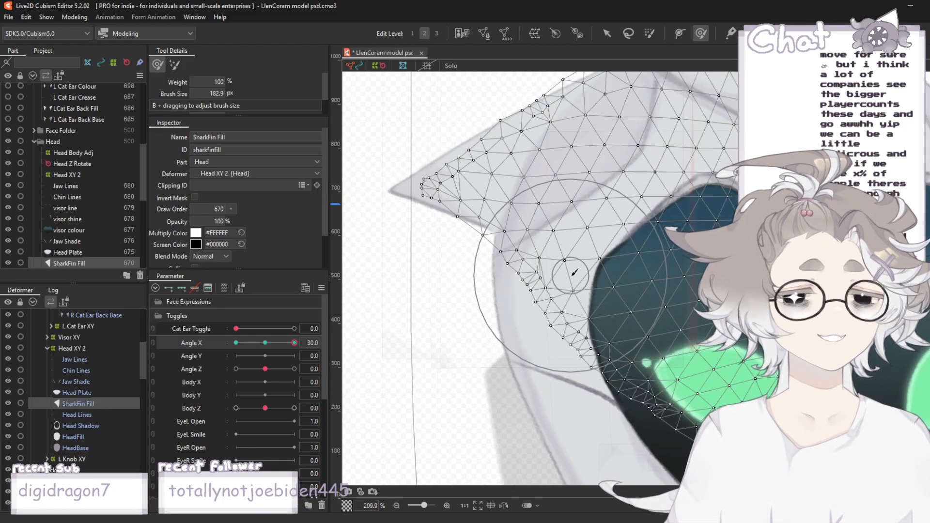
mouse_move(528, 271)
left_mouse_down()
mouse_move(577, 269)
mouse_move(546, 264)
left_mouse_up()
left_click(605, 32)
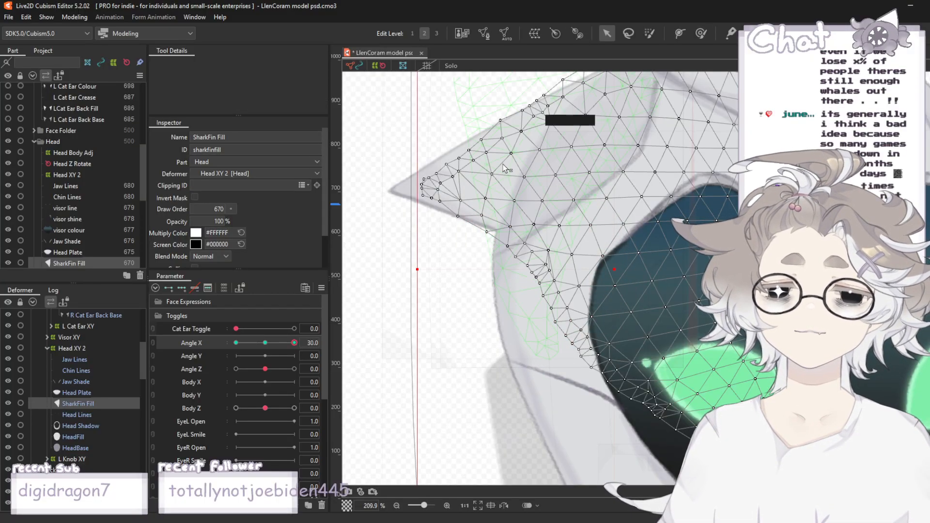
- Examine the turned head's silhouette, fin edge and Head Lines mesh with the model at Angle X 30
scroll(491, 189, "down", 2)
scroll(518, 199, "down", 2)
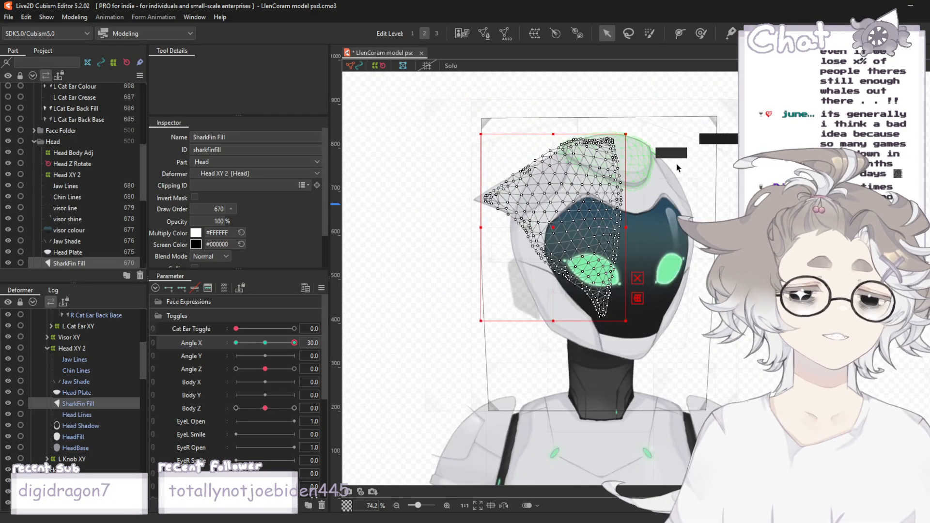
left_click(735, 165)
scroll(735, 165, "down", 2)
scroll(675, 177, "up", 2)
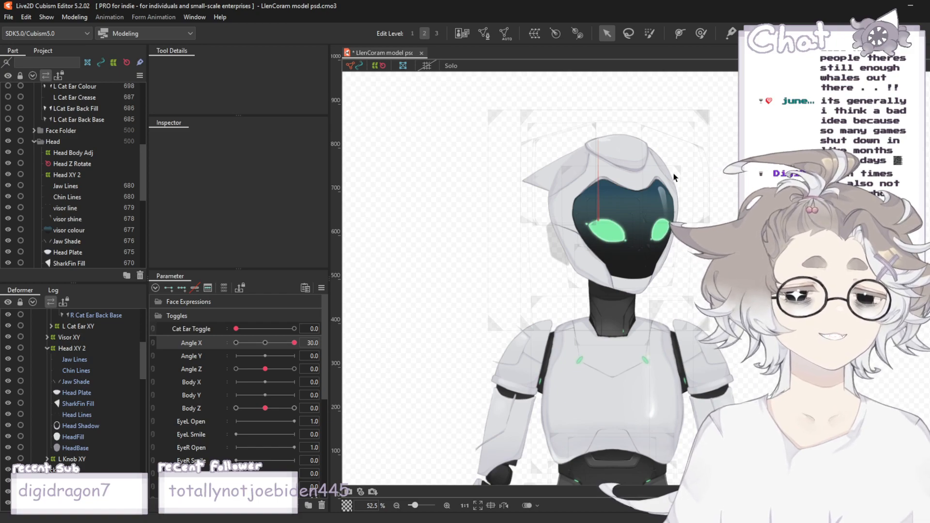
scroll(609, 160, "up", 2)
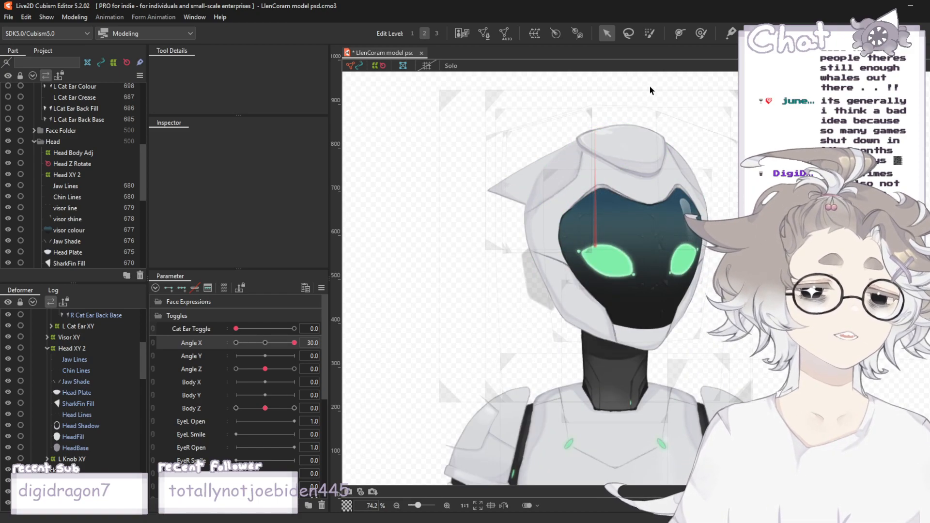
scroll(632, 128, "up", 2)
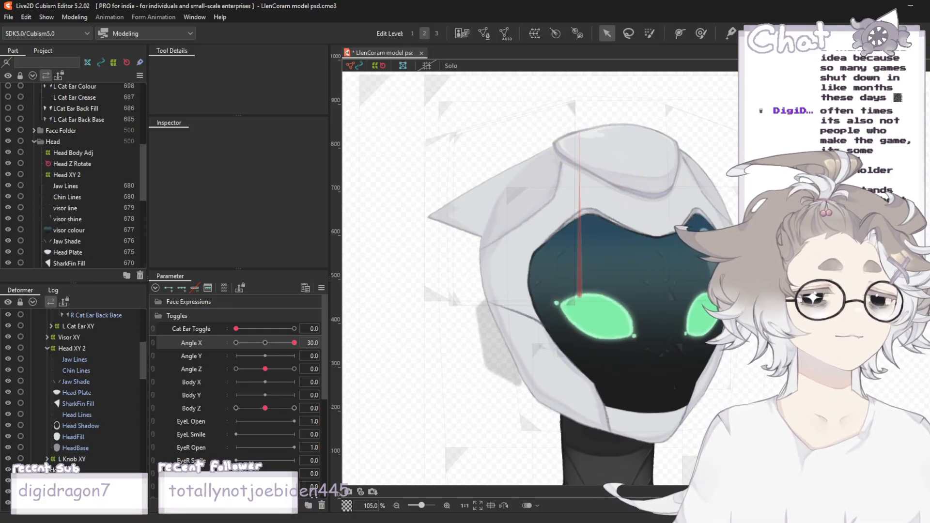
scroll(603, 210, "down", 3)
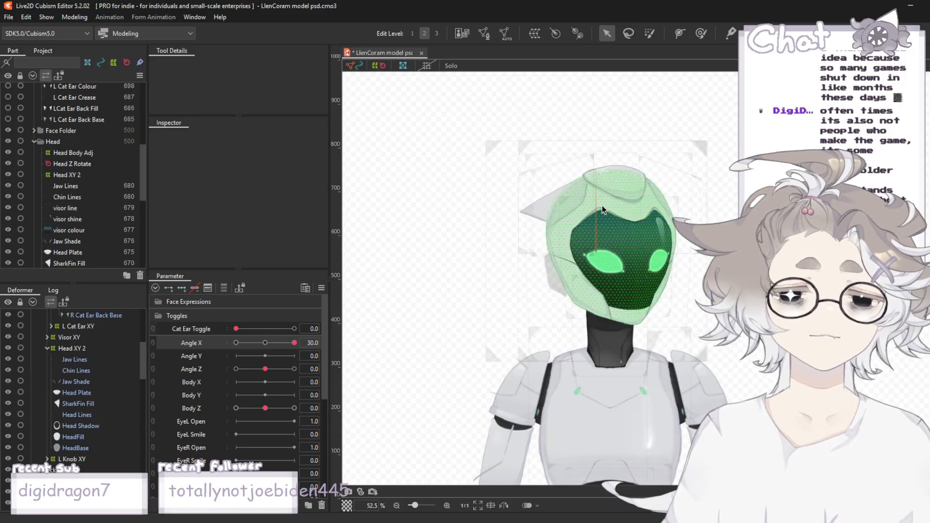
scroll(640, 216, "up", 2)
scroll(92, 184, "down", 3)
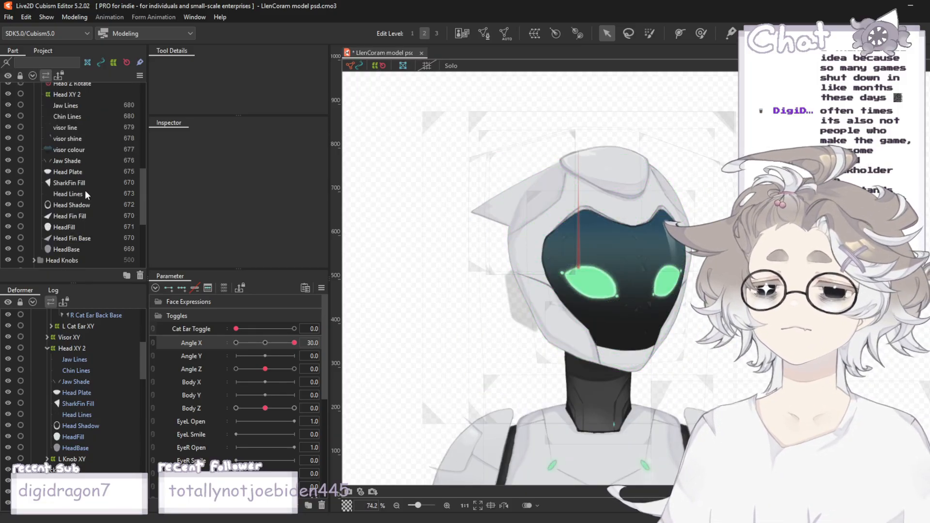
left_click(82, 193)
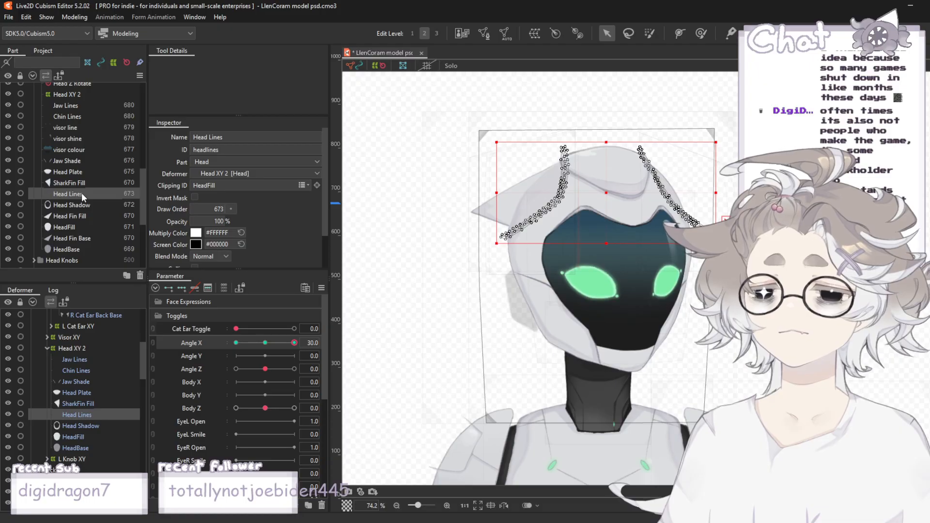
- Shift Head Fin Fill and Head Fin Base together slightly inward toward the head at Angle X 30
left_click(91, 216)
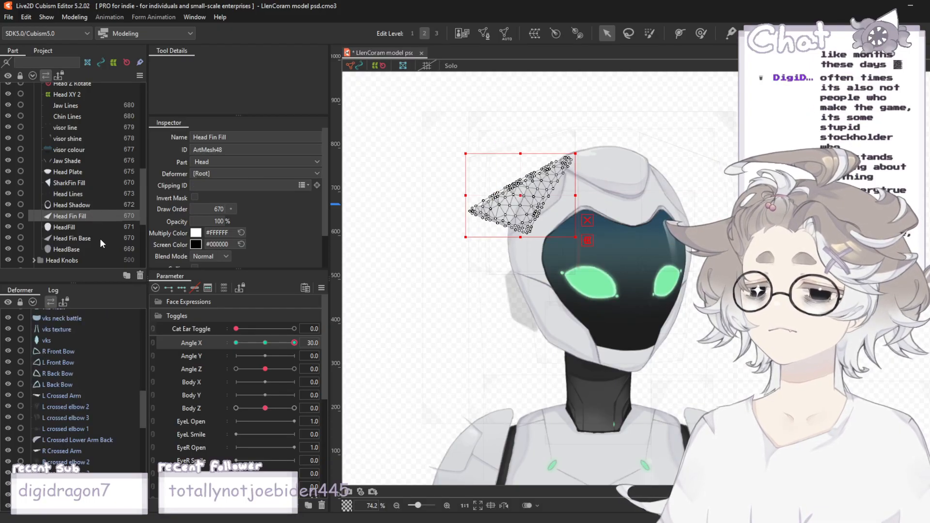
left_click(94, 238, "ctrl")
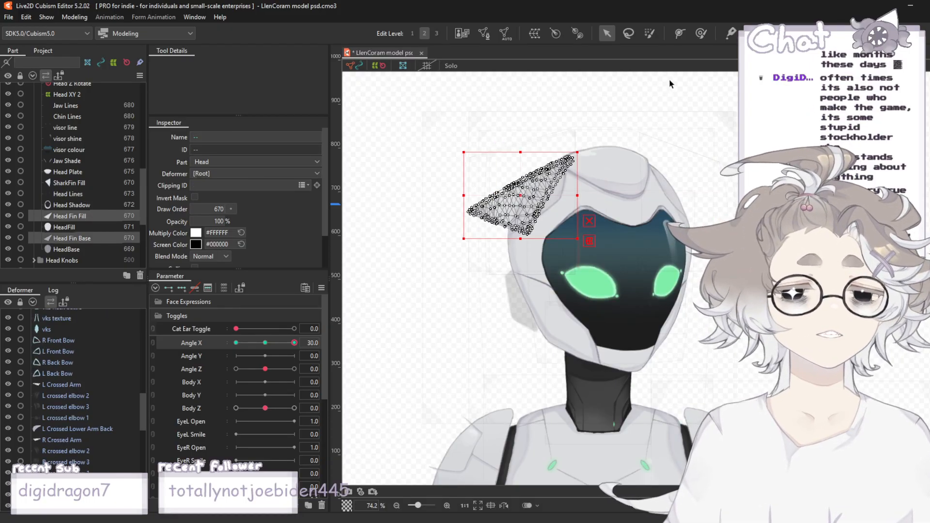
left_click(701, 33)
scroll(480, 267, "up", 3)
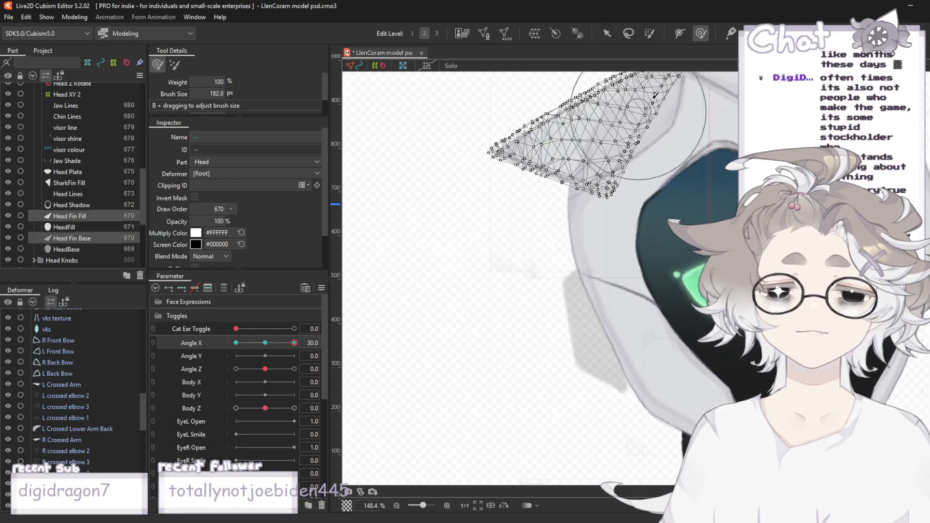
left_click(606, 34)
scroll(633, 279, "down", 2)
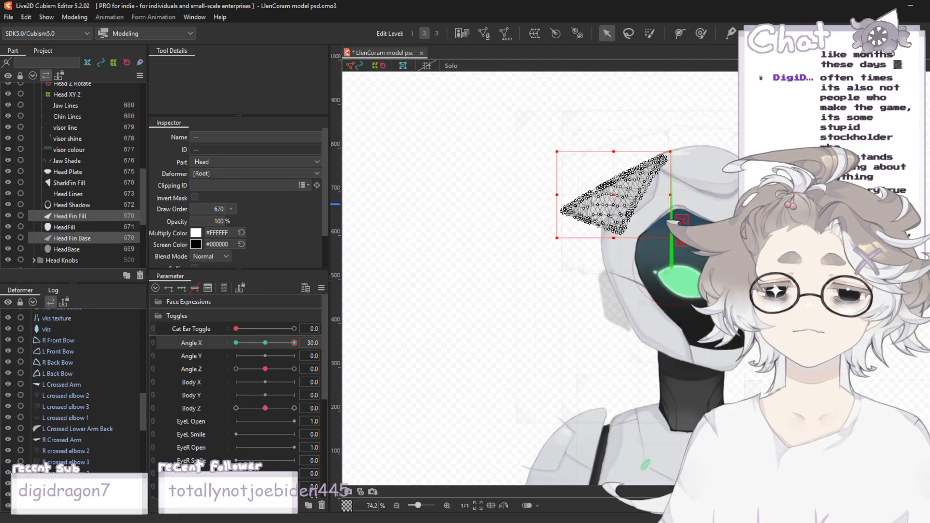
scroll(659, 190, "up", 2)
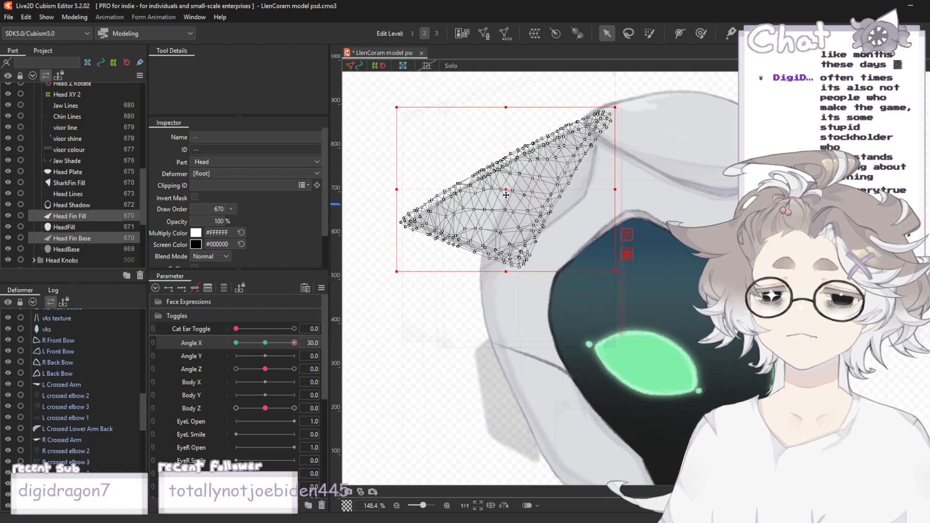
left_click_drag(505, 195, 510, 194)
scroll(511, 194, "down", 3)
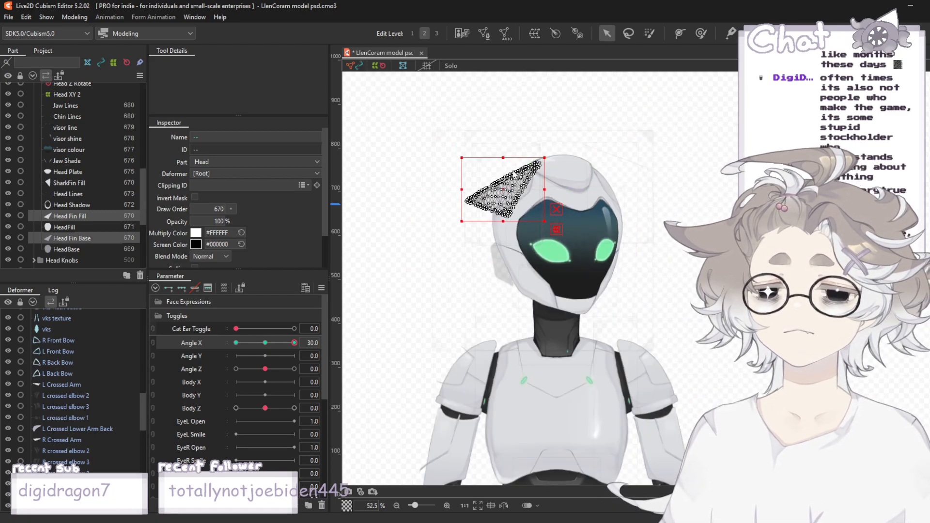
- Inspect the Head Lines, Head Plate and Head Shadow meshes against the repositioned fin on the turned head
scroll(514, 169, "up", 5)
left_click(600, 81)
scroll(498, 86, "down", 2)
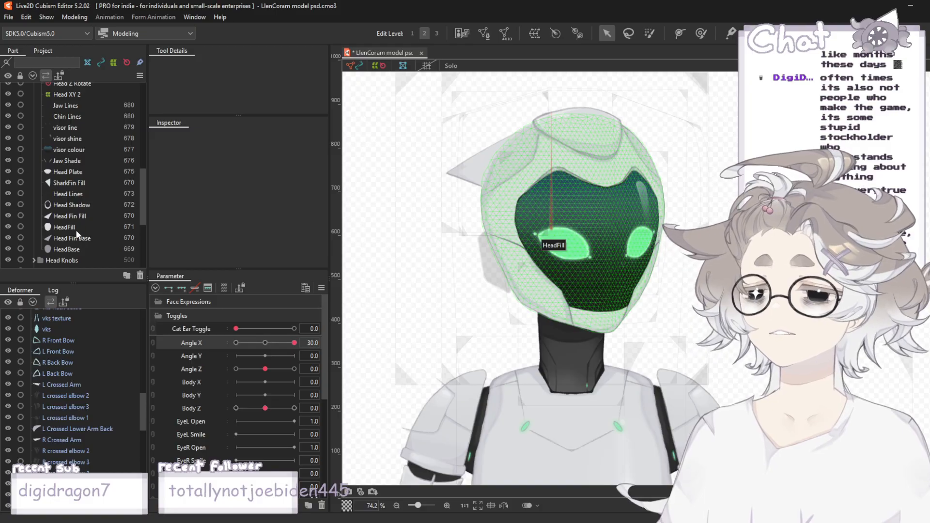
left_click(66, 195)
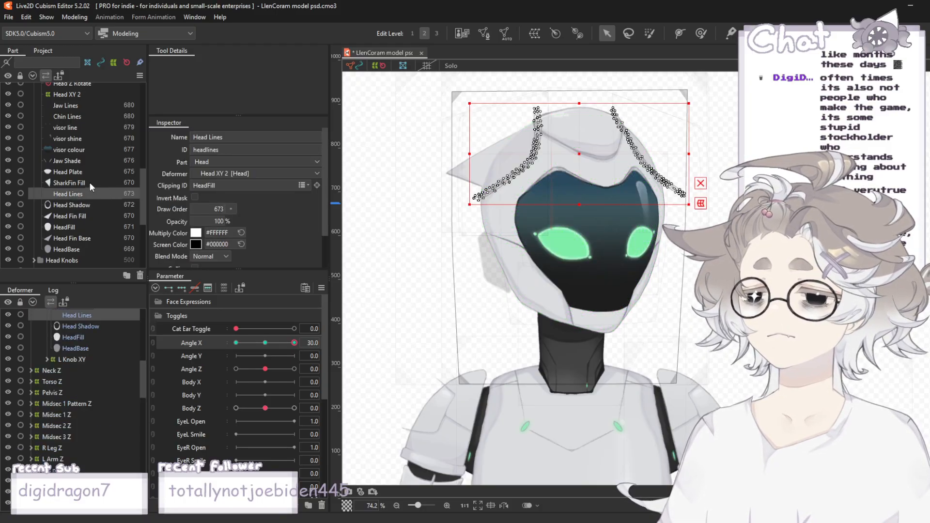
left_click(73, 173)
left_click(83, 194)
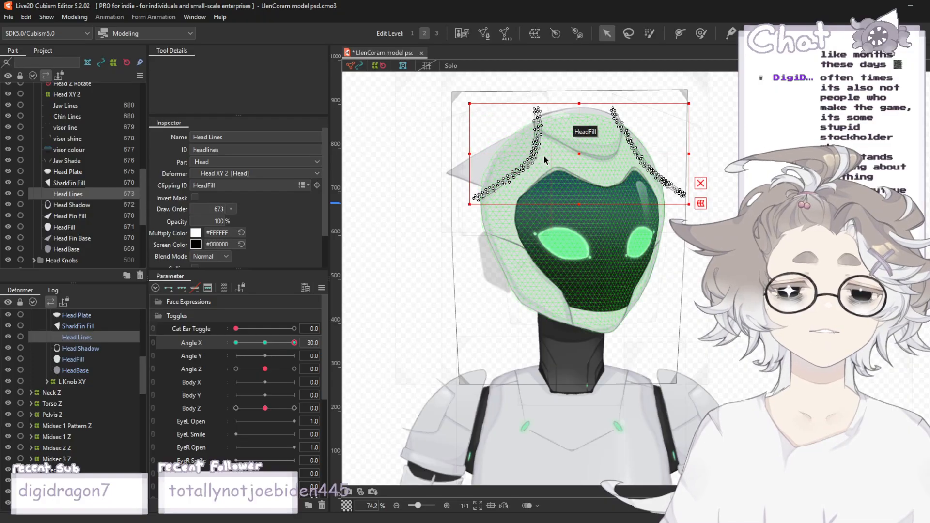
scroll(544, 156, "up", 3)
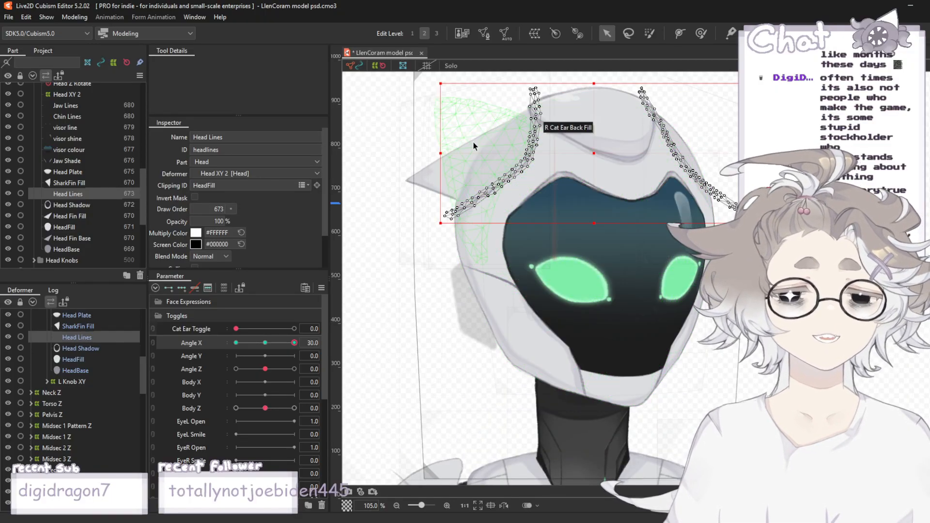
scroll(543, 156, "down", 3)
left_click(80, 207)
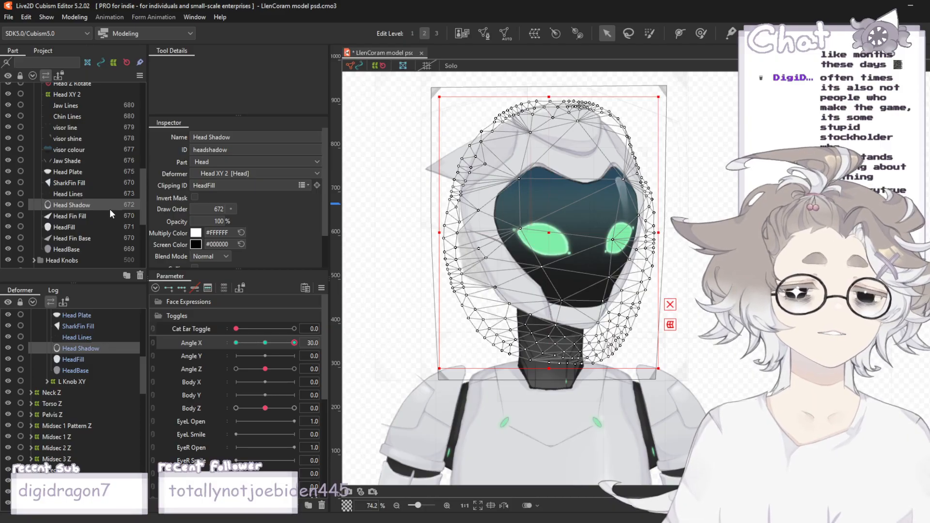
- With the deform brush, pull the tip of Head Fin Fill and Head Fin Base inward to shorten the fin at Angle X 30
left_click(70, 217)
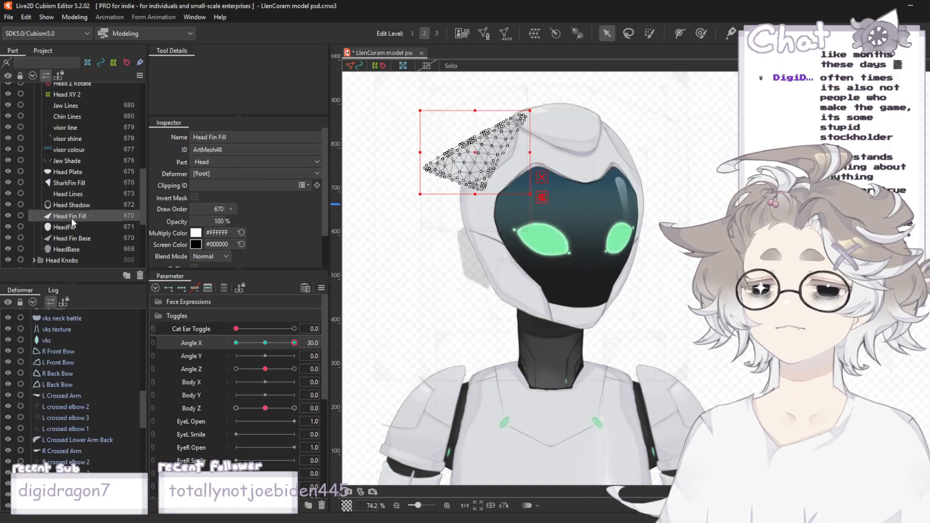
left_click(91, 239, "ctrl")
left_click(700, 33)
scroll(467, 119, "up", 3)
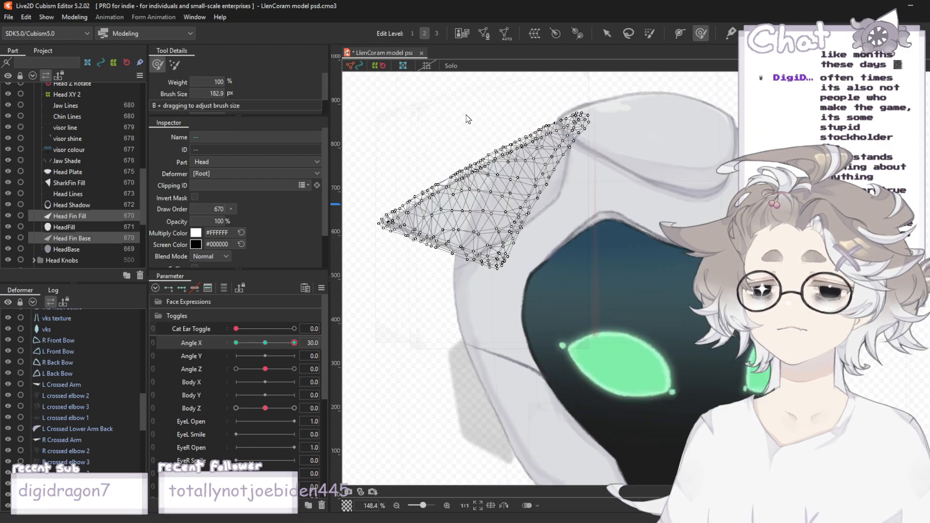
scroll(468, 118, "up", 1)
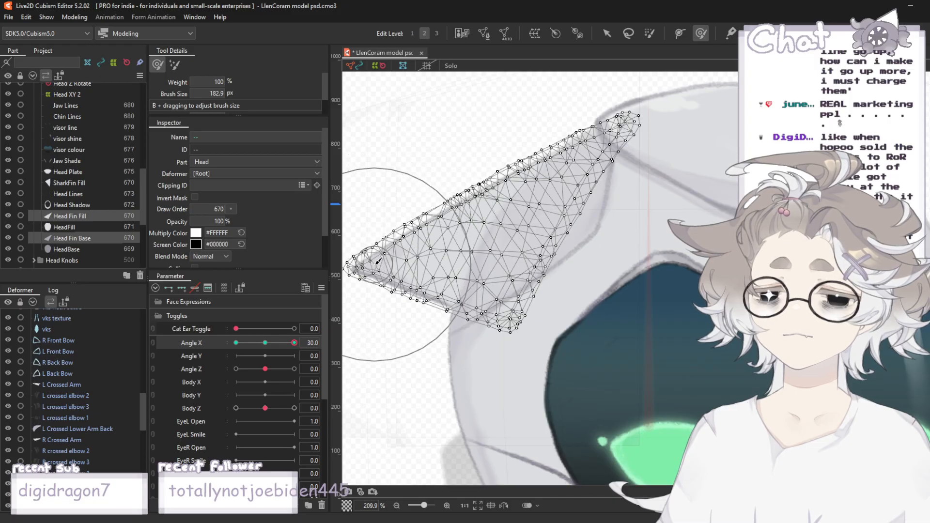
left_click_drag(374, 265, 386, 264)
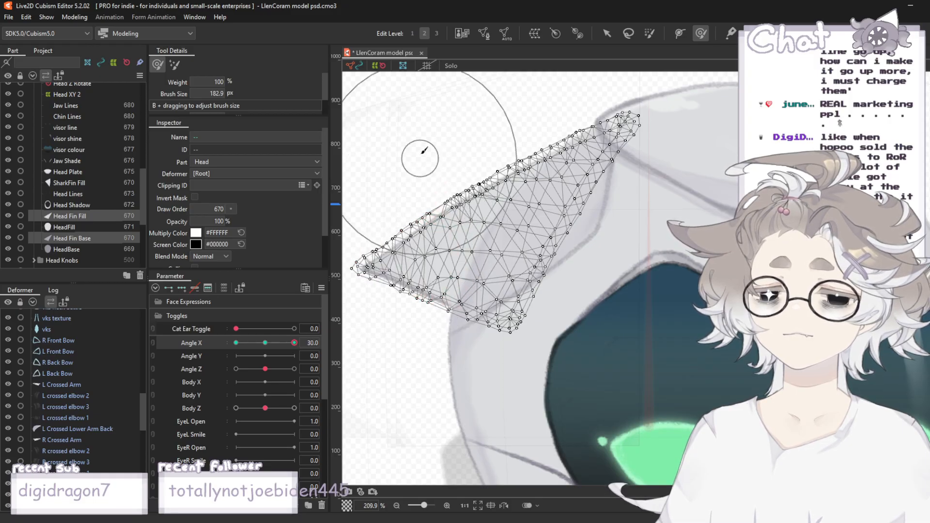
left_click_drag(424, 151, 415, 148)
left_click(607, 33)
scroll(560, 108, "down", 3)
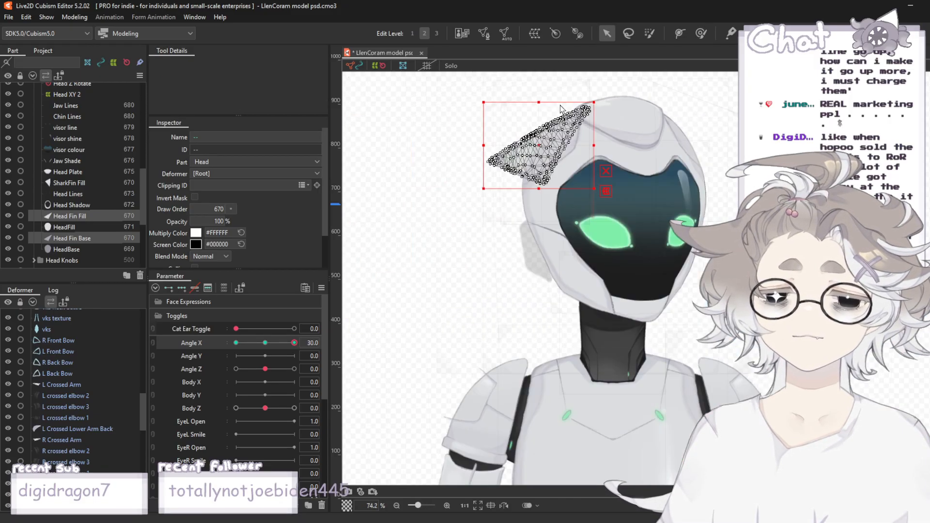
- At Angle X 0, squash Head Fin Fill and Head Fin Base horizontally toward the head so the fin sits behind it
left_click(560, 108)
scroll(799, 208, "up", 2)
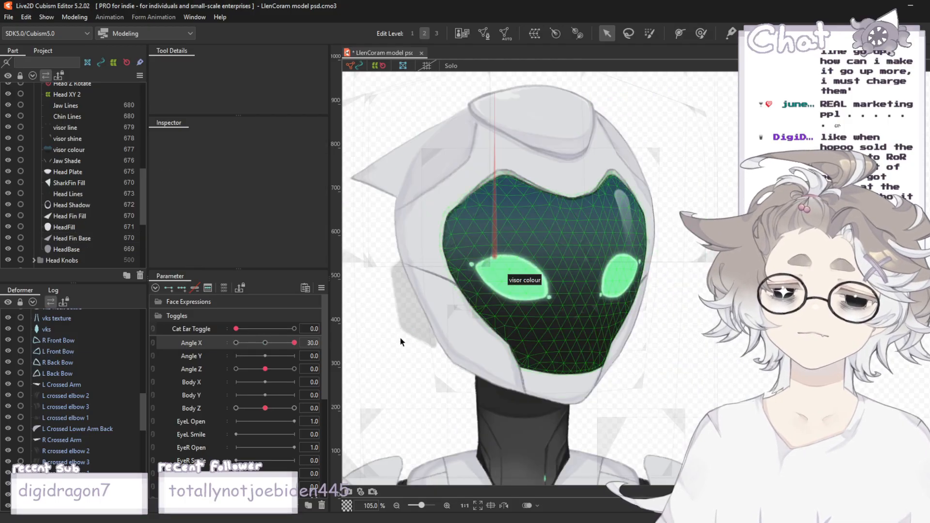
left_click_drag(294, 343, 265, 343)
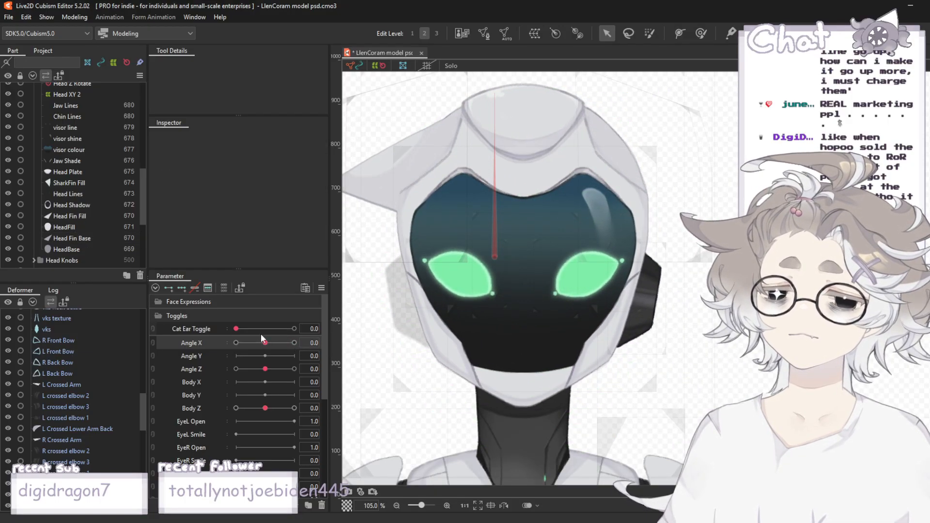
left_click(81, 216)
left_click(94, 237, "ctrl")
scroll(570, 195, "down", 2)
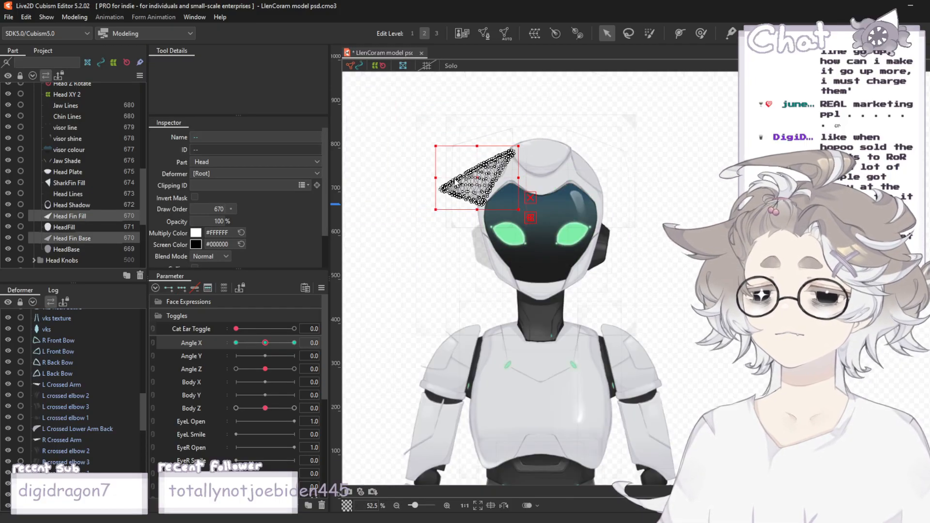
scroll(444, 177, "up", 2)
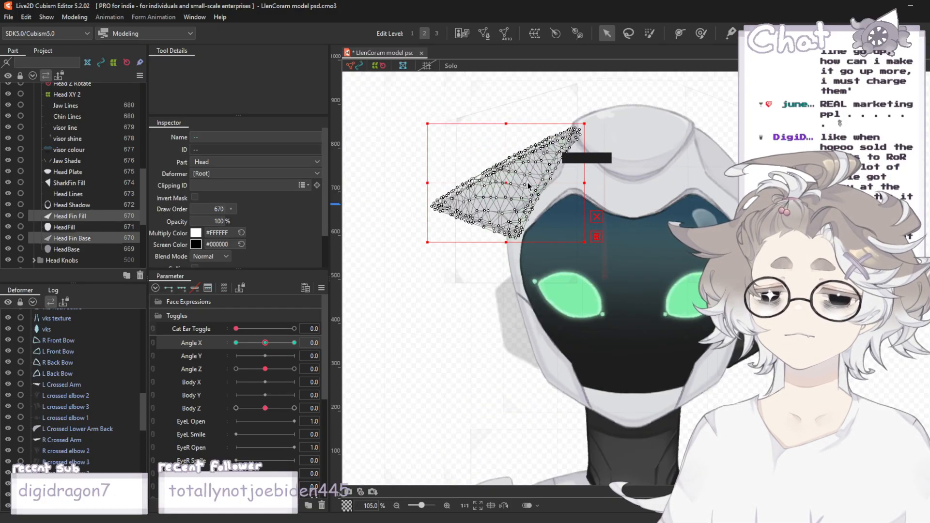
left_click_drag(427, 182, 526, 188)
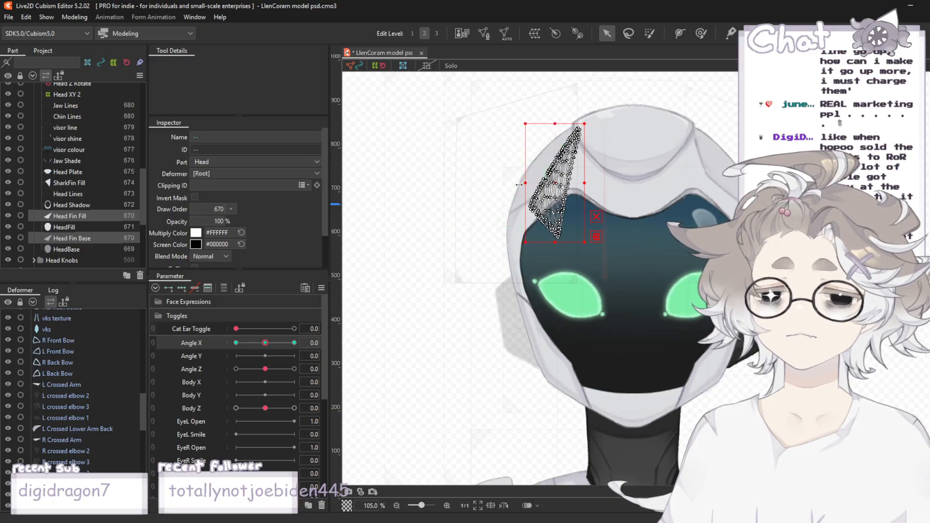
left_click(490, 213)
left_click(421, 255)
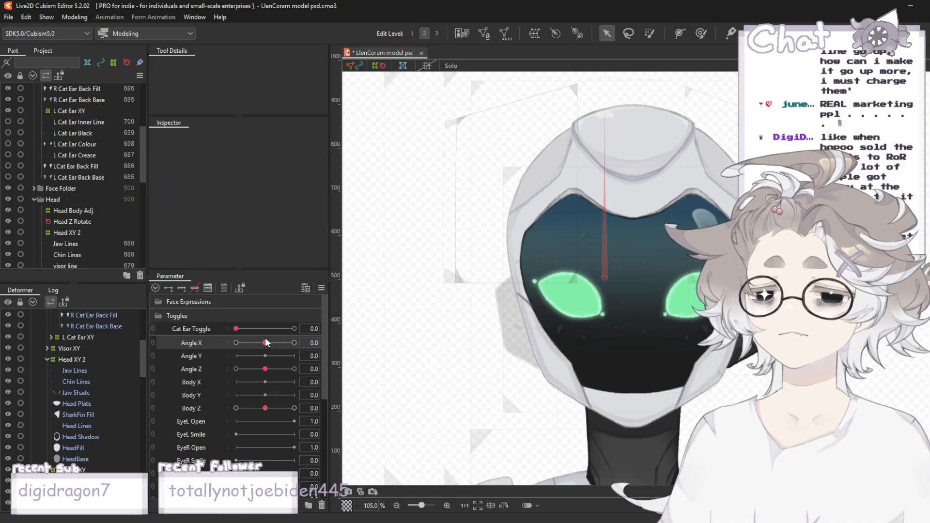
- Examine the fin's outline against the turned head at Angle X 30, both close up and with the upper body
left_click_drag(264, 343, 297, 342)
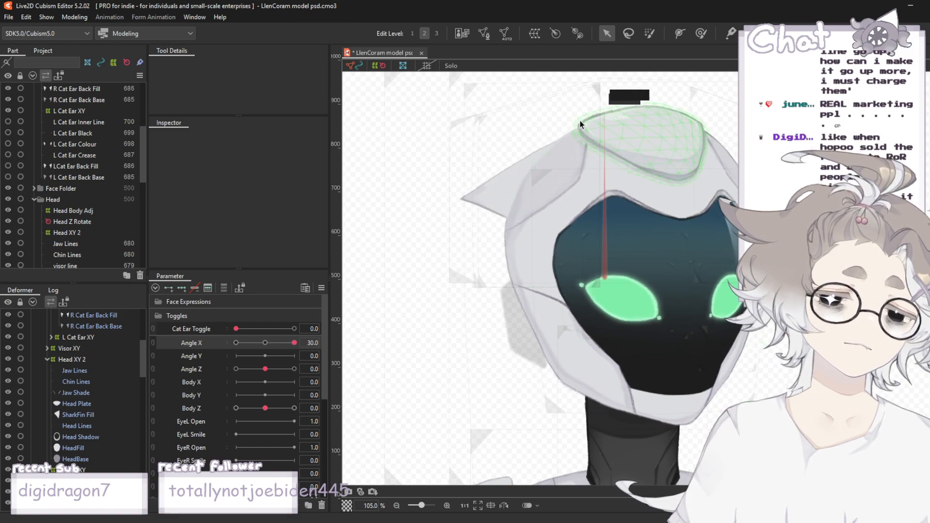
scroll(605, 96, "down", 5)
scroll(611, 77, "up", 2)
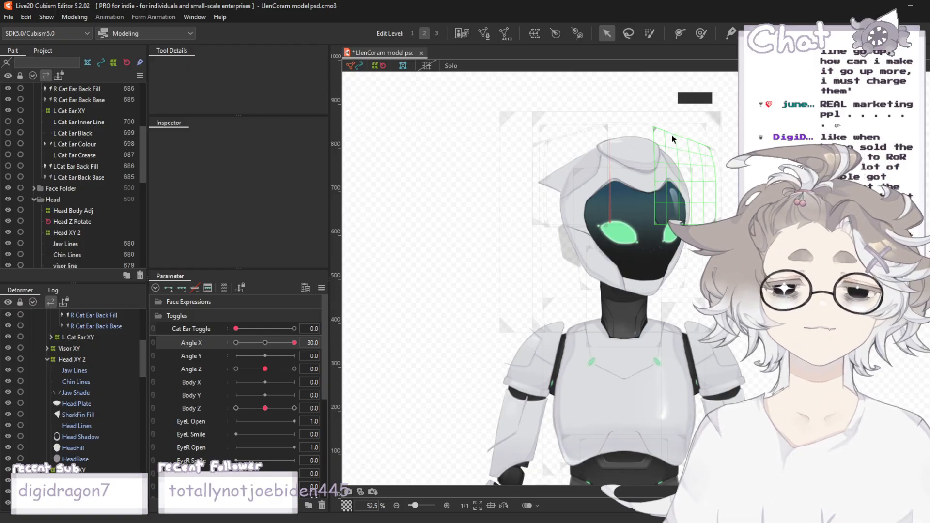
scroll(744, 132, "up", 2)
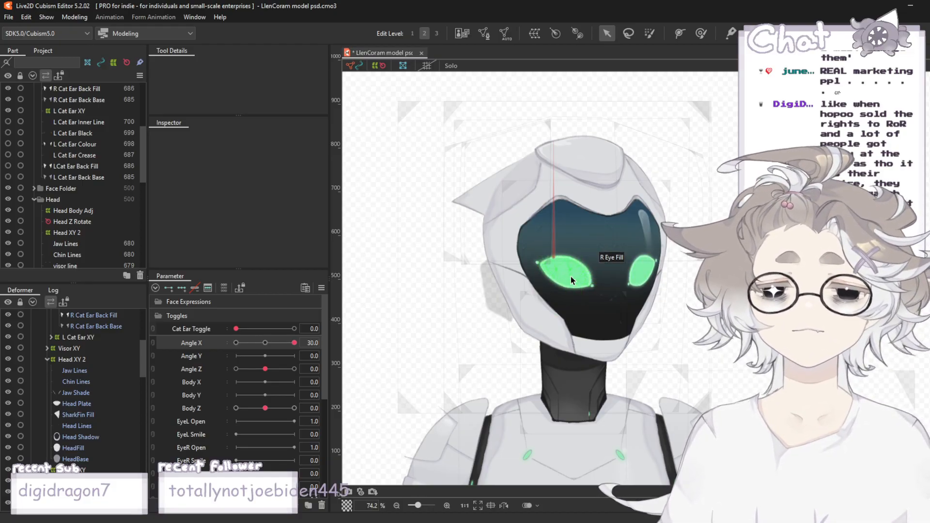
scroll(565, 229, "up", 2)
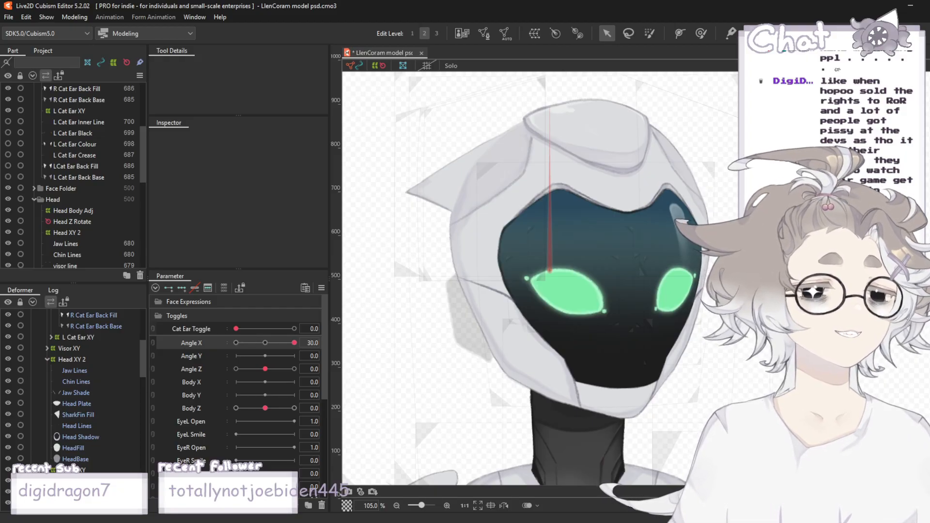
scroll(546, 323, "down", 2)
scroll(565, 212, "up", 2)
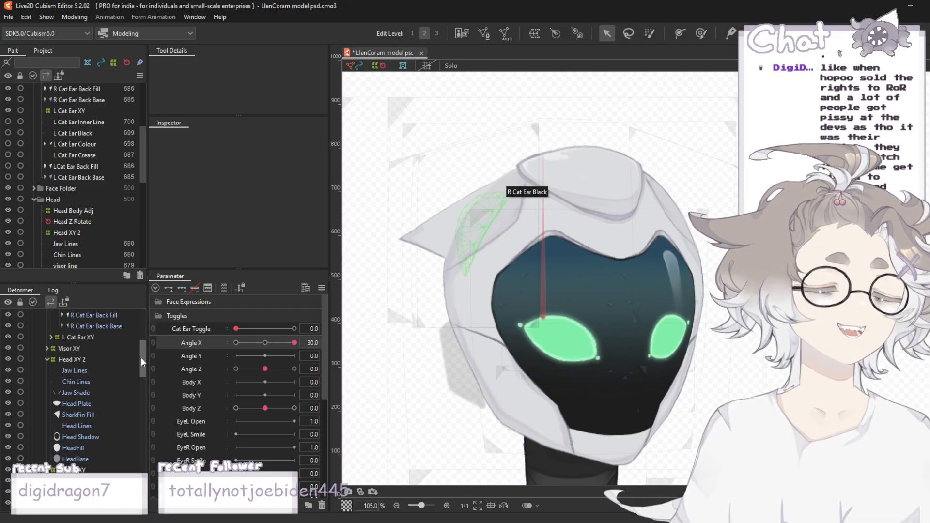
scroll(95, 349, "down", 1)
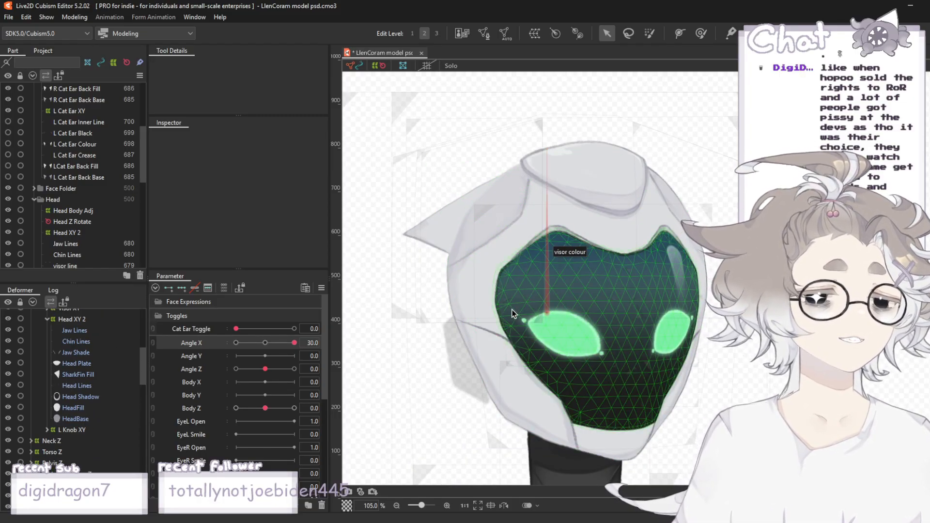
scroll(511, 312, "down", 2)
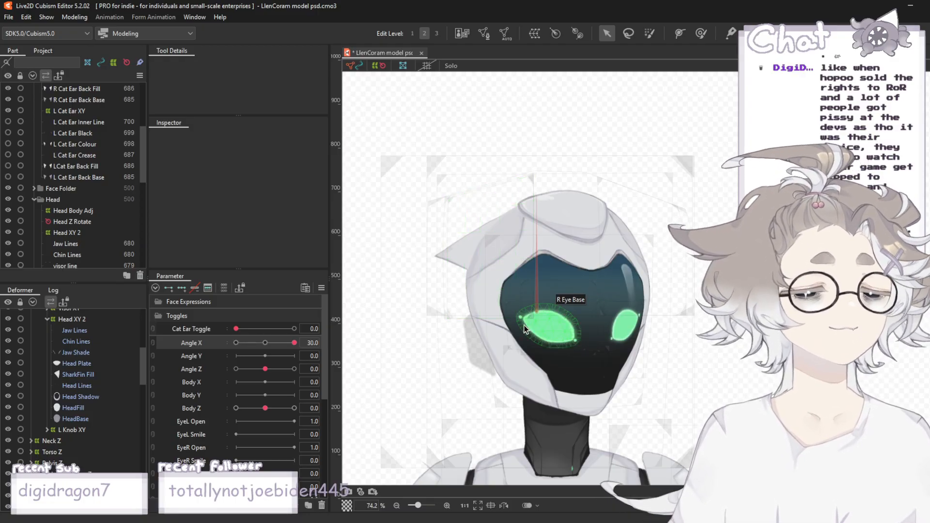
scroll(509, 375, "down", 4)
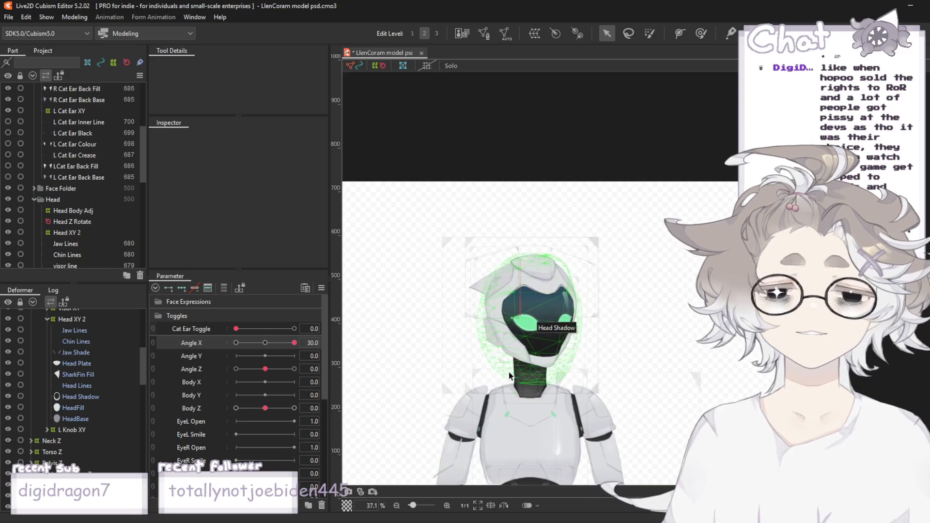
scroll(510, 376, "up", 4)
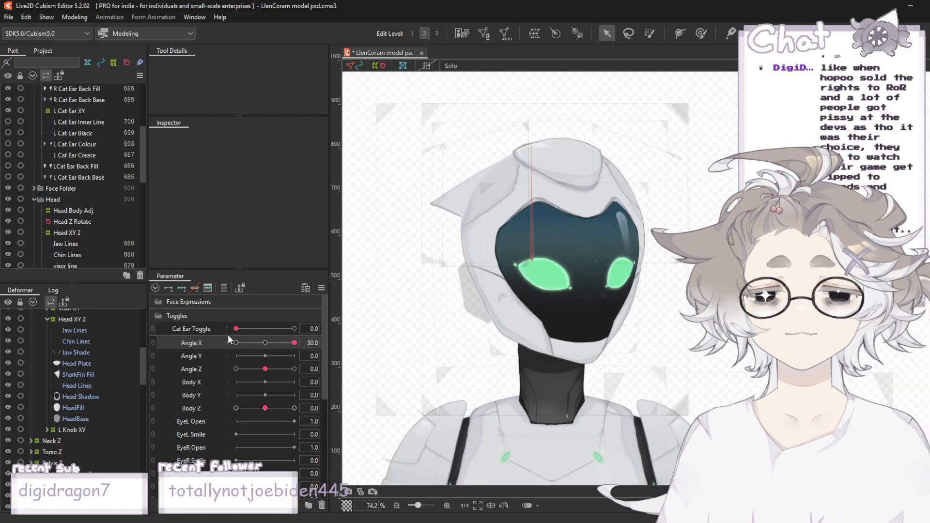
- Sweep Angle X between 0 and 30 to check how the fin emerges from behind the head during the turn
left_click_drag(296, 345, 266, 348)
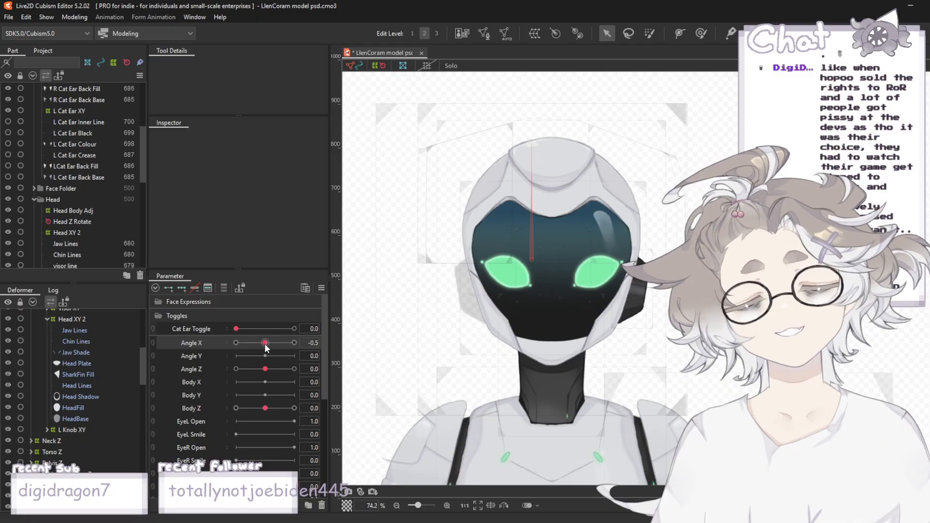
left_click_drag(266, 347, 295, 343)
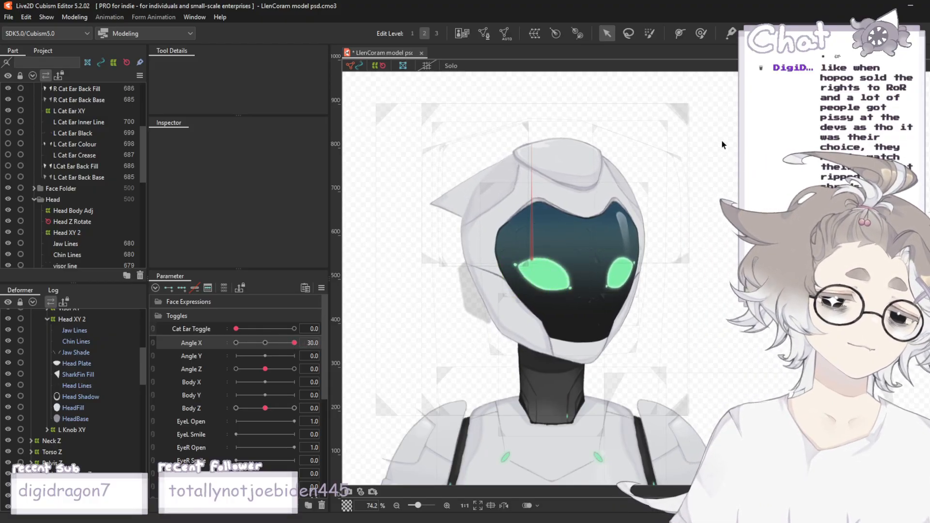
scroll(652, 134, "down", 3)
scroll(664, 134, "up", 3)
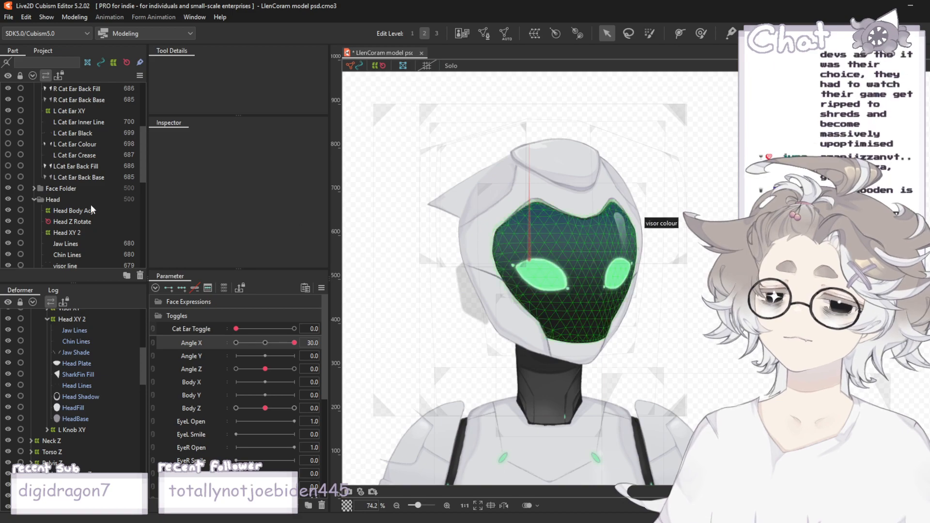
scroll(97, 201, "down", 3)
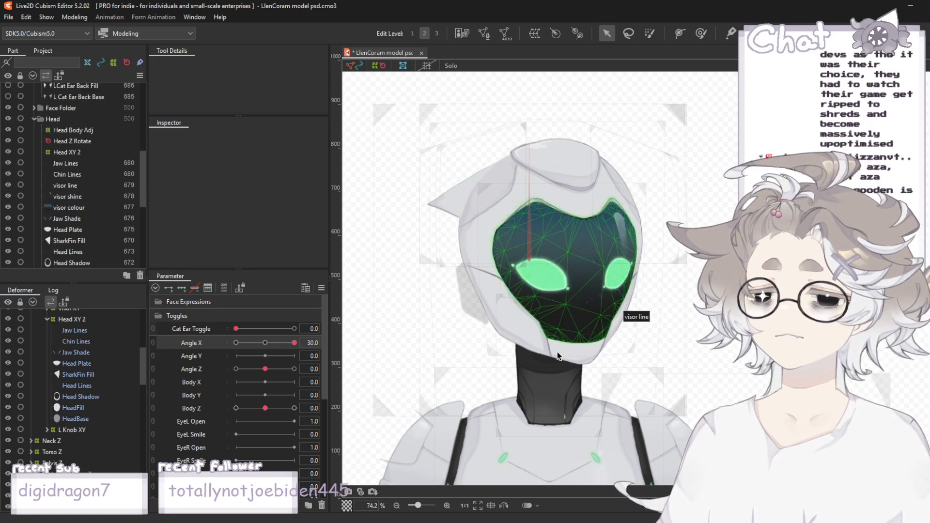
left_click_drag(294, 343, 268, 359)
mouse_move(287, 359)
left_mouse_down()
mouse_move(296, 360)
mouse_move(275, 367)
mouse_move(303, 362)
left_mouse_up()
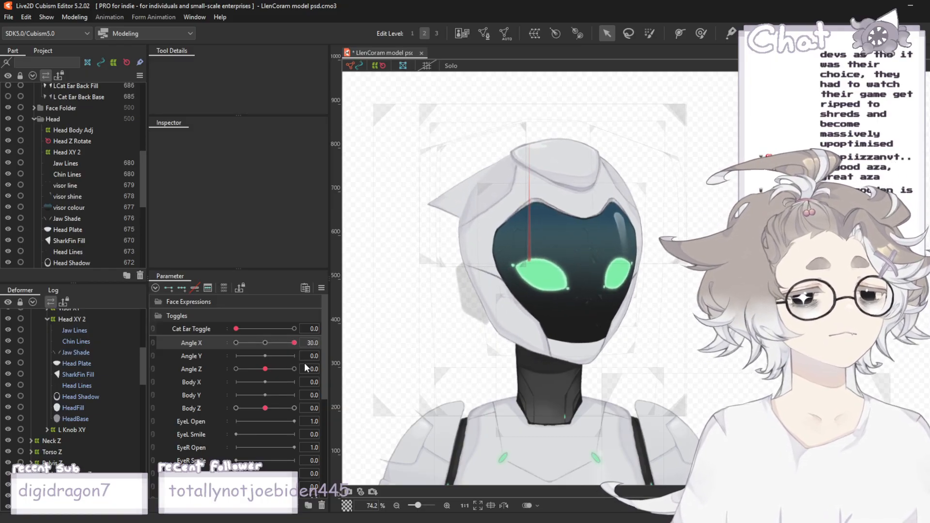
left_click(281, 342)
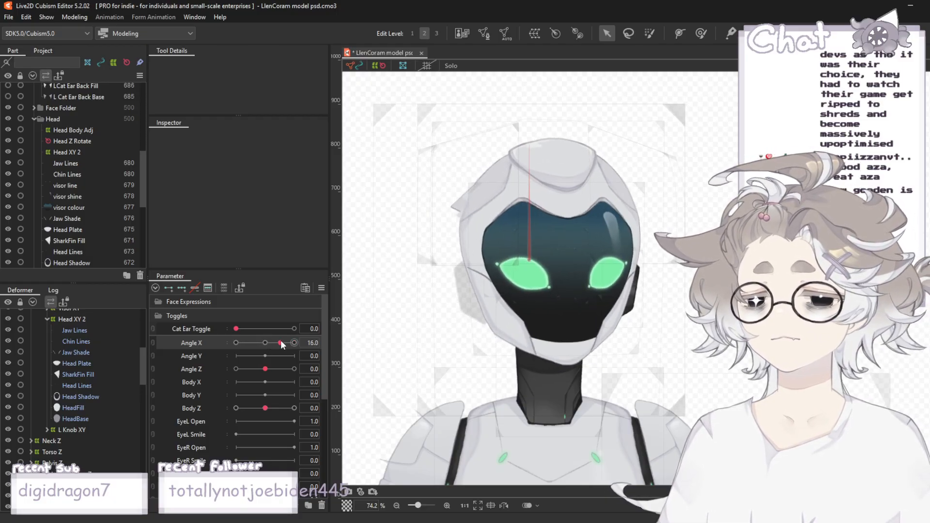
left_click_drag(281, 342, 325, 347)
- Delete the old SharkFin Fill mesh from the Head part and check the head's turn at Angle X 30
scroll(72, 205, "down", 3)
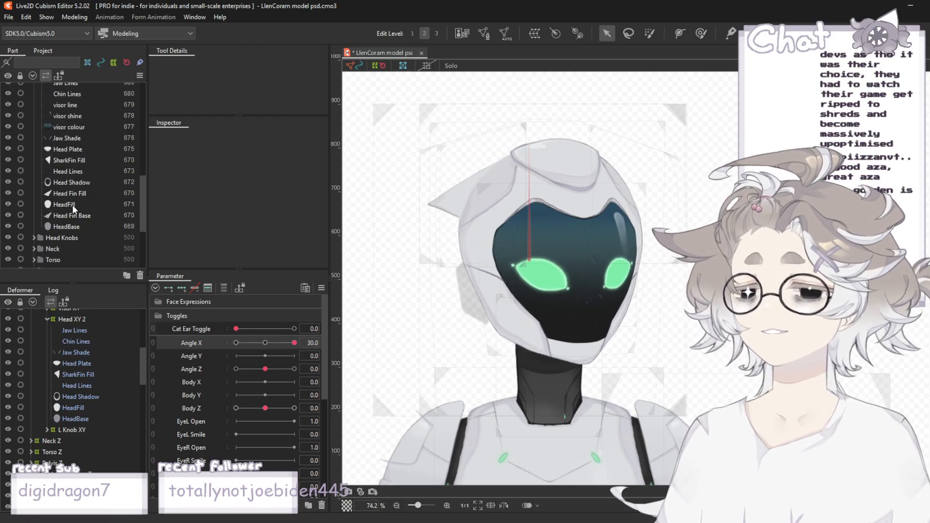
left_click(80, 160)
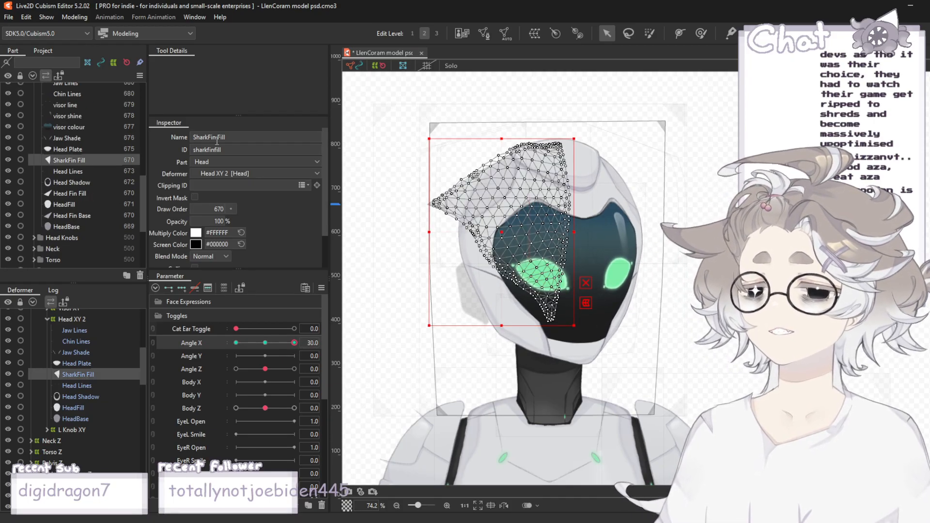
key("Delete")
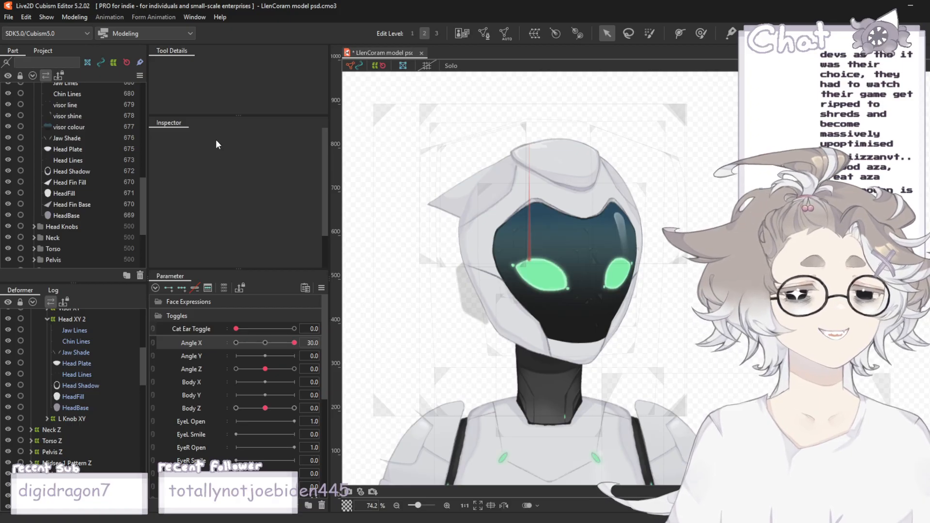
left_click_drag(265, 345, 301, 350)
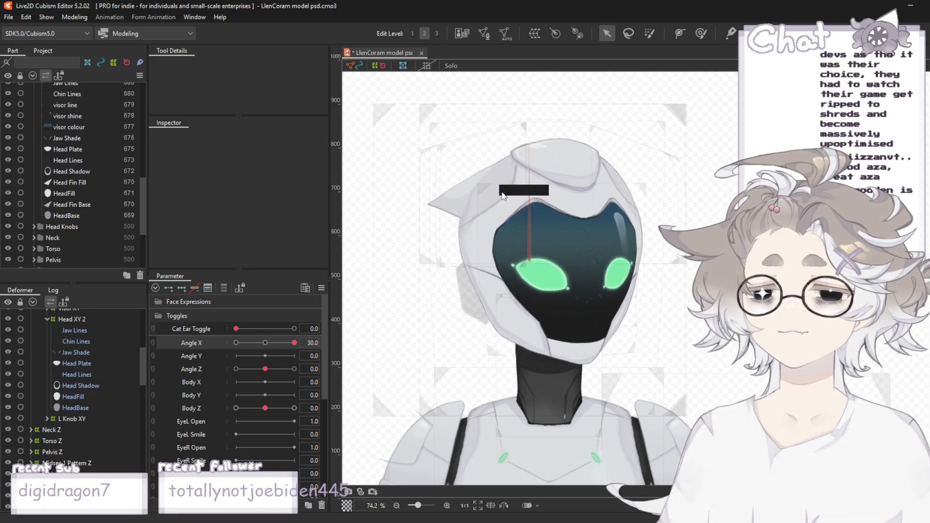
scroll(549, 130, "down", 3)
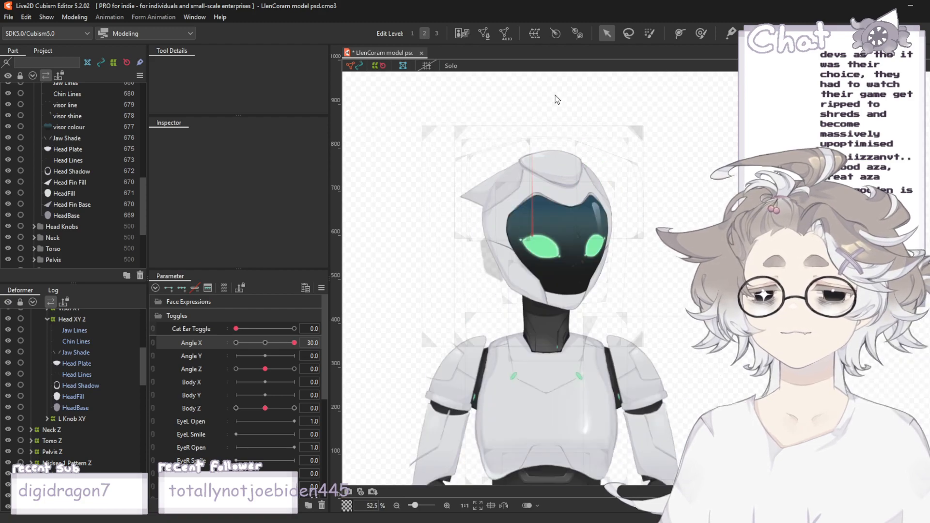
scroll(557, 99, "up", 3)
mouse_move(290, 348)
left_mouse_down()
mouse_move(270, 357)
mouse_move(299, 362)
left_mouse_up()
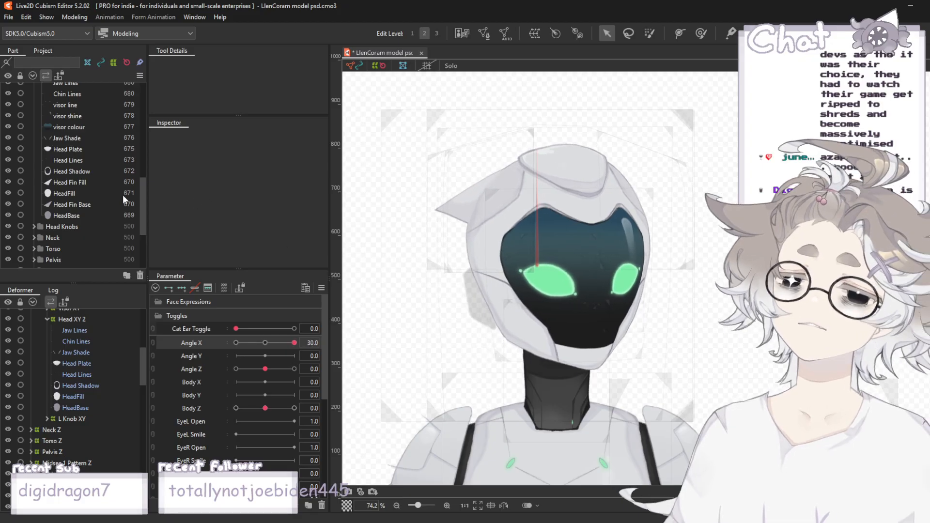
- With the deform brush, pull the lower corner of Head Fin Fill and Head Fin Base slightly downward at Angle X 30
left_click(73, 184)
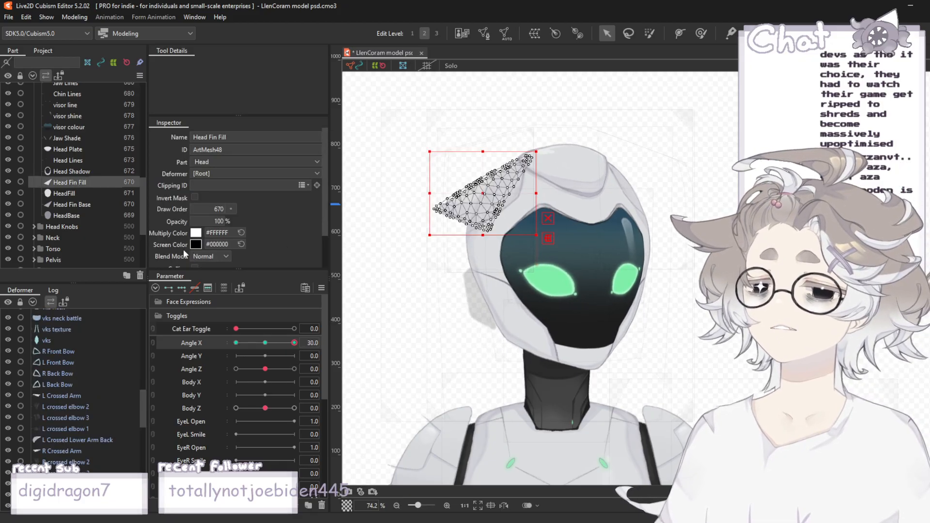
left_click(85, 205, "ctrl")
left_click(701, 33)
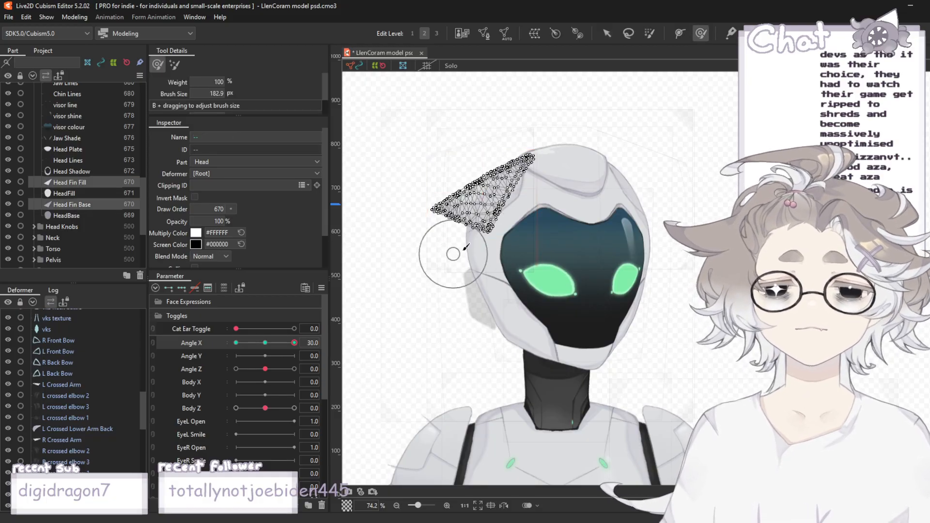
scroll(467, 235, "up", 5)
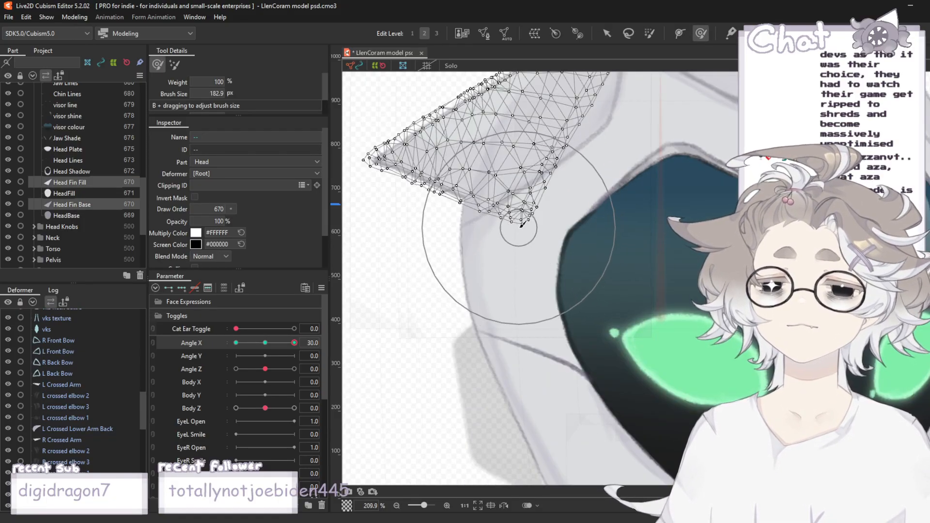
left_click_drag(516, 232, 519, 246)
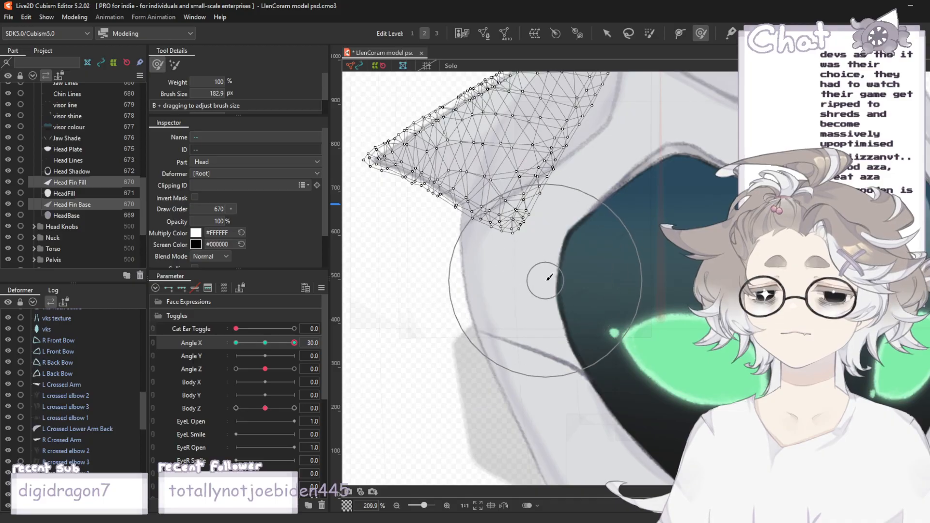
left_click_drag(547, 278, 523, 296)
- Nudge the tip of Head Fin Fill and Head Fin Base slightly inward and down with the deform brush, then deselect both meshes
scroll(524, 302, "down", 3)
scroll(559, 205, "up", 4)
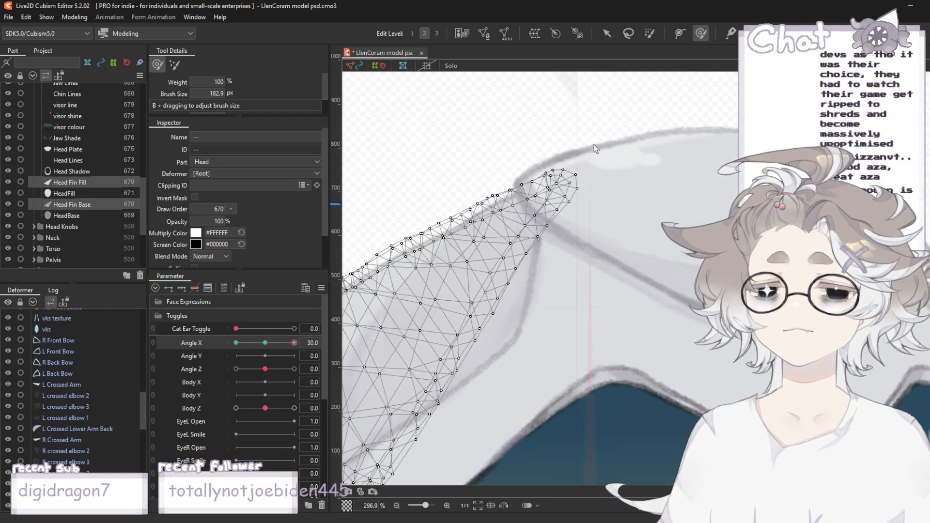
scroll(560, 205, "down", 6)
scroll(487, 214, "up", 5)
left_click_drag(486, 214, 490, 215)
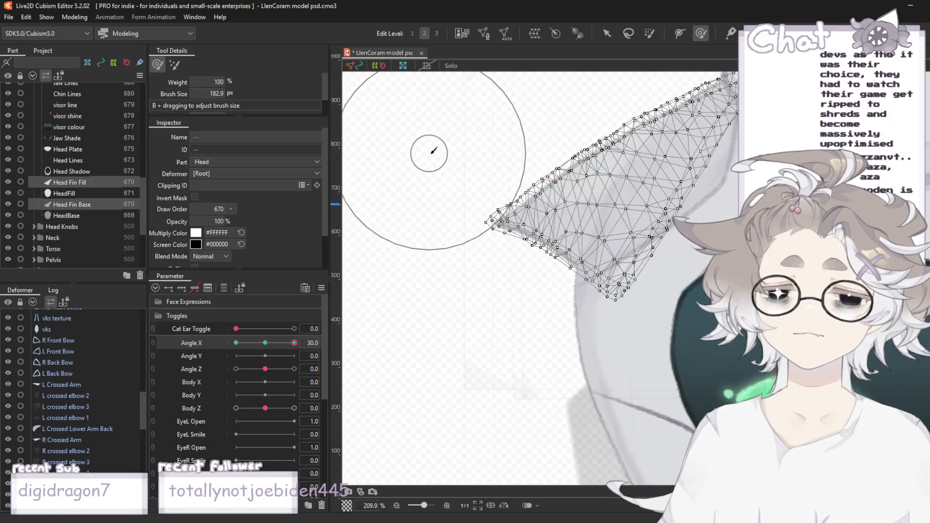
left_click_drag(431, 155, 447, 172)
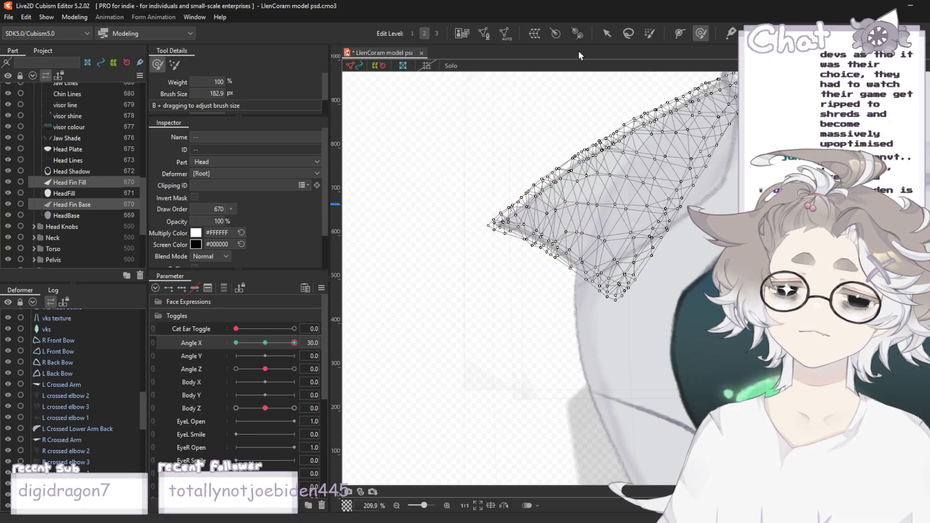
left_click(607, 33)
left_click(452, 148)
left_click(375, 179)
scroll(374, 179, "down", 3)
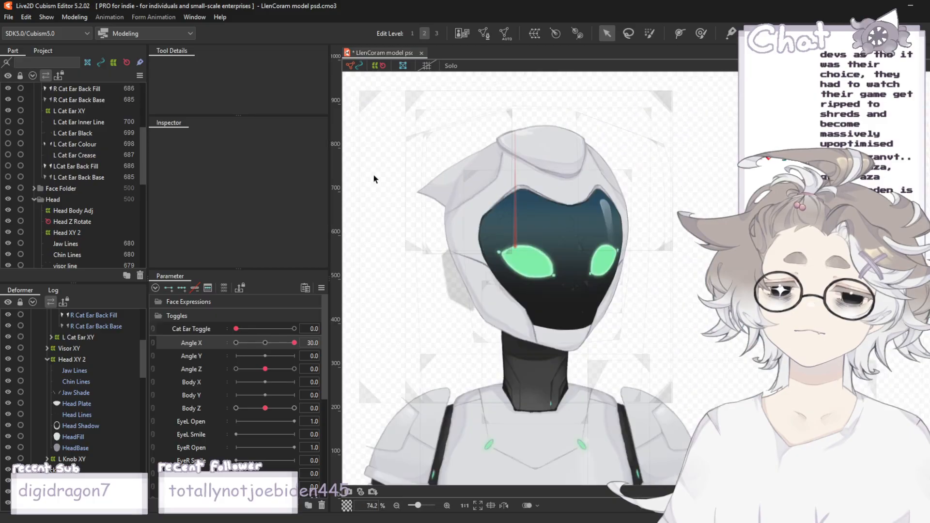
- Sweep Angle X between 0 and 30 and inspect the head fin and head outline during the turn
scroll(656, 118, "down", 2)
scroll(645, 117, "up", 2)
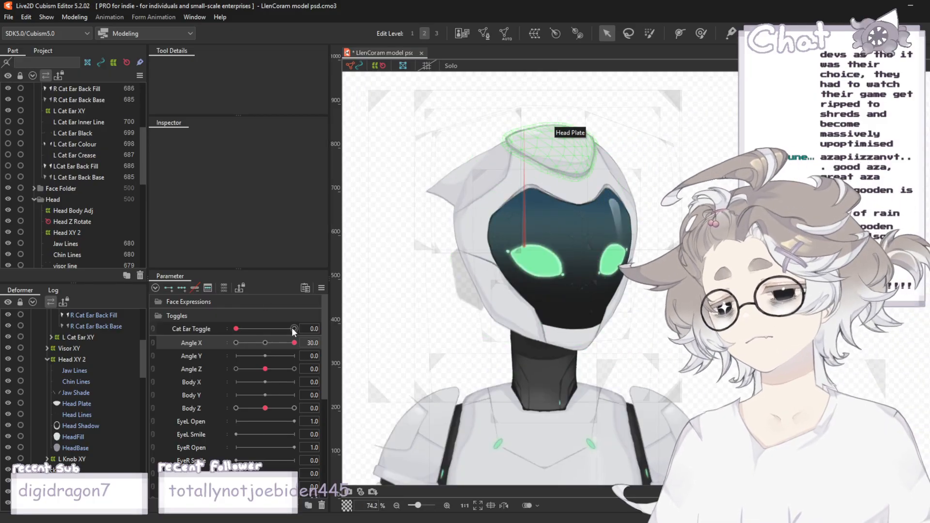
left_click_drag(294, 343, 265, 347)
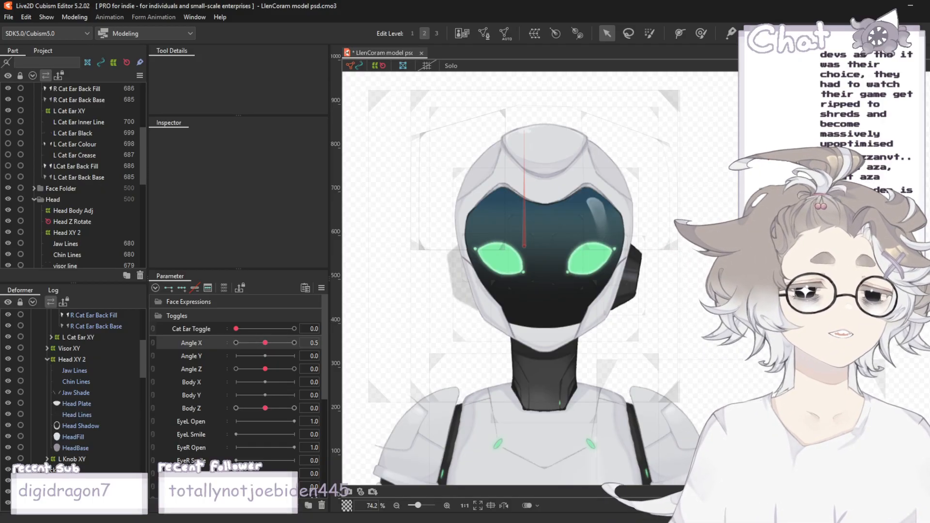
left_click_drag(265, 342, 298, 360)
scroll(764, 137, "down", 2)
scroll(775, 145, "up", 1)
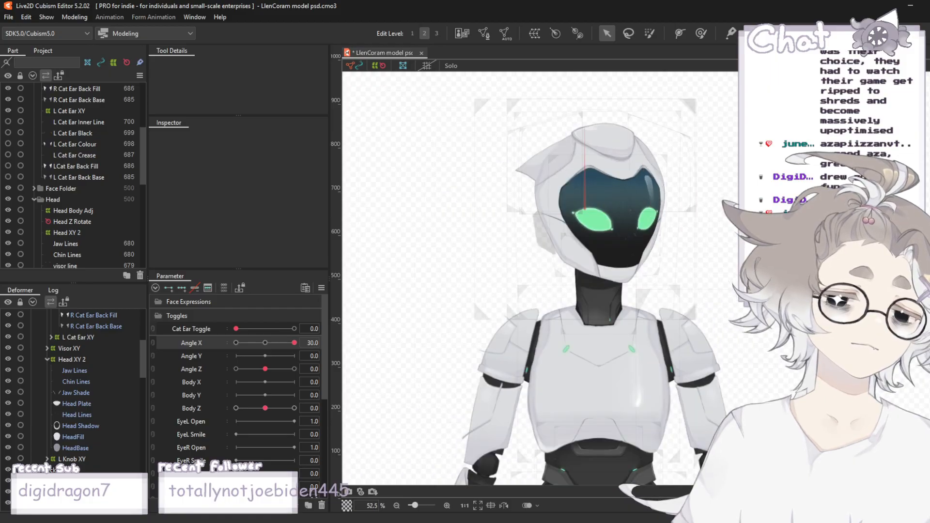
scroll(703, 186, "up", 1)
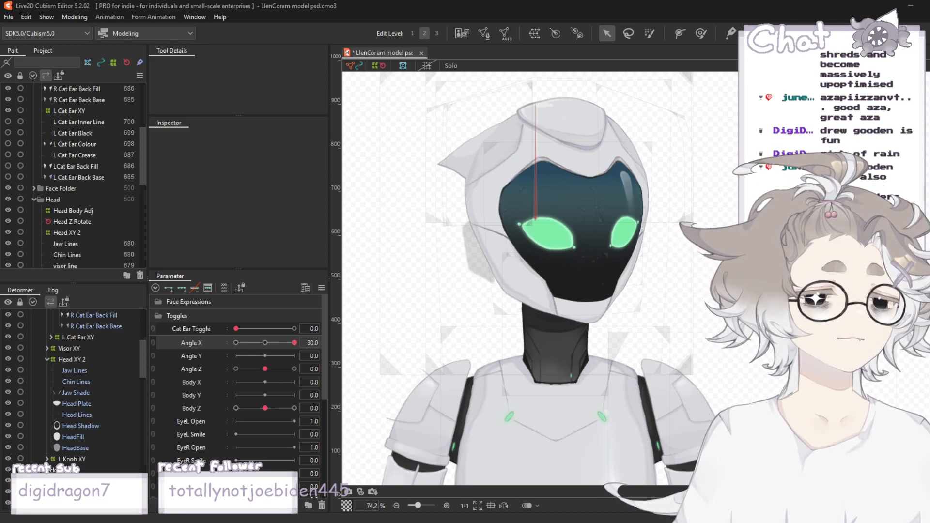
scroll(484, 230, "down", 3)
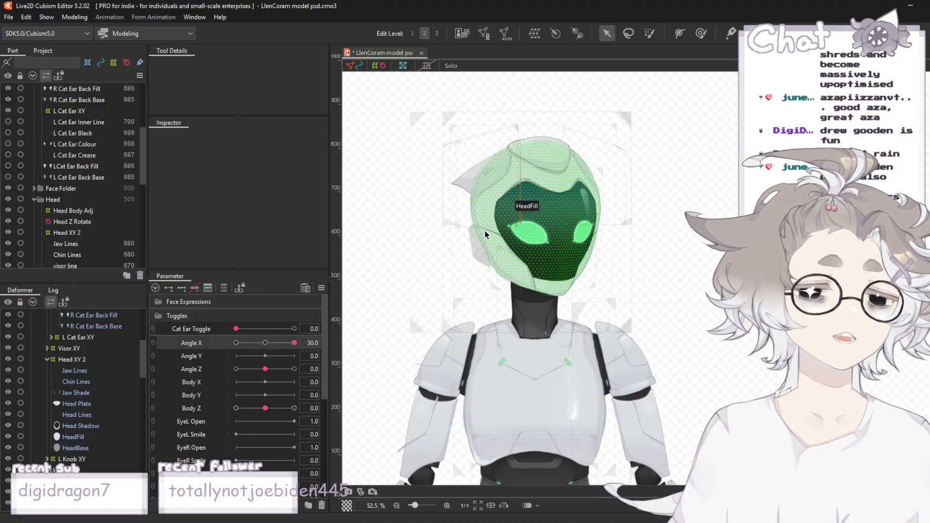
scroll(531, 210, "down", 2)
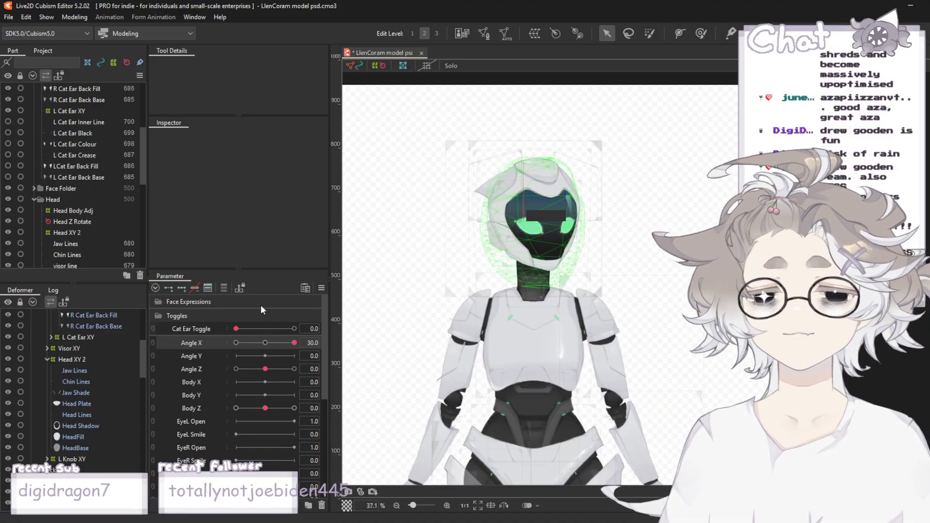
left_click(267, 343)
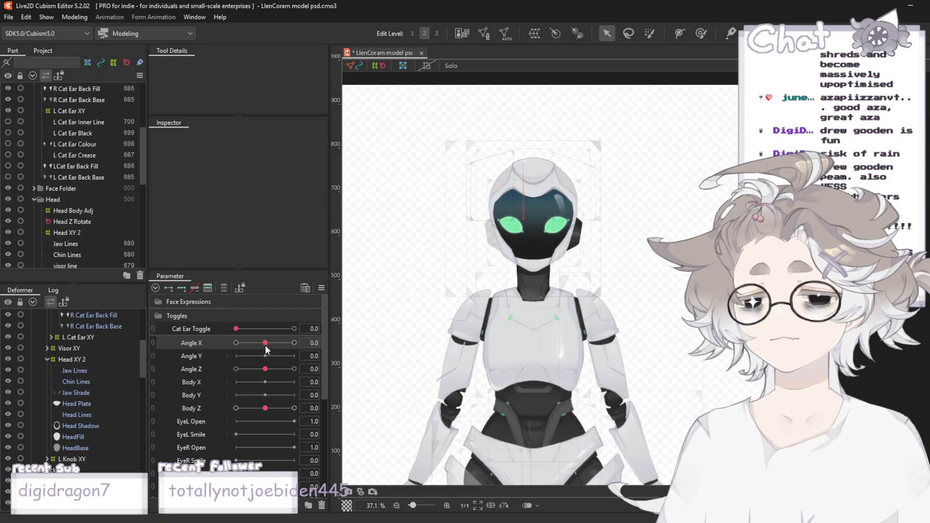
left_click_drag(268, 345, 300, 345)
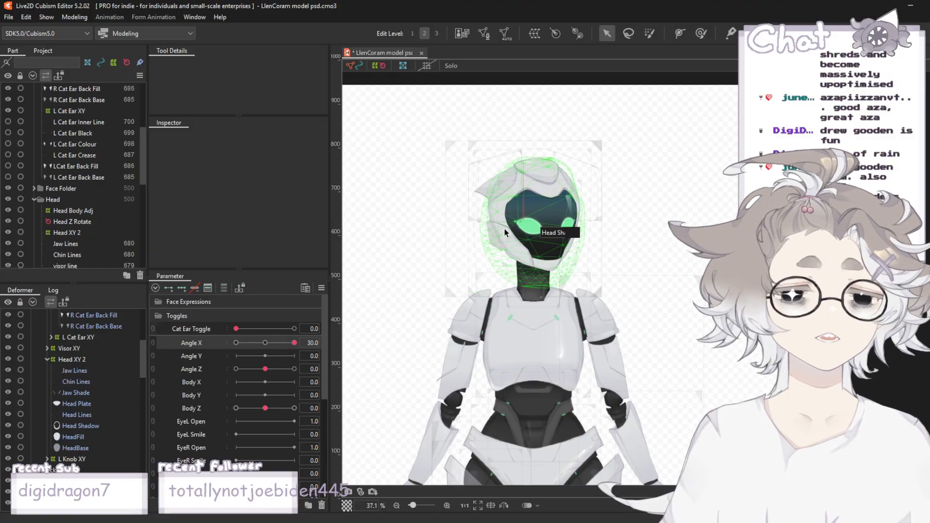
scroll(480, 209, "up", 2)
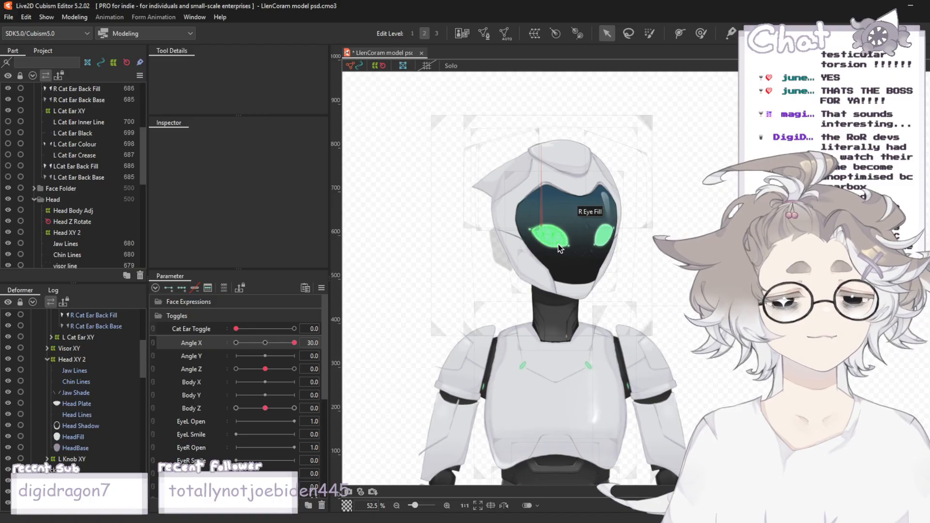
scroll(559, 173, "up", 4)
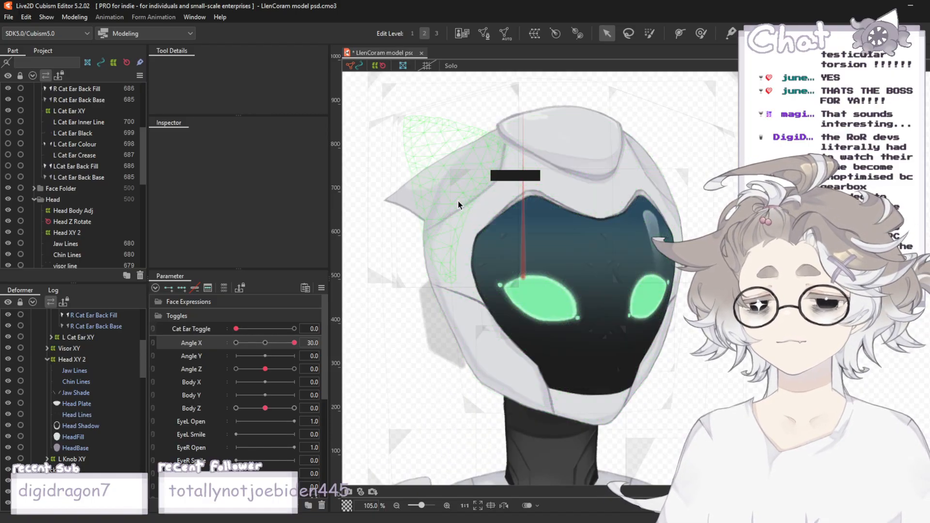
scroll(608, 181, "down", 2)
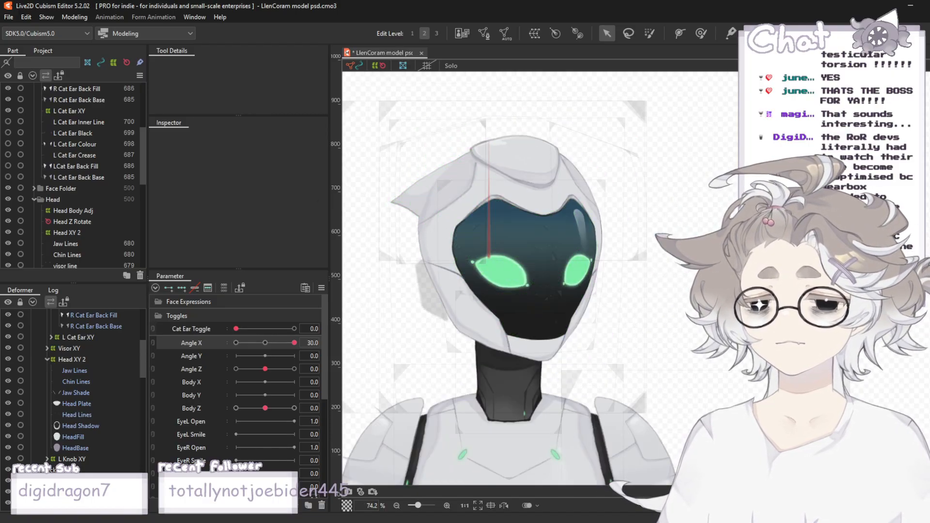
scroll(687, 229, "up", 1)
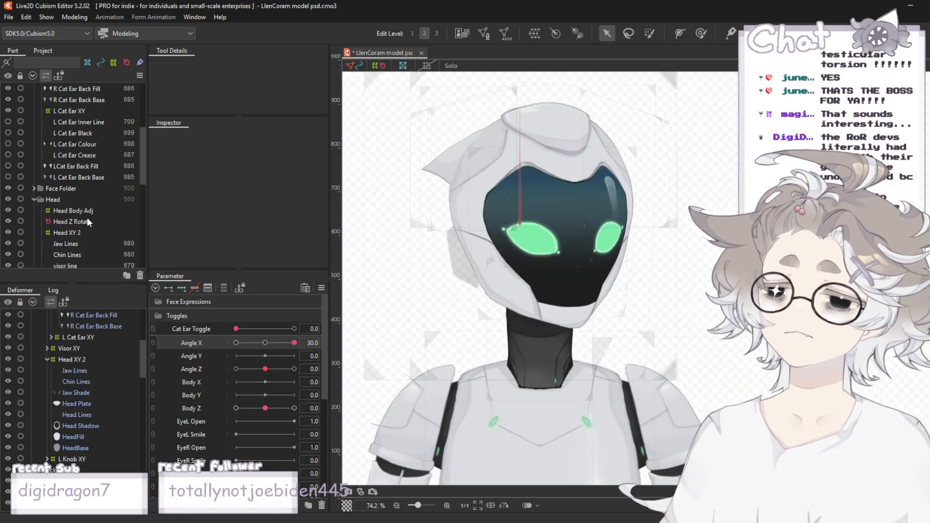
- Select the Head Lines mesh in the Head part and set the deform brush size to about 236 px
scroll(75, 184, "down", 2)
left_click(71, 176)
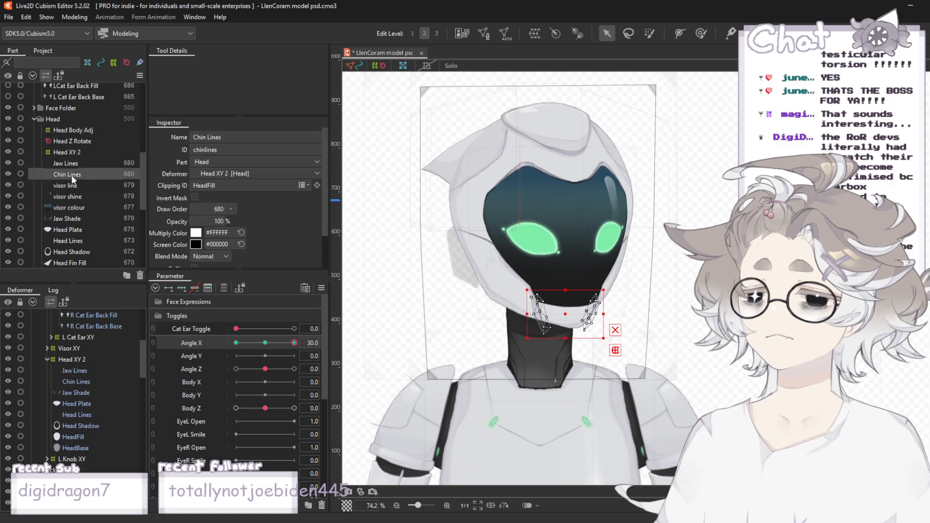
left_click(75, 241)
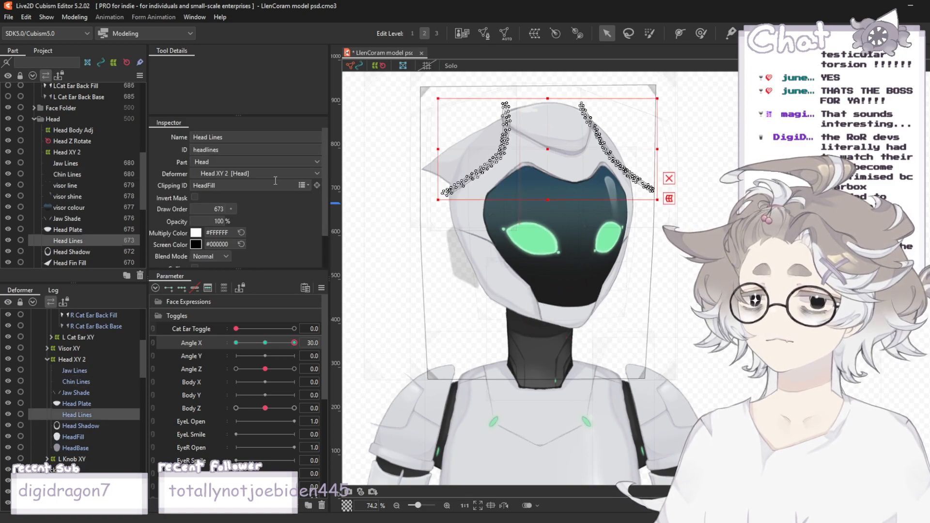
left_click(701, 33)
scroll(613, 108, "up", 2)
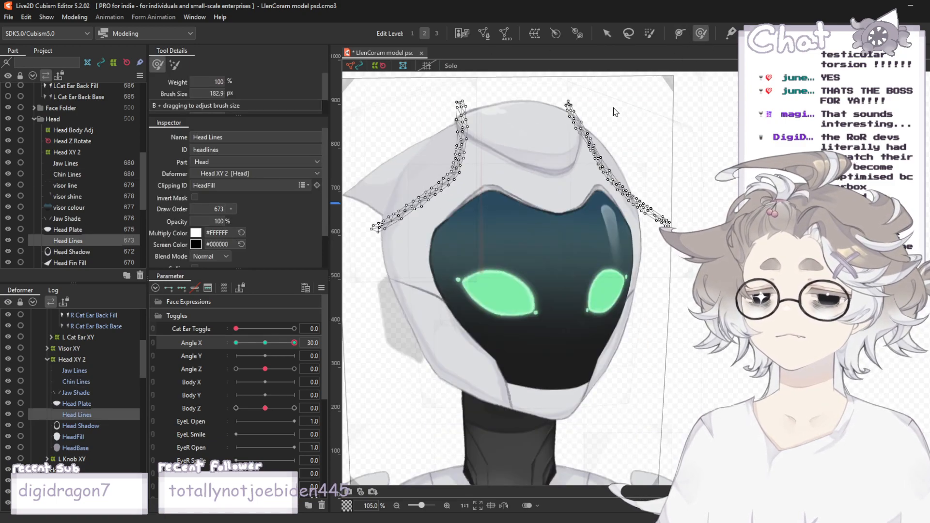
left_click_drag(215, 97, 241, 97)
- Examine Head Lines up close on both sides of the head, deselect the mesh, and recheck the turn with Angle X
scroll(404, 96, "up", 6)
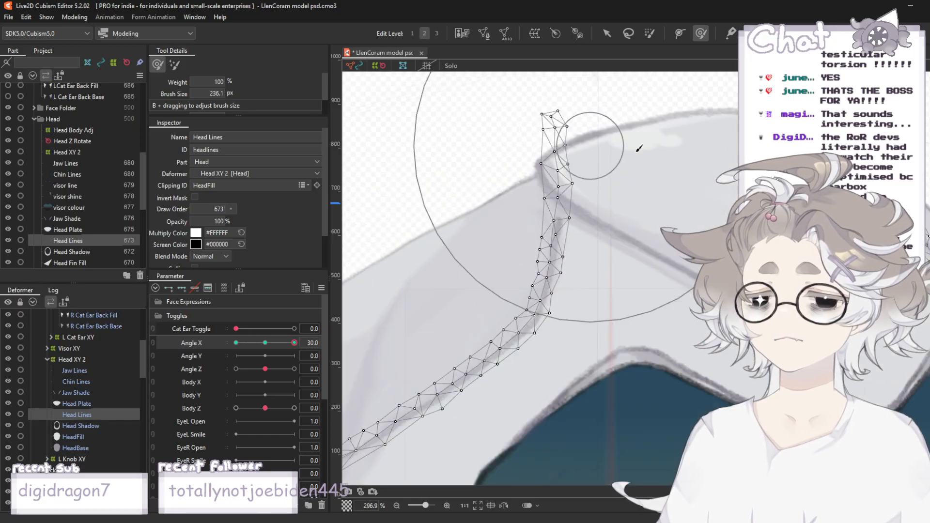
scroll(586, 148, "down", 6)
scroll(734, 169, "up", 2)
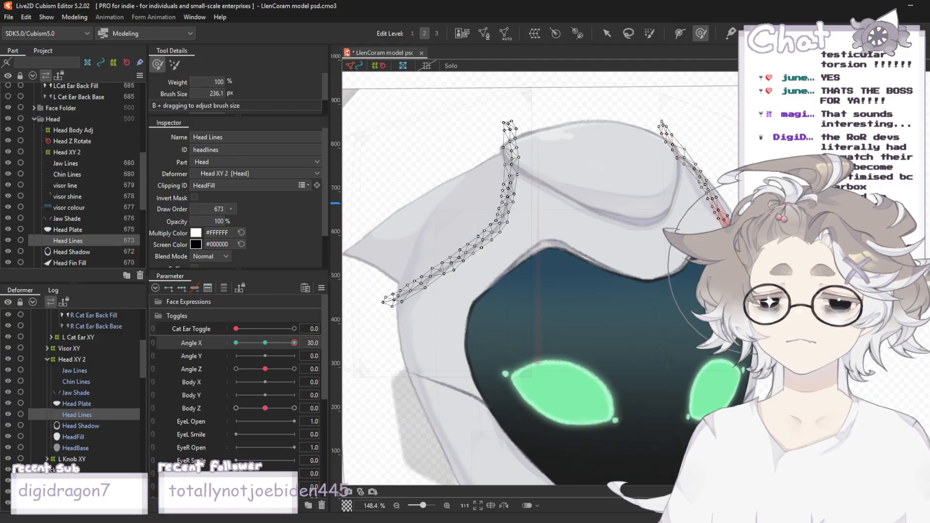
scroll(588, 146, "down", 6)
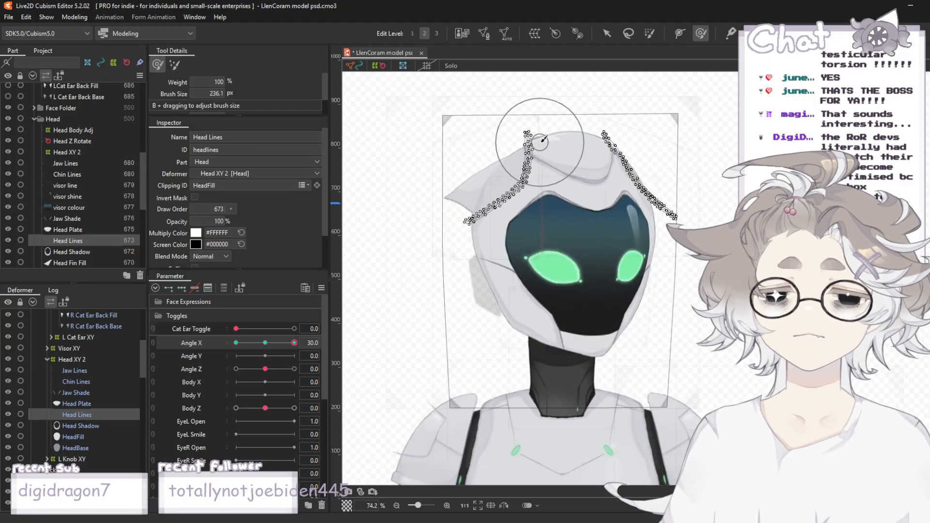
scroll(674, 146, "up", 2)
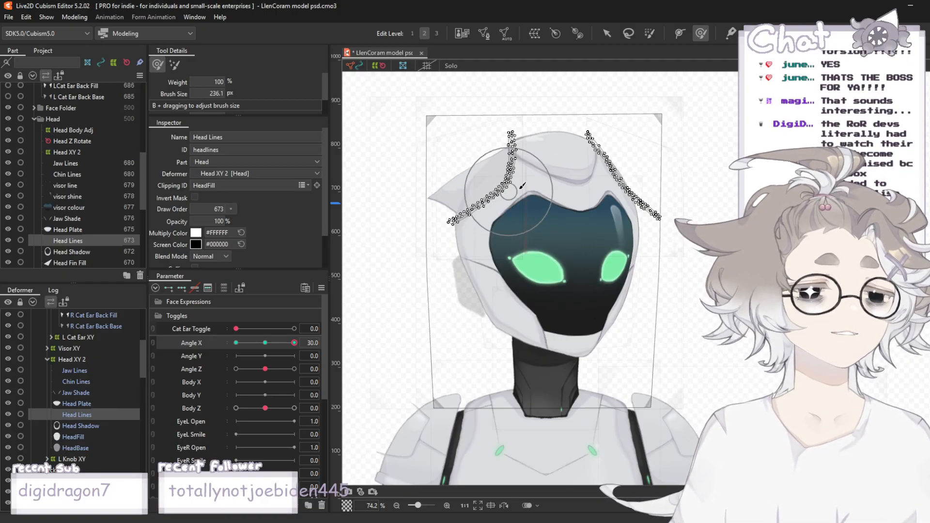
scroll(616, 172, "up", 2)
scroll(702, 154, "up", 1)
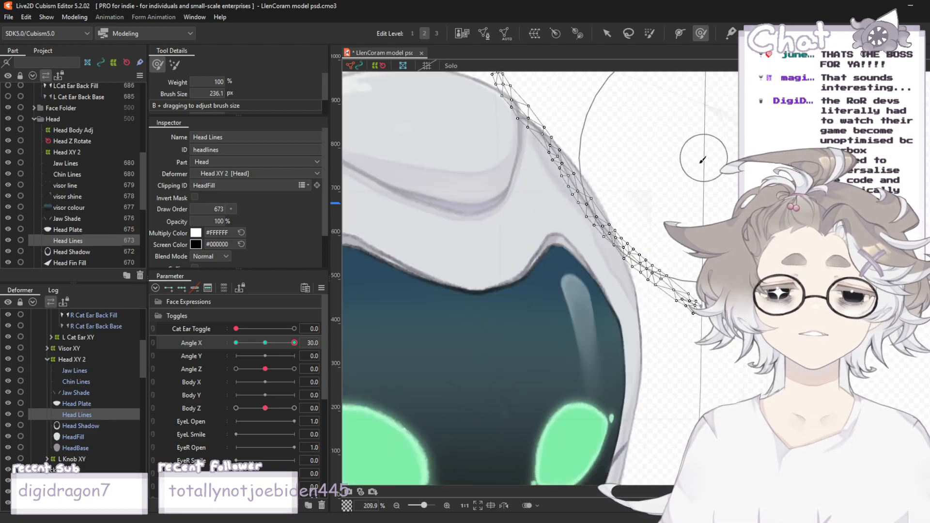
scroll(556, 249, "down", 1)
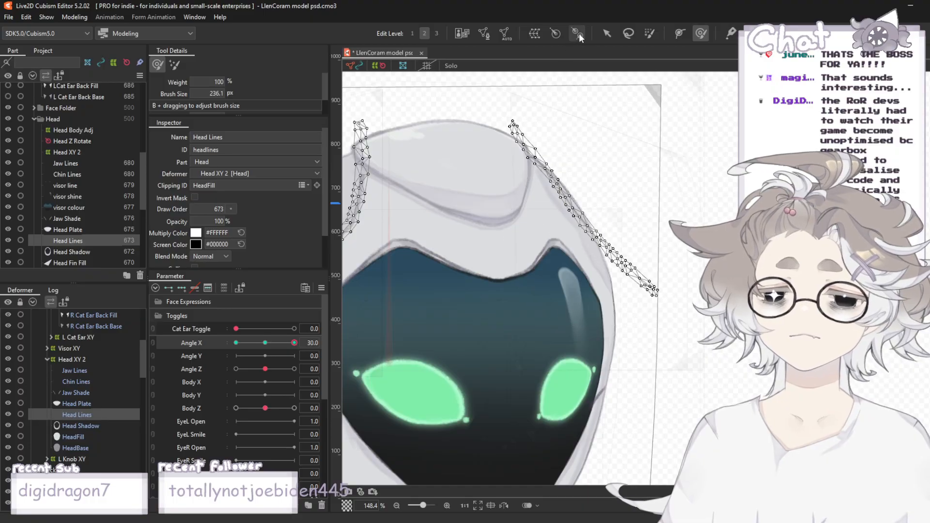
left_click(606, 33)
left_click(702, 89)
scroll(723, 105, "down", 1)
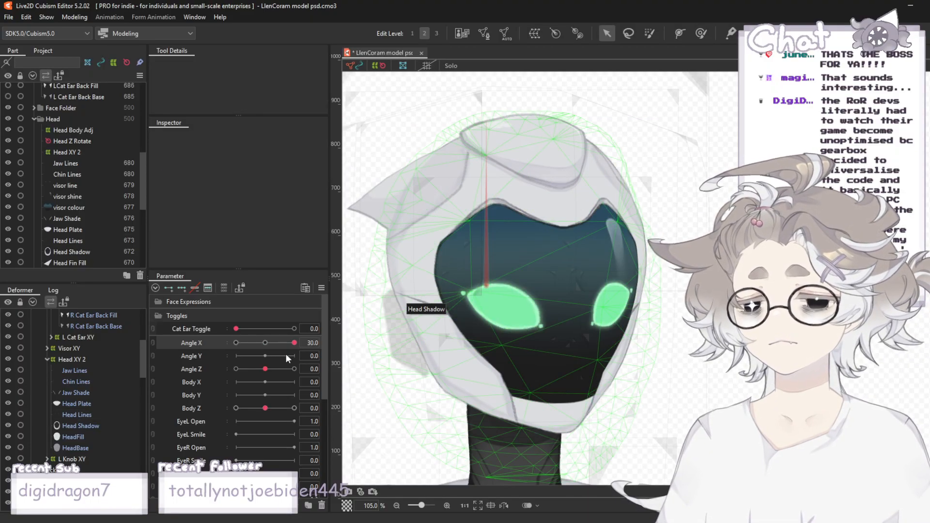
mouse_move(294, 343)
left_mouse_down()
mouse_move(265, 346)
mouse_move(295, 357)
left_mouse_up()
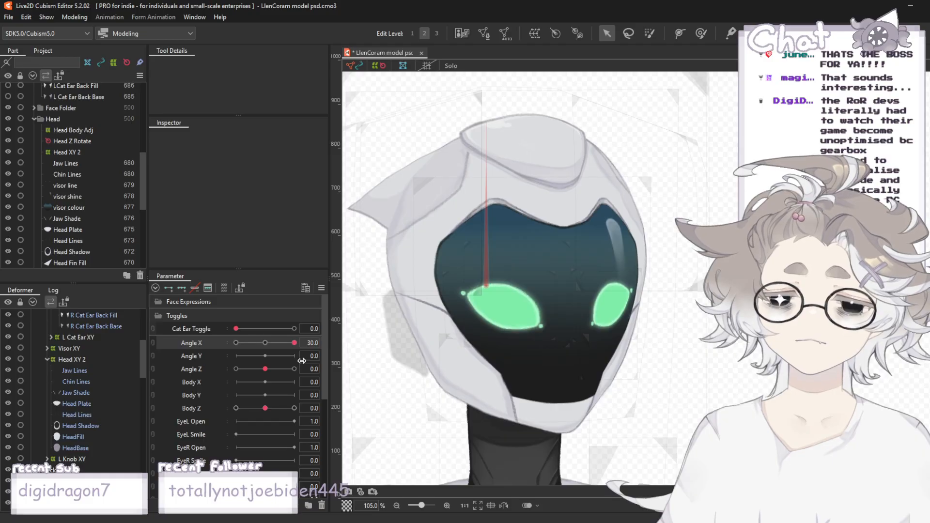
- With the deform brush, push the Head Shadow points around the head plate and far visor corner up and outward at Angle X 30, then deselect
scroll(86, 242, "down", 1)
left_click(69, 215)
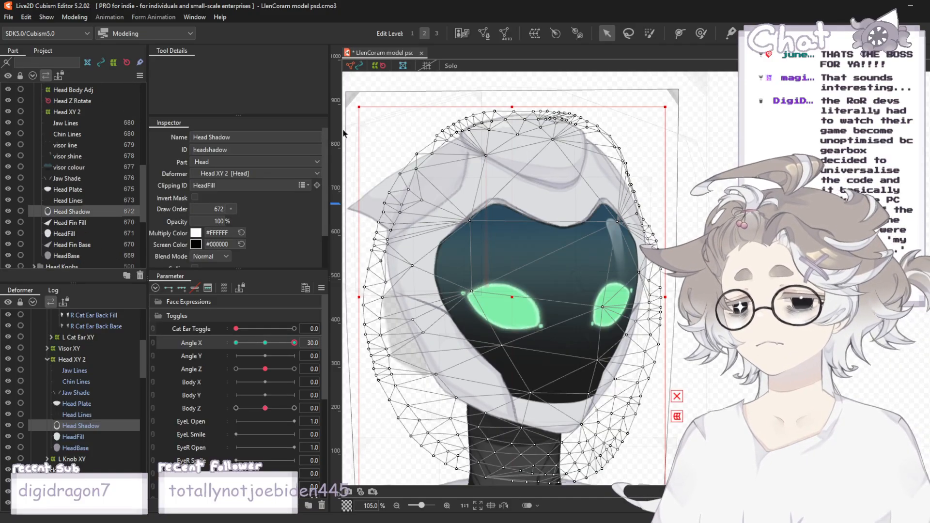
left_click(701, 33)
scroll(646, 113, "up", 2)
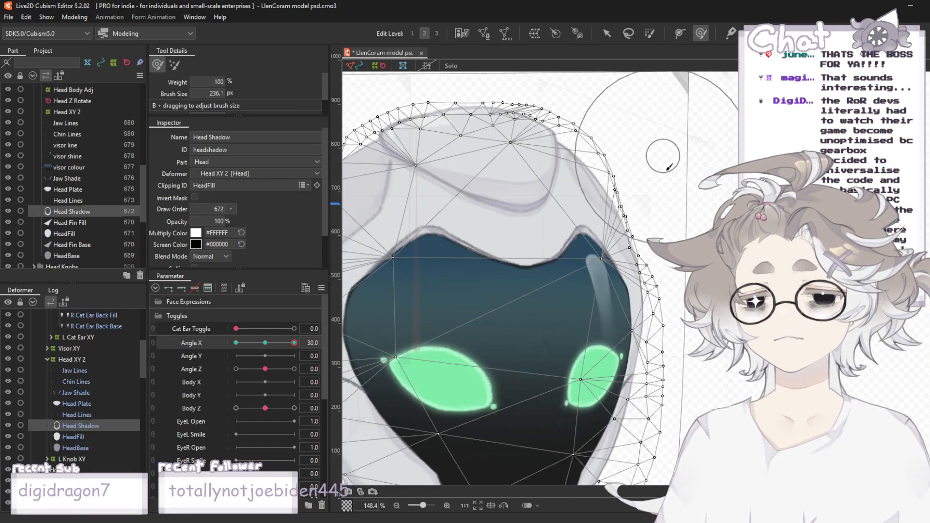
mouse_move(603, 270)
left_mouse_down()
mouse_move(612, 259)
mouse_move(583, 238)
left_mouse_up()
left_click_drag(530, 165, 555, 150)
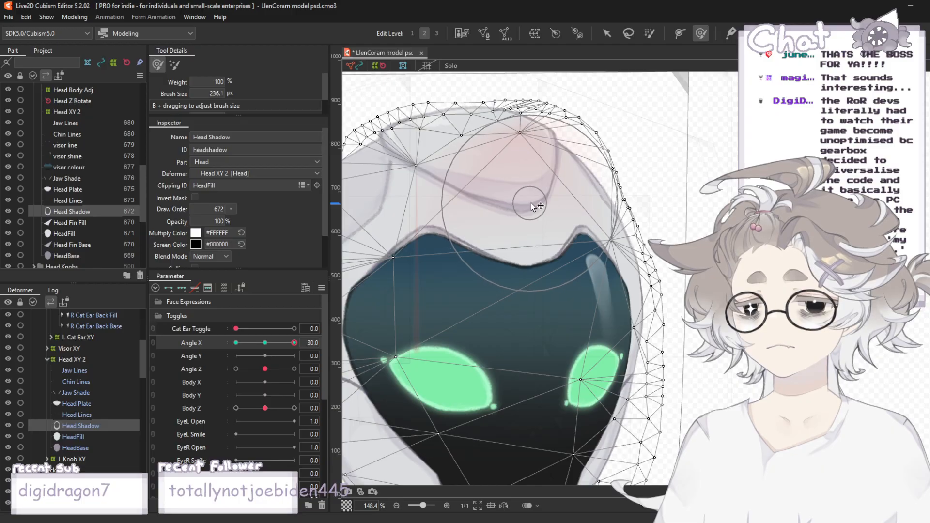
left_click_drag(533, 207, 555, 195)
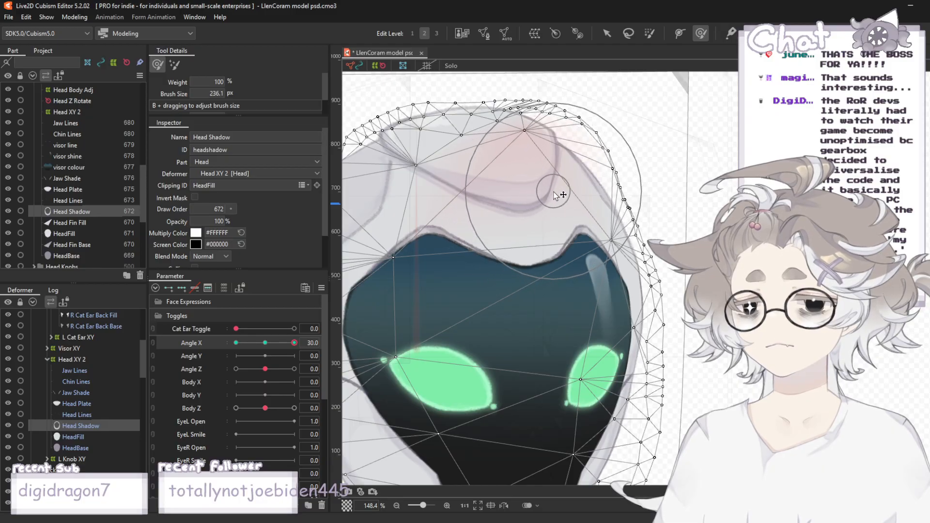
left_click(609, 37)
left_click(692, 114)
- Sweep Angle X repeatedly, ending at 30, to check how the reshaped head shadow and head follow the turn
scroll(698, 116, "down", 3)
scroll(698, 126, "up", 1)
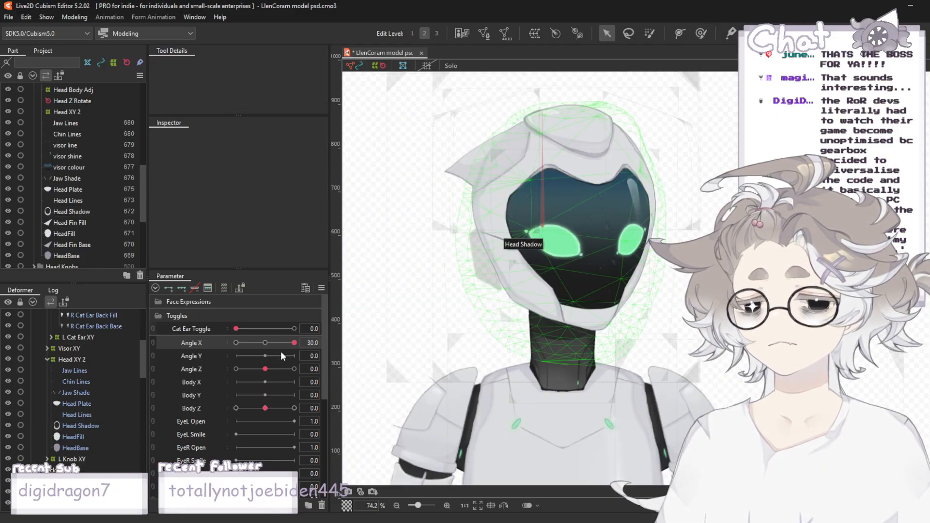
left_click_drag(296, 344, 317, 366)
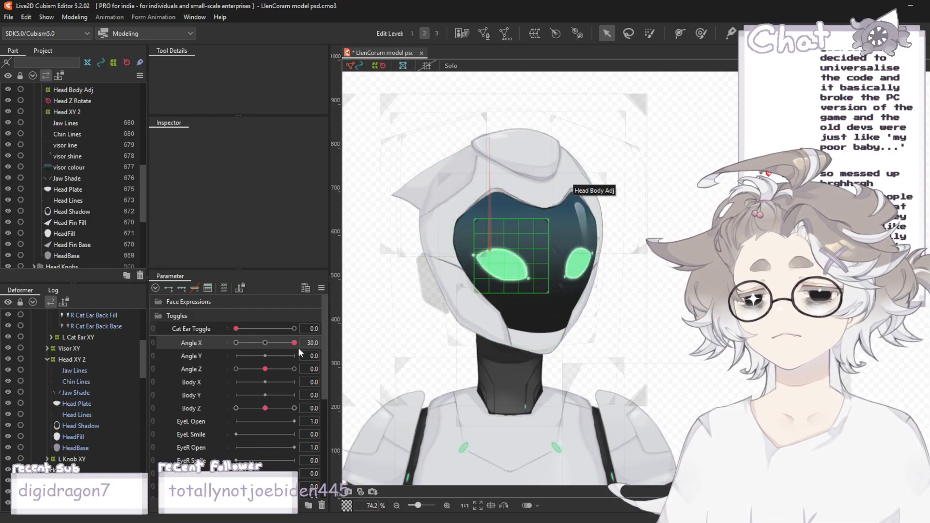
left_click_drag(294, 343, 301, 363)
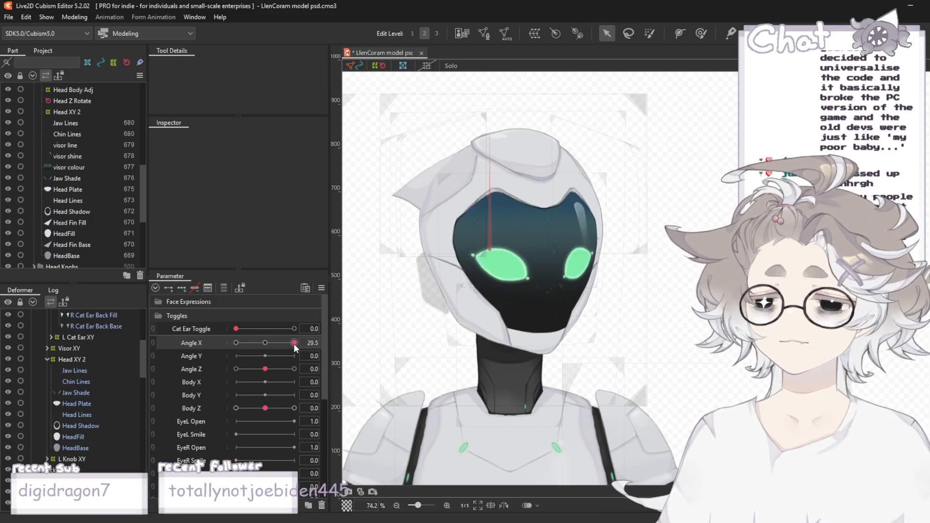
left_click_drag(294, 347, 306, 369)
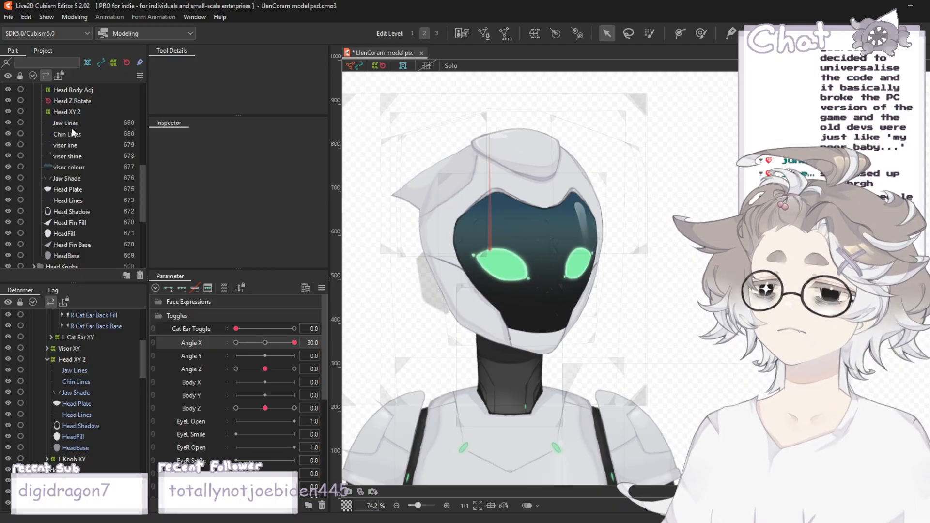
scroll(74, 141, "up", 3)
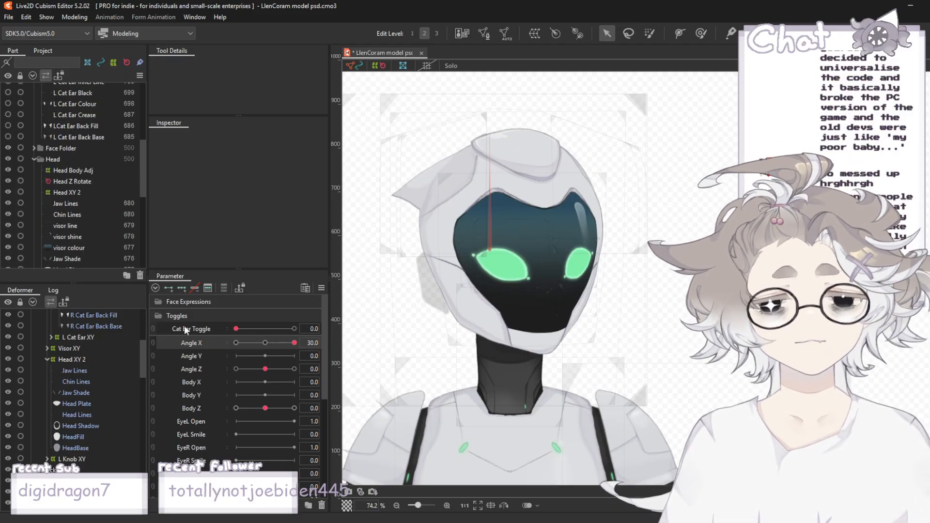
mouse_move(294, 344)
left_mouse_down()
mouse_move(281, 345)
mouse_move(300, 361)
left_mouse_up()
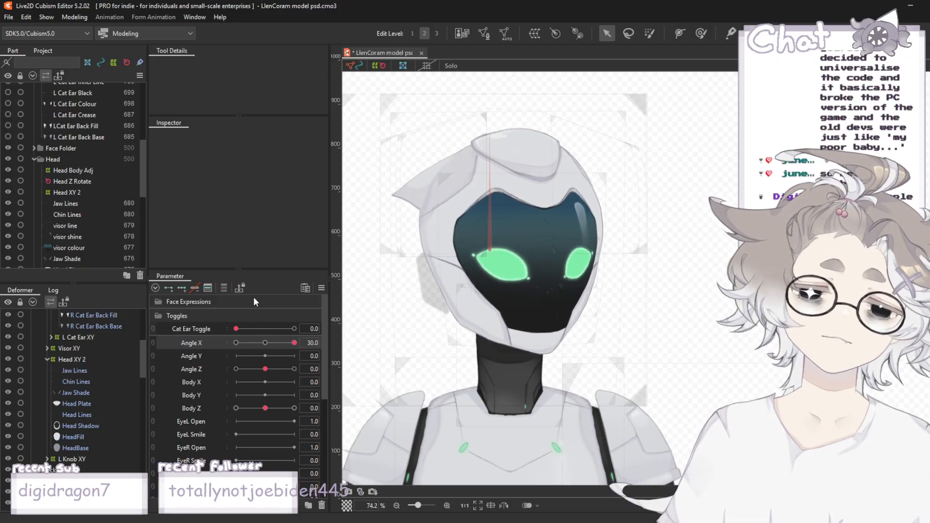
- Select HeadBase, Head Lines and Head Shadow together and push the crown of the head slightly outward with the deform brush at Angle X 30
scroll(135, 145, "down", 5)
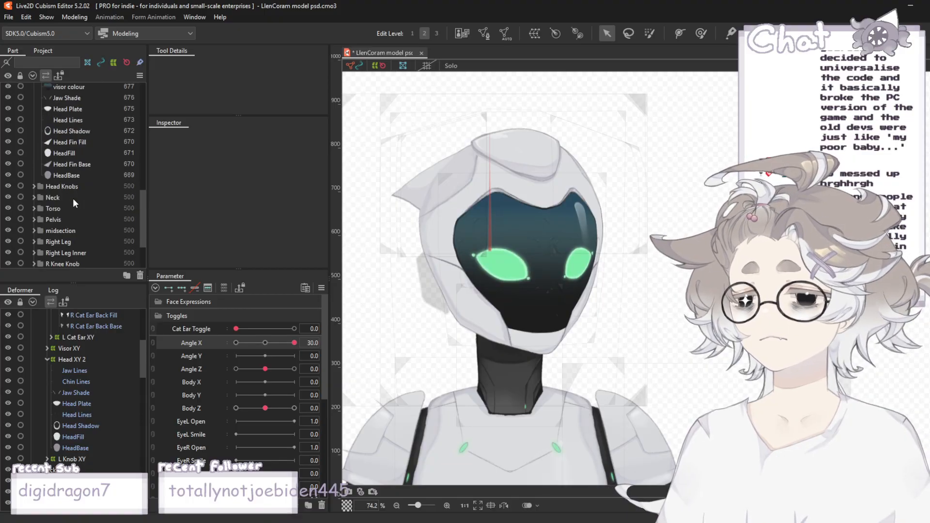
left_click(64, 174)
left_click(58, 121, "ctrl")
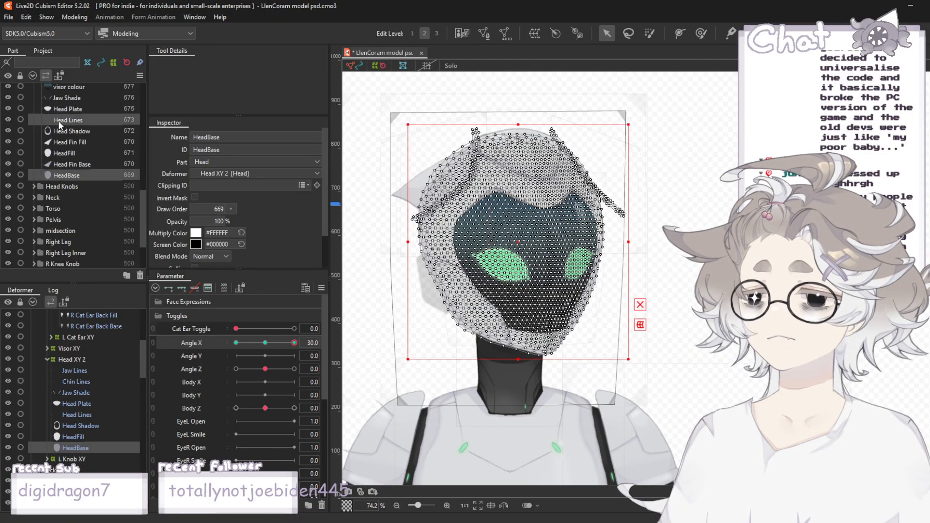
left_click(74, 130, "ctrl")
left_click(701, 33)
scroll(571, 146, "up", 3)
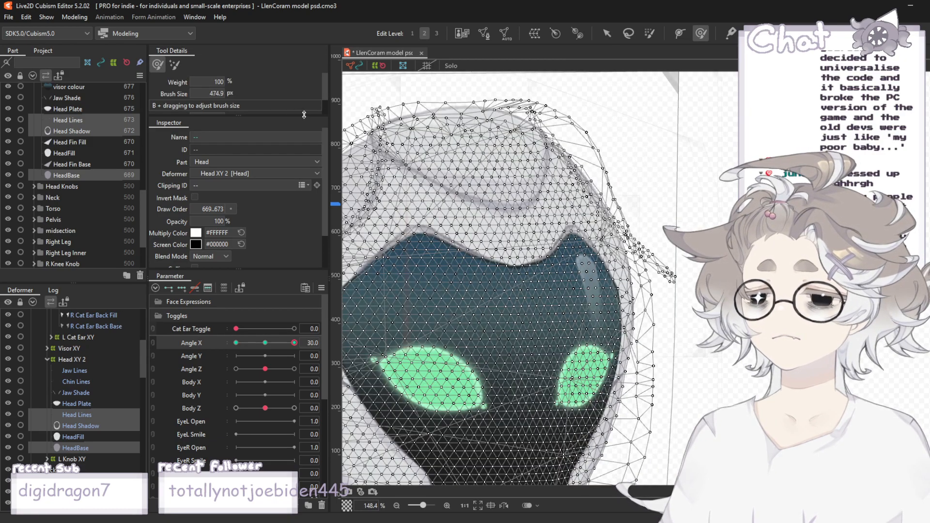
scroll(664, 169, "down", 3)
scroll(584, 149, "up", 3)
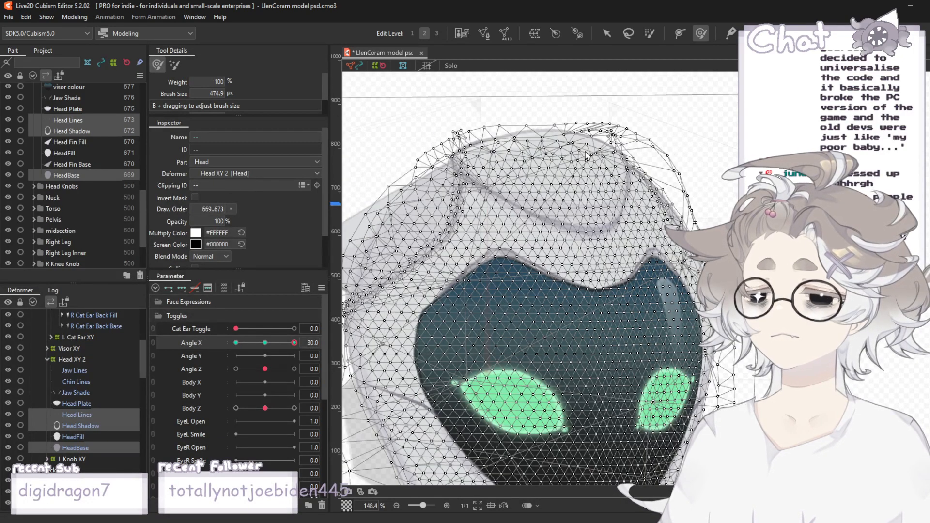
left_click(585, 137)
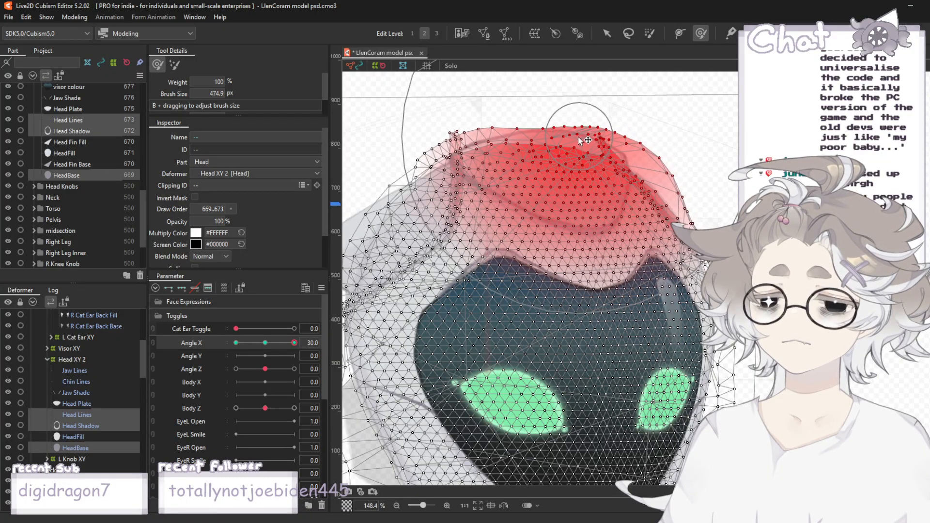
left_click_drag(578, 138, 590, 134)
- Add HeadFill to the selection, nudge the points at both upper corners of the head plate with the deform brush, and deselect
left_click(76, 153, "ctrl")
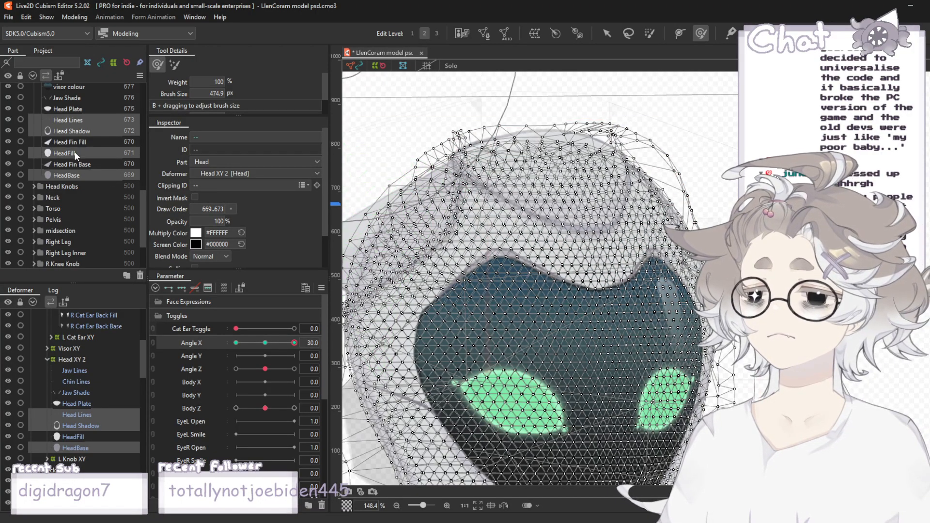
left_click(608, 125)
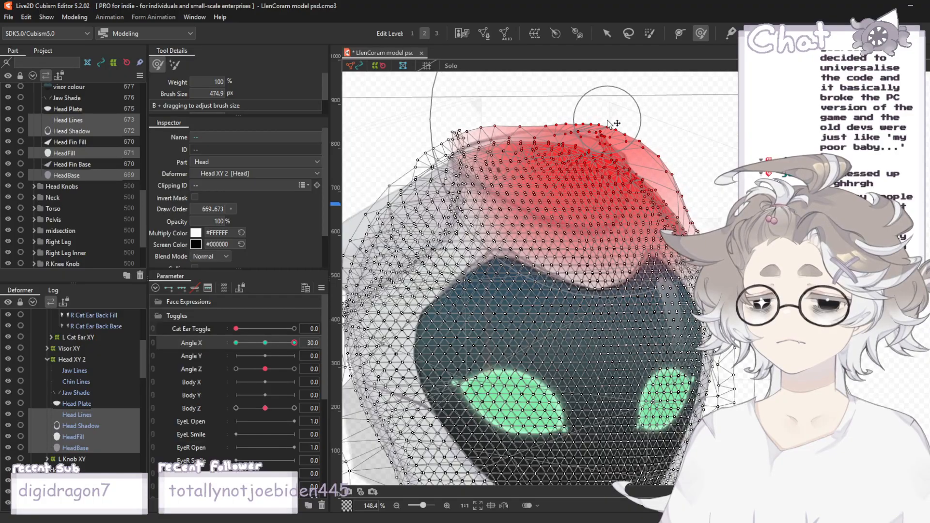
left_click_drag(608, 121, 605, 122)
left_click_drag(458, 130, 452, 133)
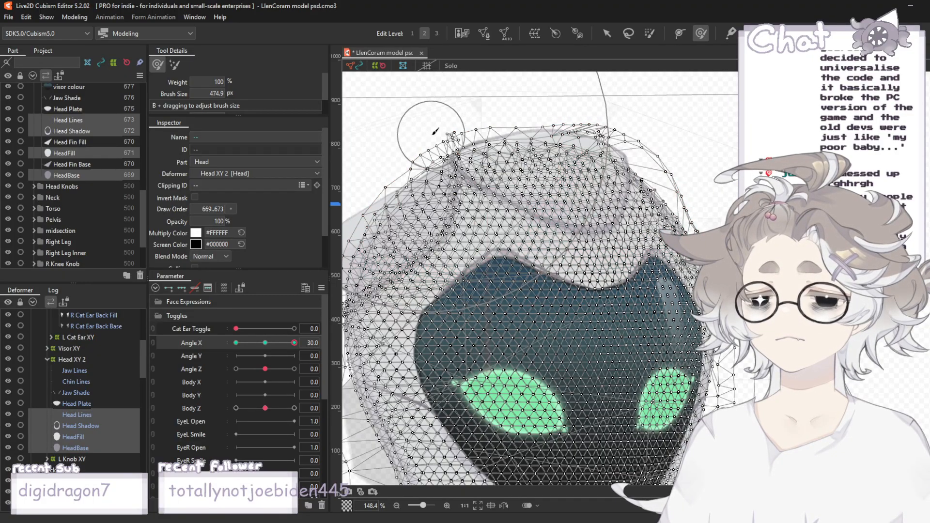
left_click(607, 33)
left_click(729, 116)
scroll(731, 115, "down", 3)
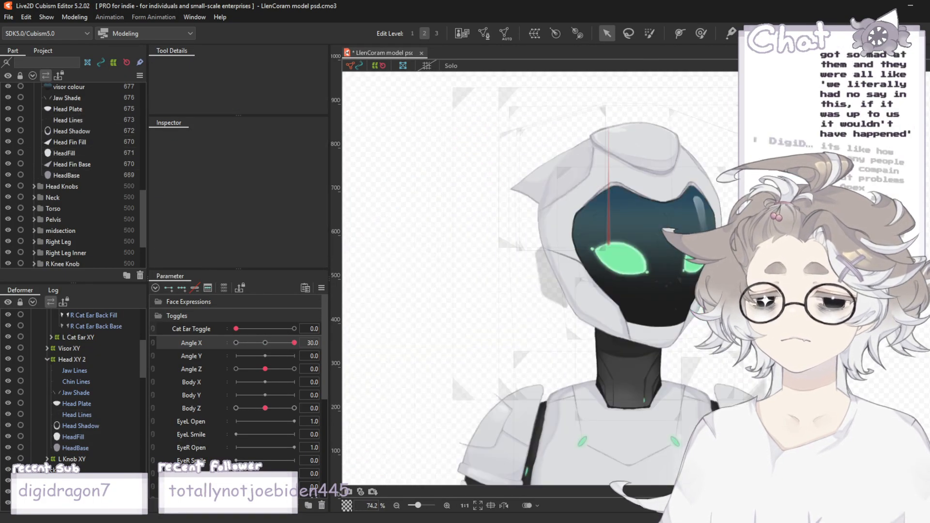
- Sweep Angle X and return it to 30 to check the reshaped crown during the turn, both close up and at full-body scale
left_click_drag(294, 343, 301, 361)
scroll(503, 285, "down", 2)
scroll(574, 289, "up", 2)
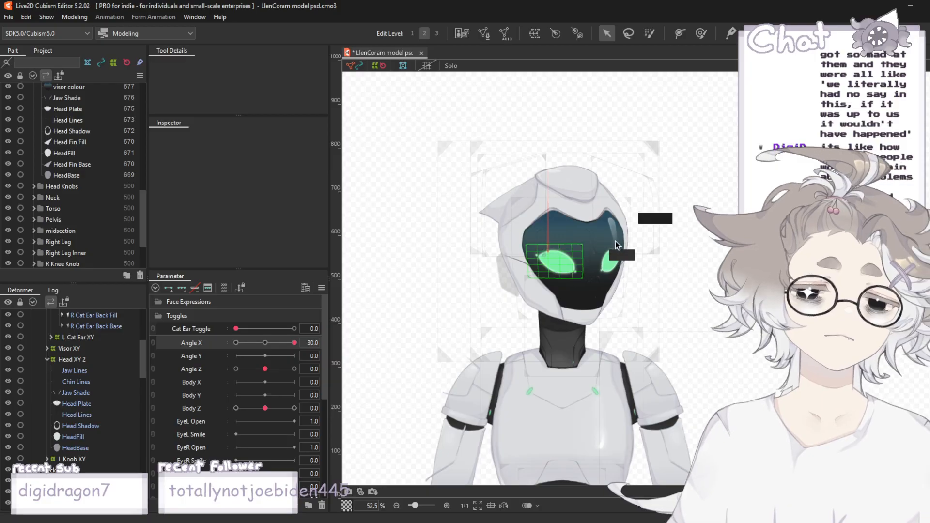
left_click_drag(293, 346, 296, 386)
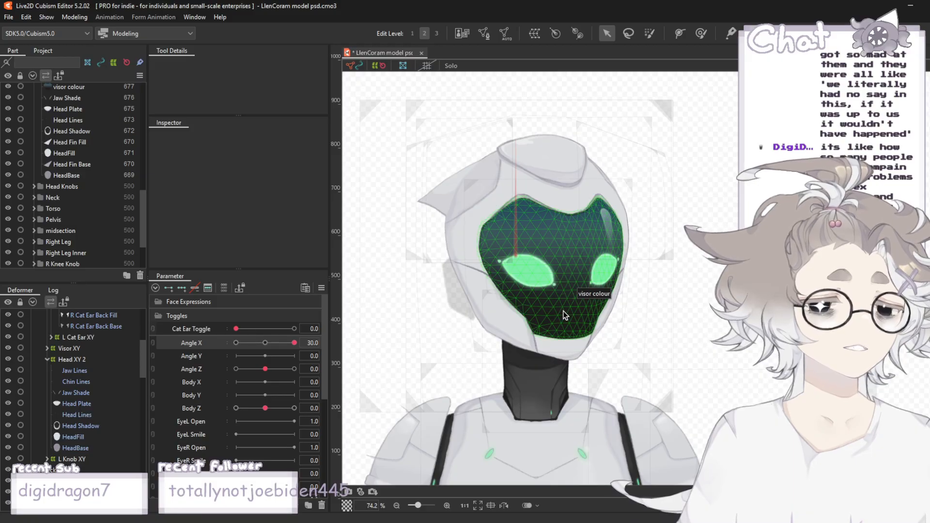
scroll(535, 228, "down", 3)
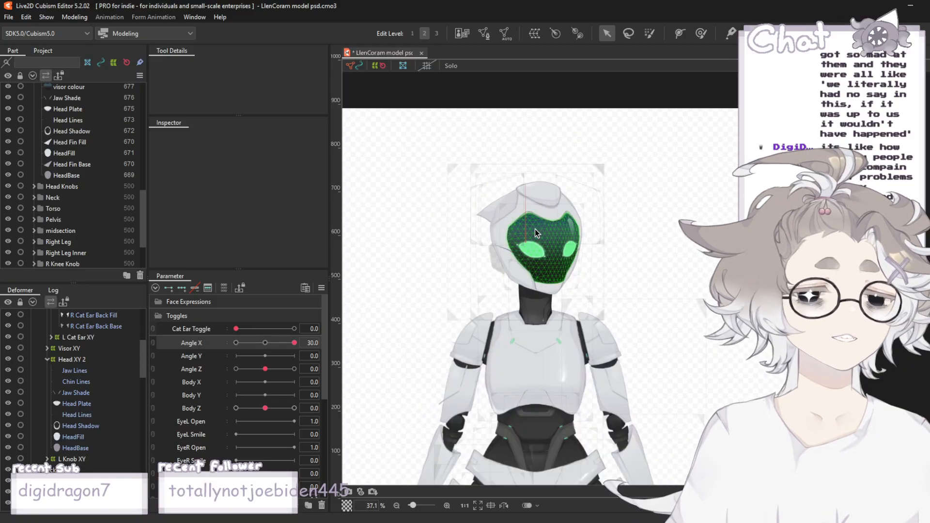
scroll(513, 308, "up", 2)
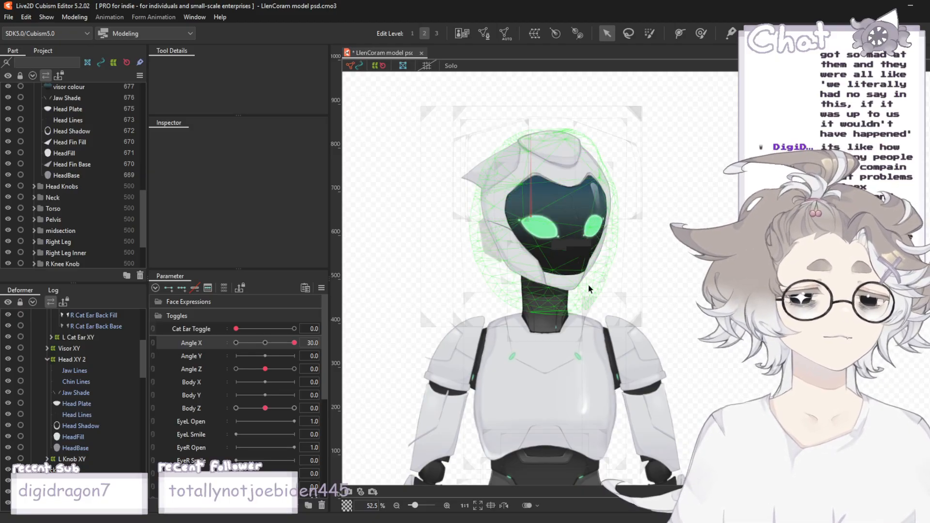
- Select HeadBase, HeadFill and Head Shadow, examine their meshes up close along the far side of the visor, and deselect them
left_click(84, 170)
left_click(71, 153, "ctrl")
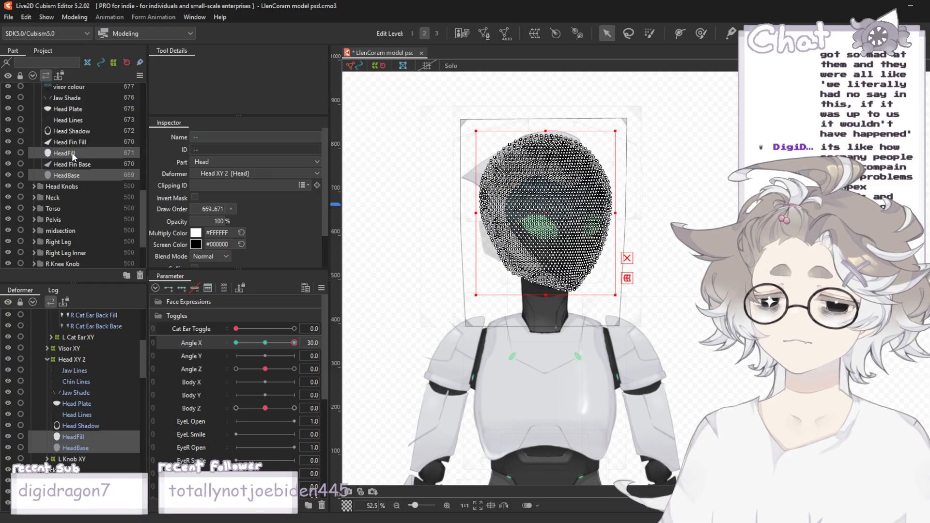
left_click(71, 117, "ctrl")
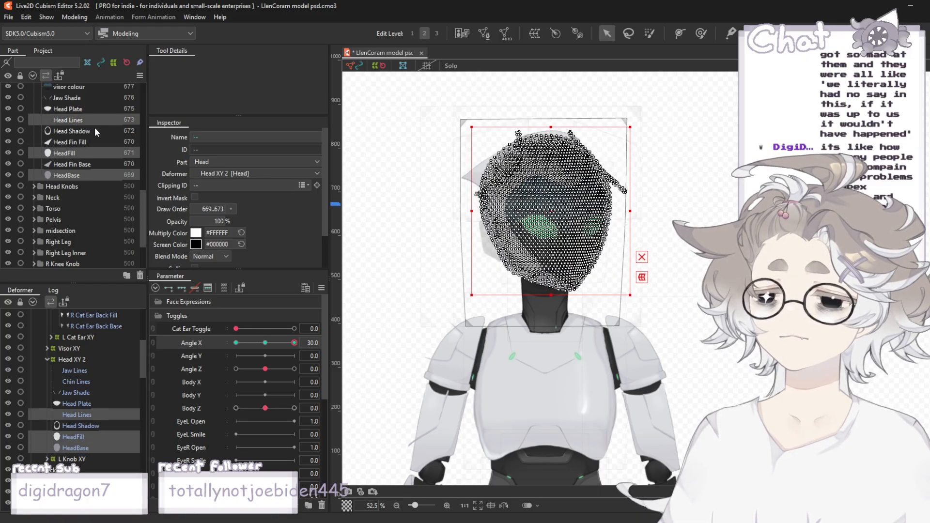
left_click(77, 118, "ctrl")
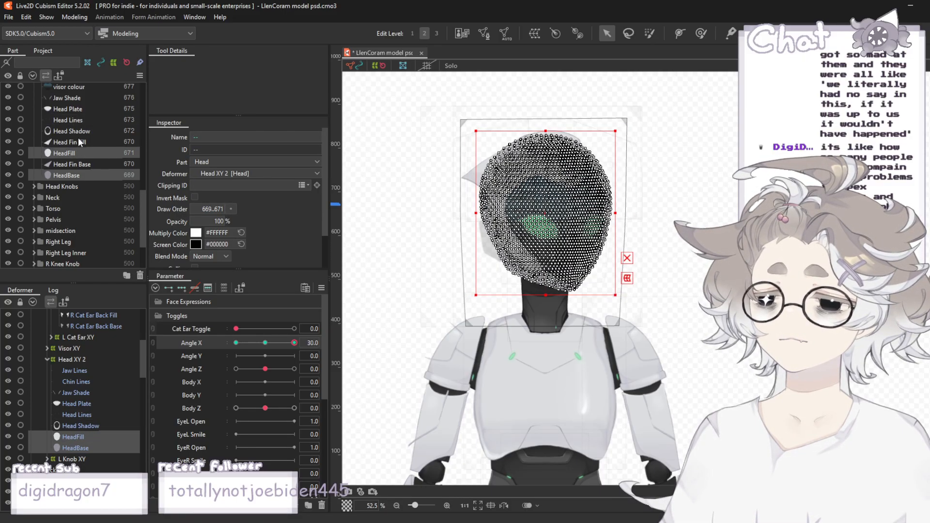
left_click(77, 132, "ctrl")
scroll(593, 192, "up", 3)
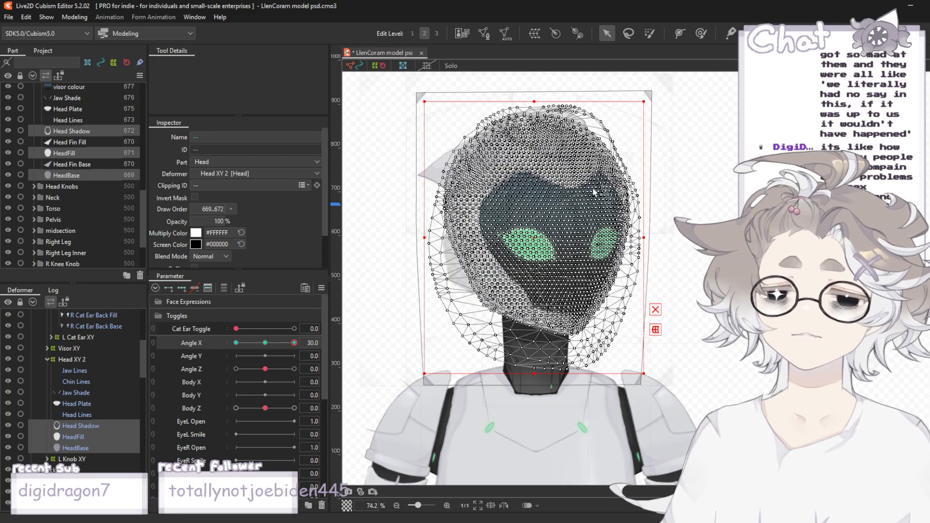
scroll(646, 167, "up", 3)
left_click(700, 34)
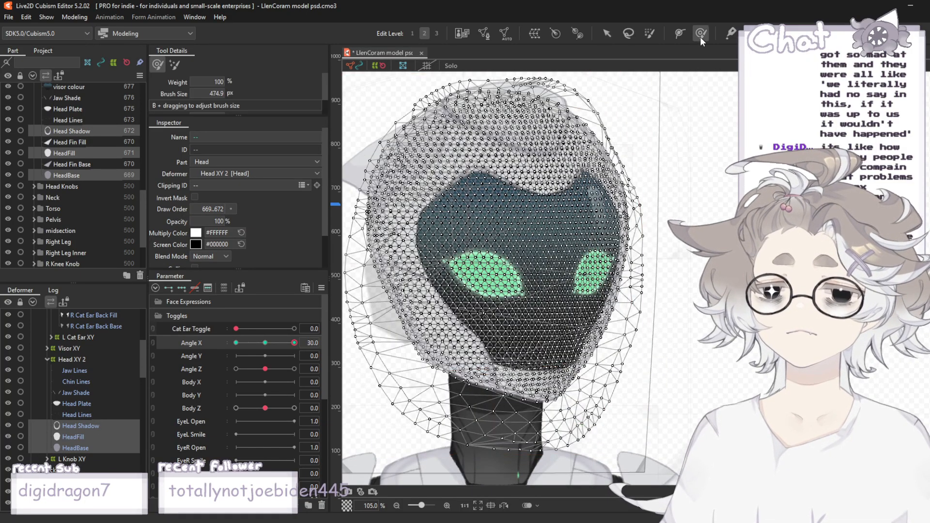
scroll(678, 143, "up", 3)
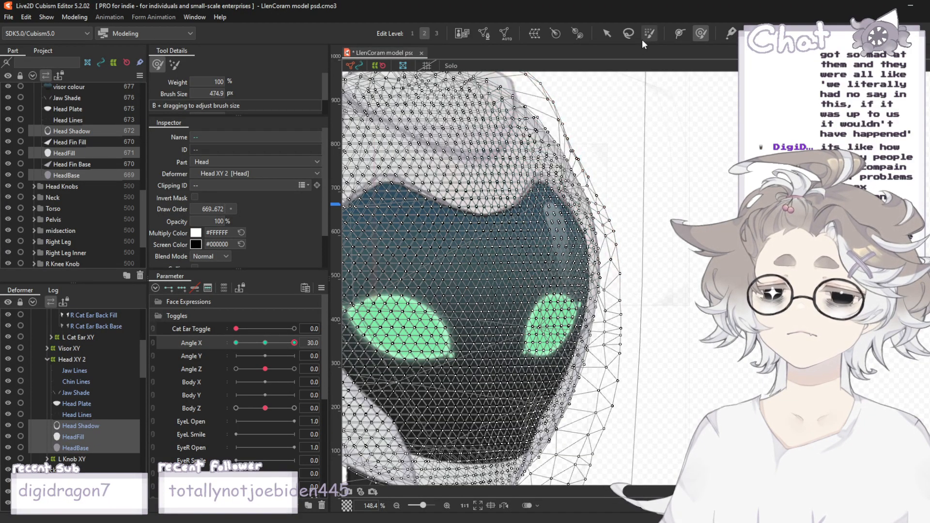
left_click(606, 33)
left_click(696, 138)
scroll(696, 138, "down", 5)
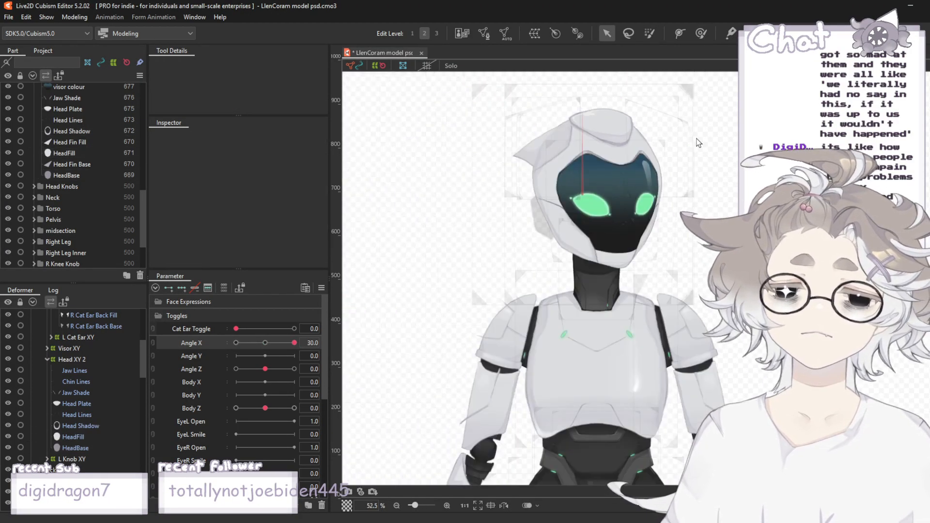
- Sweep Angle X again, ending at 30, to look for remaining problems in the head outline
scroll(780, 194, "up", 2)
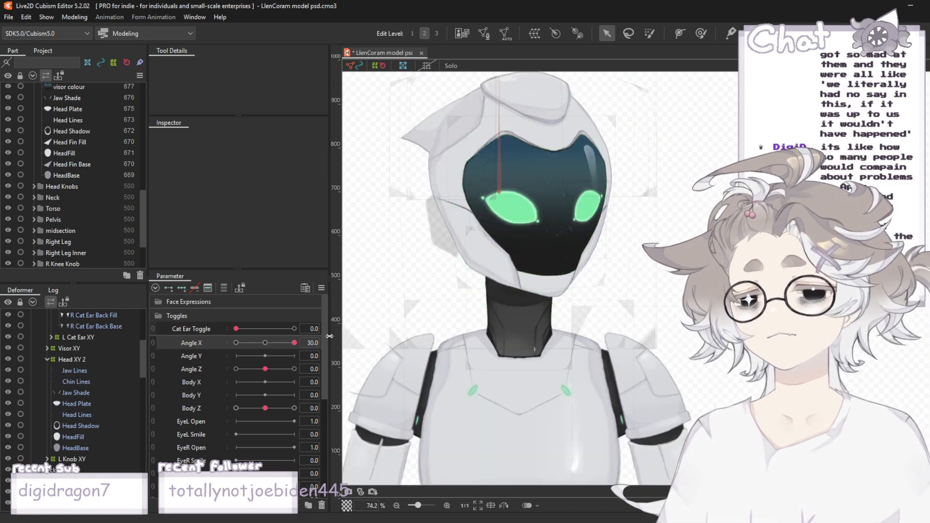
mouse_move(294, 343)
left_mouse_down()
mouse_move(272, 350)
mouse_move(304, 348)
mouse_move(270, 354)
mouse_move(301, 351)
left_mouse_up()
scroll(500, 295, "down", 3)
scroll(540, 209, "up", 3)
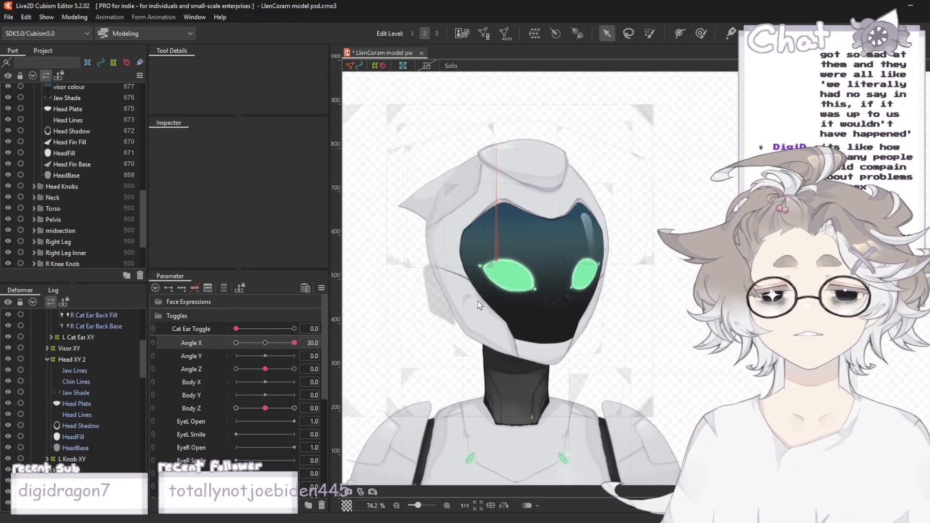
- Lower the crown of HeadBase and HeadFill beneath the head plate with the deform brush, deselect, and recheck the Angle X turn
left_click(477, 300)
scroll(52, 243, "down", 2)
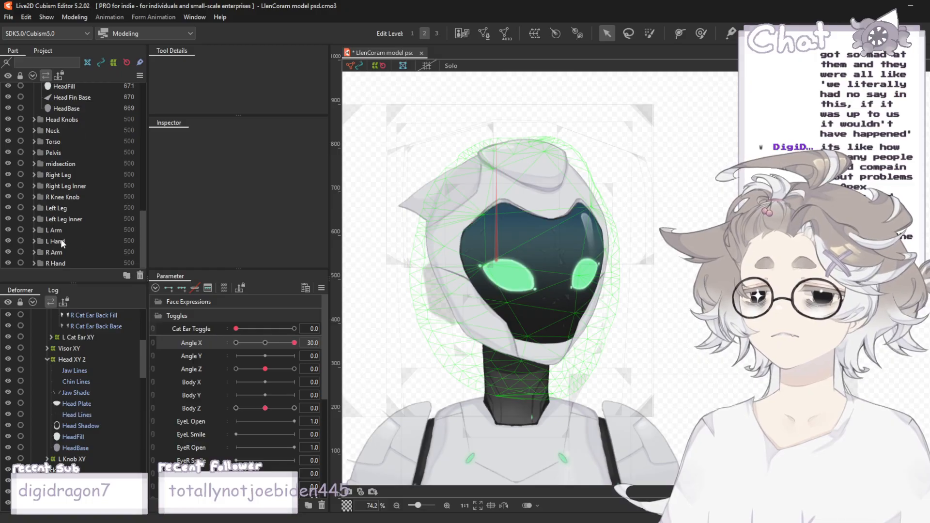
left_click(77, 149)
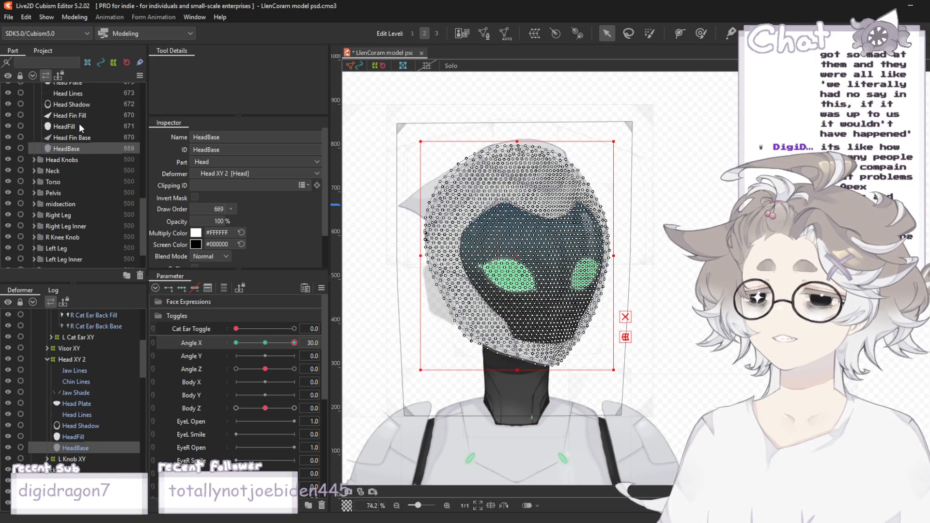
left_click(81, 127, "ctrl")
scroll(424, 343, "up", 2)
left_click_drag(547, 157, 555, 165)
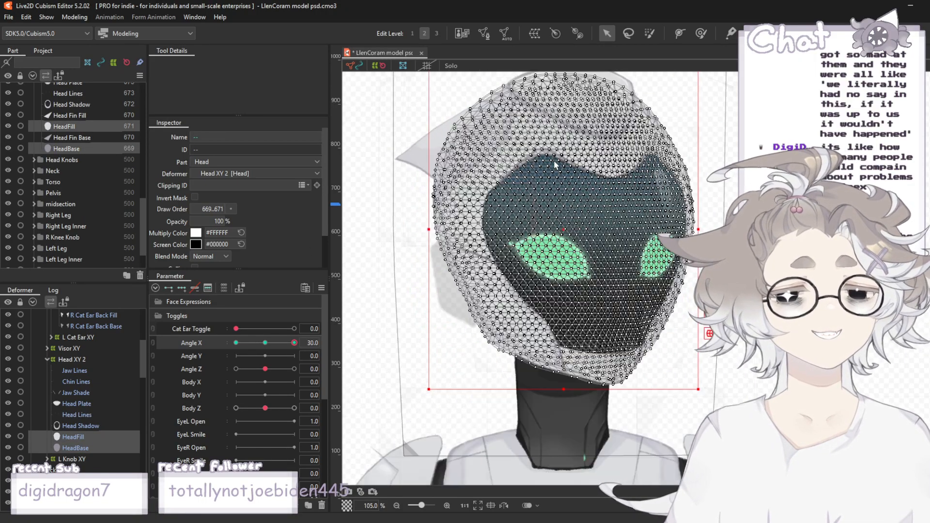
left_click(702, 37)
scroll(572, 264, "down", 2)
scroll(555, 193, "up", 2)
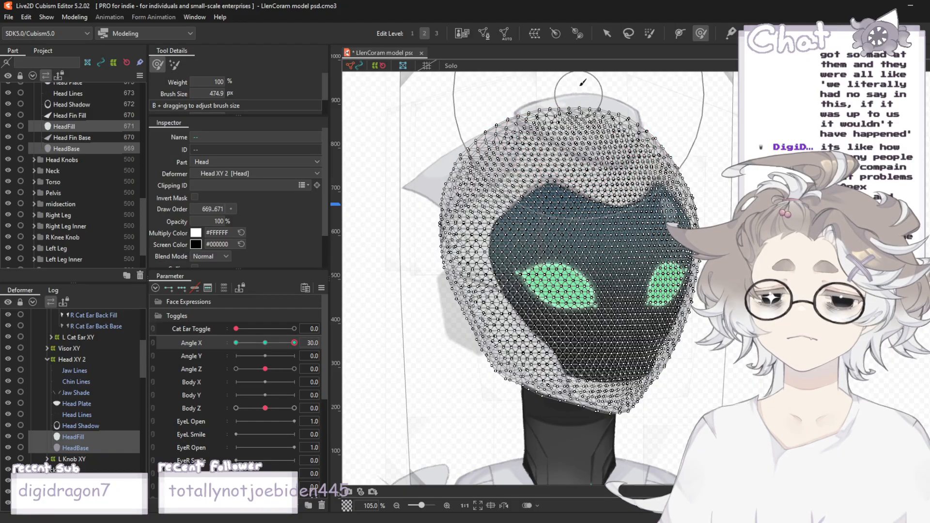
left_click(607, 33)
left_click(703, 133)
scroll(537, 168, "down", 2)
scroll(654, 216, "up", 1)
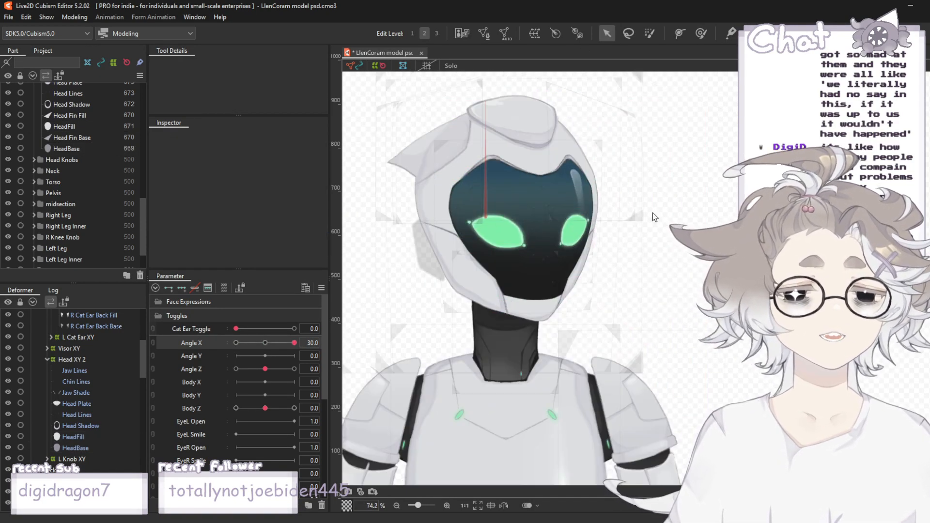
mouse_move(293, 345)
left_mouse_down()
mouse_move(270, 345)
mouse_move(297, 344)
left_mouse_up()
- Select the Head Plate mesh, fine-tune its shape on top of the head with the deform brush at Angle X 30, and deselect it
scroll(77, 153, "up", 1)
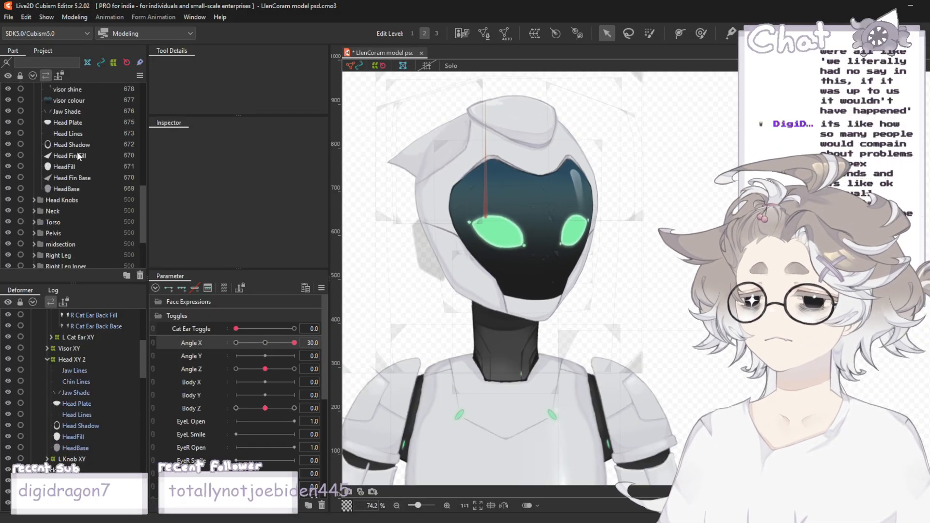
scroll(78, 152, "up", 4)
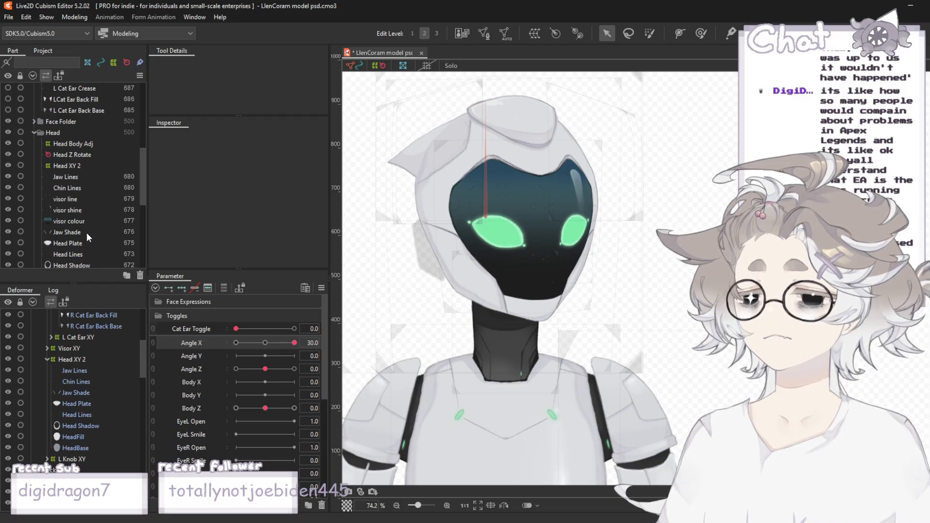
left_click(63, 247)
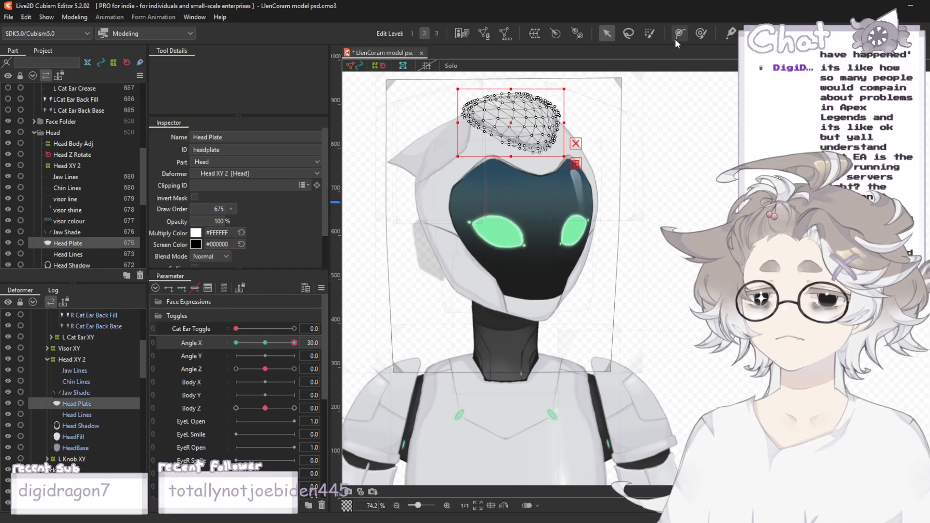
scroll(510, 87, "up", 3)
left_click_drag(508, 143, 506, 142)
left_click(701, 33)
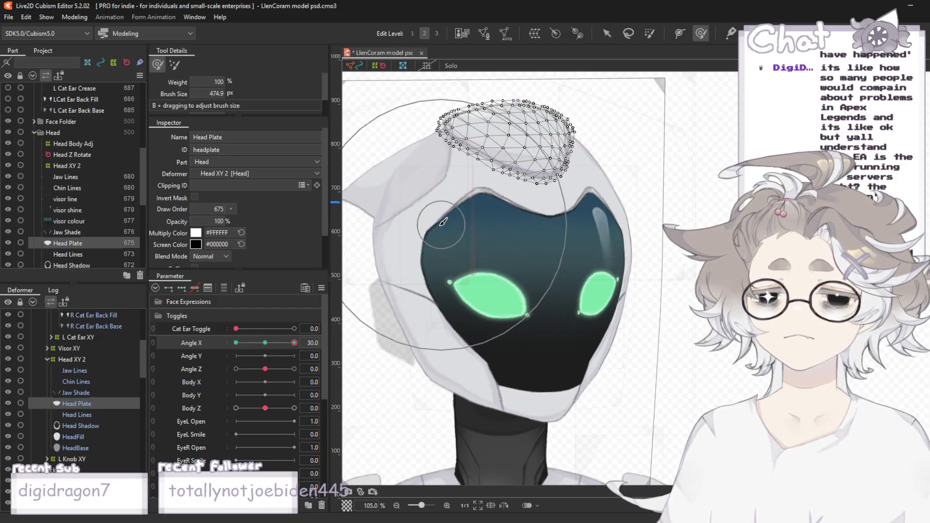
scroll(478, 293, "up", 3)
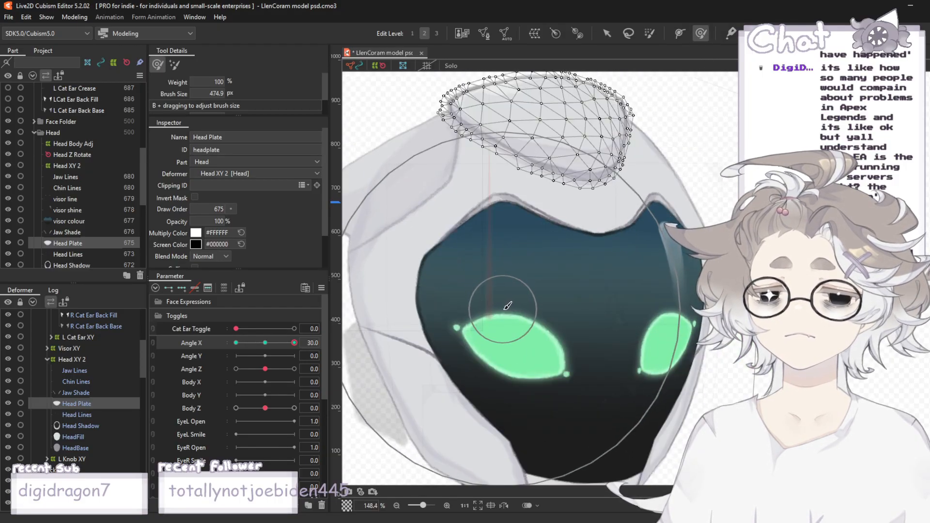
scroll(498, 335, "down", 2)
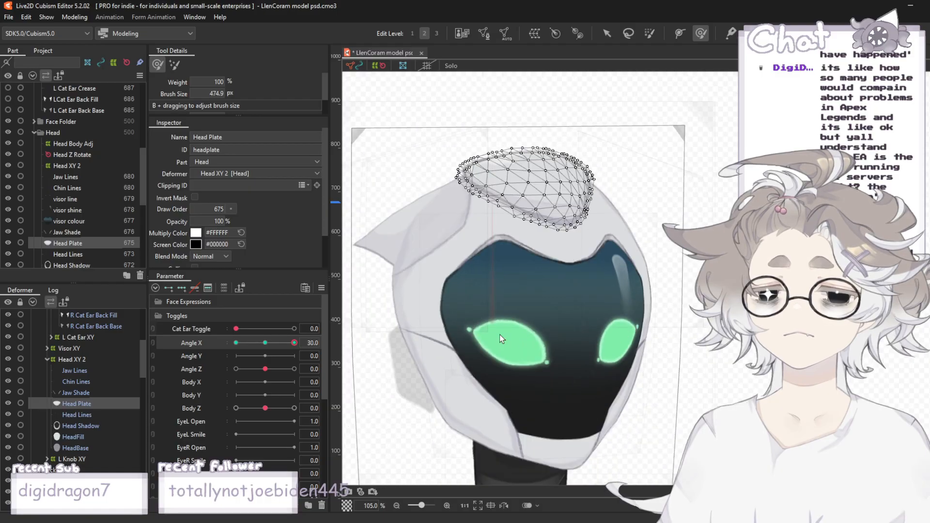
scroll(678, 123, "up", 2)
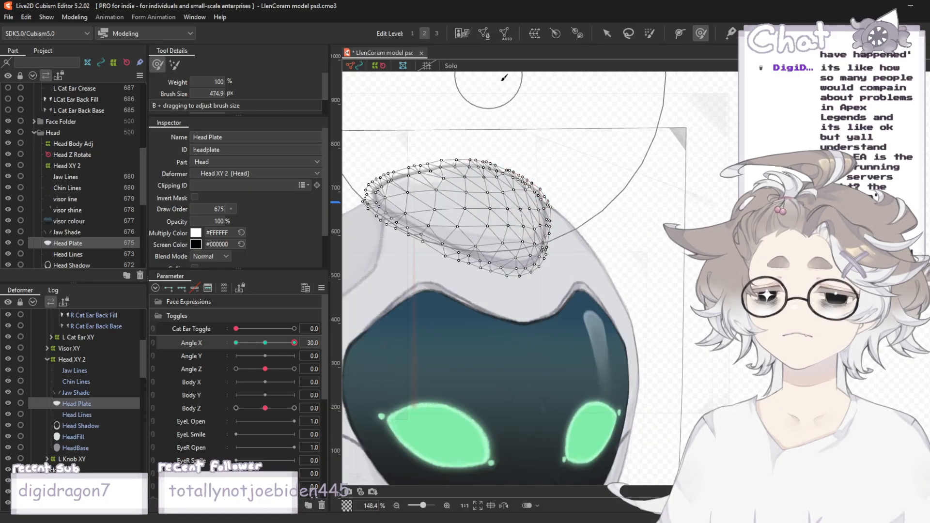
left_click(606, 33)
left_click(611, 96)
scroll(611, 96, "down", 4)
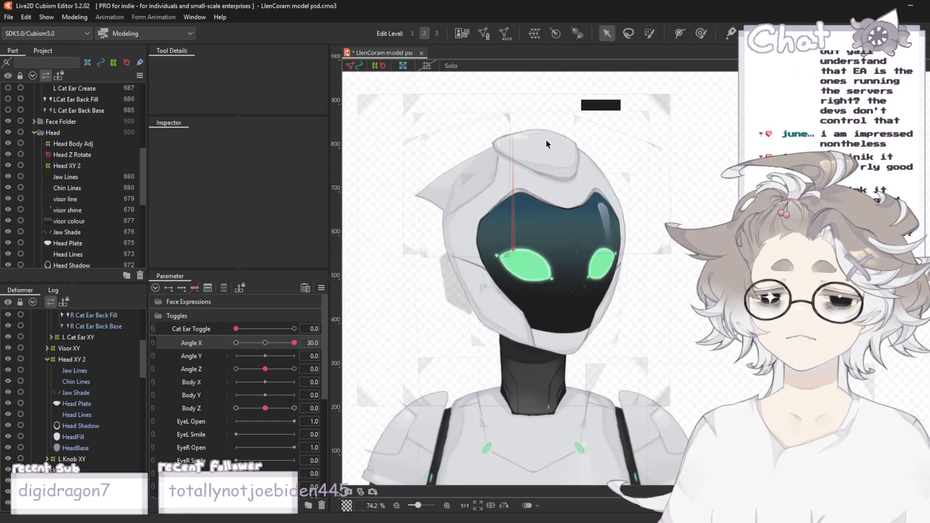
- Select HeadBase to examine its mesh along the head outline, deselect it, and recheck the Angle X turn up to 30
mouse_move(294, 343)
left_mouse_down()
mouse_move(269, 346)
mouse_move(300, 348)
left_mouse_up()
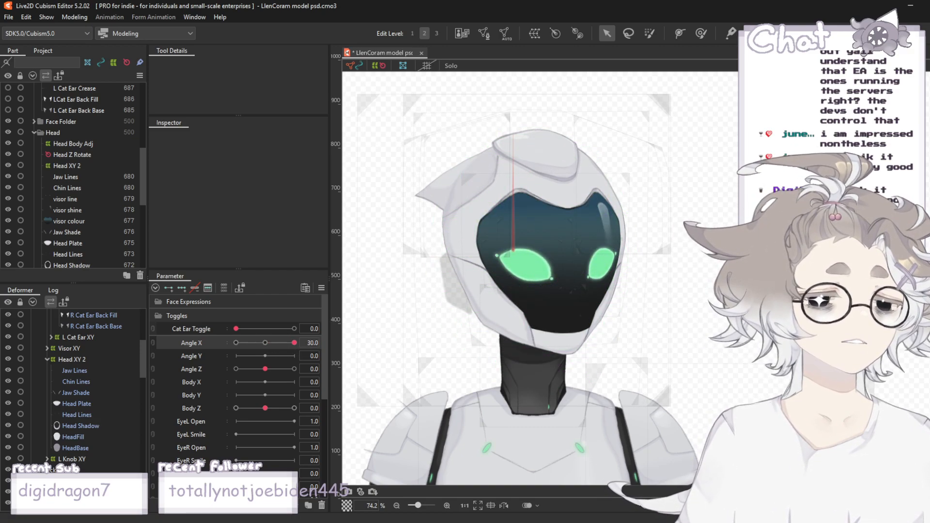
scroll(85, 205, "down", 4)
left_click(74, 189)
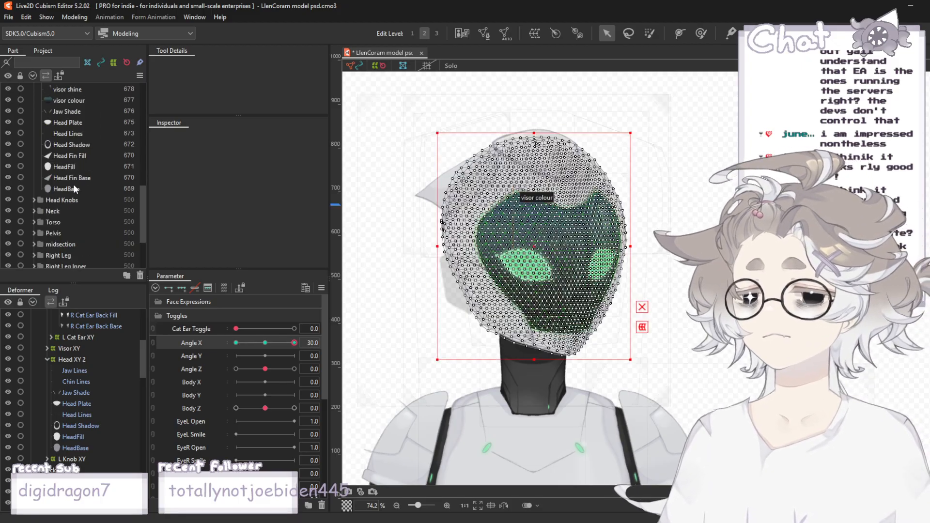
scroll(562, 383, "up", 3)
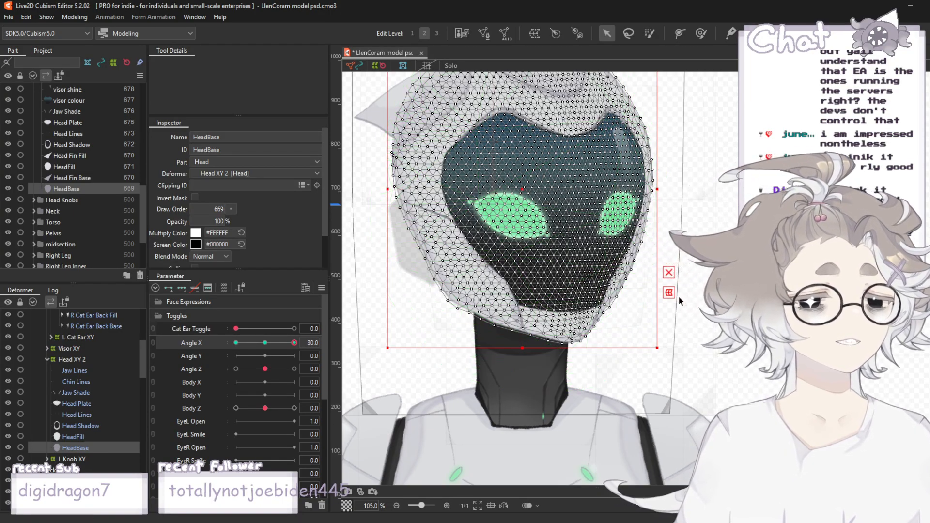
left_click(700, 301)
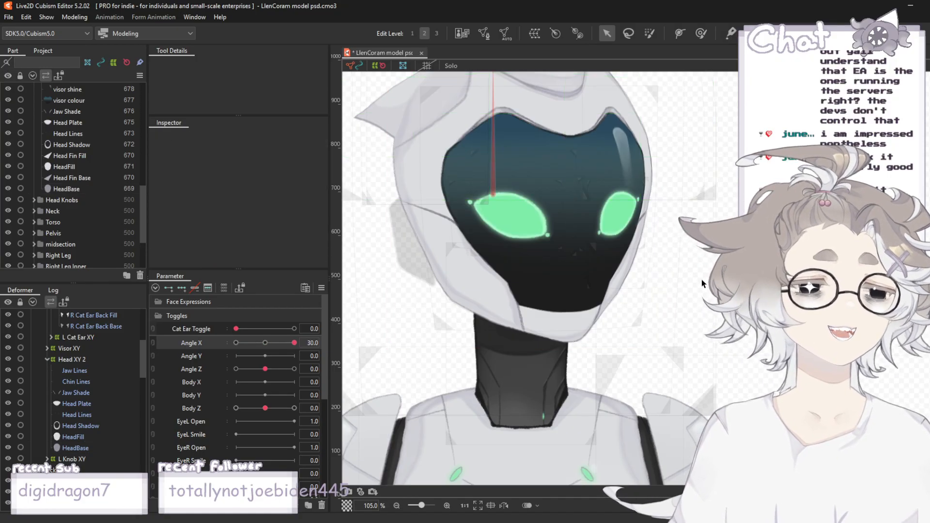
scroll(702, 281, "down", 2)
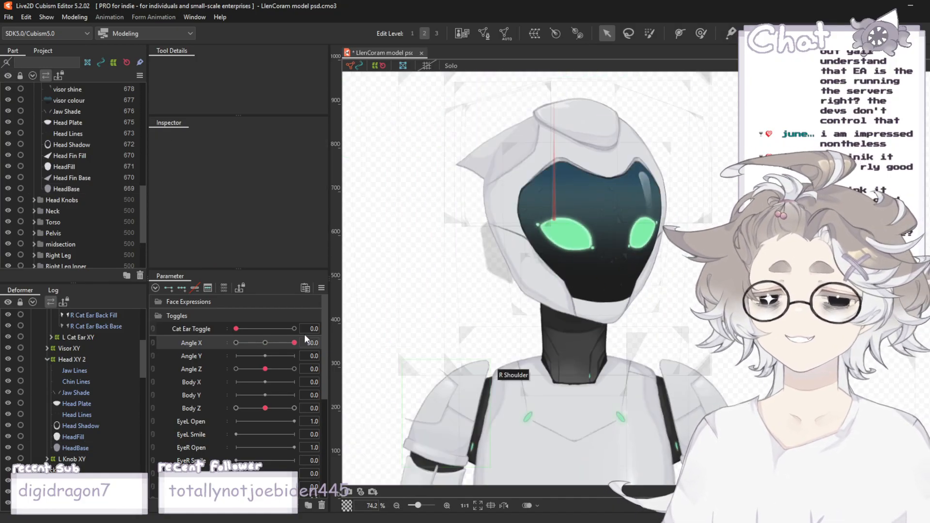
mouse_move(286, 342)
left_mouse_down()
mouse_move(267, 346)
mouse_move(290, 354)
left_mouse_up()
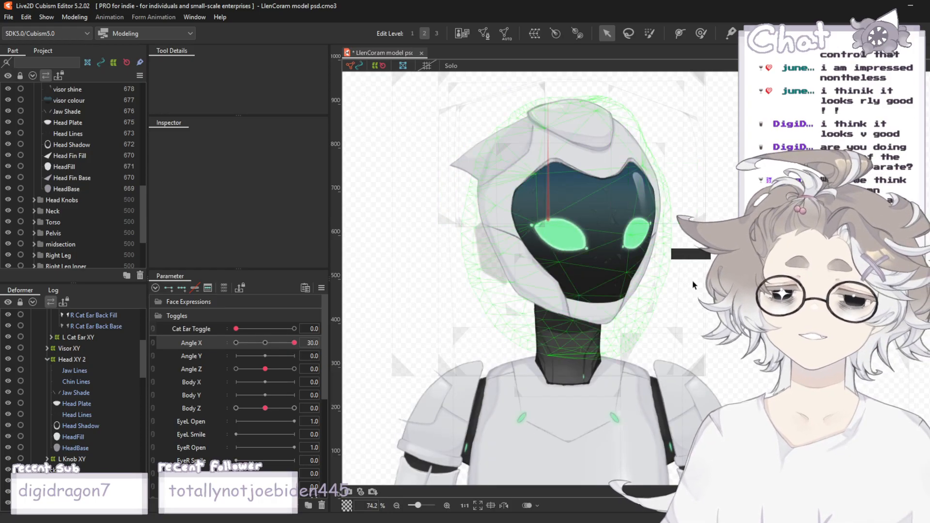
- Inspect the Head Lines mesh with Angle X at 0, sweep Angle X to 30 to compare, and deselect the mesh
left_click(265, 343)
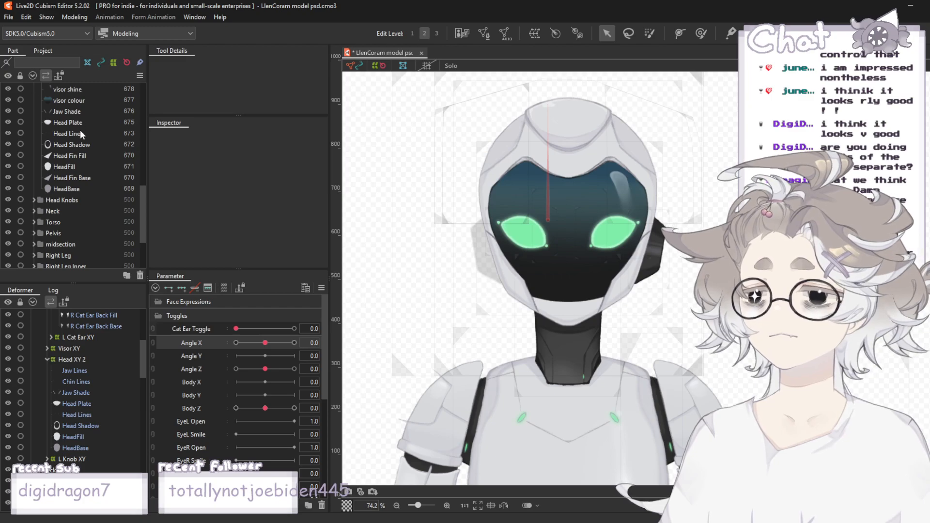
left_click(68, 134)
scroll(647, 221, "up", 5)
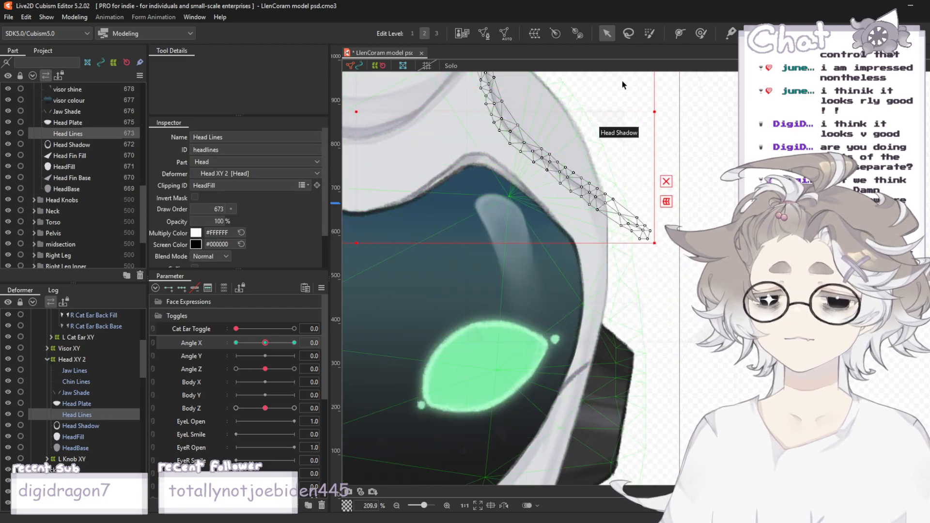
scroll(549, 209, "down", 3)
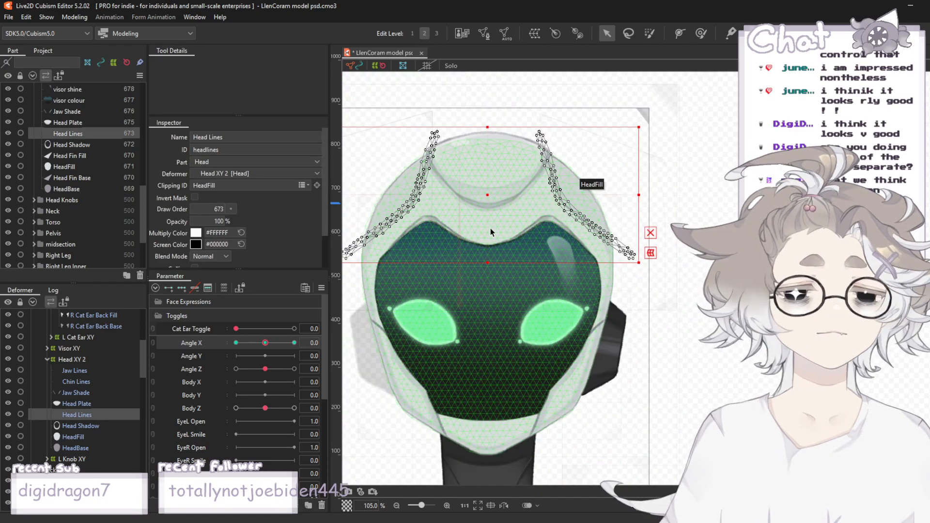
left_click(268, 343)
left_click_drag(268, 344, 298, 356)
left_click(635, 137)
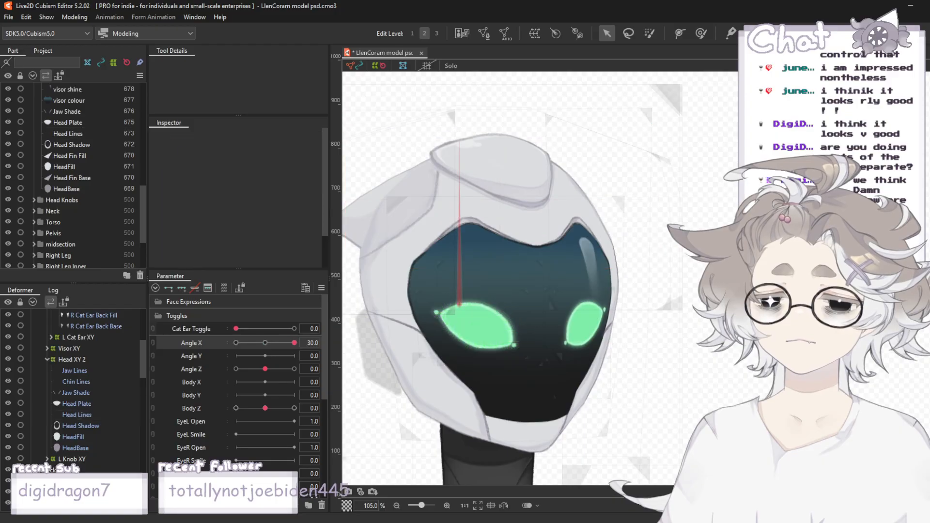
scroll(634, 135, "down", 3)
scroll(529, 156, "up", 2)
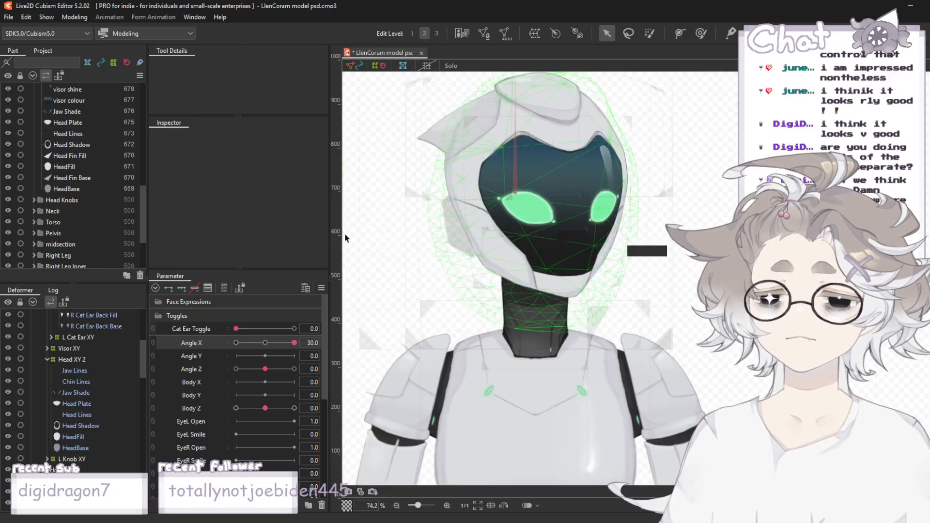
- Try to shift the middle of the Head XY 2 warp deformer toward the far side at Angle X 30, undo the move, and deselect
scroll(83, 154, "up", 5)
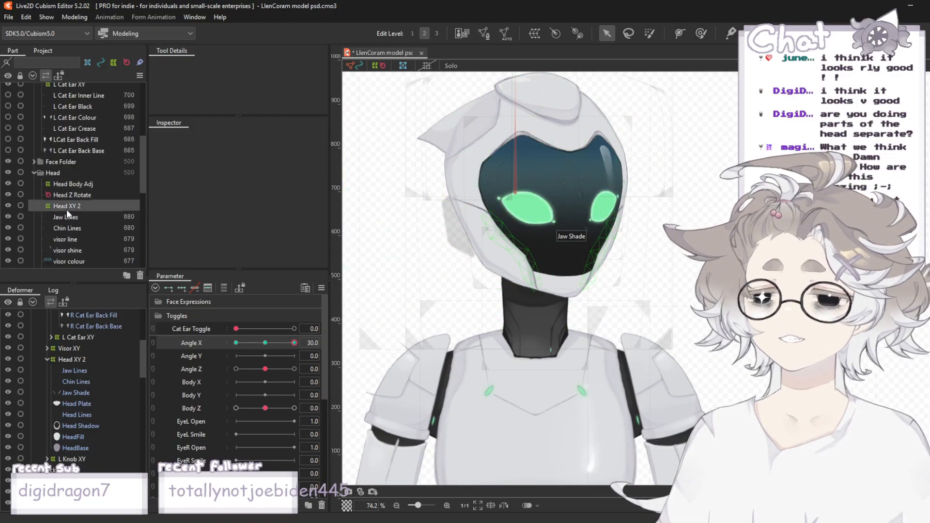
left_click(66, 207)
left_click_drag(562, 209, 584, 208)
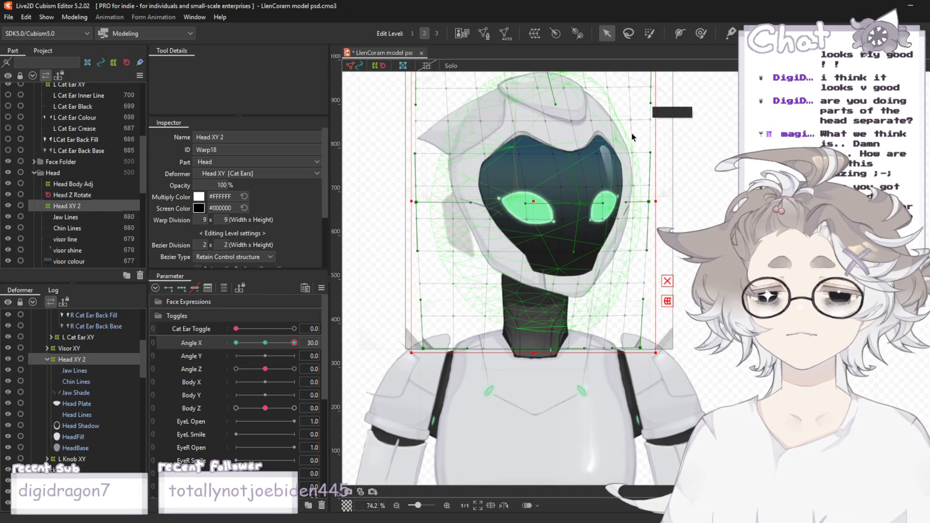
key("ctrl+z")
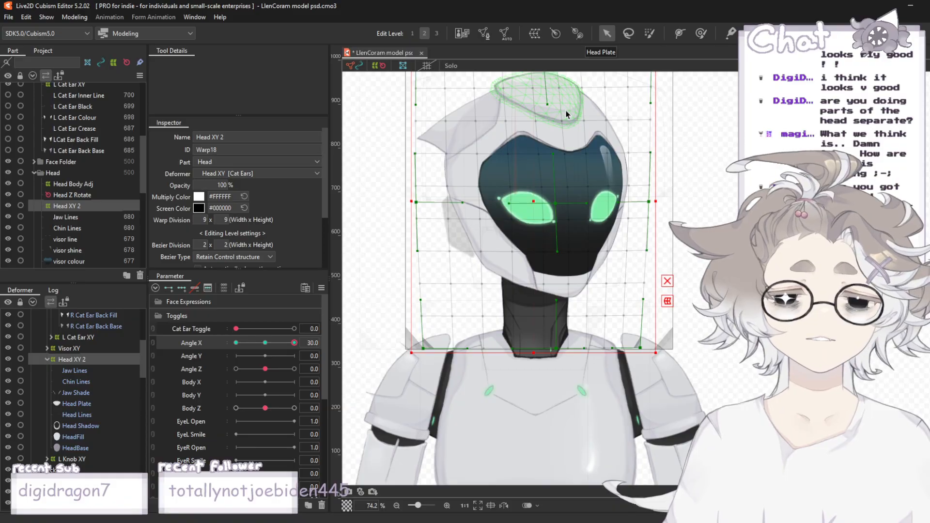
left_click(715, 241)
scroll(716, 241, "down", 3)
scroll(725, 203, "up", 3)
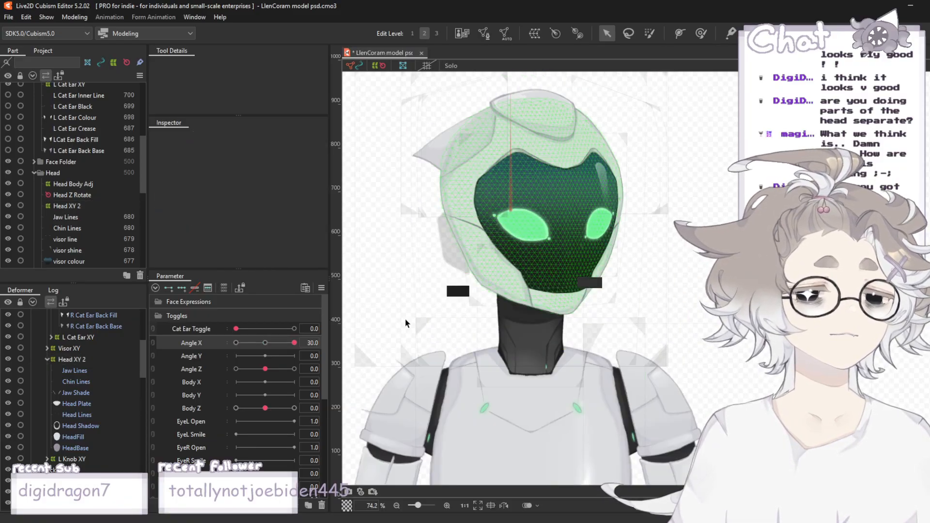
- Sweep Angle X back and forth, ending at 30, to evaluate how the fin and head outline follow the turn
left_click_drag(293, 344, 295, 369)
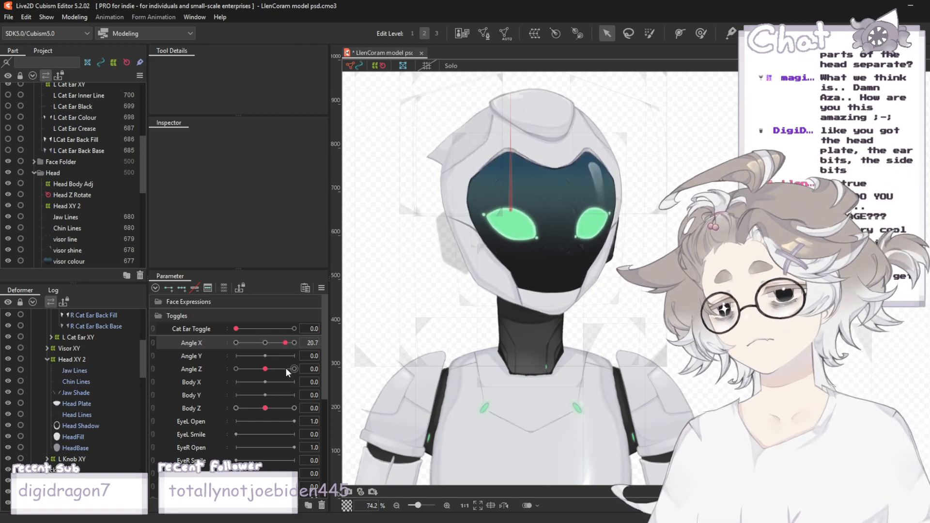
mouse_move(294, 370)
left_mouse_down()
mouse_move(270, 363)
mouse_move(301, 362)
left_mouse_up()
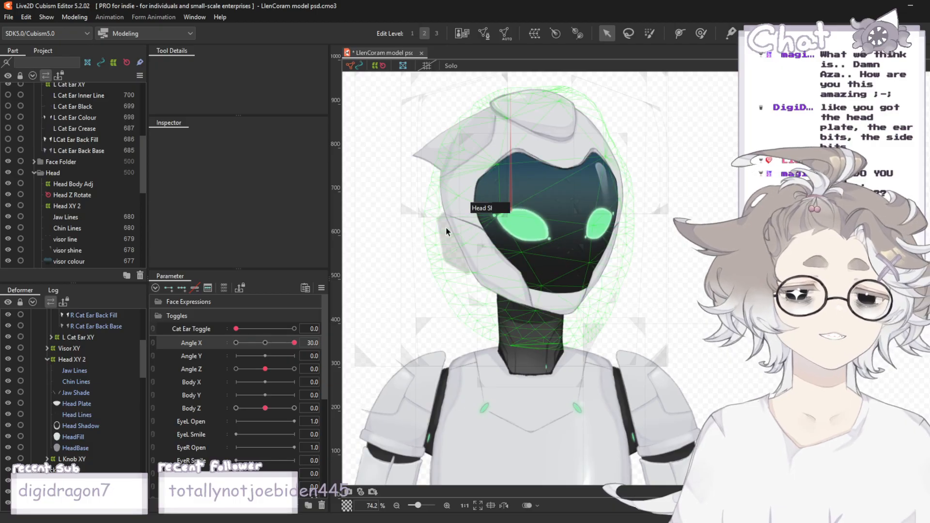
scroll(670, 141, "down", 2)
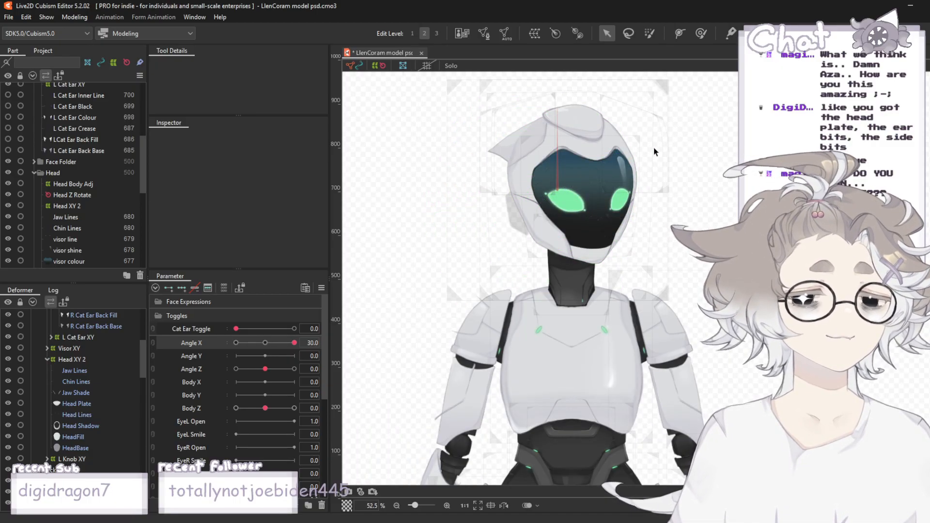
scroll(630, 167, "up", 1)
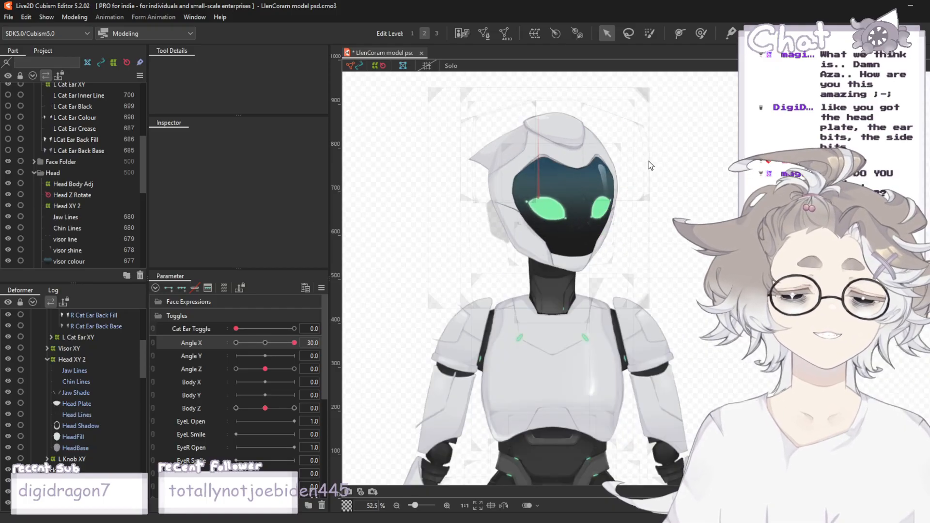
scroll(650, 162, "up", 1)
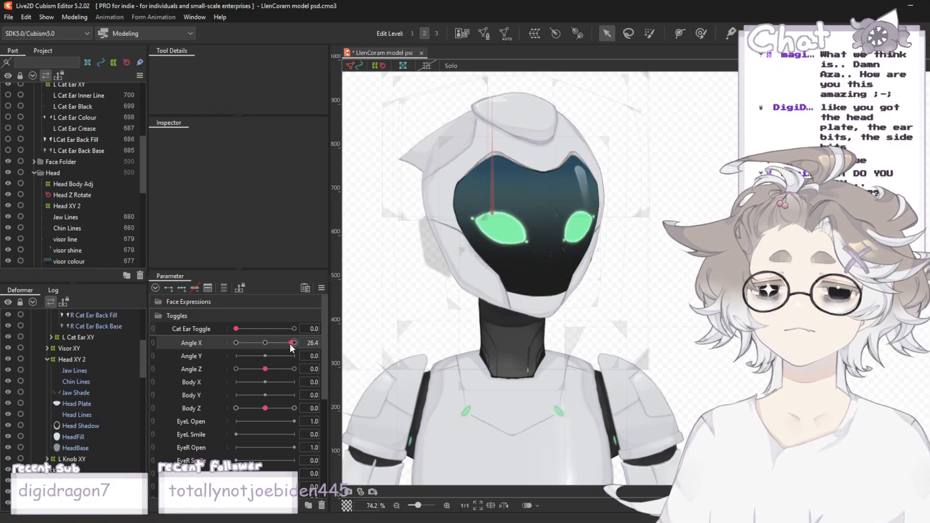
mouse_move(293, 344)
left_mouse_down()
mouse_move(261, 354)
mouse_move(303, 362)
mouse_move(261, 365)
mouse_move(307, 356)
left_mouse_up()
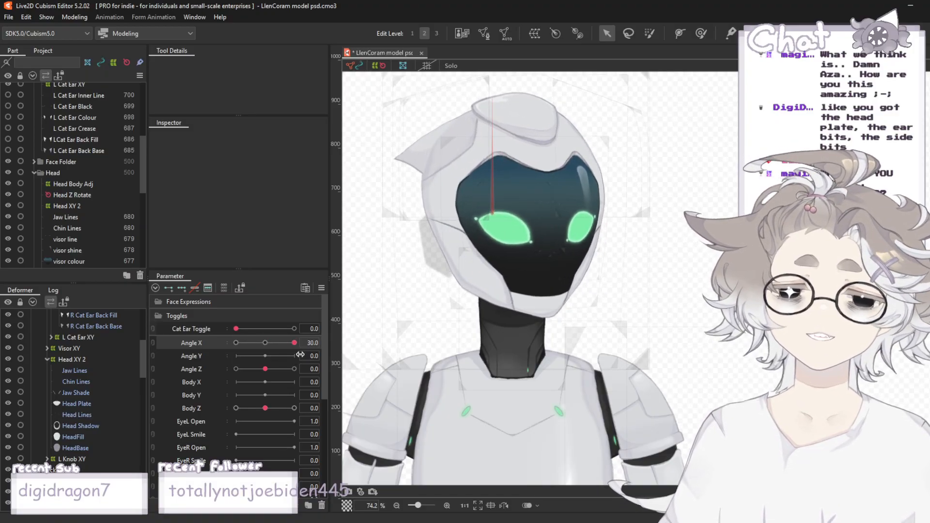
- Return Angle X to 0 and sweep it to 30 again to compare the front view with the fully turned head
scroll(577, 237, "down", 3)
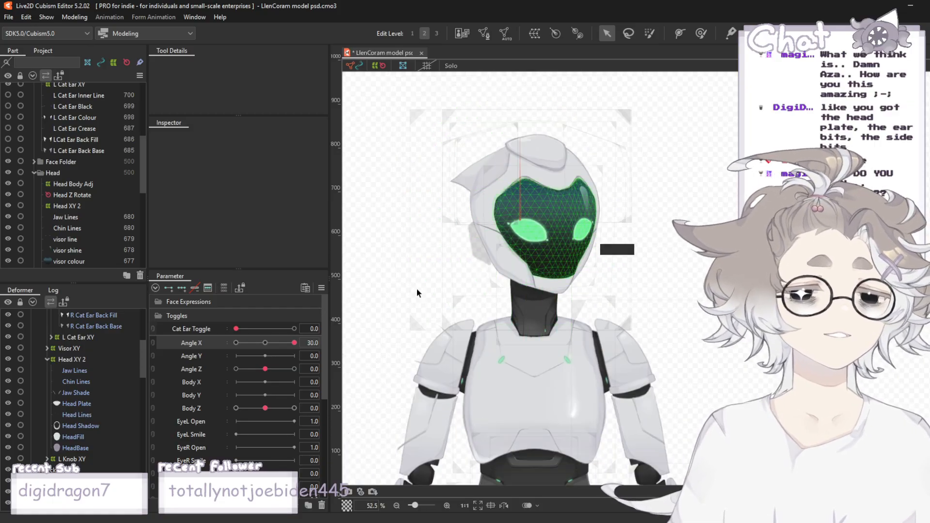
left_click(265, 343)
left_click_drag(263, 343, 289, 342)
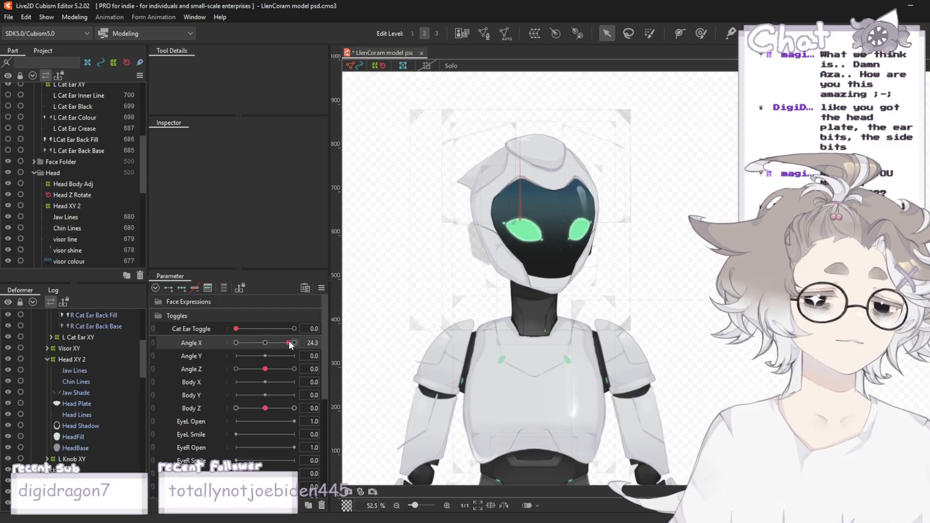
left_click_drag(291, 345, 306, 341)
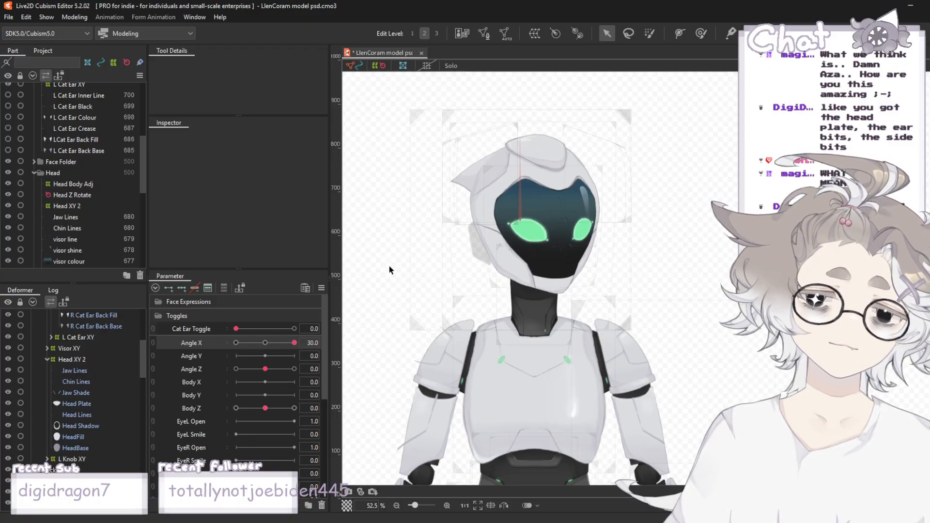
scroll(599, 149, "up", 2)
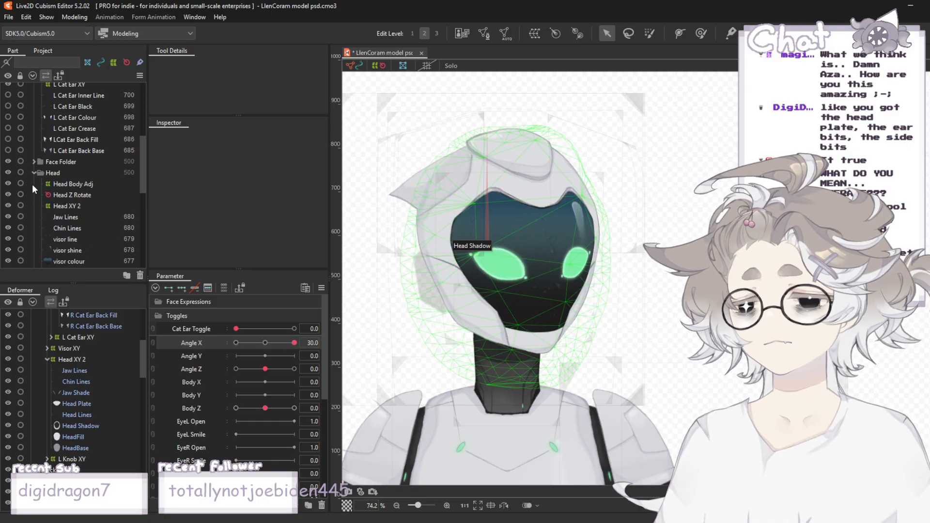
scroll(33, 184, "up", 2)
left_click(265, 343)
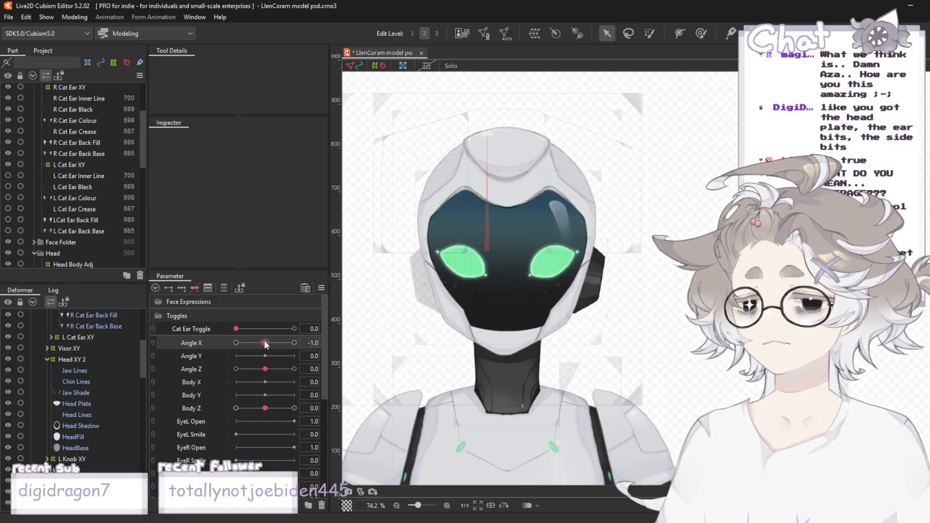
left_click_drag(265, 344, 300, 333)
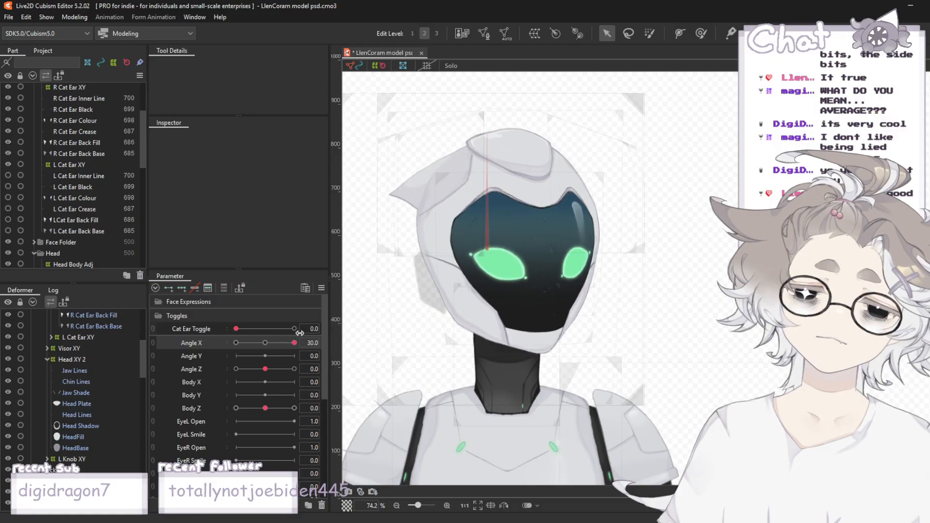
- Open Physics Settings and test the model's cursor tracking in the preview, focusing on the head and upper body
left_click(74, 17)
left_click(77, 243)
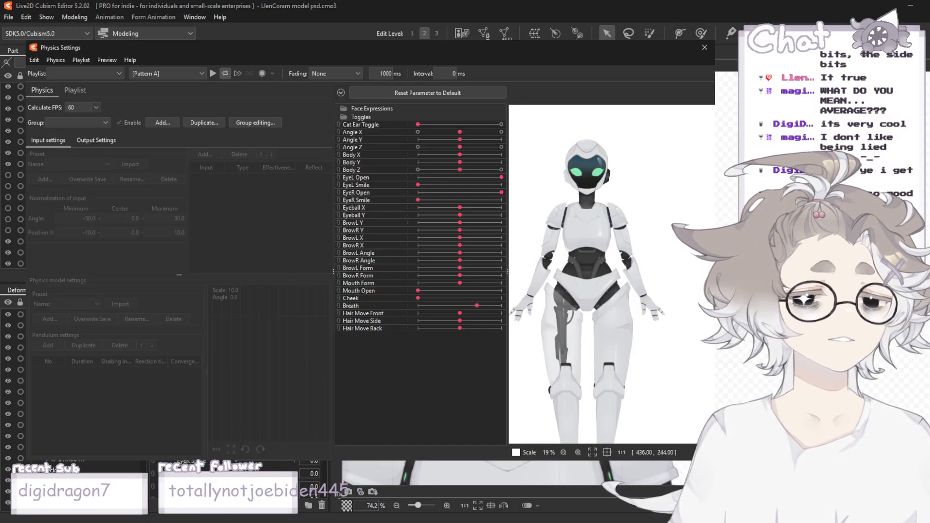
left_click_drag(629, 182, 657, 212)
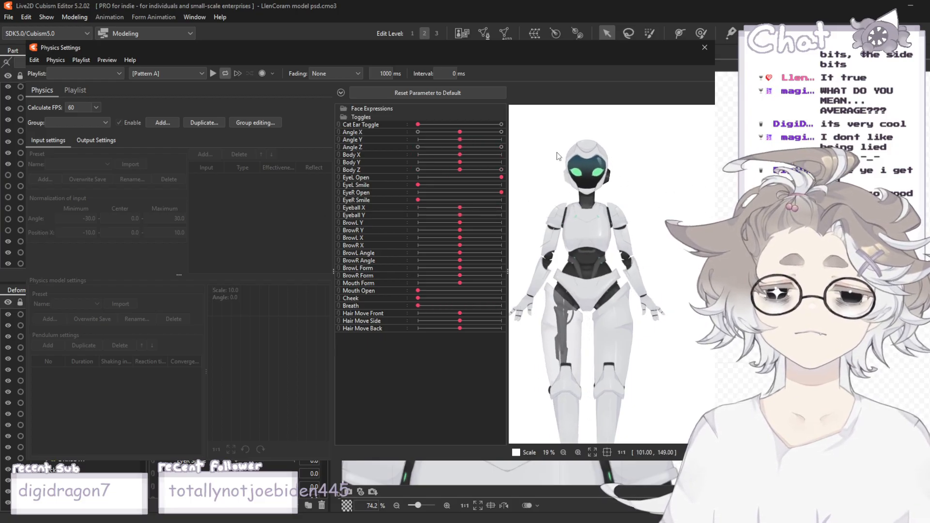
scroll(583, 155, "up", 2)
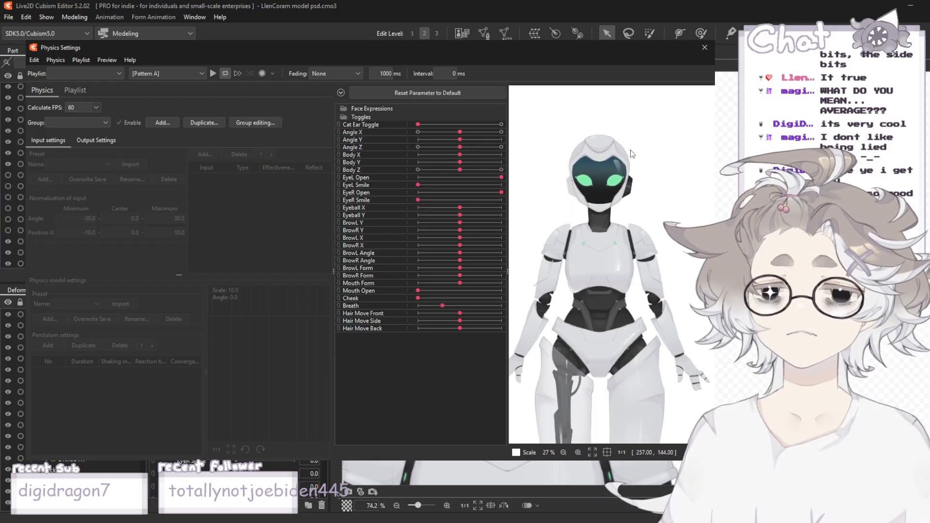
- Open the cursor tracking settings of the physics preview, and test the head turn by making the model follow the cursor
left_click(59, 60)
mouse_move(84, 59)
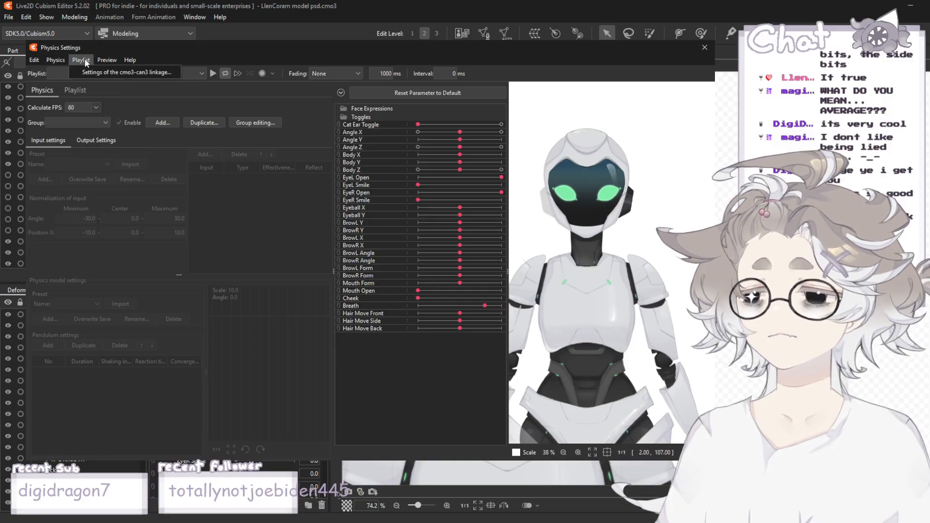
mouse_move(117, 59)
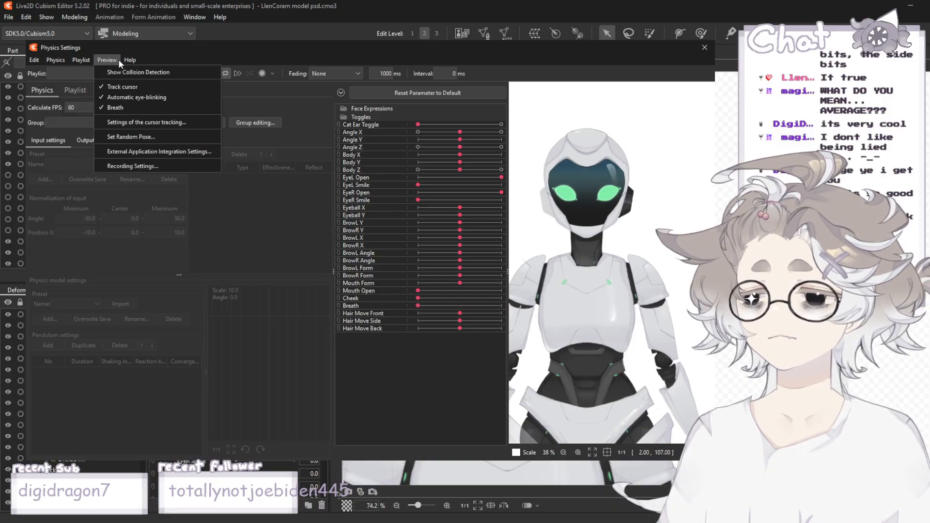
left_click(142, 123)
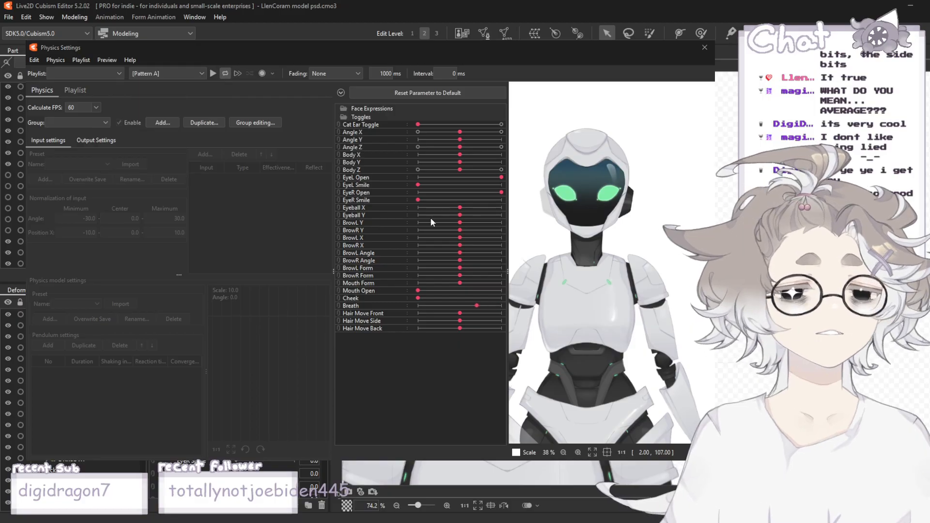
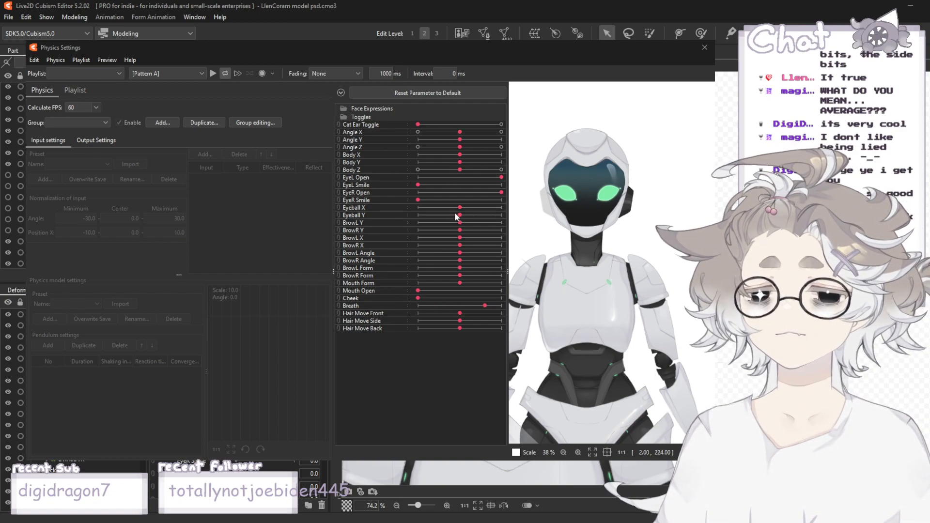
left_click_drag(594, 207, 645, 205)
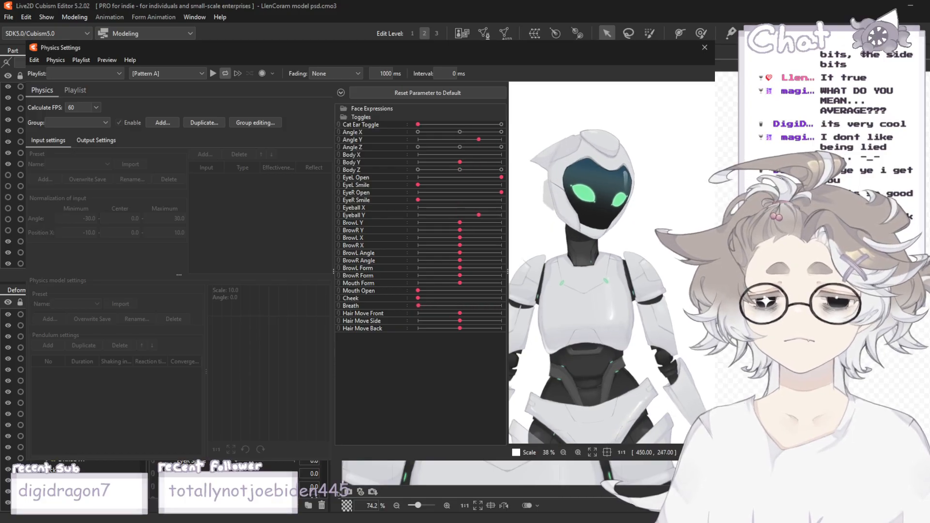
- Test the head turn by making the model follow the cursor in several directions in the physics preview, and close Physics Settings
left_click_drag(726, 202, 658, 94)
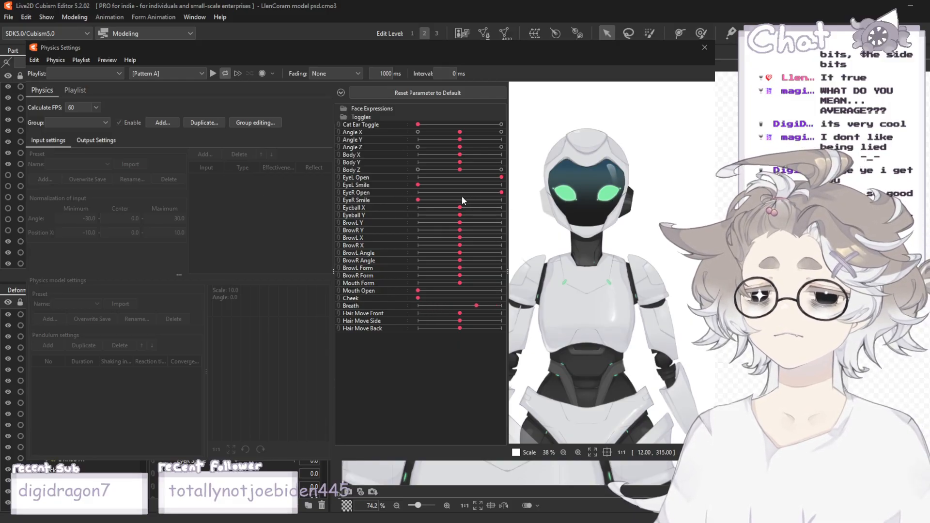
left_click_drag(577, 208, 676, 216)
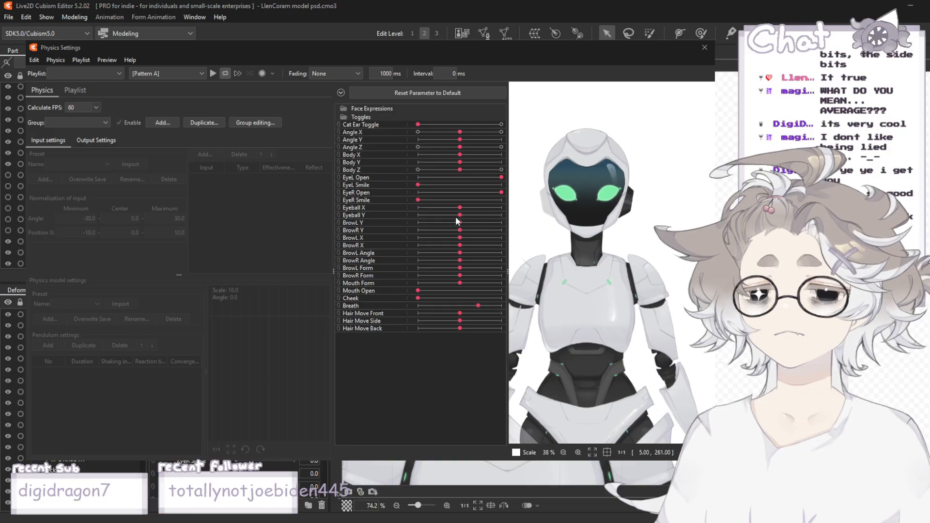
left_click_drag(534, 236, 614, 219)
left_click_drag(727, 197, 727, 197)
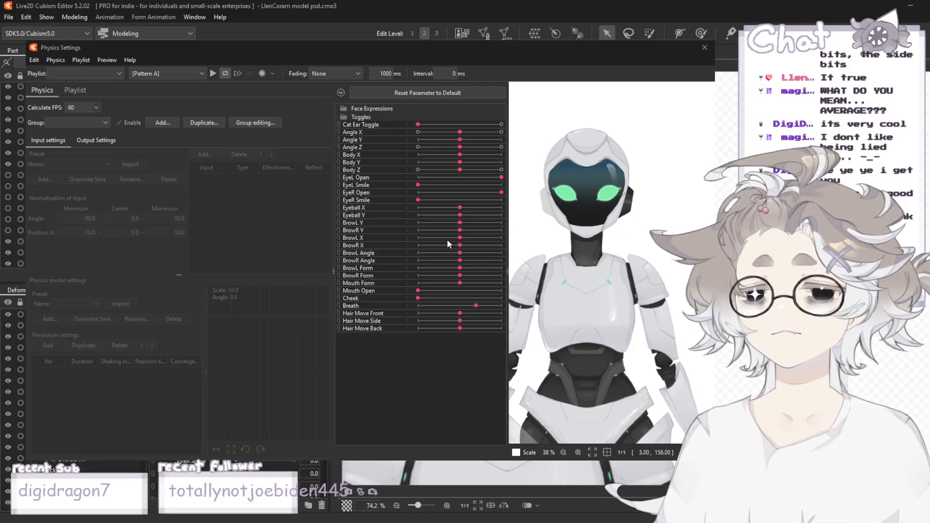
left_click_drag(607, 227, 702, 166)
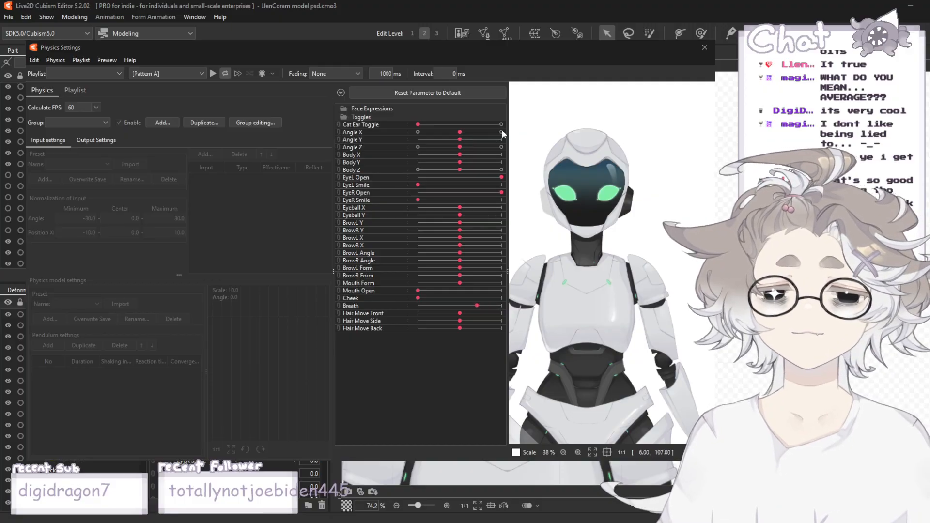
left_click(703, 50)
- Parent the Head Fin Fill and Head Fin Base meshes to the Head XY 2 deformer
scroll(67, 220, "down", 10)
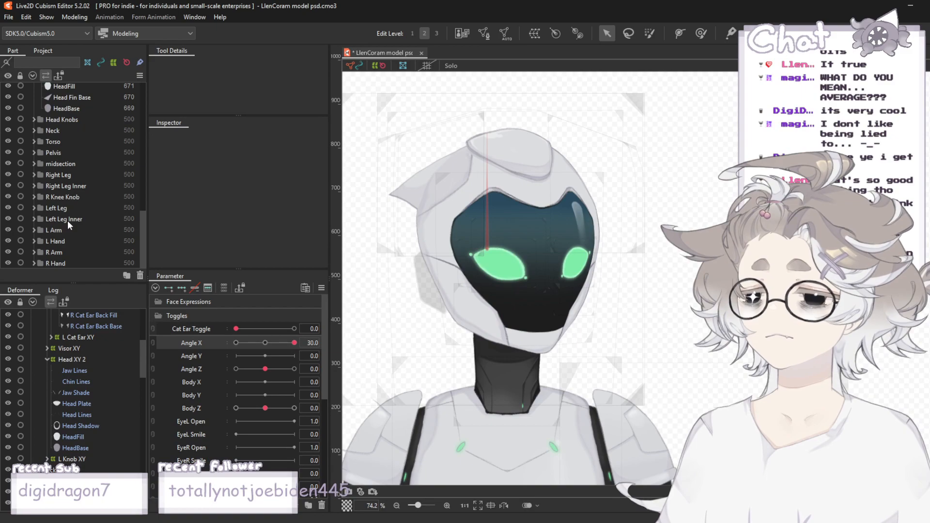
scroll(81, 461, "down", 10)
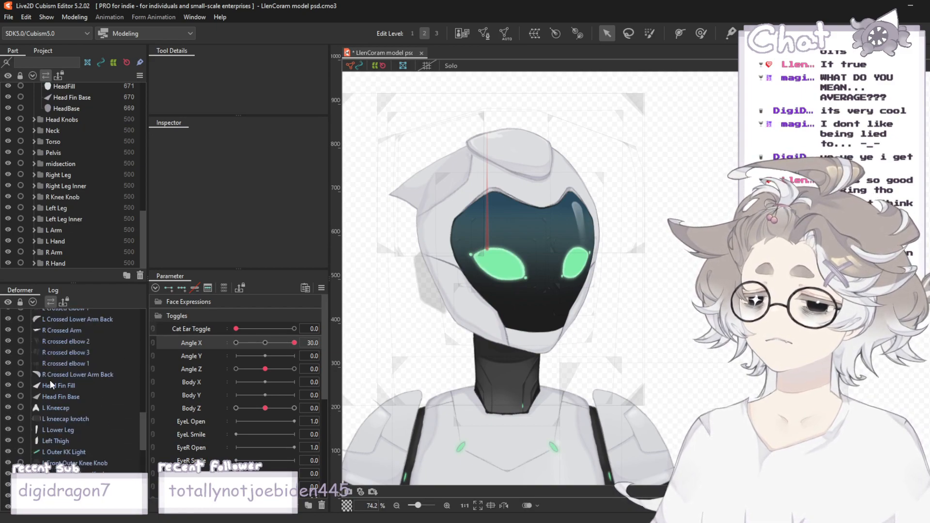
left_click(51, 385)
left_click(74, 396, "ctrl")
scroll(85, 156, "up", 3)
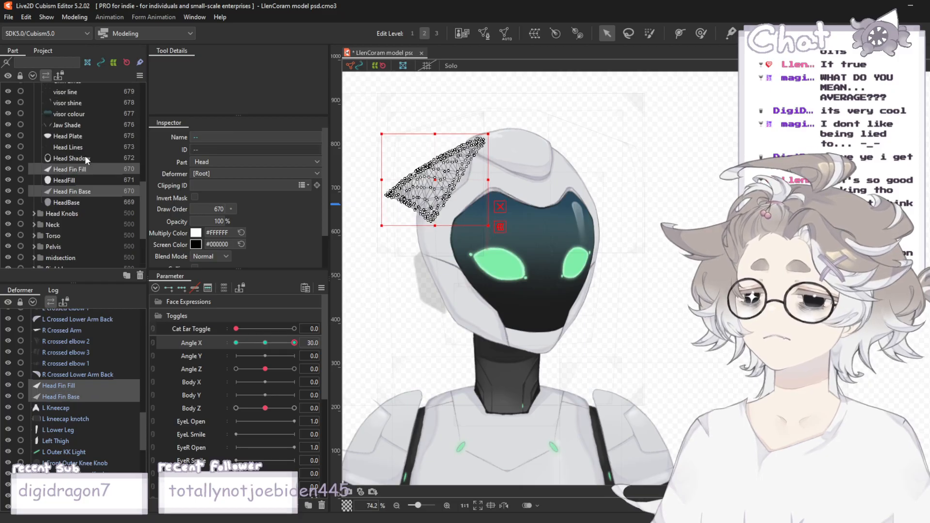
scroll(63, 387, "up", 2)
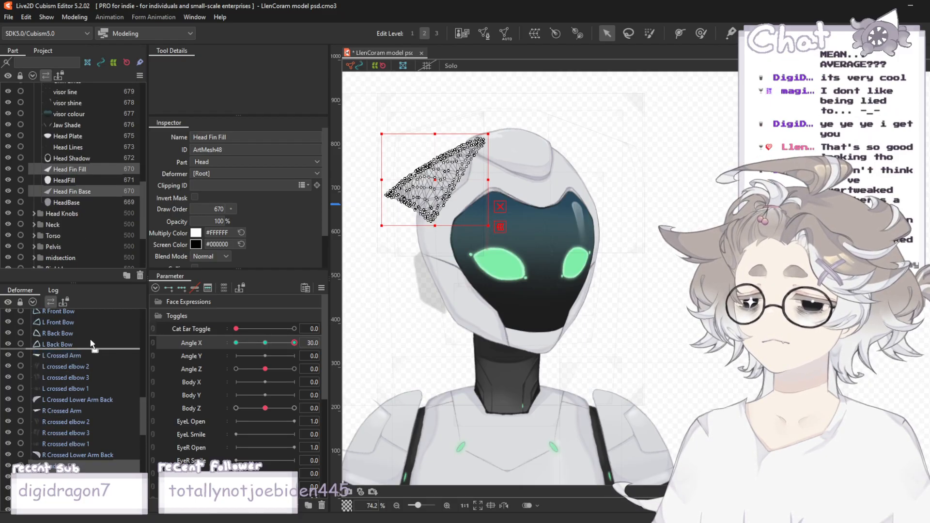
scroll(82, 314, "up", 3)
scroll(84, 315, "up", 5)
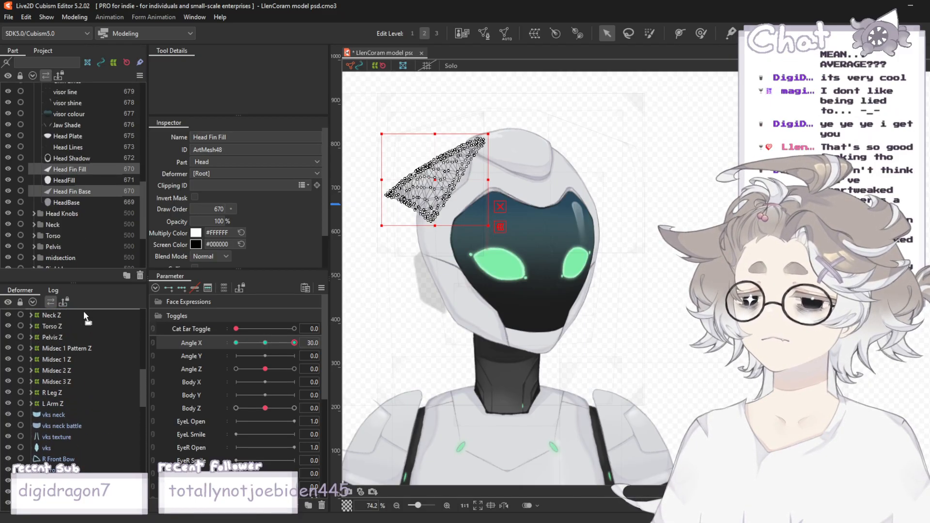
scroll(84, 316, "up", 3)
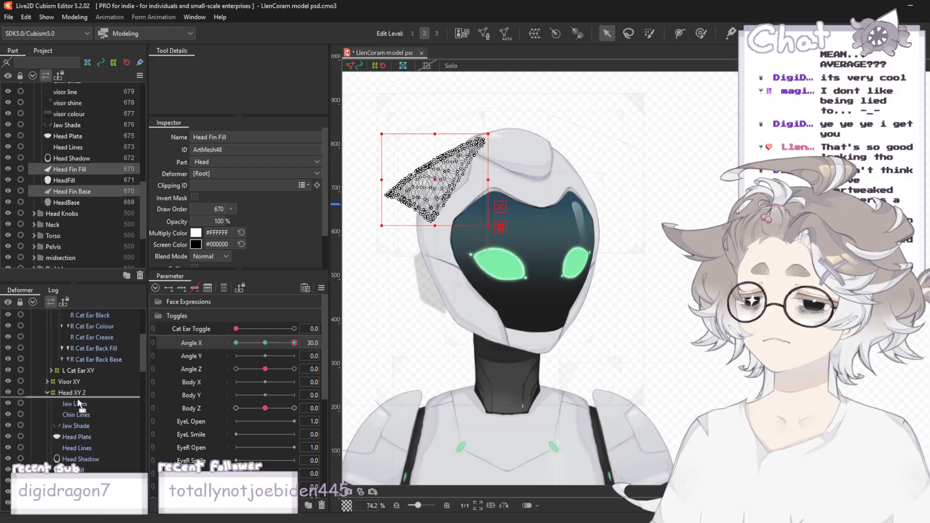
left_click_drag(74, 400, 71, 393)
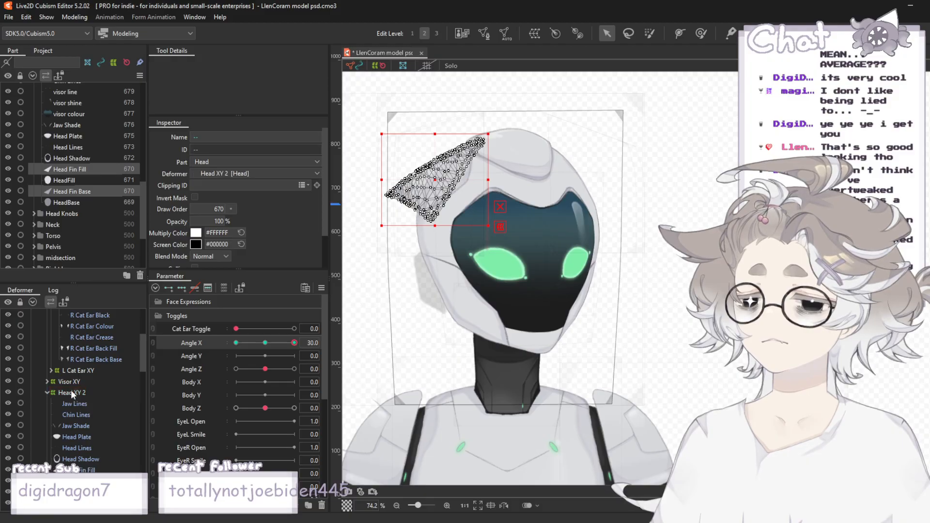
- Set Angle X to 0 and back to 30 to check how the fin follows the head turn
left_click(265, 343)
left_click(634, 238)
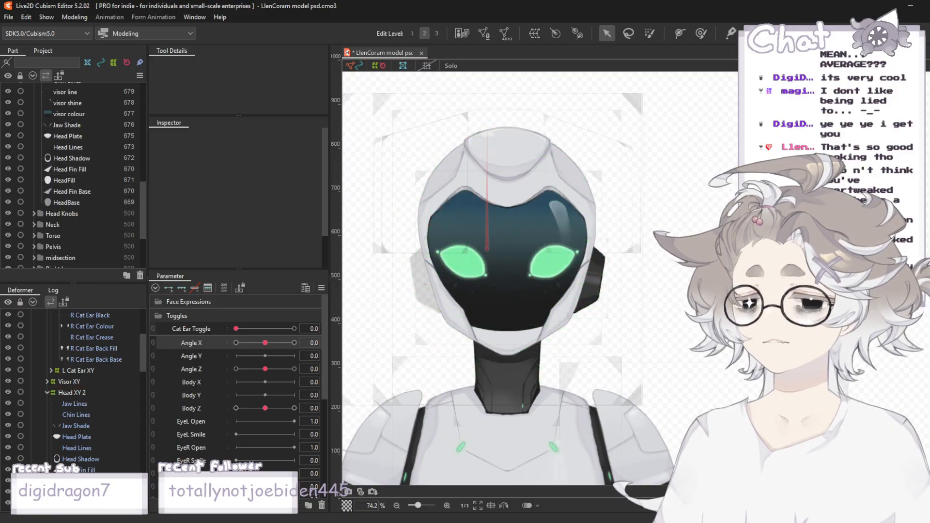
left_click_drag(265, 344, 311, 343)
- Reopen Physics Settings and check the cursor tracking settings of the preview
left_click(74, 17)
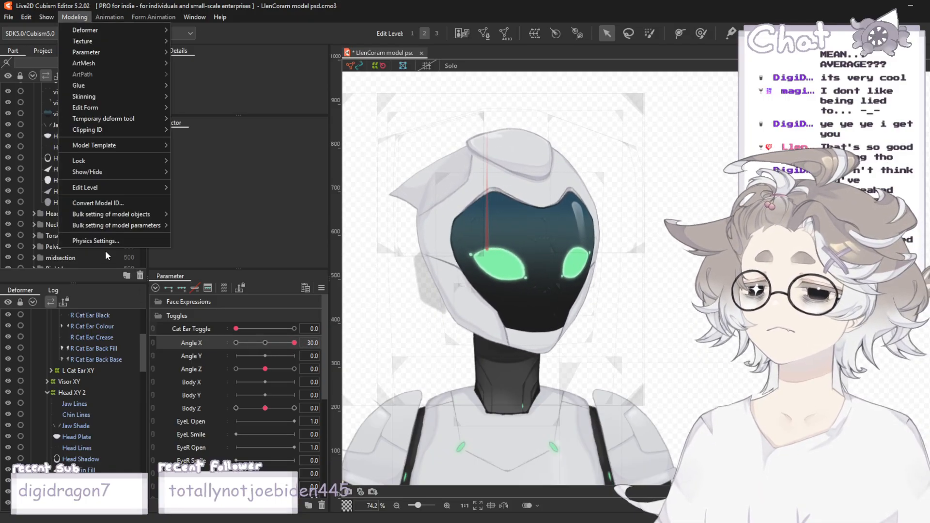
left_click(92, 240)
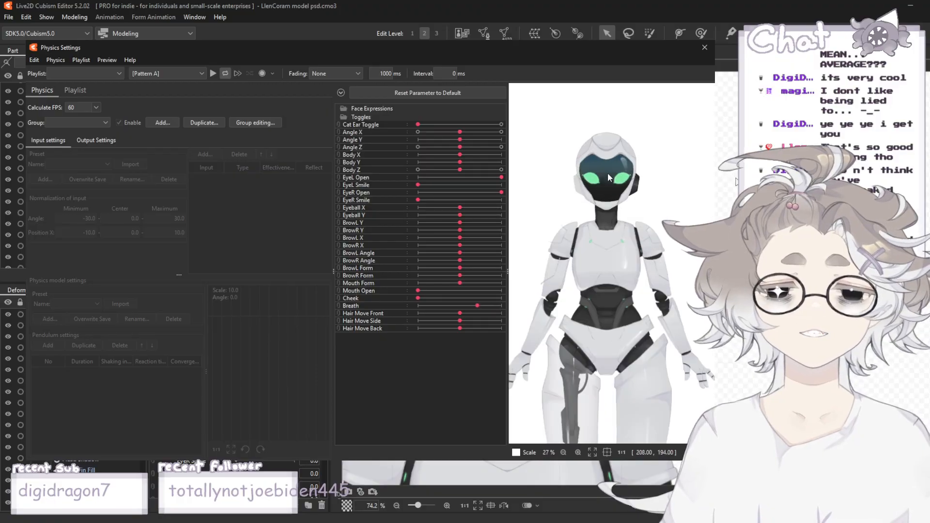
left_click(107, 59)
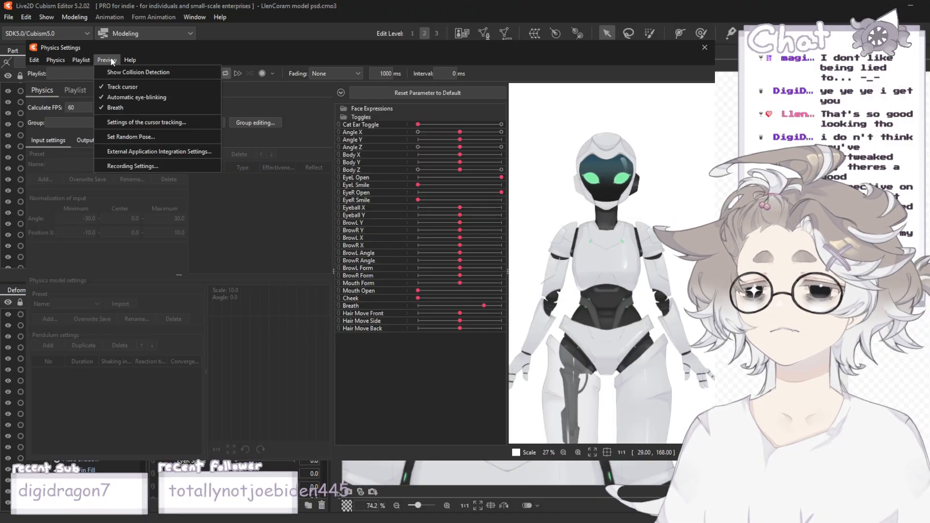
left_click(123, 124)
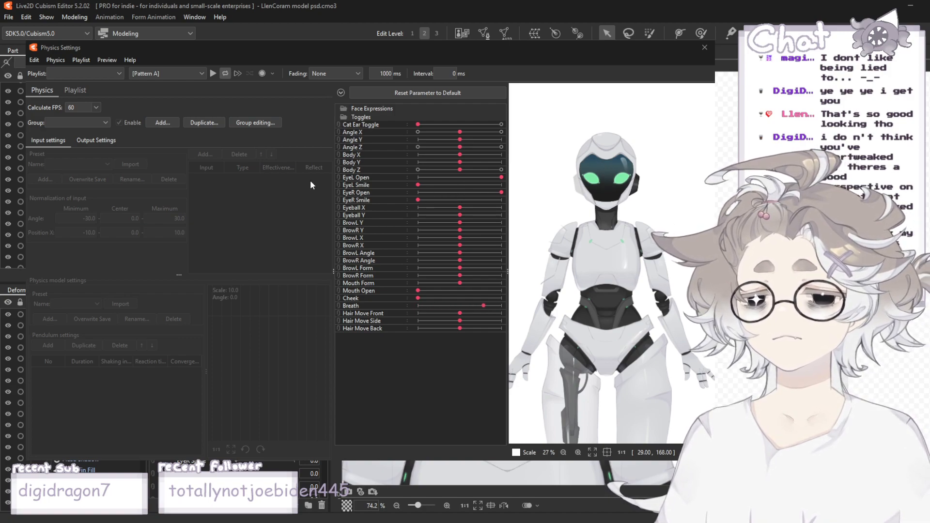
- Make the full-body preview follow the cursor to test the fin during head turns, and close Physics Settings
left_click_drag(583, 145, 625, 198)
left_click_drag(783, 218, 770, 217)
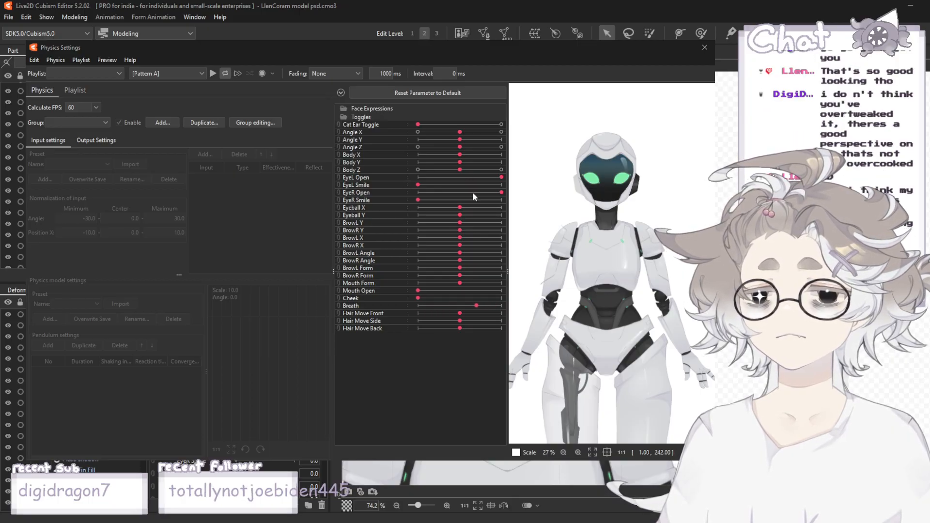
left_click_drag(646, 189, 700, 204)
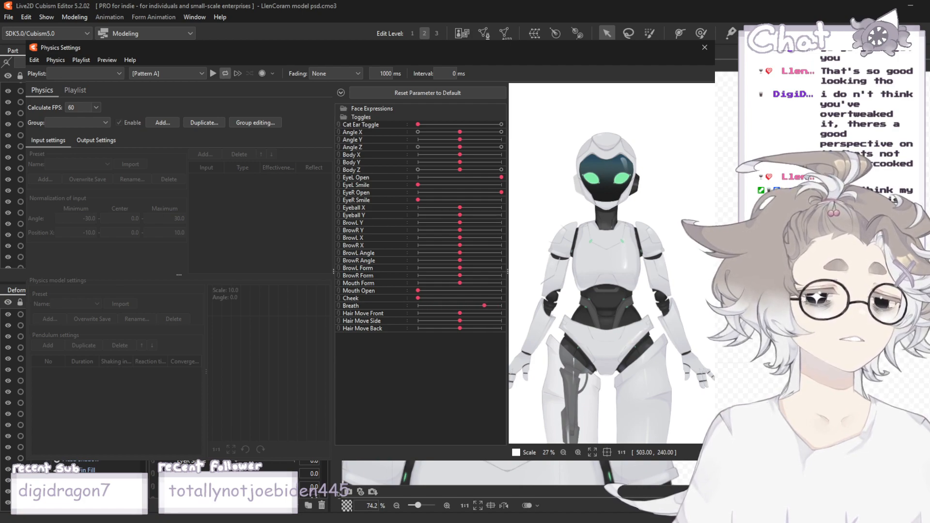
left_click_drag(691, 170, 557, 284)
left_click_drag(665, 219, 751, 245)
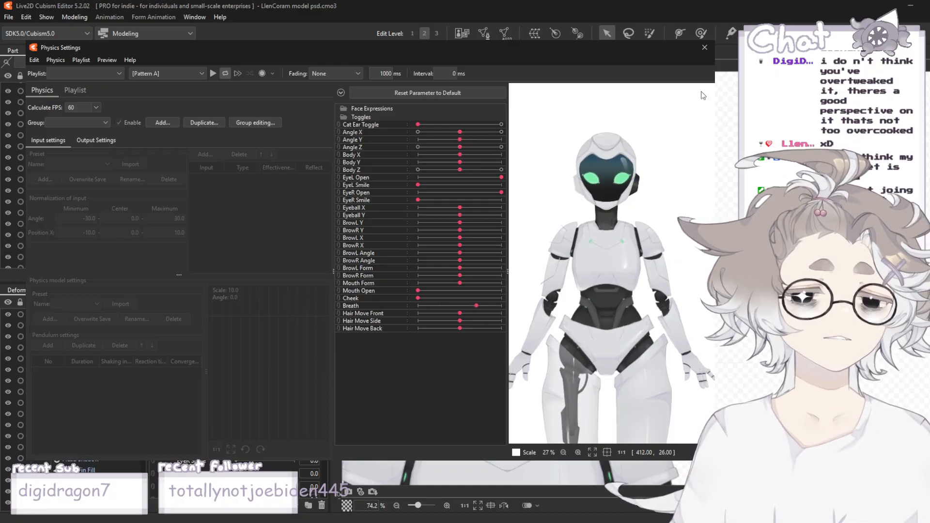
left_click_drag(584, 208, 727, 203)
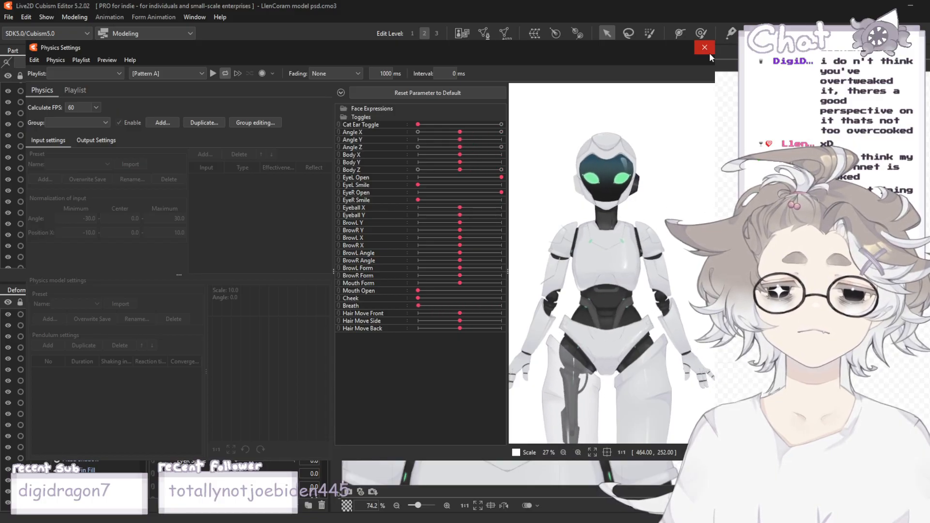
left_click(704, 48)
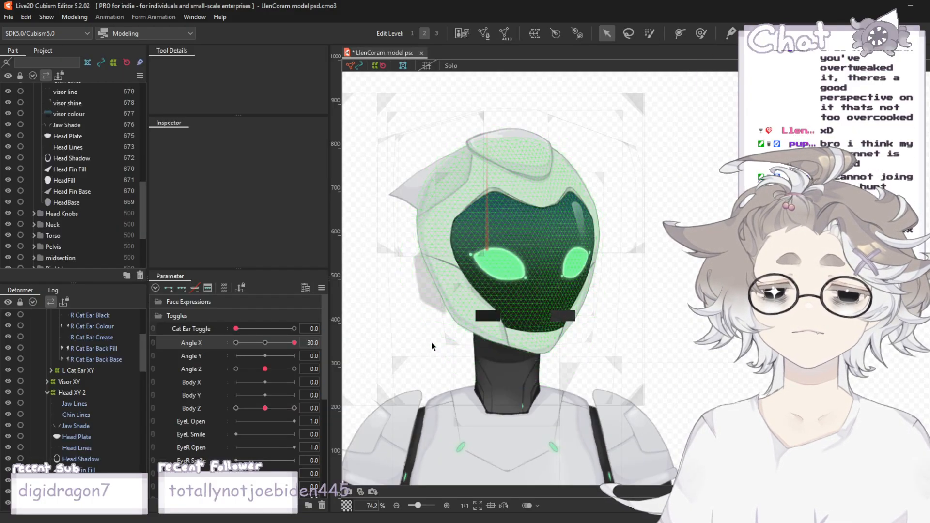
- Inspect the Visor XY deformer around the chin and lower visor edge at Angle X 30
left_click(293, 343)
mouse_move(292, 348)
left_mouse_down()
mouse_move(263, 353)
mouse_move(292, 357)
left_mouse_up()
scroll(68, 184, "up", 4)
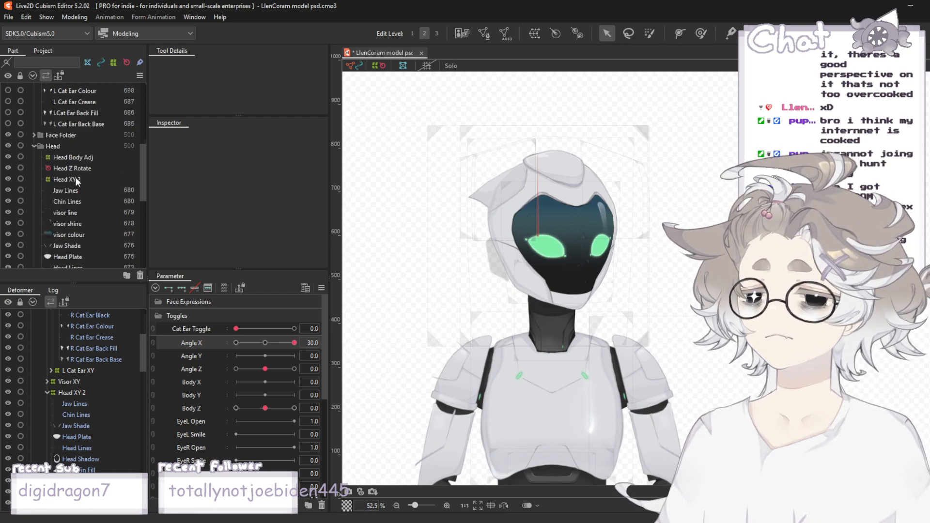
scroll(83, 209, "down", 6)
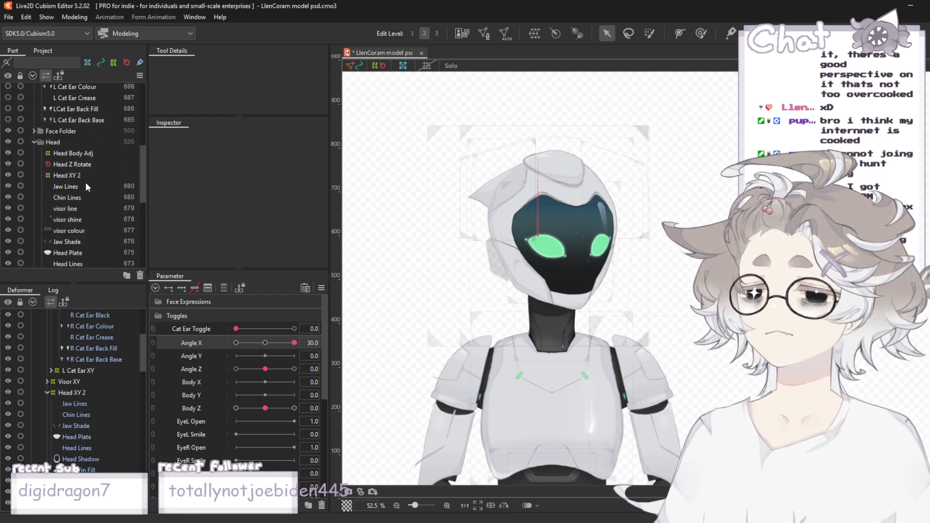
scroll(86, 187, "down", 1)
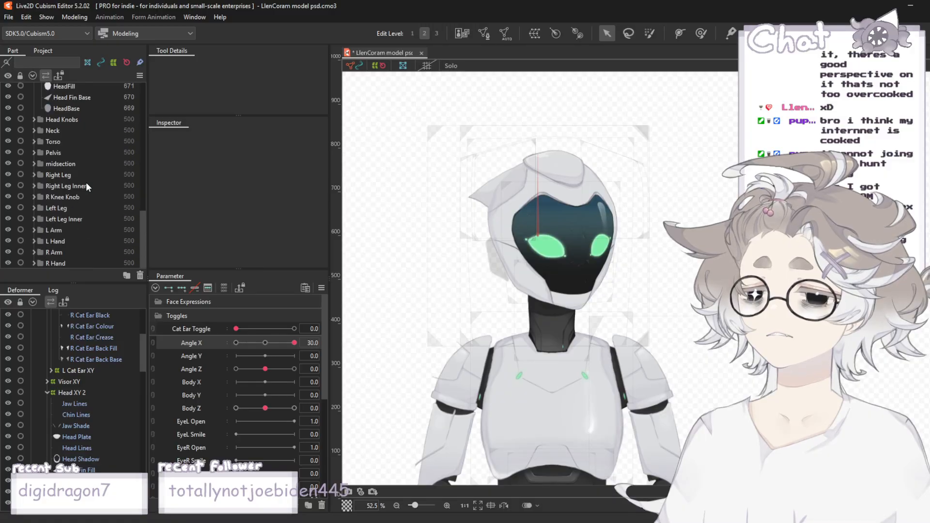
left_click(75, 382)
scroll(556, 310, "up", 5)
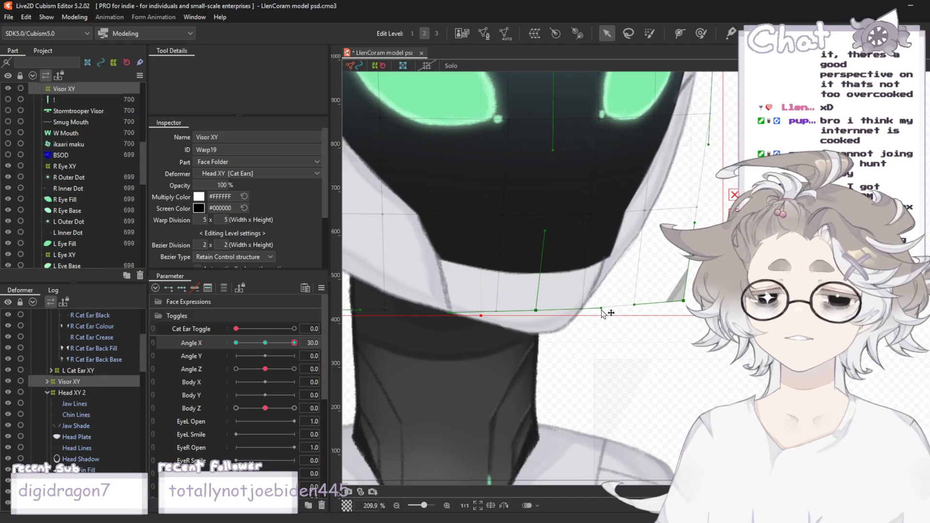
scroll(72, 188, "down", 5)
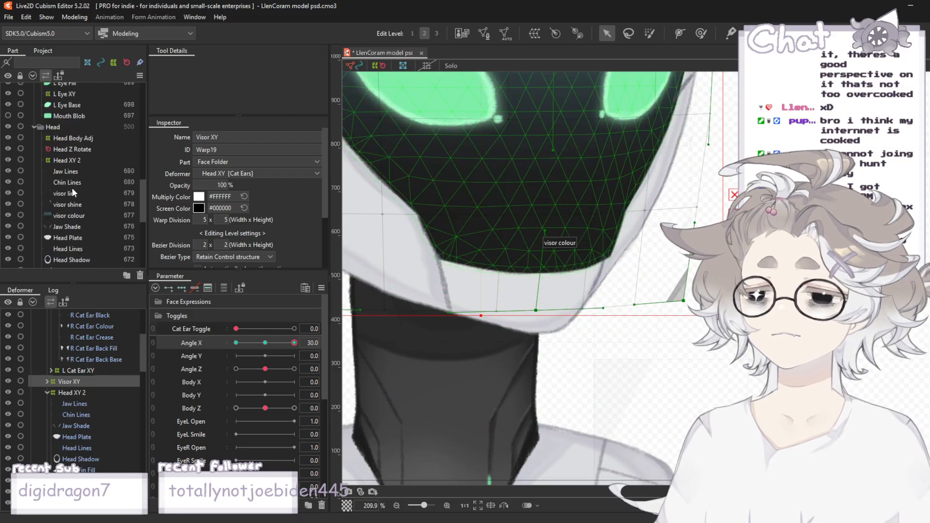
- Examine the Jaw Lines, visor line and Chin Lines meshes at Angle X 30, and deselect them to view the whole head
left_click(63, 172)
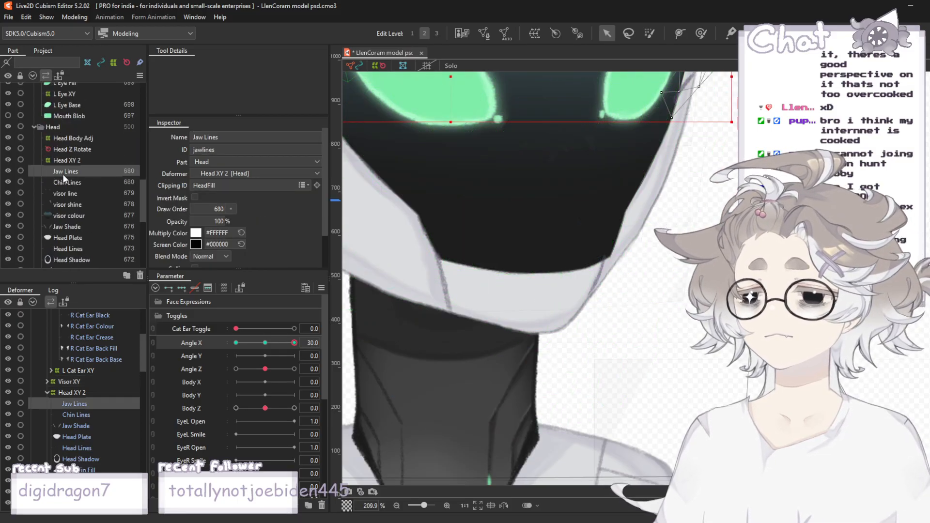
left_click(78, 191)
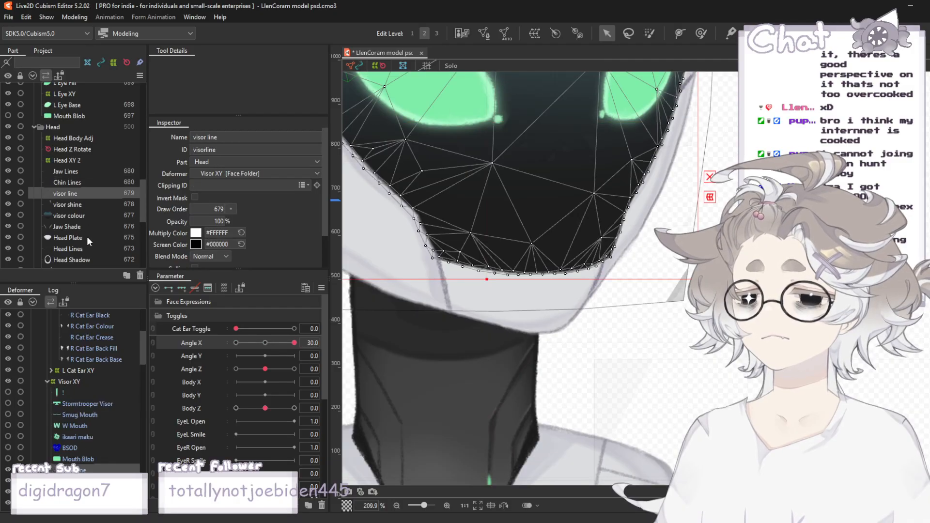
left_click(77, 182)
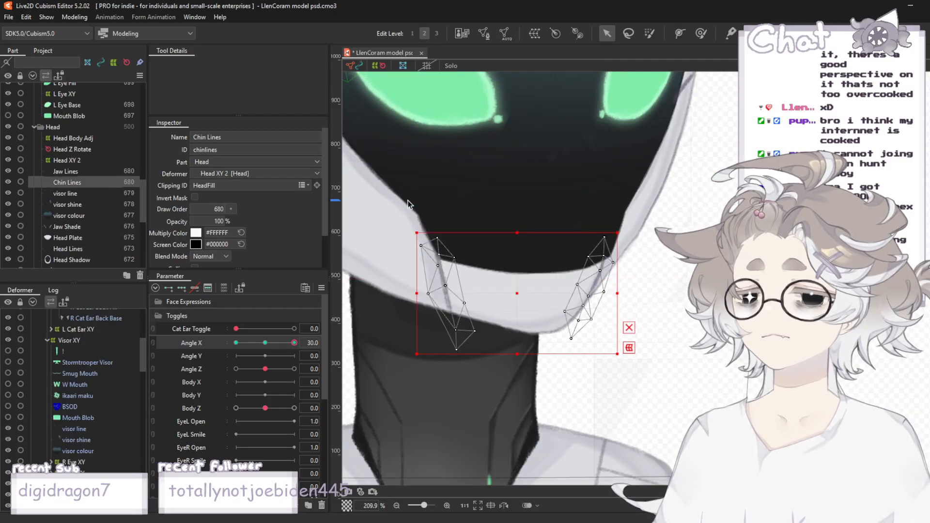
left_click(701, 33)
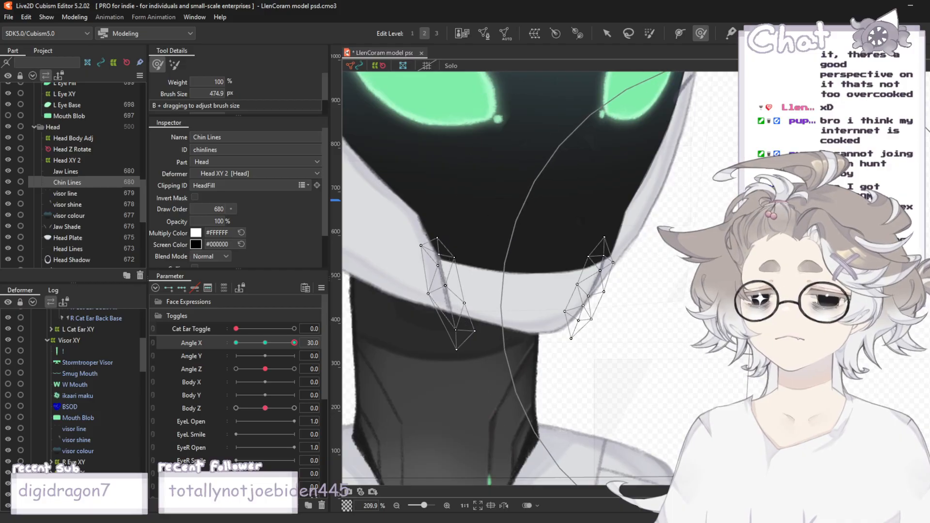
left_click(604, 36)
left_click(688, 223)
scroll(687, 218, "down", 8)
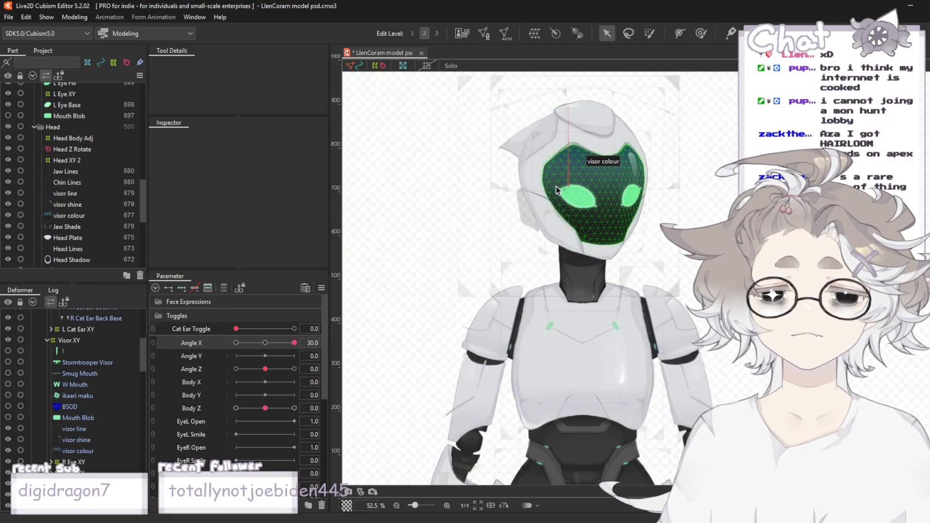
scroll(556, 190, "up", 2)
- Open Physics Settings again and test the model's cursor tracking with the preview enlarged on the head and upper body
left_click(86, 19)
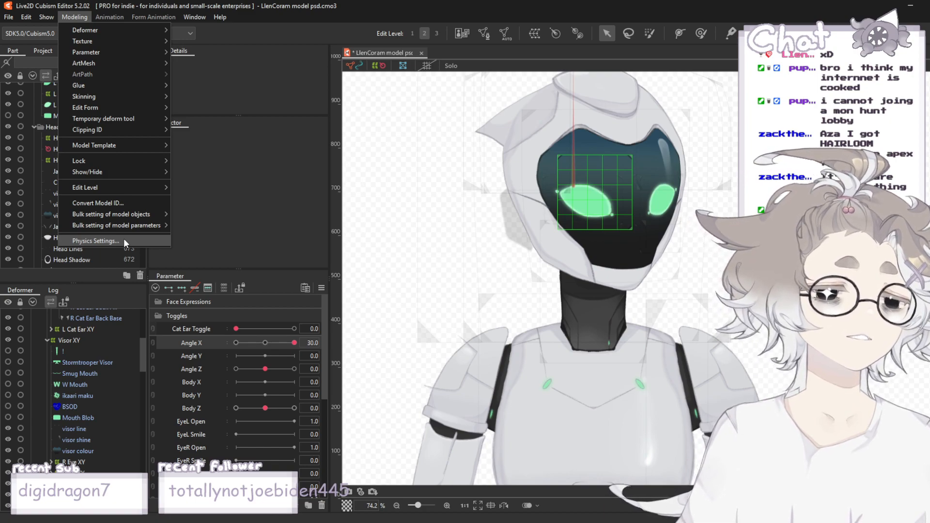
left_click(125, 240)
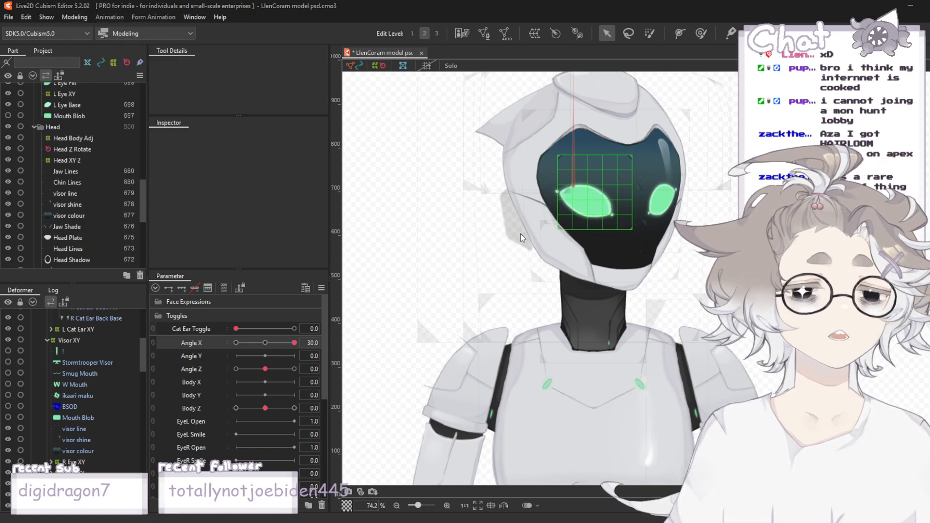
scroll(632, 164, "up", 5)
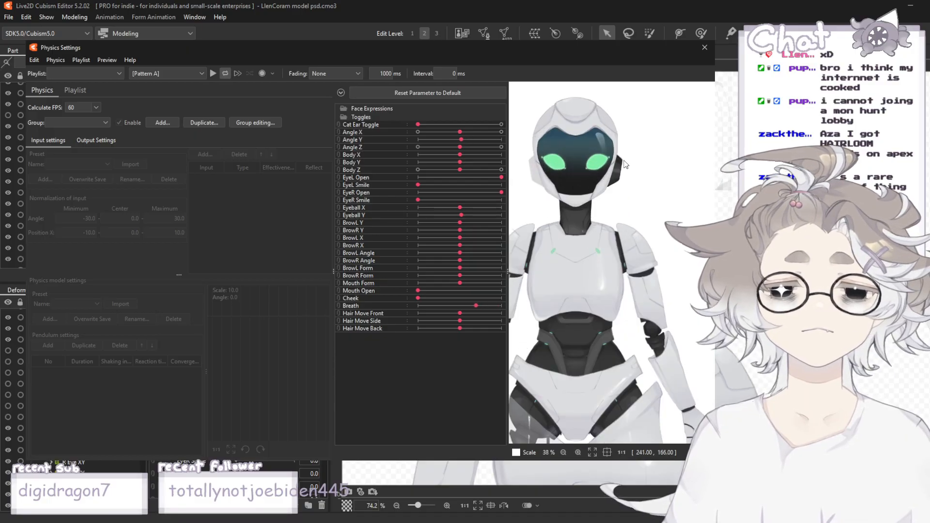
left_click_drag(625, 164, 707, 185)
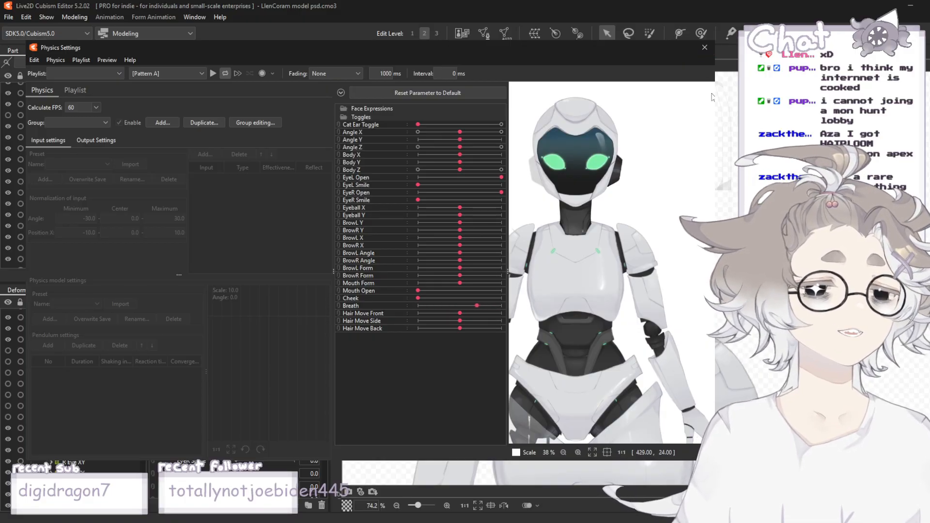
- Close Physics Settings and return Angle X to 0 so the head faces forward
left_click(704, 47)
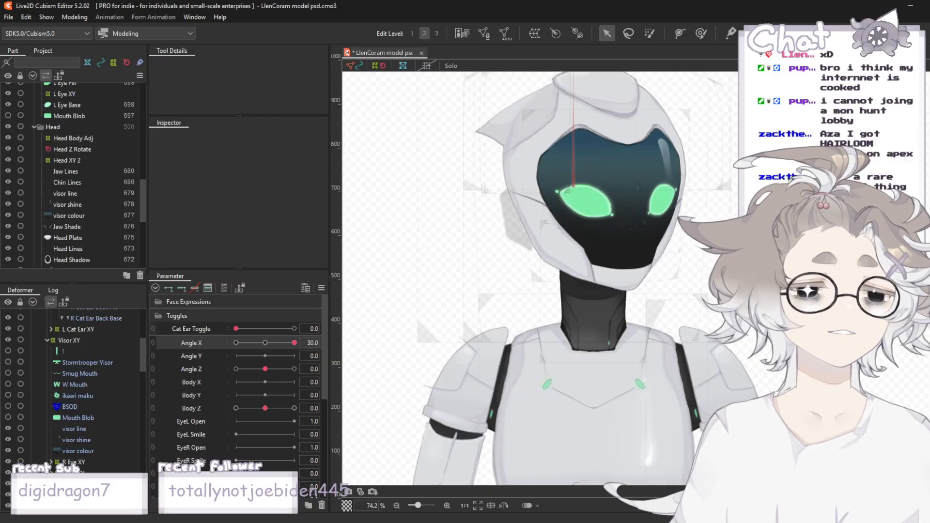
scroll(796, 148, "down", 3)
scroll(831, 130, "up", 2)
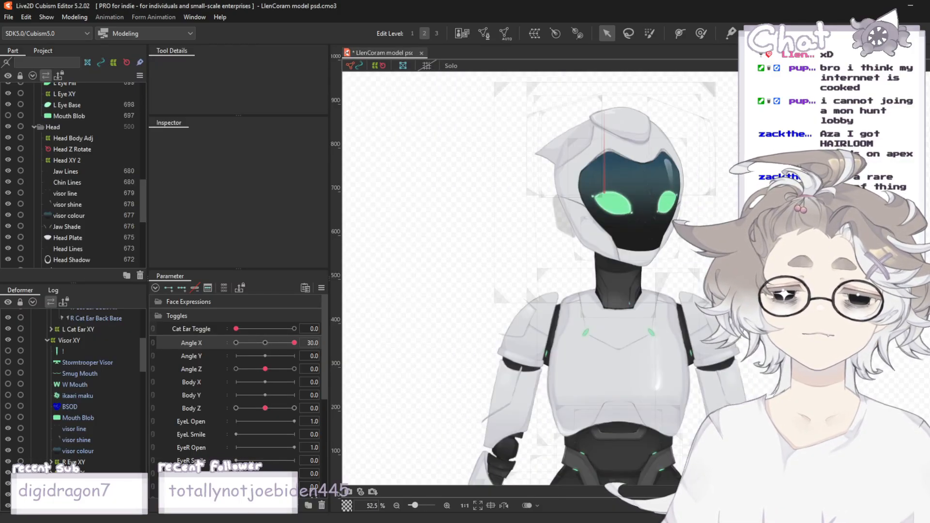
scroll(847, 145, "up", 1)
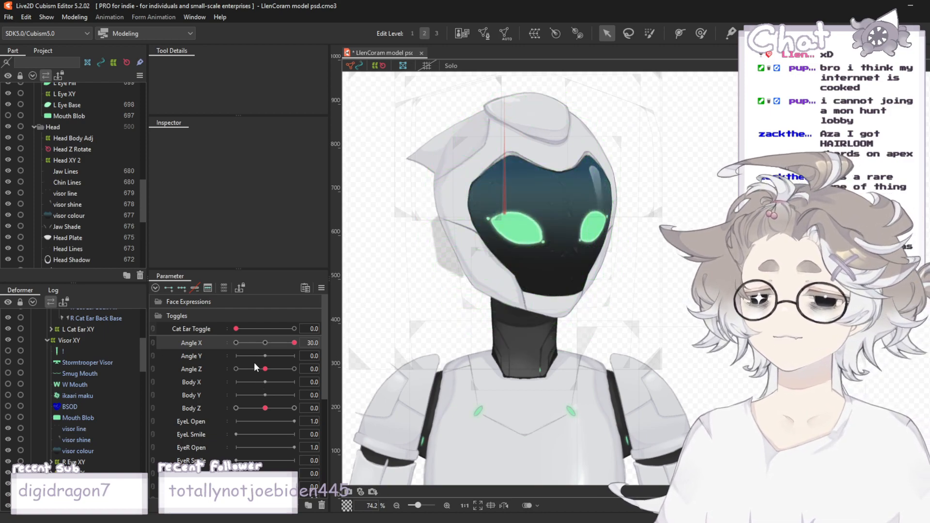
left_click(265, 343)
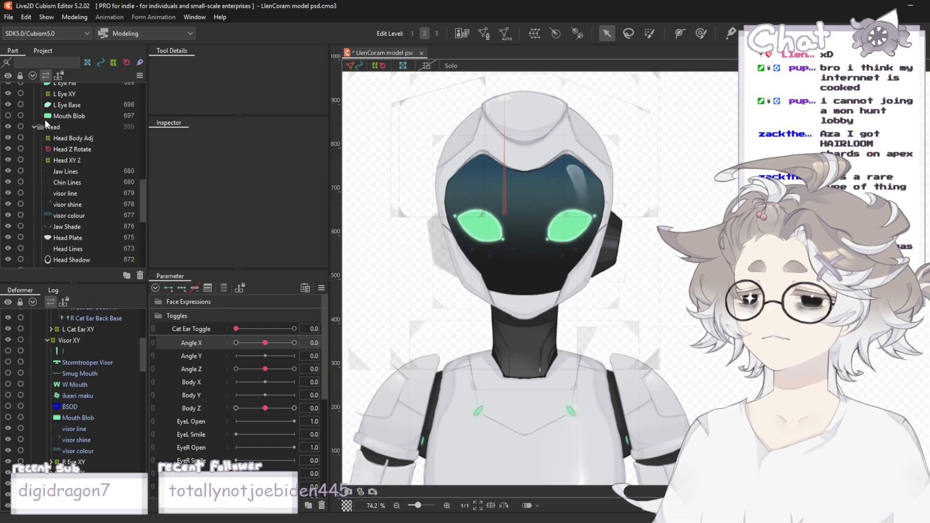
- Show the exclamation mark mesh in the Face Folder and inspect it on the visor at Angle X 30
scroll(47, 125, "up", 4)
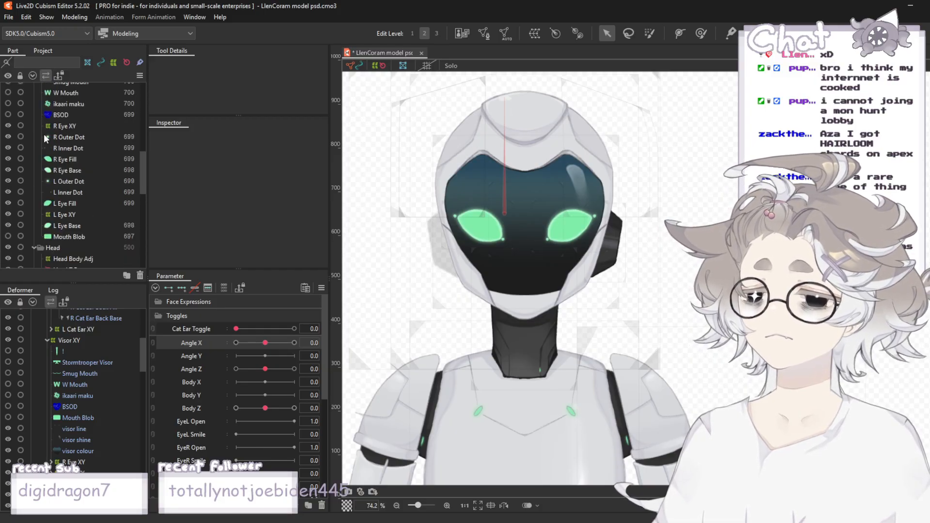
scroll(22, 122, "up", 1)
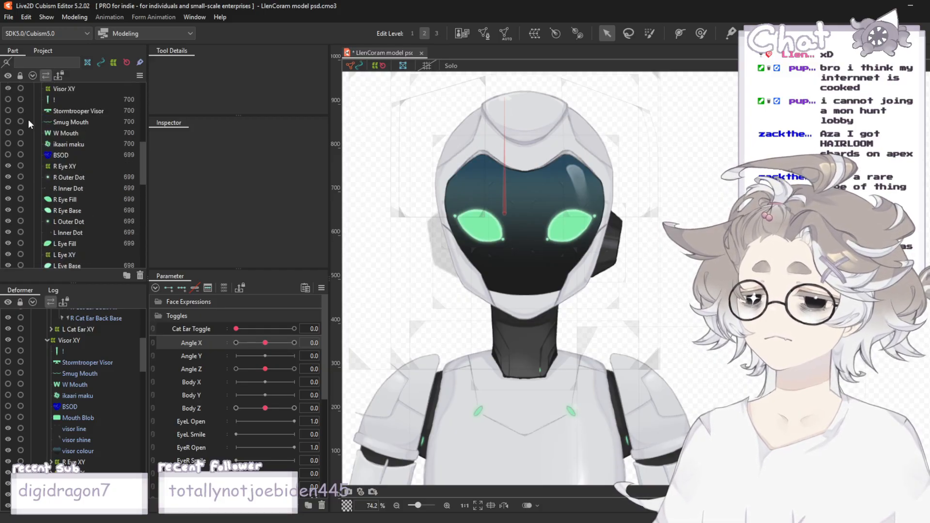
left_click(8, 99)
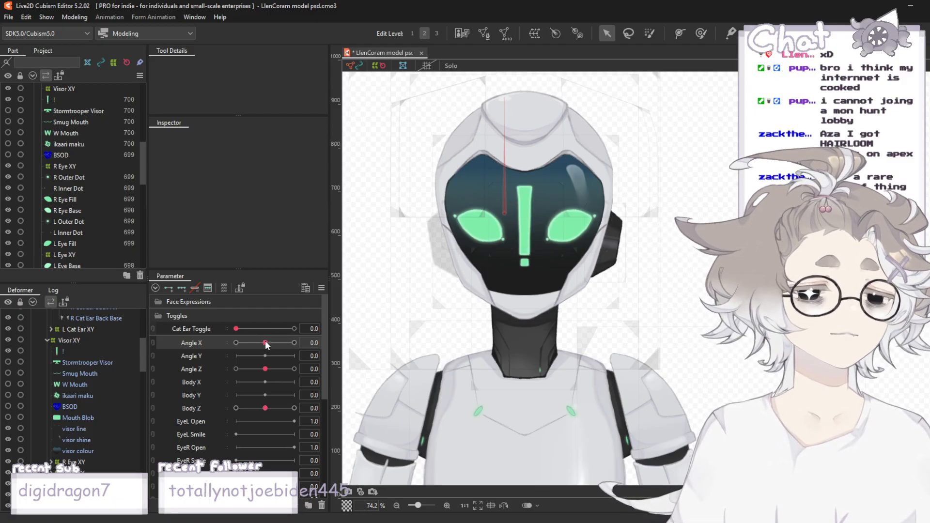
left_click_drag(265, 343, 298, 344)
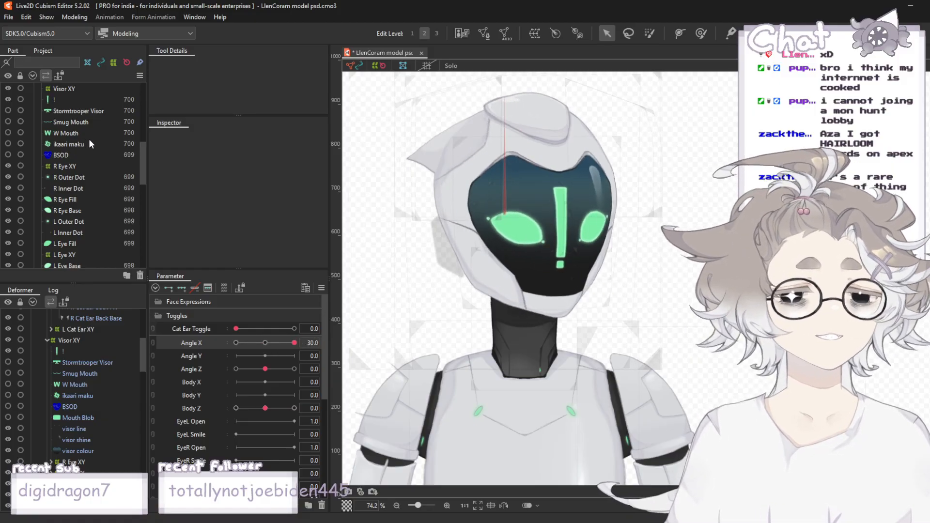
scroll(73, 145, "up", 1)
left_click(53, 140)
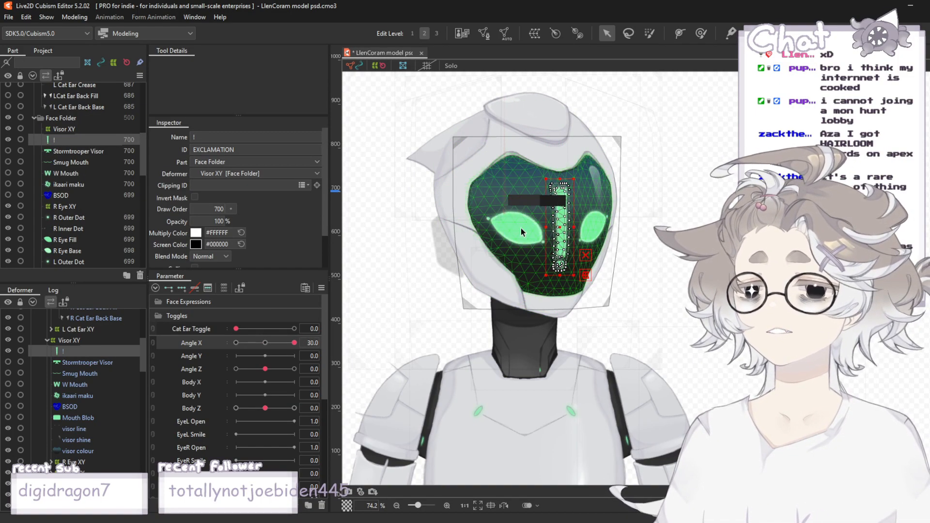
scroll(601, 242, "up", 4)
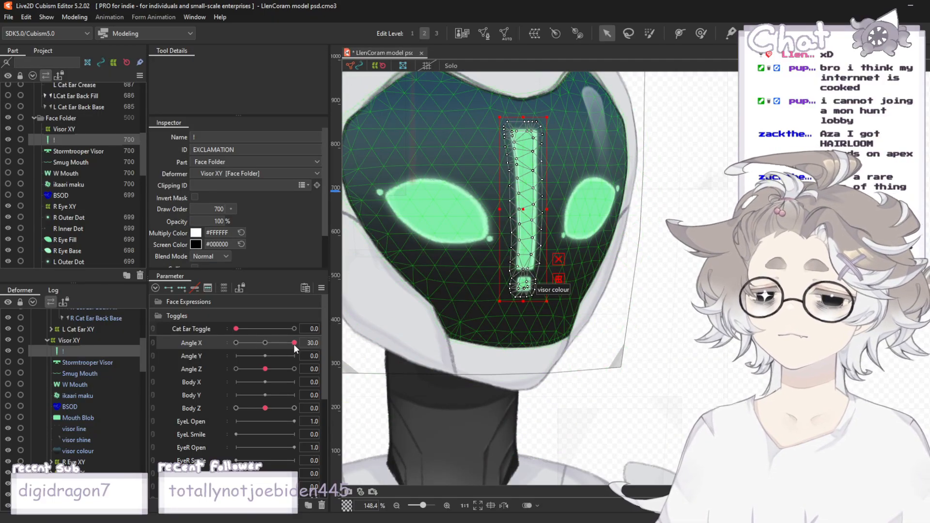
mouse_move(294, 343)
left_mouse_down()
mouse_move(266, 353)
mouse_move(297, 354)
left_mouse_up()
scroll(600, 222, "down", 2)
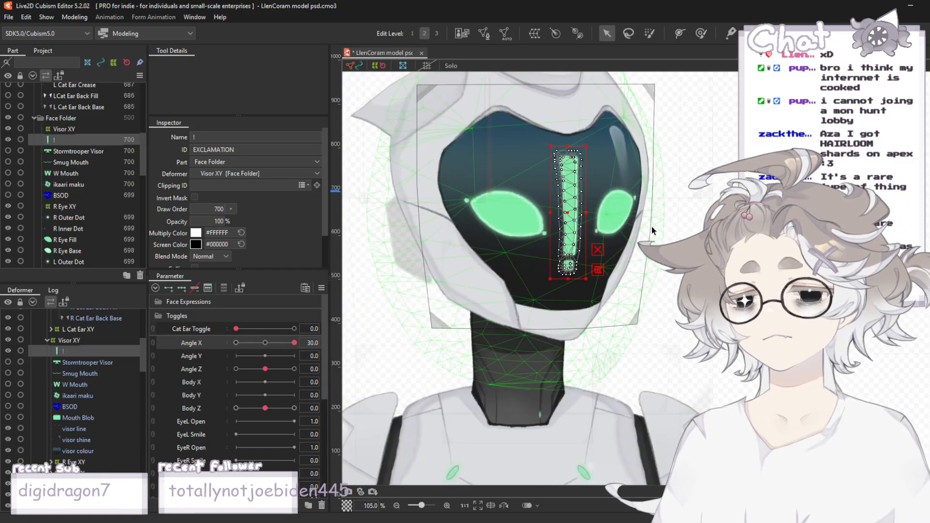
left_click(687, 237)
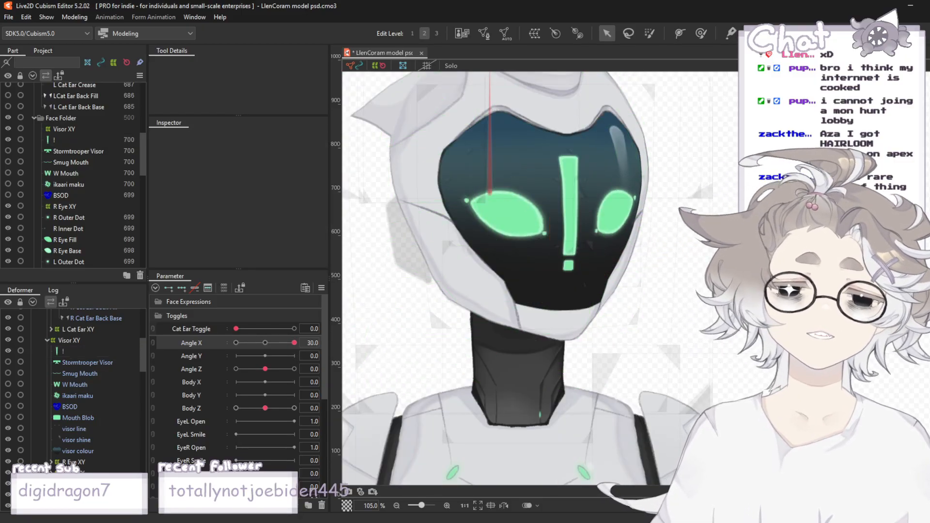
- With the exclamation mark mesh selected, create a parameter named exclamation mark toggle in the Face Expressions group
left_click(567, 189)
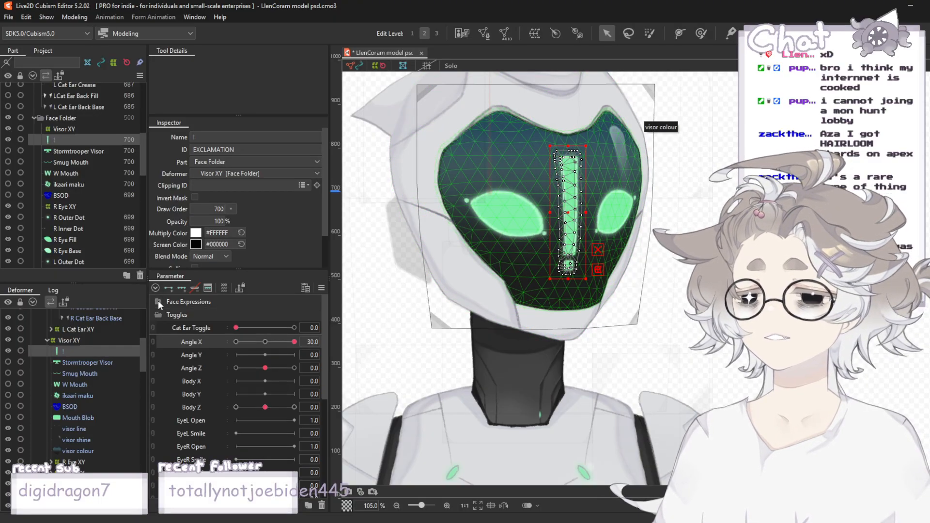
left_click(203, 298)
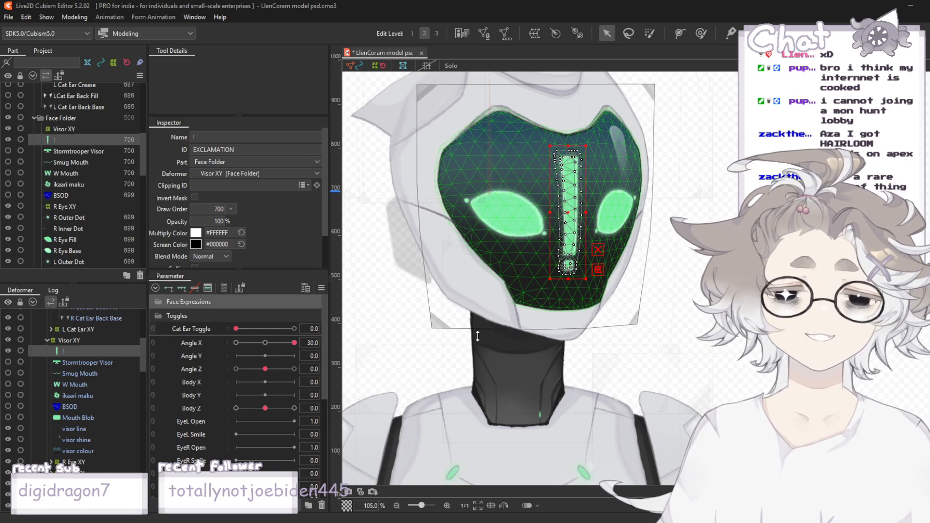
left_click(468, 324)
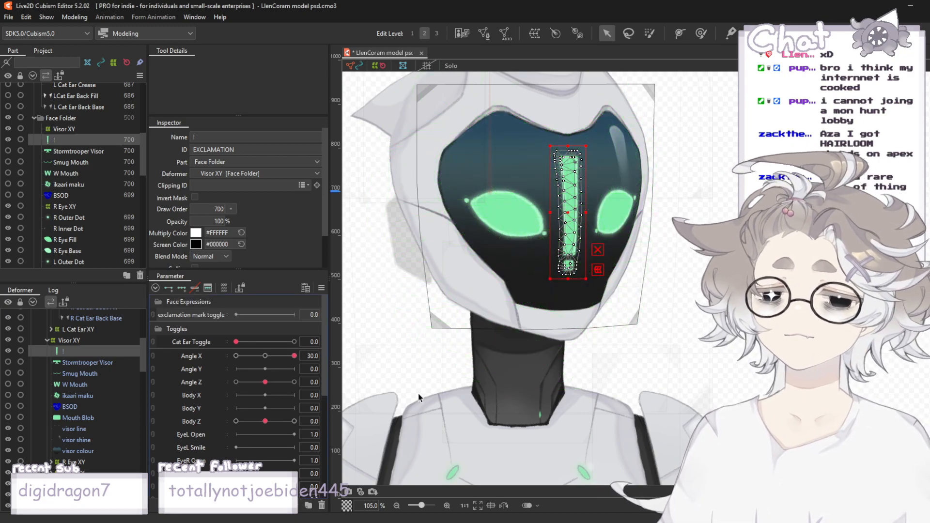
- Add two keys on exclamation mark toggle for the exclamation mark mesh with 0% opacity at value 0, and test the toggle
left_click(171, 287)
double_click(219, 221)
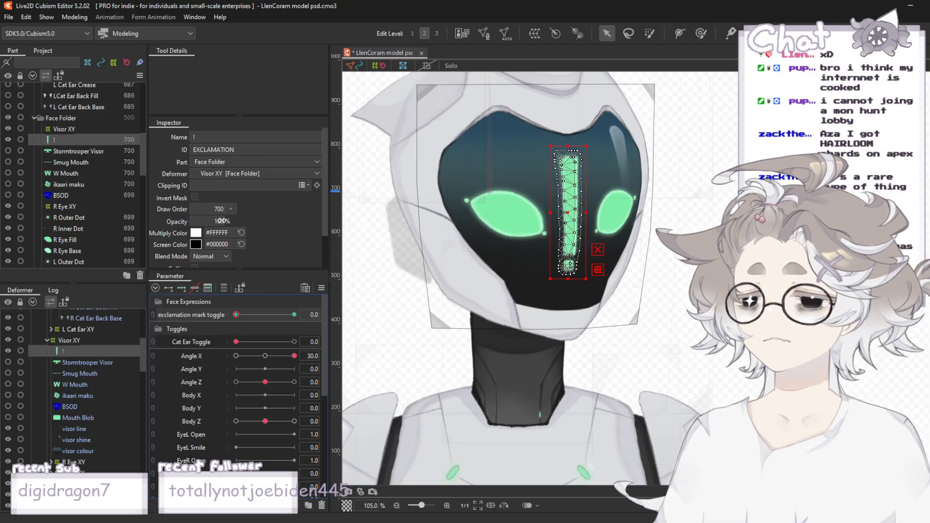
type("0")
key("Return")
left_click(399, 227)
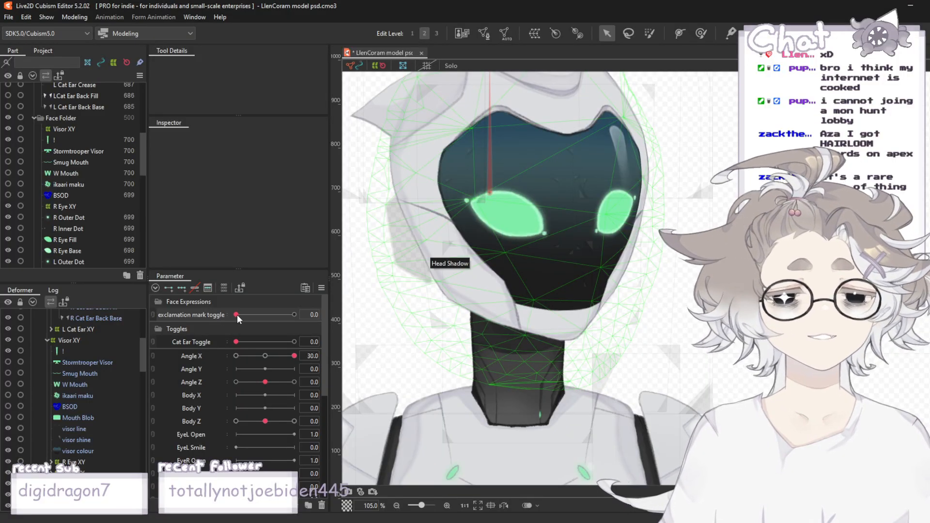
left_click_drag(237, 315, 295, 315)
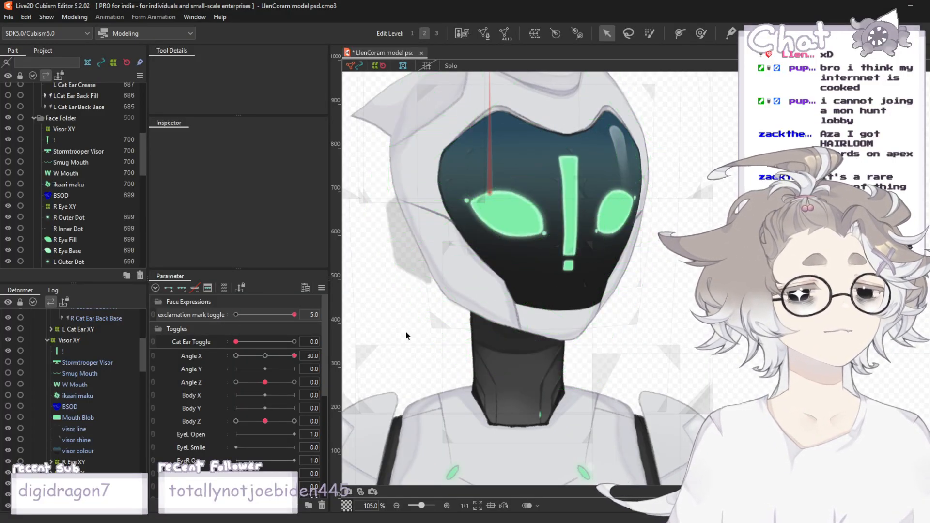
left_click_drag(406, 331, 306, 203)
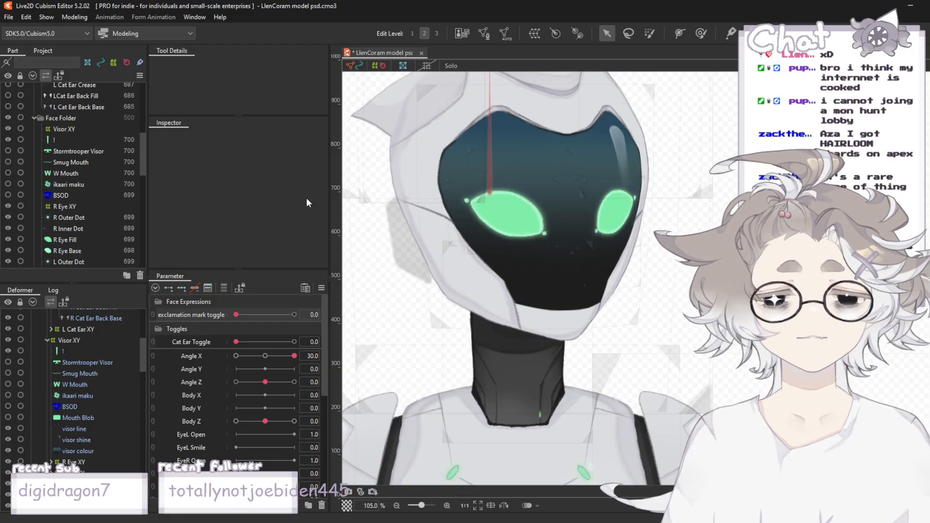
left_click(75, 239)
scroll(74, 239, "down", 2)
scroll(246, 400, "down", 1)
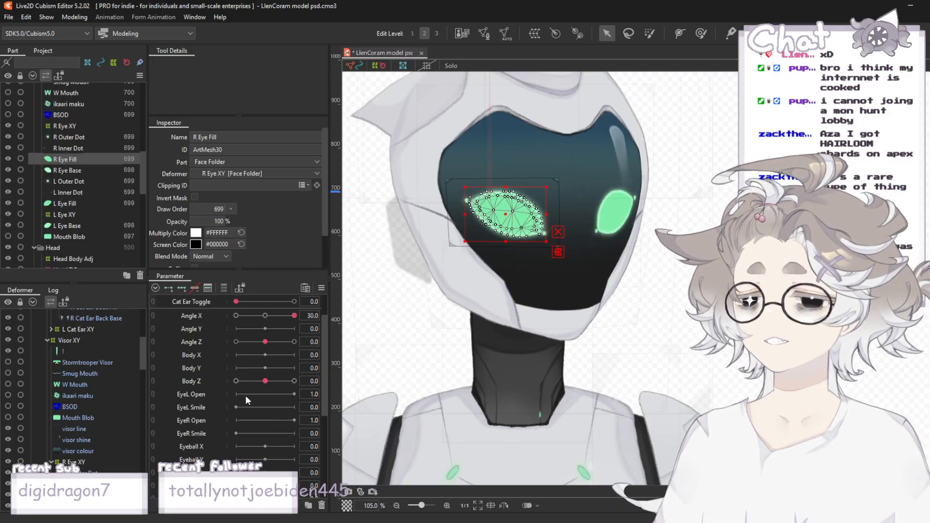
scroll(246, 399, "down", 5)
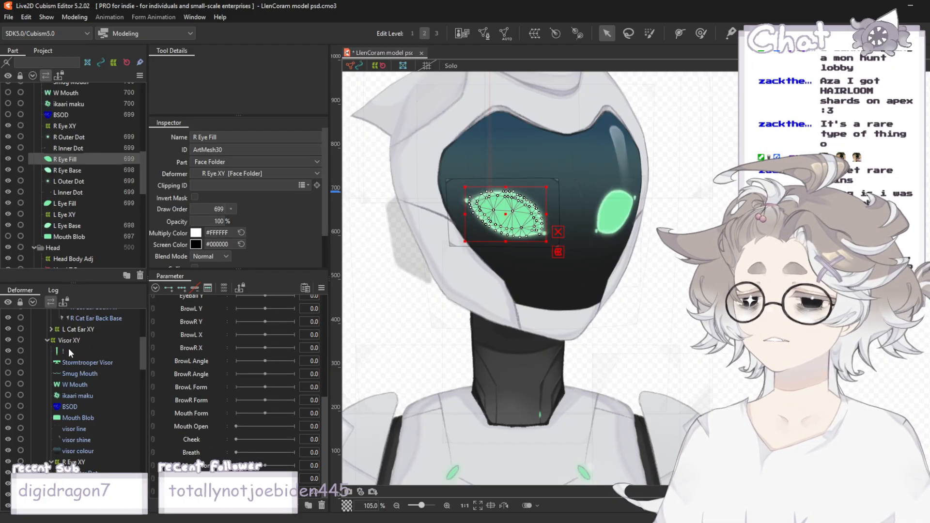
left_click(70, 136)
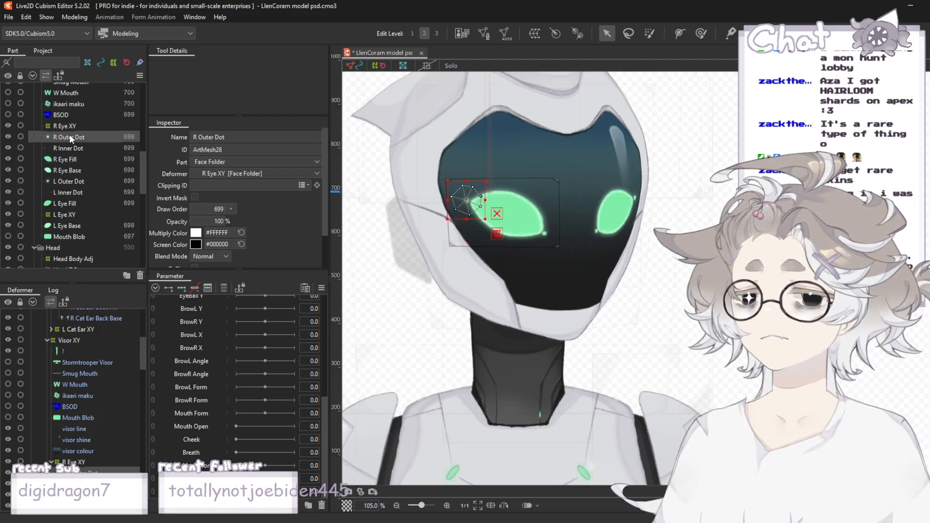
left_click(75, 202, "shift")
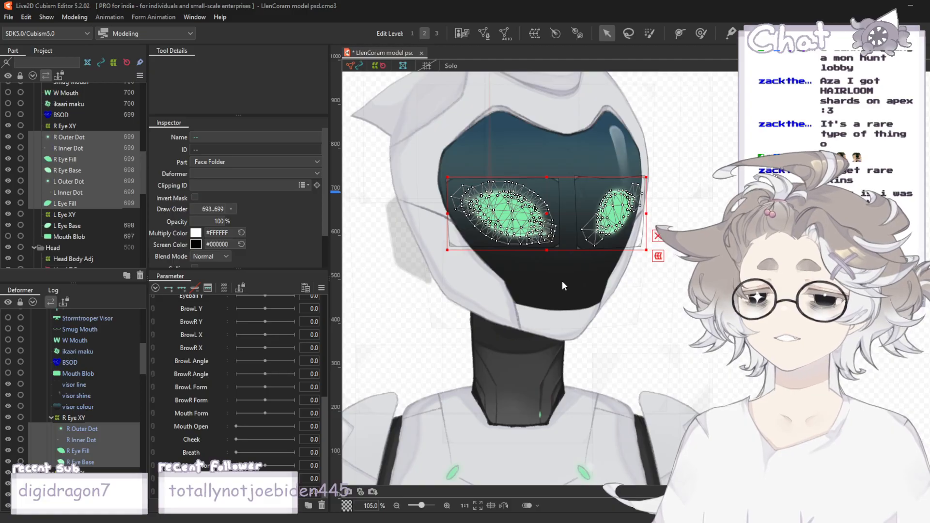
scroll(112, 143, "down", 1)
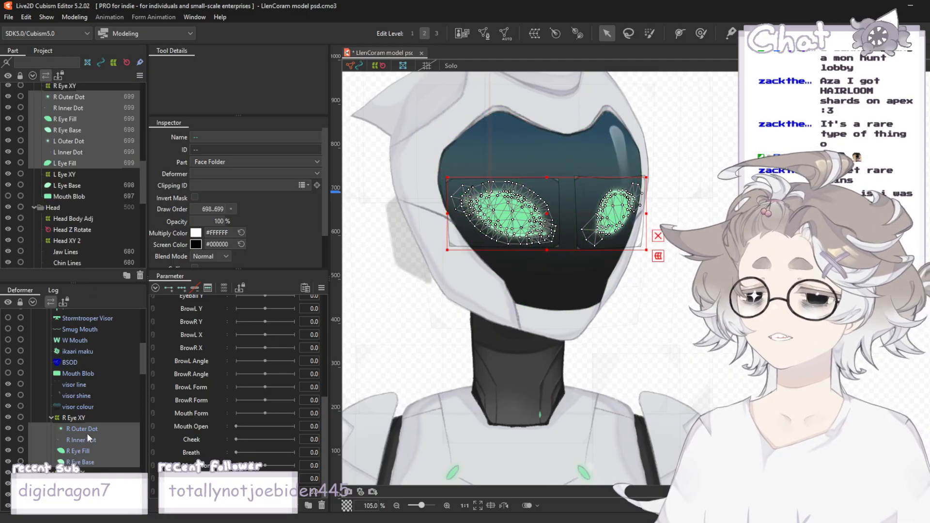
left_click(71, 421)
scroll(82, 441, "down", 2)
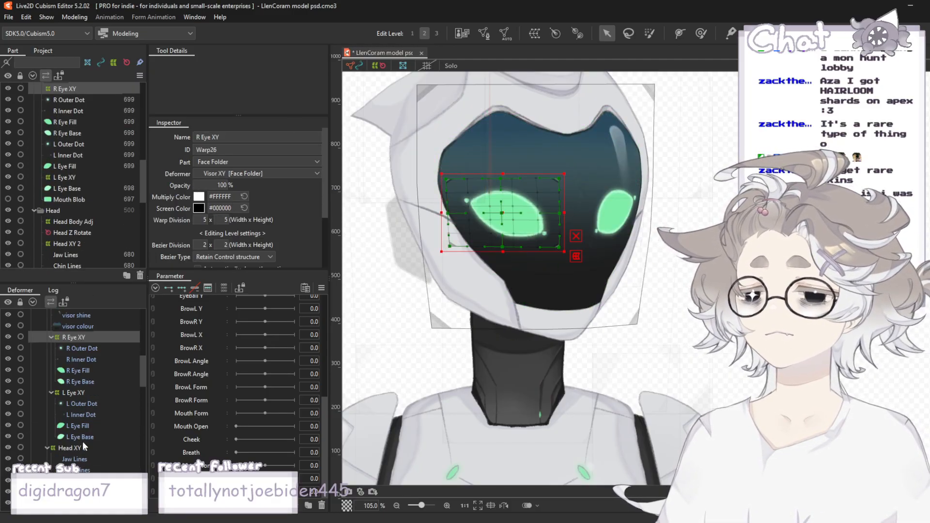
left_click(91, 427, "shift")
left_click(121, 436, "shift")
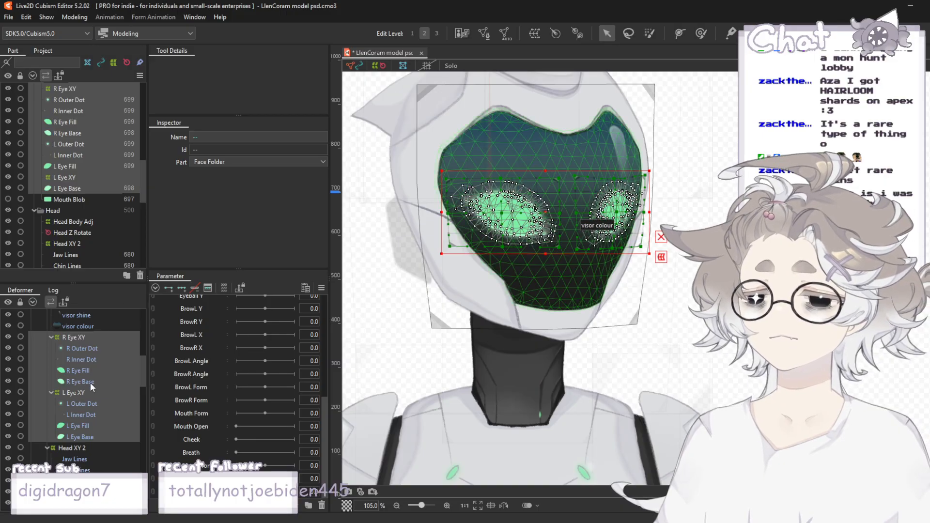
scroll(90, 386, "up", 4)
scroll(90, 382, "up", 3)
left_click(702, 301)
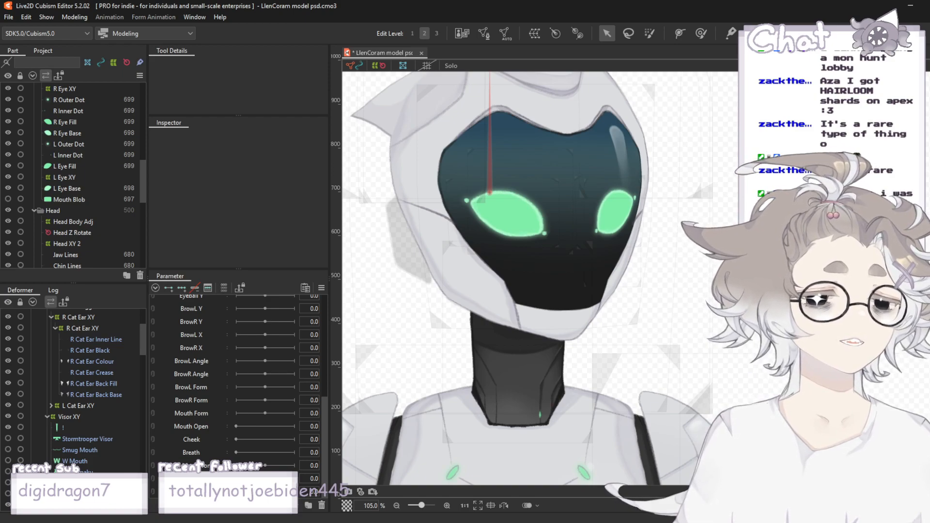
- Try to put the right eye's dots, fill and base in a warp deformer named R Eye Disappear under R Eye XY, and undo it
scroll(704, 286, "down", 2)
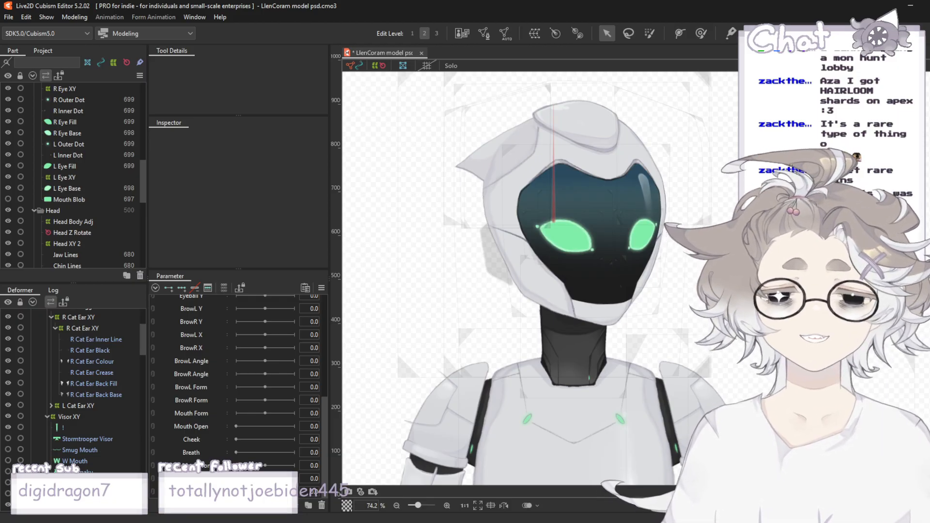
scroll(700, 290, "up", 2)
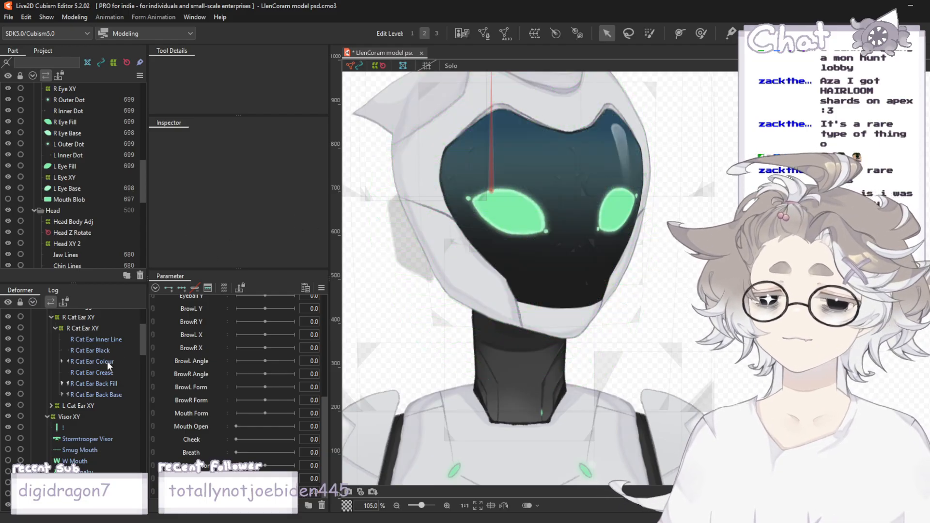
scroll(78, 415, "down", 3)
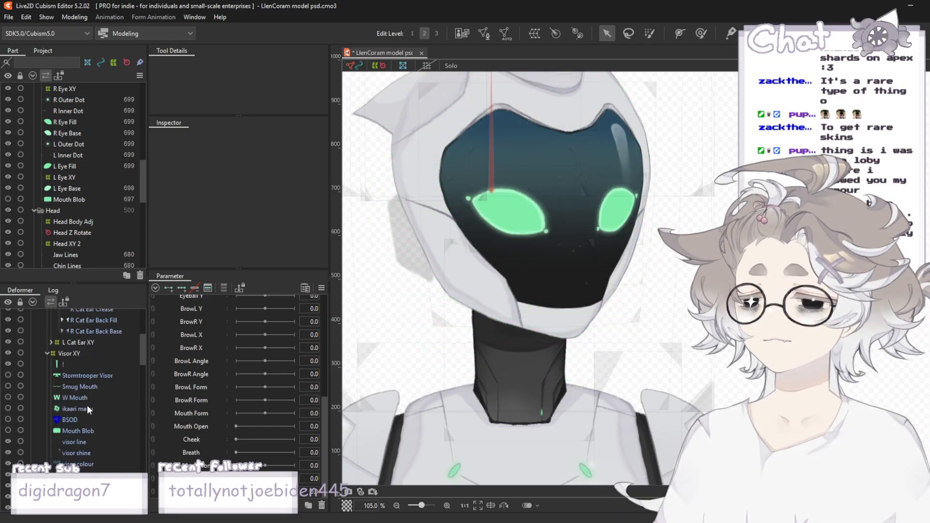
left_click(60, 103)
scroll(85, 417, "down", 5)
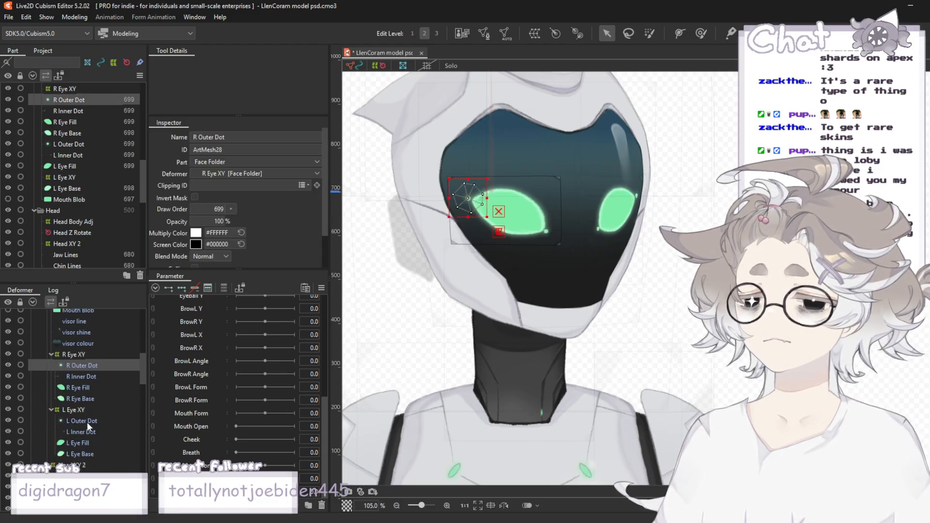
left_click(86, 394, "shift")
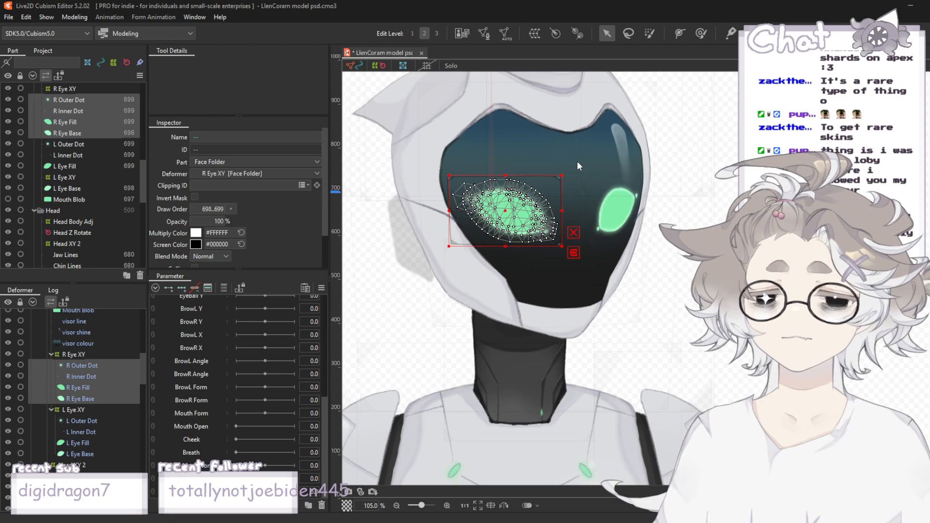
left_click(499, 358)
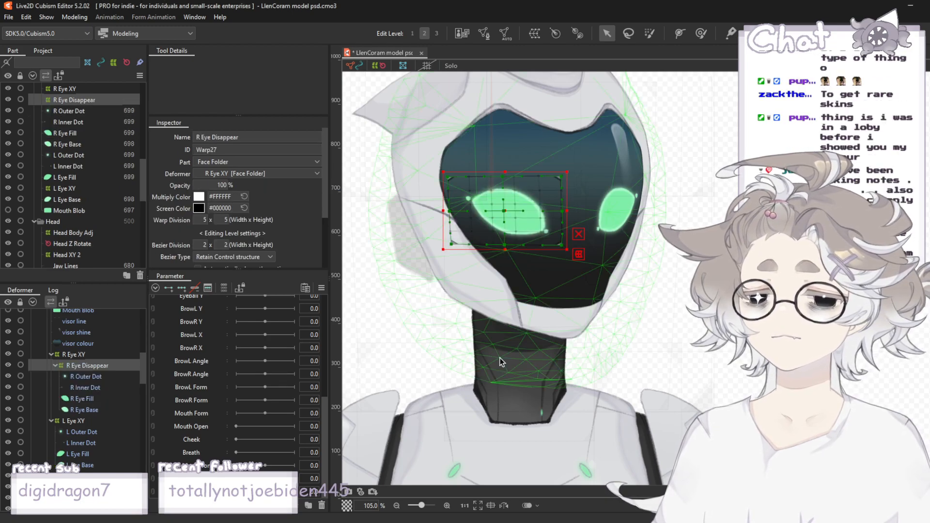
scroll(221, 350, "up", 5)
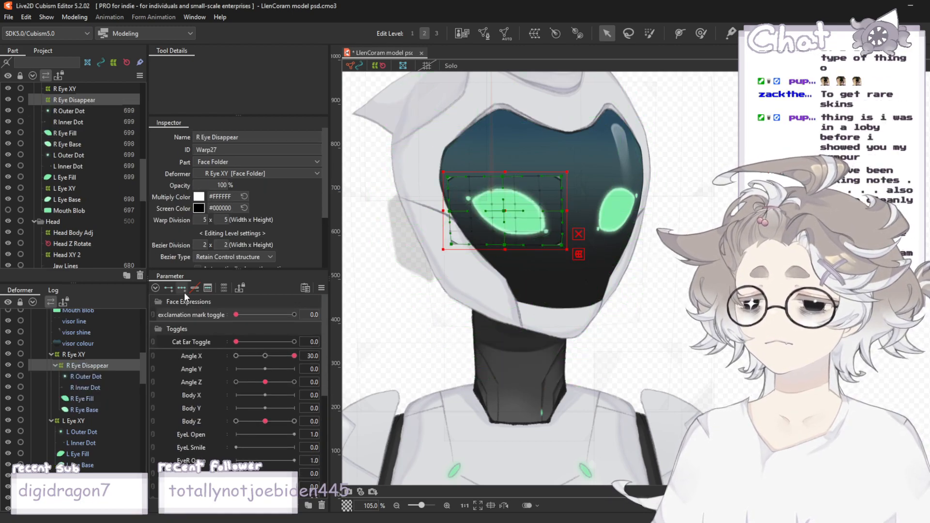
key("ctrl+z")
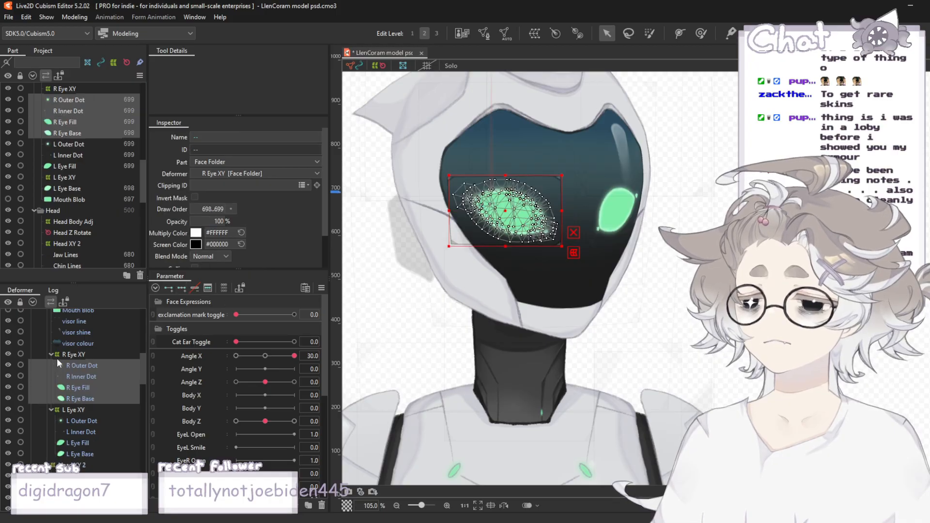
- Create a 5 x 5 warp deformer named Eye Disappear in the Face Folder and parent it to Visor XY
left_click(70, 355)
left_click(688, 160)
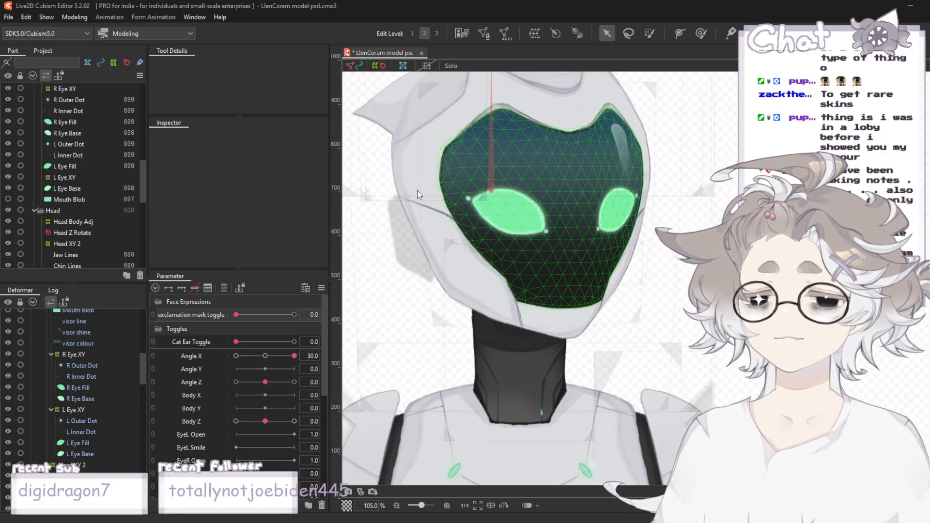
left_click(476, 358)
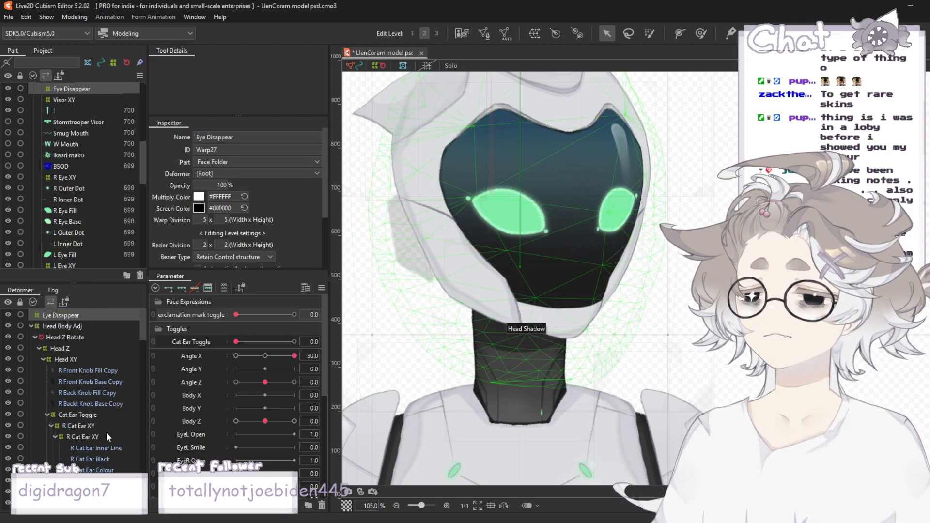
left_click_drag(61, 316, 67, 371)
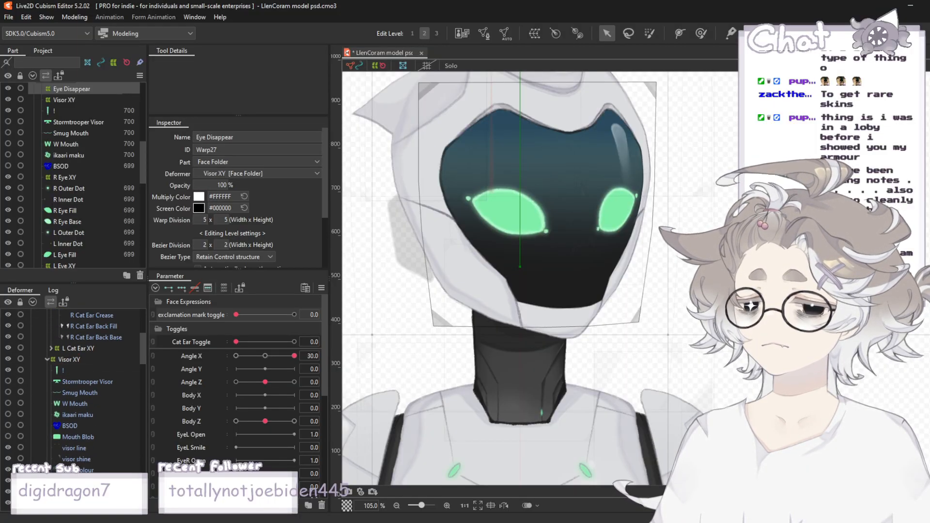
- Parent the R Eye XY and L Eye XY deformers to Eye Disappear and expand it to show both
left_click(64, 178)
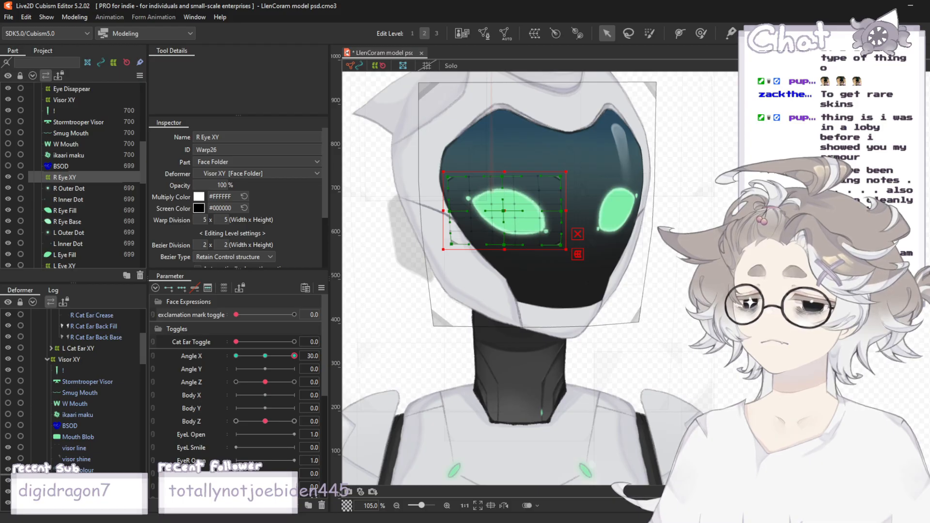
scroll(78, 436, "down", 1)
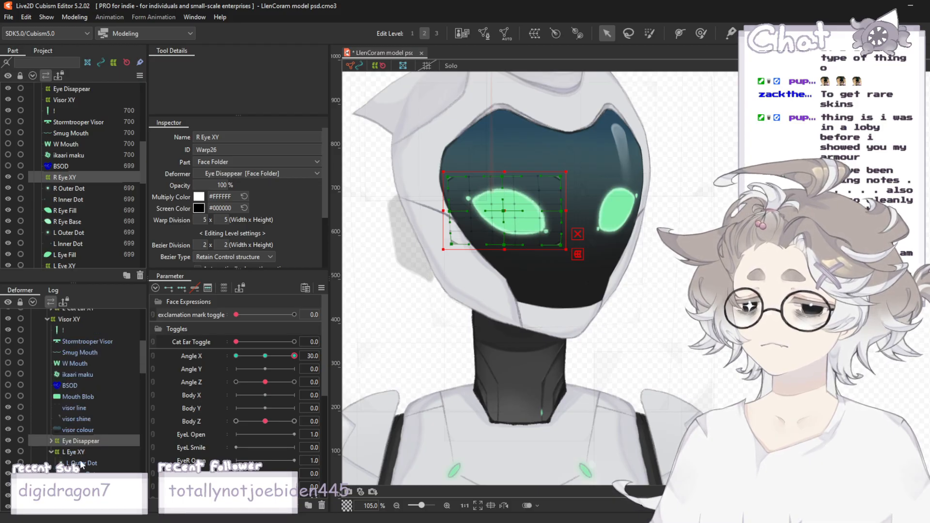
left_click(72, 452)
left_click_drag(73, 453, 75, 441)
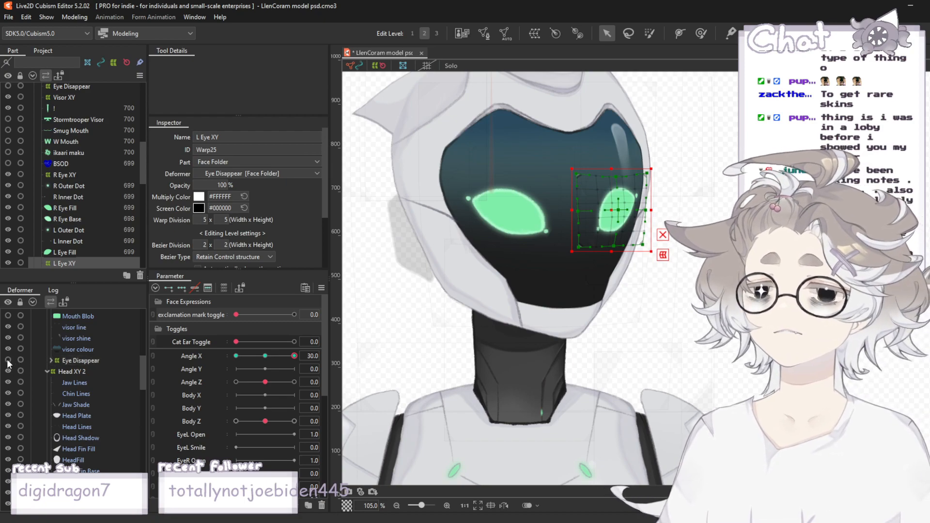
left_click(51, 361)
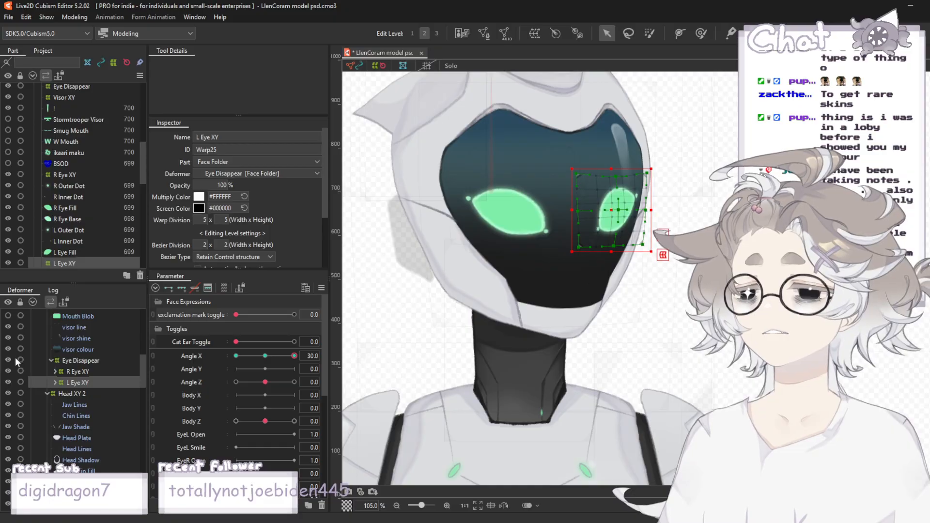
- Examine the Eye Disappear deformer and its R Eye XY and L Eye XY children on the visor, ending with Eye Disappear selected
left_click(78, 361)
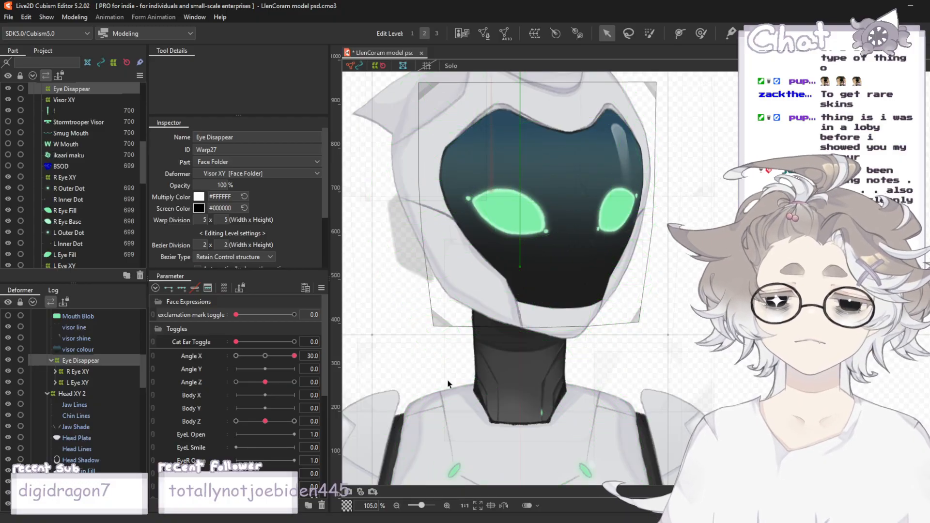
scroll(485, 252, "up", 3)
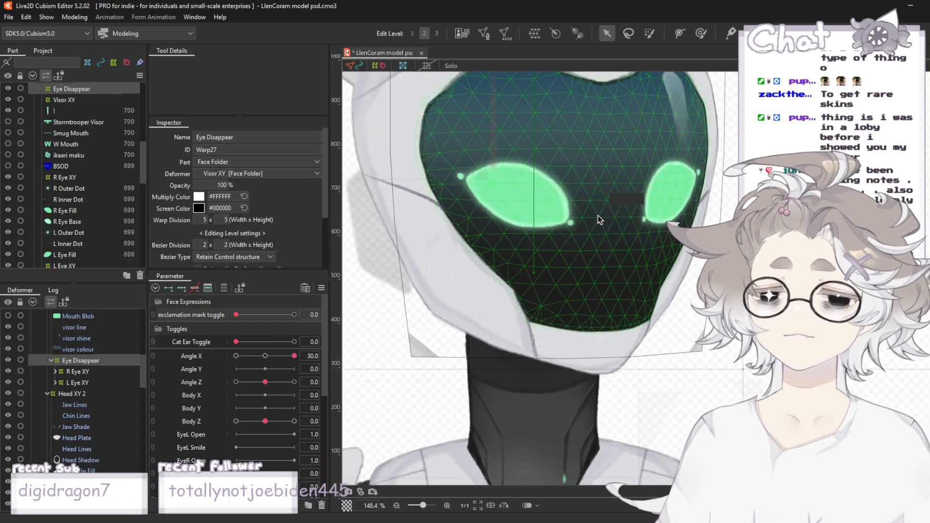
scroll(579, 354, "down", 3)
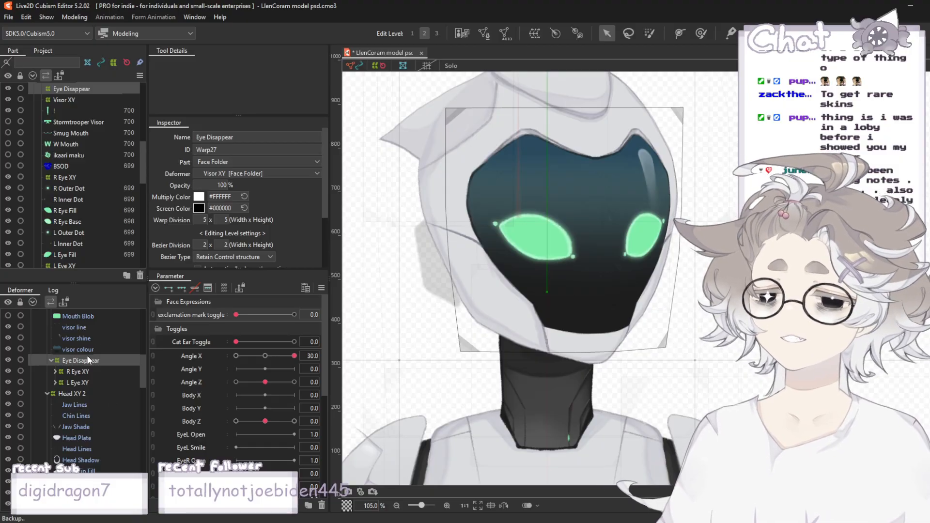
left_click(83, 371)
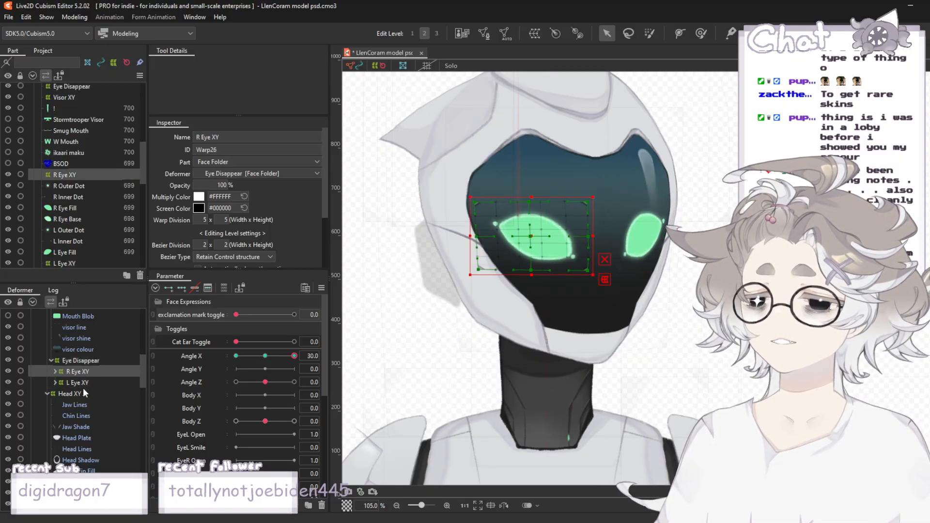
left_click(79, 384)
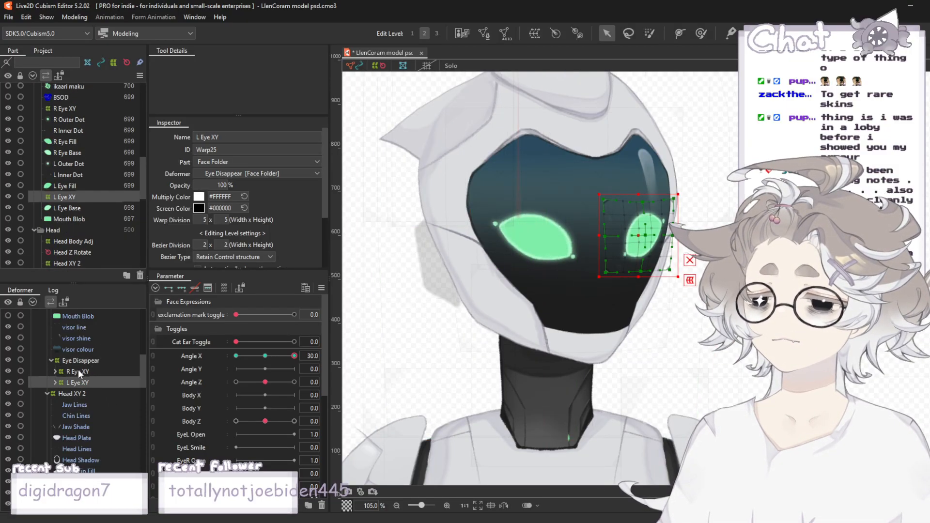
left_click(79, 371)
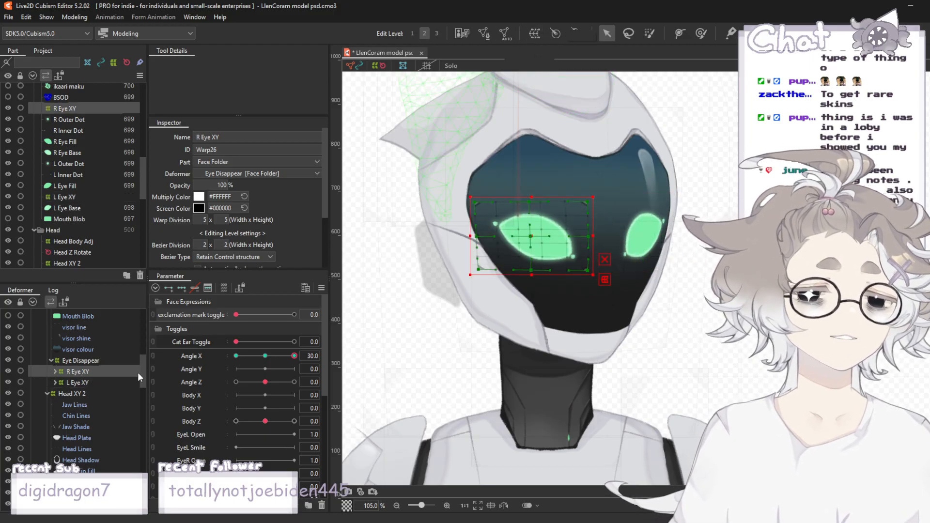
scroll(85, 330, "up", 3)
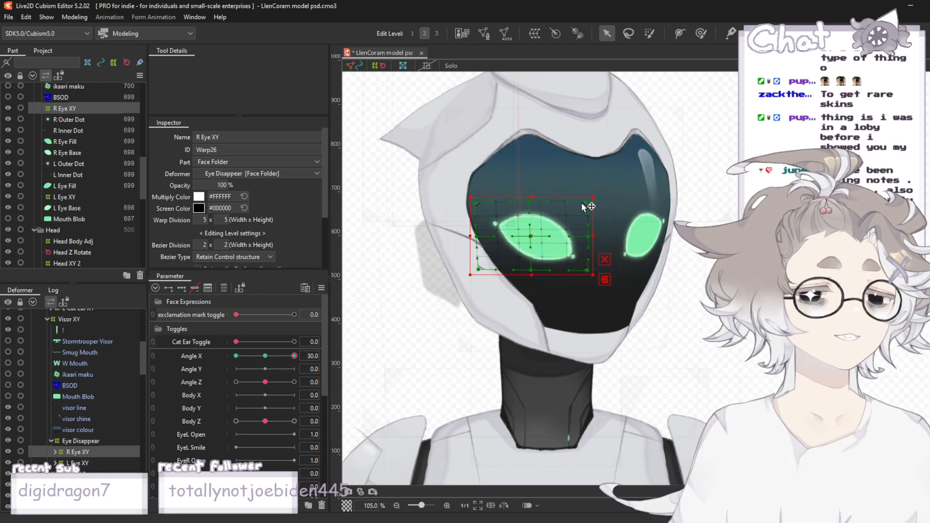
scroll(582, 203, "up", 2)
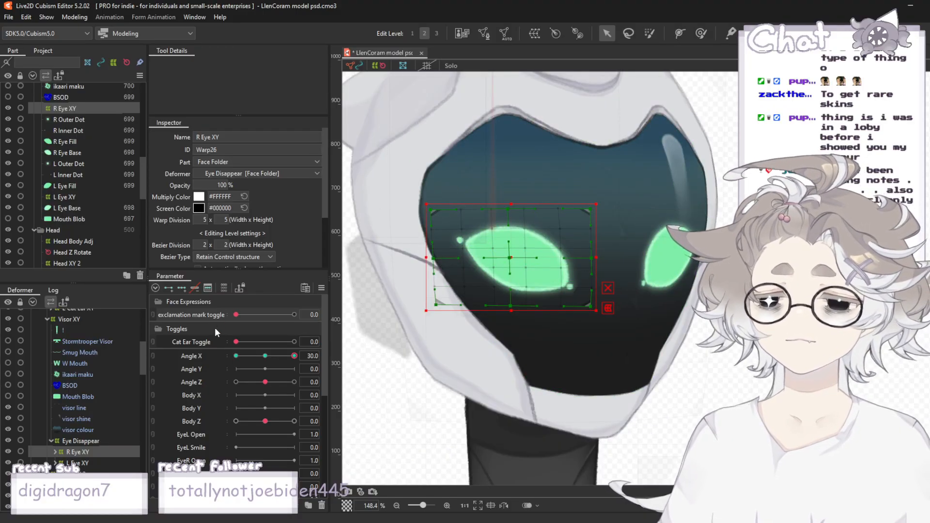
left_click(88, 439)
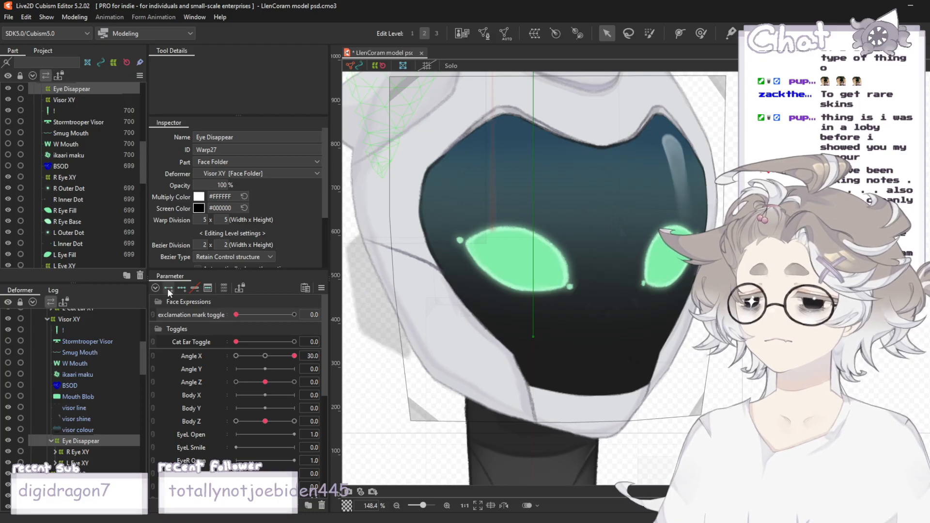
- With the exclamation mark toggle at 5.0, set the Eye Disappear deformer's opacity to 0%, and deselect it
left_click_drag(237, 315, 385, 337)
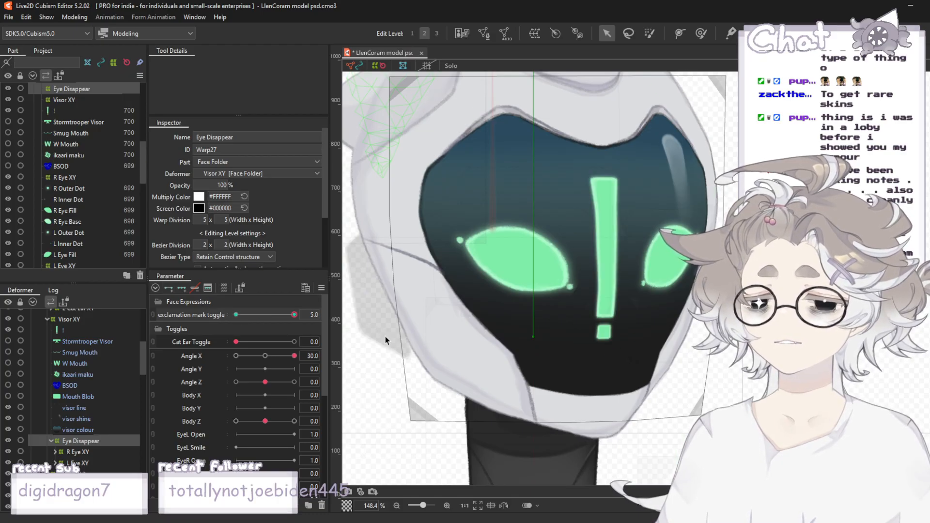
left_click_drag(225, 186, 170, 187)
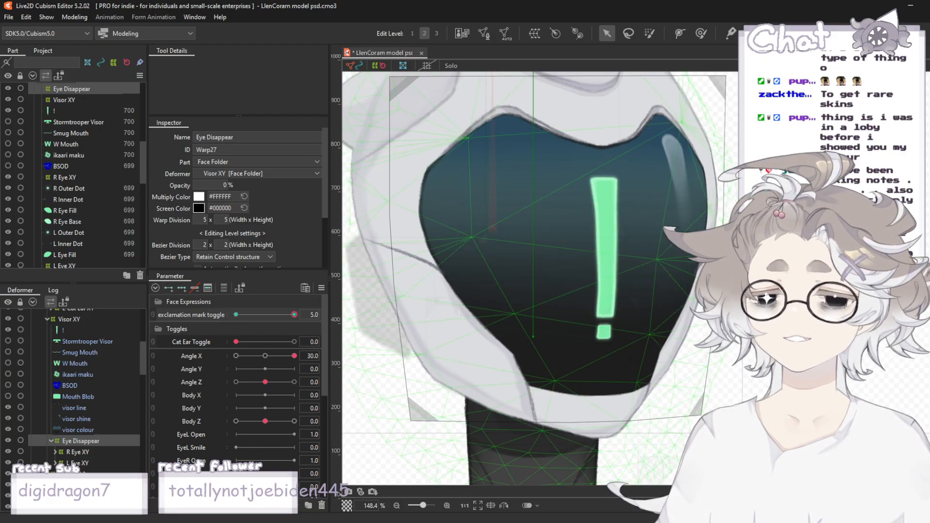
scroll(563, 244, "down", 3)
left_click(648, 338)
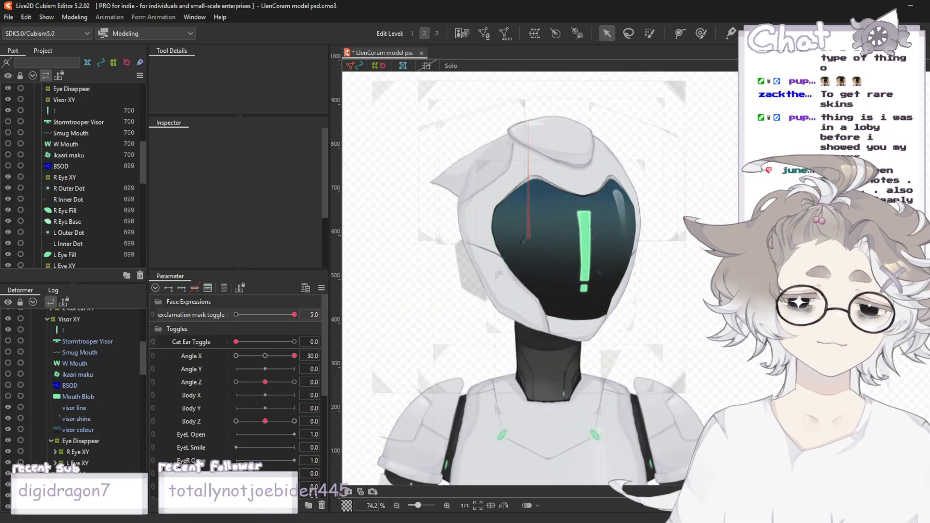
scroll(648, 338, "up", 1)
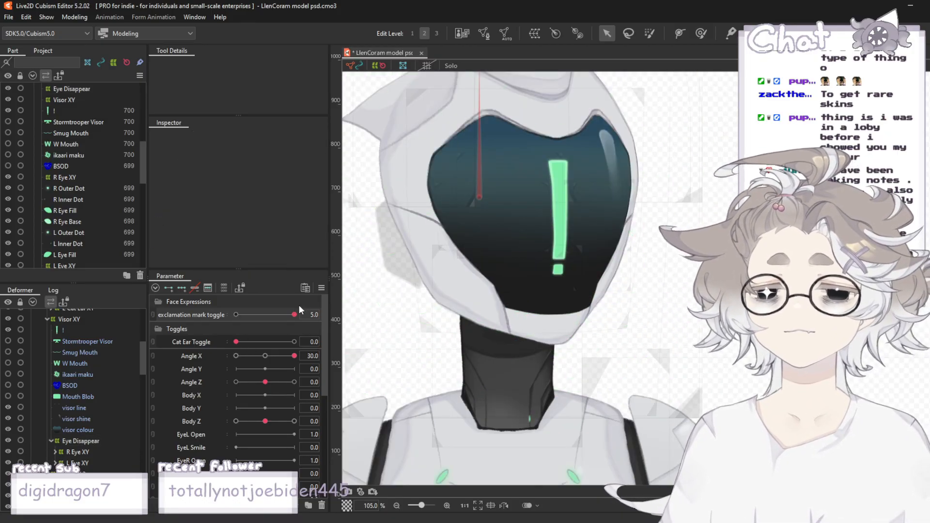
- Run the exclamation mark toggle through its range to check the switch between eyes and exclamation mark on the visor
left_click_drag(294, 315, 589, 321)
scroll(667, 145, "down", 5)
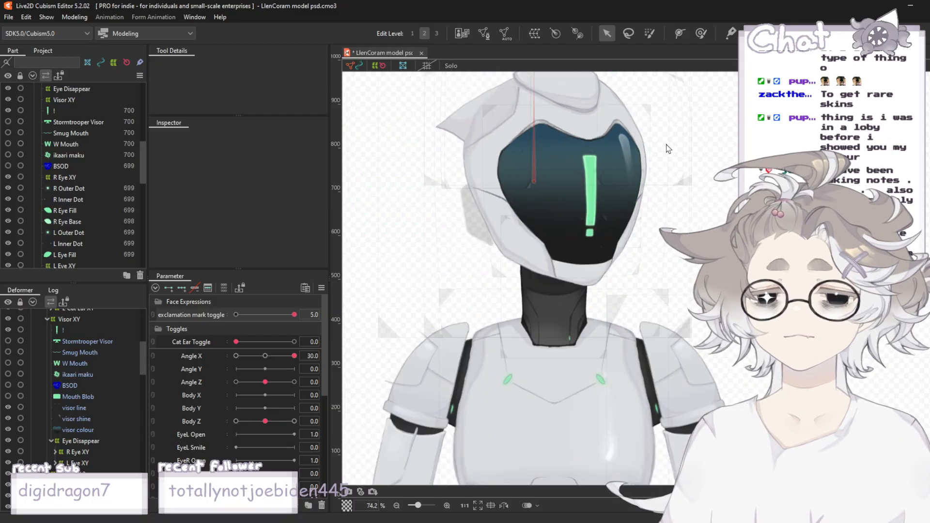
scroll(674, 132, "up", 3)
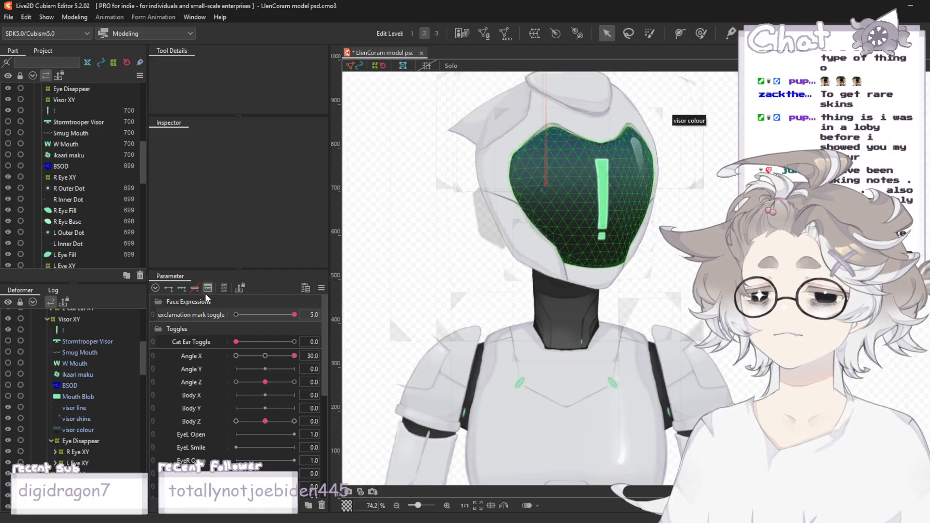
scroll(702, 169, "up", 2)
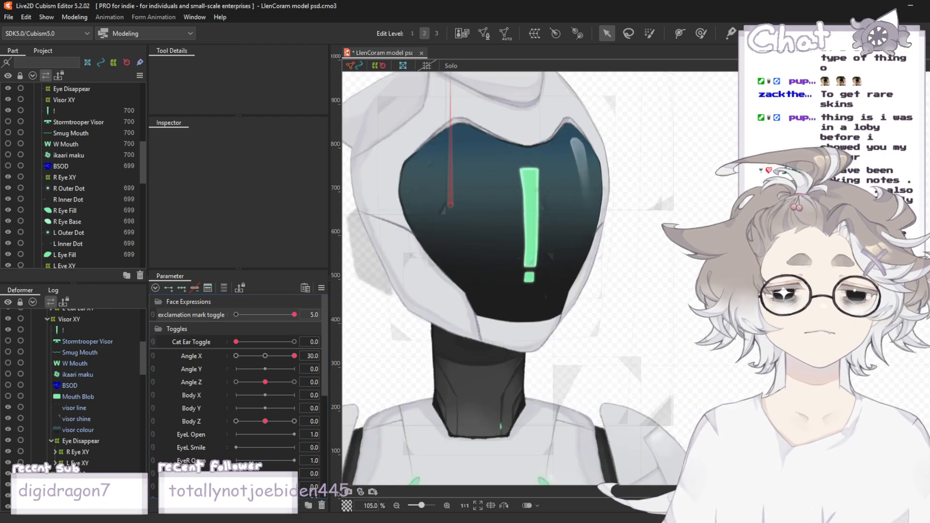
- Make the Stormtrooper Visor art visible in the Face Folder and hide the exclamation mark art
left_click(387, 207)
scroll(57, 127, "up", 1)
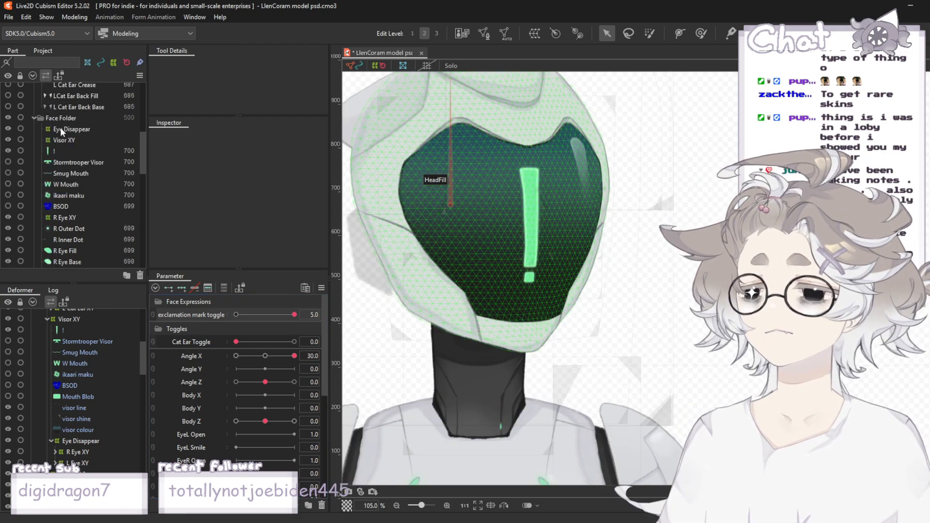
scroll(92, 210, "down", 1)
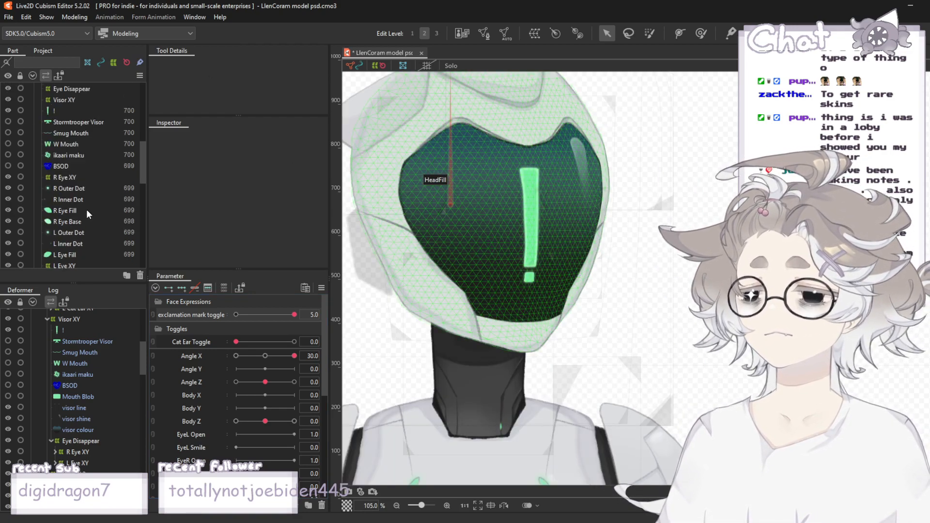
left_click(77, 122)
left_click(8, 122)
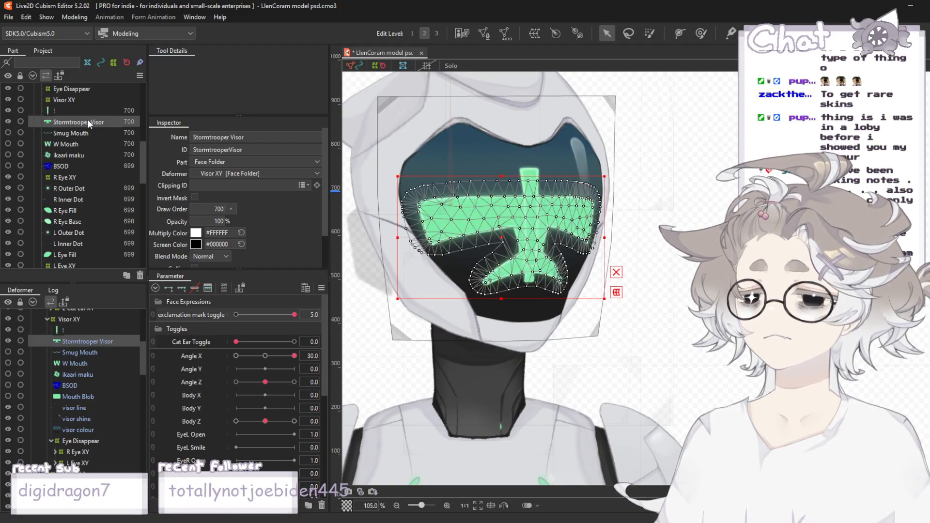
left_click(8, 110)
left_click(775, 205)
- Examine the Stormtrooper Visor shape on the face and preview it with the Angle X parameter
scroll(777, 205, "down", 4)
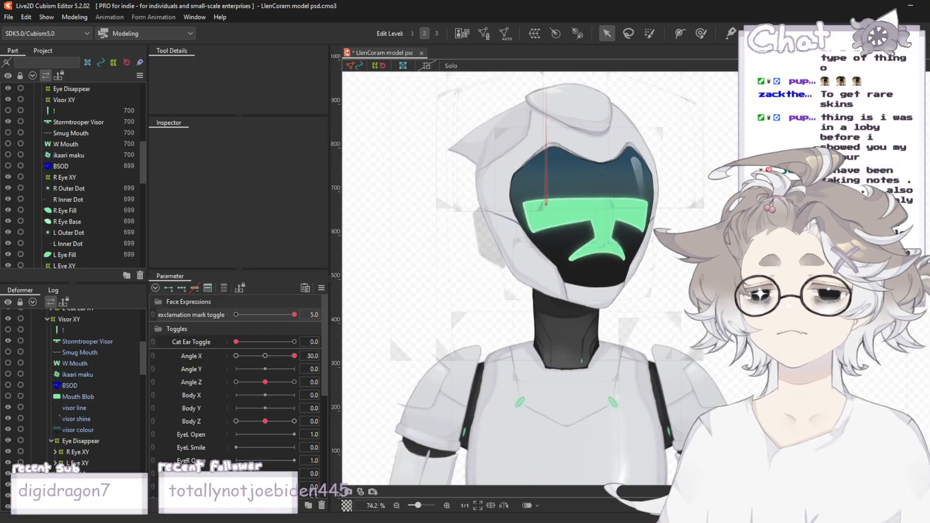
scroll(722, 223, "up", 2)
left_click(610, 202)
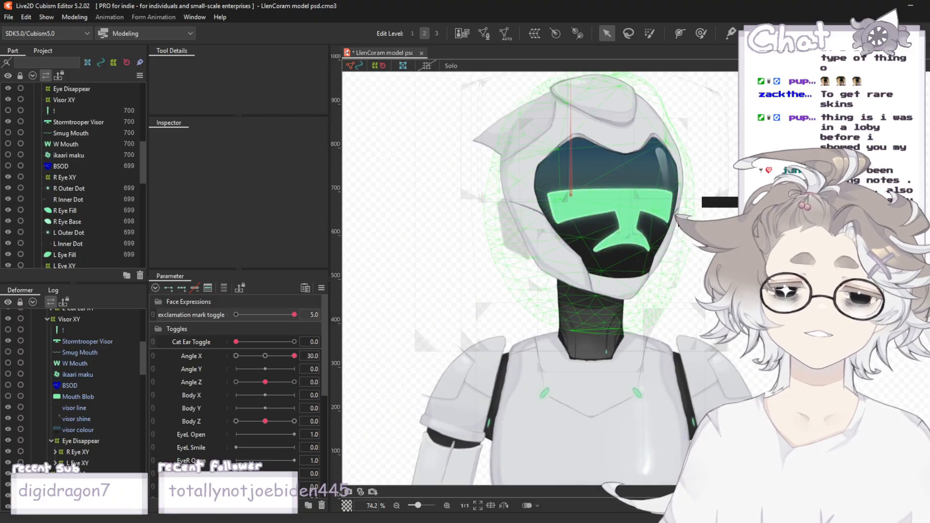
scroll(699, 189, "up", 4)
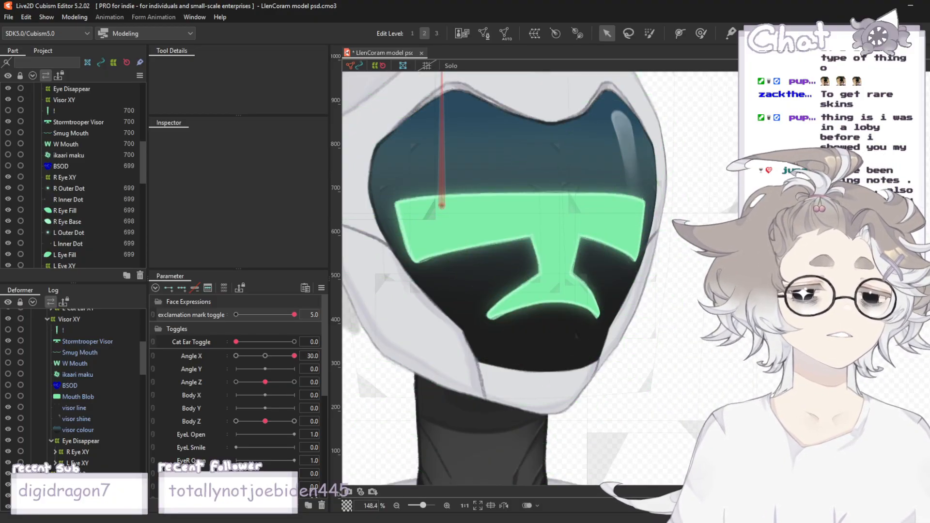
scroll(673, 383, "down", 2)
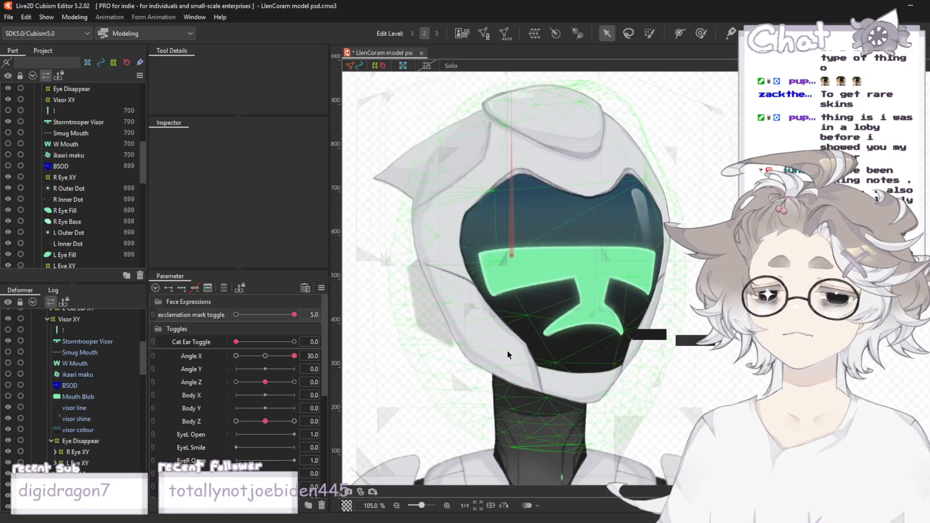
left_click_drag(293, 356, 308, 368)
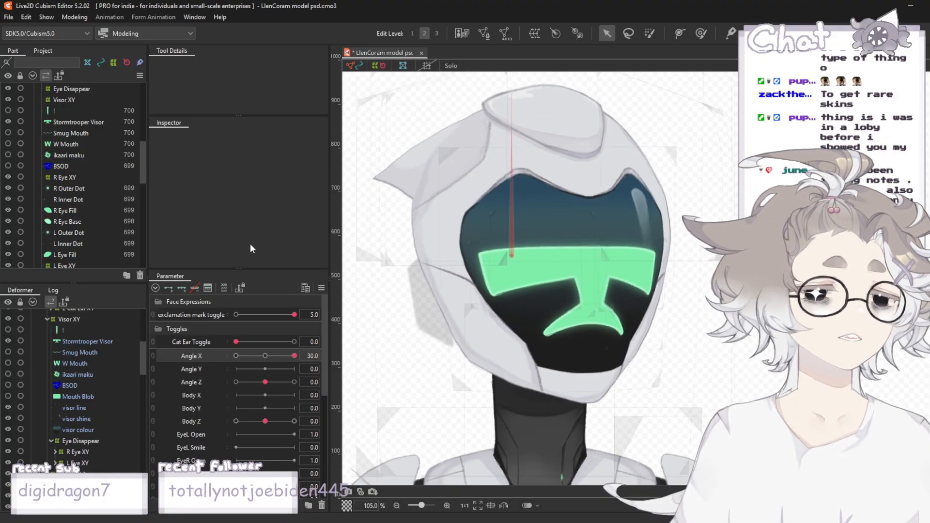
- Create a Stormtrooper Toggle parameter with two keys for the Stormtrooper Visor, and set the art's opacity to 0% at 0.0
left_click(77, 121)
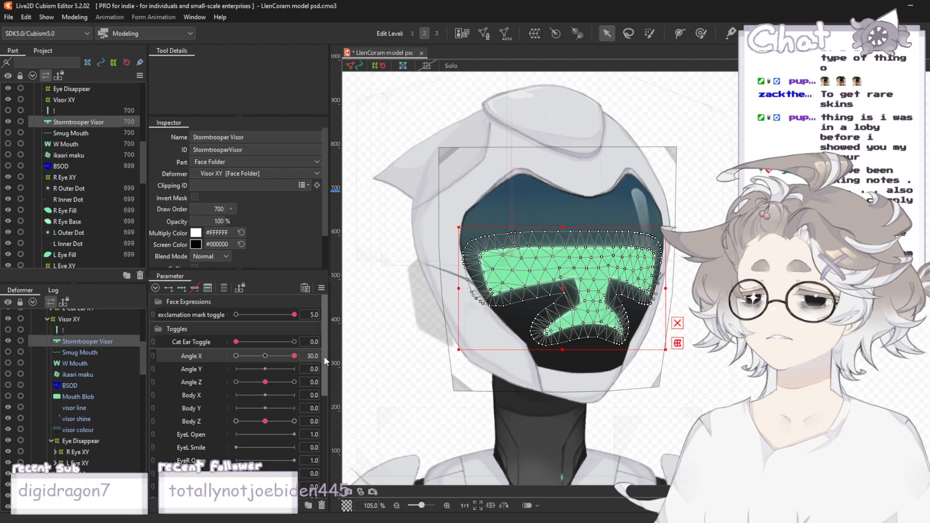
scroll(609, 324, "up", 2)
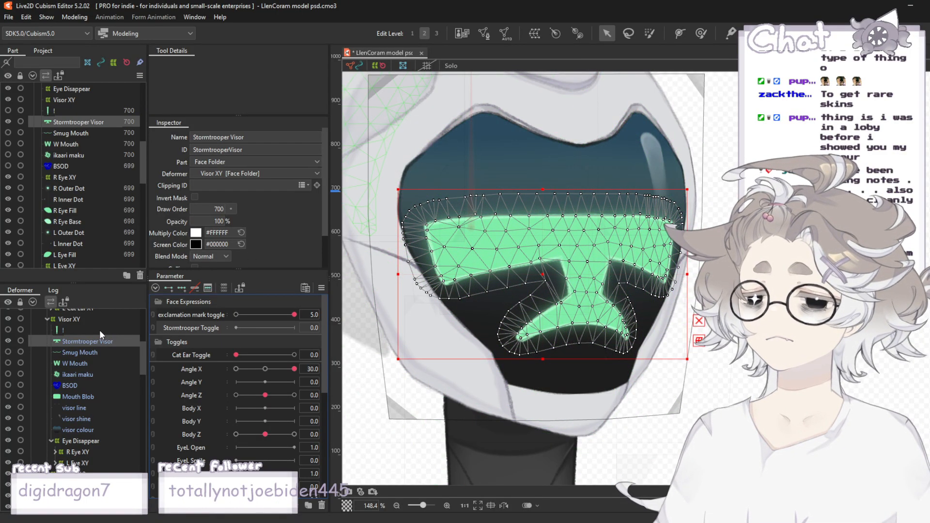
left_click(169, 288)
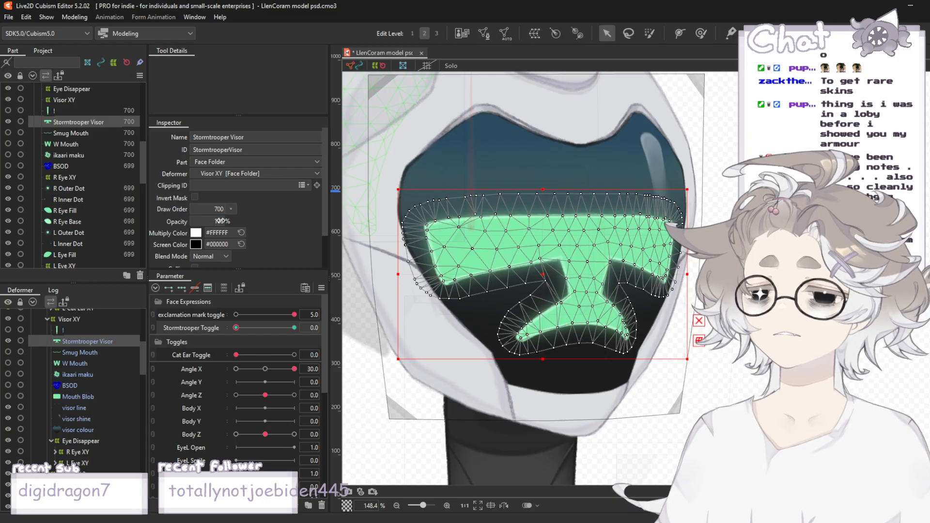
left_click_drag(221, 221, 95, 104)
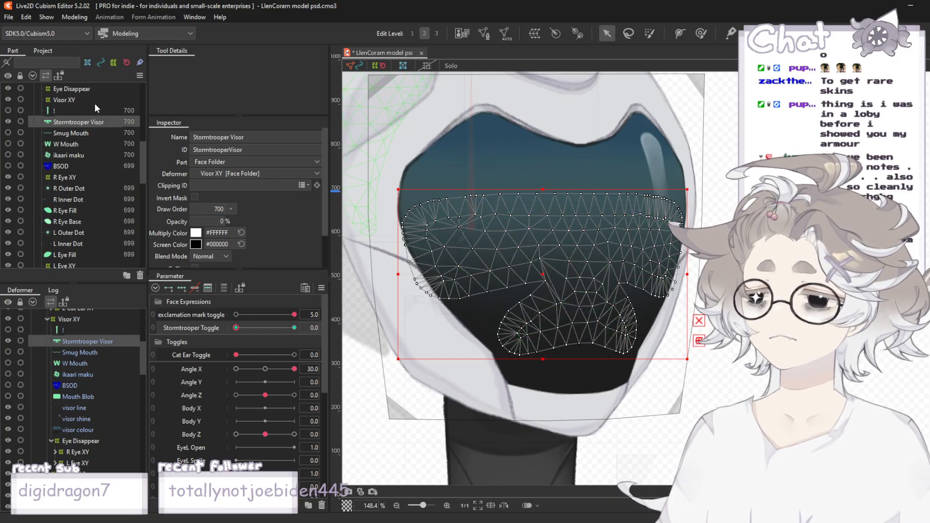
- Key Eye Disappear on the Stormtrooper Toggle and set its opacity to 0% at 5.0, with the exclamation mark toggle at 0.0
left_click(70, 89)
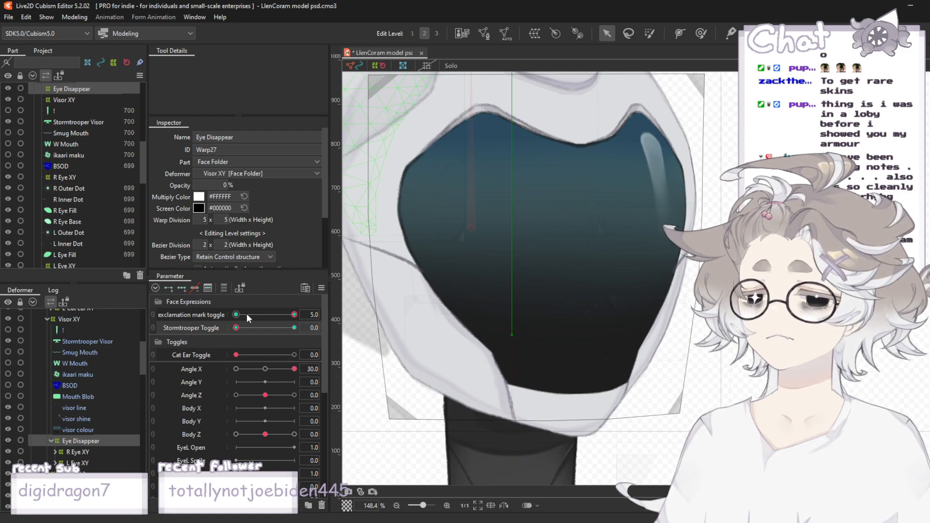
left_click(295, 327)
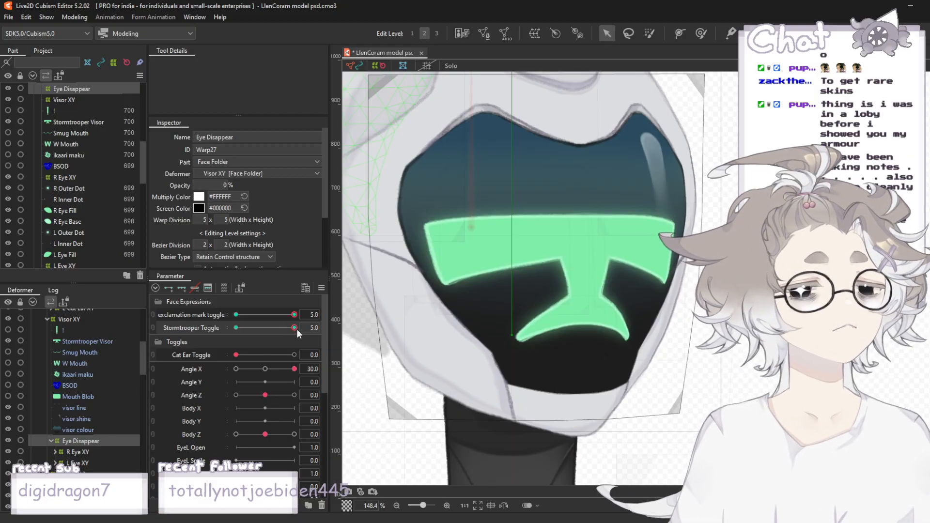
scroll(523, 225, "down", 3)
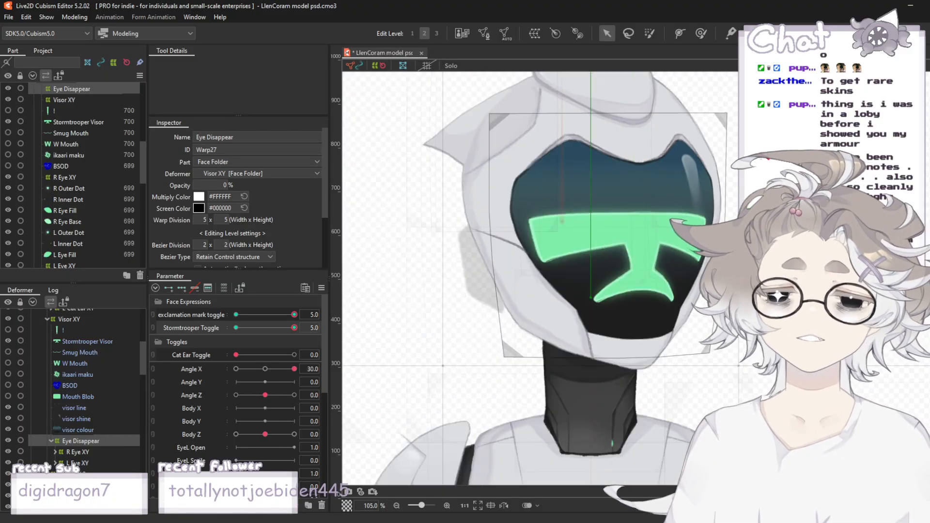
scroll(561, 267, "up", 3)
left_click(235, 315)
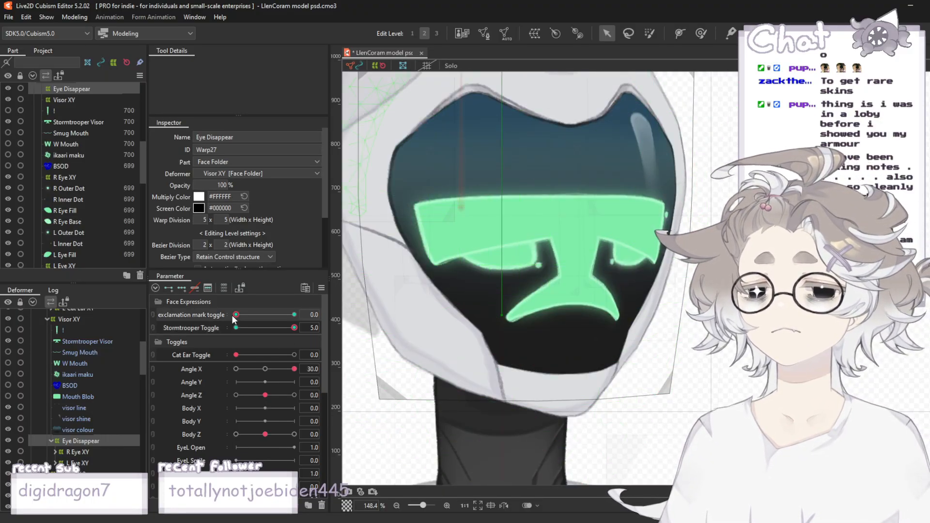
left_click(241, 326)
left_click(286, 330)
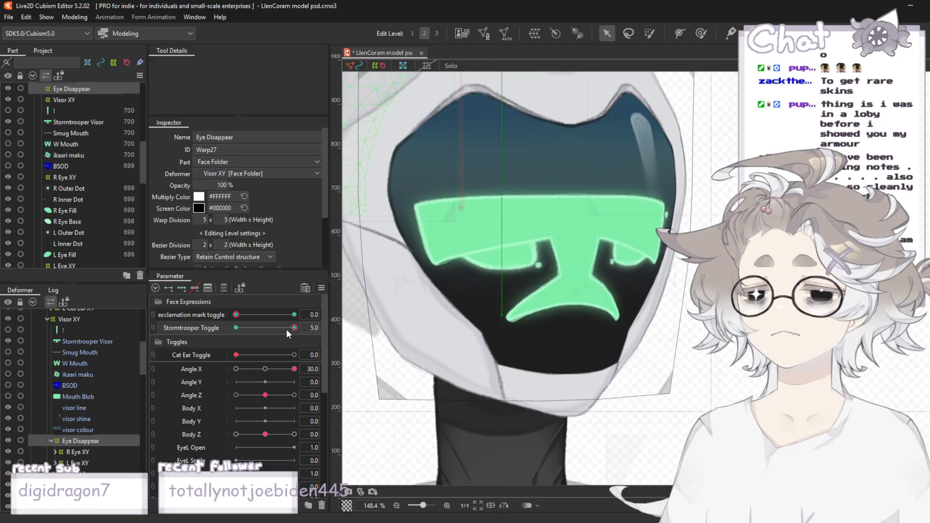
left_click_drag(214, 186, 165, 186)
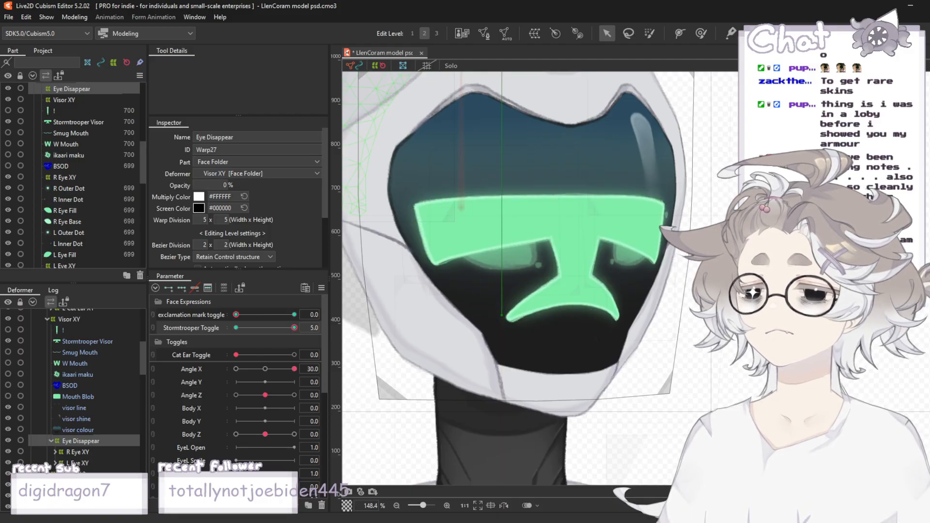
- Test the exclamation mark and Stormtrooper toggles against the eyes, and return both to 0.0
mouse_move(237, 315)
left_mouse_down()
mouse_move(294, 314)
mouse_move(236, 328)
left_mouse_up()
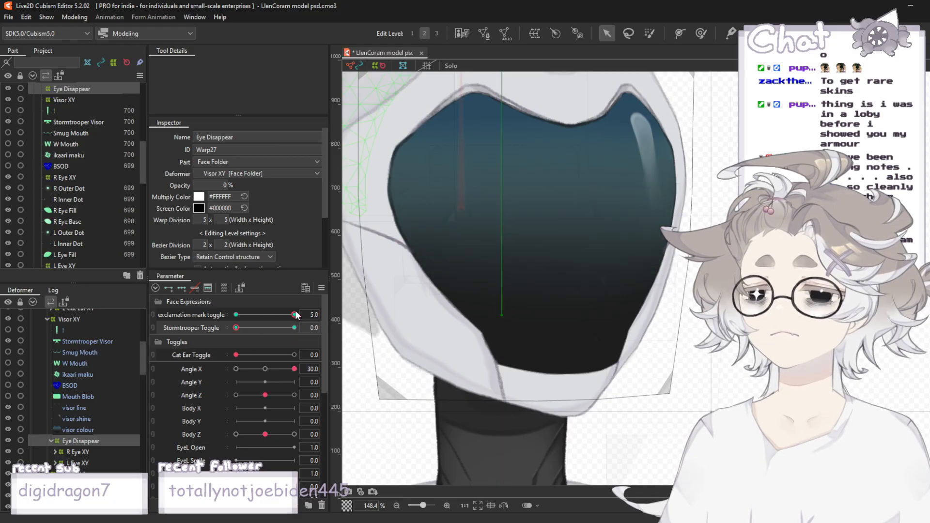
left_click_drag(295, 314, 236, 315)
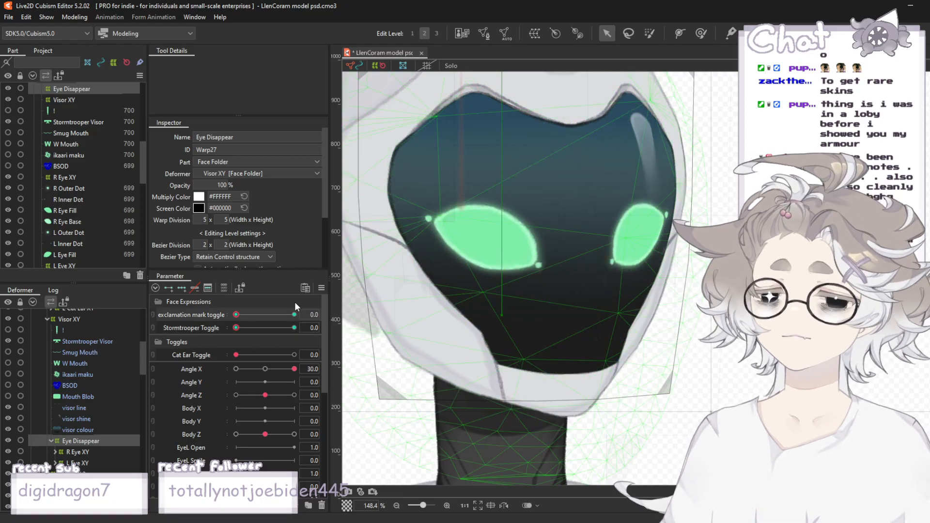
scroll(542, 223, "down", 3)
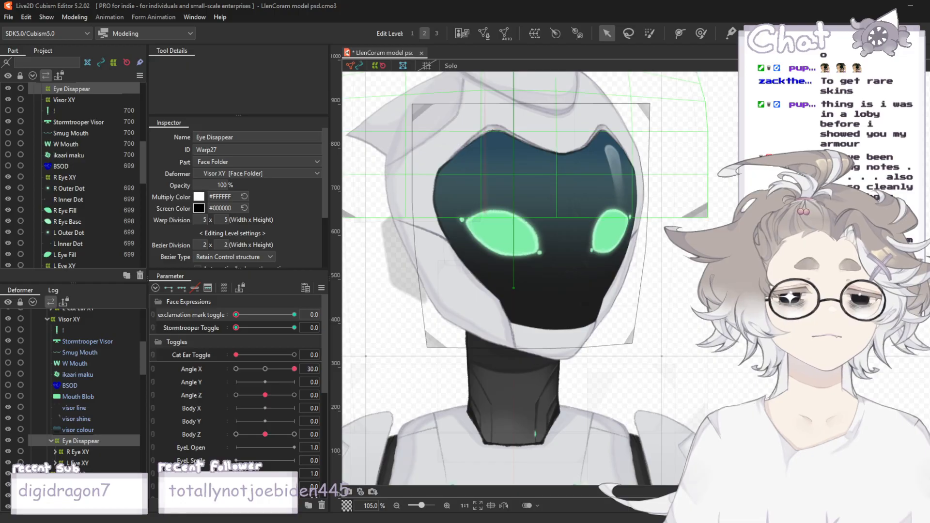
scroll(536, 230, "up", 2)
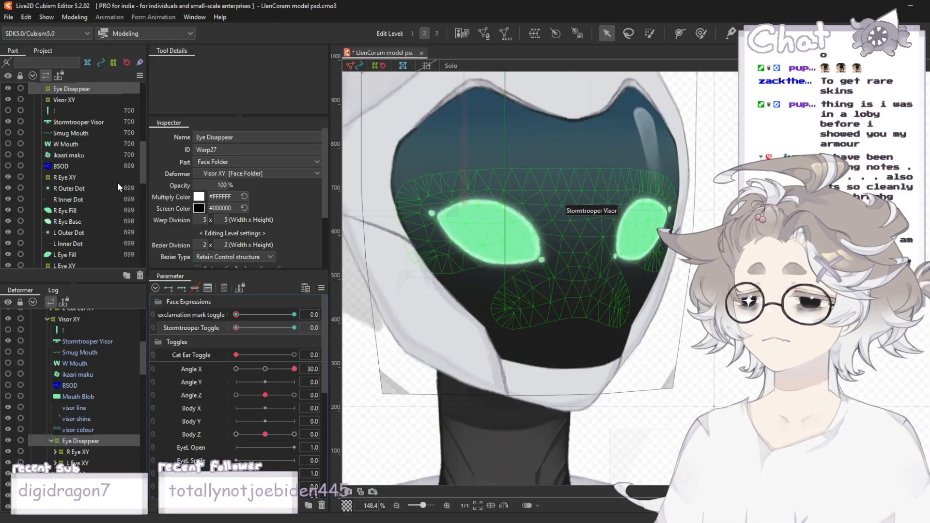
- Select the Smug Mouth art in the Face Folder and make it visible
left_click(86, 133)
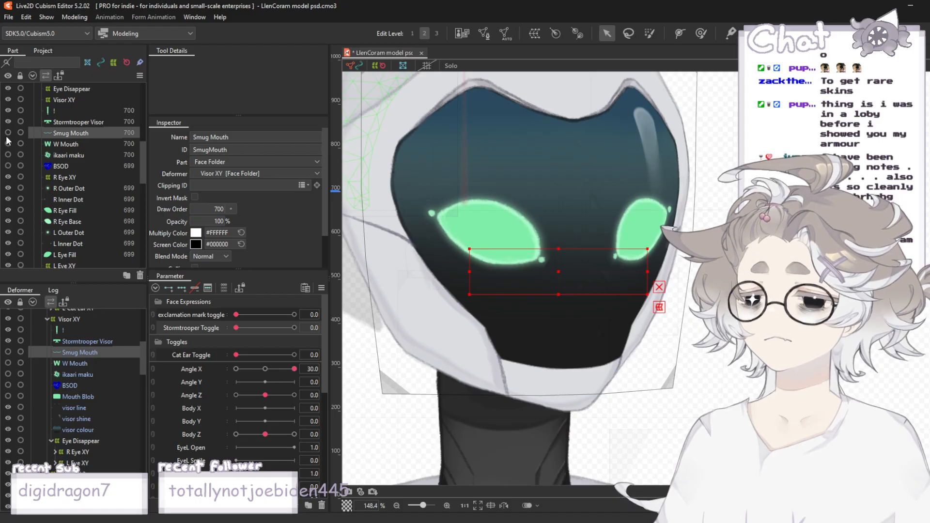
left_click(7, 134)
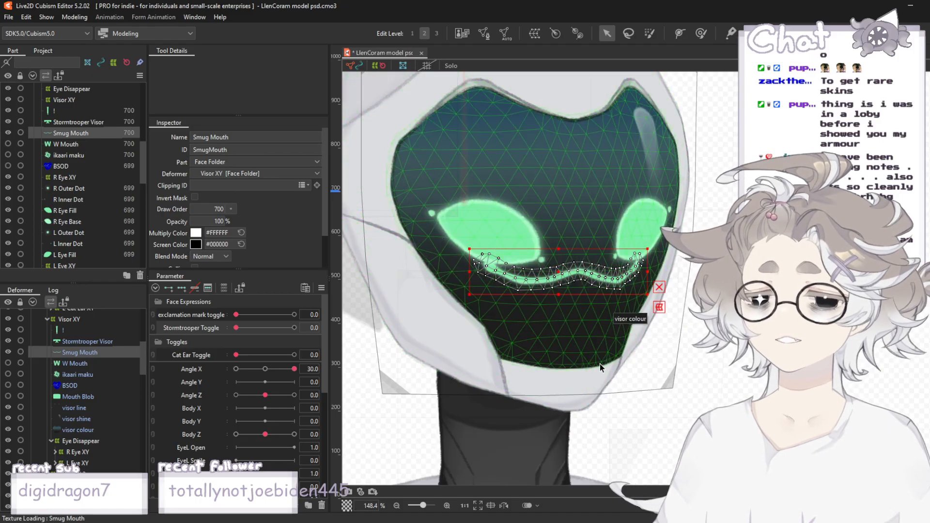
left_click(8, 134)
left_click(8, 133)
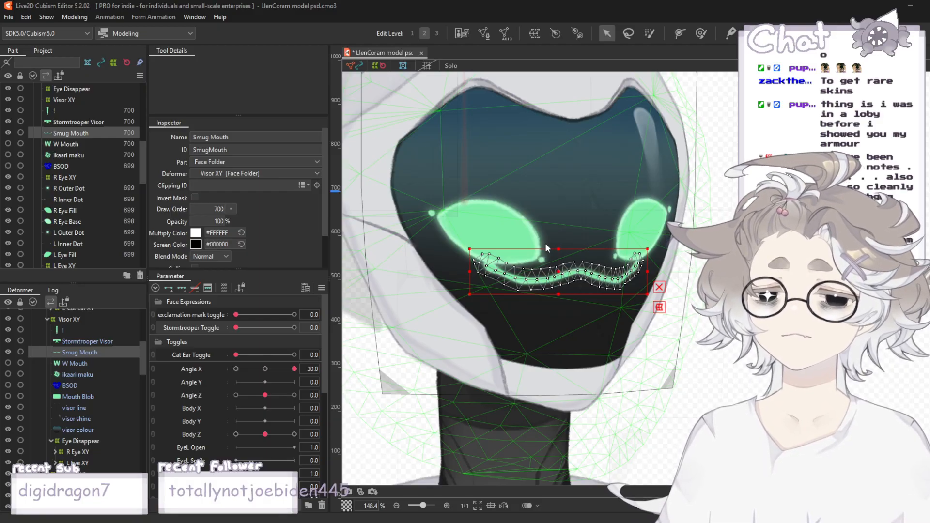
- Create a Smug Mouth Toggle parameter under Face Expressions and reset Angle X to 0.0
left_click(460, 330)
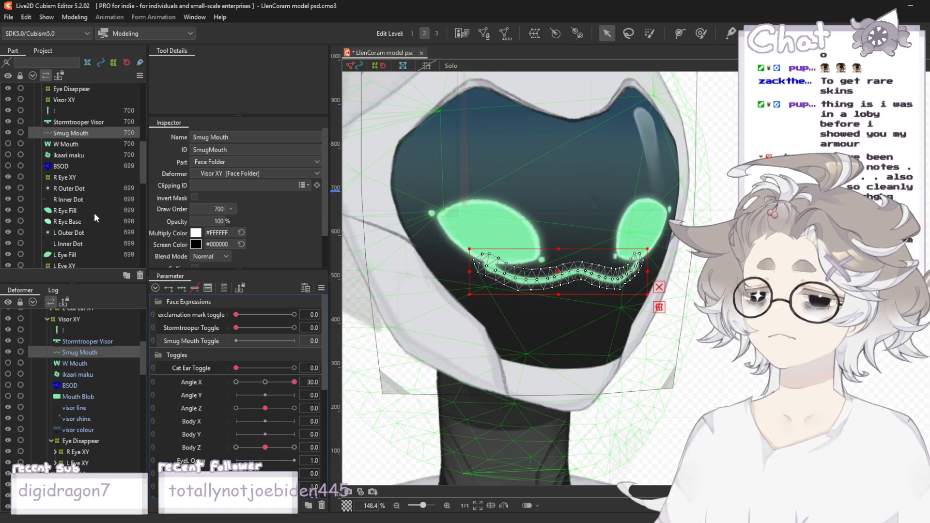
scroll(94, 213, "down", 3)
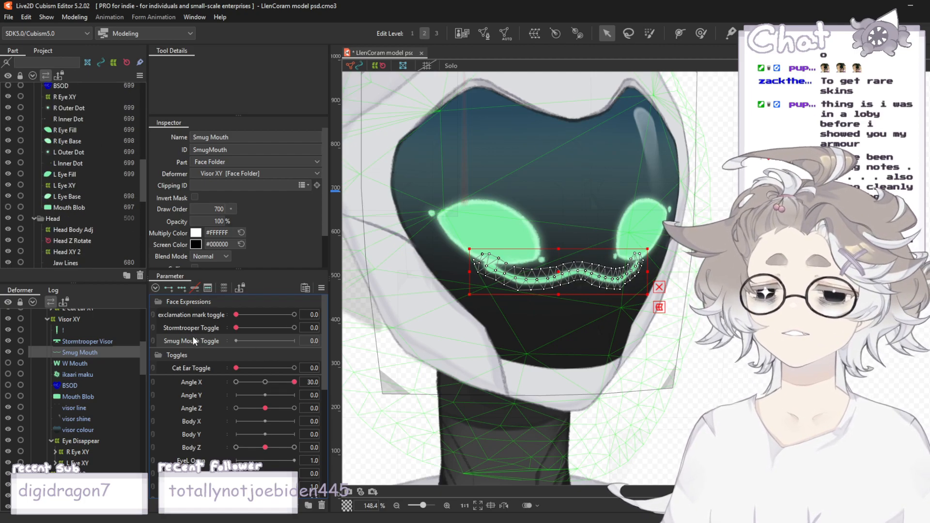
left_click(270, 382)
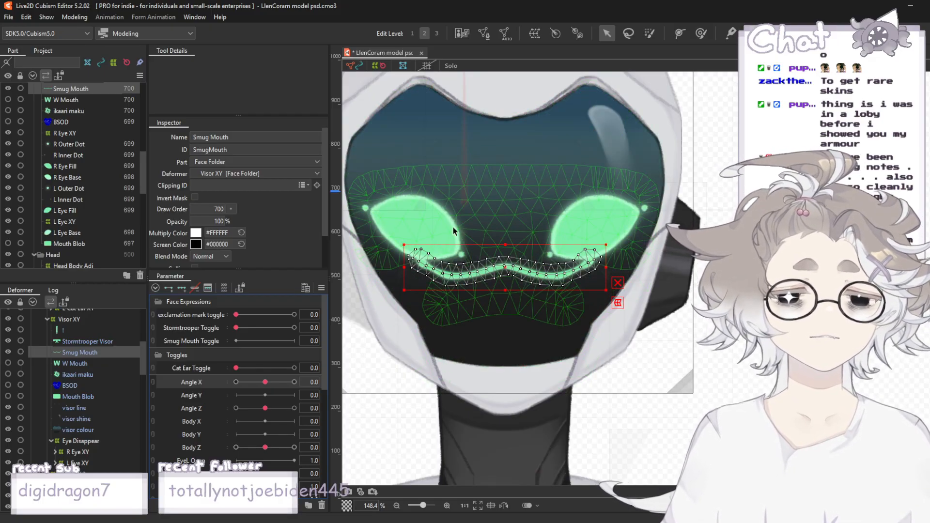
- Key the Smug Mouth art at both ends of the Smug Mouth Toggle and set its opacity to 0% at 0.0
left_click(216, 336)
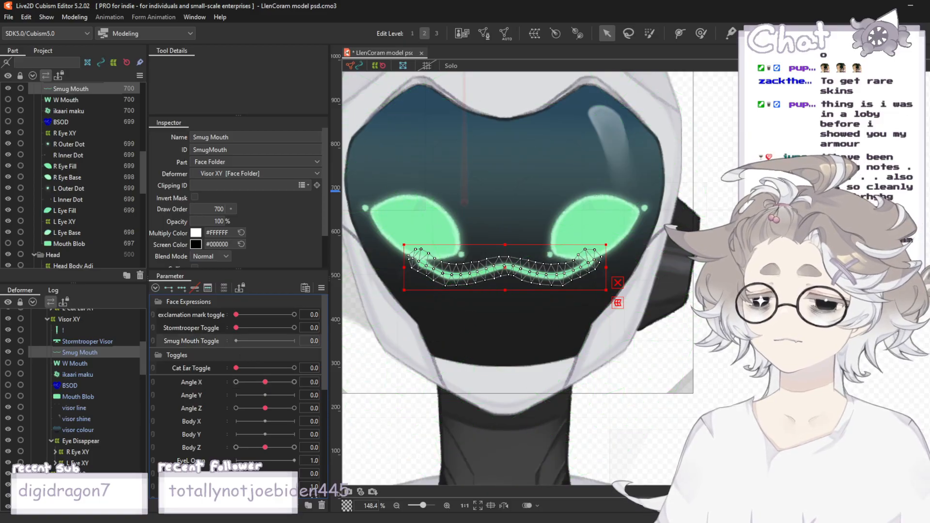
left_click(171, 291)
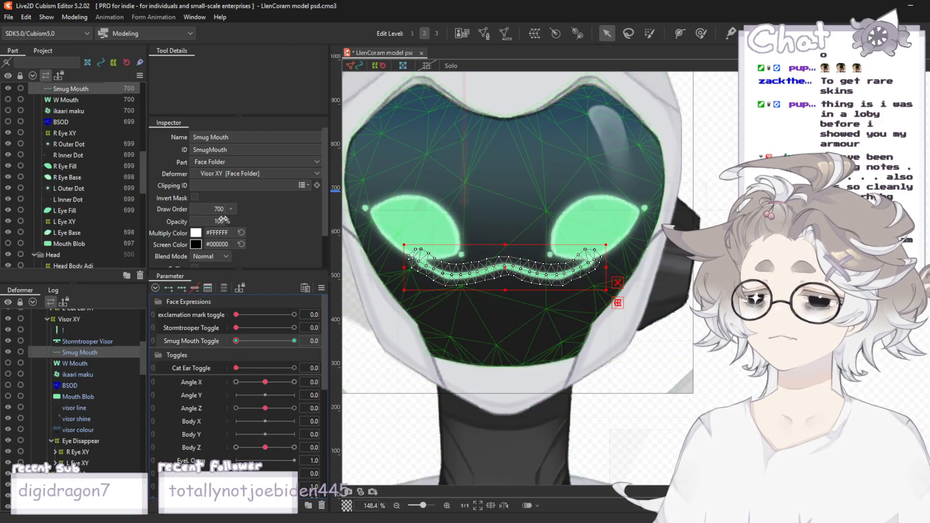
left_click_drag(218, 222, 189, 223)
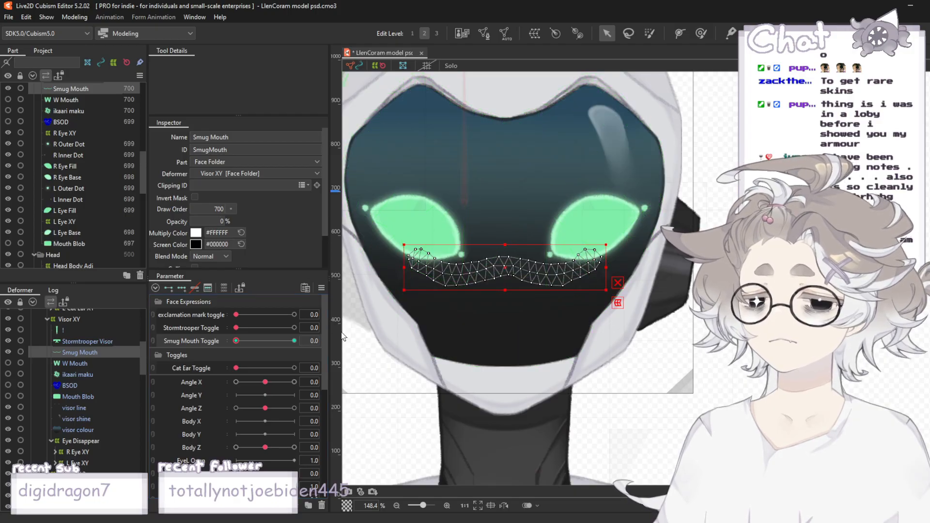
- Show the W Mouth art, key it on a new W Mouth parameter with 0% opacity at 0.0, and set the parameter to 5.0
left_click(63, 101)
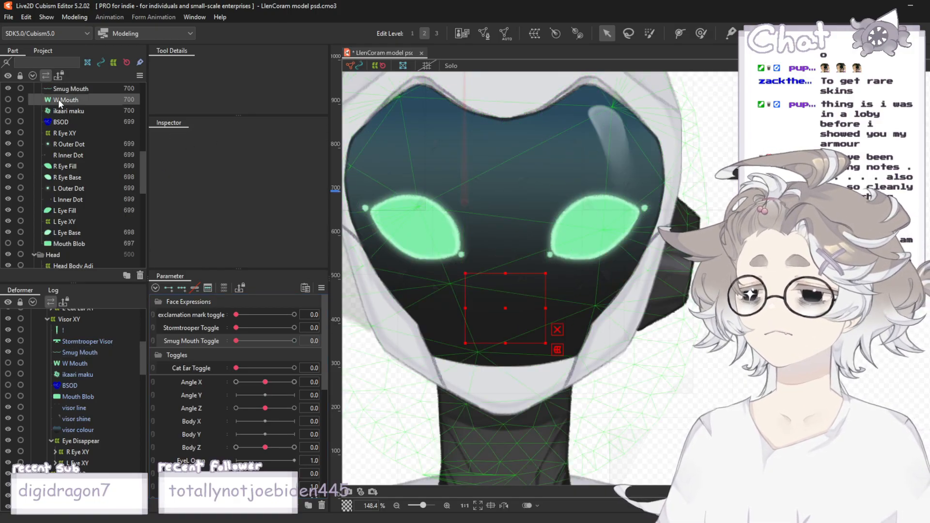
left_click(8, 100)
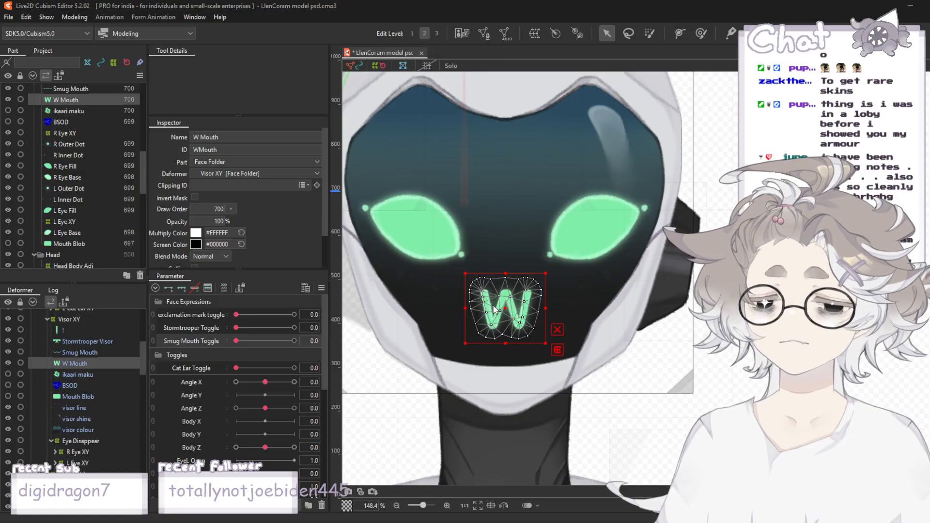
left_click(465, 327)
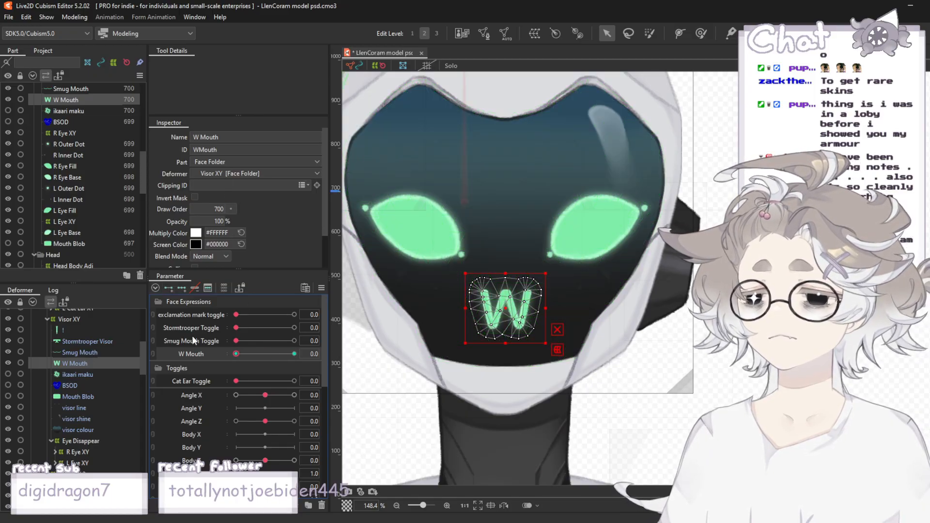
left_click_drag(222, 220, 184, 221)
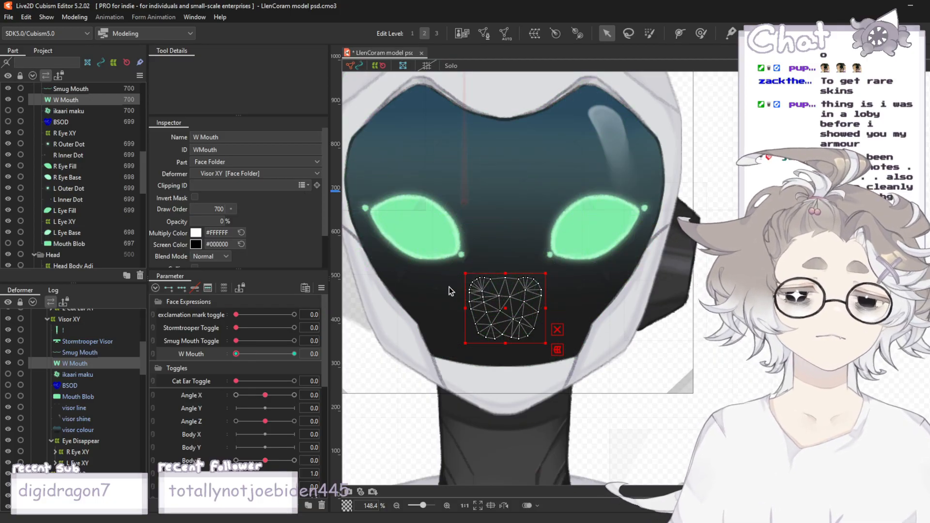
left_click(714, 273)
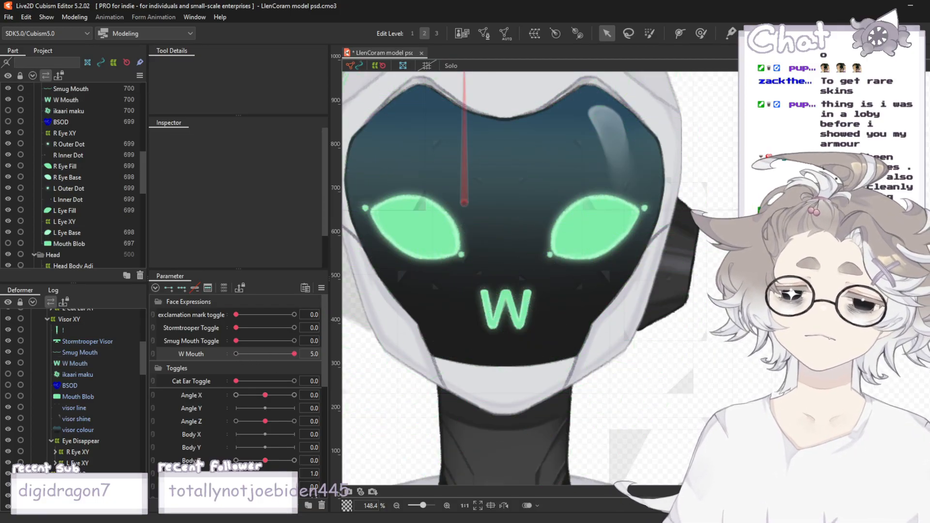
scroll(731, 194, "down", 4)
scroll(775, 179, "up", 4)
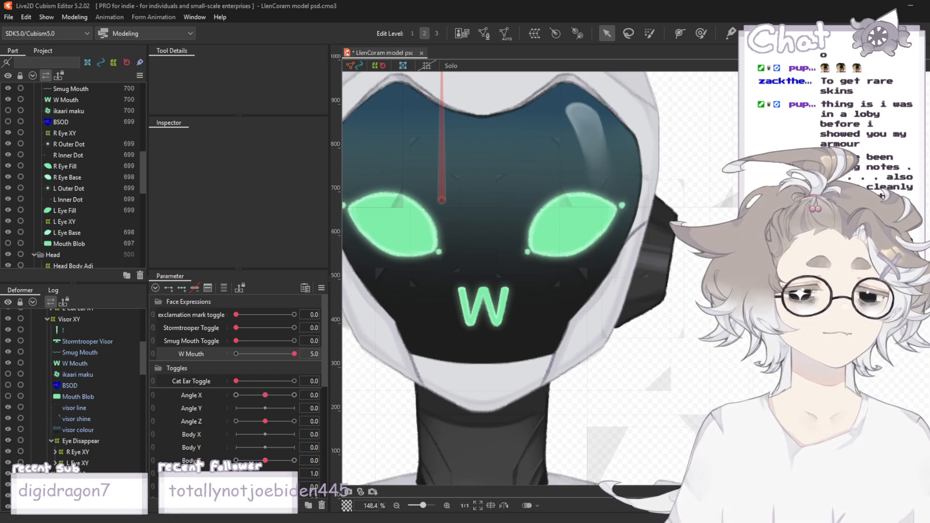
scroll(476, 254, "down", 4)
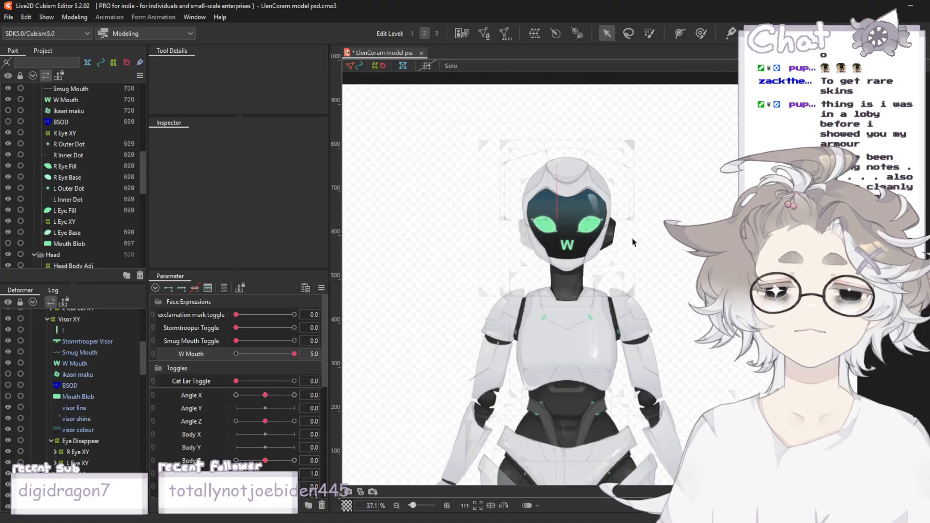
scroll(574, 252, "up", 3)
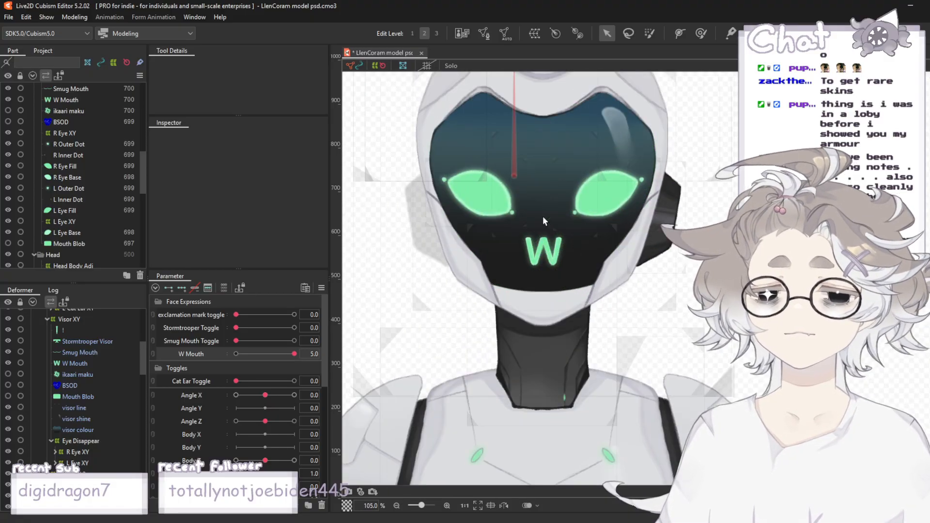
left_click(68, 177)
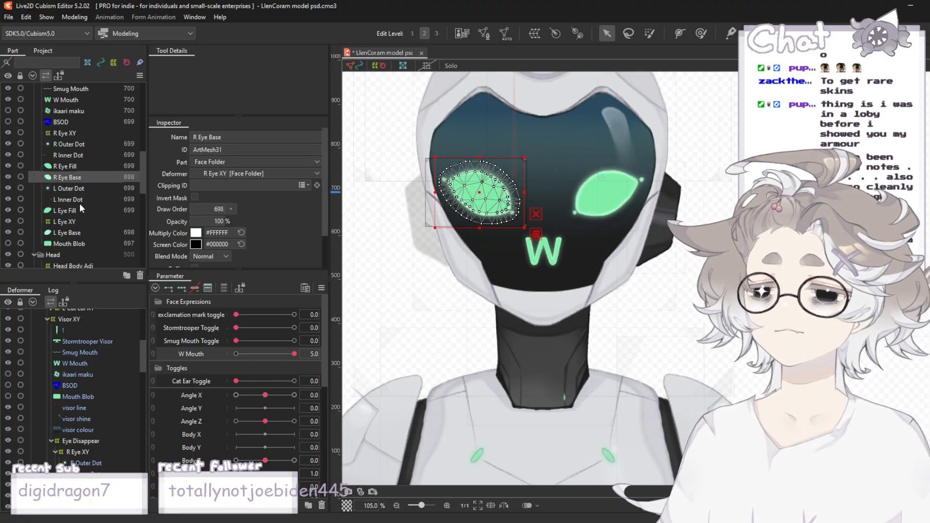
left_click(68, 210)
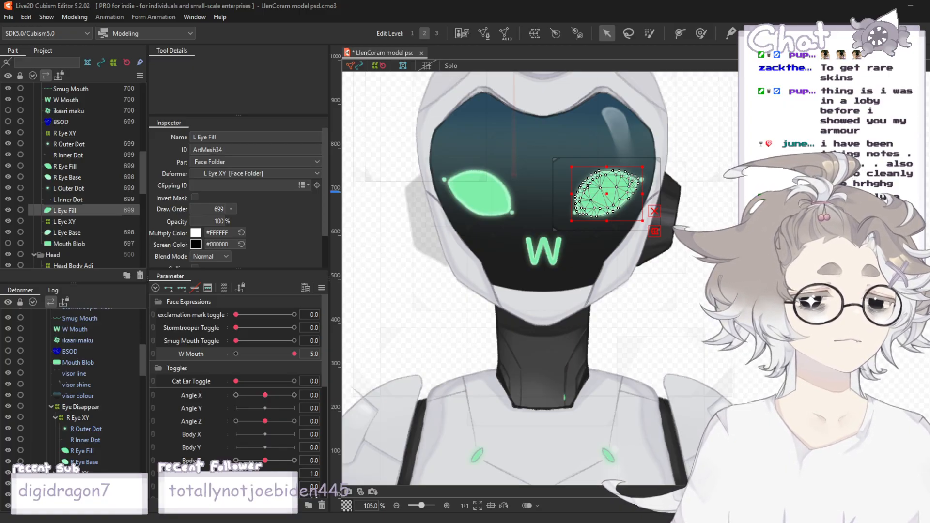
key("alt+Tab")
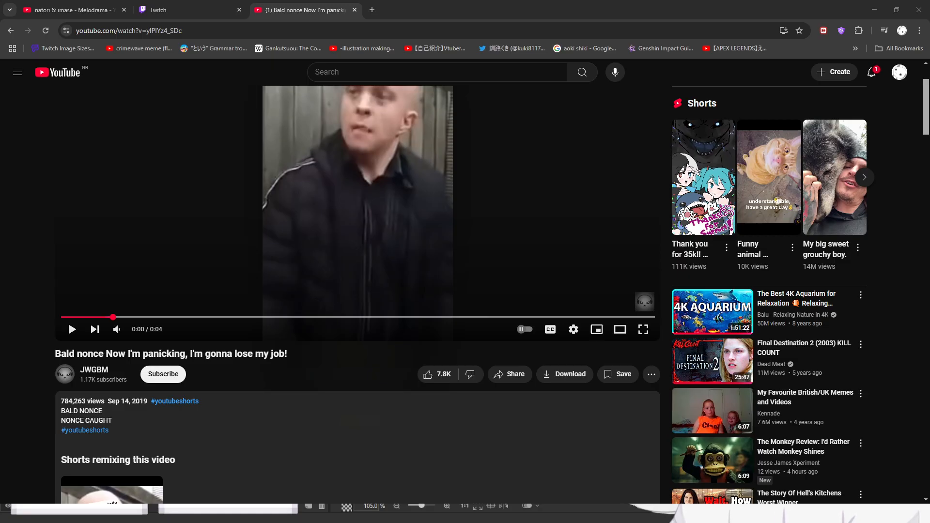
key("alt+Tab")
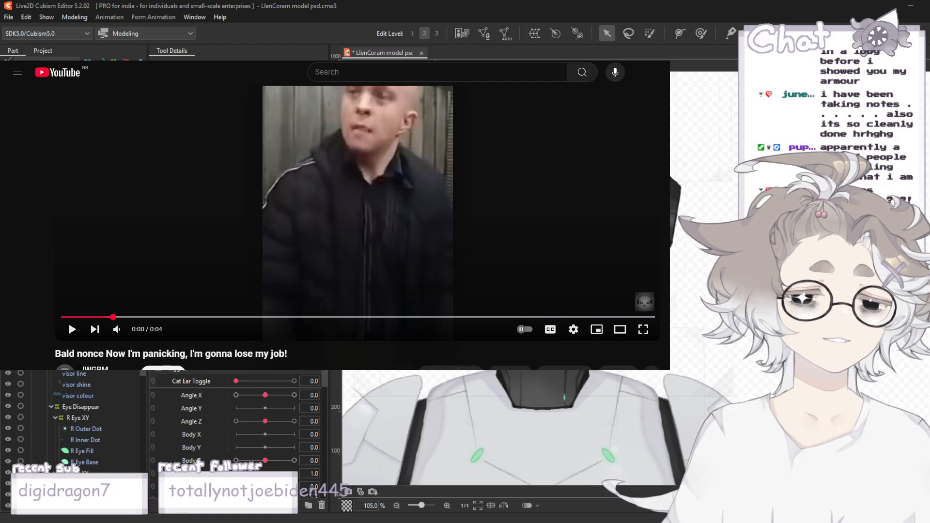
left_click(400, 201)
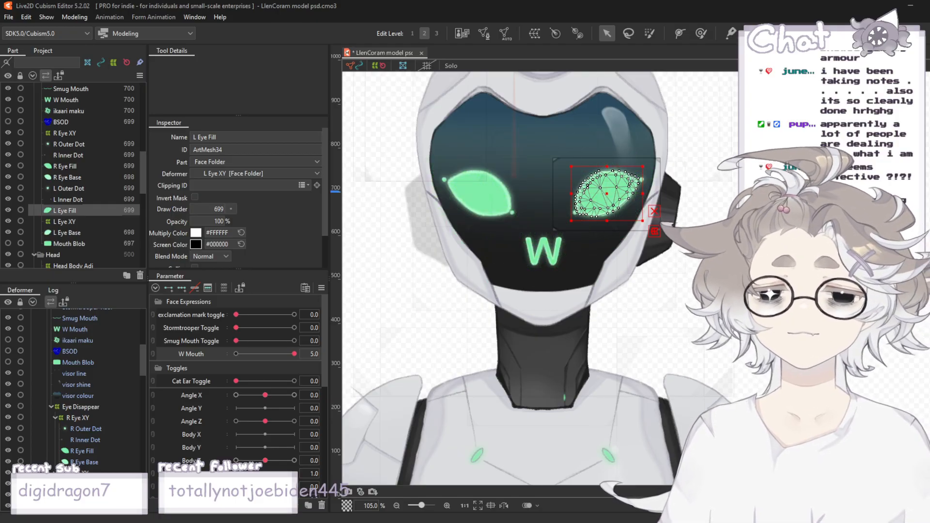
- Test the W Mouth expression up to 5.0 and return the parameter to 0.0
scroll(785, 247, "down", 2)
left_click(419, 346)
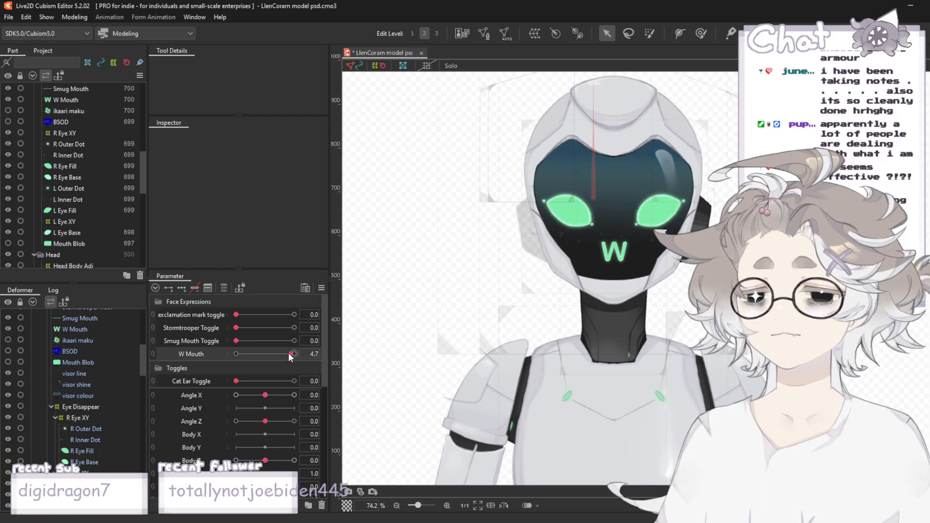
left_click_drag(291, 353, 378, 360)
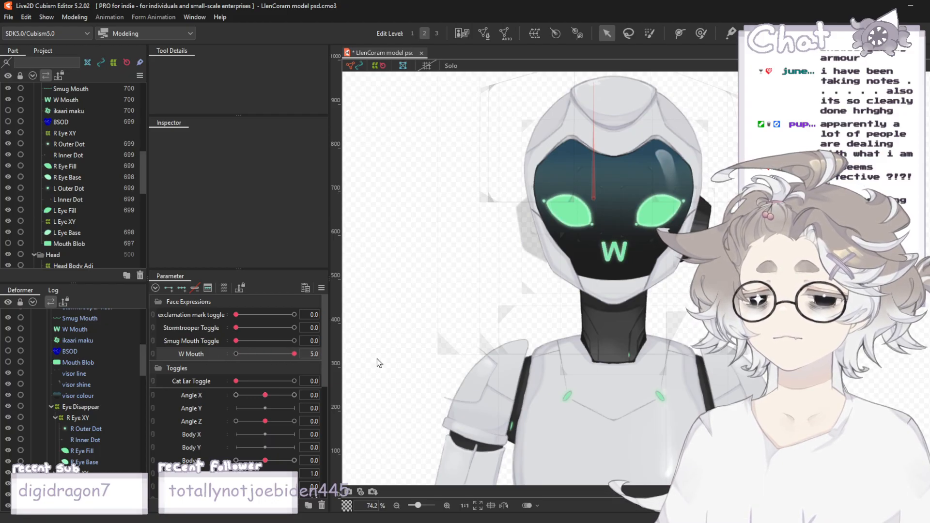
scroll(655, 266, "up", 2)
scroll(643, 234, "up", 2)
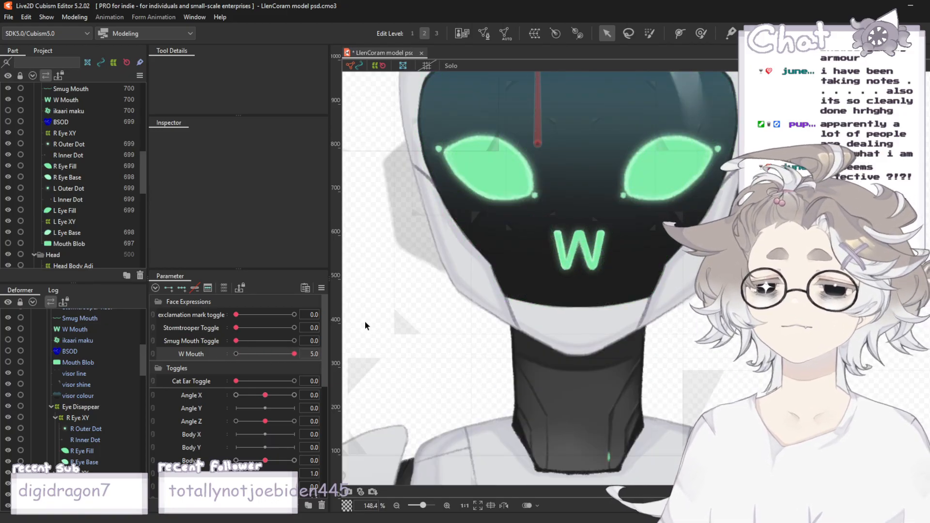
left_click_drag(294, 353, 208, 358)
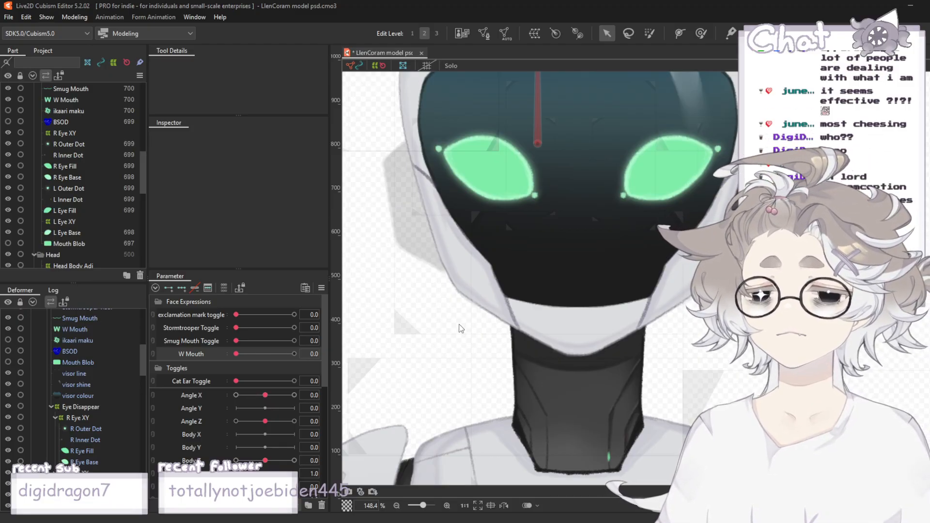
- Create an ikaari maku toggle parameter under Face Expressions and add two keys to it for the ikaari maku art
left_click(459, 324)
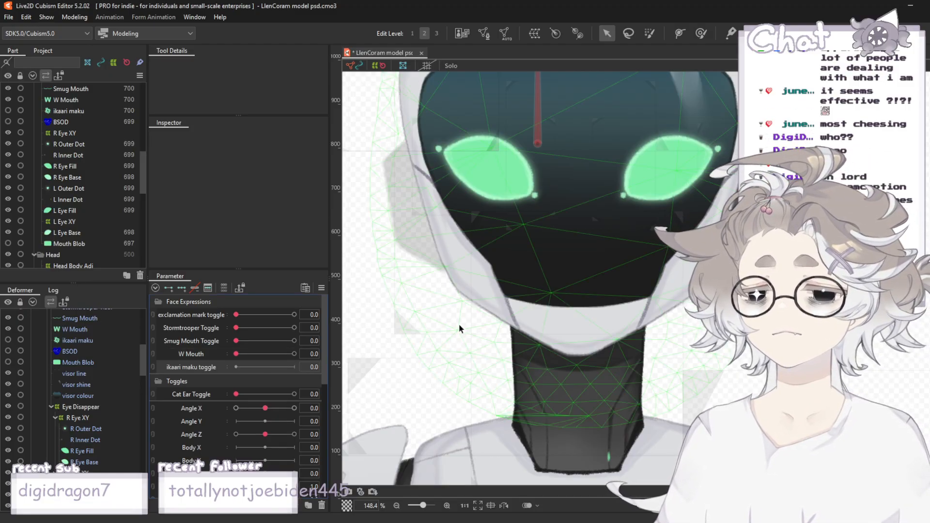
left_click(87, 112)
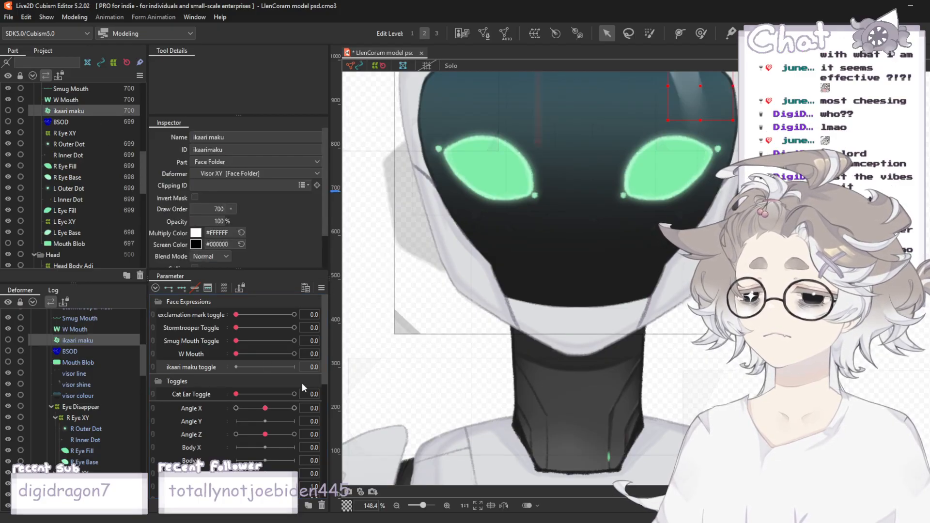
left_click(171, 287)
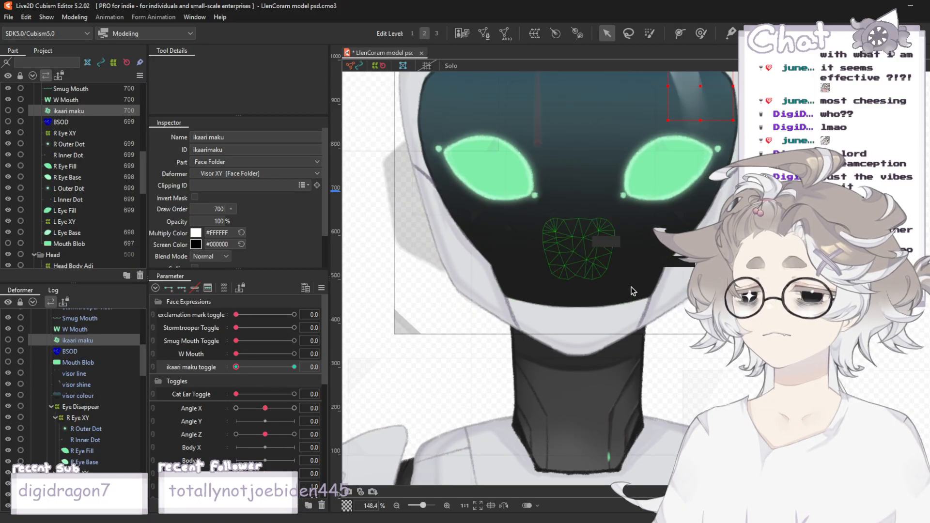
- Make the ikaari maku art visible and set its opacity to 0% at 0.0 on its toggle
scroll(633, 291, "down", 3)
scroll(633, 291, "up", 2)
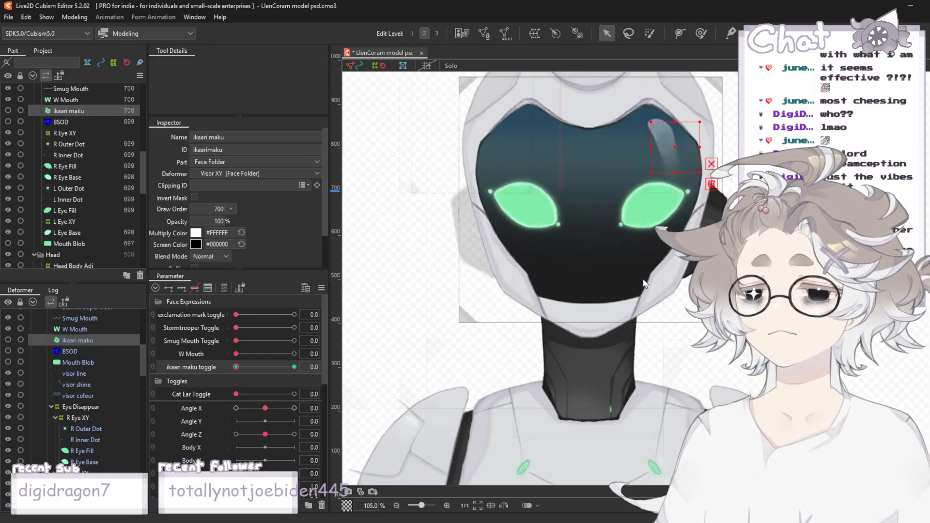
left_click(9, 111)
left_click_drag(233, 222, 217, 222)
type("0")
key("Return")
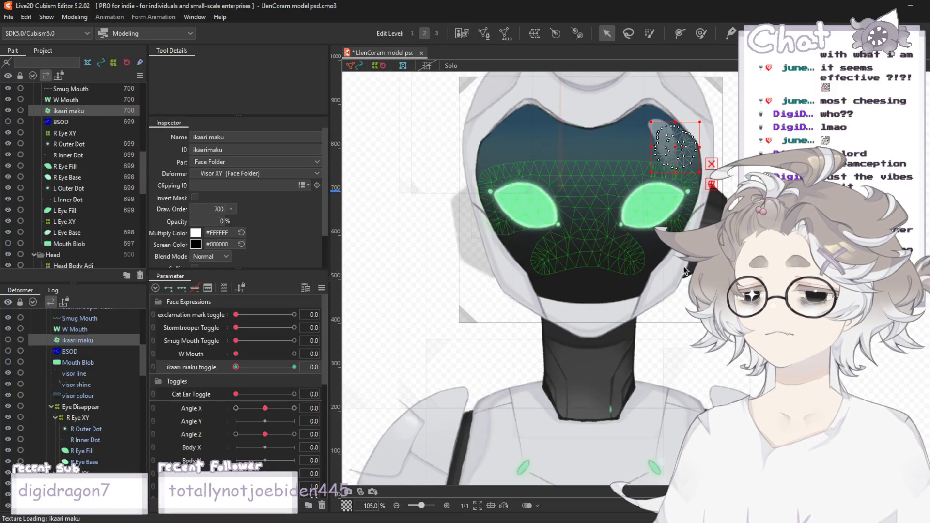
- Set the ikaari maku toggle to 5.0 and examine how the anger mark sits on the visor
left_click_drag(236, 366, 294, 366)
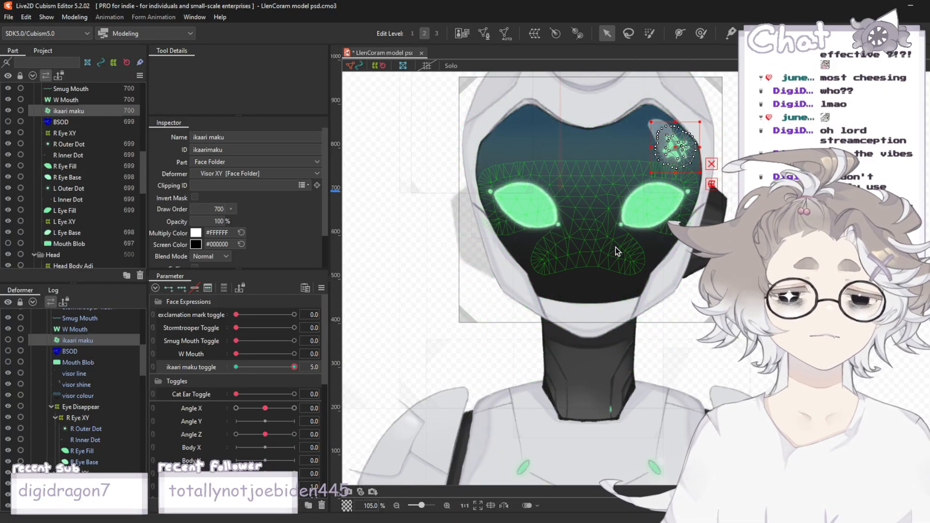
scroll(788, 228, "down", 3)
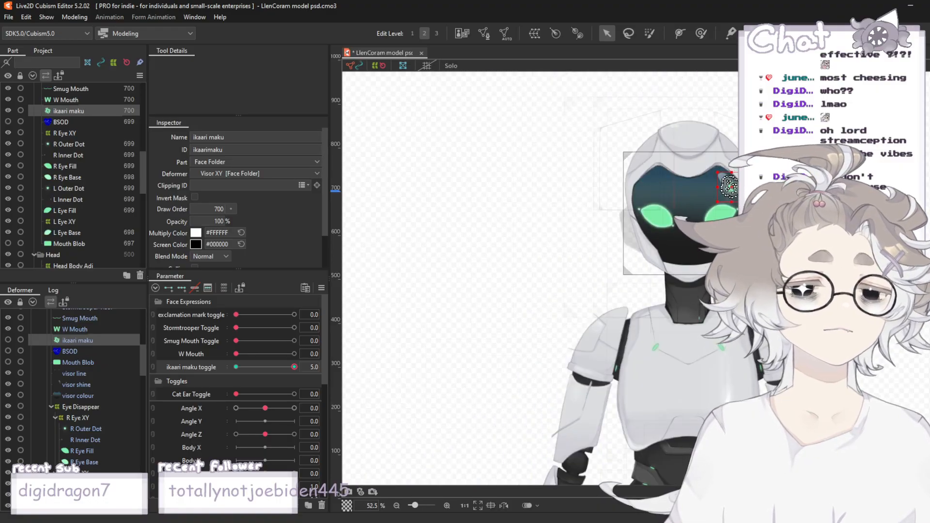
left_click(788, 228)
scroll(788, 227, "up", 2)
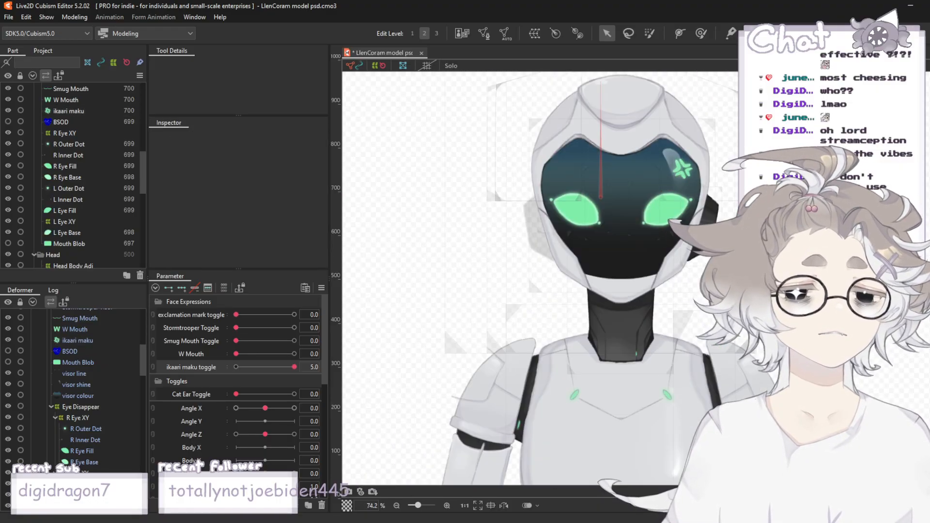
scroll(633, 197, "up", 2)
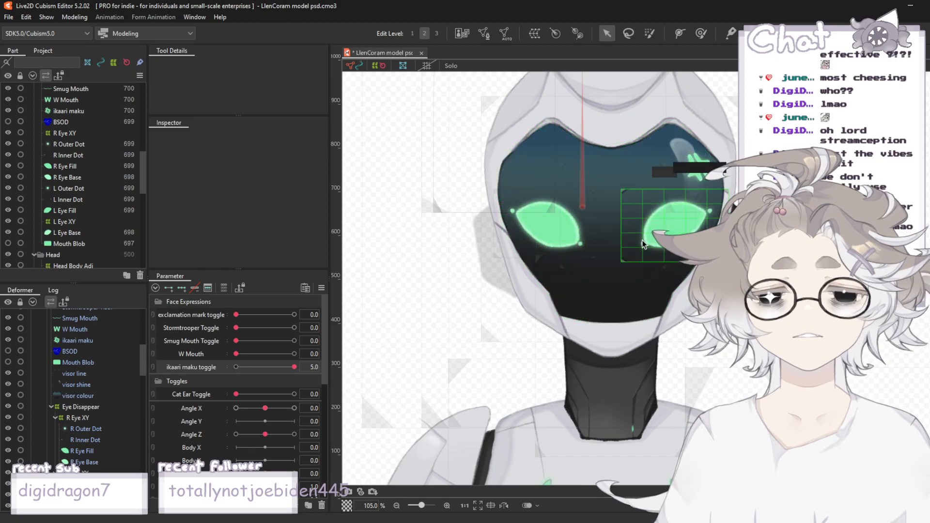
left_click_drag(294, 367, 236, 367)
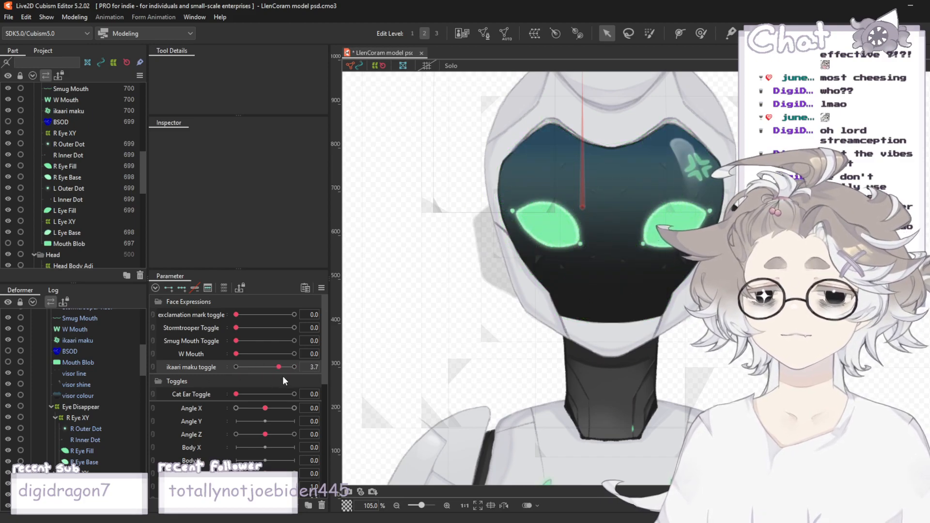
key("ctrl+z")
scroll(444, 216, "down", 2)
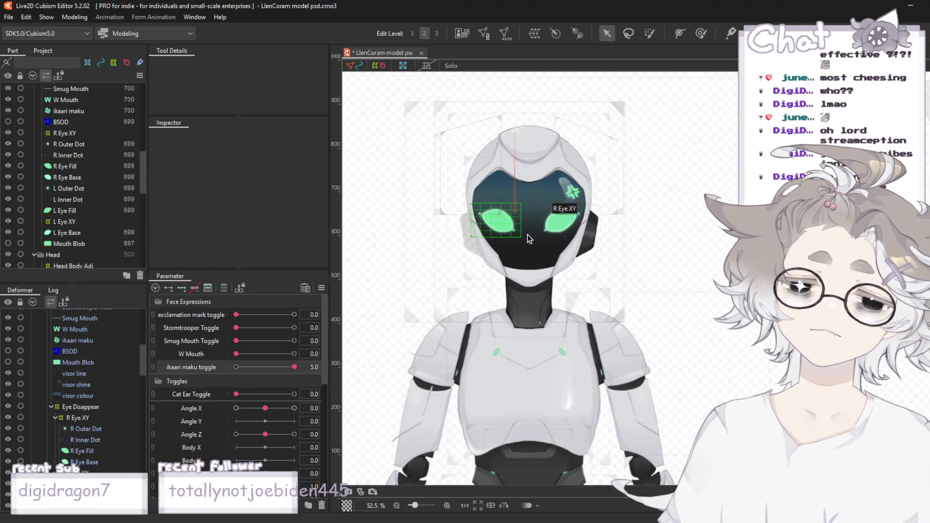
scroll(529, 238, "up", 2)
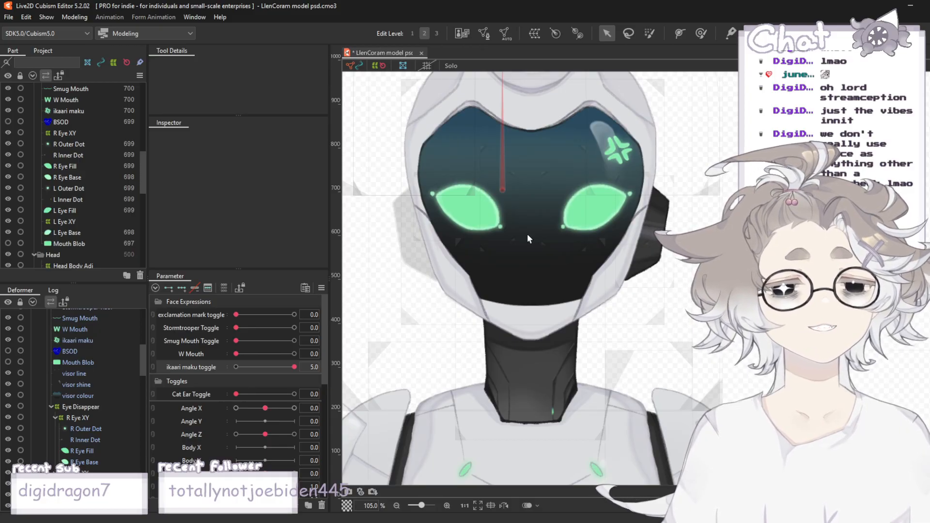
scroll(527, 234, "down", 3)
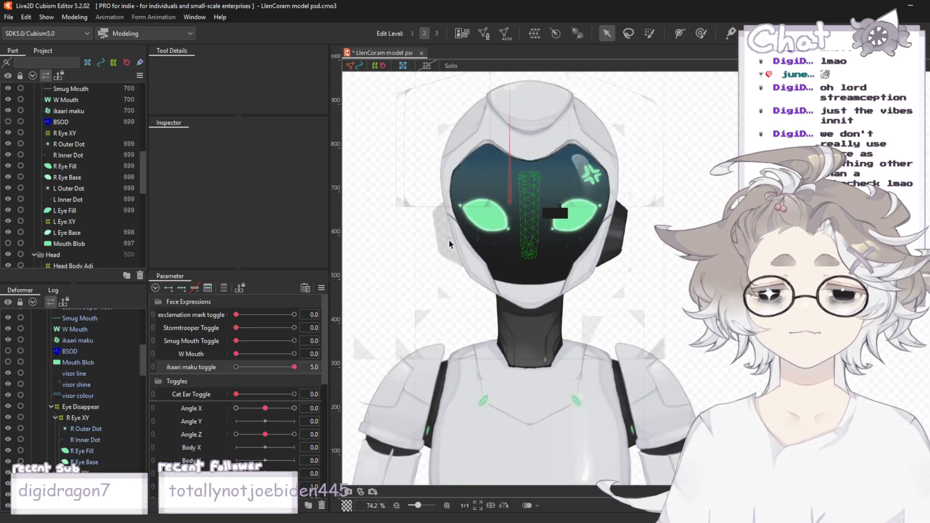
- Select the BSOD art in the Face Folder, preview it over the visor, and hide it again
left_click(54, 123)
left_click(8, 121)
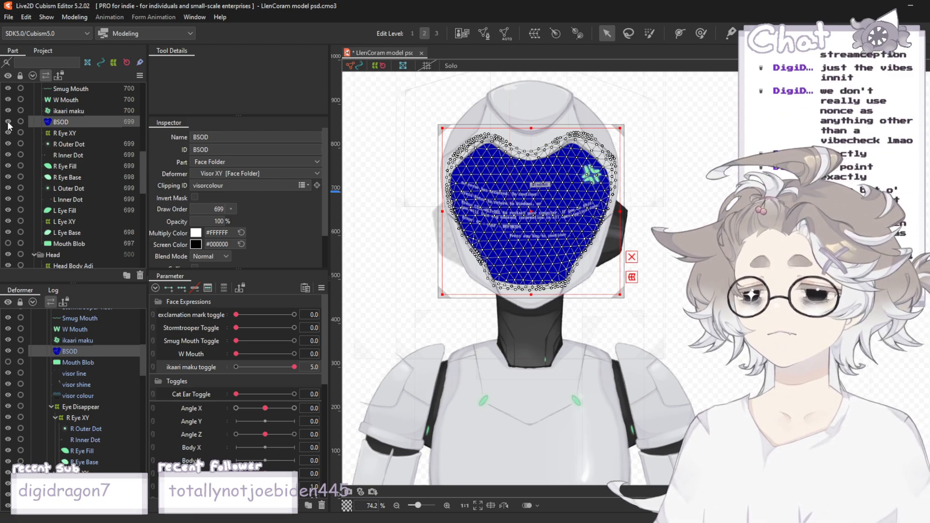
left_click(8, 122)
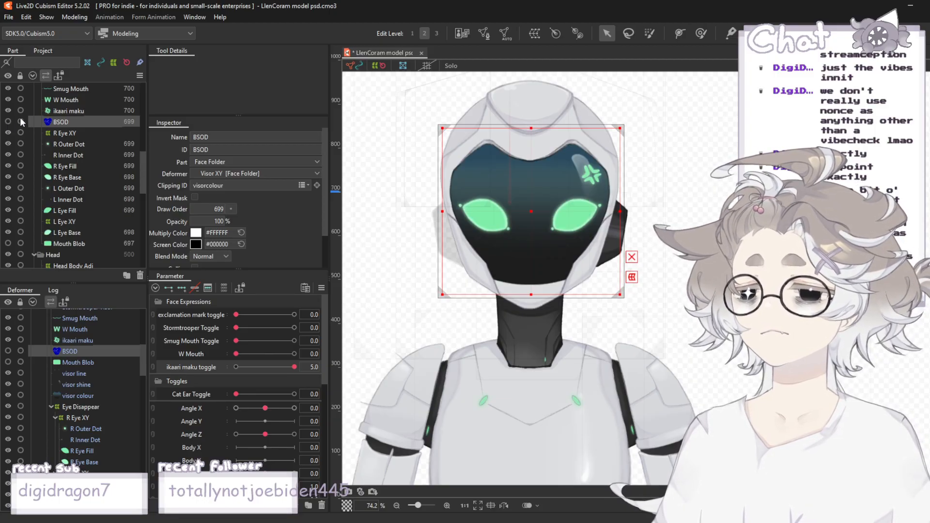
- Show the BSOD art with the ikaari maku toggle reset to 0.0, and add a two-key BSOD Toggle parameter under Face Expressions
left_click(8, 121)
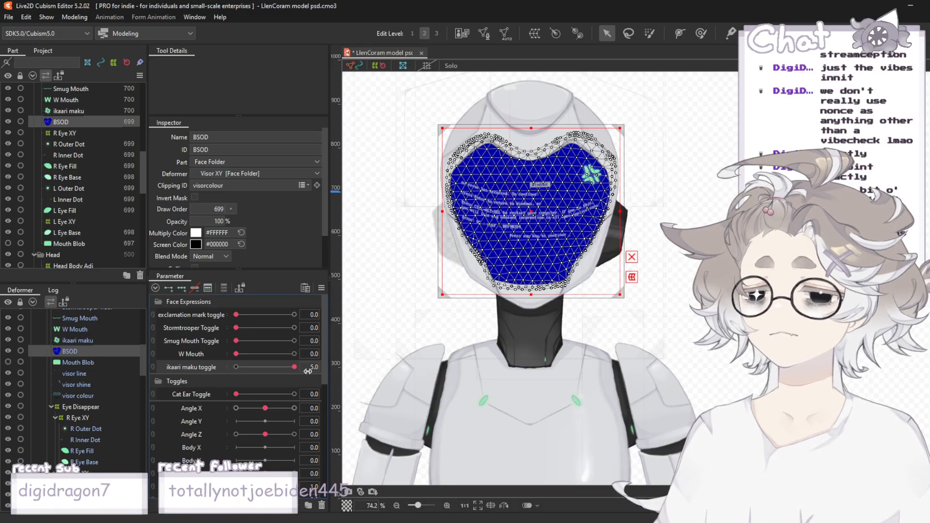
left_click_drag(294, 367, 172, 382)
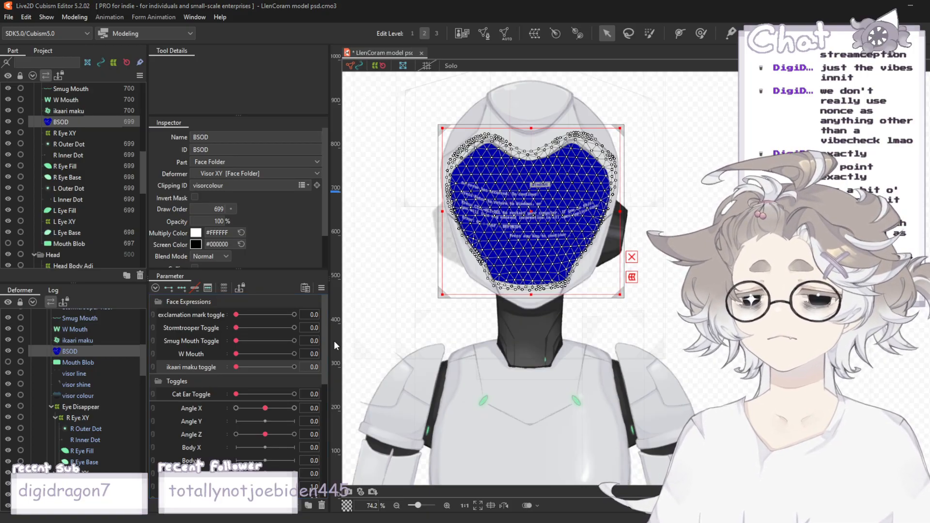
left_click(458, 326)
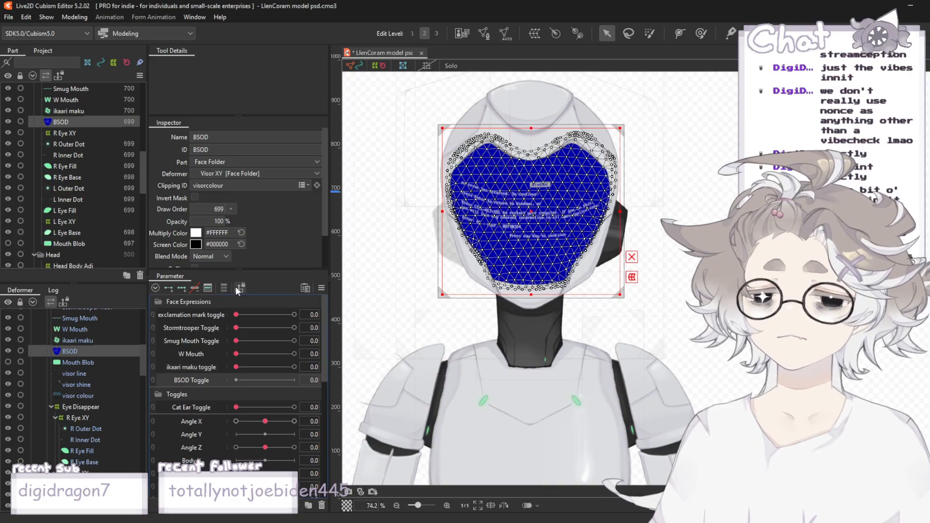
left_click(168, 289)
- Set the BSOD art's opacity to 0% at 0.0 on the BSOD Toggle and deselect it
left_click(218, 221)
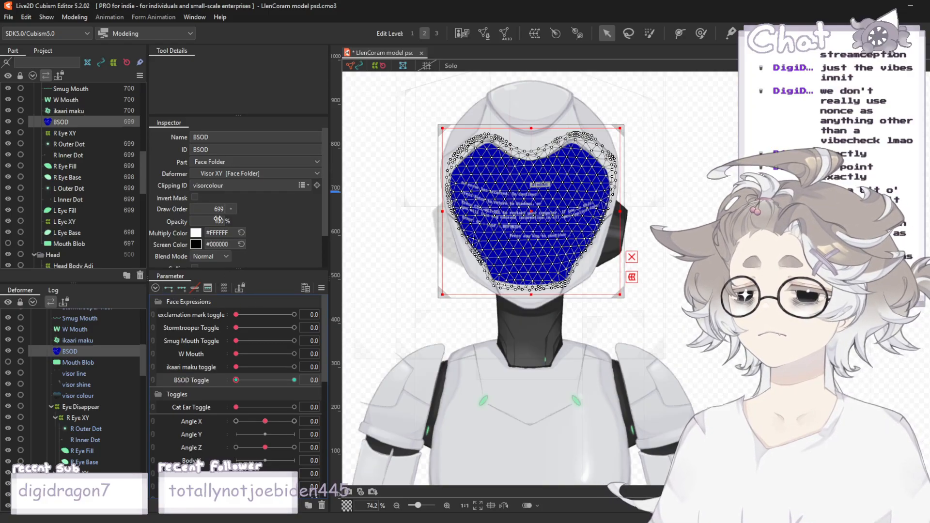
type("0")
key("Return")
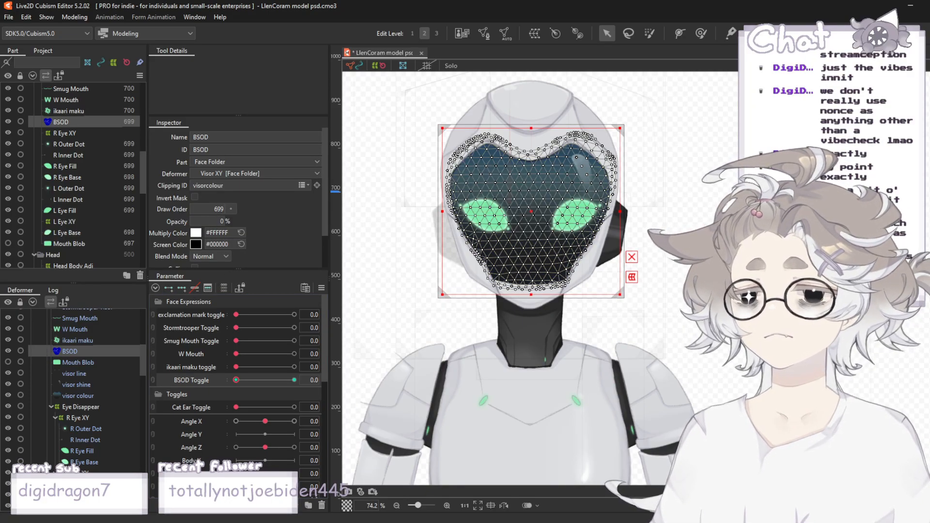
key("Escape")
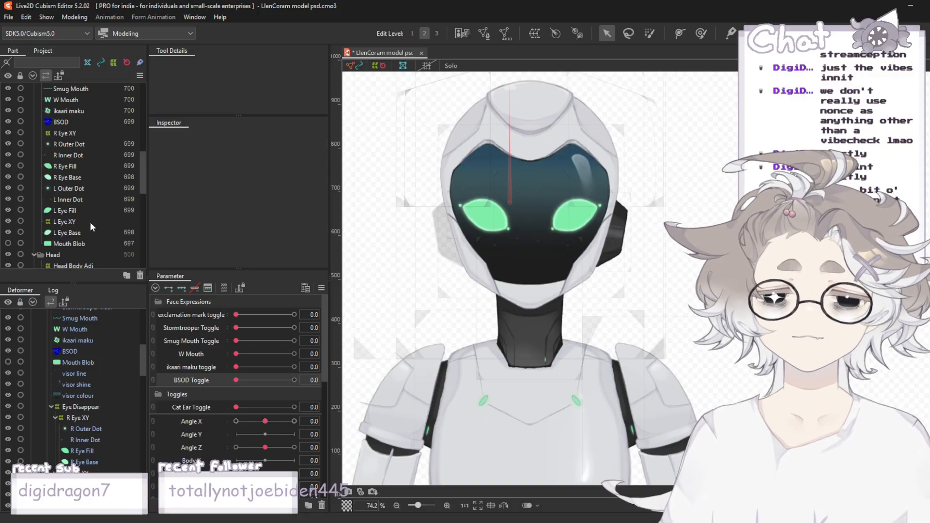
- Make the Mouth Blob art on the visor visible and regenerate its automatic mesh with denser points
left_click(8, 243)
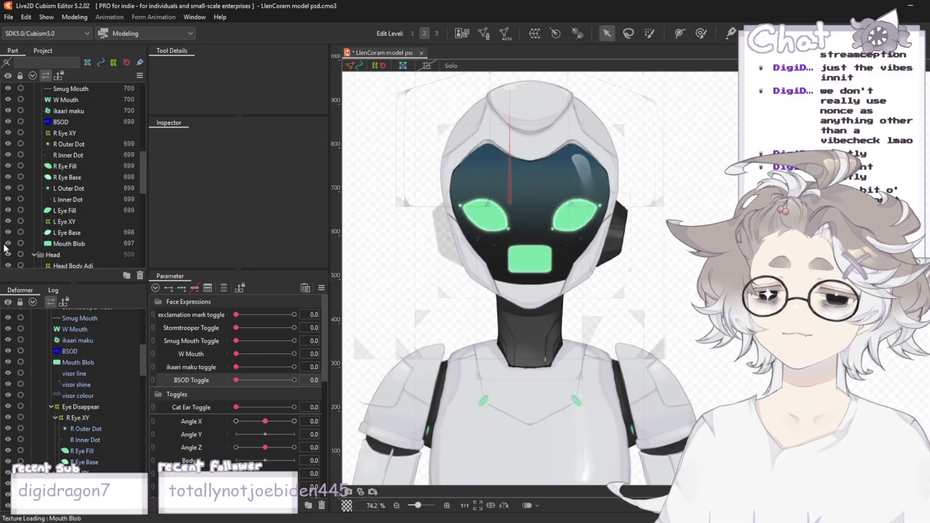
left_click(86, 243)
scroll(495, 196, "down", 4)
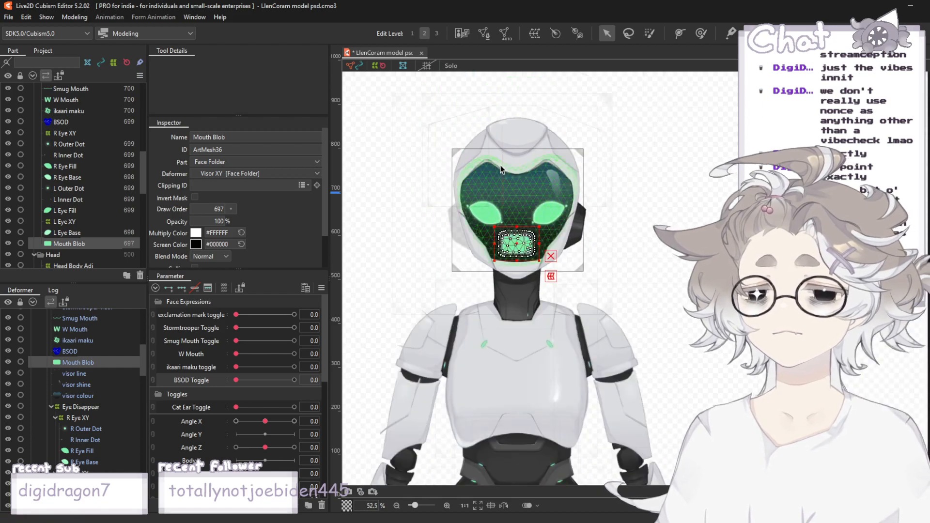
scroll(501, 169, "up", 4)
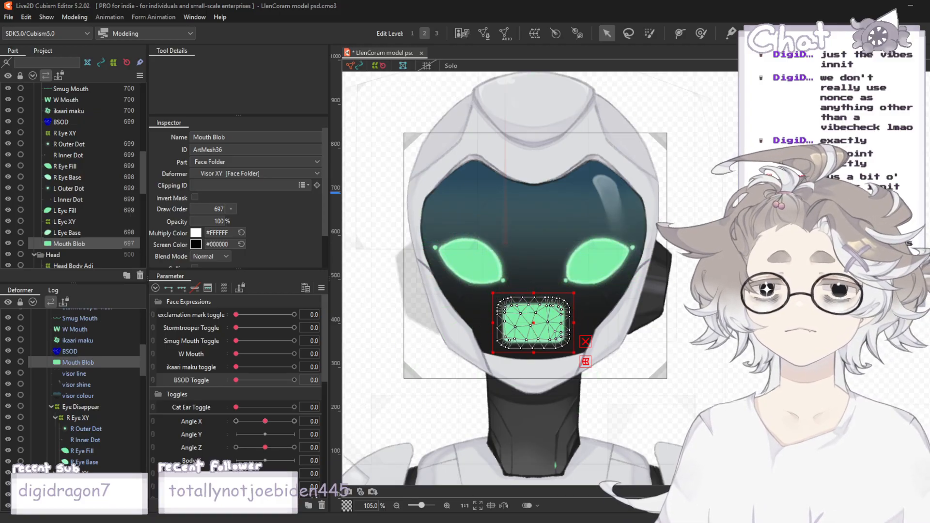
key("ctrl+shift+a")
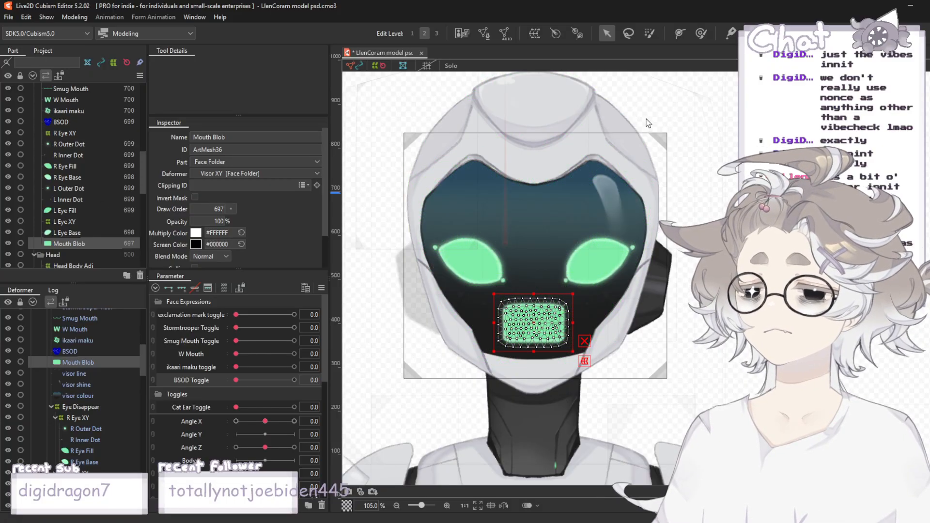
scroll(687, 179, "down", 3)
scroll(591, 247, "up", 3)
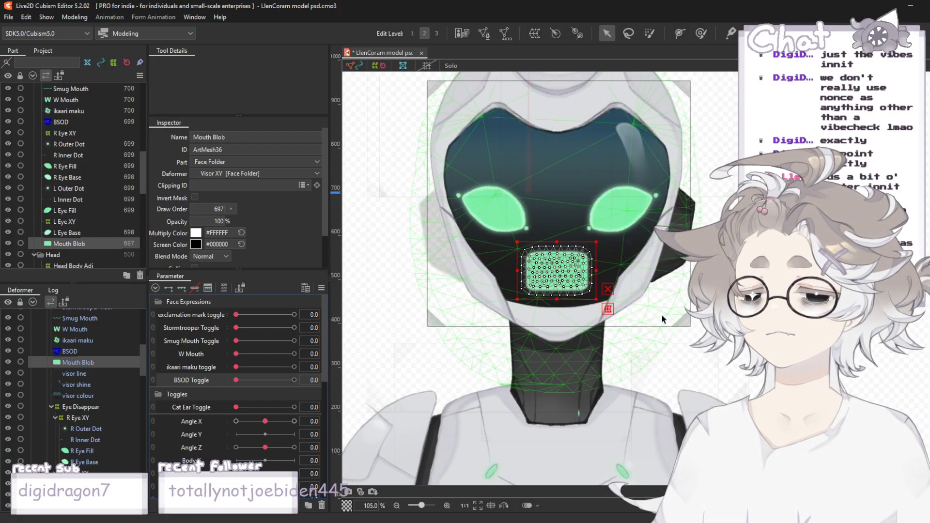
scroll(590, 311, "up", 3)
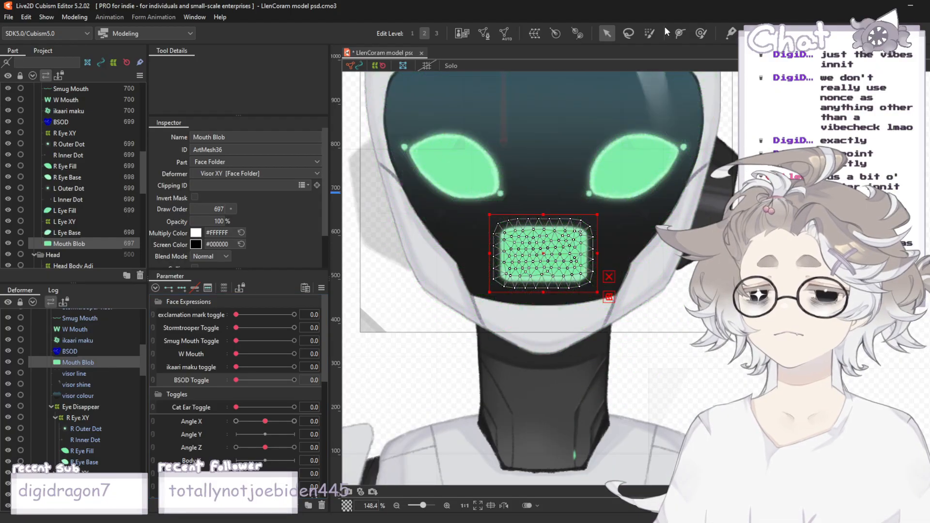
- Activate the deform brush for the Mouth Blob and reduce its brush size to 199.2 px
left_click(700, 33)
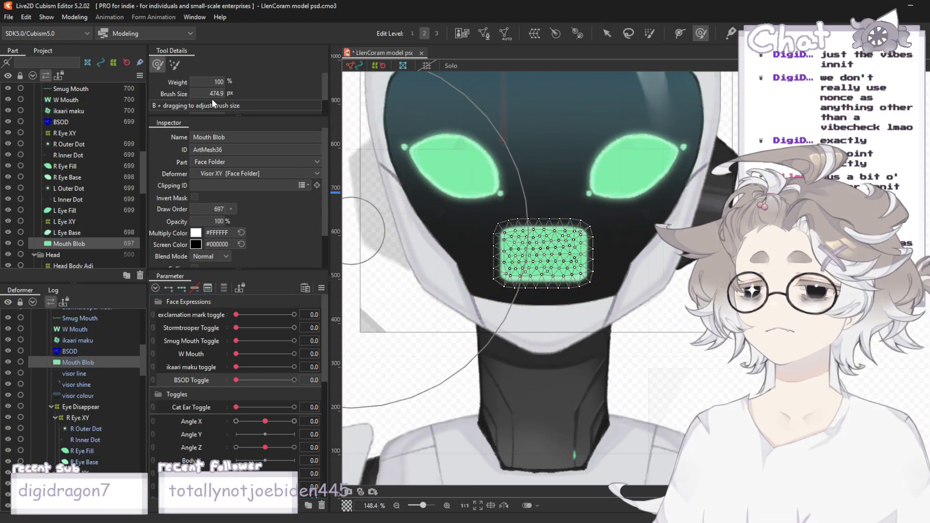
left_click_drag(211, 92, 157, 92)
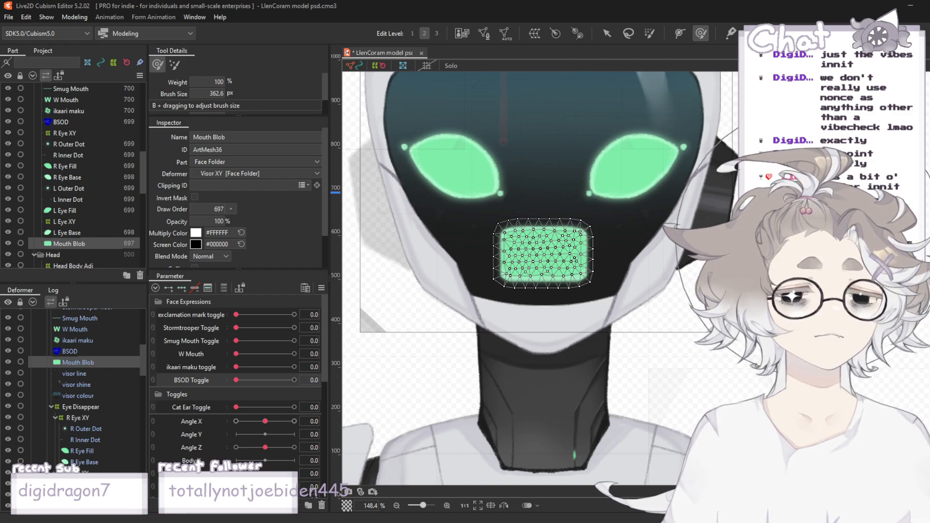
scroll(436, 166, "down", 3)
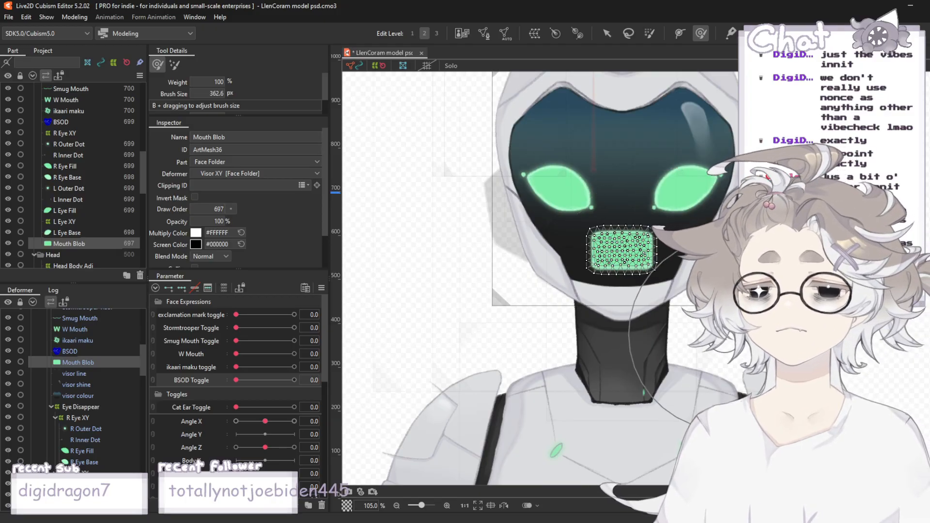
scroll(734, 317, "up", 3)
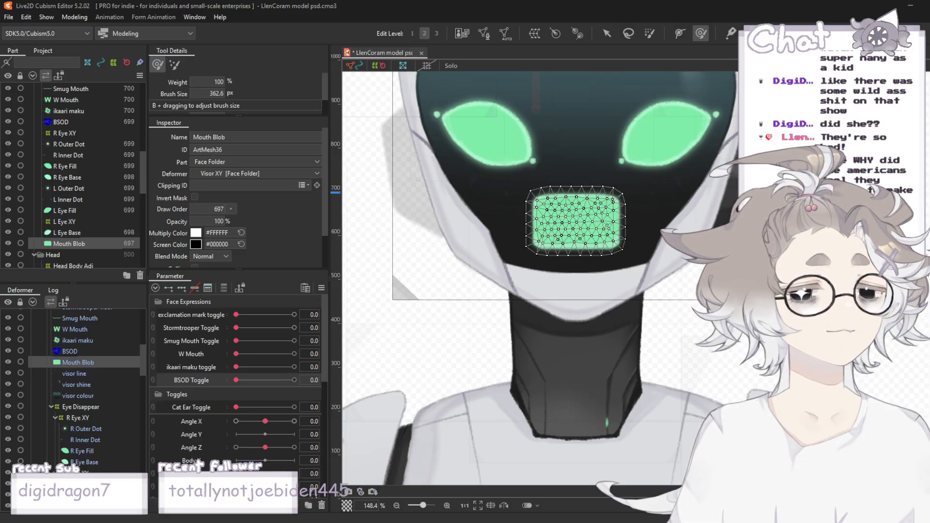
scroll(654, 249, "down", 5)
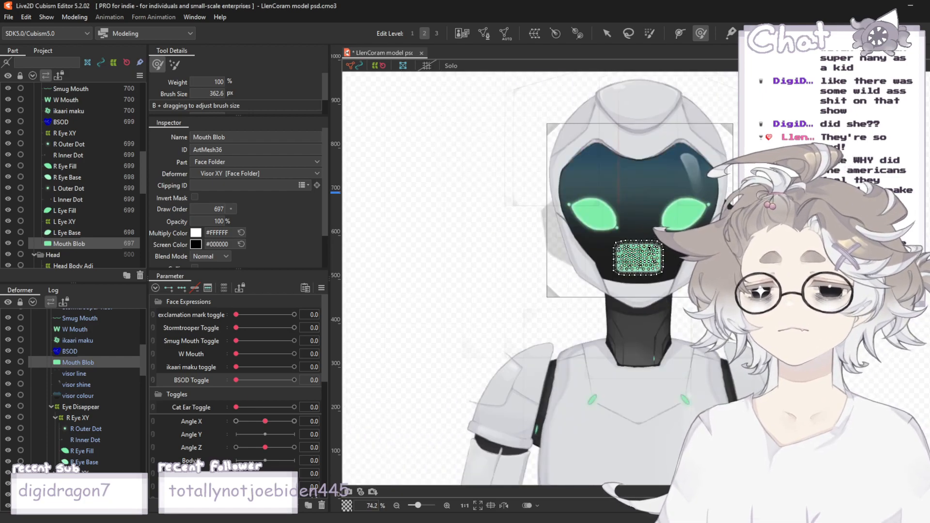
scroll(804, 291, "up", 3)
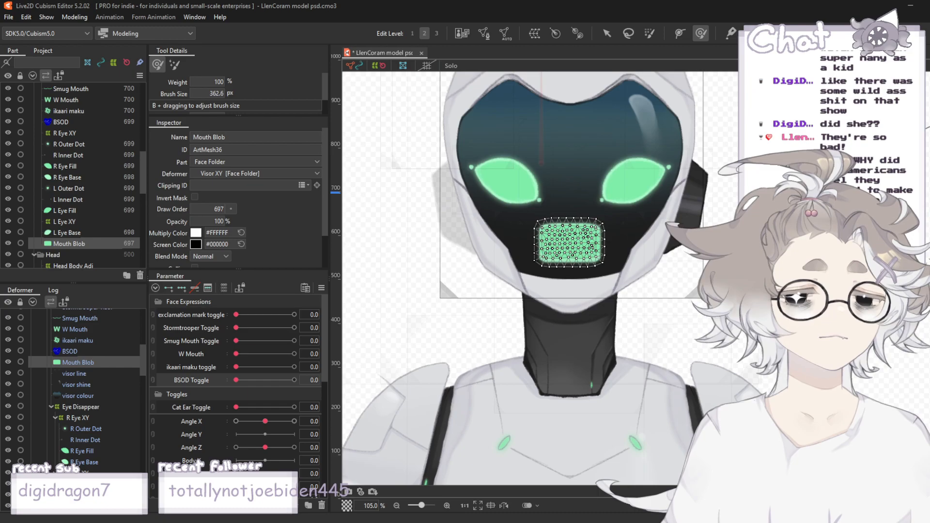
scroll(649, 188, "down", 2)
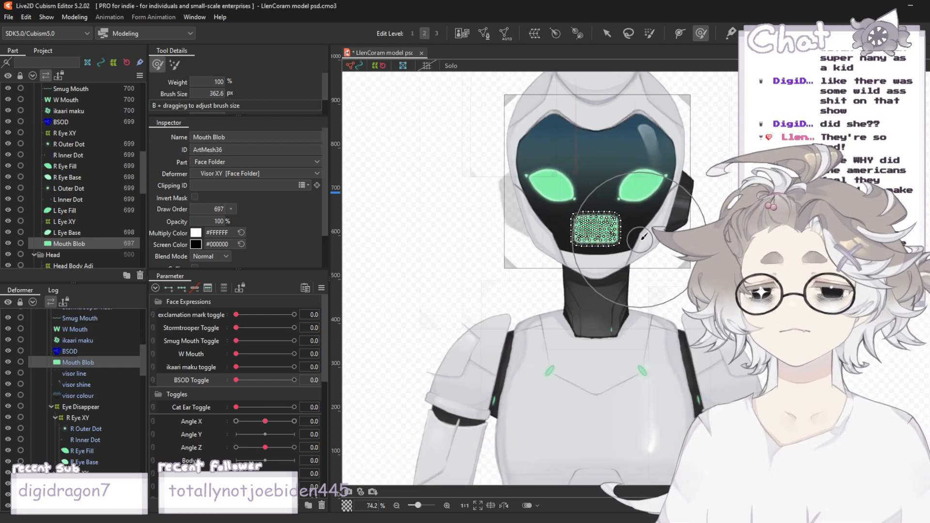
scroll(649, 189, "up", 2)
left_click_drag(219, 94, 212, 94)
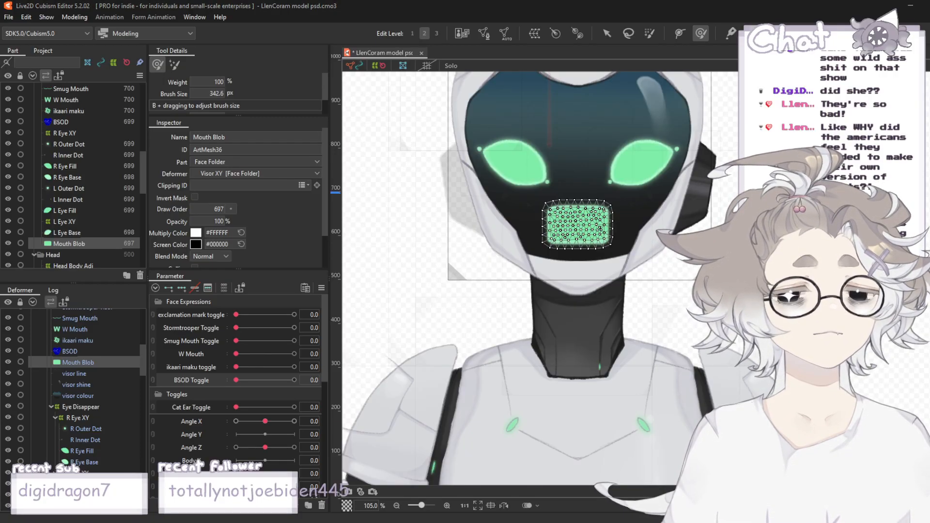
scroll(579, 218, "up", 5)
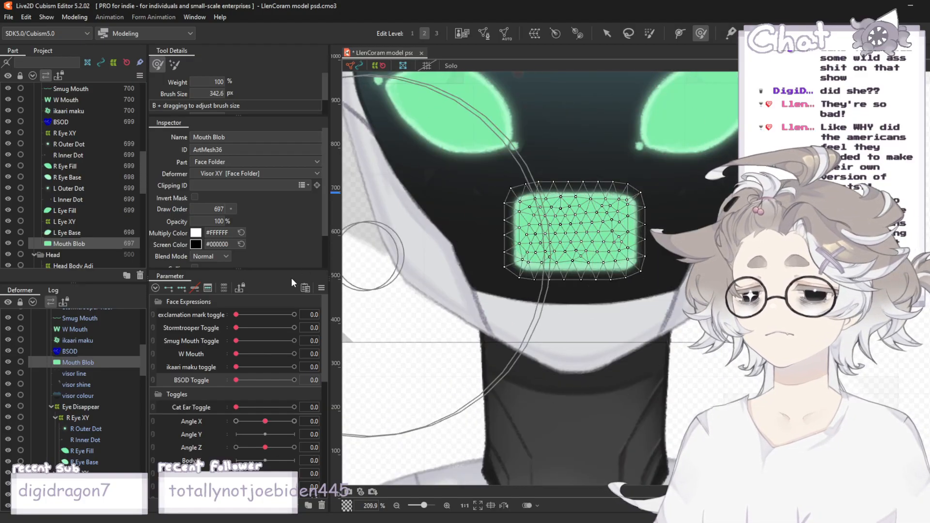
left_click_drag(216, 94, 182, 94)
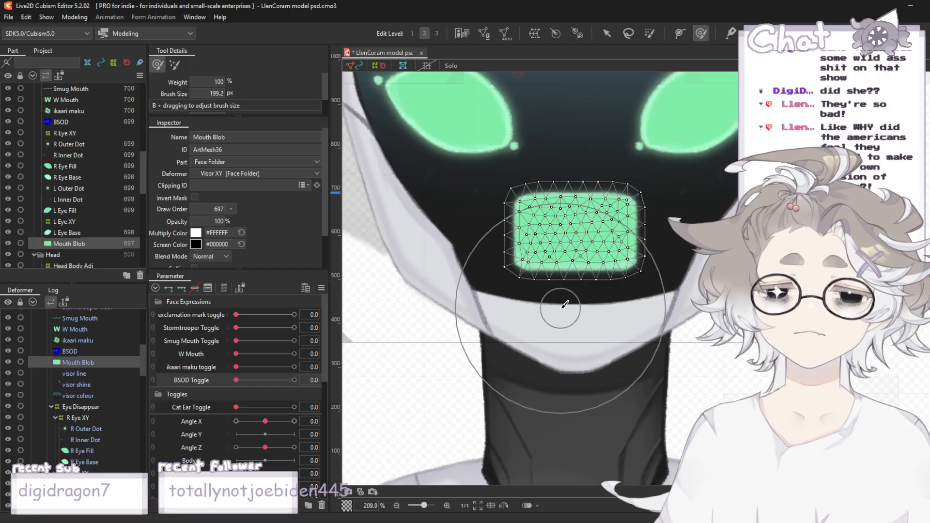
- Add two keys for the Mouth Toggle warp deformer on the Mouth Toggle parameter and set its opacity to 0% at 0.0
scroll(572, 299, "up", 2)
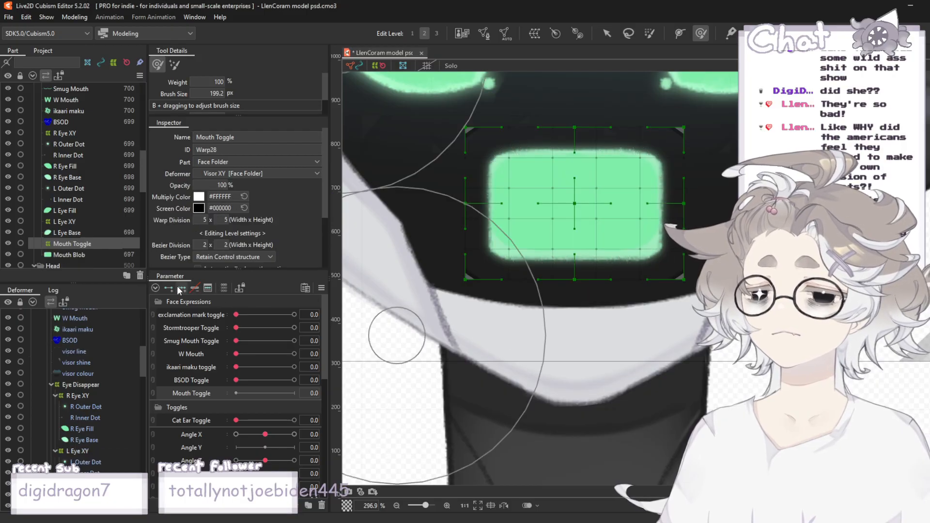
left_click(170, 289)
left_click_drag(224, 182, 181, 183)
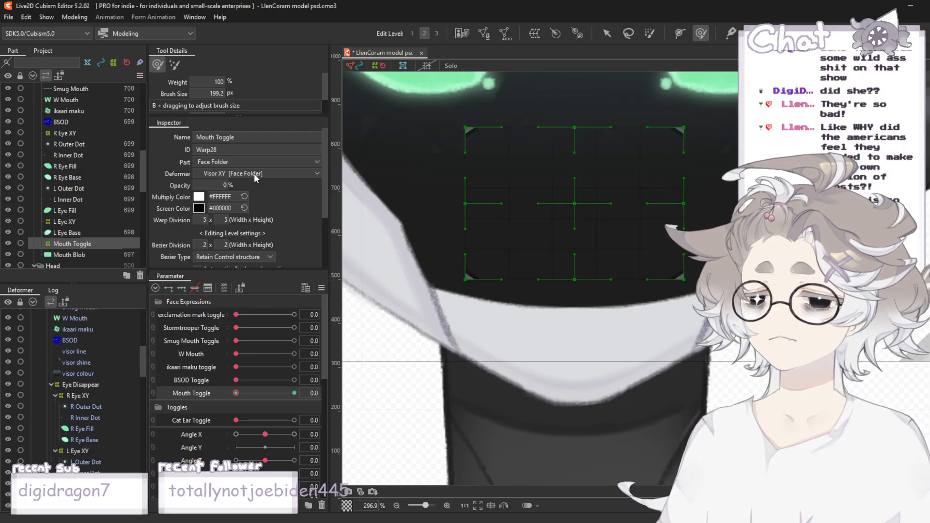
scroll(711, 281, "down", 4)
left_click(607, 34)
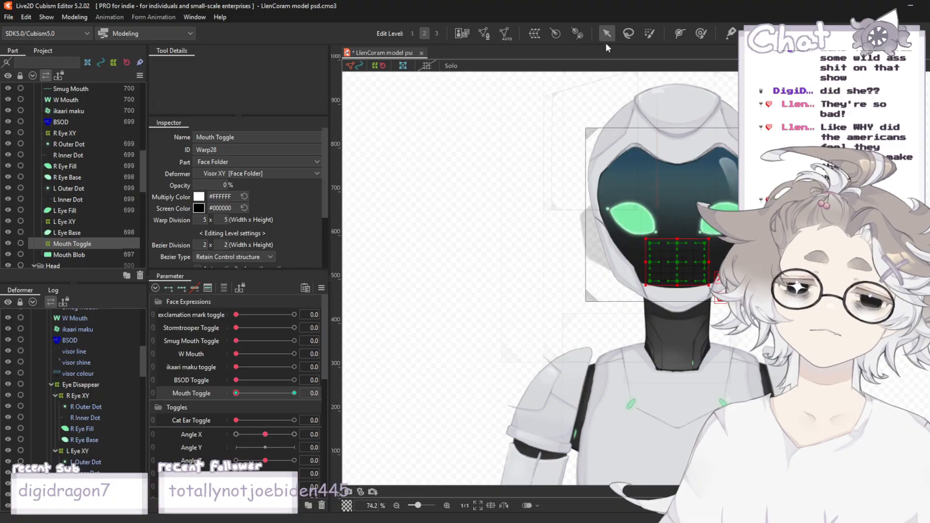
left_click(442, 142)
- Set the Mouth Toggle parameter to 5.0 and examine how the mouth blob sits on the visor
scroll(442, 142, "down", 2)
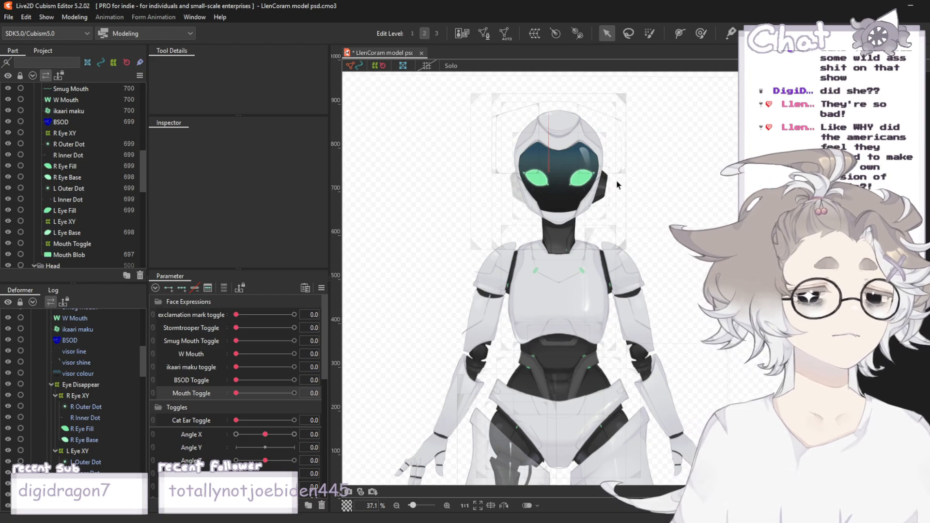
scroll(583, 174, "up", 2)
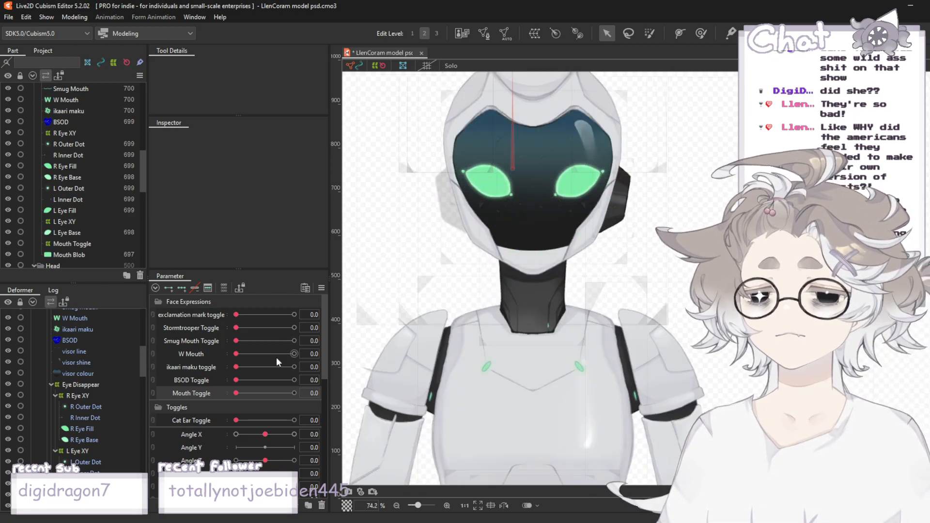
left_click_drag(236, 393, 294, 393)
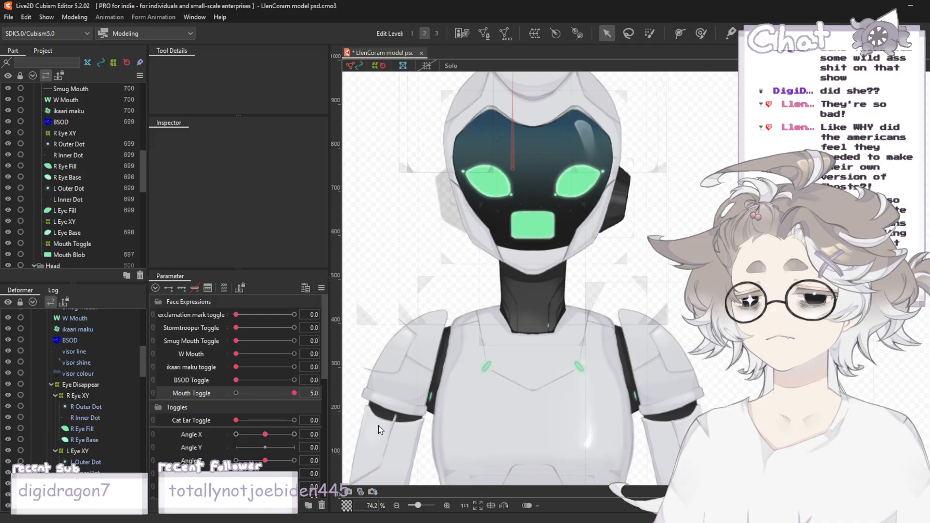
scroll(469, 170, "up", 1)
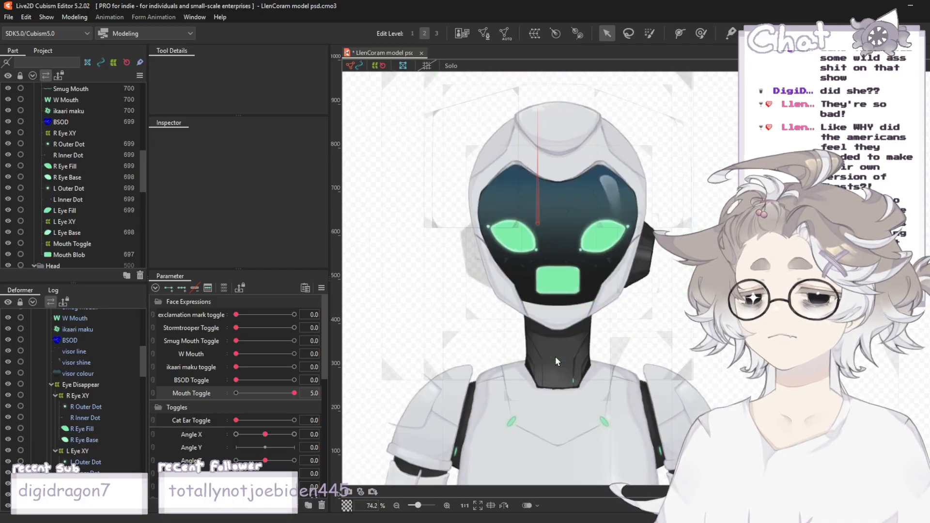
scroll(555, 356, "down", 2)
left_click_drag(240, 425, 180, 448)
scroll(741, 340, "up", 3)
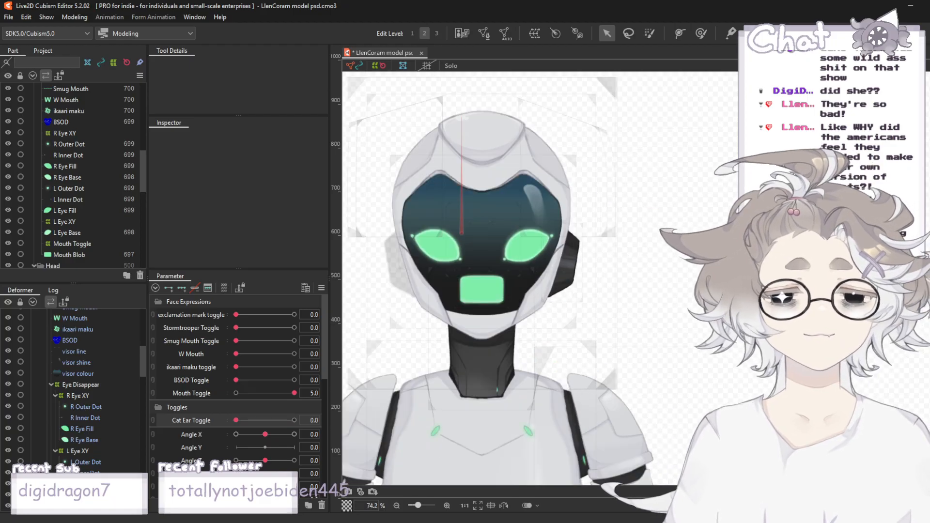
scroll(789, 242, "down", 3)
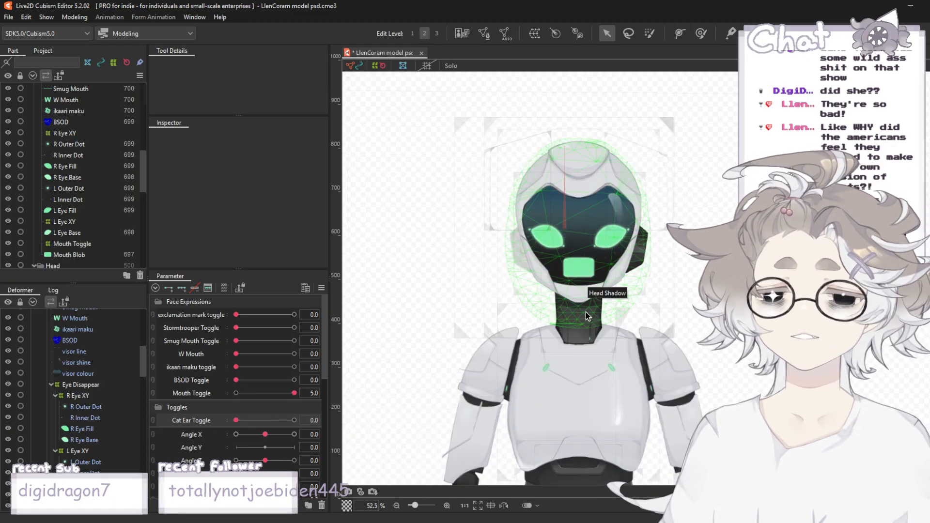
scroll(584, 257, "up", 4)
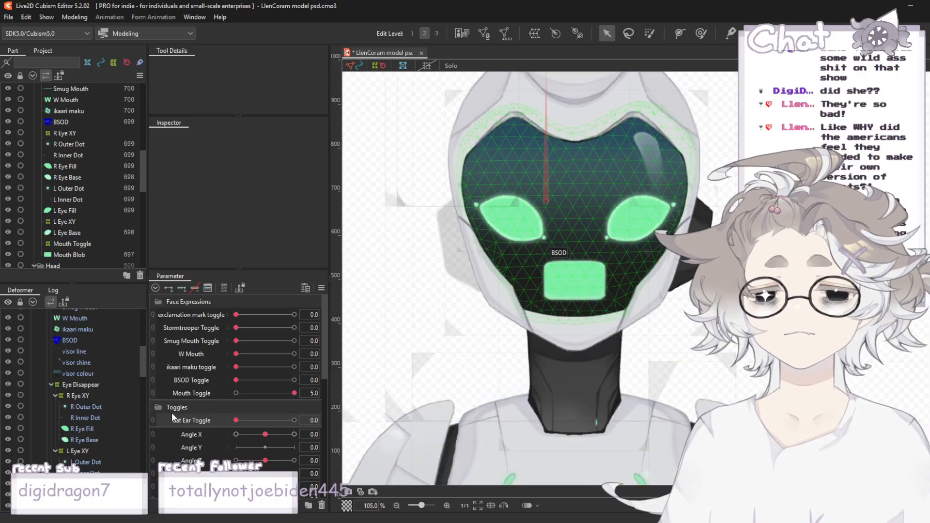
left_click(84, 256)
scroll(531, 407, "up", 2)
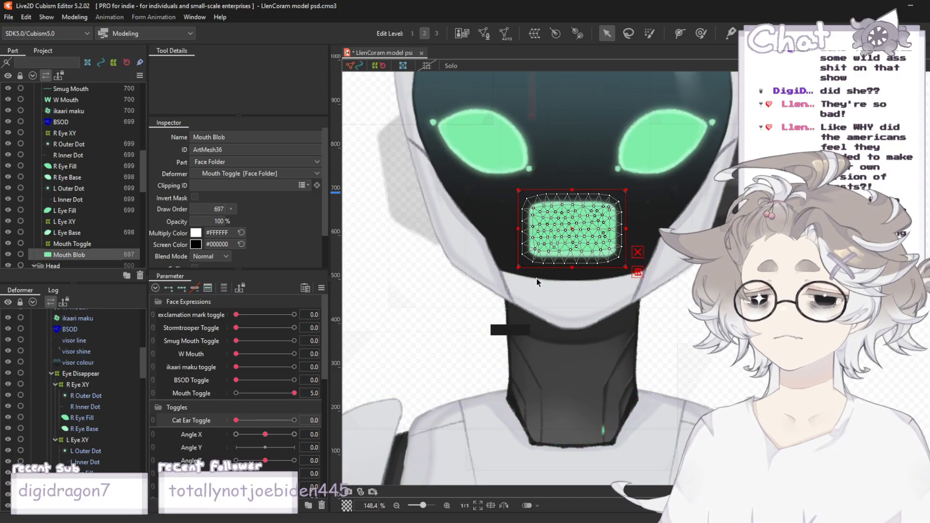
left_click(702, 33)
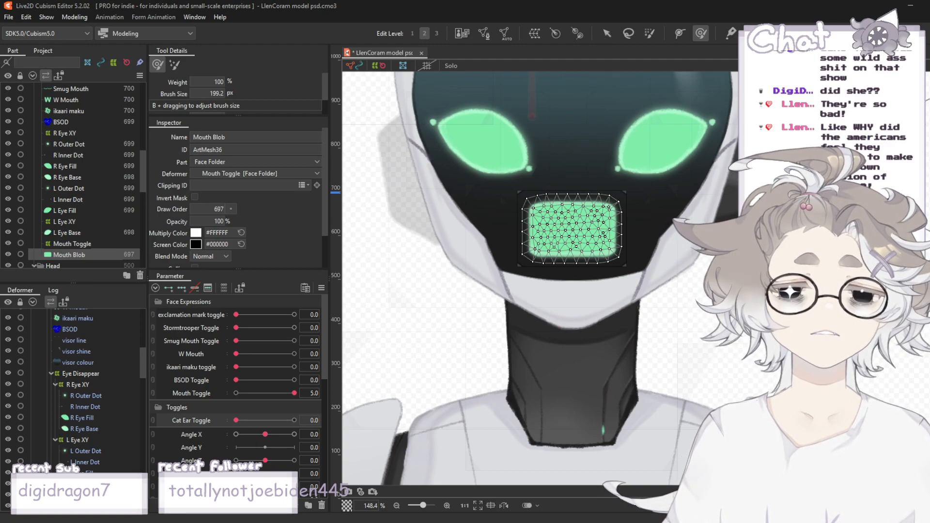
scroll(707, 310, "down", 3)
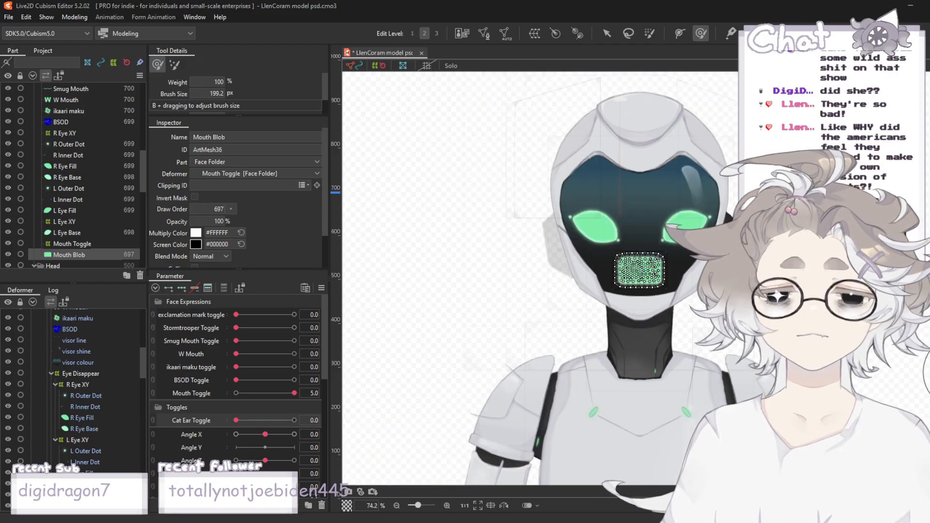
left_click(607, 34)
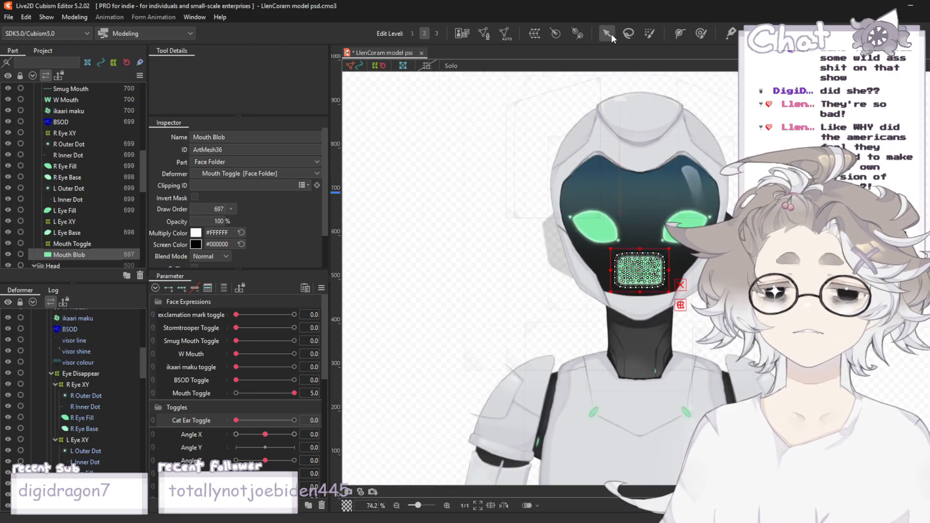
scroll(532, 197, "down", 3)
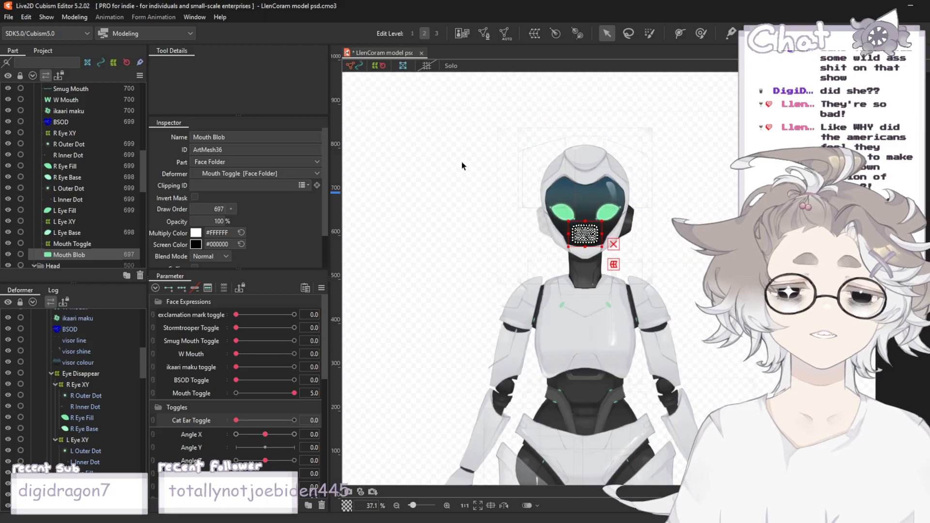
left_click(455, 151)
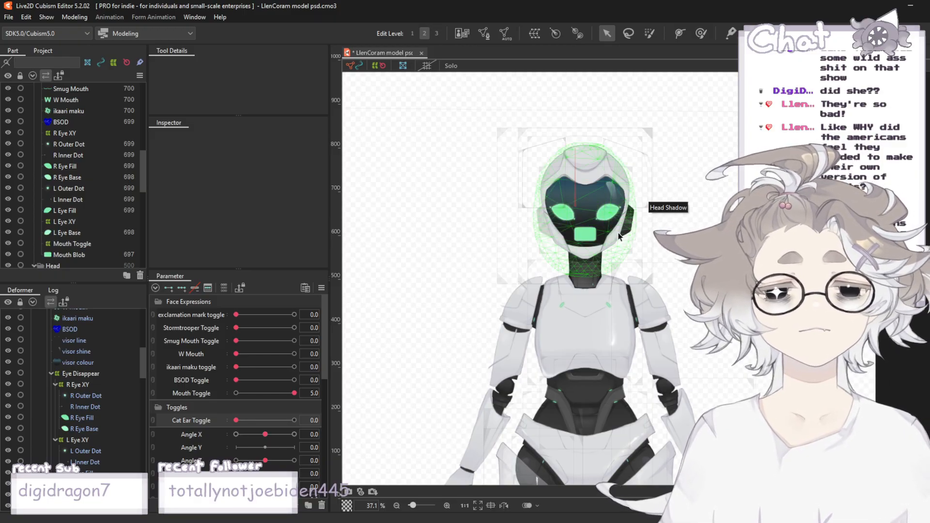
- Select the Head Z Rotate deformer and look through the layers and deformers of the Head part
scroll(619, 236, "up", 3)
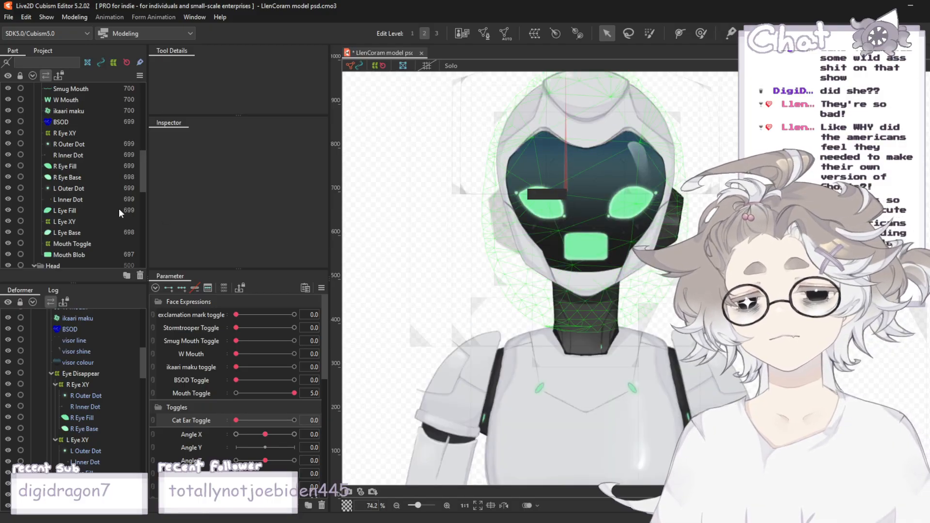
scroll(107, 208, "down", 3)
left_click(72, 197)
left_click(89, 207)
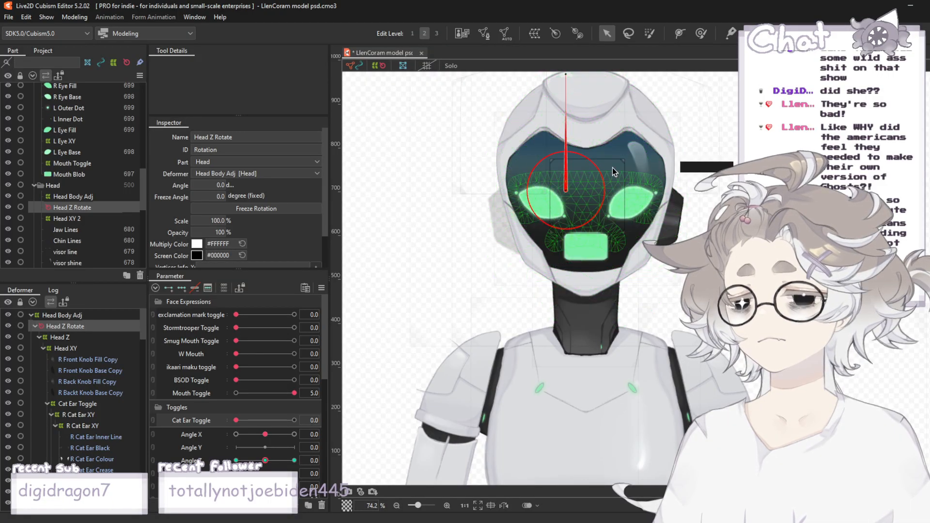
scroll(615, 171, "up", 2)
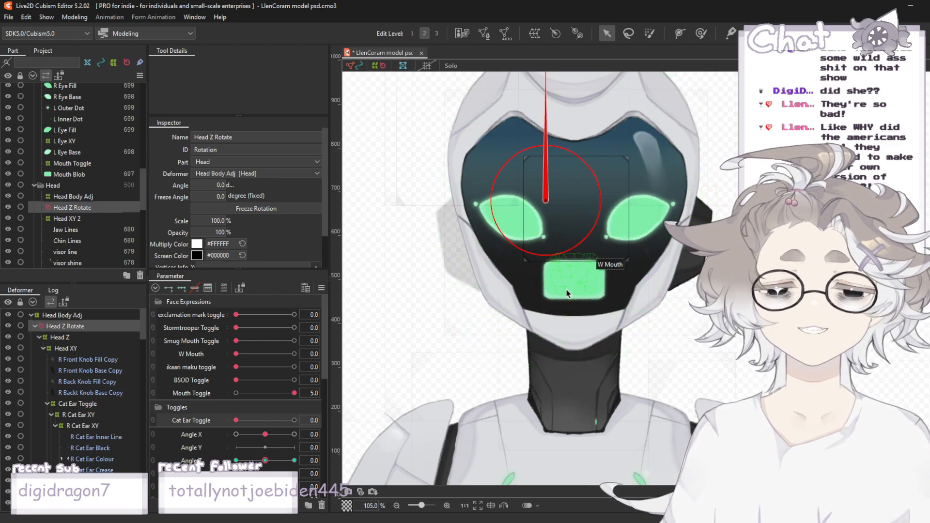
scroll(65, 173, "down", 5)
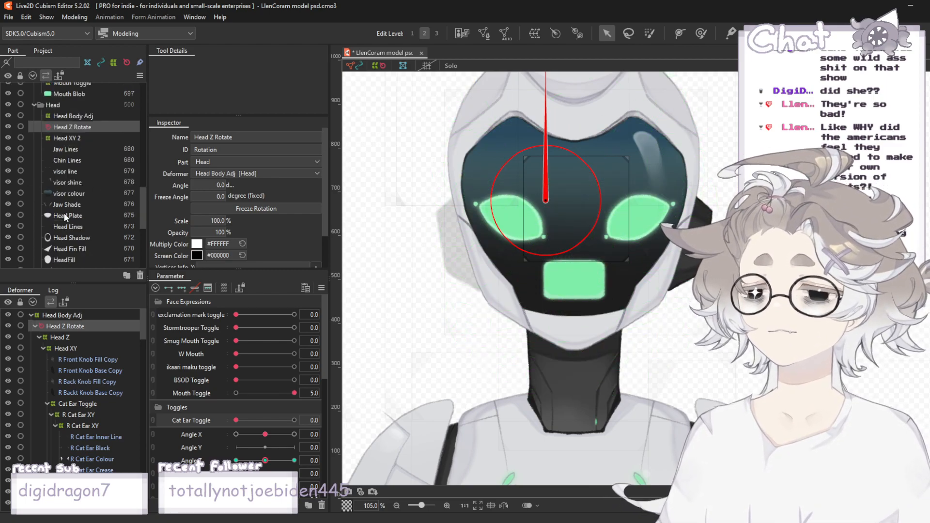
scroll(477, 226, "down", 3)
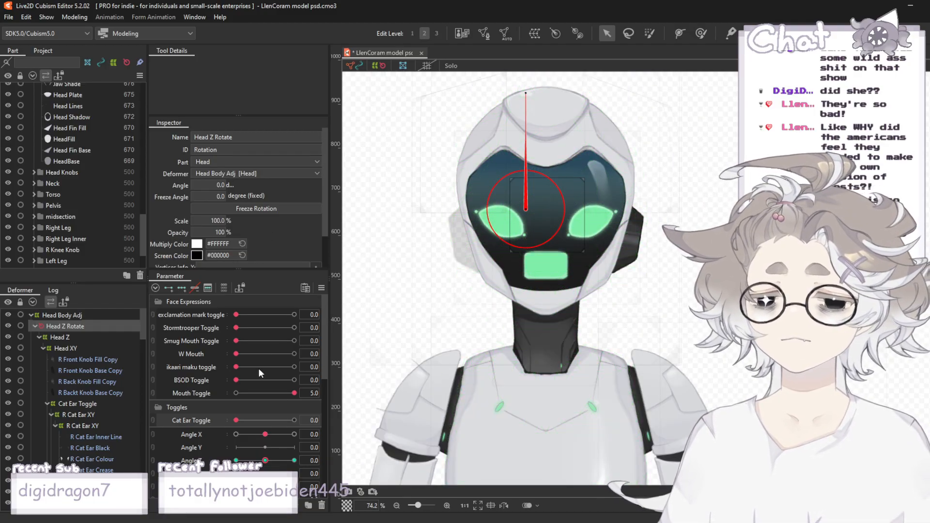
scroll(76, 119, "up", 8)
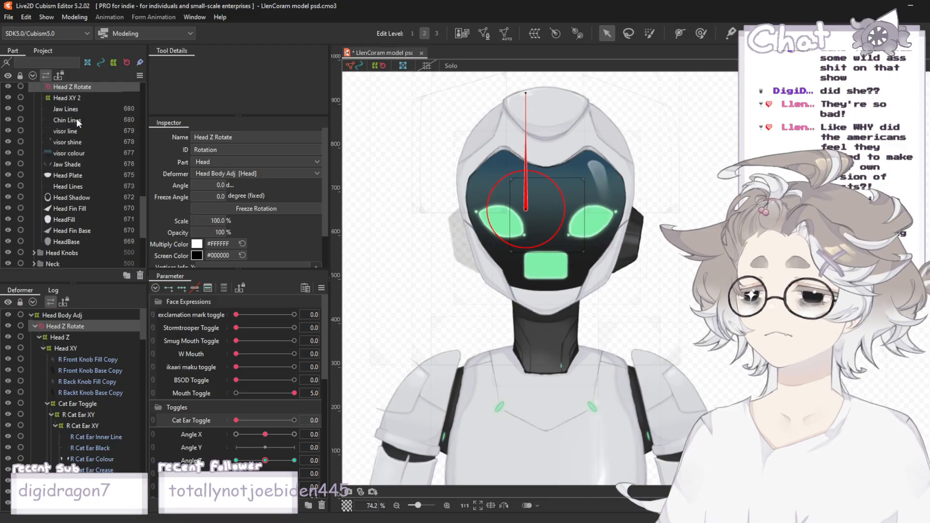
scroll(77, 118, "down", 8)
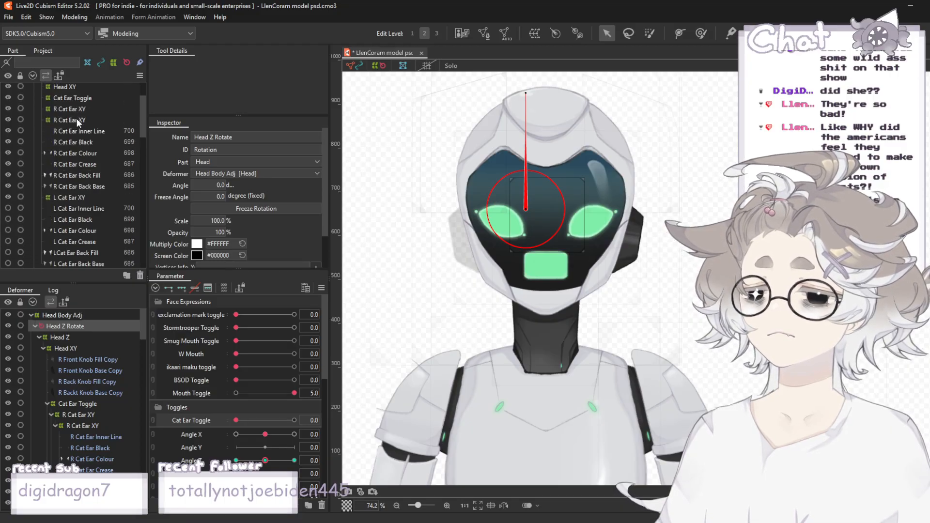
scroll(77, 121, "down", 4)
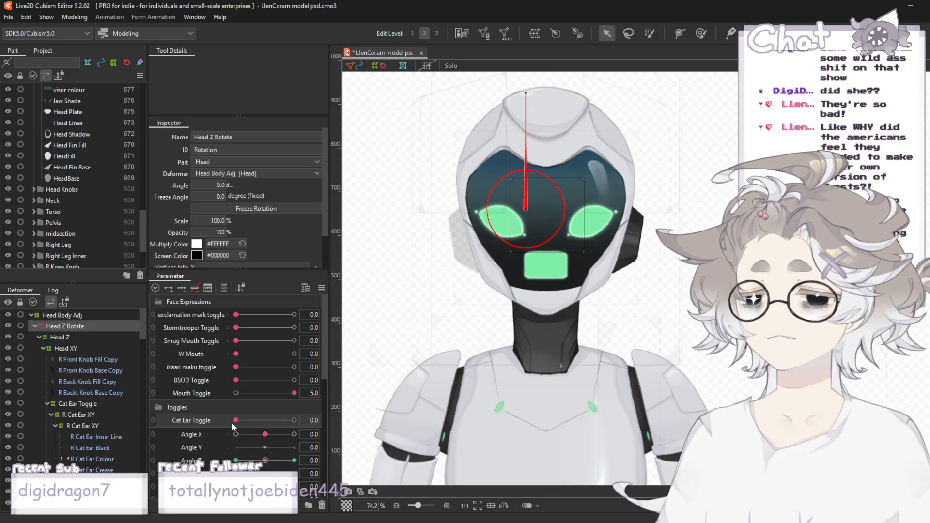
- Examine the whole robot figure and the helmet face with the mouth blob shown
scroll(498, 156, "down", 5)
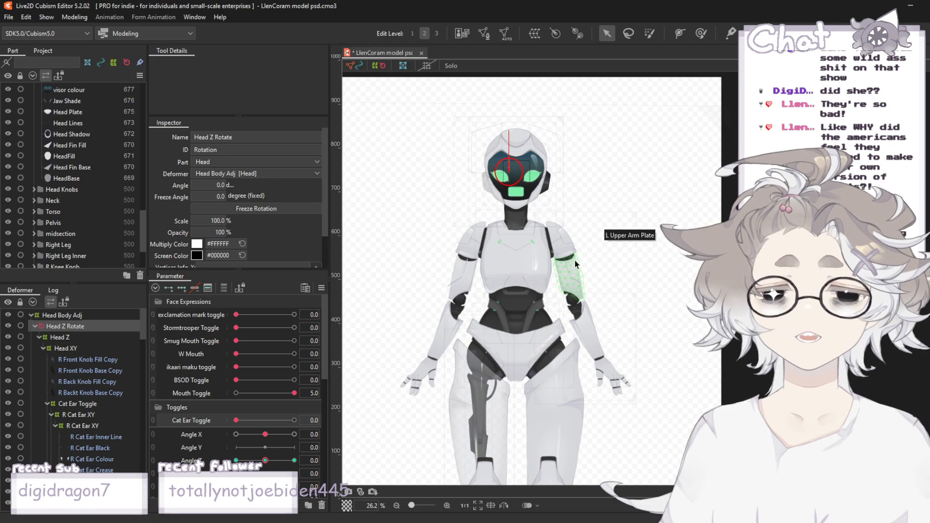
scroll(575, 260, "down", 2)
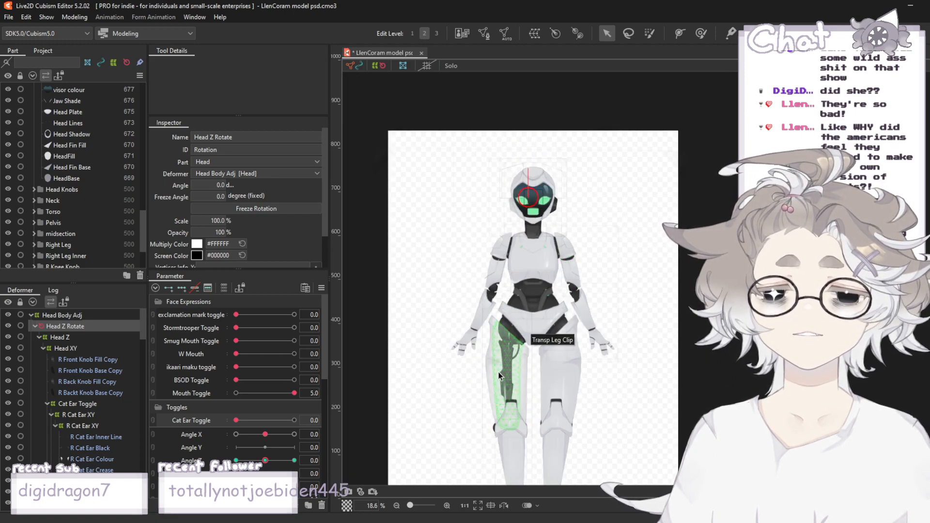
scroll(537, 172, "up", 1)
scroll(538, 172, "up", 1)
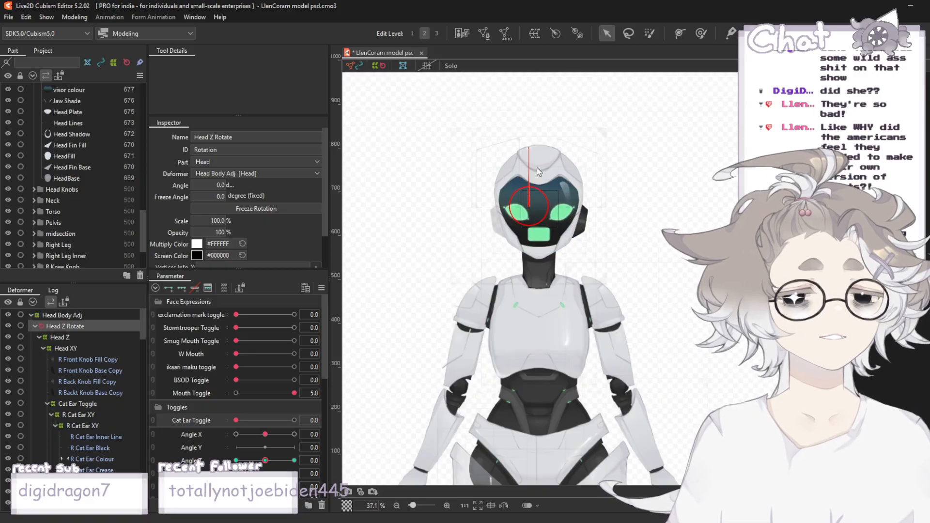
scroll(542, 164, "up", 2)
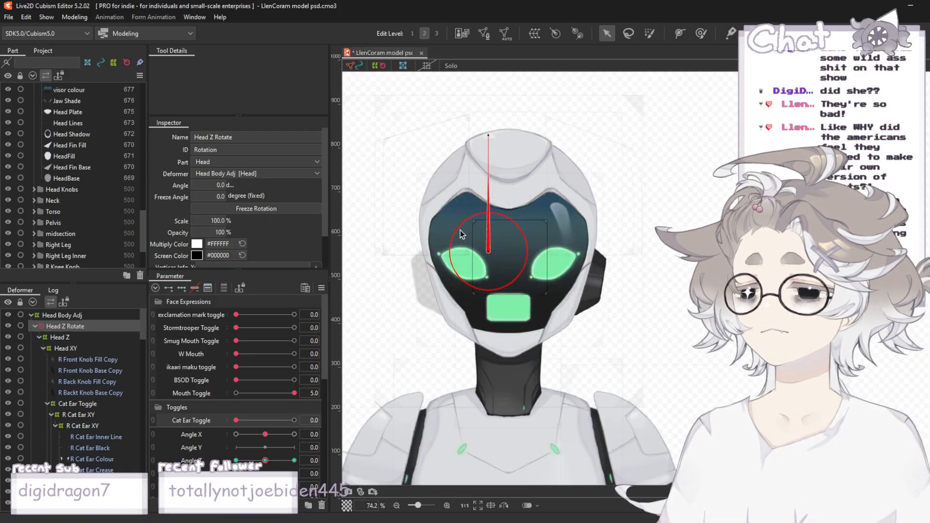
scroll(460, 234, "down", 1)
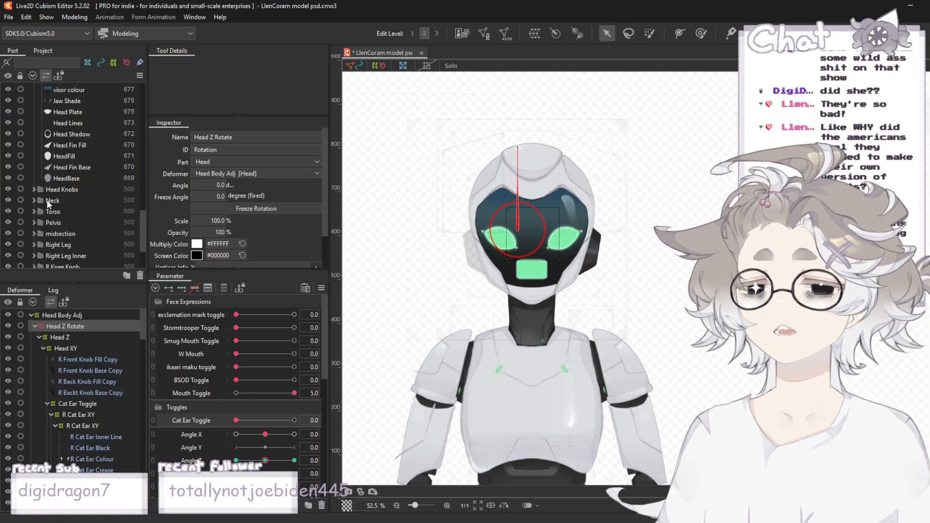
scroll(443, 243, "up", 1)
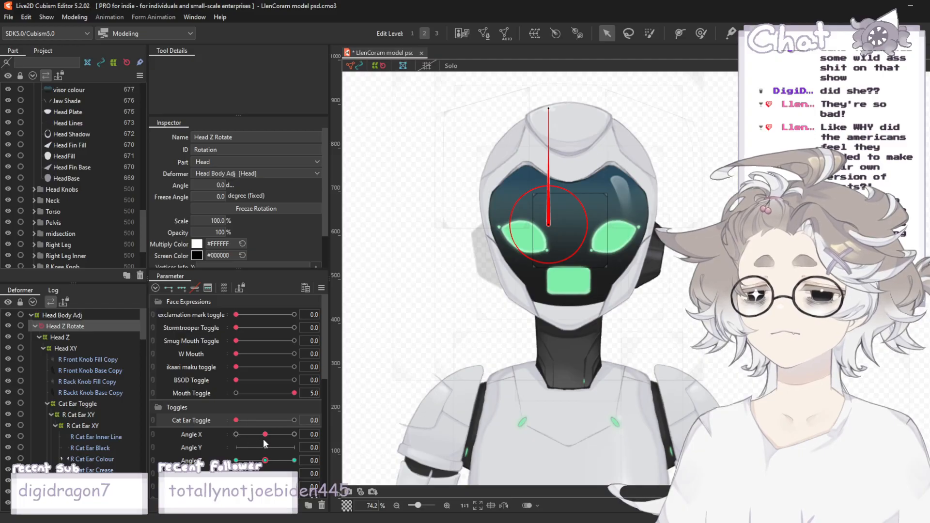
- Set Angle X to 30.0, select all objects linked to it, and reflect their motion onto the opposite Angle X key
left_click_drag(264, 434, 294, 438)
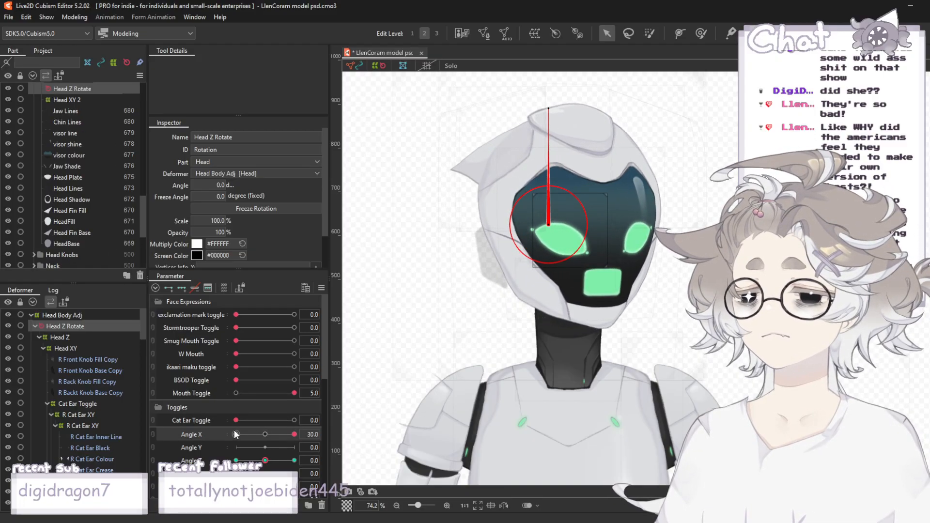
key("ctrl+a")
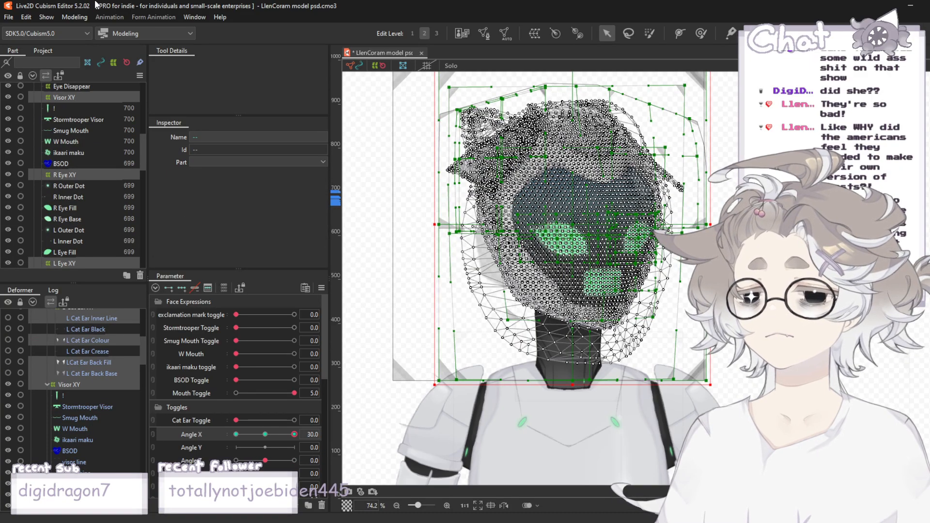
left_click(76, 19)
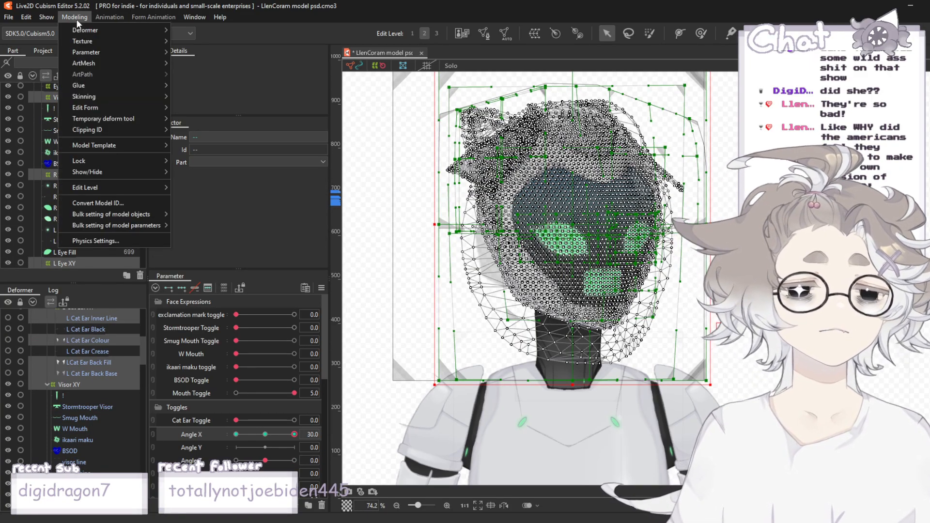
mouse_move(147, 50)
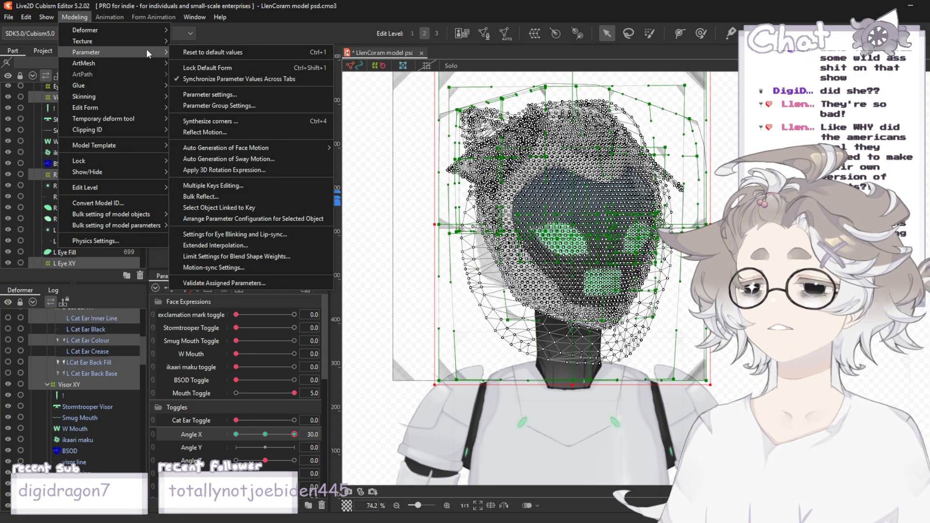
left_click(228, 132)
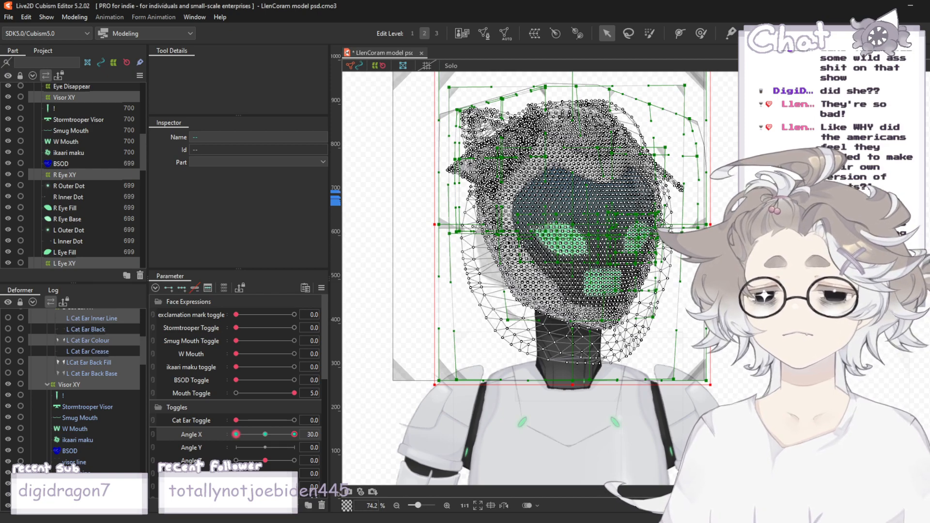
- Set Angle X to -30.0, examine the reflected head turn, and return Angle X to 0.0
left_click_drag(294, 434, 223, 446)
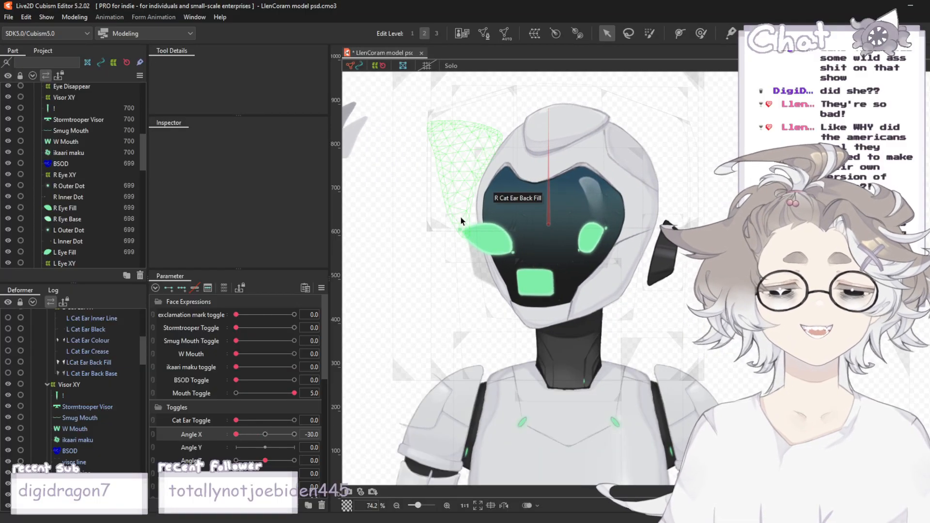
scroll(460, 221, "down", 3)
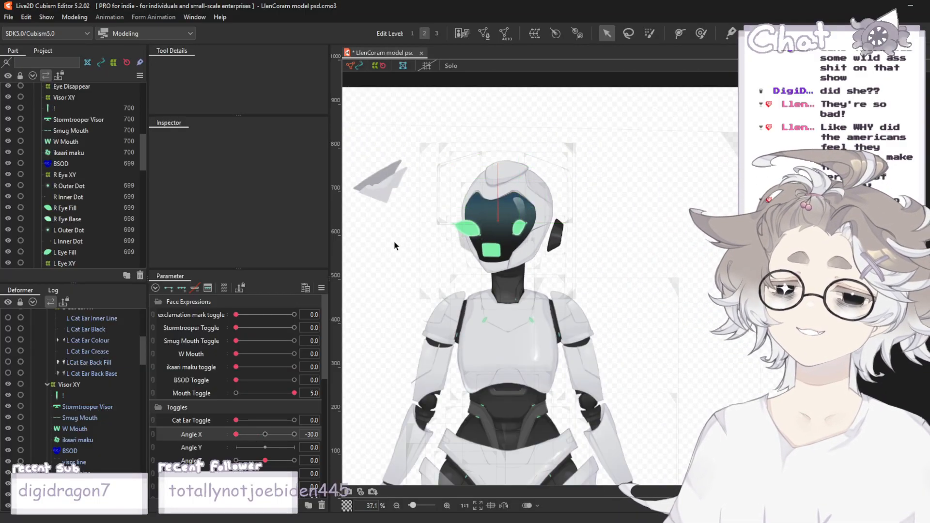
scroll(412, 226, "up", 3)
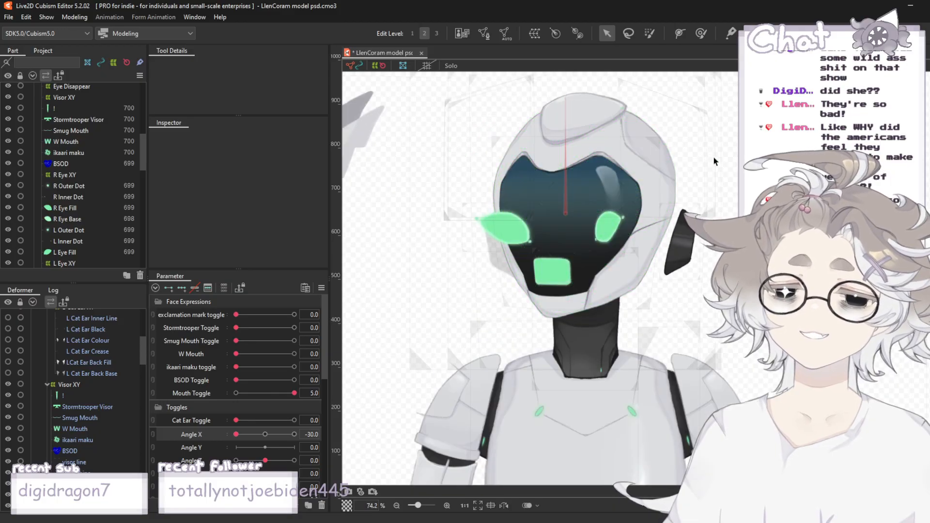
scroll(714, 157, "down", 2)
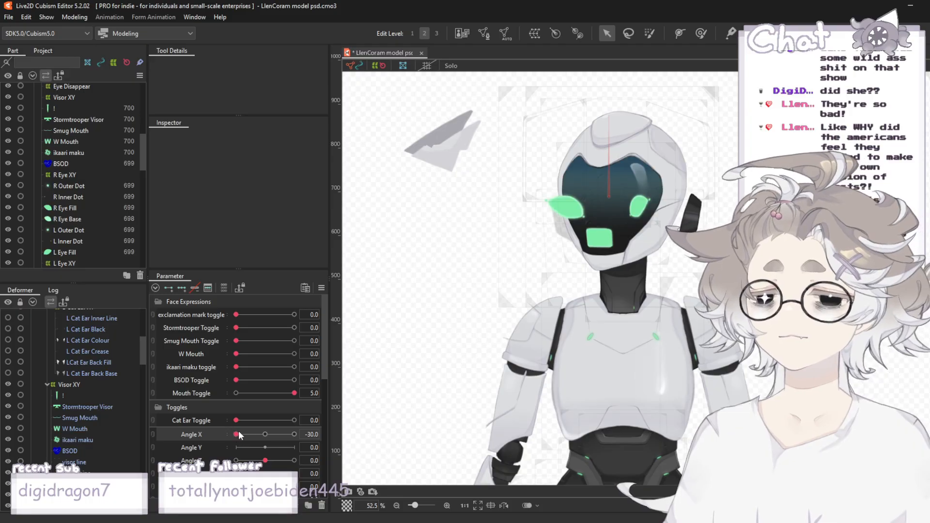
left_click_drag(237, 439, 267, 433)
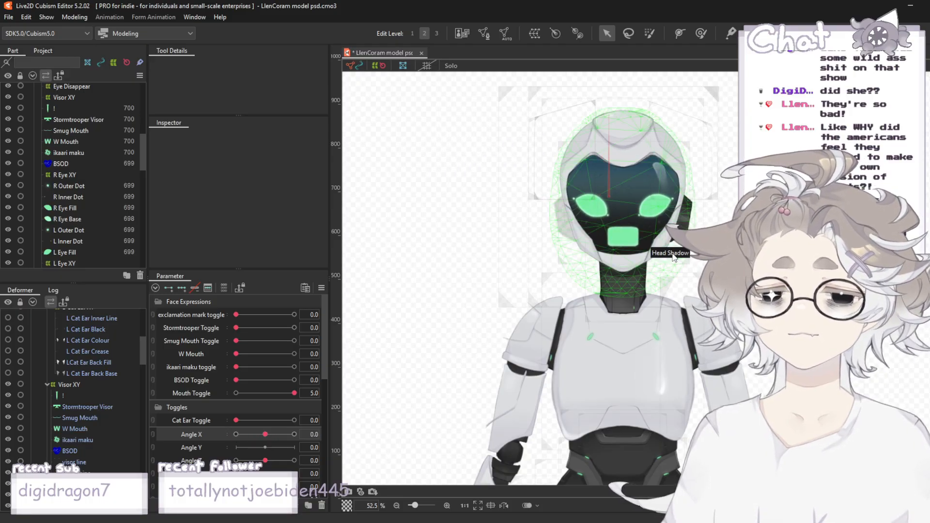
- Check the exclamation mark expression on the turned head with Angle X at -30.0, its toggle at 5.0 and Mouth Toggle at 0.0
scroll(671, 248, "down", 1)
scroll(682, 229, "up", 1)
scroll(708, 196, "up", 1)
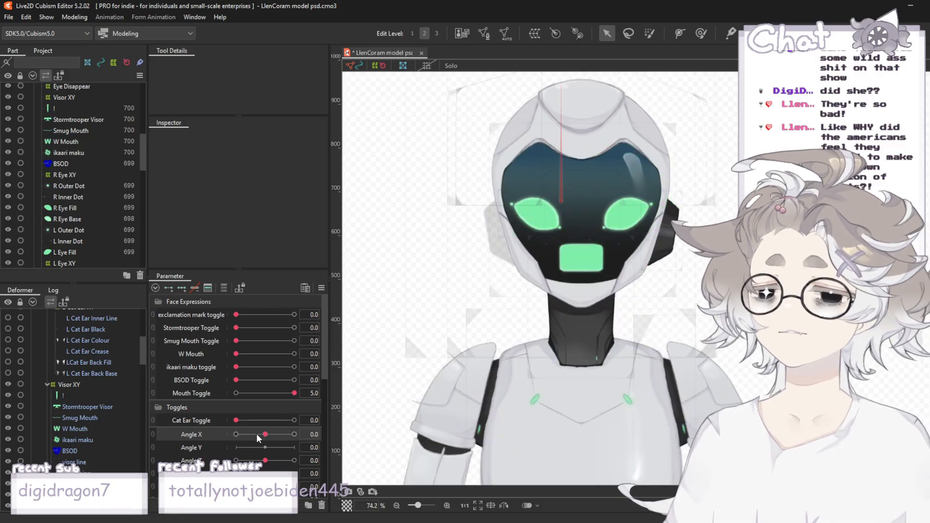
left_click_drag(257, 434, 167, 437)
left_click_drag(239, 314, 365, 317)
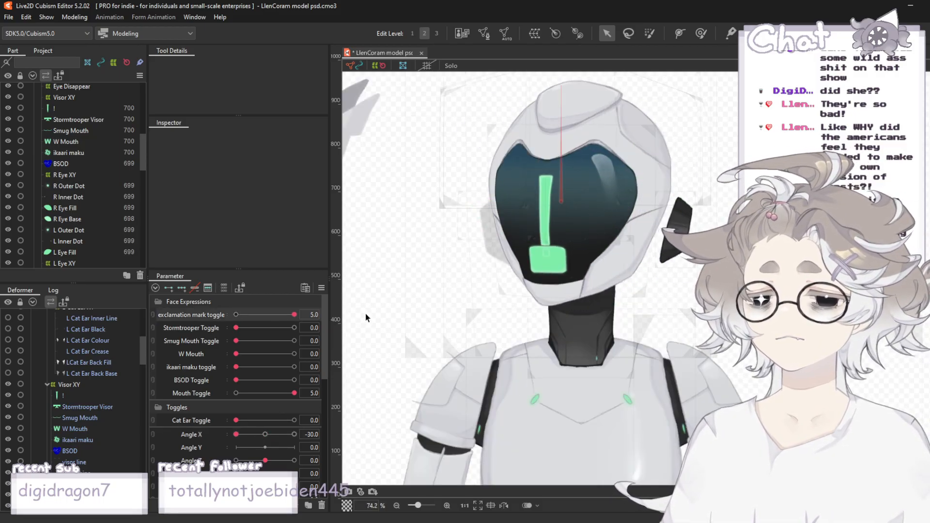
left_click_drag(293, 393, 189, 395)
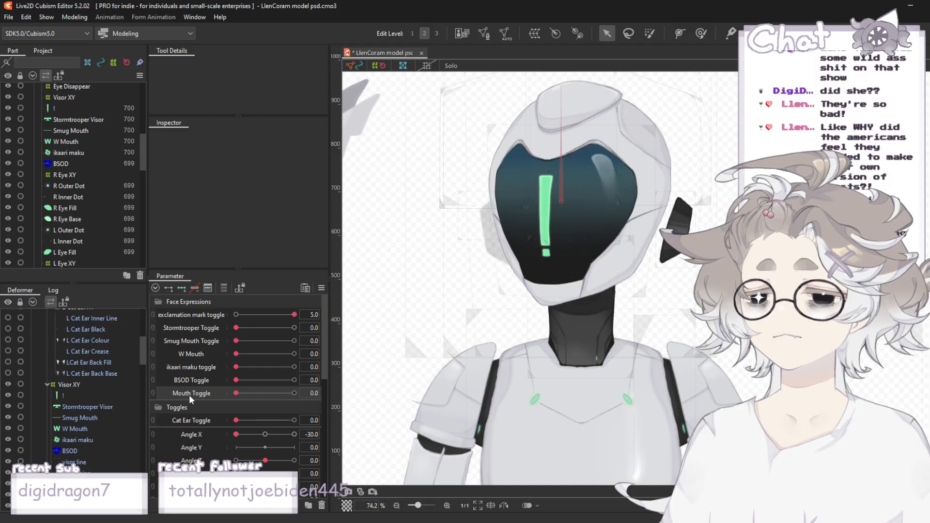
- Reset the exclamation mark toggle and check the Stormtrooper visor and W Mouth expressions in turn at 5.0 on the turned head
left_click(236, 314)
left_click(295, 328)
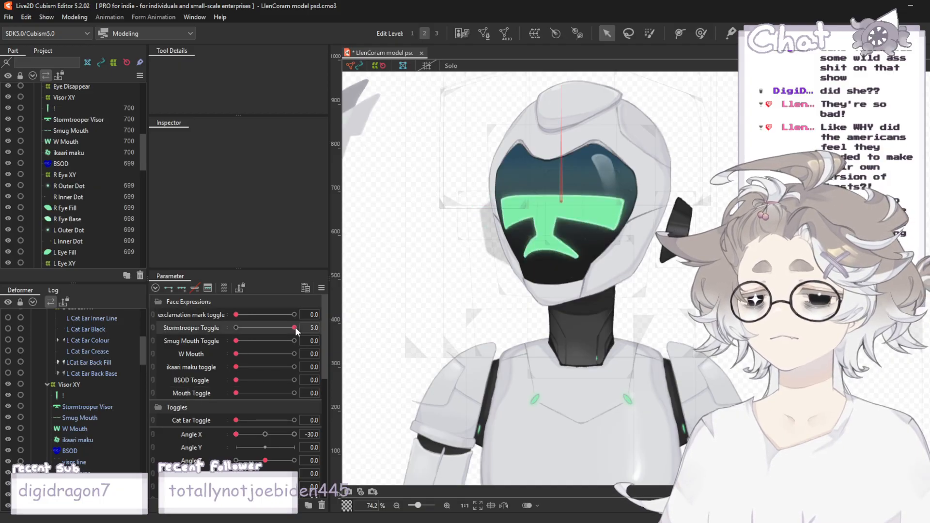
left_click(239, 328)
left_click(290, 353)
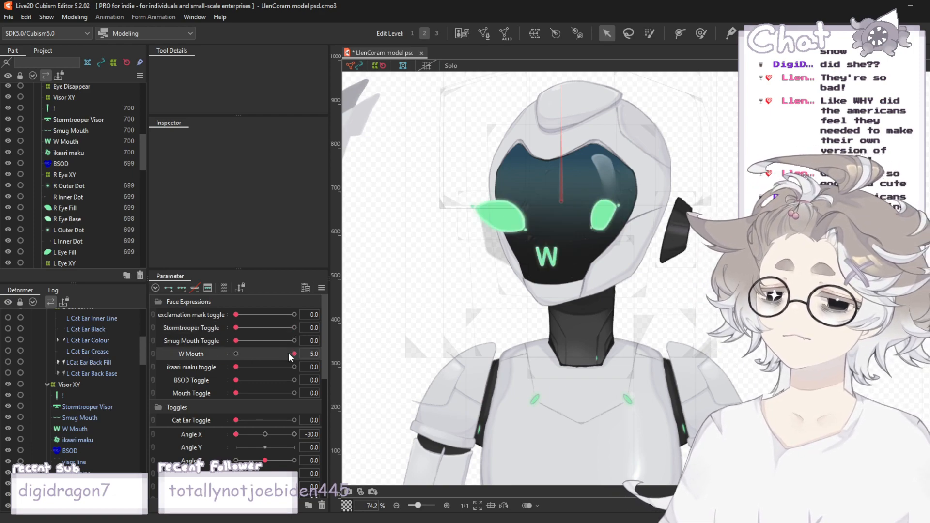
- Check the Smug Mouth, ikaari maku and BSOD expressions at 5.0 on the turned head, comparing Angle X at 0.0 and -30.0
left_click(237, 353)
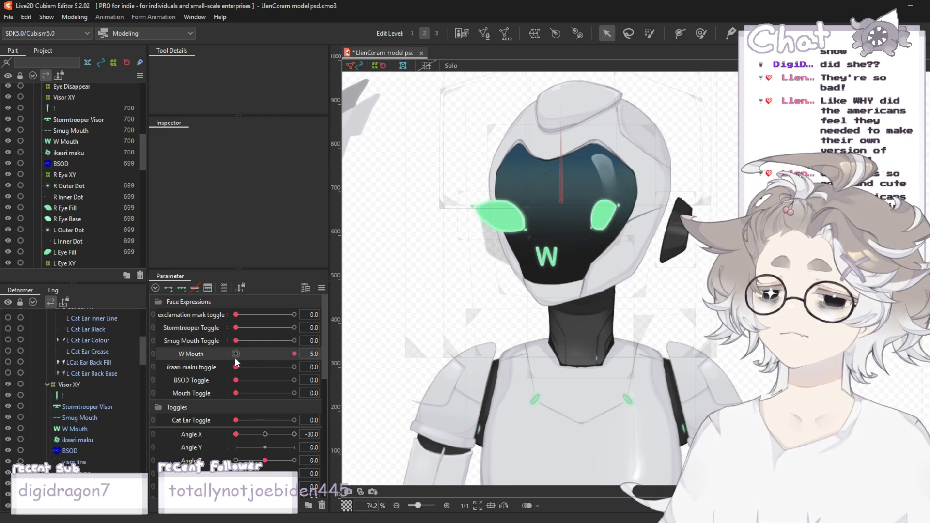
left_click(295, 341)
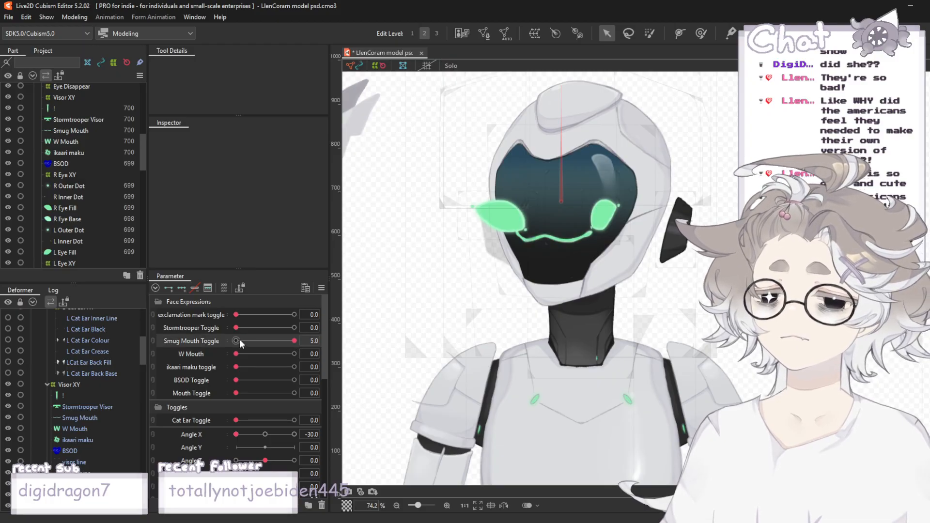
left_click(294, 366)
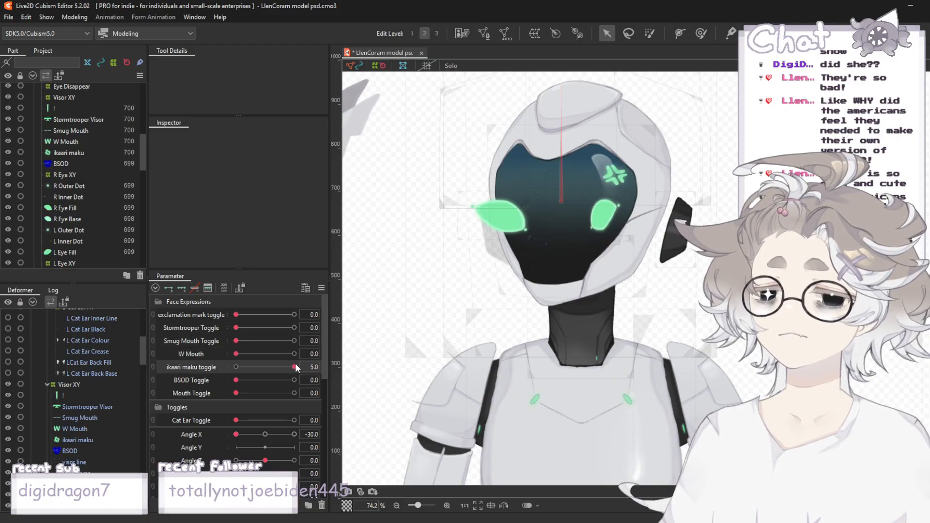
left_click(292, 380)
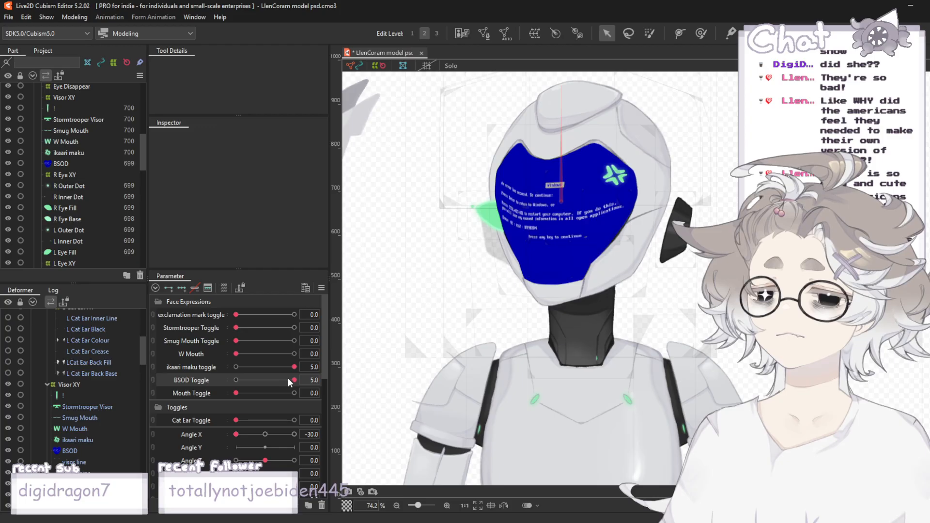
left_click(239, 377)
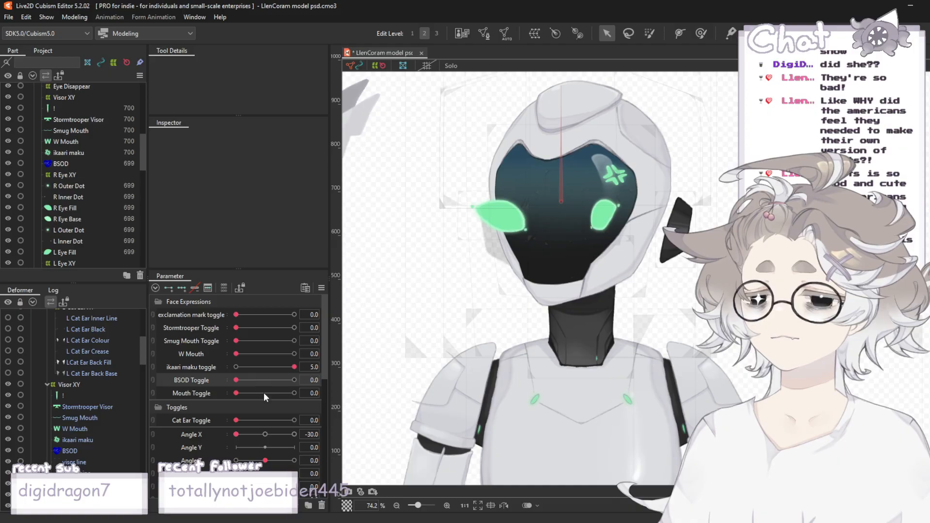
left_click(265, 435)
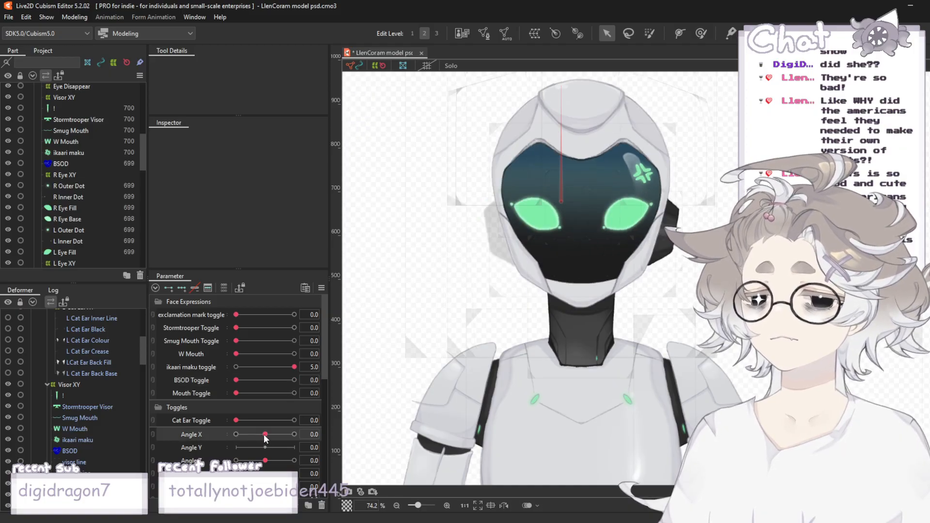
left_click(236, 434)
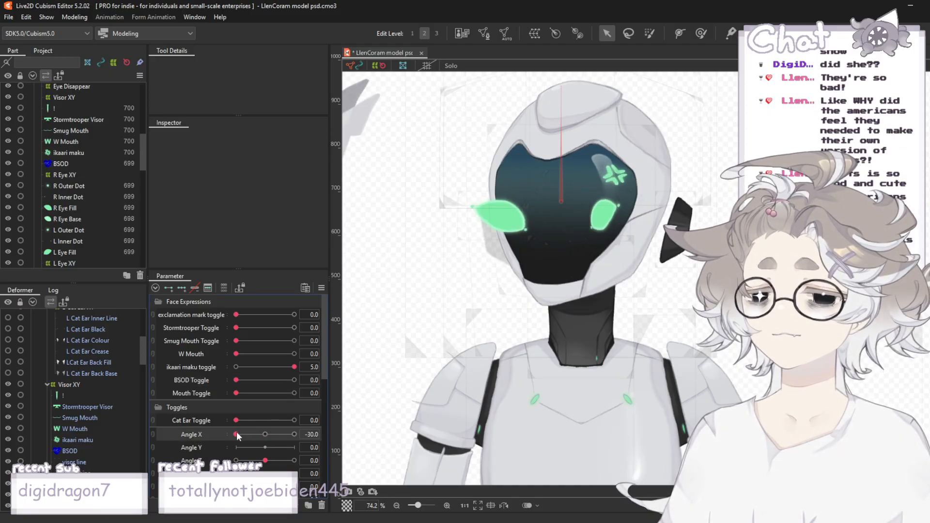
- Undo the Angle X motion reflection and remove R Eye XY, L Eye XY and the right cat ear objects from the linked selection
key("ctrl+z")
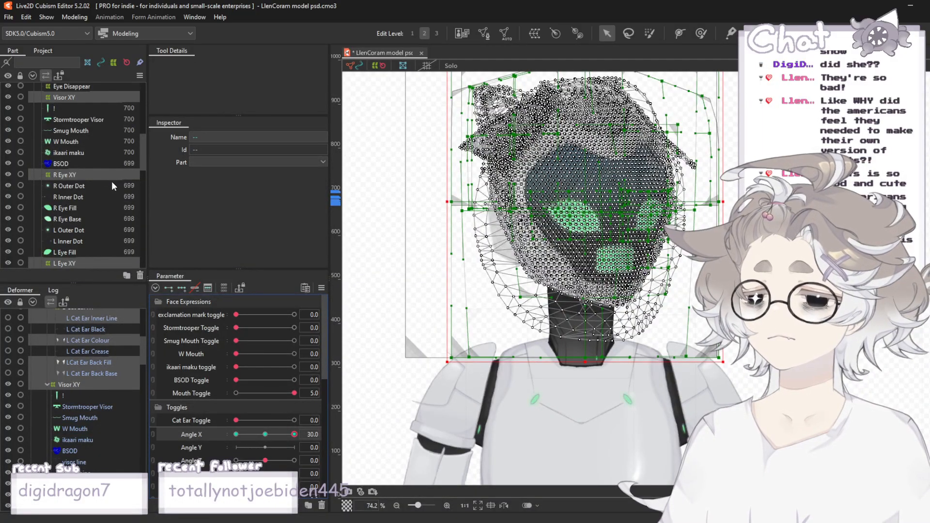
scroll(111, 181, "down", 1)
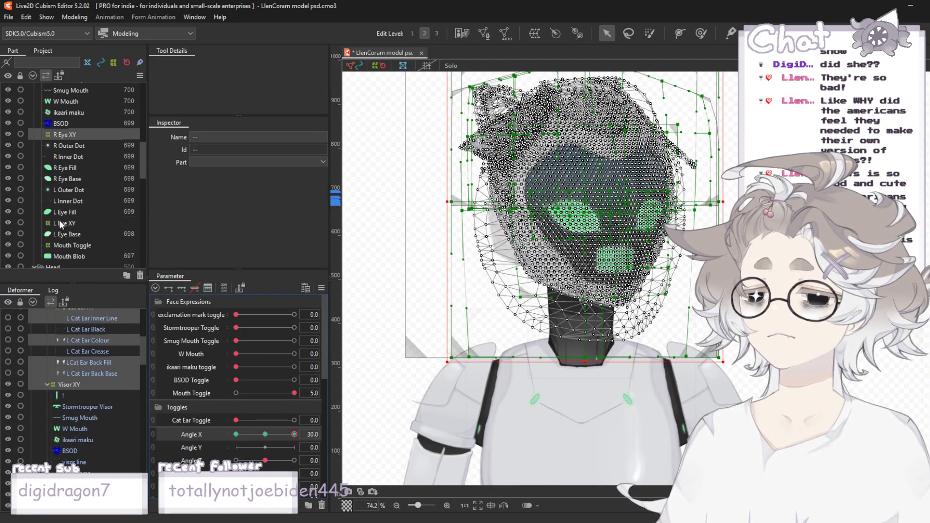
scroll(86, 132, "up", 3)
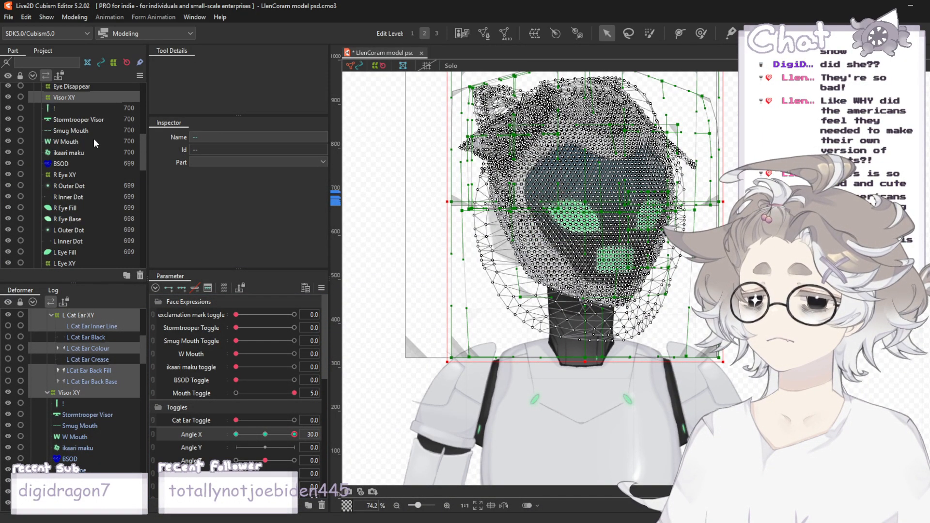
scroll(94, 138, "up", 2)
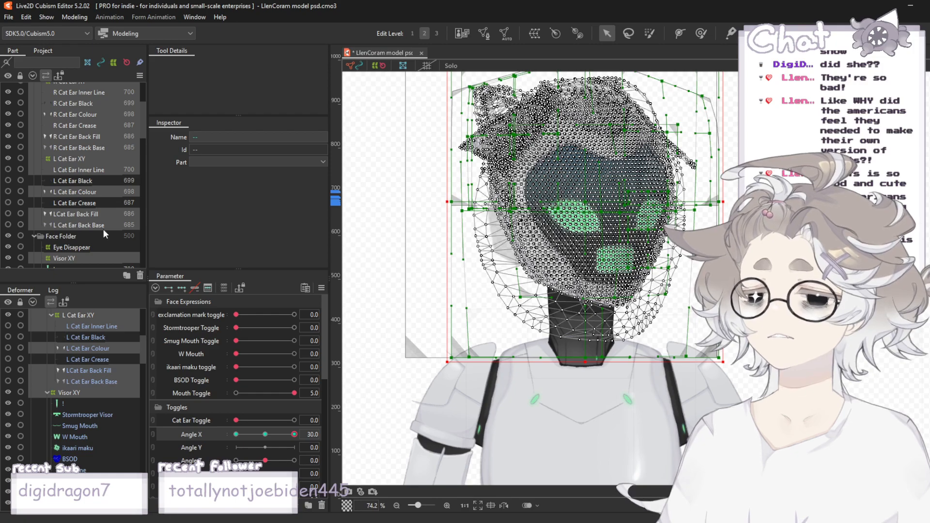
scroll(103, 231, "up", 2)
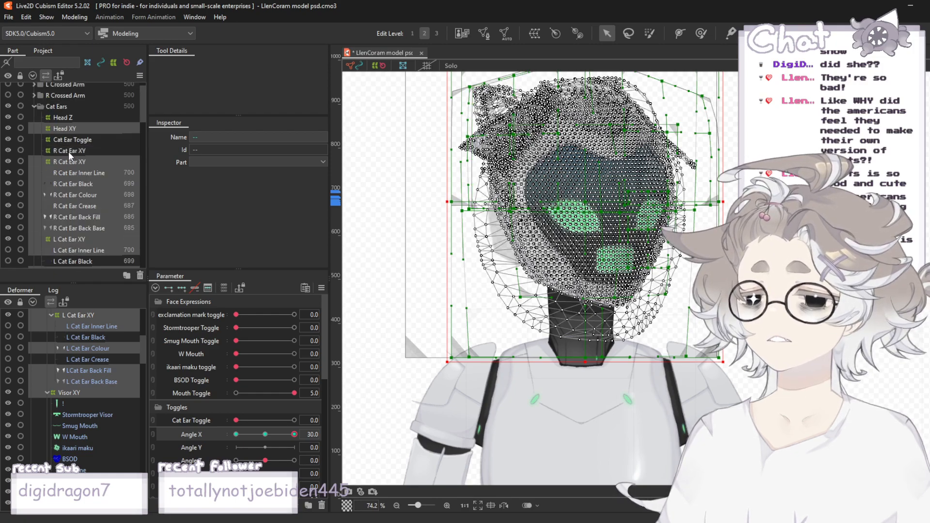
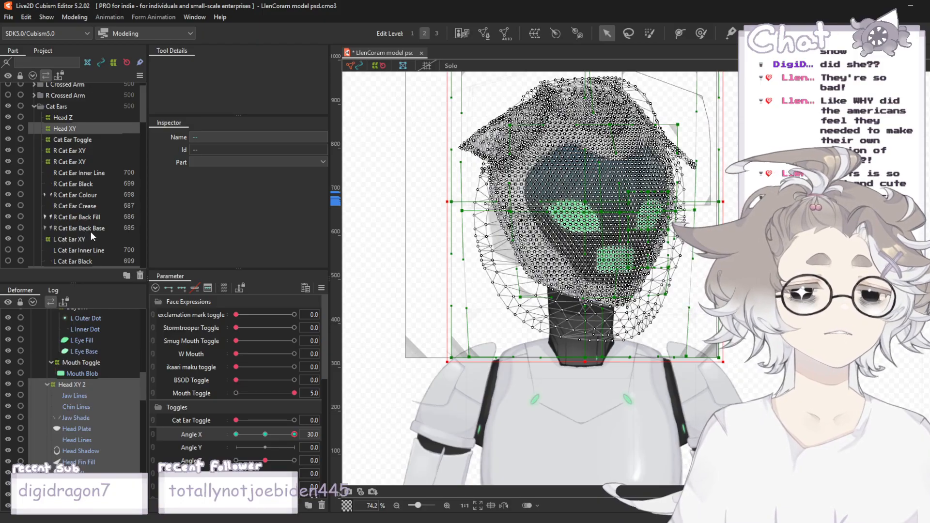
- Remove the left cat ear objects, Head Fin Fill and Head Fin Base from the selection of Angle X objects
scroll(85, 213, "down", 1)
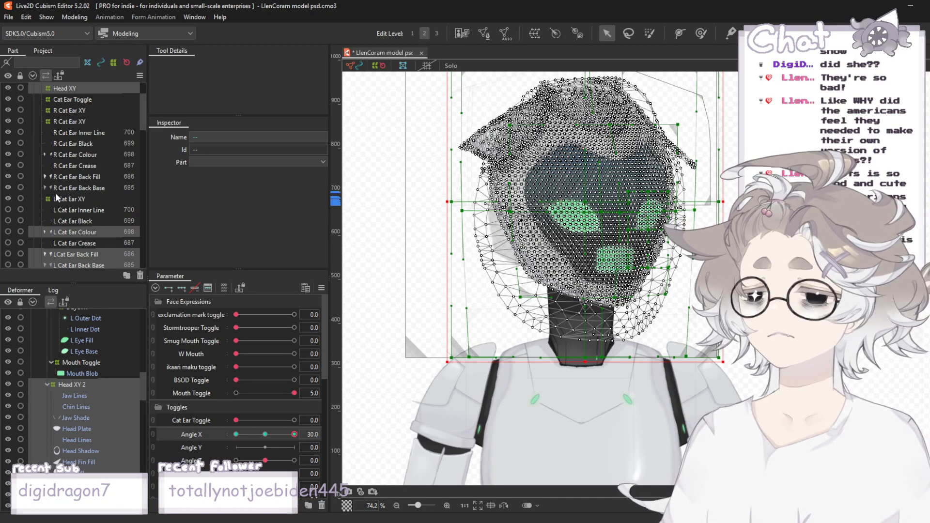
scroll(60, 187, "down", 1)
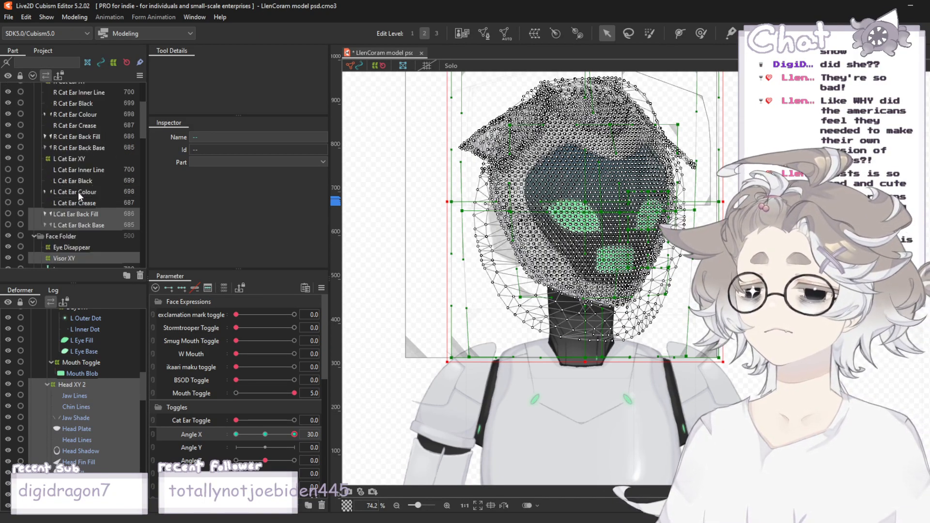
scroll(97, 225, "down", 4)
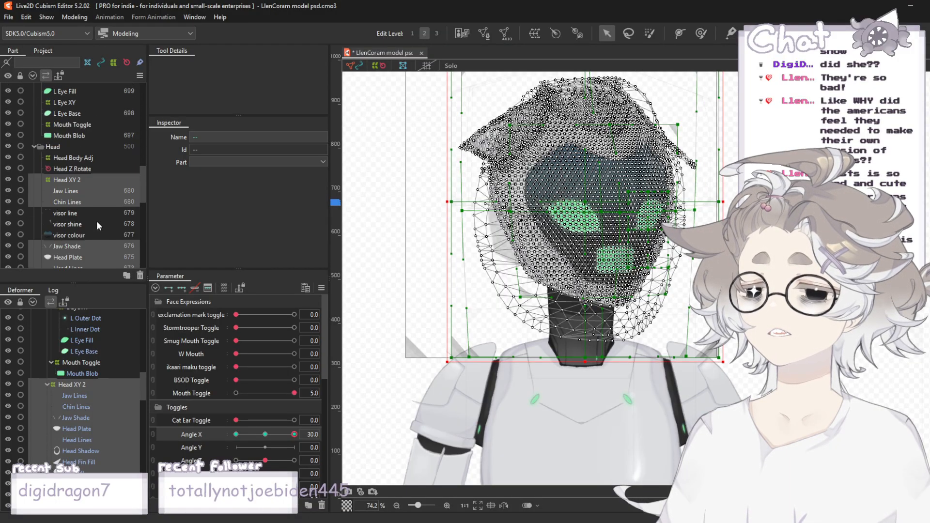
scroll(86, 181, "down", 3)
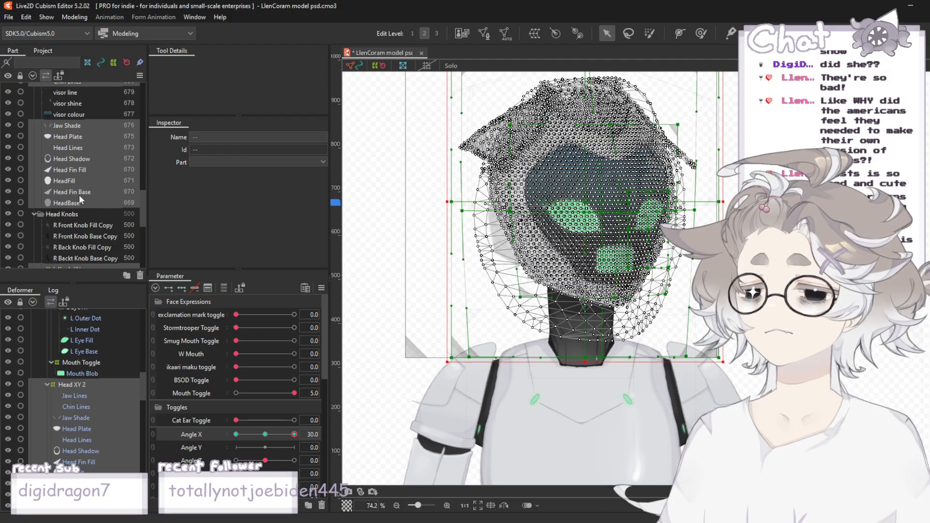
left_click(67, 169, "ctrl")
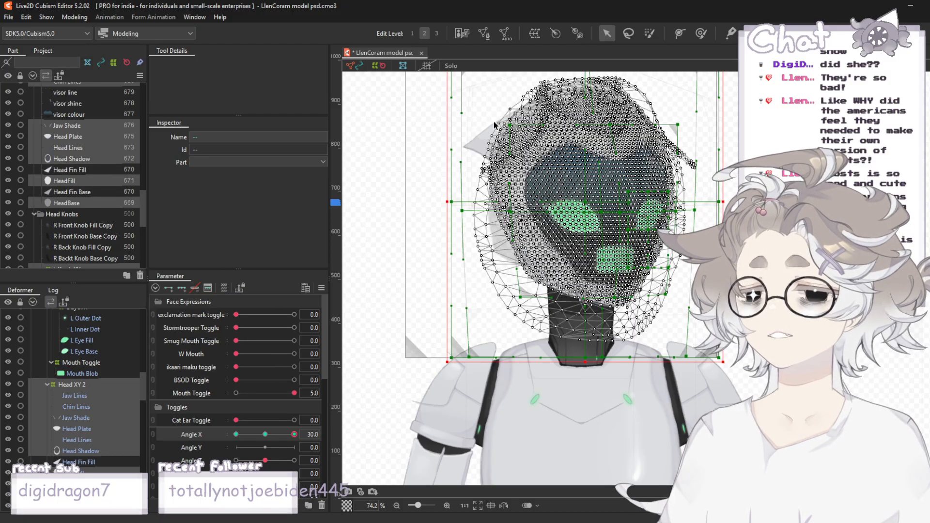
- Reflect the motion of the remaining selected objects onto the opposite Angle X key and check the head at -30.0
scroll(554, 189, "down", 2)
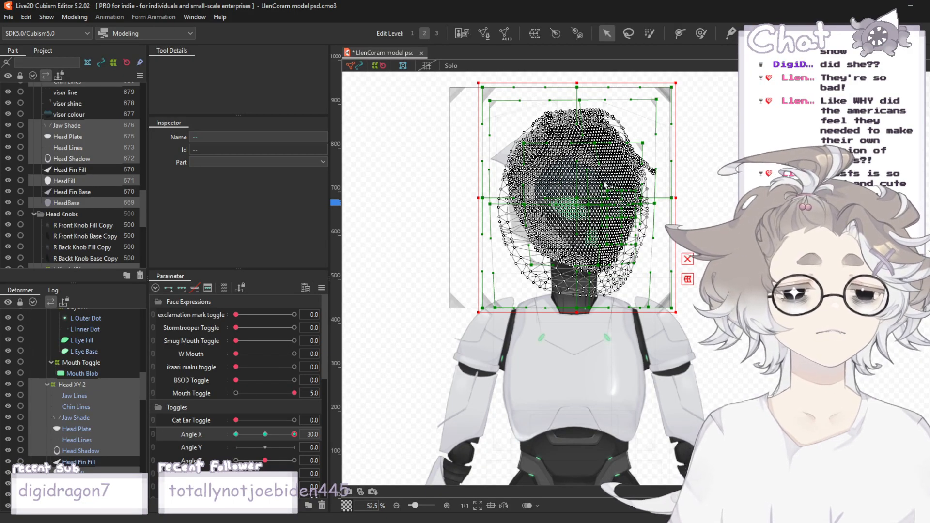
left_click(75, 17)
mouse_move(104, 53)
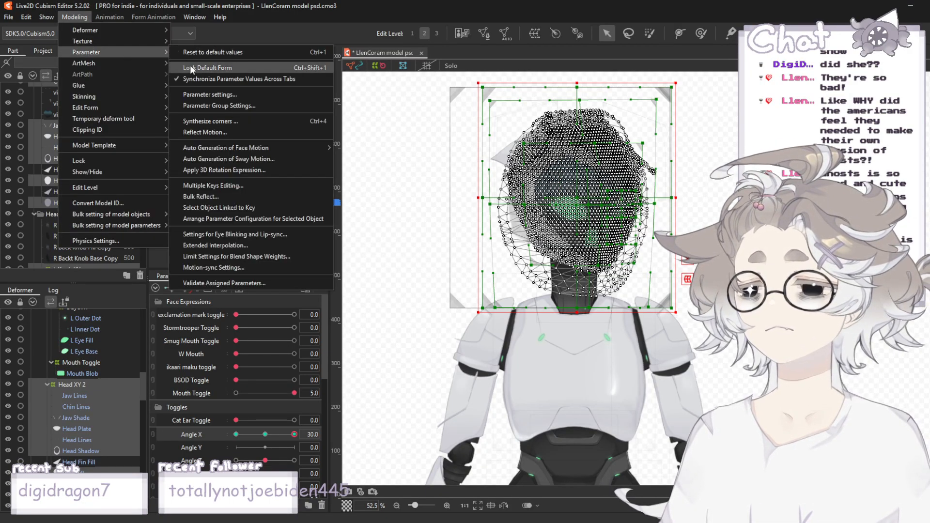
left_click(217, 133)
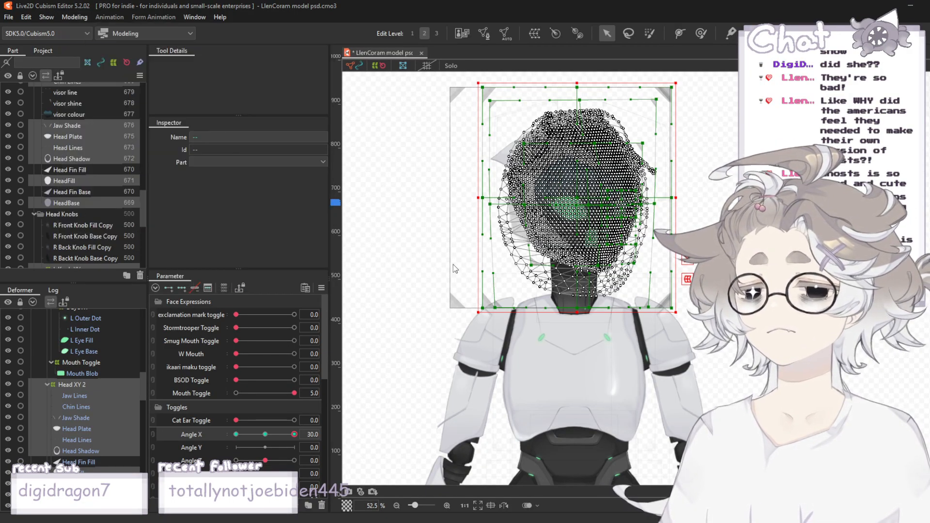
left_click(452, 363)
left_click_drag(294, 434, 234, 437)
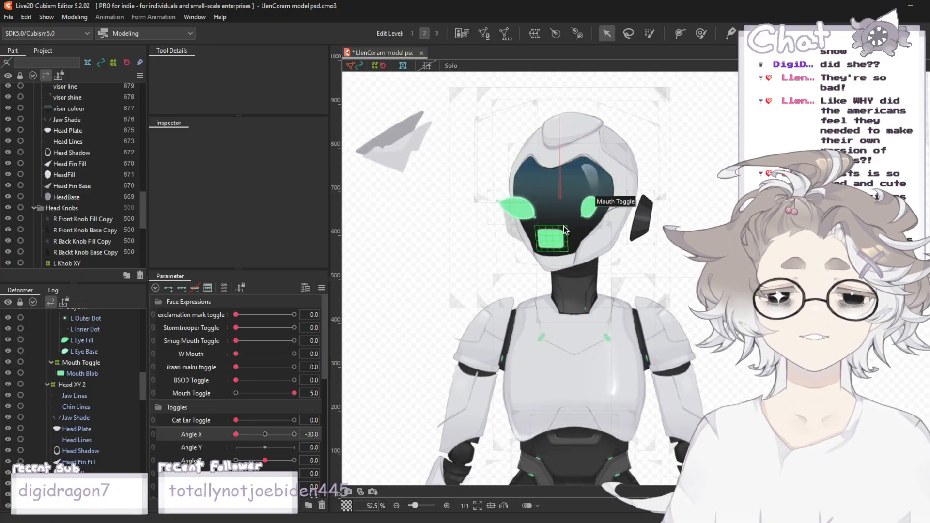
- Undo the motion reflection and remove the L Knob XY deformer from the selected objects
key("ctrl+z")
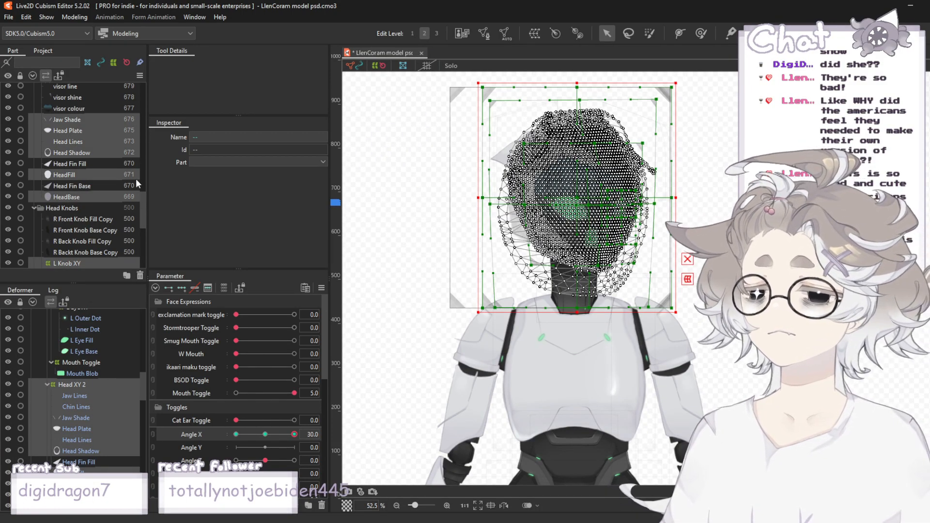
scroll(129, 168, "up", 4)
scroll(130, 168, "up", 10)
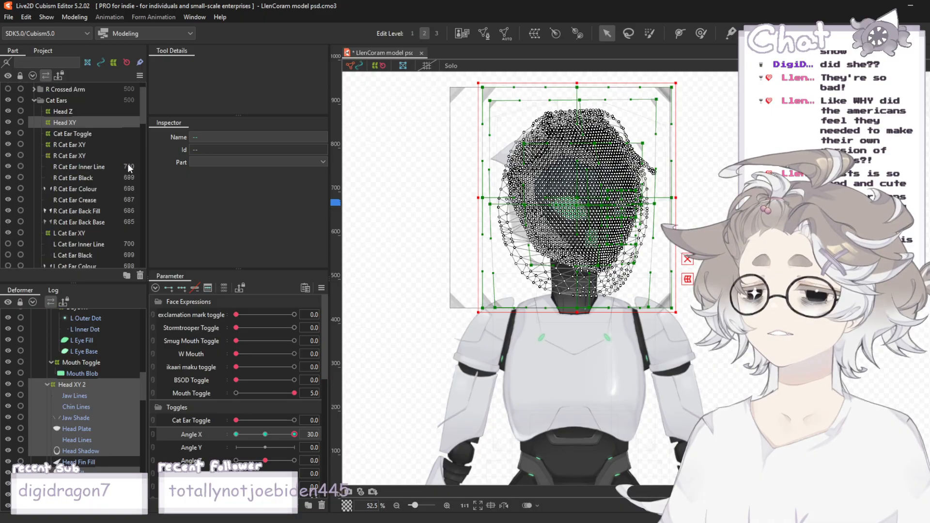
scroll(128, 168, "down", 8)
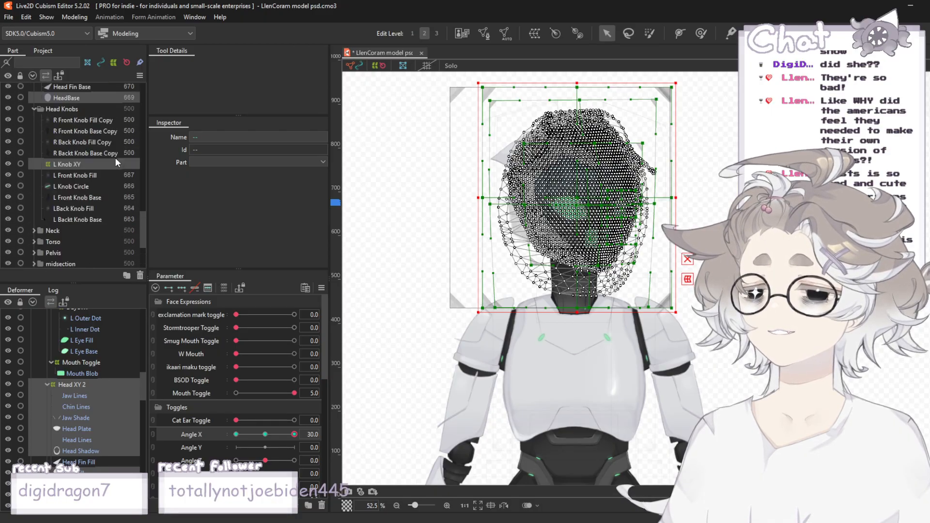
scroll(115, 158, "up", 1)
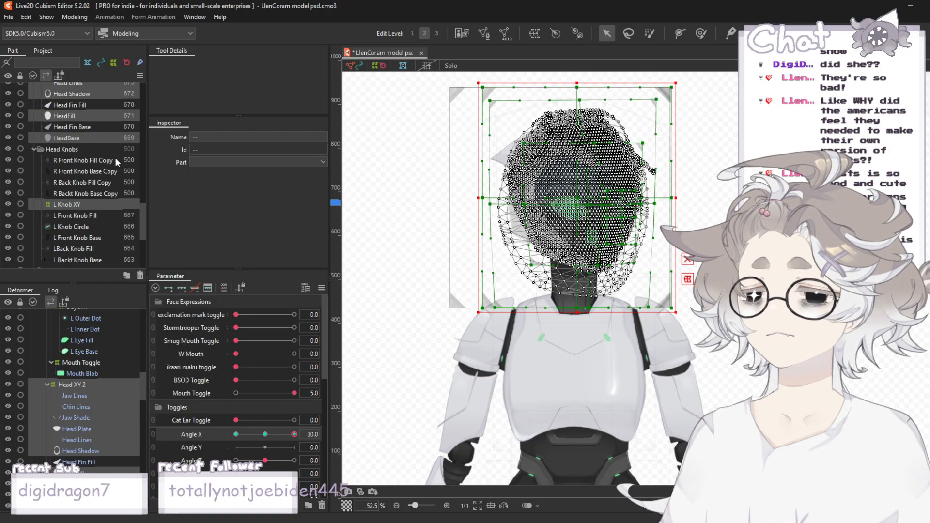
left_click(82, 204, "ctrl")
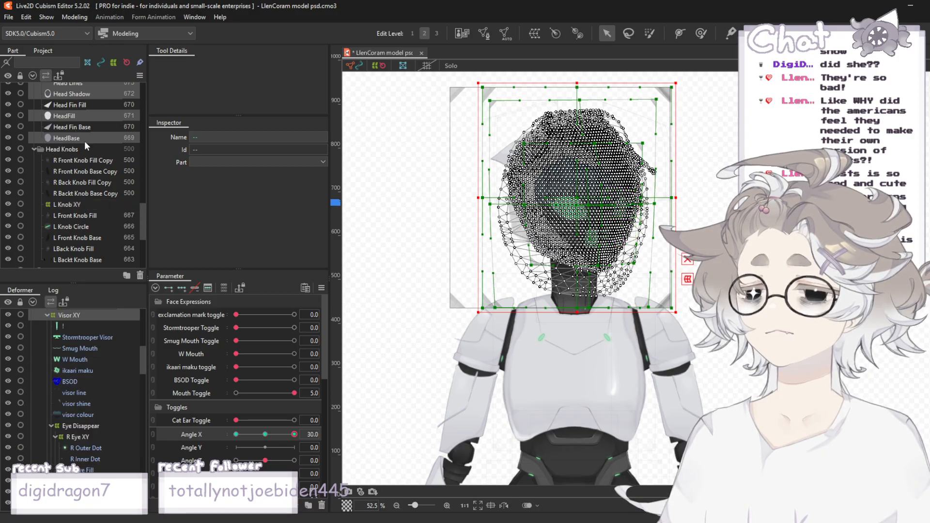
scroll(86, 144, "up", 1)
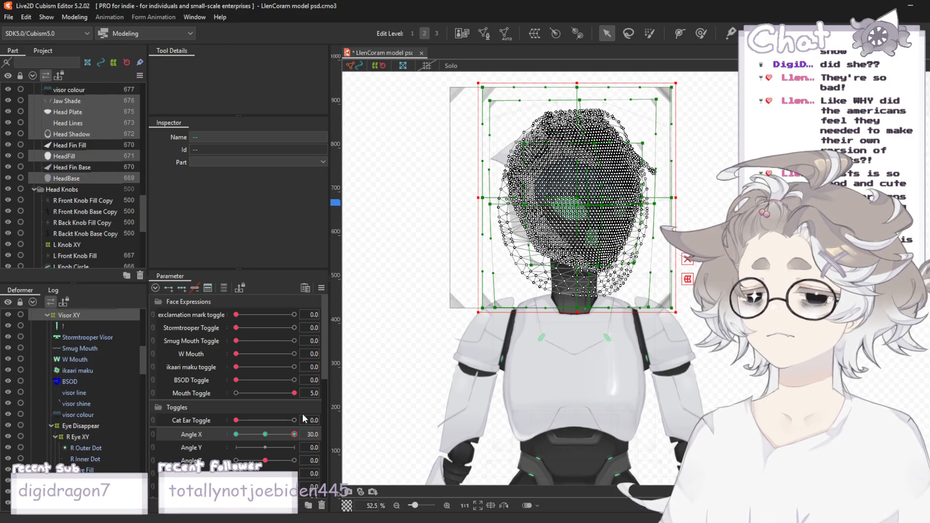
- Undo the selection and parameter changes back to the front-facing head with only the Mouth Toggle deformer selected
left_click_drag(294, 434, 198, 437)
key("ctrl+z")
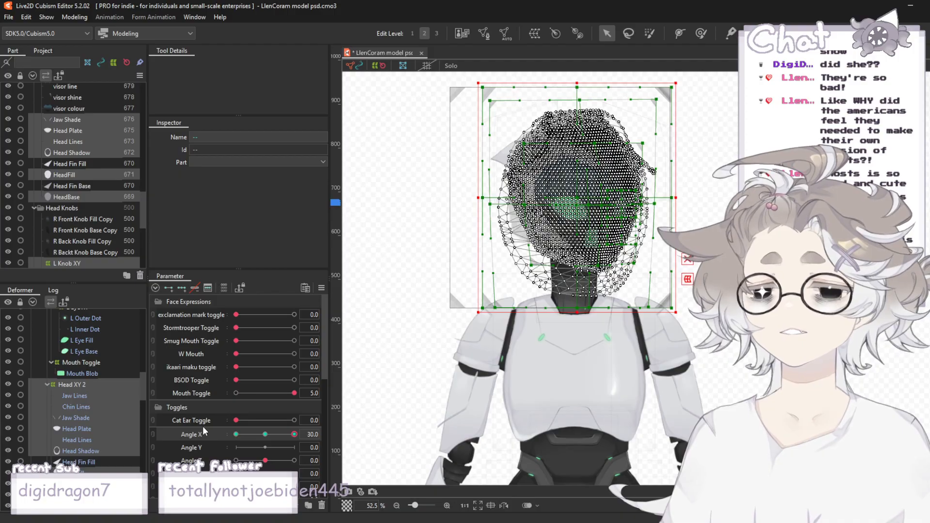
key("ctrl+z")
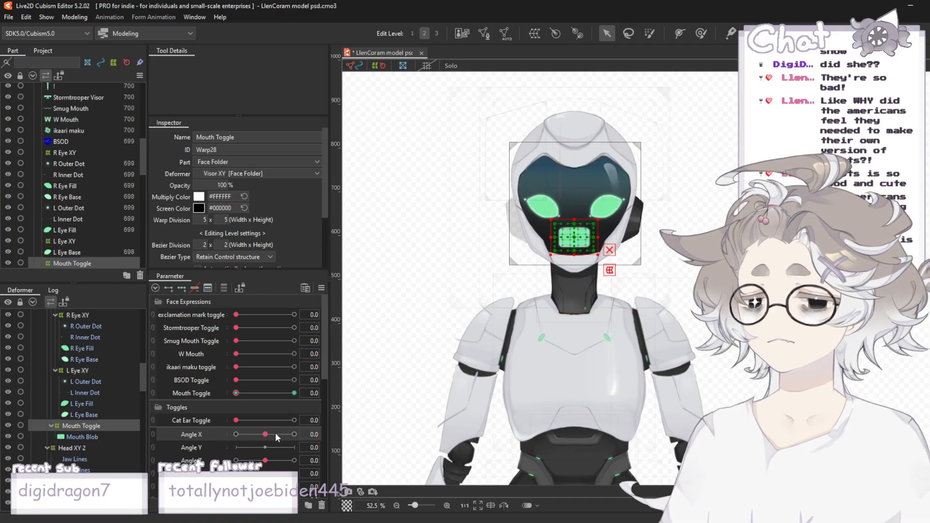
- Set Angle X to 30.0, select all objects linked to Angle X, and remove R Eye XY and L Eye XY from that selection
left_click_drag(265, 435, 365, 442)
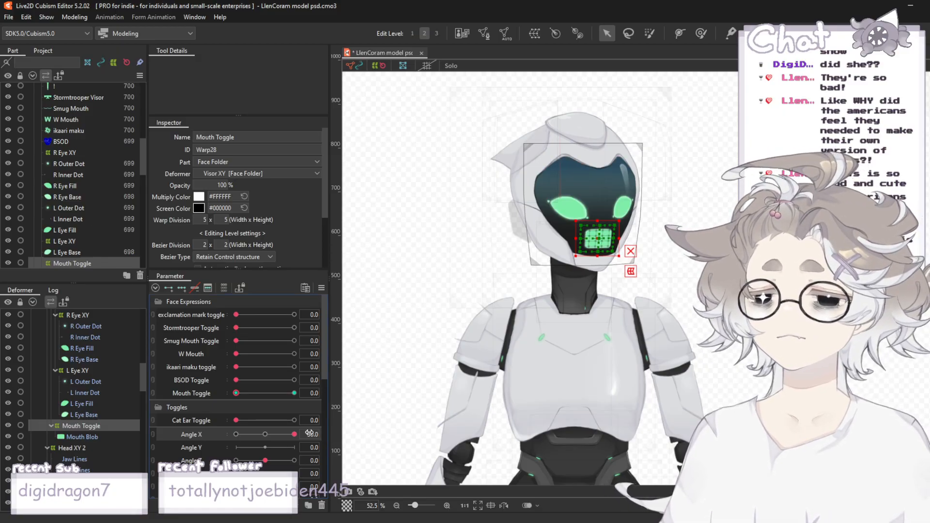
left_click(359, 440)
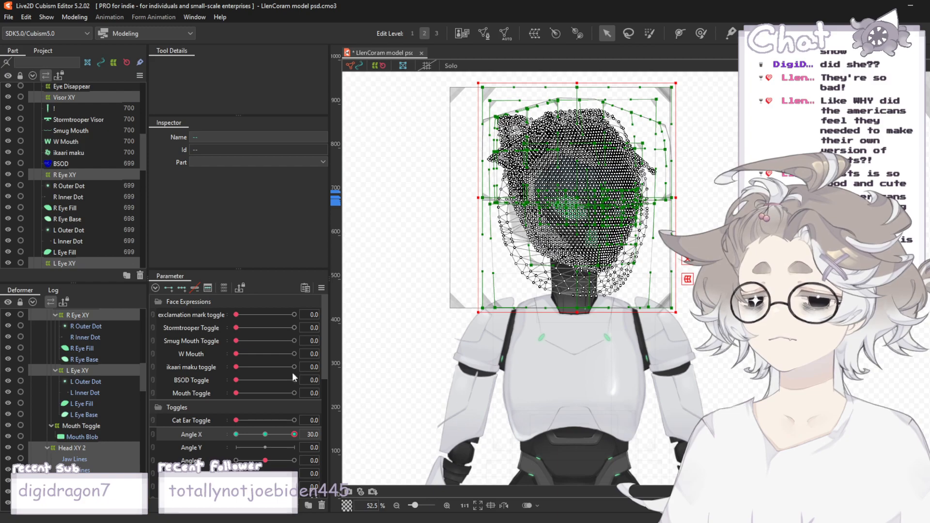
scroll(106, 153, "up", 2)
scroll(105, 153, "down", 2)
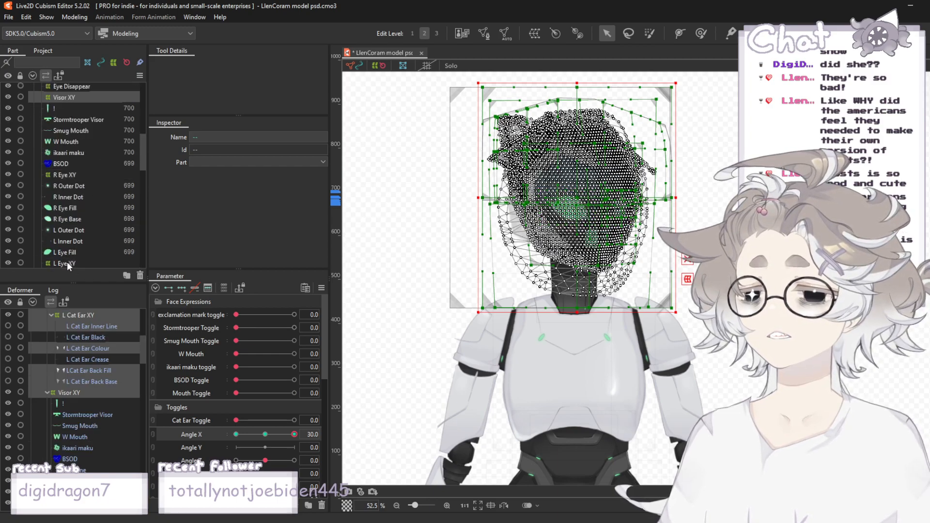
- Remove the left cat ear's meshes and the L Cat Ear XY deformer from the selection
scroll(91, 207, "up", 4)
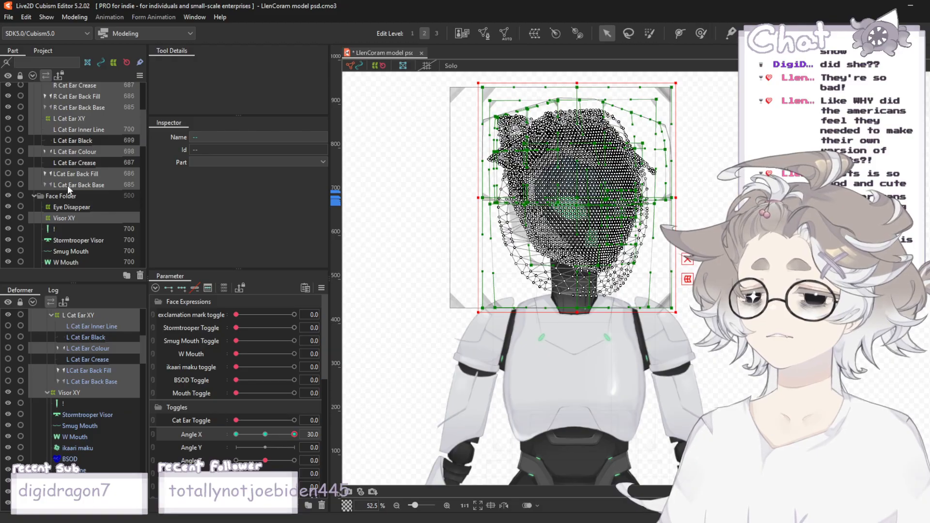
left_click(63, 173, "ctrl")
left_click(70, 152, "ctrl")
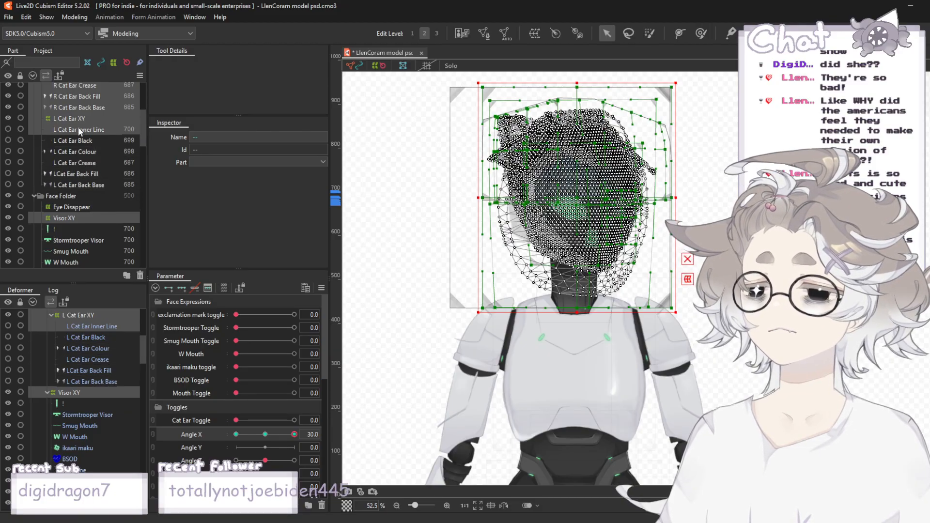
left_click(77, 128, "ctrl")
left_click(76, 119, "ctrl")
- Remove the right cat ear's meshes and both R Cat Ear XY deformers from the selection
left_click(68, 108, "ctrl")
left_click(59, 96, "ctrl")
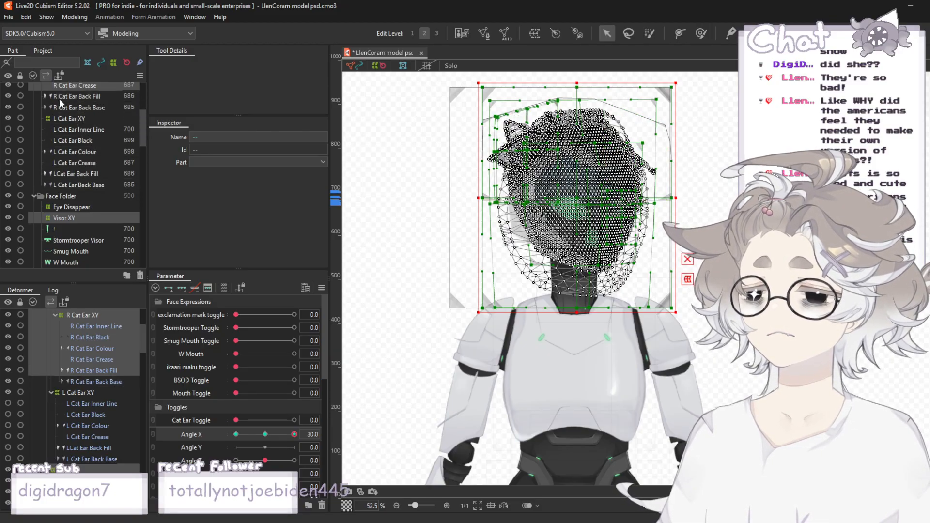
left_click(68, 85, "ctrl")
scroll(68, 146, "up", 1)
scroll(71, 159, "up", 2)
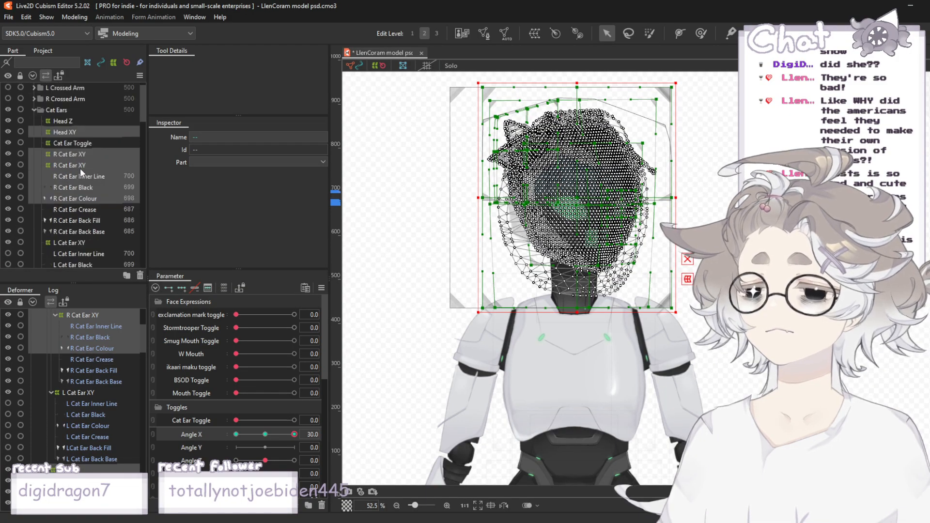
left_click(80, 199, "ctrl")
left_click(73, 188, "ctrl")
left_click(73, 176, "ctrl")
left_click(68, 165, "ctrl")
left_click(58, 156, "ctrl")
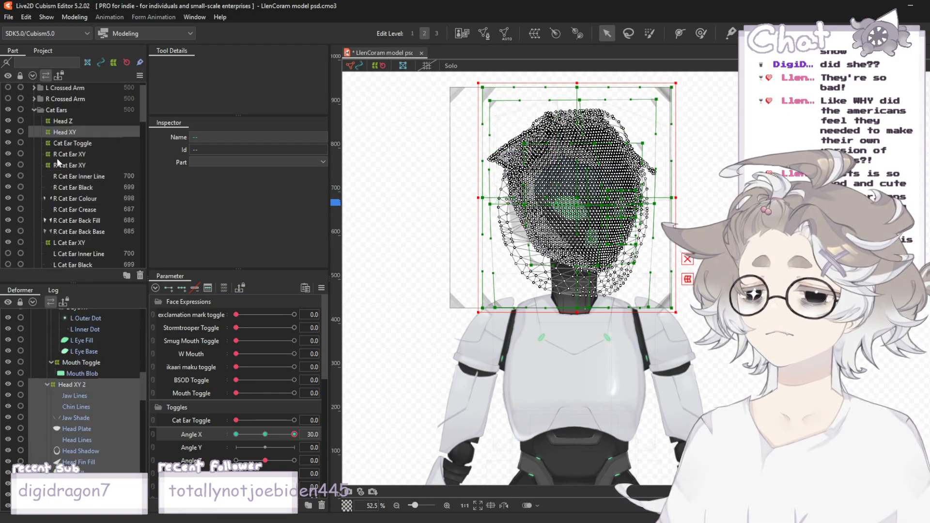
- Remove Head Fin Fill and Head Fin Base from the selection, keeping the other head objects and L Knob XY
scroll(61, 160, "down", 5)
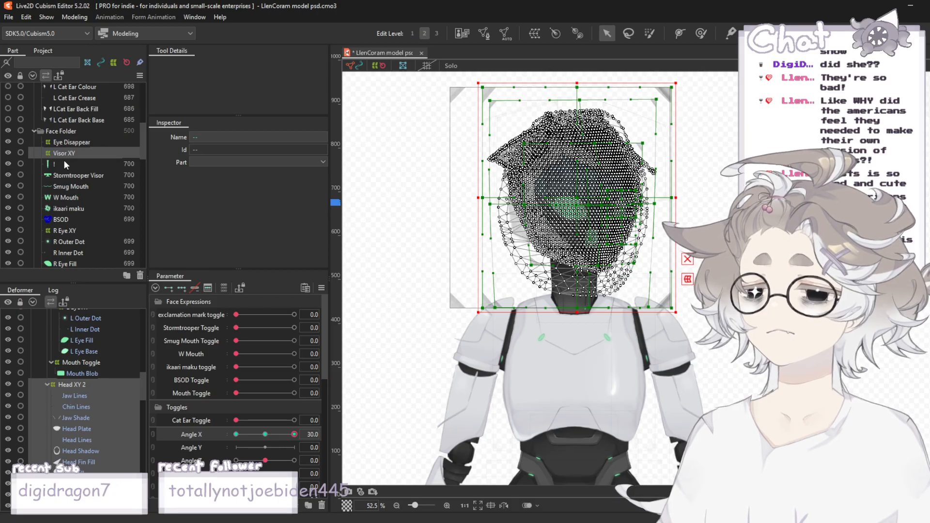
scroll(68, 160, "down", 6)
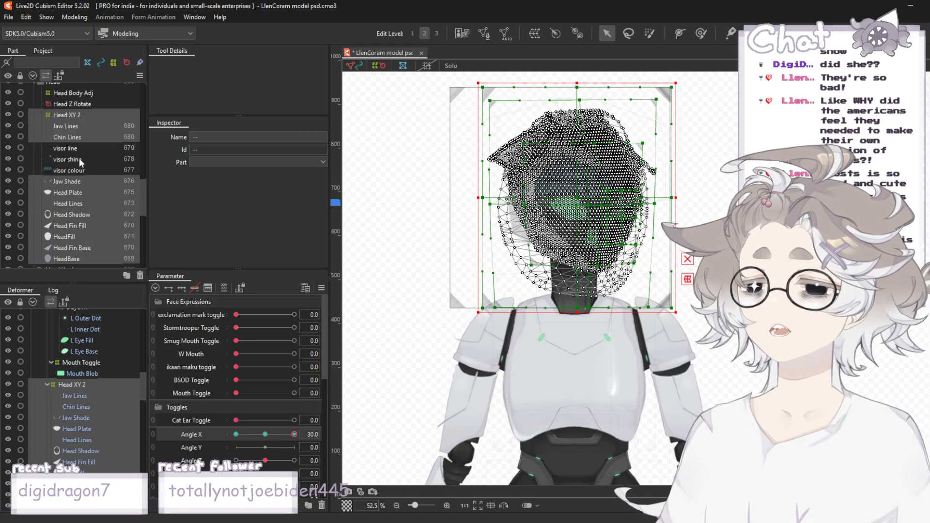
scroll(79, 158, "down", 2)
left_click(82, 168, "ctrl")
left_click(75, 144, "ctrl")
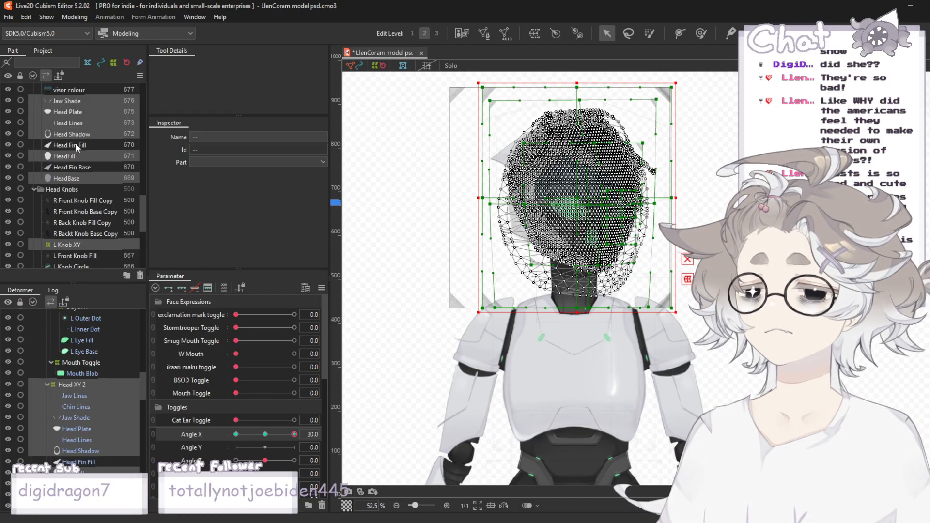
- Reflect the motion of the remaining selected objects from Angle X 30.0 onto the opposite key
scroll(82, 162, "down", 5)
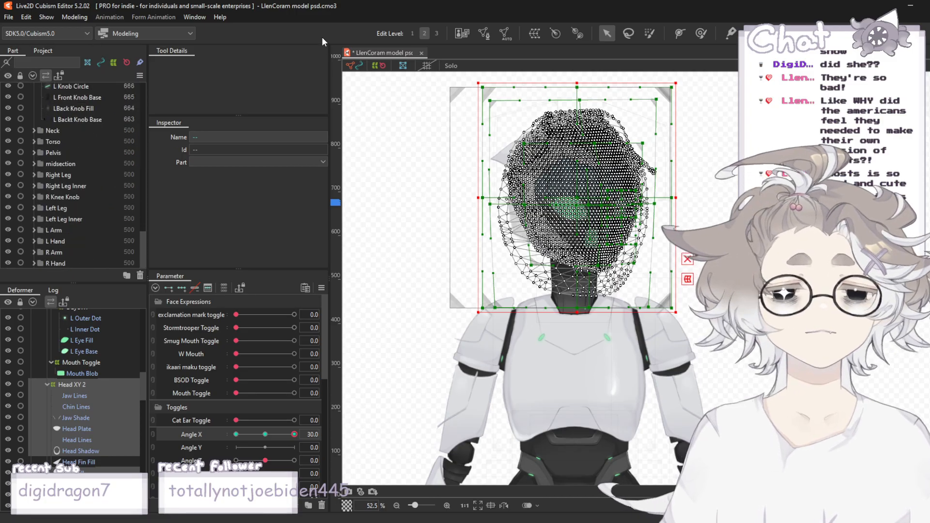
left_click(84, 20)
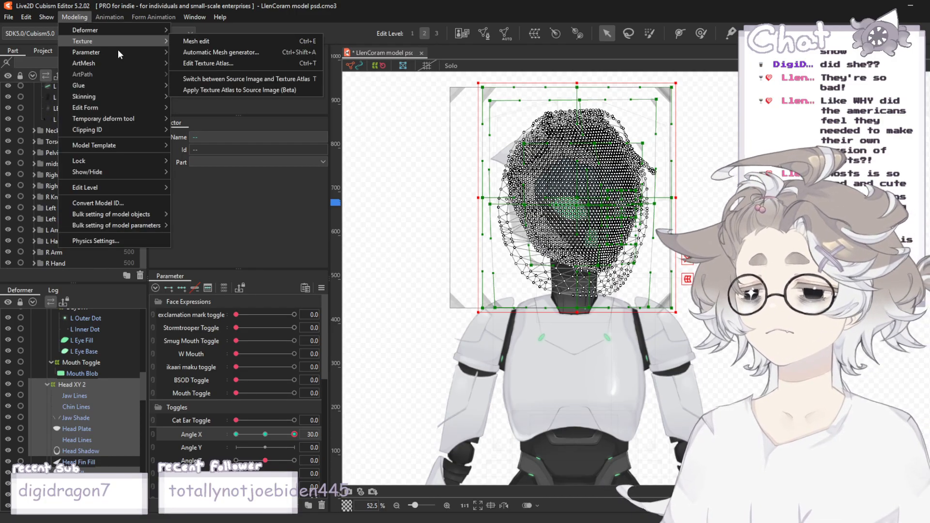
mouse_move(141, 52)
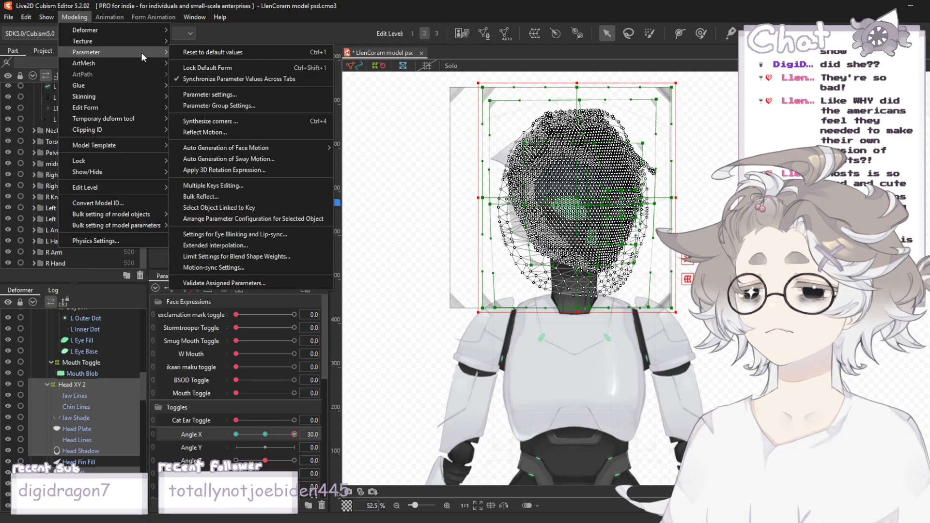
left_click(222, 132)
left_click(432, 387)
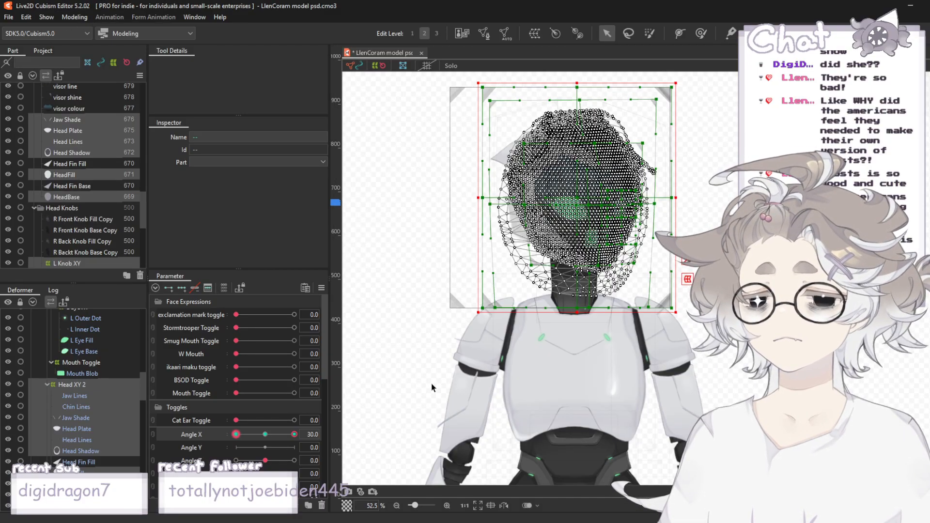
- Deselect everything and set Angle X to -30.0 to inspect the reflected head turn around the visor
left_click(381, 387)
left_click_drag(294, 434, 232, 439)
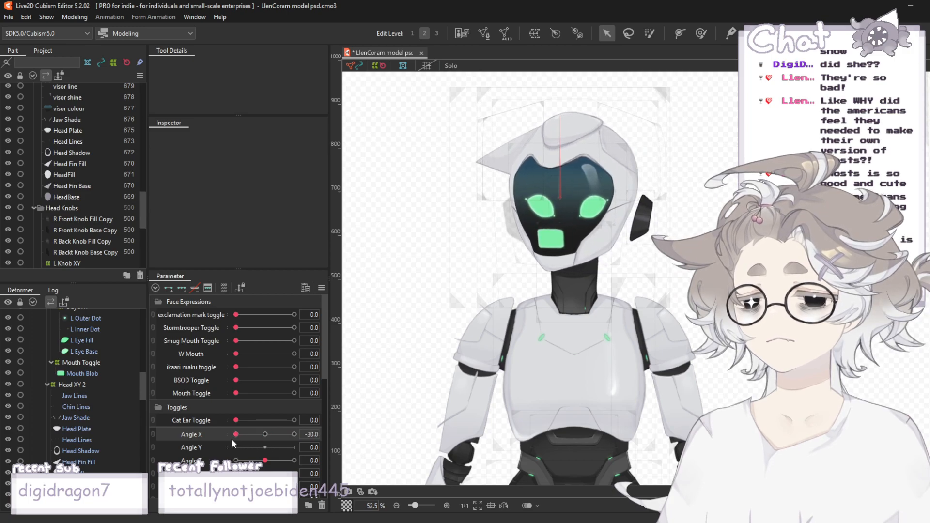
left_click(531, 179)
scroll(522, 173, "up", 2)
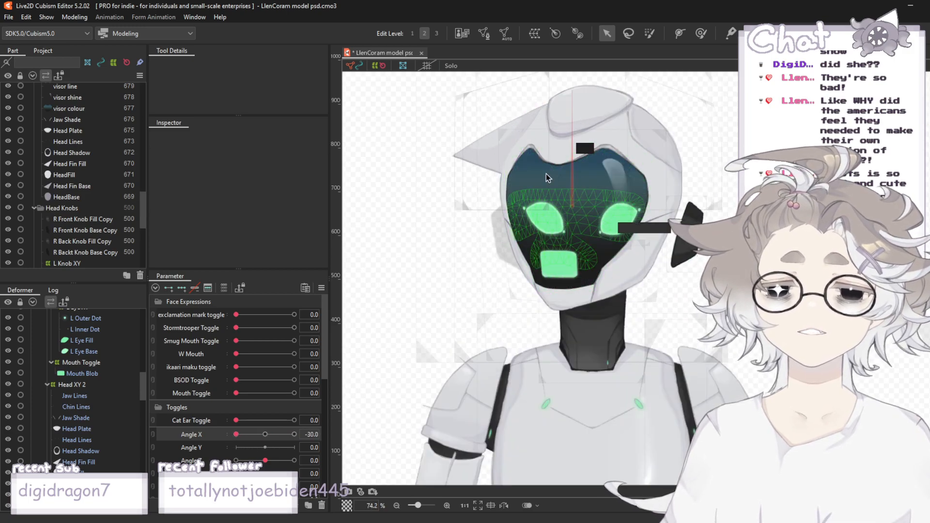
left_click(549, 146)
scroll(63, 155, "up", 1)
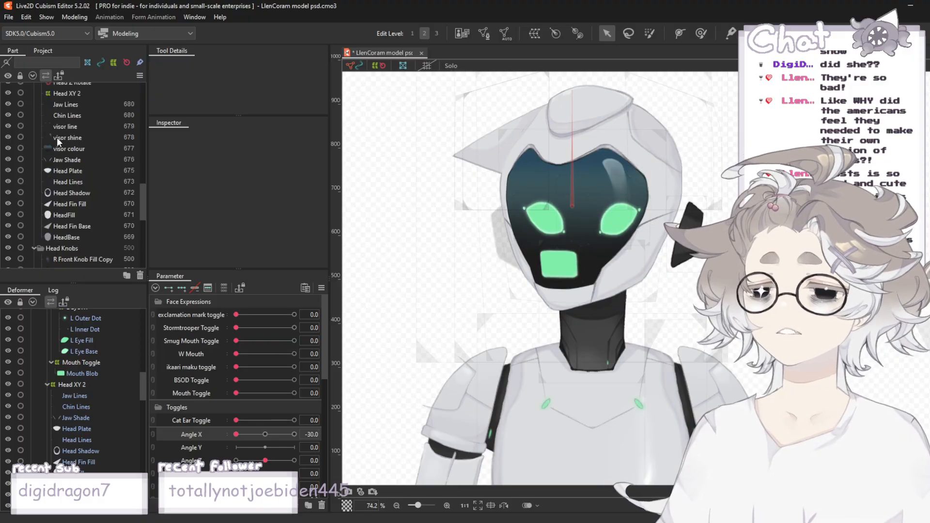
- Select the R Eye XY and L Eye XY deformers and shift both eyes sideways toward the visor's turned side at Angle X -30.0
scroll(123, 155, "up", 4)
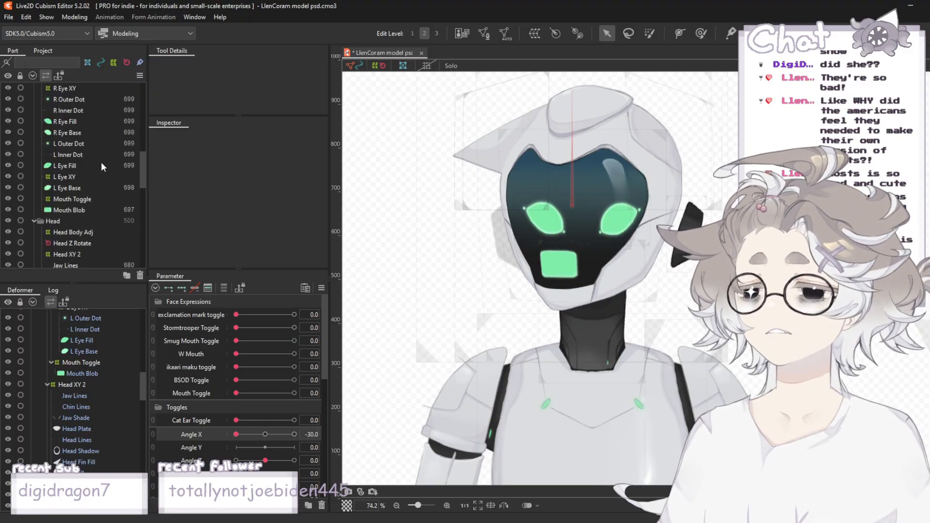
scroll(101, 162, "up", 1)
left_click(77, 126)
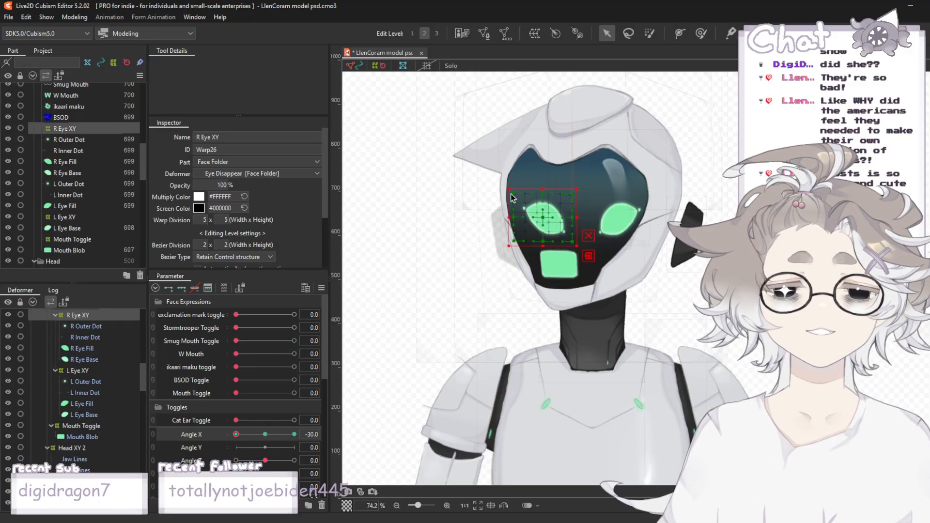
scroll(511, 211, "up", 2)
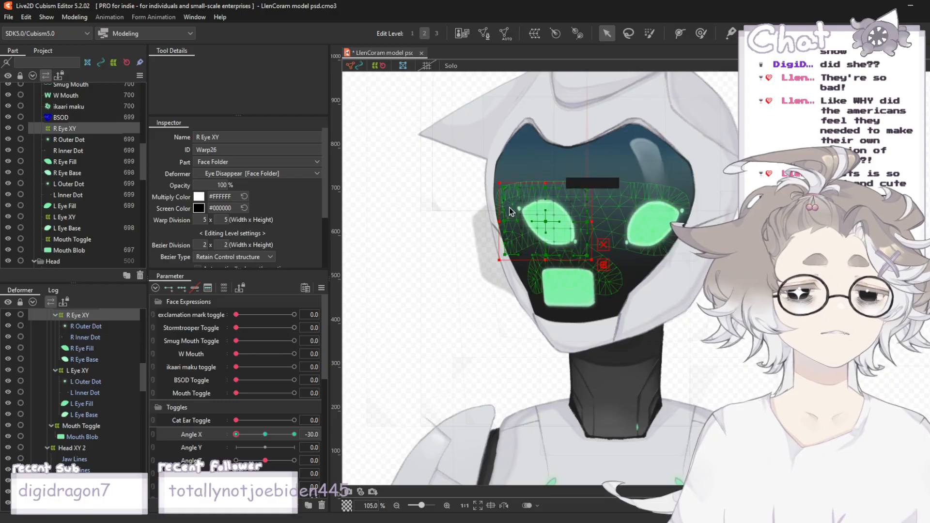
left_click(74, 218, "ctrl")
scroll(628, 215, "up", 4)
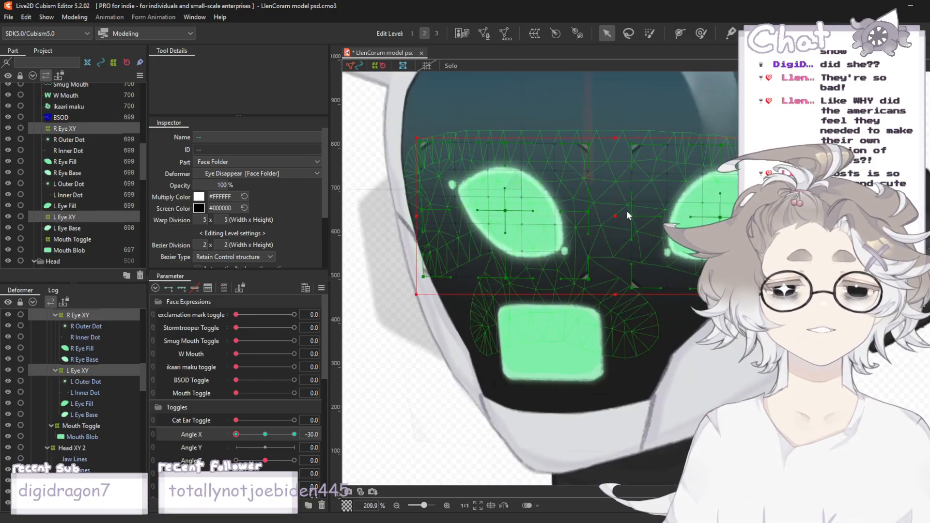
scroll(628, 215, "down", 2)
left_click_drag(611, 211, 581, 216)
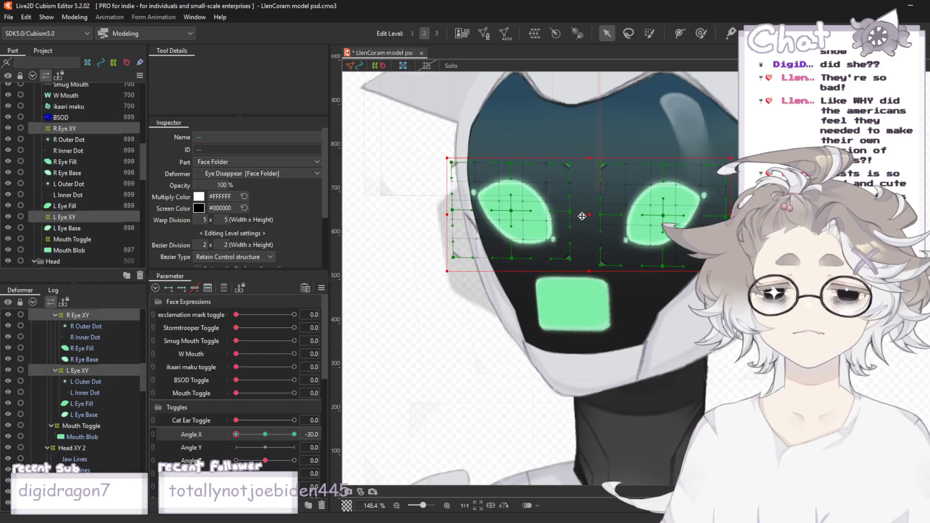
- Scrub Angle X to check how the shifted eyes follow the head turn
right_click(264, 428)
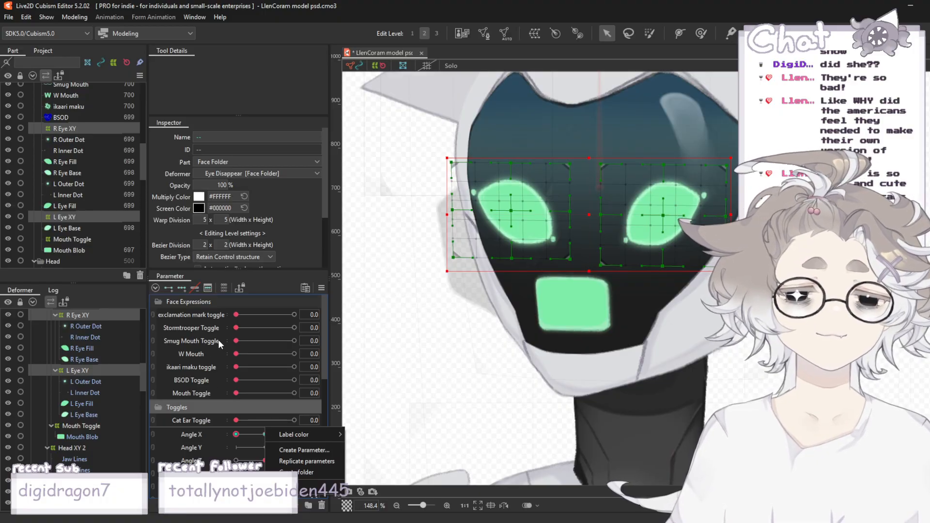
left_click(200, 438)
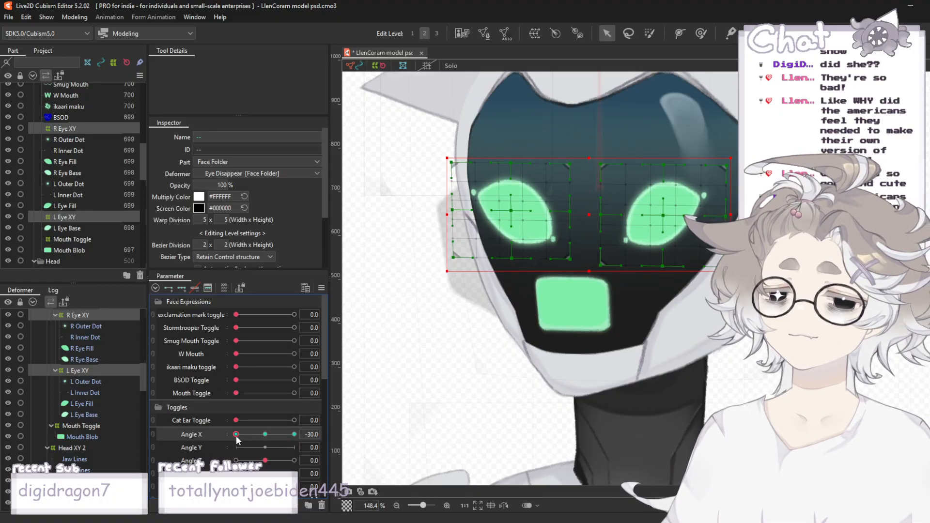
left_click_drag(237, 435, 225, 460)
scroll(600, 212, "down", 2)
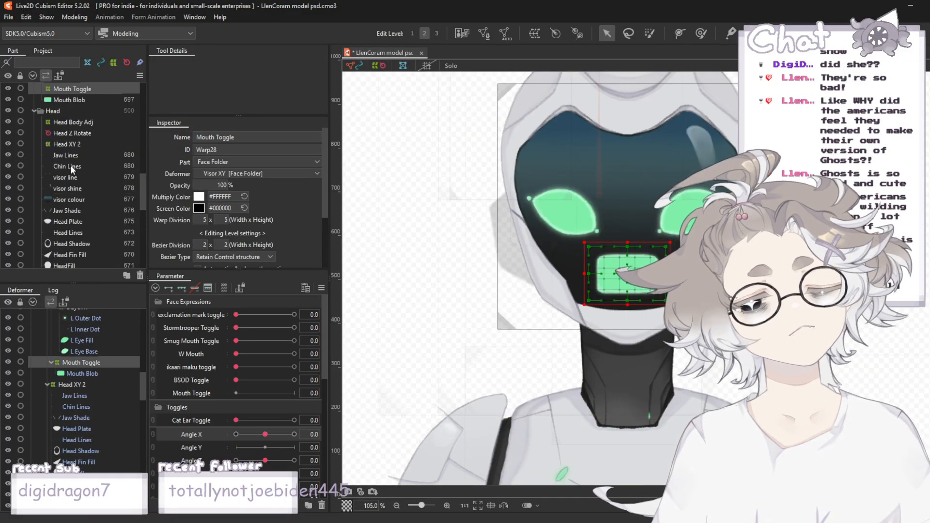
- Select the R Eye XY deformer in the Face Folder and scrub Angle X to check the right eye's motion
scroll(70, 165, "down", 3)
scroll(71, 162, "up", 3)
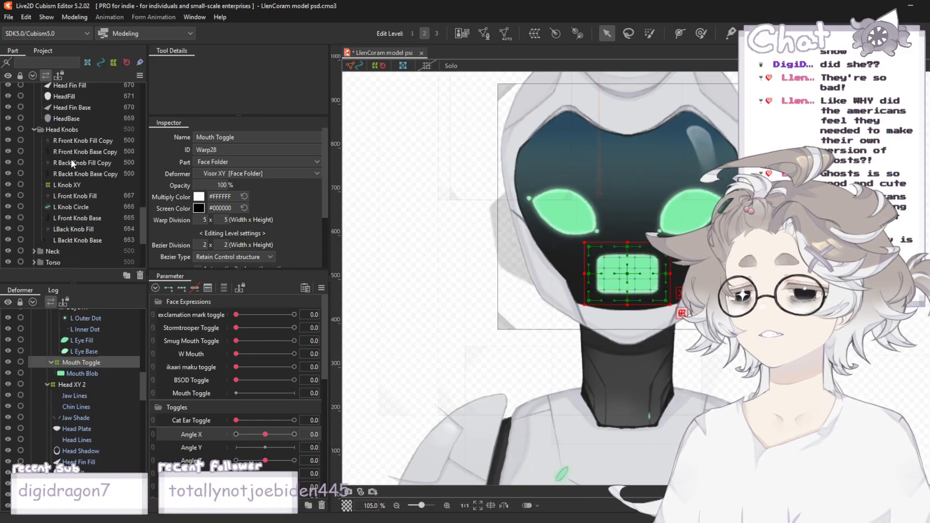
scroll(81, 178, "up", 3)
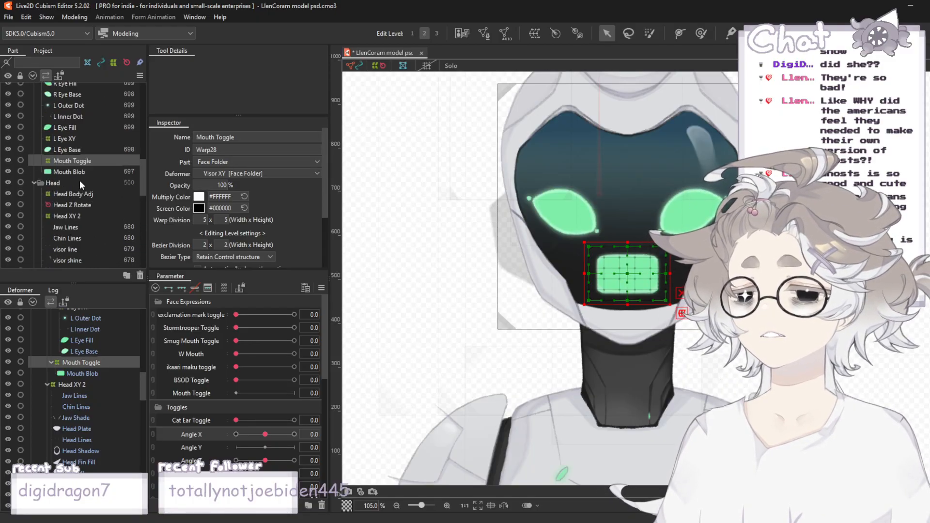
scroll(79, 180, "up", 3)
left_click(74, 164)
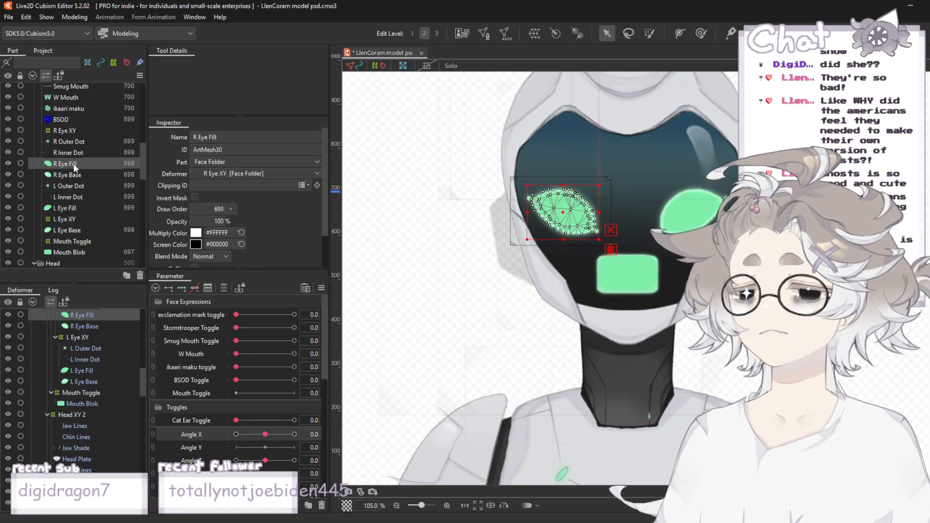
left_click(58, 130)
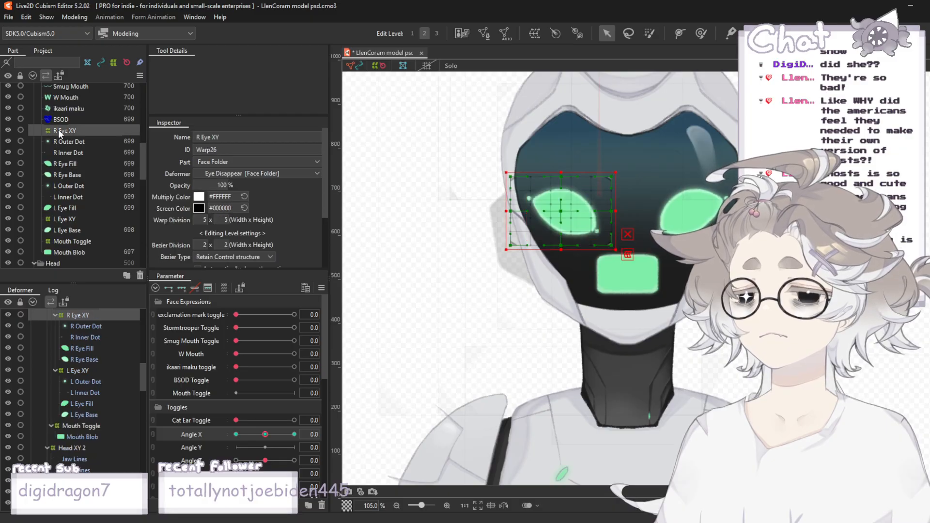
left_click_drag(266, 429, 232, 441)
left_click(260, 435)
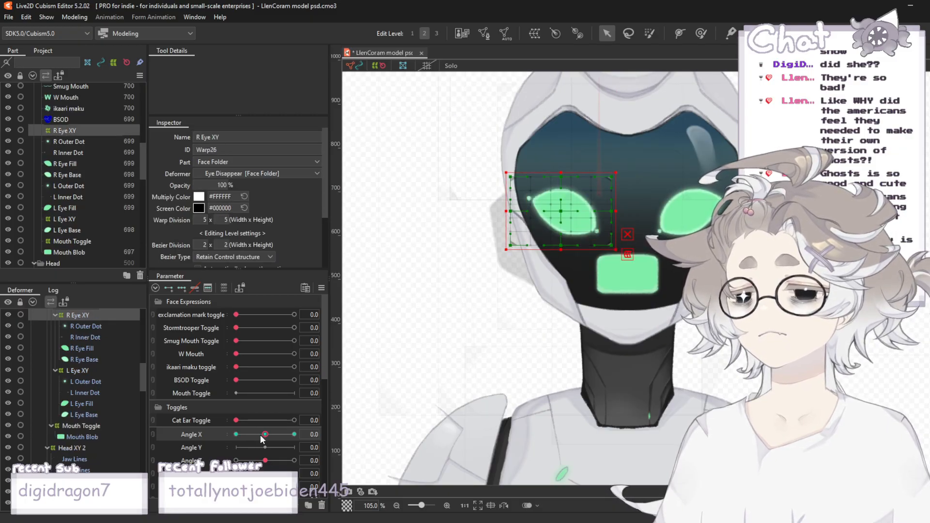
- Select the Head XY deformer in Cat Ears, then select all objects keyed to Angle X
scroll(22, 141, "up", 3)
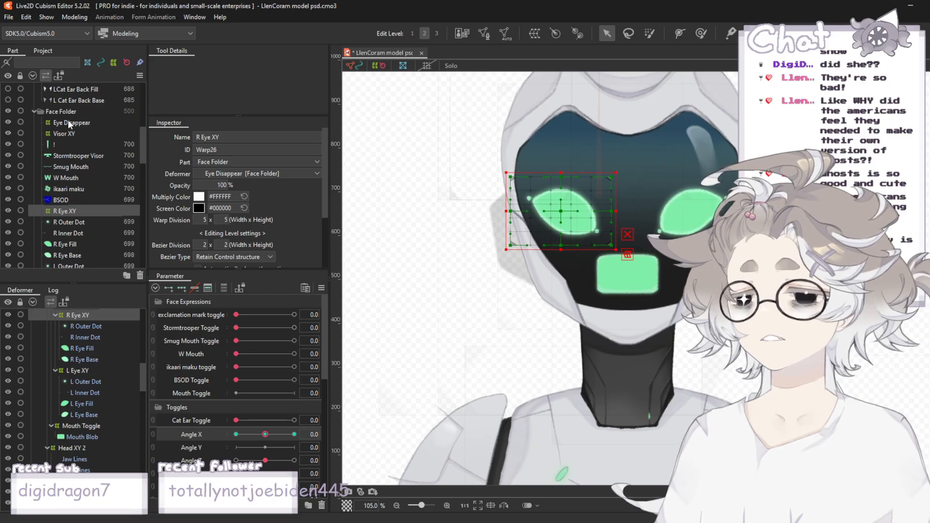
scroll(71, 137, "up", 5)
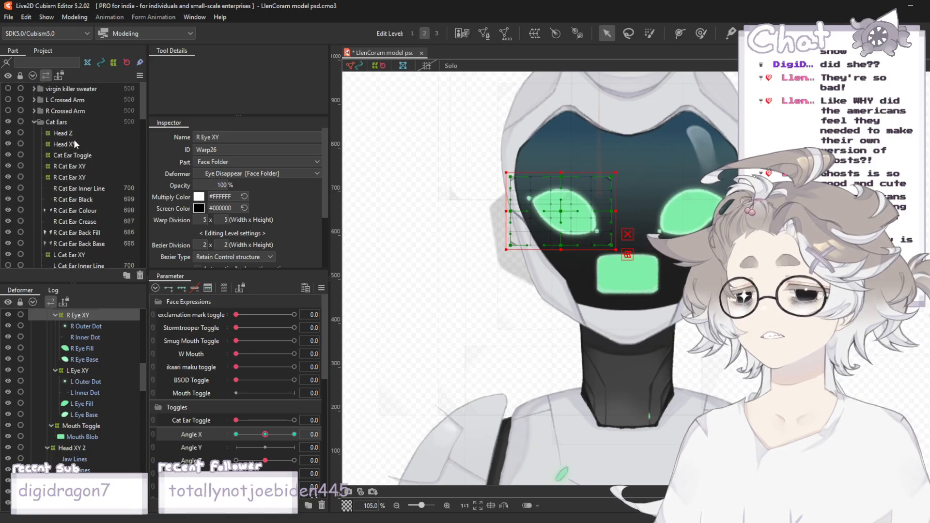
left_click(73, 141)
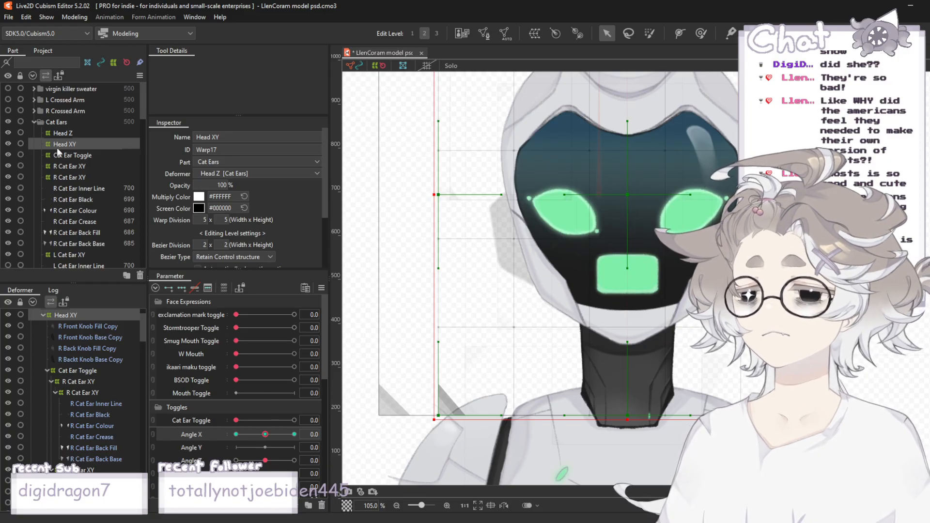
scroll(81, 171, "down", 3)
scroll(81, 171, "down", 3)
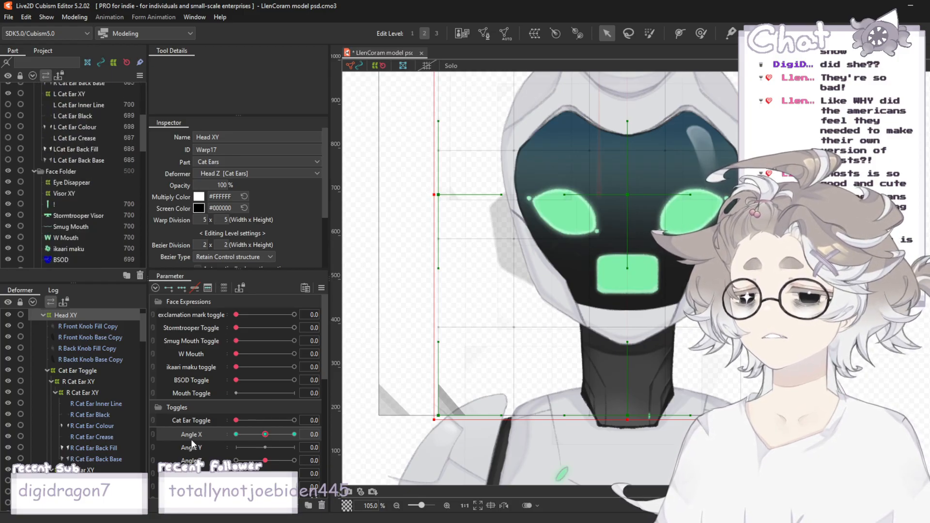
left_click(311, 435)
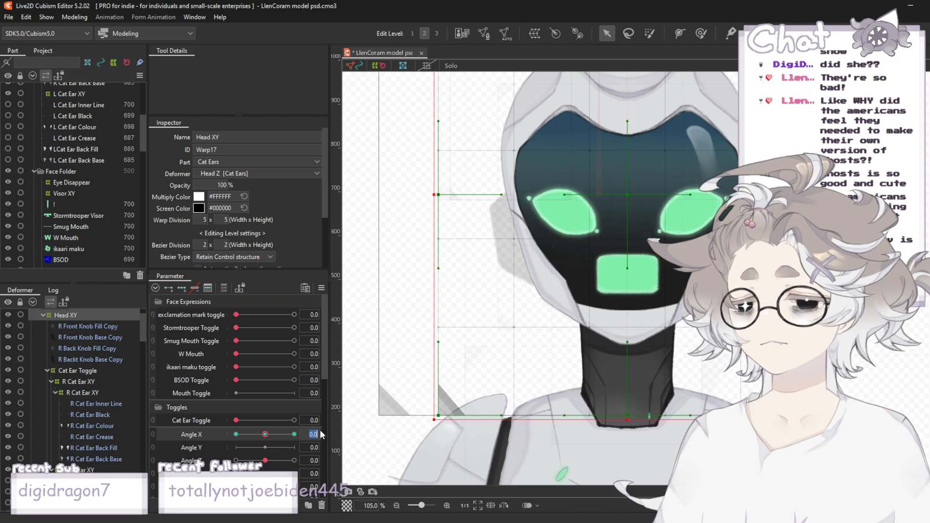
left_click(356, 436)
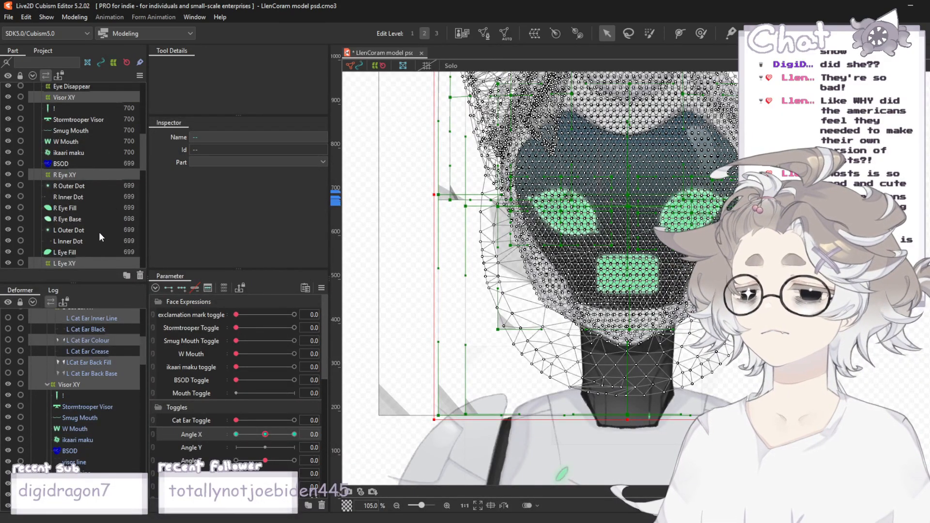
- Remove R Eye XY, L Eye XY and Head Fin Base from the Angle X selection
left_click(71, 176, "ctrl")
left_click(95, 264, "ctrl")
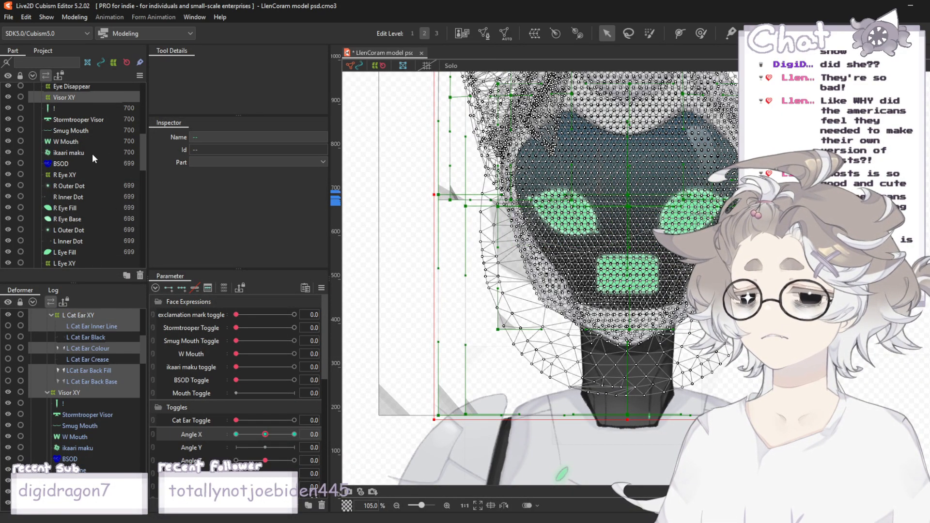
scroll(92, 153, "down", 4)
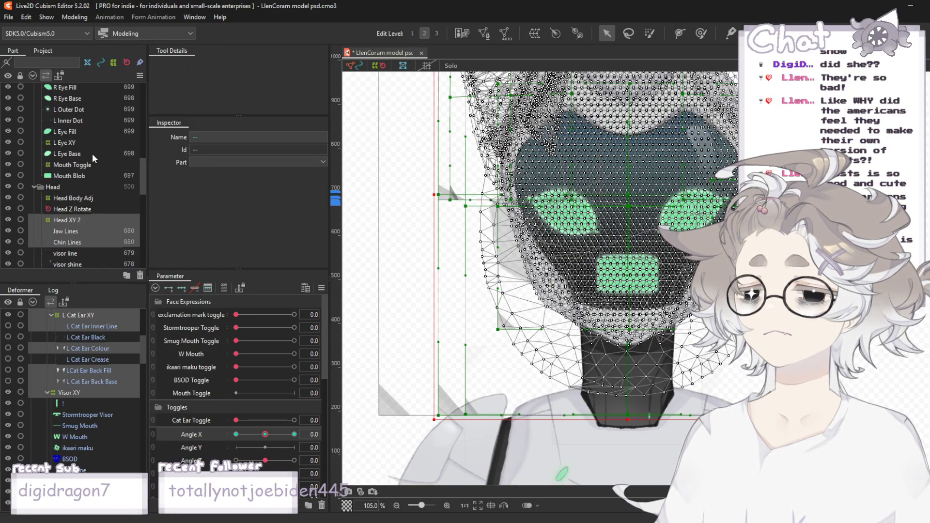
scroll(92, 153, "down", 5)
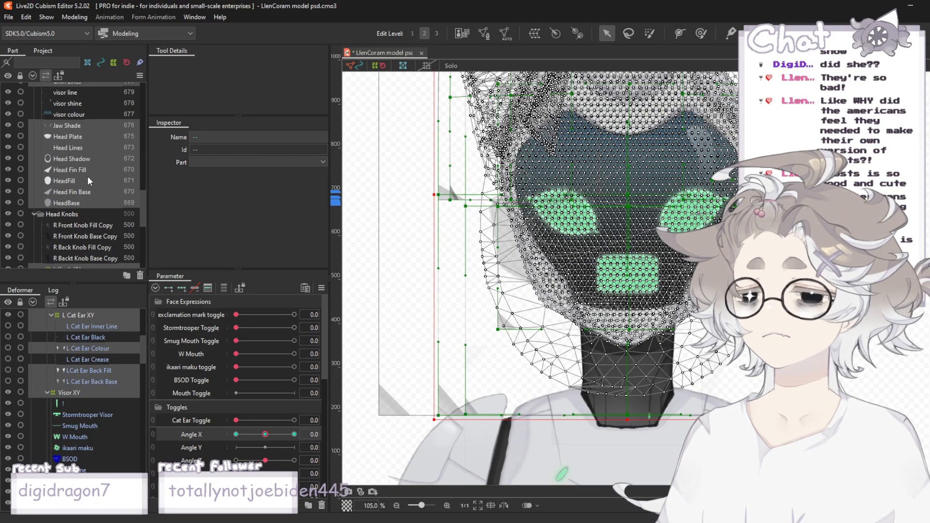
left_click(80, 190, "ctrl")
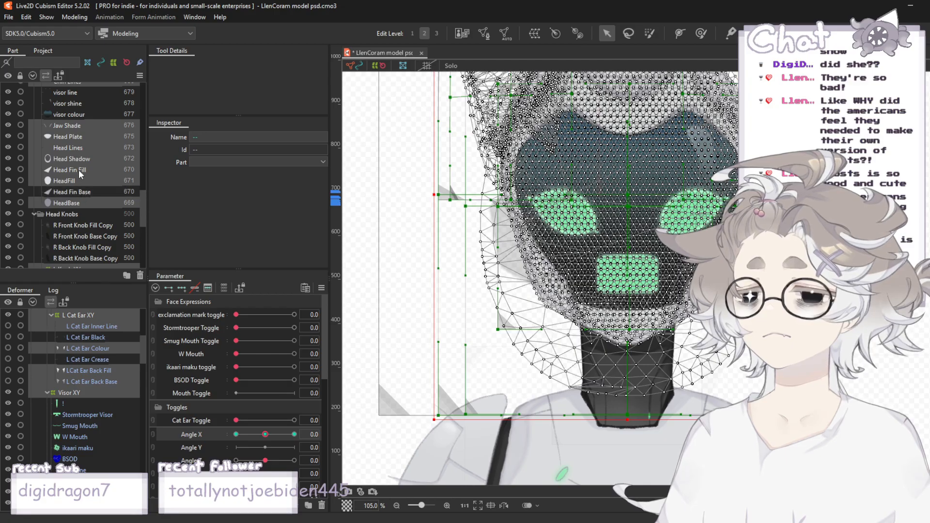
- Review the remaining selected parts and compare the head at Angle X 30.0 and 0.0
scroll(103, 200, "down", 5)
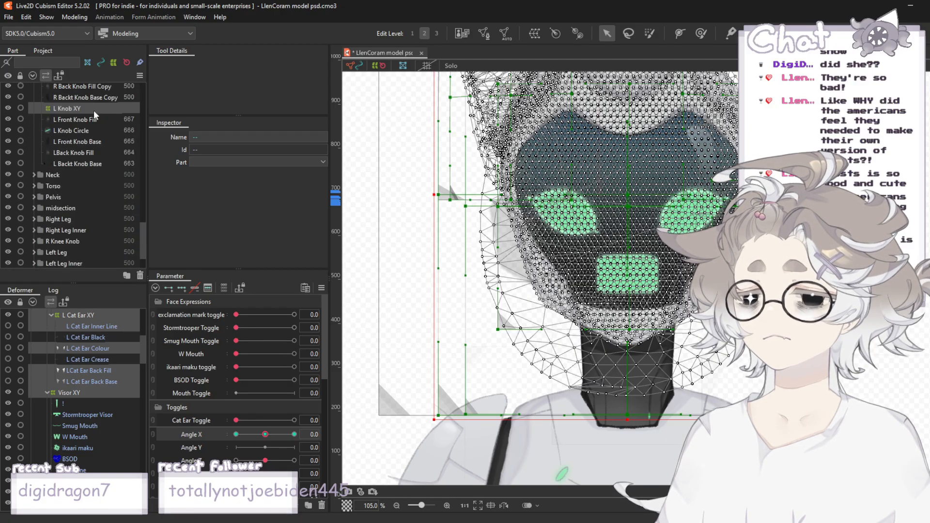
scroll(114, 179, "up", 6)
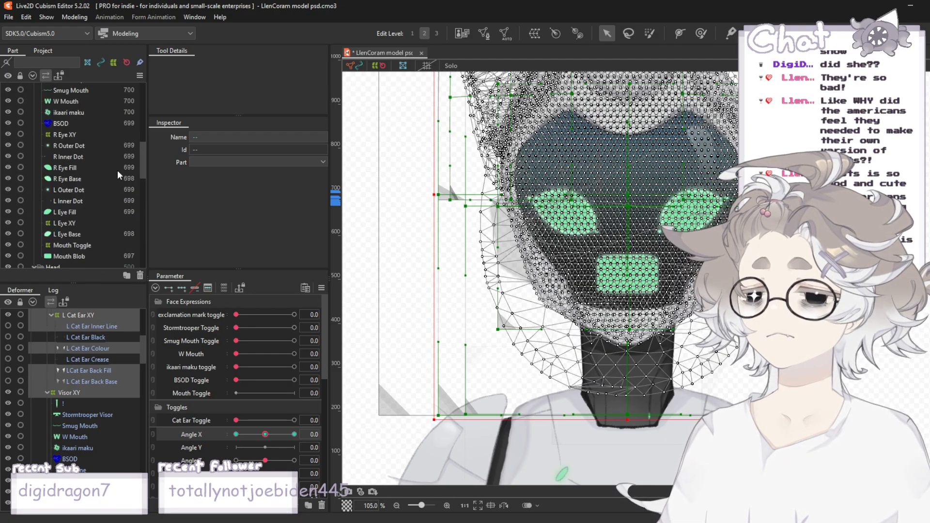
scroll(117, 170, "up", 5)
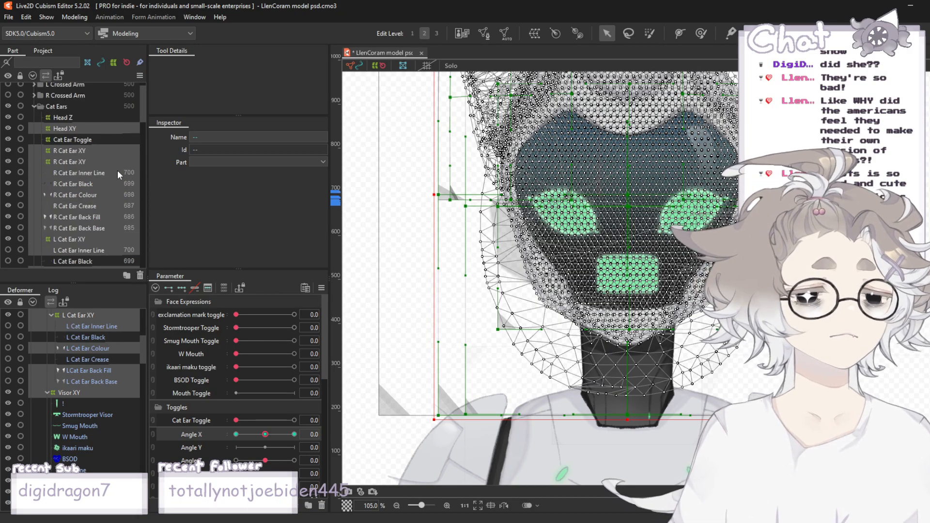
scroll(103, 158, "down", 1)
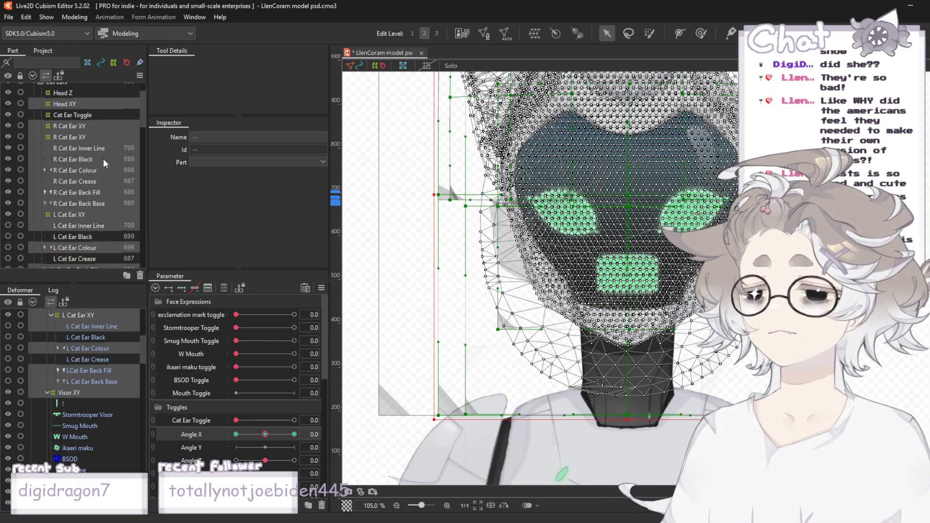
left_click(289, 438)
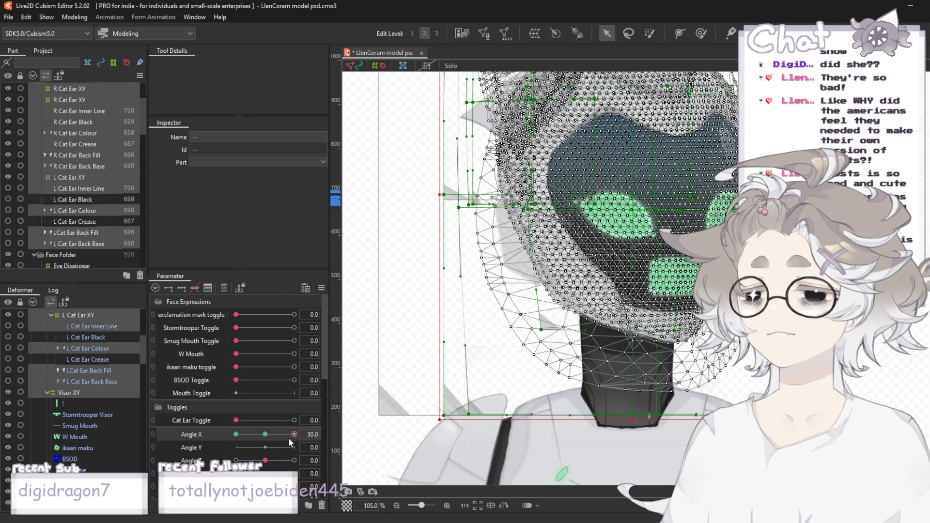
left_click(267, 435)
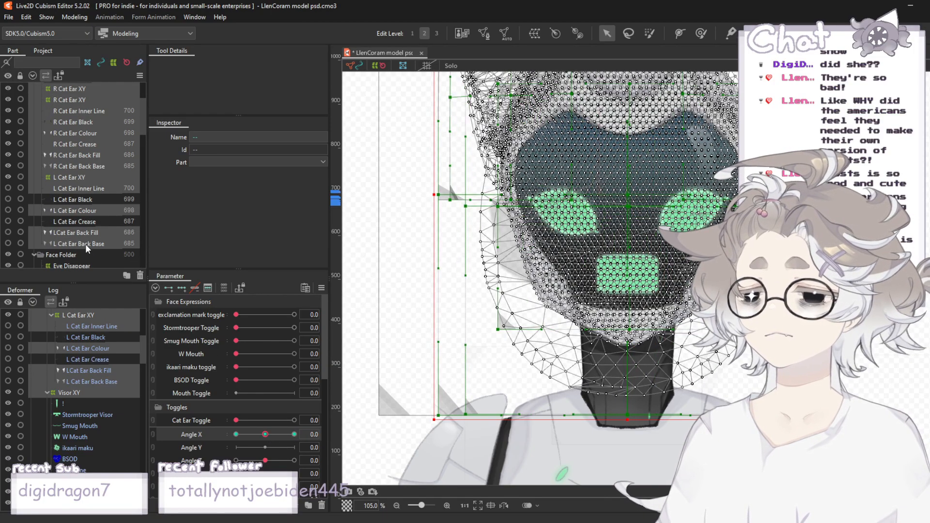
- Remove the left cat ear's meshes and the L Cat Ear XY deformer from the selection
left_click(69, 233, "ctrl")
left_click(55, 212, "ctrl")
left_click(57, 188, "ctrl")
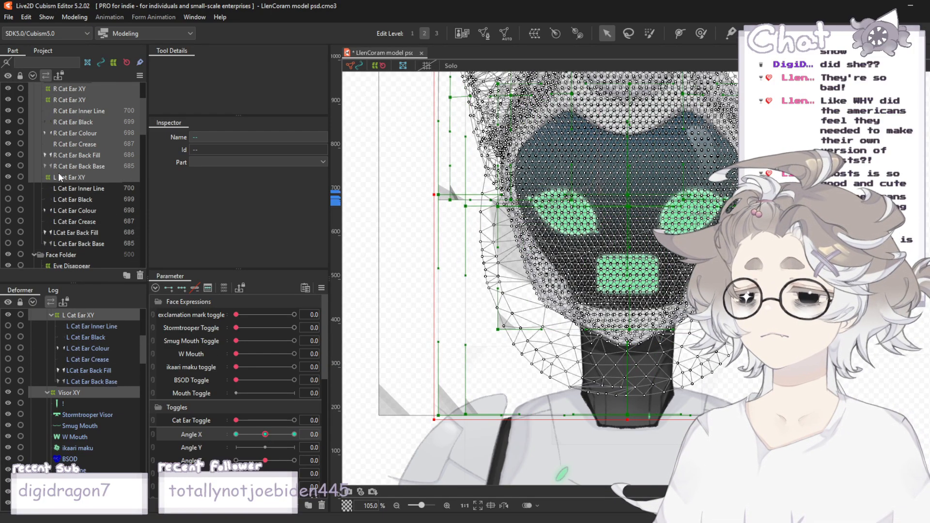
left_click(65, 177, "ctrl")
- Remove the right cat ear's meshes and both R Cat Ear XY deformers from the selection, keeping Head XY selected
left_click(66, 166, "ctrl")
left_click(59, 158, "ctrl")
left_click(60, 151, "ctrl")
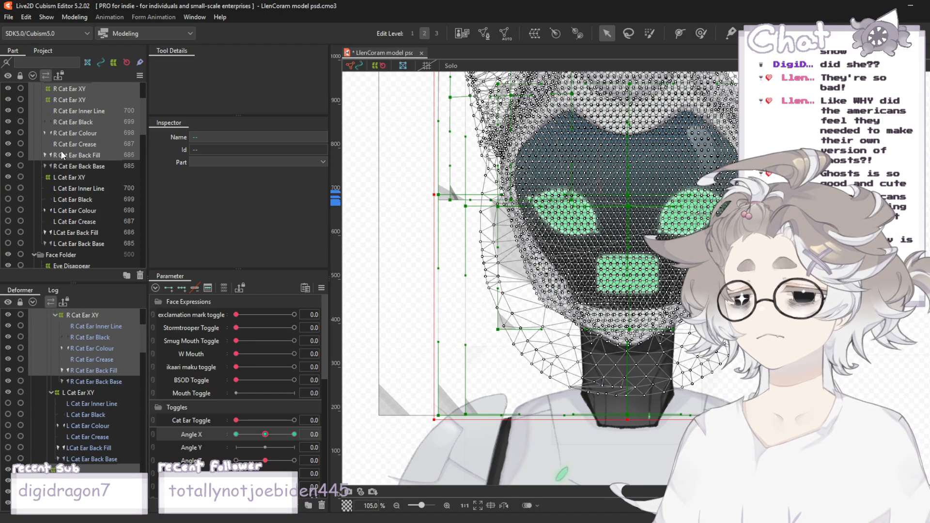
left_click(71, 155, "ctrl")
left_click(71, 144, "ctrl")
left_click(70, 132, "ctrl")
left_click(71, 123, "ctrl")
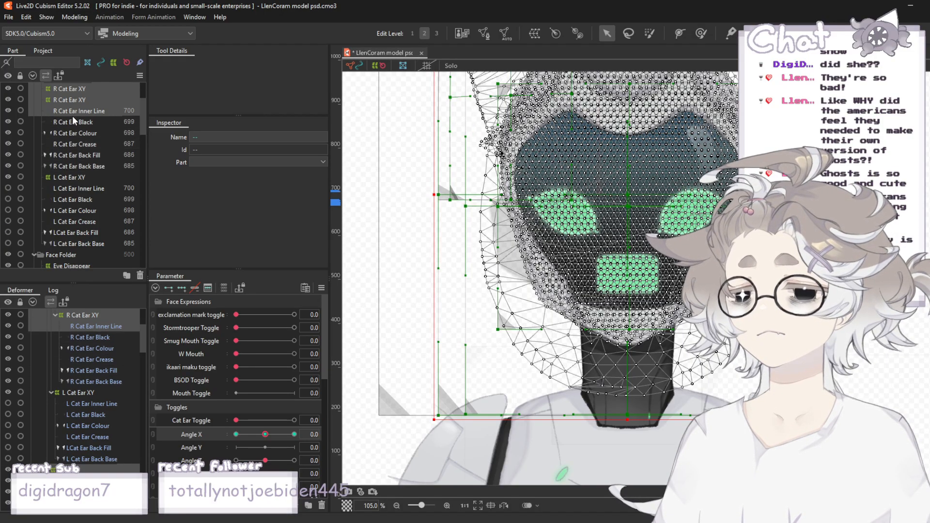
left_click(72, 118, "ctrl")
left_click(72, 107, "ctrl")
left_click(76, 119, "ctrl")
left_click(80, 101, "ctrl")
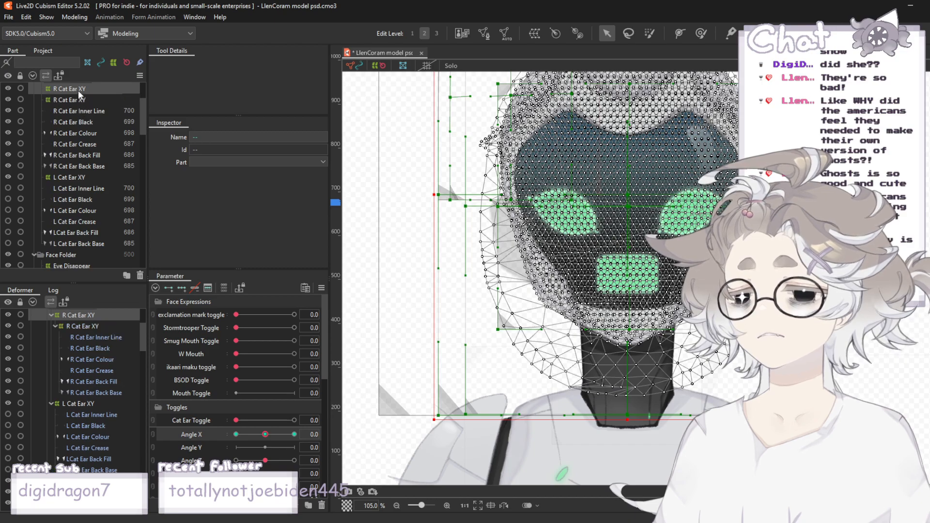
left_click(77, 89, "ctrl")
- Set Angle X to 30.0 and mirror the selected head and visor objects' turn onto the opposite side
scroll(100, 131, "up", 2)
scroll(101, 136, "up", 1)
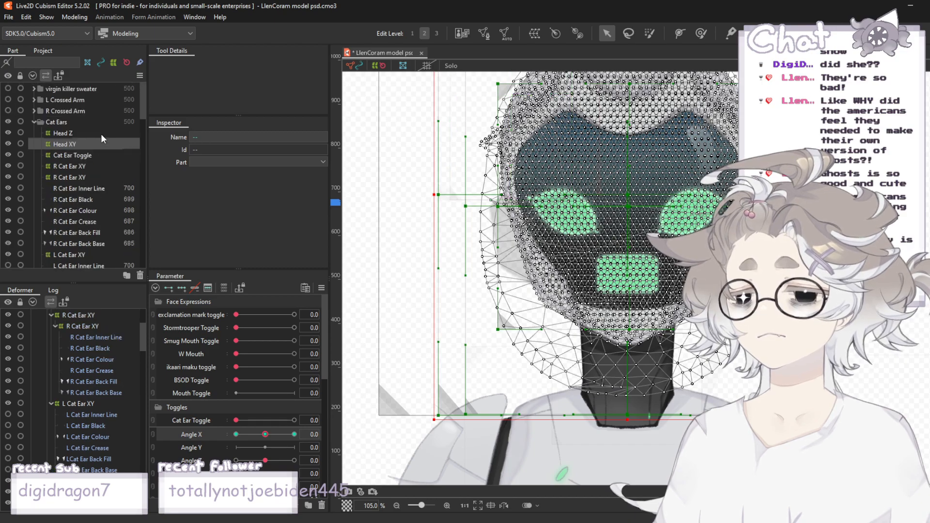
left_click(293, 434)
left_click(76, 17)
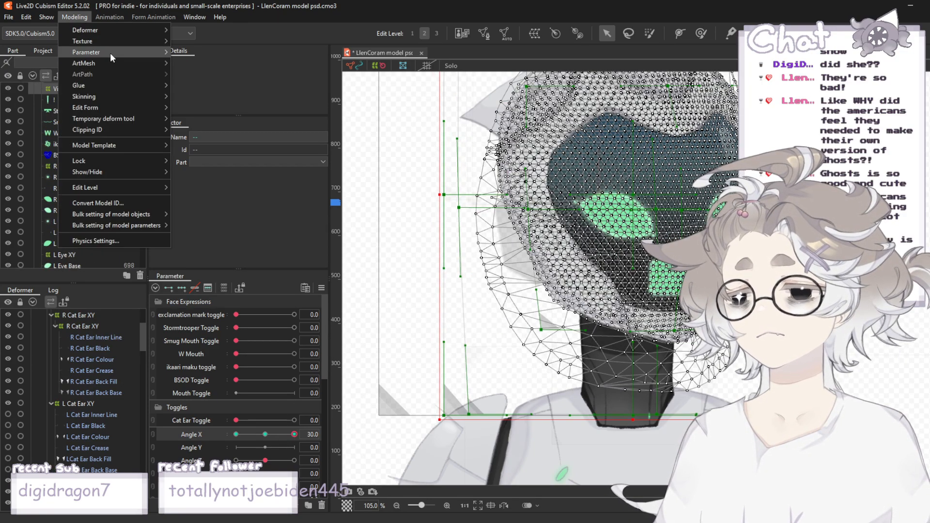
mouse_move(109, 53)
left_click(225, 130)
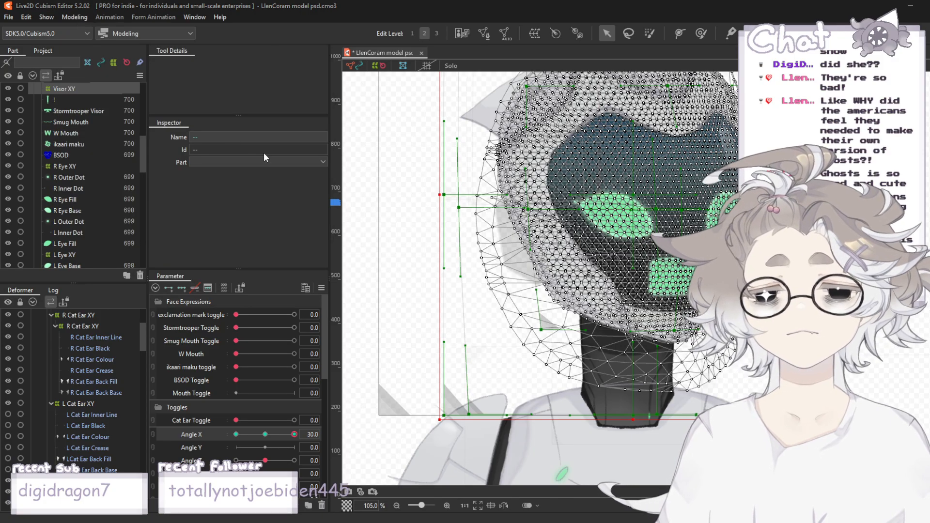
- Clear the selection, set Angle X to -30.0 and inspect the R Eye XY deformer in the turned head
left_click(386, 168)
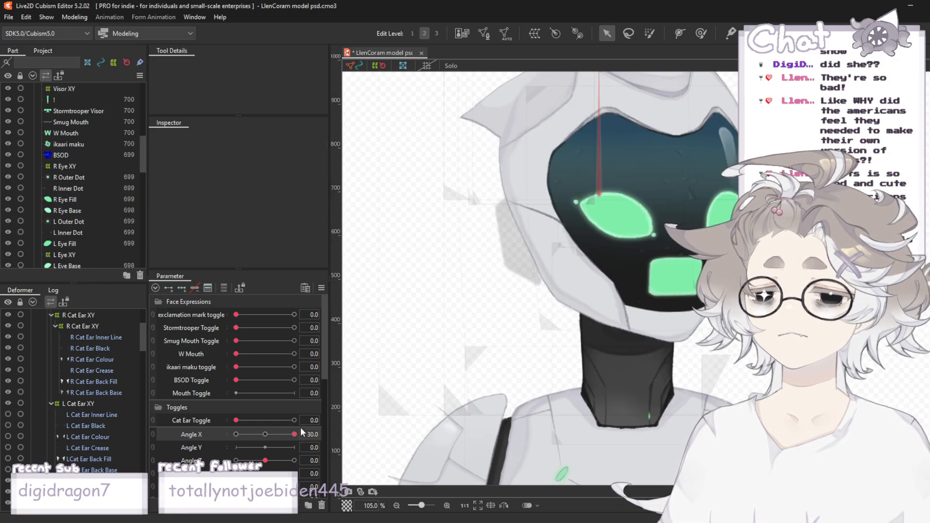
left_click_drag(294, 434, 228, 446)
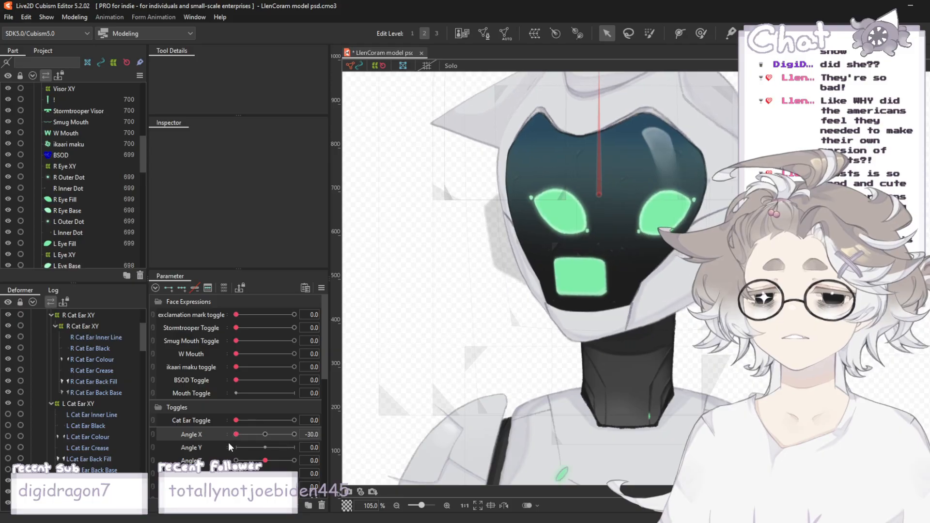
left_click(73, 167)
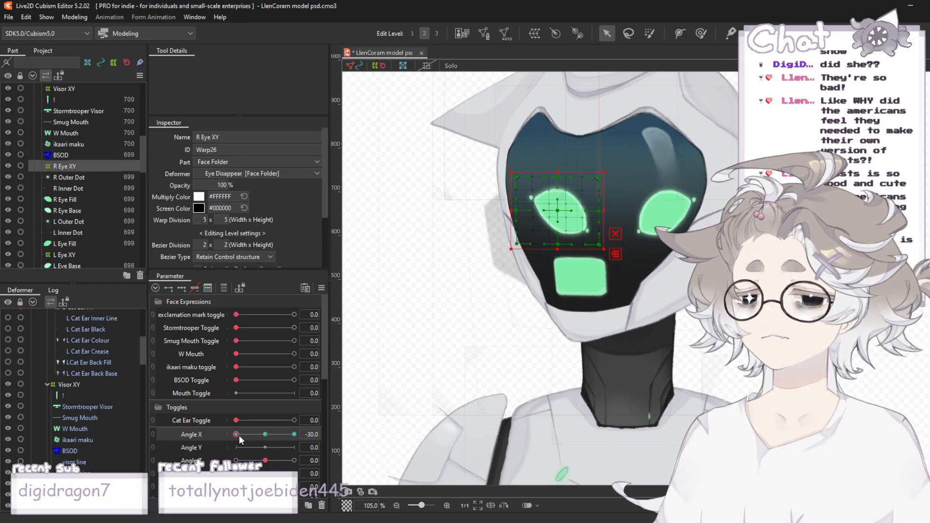
scroll(167, 408, "down", 2)
scroll(101, 422, "down", 4)
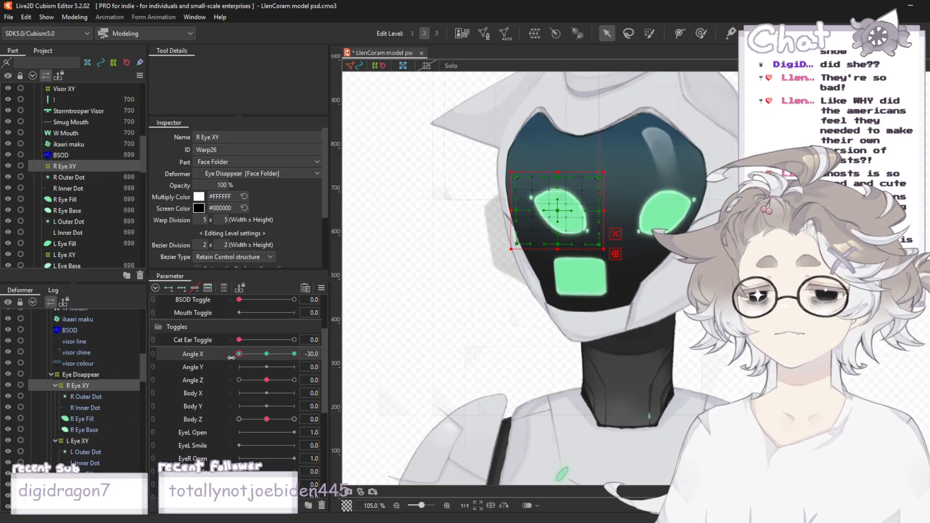
mouse_move(228, 354)
left_mouse_down()
mouse_move(262, 357)
mouse_move(235, 364)
left_mouse_up()
scroll(105, 152, "up", 3)
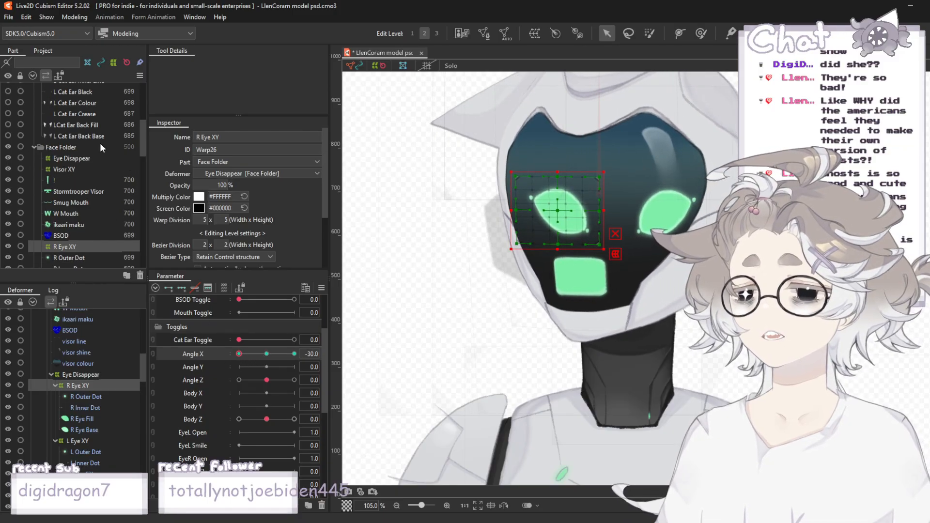
- Select L Eye XY together with R Eye XY and compare both eyes at Angle X 0.0 and -30.0
left_click(97, 440, "ctrl")
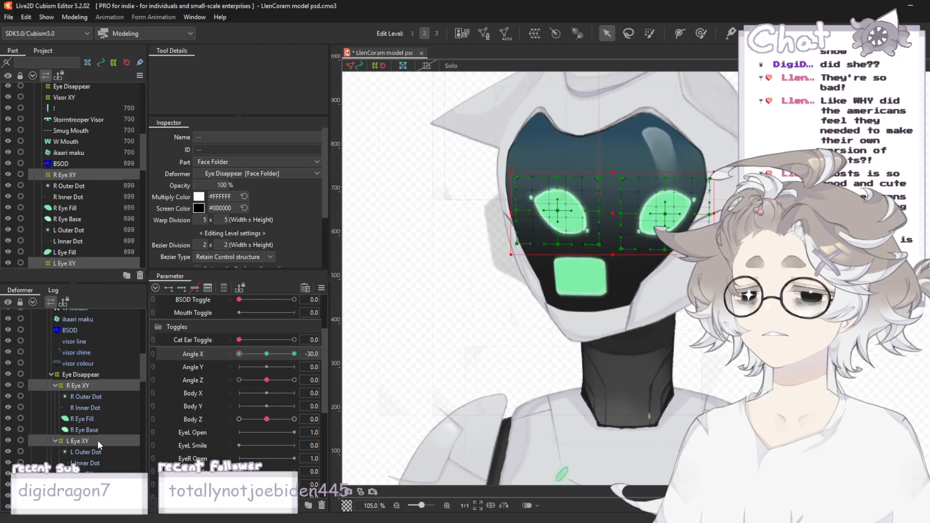
scroll(642, 185, "up", 1)
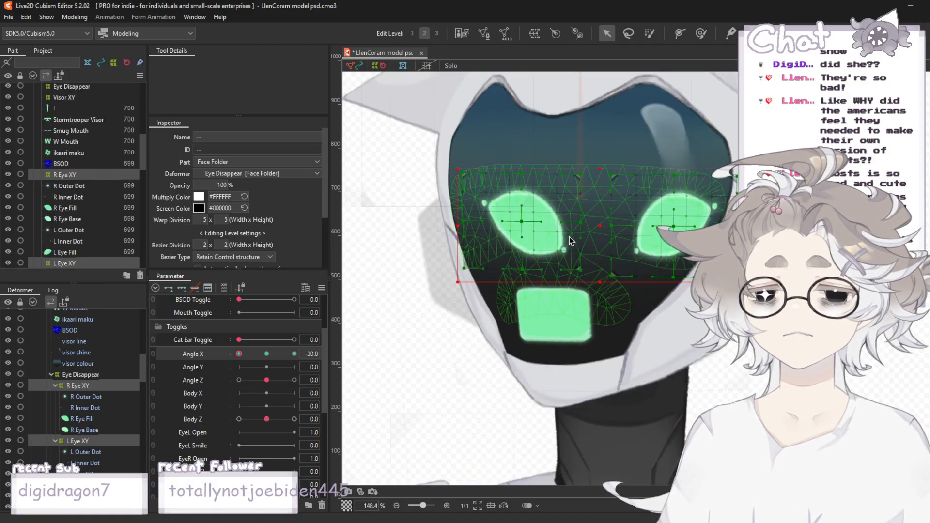
scroll(568, 237, "up", 1)
left_click(264, 354)
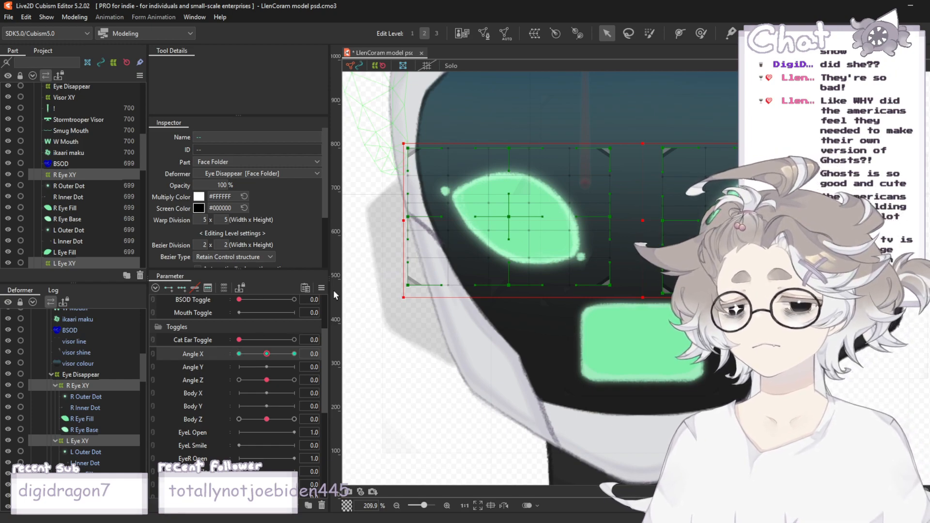
left_click(240, 354)
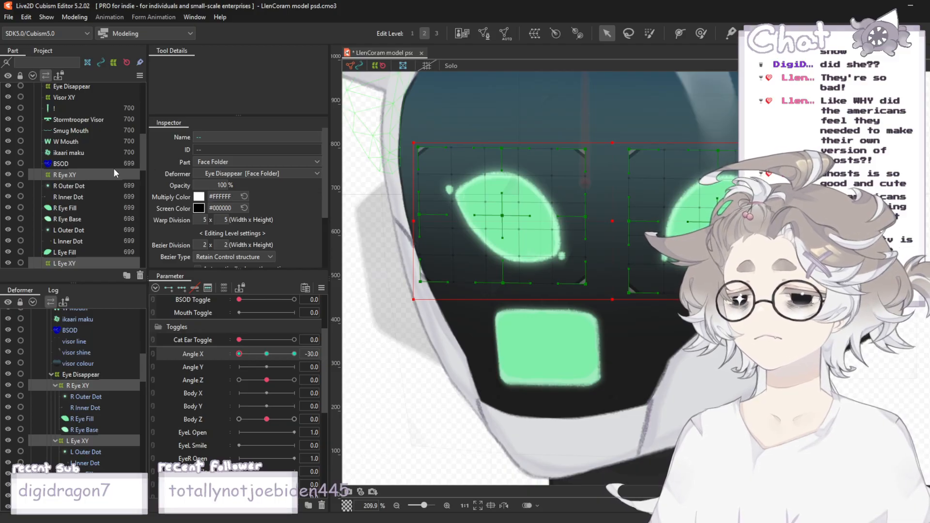
- Examine the R Outer Dot mesh, then the Visor XY deformer's warp and child objects at Angle X -30.0
left_click(85, 185)
scroll(84, 416, "up", 4)
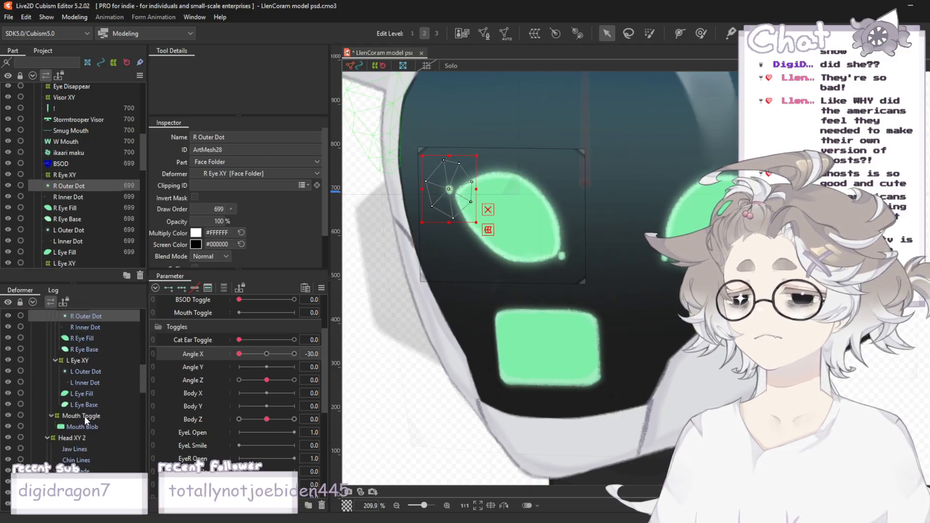
left_click(68, 384)
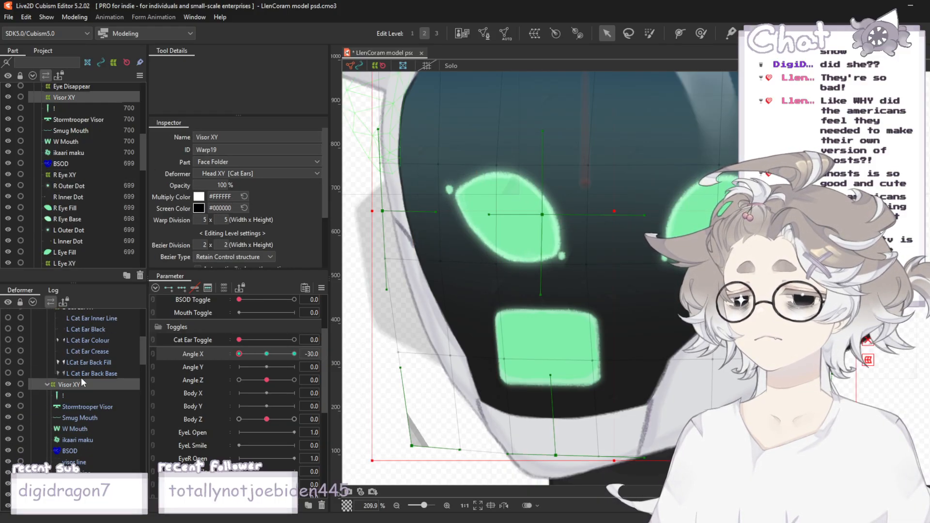
scroll(54, 384, "down", 3)
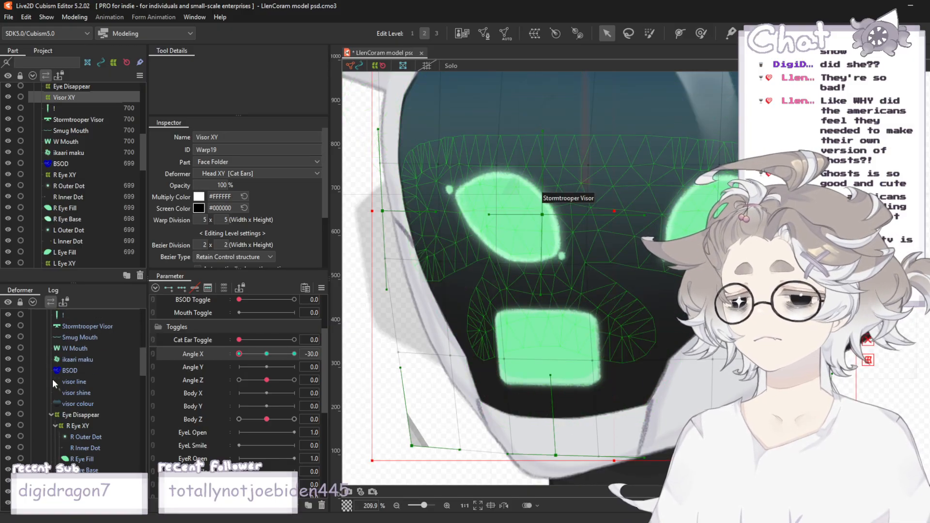
- Revert the R Eye XY and L Eye XY deformers to their original form at Angle X -30.0 and move them back over the visor
left_click(77, 426)
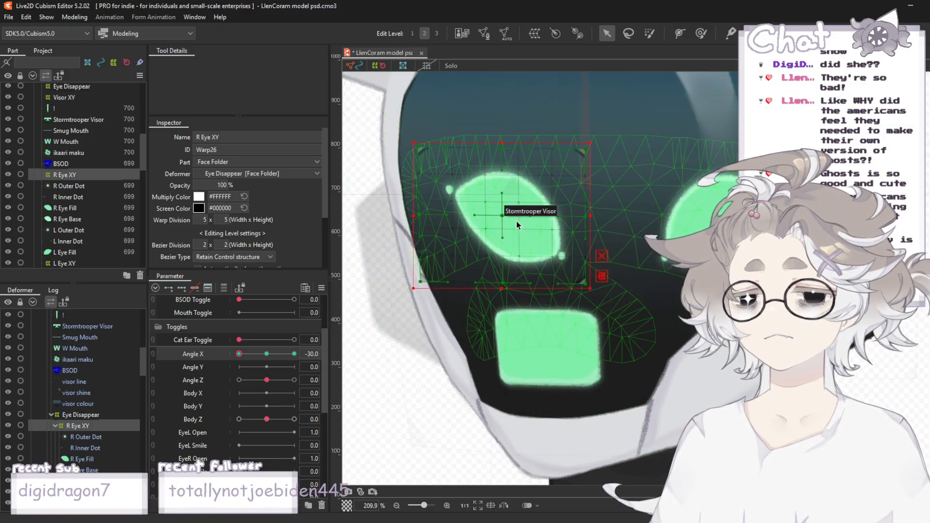
scroll(91, 433, "down", 2)
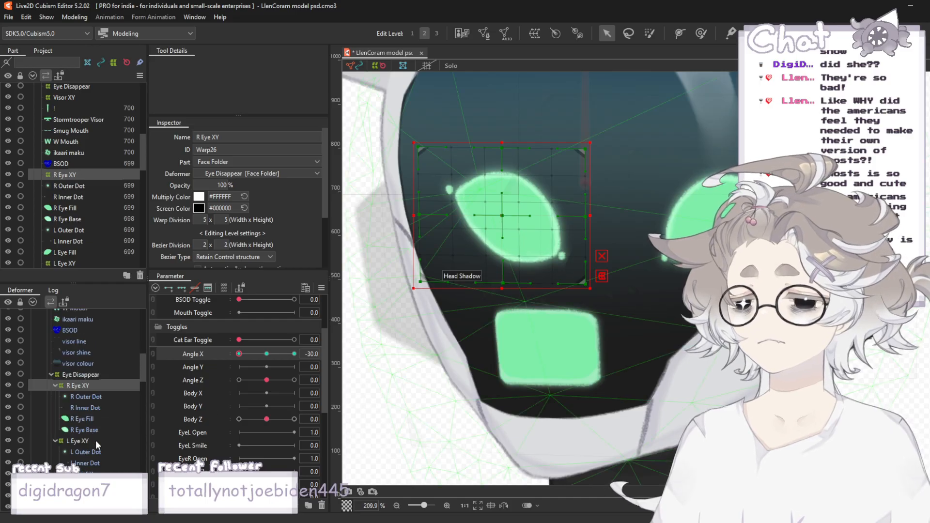
left_click(87, 438, "ctrl")
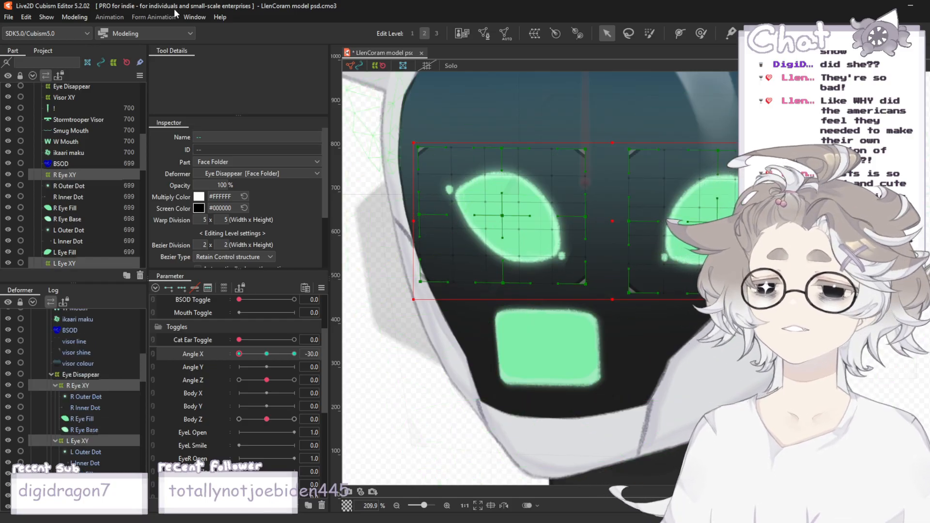
left_click(76, 17)
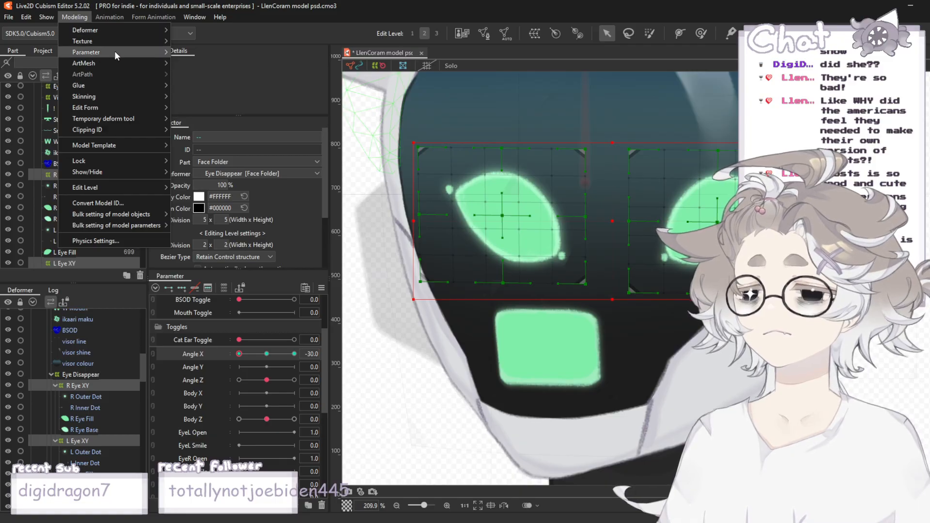
mouse_move(114, 50)
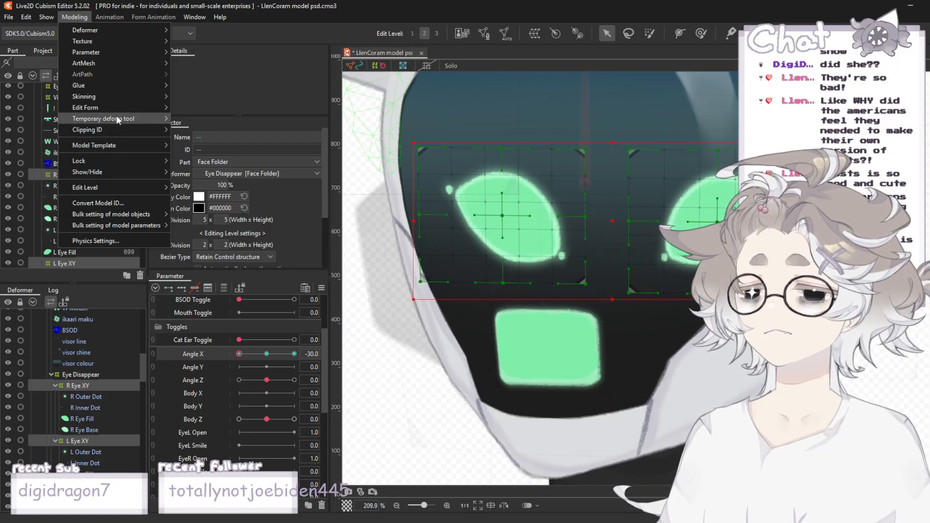
mouse_move(111, 106)
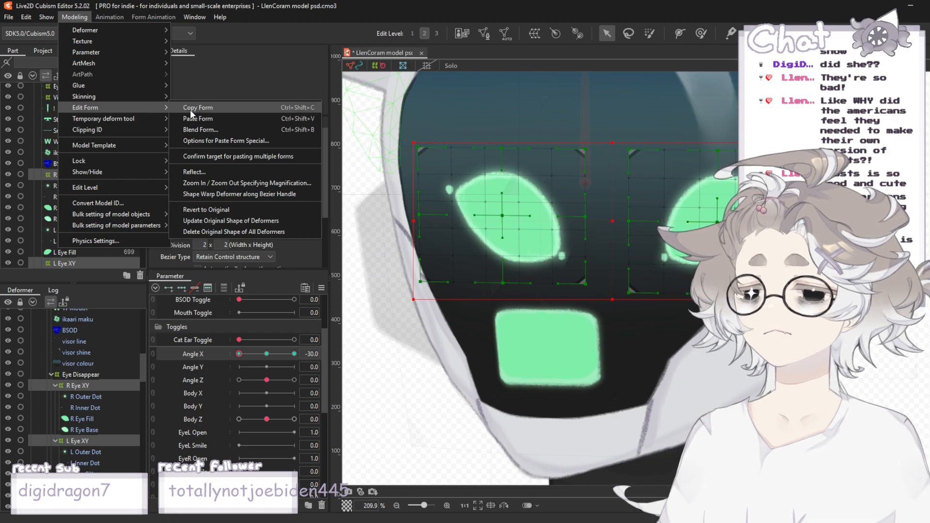
left_click(227, 211)
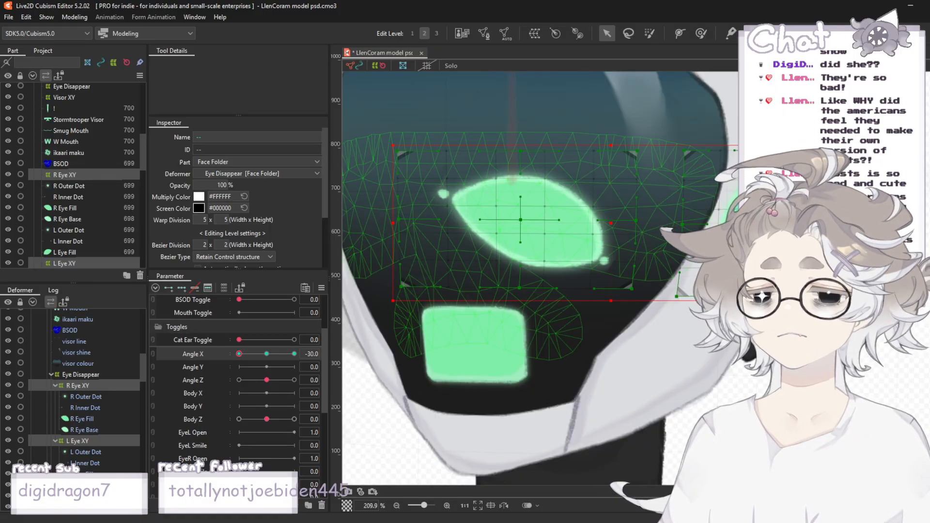
left_click_drag(612, 221, 502, 197)
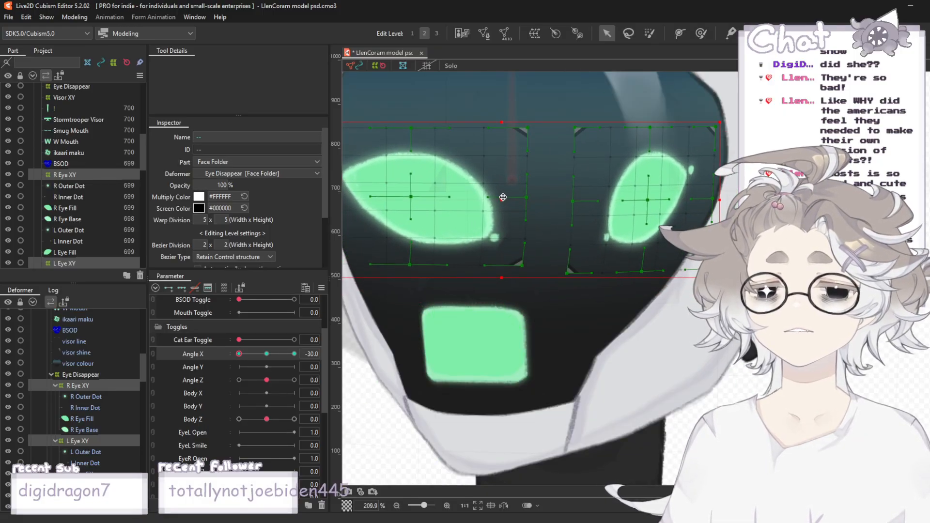
- Flip both eye deformers horizontally at Angle X -30.0 and reposition them inside the visor
scroll(503, 197, "down", 3)
left_click(269, 355)
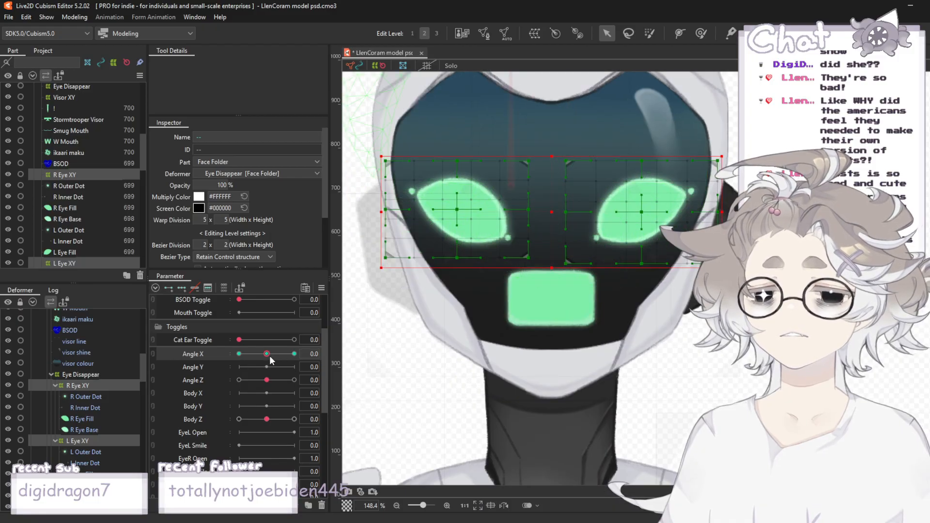
left_click_drag(268, 354, 236, 345)
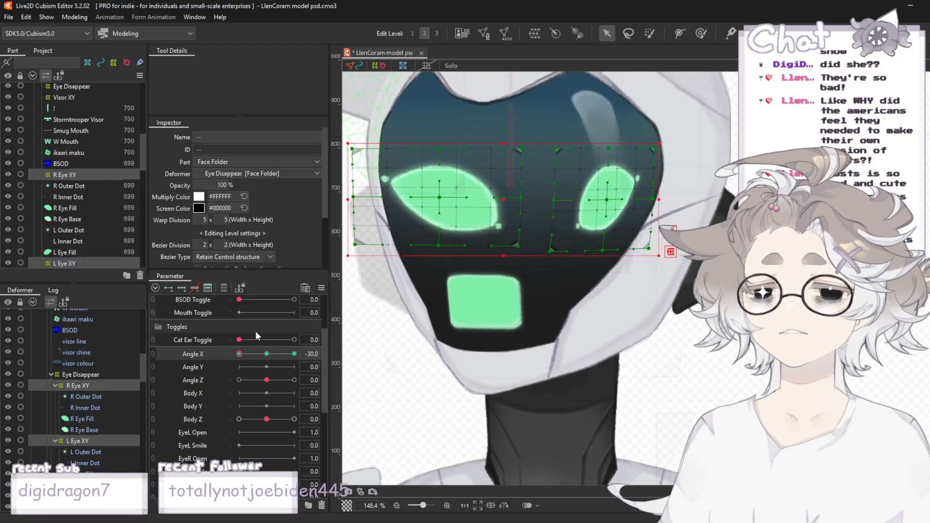
right_click(670, 252)
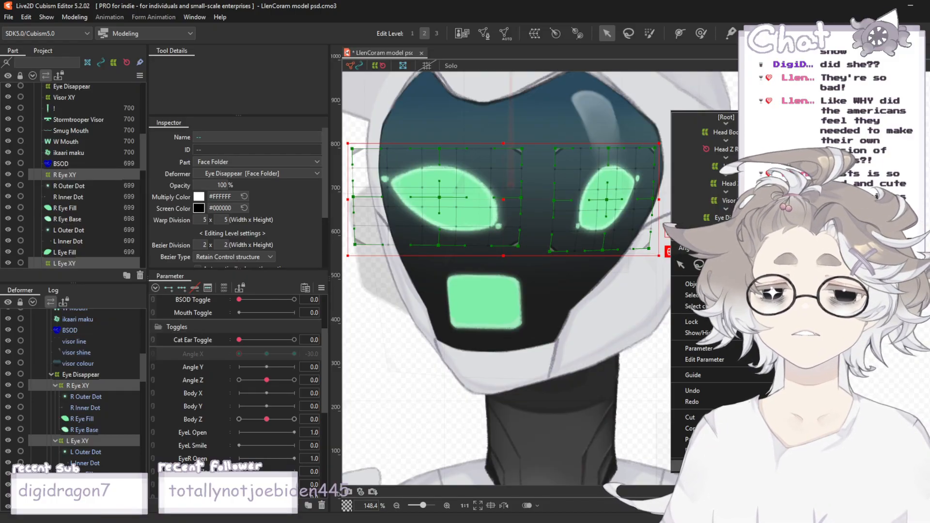
left_click(693, 466)
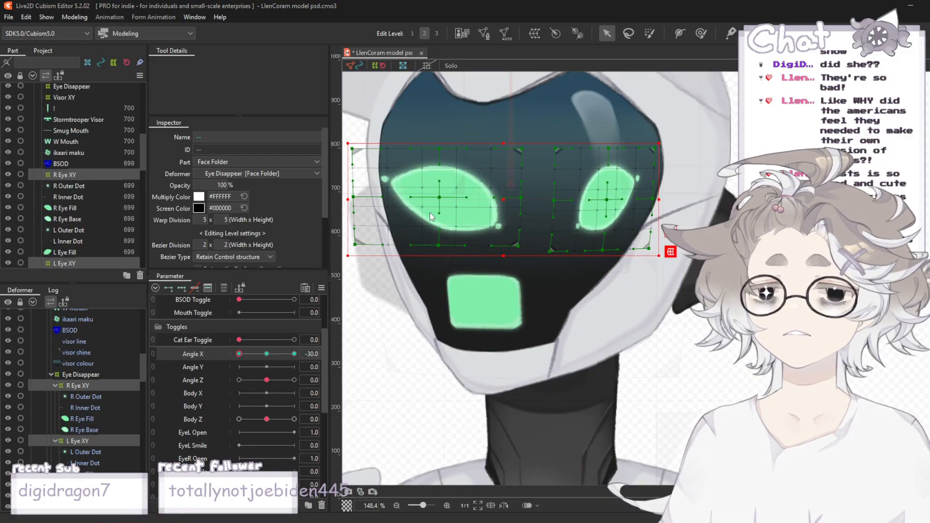
left_click(472, 363)
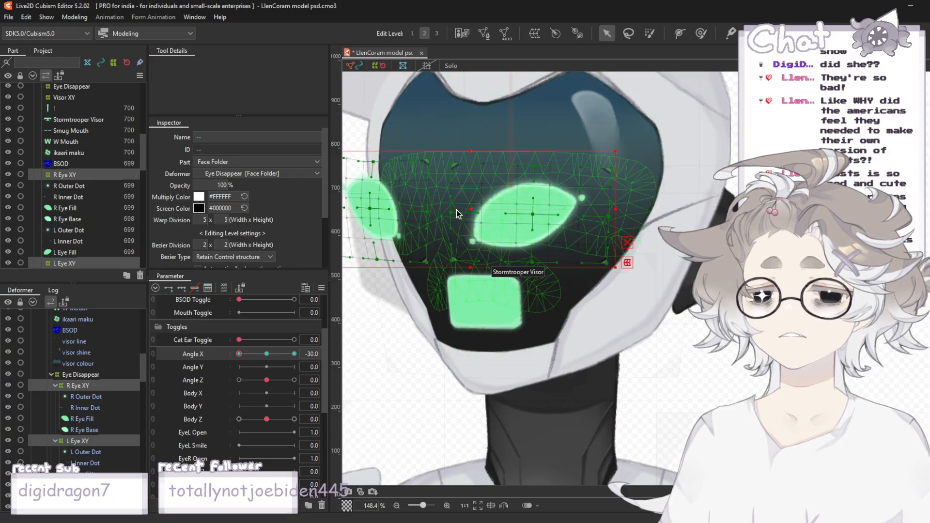
left_click_drag(469, 210, 511, 209)
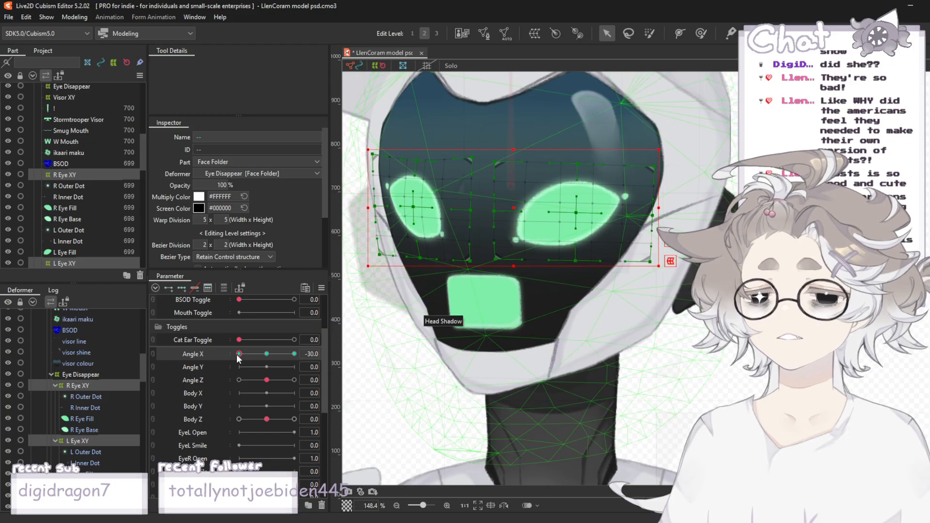
- Shift both eye deformers over the visor at Angle X 0.0, clear the selection and check the turn at 30.0
left_click_drag(240, 354, 277, 354)
left_click(497, 209)
left_click_drag(499, 209, 547, 208)
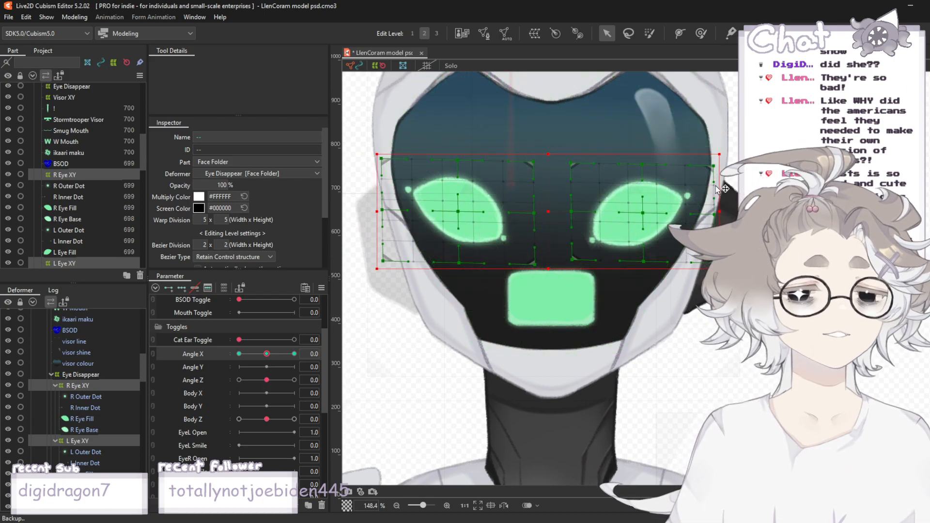
scroll(683, 170, "down", 3)
key("Escape")
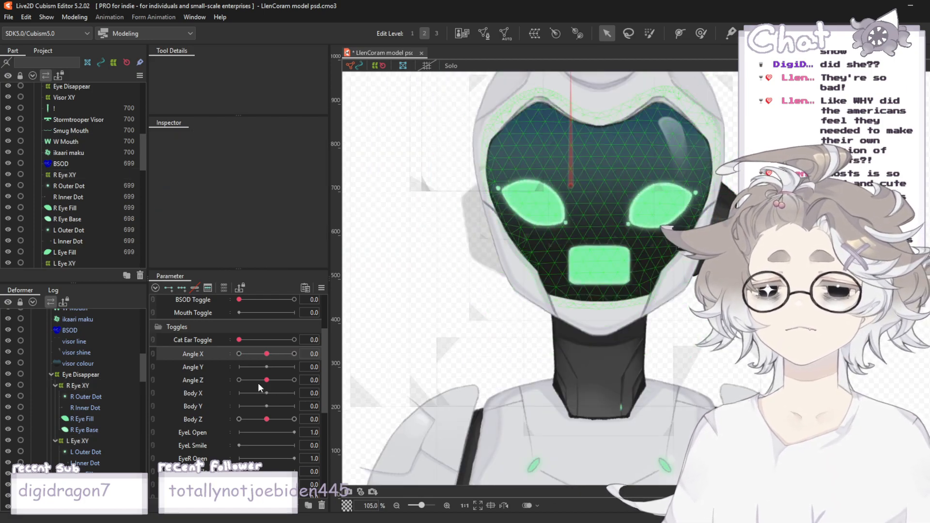
left_click_drag(263, 352, 320, 352)
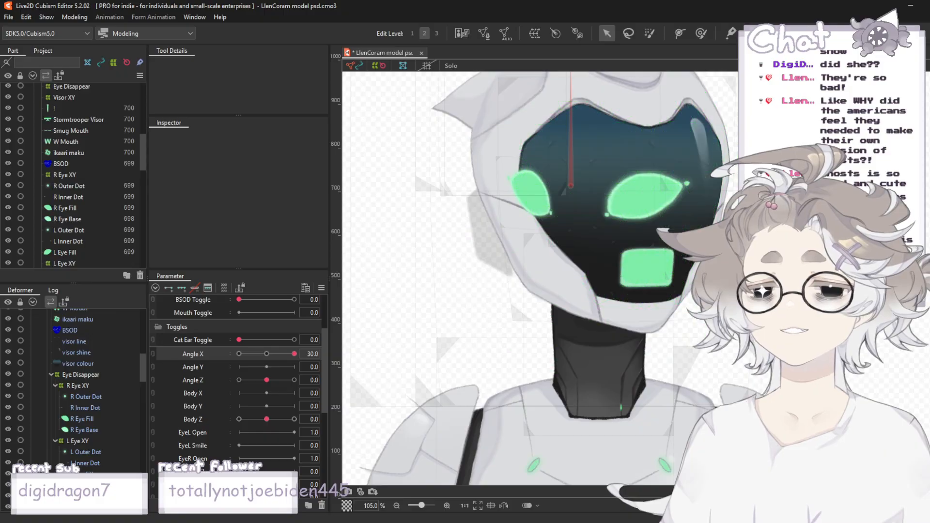
- Undo the eye deformers' repositioning, horizontal flip and reversion to original form
key("ctrl+z")
key("ctrl+z")
scroll(861, 130, "up", 3)
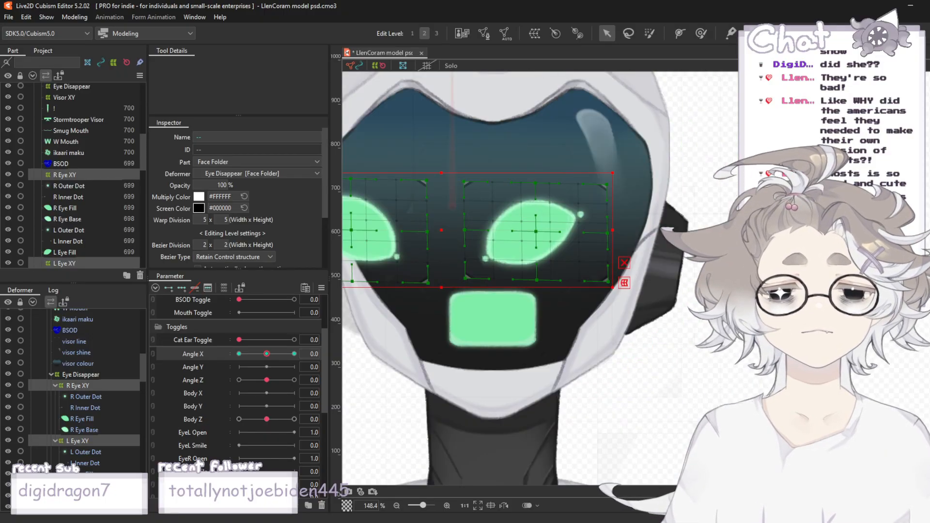
scroll(590, 289, "down", 3)
left_click_drag(267, 354, 245, 351)
key("ctrl+z")
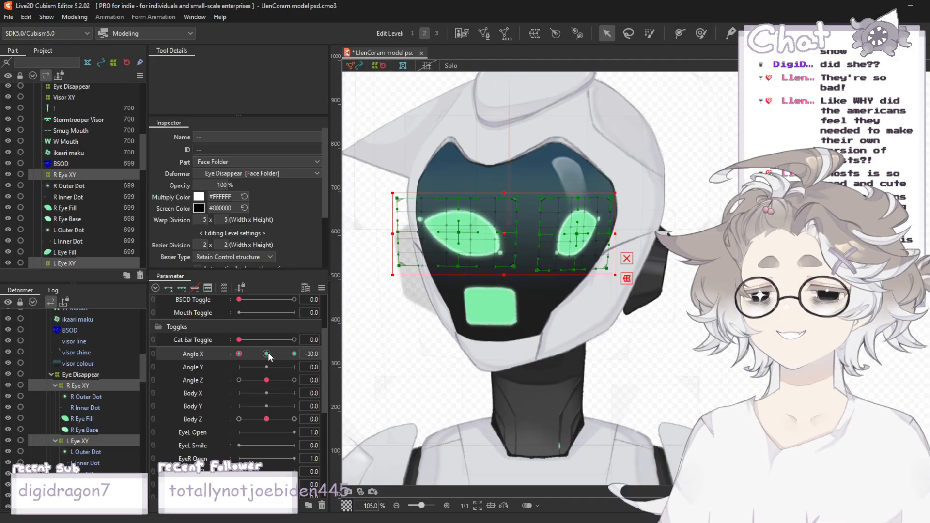
key("ctrl+z")
key("ctrl+z")
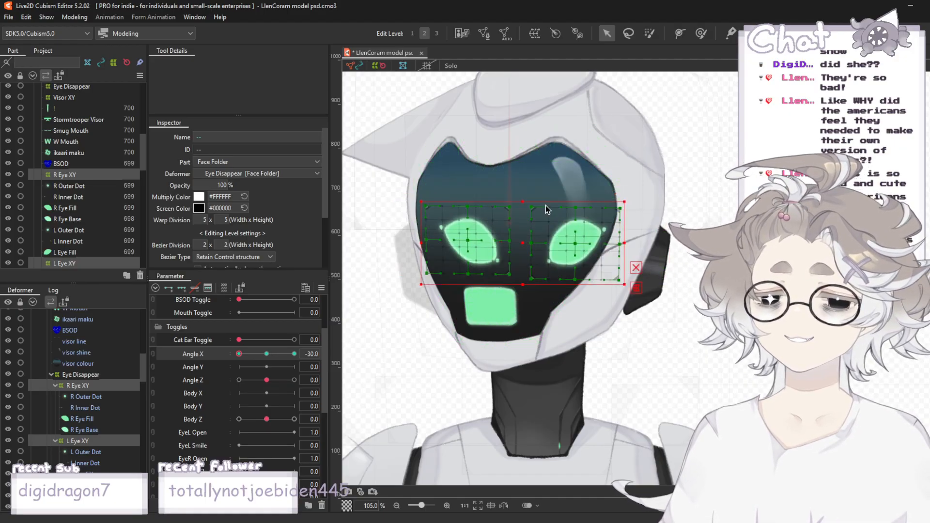
- Compare both eyes at Angle X 30.0 and -30.0, and revert their deformers to the original form at -30.0
left_click_drag(238, 354, 294, 354)
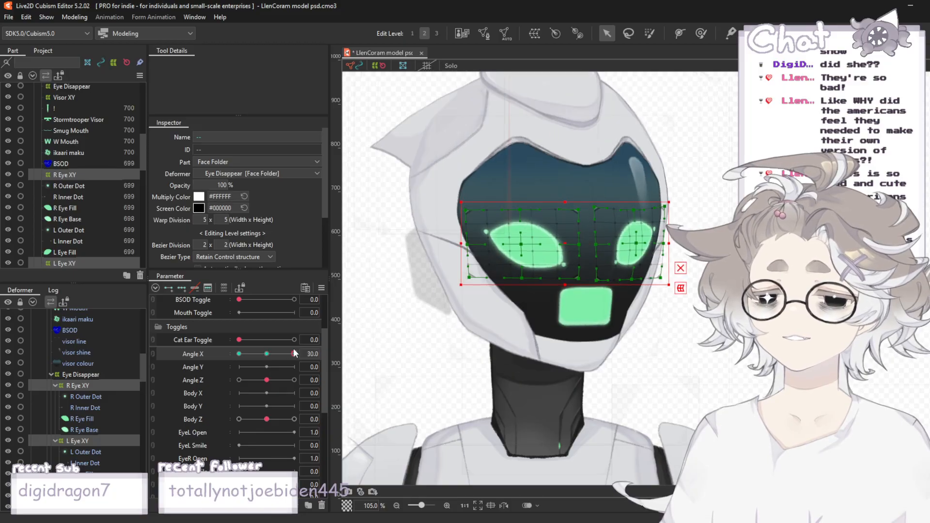
left_click(238, 354)
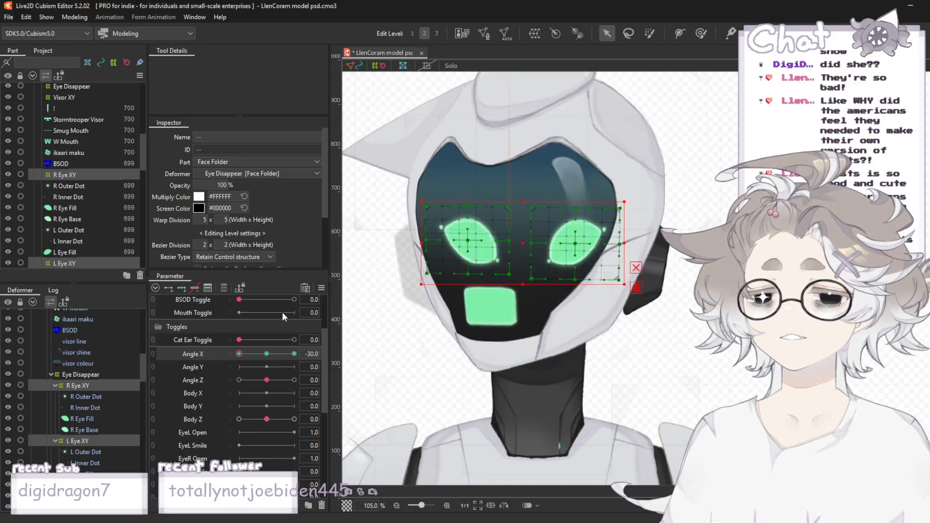
scroll(434, 238, "up", 3)
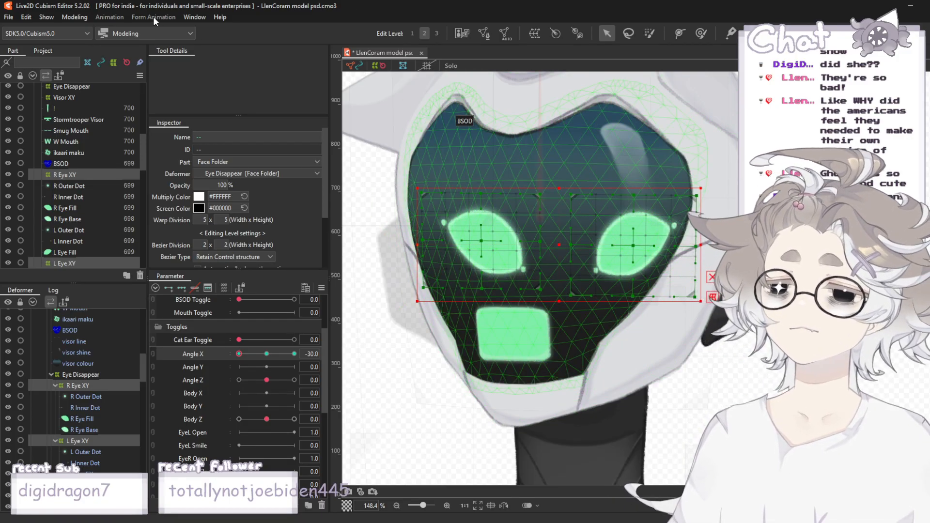
left_click(85, 16)
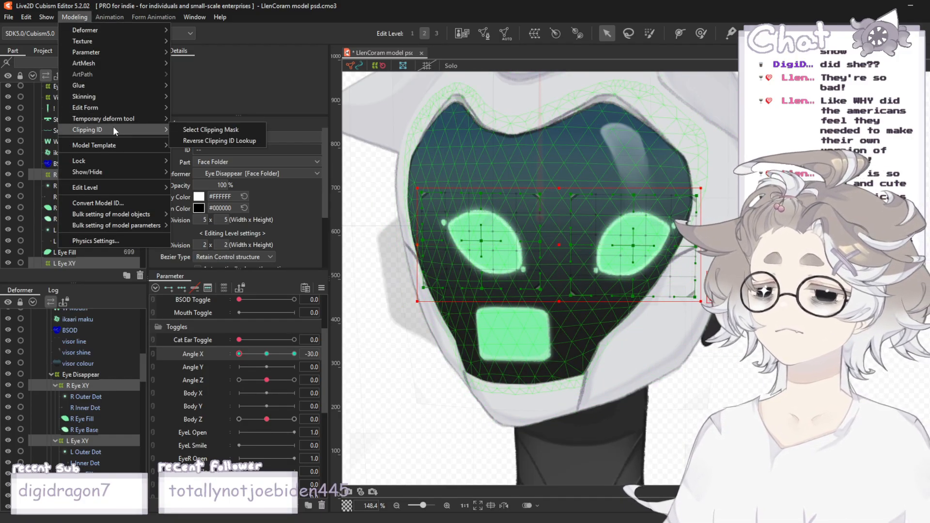
mouse_move(108, 106)
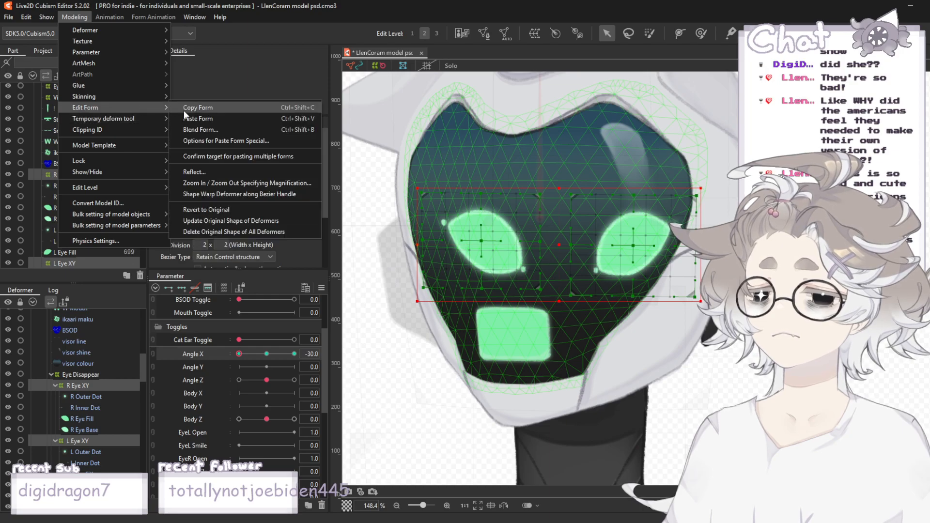
left_click(243, 213)
left_click_drag(272, 354, 302, 356)
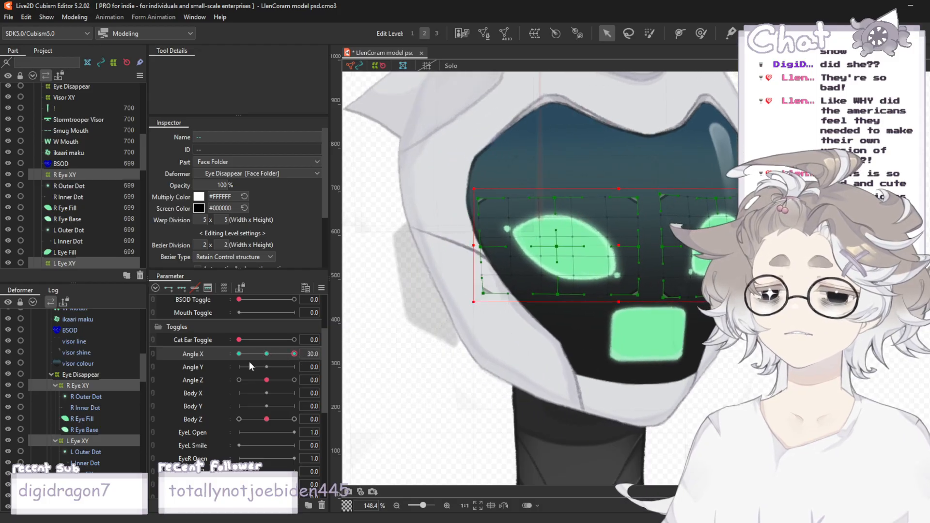
left_click(238, 355)
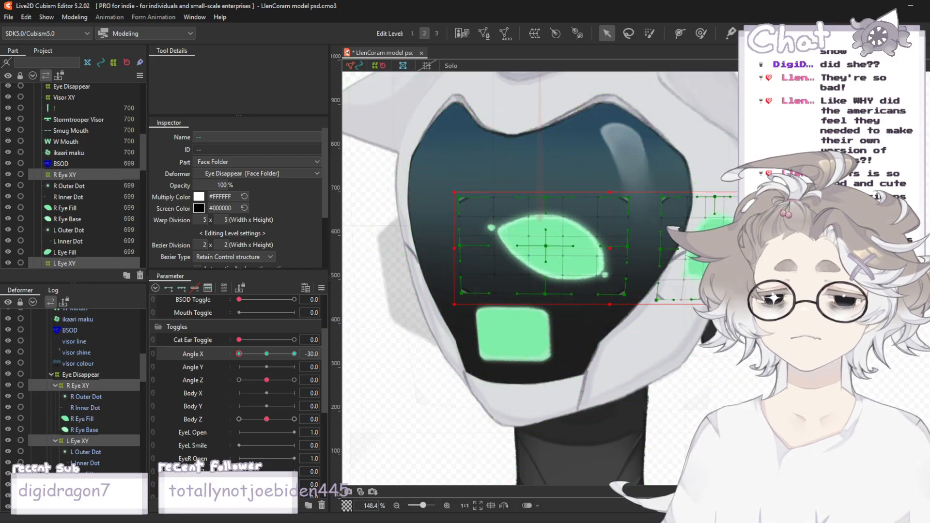
- Mirror the reverted eye deformers horizontally at Angle X -30.0, move them back inside the visor and clear the selection
right_click(746, 262)
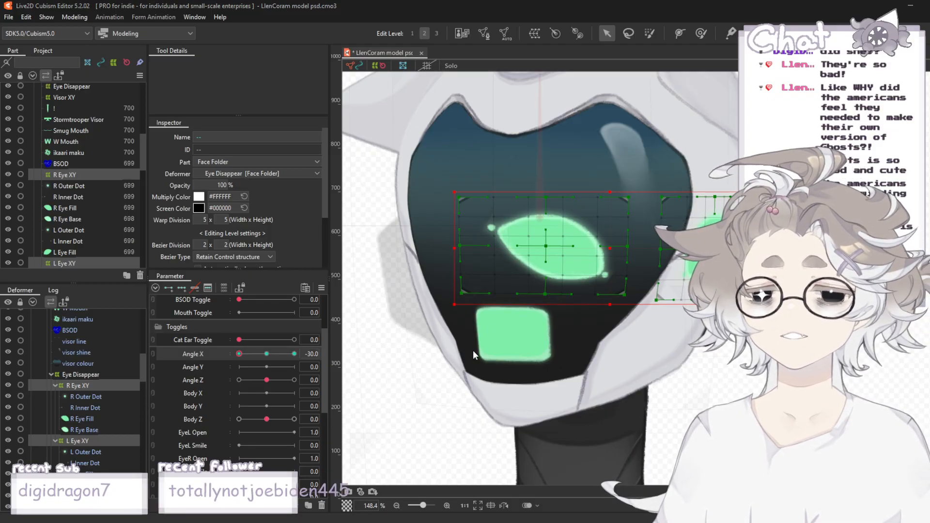
key("ctrl+v")
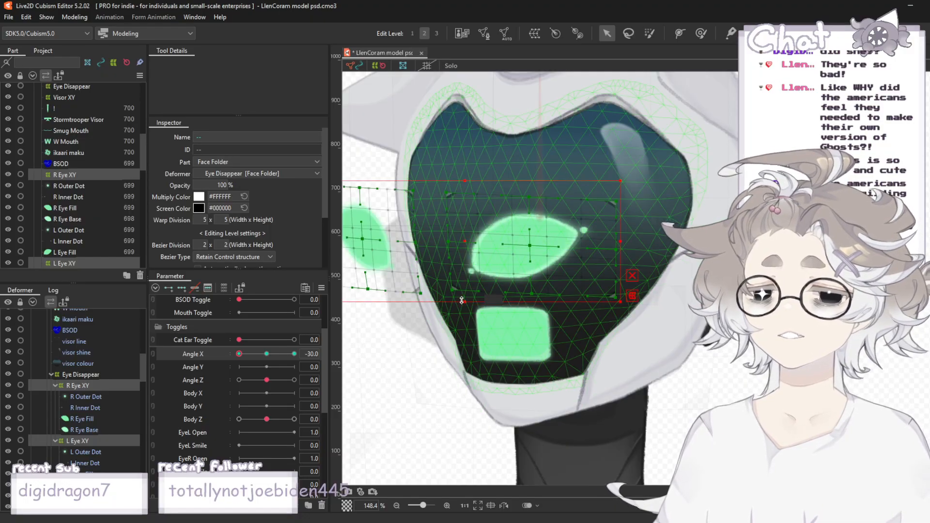
left_click_drag(465, 239, 546, 241)
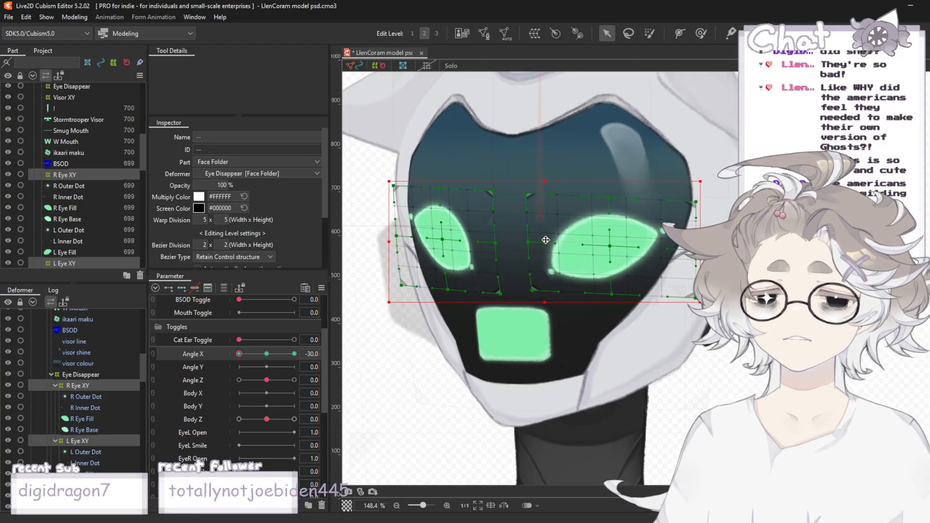
left_click(746, 136)
scroll(747, 135, "down", 4)
scroll(747, 135, "up", 2)
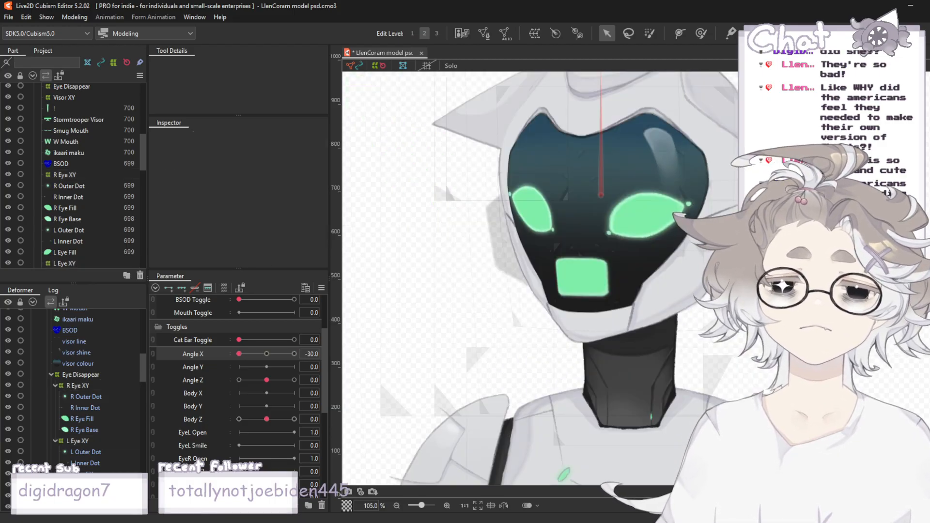
- Select L Eye XY and R Eye XY together and examine both eyes at Angle X 0.0 and 30.0
left_click_drag(241, 353, 264, 357)
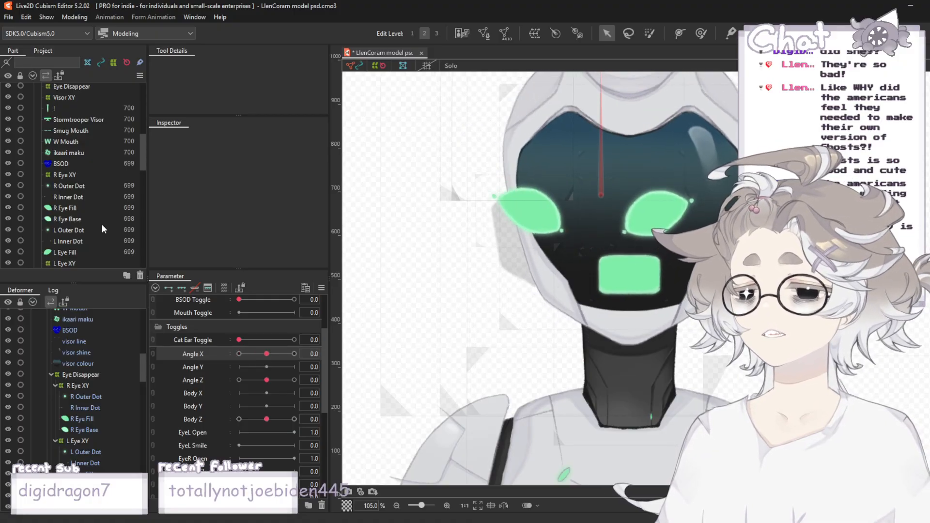
left_click(57, 261)
scroll(117, 203, "down", 3)
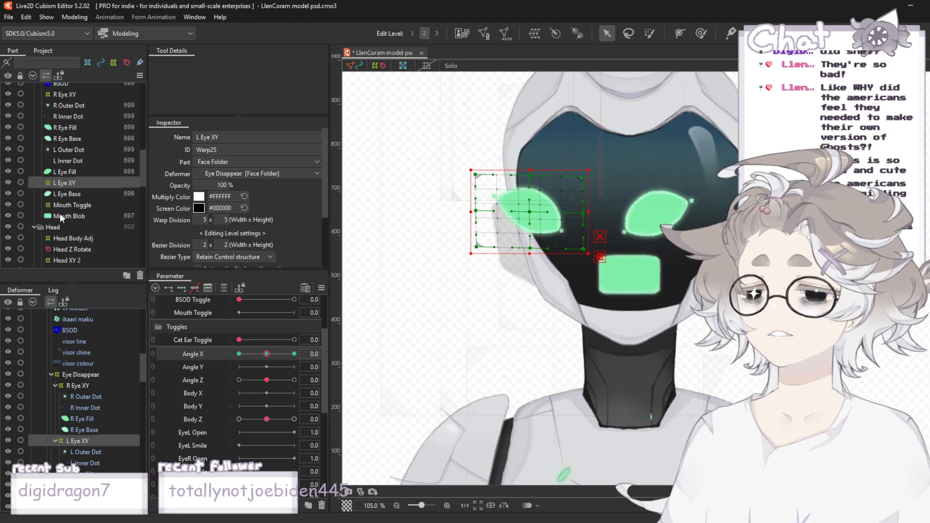
scroll(73, 192, "up", 1)
left_click(83, 136, "ctrl")
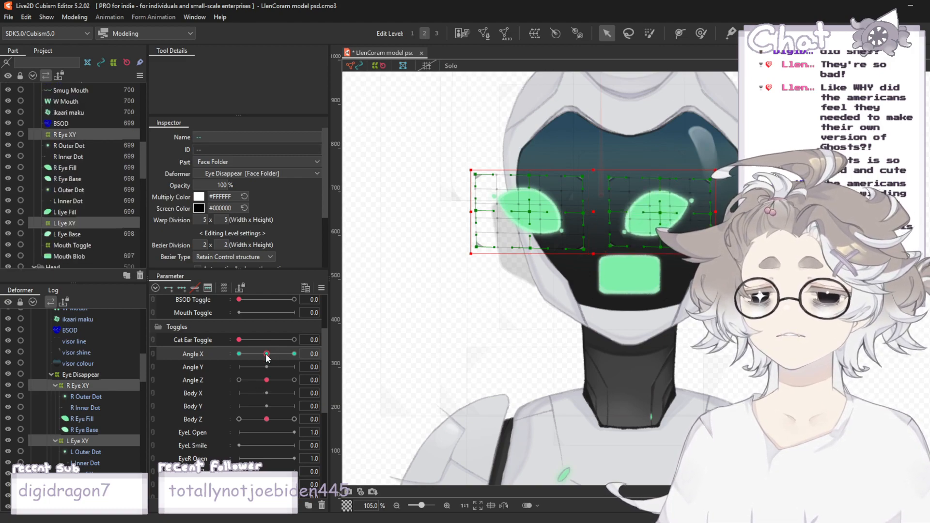
left_click_drag(267, 354, 302, 356)
scroll(659, 247, "down", 4)
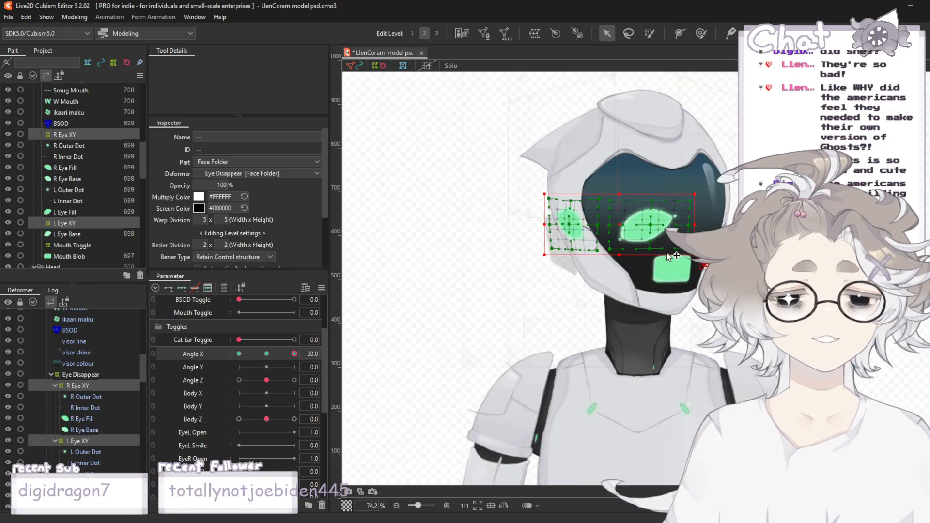
- Undo the horizontal mirroring and repositioning of both eye deformers at Angle X -30.0
scroll(783, 212, "up", 4)
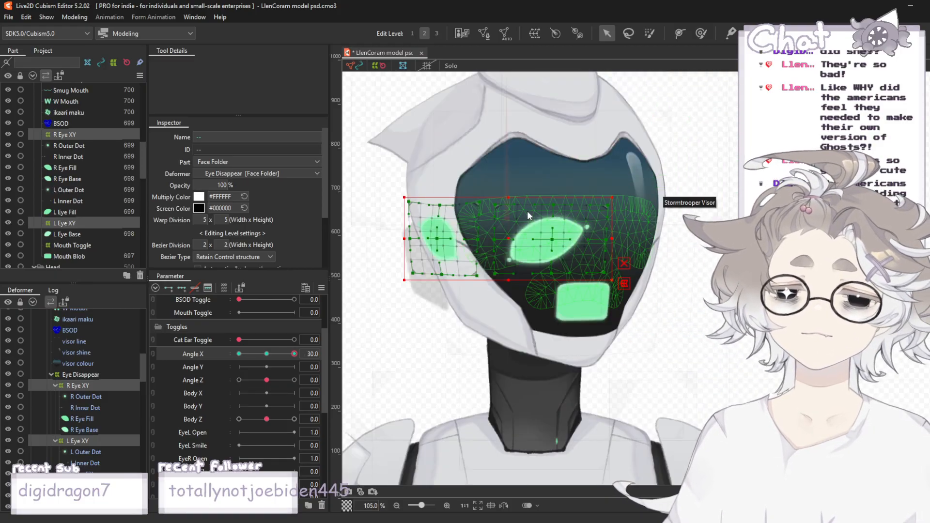
key("ctrl+z")
key("ctrl+z")
key("ctrl+z")
key("ctrl+z")
key("ctrl+z")
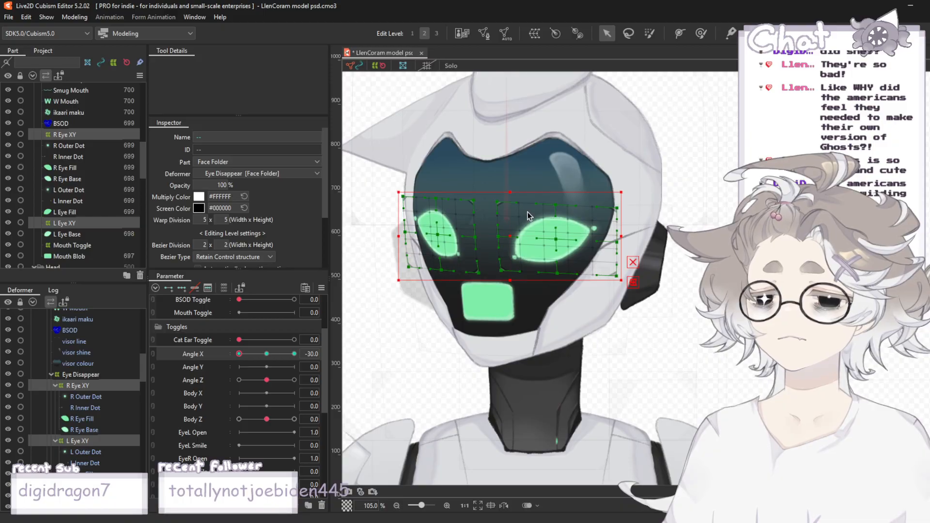
key("ctrl+z")
key("ctrl+z")
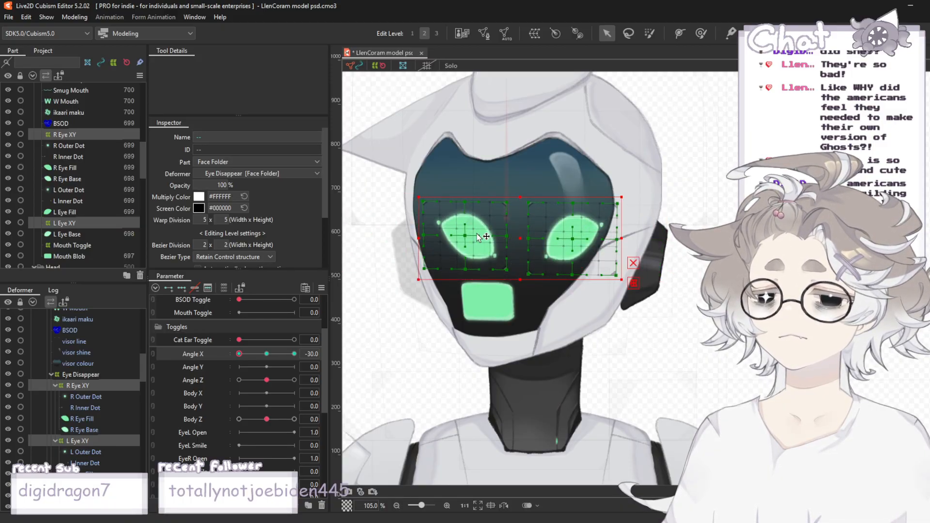
- Shift both eye deformers sideways together toward the far edge of the visor at Angle X -30.0 and clear the selection
scroll(478, 237, "up", 6)
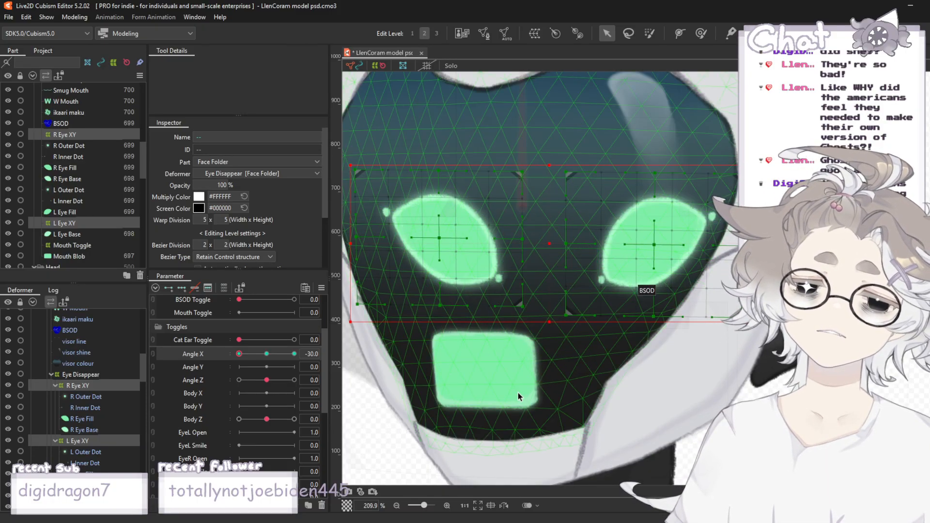
scroll(613, 242, "down", 3)
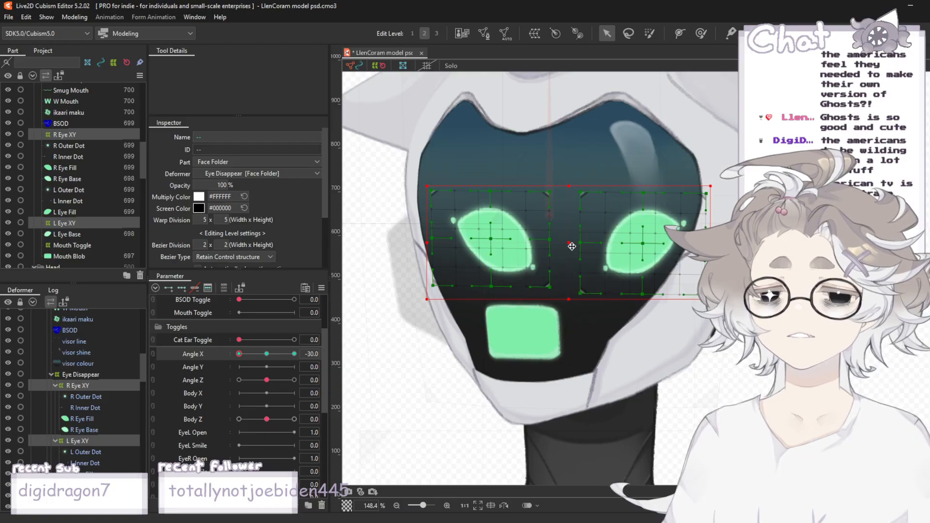
scroll(591, 239, "down", 3)
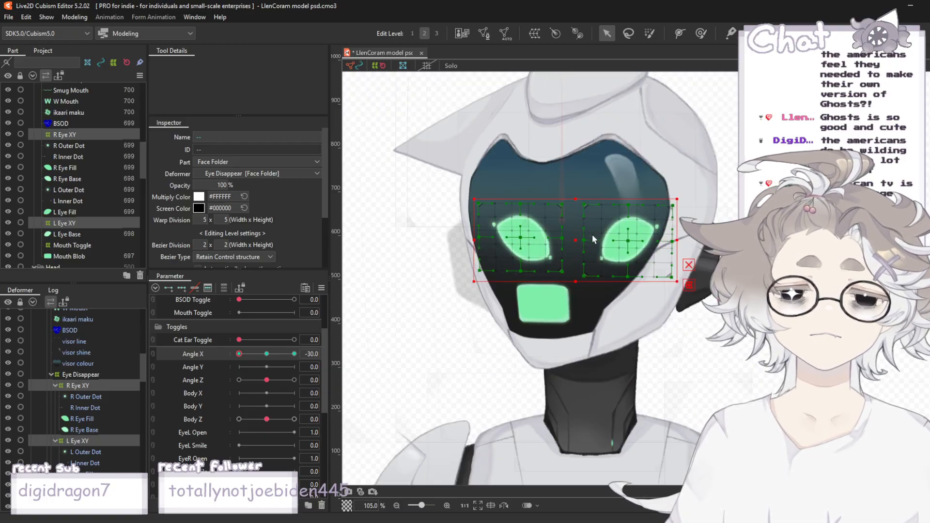
scroll(568, 231, "up", 3)
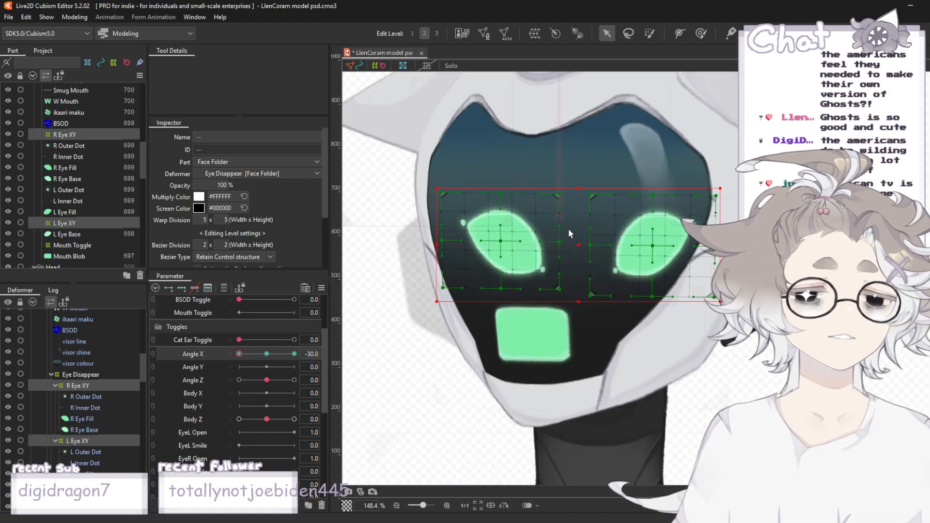
left_click_drag(578, 245, 552, 242)
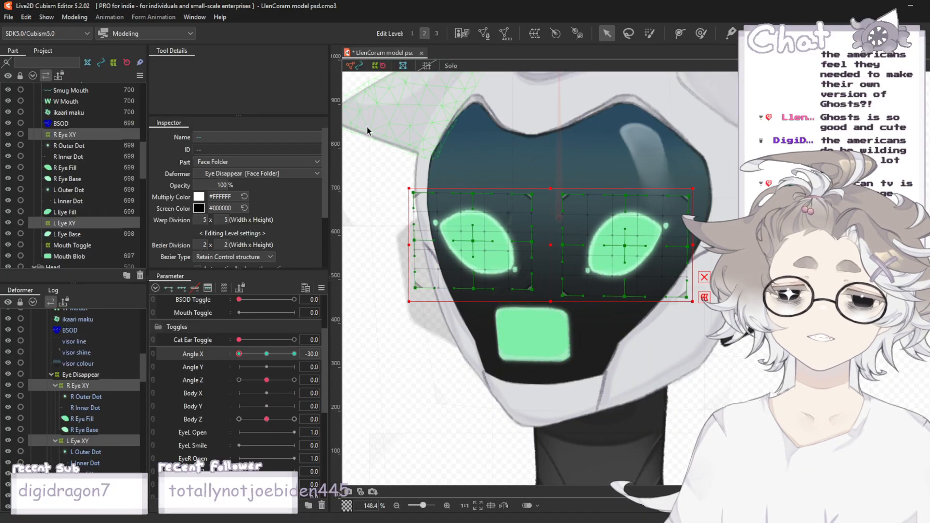
scroll(373, 169, "down", 4)
scroll(367, 164, "up", 4)
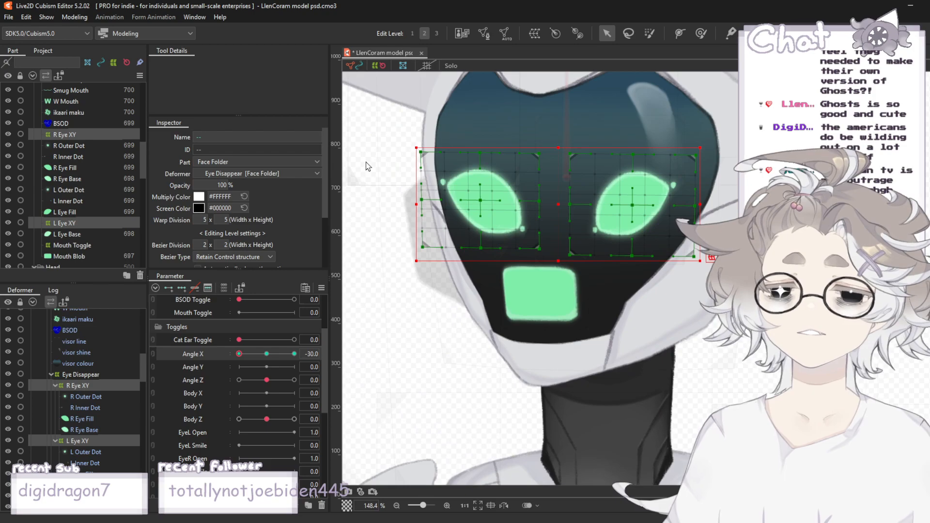
scroll(435, 191, "down", 4)
scroll(500, 241, "up", 4)
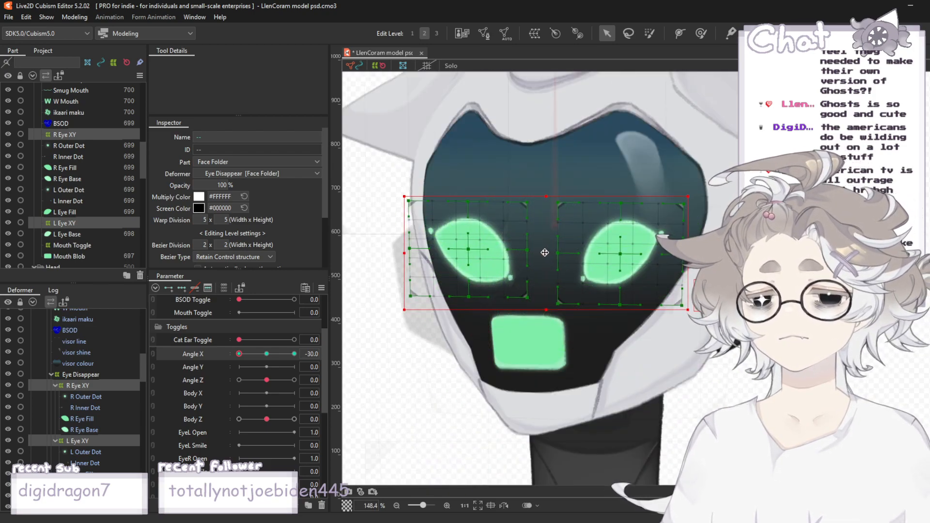
left_click(396, 322)
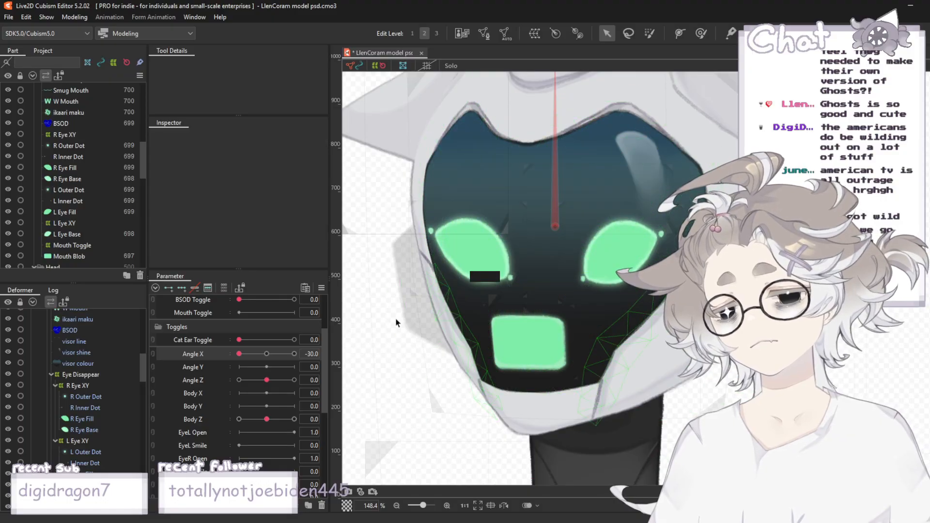
- Move the L Eye XY deformer inward and slightly up at Angle X -30.0, comparing it against the right eye
left_click(73, 212)
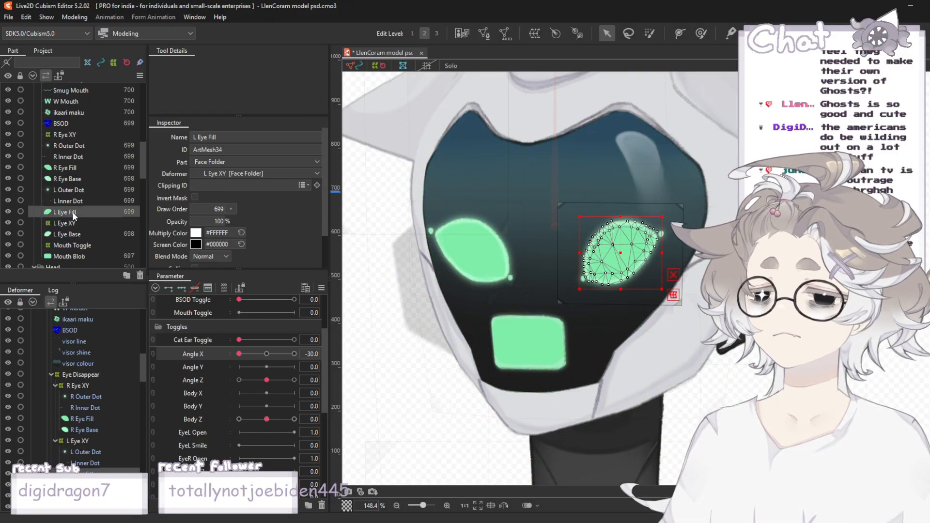
left_click(90, 223)
scroll(444, 238, "up", 2)
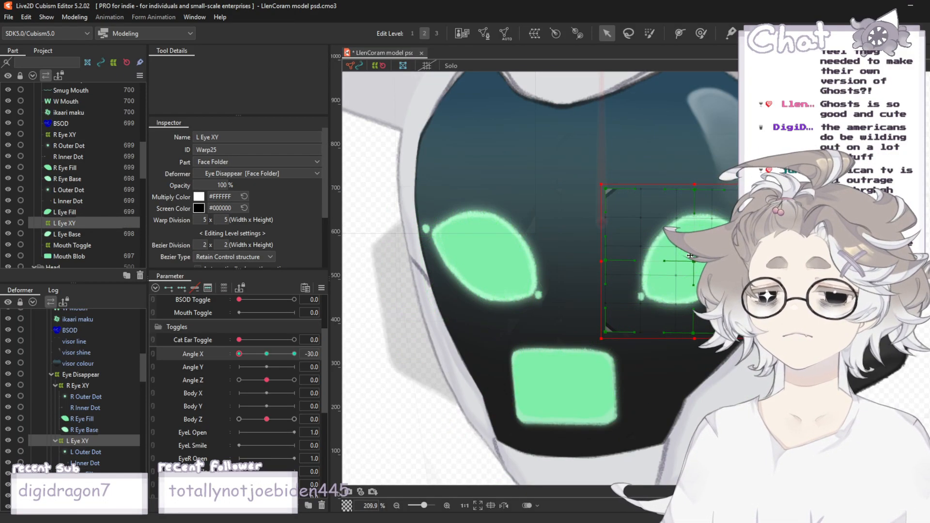
left_click_drag(688, 255, 495, 245)
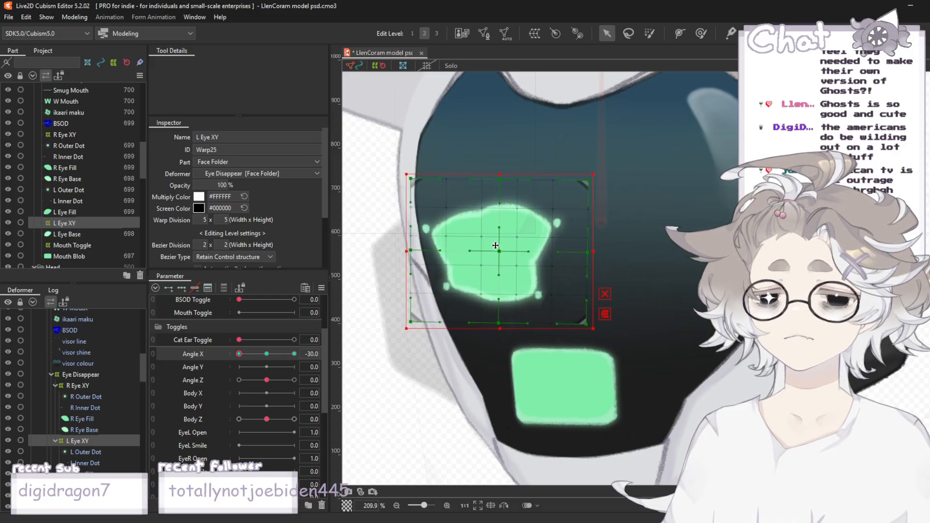
key("ctrl+z")
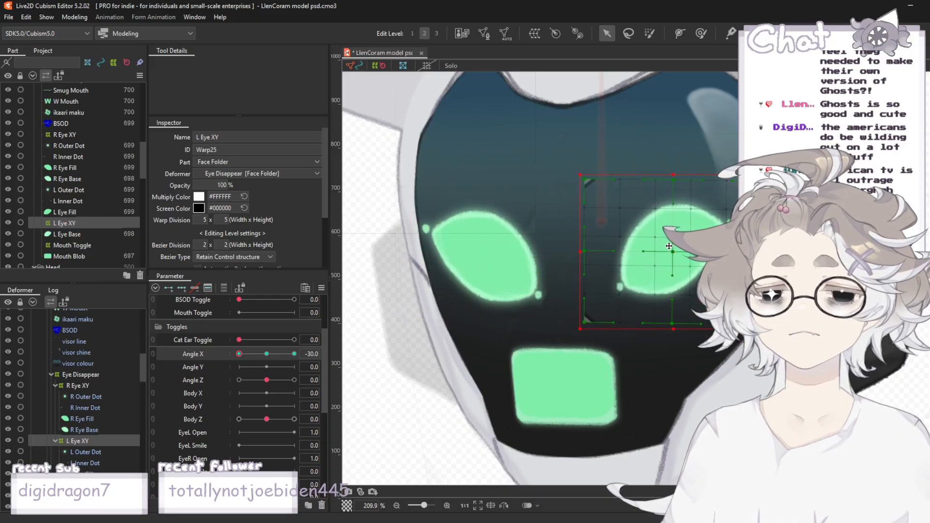
left_click(68, 134)
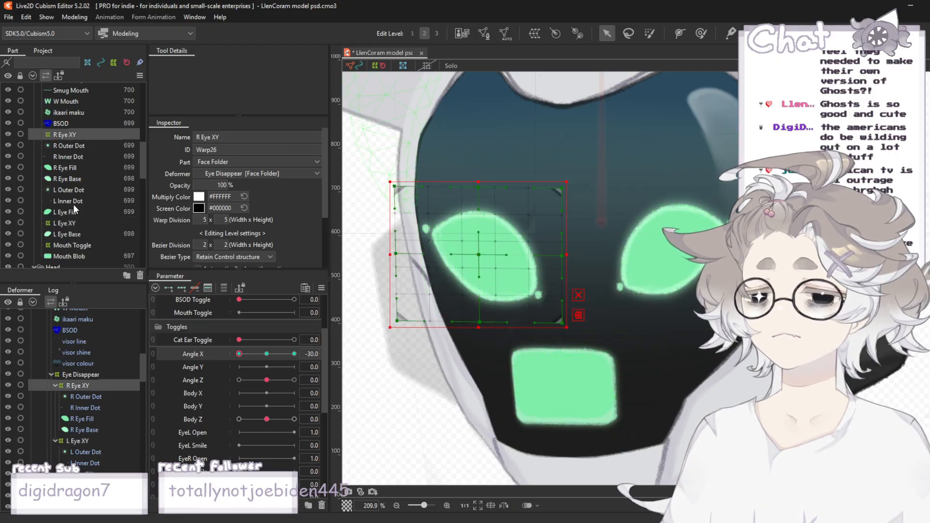
left_click(65, 224)
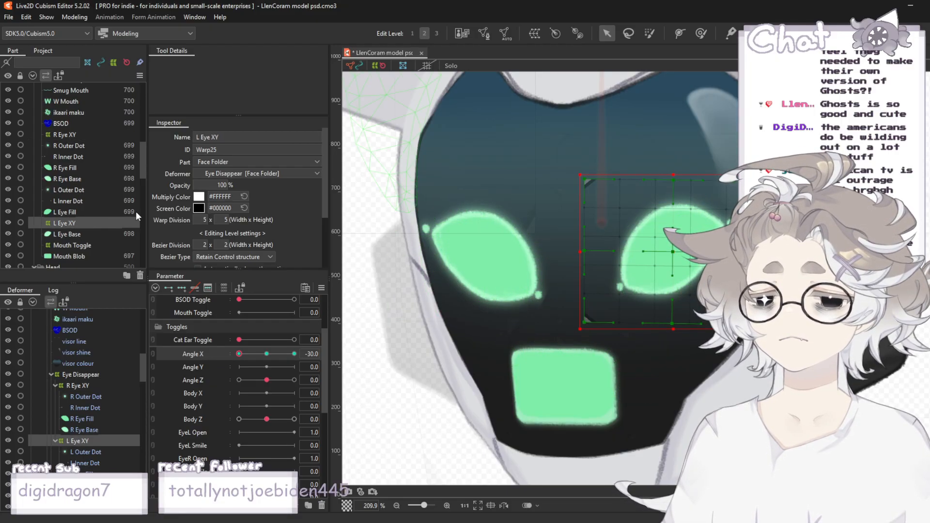
scroll(637, 196, "down", 1)
scroll(561, 230, "down", 1)
scroll(777, 256, "up", 1)
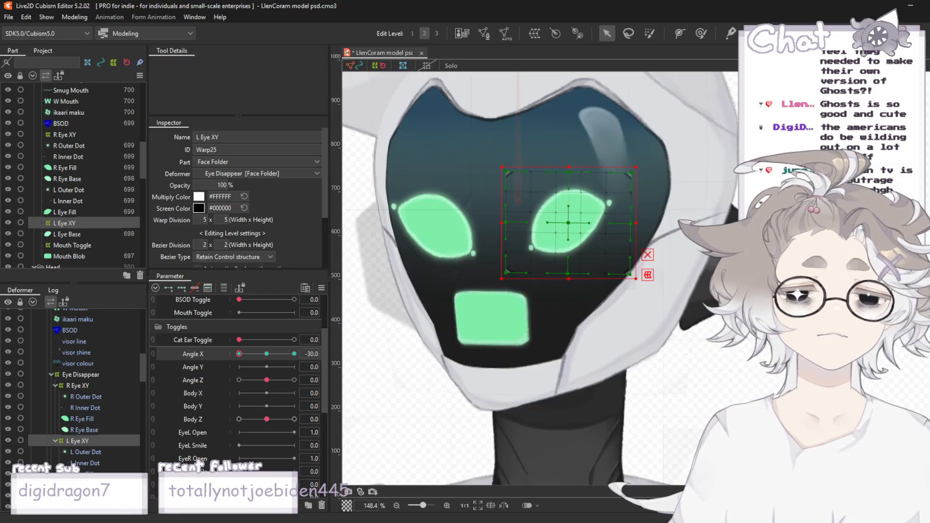
- Try to flip the L Eye XY deformer horizontally at Angle X 30.0, then undo the flip
left_click(267, 354)
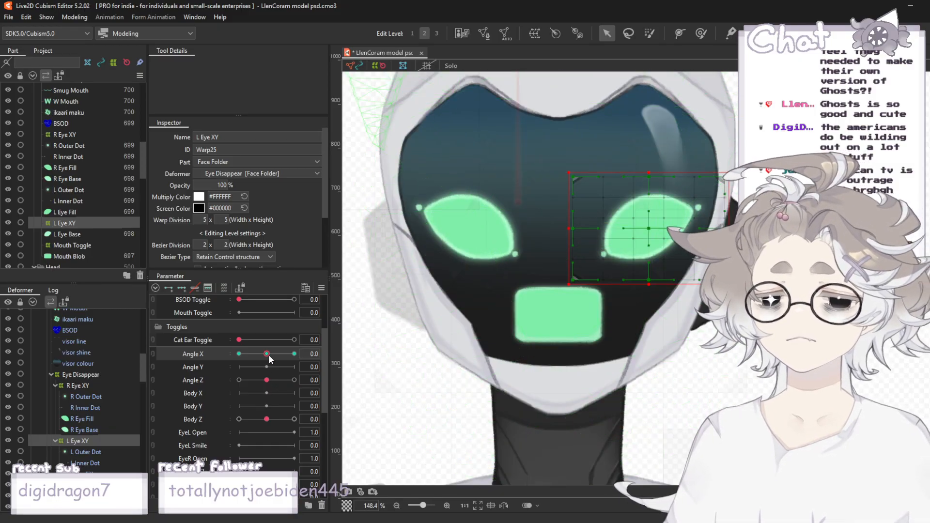
left_click(268, 354)
left_click_drag(288, 358, 292, 357)
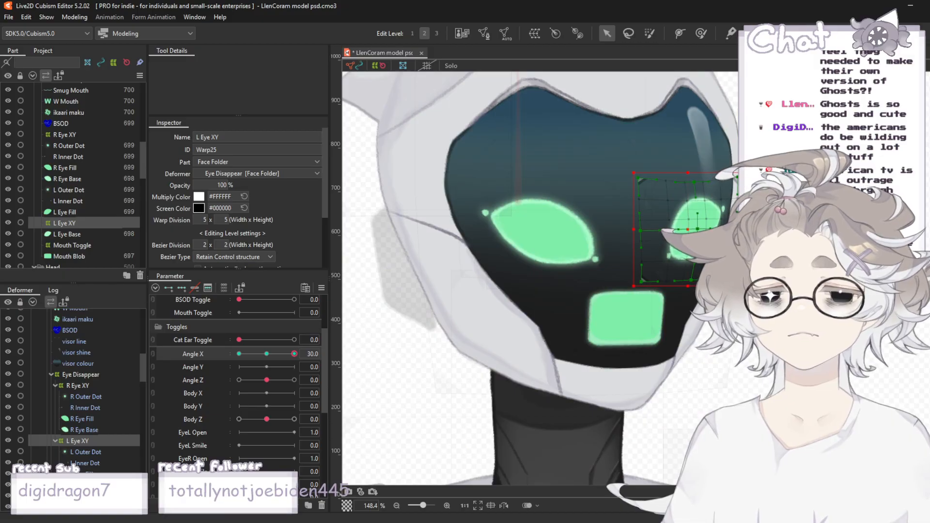
key("ctrl+t")
left_click(475, 80)
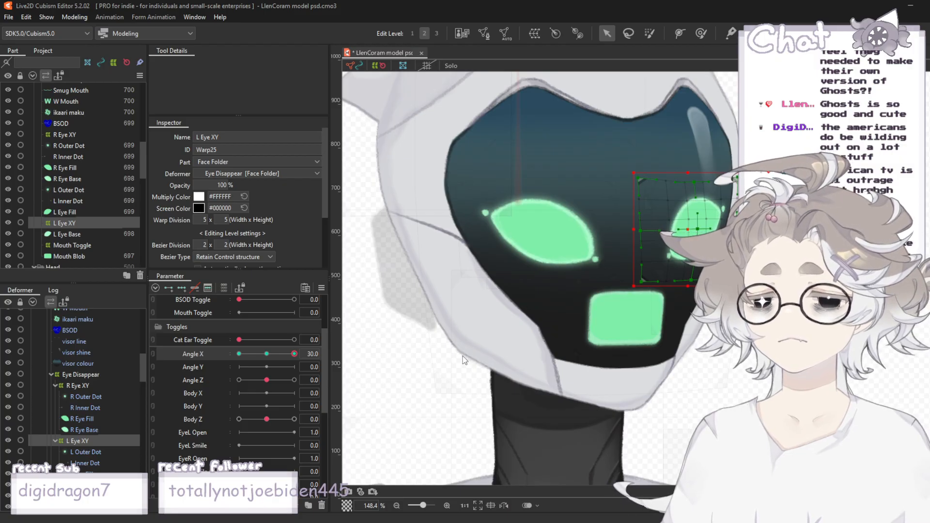
key("ctrl+z")
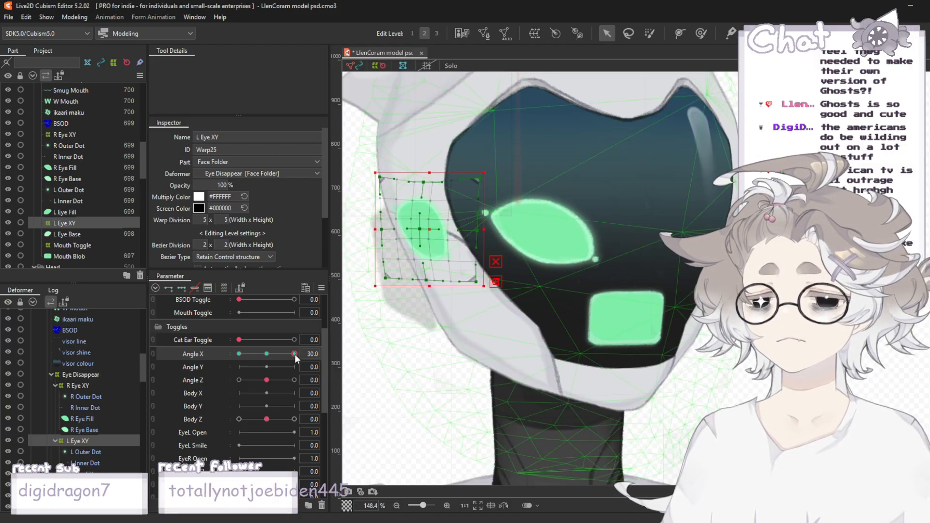
left_click_drag(295, 354, 211, 346)
key("ctrl+z")
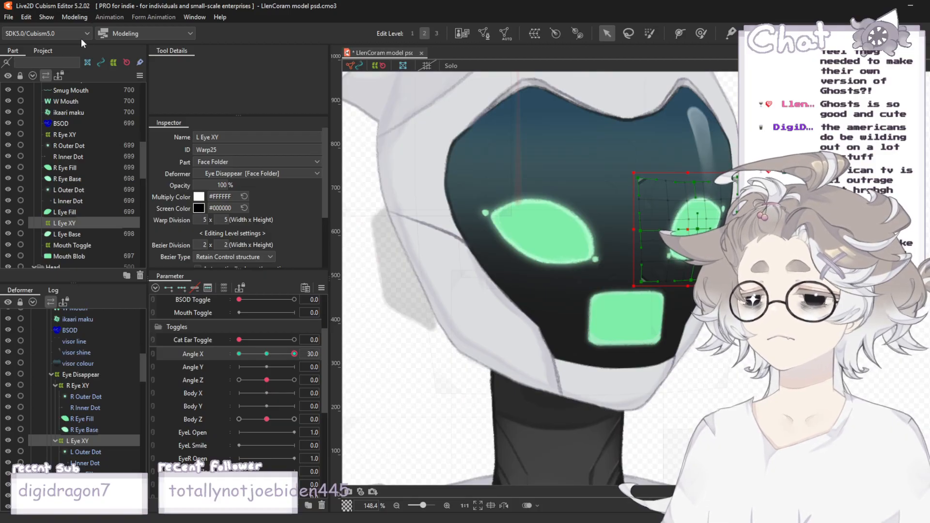
- Try to carry L Eye XY's mirrored Angle X -30.0 form over to 30.0, then undo it
left_click(74, 17)
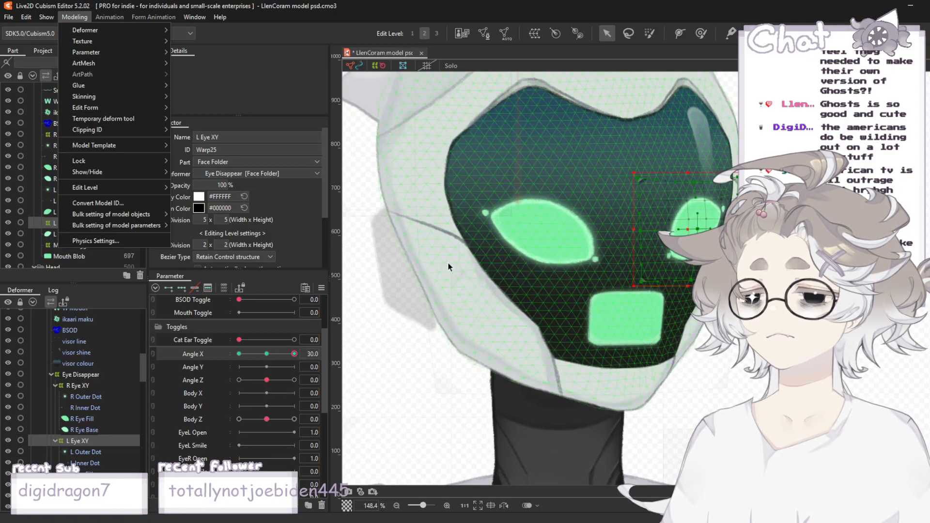
right_click(754, 305)
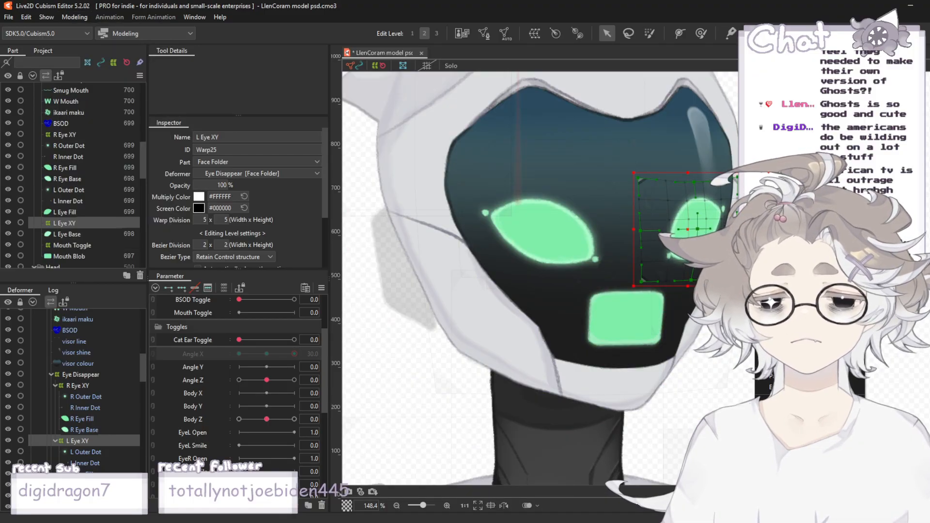
left_click(794, 376)
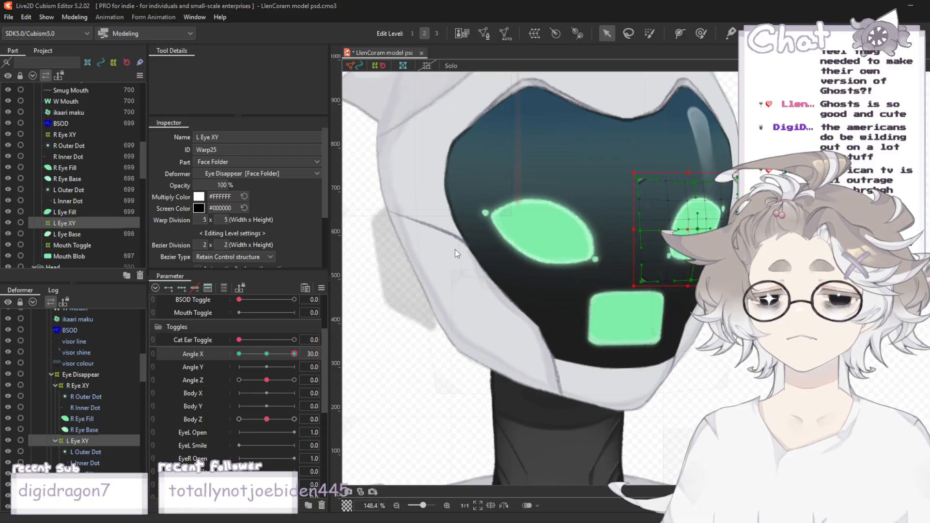
left_click(463, 364)
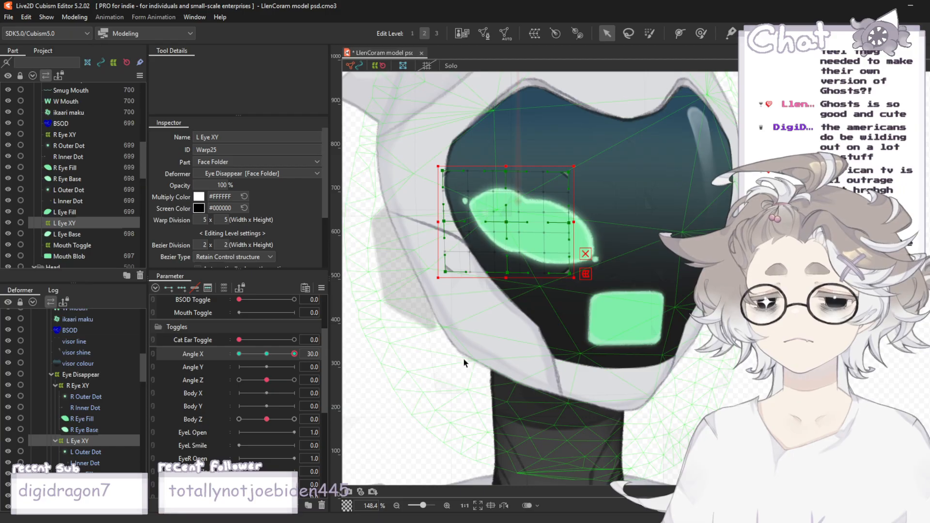
left_click_drag(294, 354, 235, 351)
key("ctrl+z")
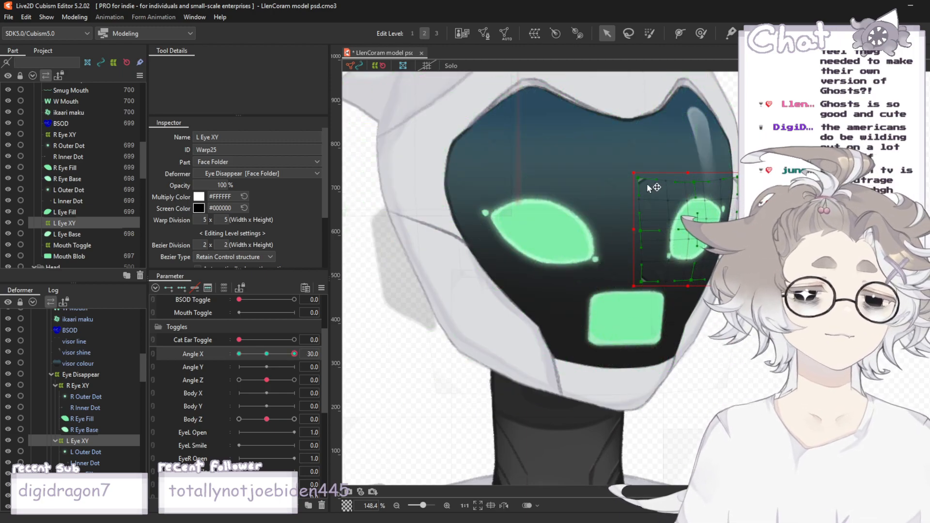
- Examine the Visor XY, R Eye XY and L Eye XY deformers around Angle X -30.0, and reselect L Eye XY
left_click(262, 355)
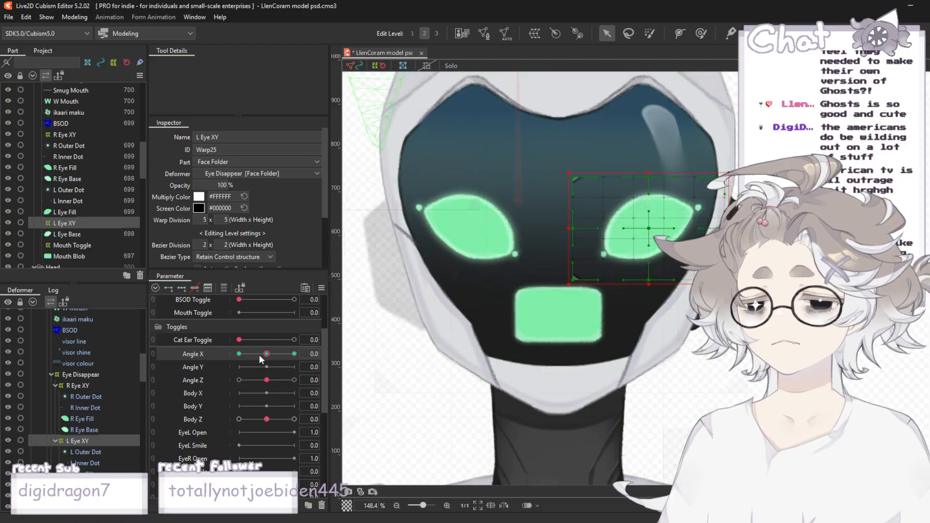
left_click_drag(258, 355, 235, 352)
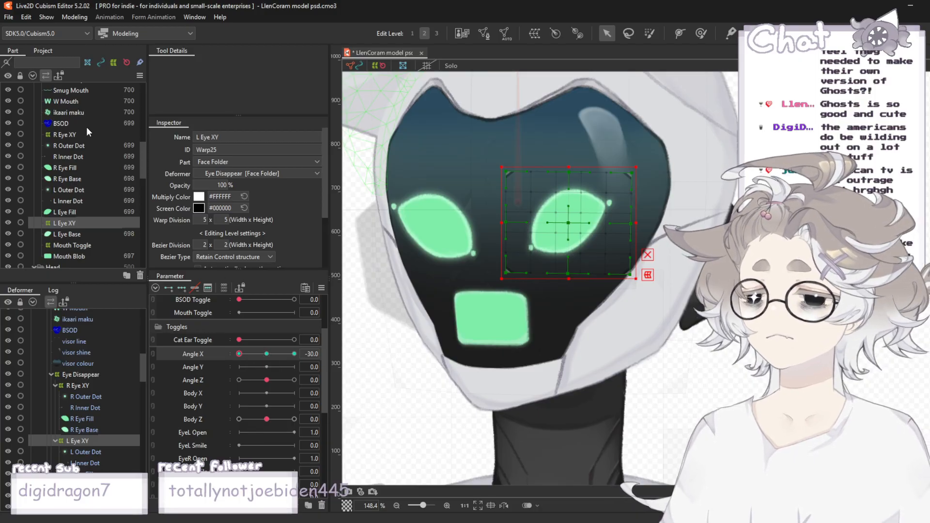
scroll(86, 127, "up", 3)
left_click(66, 138)
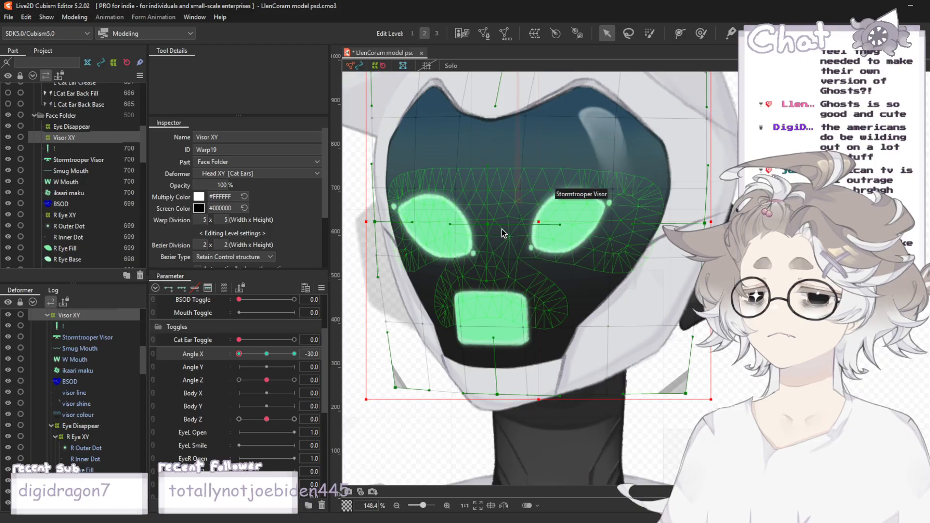
left_click(242, 354)
mouse_move(243, 355)
left_mouse_down()
mouse_move(267, 362)
mouse_move(236, 354)
left_mouse_up()
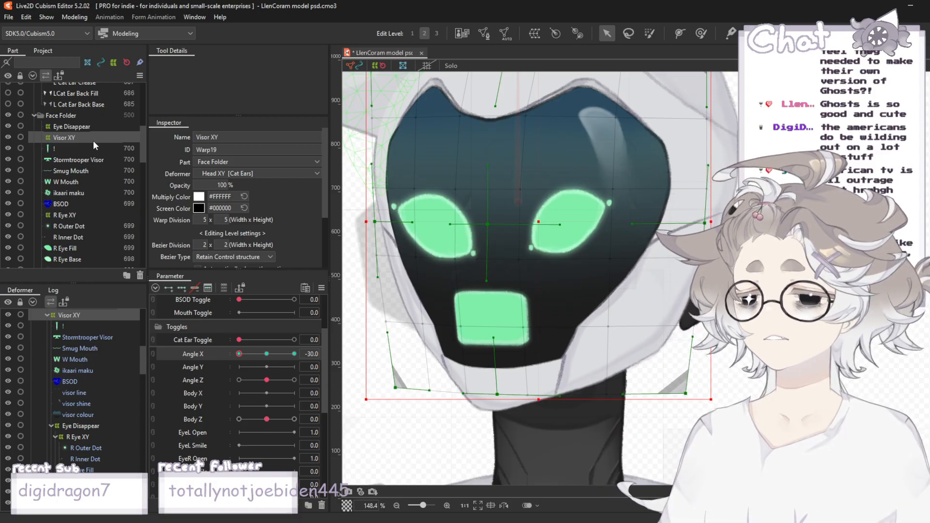
scroll(93, 141, "down", 1)
left_click(59, 211)
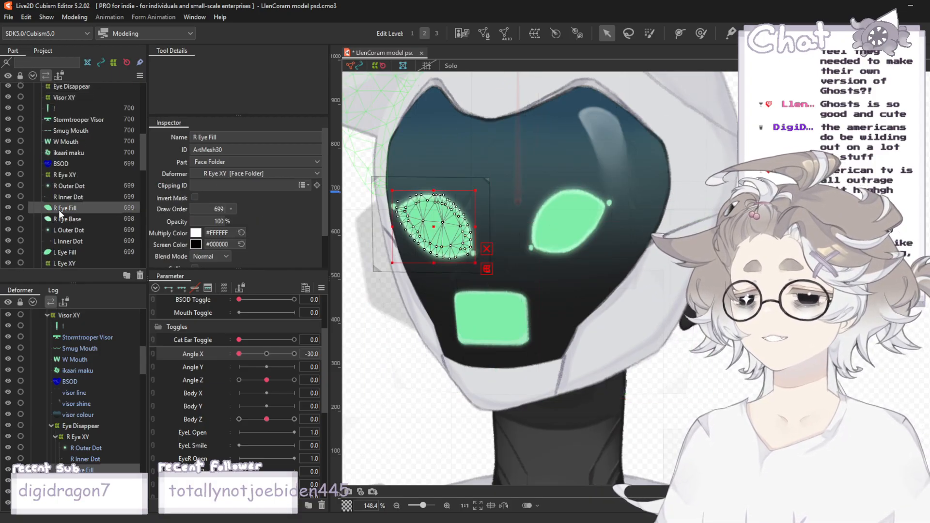
scroll(59, 210, "down", 1)
scroll(91, 390, "down", 2)
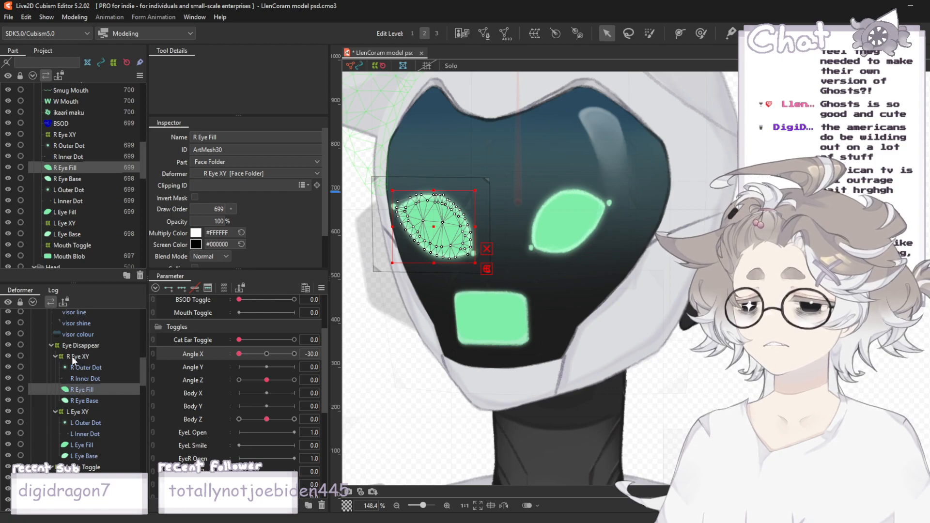
left_click(72, 356)
left_click_drag(239, 354, 199, 356)
left_click(97, 407)
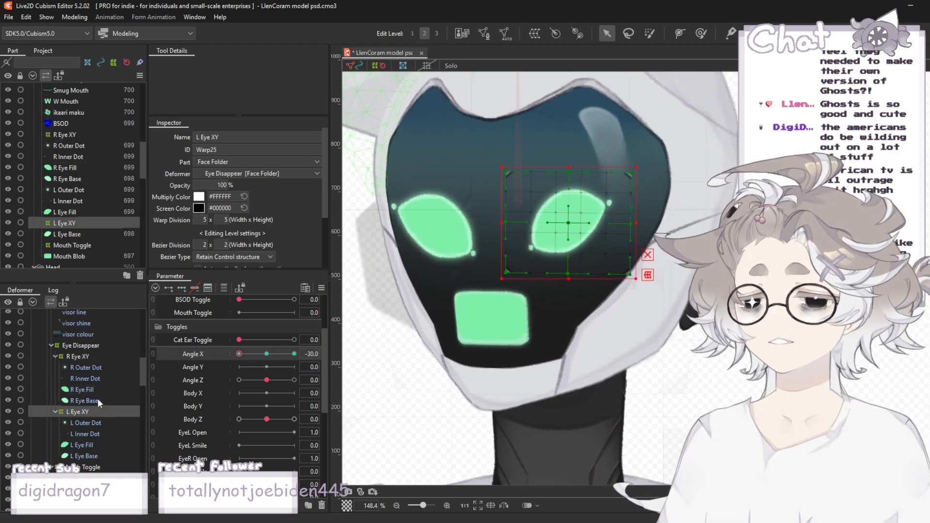
- Try to move Visor XY's centre control point sideways and slightly down at Angle X 0.0, then undo it
left_click(80, 354)
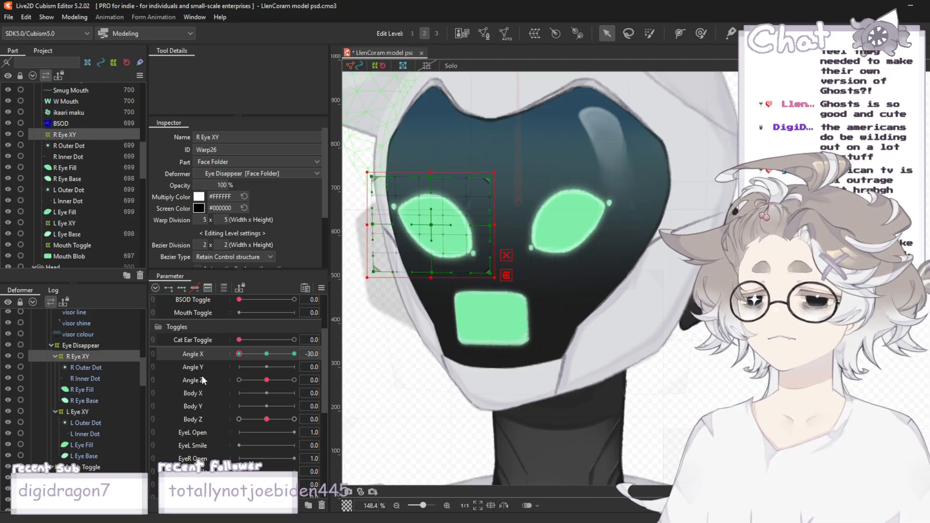
left_click_drag(240, 354, 266, 353)
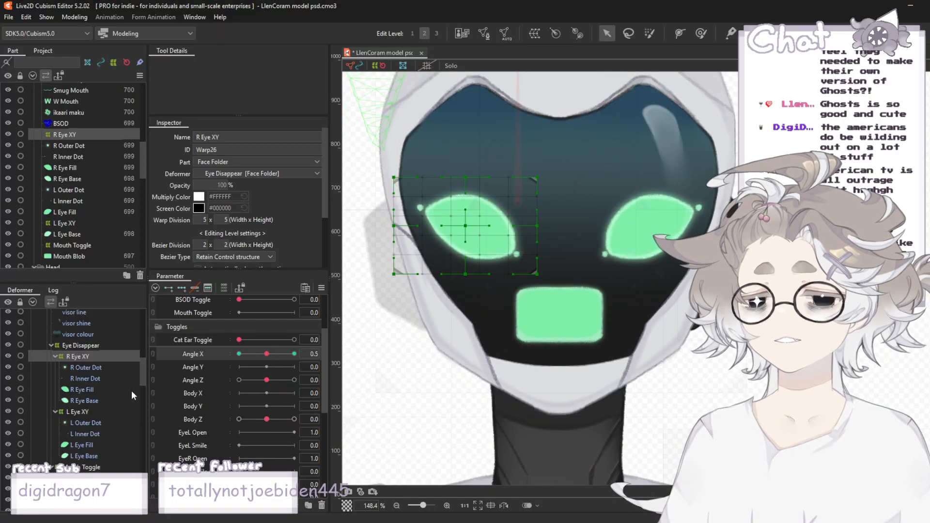
scroll(64, 378, "up", 4)
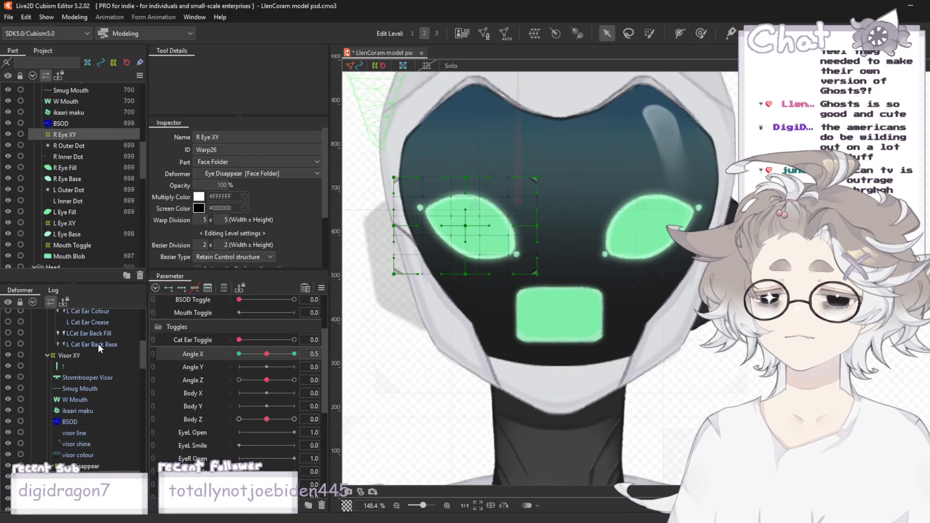
left_click(65, 356)
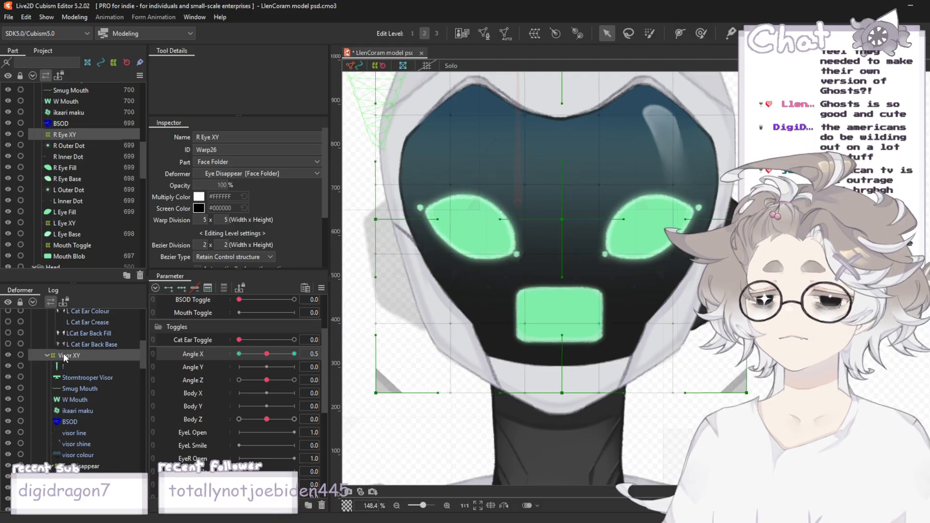
left_click(525, 227)
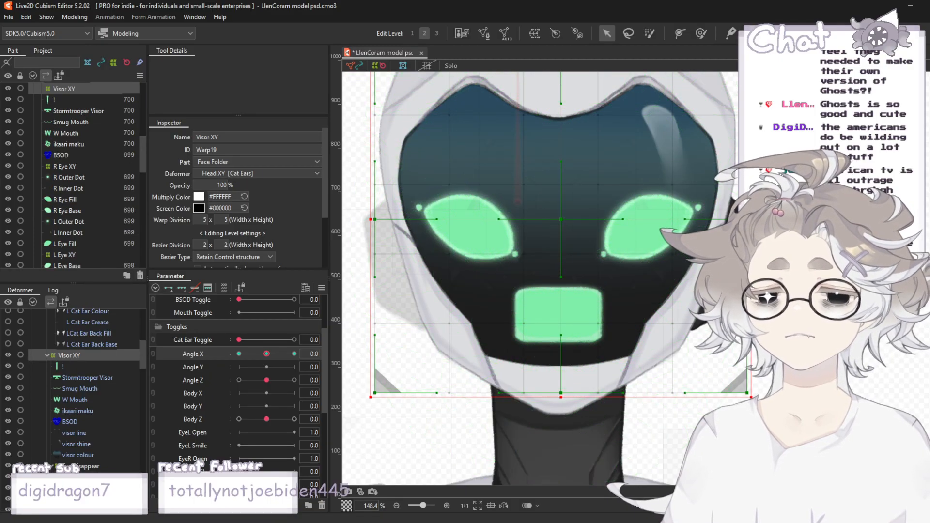
left_click_drag(560, 219, 495, 230)
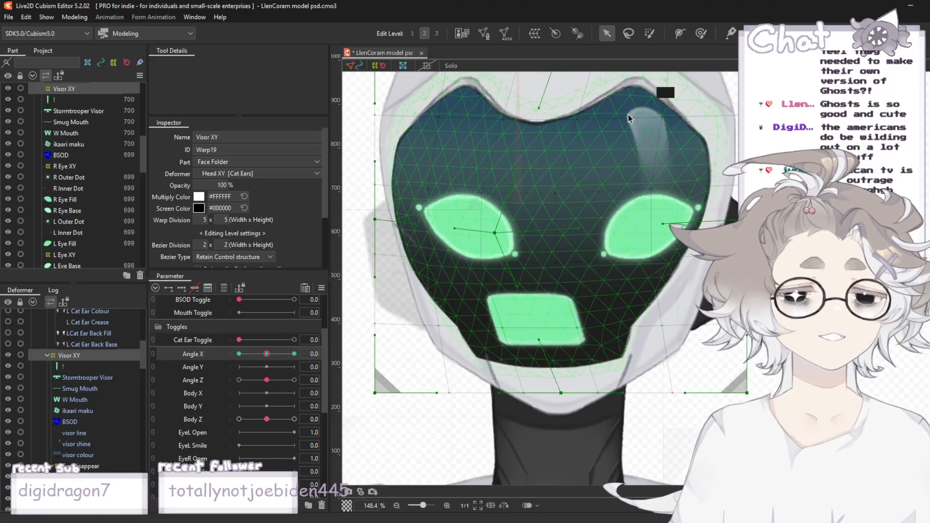
key("ctrl+z")
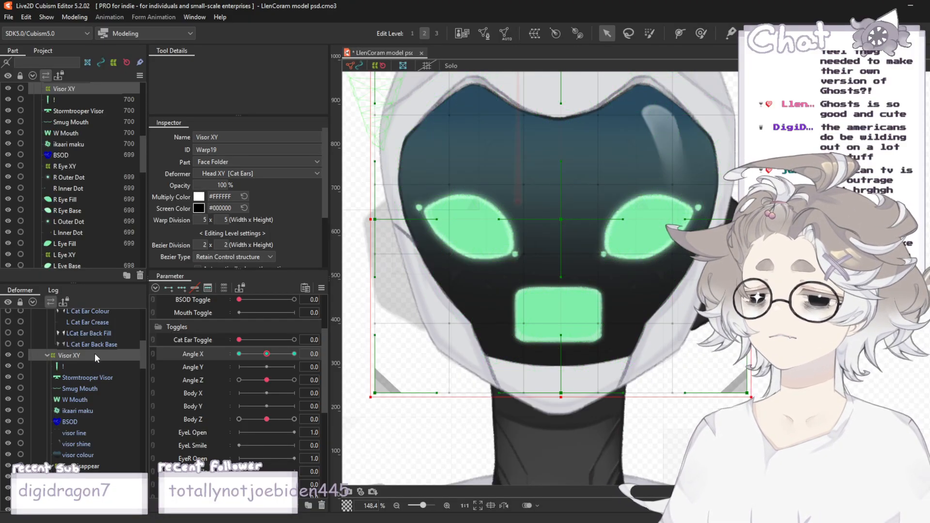
- Examine the Eye Disappear deformer and the deformer hierarchy above and below it
left_click(97, 466)
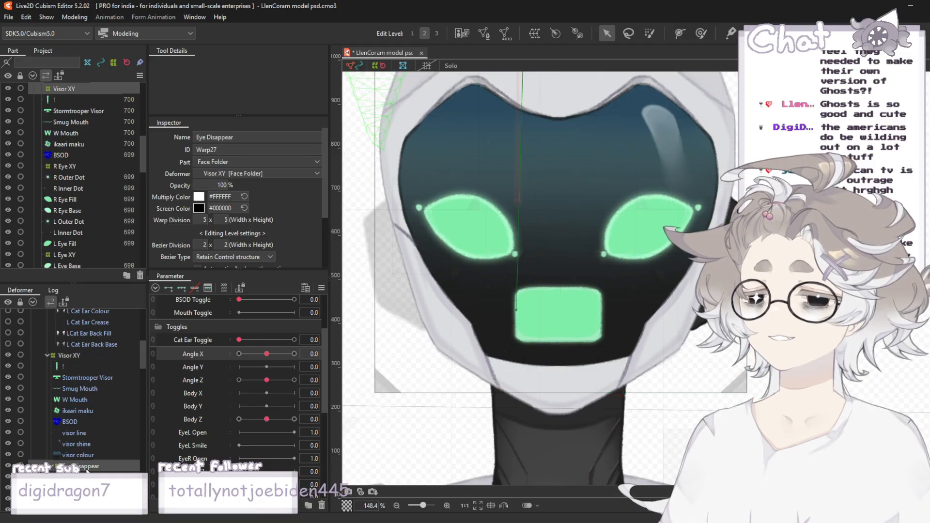
scroll(80, 402, "down", 6)
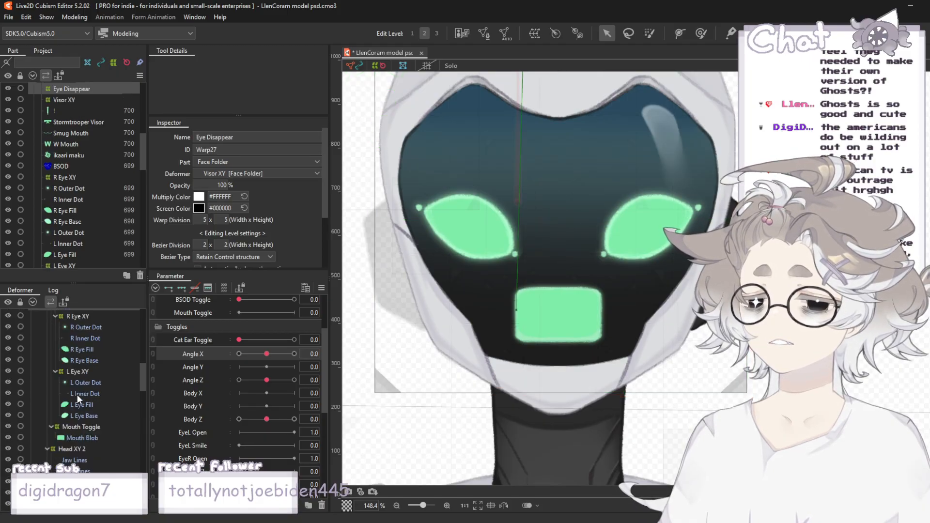
scroll(77, 394, "down", 4)
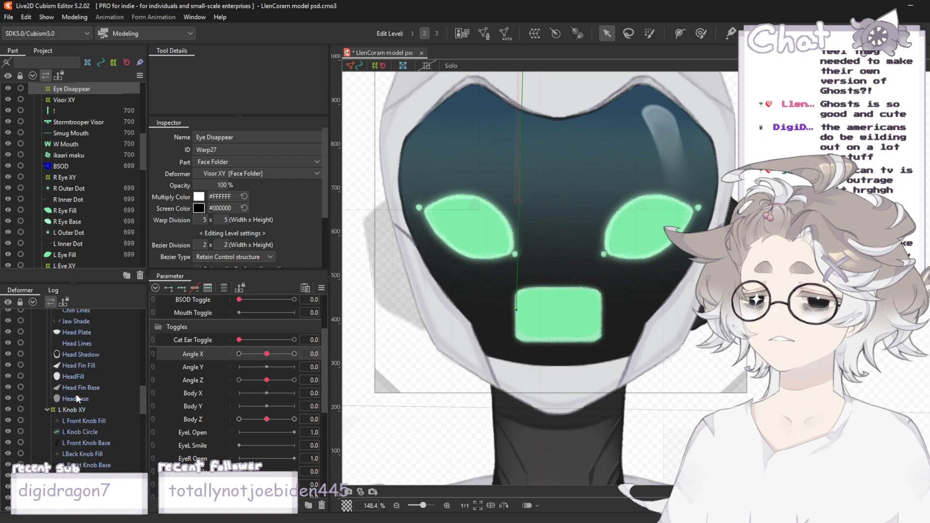
scroll(77, 395, "up", 3)
scroll(95, 372, "up", 3)
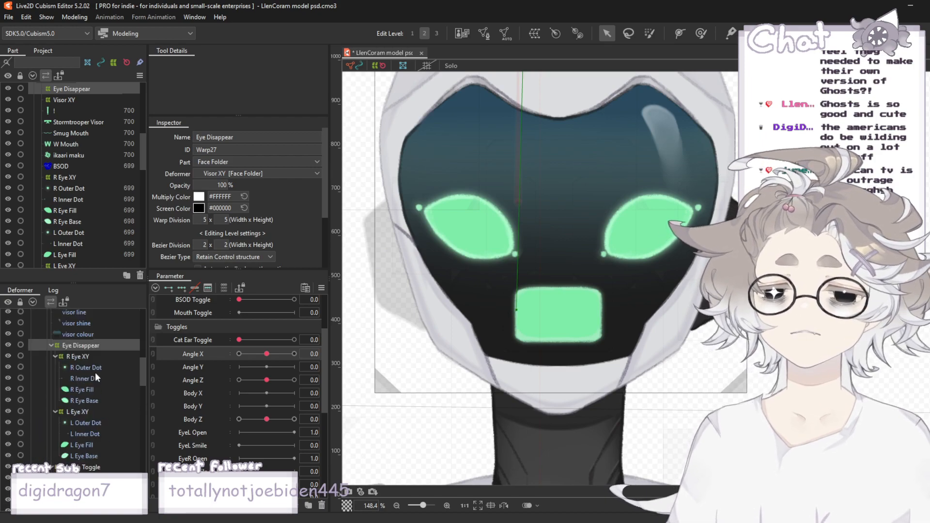
scroll(95, 371, "down", 6)
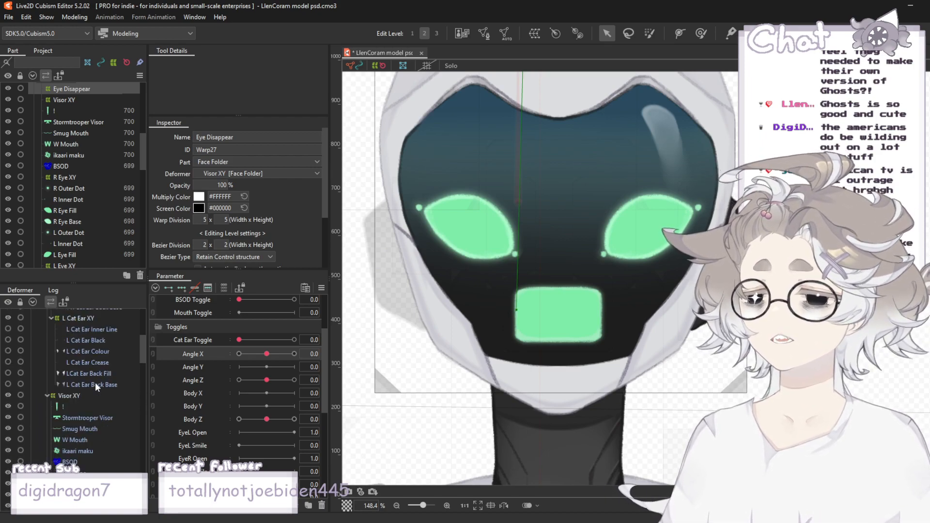
scroll(95, 390, "up", 3)
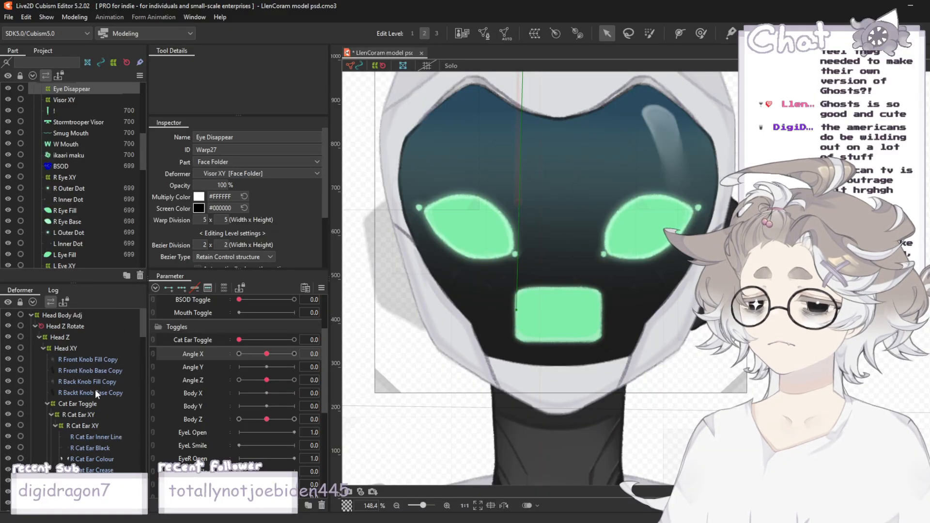
scroll(95, 385, "down", 5)
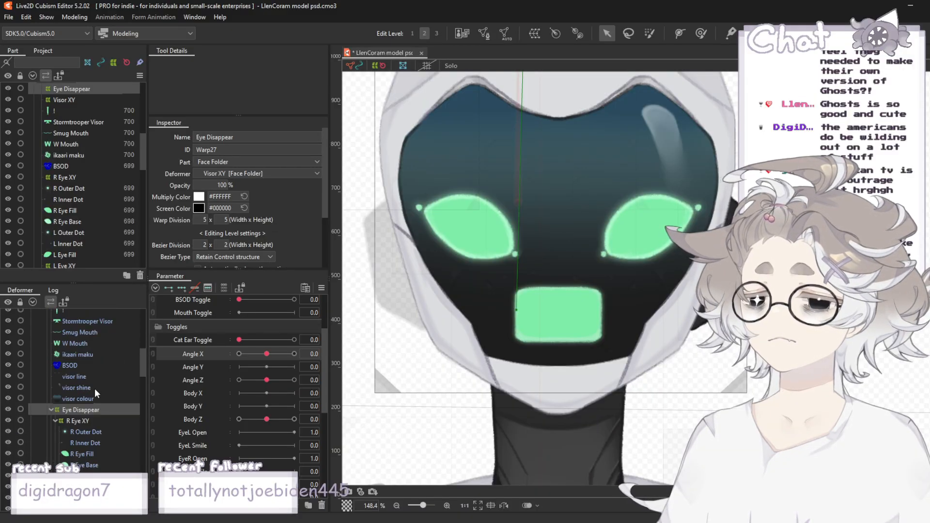
scroll(95, 393, "down", 2)
- Copy R Eye XY and L Eye XY's Angle X 0.0 form to -30.0, and shift both left across the visor and slightly up
left_click(70, 382)
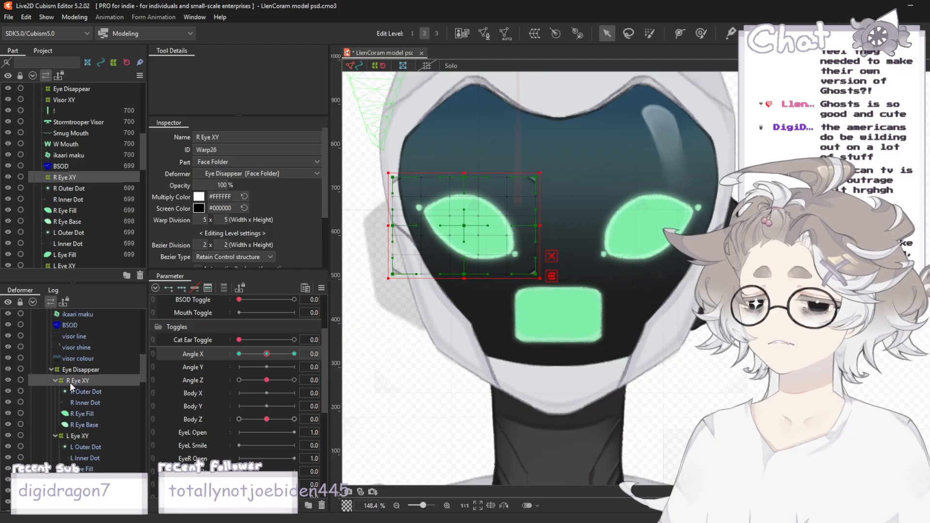
left_click(86, 432, "ctrl")
left_click(239, 353)
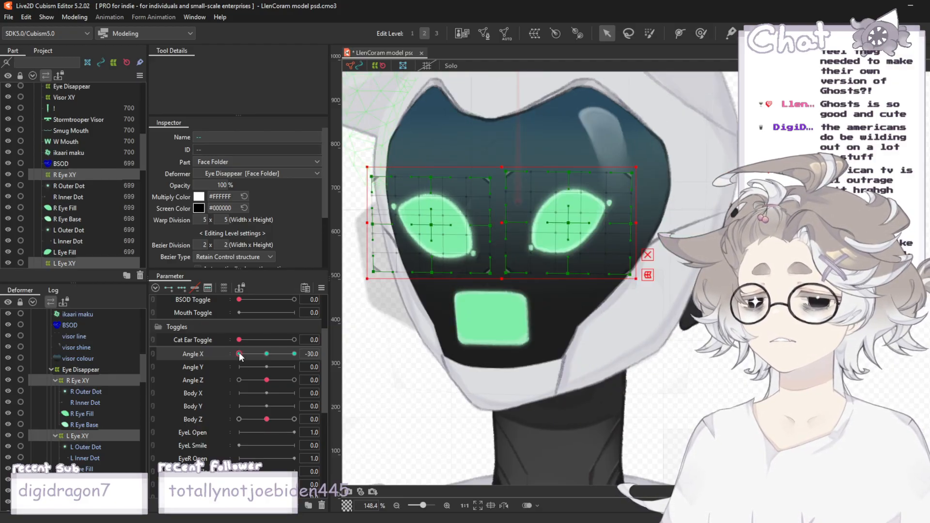
left_click(267, 354)
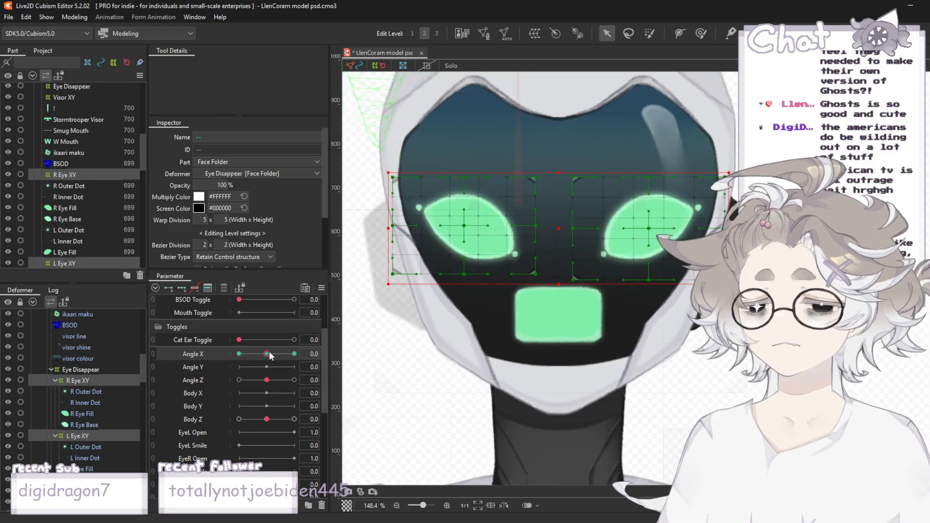
left_click(239, 354)
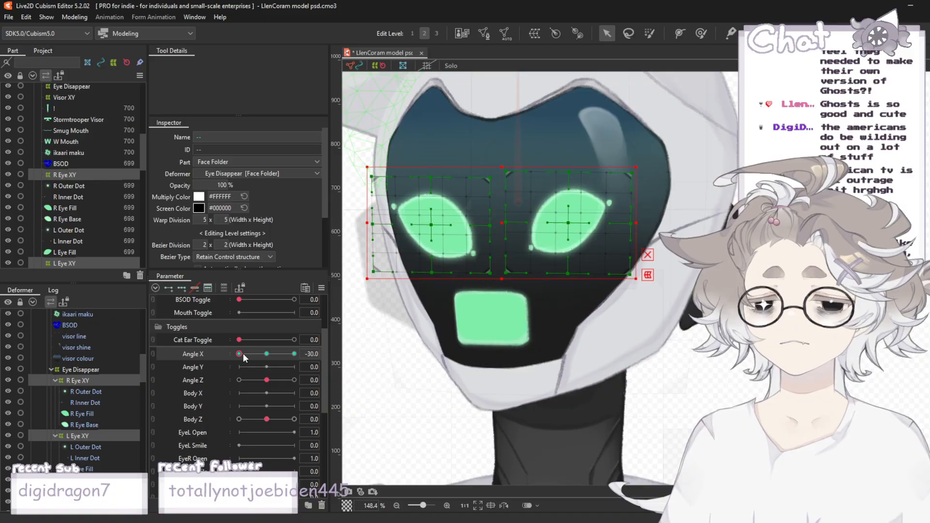
key("ctrl+v")
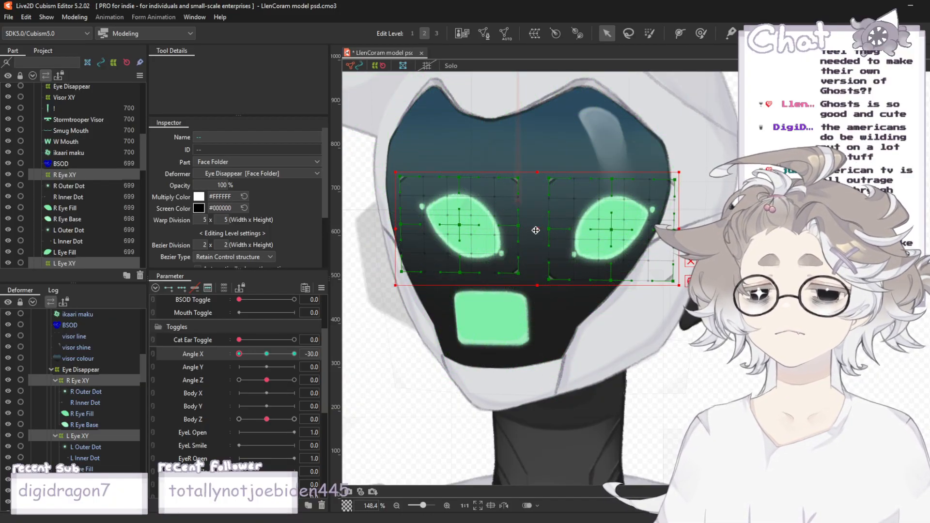
mouse_move(241, 353)
left_mouse_down()
mouse_move(263, 357)
mouse_move(235, 356)
left_mouse_up()
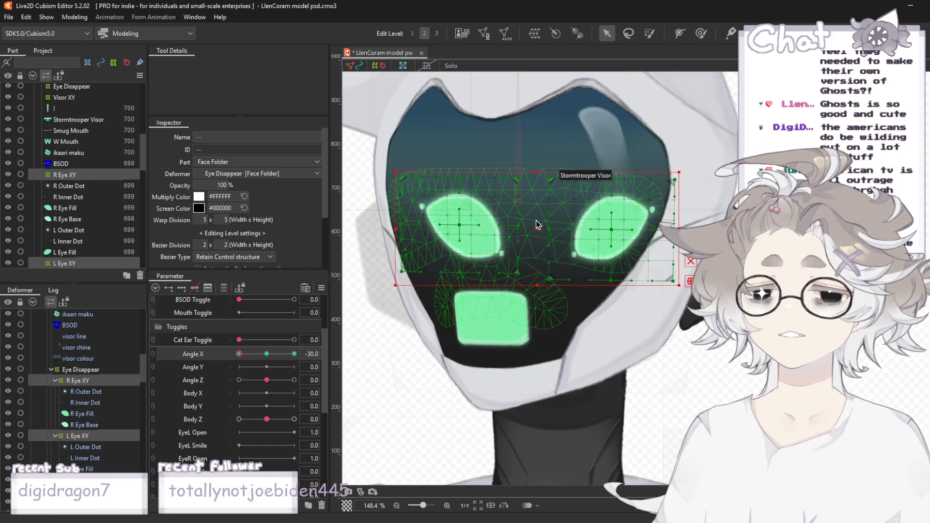
left_click_drag(536, 223, 510, 222)
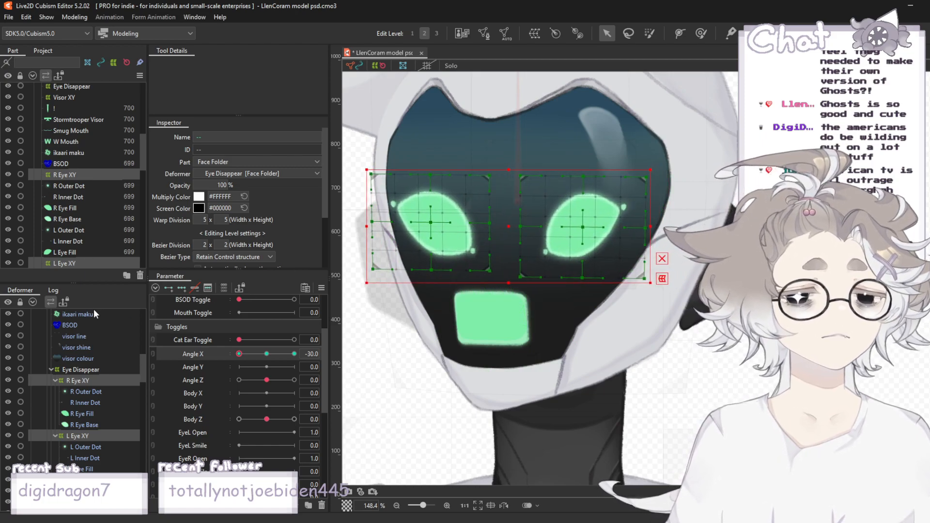
- Try to pull Visor XY's centre control point downward at Angle X 30.0, then undo it
left_click(266, 353)
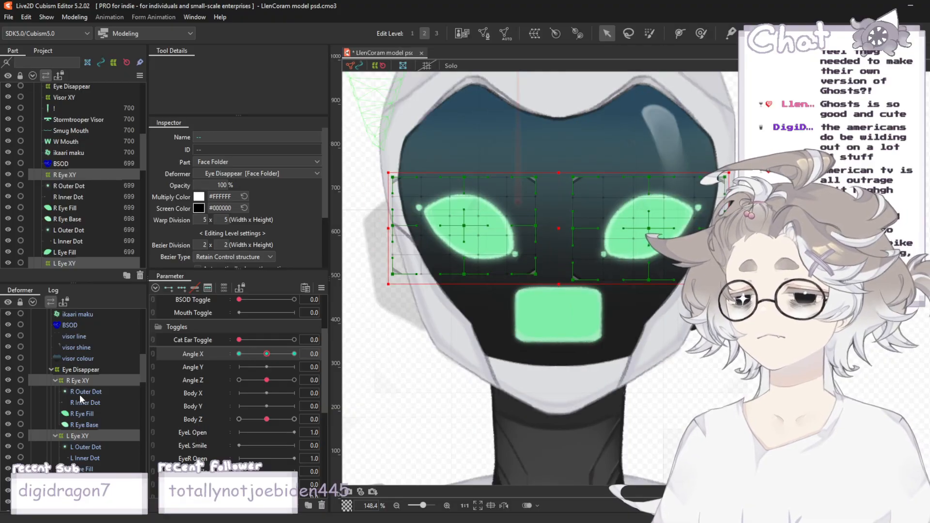
scroll(80, 395, "up", 3)
left_click(72, 341)
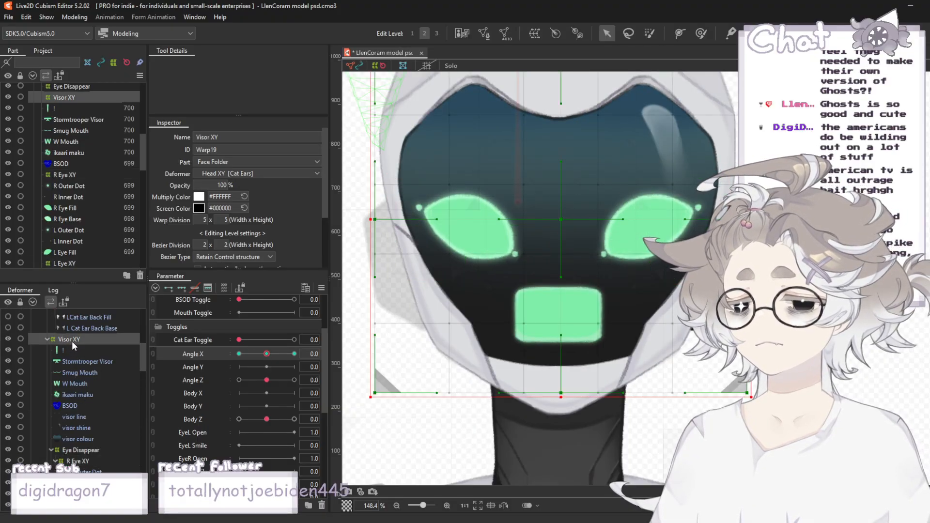
left_click(294, 353)
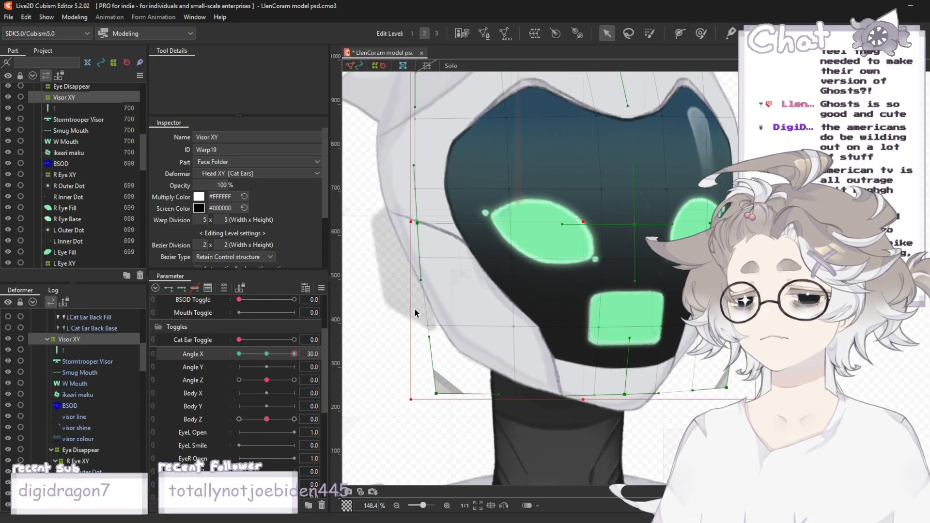
left_click_drag(639, 229, 638, 265)
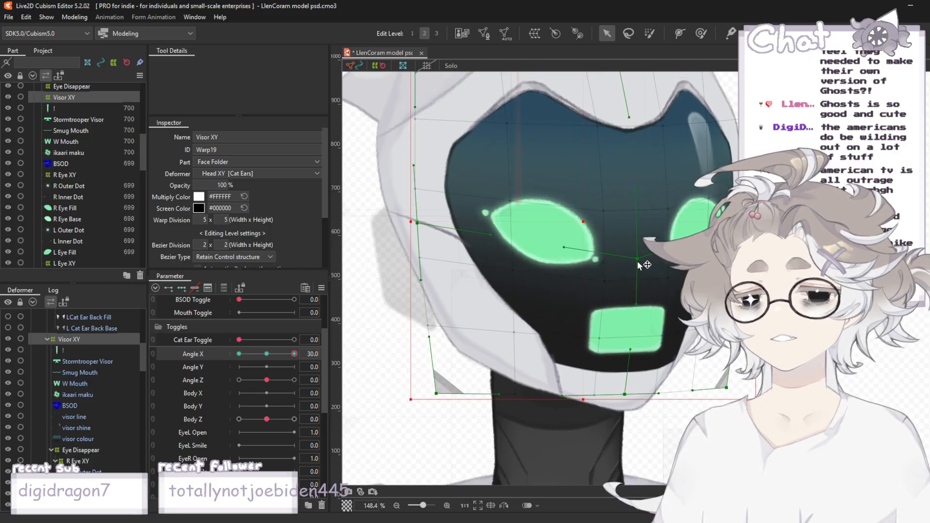
left_click(79, 450)
left_click(65, 339)
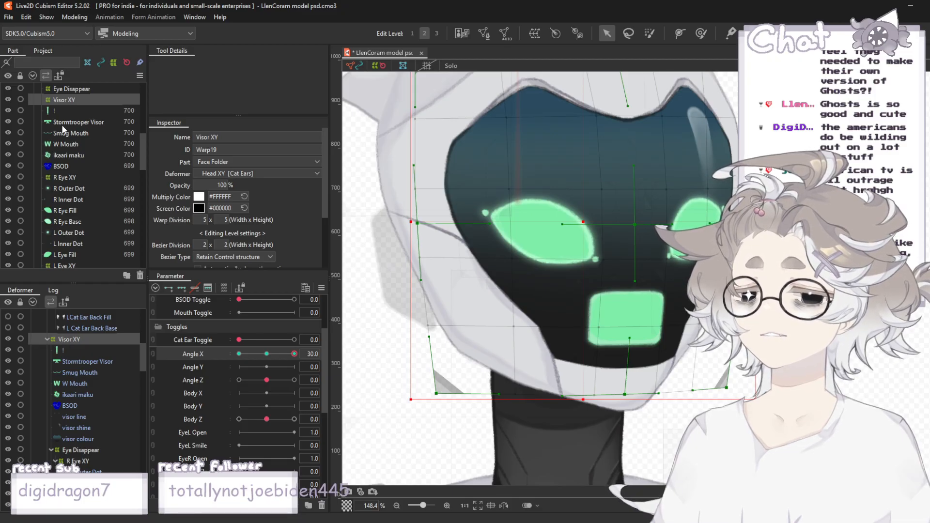
- Examine the Visor XY and Eye Disappear deformers at Angle X 30.0, toggling Visor XY's visibility off and on
scroll(62, 124, "down", 3)
scroll(42, 397, "down", 4)
scroll(42, 397, "down", 2)
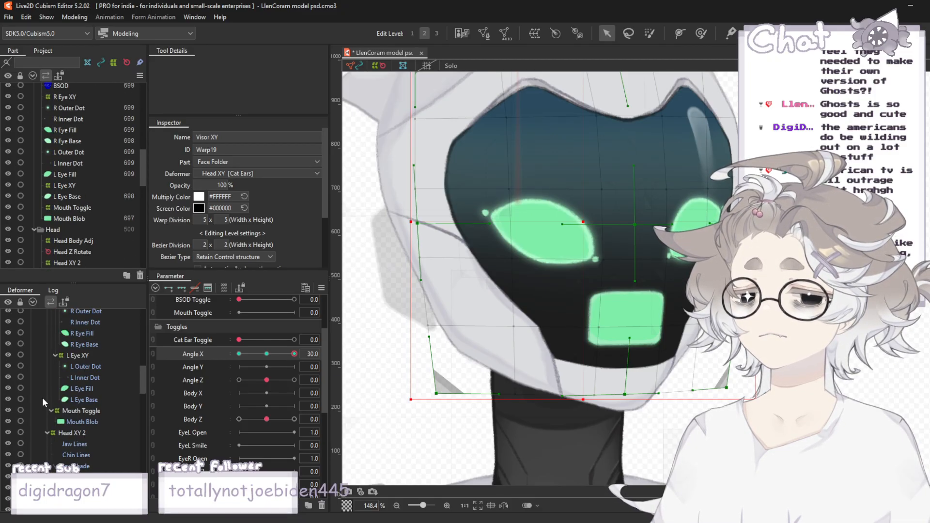
scroll(44, 397, "down", 5)
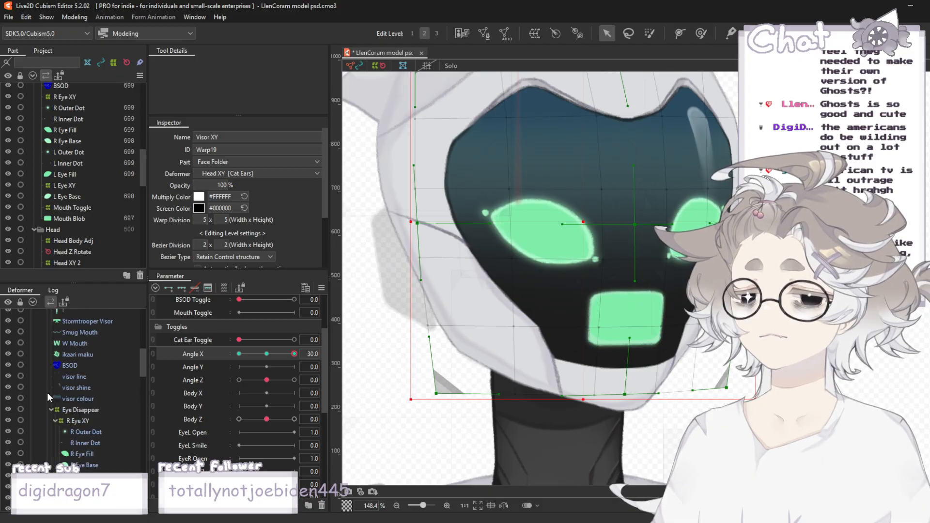
scroll(66, 445, "up", 3)
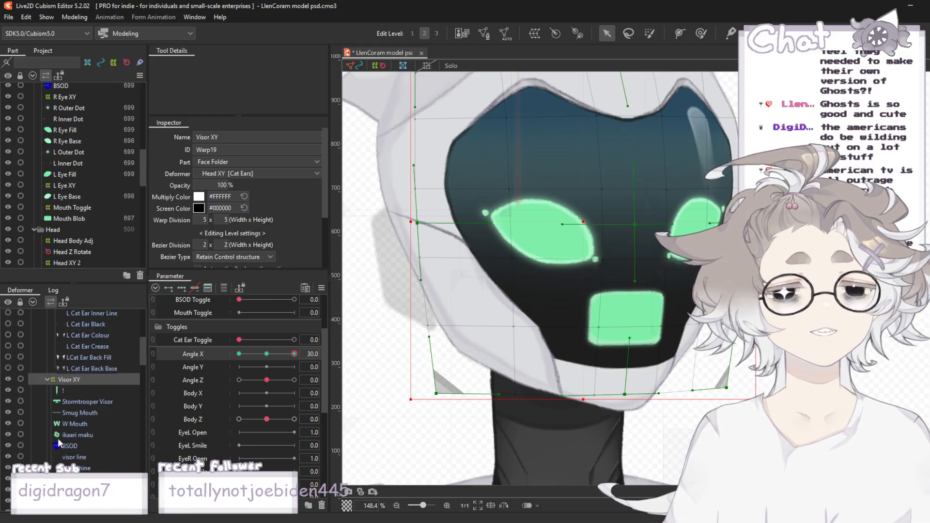
scroll(83, 419, "down", 2)
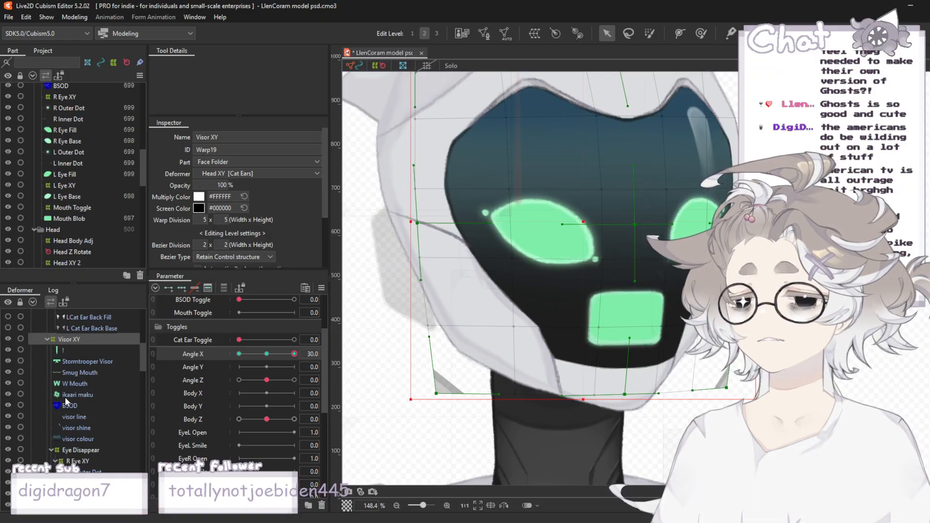
left_click(8, 339)
left_click(7, 339)
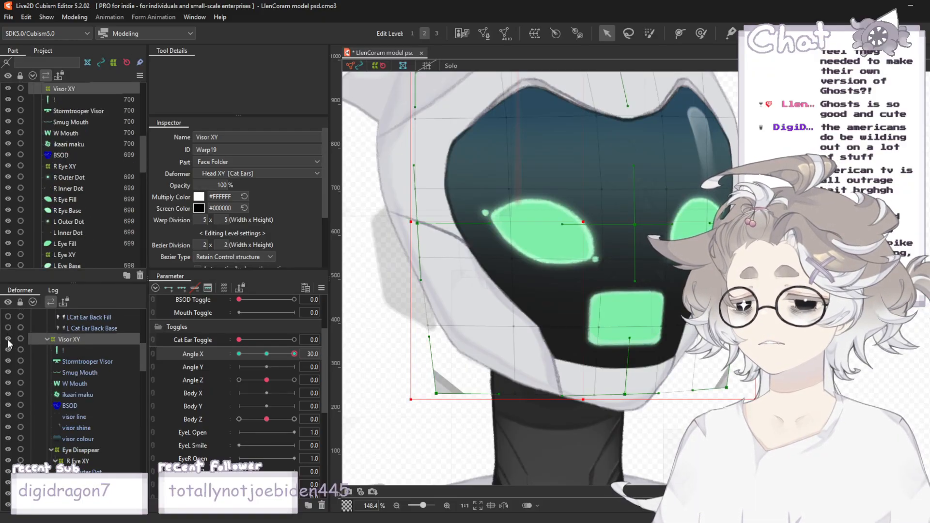
left_click(79, 451)
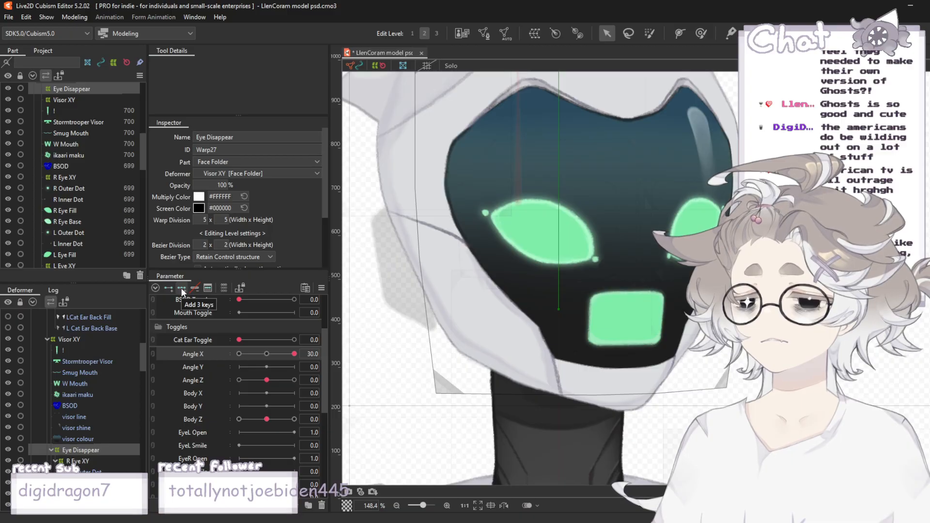
left_click(64, 341)
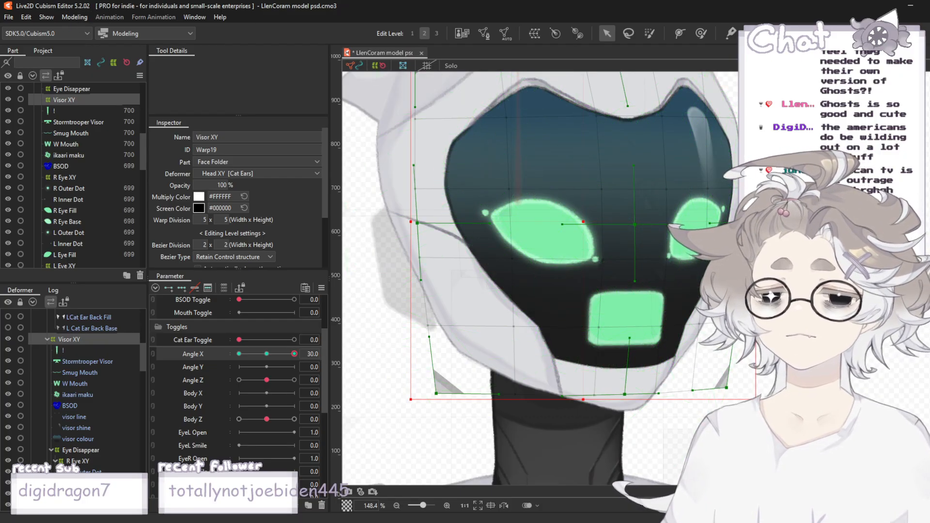
right_click(763, 341)
left_click(645, 412)
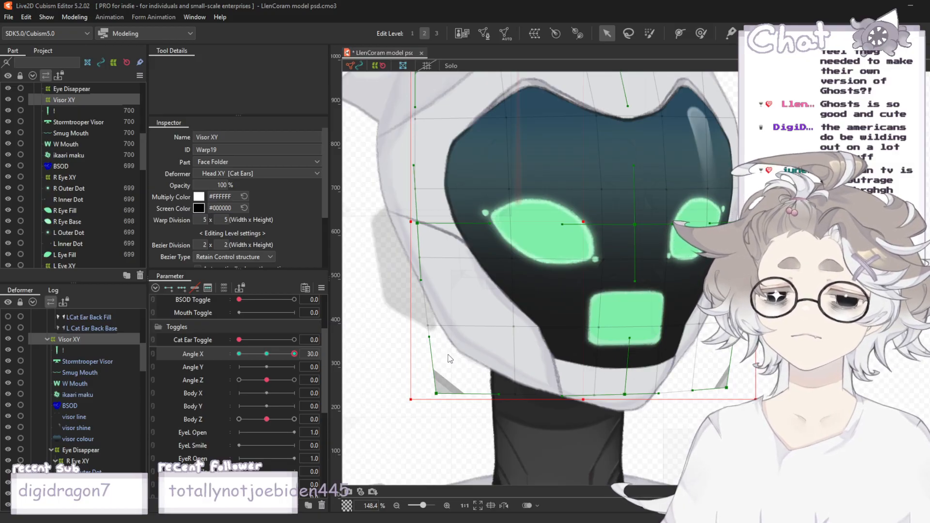
key("ctrl+z")
mouse_move(293, 355)
left_mouse_down()
mouse_move(231, 358)
mouse_move(326, 363)
mouse_move(232, 347)
mouse_move(299, 353)
left_mouse_up()
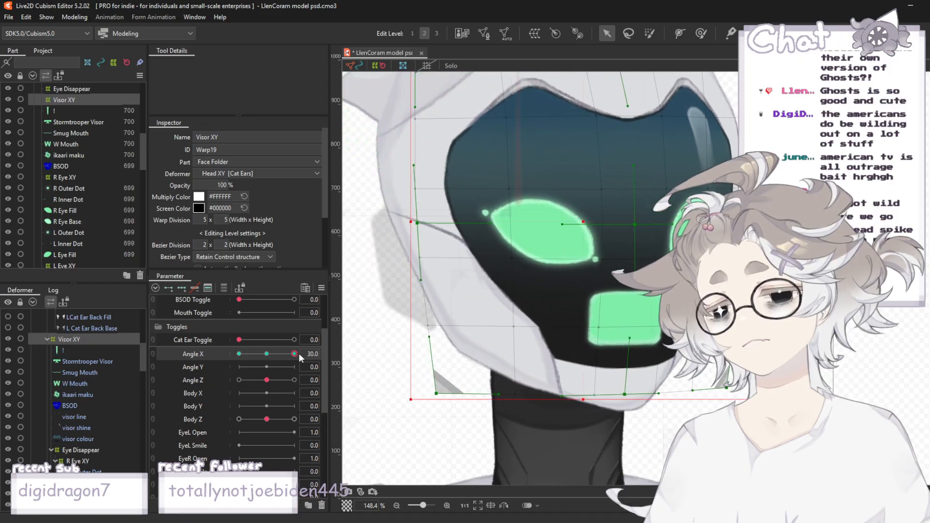
- Try to pull Visor XY's centre control point down between the eyes at Angle X 30.0, then undo the move
scroll(100, 385, "down", 2)
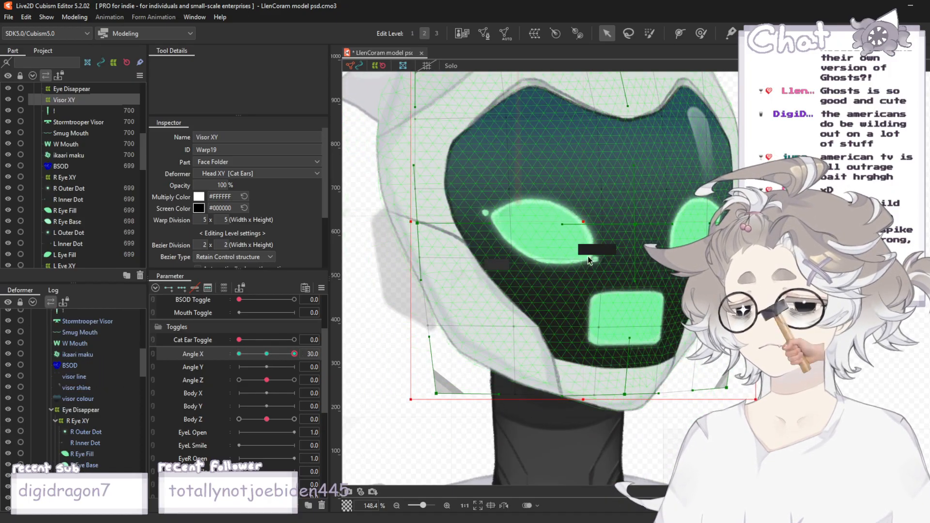
scroll(629, 244, "down", 2)
scroll(785, 240, "up", 2)
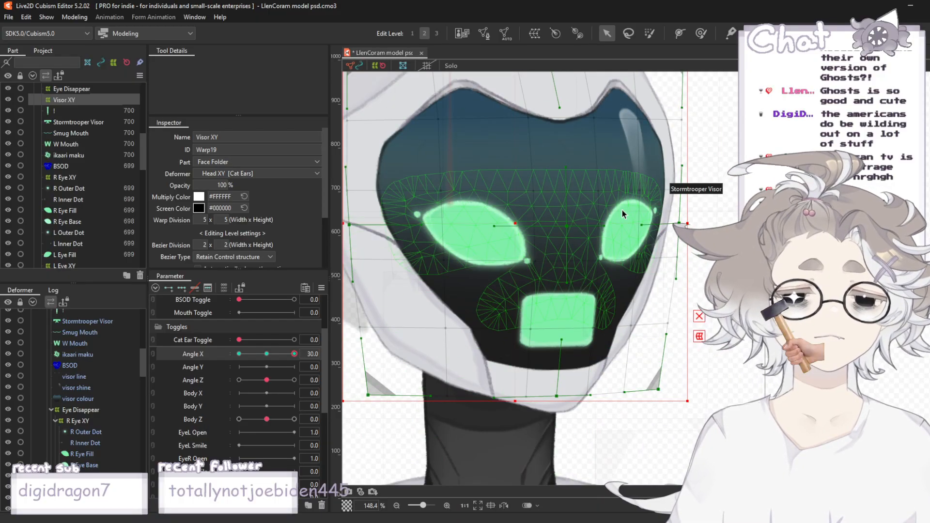
left_click_drag(566, 260, 566, 266)
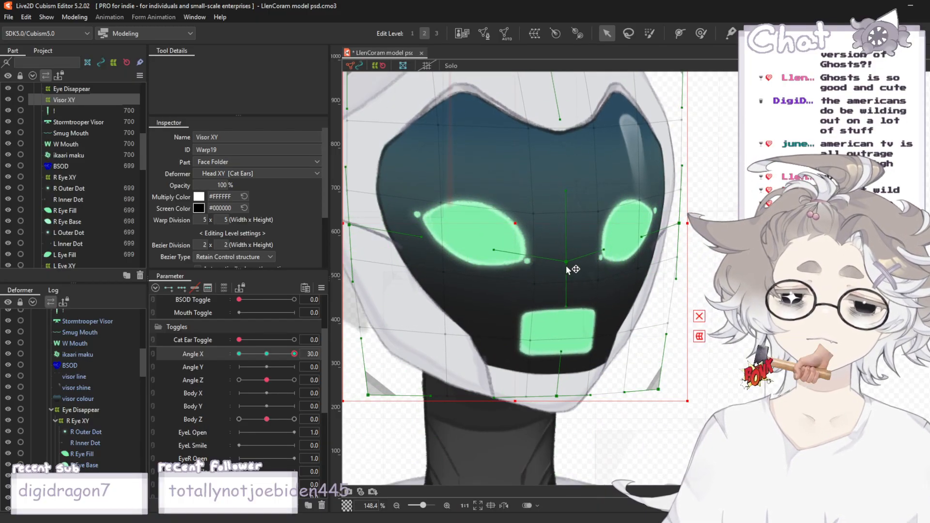
key("ctrl+z")
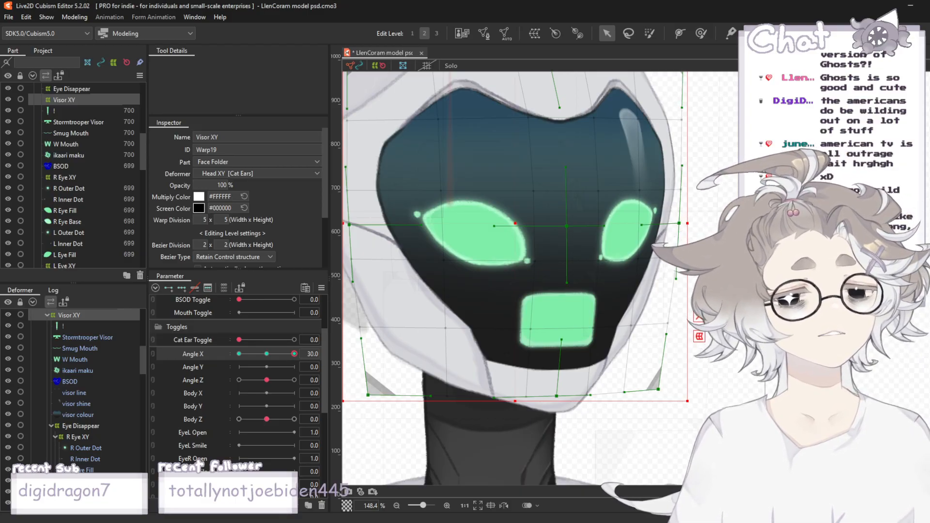
- Examine the visor and eyes at Angle X 0.0, 30.0 and -30.0, ending back at 0.0
scroll(768, 271, "down", 3)
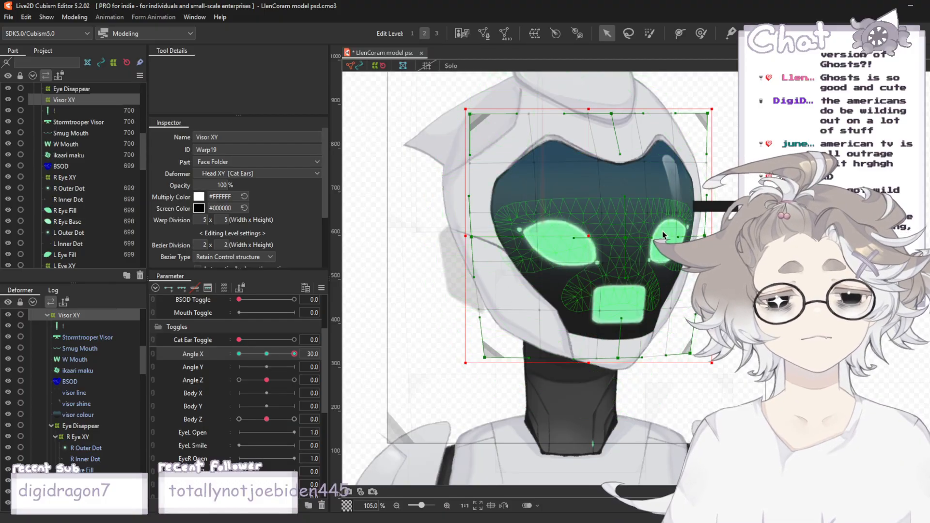
scroll(657, 233, "up", 3)
left_click(257, 353)
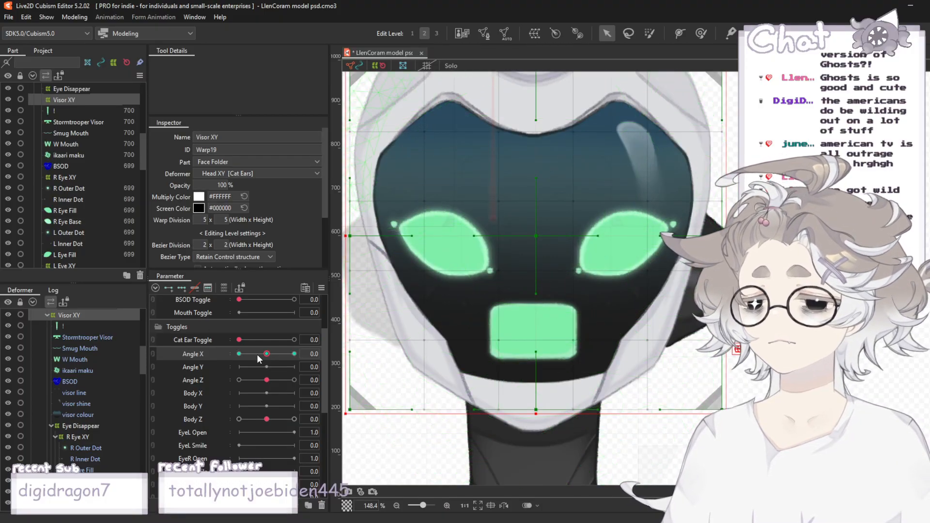
left_click_drag(257, 354, 307, 354)
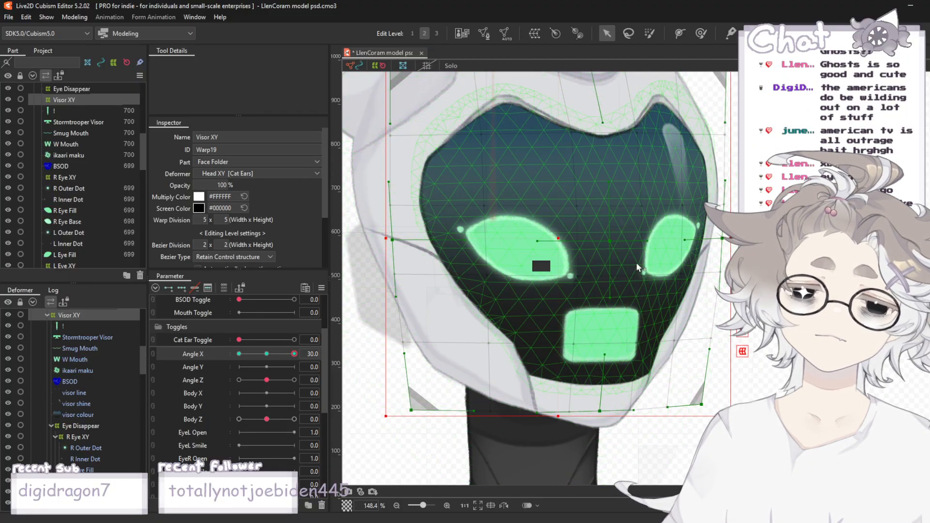
scroll(57, 177, "up", 7)
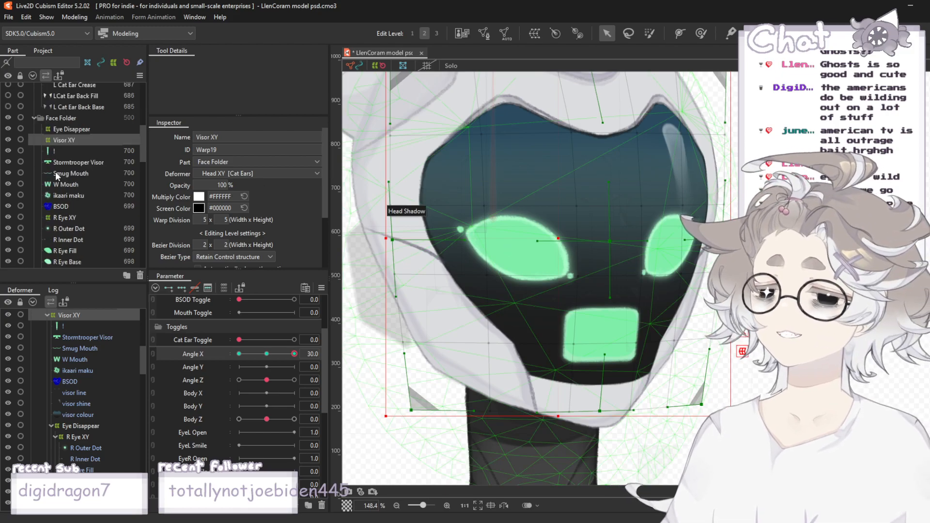
scroll(56, 177, "down", 7)
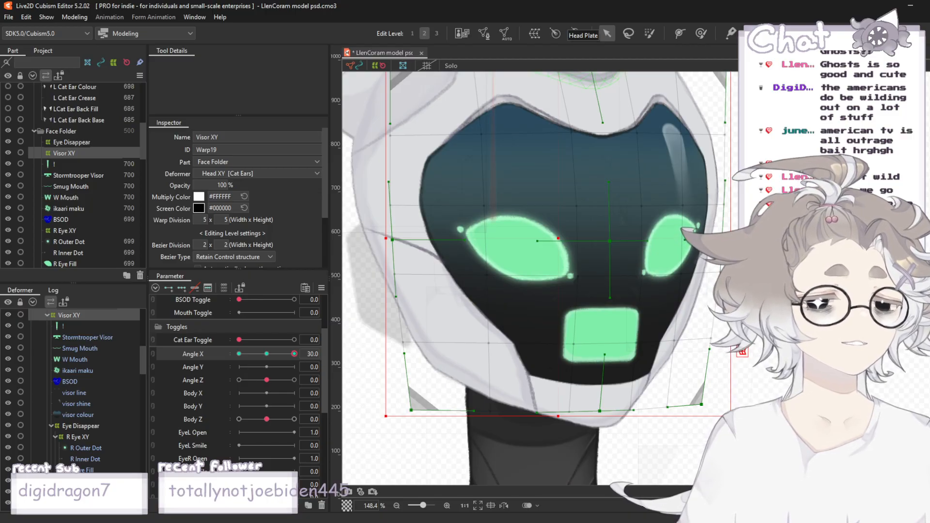
scroll(548, 260, "down", 2)
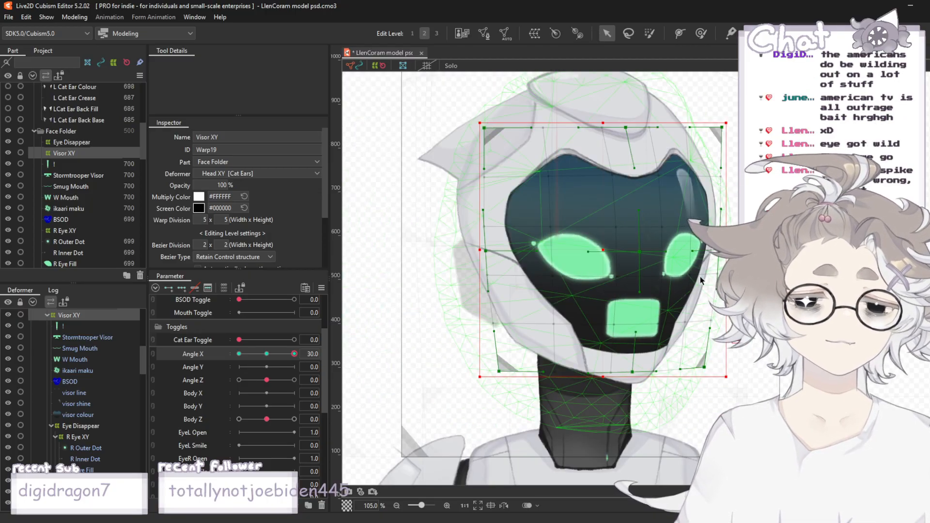
scroll(611, 287, "up", 1)
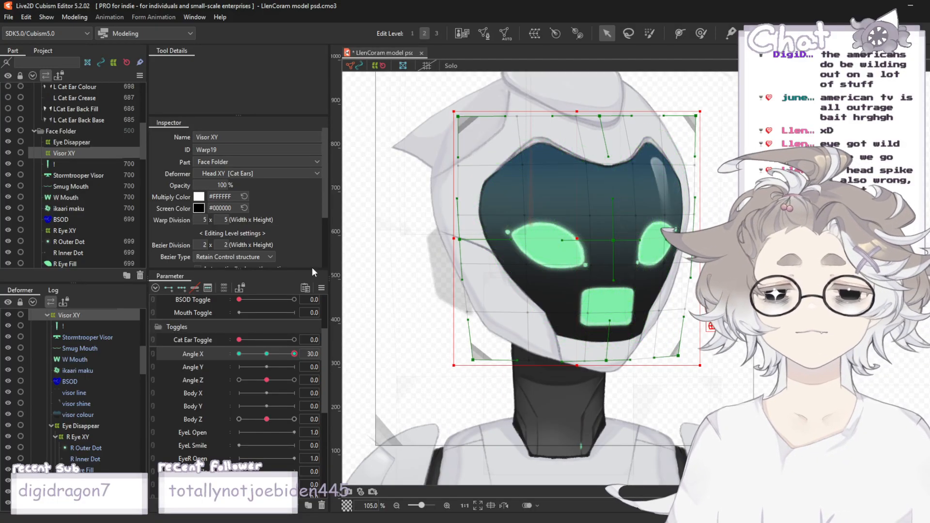
left_click_drag(292, 355, 340, 377)
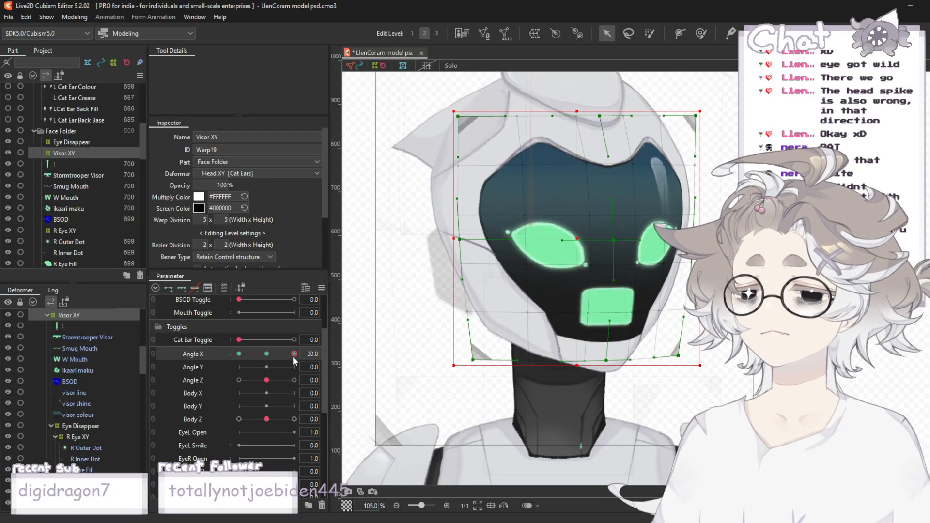
left_click_drag(293, 357, 225, 356)
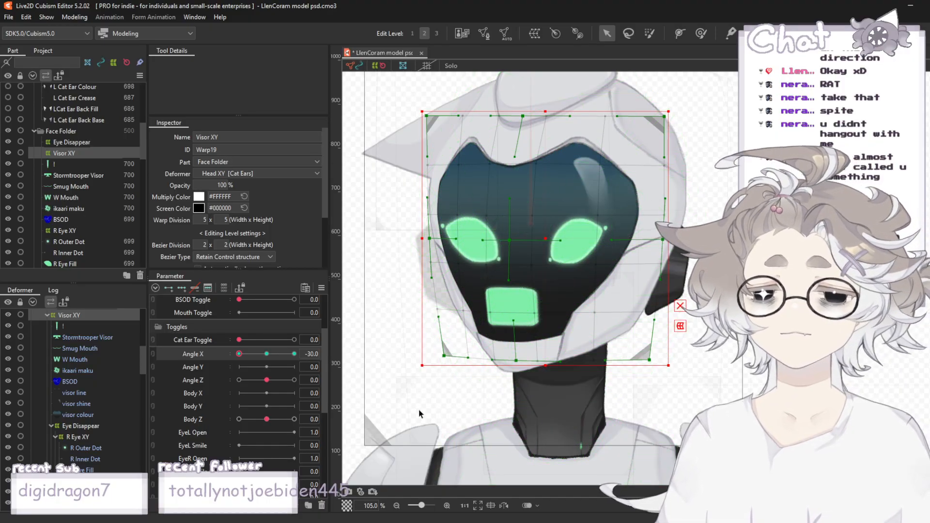
left_click(264, 359)
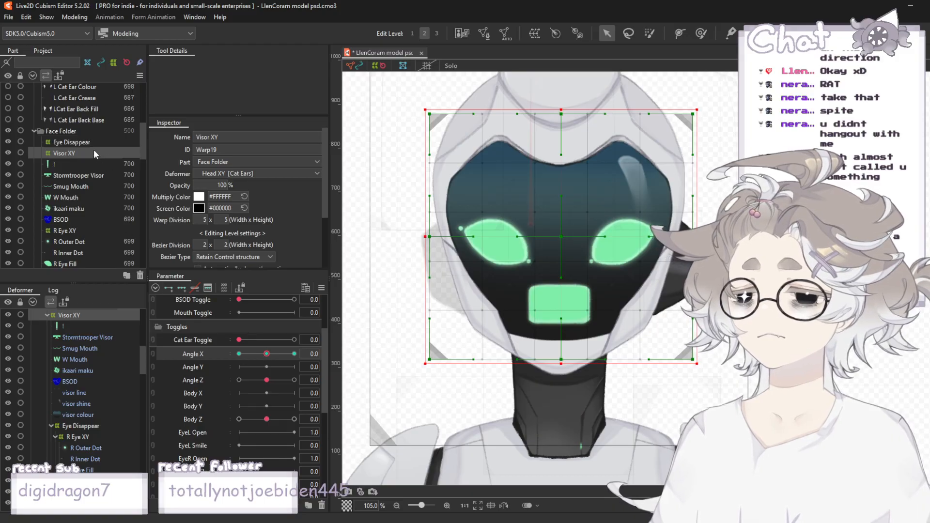
- Try to pull Visor XY's centre control point downward at Angle X 0.0, then undo the change
left_click(87, 426)
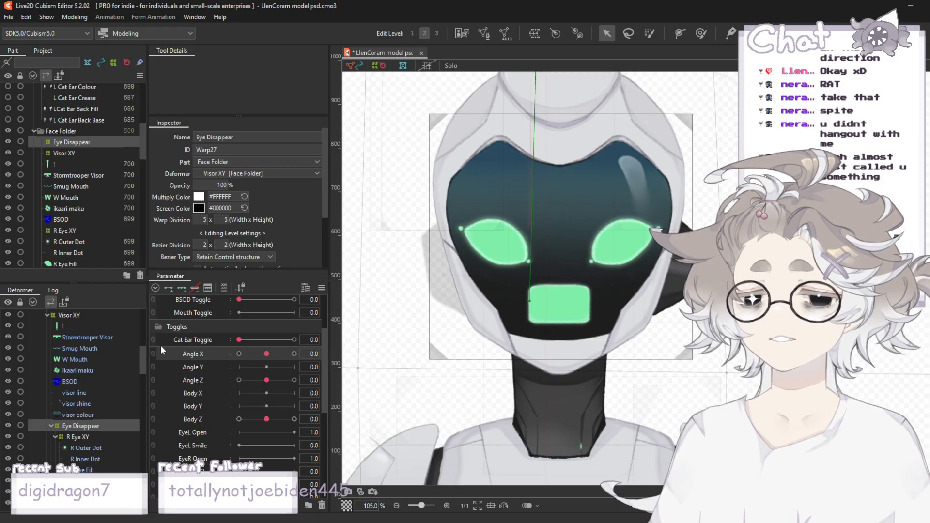
scroll(149, 345, "up", 2)
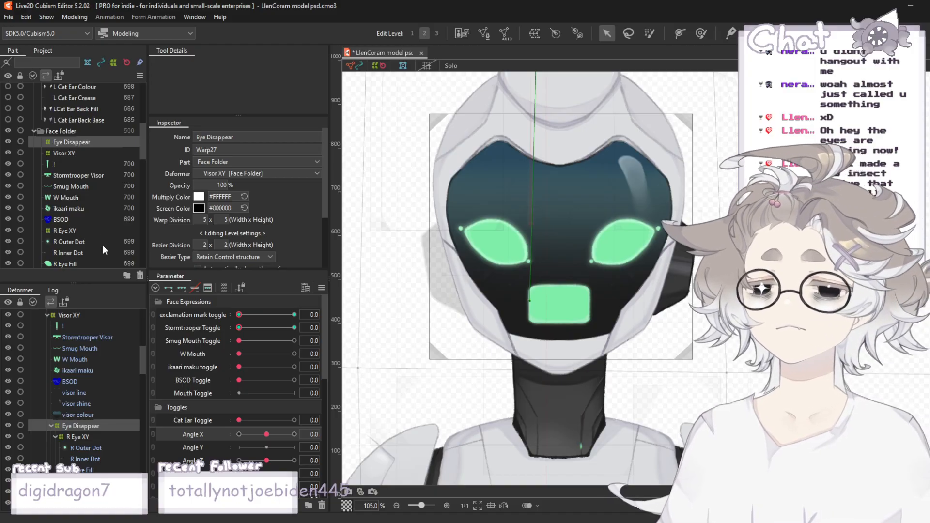
left_click(80, 150)
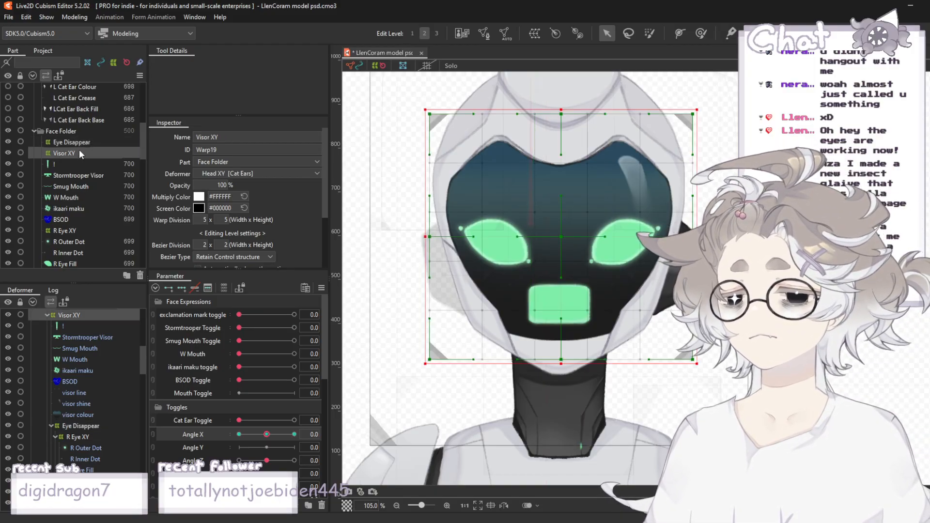
scroll(82, 155, "down", 4)
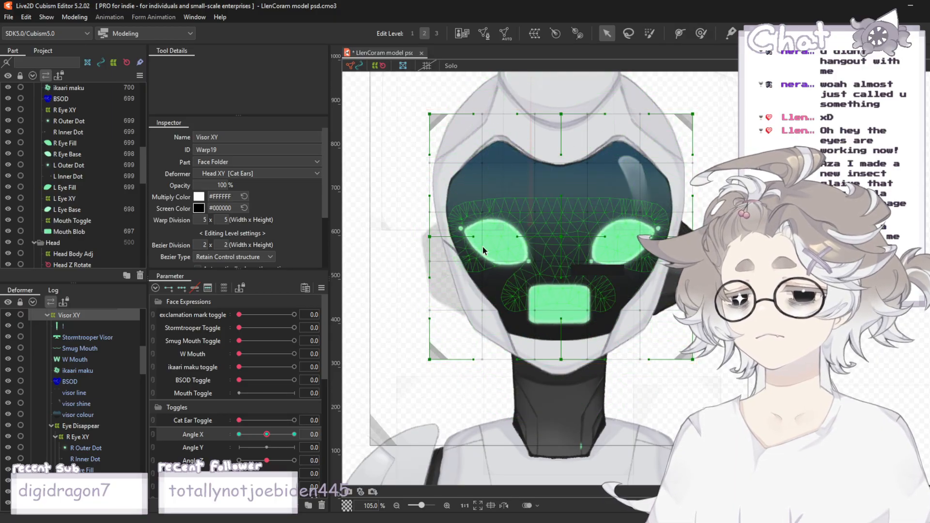
left_click_drag(561, 238, 558, 301)
key("ctrl+z")
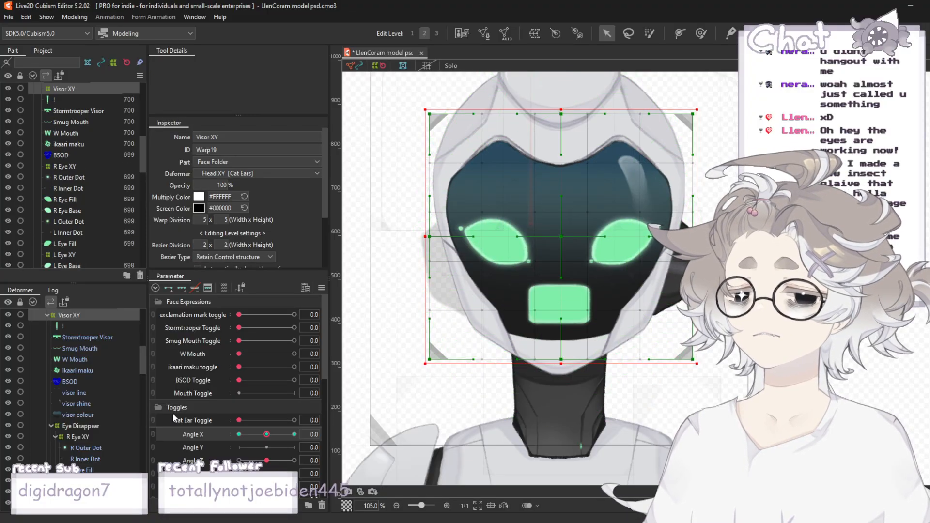
- Examine the R Eye XY and L Eye XY deformers and where they sit in the hierarchy around Visor XY and Head XY 2
left_click(96, 431)
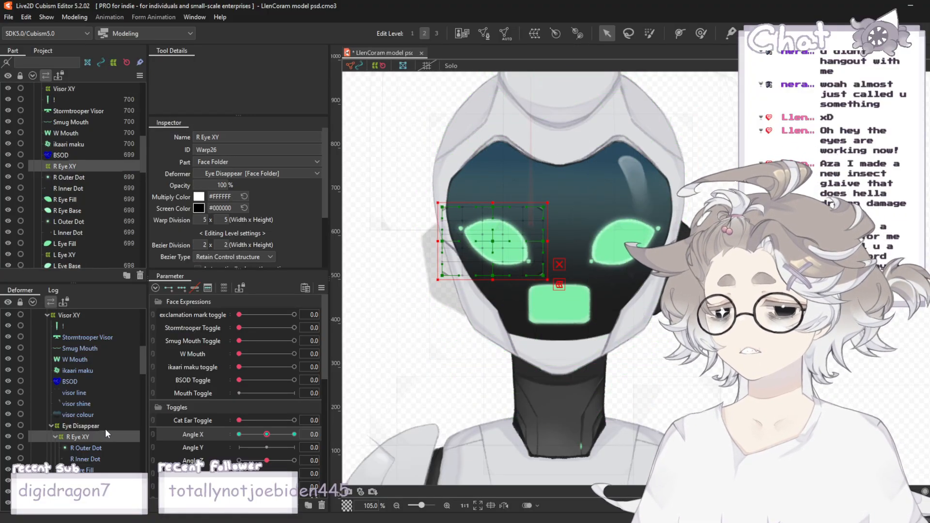
left_click(47, 315)
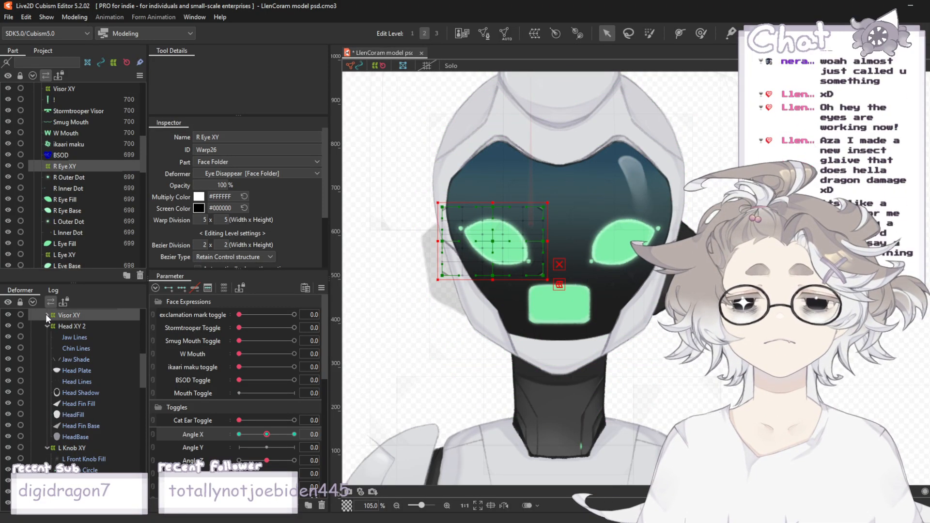
scroll(89, 365, "down", 3)
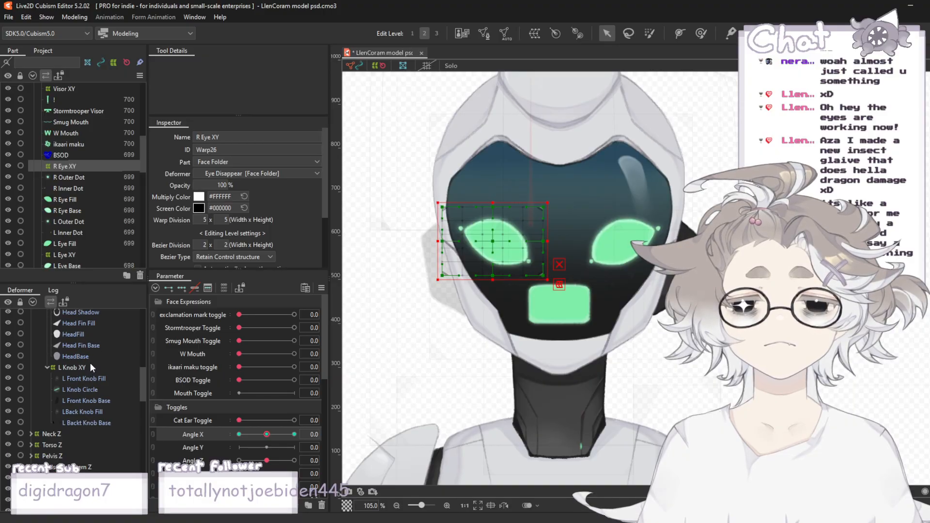
scroll(87, 365, "up", 5)
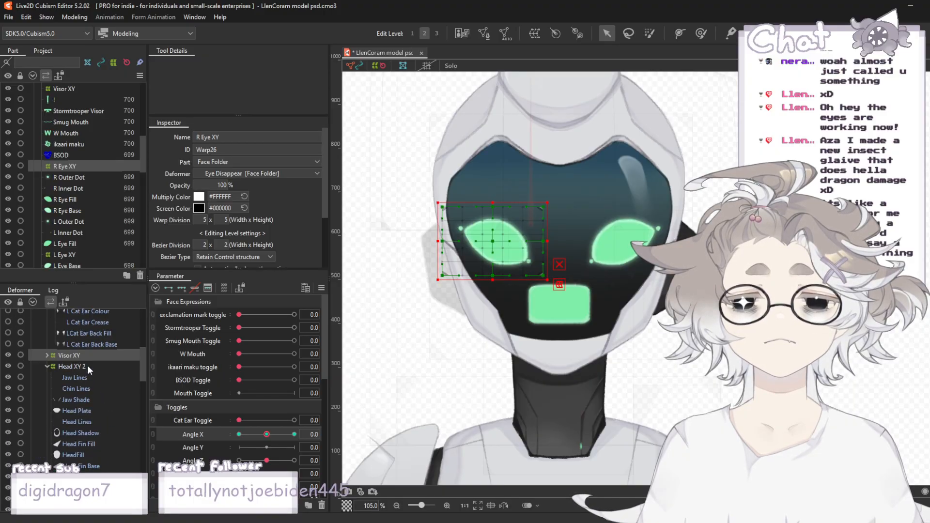
scroll(86, 366, "up", 5)
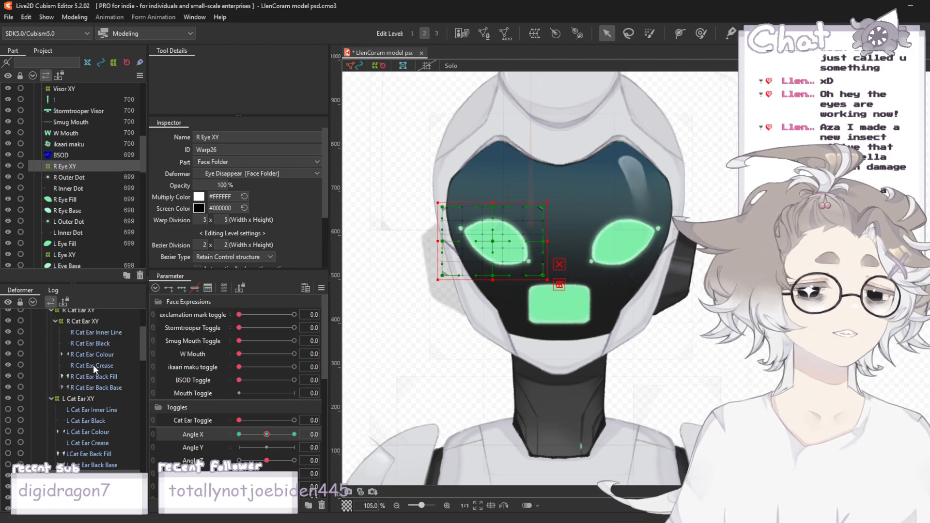
scroll(93, 365, "down", 5)
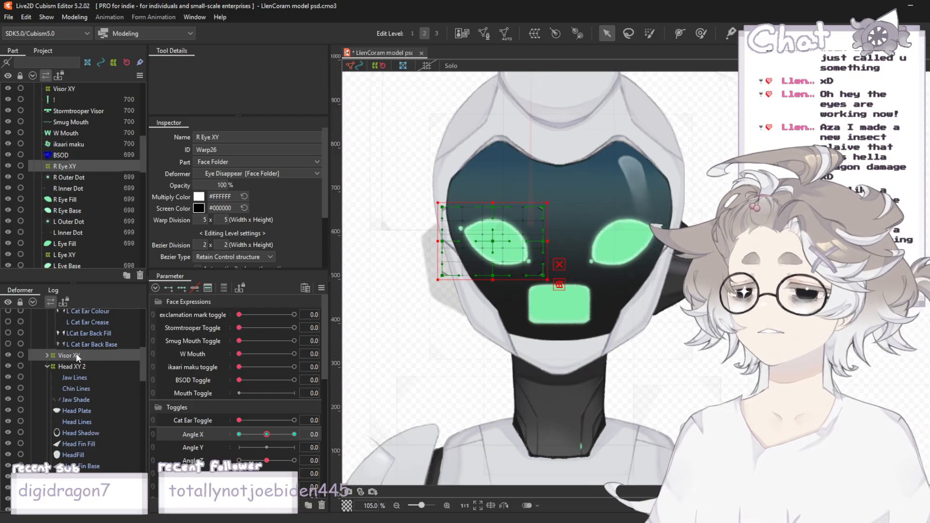
left_click(47, 355)
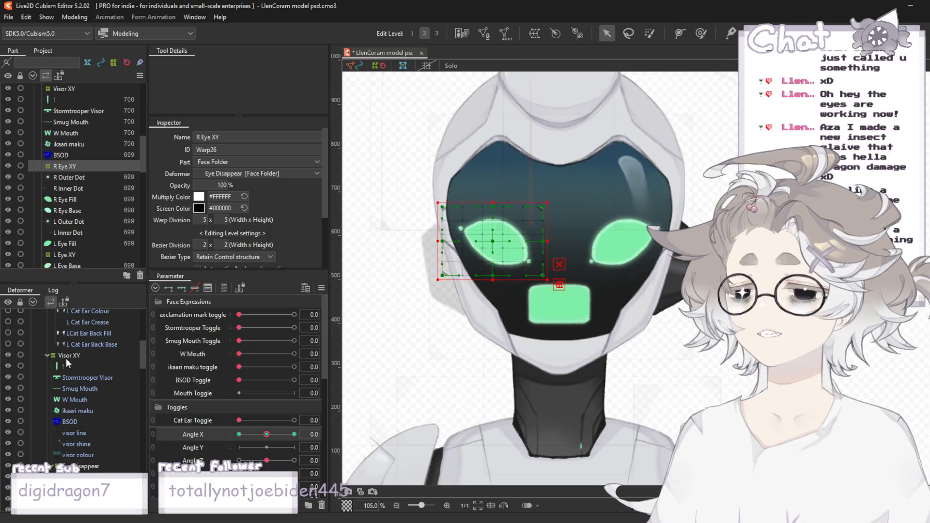
scroll(74, 440, "down", 1)
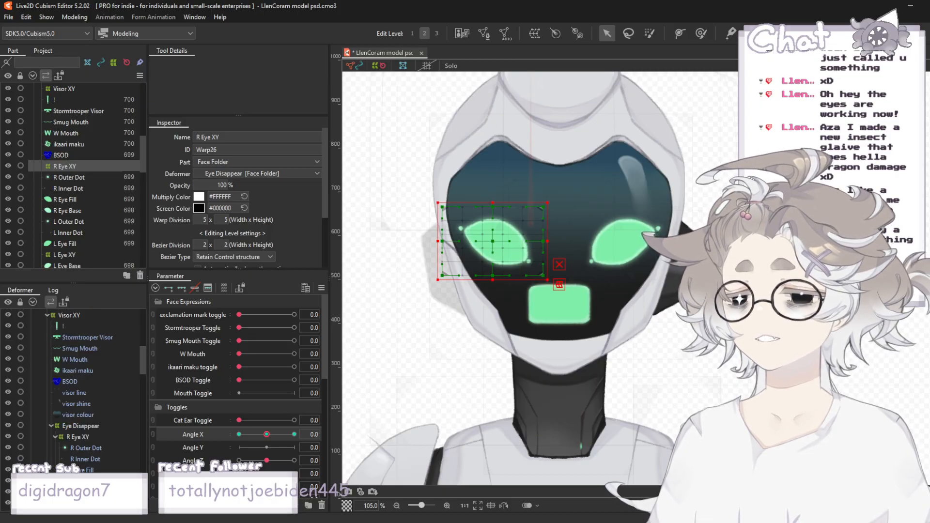
left_click(82, 435)
scroll(97, 464, "down", 2)
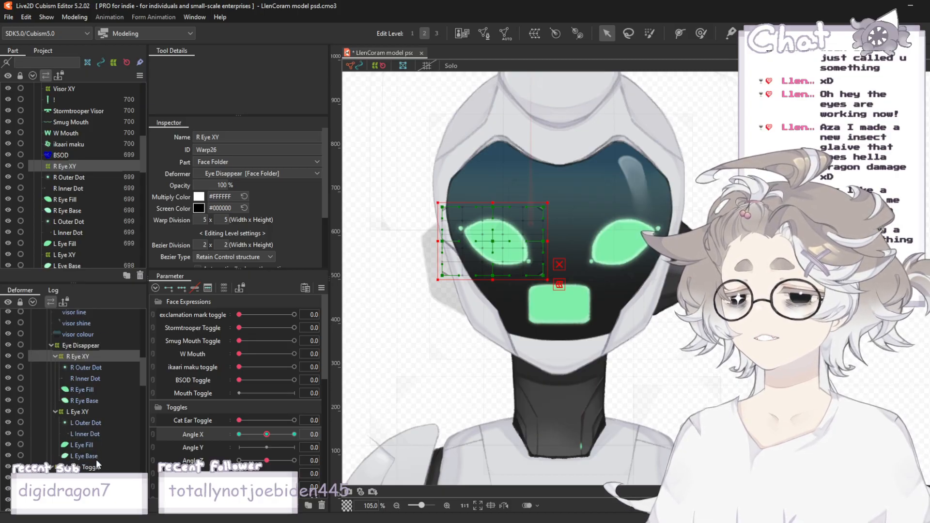
left_click(80, 408)
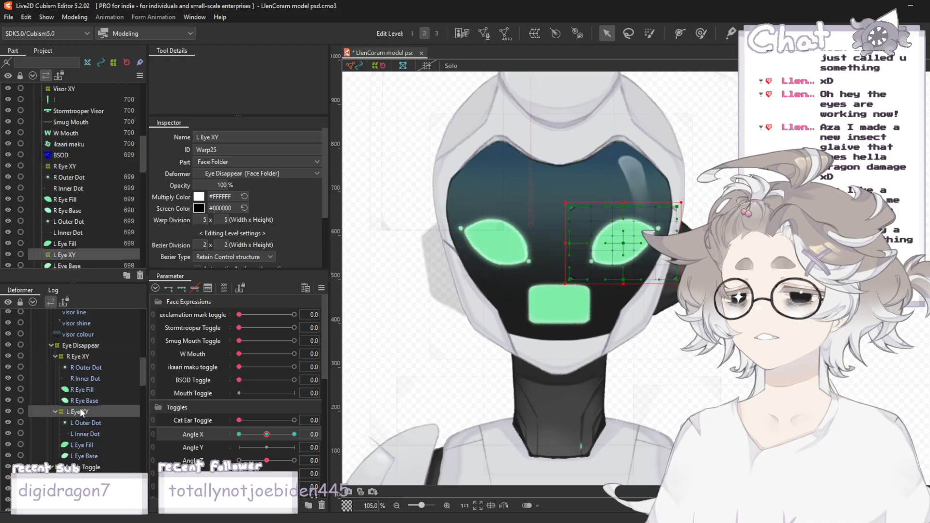
left_click(82, 356)
- Try to shift Visor XY's centre control point right and left with Smug Mouth Toggle at 5.0, then undo these changes
scroll(111, 364, "up", 3)
left_click(81, 356)
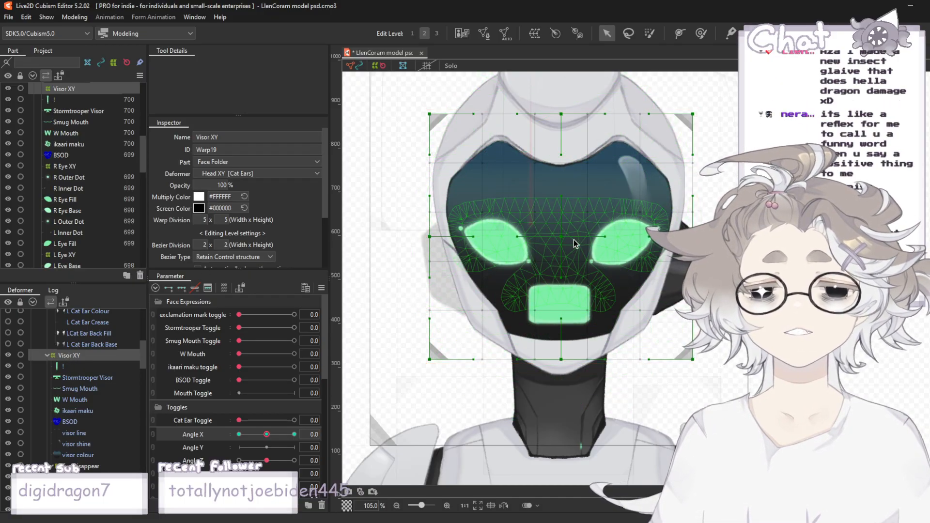
left_click_drag(560, 237, 604, 262)
left_click_drag(251, 346, 294, 341)
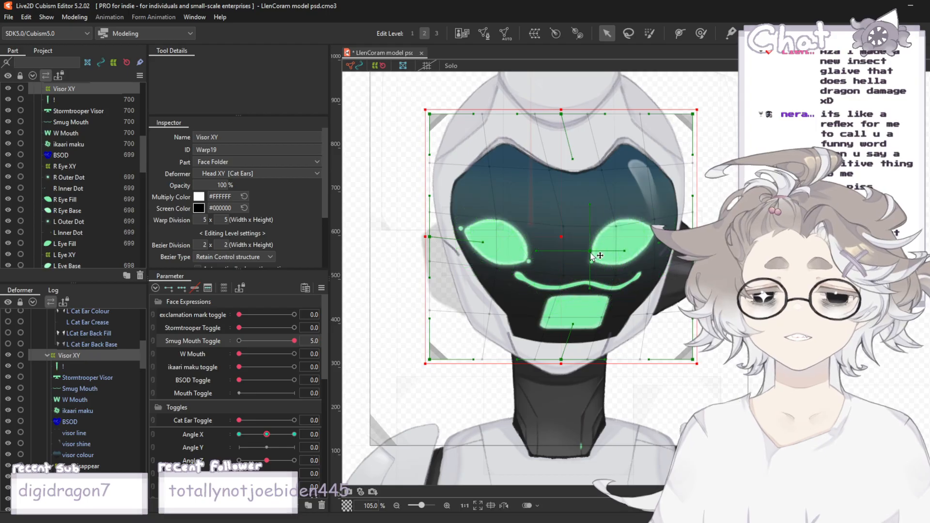
left_click_drag(589, 251, 546, 254)
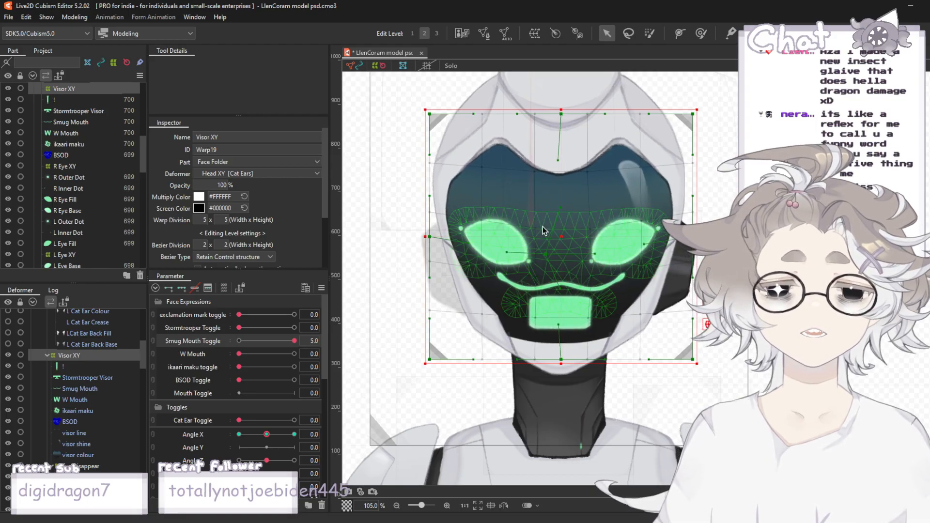
key("ctrl+z")
key("ctrl+z")
key("ctrl+z")
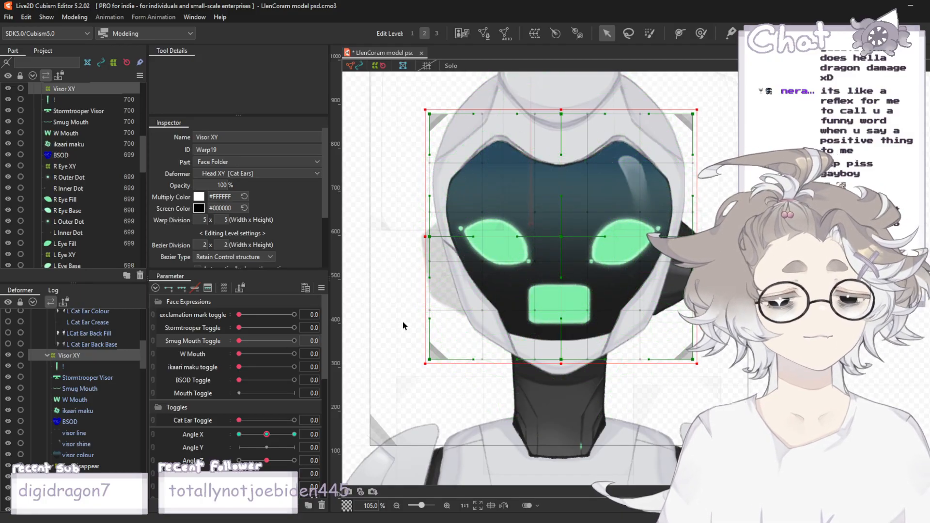
- Delete the Eye Disappear deformer from beneath Visor XY, keeping its child deformers
scroll(74, 376, "down", 1)
left_click(81, 428)
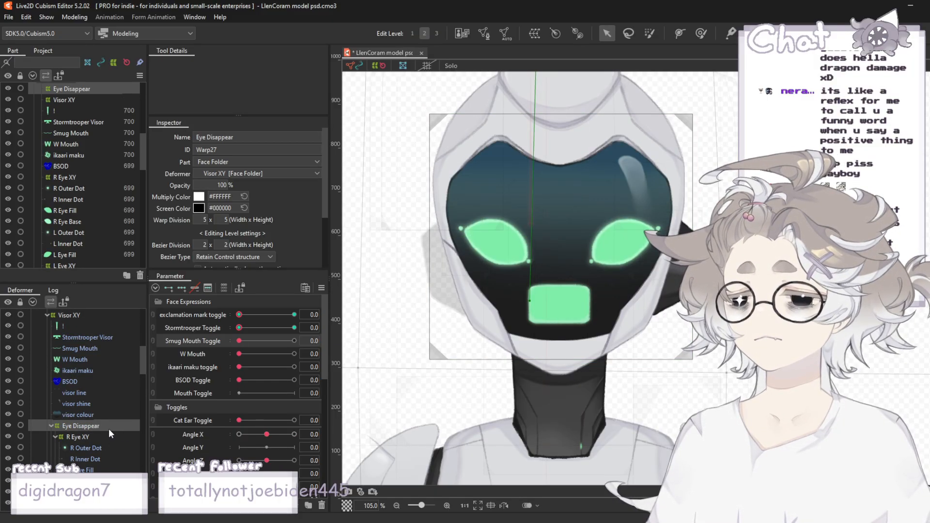
key("Delete")
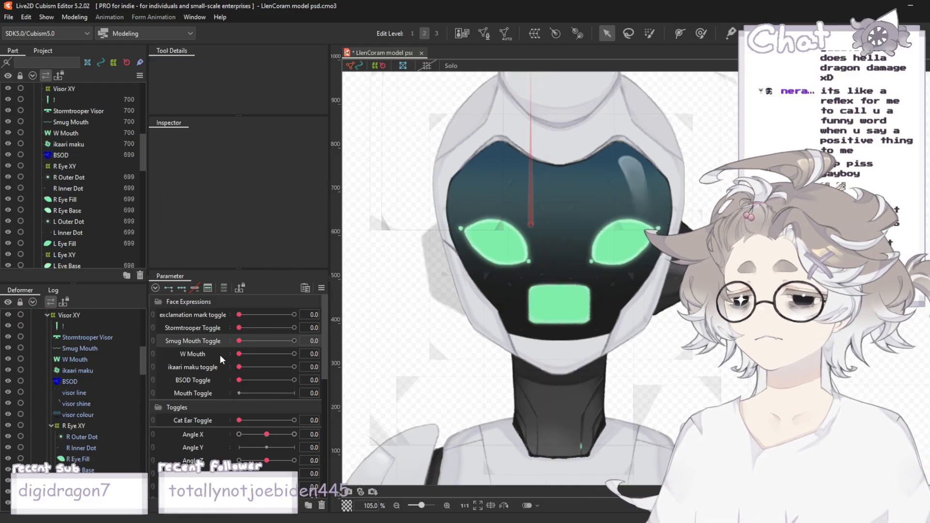
- Try to pull Visor XY's centre control point far upward at Angle X 0.0, inspect the distorted face, then undo the change
scroll(60, 350, "up", 1)
left_click(70, 356)
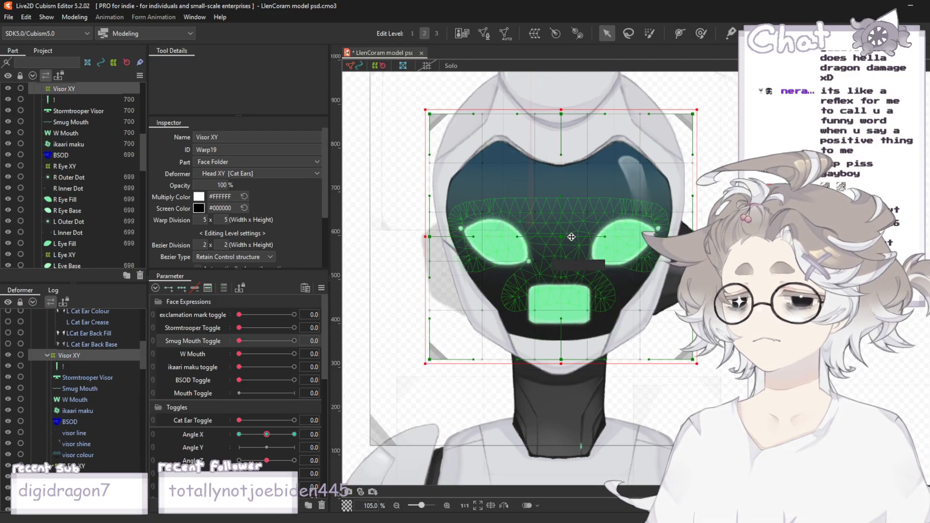
left_click_drag(561, 237, 566, 89)
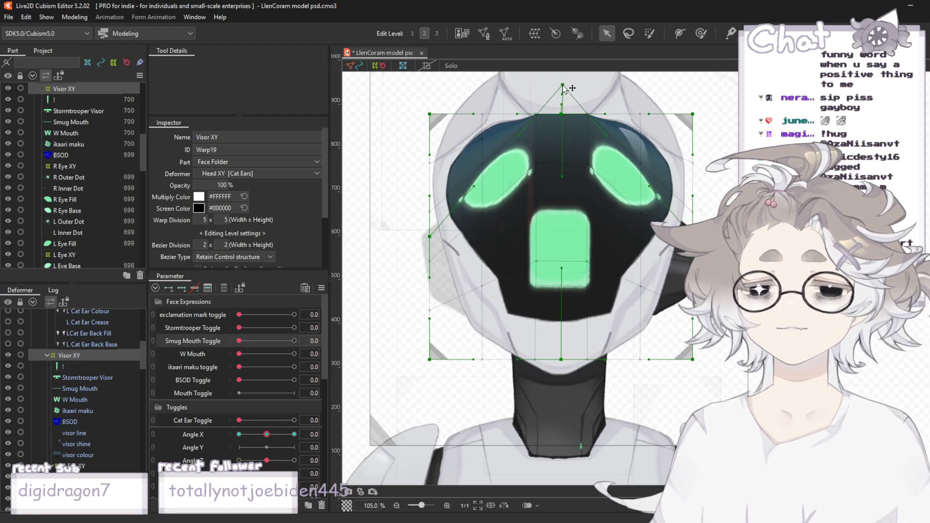
key("ctrl+z")
left_click(705, 109)
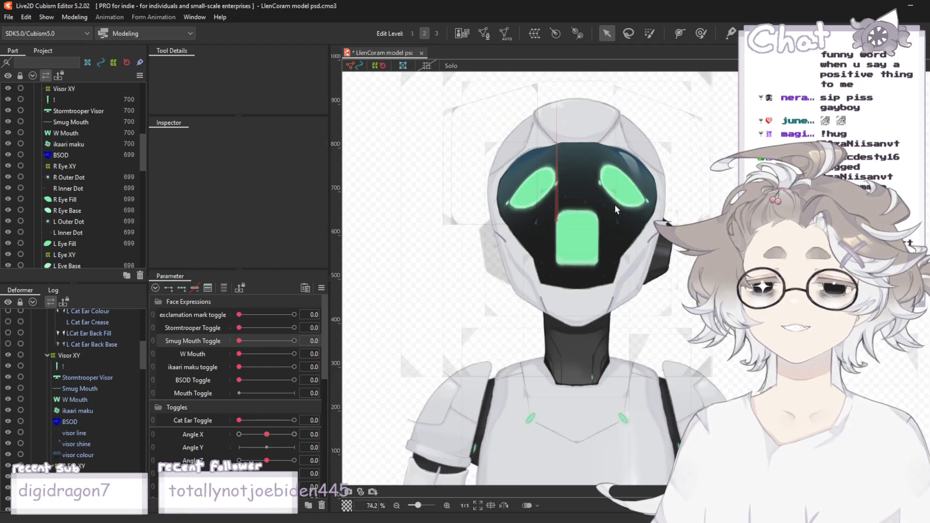
scroll(618, 163, "up", 4)
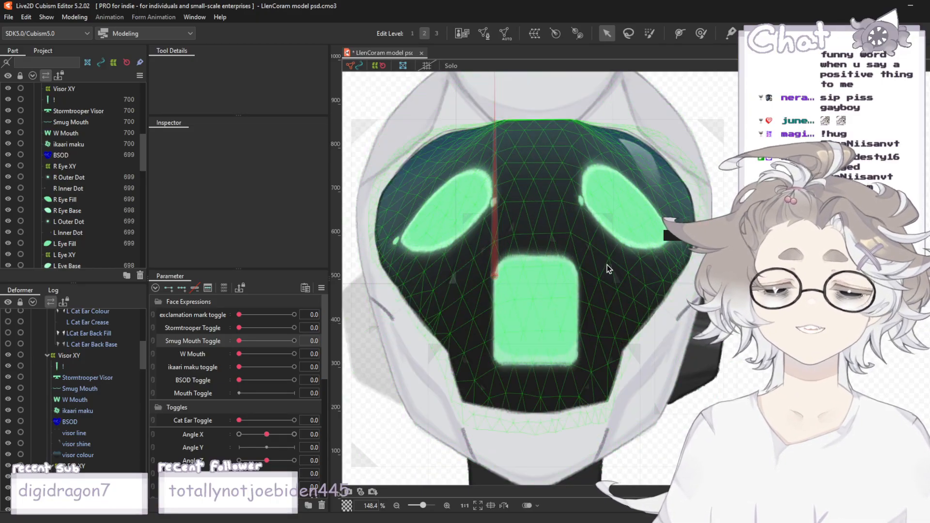
scroll(585, 265, "down", 4)
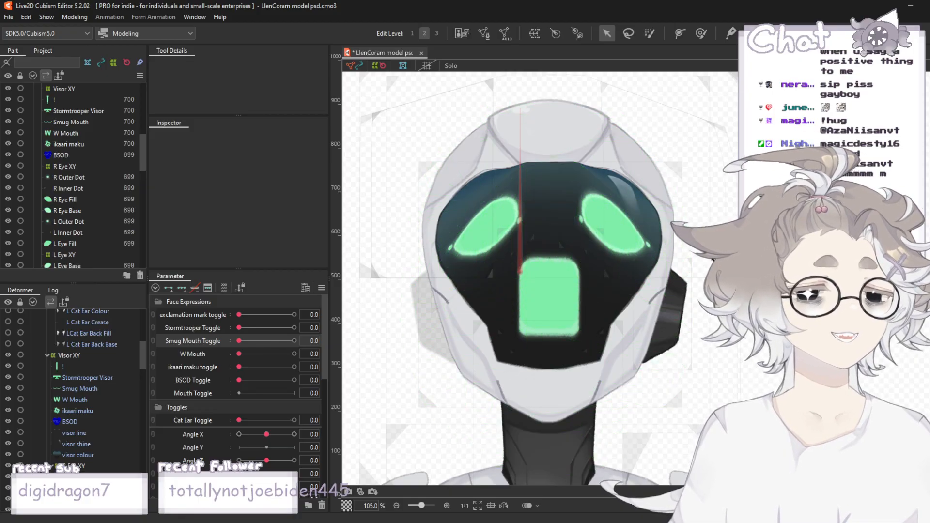
scroll(705, 233, "down", 2)
scroll(758, 253, "up", 2)
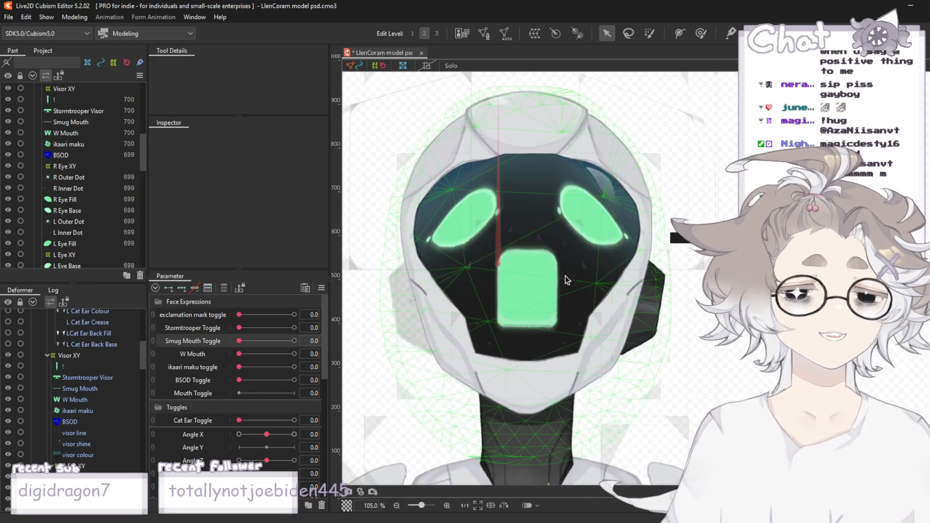
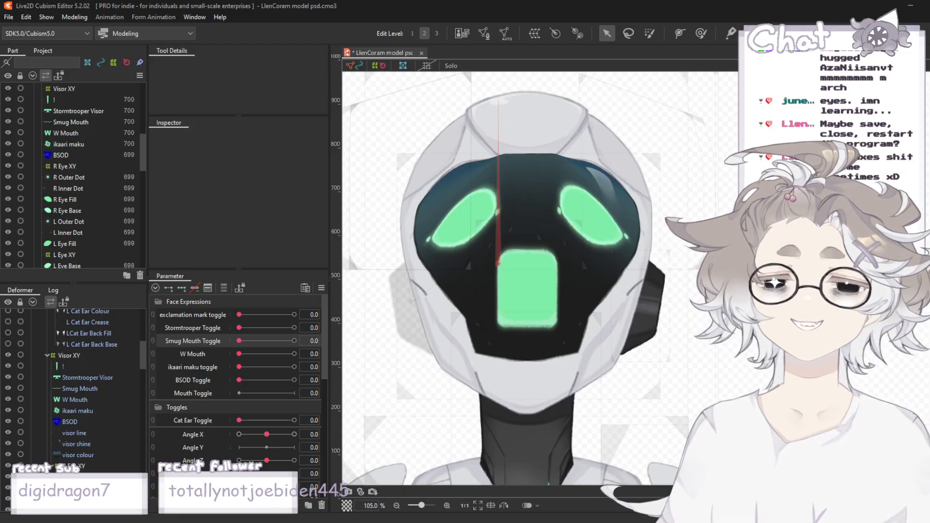
scroll(608, 233, "down", 4)
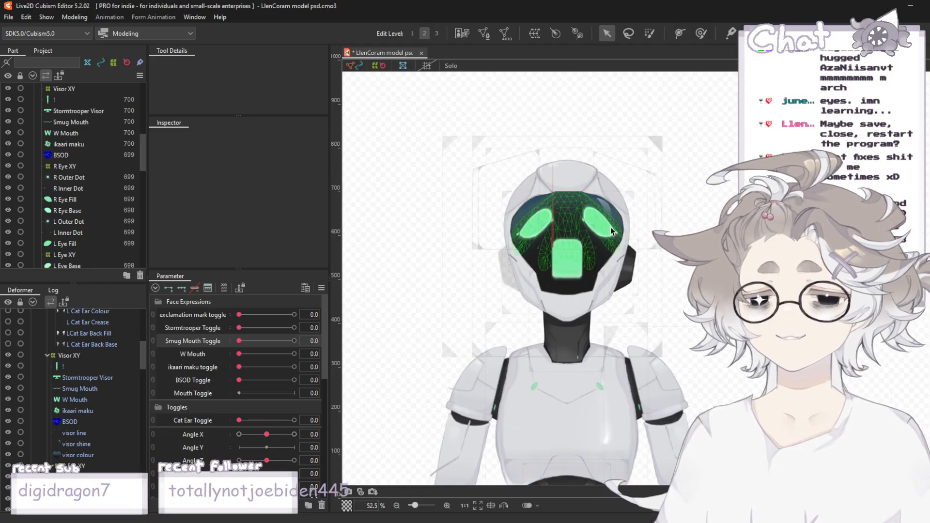
scroll(518, 234, "up", 2)
left_click(646, 230)
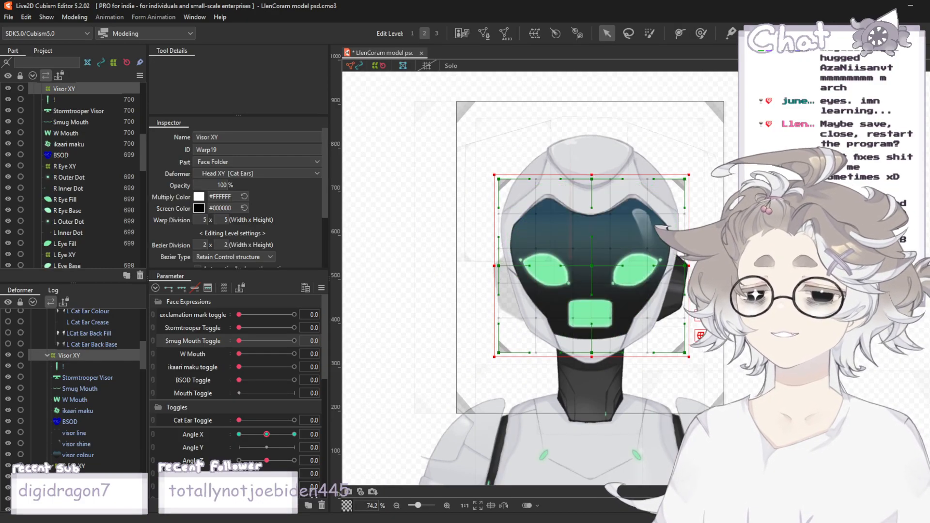
- Check Visor XY's shape at Angle X -30.0 and 30.0, and look through the available parameter commands
scroll(722, 261, "up", 2)
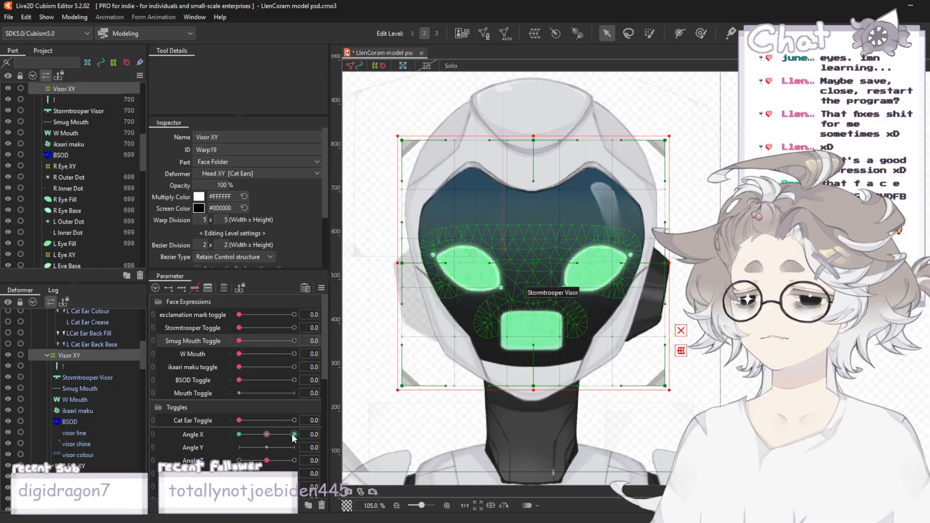
left_click_drag(293, 434, 204, 436)
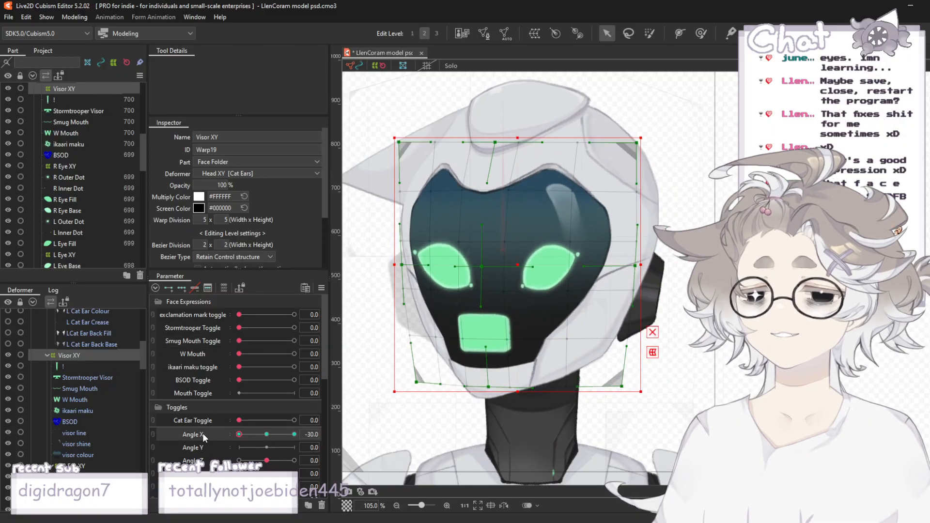
left_click(294, 434)
left_click(80, 16)
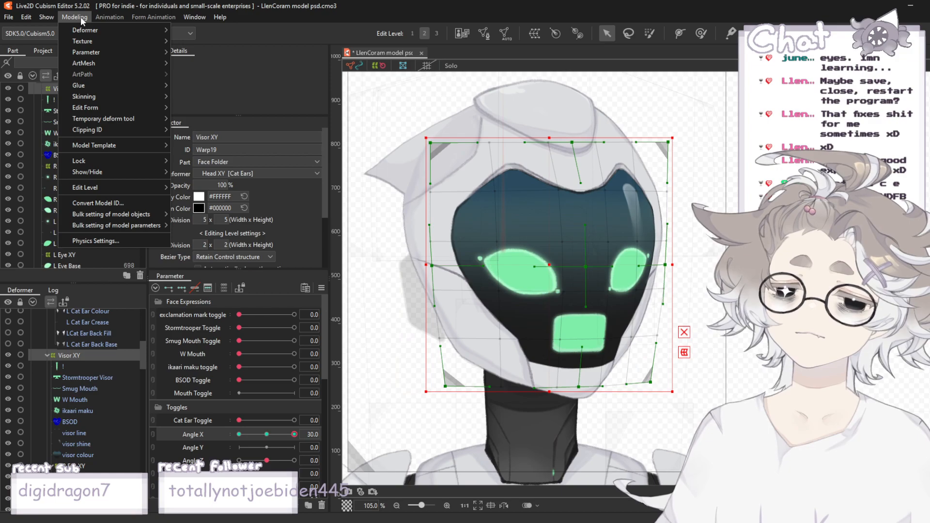
mouse_move(103, 53)
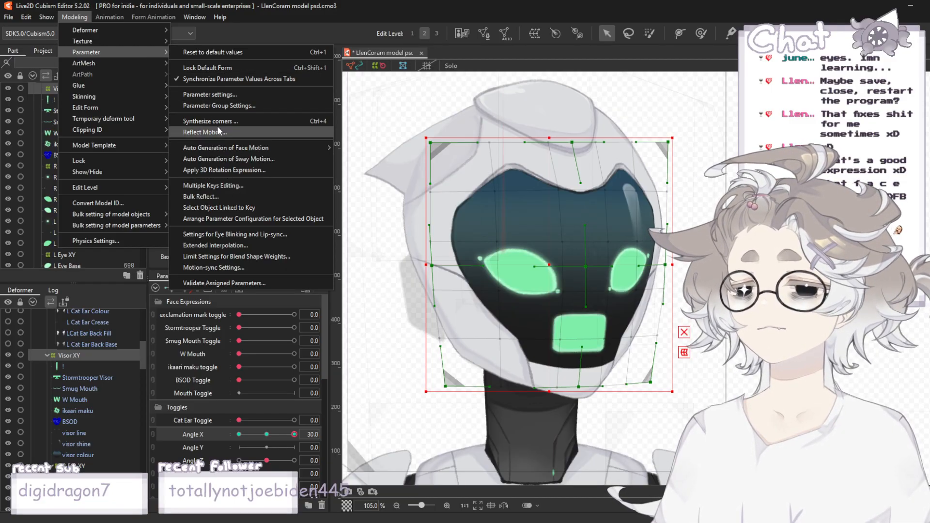
left_click(418, 250)
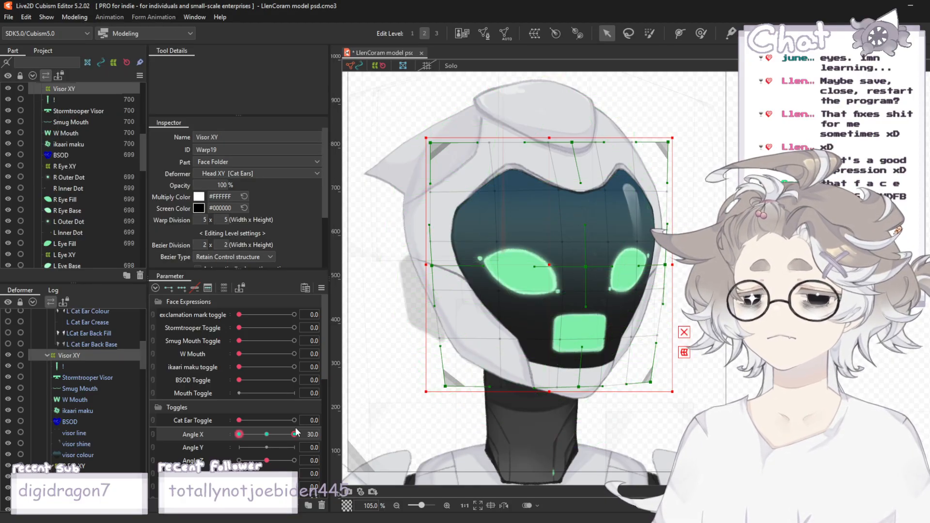
- At Angle X -30.0, shift Visor XY's centre control point slightly left and down, then deselect the deformer to inspect the face
left_click_drag(294, 434, 233, 438)
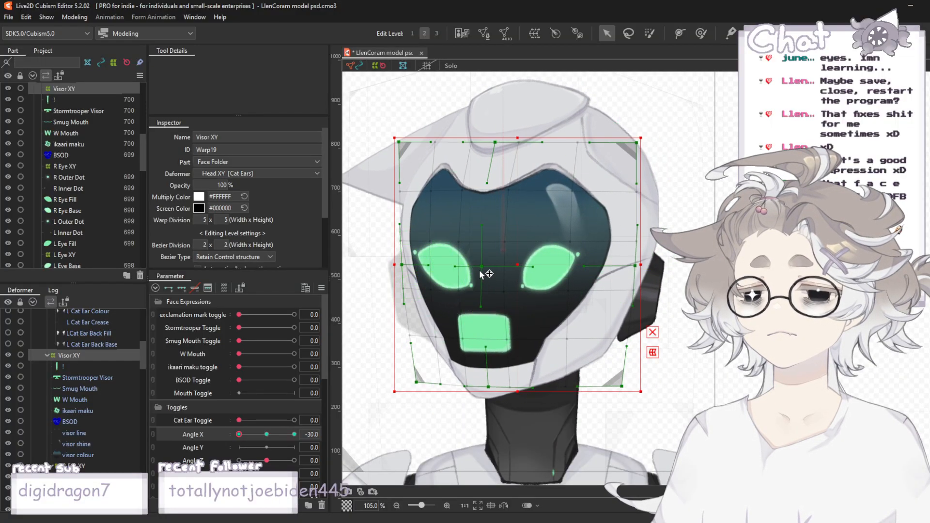
mouse_move(481, 270)
left_mouse_down()
mouse_move(489, 279)
mouse_move(468, 277)
left_mouse_up()
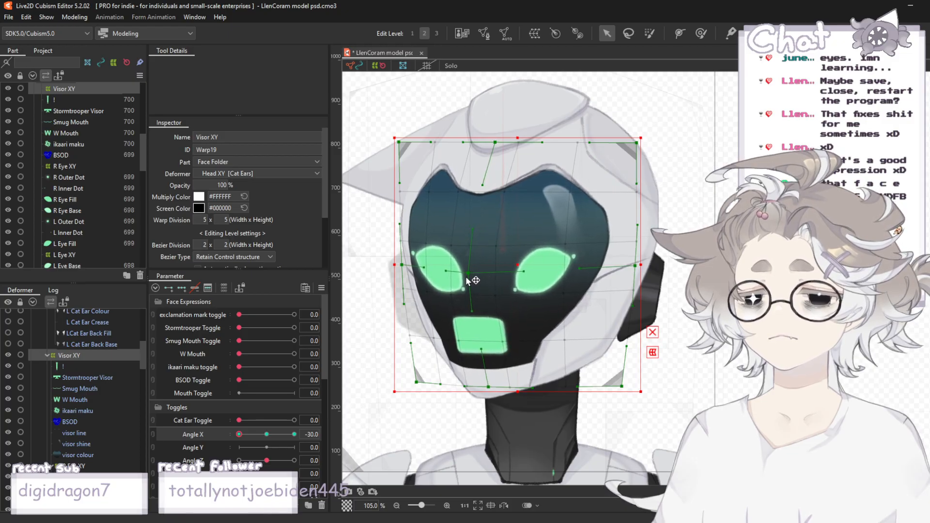
scroll(819, 191, "down", 4)
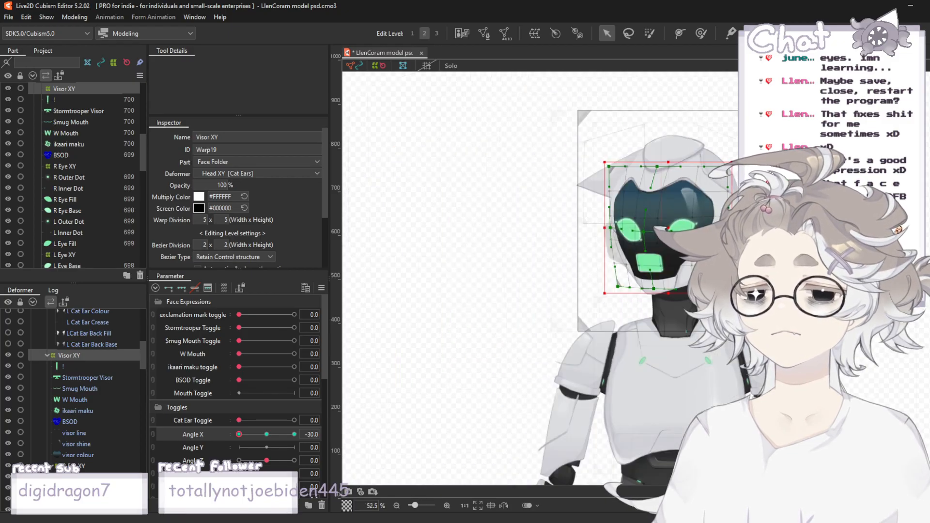
scroll(857, 199, "up", 2)
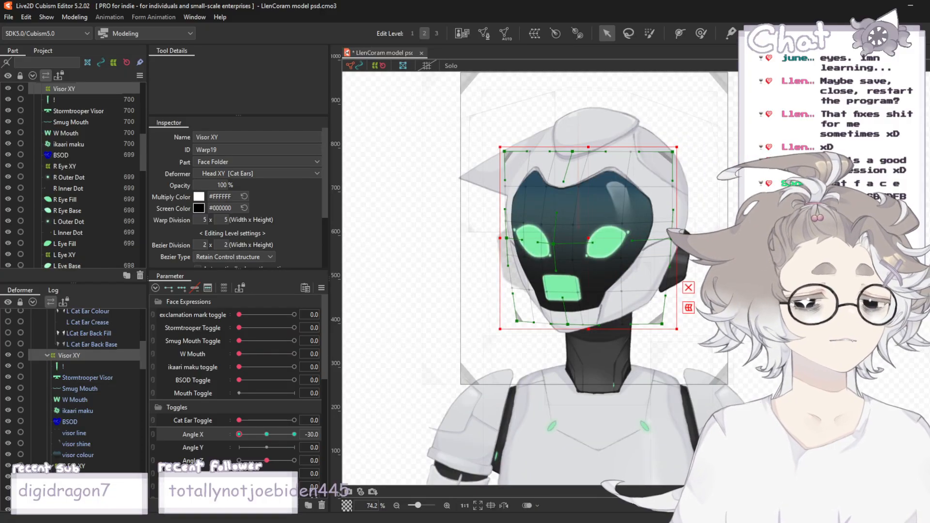
scroll(804, 305, "up", 2)
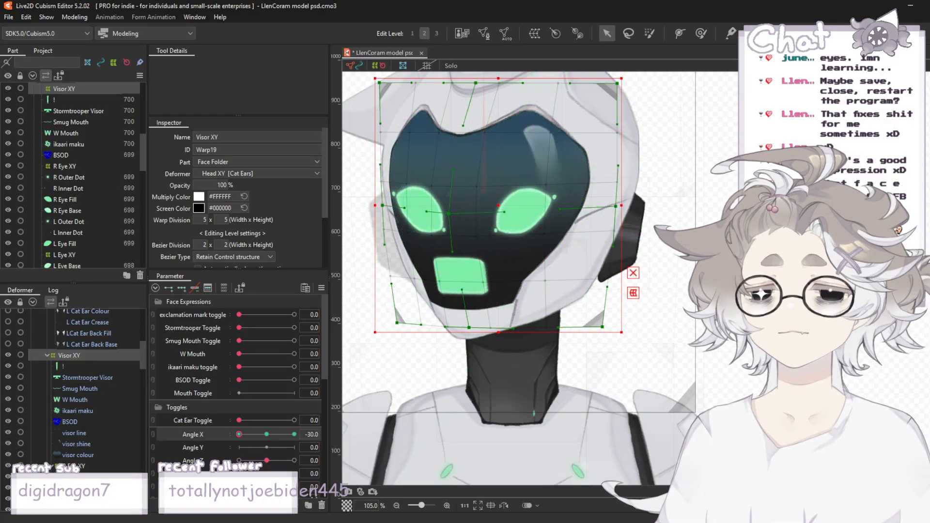
left_click(697, 264)
scroll(697, 264, "down", 4)
scroll(697, 264, "up", 4)
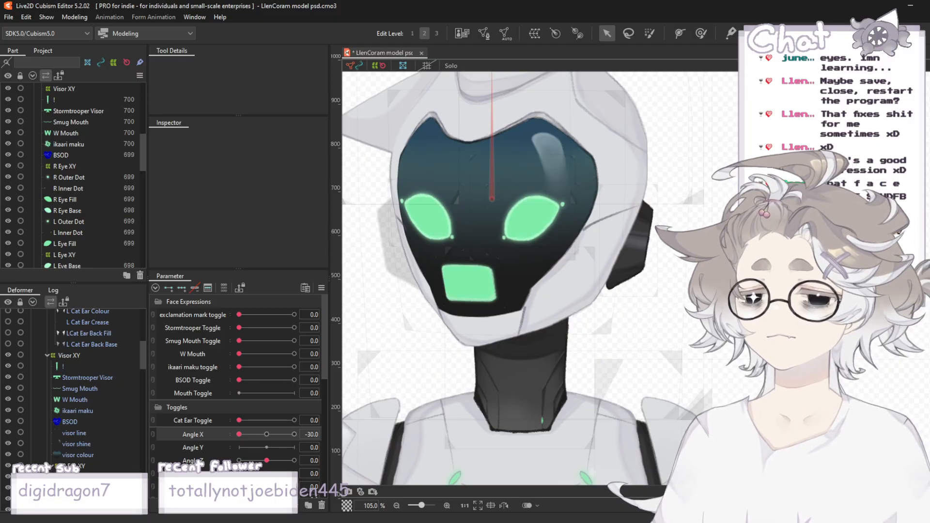
- Undo the recent deformer edits back to before Eye Disappear was deleted, sweeping Angle X to compare the head poses
left_click(268, 435)
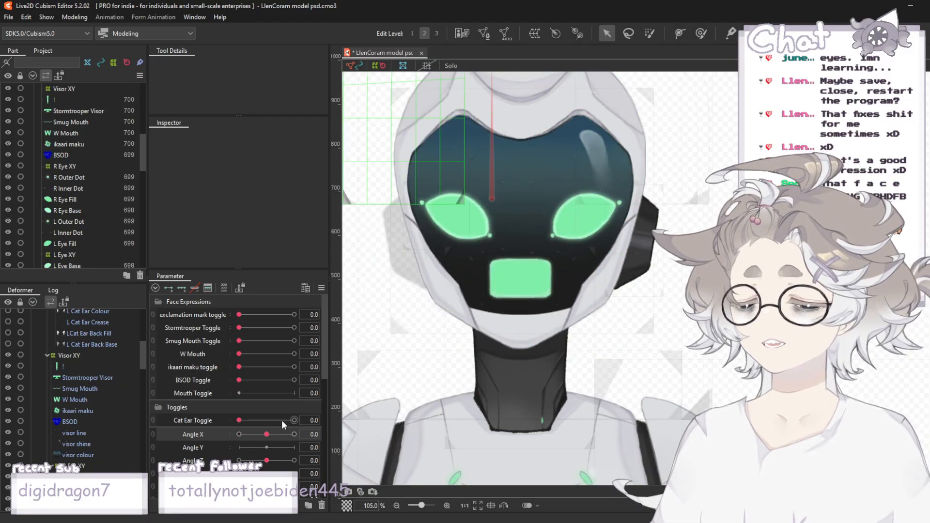
key("ctrl+z")
key("ctrl+z")
key("ctrl+z")
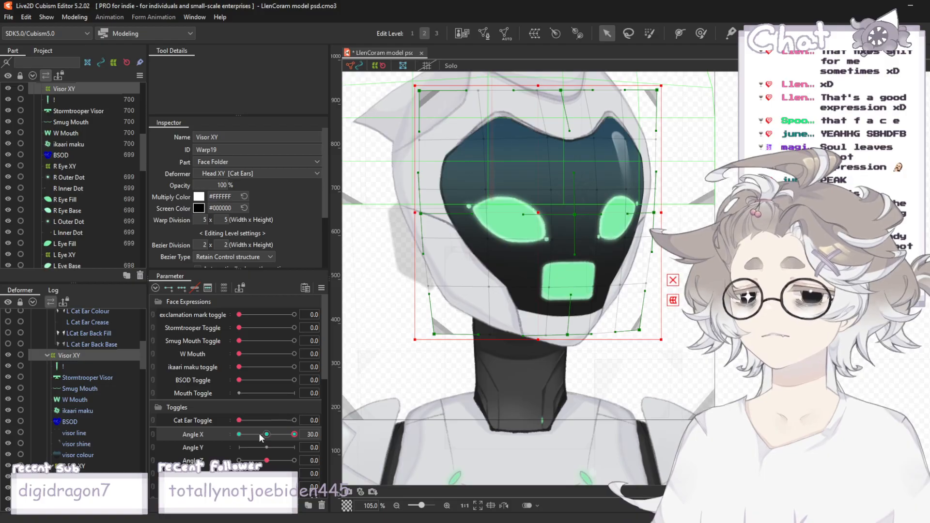
left_click_drag(285, 434, 234, 432)
key("ctrl+z")
key("ctrl+z")
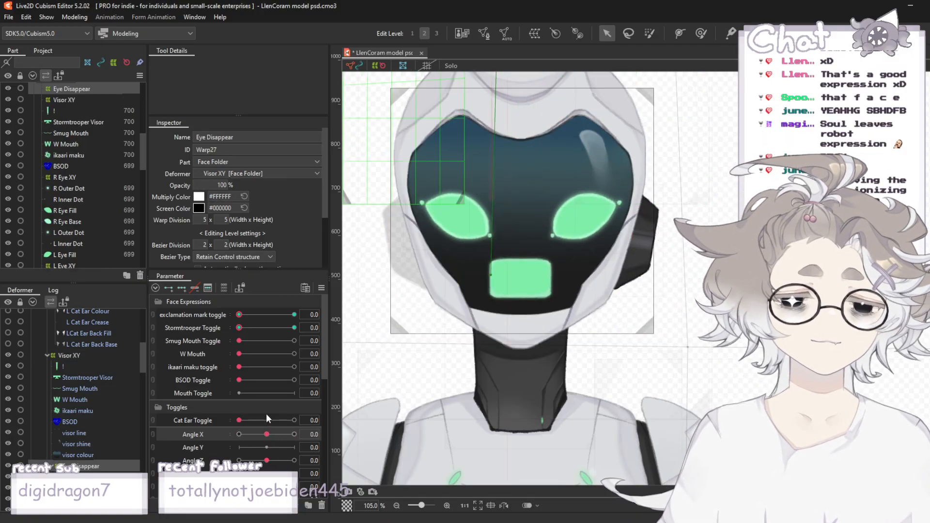
- Check the head at Angle X -30 and undo the earlier edits to the Visor XY, R Eye XY and L Eye XY deformers
left_click_drag(267, 434, 211, 431)
key("ctrl+z")
key("ctrl+z")
key("ctrl+z")
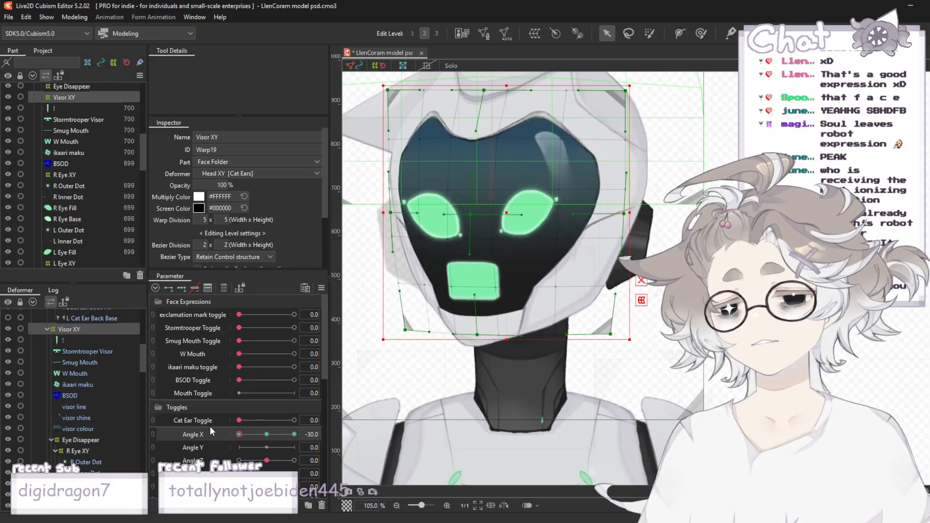
key("ctrl+z")
key("ctrl+z")
key("ctrl+z")
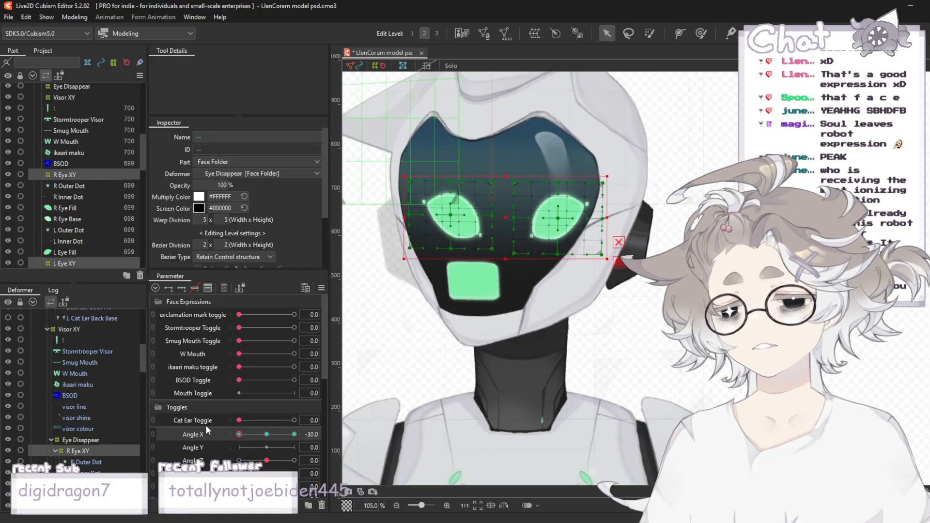
key("ctrl+z")
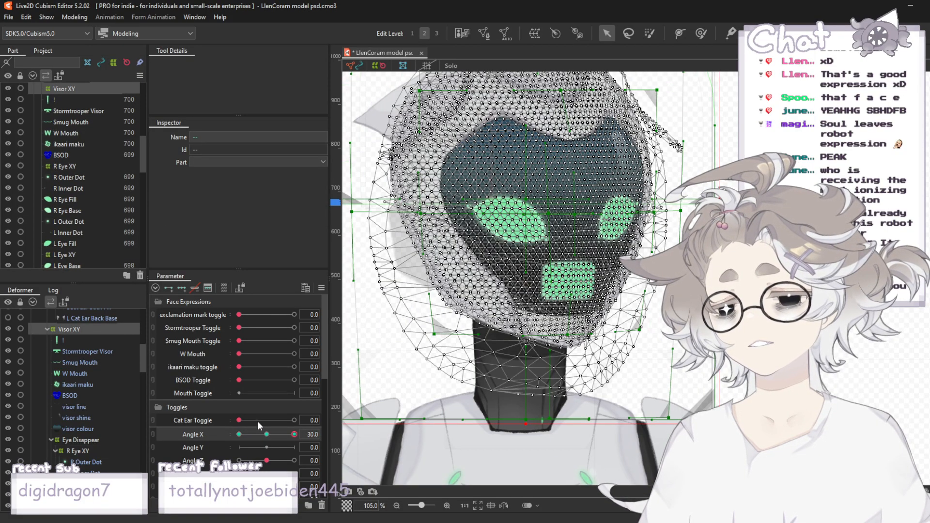
- Clear the selection, keep Angle X at 30 and delete the Eye Disappear deformer
left_click(631, 309)
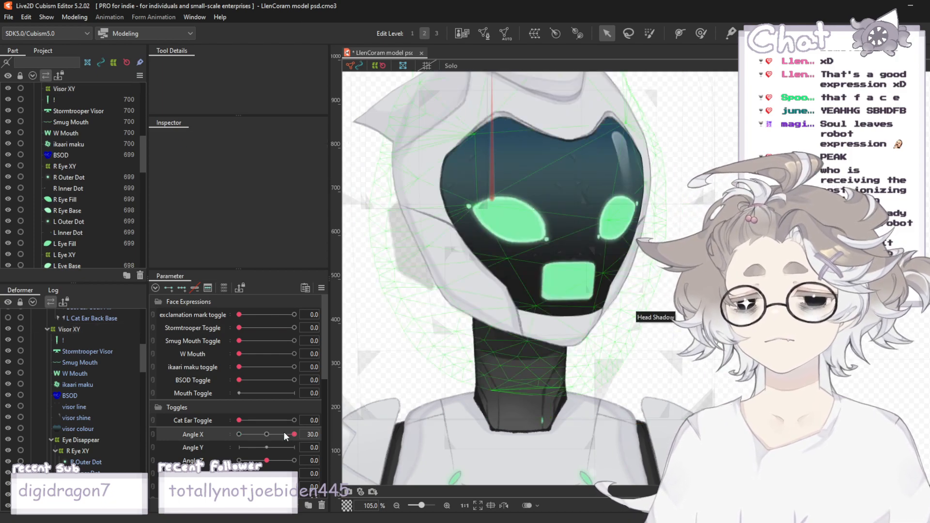
mouse_move(290, 435)
left_mouse_down()
mouse_move(232, 439)
mouse_move(293, 438)
left_mouse_up()
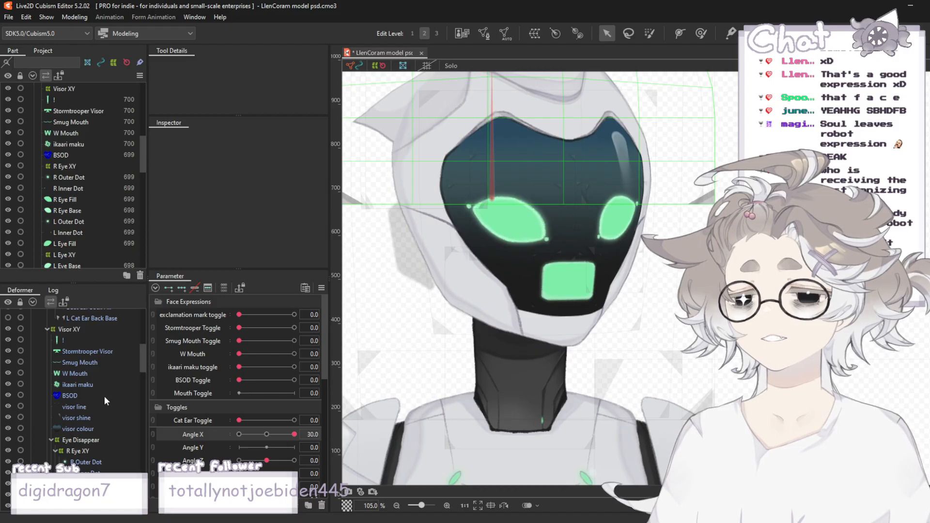
left_click(89, 440)
key("Delete")
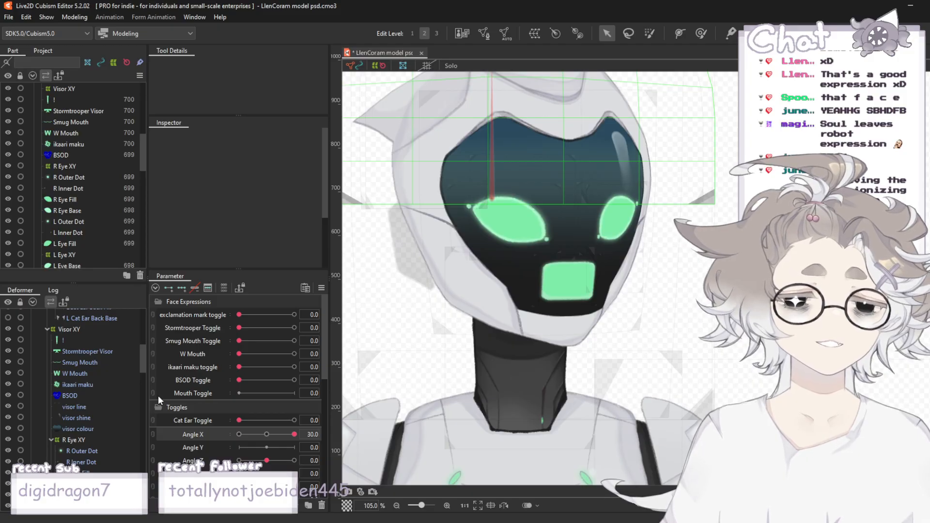
- Select the Visor XY deformer, then extend the selection to all head objects keyed to Angle X at 30
scroll(614, 227, "down", 5)
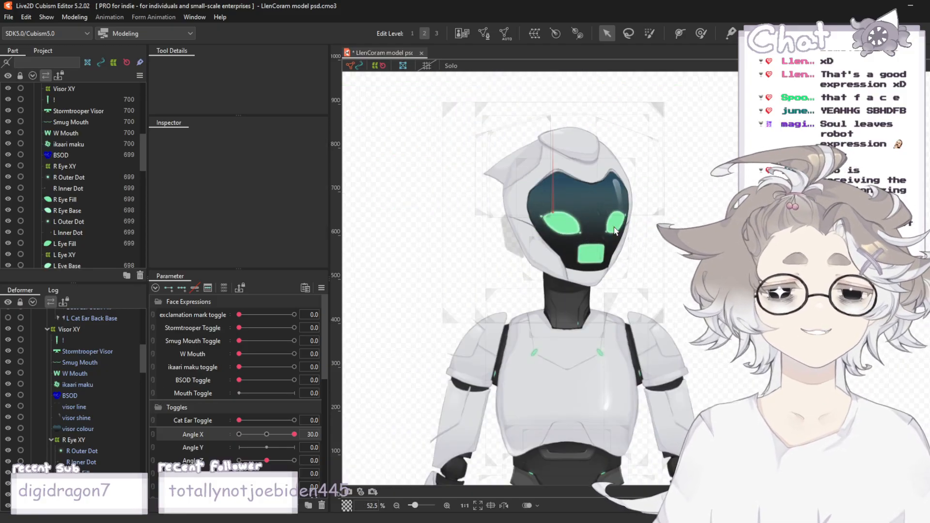
scroll(615, 229, "down", 4)
scroll(621, 226, "up", 4)
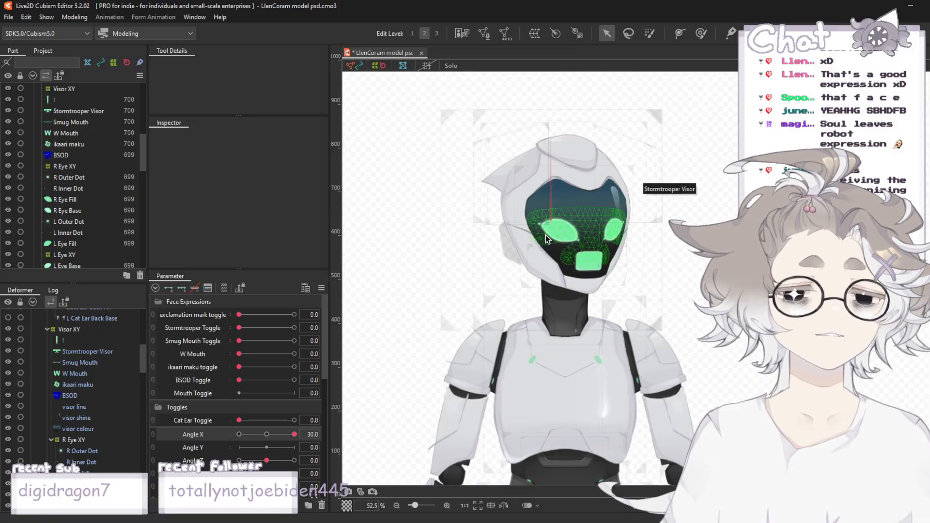
scroll(547, 240, "up", 1)
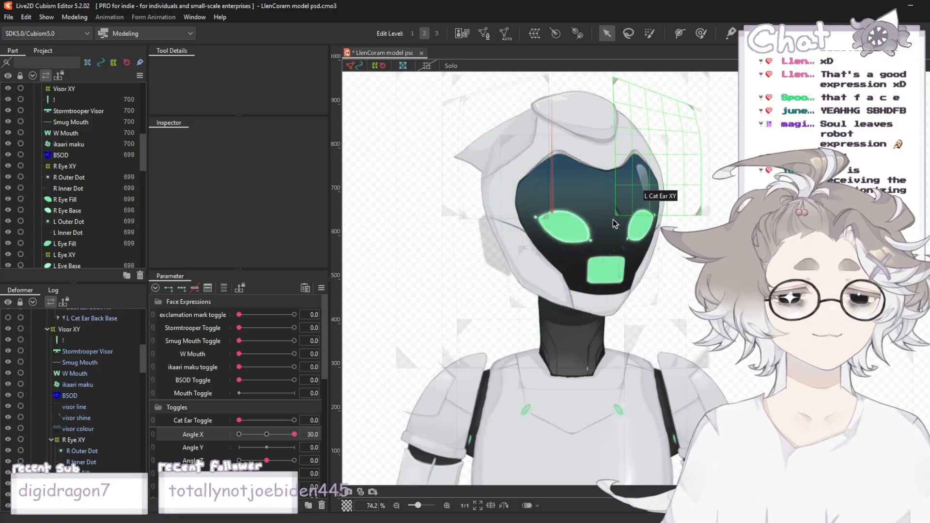
scroll(612, 219, "up", 1)
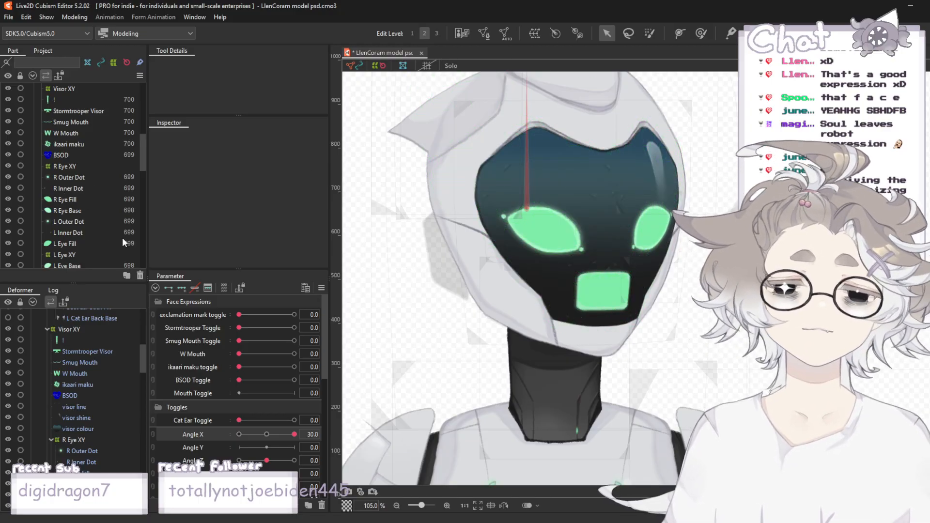
scroll(78, 213, "up", 1)
left_click(59, 130)
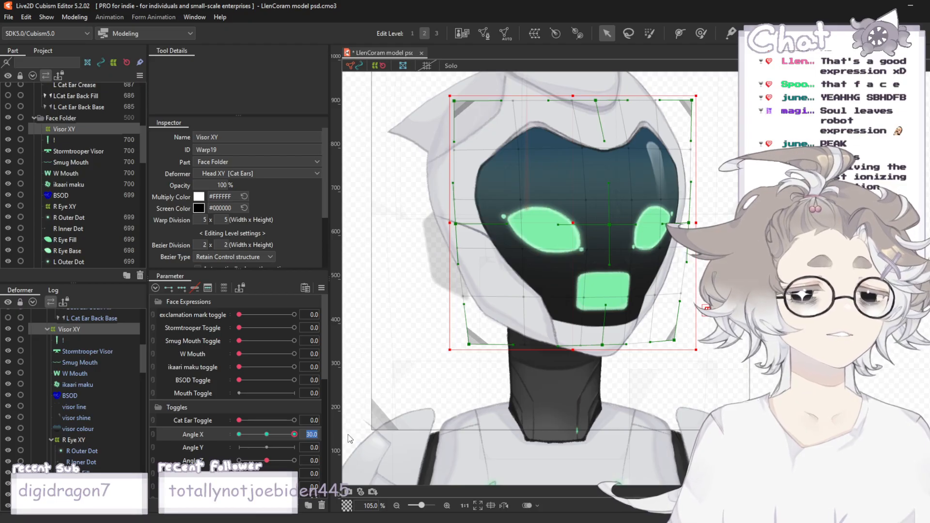
key("ctrl+a")
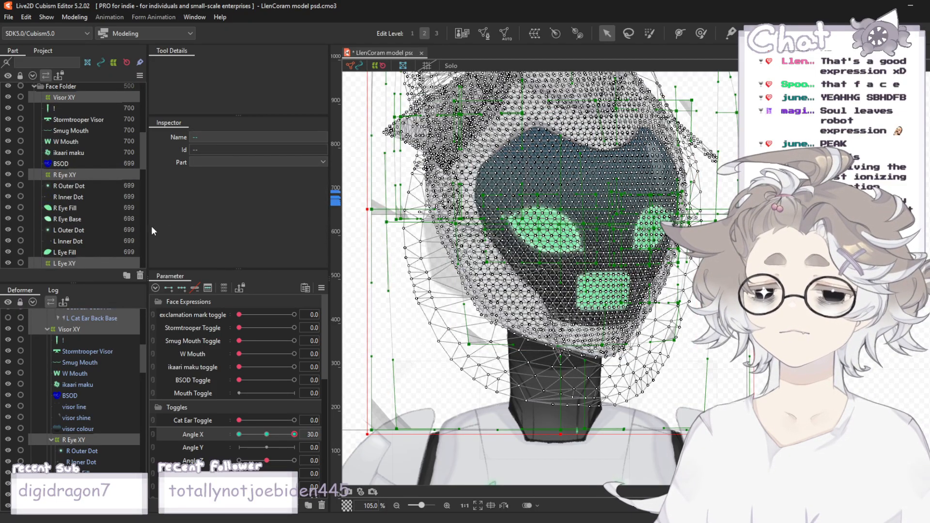
- Remove the R Cat Ear deformers and their ear parts, from Inner Line to Back Base, from the selection
scroll(88, 211, "up", 10)
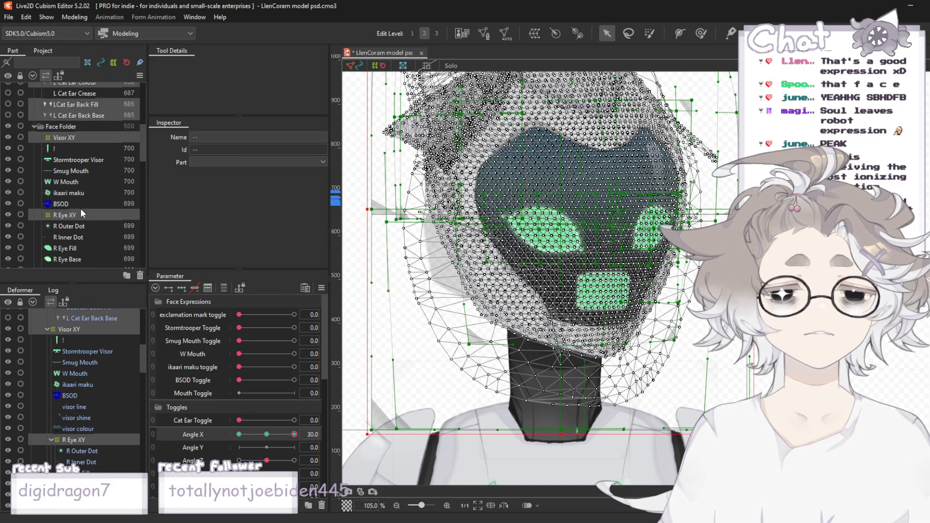
scroll(95, 182, "up", 2)
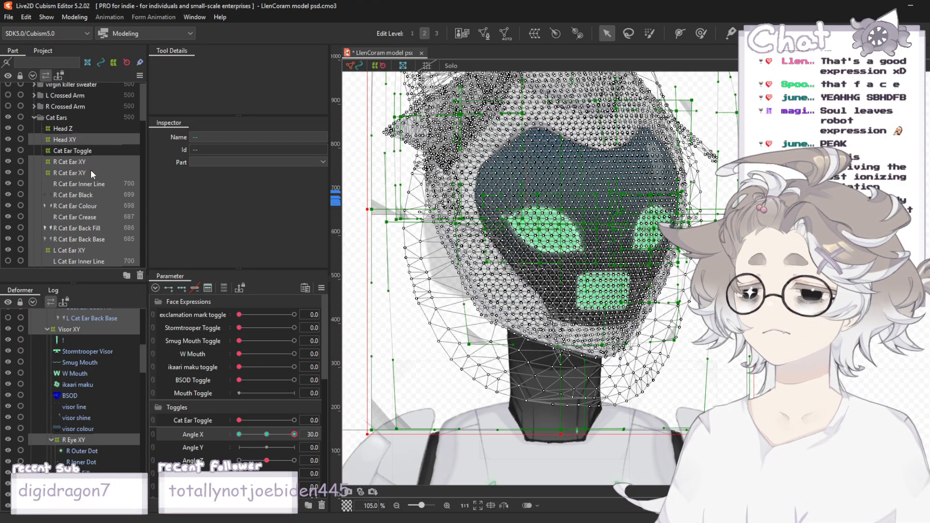
left_click(81, 166, "ctrl")
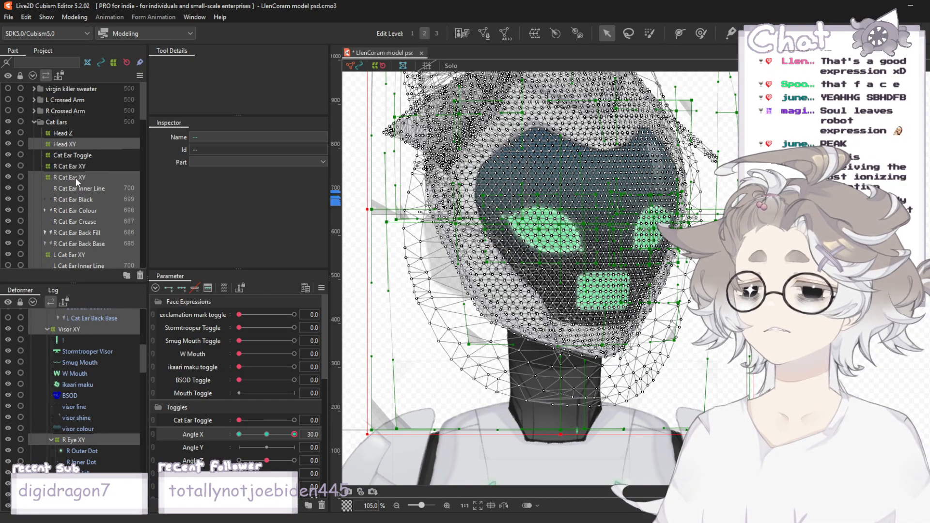
left_click(75, 177, "ctrl")
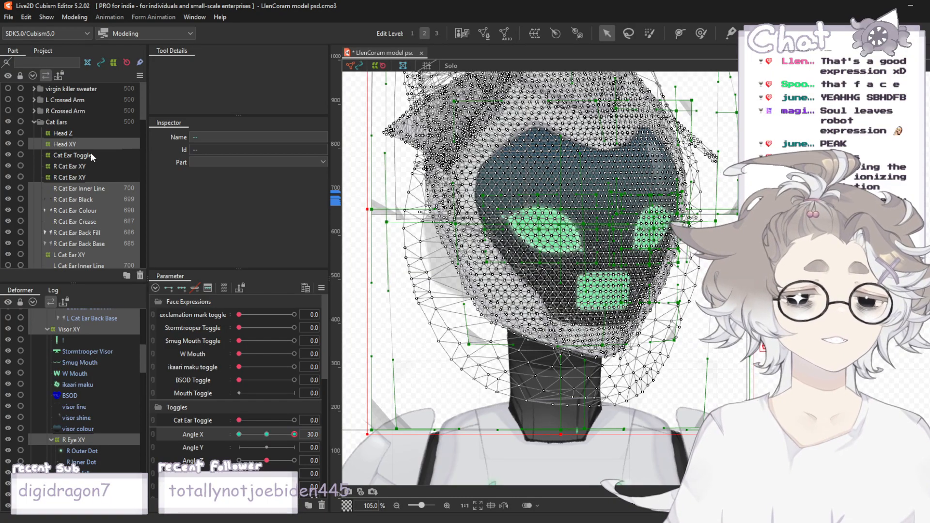
scroll(91, 155, "down", 2)
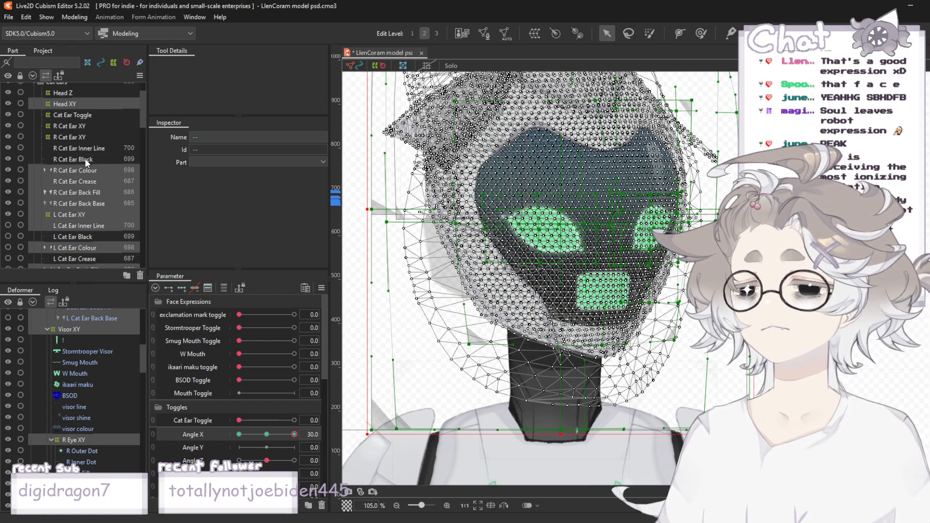
left_click(98, 178, "ctrl")
left_click(90, 190, "ctrl")
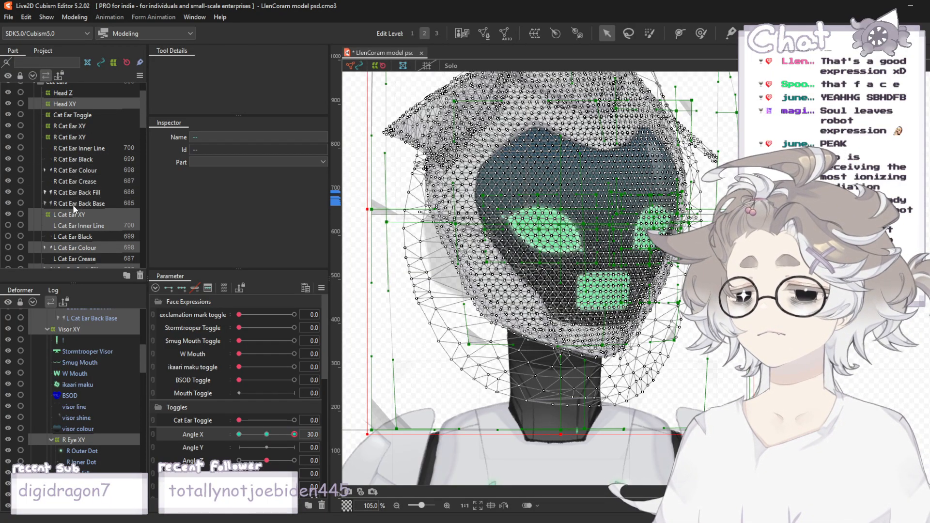
left_click(78, 206, "ctrl")
- Remove the L Cat Ear XY deformer and the left cat ear parts, down to Back Base, from the selection
left_click(81, 215, "ctrl")
left_click(89, 224, "ctrl")
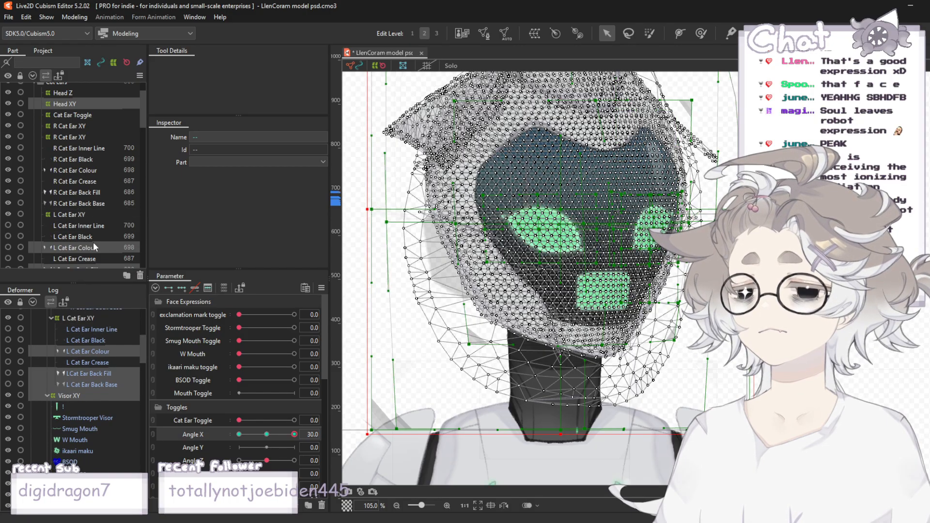
left_click(93, 246, "ctrl")
scroll(100, 228, "down", 1)
left_click(98, 228, "ctrl")
left_click(101, 240, "ctrl")
- Remove L Eye XY, R Eye XY, Head Fin Base and Head Fin Fill from the selection
scroll(109, 214, "down", 4)
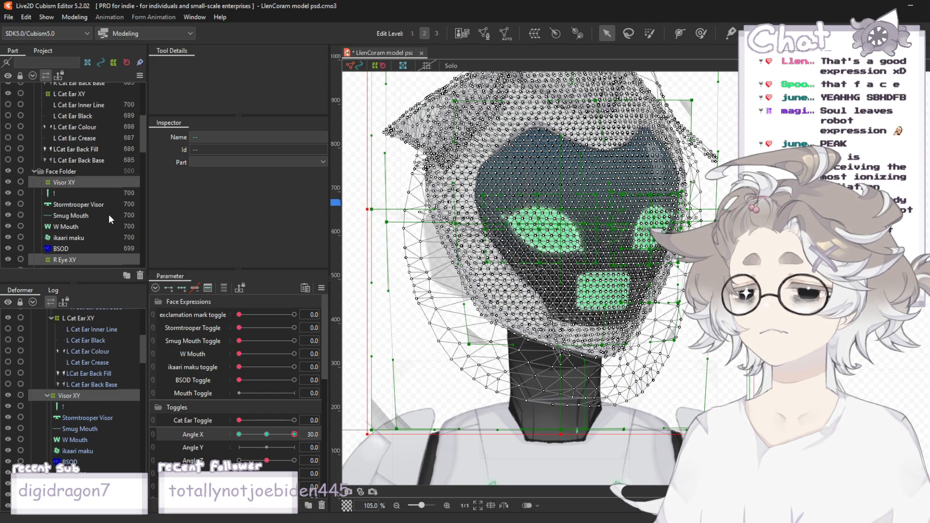
scroll(110, 213, "down", 2)
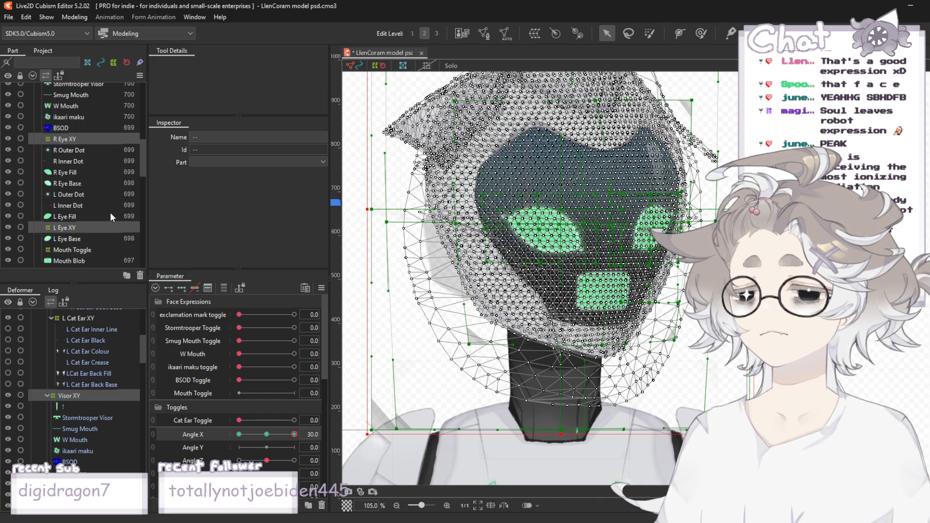
left_click(83, 227, "ctrl")
left_click(66, 139, "ctrl")
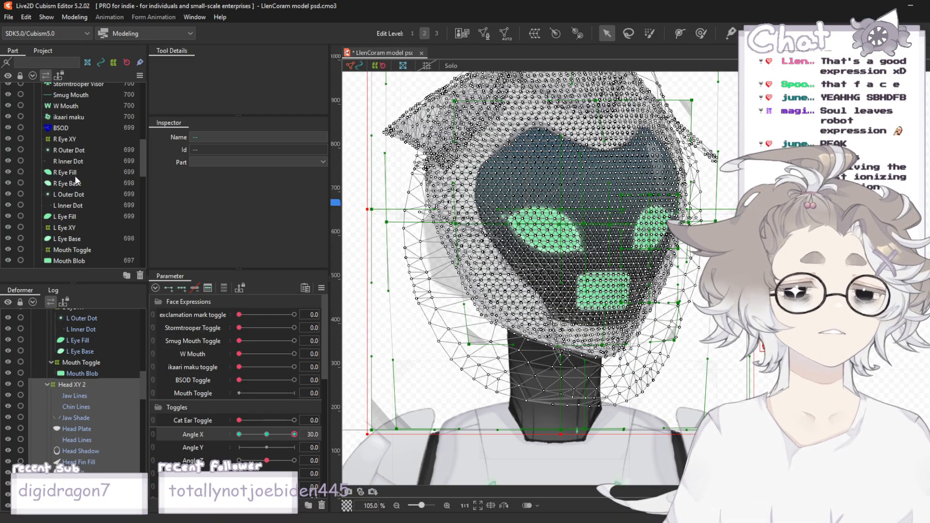
scroll(74, 175, "down", 6)
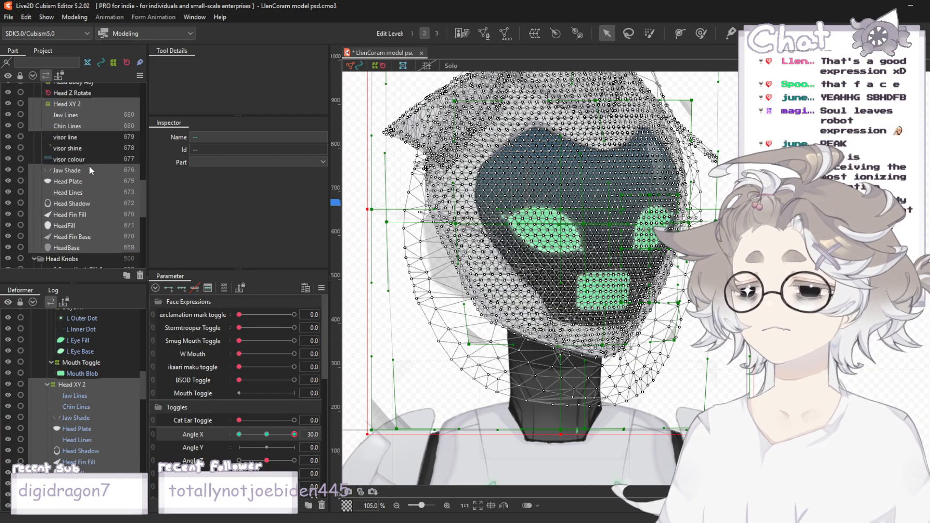
left_click(79, 236, "ctrl")
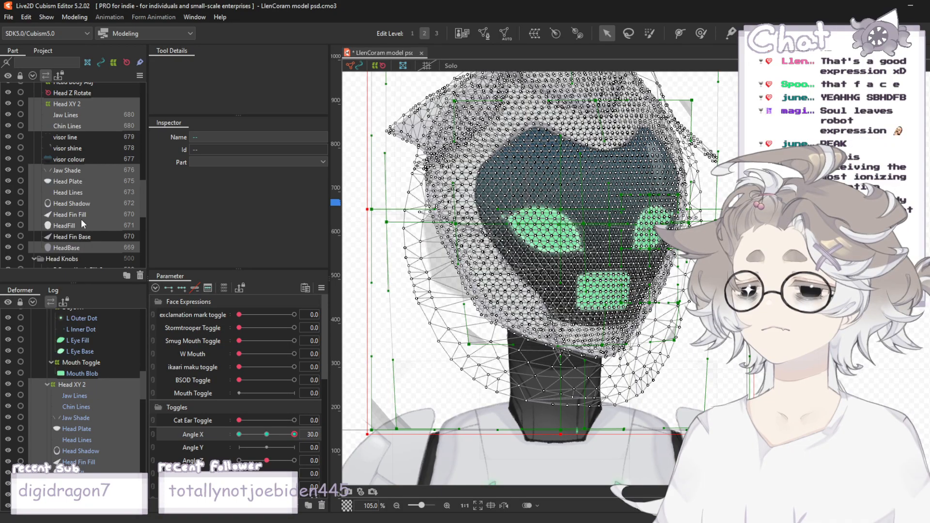
left_click(78, 216, "ctrl")
- Review which objects are still selected in the Head Knobs, Head, Face Folder and Cat Ears groups and on the canvas
scroll(74, 216, "down", 5)
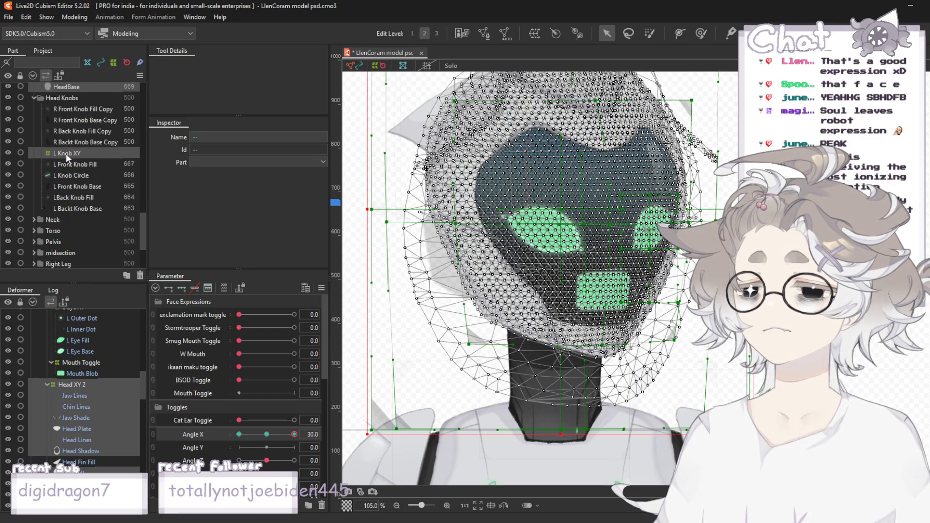
scroll(73, 158, "up", 5)
scroll(81, 179, "up", 4)
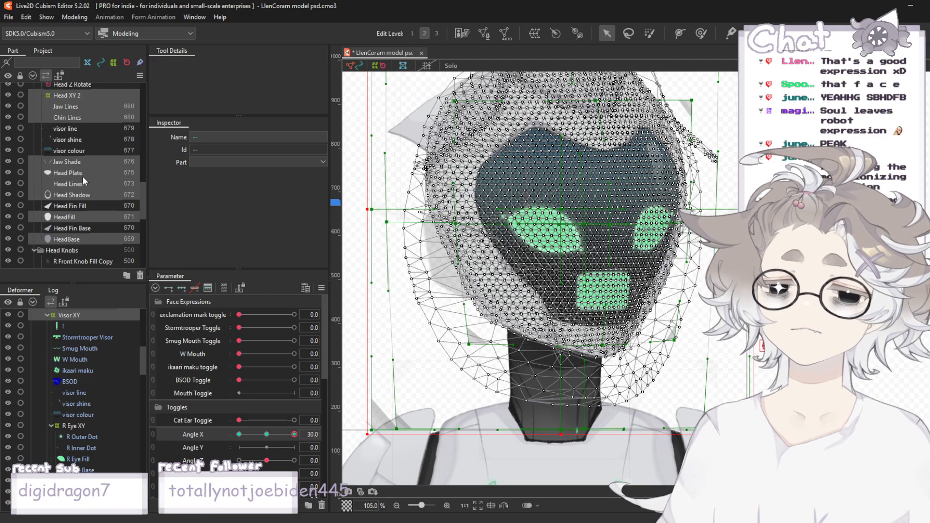
scroll(84, 174, "down", 3)
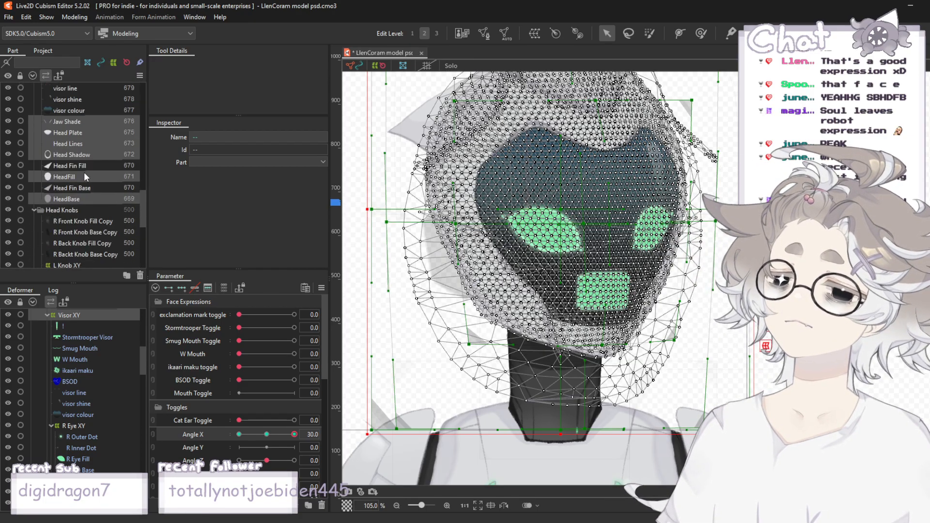
scroll(85, 175, "up", 2)
scroll(85, 172, "up", 2)
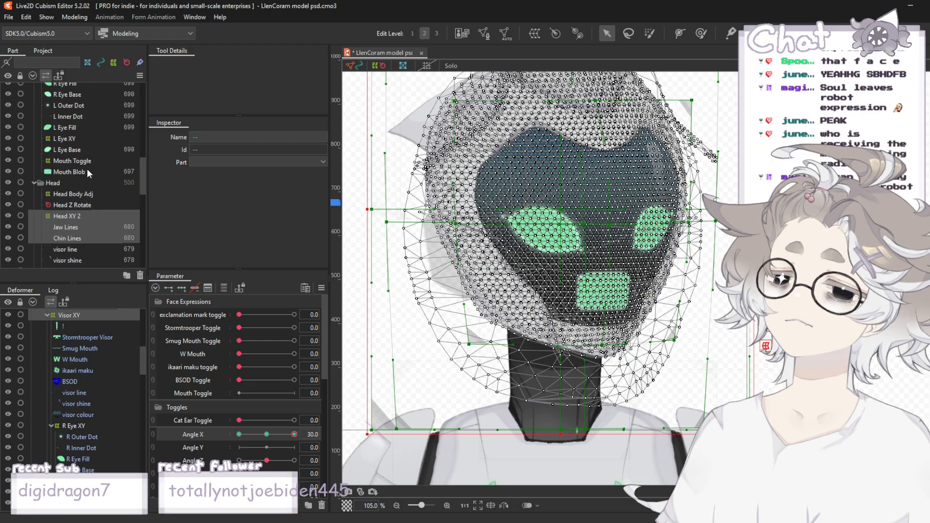
scroll(88, 165, "up", 2)
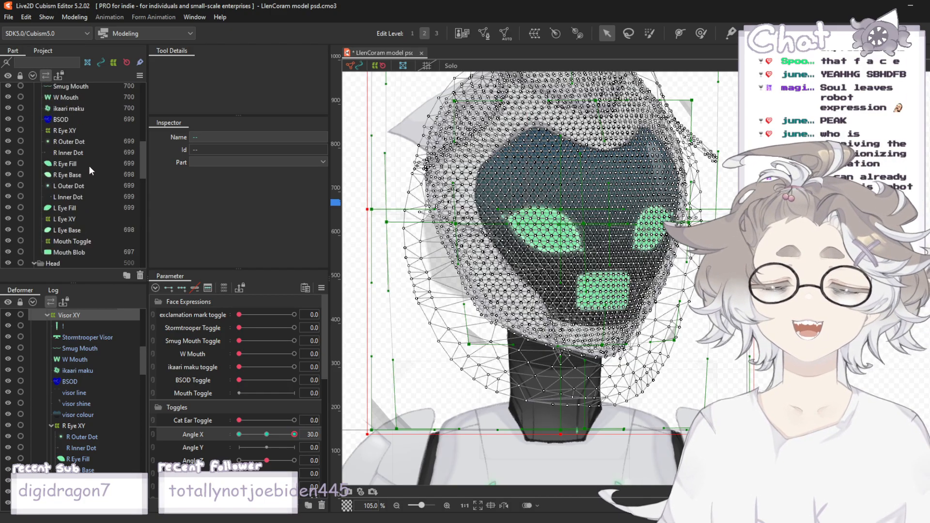
scroll(88, 165, "up", 2)
scroll(91, 171, "up", 2)
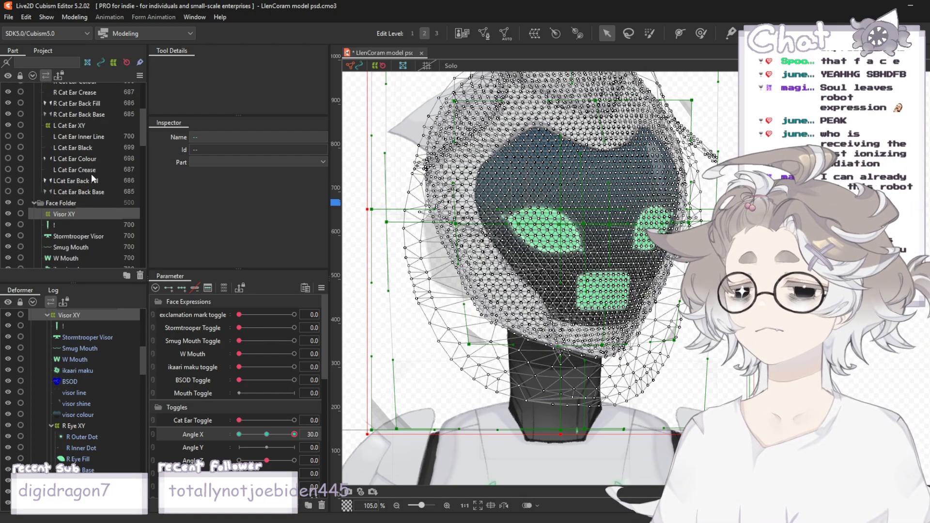
scroll(91, 174, "up", 4)
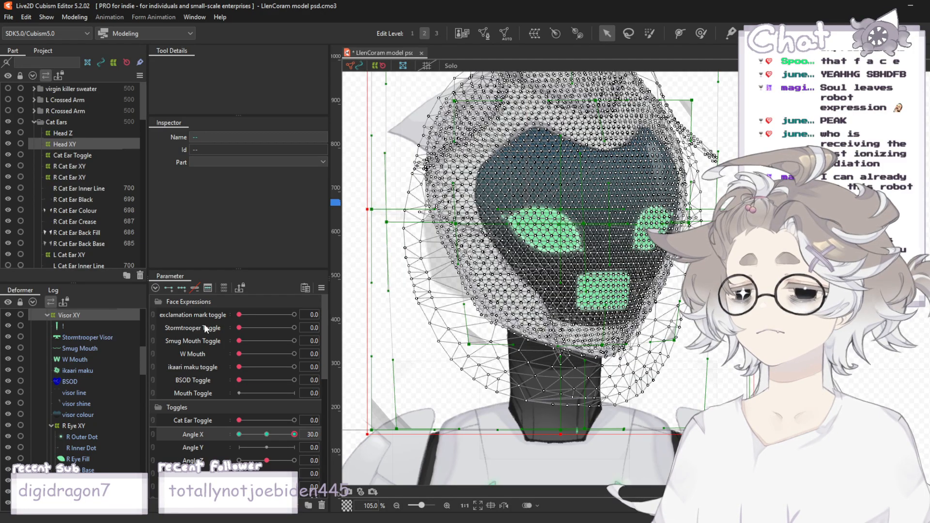
scroll(543, 211, "down", 3)
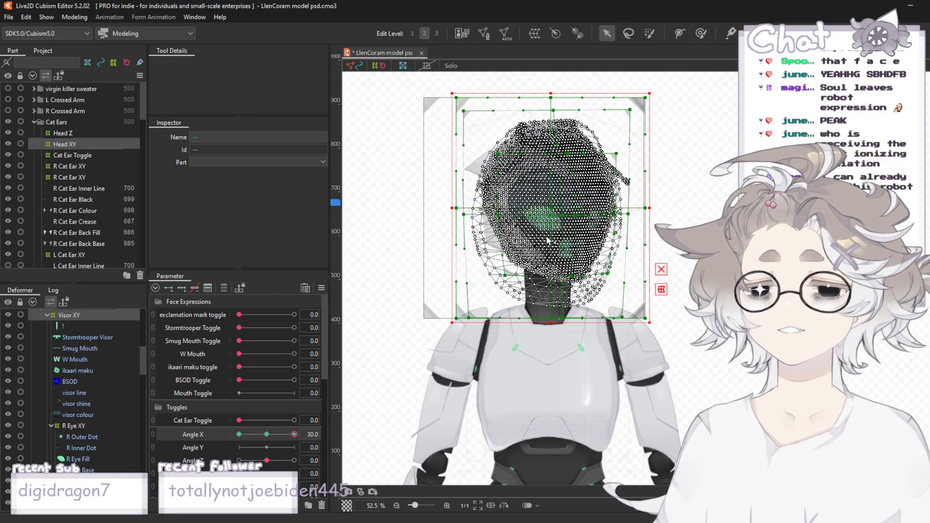
- Reflect the selected head and visor objects' Angle X motion from 30 to the opposite side, clear the selection and preview Angle X at -30
left_click(74, 17)
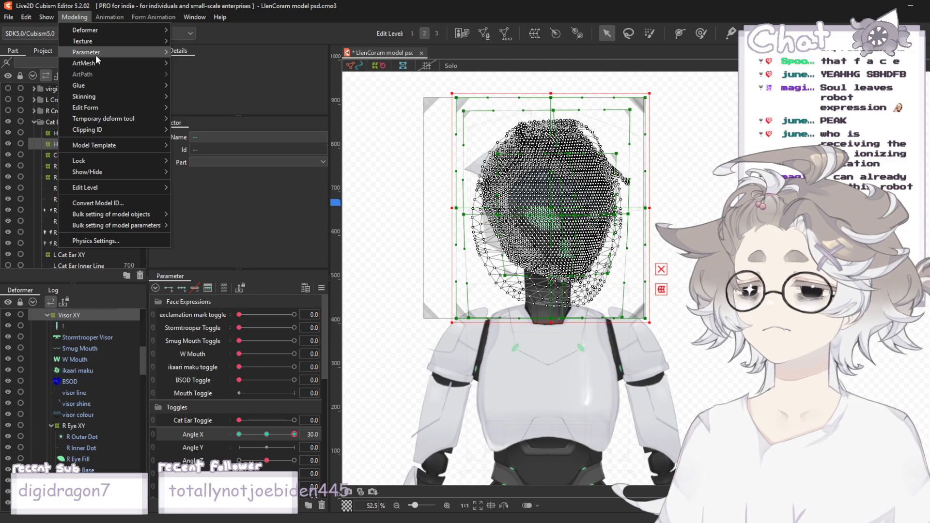
mouse_move(95, 54)
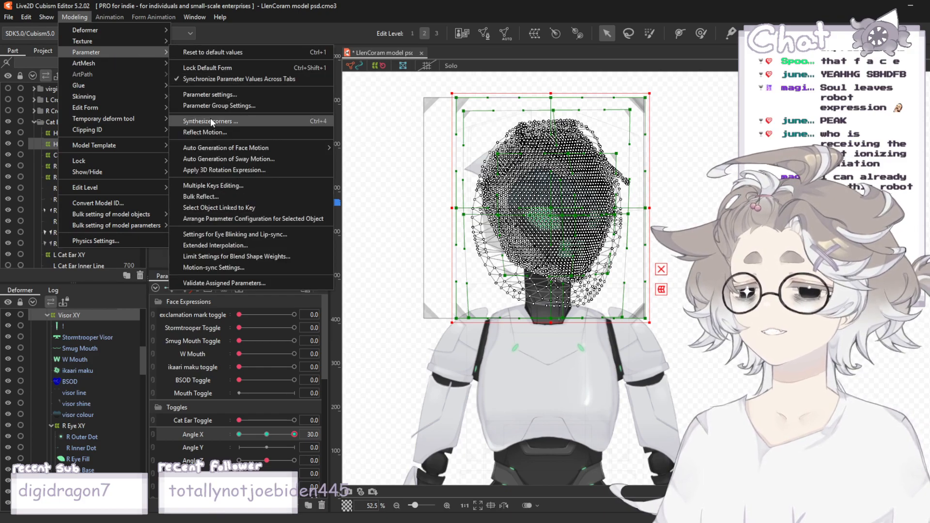
left_click(223, 134)
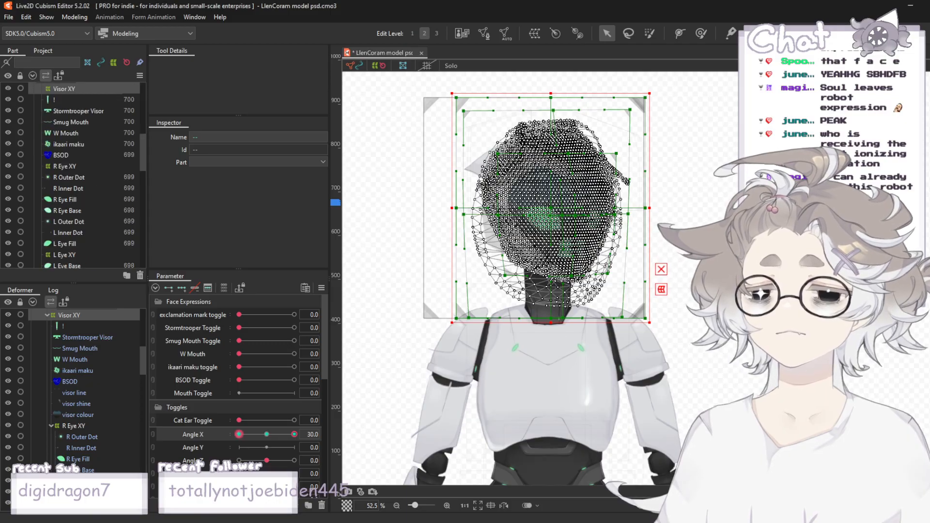
left_click(661, 269)
left_click_drag(294, 434, 231, 433)
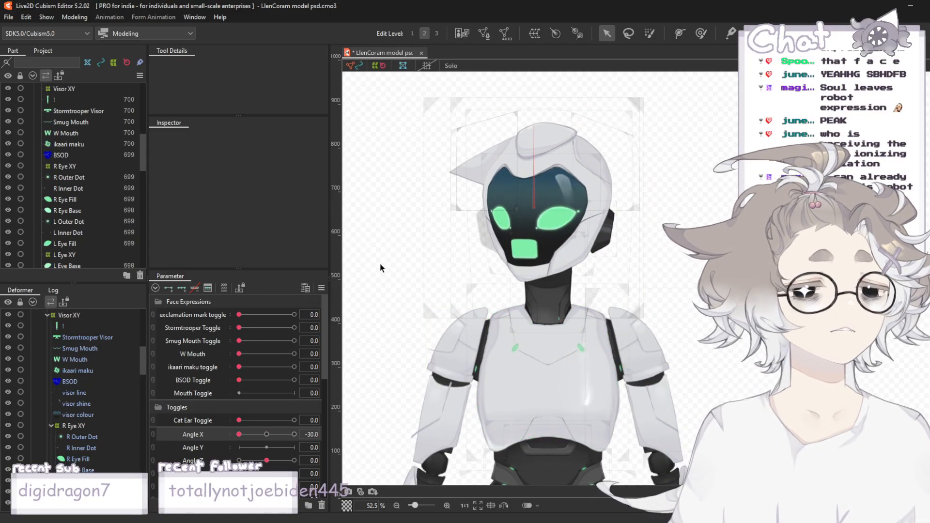
scroll(545, 184, "up", 2)
scroll(353, 338, "up", 2)
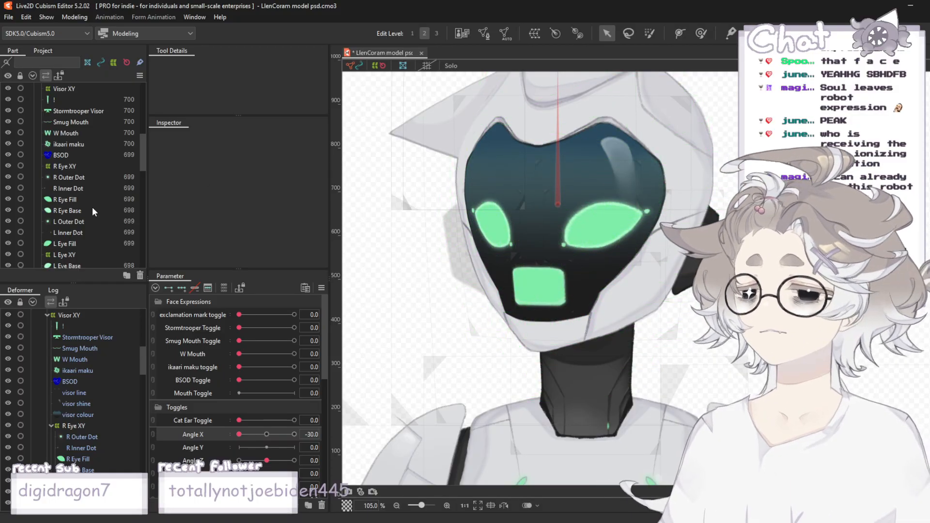
- Select the R Eye XY deformer and compare the shapes of both eyes at Angle X 30, 0 and -30
left_click(62, 167)
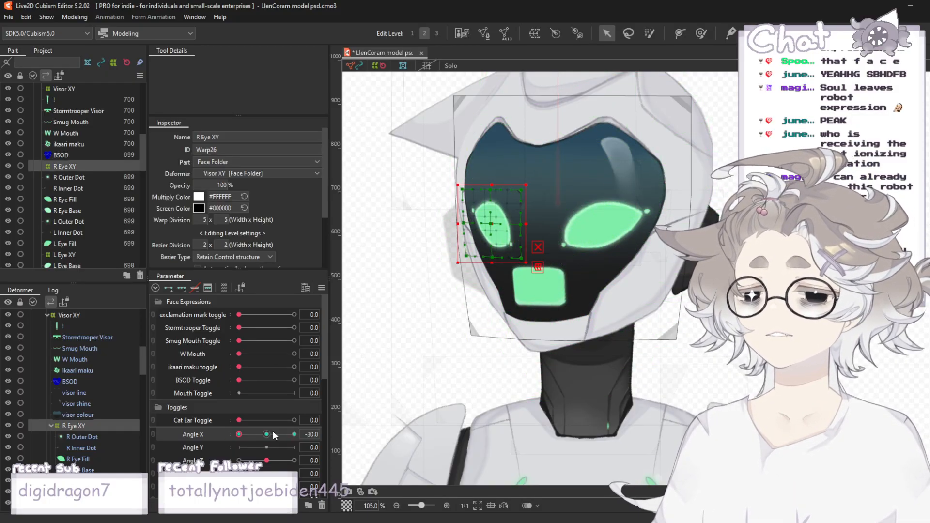
left_click_drag(274, 434, 203, 479)
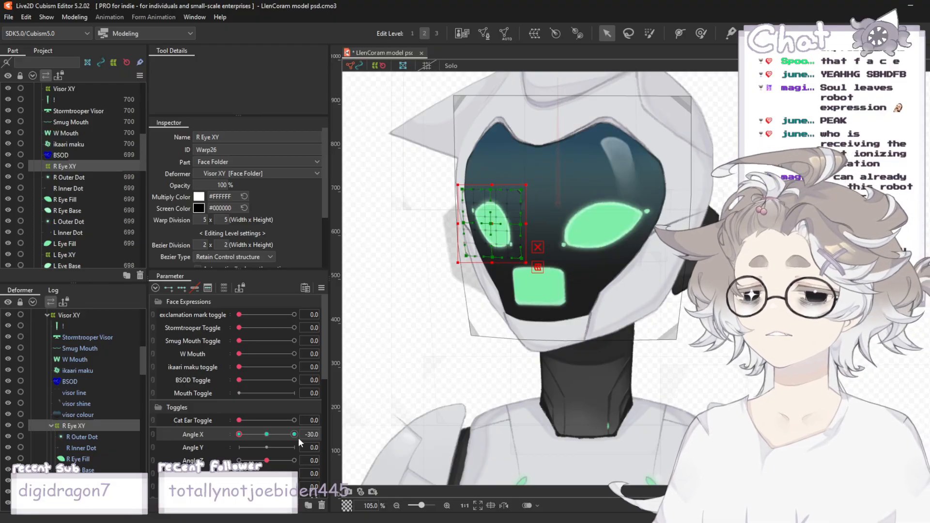
left_click(294, 434)
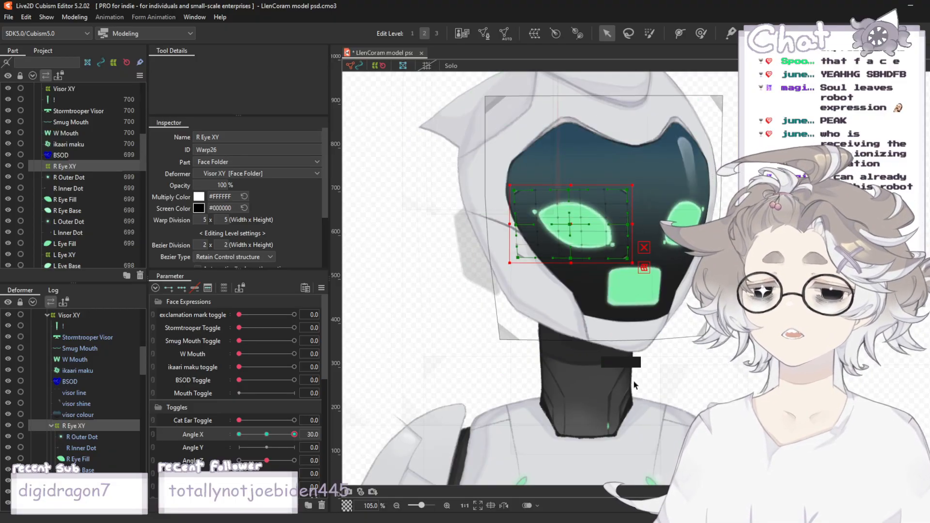
scroll(635, 385, "up", 3)
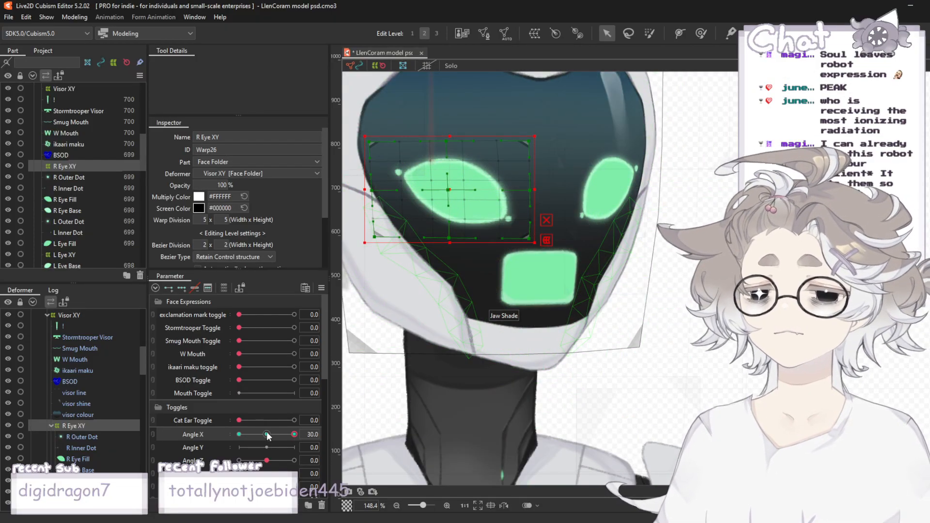
left_click(266, 434)
scroll(620, 272, "down", 4)
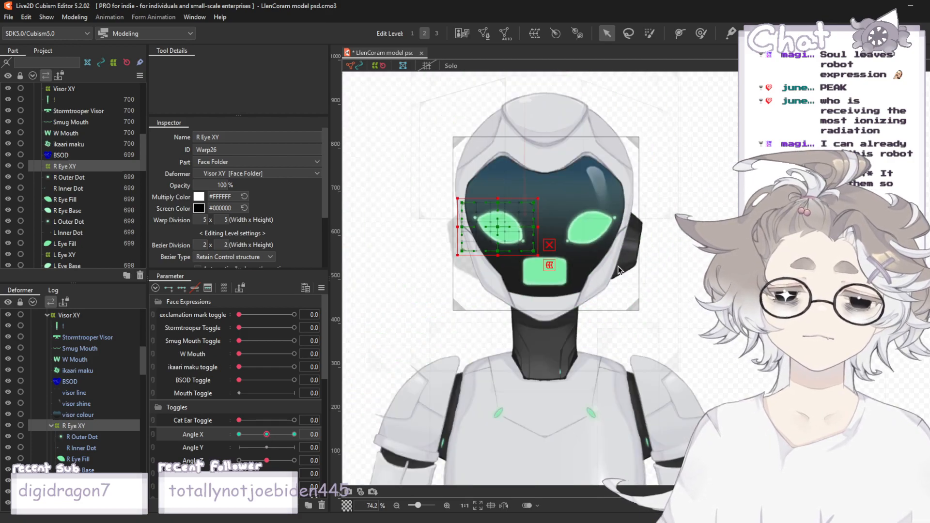
scroll(459, 235, "up", 1)
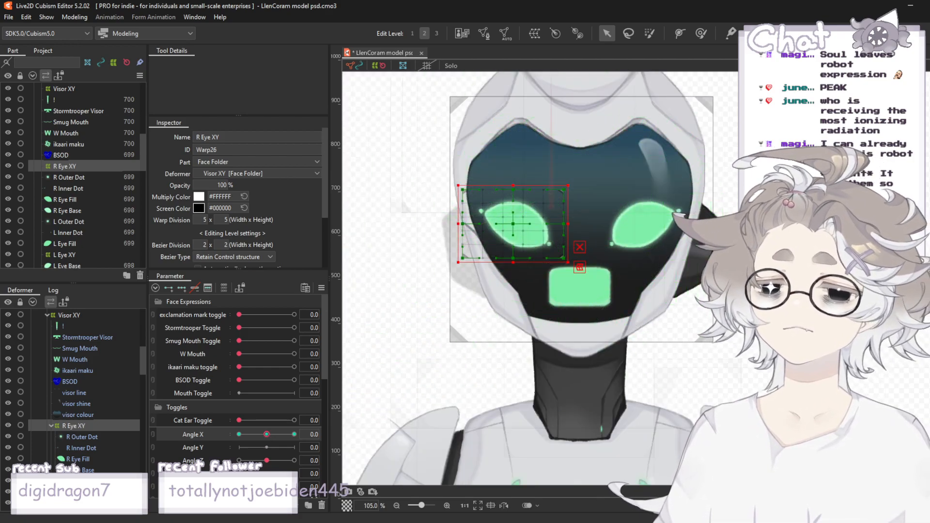
scroll(725, 293, "up", 1)
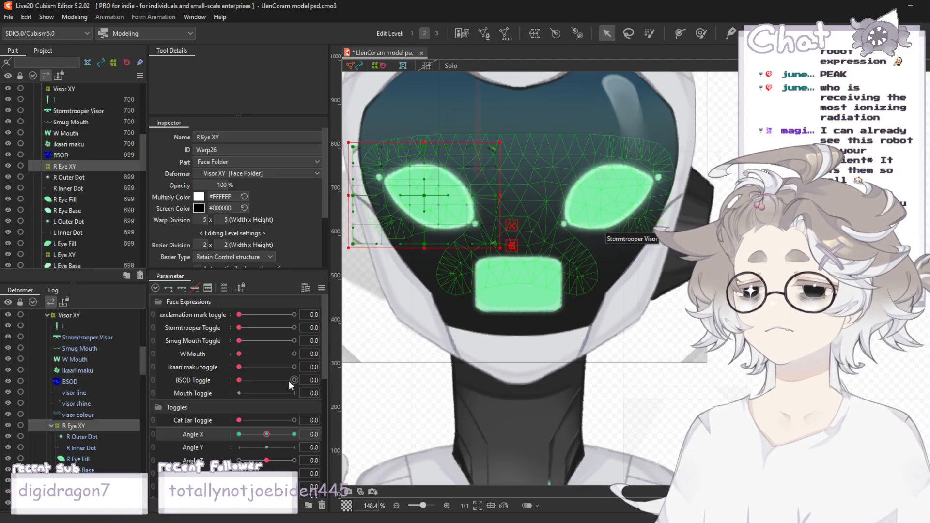
left_click_drag(267, 437, 230, 432)
scroll(109, 167, "down", 1)
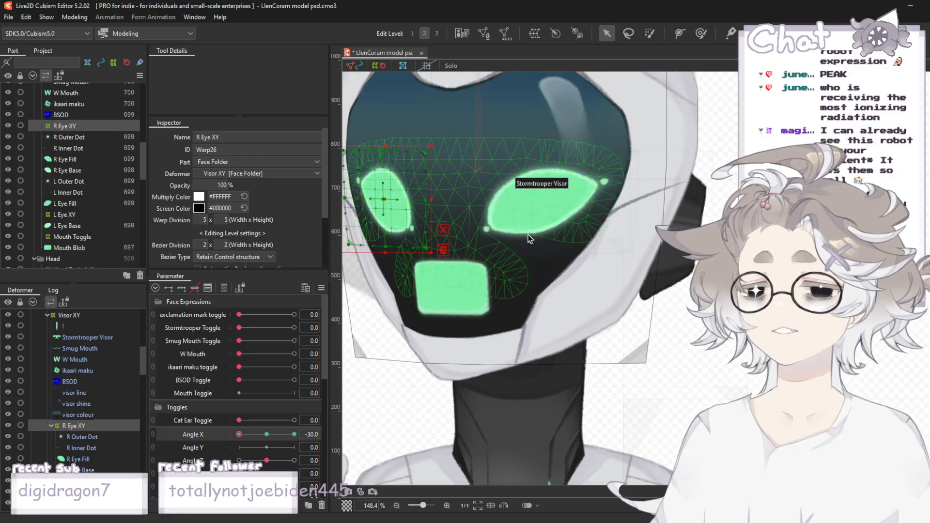
scroll(529, 238, "down", 2)
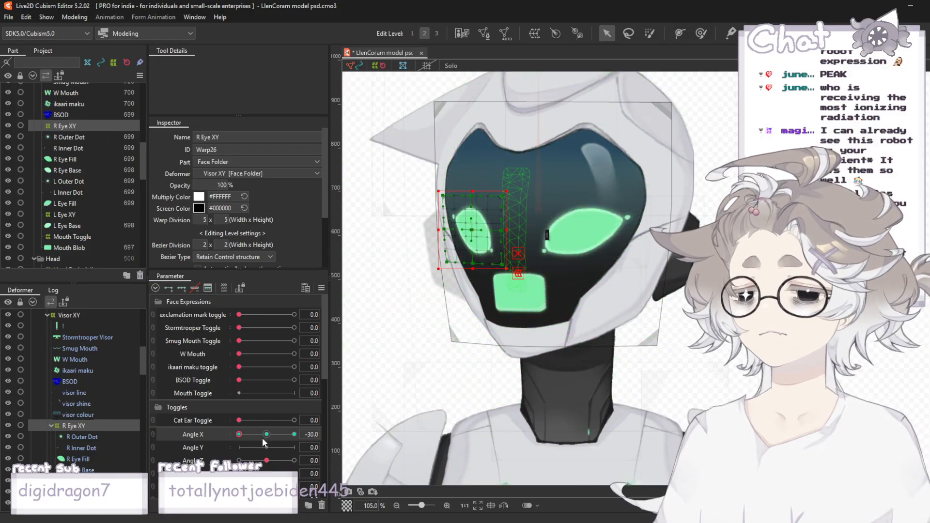
left_click(266, 434)
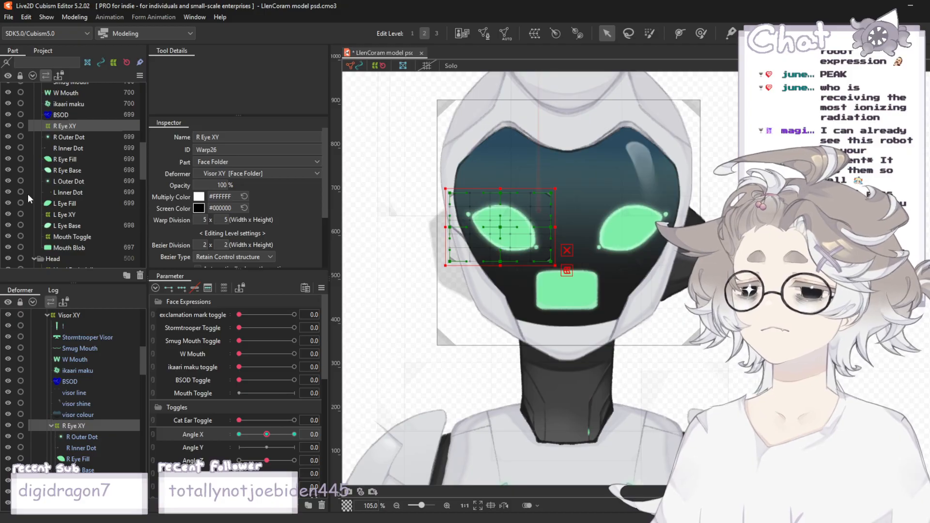
- Select the L Eye XY deformer and lower its opacity to 36% at Angle X 0
left_click(75, 227)
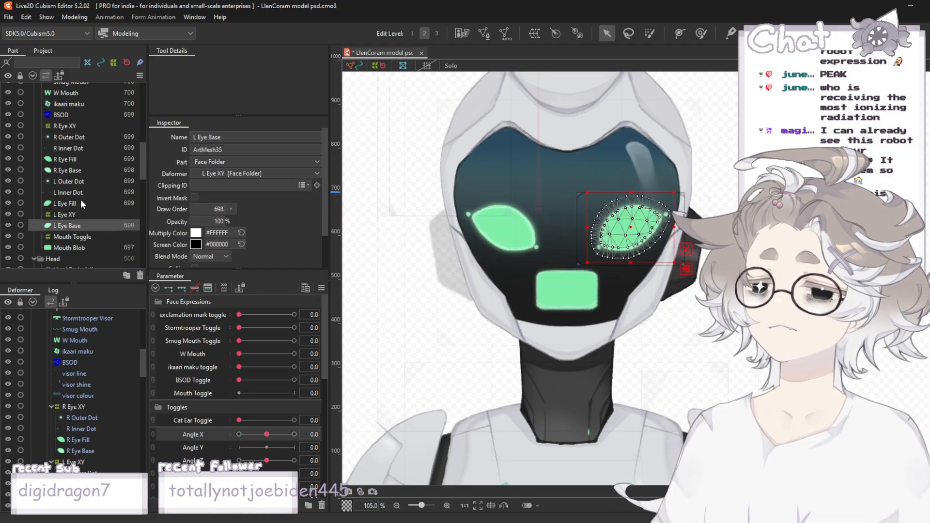
left_click(70, 182)
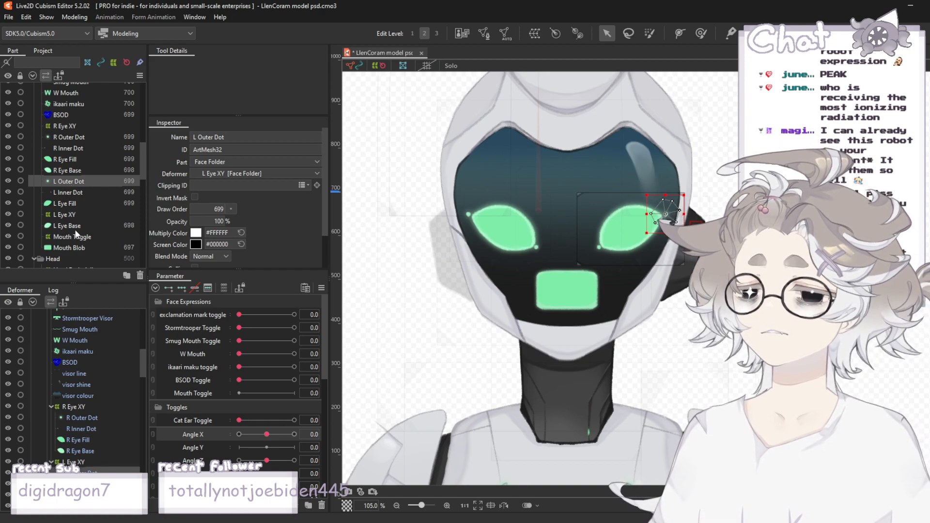
left_click(84, 223, "shift")
left_click(66, 215)
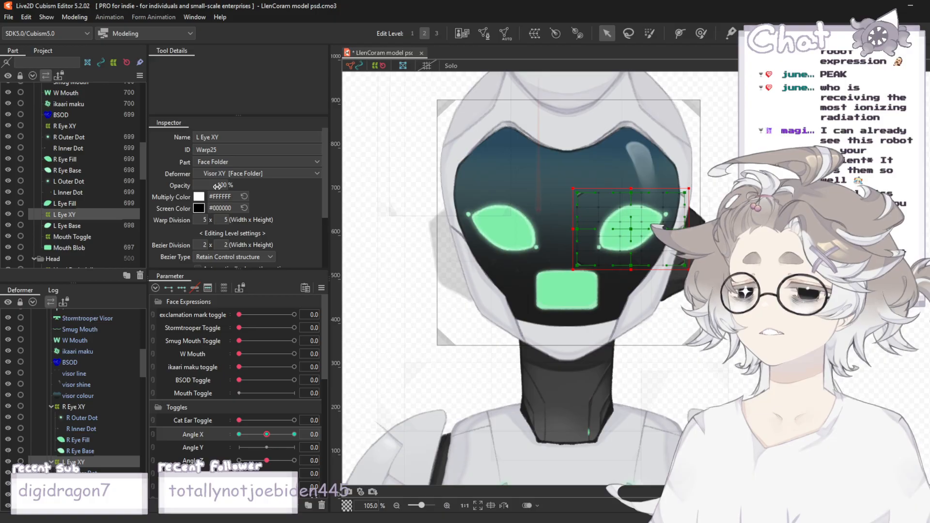
left_click_drag(213, 186, 192, 185)
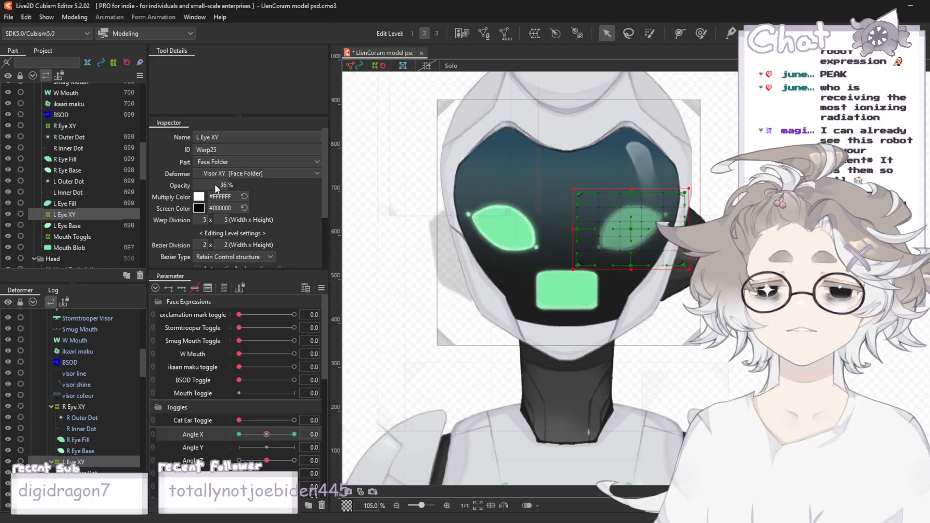
left_click(727, 281)
- Examine the face, eyes and head fin while moving Angle X between 0 and -30
scroll(496, 174, "down", 2)
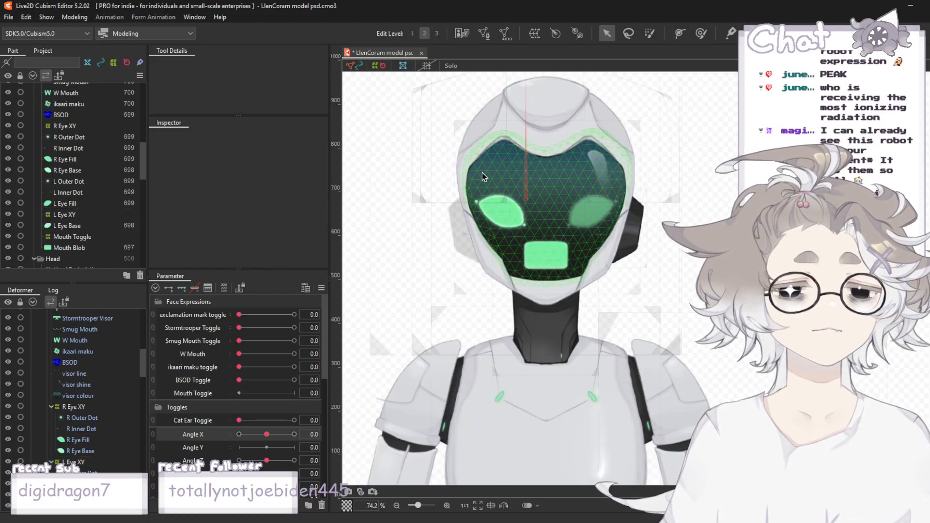
scroll(557, 232, "up", 2)
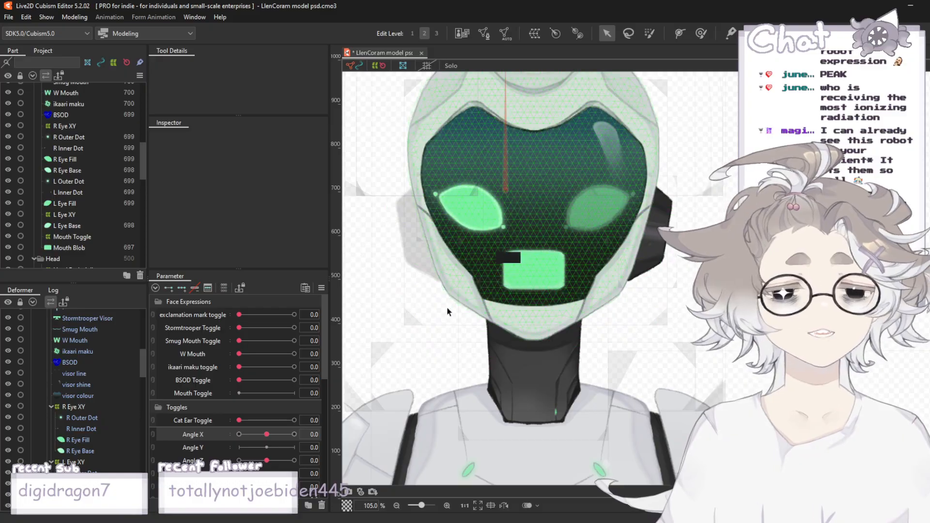
left_click_drag(267, 435, 187, 396)
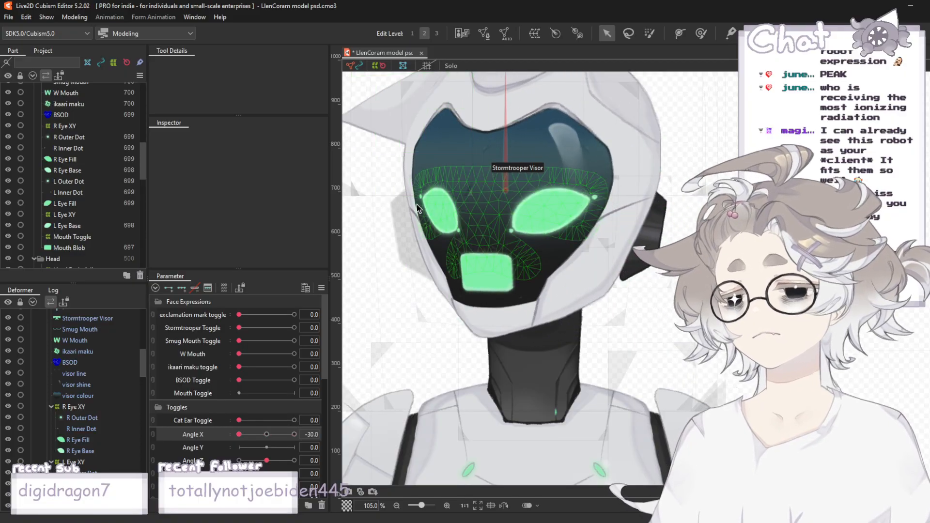
left_click(240, 435)
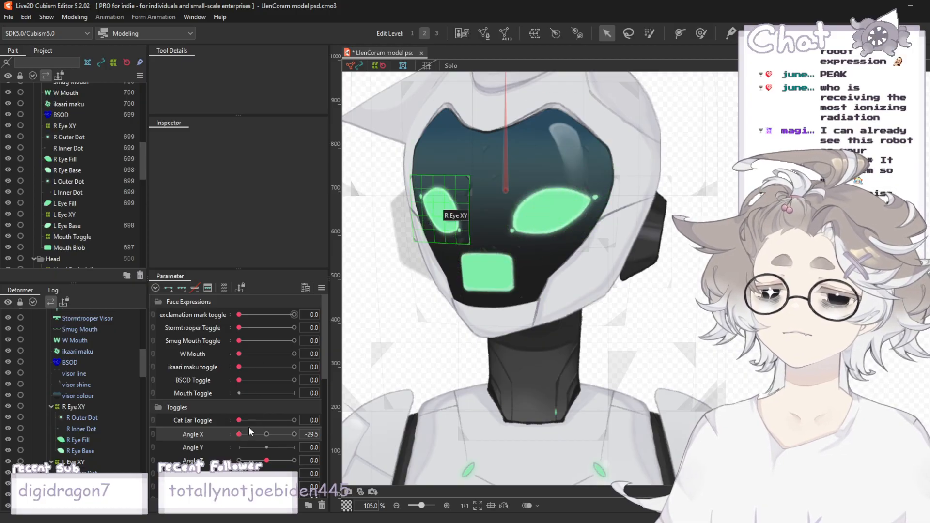
left_click_drag(250, 432, 266, 434)
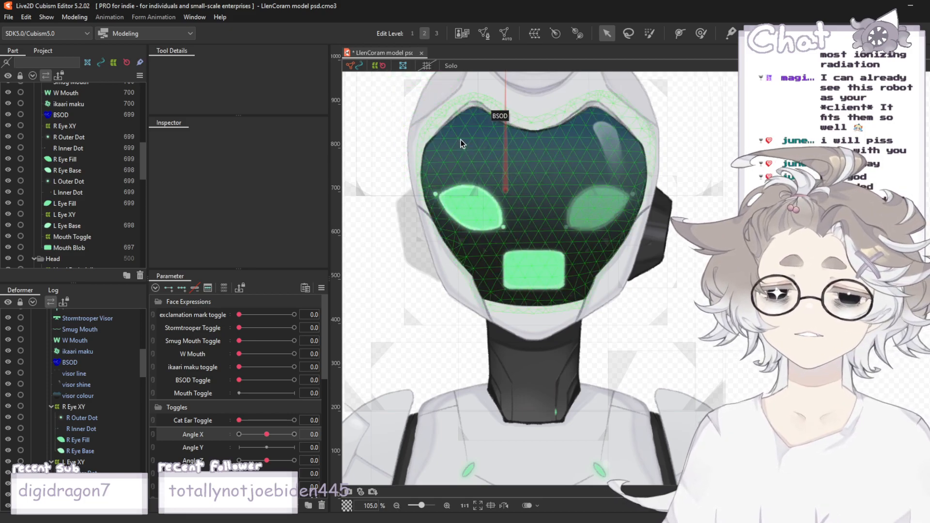
scroll(461, 140, "up", 3)
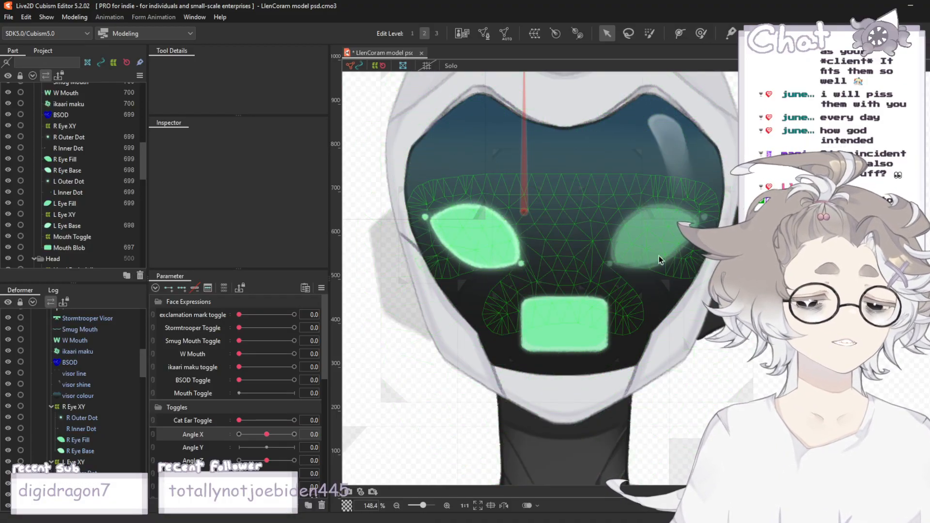
scroll(581, 254, "down", 3)
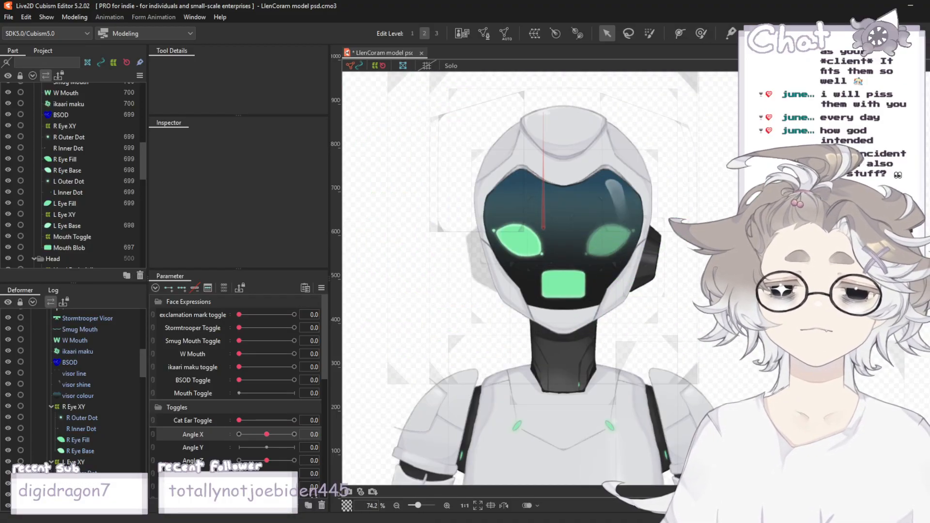
left_click_drag(266, 434, 236, 442)
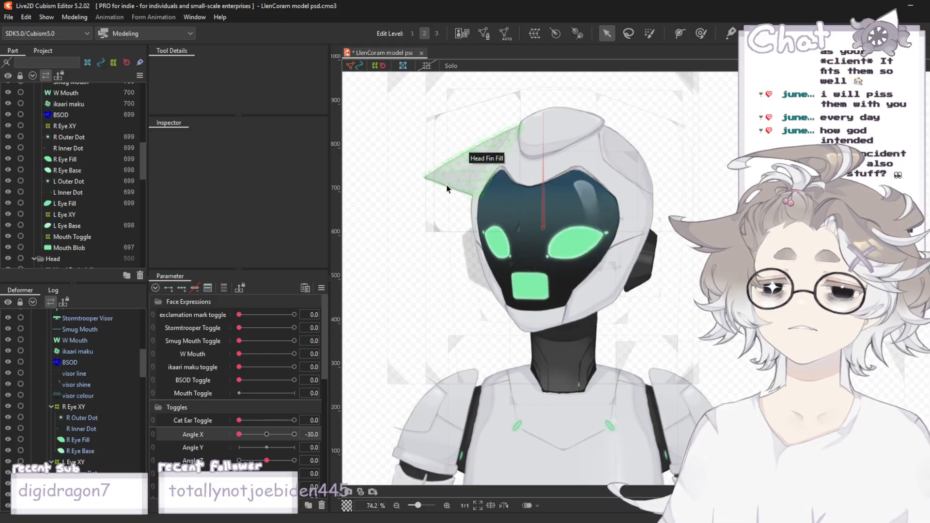
left_click(241, 436)
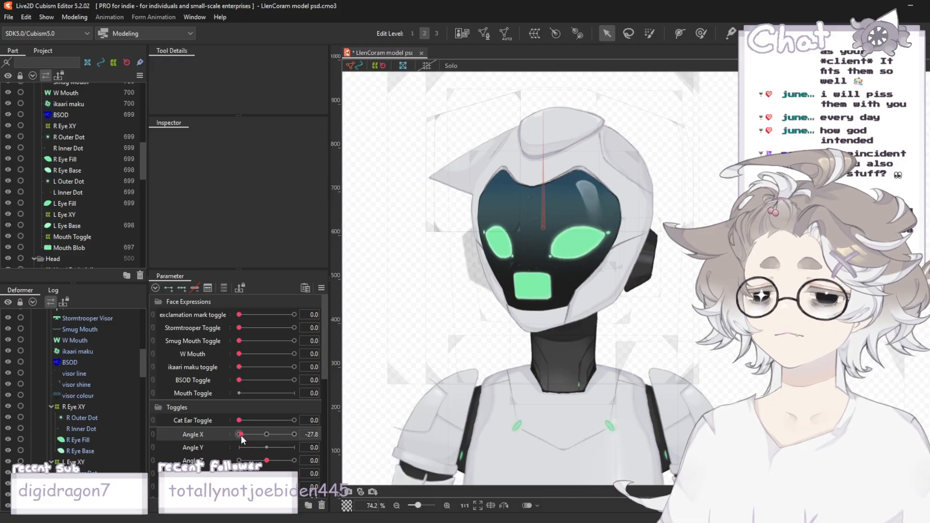
left_click_drag(241, 439, 215, 428)
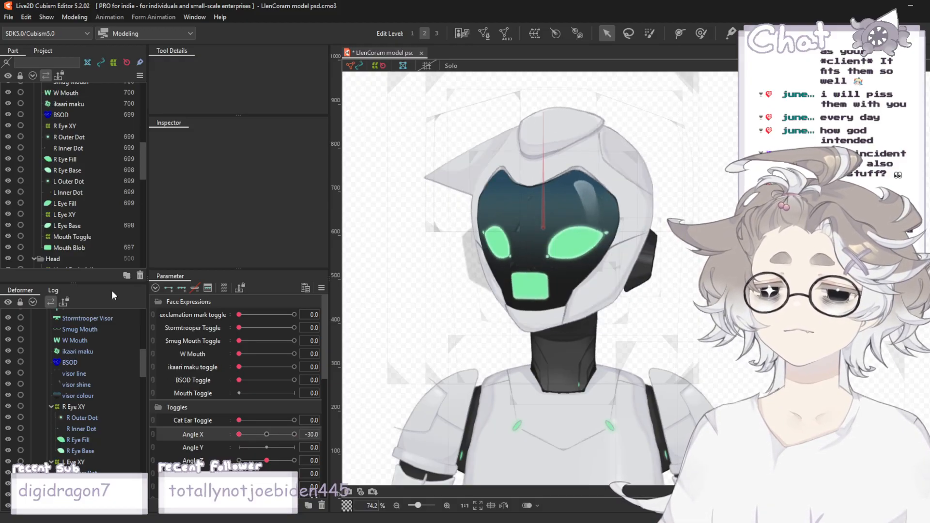
- Select the Head Fin Base and Head Fin Fill meshes and set Angle X to 30
scroll(87, 159, "up", 1)
scroll(91, 208, "up", 3)
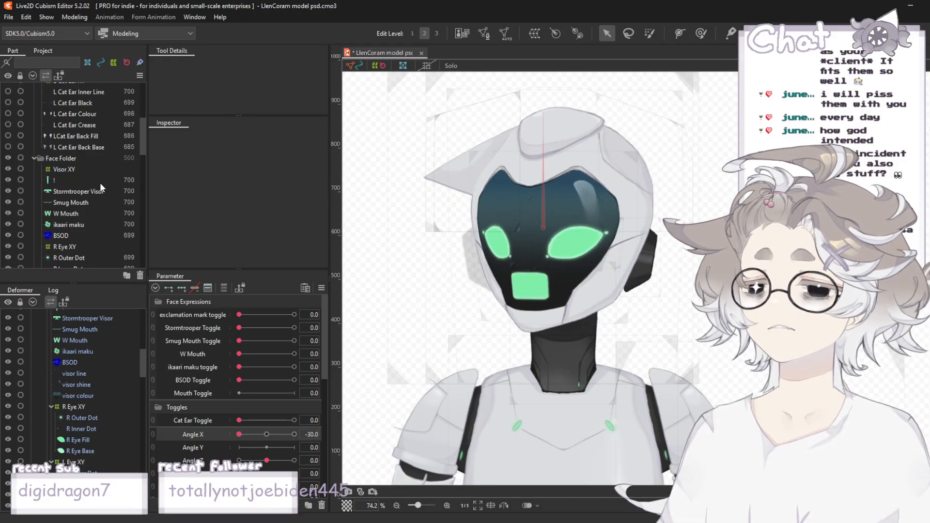
scroll(100, 187, "up", 3)
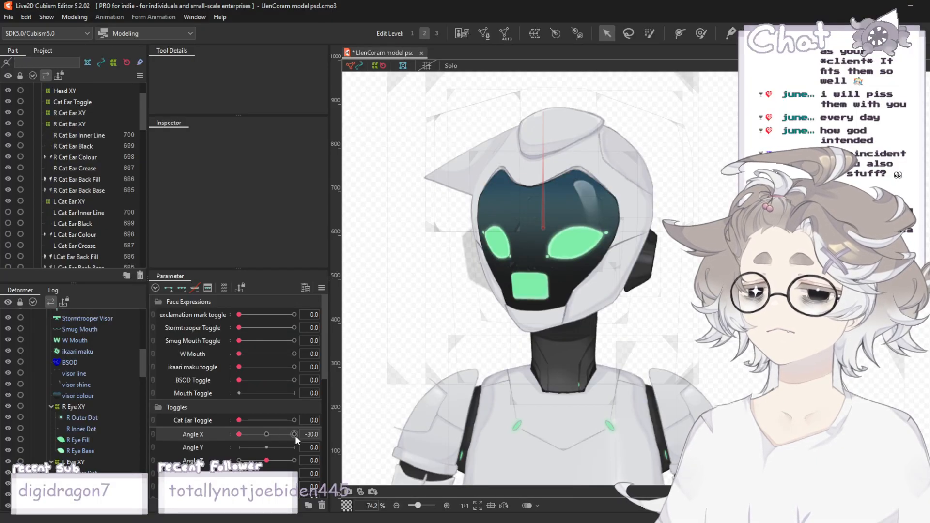
scroll(100, 185, "down", 6)
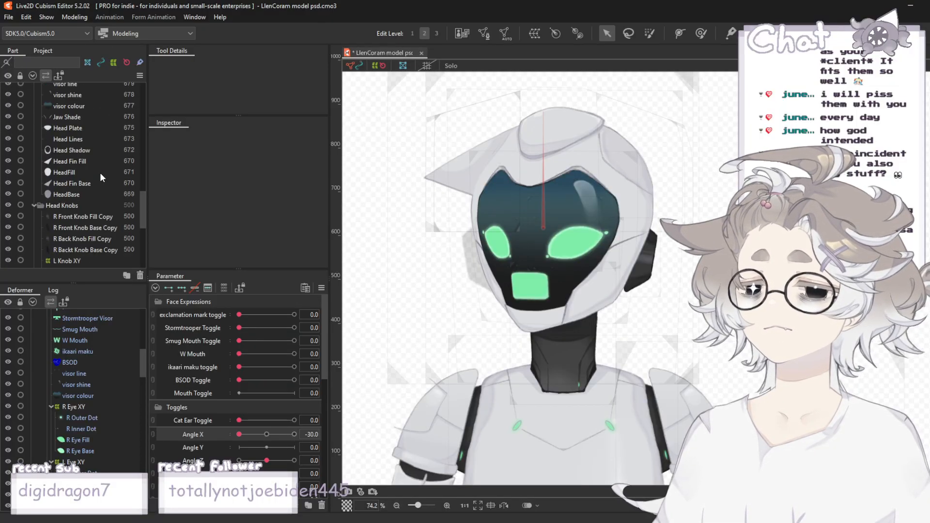
left_click(86, 184)
left_click(80, 161, "ctrl")
left_click(294, 434)
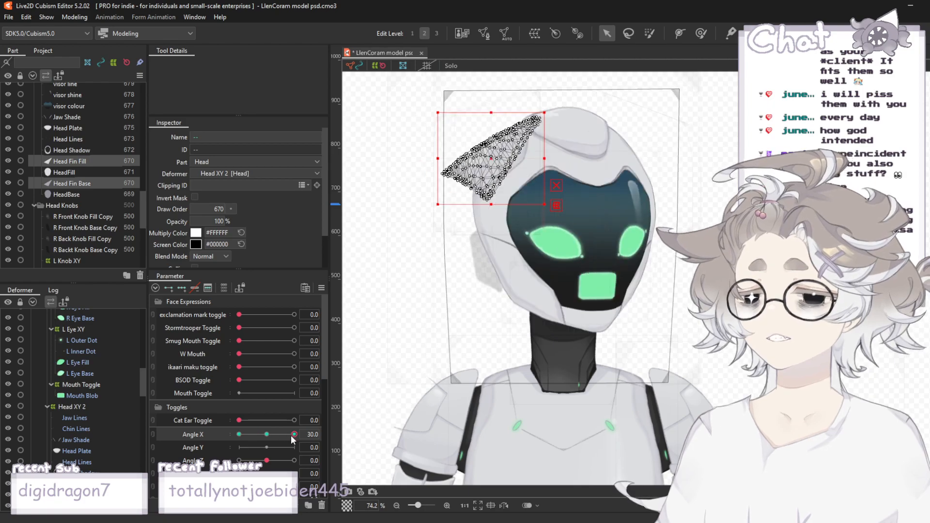
- Try to reflect the selected head fin meshes' Angle X motion to the opposite side, preview it at -30 and undo the reflection
left_click(76, 19)
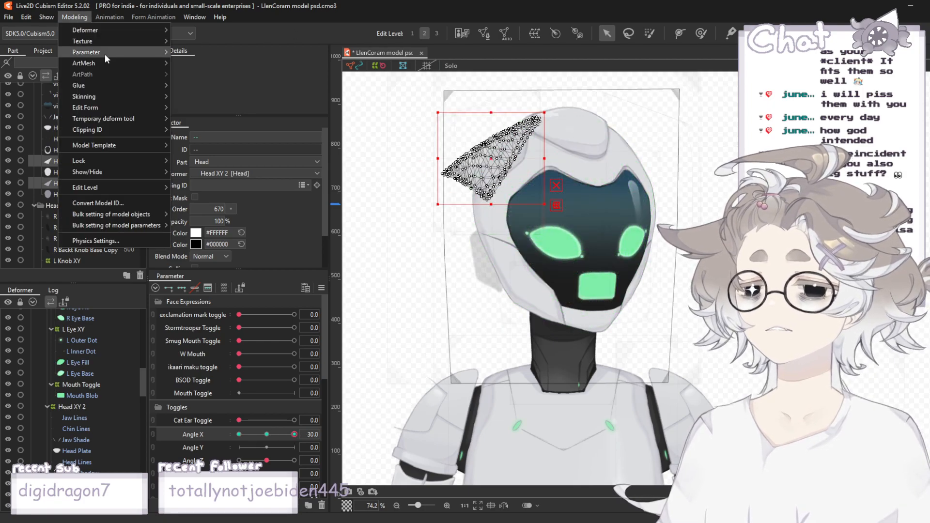
mouse_move(105, 55)
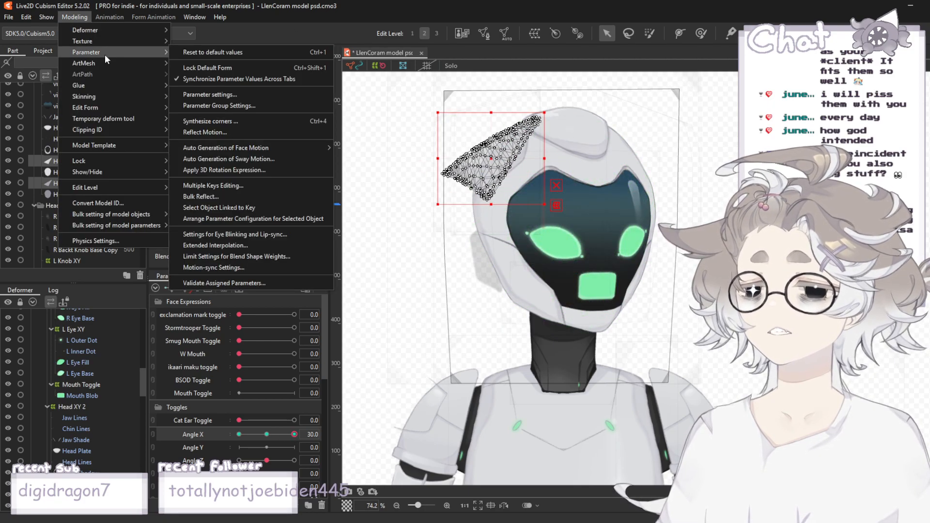
left_click(218, 131)
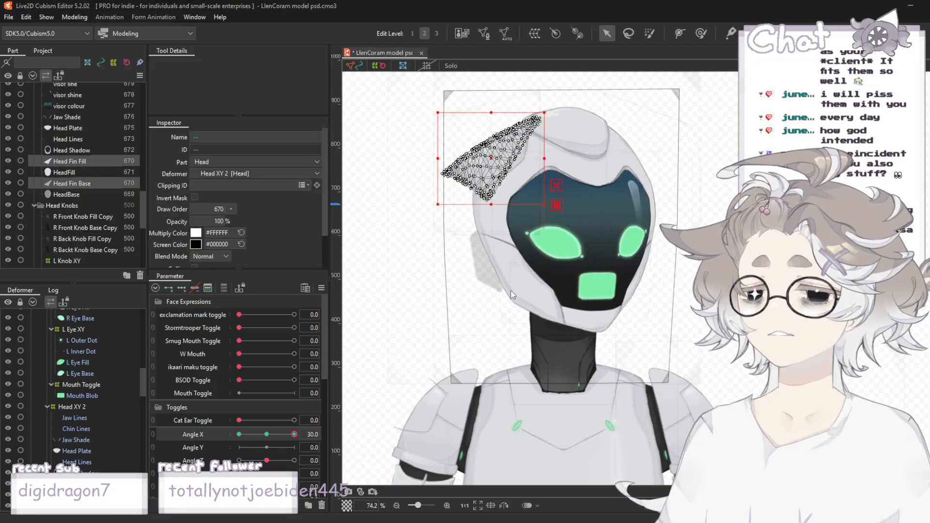
left_click(470, 362)
left_click_drag(294, 434, 225, 436)
scroll(419, 258, "down", 3)
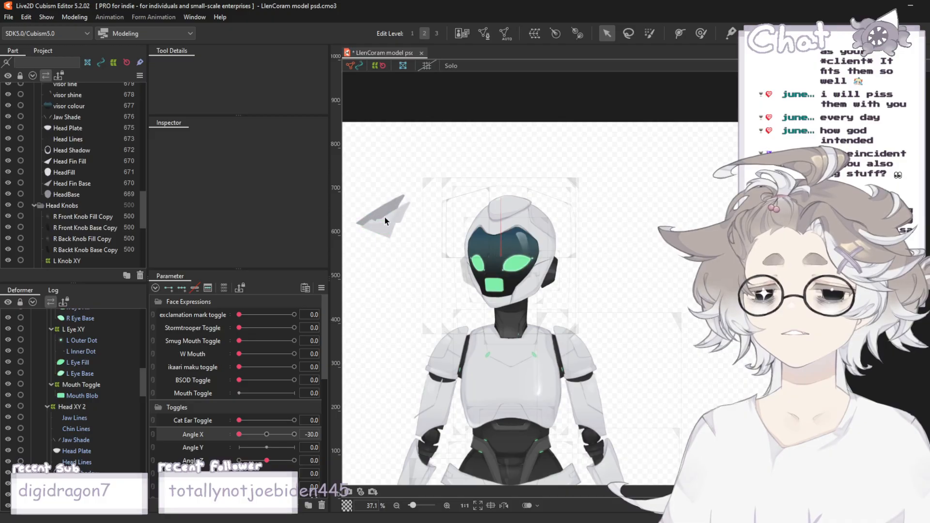
scroll(727, 180, "down", 2)
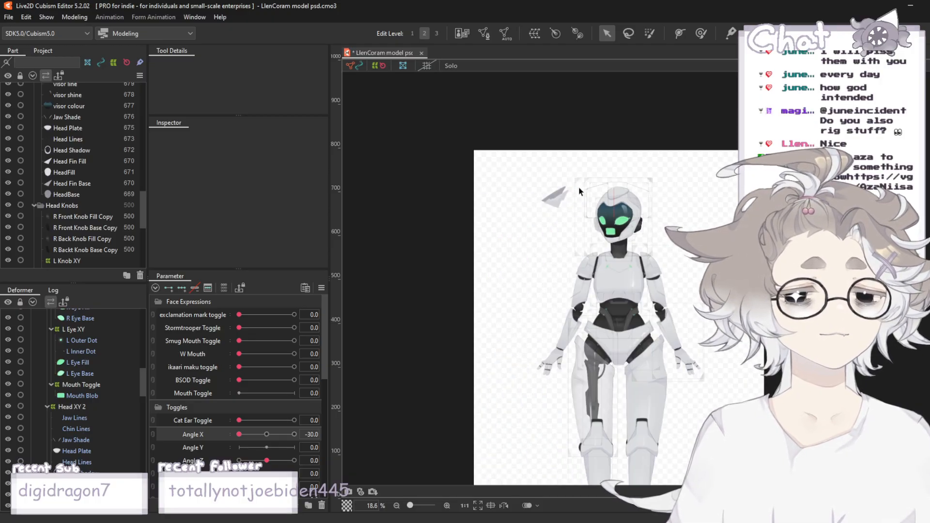
scroll(616, 190, "up", 1)
scroll(523, 199, "up", 2)
key("ctrl+z")
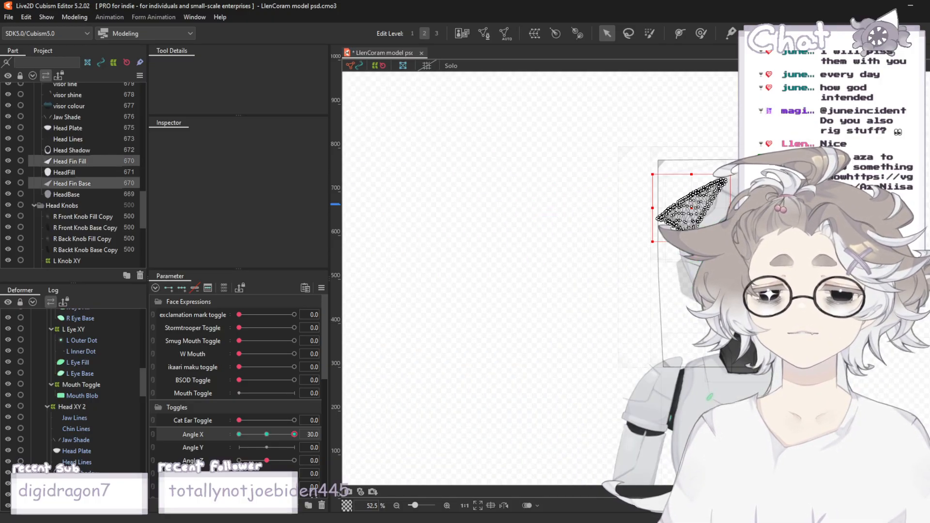
scroll(594, 258, "down", 2)
scroll(709, 240, "up", 2)
scroll(633, 233, "up", 2)
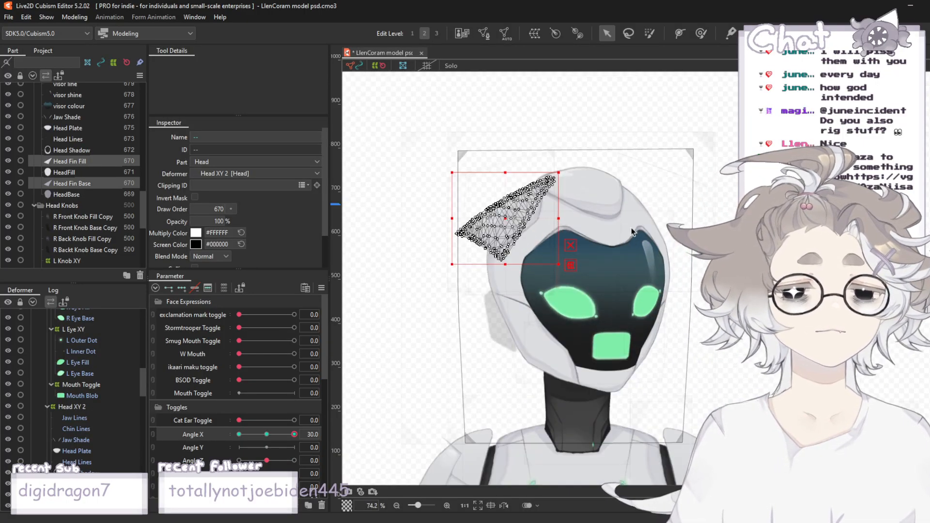
- At Angle X -30, mirror the fin meshes' Angle X 30 shape horizontally and place it on the opposite side of the head
left_click_drag(294, 434, 233, 435)
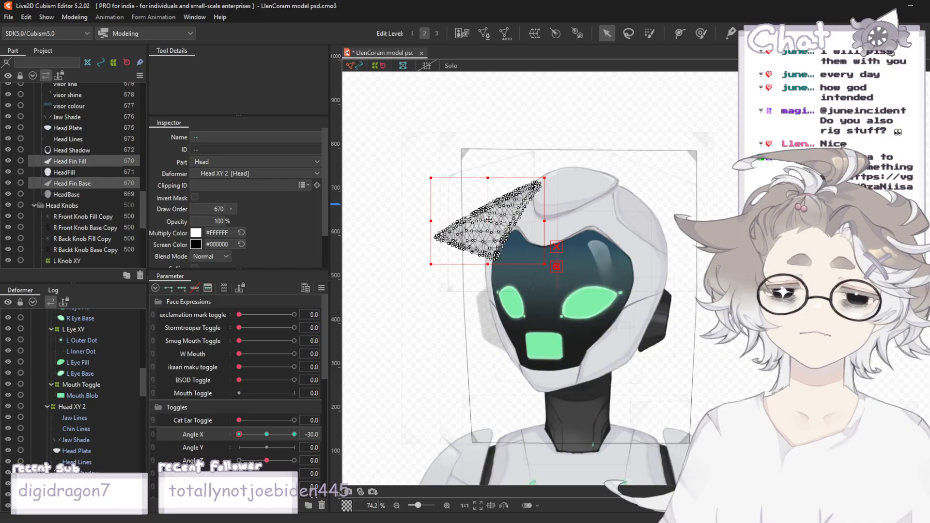
left_click(294, 435)
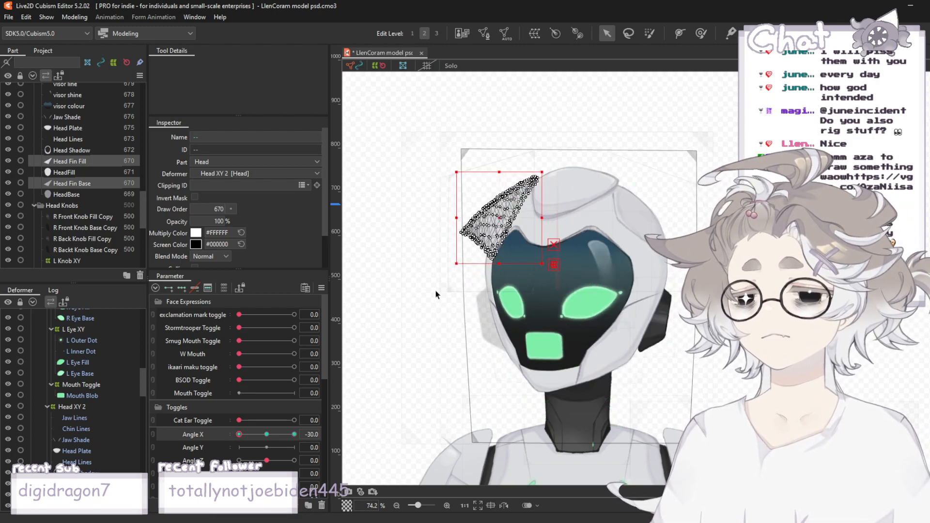
left_click_drag(455, 221, 647, 239)
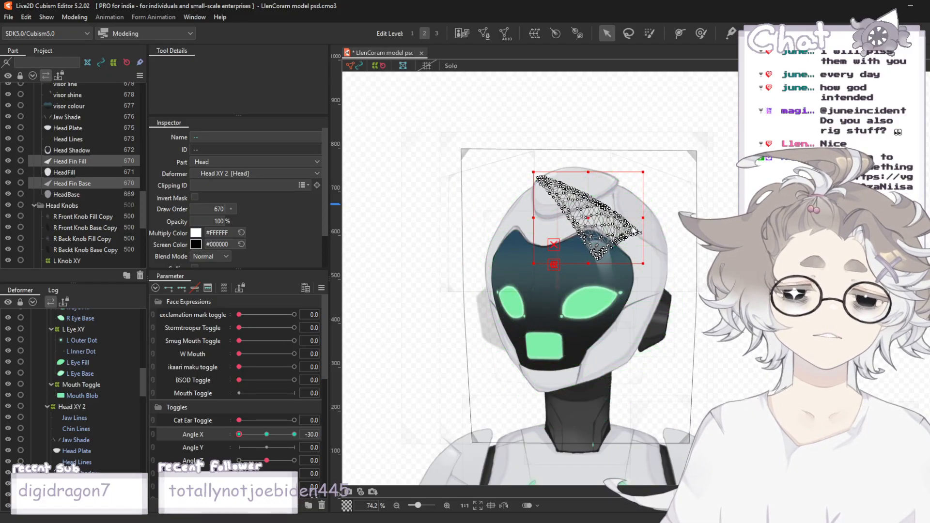
scroll(642, 232, "up", 3)
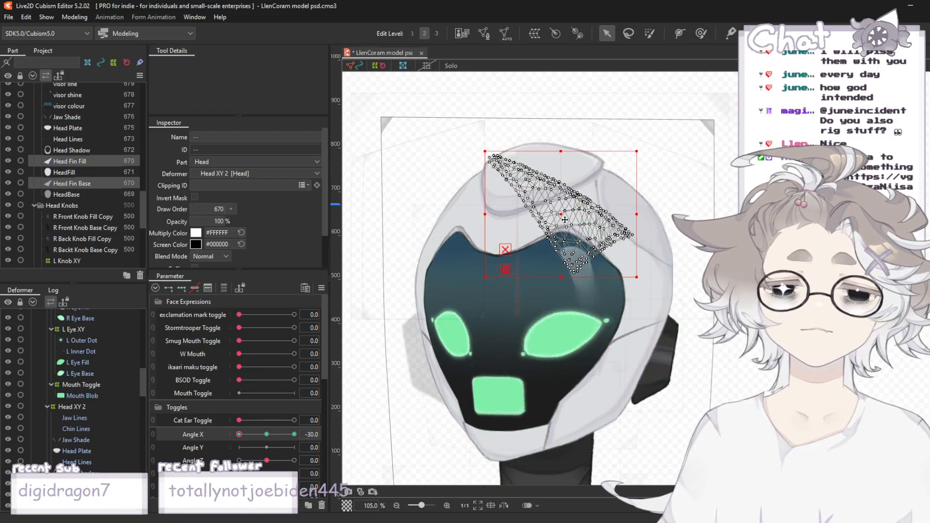
left_click_drag(642, 225, 657, 223)
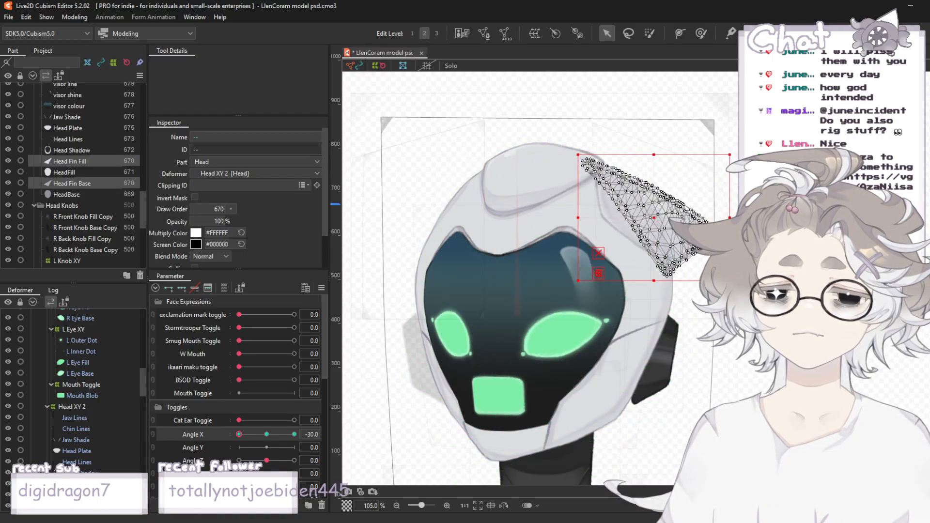
left_click(687, 164)
scroll(682, 159, "down", 2)
scroll(761, 184, "up", 1)
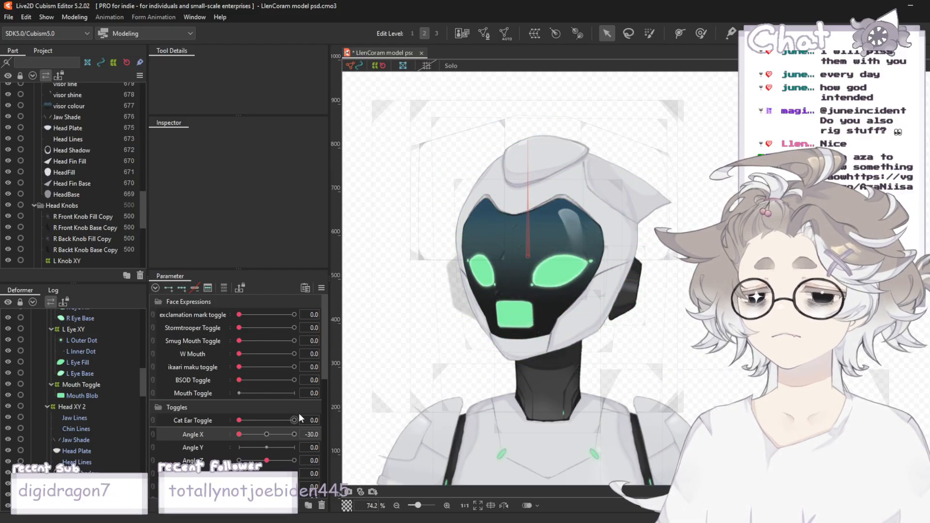
mouse_move(237, 434)
left_mouse_down()
mouse_move(308, 432)
mouse_move(230, 430)
left_mouse_up()
- Reselect Head Fin Base and Head Fin Fill, shift them slightly up and inward against the head at Angle X -30, and preview the turn
scroll(78, 224, "up", 3)
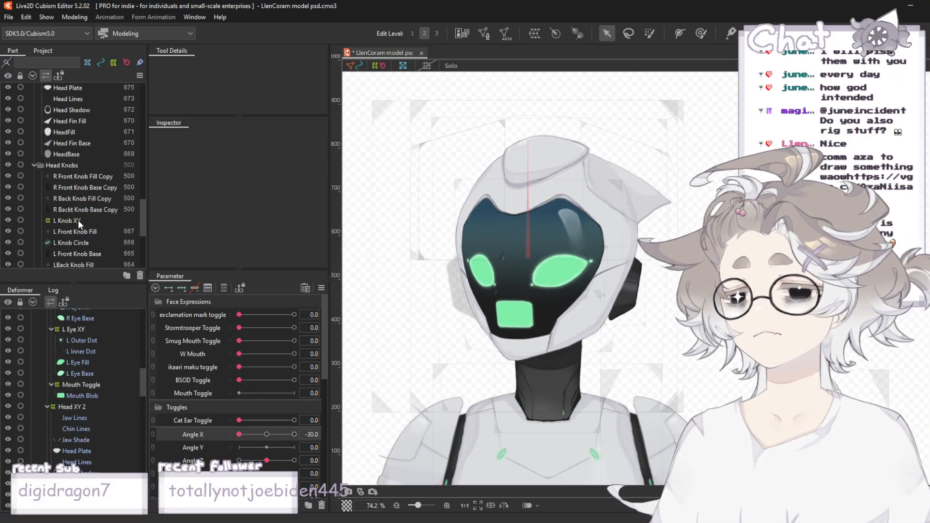
left_click(81, 224)
left_click(78, 201, "ctrl")
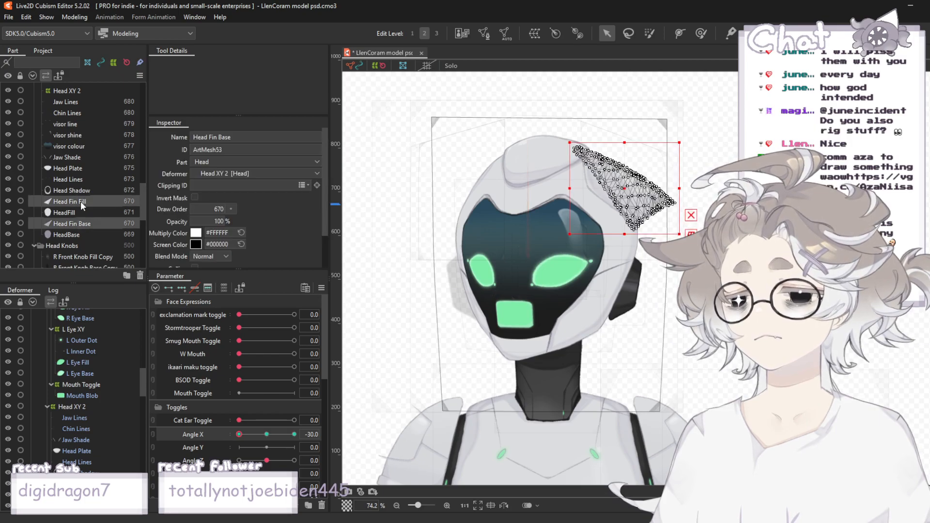
scroll(624, 237, "up", 5)
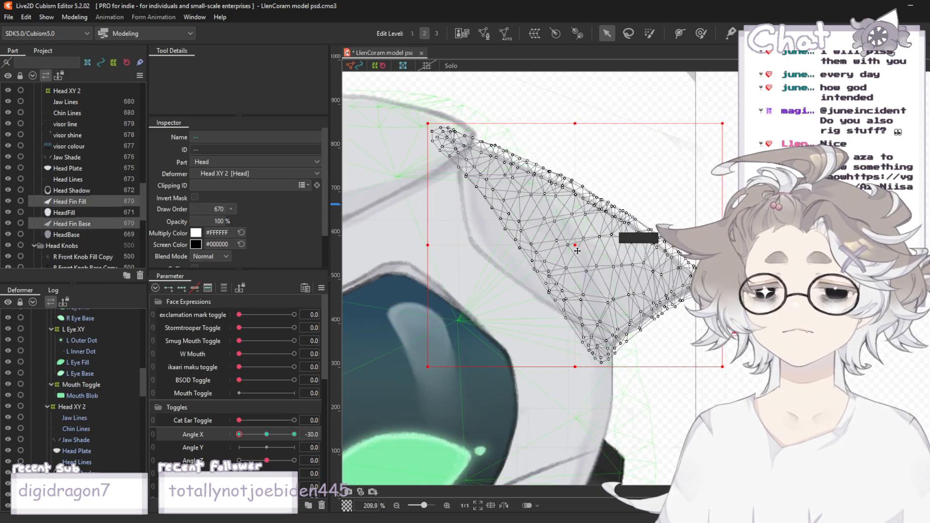
left_click_drag(578, 251, 571, 240)
left_click(790, 159)
scroll(789, 158, "down", 4)
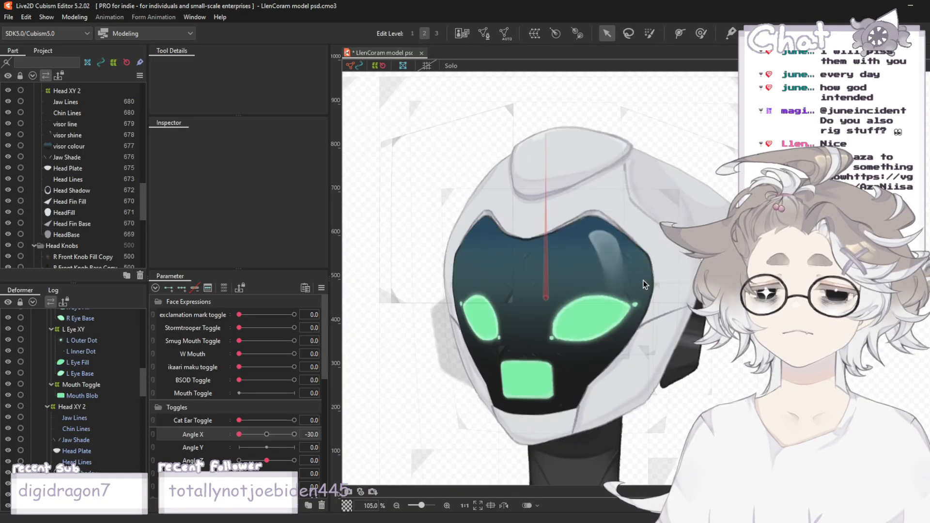
mouse_move(244, 435)
left_mouse_down()
mouse_move(295, 440)
mouse_move(233, 438)
left_mouse_up()
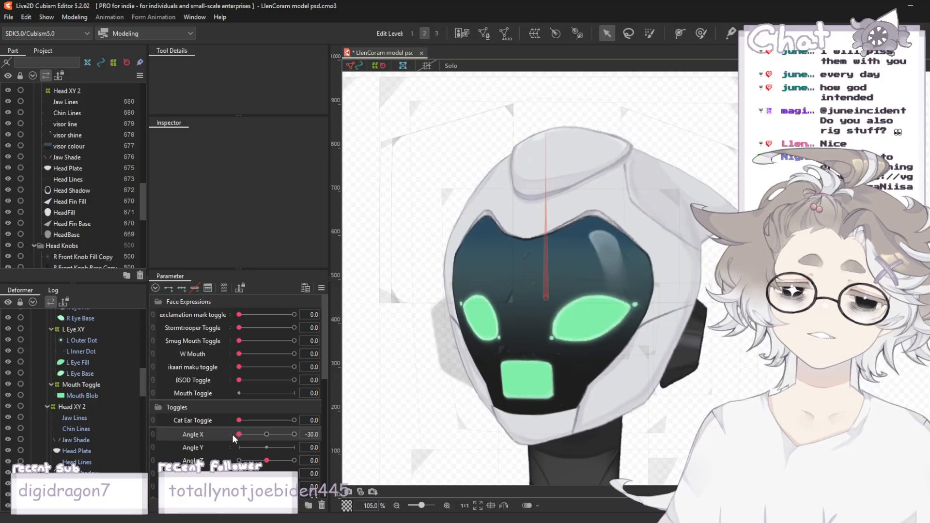
- Fine-tune the position of the Head Fin Base and Head Fin Fill meshes against the head at Angle X -30 and clear the selection
left_click(76, 212)
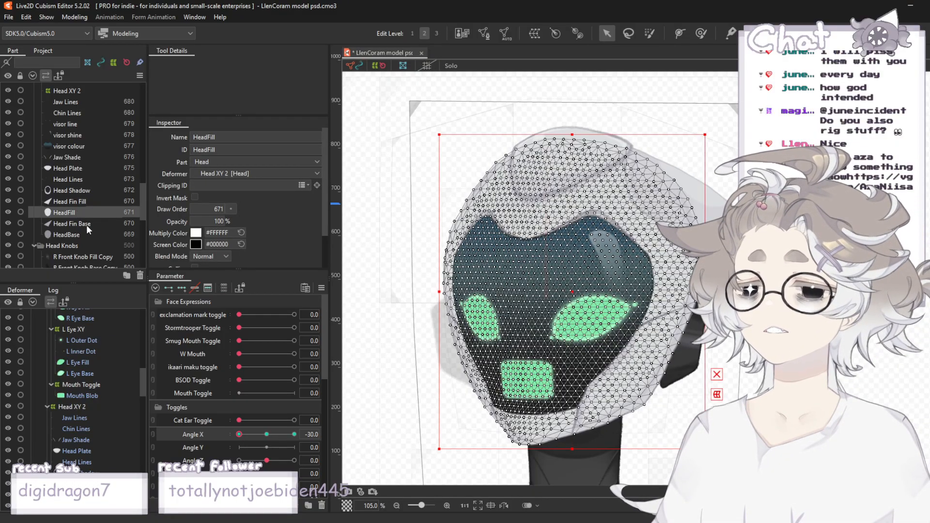
left_click(86, 224)
left_click(87, 203, "ctrl")
scroll(673, 109, "up", 2)
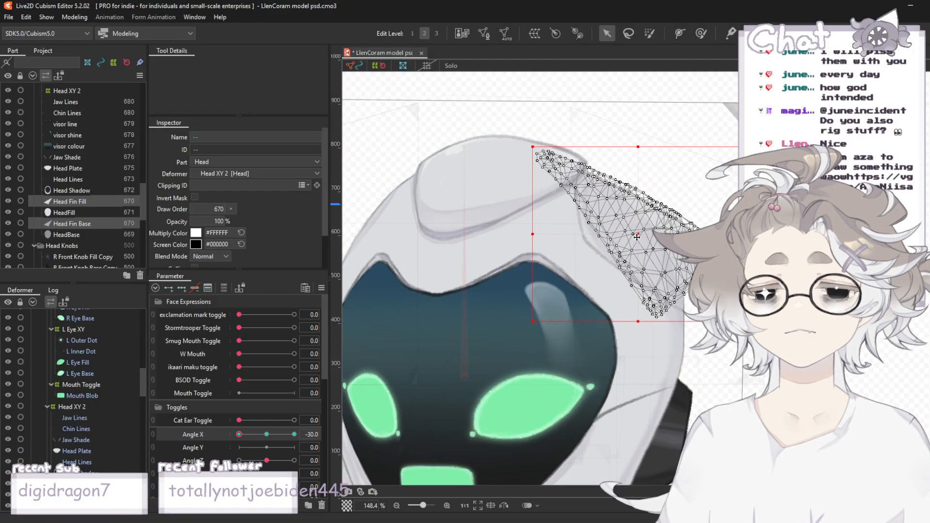
left_click(647, 158)
scroll(646, 158, "down", 4)
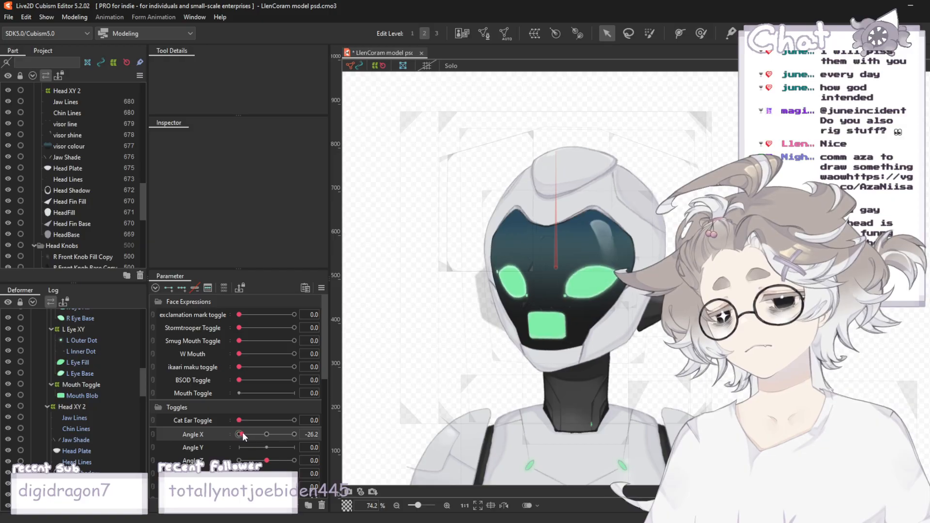
- Preview the head turn with Angle X at 30, 0 and -30, comparing the fin and head shape on both sides
left_click_drag(243, 433, 446, 413)
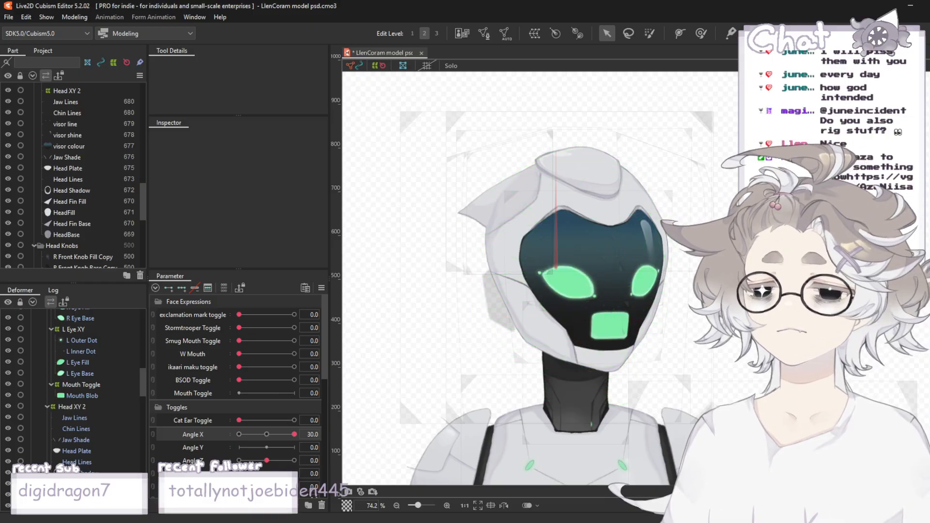
left_click(261, 433)
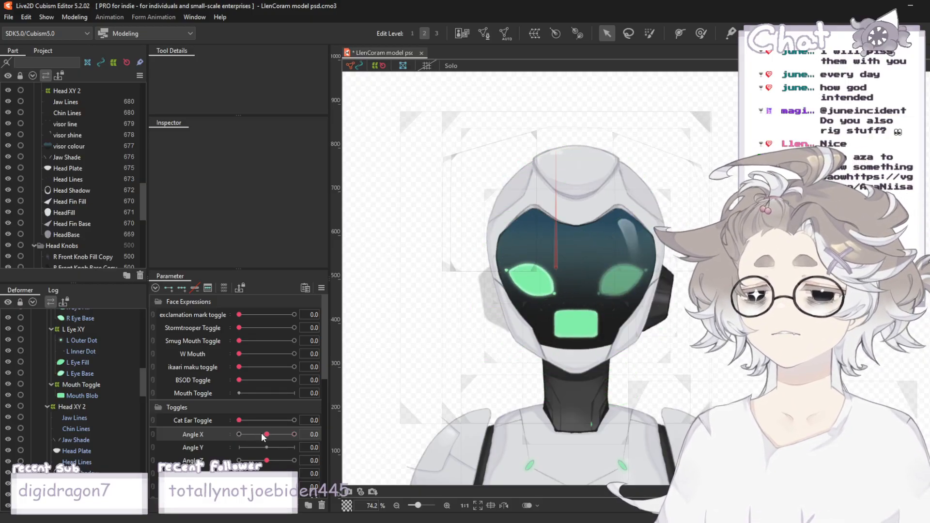
left_click_drag(261, 433, 185, 420)
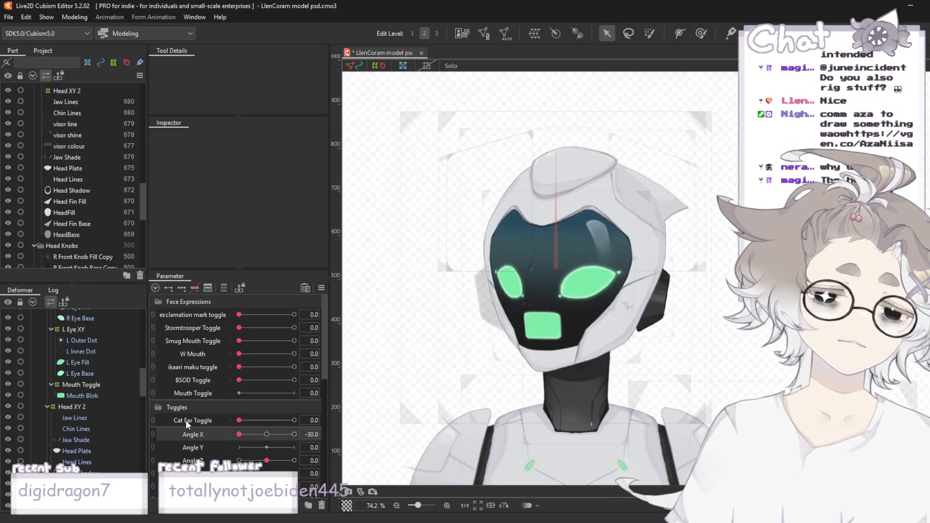
scroll(519, 208, "down", 3)
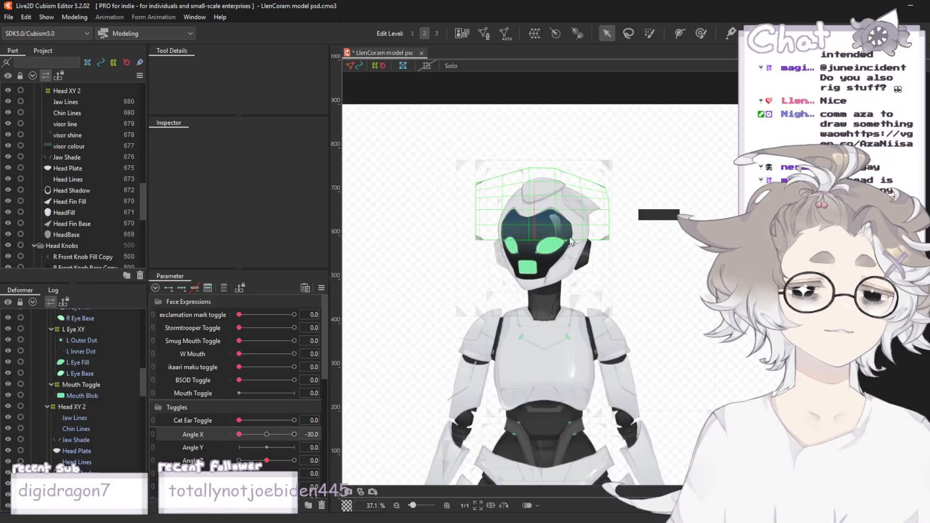
scroll(591, 223, "up", 3)
left_click_drag(239, 434, 91, 406)
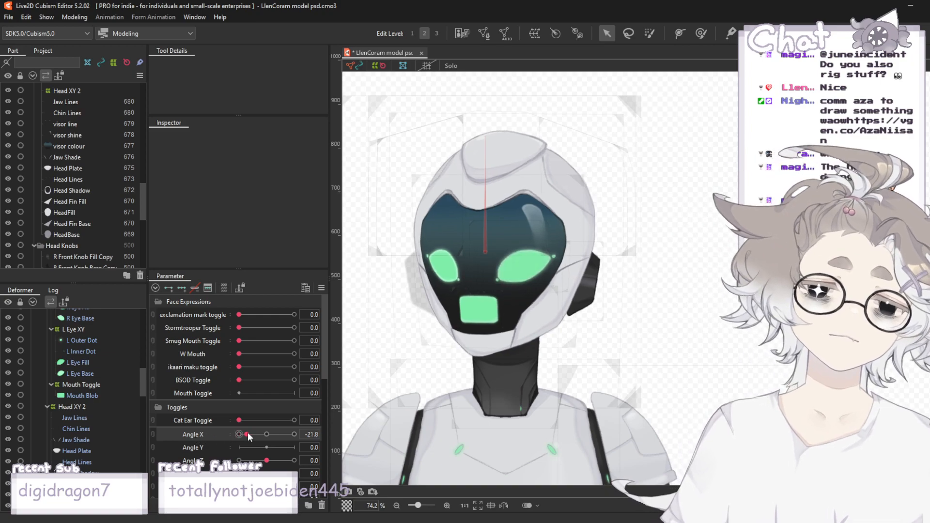
left_click_drag(248, 432, 330, 429)
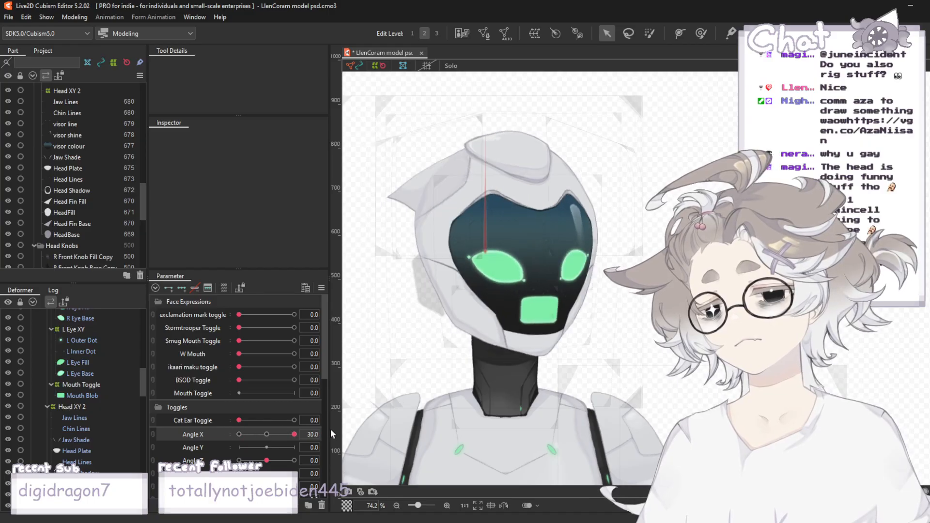
scroll(653, 208, "down", 2)
scroll(545, 242, "up", 2)
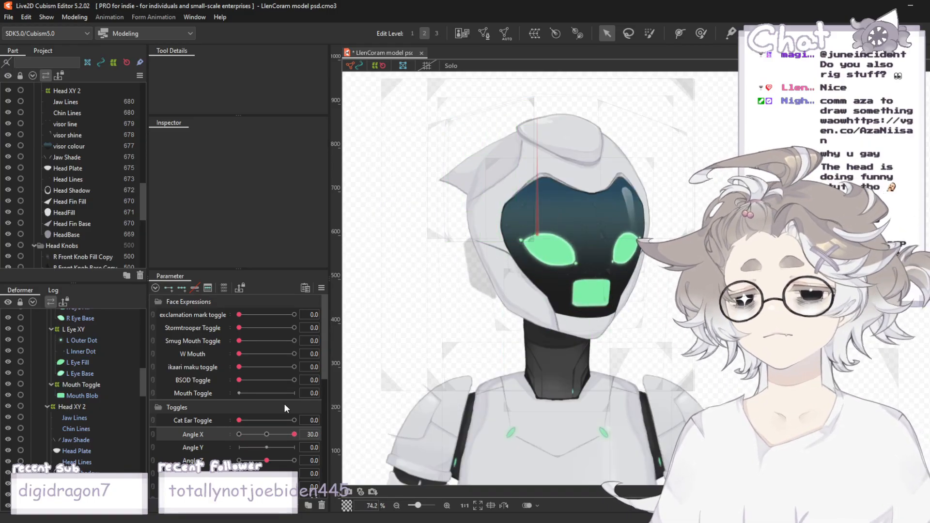
- Return Angle X to 0 and save the model
left_click(267, 436)
left_click(9, 17)
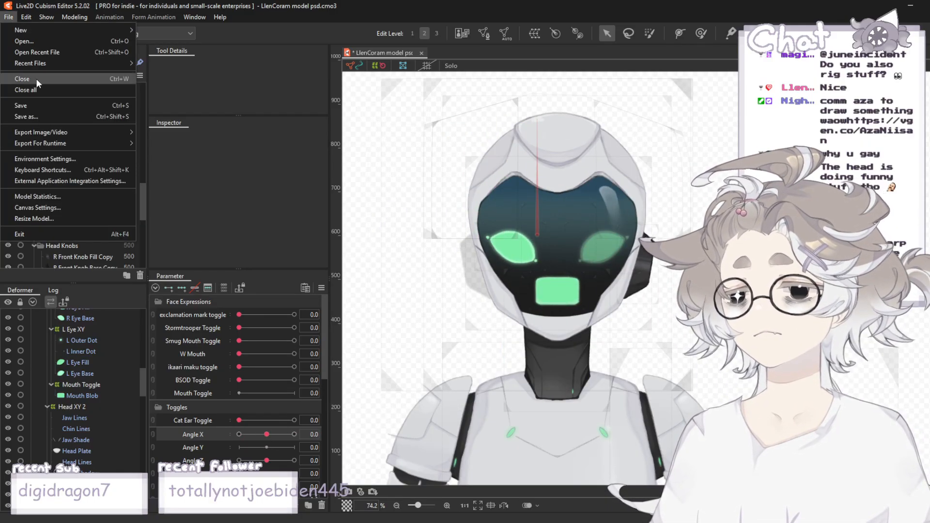
left_click(22, 110)
left_click(553, 207)
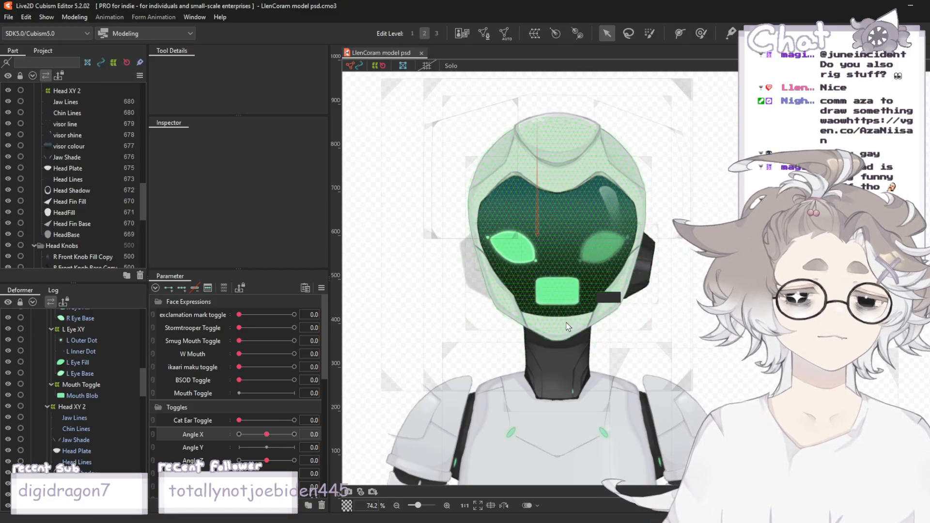
scroll(566, 305, "up", 5)
scroll(85, 193, "down", 5)
scroll(93, 193, "up", 8)
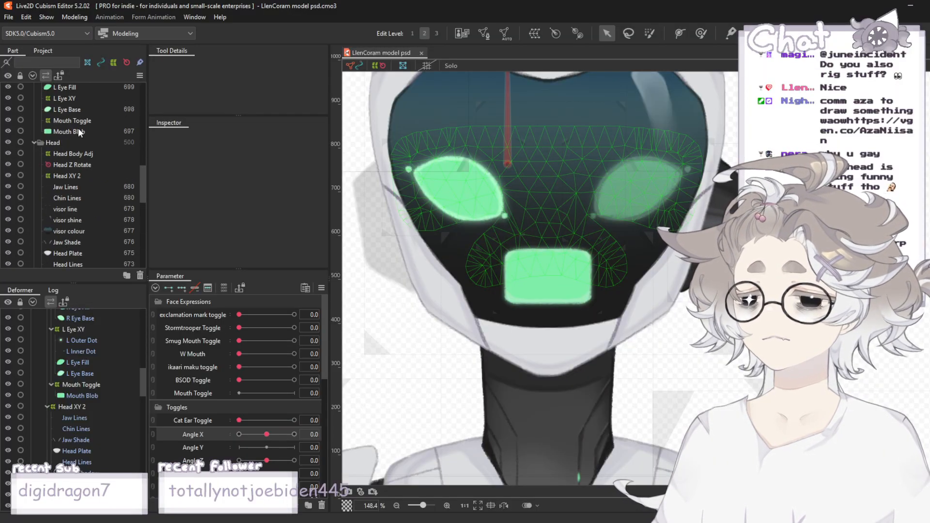
left_click(79, 130)
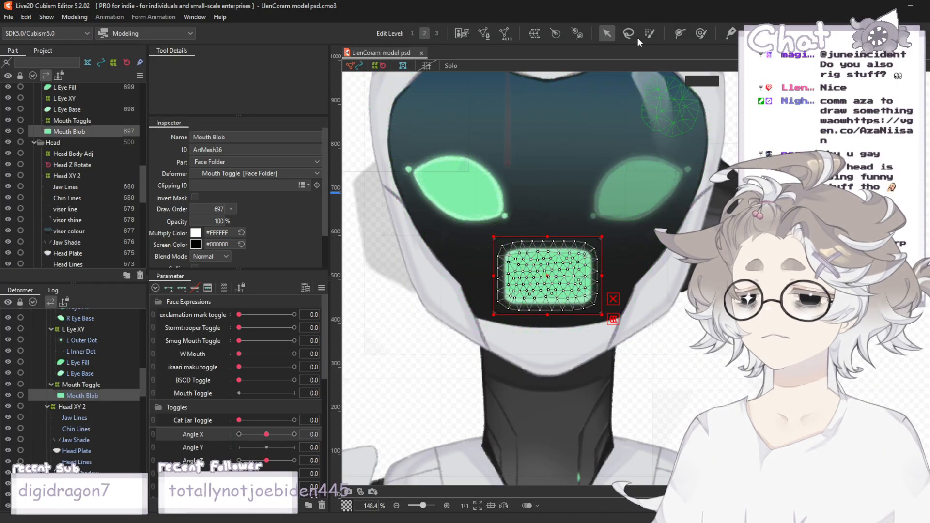
left_click(706, 35)
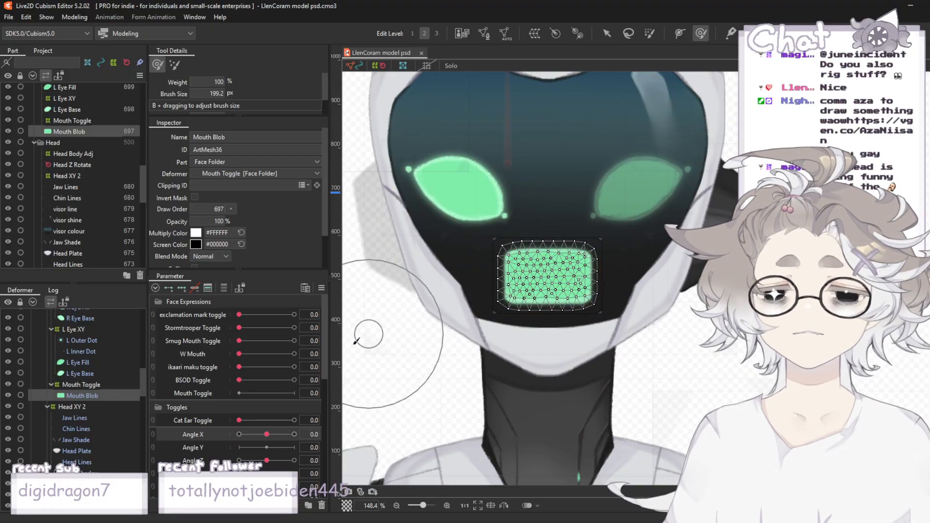
scroll(265, 407, "down", 3)
scroll(249, 427, "down", 5)
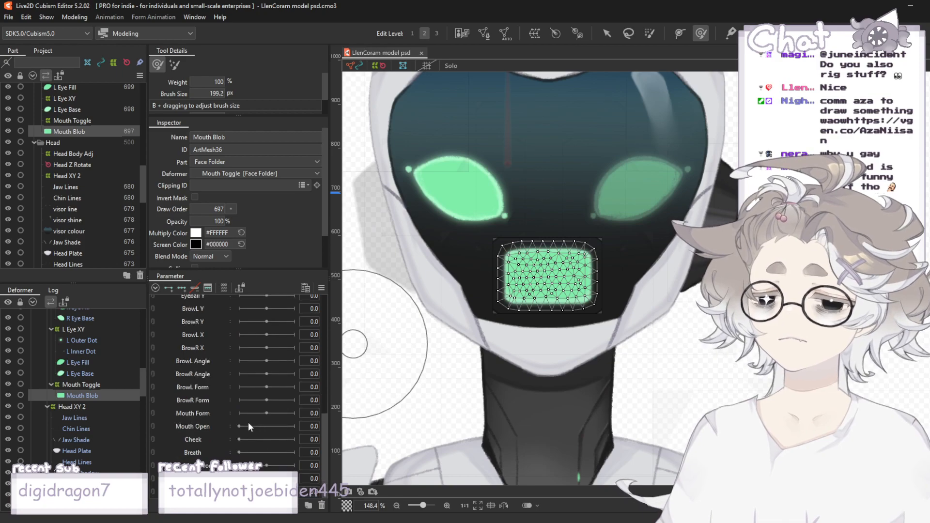
left_click(208, 411)
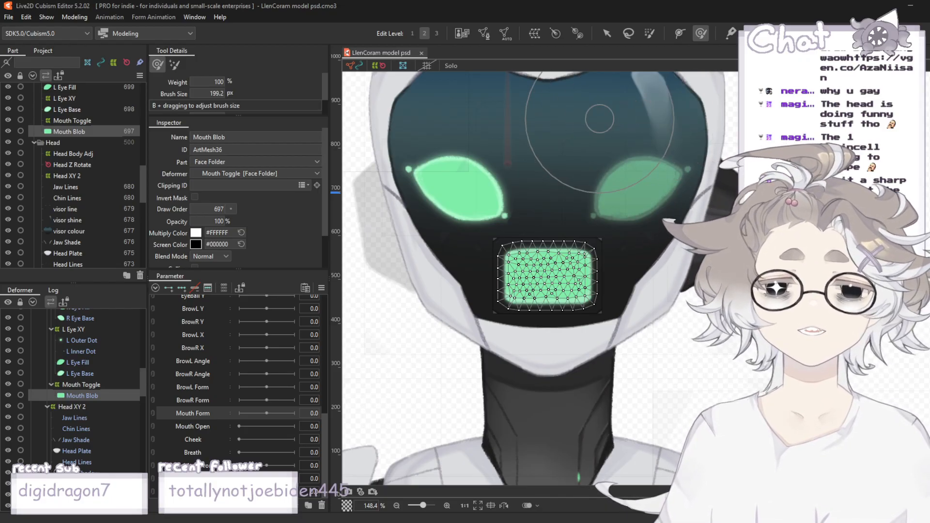
left_click(603, 34)
- Examine the full body, torso and neck area, and inspect the Head Body Adj warp deformer's position and parameter keys
scroll(671, 322, "down", 3)
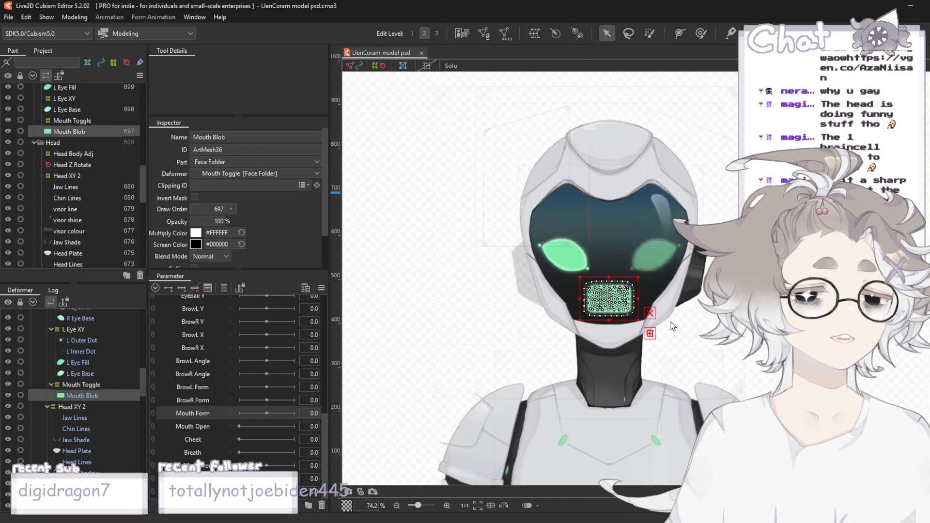
scroll(619, 315, "down", 2)
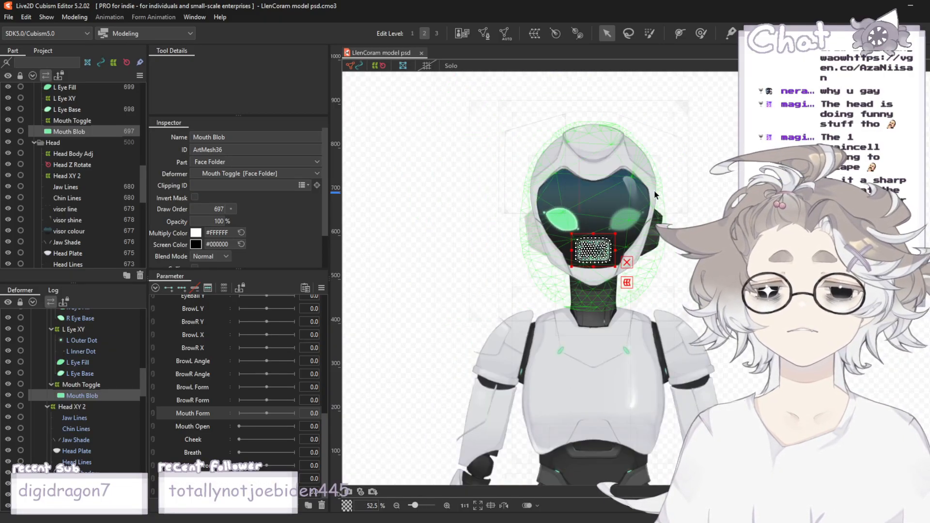
scroll(534, 207, "down", 2)
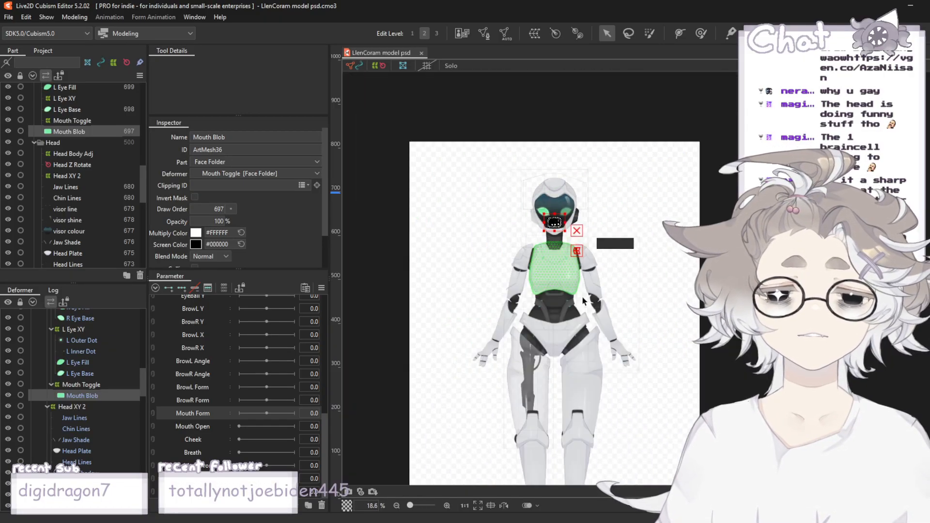
scroll(571, 287, "up", 3)
left_click_drag(571, 287, 509, 232)
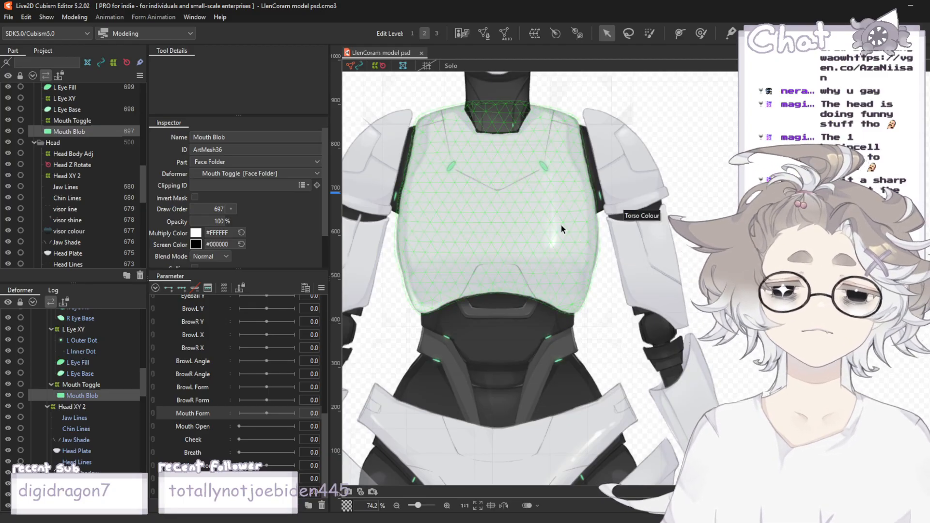
scroll(274, 353, "up", 5)
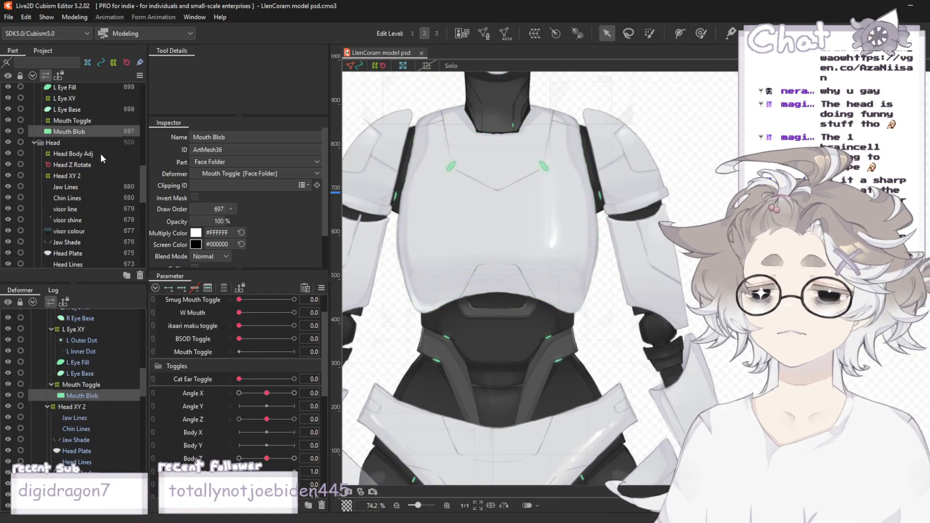
left_click(80, 153)
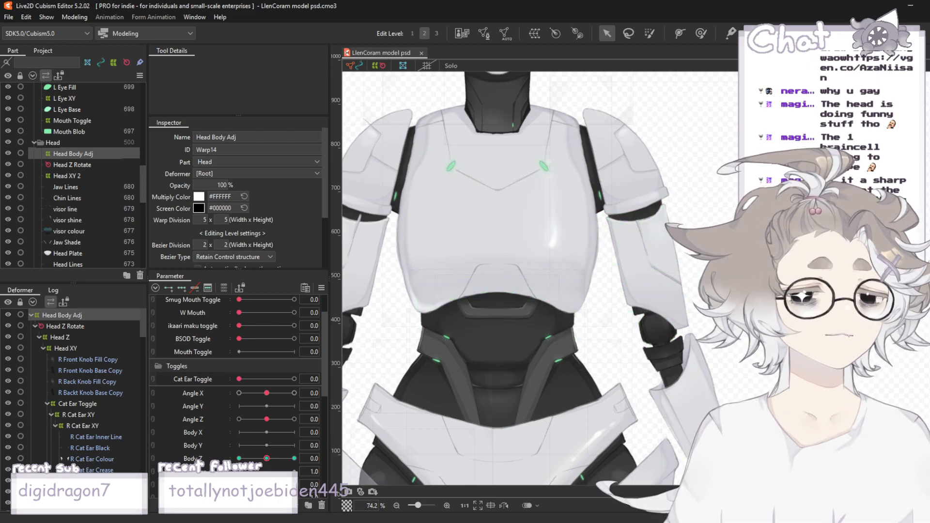
scroll(644, 197, "down", 2)
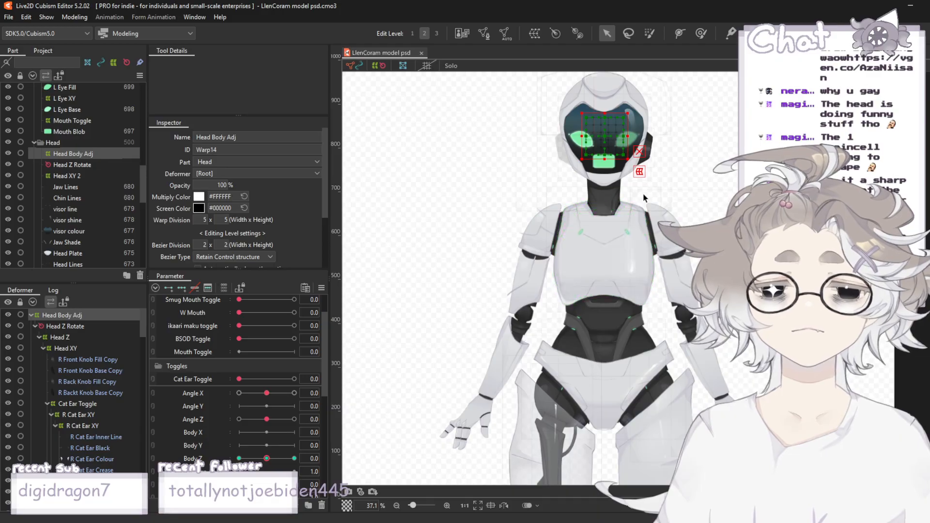
scroll(666, 209, "up", 1)
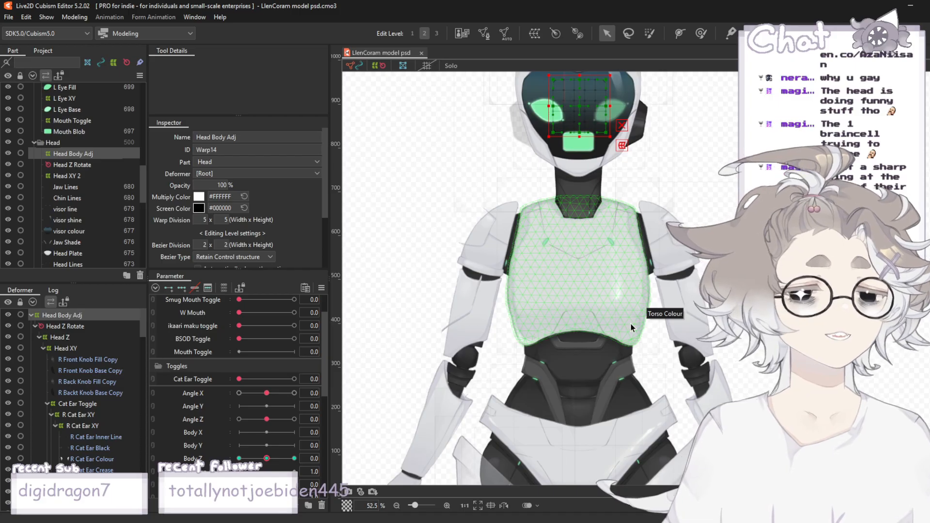
scroll(575, 272, "down", 2)
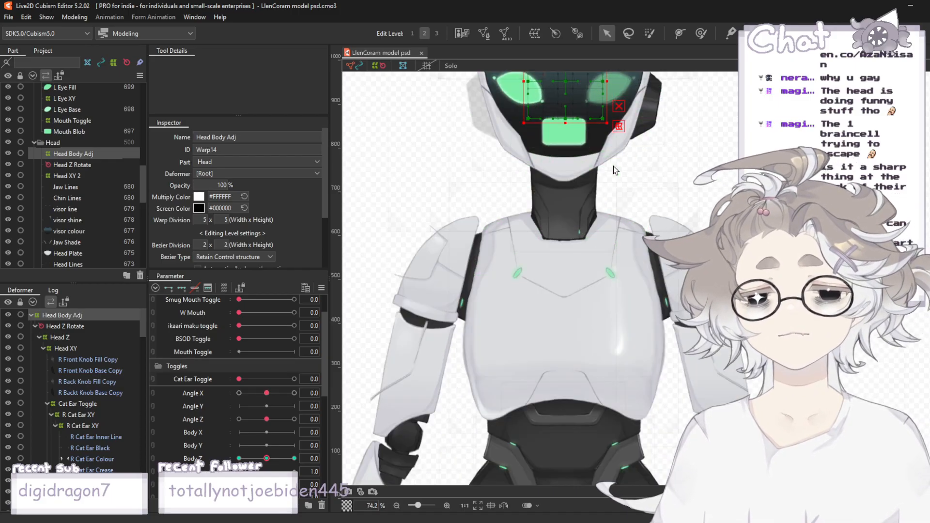
scroll(579, 218, "up", 2)
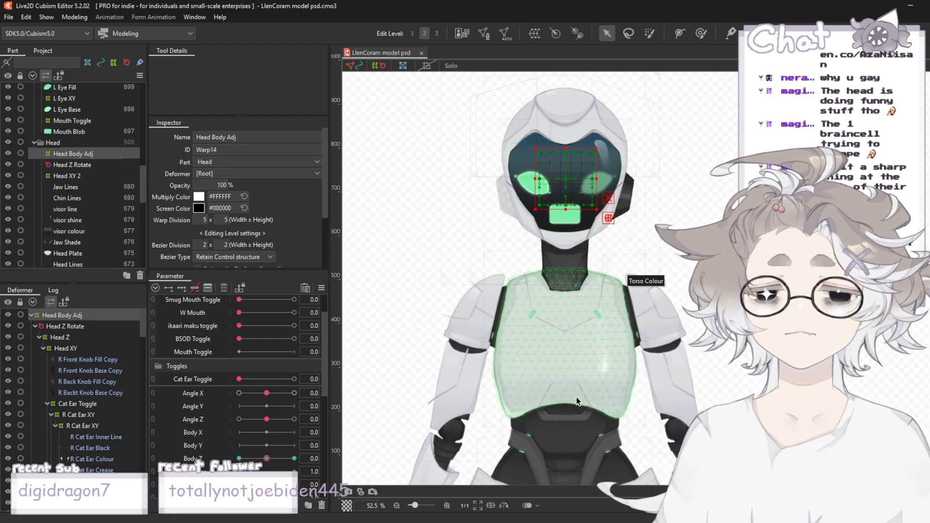
scroll(613, 402, "up", 2)
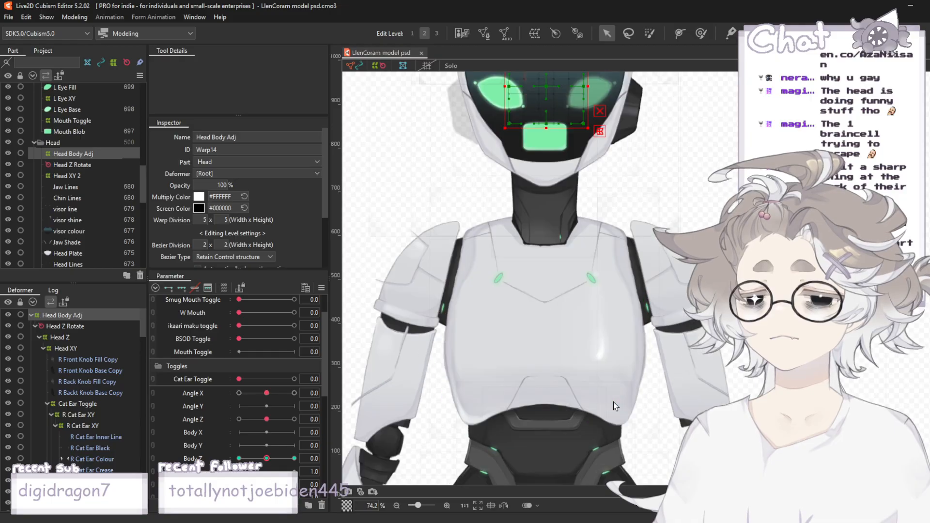
- Inspect the Head XY 2 warp deformer and the Torso Colour mesh, and clear the selection
left_click(79, 176)
scroll(84, 159, "up", 6)
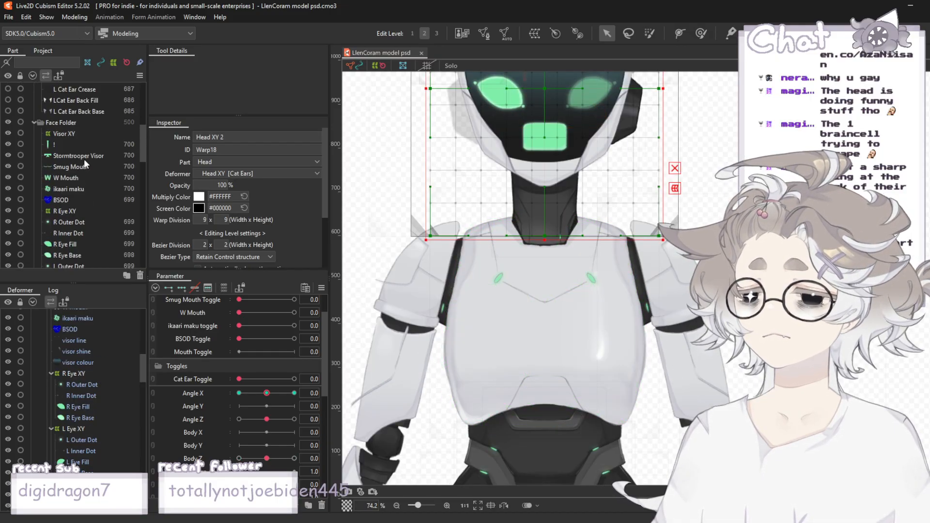
scroll(83, 159, "up", 2)
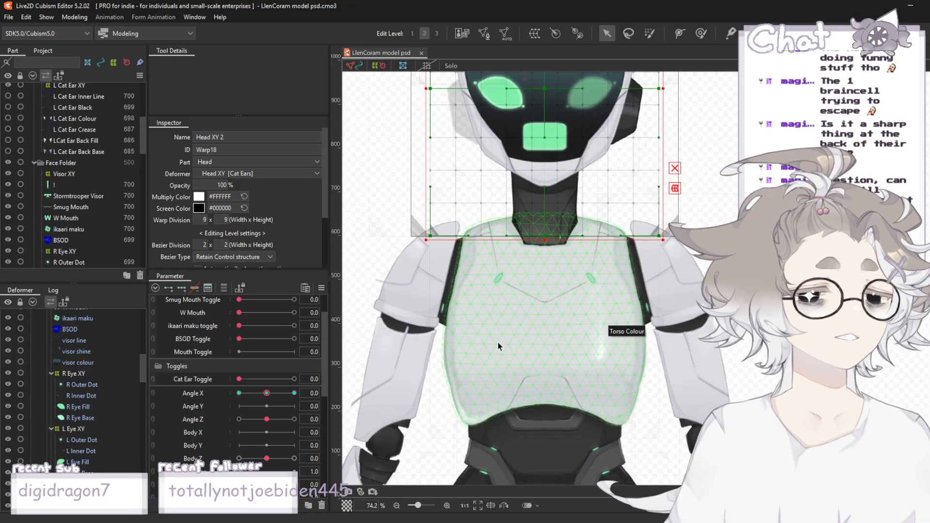
left_click(440, 347)
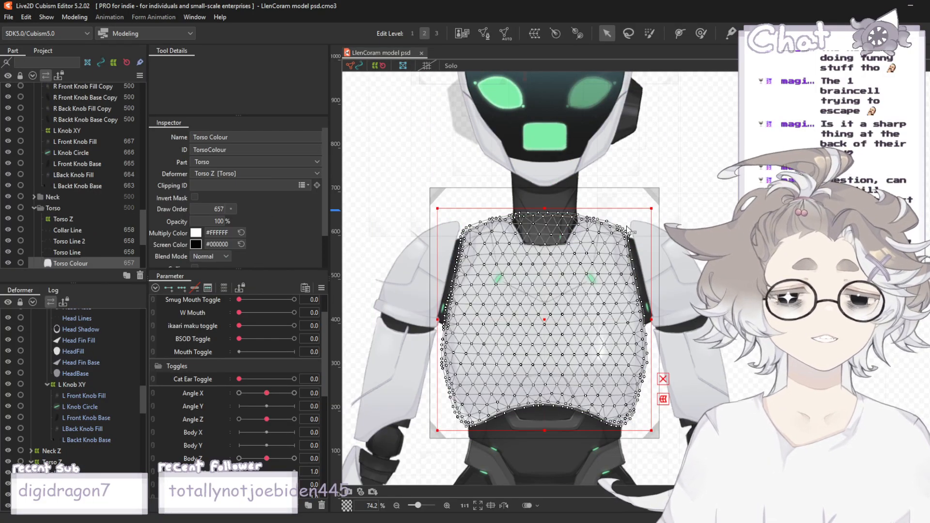
left_click(705, 206)
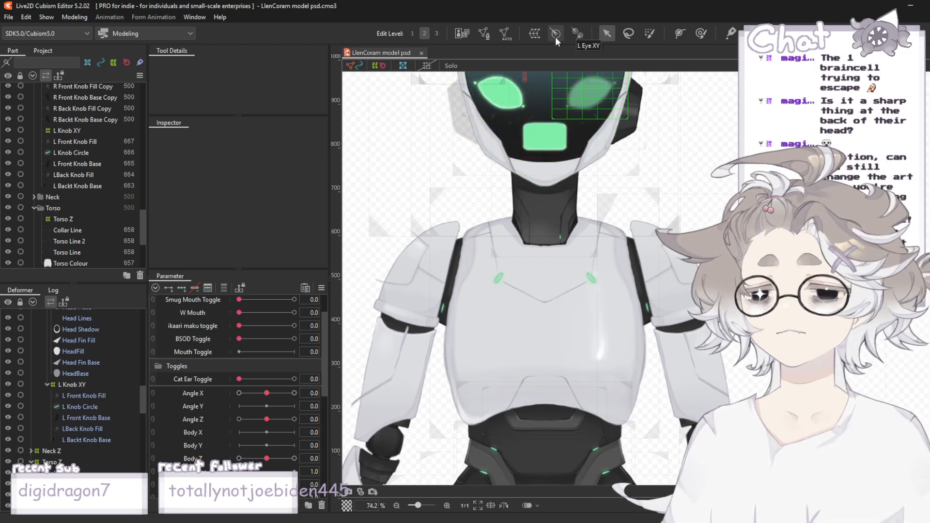
- Examine the face and mouth up close and review the facial parameters, including Mouth Open
scroll(547, 268, "down", 4)
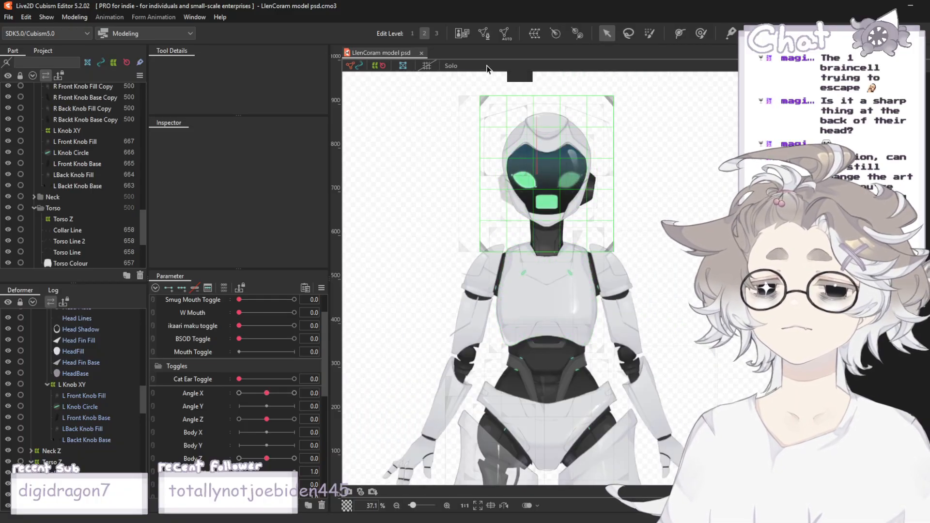
scroll(601, 233, "up", 2)
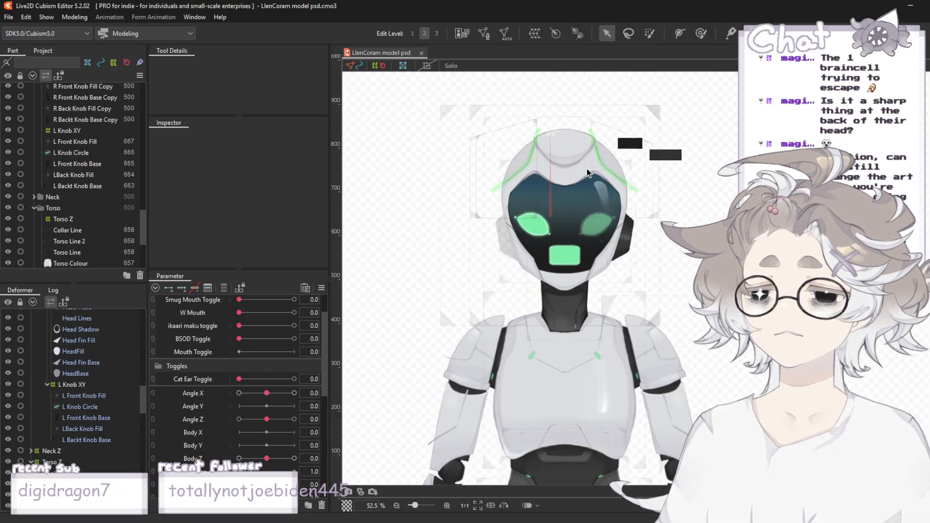
scroll(577, 169, "up", 2)
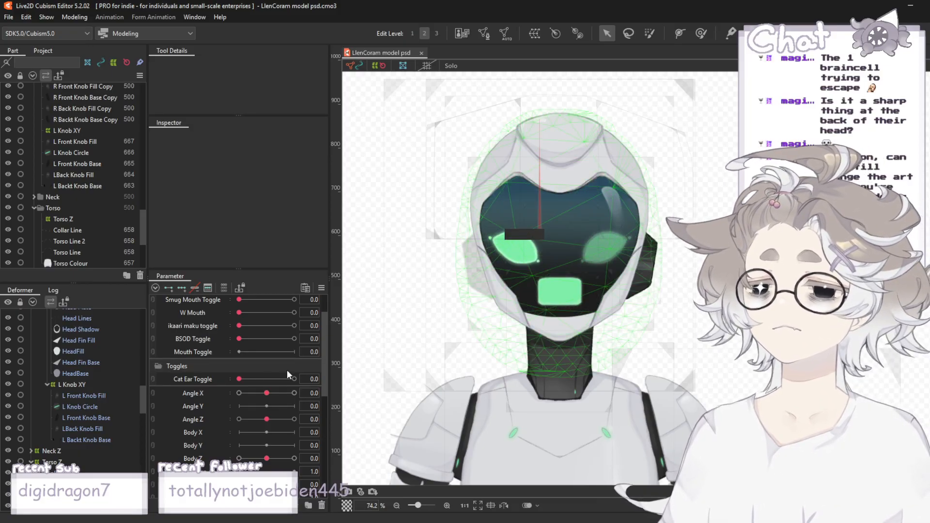
scroll(247, 370, "up", 2)
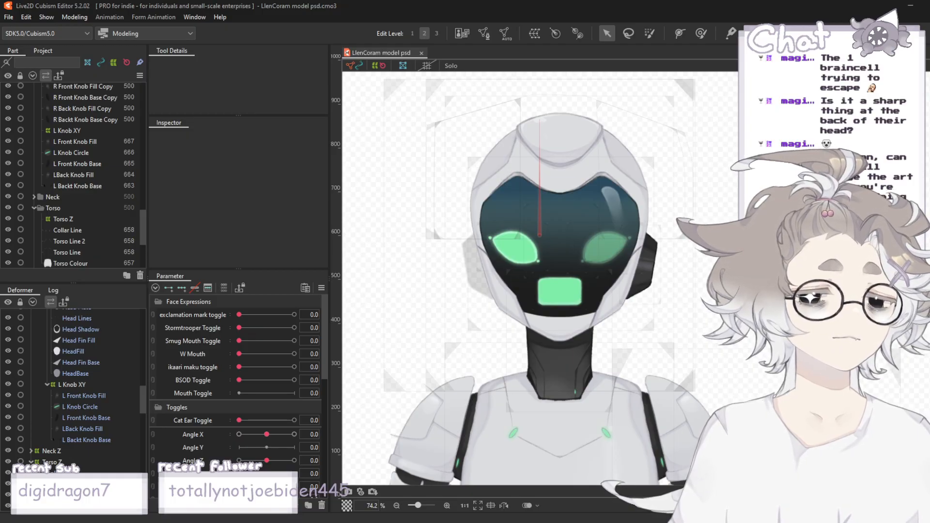
scroll(526, 358, "up", 3)
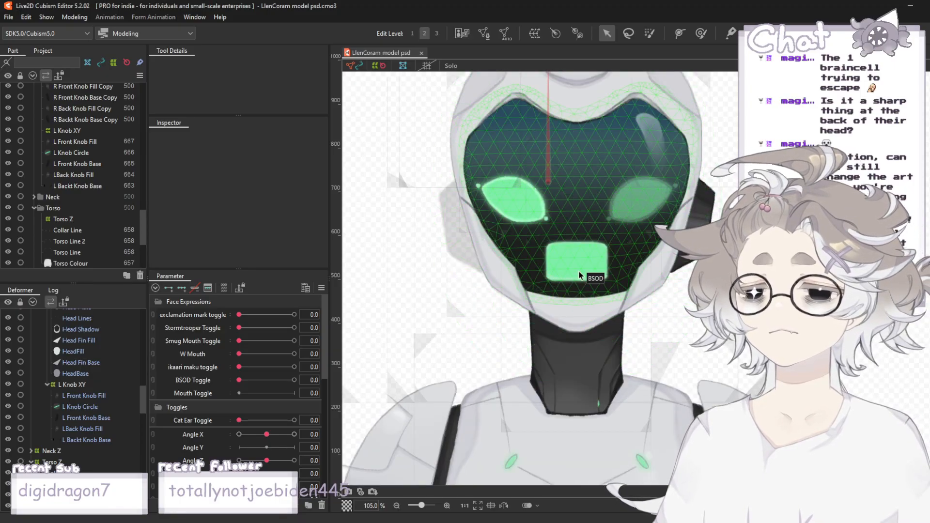
scroll(580, 275, "up", 3)
scroll(268, 455, "down", 8)
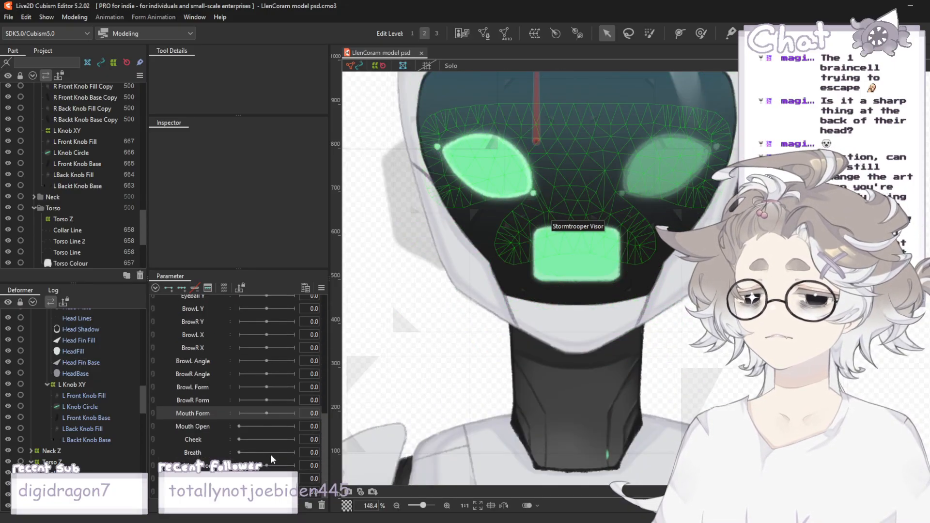
left_click(202, 426)
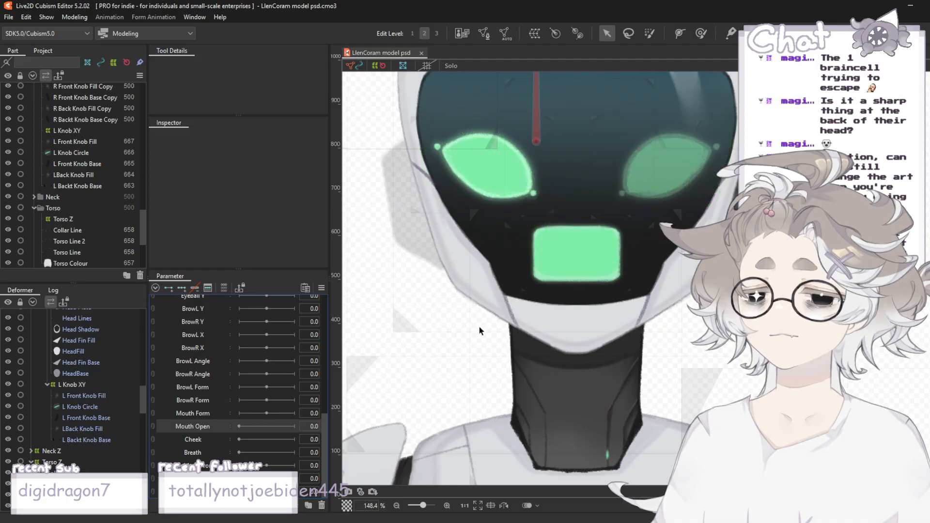
scroll(567, 257, "up", 3)
scroll(229, 416, "up", 3)
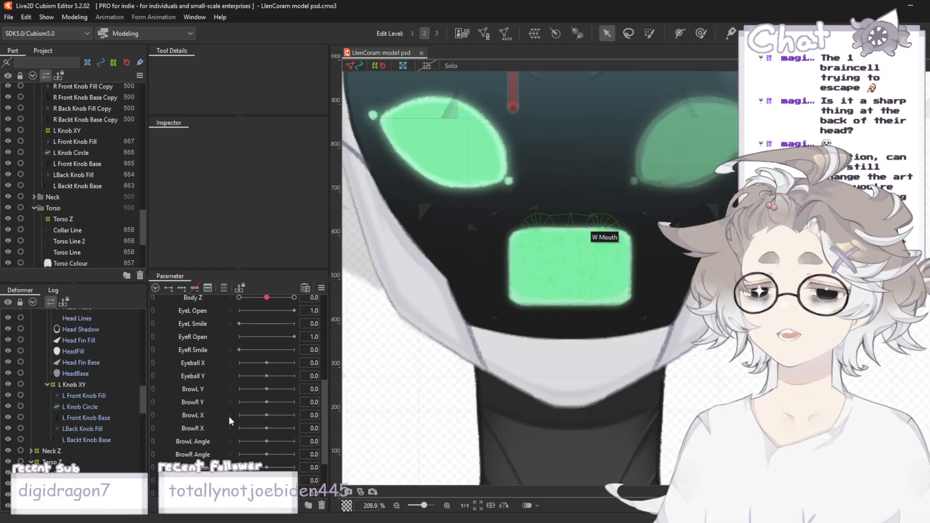
scroll(225, 423, "up", 3)
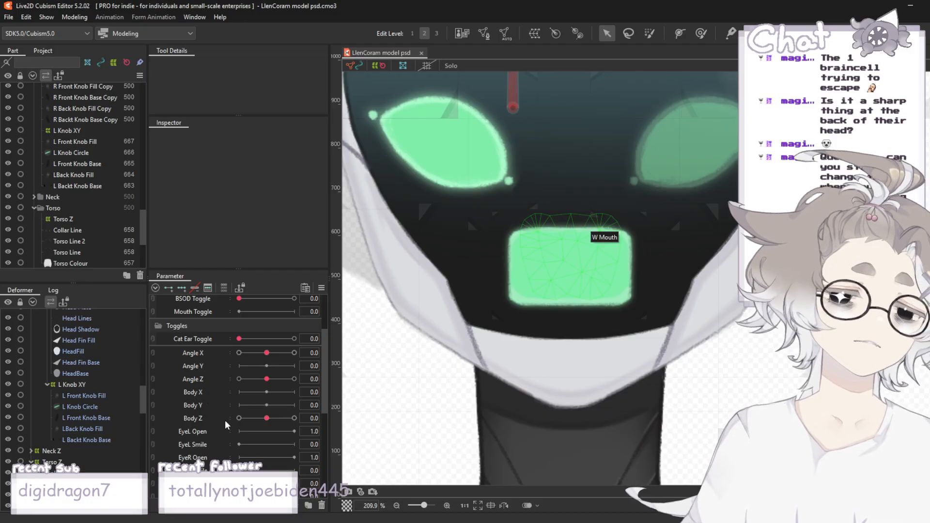
scroll(225, 419, "up", 2)
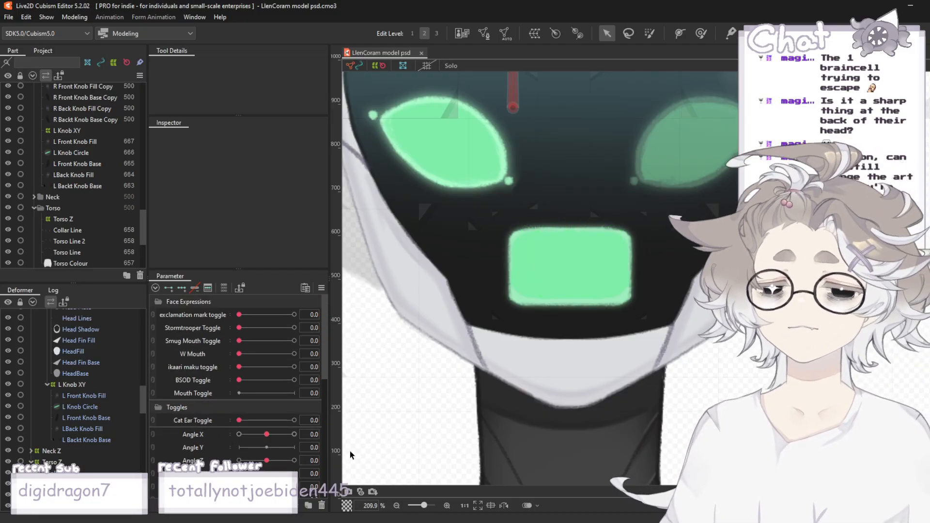
- Select the meshes from R Outer Dot through L Outer Dot and add two keys to them on the EyeR Open parameter
scroll(265, 469, "down", 1)
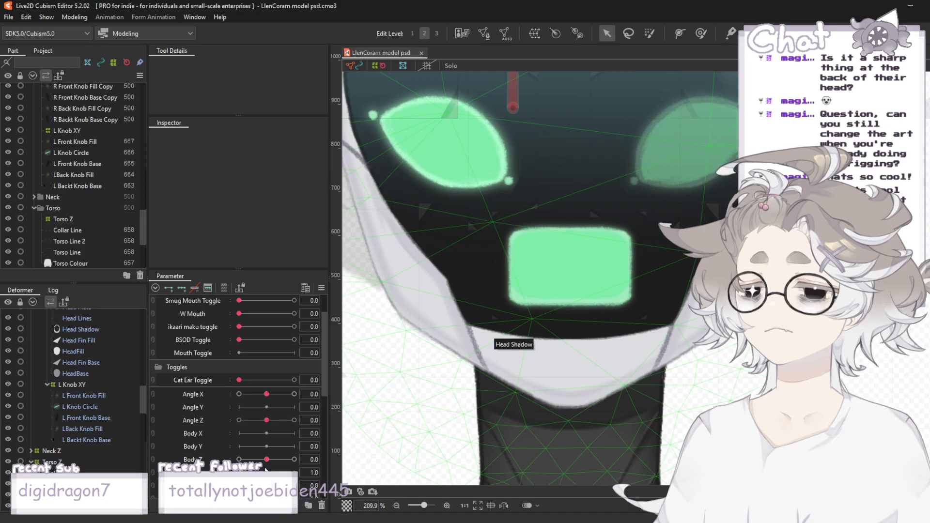
scroll(470, 354, "down", 2)
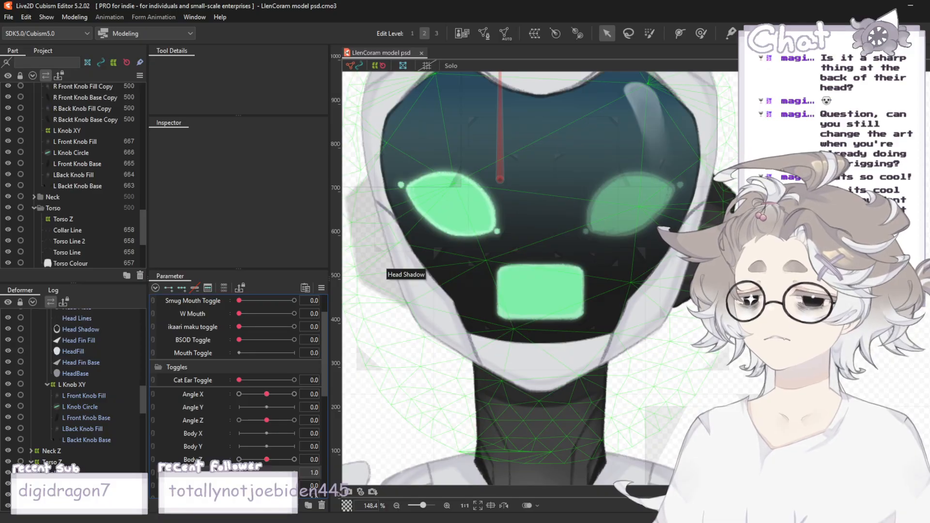
scroll(217, 423, "down", 3)
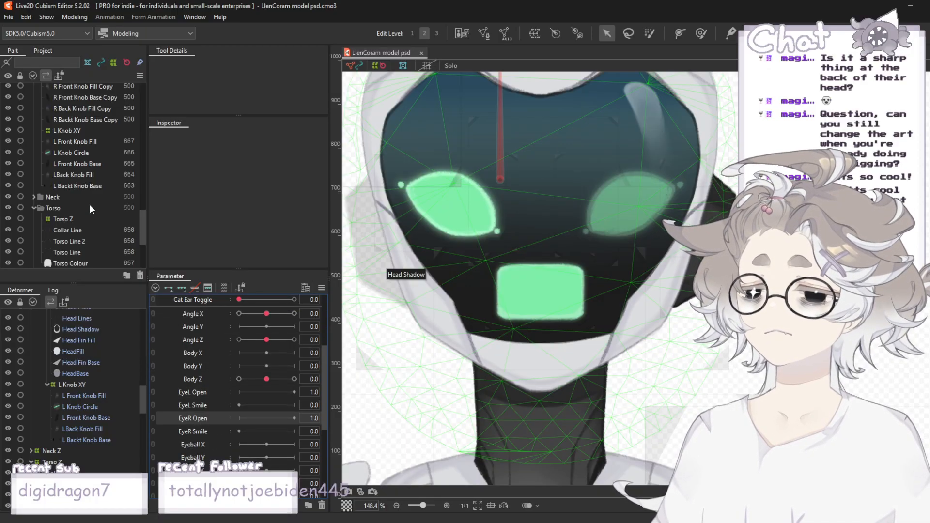
scroll(89, 204, "up", 5)
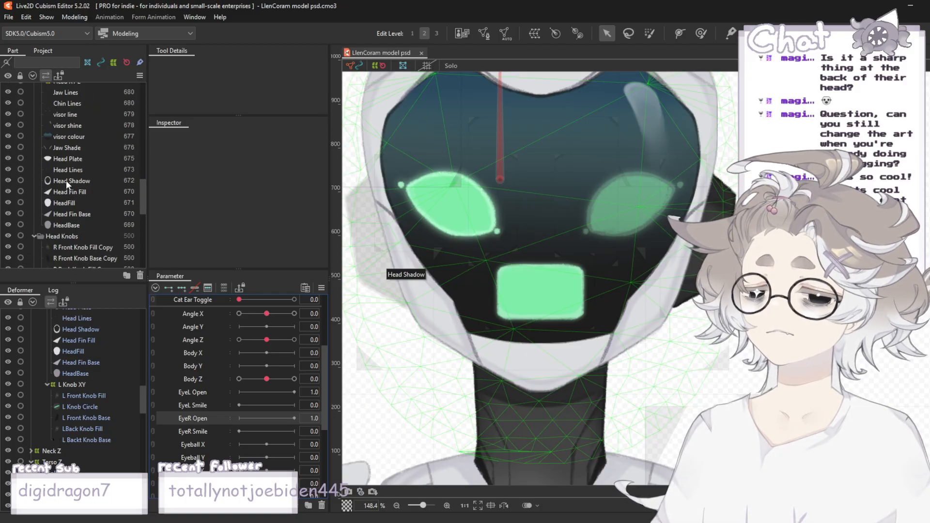
scroll(66, 184, "up", 6)
scroll(66, 184, "down", 6)
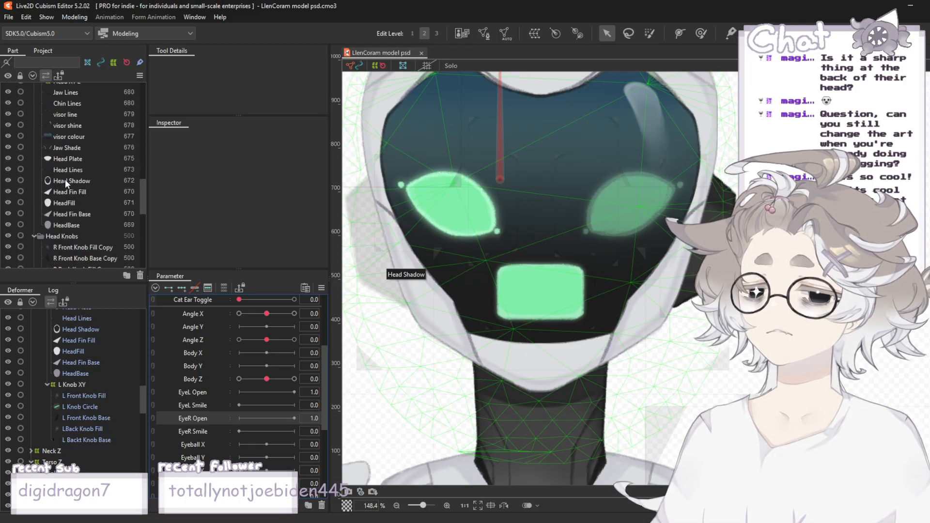
scroll(65, 179, "down", 9)
scroll(65, 179, "up", 5)
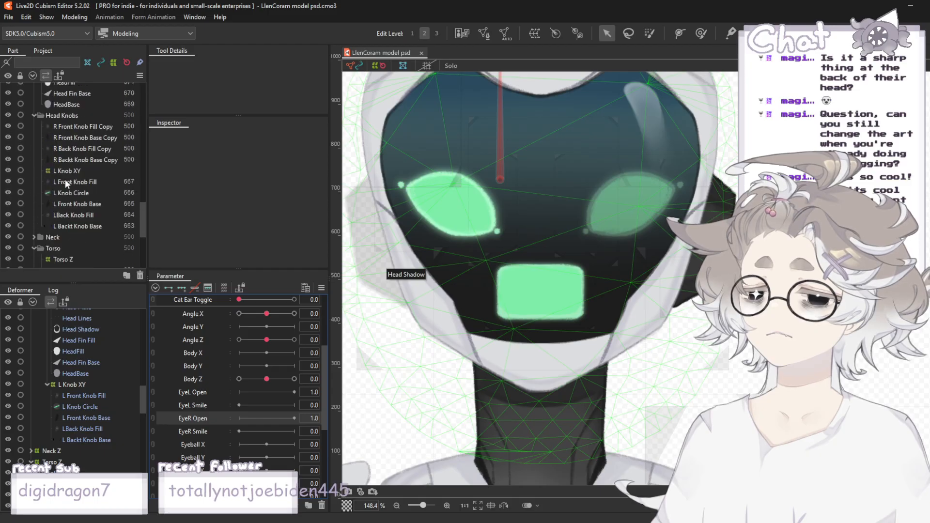
scroll(65, 179, "up", 8)
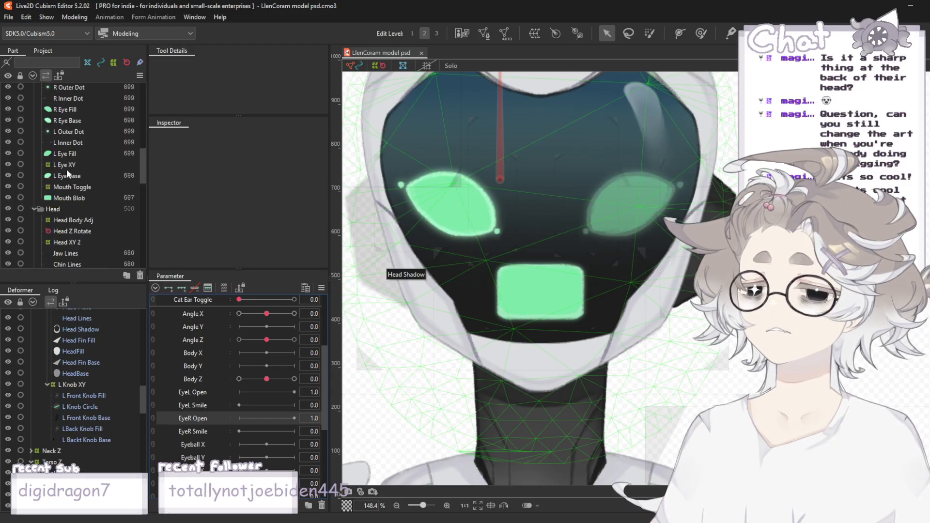
left_click(67, 153)
left_click(67, 108)
scroll(67, 107, "up", 1)
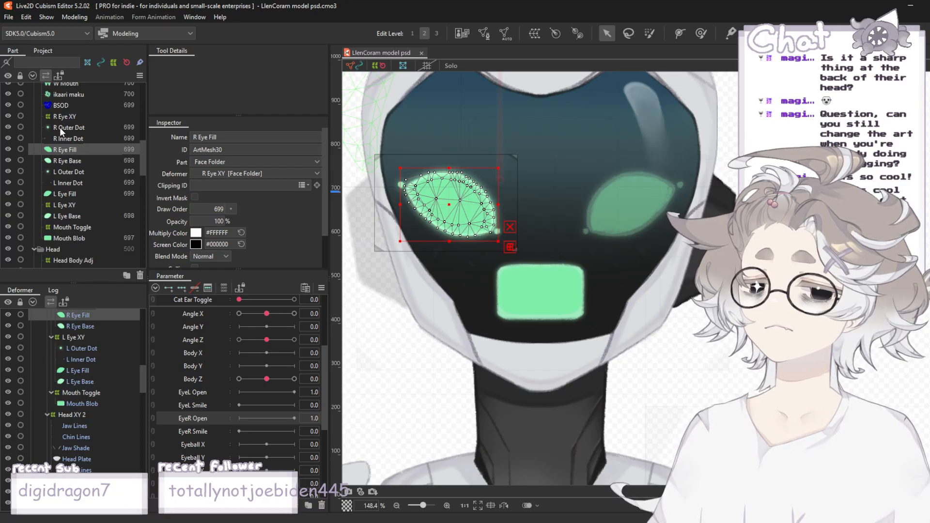
left_click(60, 127)
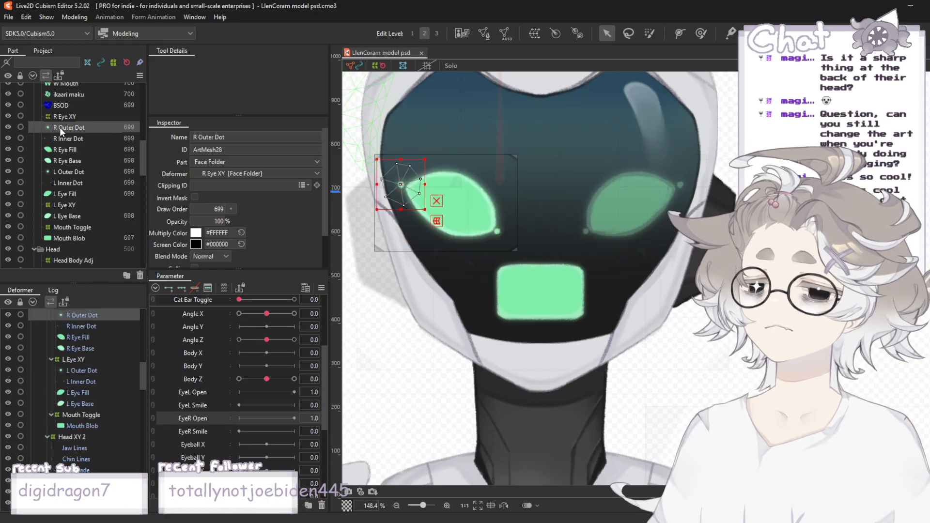
left_click(80, 172, "shift")
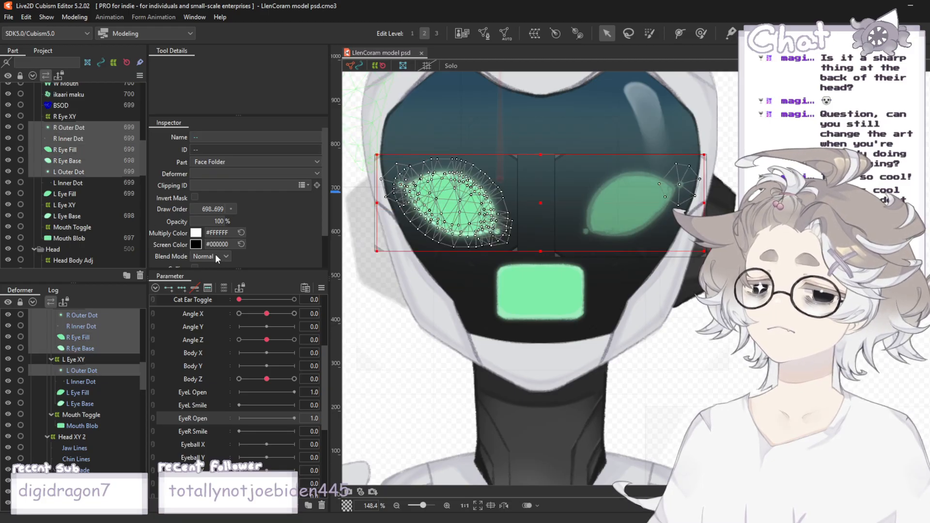
scroll(442, 193, "up", 3)
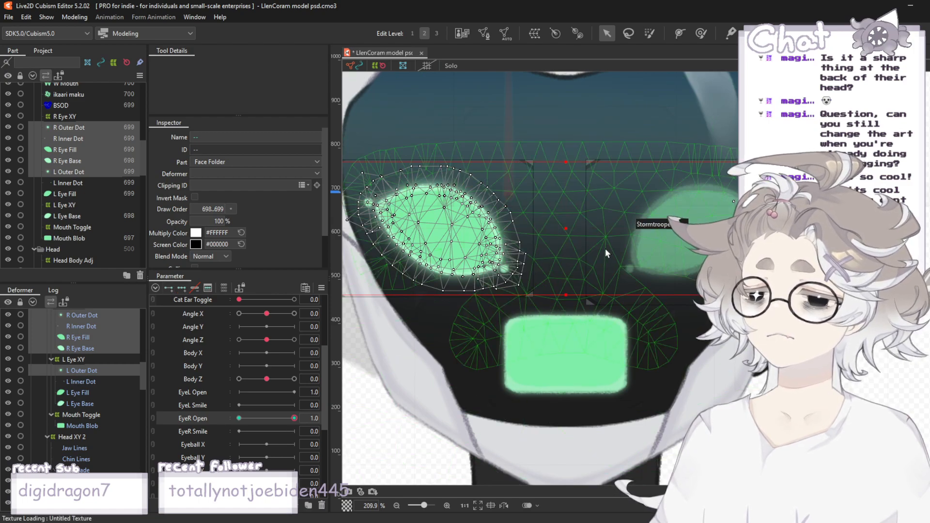
scroll(606, 248, "down", 3)
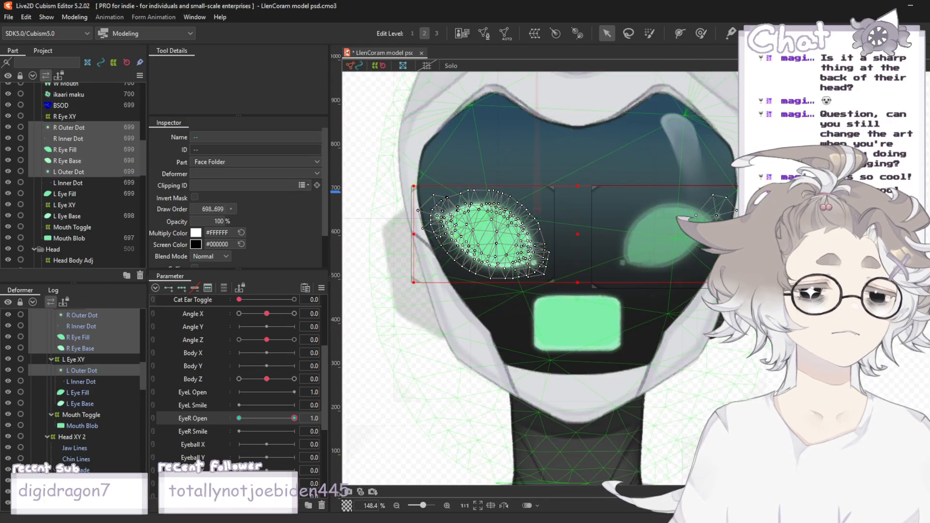
- Push the upper edge of R Eye Fill and R Eye Base down into a crescent with the deform brush at 203.7 px
left_click(700, 33)
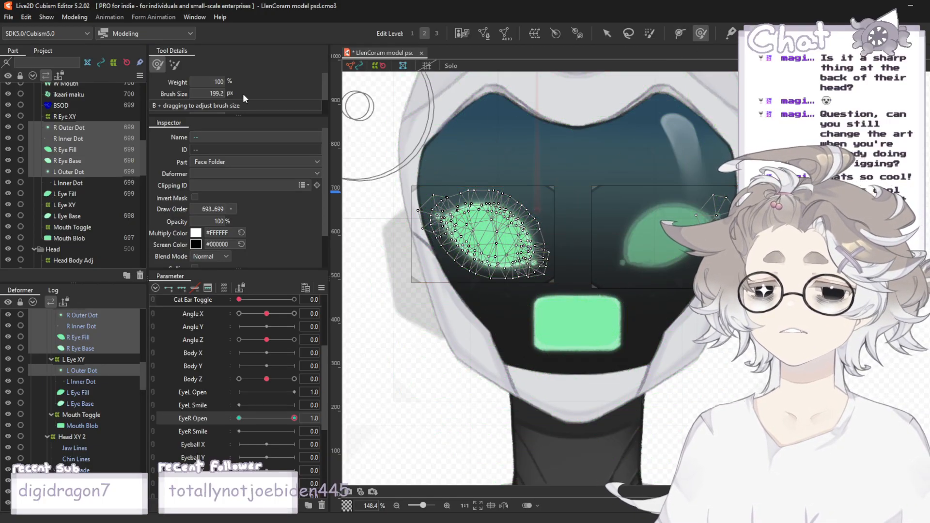
left_click(60, 150)
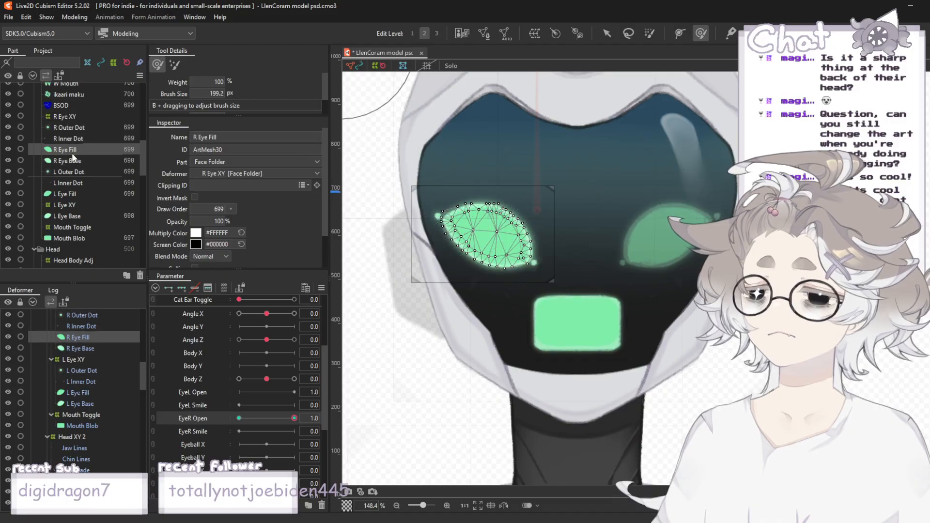
left_click(81, 157, "ctrl")
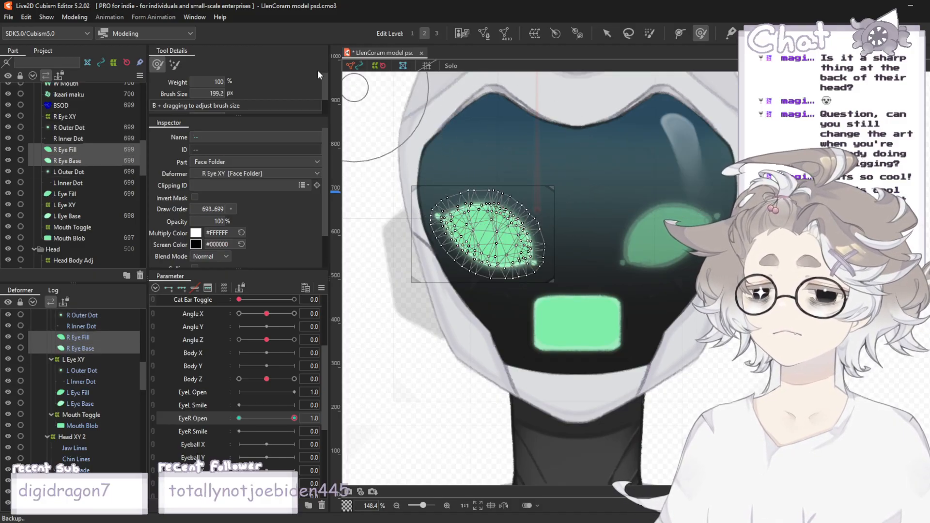
left_click_drag(215, 93, 217, 94)
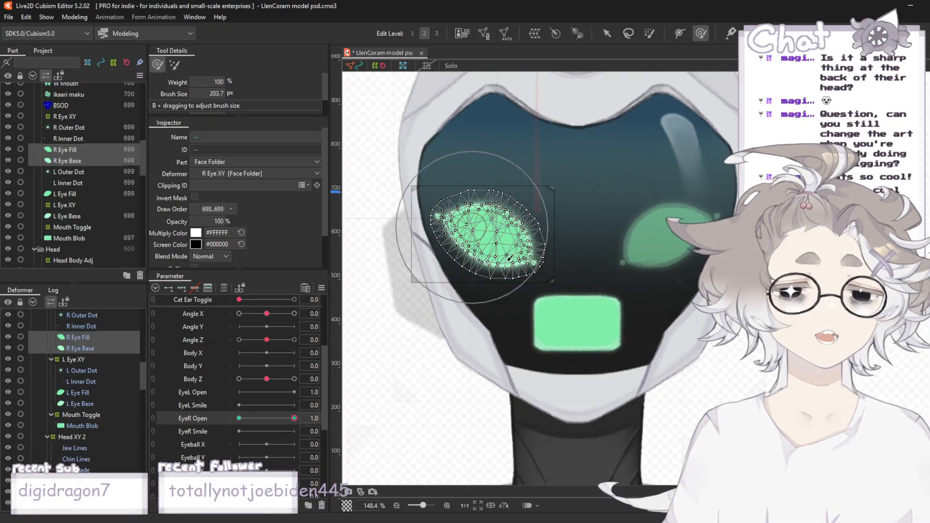
scroll(514, 170, "up", 3)
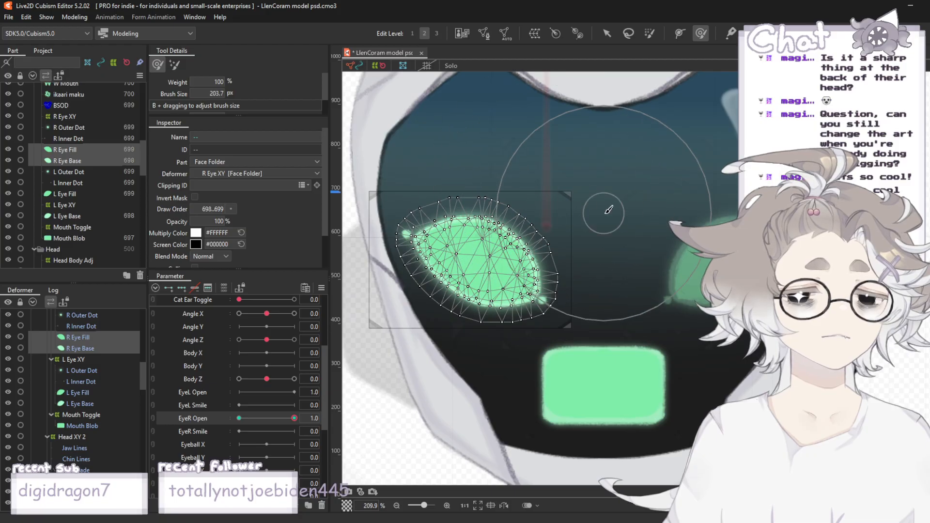
left_click_drag(507, 193, 493, 219)
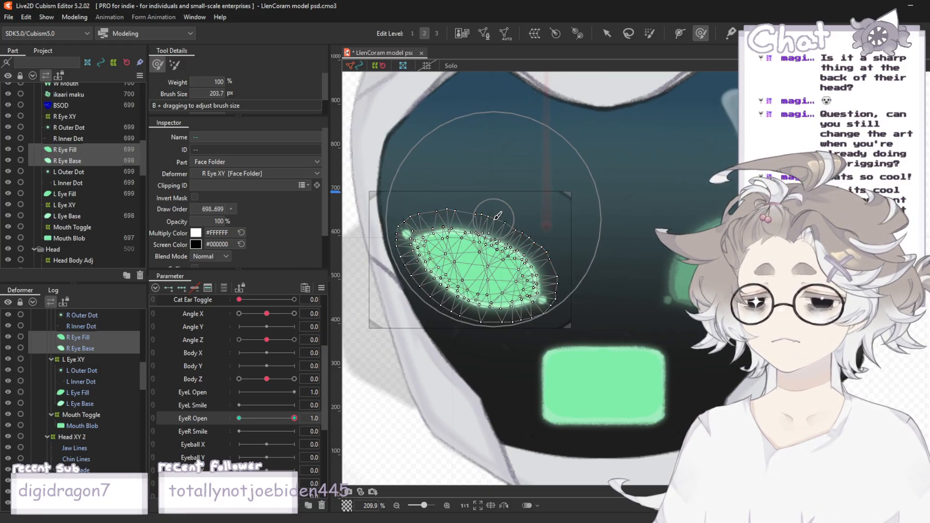
key("ctrl+z")
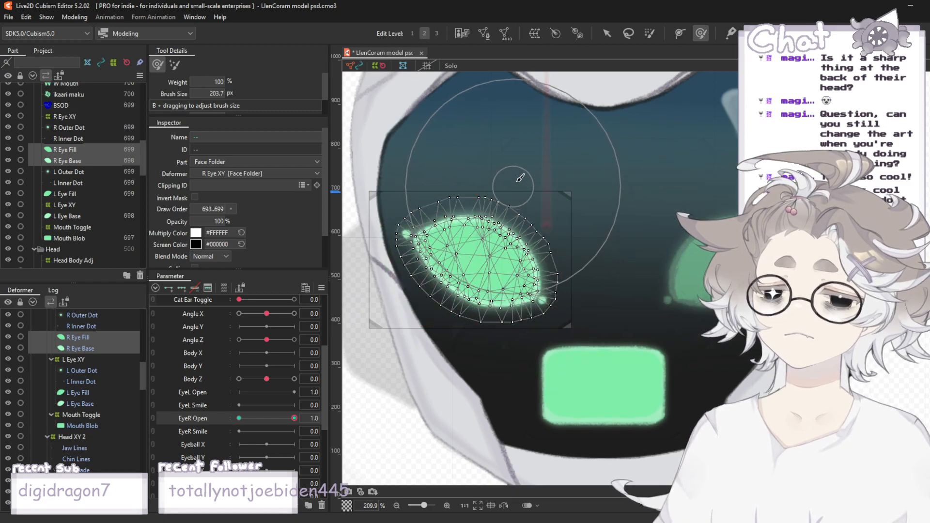
left_click_drag(515, 185, 486, 241)
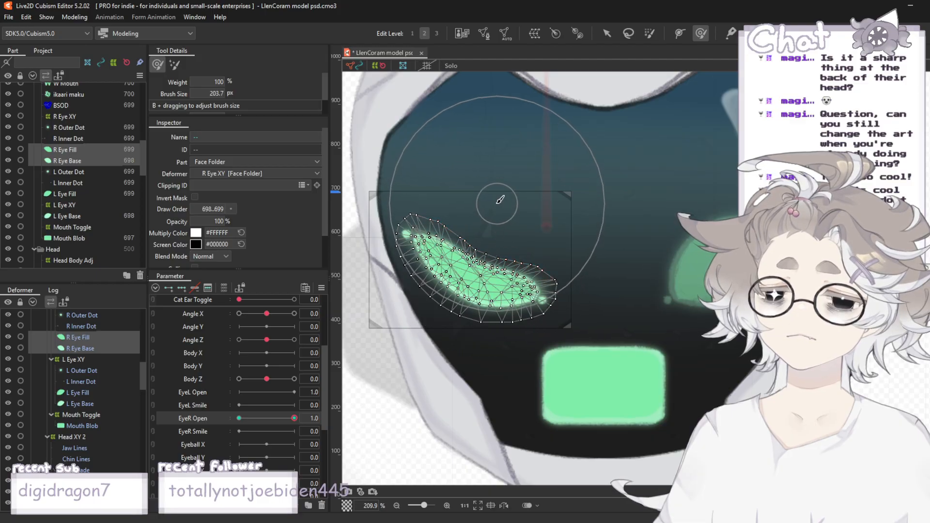
left_click_drag(494, 206, 490, 234)
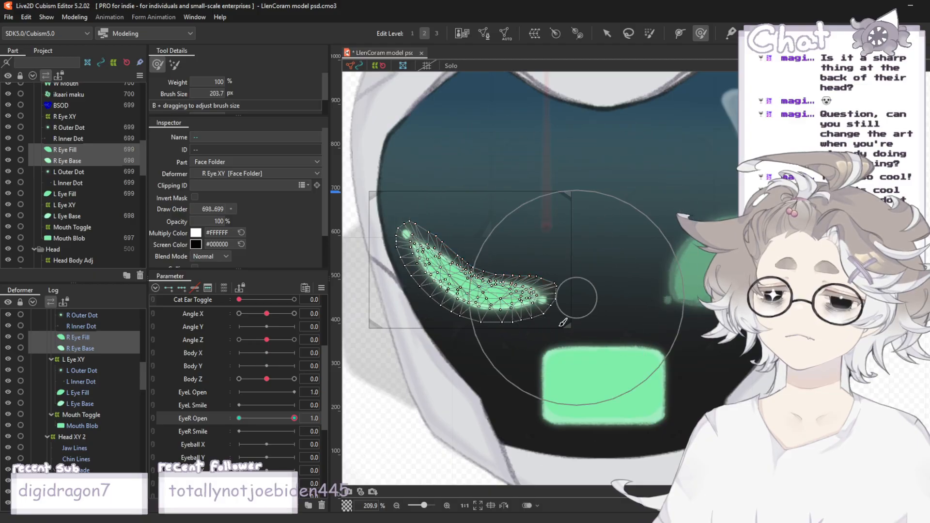
- Raise the lower edge of R Eye Fill and R Eye Base and flatten the upper edge to form a thin closed-eye curve
scroll(456, 334, "up", 2)
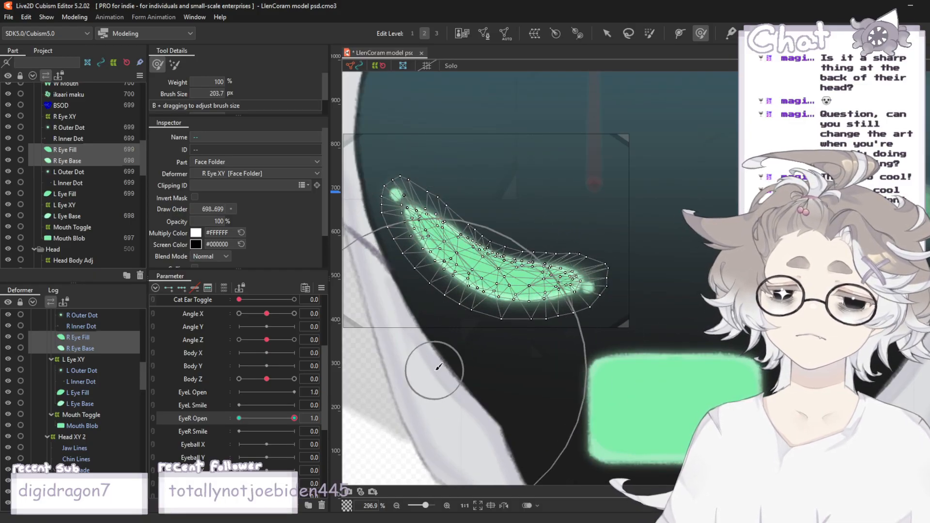
left_click_drag(426, 373, 450, 349)
mouse_move(583, 435)
left_mouse_down()
mouse_move(585, 421)
mouse_move(548, 396)
mouse_move(550, 375)
left_mouse_up()
mouse_move(411, 359)
left_mouse_down()
mouse_move(417, 368)
mouse_move(412, 352)
left_mouse_up()
scroll(566, 269, "down", 2)
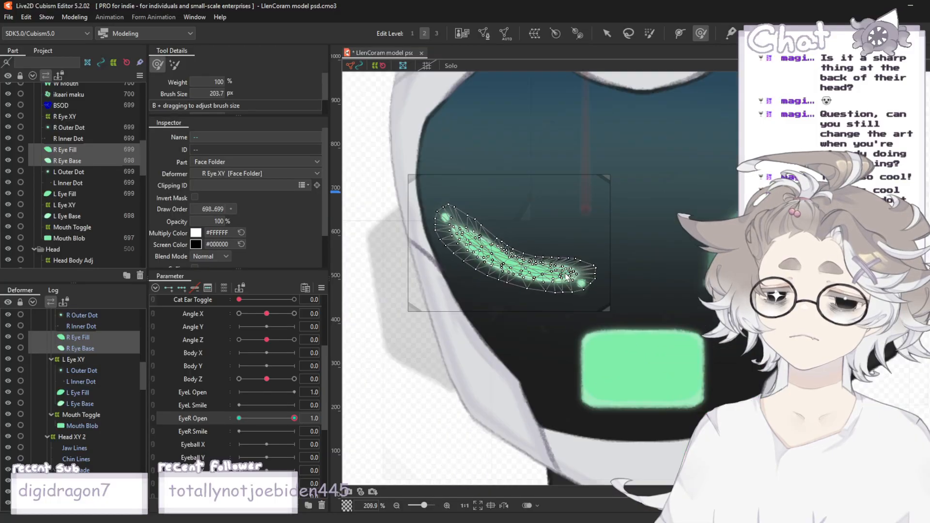
scroll(525, 261, "up", 2)
left_click_drag(365, 303, 368, 291)
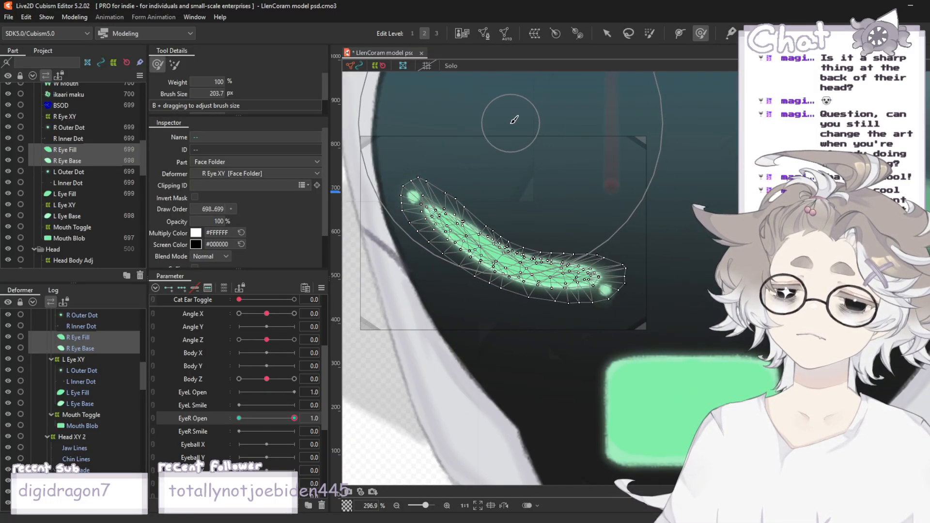
left_click_drag(514, 125, 509, 135)
left_click_drag(612, 129, 604, 162)
- Clear the selection and examine the closed right eye's shape against the whole face
scroll(459, 146, "down", 2)
scroll(459, 146, "down", 1)
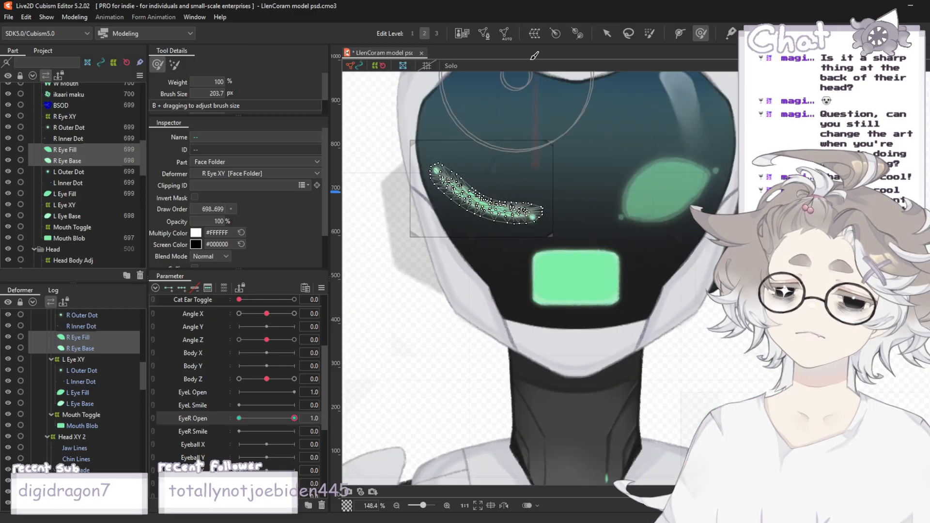
left_click(608, 36)
left_click(566, 286)
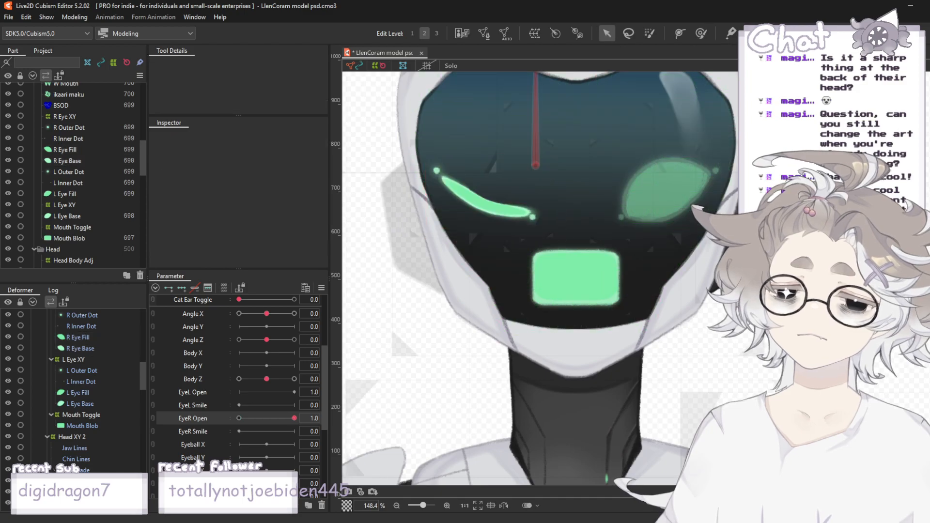
scroll(566, 288, "down", 2)
scroll(571, 239, "up", 1)
scroll(563, 236, "up", 1)
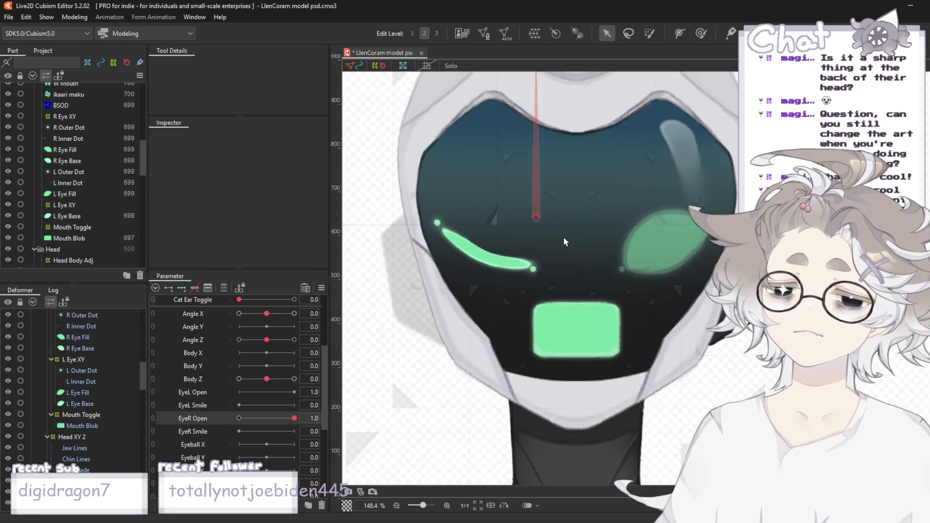
left_click_drag(297, 418, 405, 456)
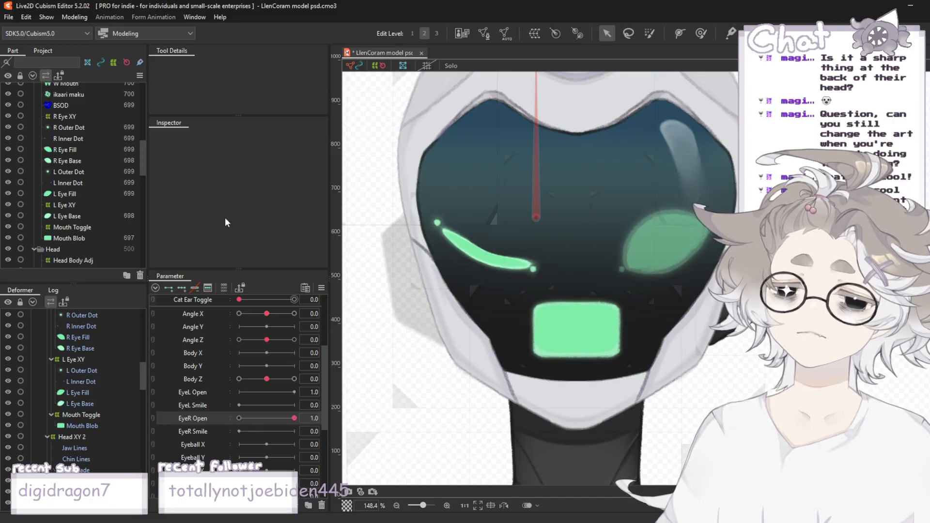
- Select R Eye Fill and R Eye Base and push their upper edge down with the deform brush at 97.4 px to thin the curve
left_click(63, 150)
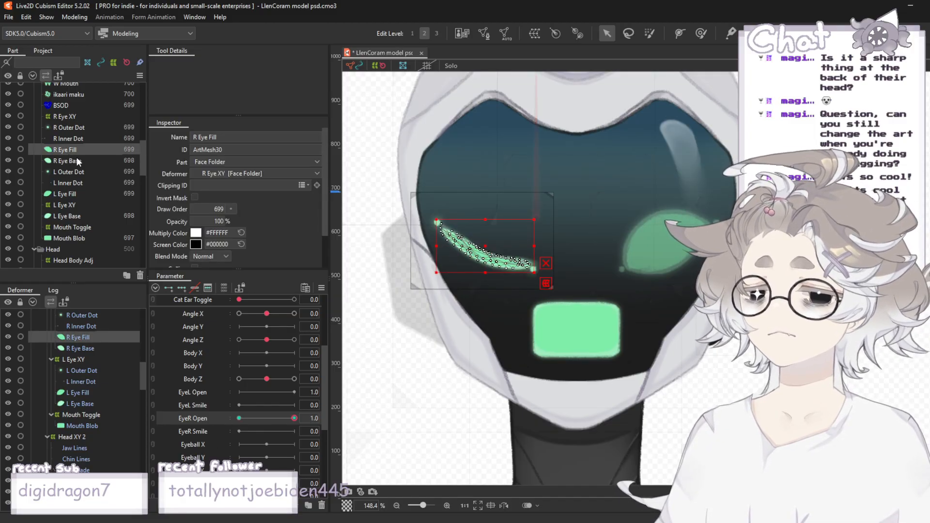
left_click(77, 158, "ctrl")
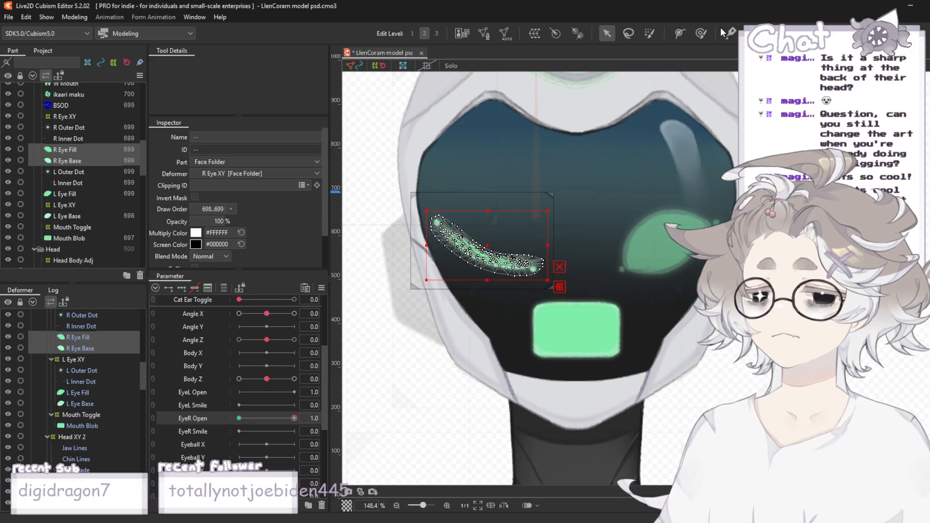
left_click(702, 35)
scroll(518, 203, "up", 3)
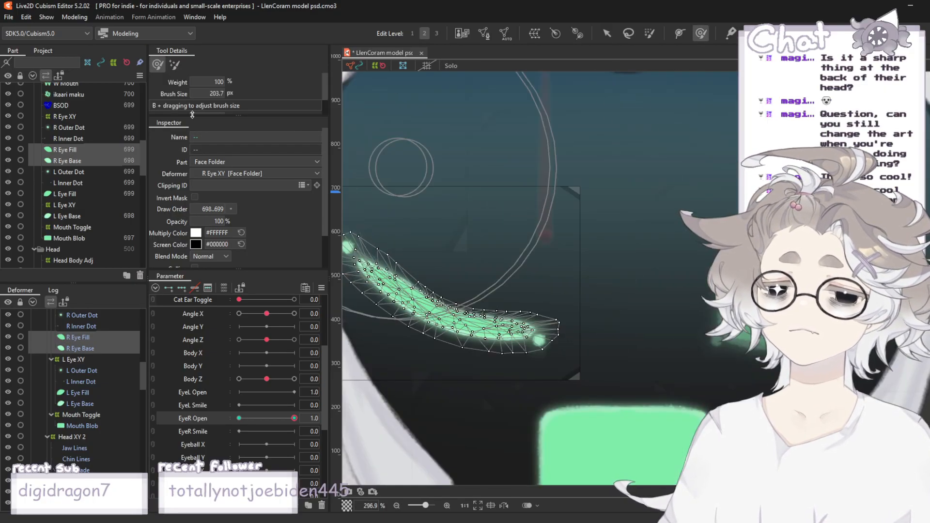
left_click_drag(212, 91, 190, 92)
scroll(480, 136, "down", 1)
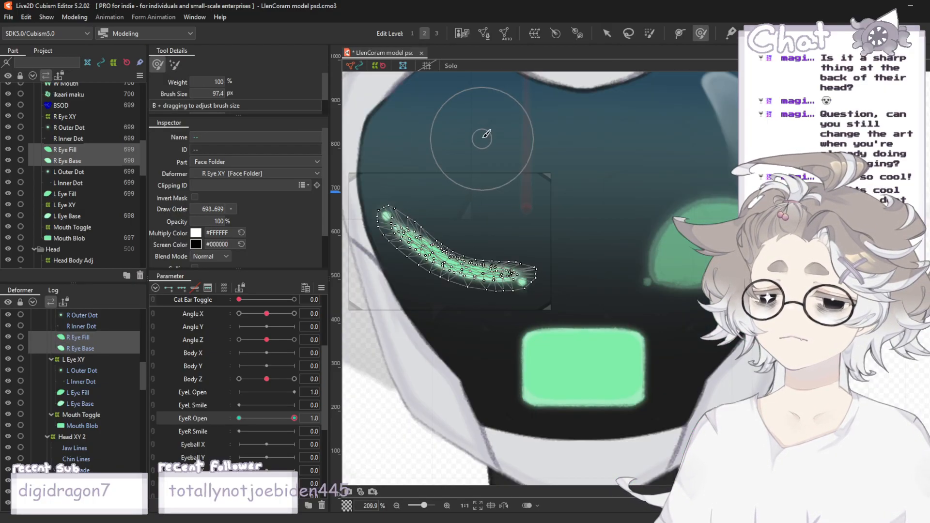
scroll(432, 185, "up", 1)
mouse_move(426, 213)
left_mouse_down()
mouse_move(421, 228)
mouse_move(448, 234)
left_mouse_up()
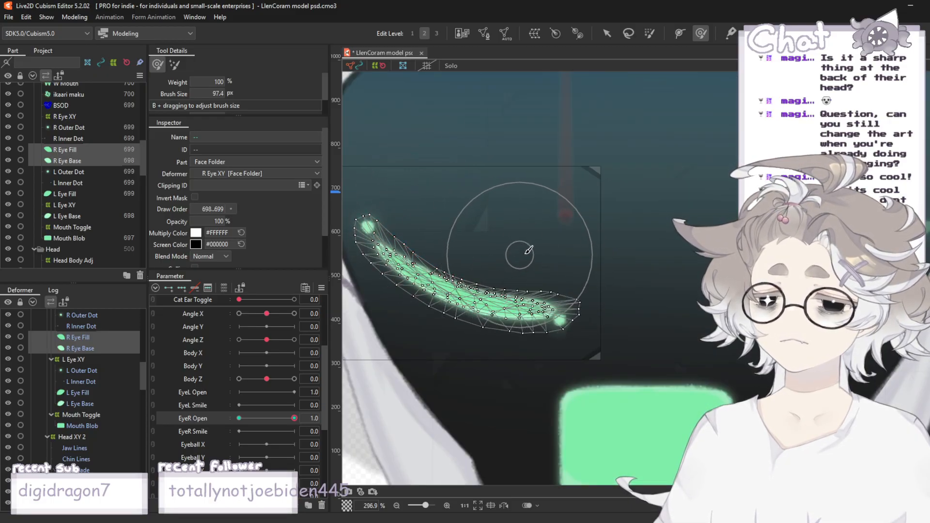
left_click_drag(524, 253, 531, 273)
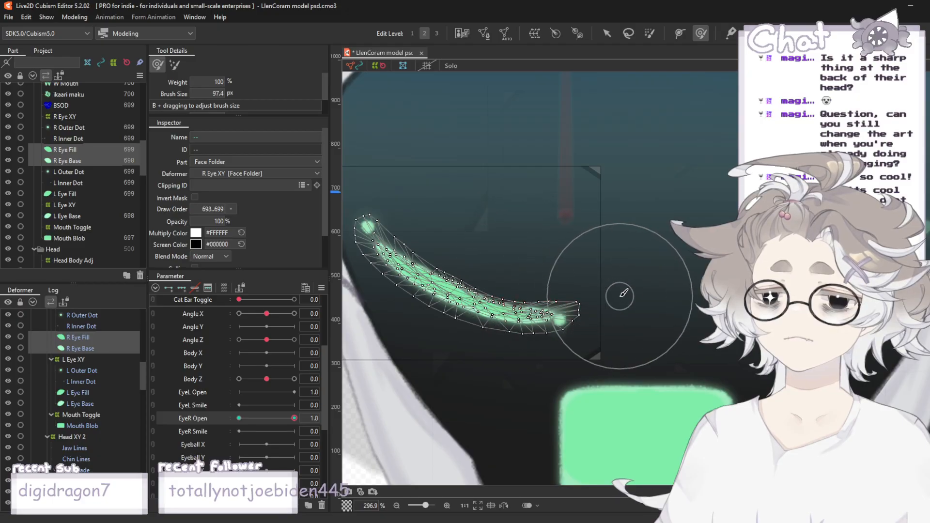
- Nudge the lower edge of R Eye Fill and R Eye Base up along the middle and inner end of the curve
left_click_drag(487, 359, 488, 358)
left_click_drag(424, 334, 443, 341)
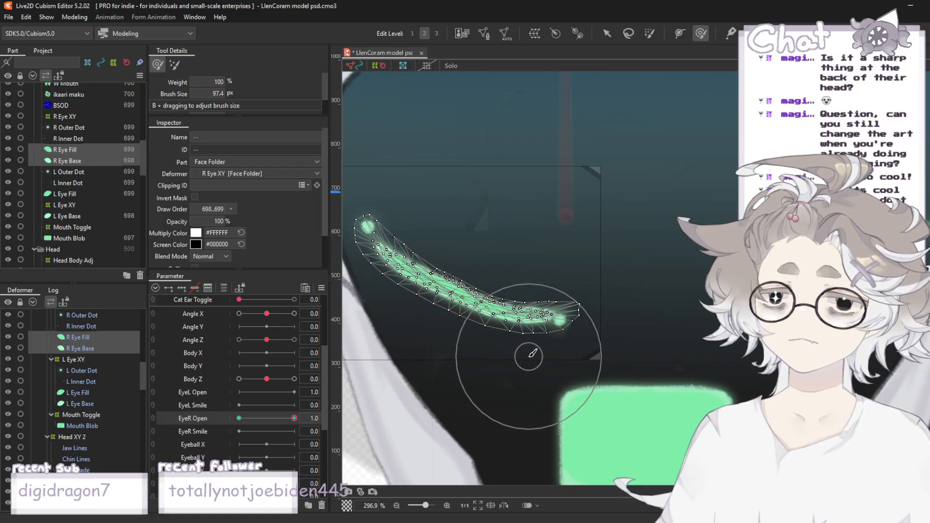
left_click_drag(526, 355, 528, 351)
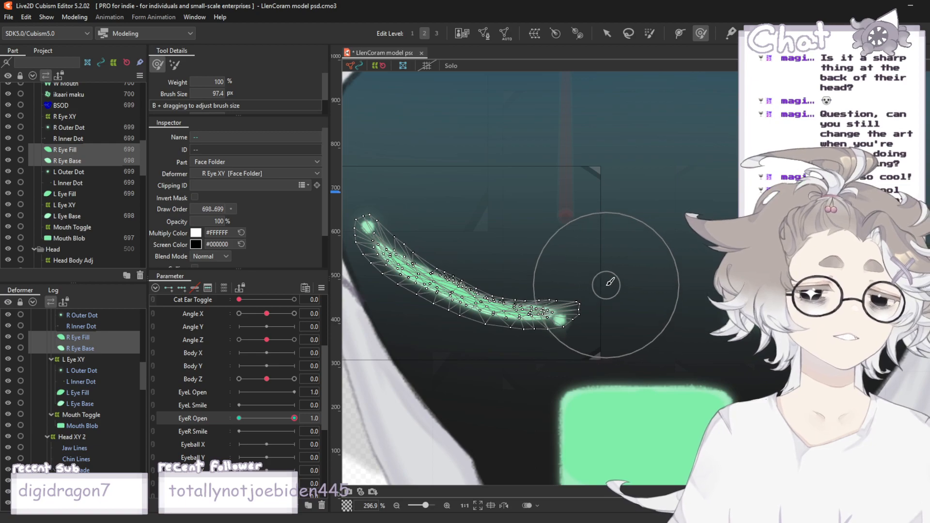
scroll(613, 271, "down", 3)
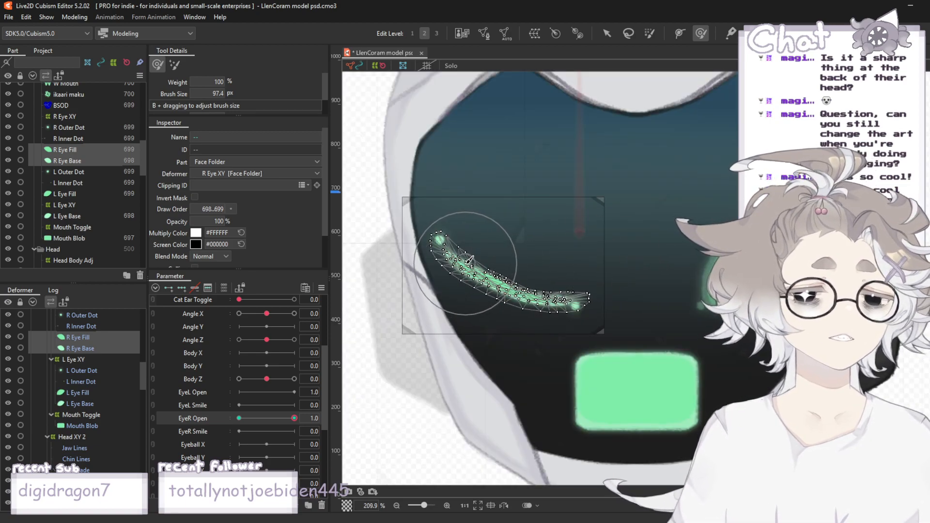
- Lift the lower edge of both eye meshes near the outer dot and press the upper edge down at mid-curve
scroll(463, 265, "up", 3)
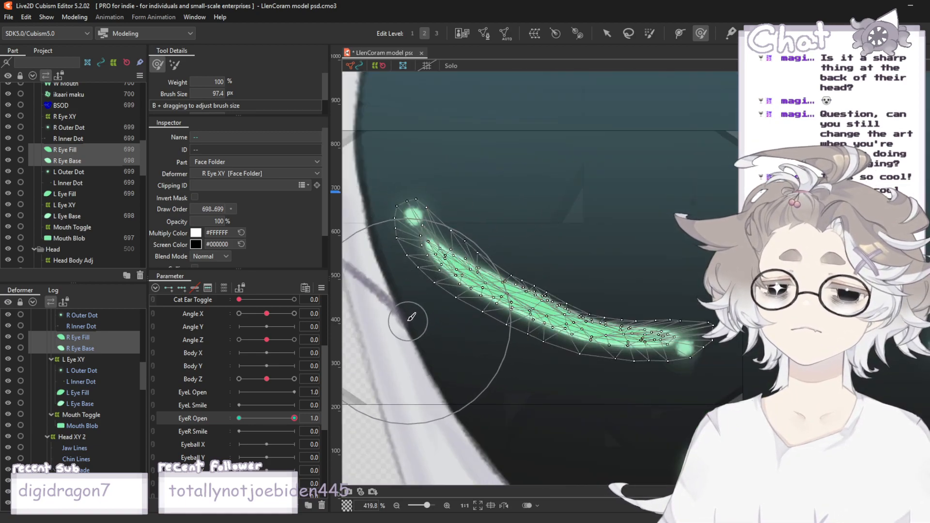
left_click_drag(408, 321, 410, 316)
left_click_drag(445, 347, 445, 346)
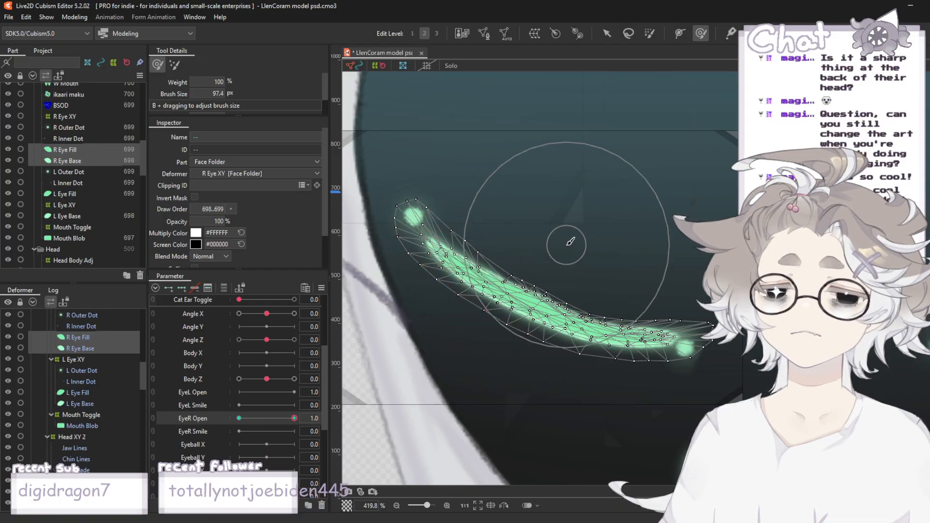
mouse_move(546, 228)
left_mouse_down()
mouse_move(543, 246)
mouse_move(561, 246)
left_mouse_up()
scroll(599, 209, "down", 3)
scroll(575, 209, "down", 3)
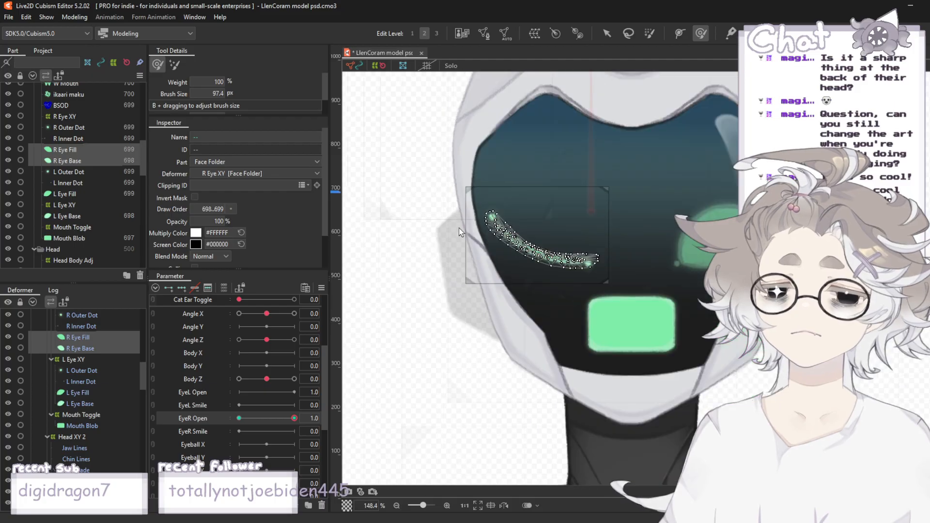
- Deselect the right eye meshes and preview the blink by running EyeR Open through its range, ending at 1.0
scroll(590, 192, "up", 3)
left_click(606, 34)
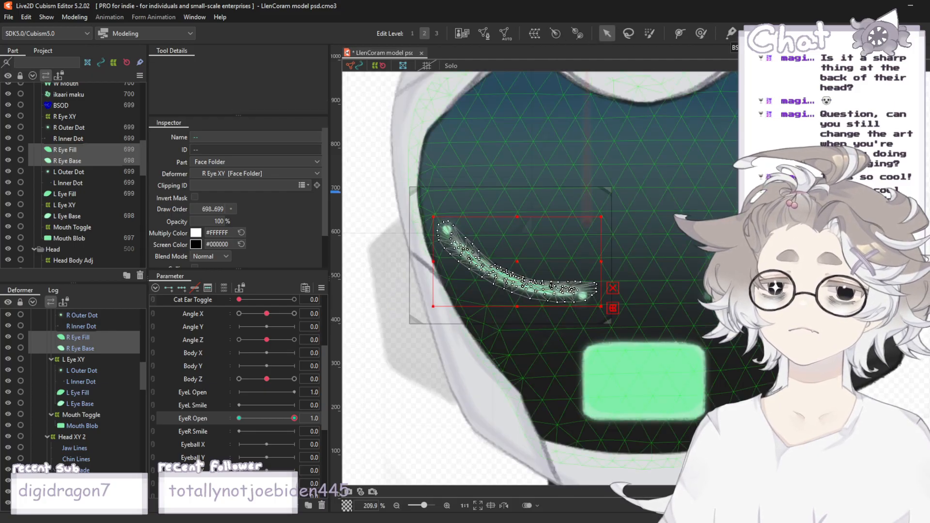
left_click(904, 105)
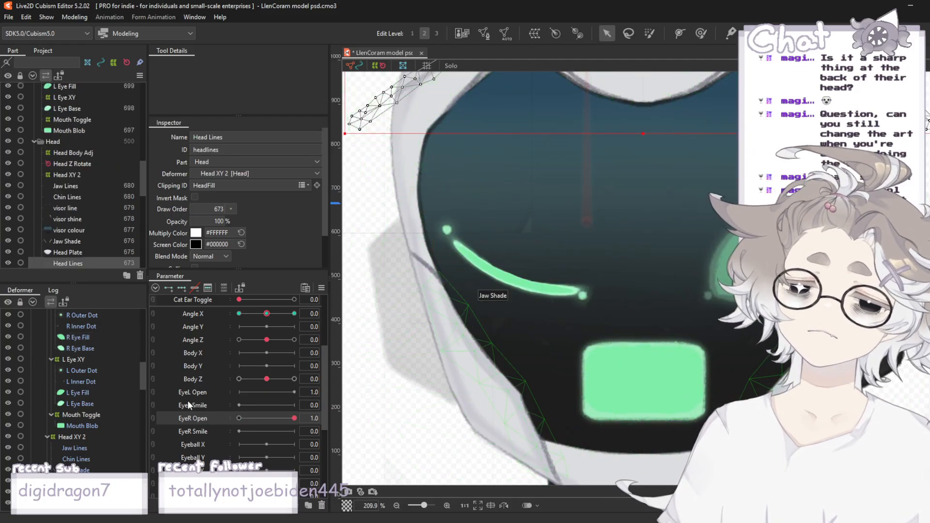
left_click_drag(293, 422, 354, 436)
scroll(68, 213, "up", 3)
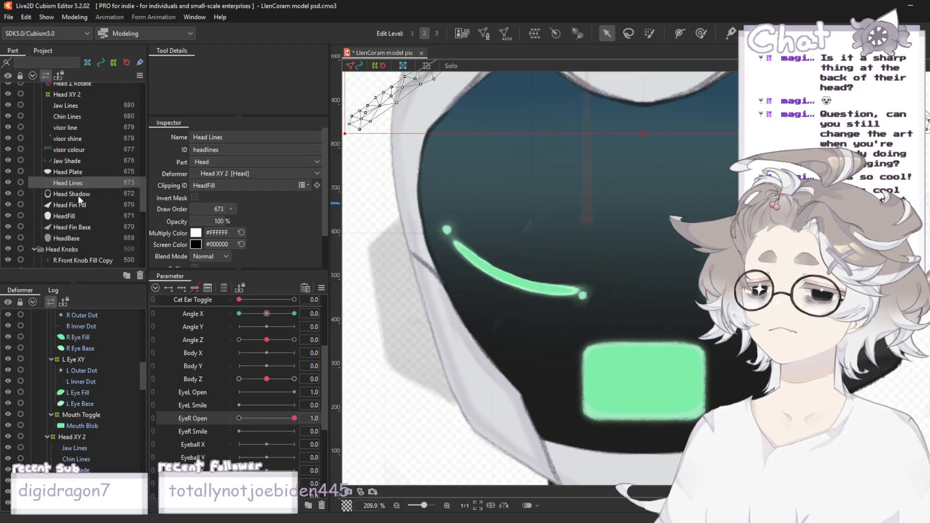
- Select R Eye Base and smooth its upper edge from the middle to both ends with the 97.4 px deform brush
left_click(61, 123)
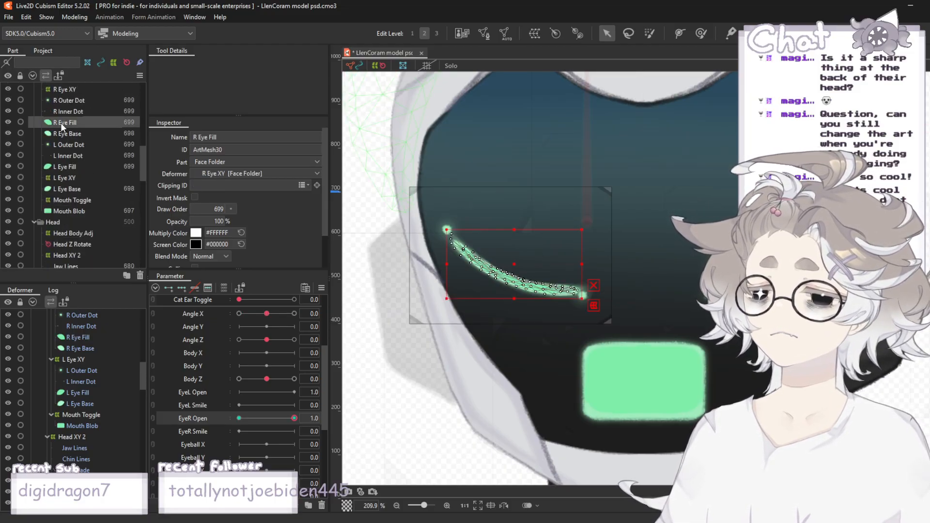
left_click(85, 137)
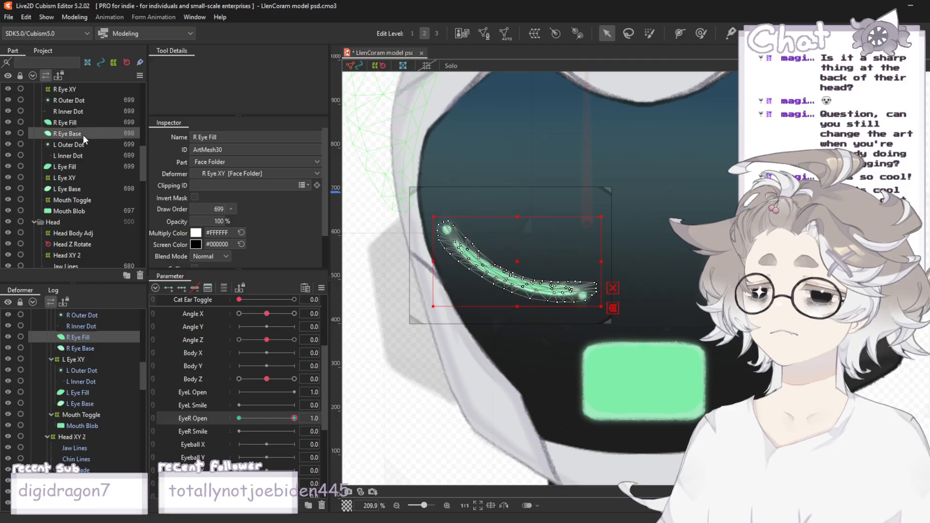
left_click(701, 33)
scroll(570, 244, "up", 4)
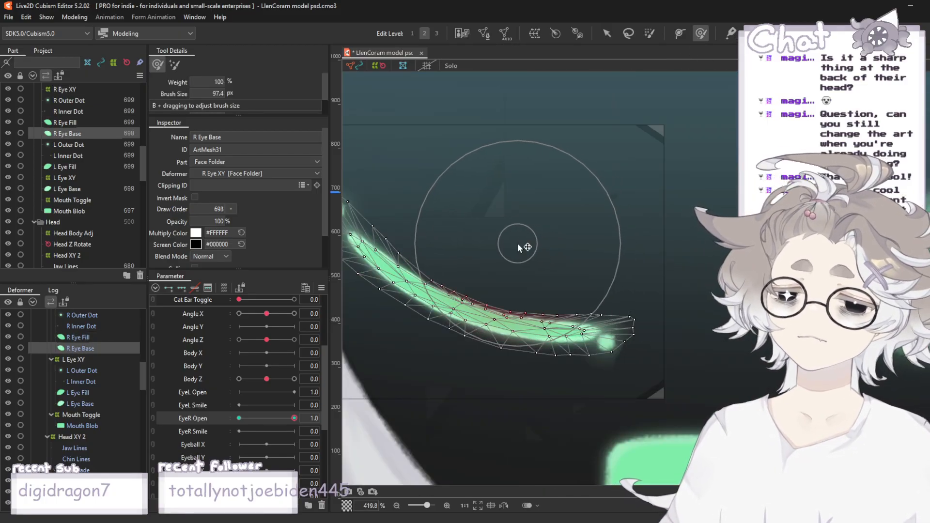
left_click_drag(521, 239, 518, 240)
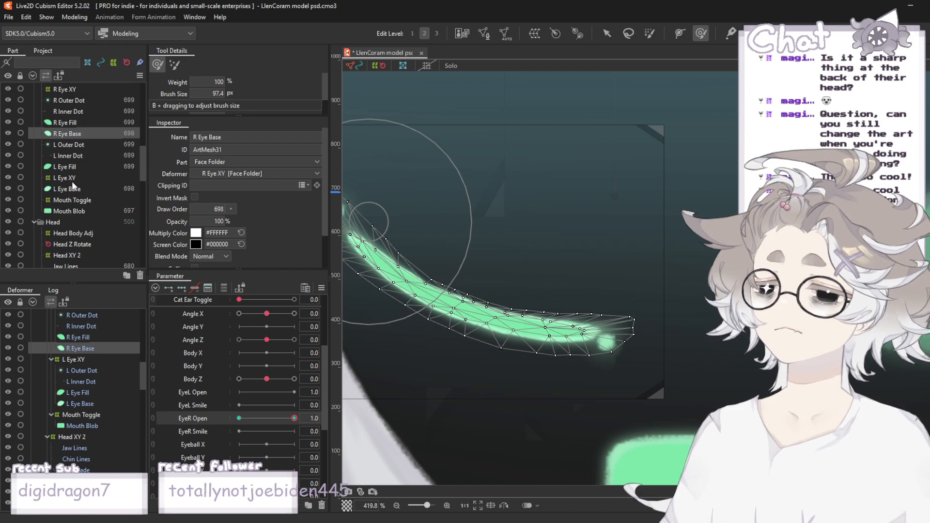
scroll(528, 218, "up", 2)
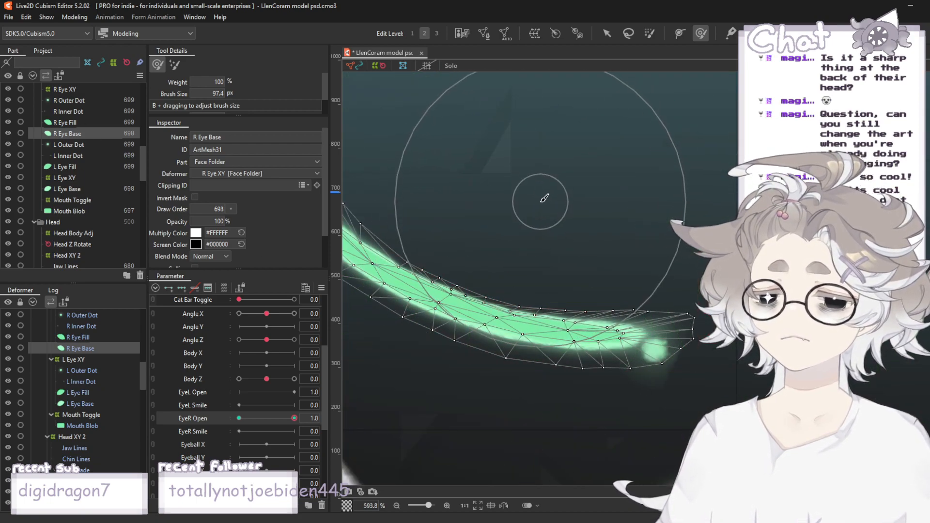
left_click_drag(542, 195, 543, 193)
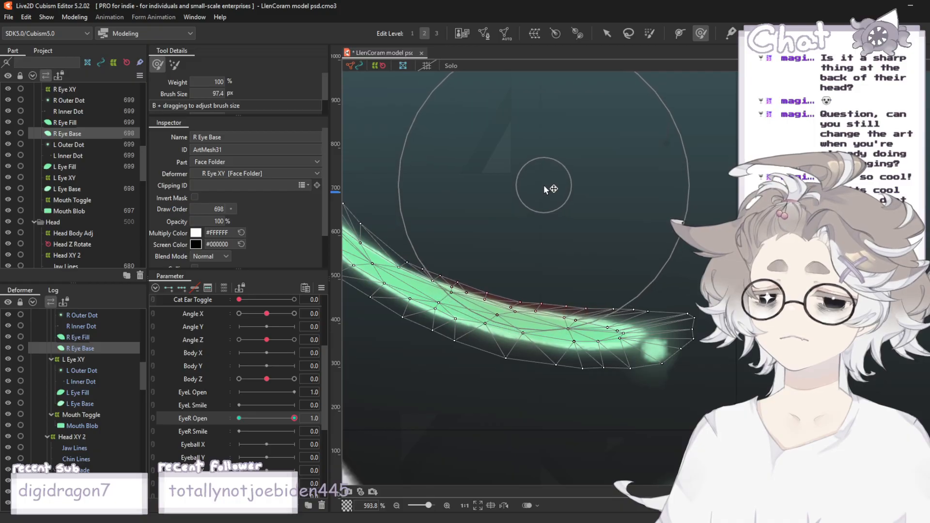
scroll(543, 186, "down", 2)
scroll(497, 163, "up", 2)
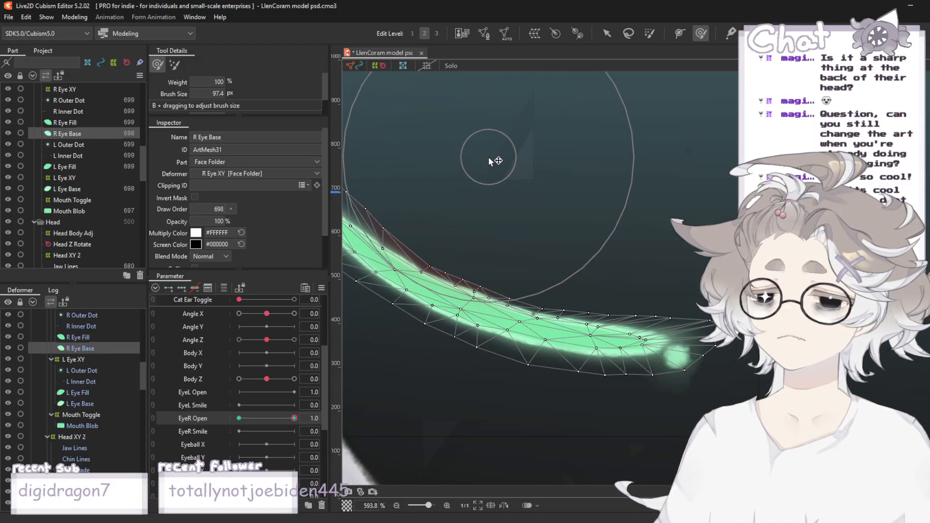
scroll(489, 164, "down", 8)
scroll(530, 175, "down", 3)
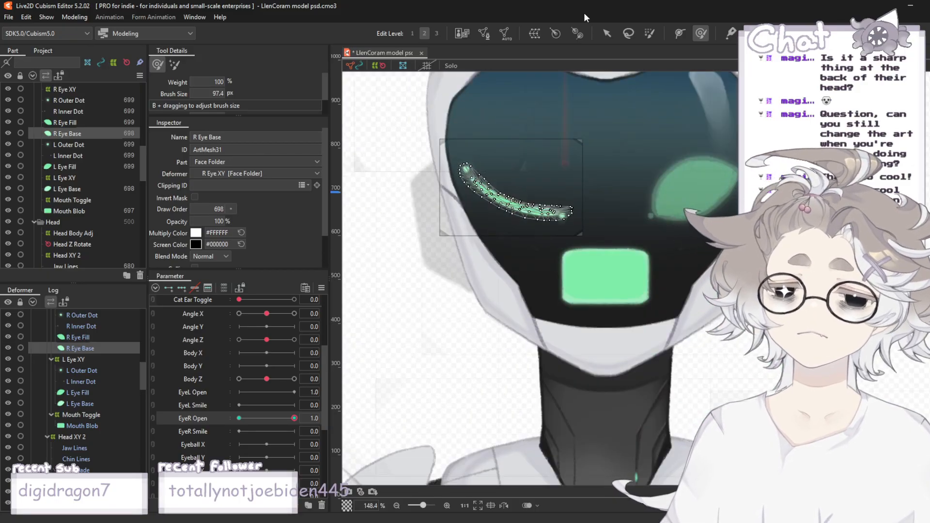
- Clear the selection and replay the right eye's blink on EyeR Open, returning it to 1.0
left_click(606, 34)
left_click(387, 251)
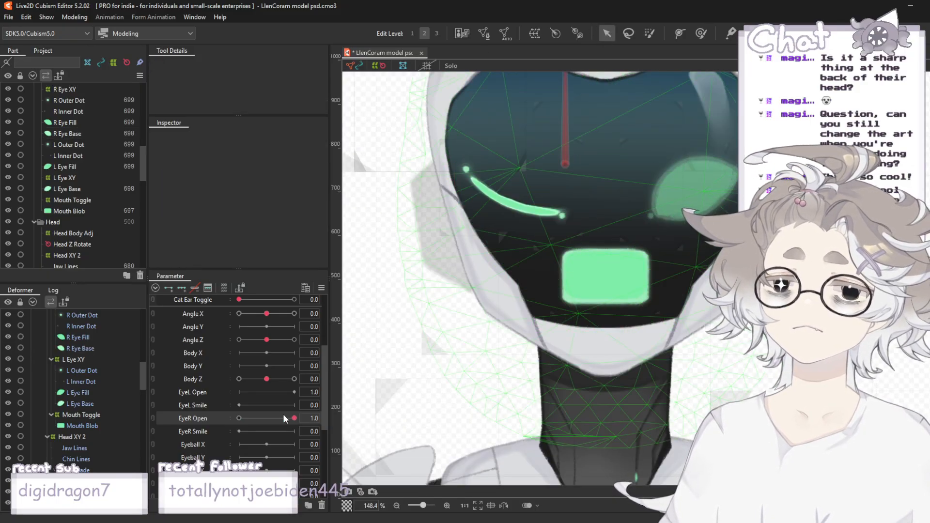
left_click_drag(295, 417, 328, 412)
scroll(557, 98, "up", 2)
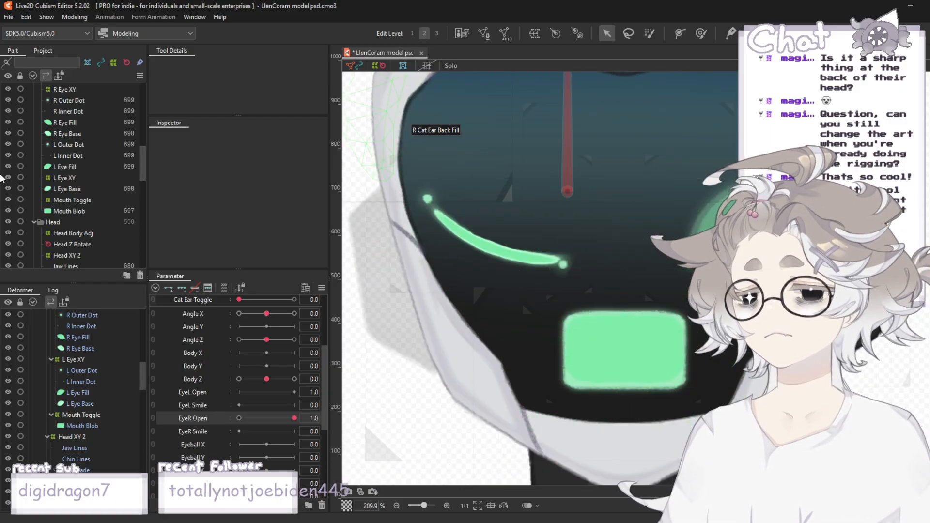
- Reselect R Eye Base and even out bumps along the middle of its upper edge with the deform brush
left_click(63, 188)
left_click(66, 167)
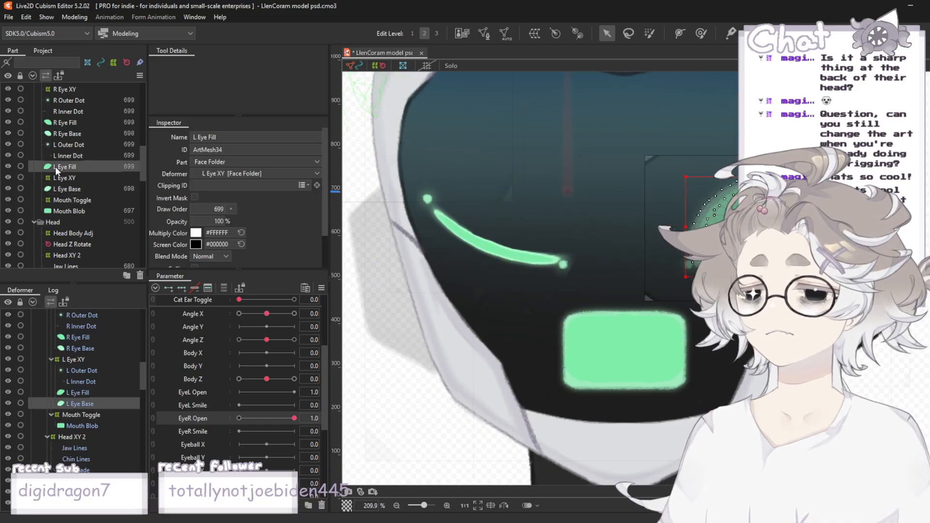
left_click(66, 133)
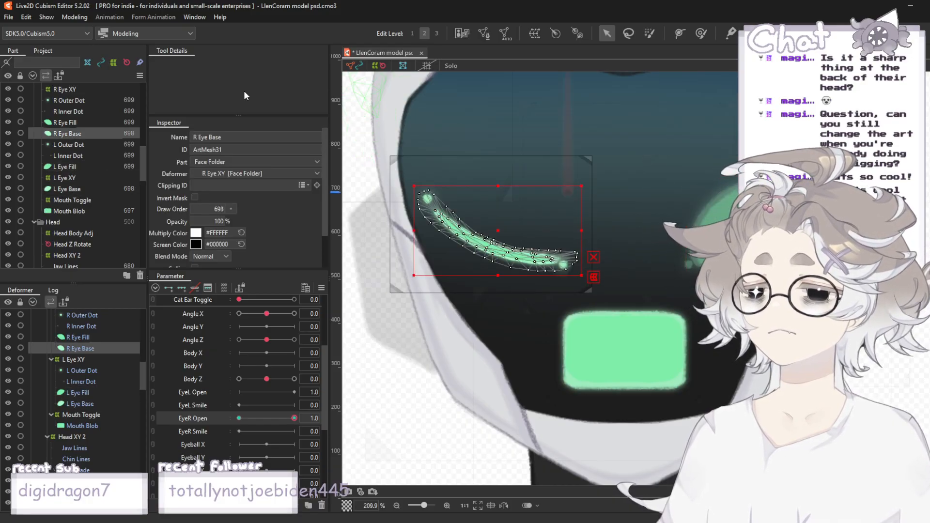
left_click(700, 33)
scroll(524, 196, "up", 2)
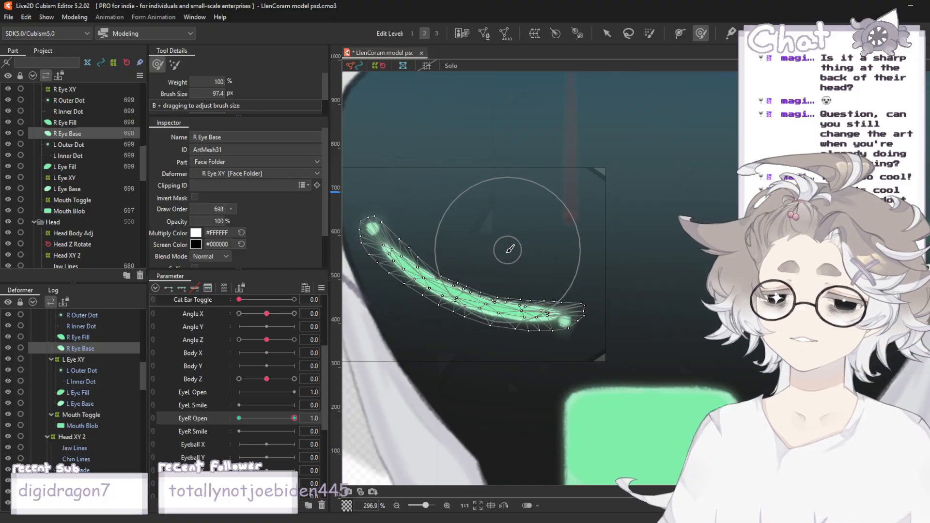
scroll(486, 263, "up", 4)
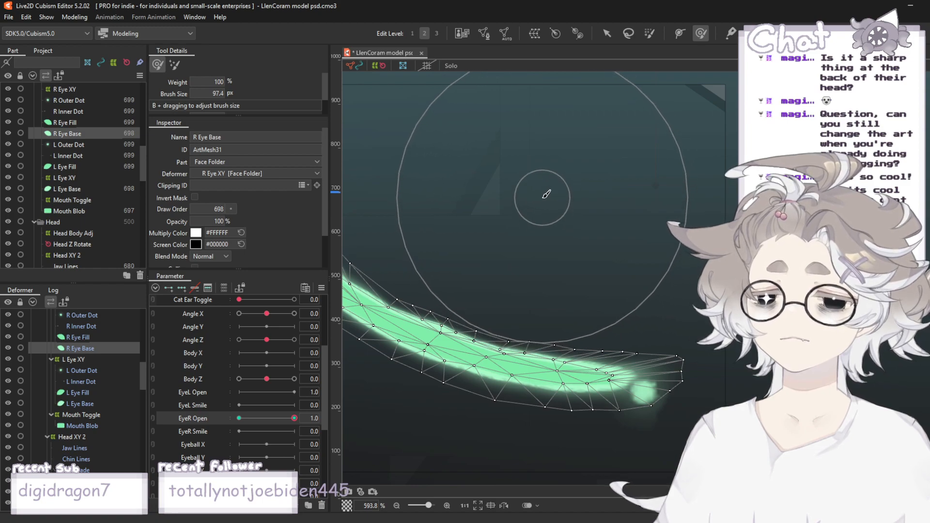
mouse_move(547, 194)
left_mouse_down()
mouse_move(535, 215)
mouse_move(528, 195)
mouse_move(522, 215)
mouse_move(526, 205)
mouse_move(504, 194)
left_mouse_up()
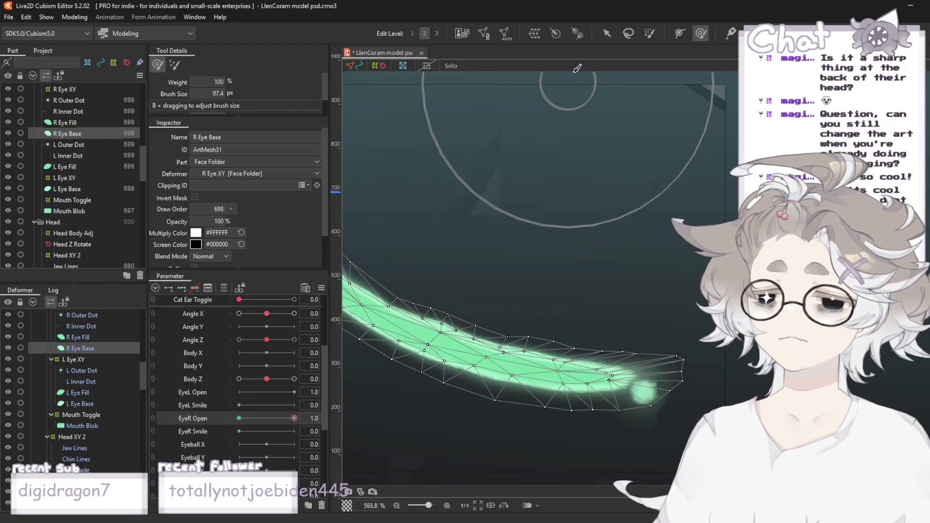
- Move individual mesh points at the middle of R Eye Base's upper edge slightly down to smooth the contour
left_click(607, 33)
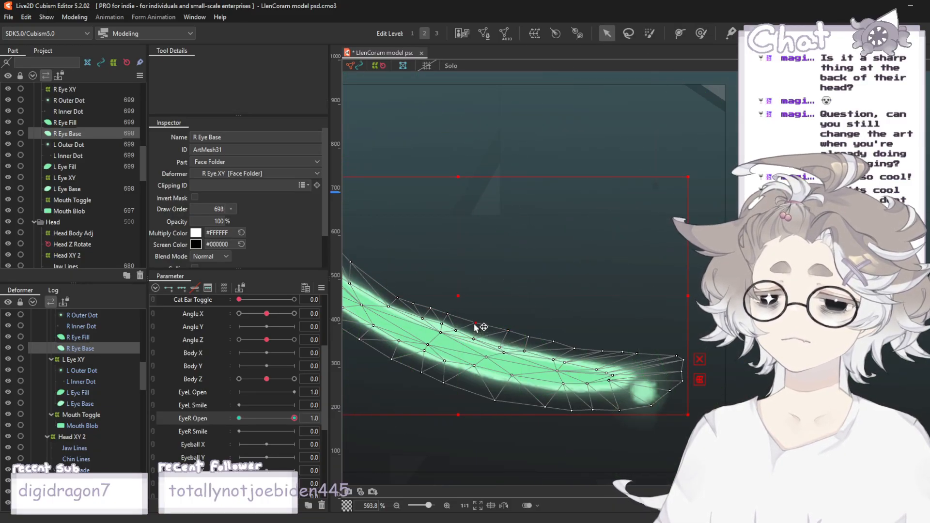
scroll(453, 320, "up", 2)
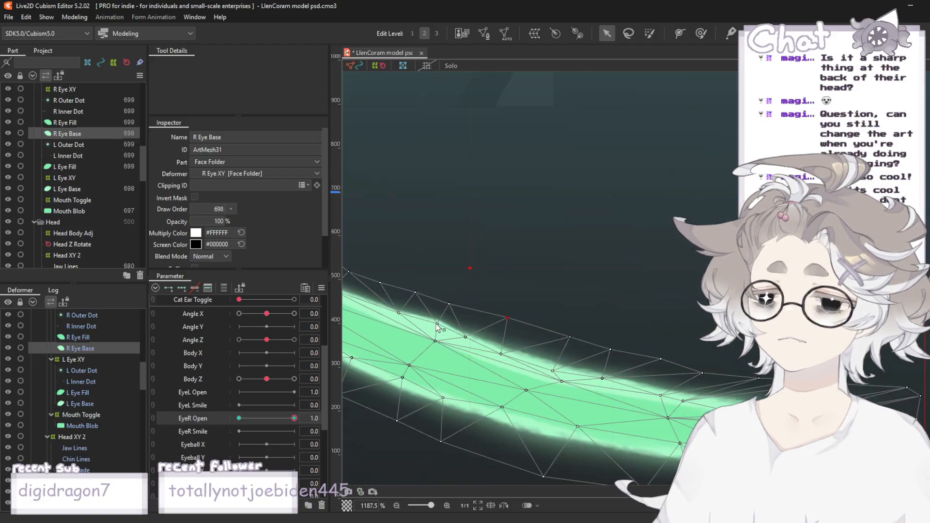
left_click_drag(466, 337, 468, 339)
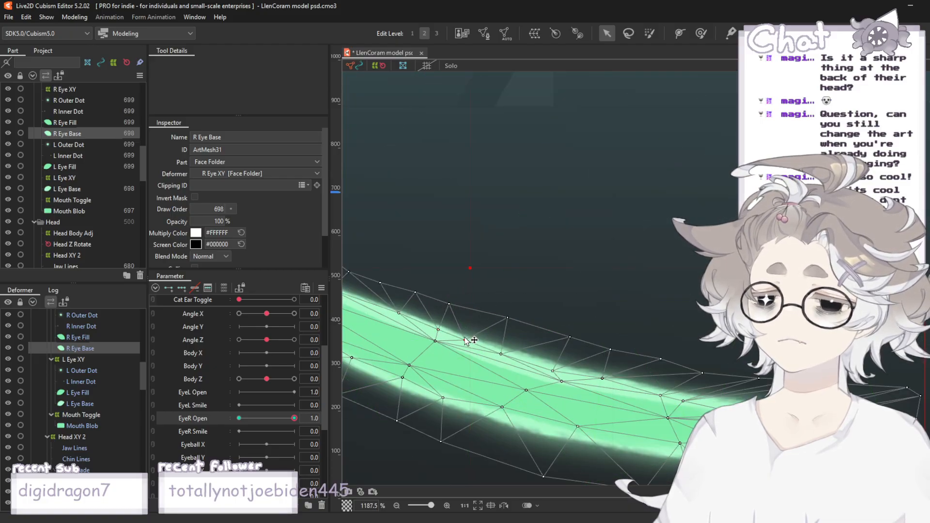
- Leave the R Eye Base mesh and examine the smoothed closed-eye curve against the rest of the face
left_click(545, 259)
scroll(553, 237, "down", 1)
scroll(452, 233, "down", 4)
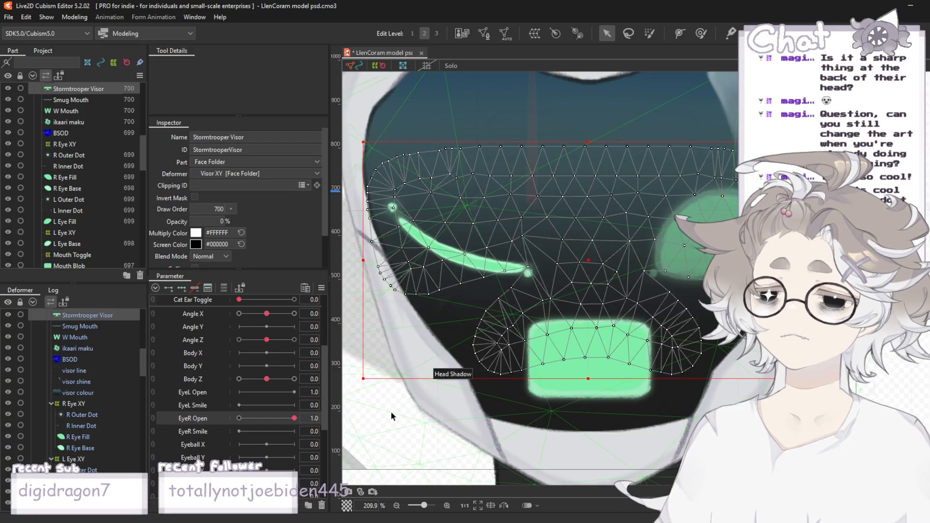
left_click(404, 377)
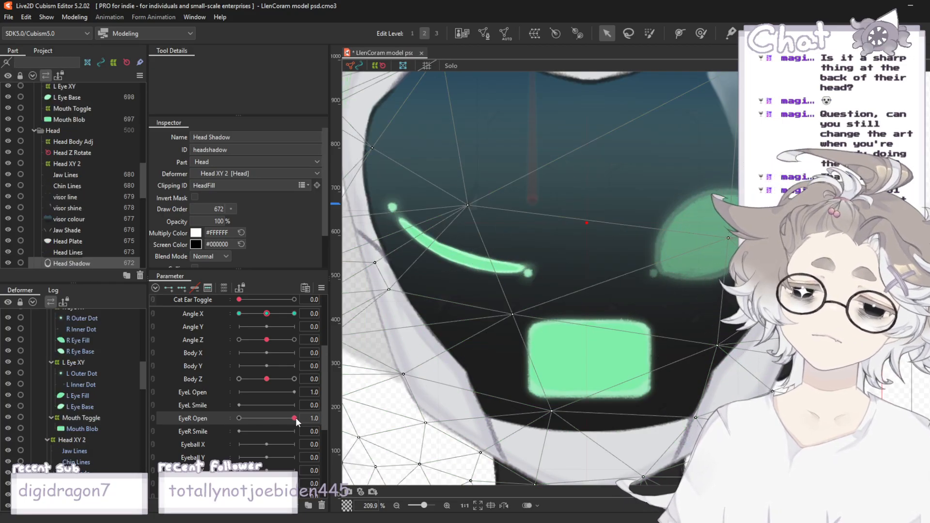
- Replay the right eye's blink on EyeR Open and examine the closed curve against the face
mouse_move(297, 421)
left_mouse_down()
mouse_move(264, 419)
mouse_move(308, 419)
mouse_move(217, 435)
mouse_move(294, 433)
mouse_move(206, 444)
mouse_move(296, 419)
left_mouse_up()
scroll(452, 197, "up", 3)
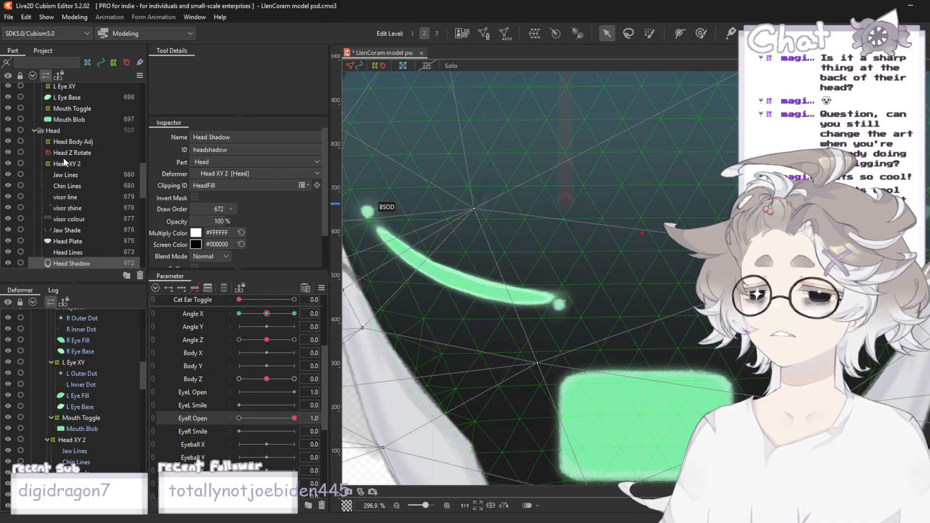
scroll(449, 219, "down", 3)
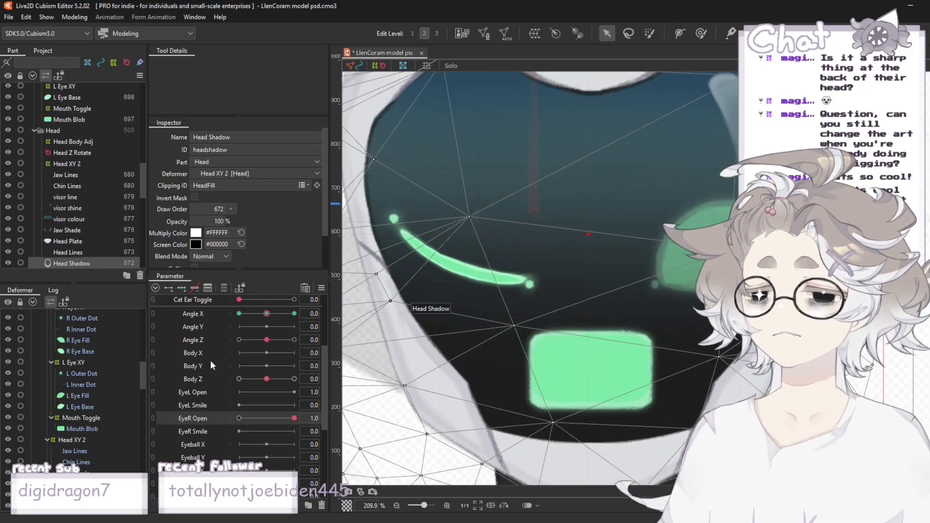
scroll(83, 158, "up", 3)
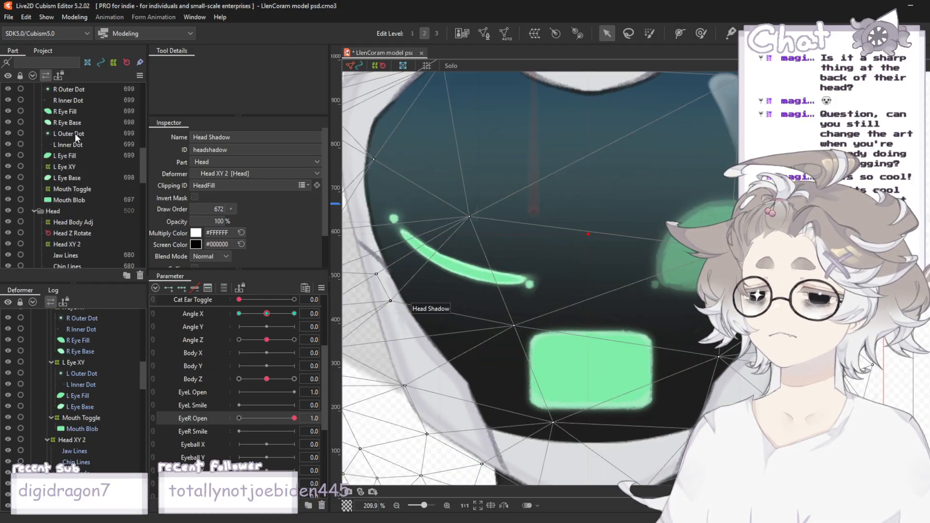
- Select R Outer Dot, check its placement through the EyeR Open blink, and replay the blink with the dot deselected
left_click(72, 134)
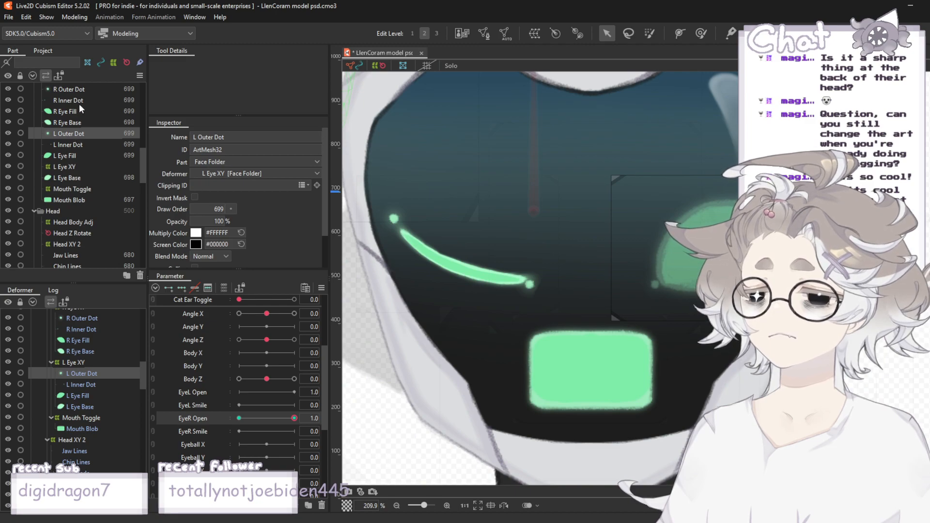
left_click(79, 91)
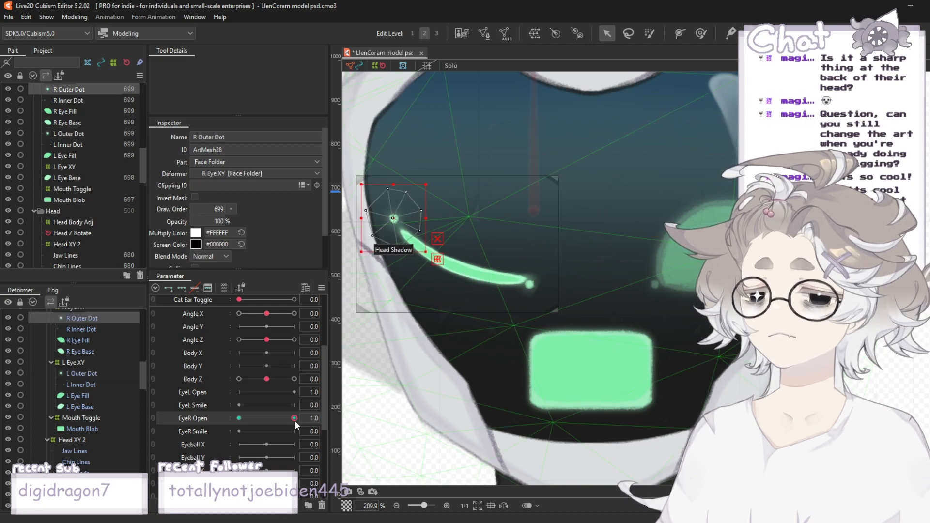
left_click_drag(294, 419, 356, 434)
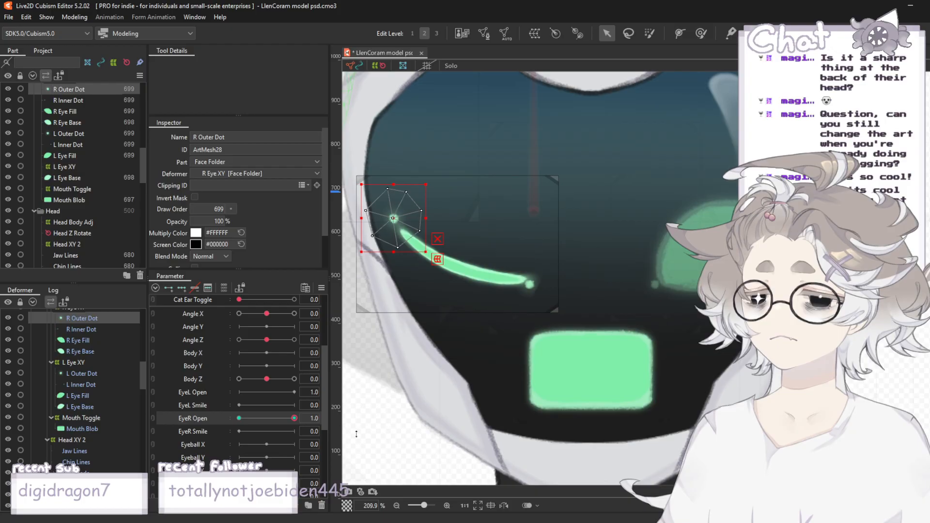
scroll(402, 206, "up", 3)
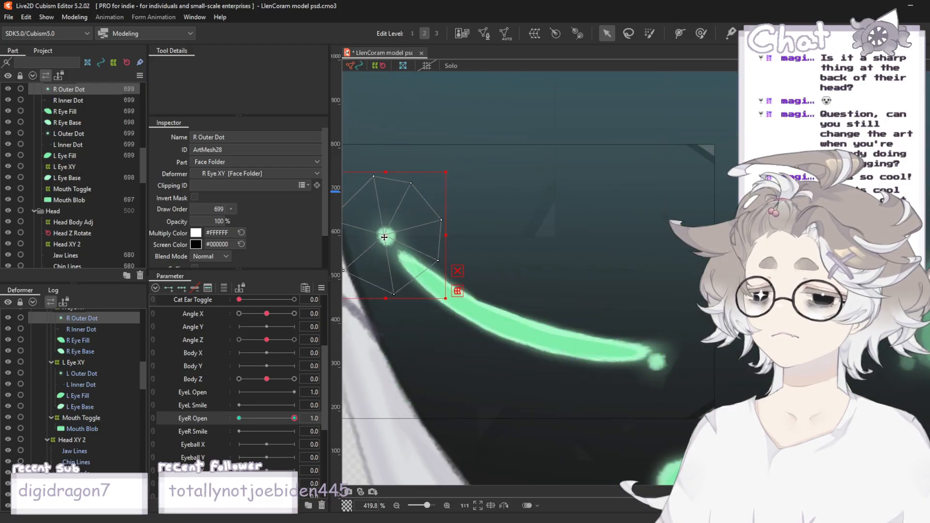
scroll(525, 189, "down", 3)
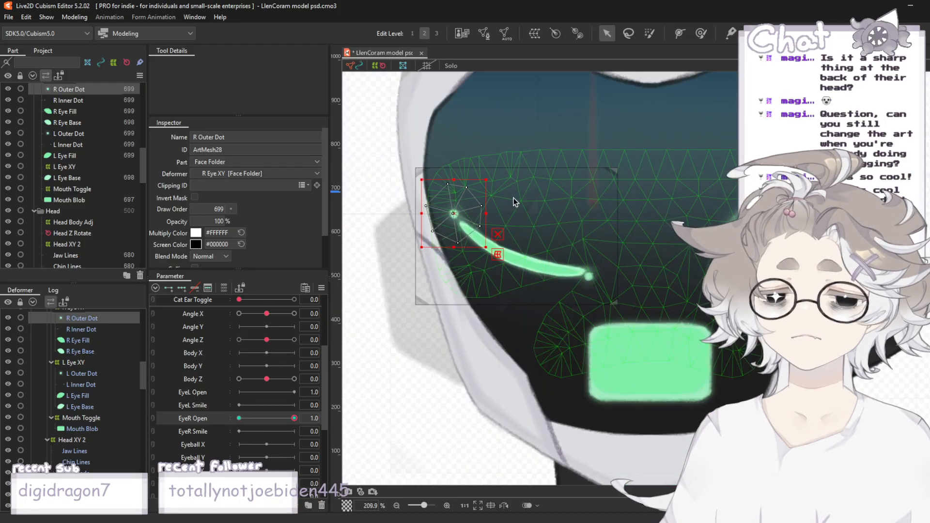
left_click(428, 403)
left_click_drag(295, 417, 301, 450)
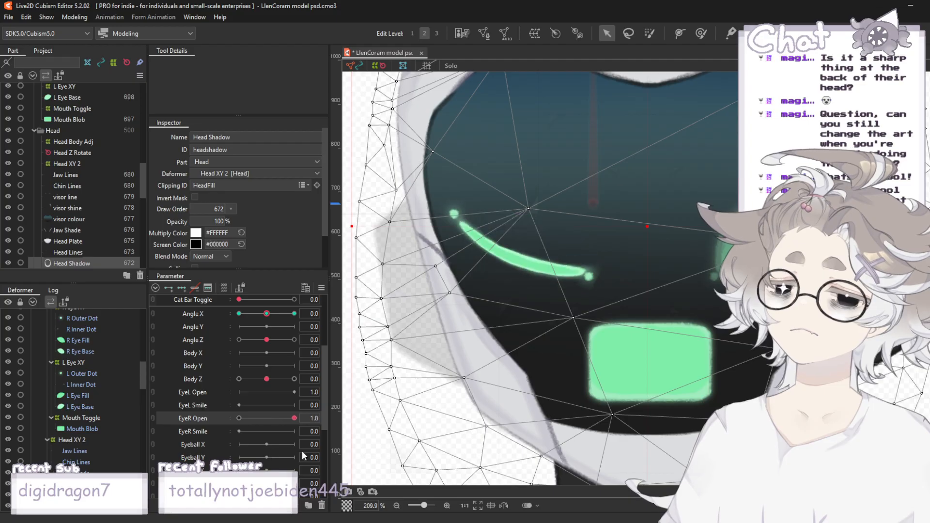
- Set EyeR Open to 0.0 and add a connected vertex beyond the lower-right edge of R Inner Dot's mesh
left_click_drag(250, 410, 237, 411)
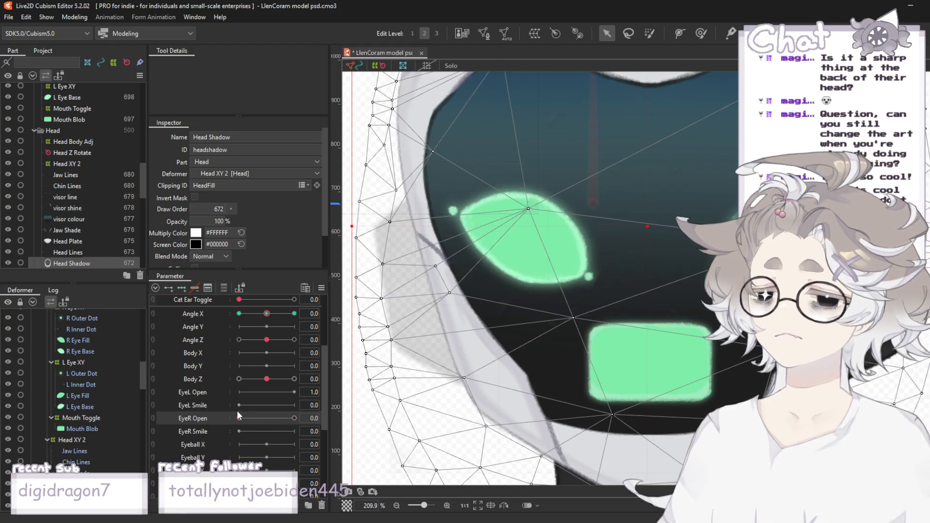
scroll(70, 127, "up", 3)
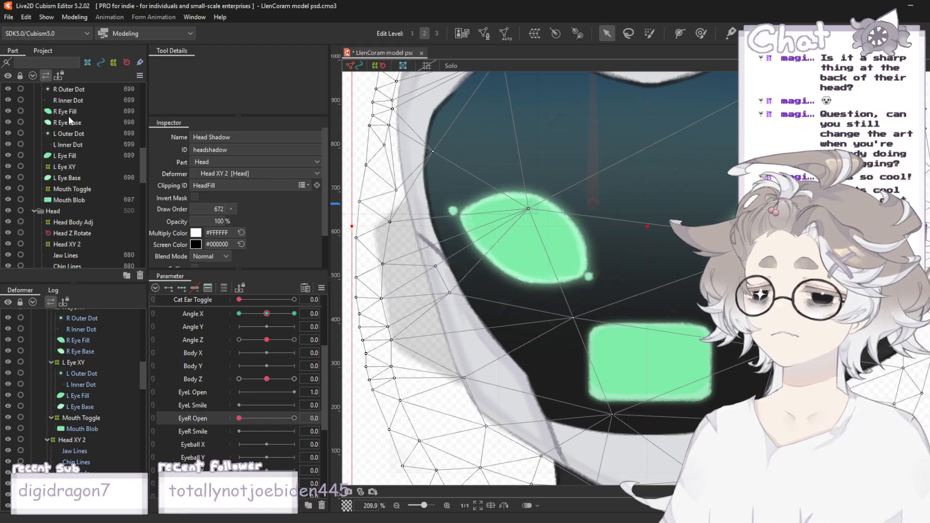
left_click(80, 143)
scroll(72, 152, "up", 3)
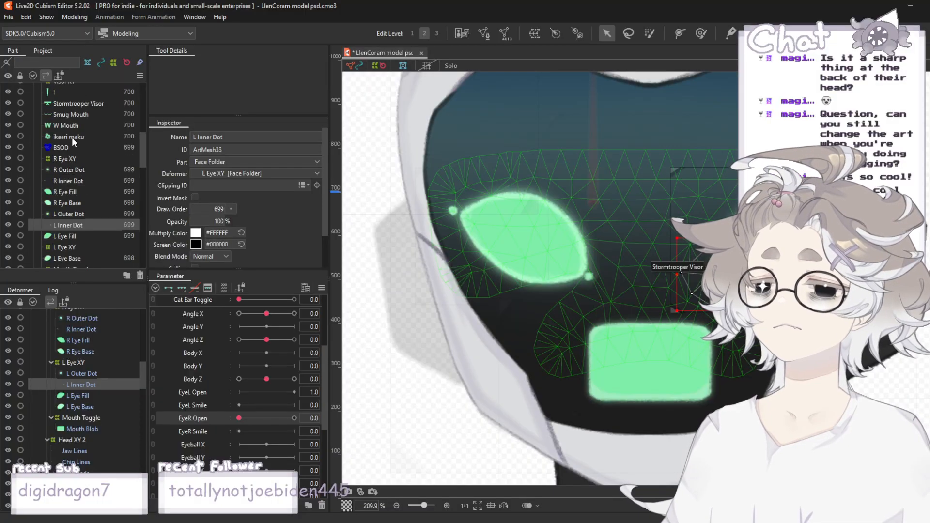
left_click(68, 182)
scroll(594, 279, "up", 3)
scroll(596, 279, "up", 3)
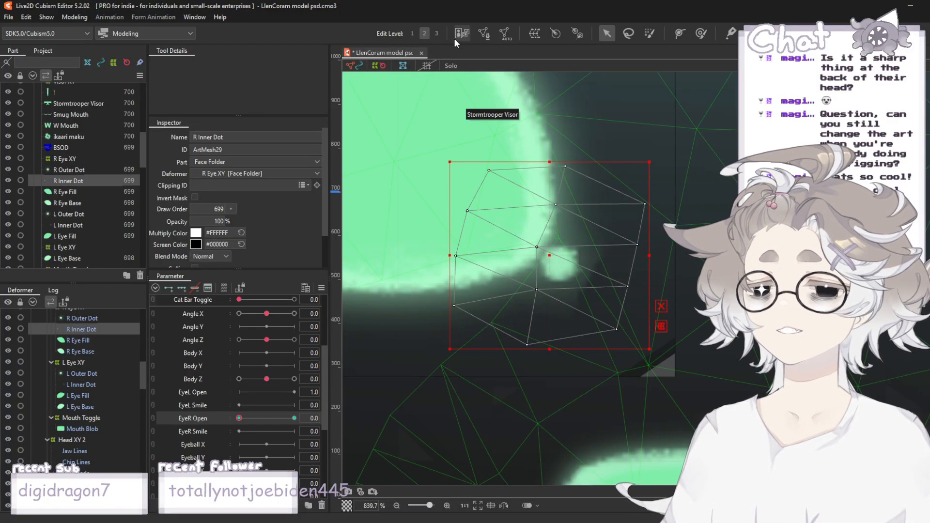
left_click(483, 32)
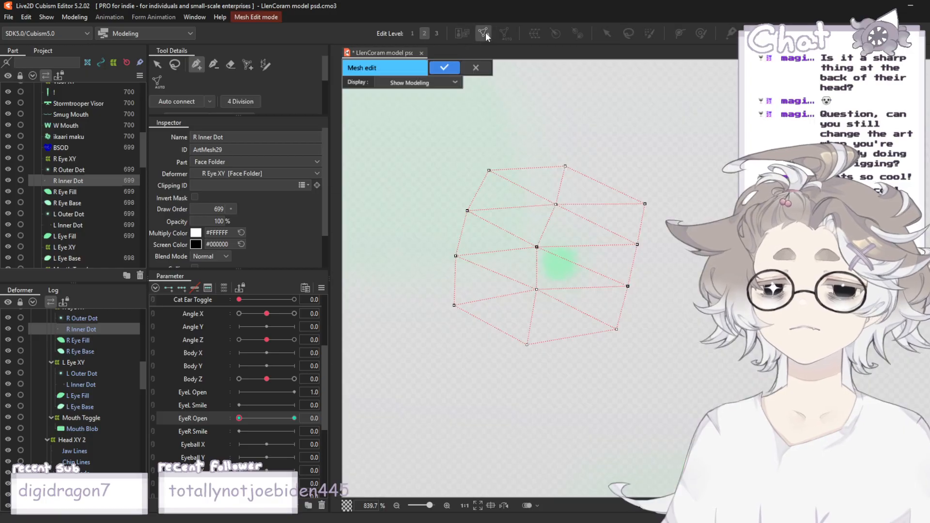
left_click(645, 203)
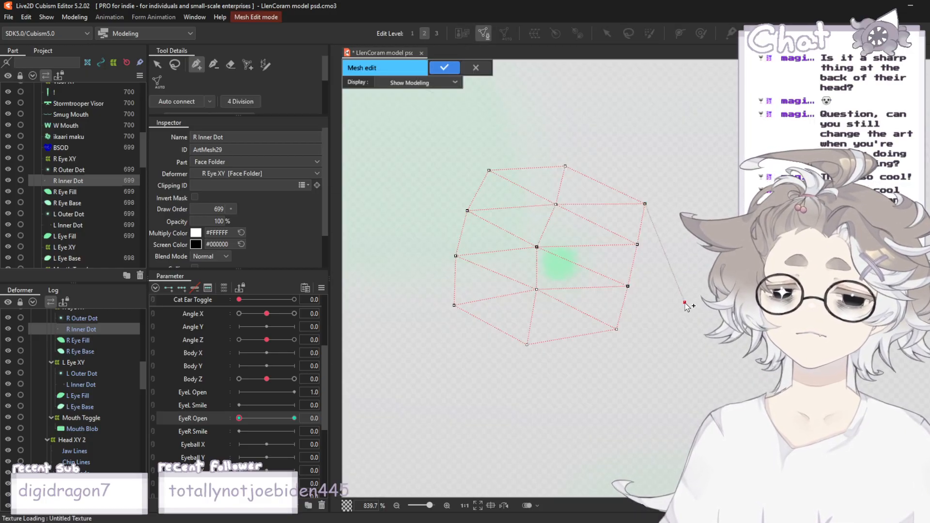
left_click(684, 302)
left_click(628, 286)
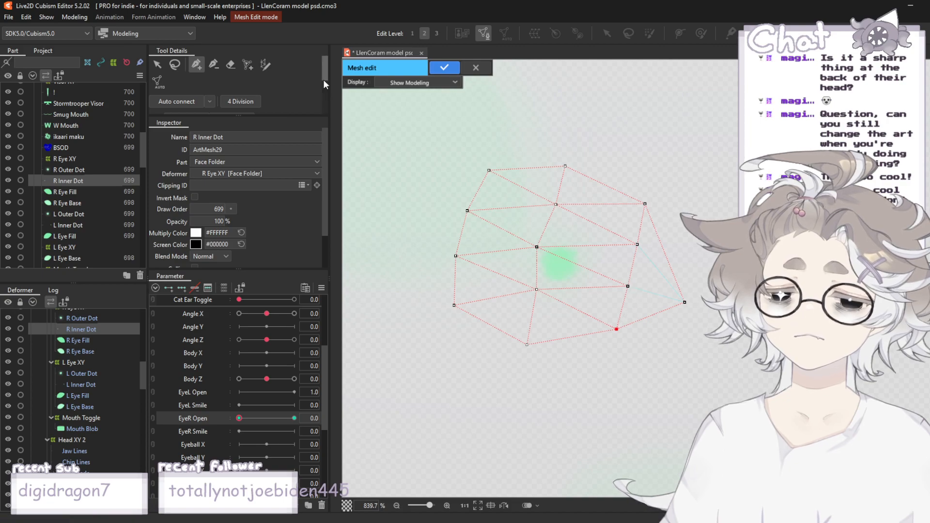
left_click(439, 63)
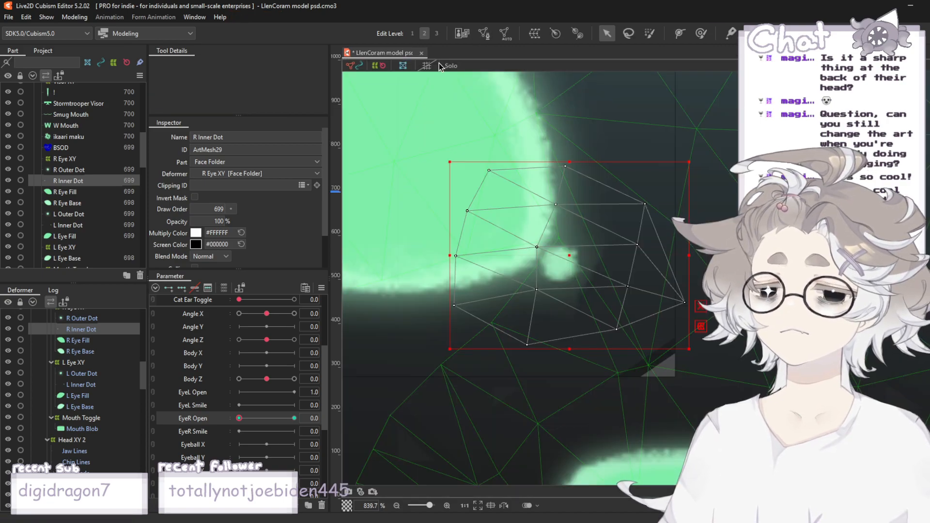
- Move the mesh point at the lower right of R Inner Dot slightly outward, away from the dot
scroll(553, 299, "up", 3)
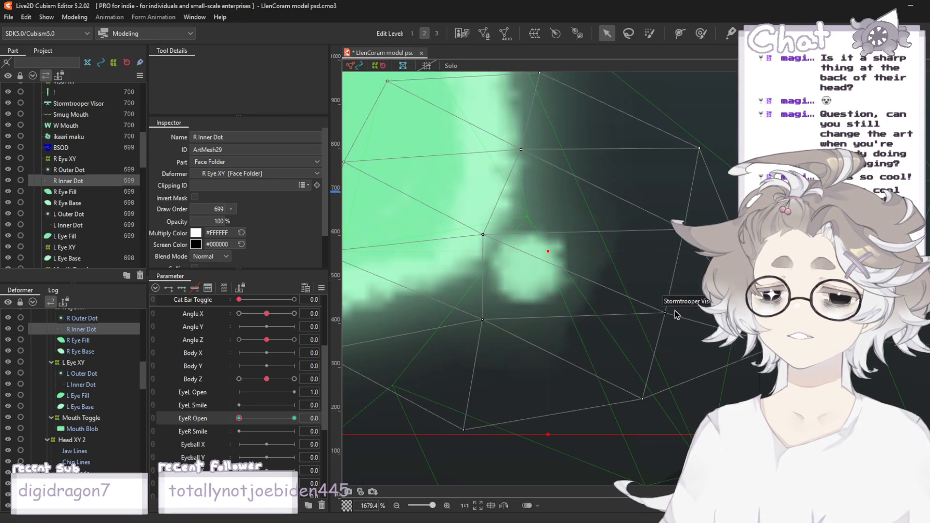
left_click_drag(666, 316, 691, 341)
scroll(673, 335, "down", 9)
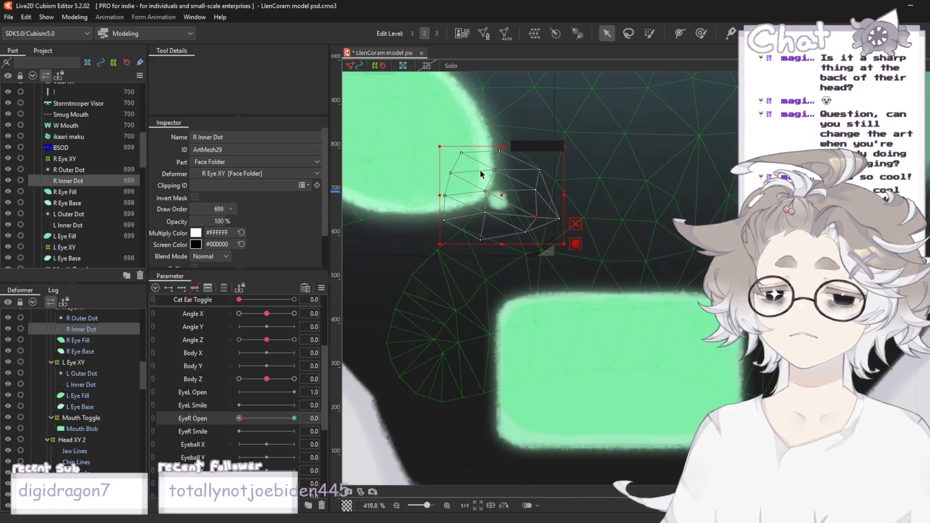
scroll(568, 333, "up", 3)
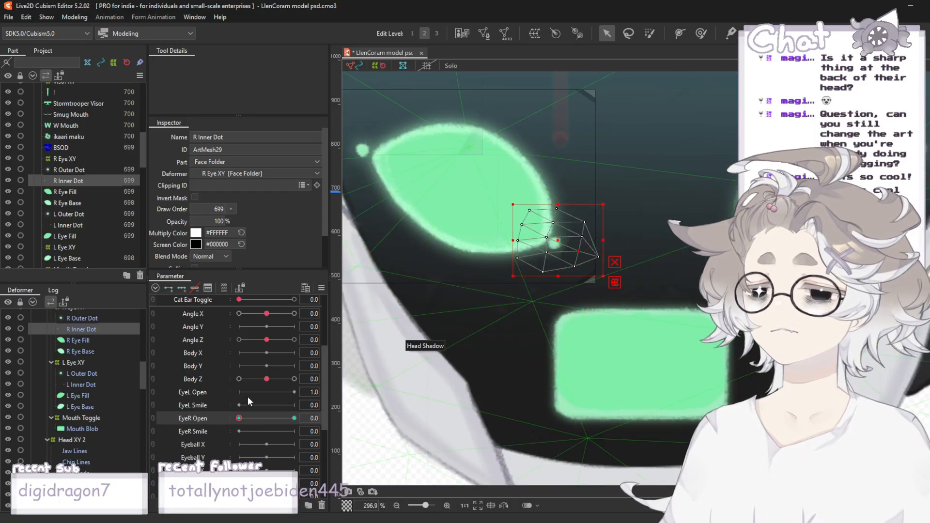
- Compare R Inner Dot at both EyeR Open keys, then nudge it slightly away from the eye at 0.0
left_click(294, 418)
scroll(485, 249, "up", 2)
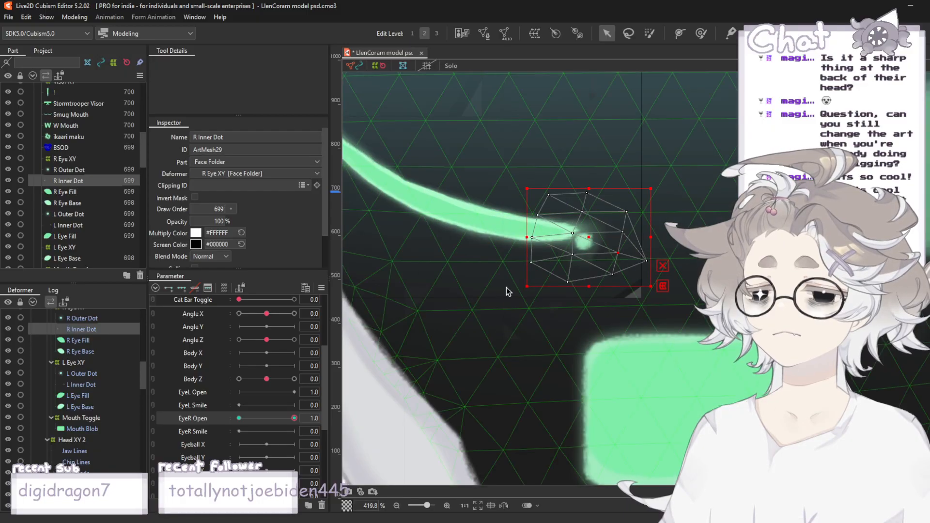
left_click(240, 418)
scroll(615, 267, "down", 1)
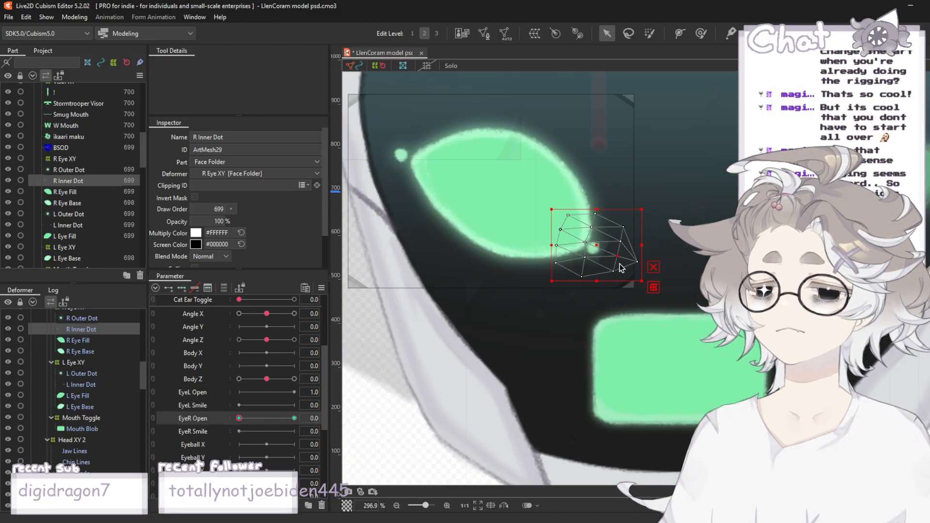
scroll(643, 246, "up", 1)
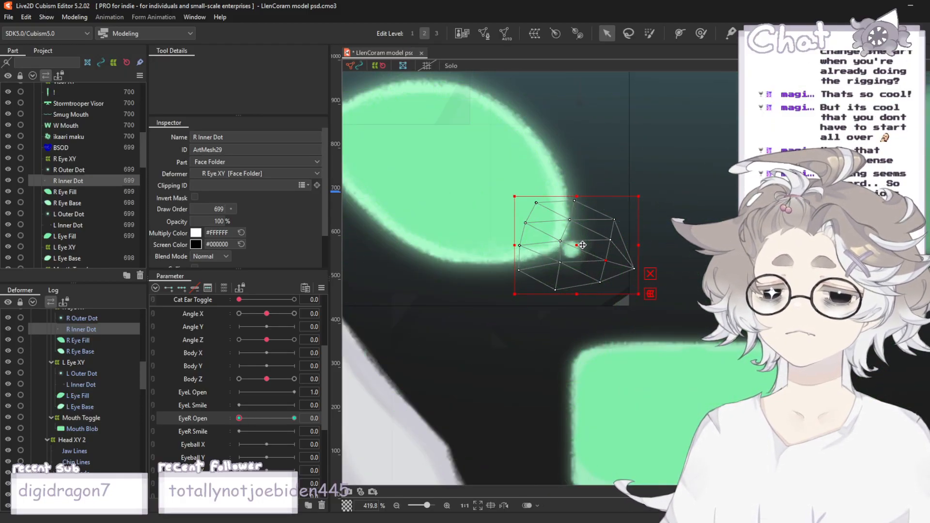
left_click_drag(583, 245, 588, 247)
- Set EyeR Open to 1.0 and nudge R Inner Dot slightly outward and up from the curve's inner end
scroll(589, 247, "down", 1)
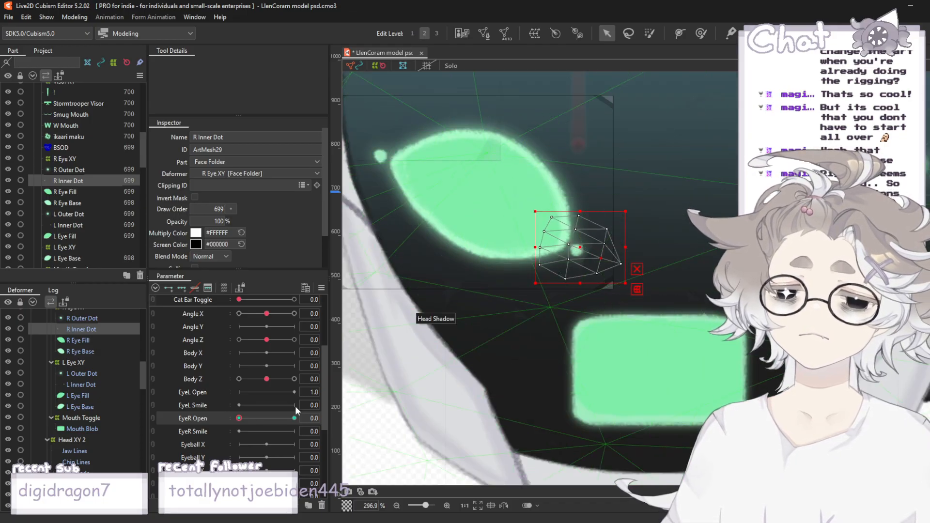
left_click_drag(239, 418, 298, 420)
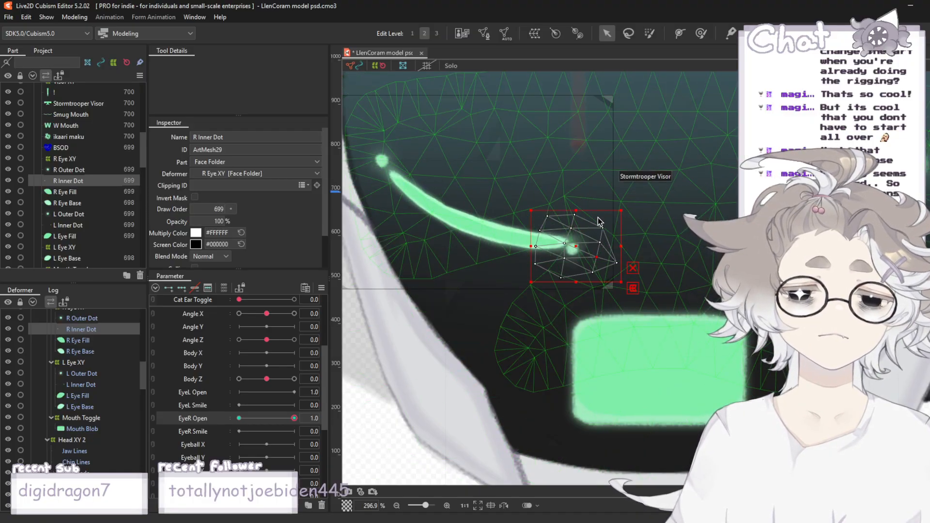
left_click_drag(581, 244, 590, 239)
- Clear the selection and replay the right eye's blink on EyeR Open, judging it against the whole head and upper body
left_click(642, 170)
scroll(531, 255, "down", 6)
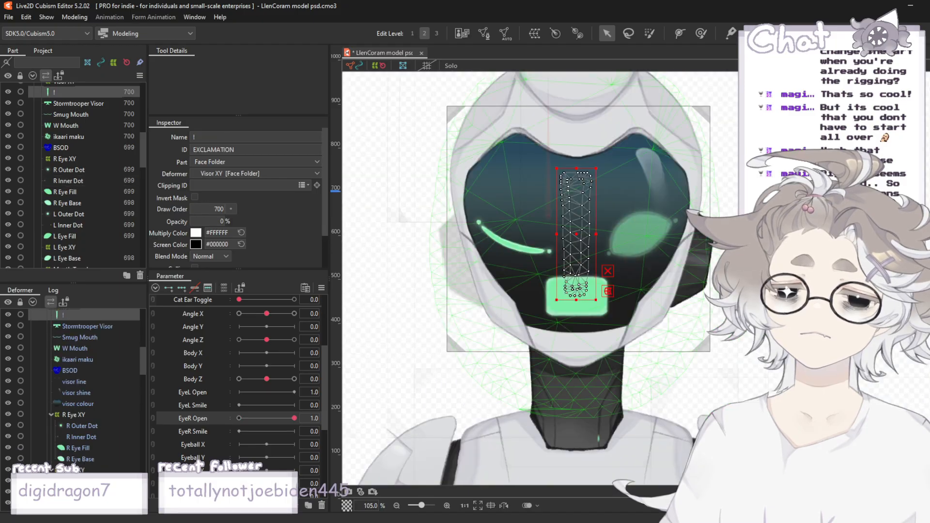
left_click(721, 121)
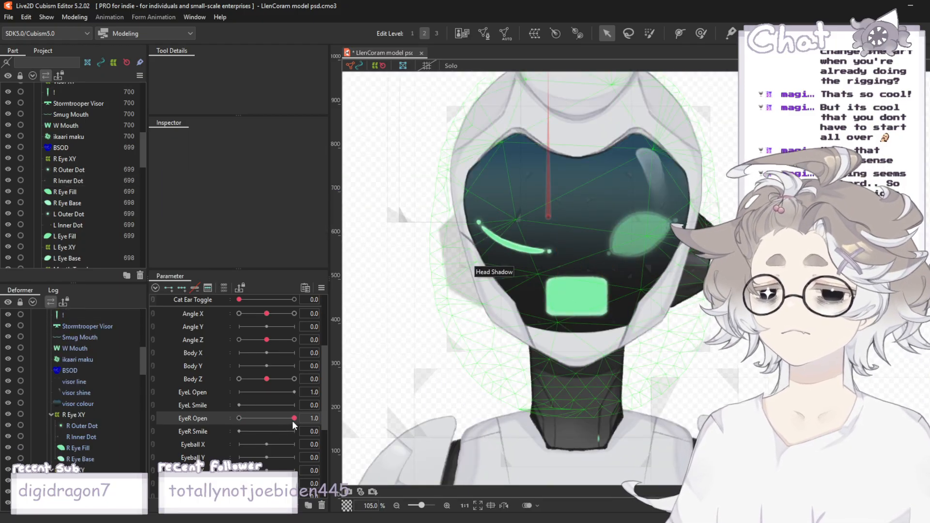
mouse_move(291, 418)
left_mouse_down()
mouse_move(214, 416)
mouse_move(302, 419)
left_mouse_up()
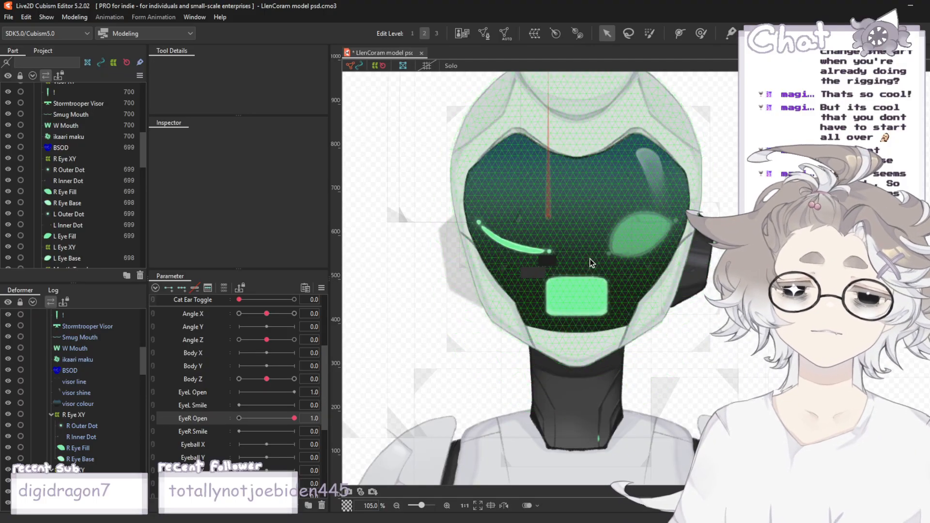
scroll(591, 263, "down", 4)
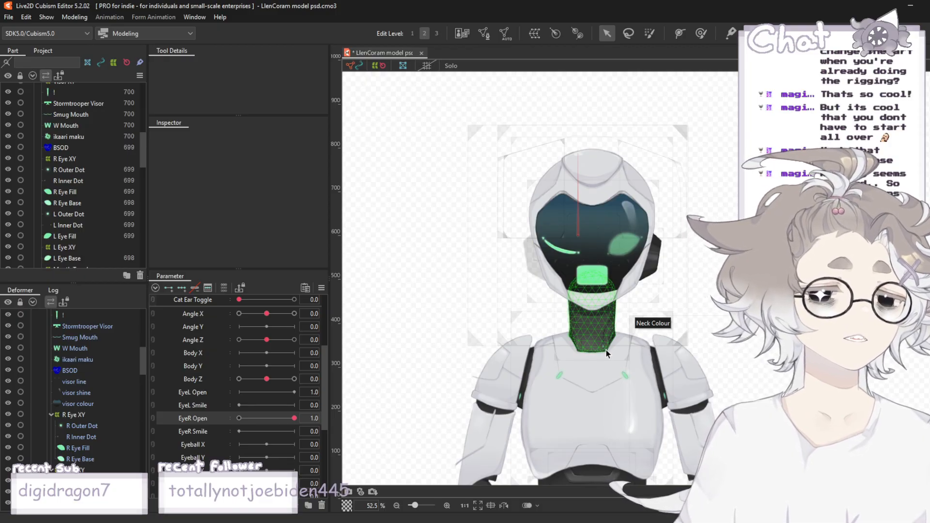
scroll(575, 240, "up", 6)
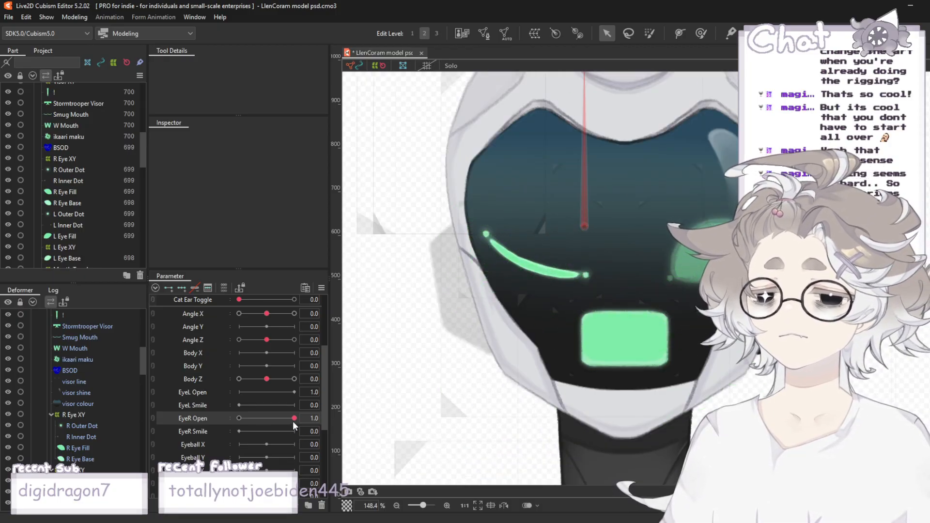
left_click_drag(292, 420, 310, 439)
scroll(574, 228, "down", 4)
scroll(668, 265, "up", 2)
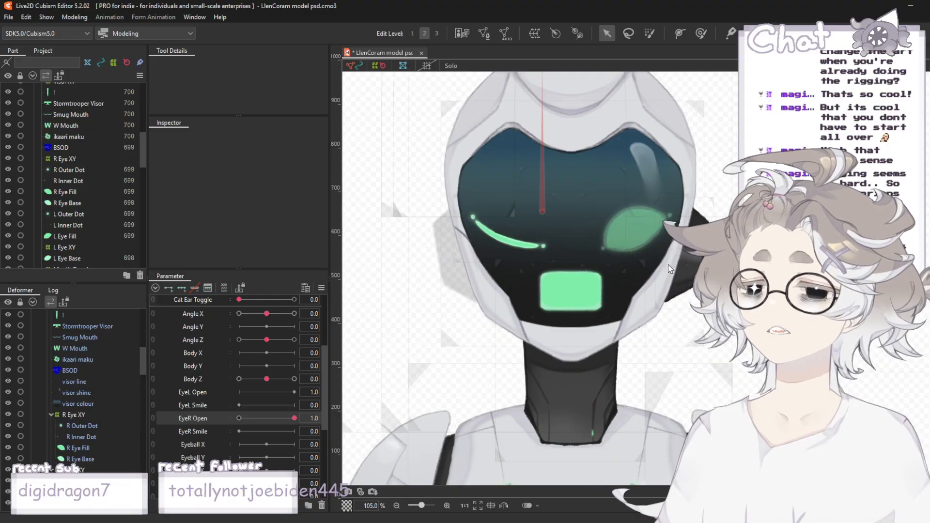
left_click(82, 169)
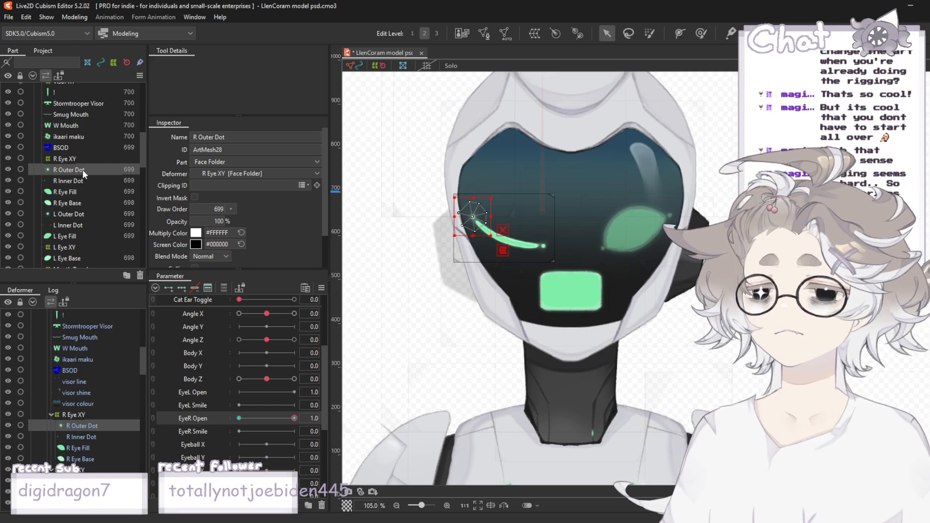
left_click(74, 199, "shift")
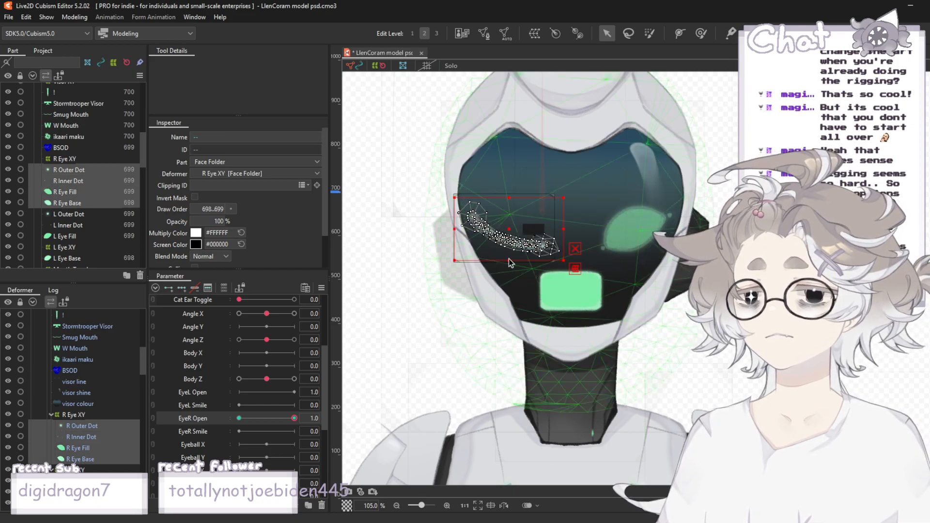
scroll(600, 286, "up", 2)
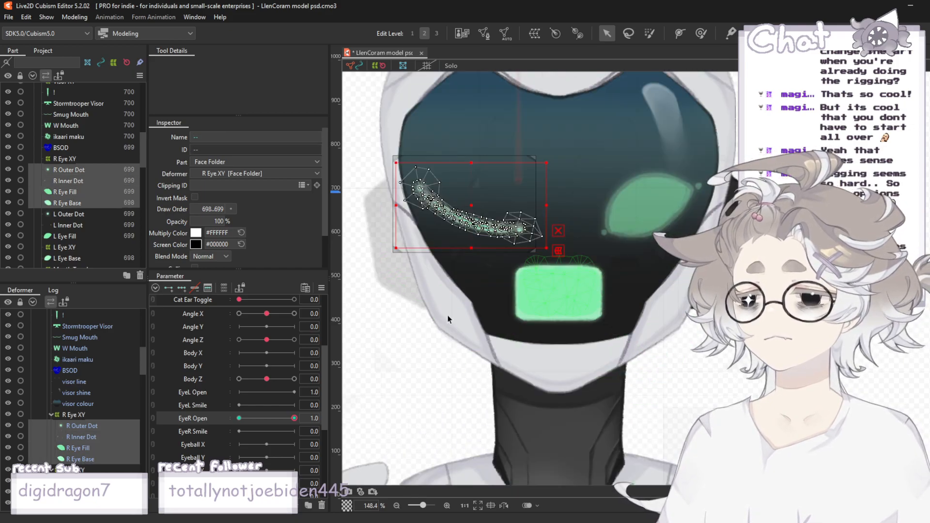
left_click(314, 418)
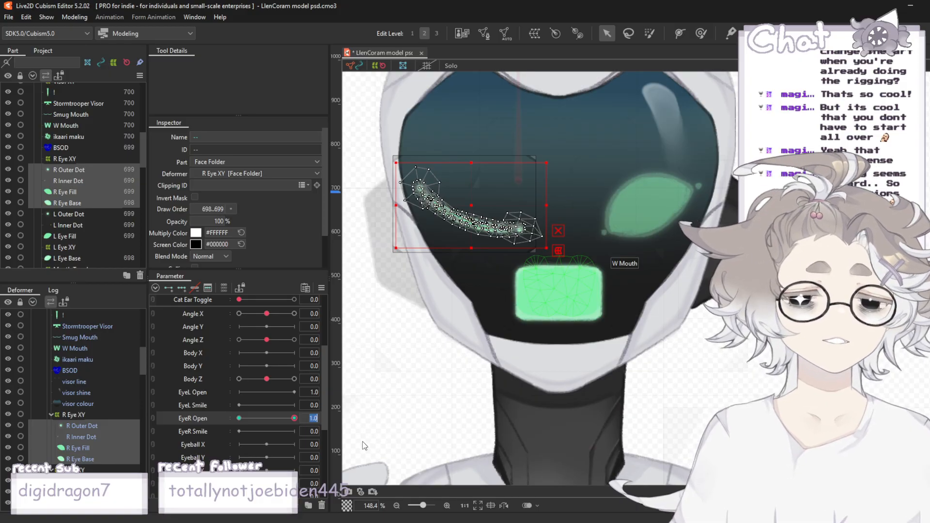
key("Return")
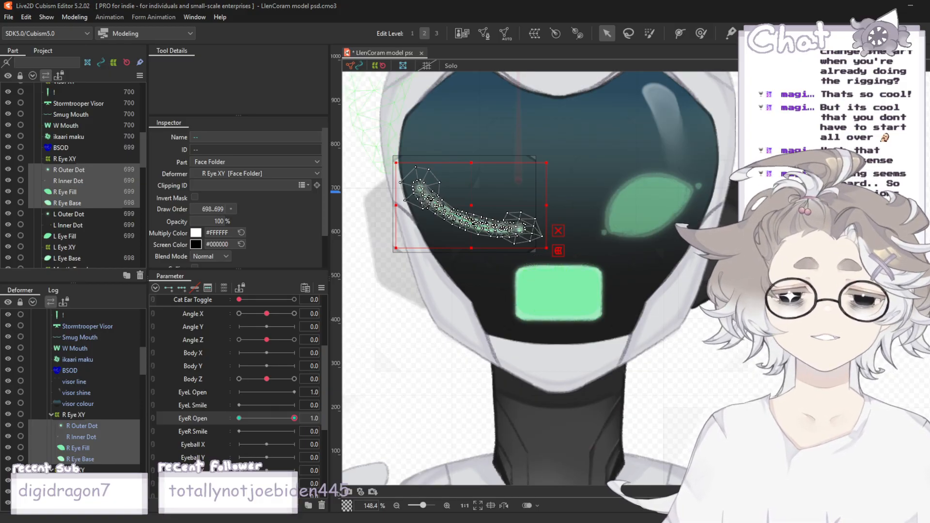
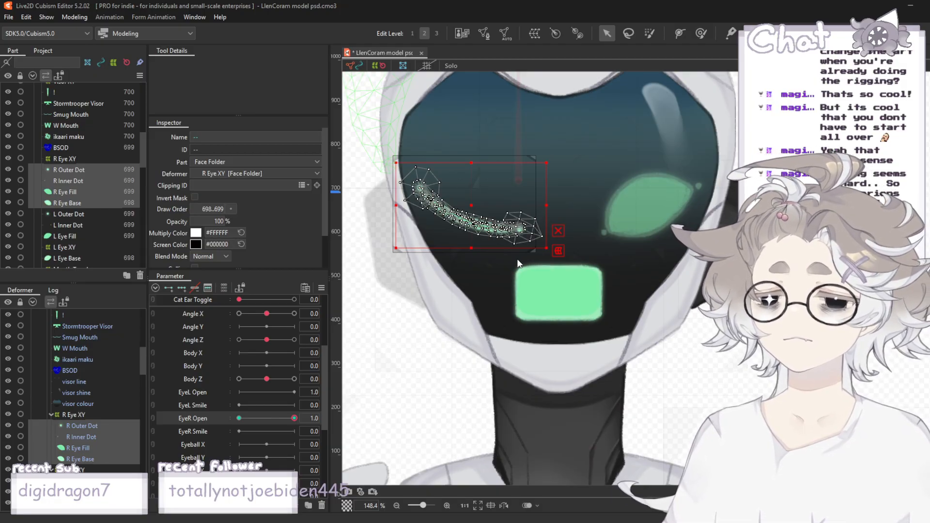
left_click(468, 323)
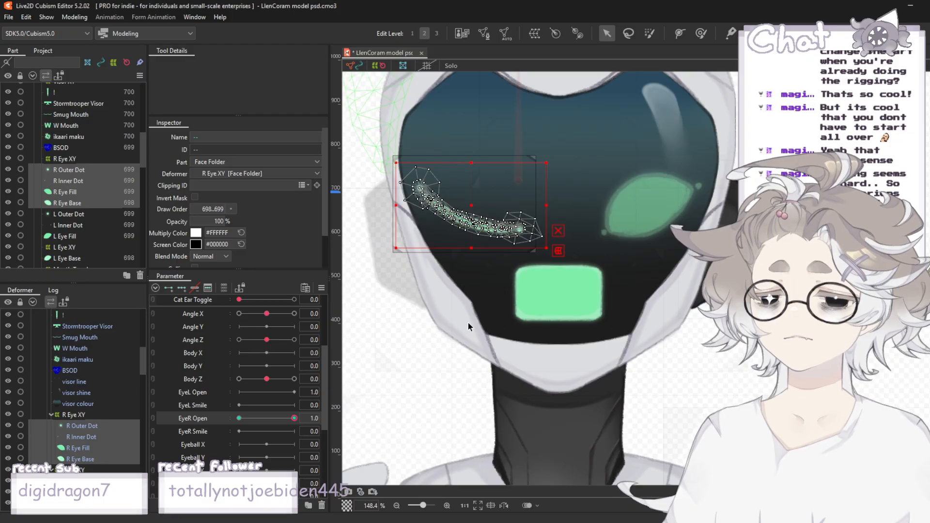
key("ctrl+z")
left_click(424, 337)
- Clear the selection and replay the right eye's blink across EyeR Open from 0.0 to 1.0, judging it against the head
left_click_drag(291, 417, 237, 418)
left_click_drag(188, 463, 153, 413)
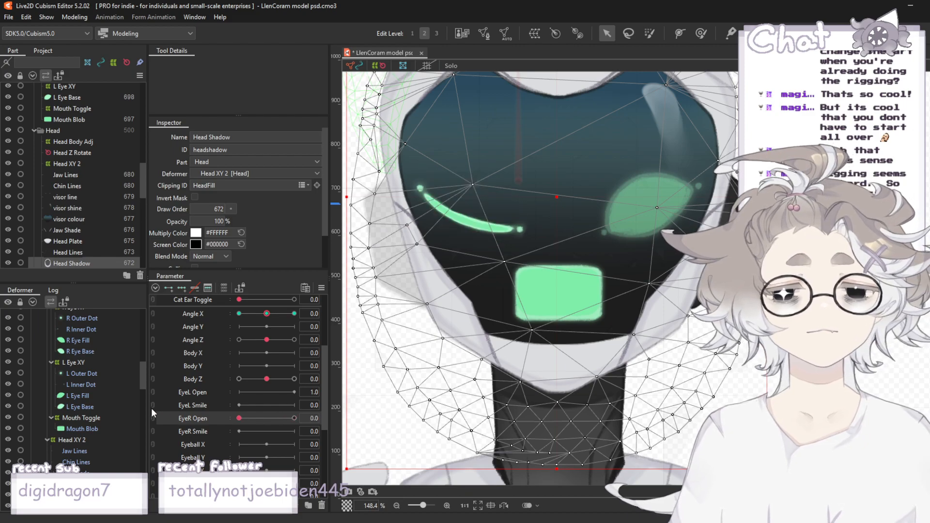
scroll(597, 259, "down", 2)
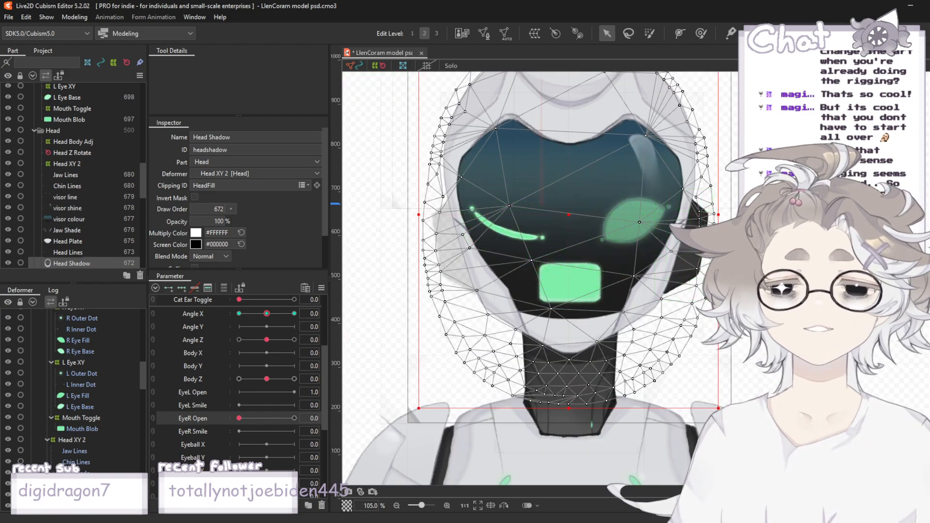
left_click(775, 170)
scroll(775, 170, "down", 4)
scroll(769, 175, "up", 4)
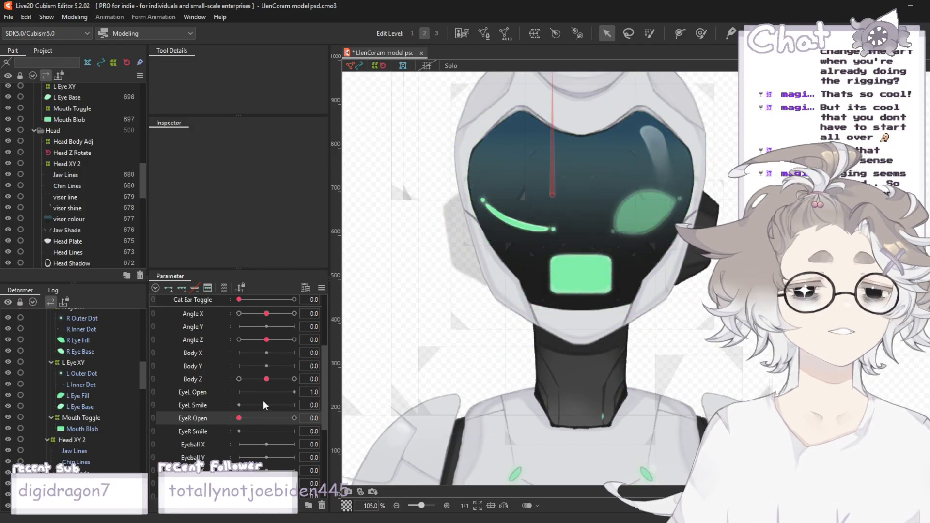
left_click_drag(242, 419, 125, 422)
left_click_drag(240, 419, 328, 428)
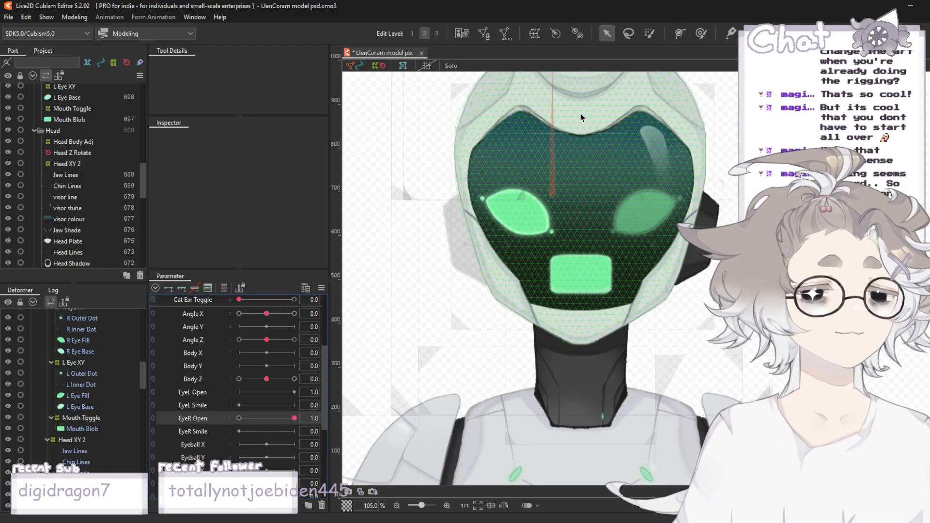
- Select R Outer Dot, R Inner Dot, R Eye Fill and R Eye Base together at EyeR Open 1.0
scroll(685, 163, "up", 2)
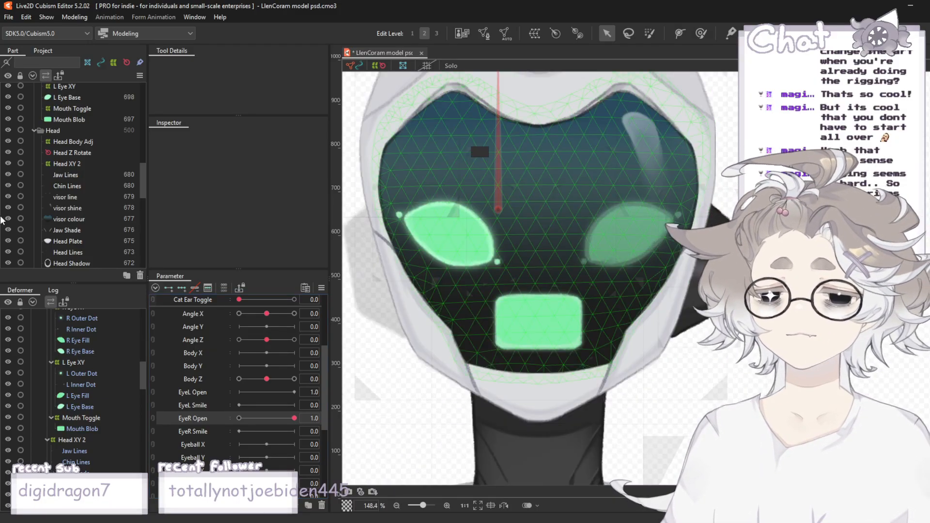
scroll(62, 162, "down", 1)
scroll(62, 162, "up", 3)
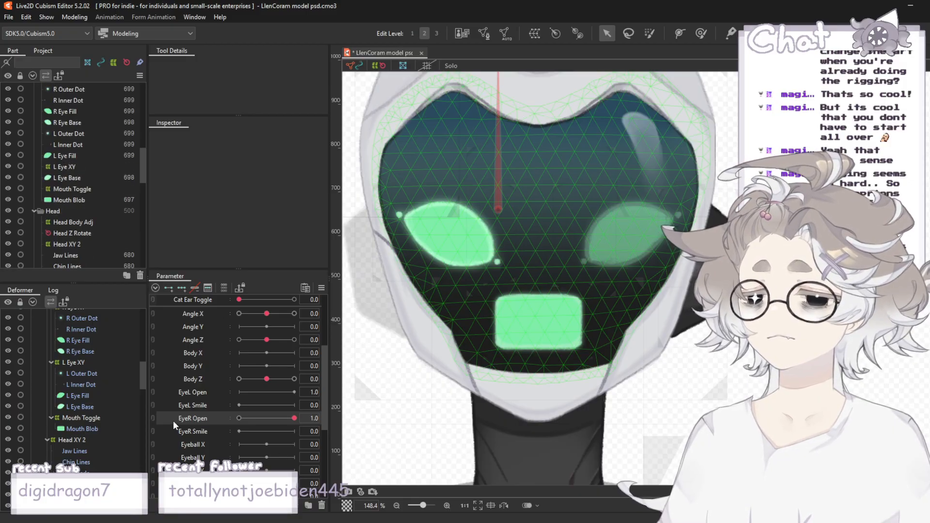
scroll(82, 160, "up", 1)
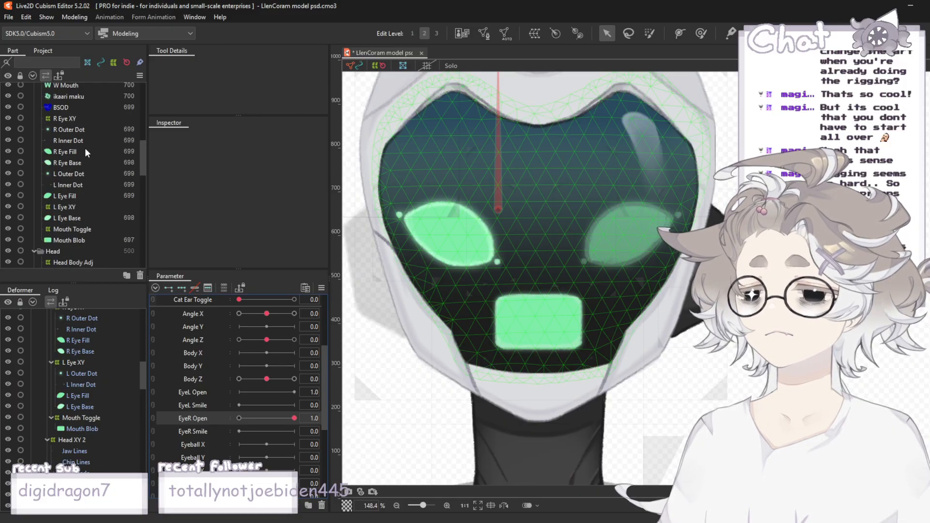
left_click(74, 129)
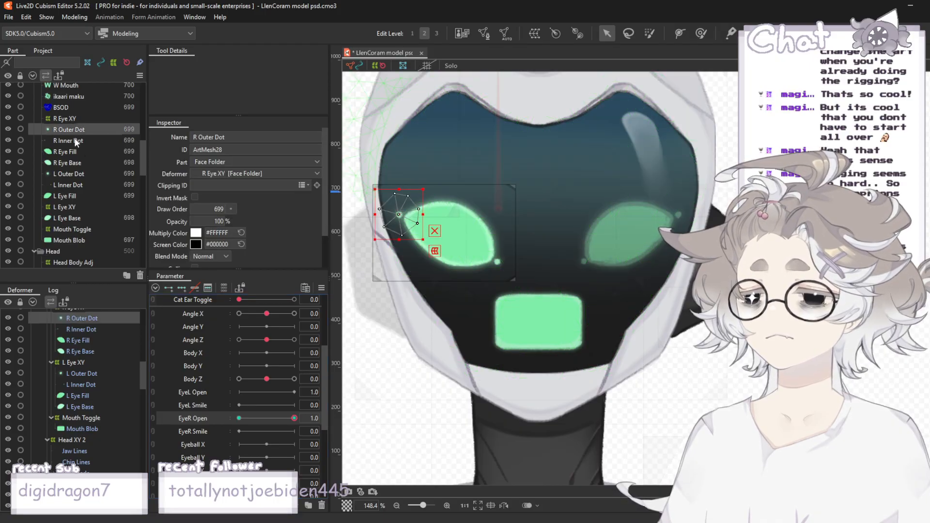
left_click(72, 141, "ctrl")
left_click(69, 152, "ctrl")
left_click(79, 163, "ctrl")
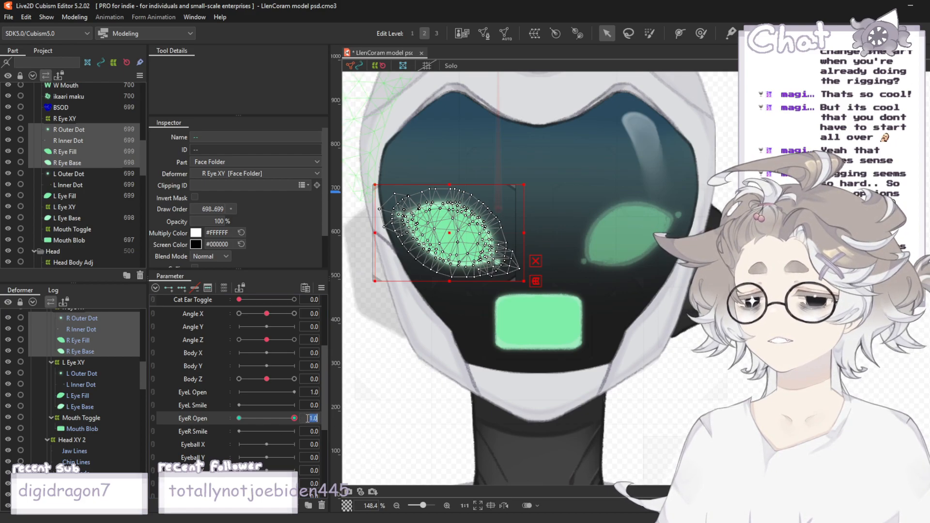
- Extend EyeR Open's maximum to 1.2 and paste the right eye meshes' open form from 1.0 onto the new maximum
key("ctrl+s")
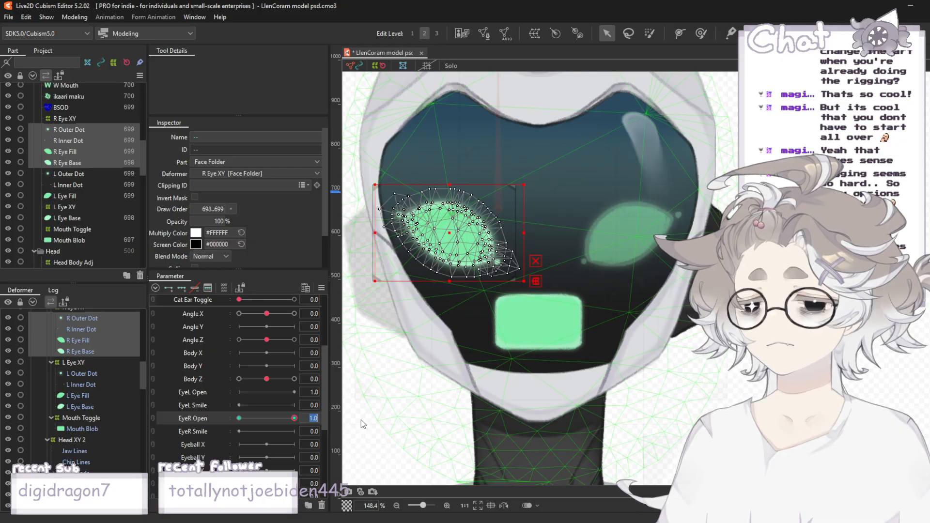
right_click(191, 418)
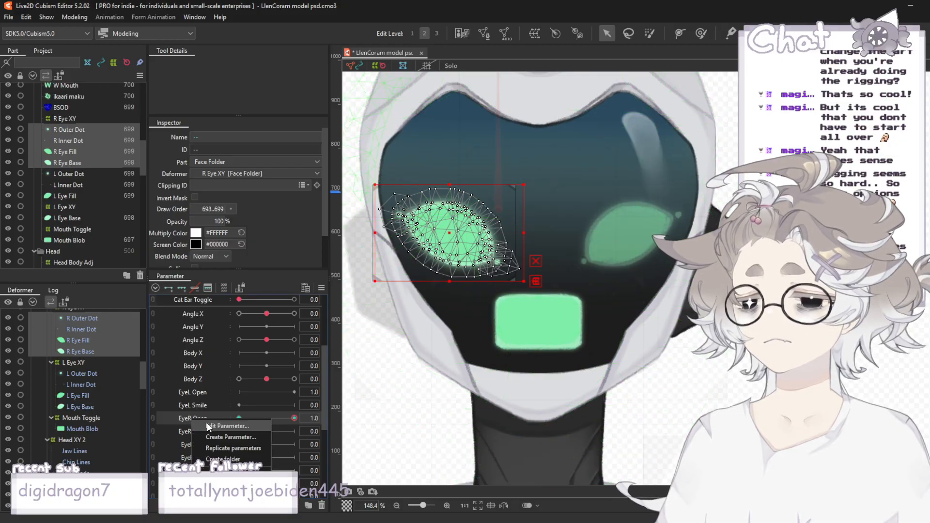
left_click(208, 425)
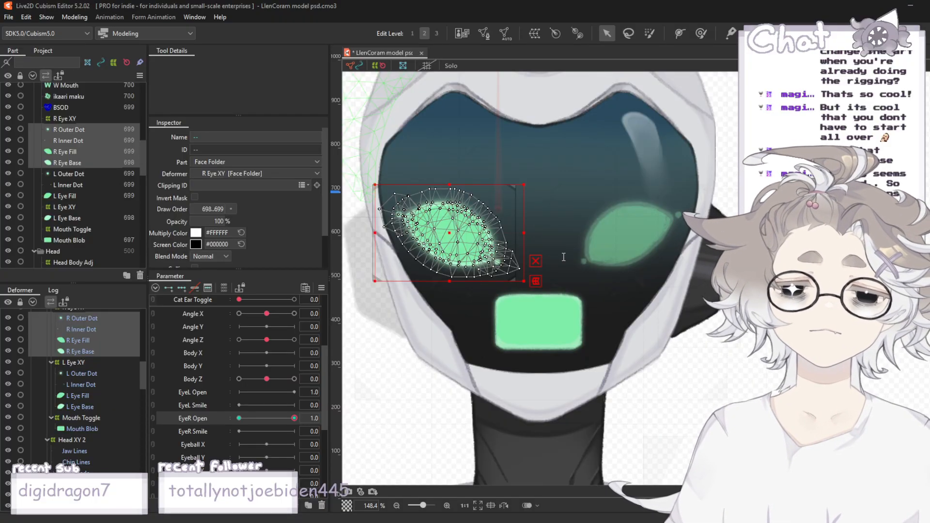
left_click_drag(294, 418, 324, 419)
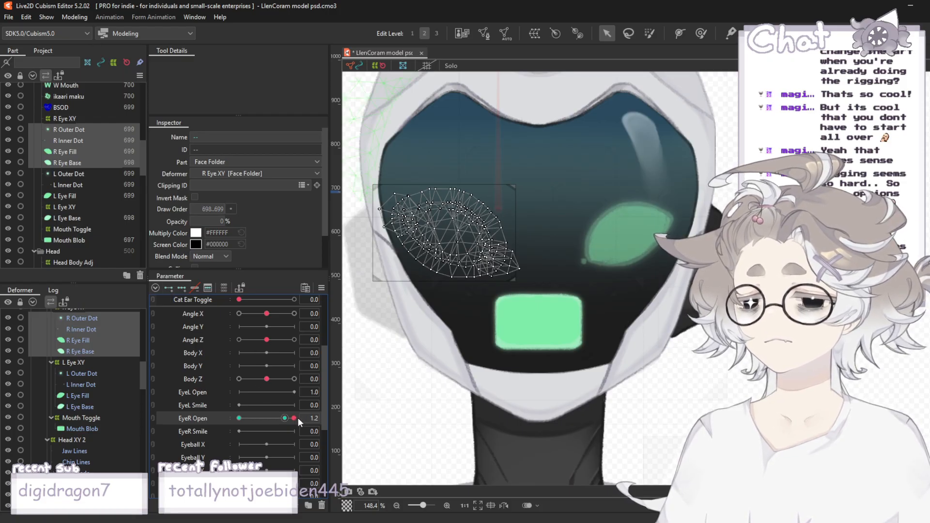
key("ctrl+v")
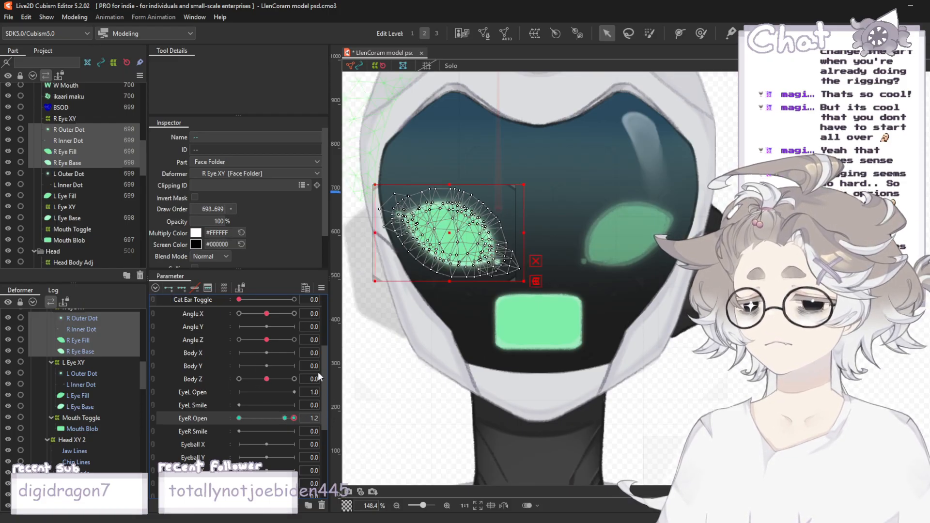
- Push the upper edge of R Eye Fill and R Eye Base upward at EyeR Open 1.2 with the deform brush at 158.5 px
left_click(85, 150)
left_click(82, 162, "ctrl")
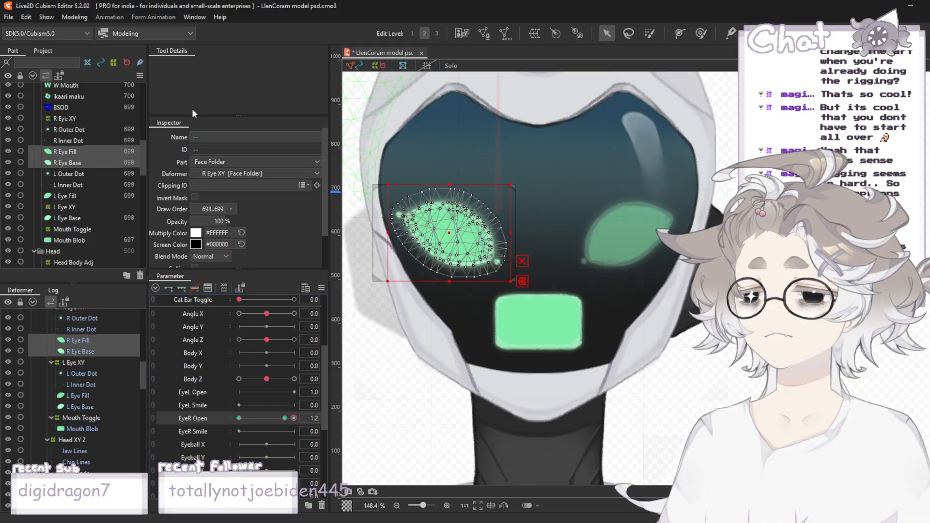
left_click(701, 33)
scroll(437, 186, "up", 3)
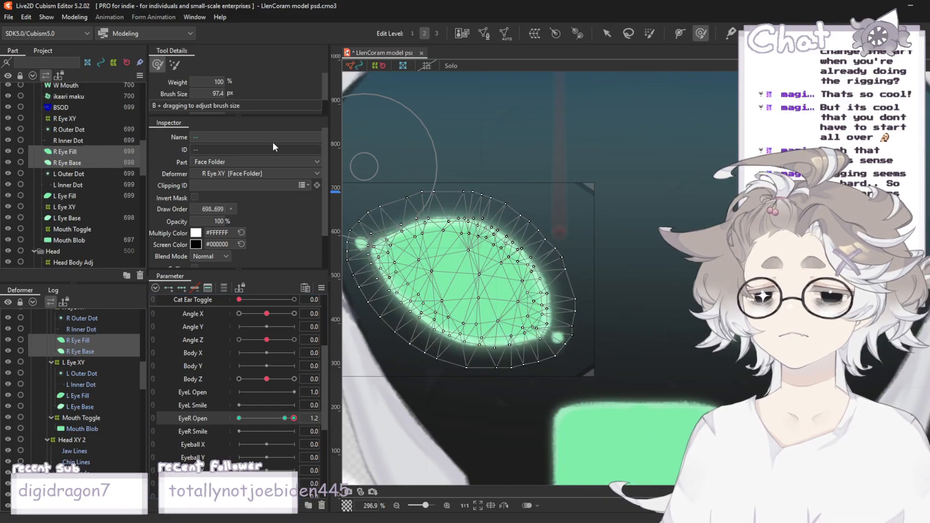
left_click_drag(209, 97, 217, 97)
scroll(446, 145, "down", 2)
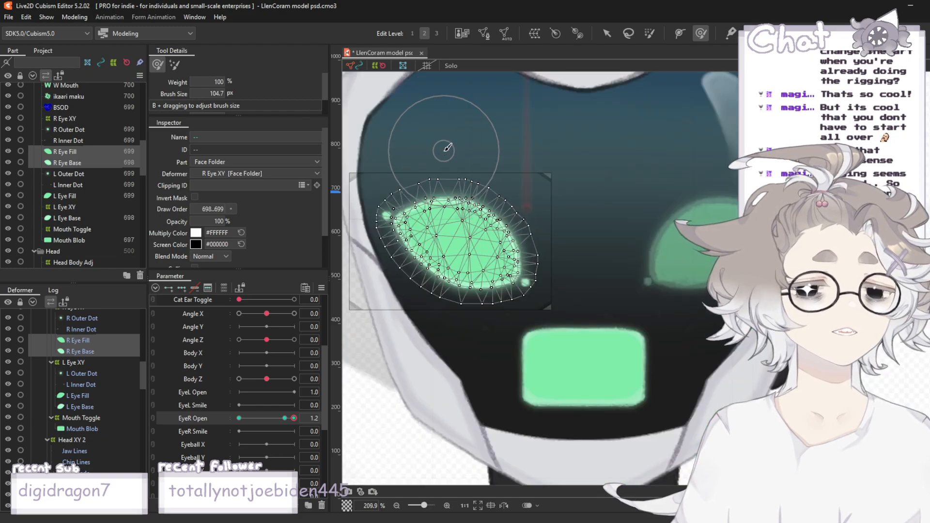
left_click(483, 201)
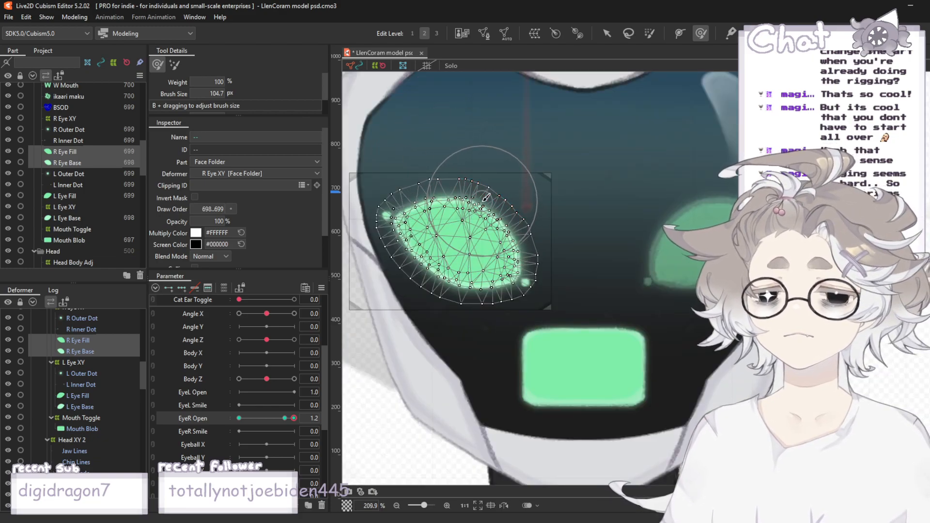
left_click_drag(221, 90, 234, 90)
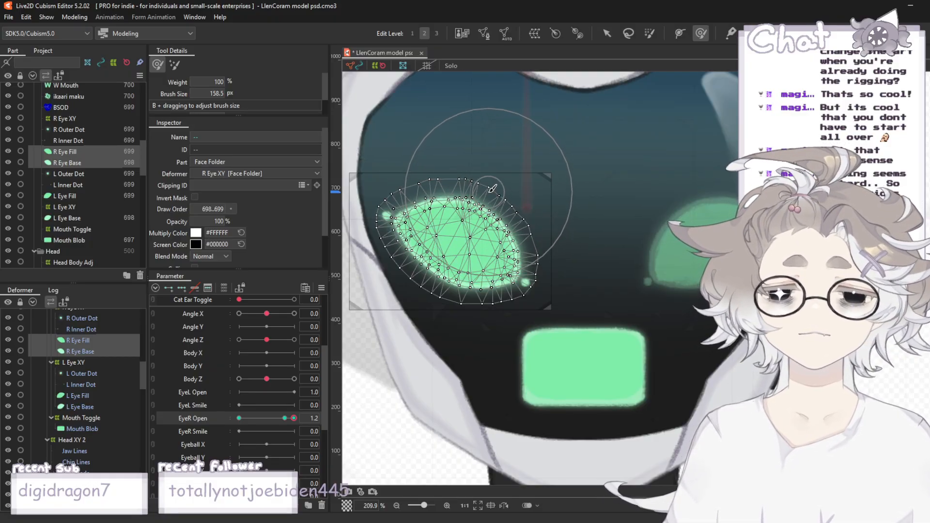
left_click_drag(483, 182, 484, 162)
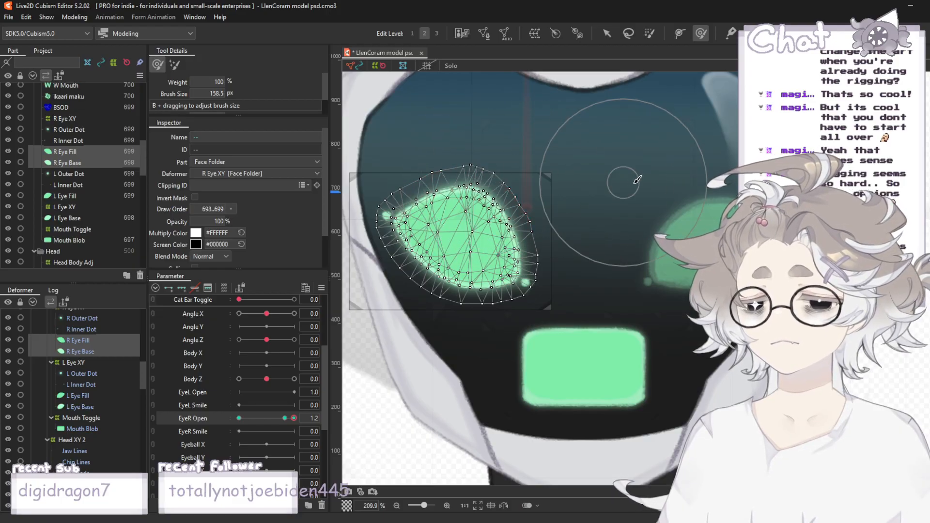
left_click_drag(398, 150, 395, 140)
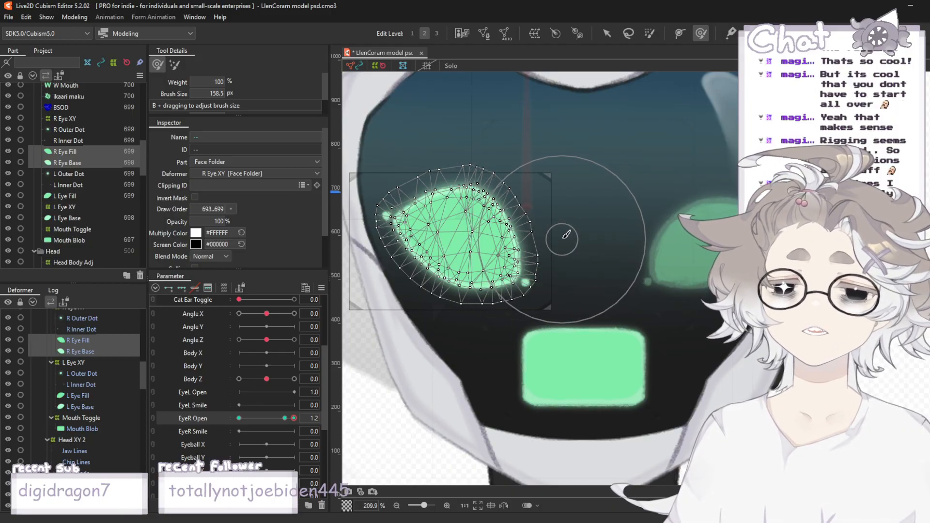
left_click_drag(571, 230, 571, 225)
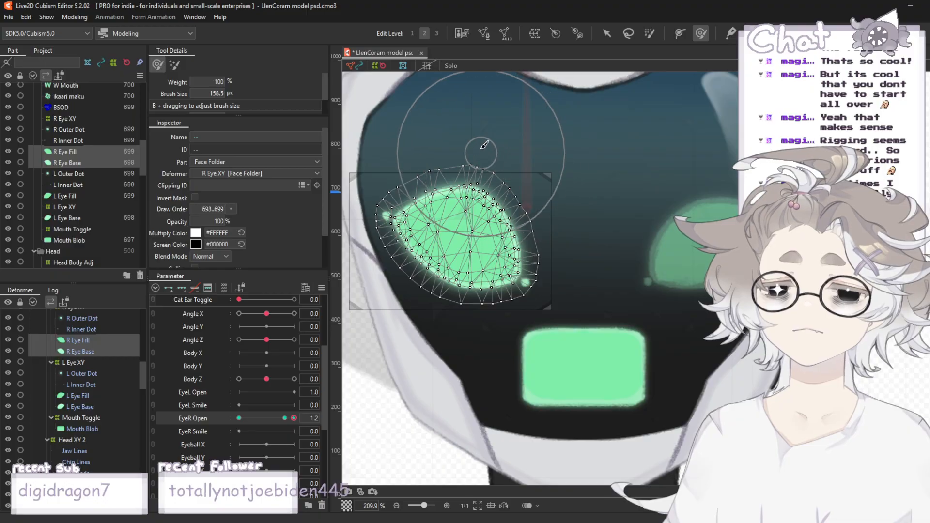
- Deselect the meshes and examine the right eye's widened shape at EyeR Open 1.2 against the left eye and whole head
left_click(601, 33)
scroll(479, 162, "down", 2)
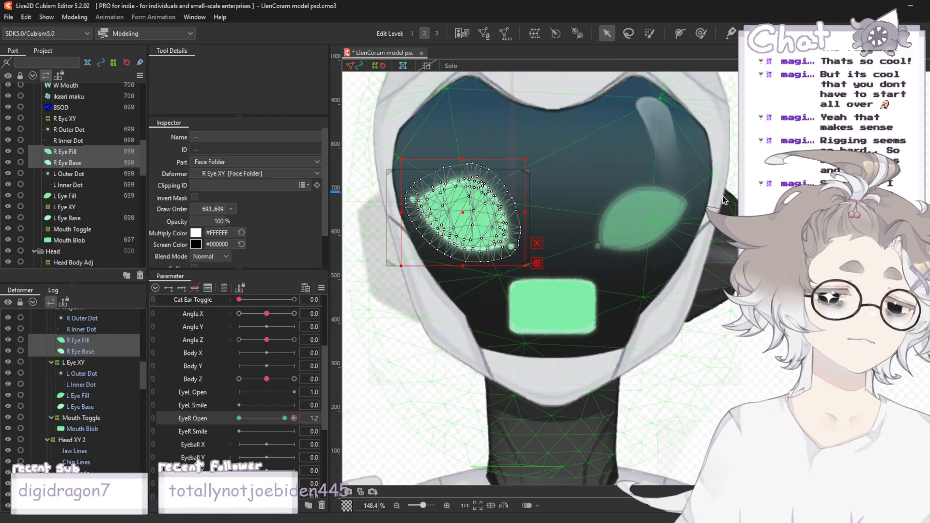
left_click(751, 368)
scroll(824, 154, "down", 4)
scroll(842, 136, "up", 4)
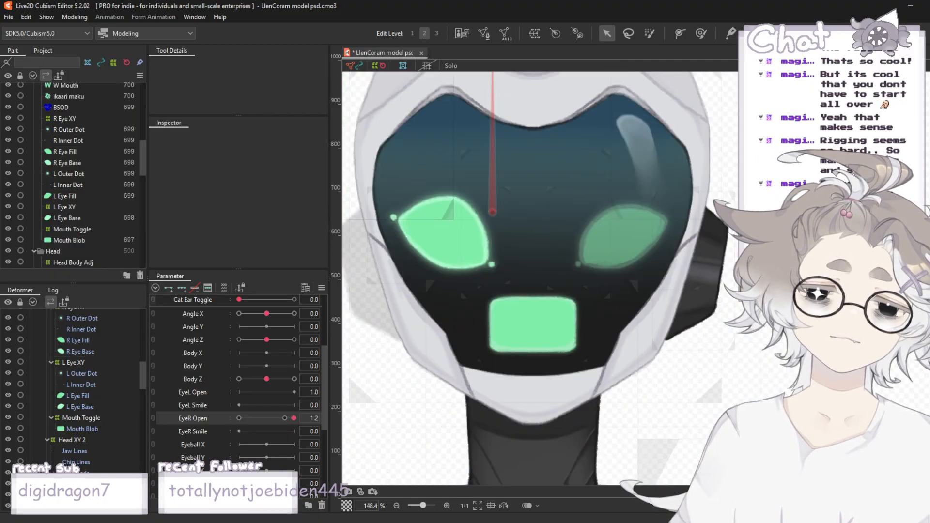
mouse_move(295, 421)
left_mouse_down()
mouse_move(282, 422)
mouse_move(297, 423)
left_mouse_up()
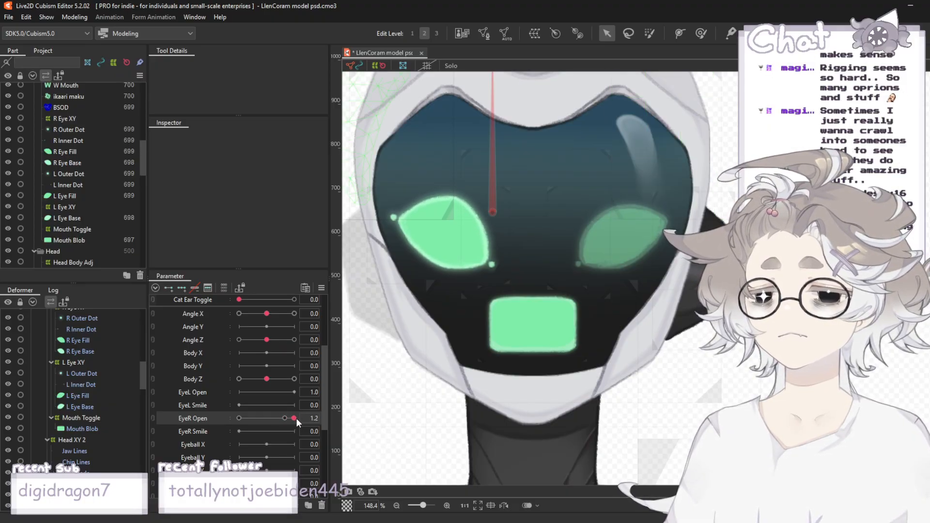
scroll(551, 275, "down", 3)
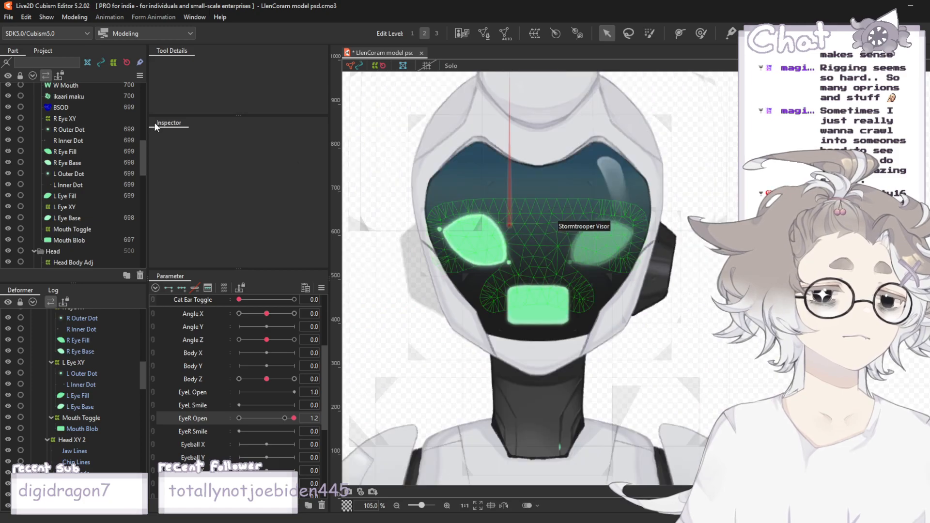
- Push the lower edge of R Eye Fill and R Eye Base downward at EyeR Open 1.2 with the deform brush at 158.5 px
left_click(61, 153)
left_click(72, 162, "ctrl")
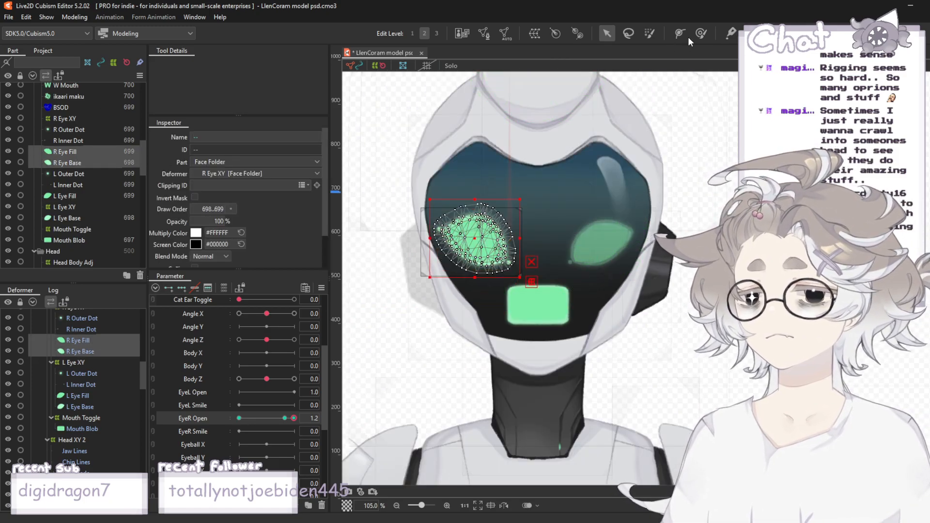
left_click(700, 33)
scroll(494, 235, "up", 5)
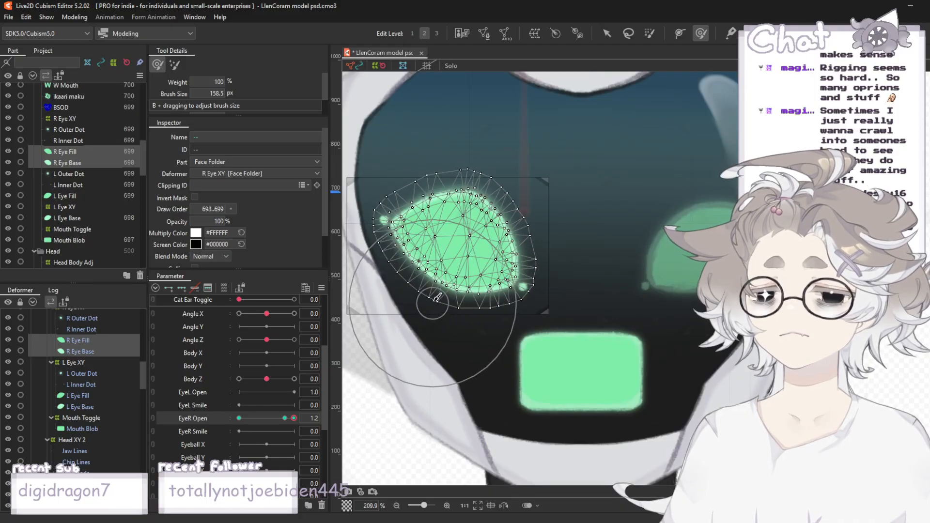
left_click_drag(436, 295, 427, 313)
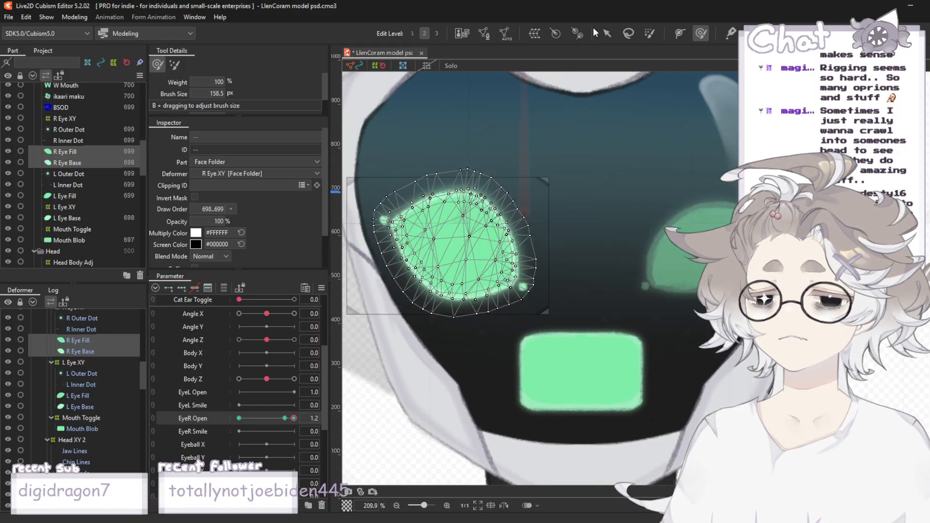
left_click(606, 33)
scroll(550, 131, "down", 3)
left_click(538, 261)
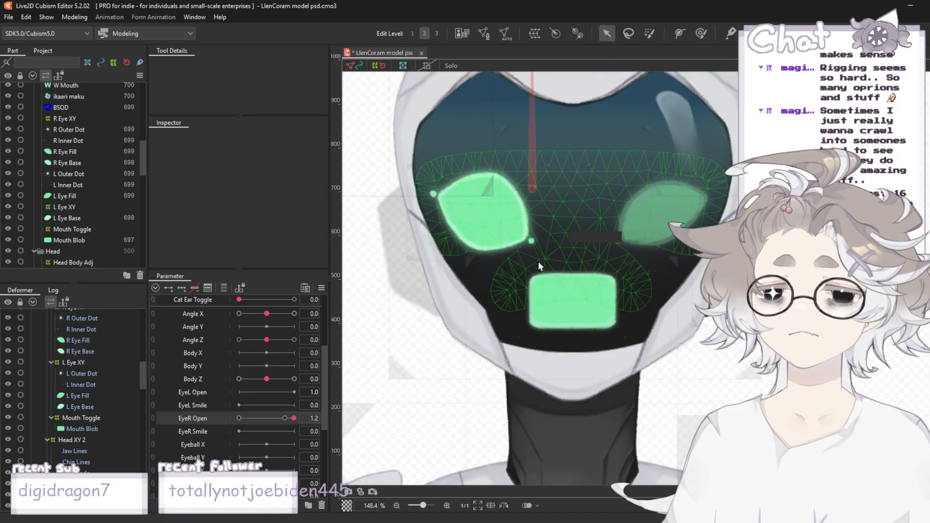
- Add a keyform at EyeR Open 0.6 to R Outer Dot, R Inner Dot, R Eye Fill and R Eye Base
scroll(539, 261, "down", 3)
left_click_drag(295, 419, 315, 378)
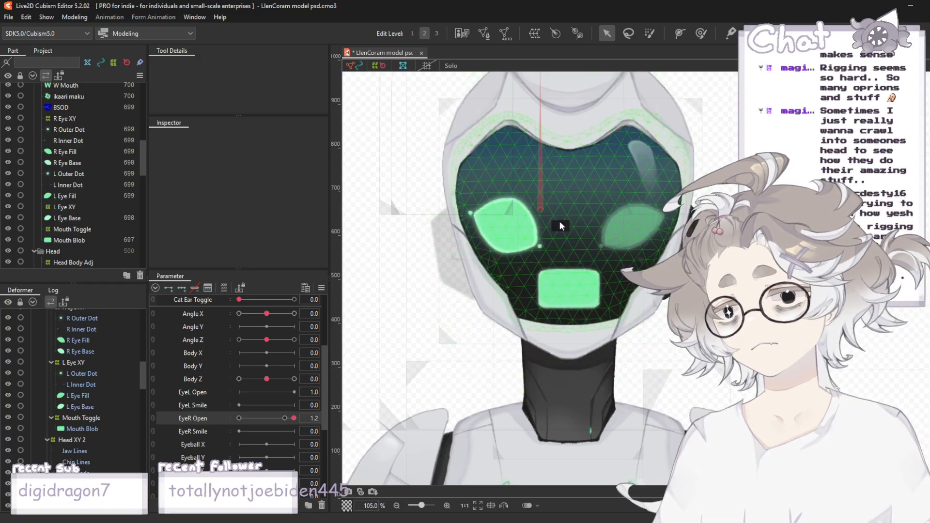
scroll(625, 179, "up", 2)
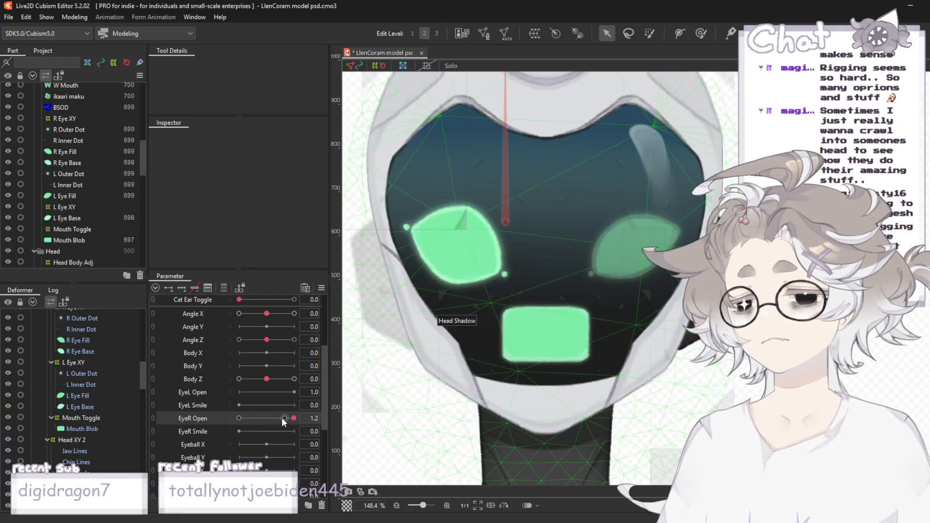
mouse_move(281, 418)
left_mouse_down()
mouse_move(190, 423)
mouse_move(269, 431)
left_mouse_up()
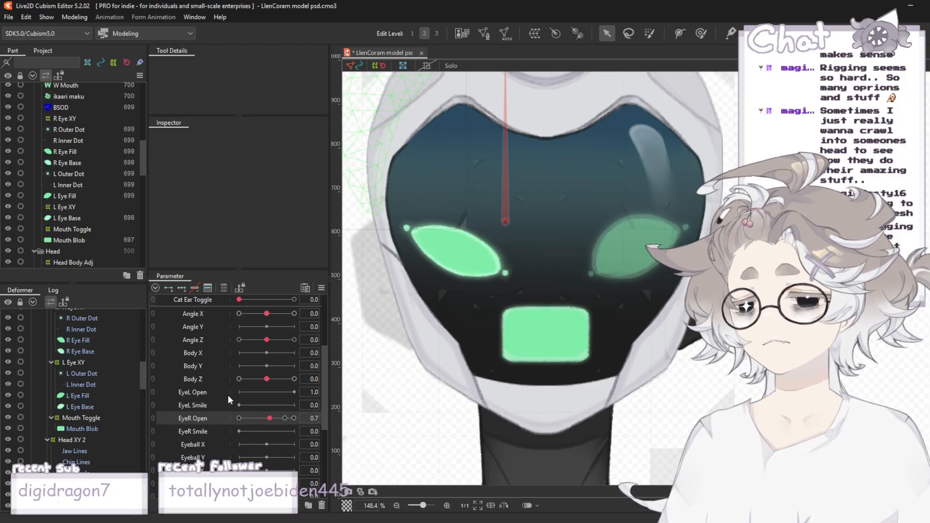
left_click(70, 153)
left_click(64, 131)
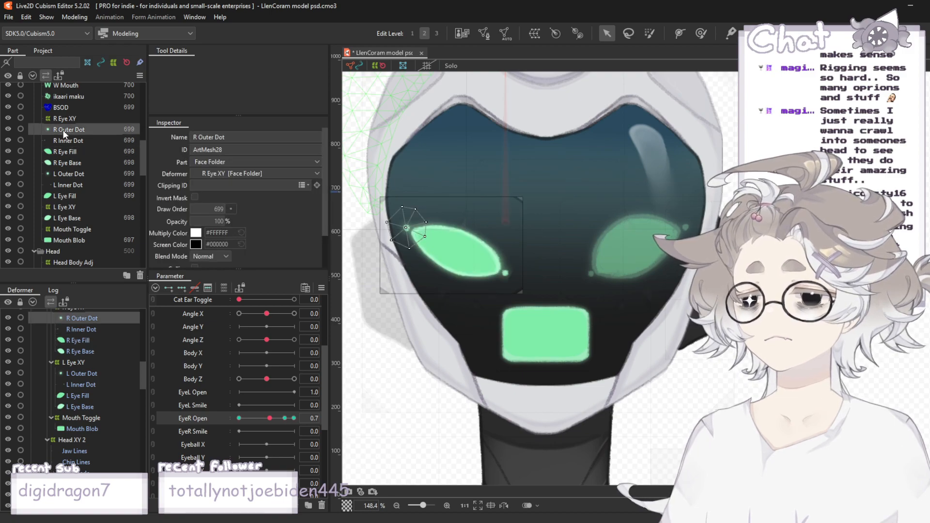
left_click(72, 141, "ctrl")
left_click(72, 151, "ctrl")
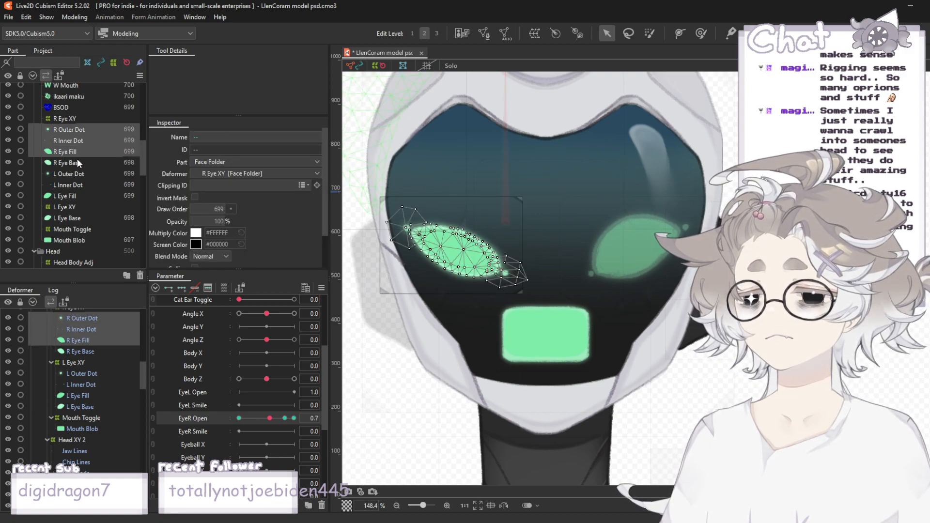
left_click(77, 163, "ctrl")
left_click_drag(270, 421, 266, 422)
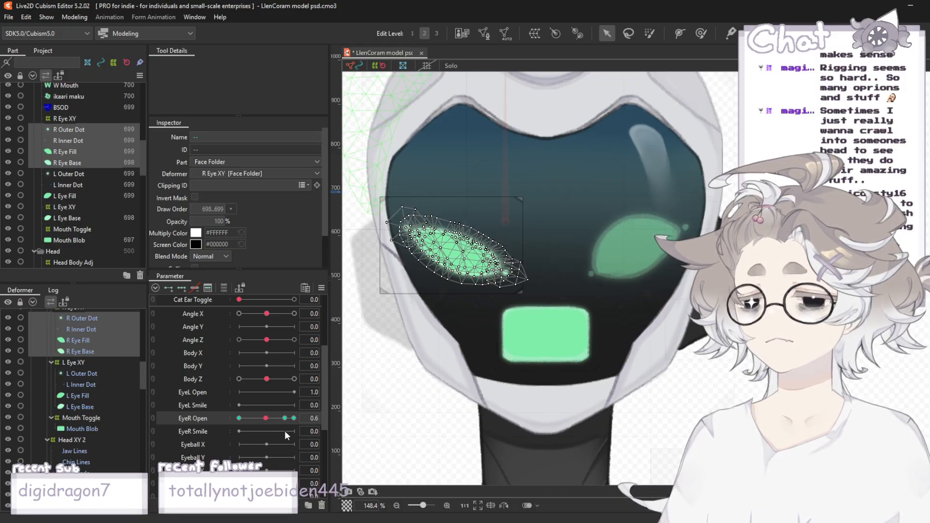
left_click(730, 377)
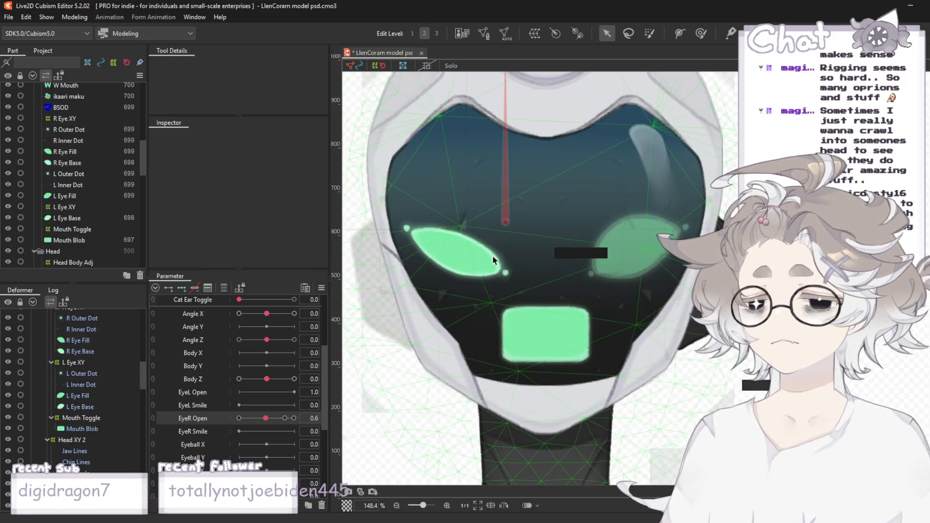
- Preview the right eye up to EyeR Open 1.2, return the parameter to 1.0 and save the model
scroll(492, 256, "down", 4)
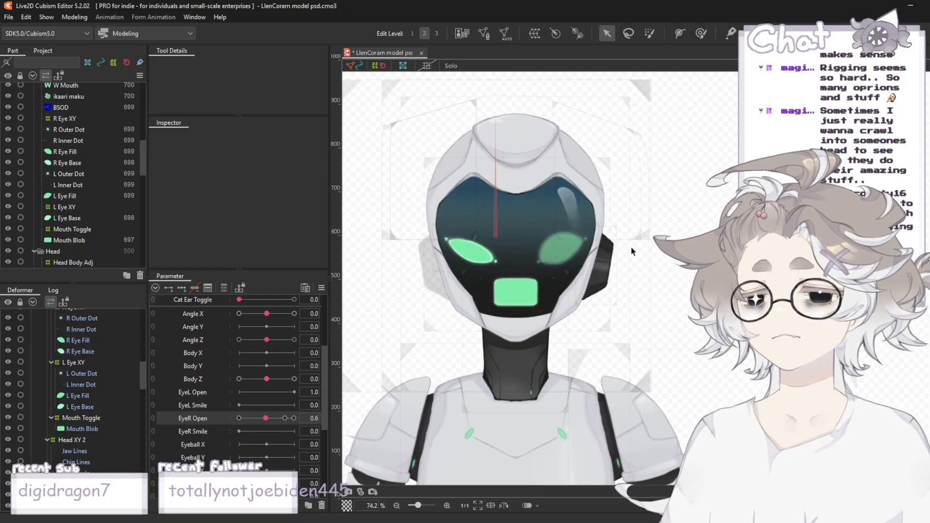
left_click_drag(265, 418, 328, 420)
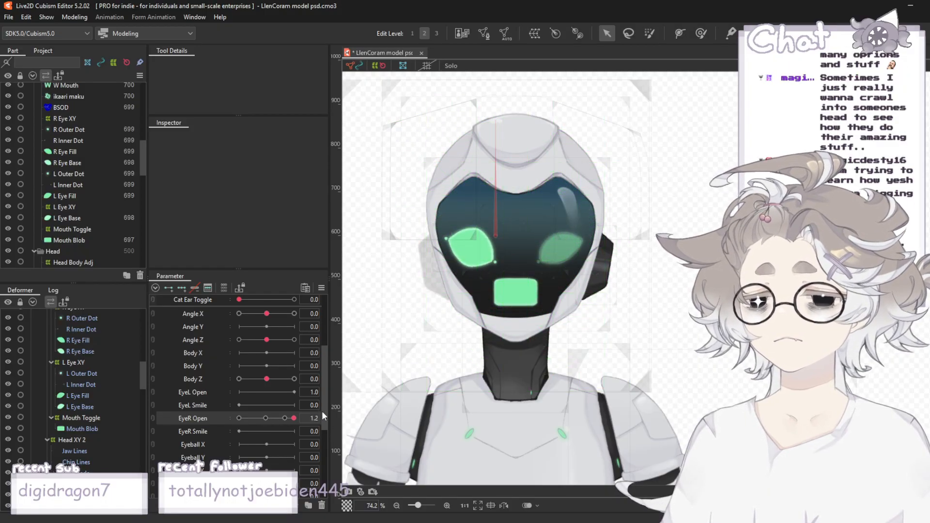
left_click(285, 418)
left_click(9, 17)
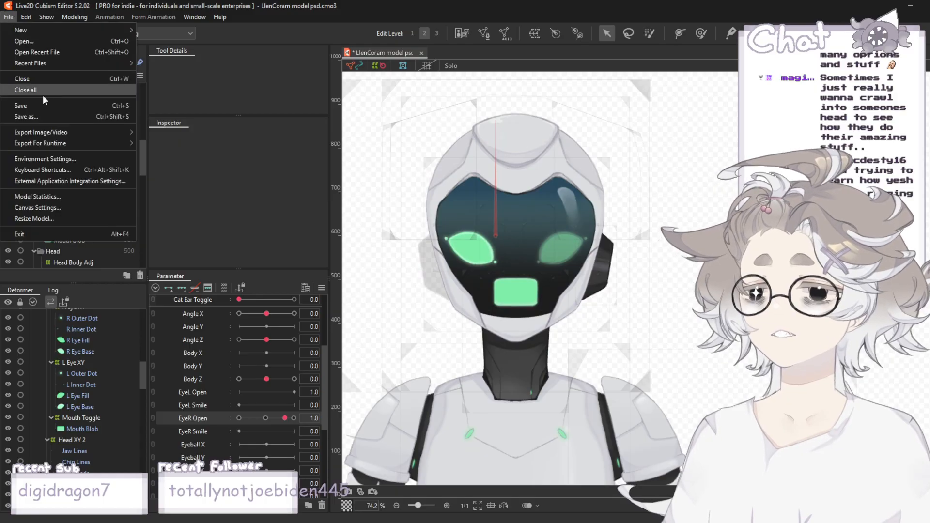
left_click(35, 107)
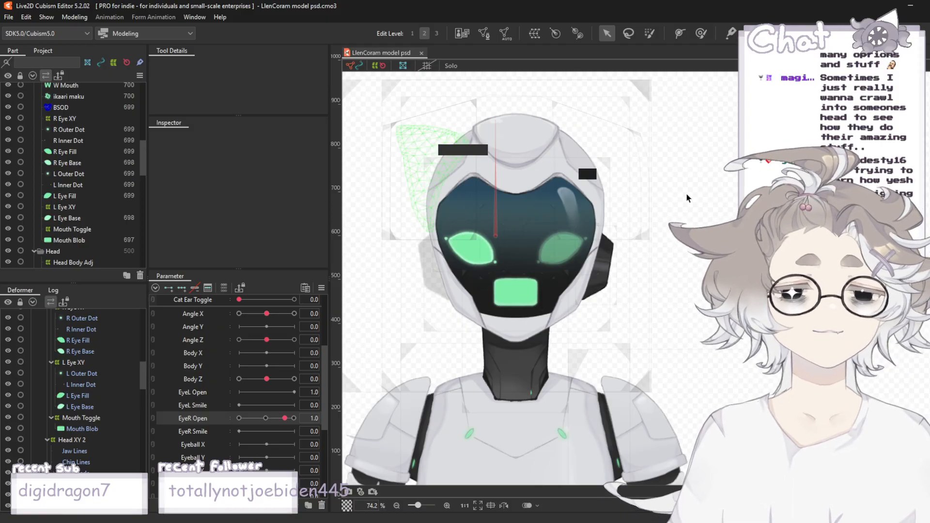
- Examine the right eye's blink motion between EyeR Open 0.0 and 1.2 against the whole head
scroll(782, 203, "down", 2)
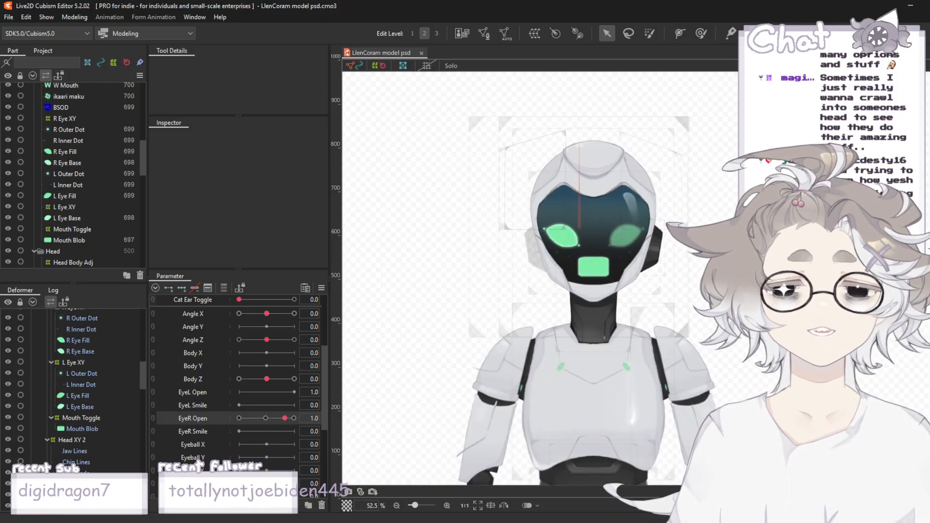
scroll(600, 264, "up", 2)
scroll(630, 285, "down", 2)
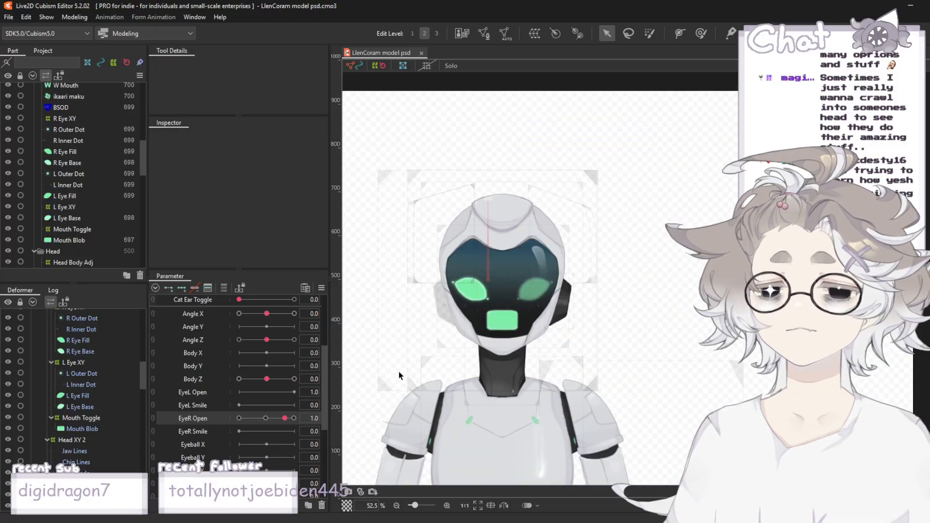
scroll(406, 352, "up", 4)
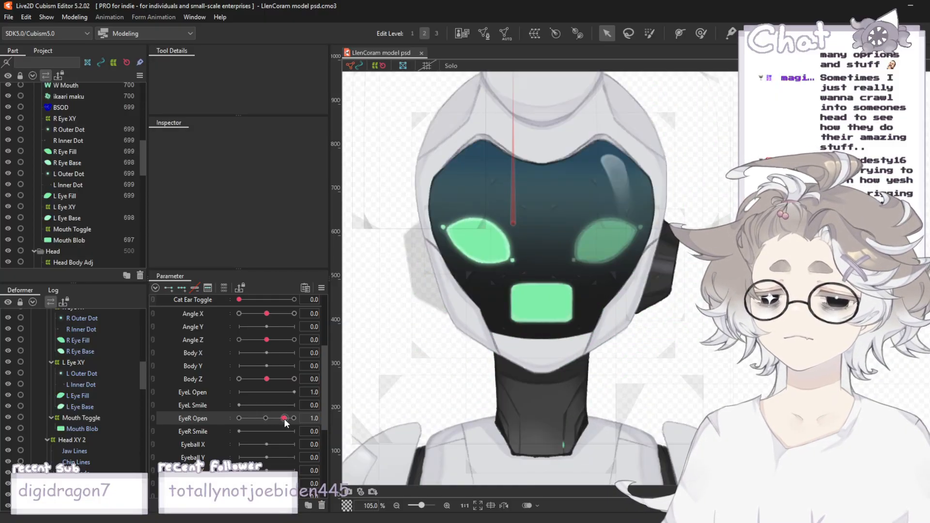
left_click_drag(285, 418, 283, 444)
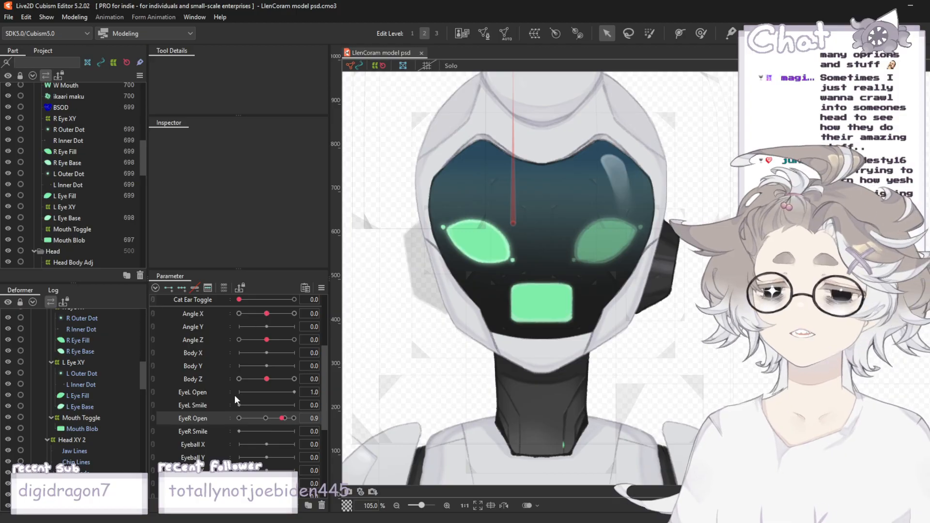
scroll(524, 287, "down", 2)
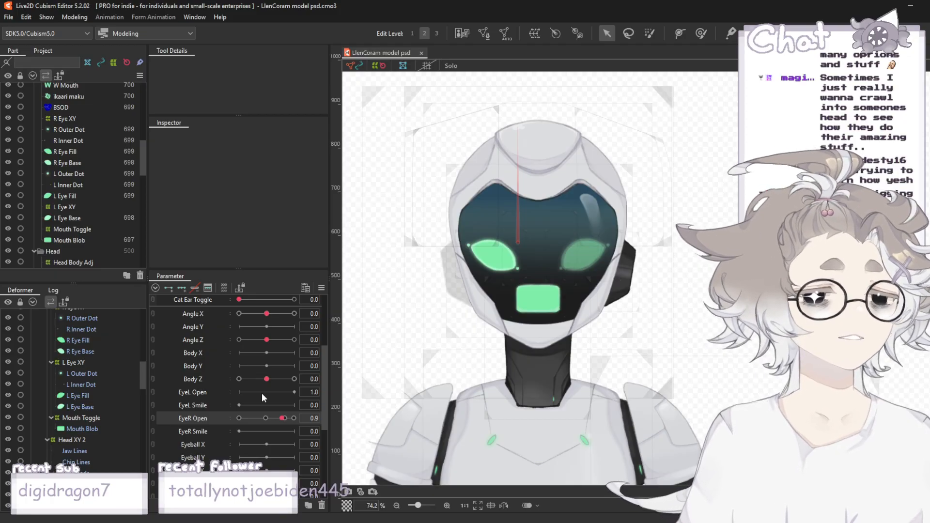
left_click(292, 416)
left_click(280, 419)
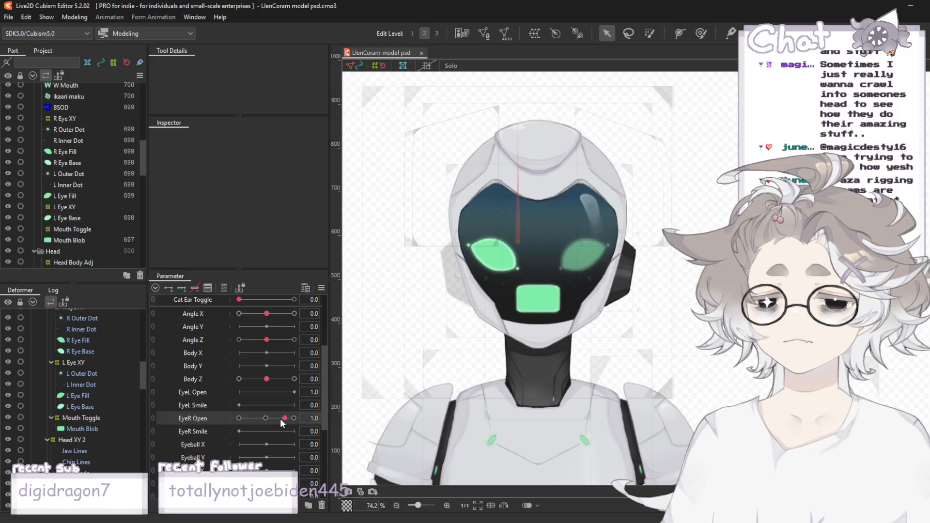
left_click(239, 418)
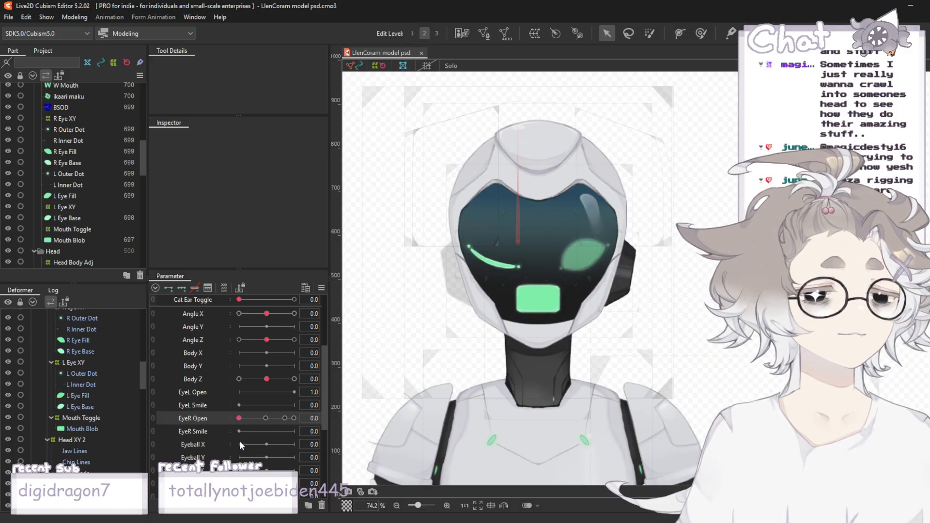
left_click_drag(240, 441, 272, 455)
left_click_drag(287, 418, 286, 417)
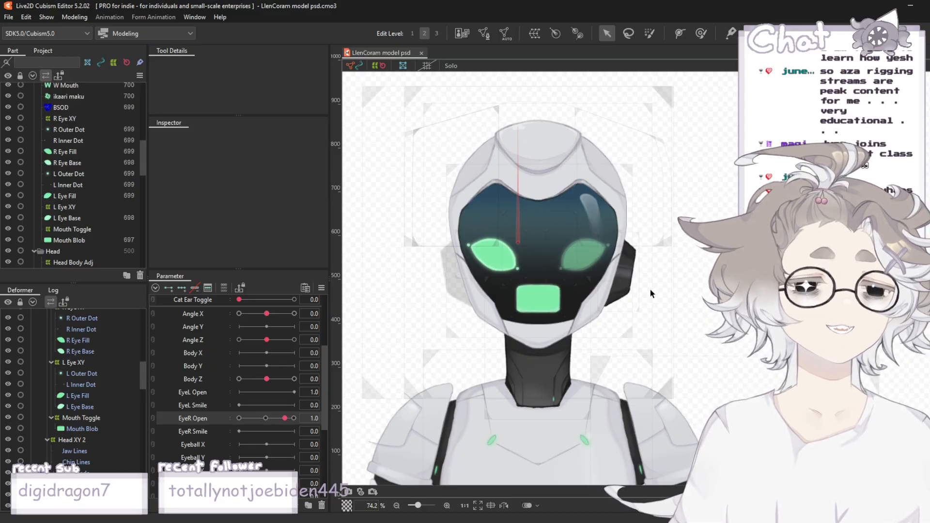
- Compare the right eye's widened shape at EyeR Open 1.2 with its normal open shape at 1.0
scroll(650, 289, "down", 2)
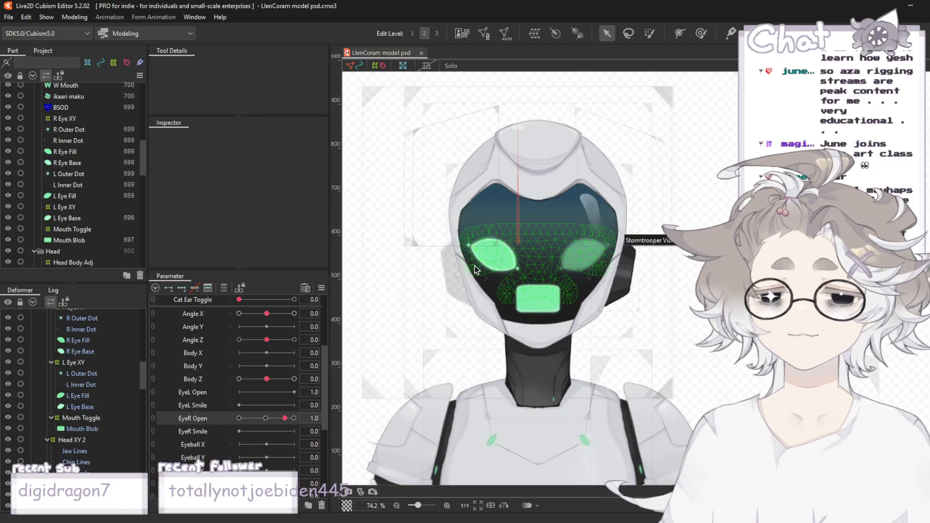
scroll(470, 270, "up", 2)
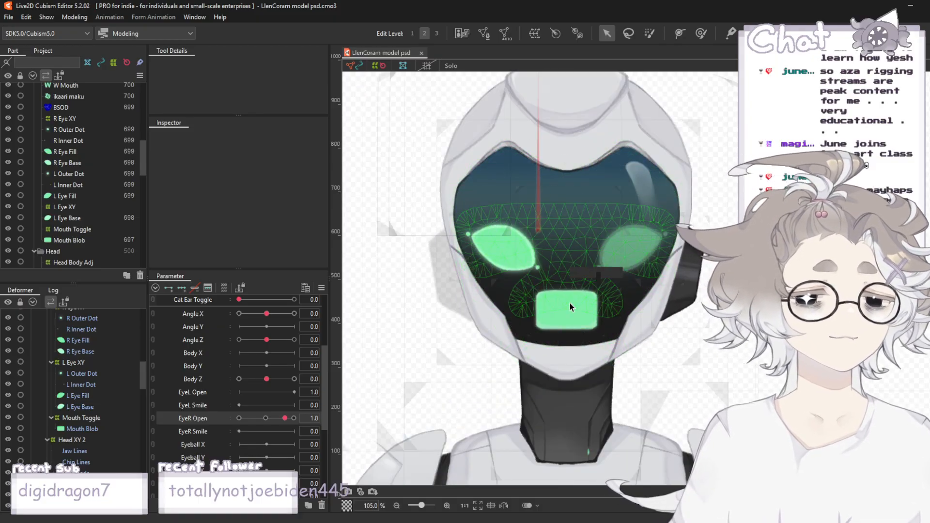
left_click(294, 418)
left_click(285, 417)
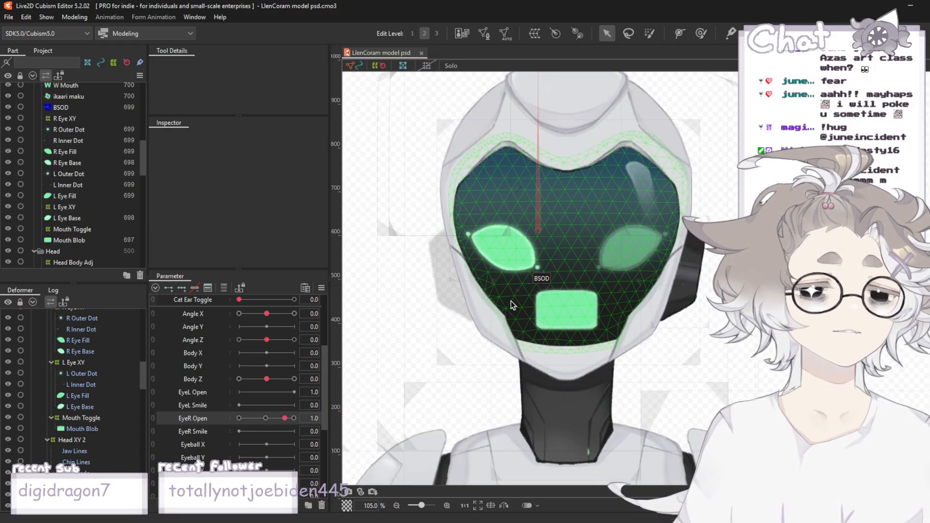
scroll(514, 298, "down", 2)
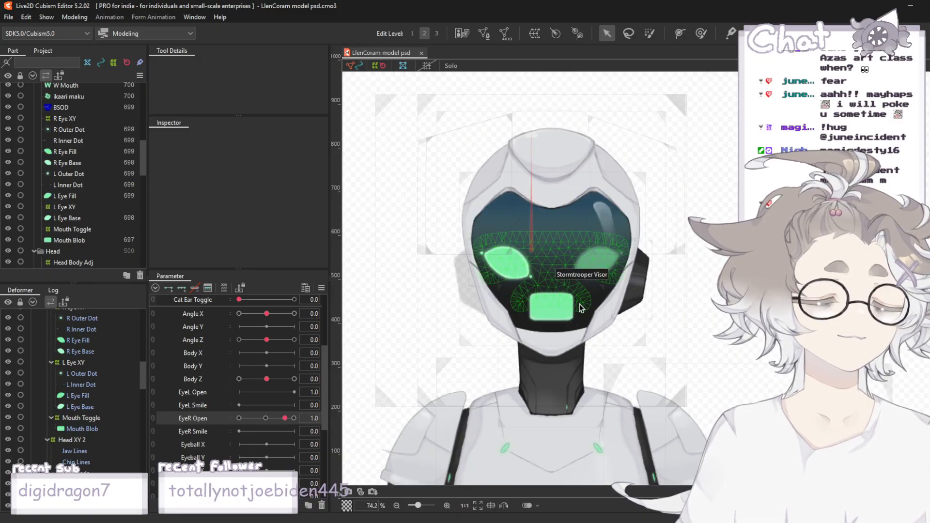
scroll(579, 309, "up", 2)
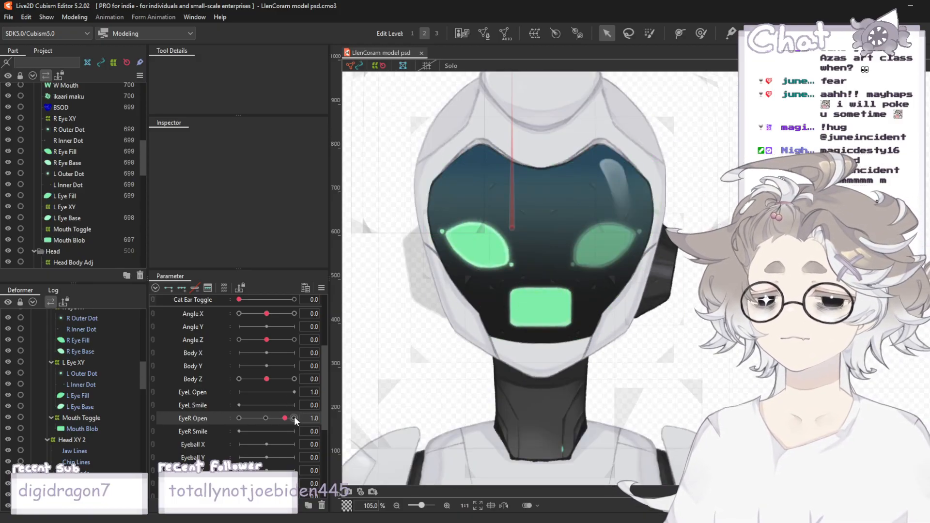
left_click_drag(284, 422, 293, 425)
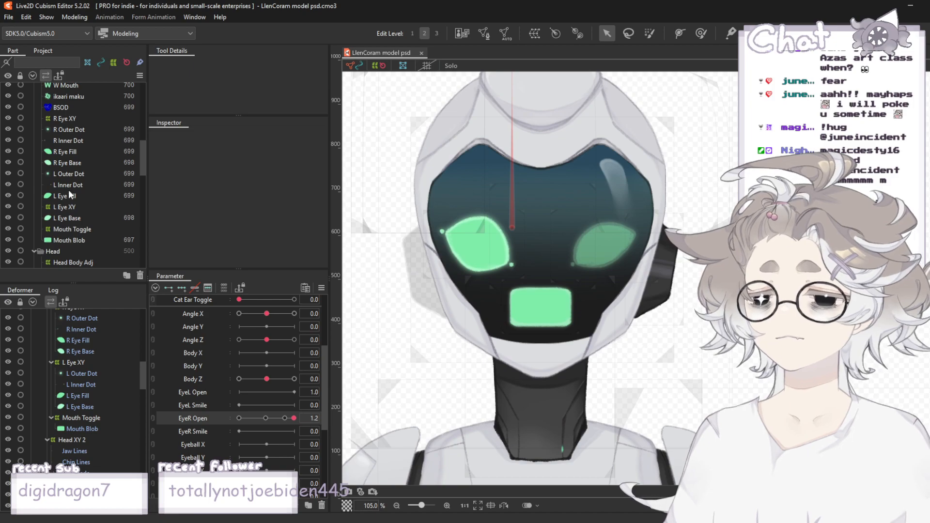
scroll(68, 190, "down", 2)
scroll(67, 190, "down", 1)
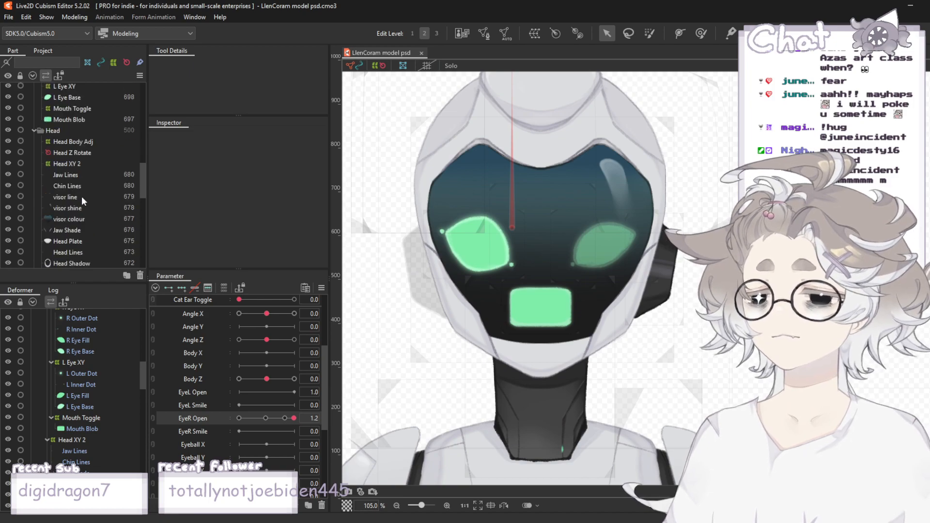
left_click(286, 418)
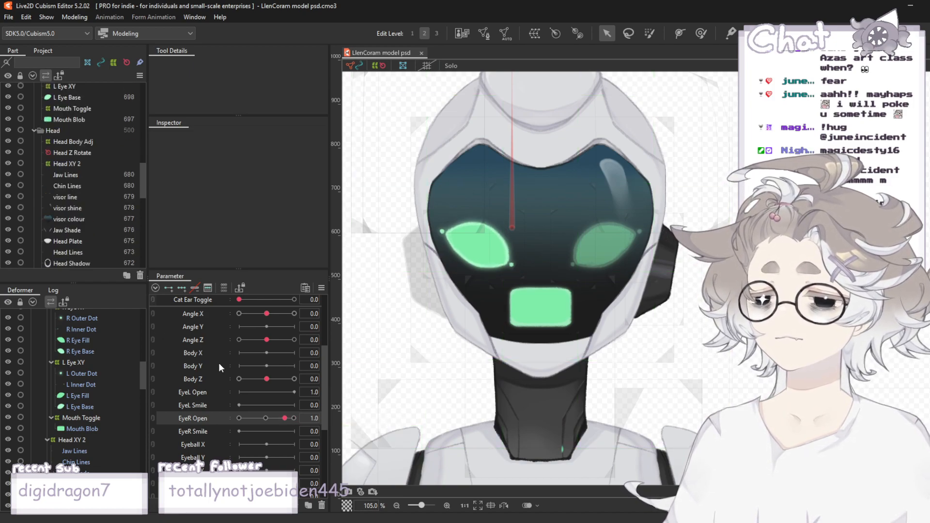
left_click_drag(261, 419, 320, 427)
- Return EyeR Open to 1.0 and select R Outer Dot, R Inner Dot, R Eye Fill and R Eye Base together
left_click(285, 418)
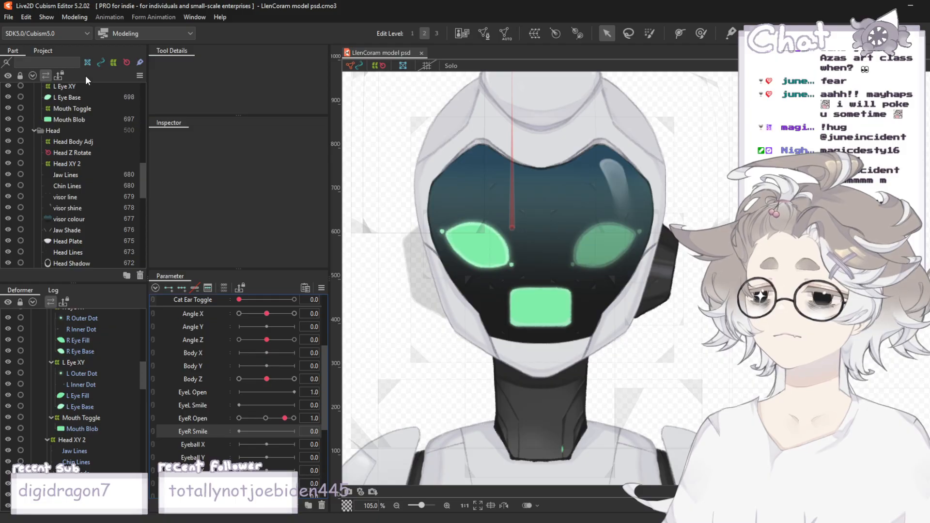
scroll(72, 149, "up", 2)
left_click(57, 157)
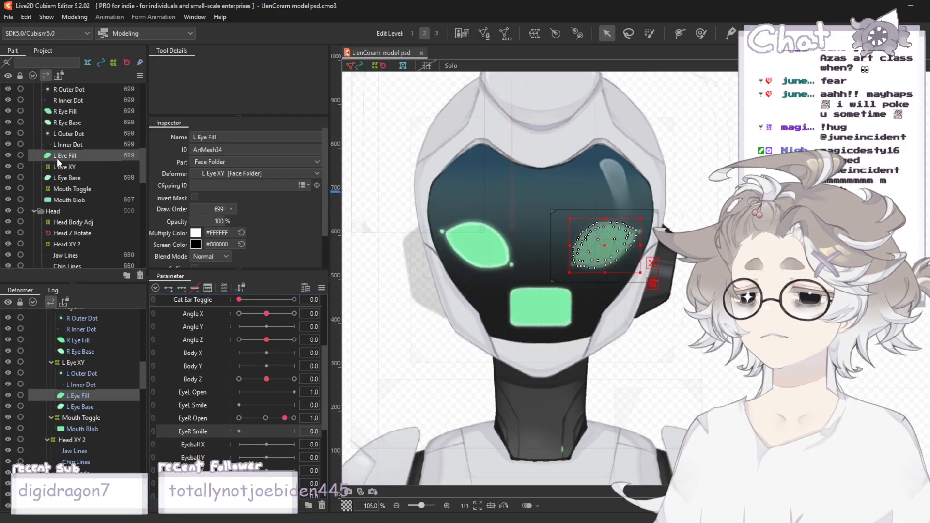
left_click(65, 111)
left_click(63, 89)
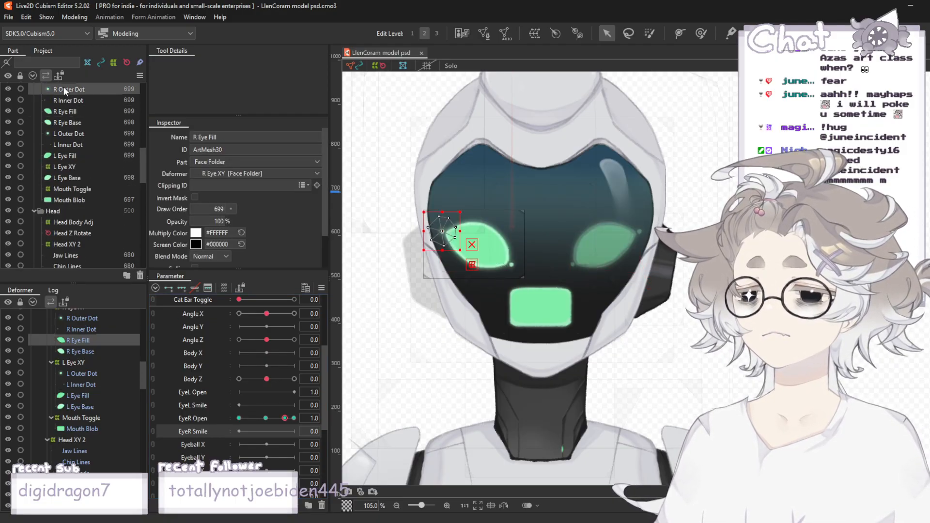
left_click(74, 122, "shift")
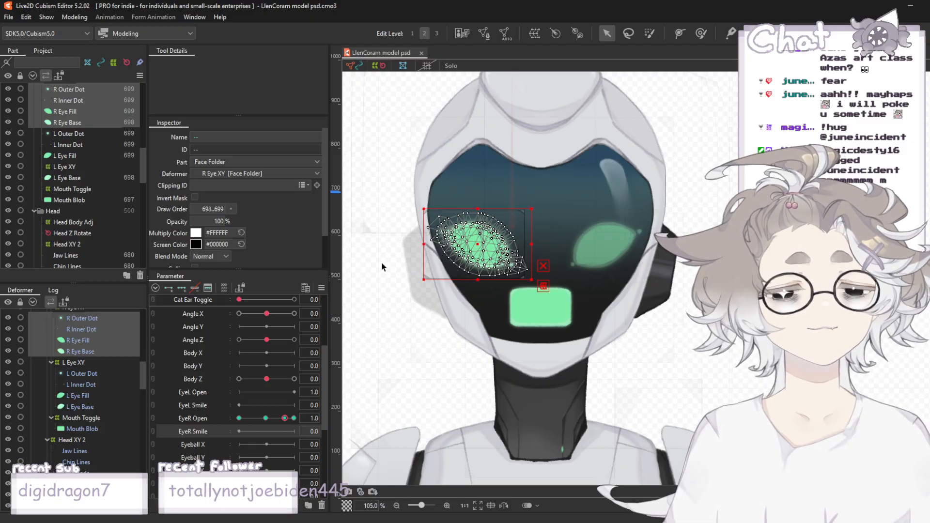
scroll(419, 276, "up", 2)
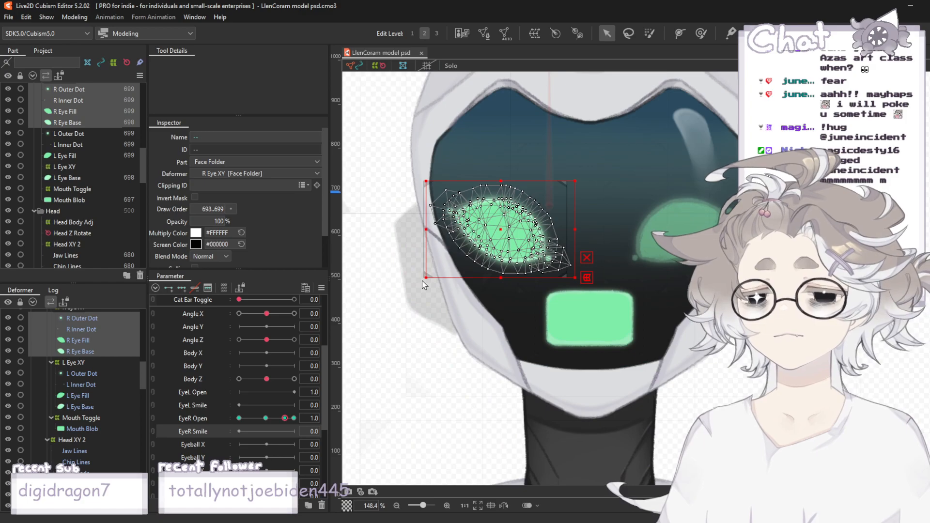
scroll(438, 269, "down", 2)
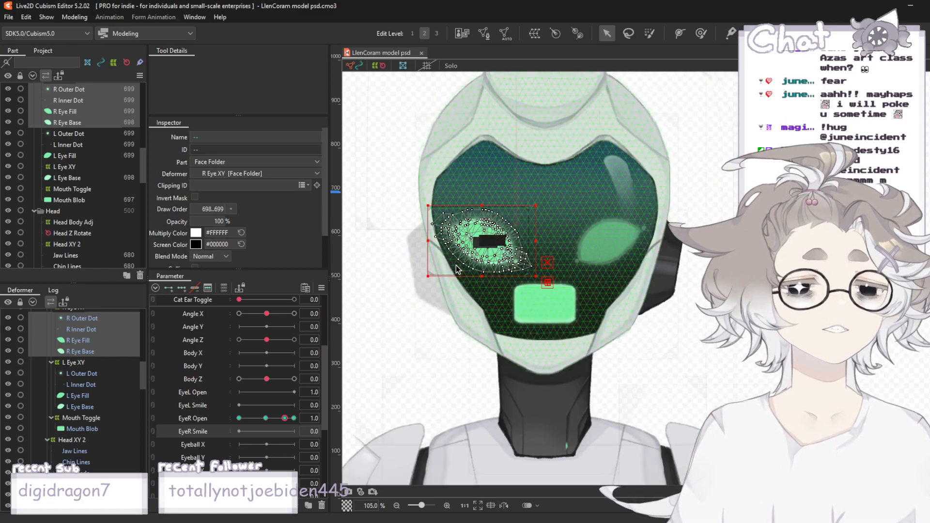
scroll(474, 263, "up", 2)
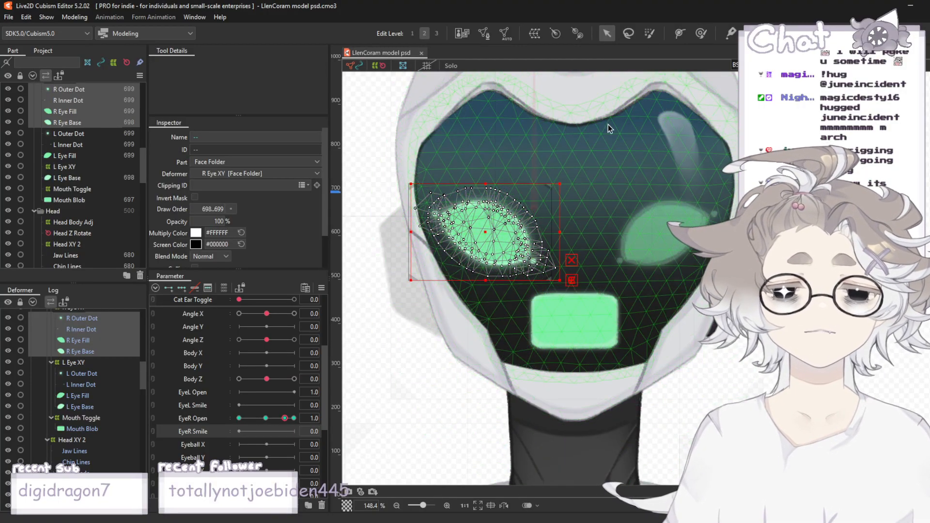
scroll(583, 115, "up", 2)
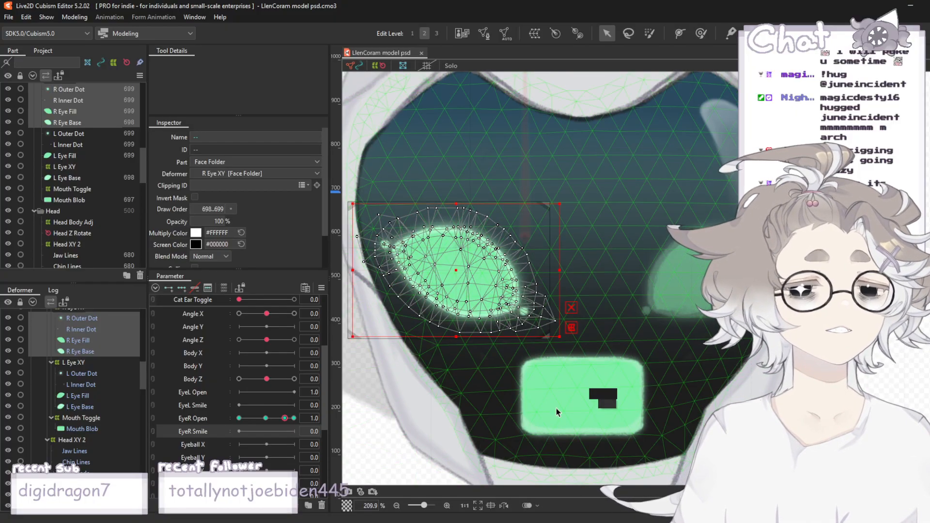
scroll(556, 408, "down", 2)
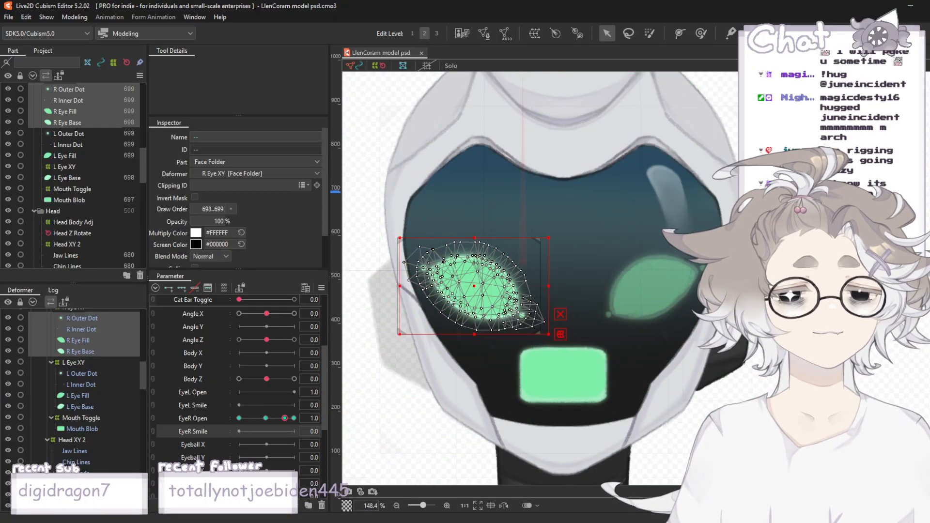
- Select R Eye Fill and R Eye Base, activate the Deform Brush and add two keyforms to EyeR Smile
left_click(65, 111)
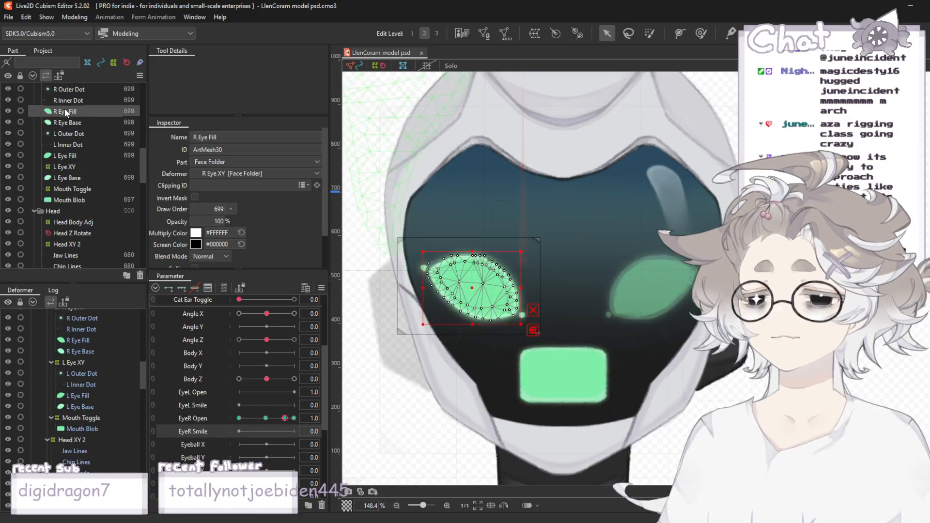
left_click(77, 121, "shift")
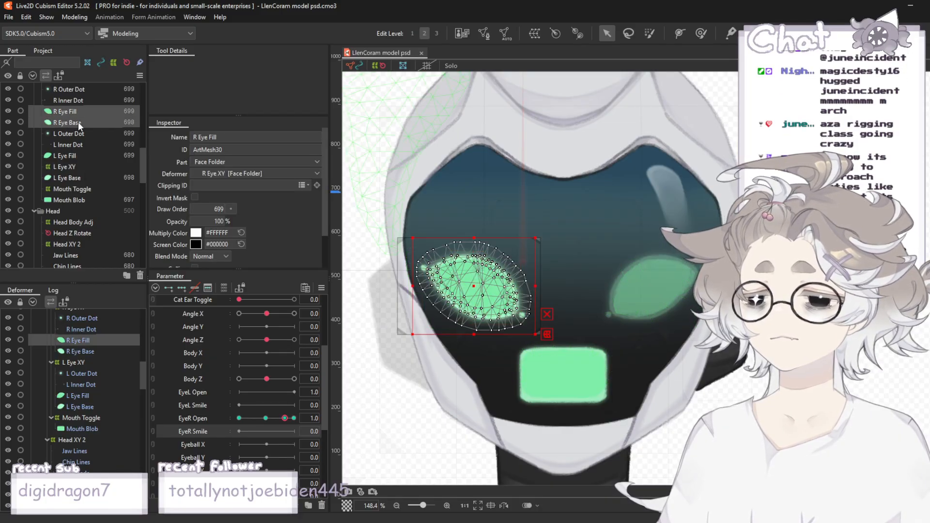
left_click(702, 33)
scroll(436, 321, "up", 2)
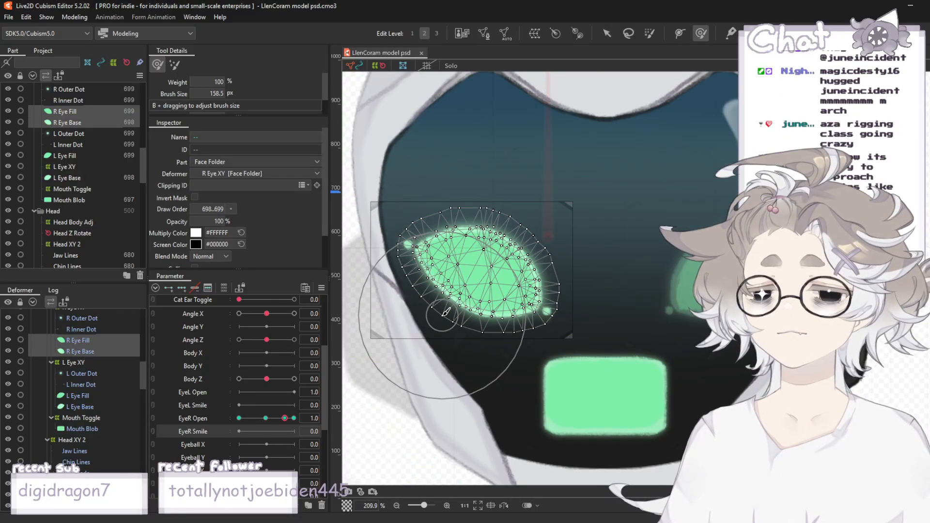
left_click(169, 292)
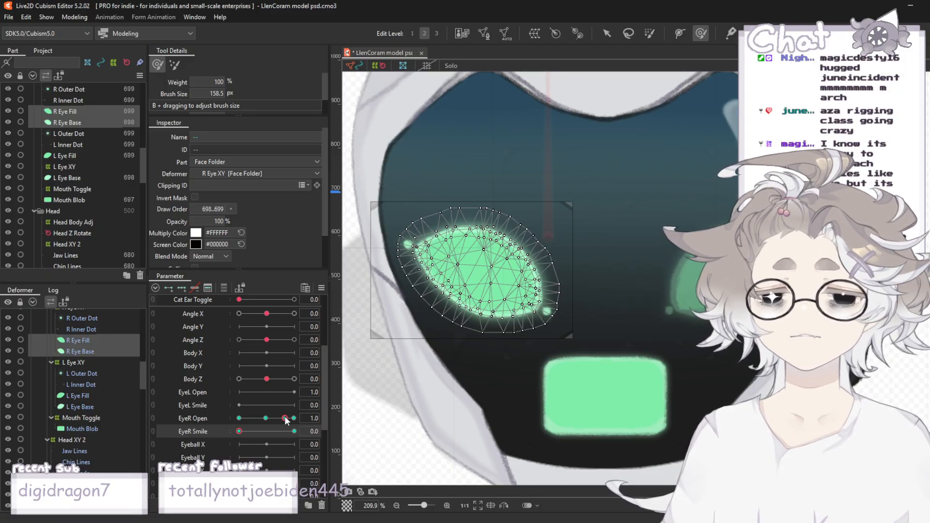
- Preview the right eye at EyeR Open 0.0 and 1.2, and return the parameter to 1.0
left_click_drag(284, 418, 207, 424)
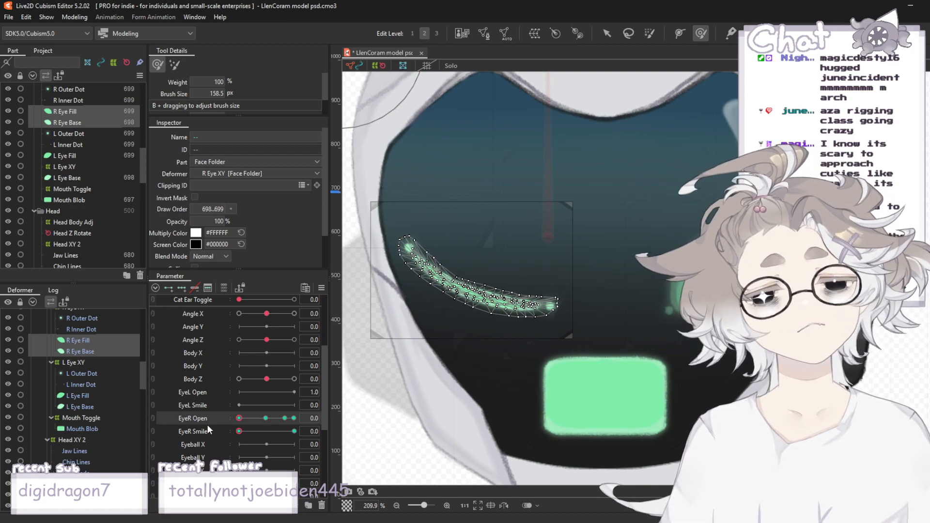
left_click(294, 417)
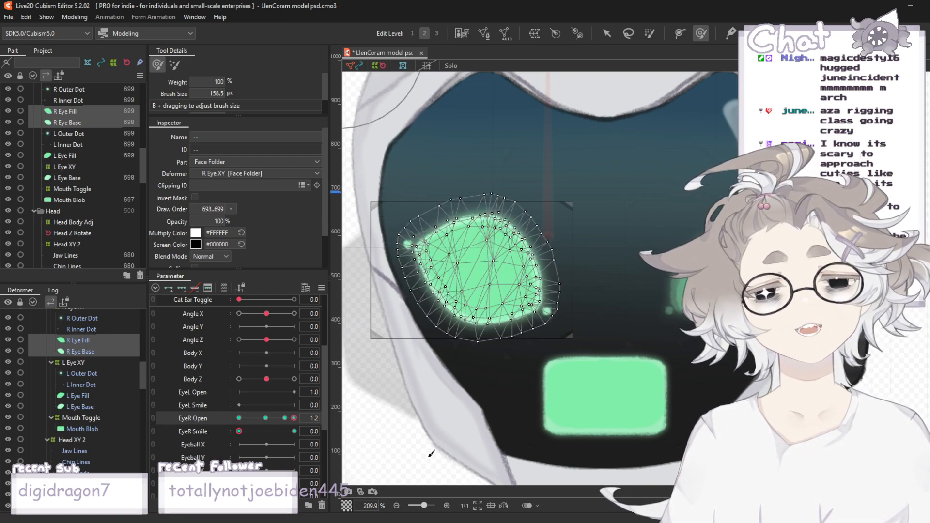
left_click(284, 418)
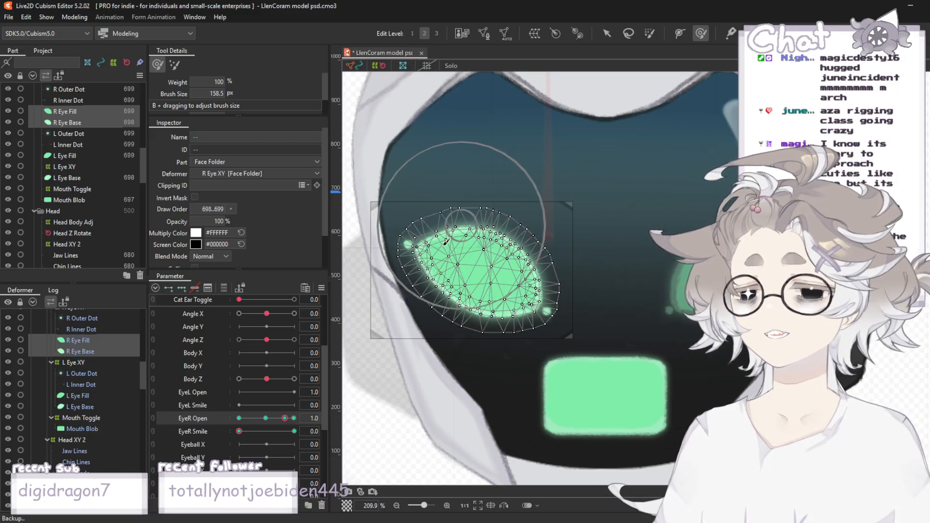
- With EyeR Smile at 1.0 and EyeR Open at 1.0, push the right eye's lower edge upward with the Deform Brush
left_click(238, 431)
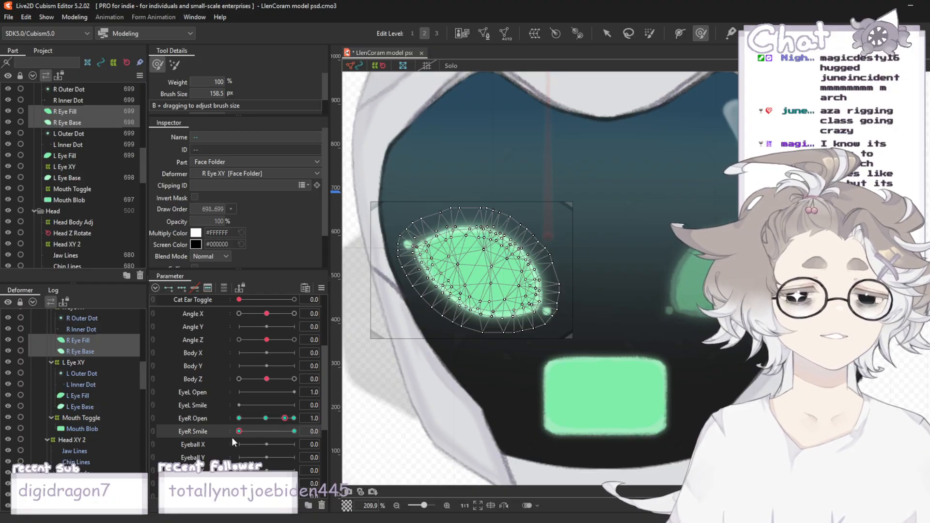
left_click(294, 431)
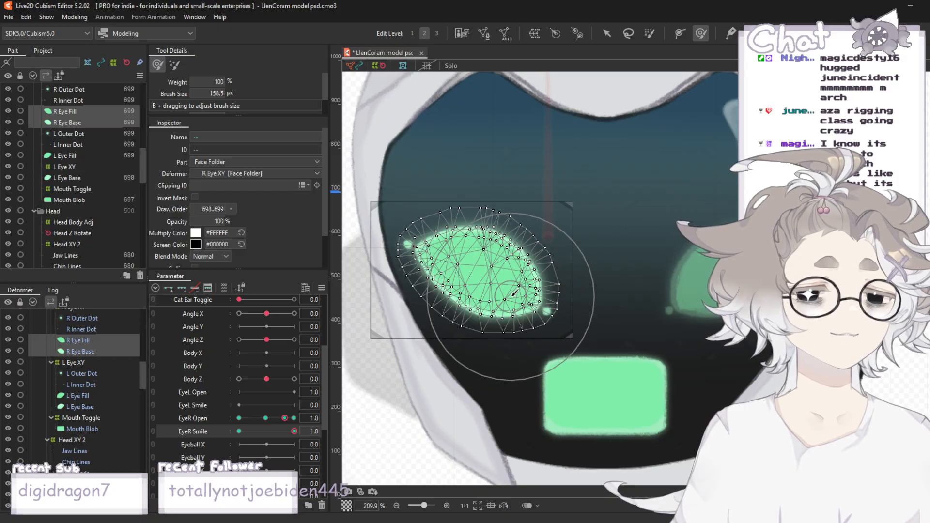
scroll(324, 387, "up", 1)
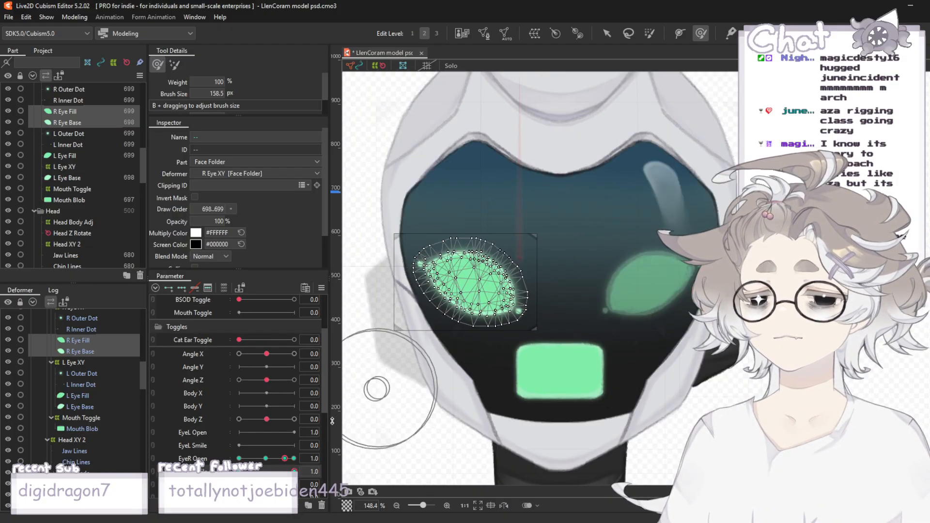
left_click(294, 458)
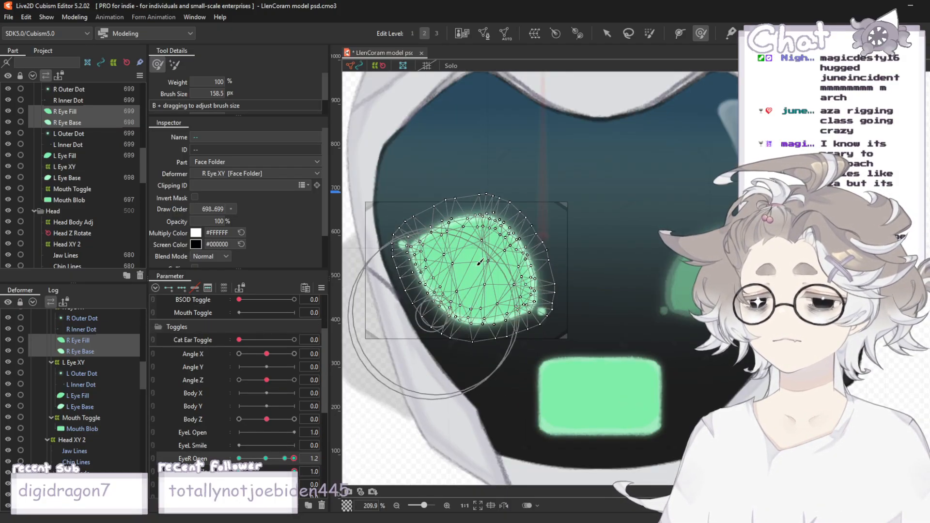
left_click(285, 458)
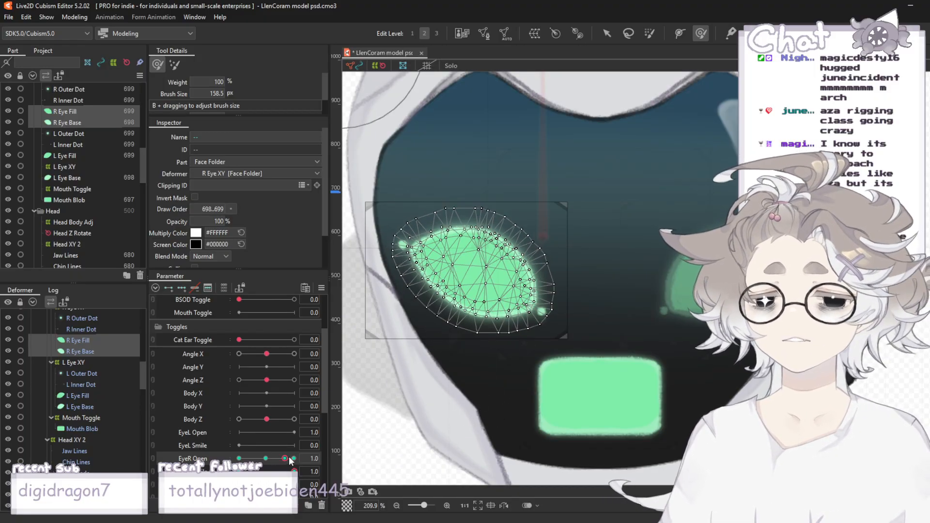
scroll(408, 371, "up", 2)
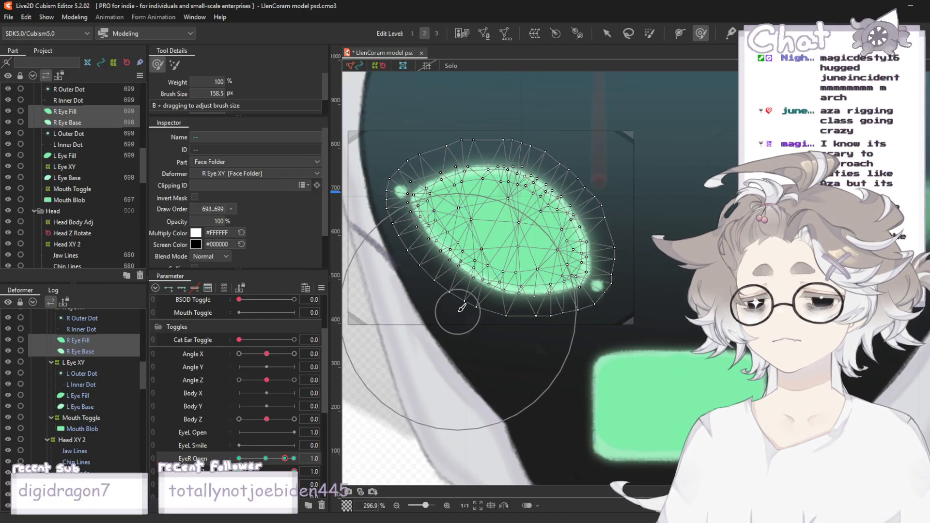
mouse_move(456, 317)
left_mouse_down()
mouse_move(468, 290)
mouse_move(485, 303)
left_mouse_up()
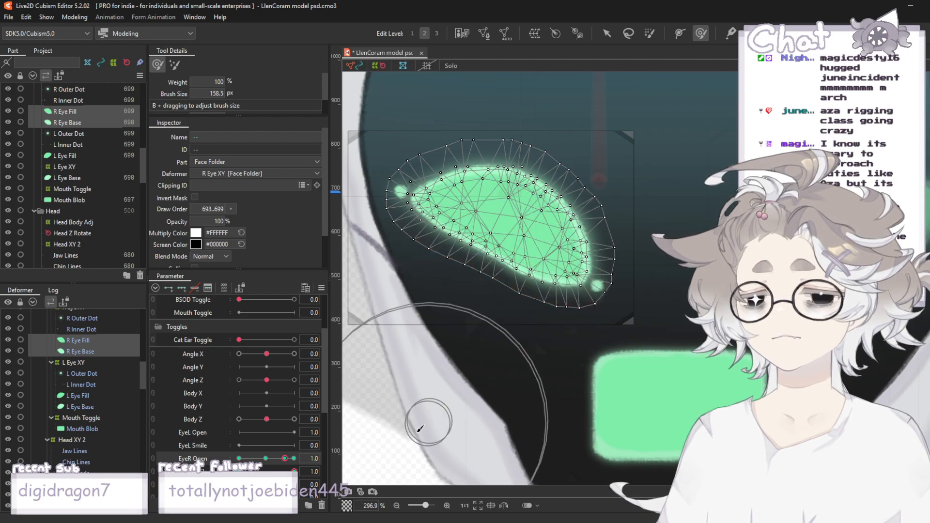
scroll(417, 234, "down", 3)
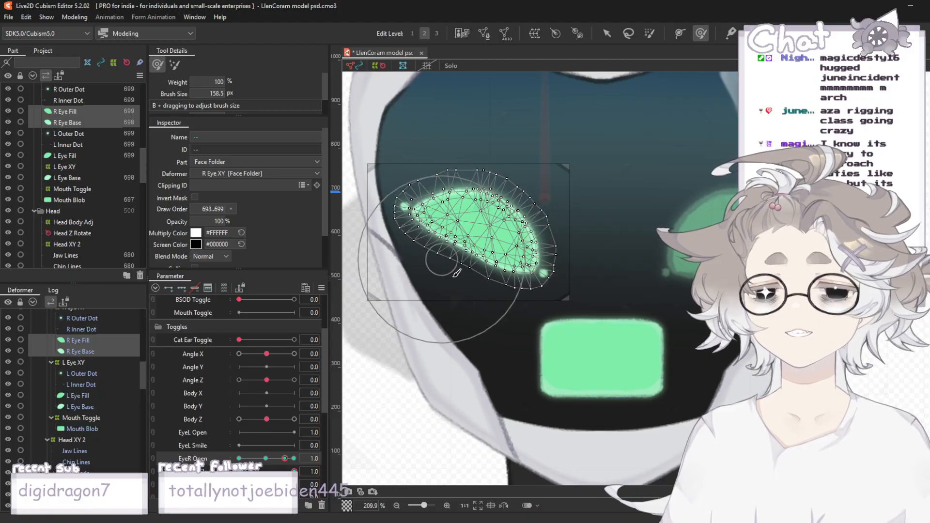
scroll(466, 280, "up", 3)
- Try pasting the smile shape at EyeR Open 0.6, undo it, and raise the eye's lower edge there with the Deform Brush instead
left_click(613, 35)
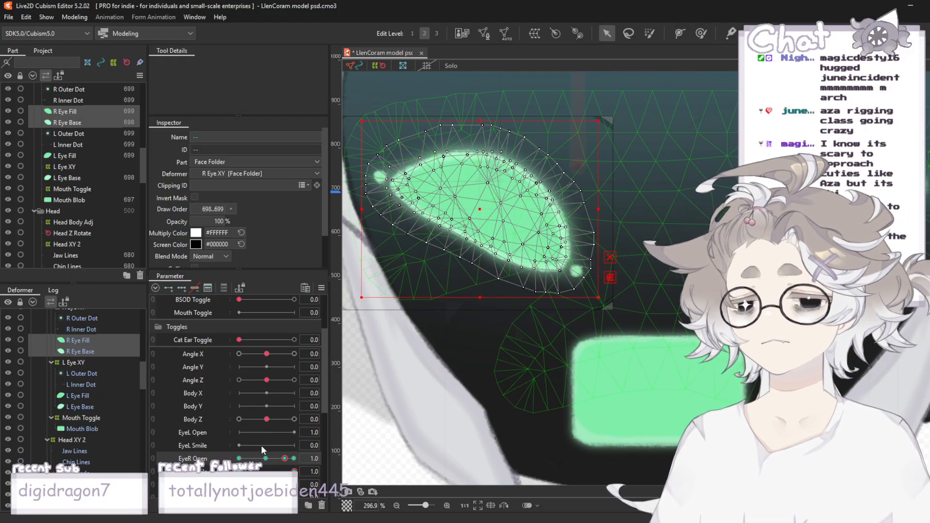
left_click(265, 458)
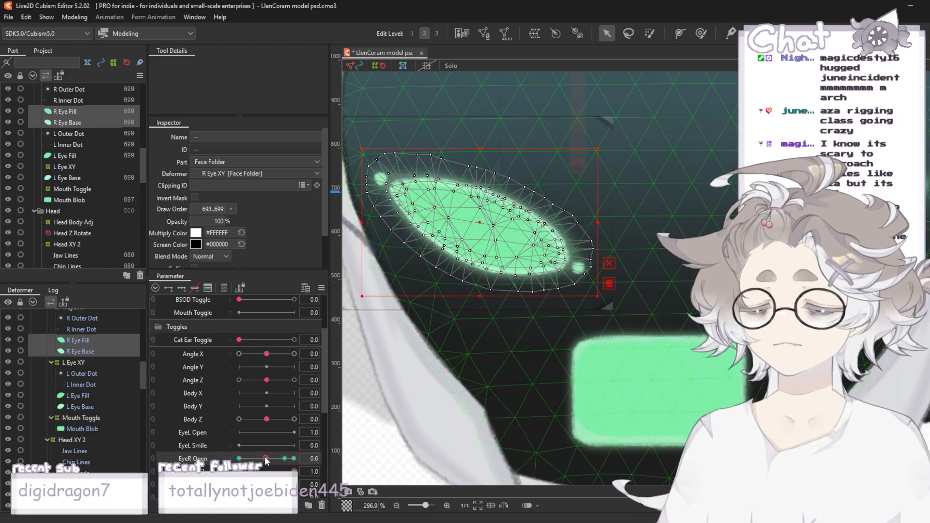
key("ctrl+v")
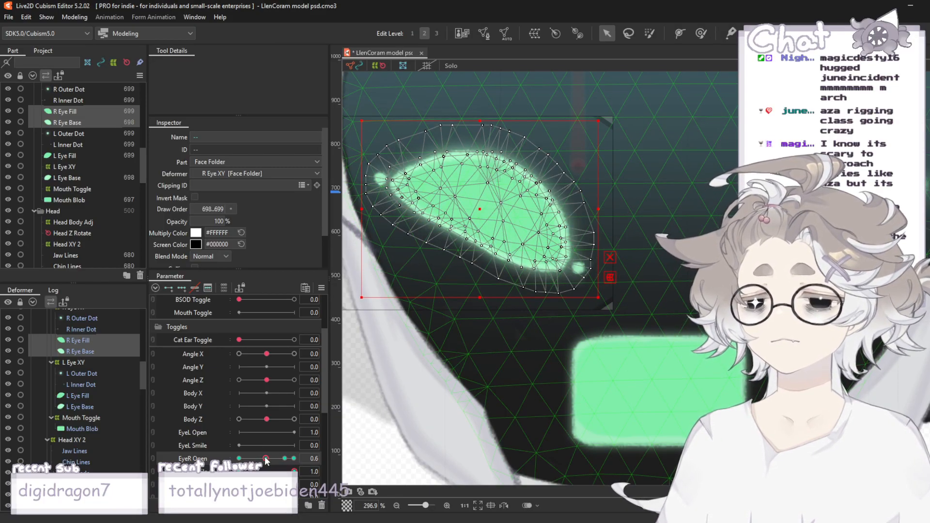
key("ctrl+z")
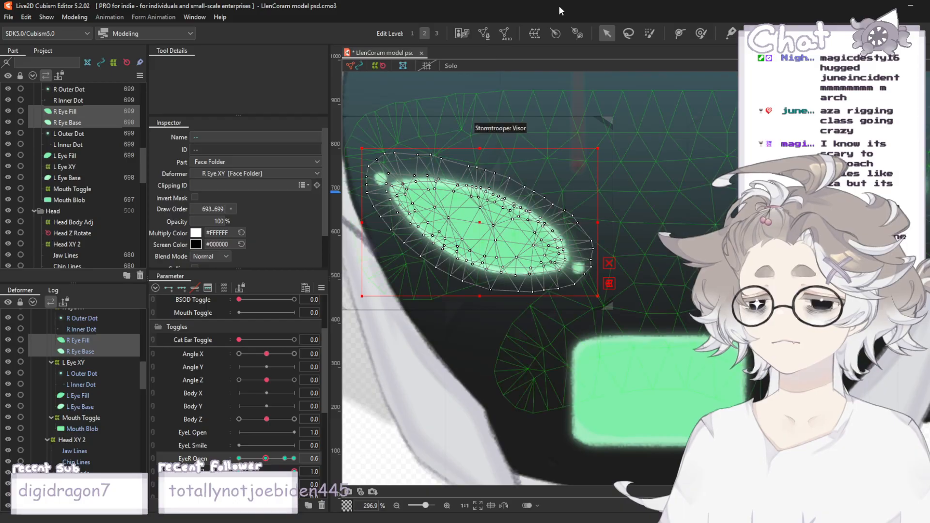
left_click(701, 33)
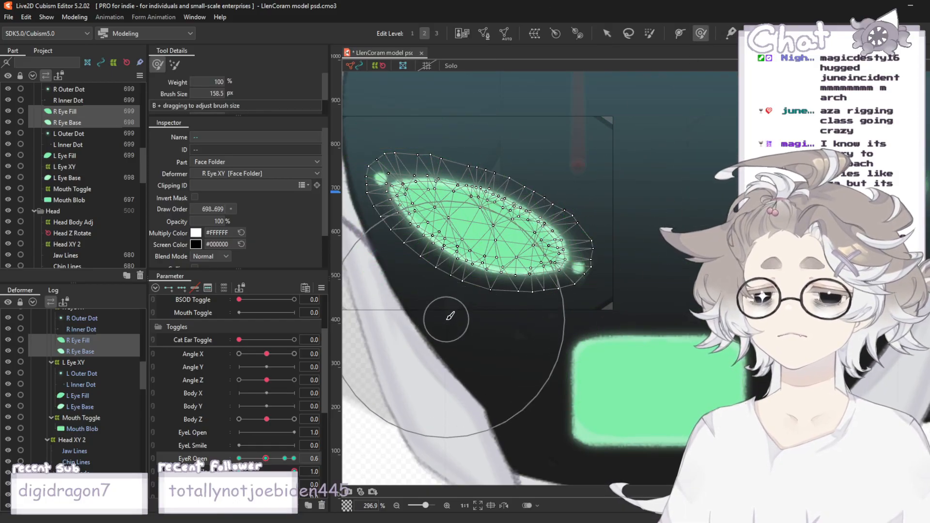
left_click(458, 298)
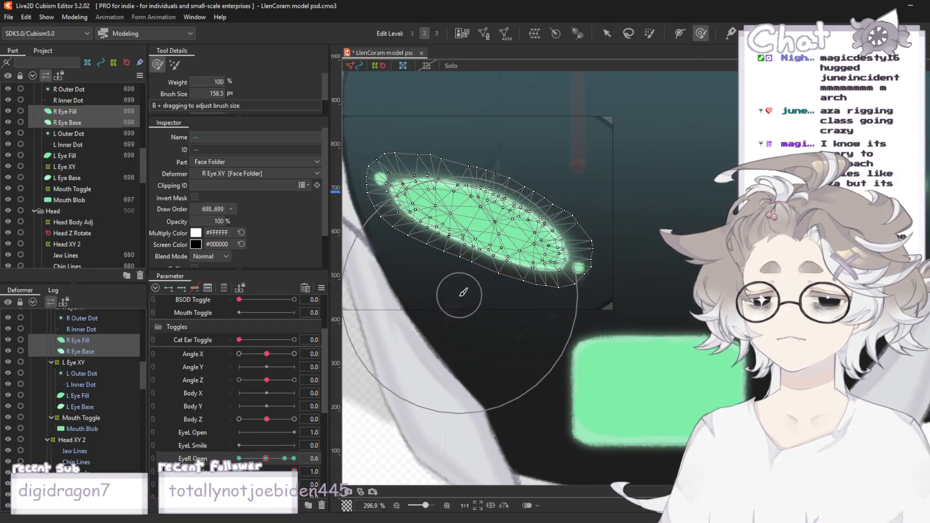
- At EyeR Open 0.0 with EyeR Smile at 1.0, bend the closed right-eye line upward into an arch
left_click_drag(265, 458, 239, 458)
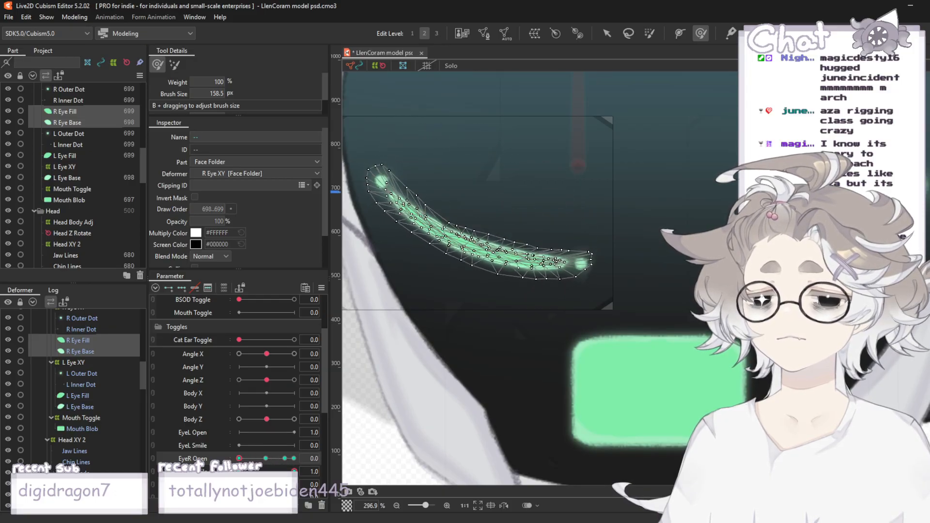
mouse_move(520, 196)
left_mouse_down()
mouse_move(417, 189)
mouse_move(446, 232)
mouse_move(473, 254)
mouse_move(475, 245)
left_mouse_up()
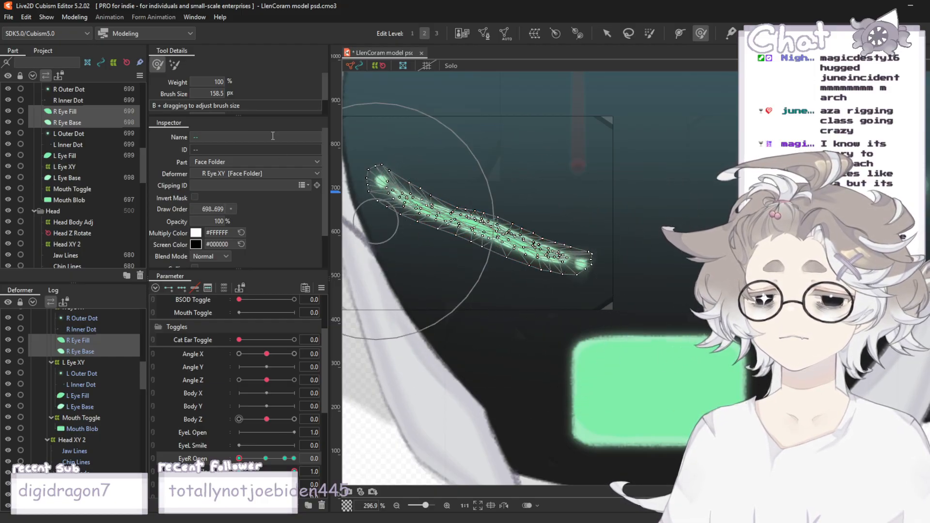
mouse_move(466, 236)
left_mouse_down()
mouse_move(456, 227)
mouse_move(472, 218)
mouse_move(509, 248)
mouse_move(513, 239)
mouse_move(474, 232)
mouse_move(477, 220)
left_mouse_up()
scroll(536, 184, "down", 3)
scroll(460, 190, "up", 3)
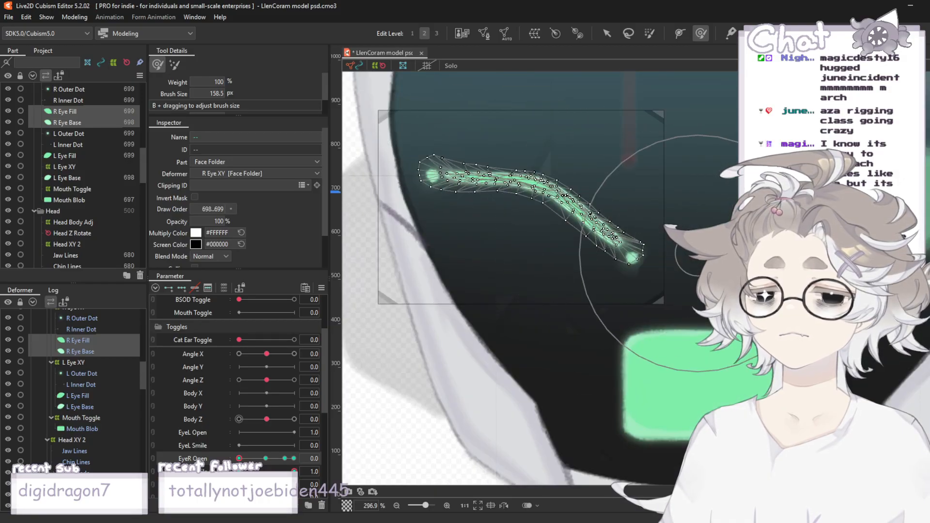
- Reduce the Deform Brush to 109.1 px and smooth the arched closed-eye line, aligning its ends with the two eye dots
mouse_move(405, 166)
left_mouse_down()
mouse_move(450, 170)
mouse_move(436, 167)
left_mouse_up()
left_click_drag(220, 92, 196, 92)
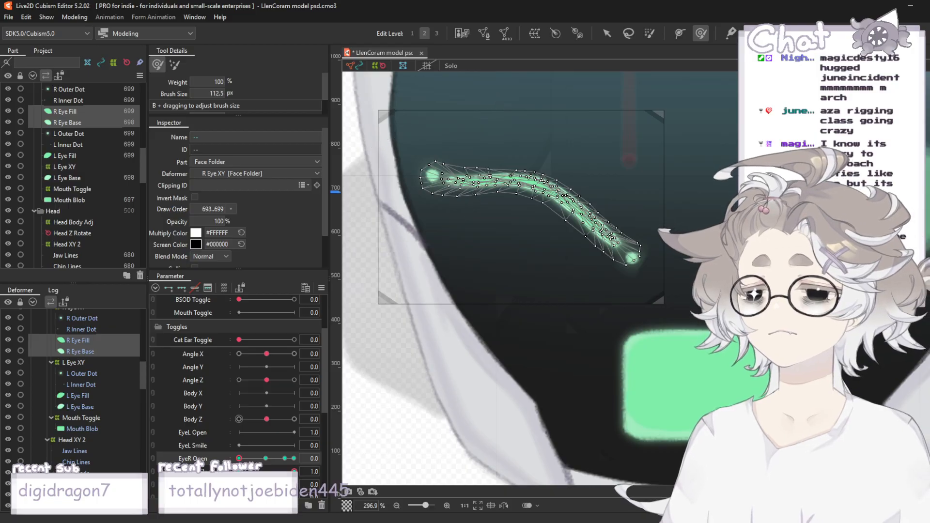
left_click_drag(407, 178, 389, 177)
left_click_drag(564, 234, 557, 234)
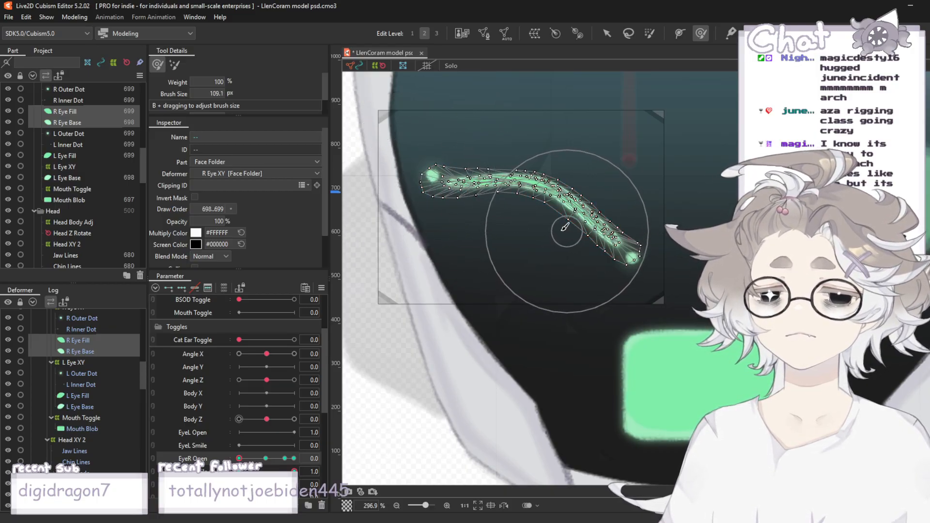
left_click_drag(470, 183, 473, 172)
left_click_drag(426, 193, 427, 196)
scroll(467, 143, "down", 3)
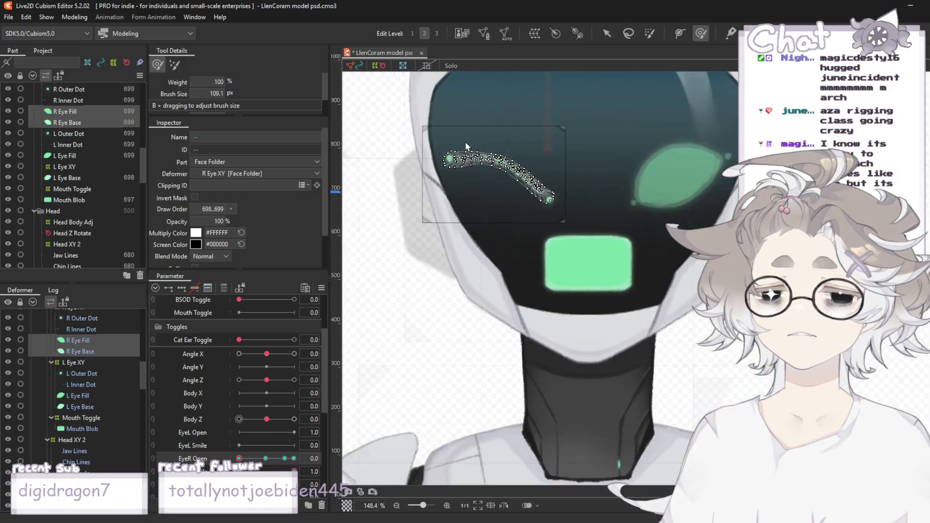
- Leave the Deform Brush and preview the right eye at EyeR Open 0.6 and 0.0, comparing EyeR Smile 0.0 with 1.0 on the closed eye
left_click(607, 33)
left_click(730, 133)
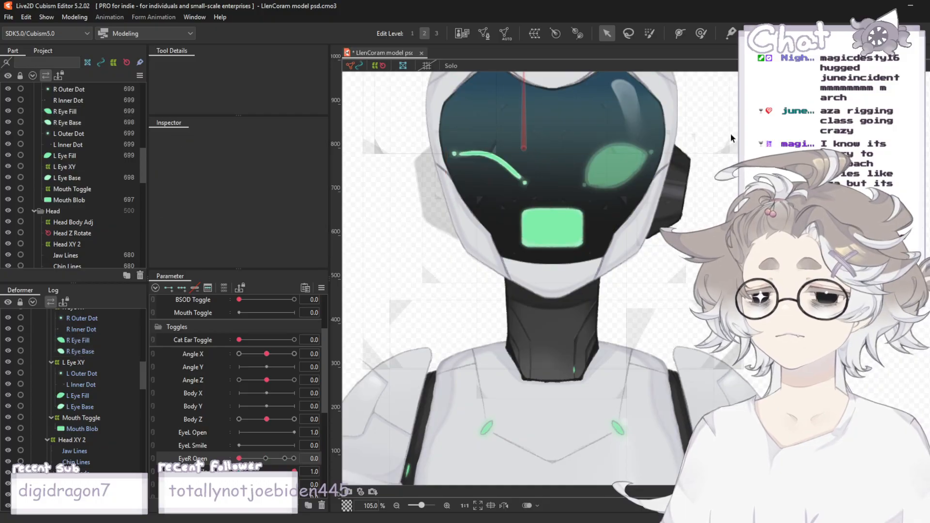
scroll(540, 222, "down", 1)
scroll(535, 110, "up", 1)
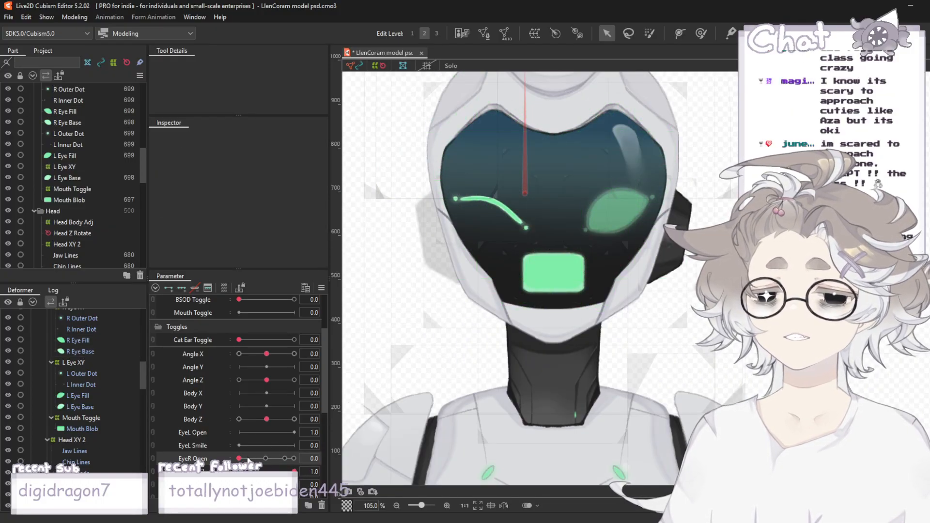
mouse_move(268, 460)
left_mouse_down()
mouse_move(303, 458)
mouse_move(286, 468)
mouse_move(270, 459)
left_mouse_up()
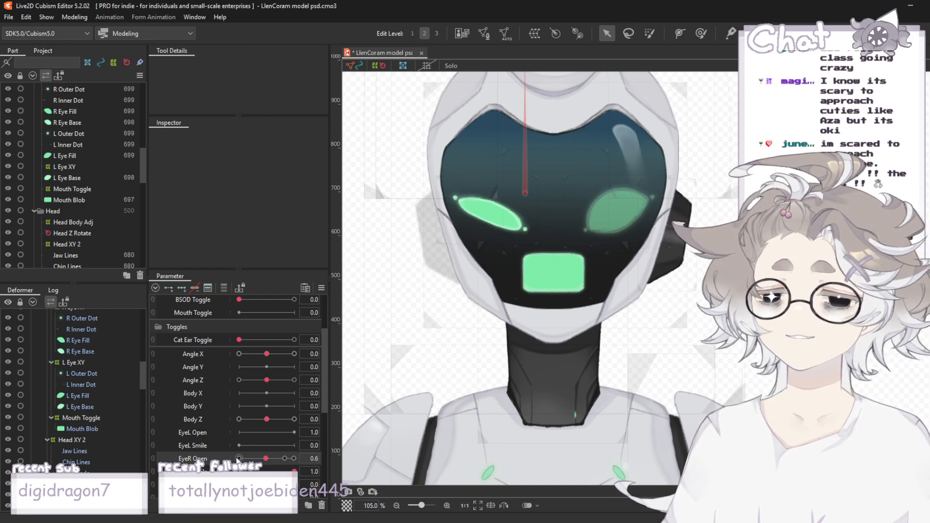
left_click(239, 458)
left_click(239, 471)
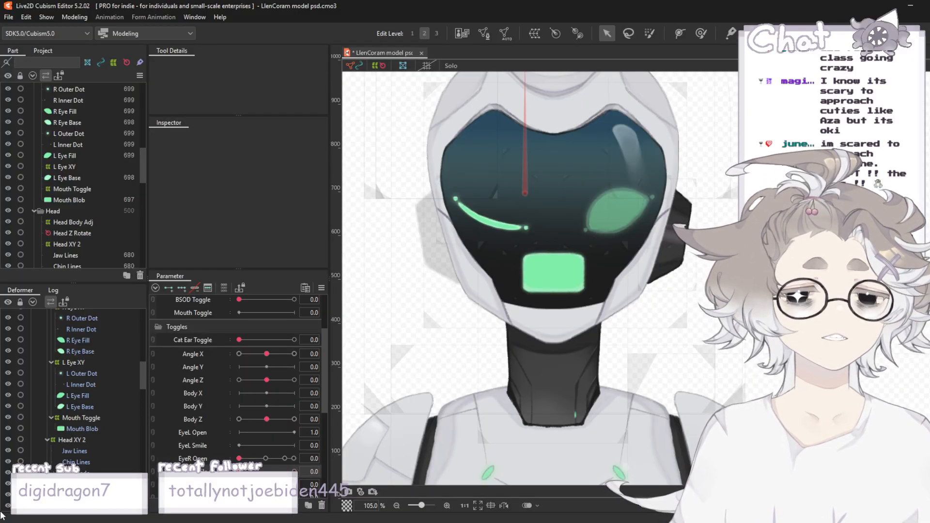
left_click(293, 471)
scroll(507, 207, "up", 4)
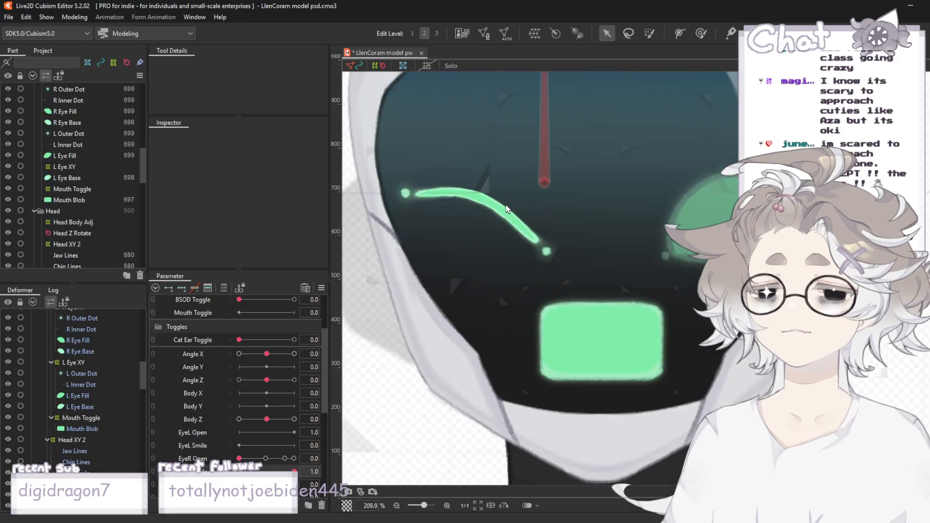
scroll(378, 265, "down", 8)
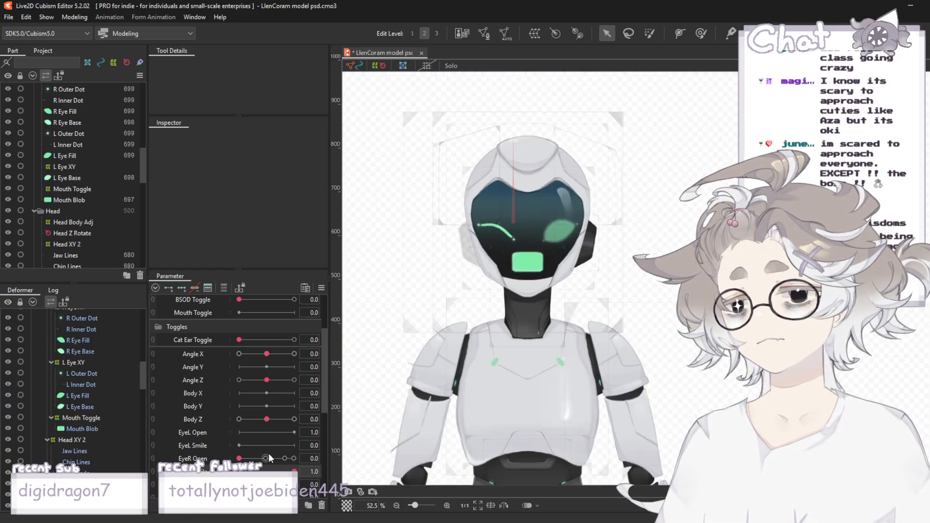
- Return EyeR Smile to 0.0 and EyeR Open to 1.0, and save the model
left_click(239, 471)
left_click(294, 458)
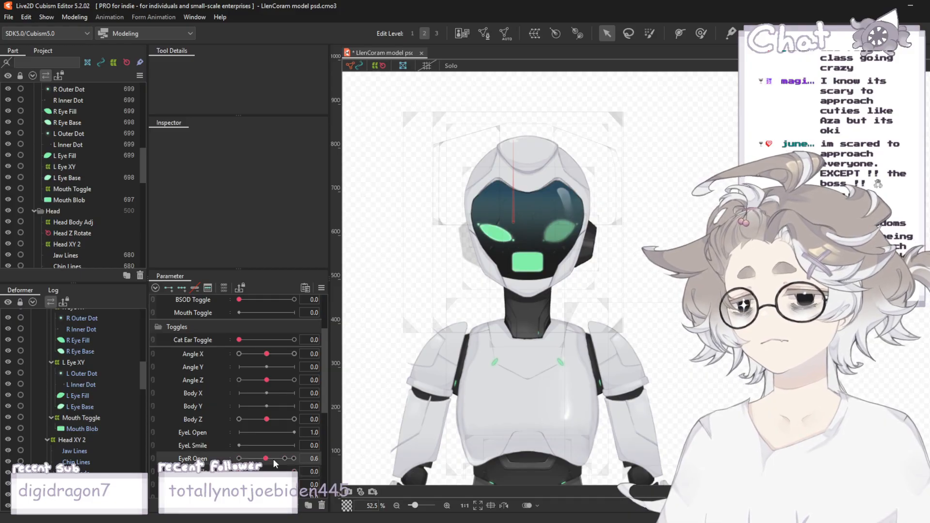
scroll(417, 322, "up", 4)
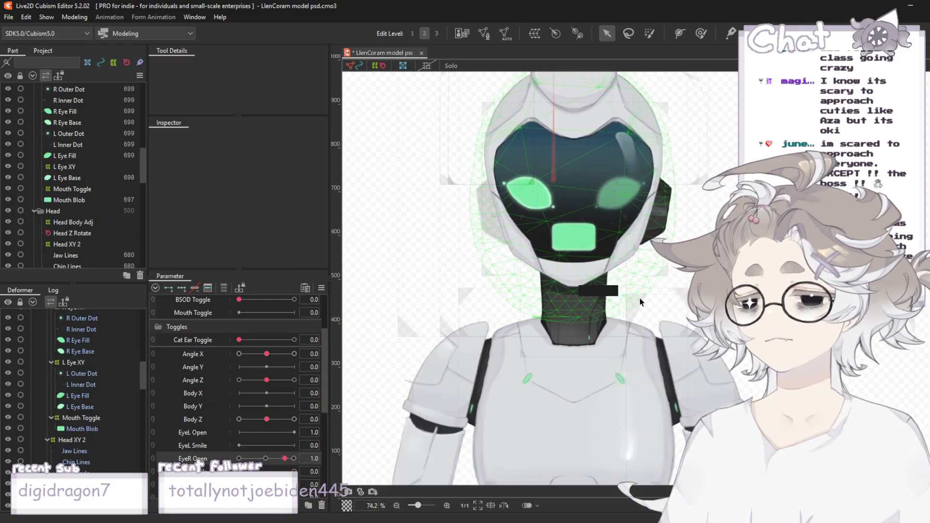
left_click(8, 17)
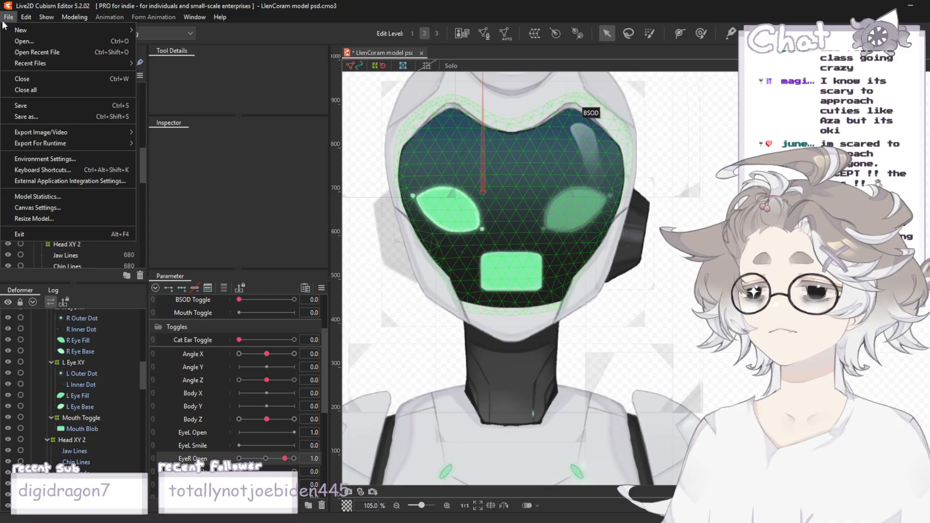
left_click(29, 103)
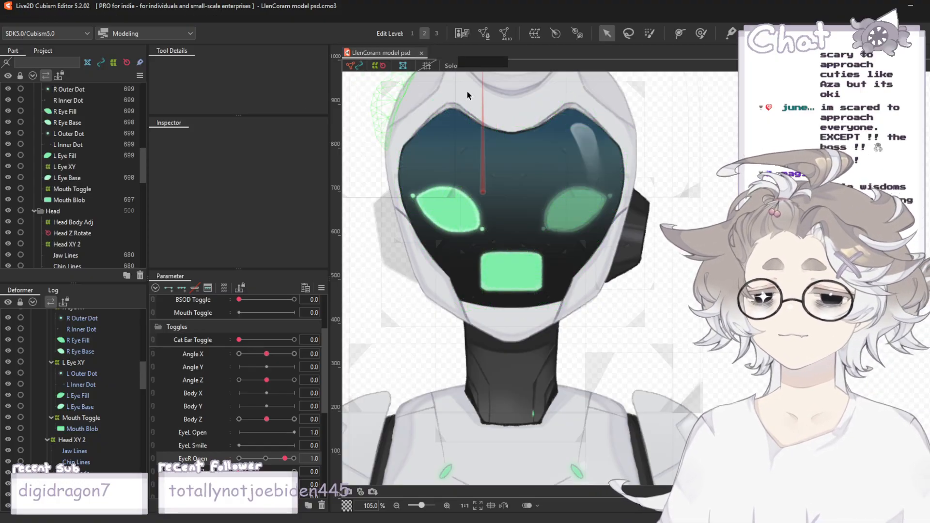
- Preview the right eye at EyeR Open 0.6, return it to 1.0, and save the model file
scroll(546, 103, "down", 3)
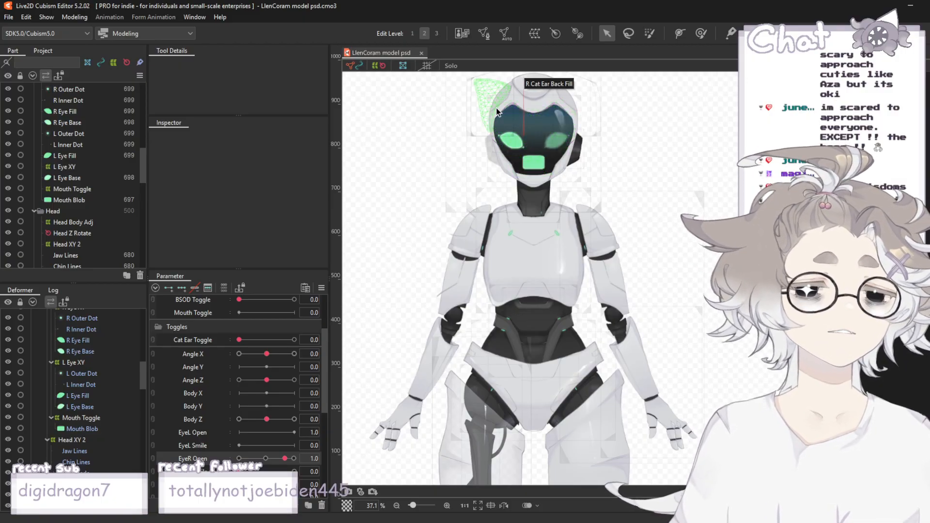
scroll(496, 108, "up", 1)
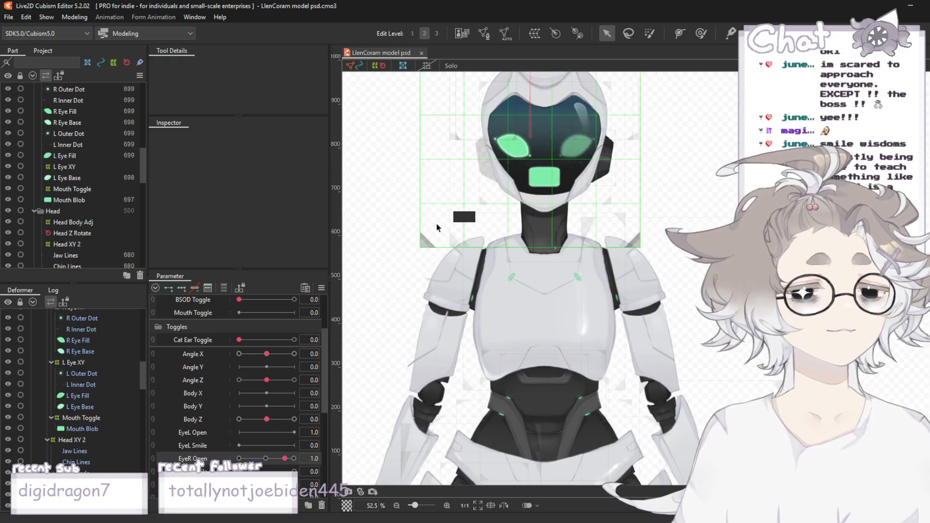
scroll(412, 179, "up", 1)
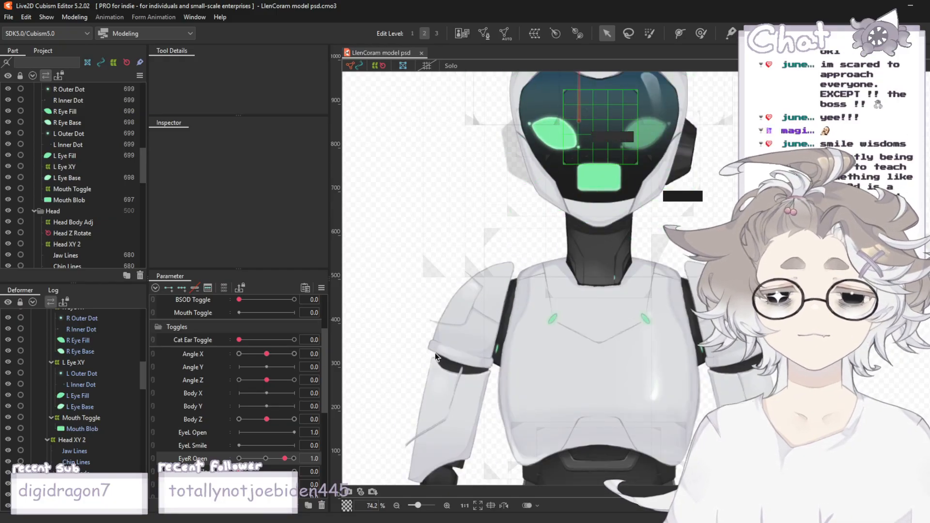
left_click(265, 459)
left_click_drag(266, 459, 285, 459)
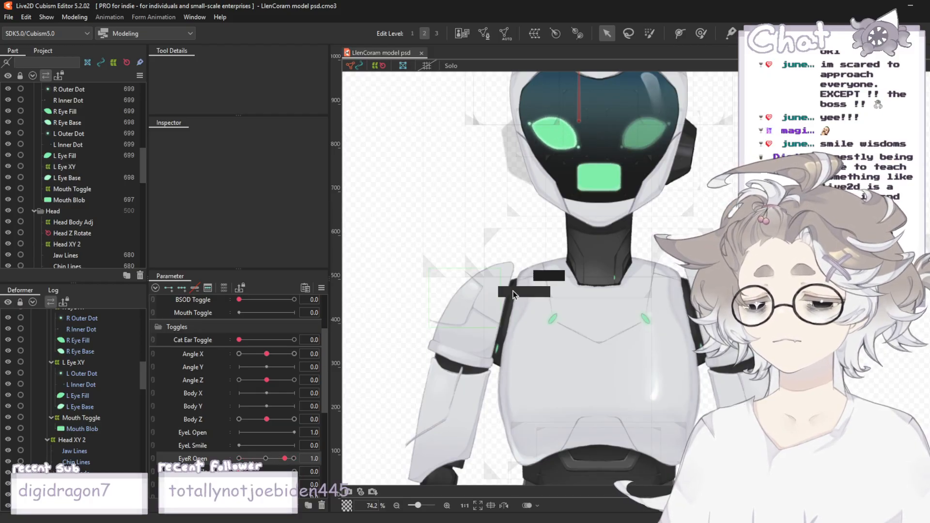
scroll(513, 294, "down", 3)
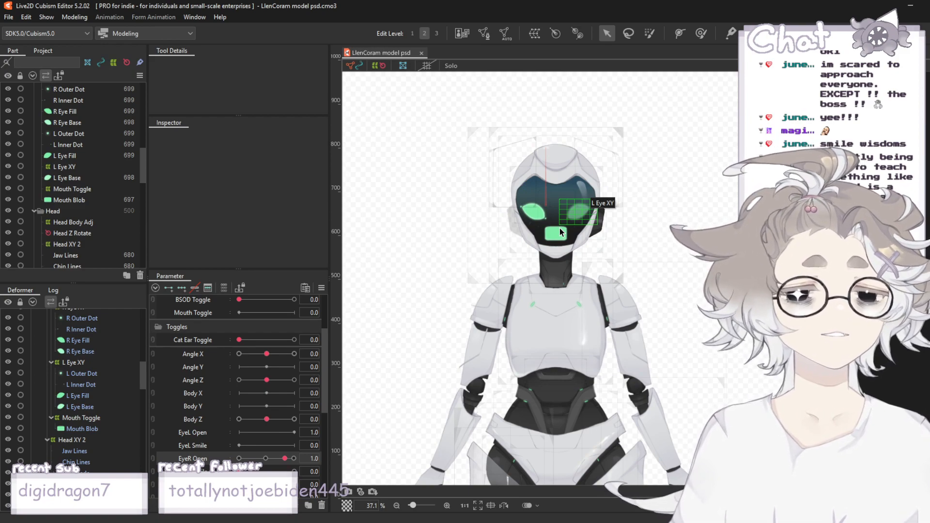
scroll(559, 227, "up", 2)
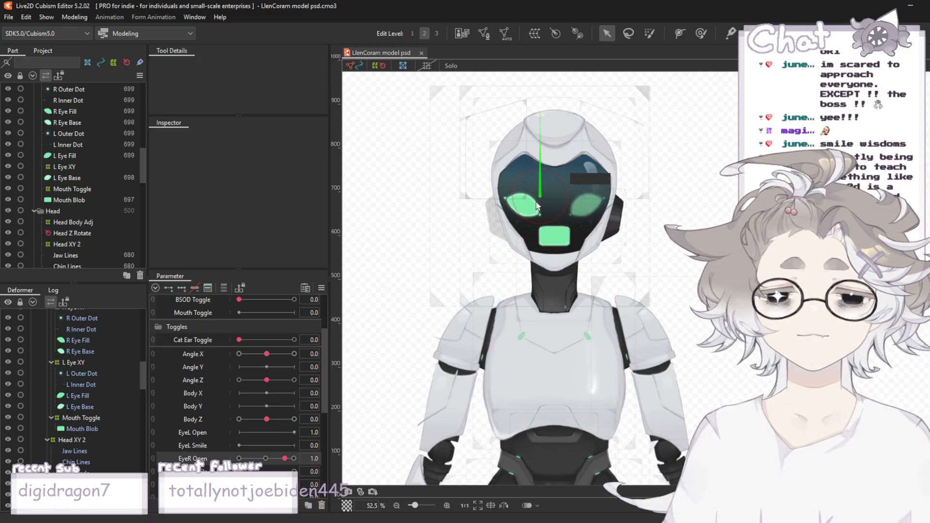
scroll(535, 201, "up", 2)
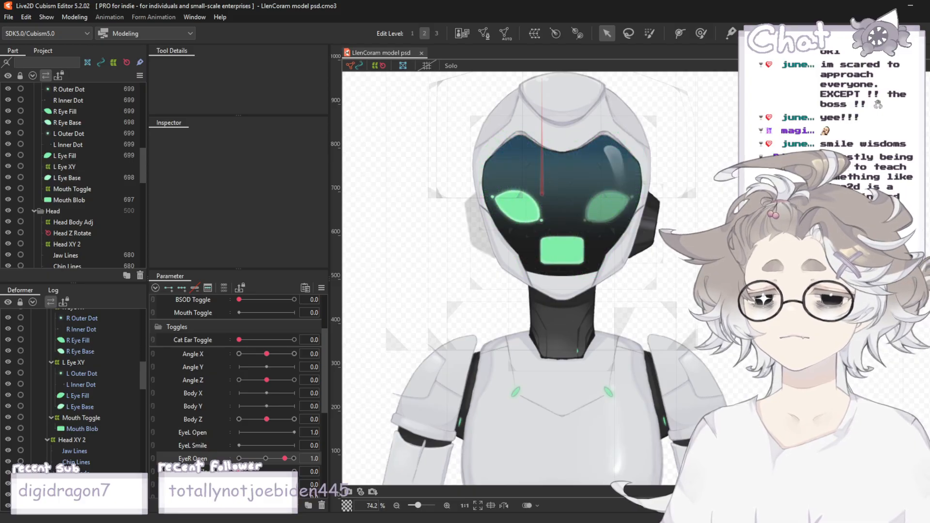
scroll(711, 141, "up", 2)
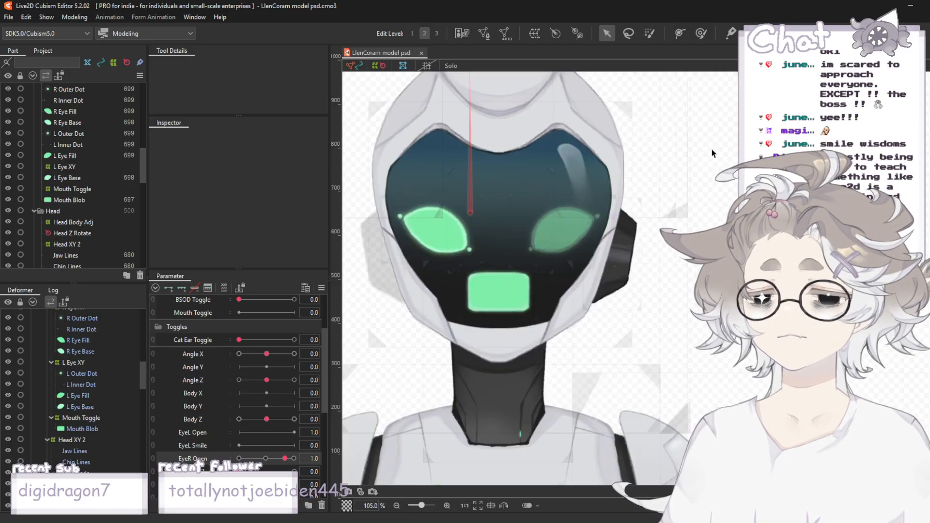
left_click(7, 17)
left_click(15, 107)
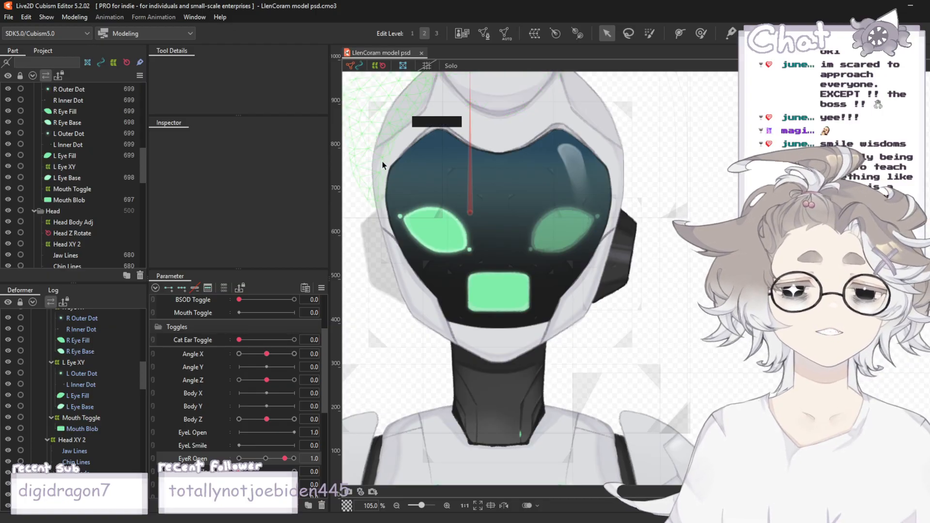
- Preview the open right eye at EyeR Smile 1.0, return it to 0.0, and save the model
scroll(632, 203, "down", 3)
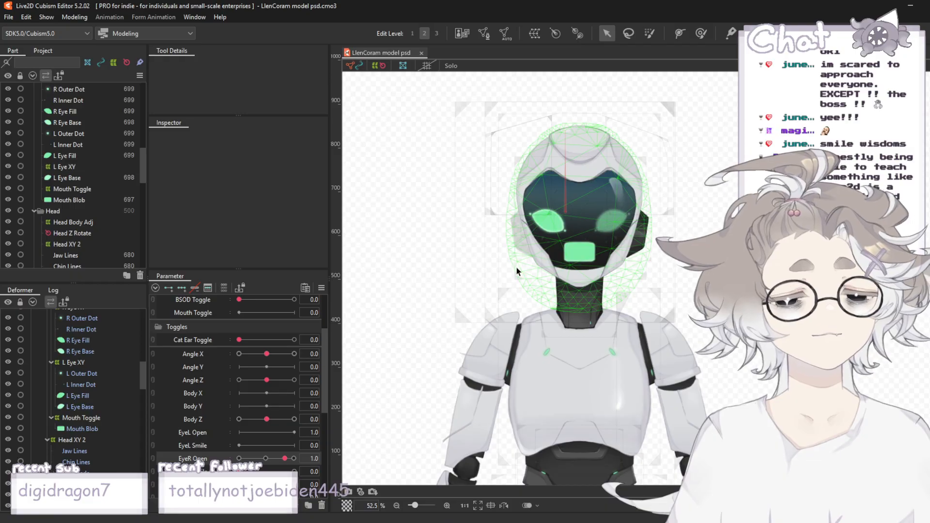
scroll(516, 271, "up", 2)
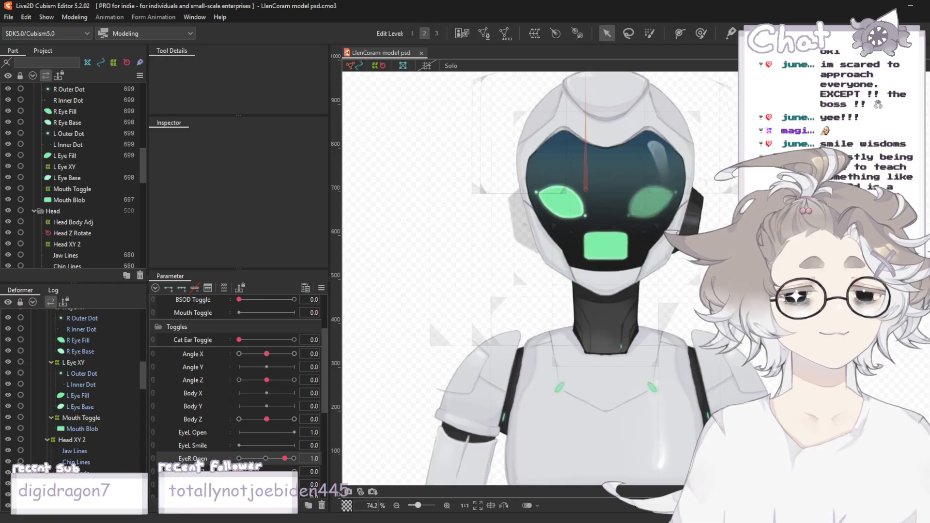
scroll(717, 234, "up", 2)
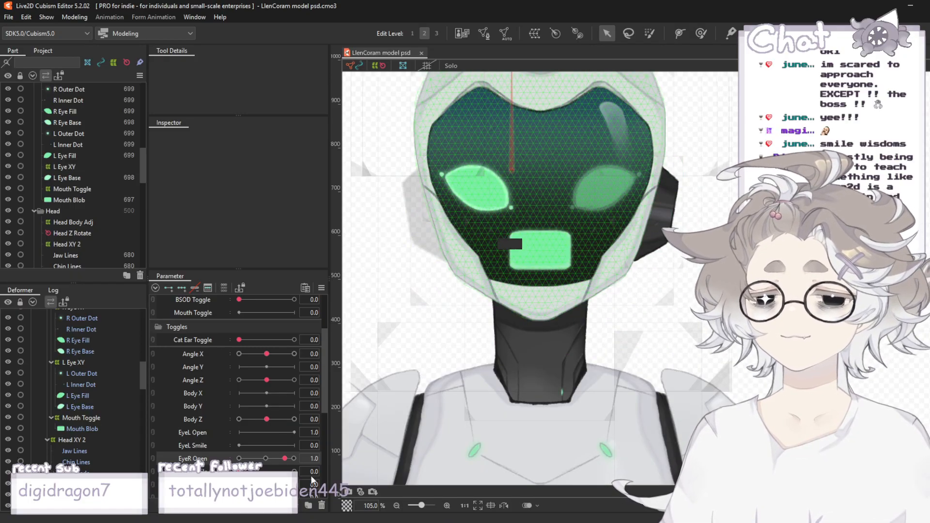
left_click(294, 471)
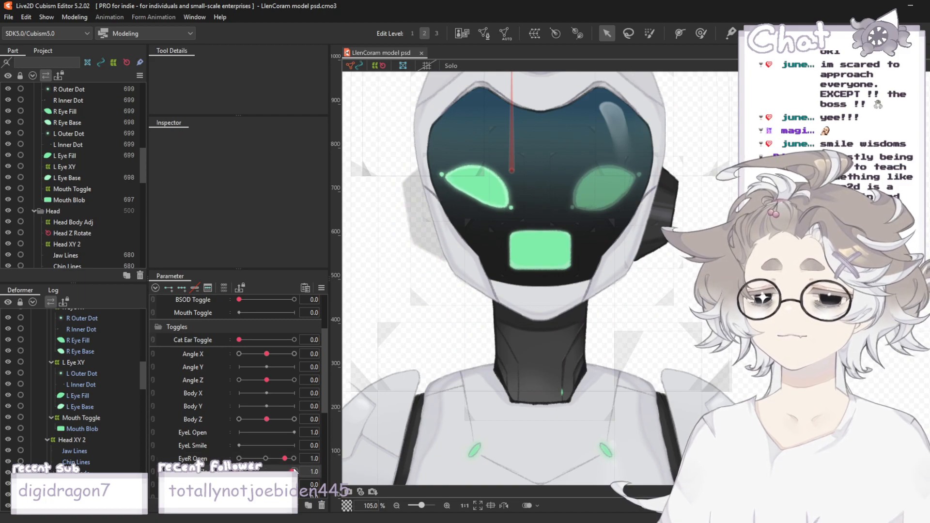
left_click_drag(294, 469, 238, 475)
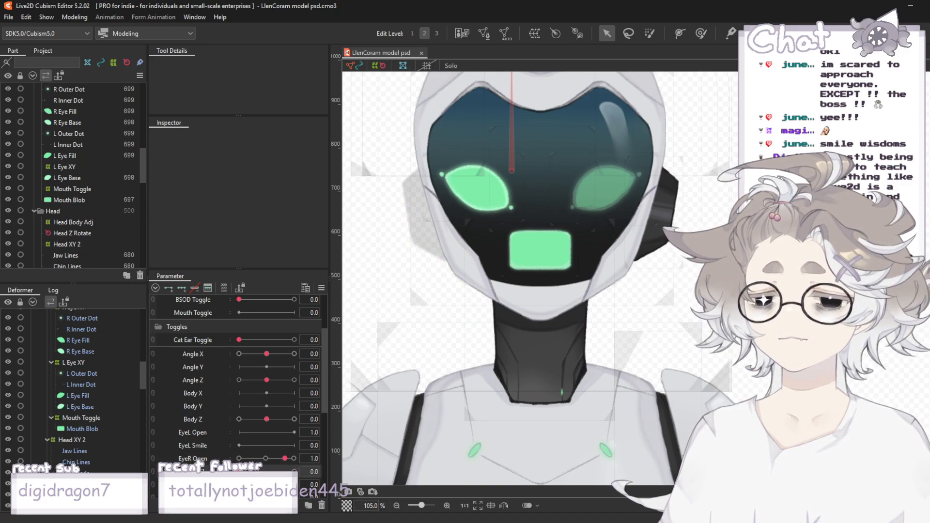
scroll(237, 388, "down", 3)
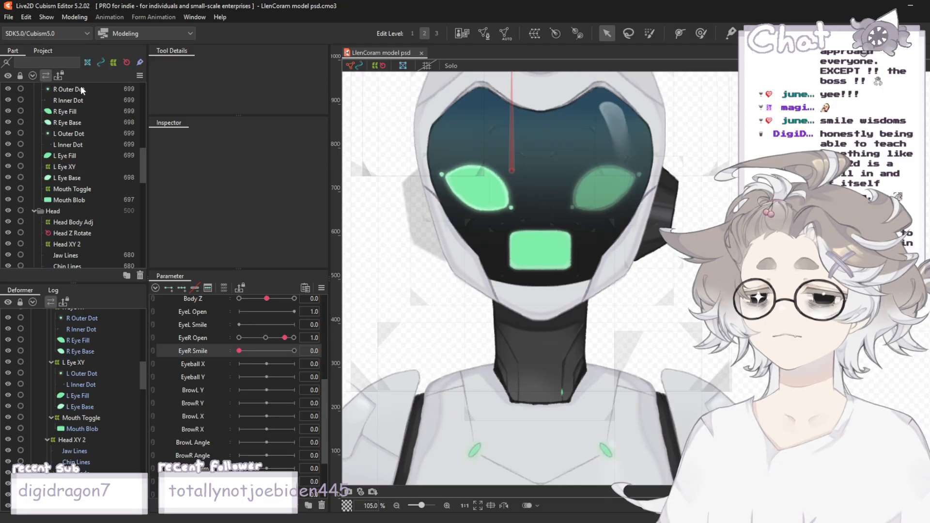
left_click(9, 17)
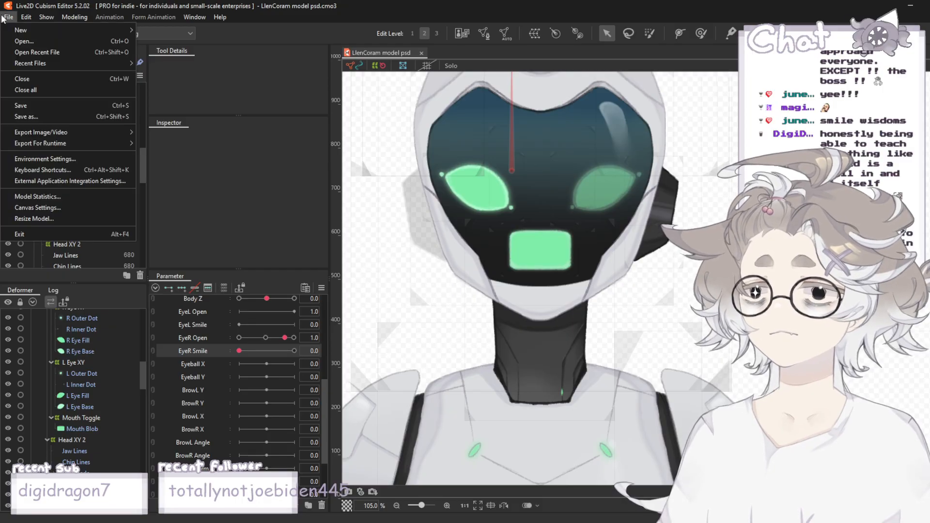
left_click(31, 104)
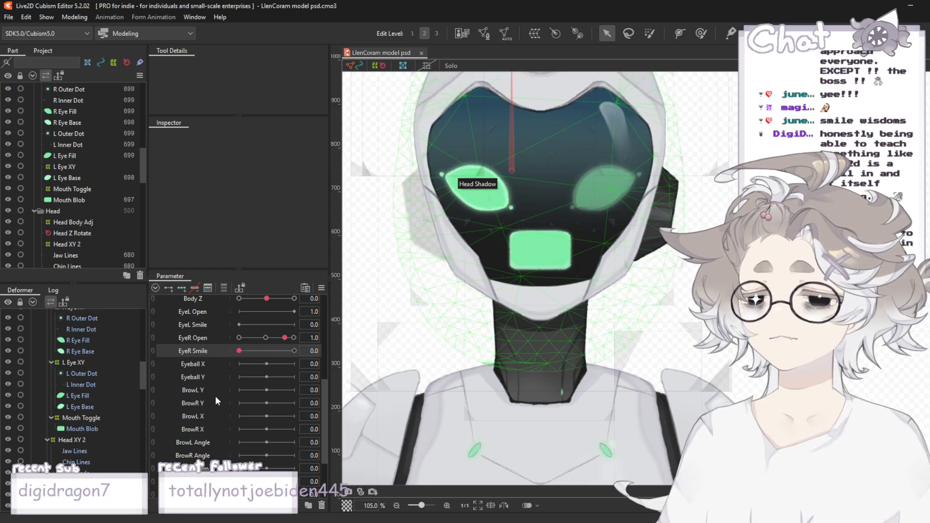
scroll(187, 377, "up", 3)
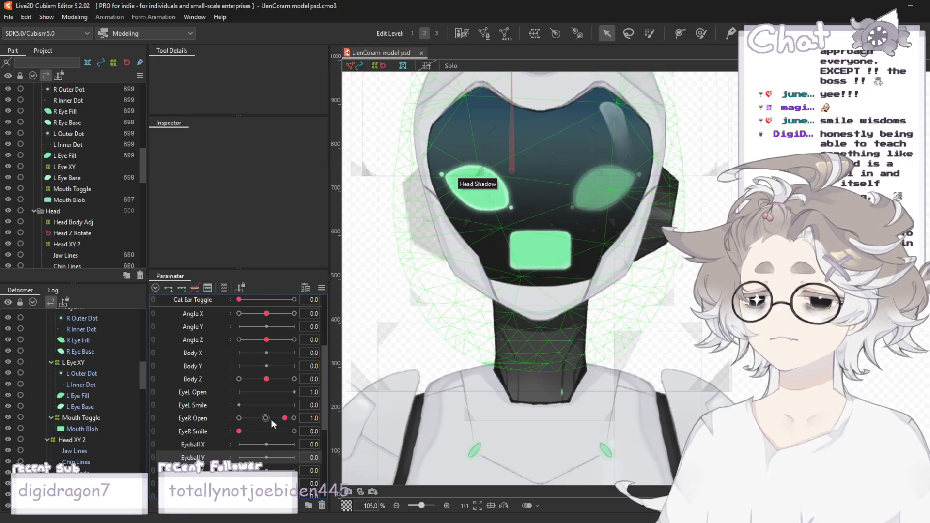
scroll(271, 357, "up", 3)
scroll(233, 324, "down", 6)
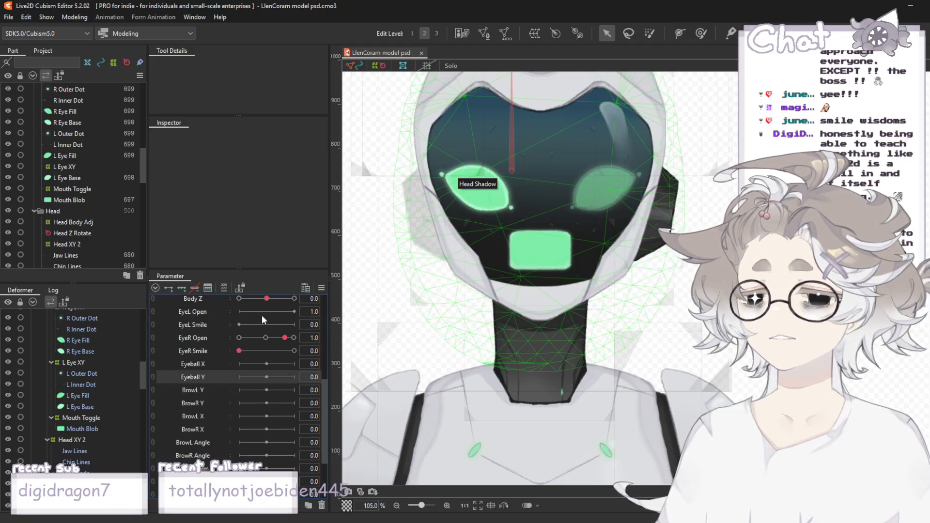
scroll(533, 153, "up", 3)
scroll(281, 377, "up", 1)
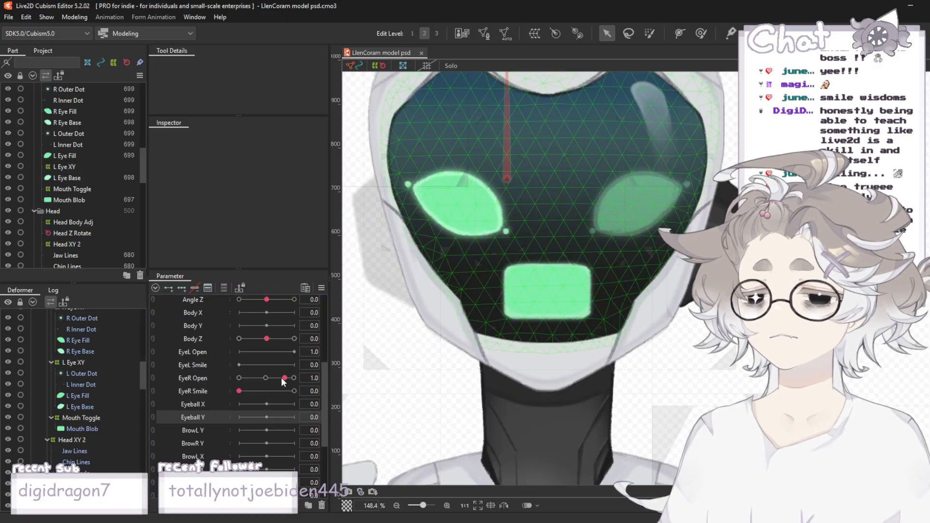
- Rename the L Inner Dot mesh as gdfgfd
scroll(87, 160, "up", 1)
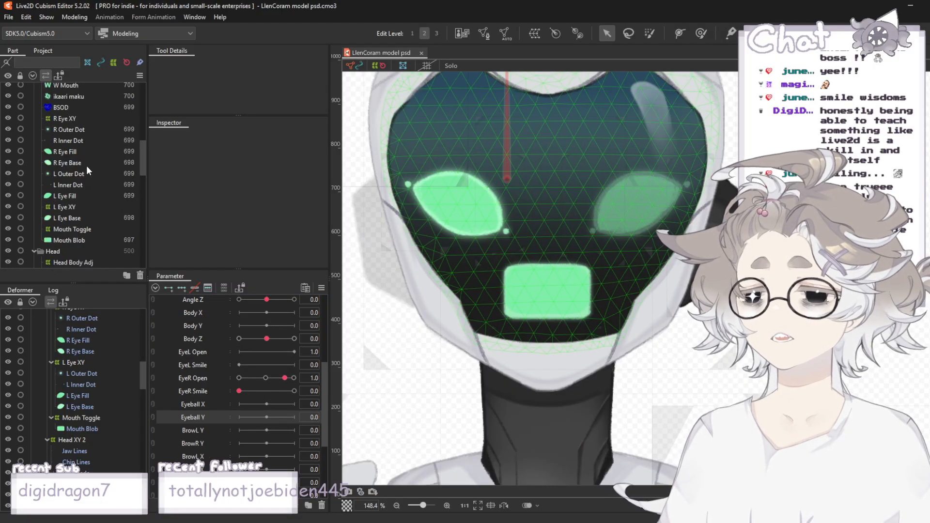
scroll(205, 334, "up", 1)
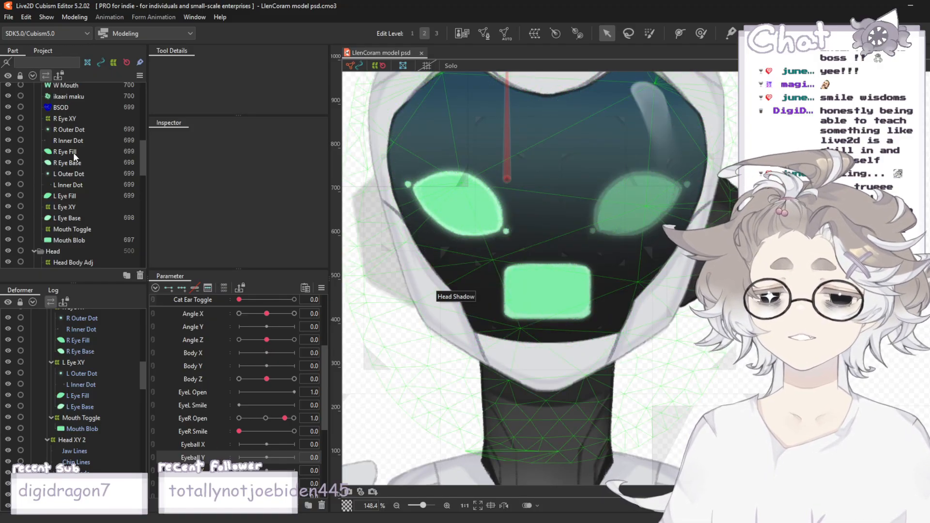
left_click(70, 185)
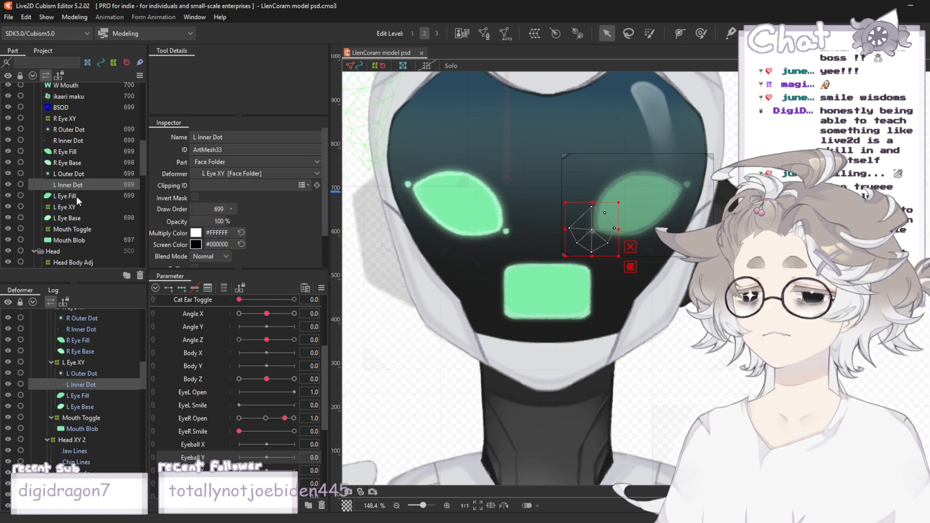
left_click(239, 136)
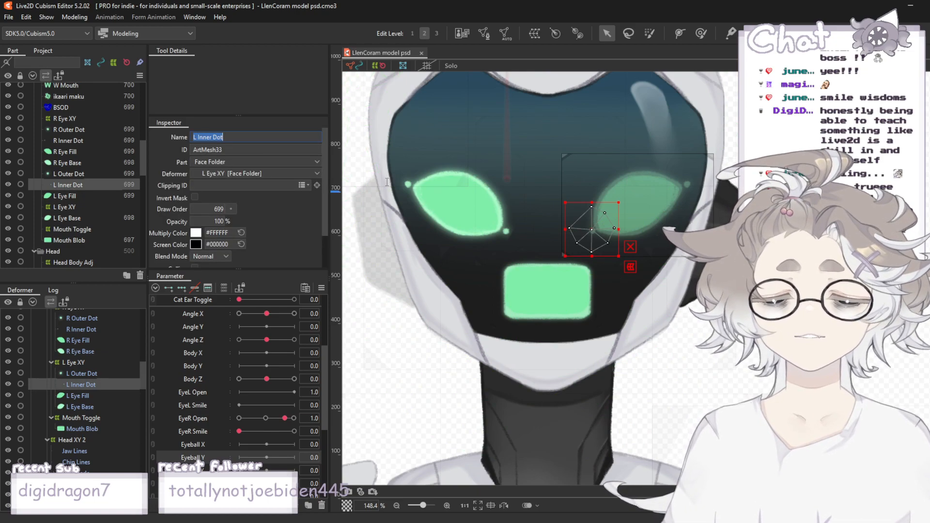
type("gdfgfd")
key("Return")
- Rename the L Eye Fill mesh as gfdgdfgfdg
left_click(57, 199)
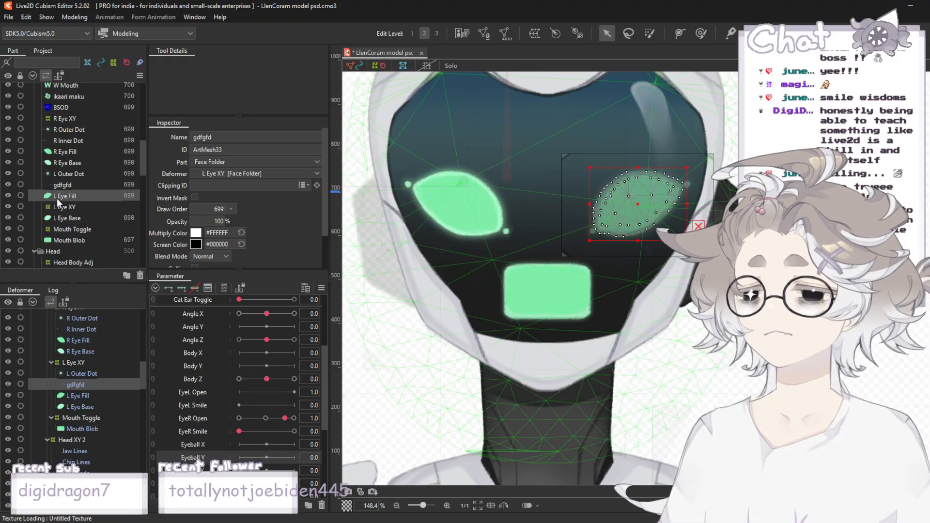
left_click(227, 138)
type("gfdgdfgfdg")
key("Return")
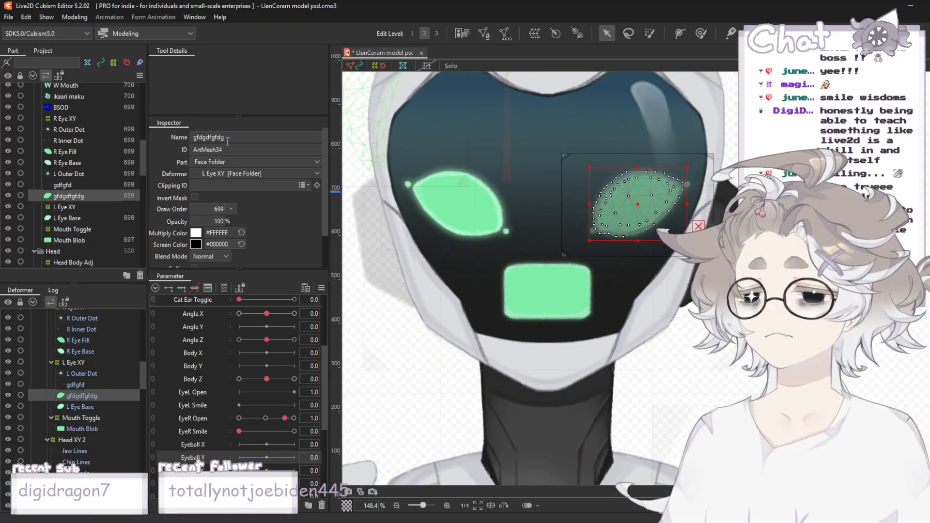
- Rename the L Eye XY warp deformer as gfdgfdgfdgfdgfdfd
left_click(97, 208)
left_click(251, 137)
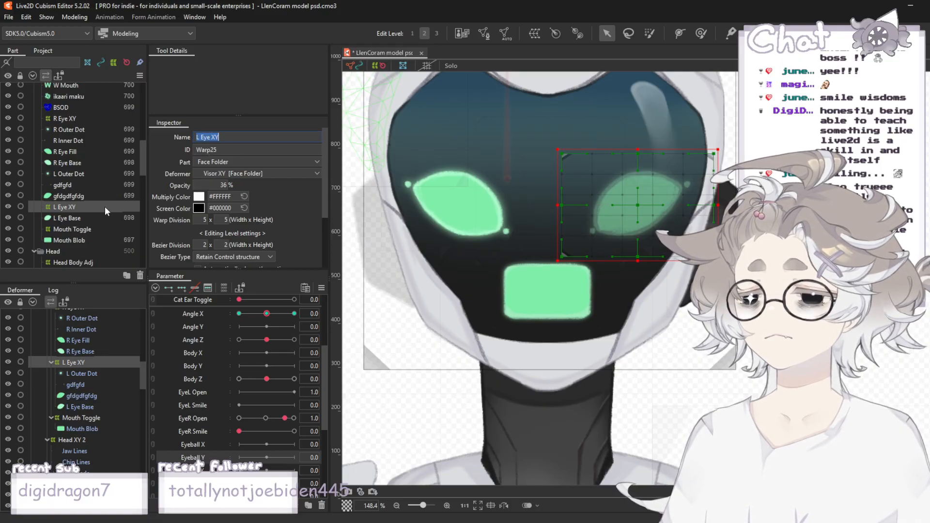
type("gfdgfdgfdgfdgfdfd")
key("Return")
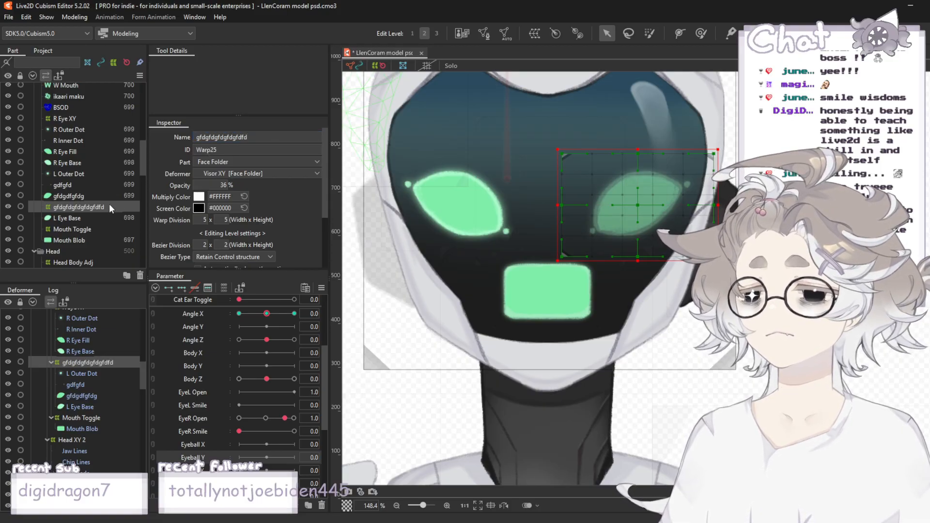
- Rename the L Eye Base mesh as gf
left_click(74, 219)
left_click(267, 138)
type("gf")
key("Return")
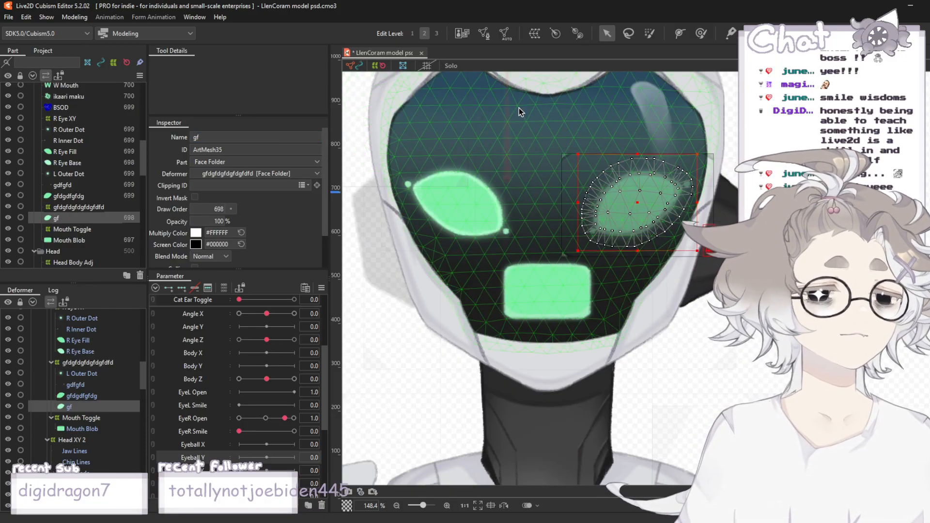
- Select the R Eye XY warp deformer and examine how it frames the right eye on the visor
scroll(621, 171, "down", 3)
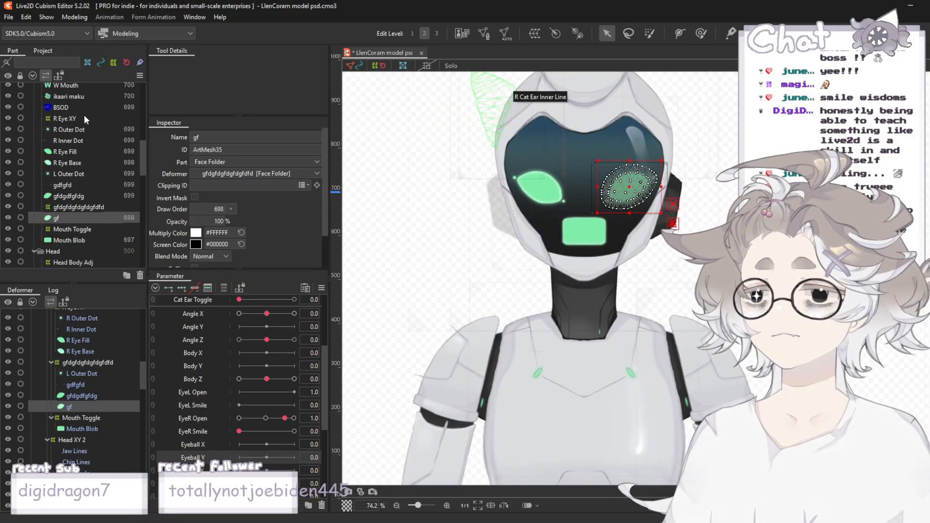
left_click(82, 117)
scroll(410, 288, "down", 3)
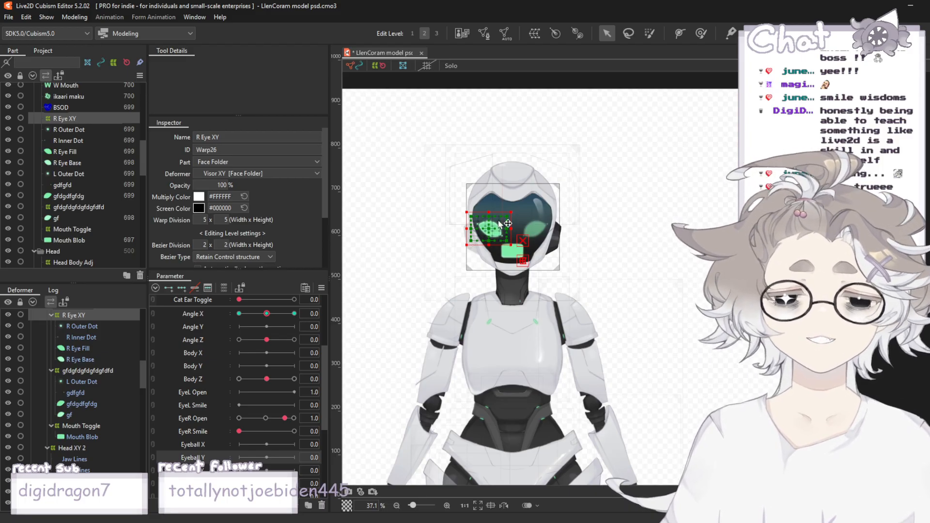
scroll(501, 224, "up", 2)
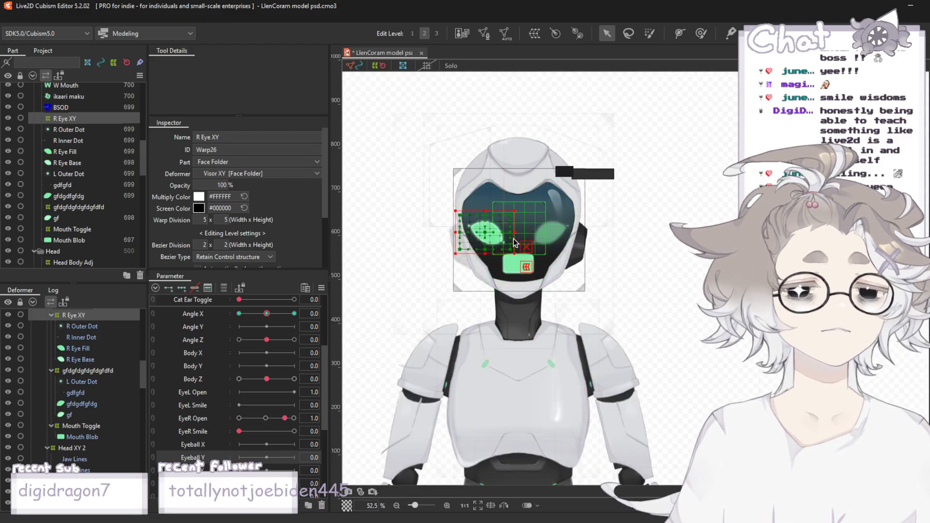
scroll(531, 218, "up", 1)
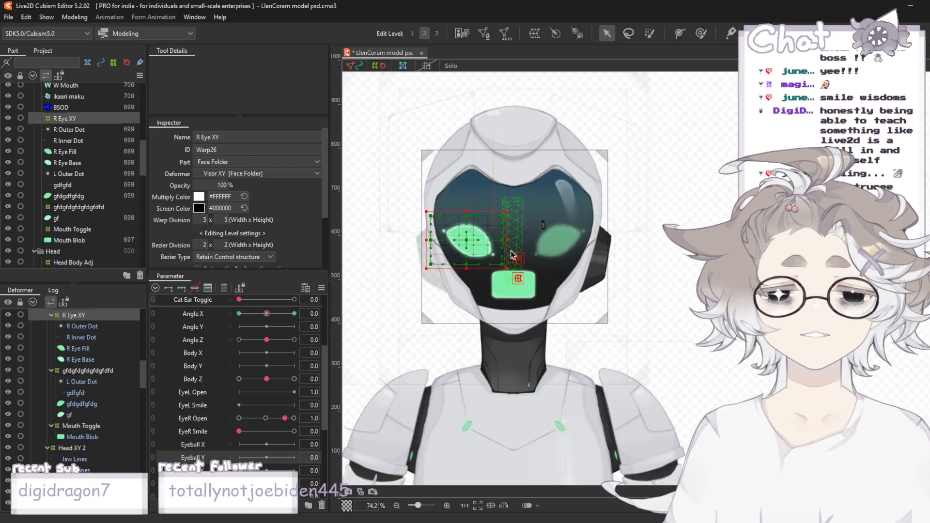
scroll(478, 237, "up", 3)
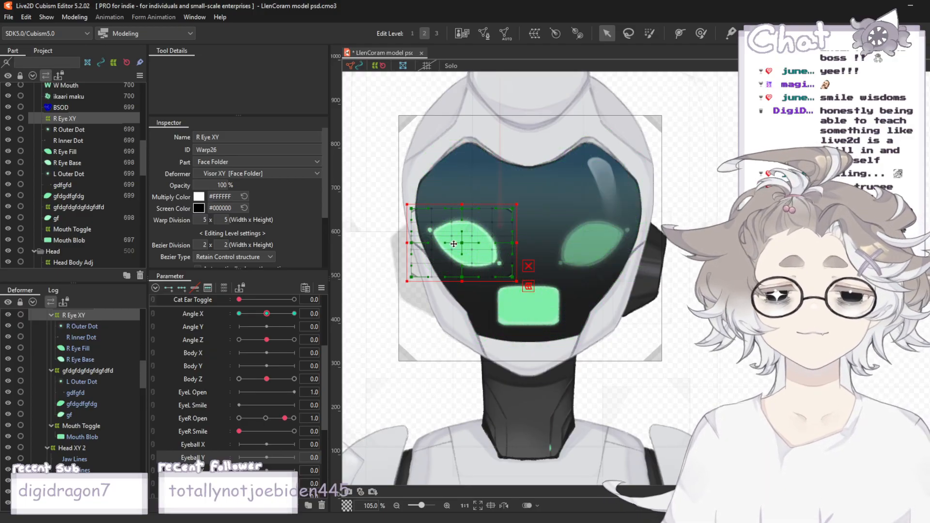
scroll(481, 274, "up", 3)
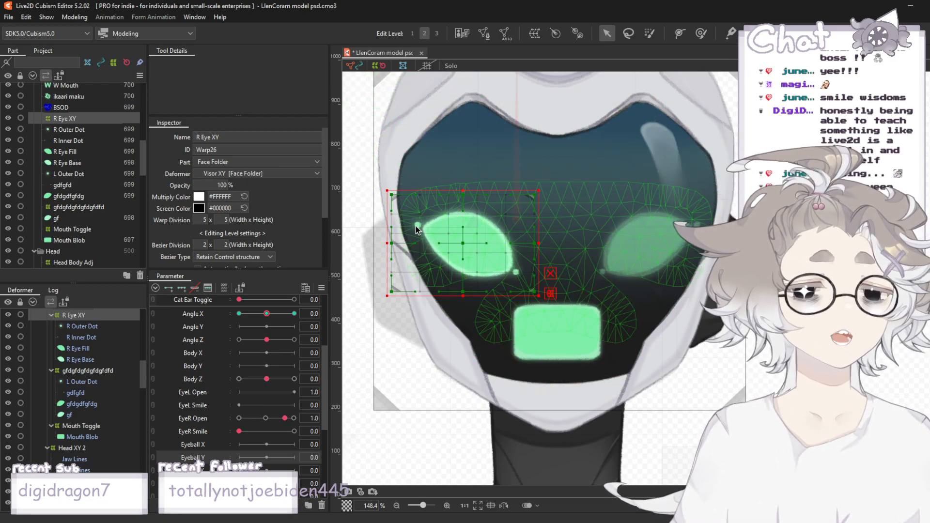
scroll(444, 272, "down", 3)
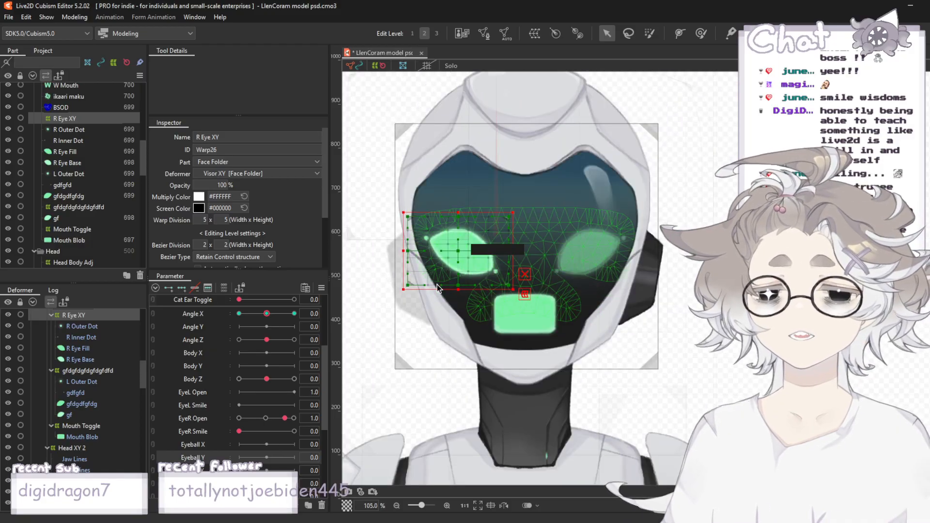
scroll(446, 289, "up", 3)
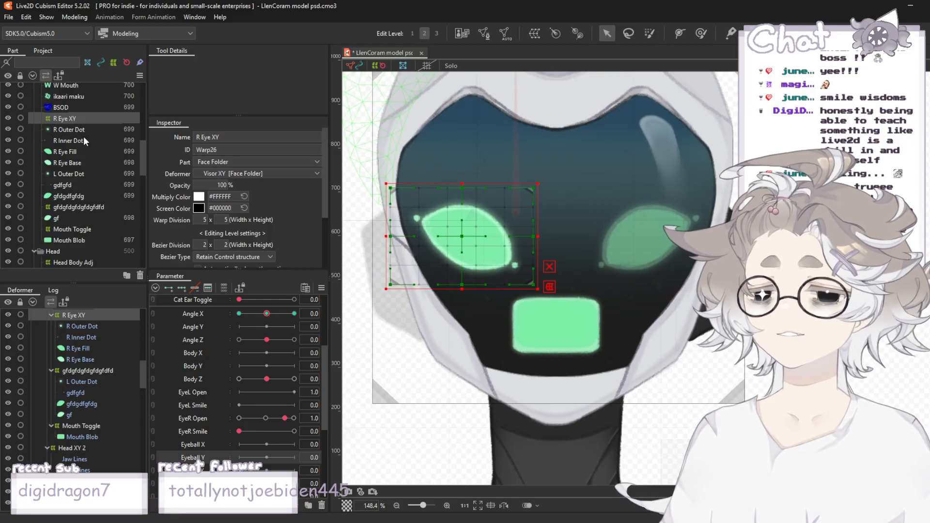
- Preview the Angle X motion, return it to 0.0, and check the parameter keys on R Eye XY and its four parts
left_click(73, 151)
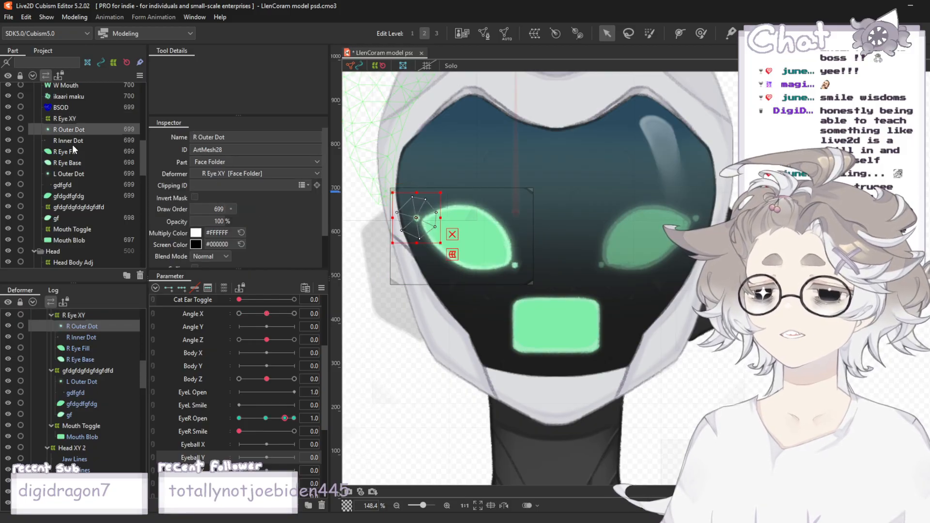
left_click_drag(269, 314, 237, 320)
left_click(267, 314)
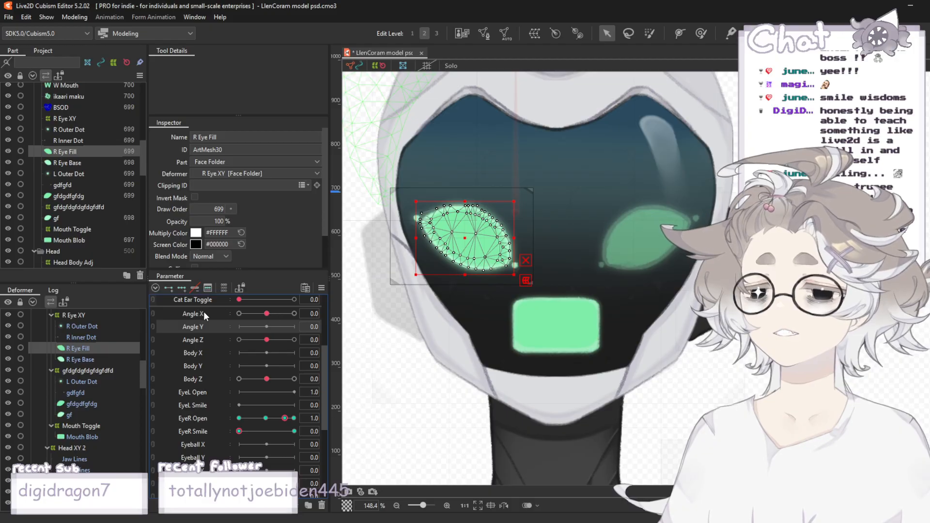
left_click(209, 313)
left_click(59, 119)
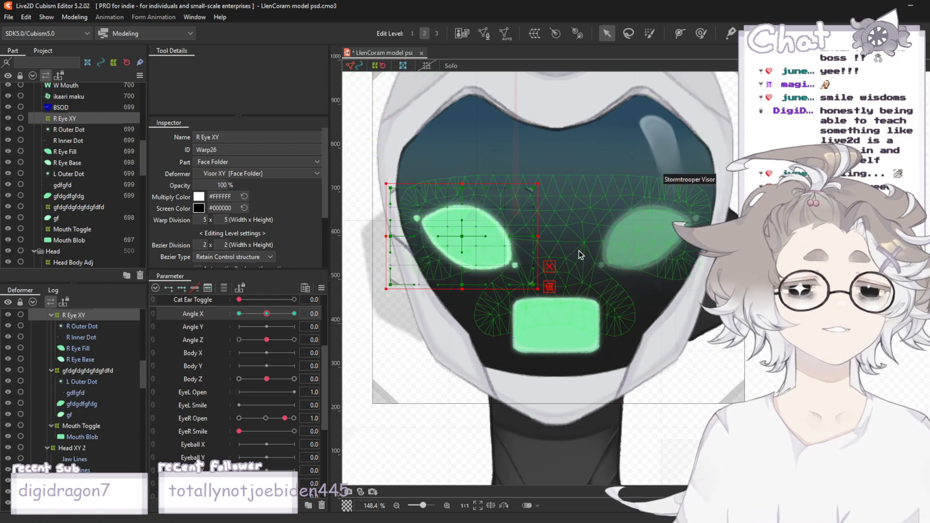
scroll(92, 365, "up", 3)
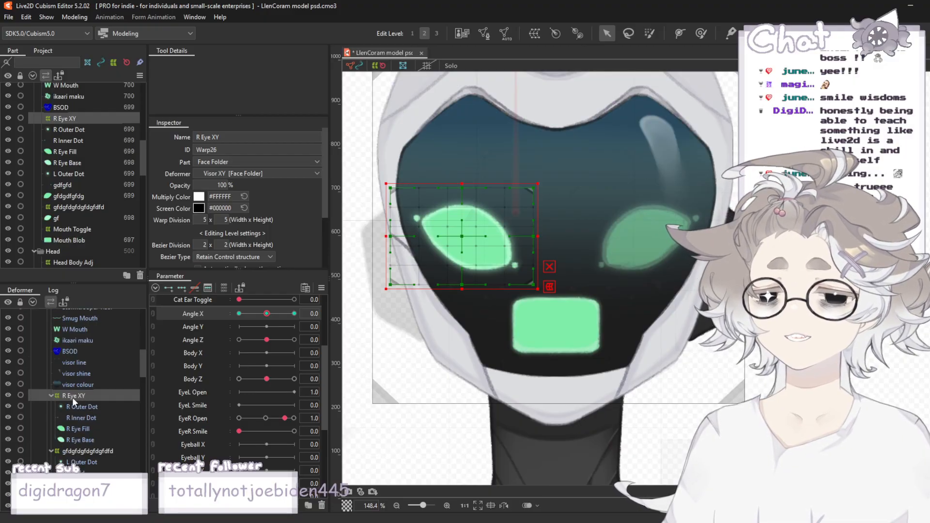
left_click(92, 440, "shift")
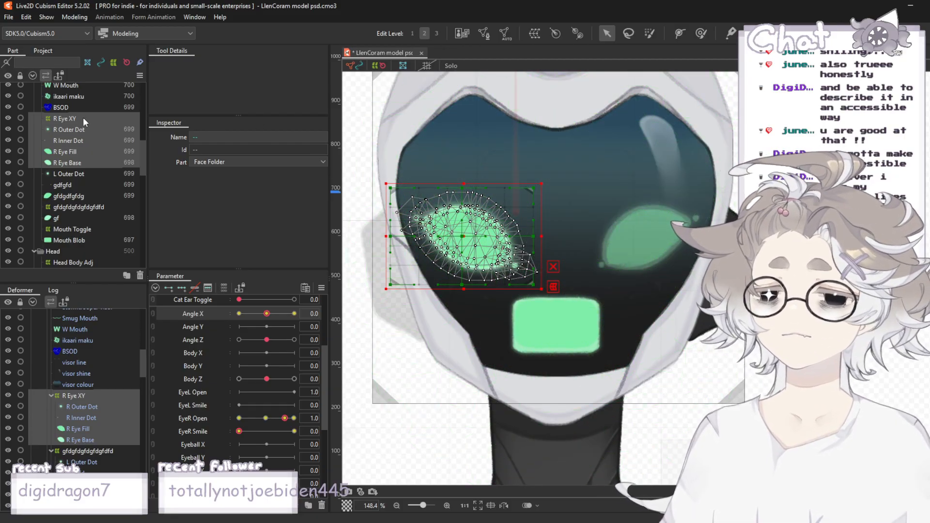
left_click(64, 121)
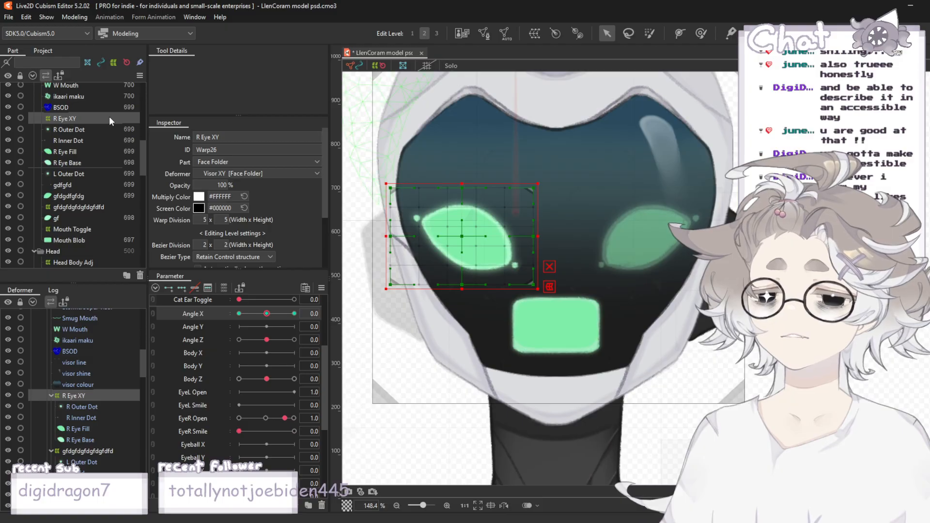
key("Escape")
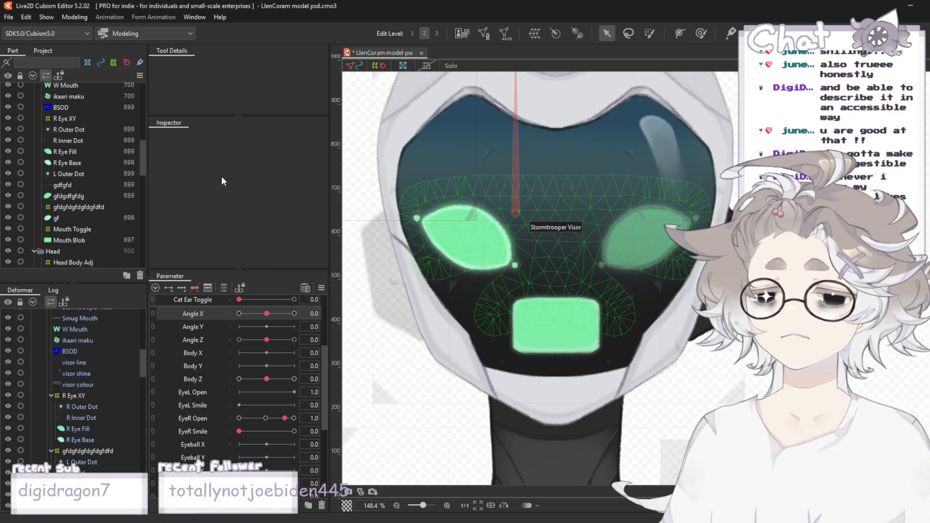
- Duplicate the R Eye XY deformer together with R Outer Dot, R Inner Dot, R Eye Fill and R Eye Base
scroll(39, 165, "up", 3)
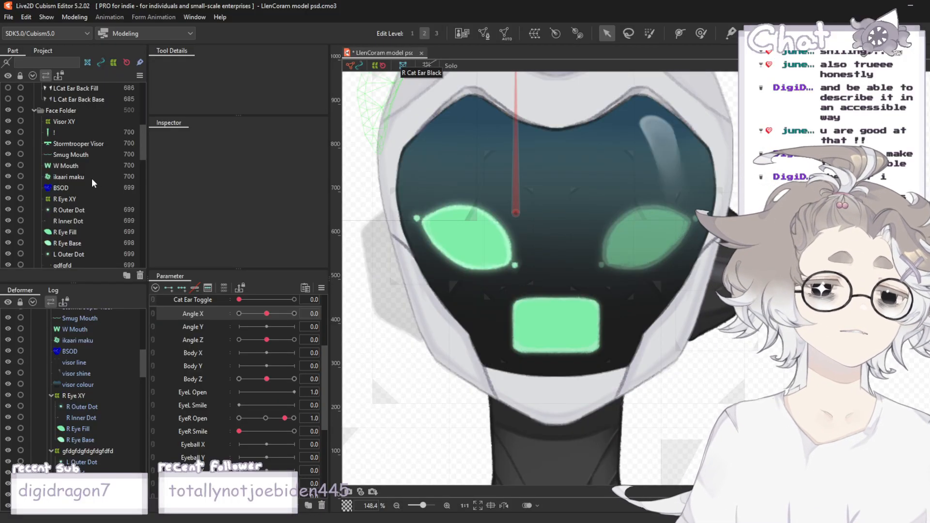
scroll(92, 181, "down", 2)
scroll(94, 193, "down", 1)
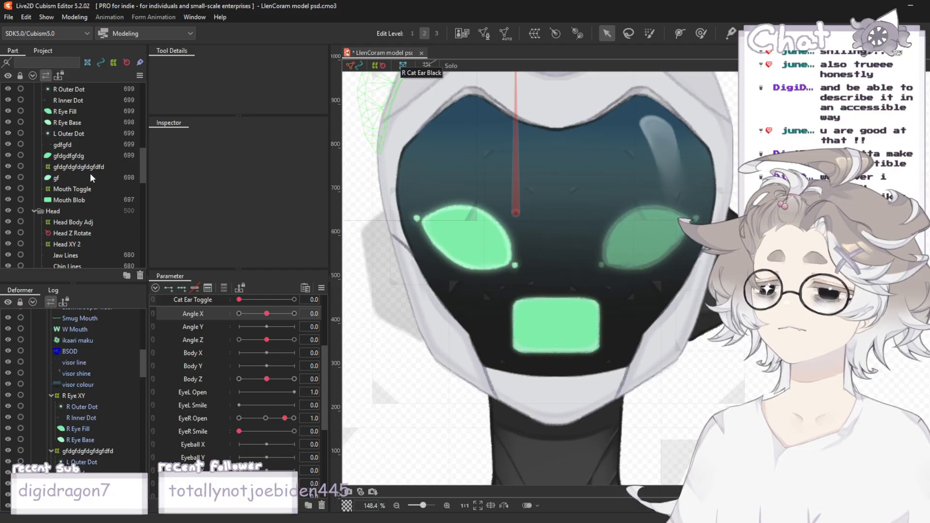
left_click(84, 167)
scroll(83, 167, "up", 1)
left_click(67, 119)
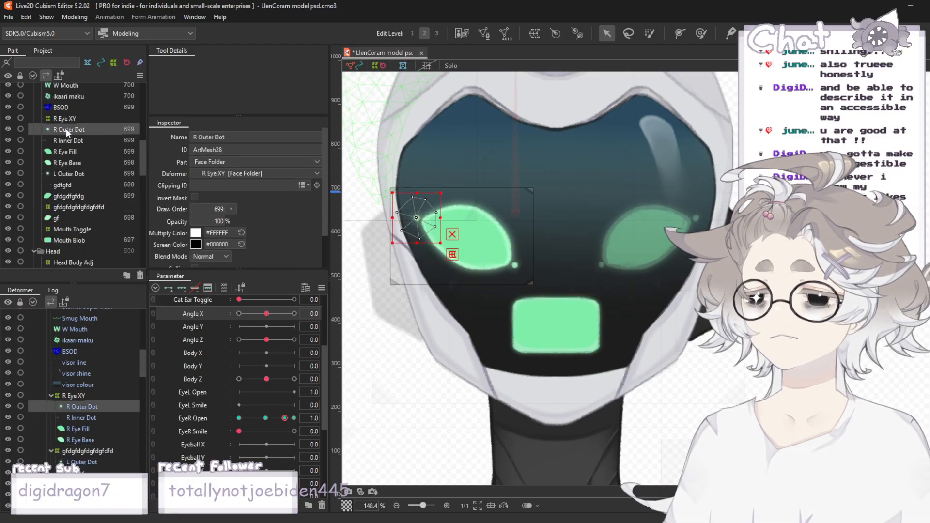
left_click(70, 163, "shift")
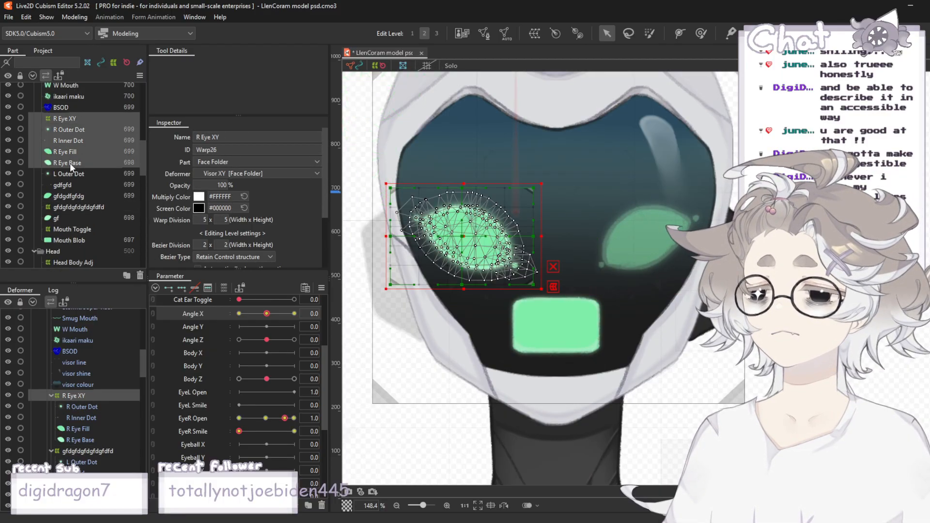
key("ctrl+c")
key("ctrl+v")
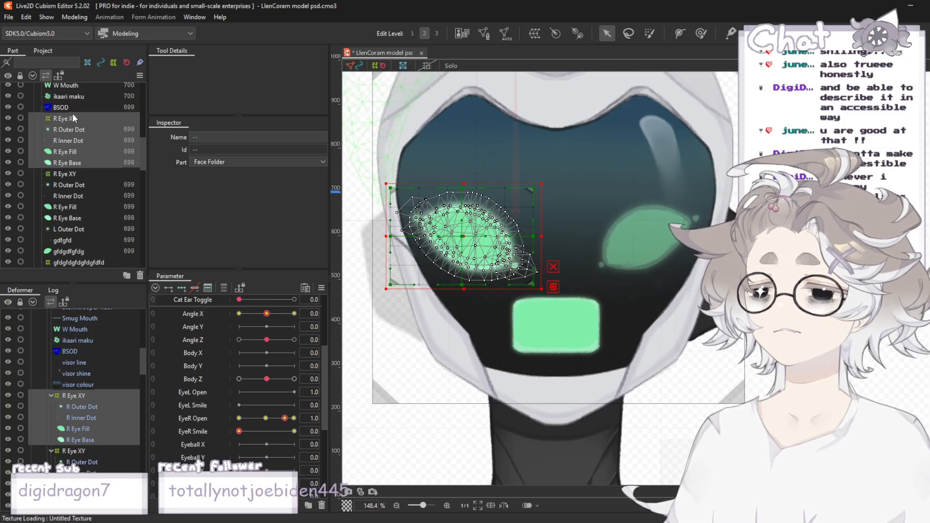
scroll(580, 164, "down", 4)
scroll(581, 196, "up", 2)
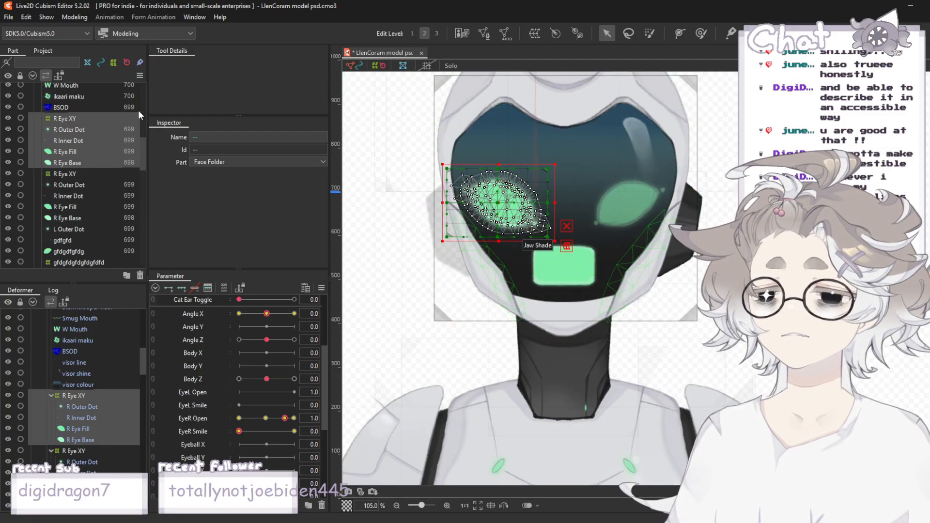
- Try Reflect Motion on the duplicated right eye parts, including with Angle X, EyeR Open and EyeR Smile selected
left_click(75, 17)
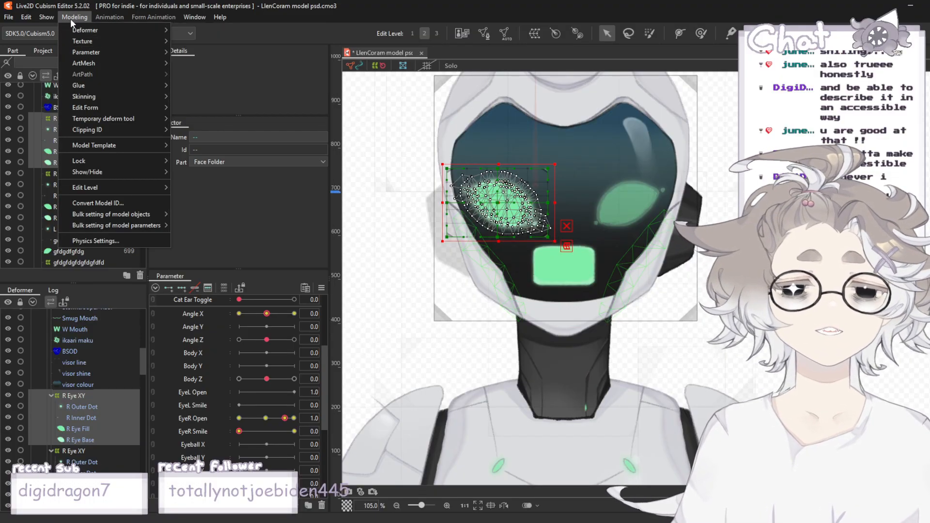
mouse_move(82, 53)
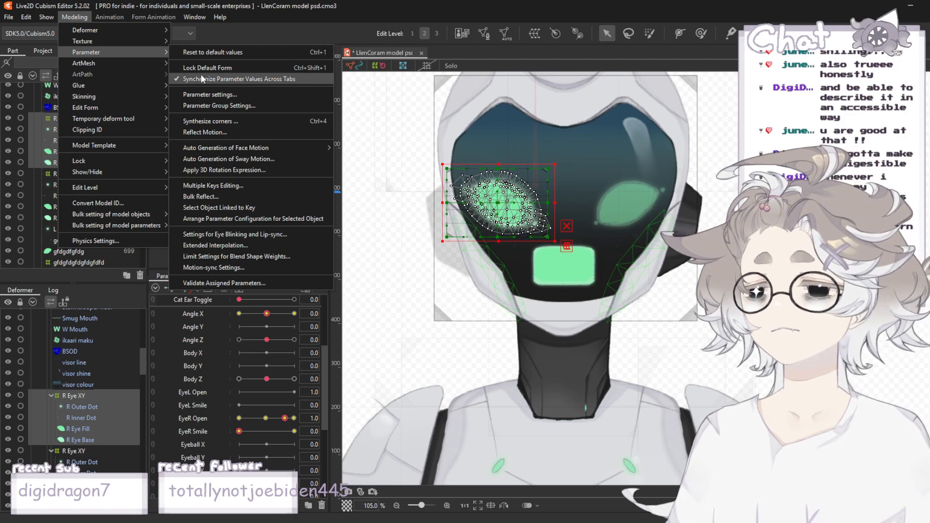
left_click(201, 134)
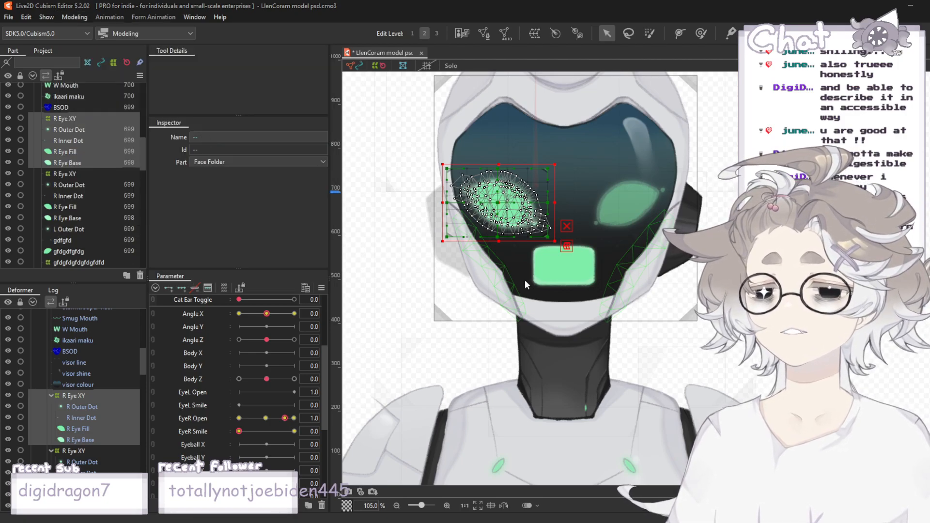
left_click(199, 314)
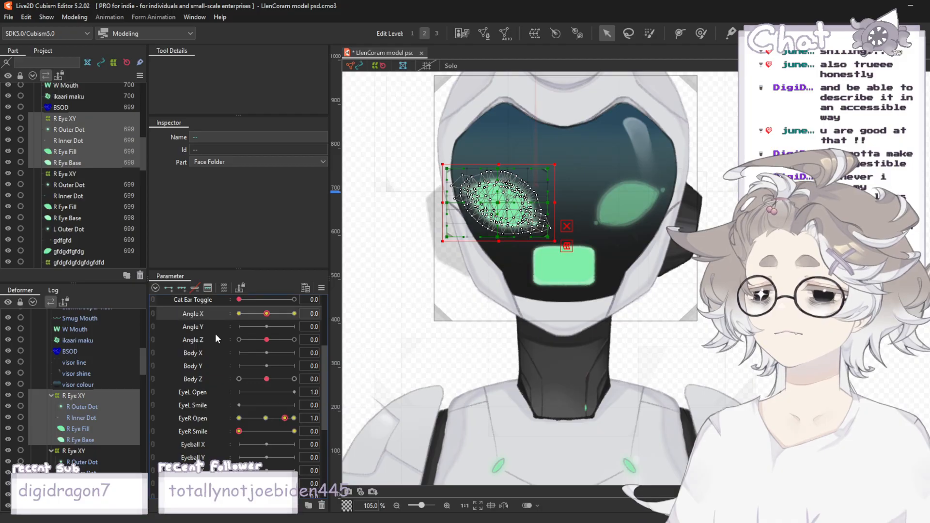
left_click(206, 430, "ctrl")
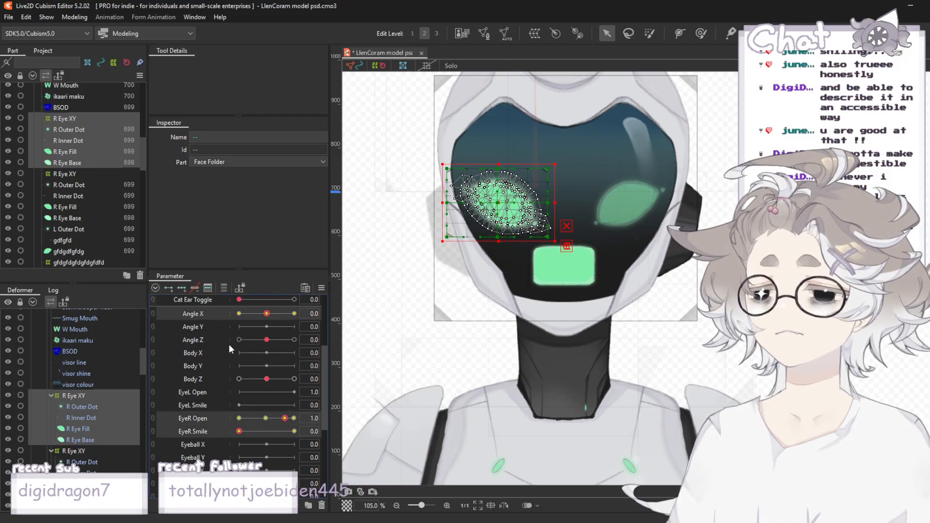
left_click(91, 20)
mouse_move(109, 48)
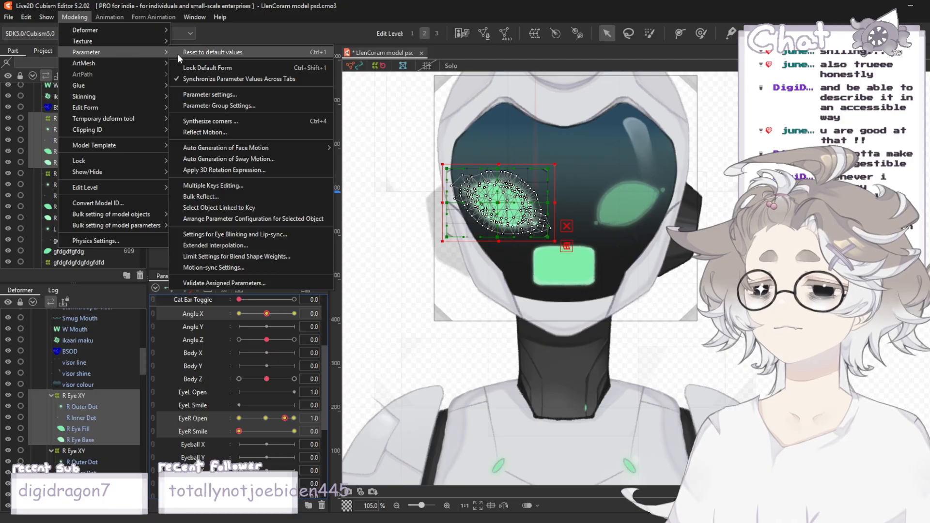
left_click(212, 132)
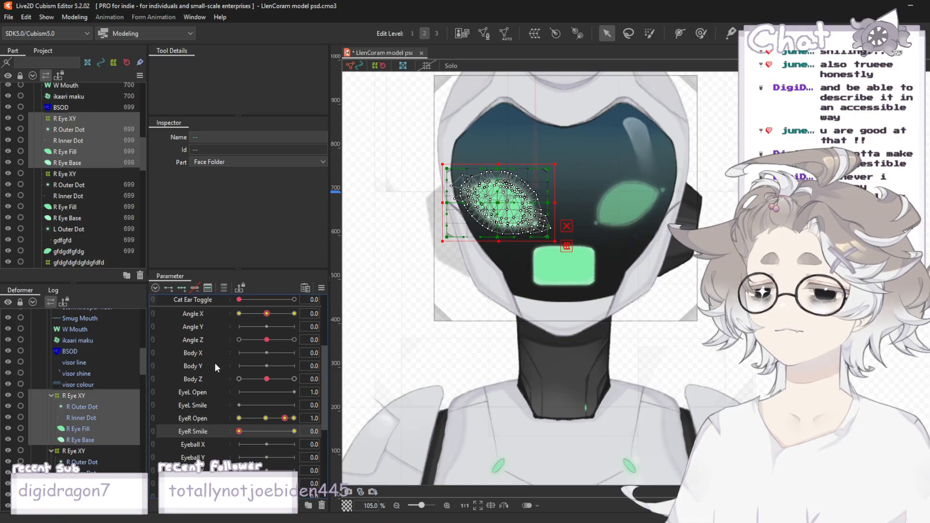
- Check the available Deformer commands and reselect the duplicated R Eye XY deformer with all four of its eye parts
left_click(67, 17)
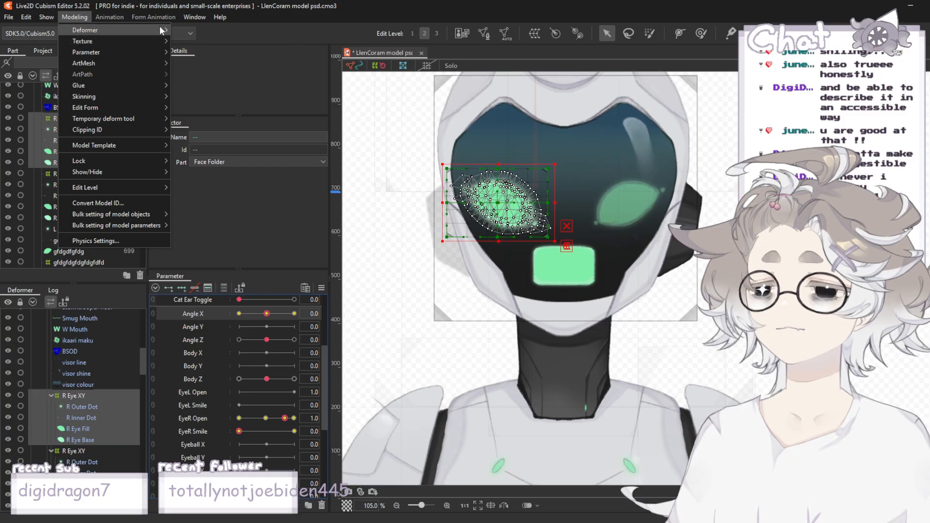
mouse_move(159, 27)
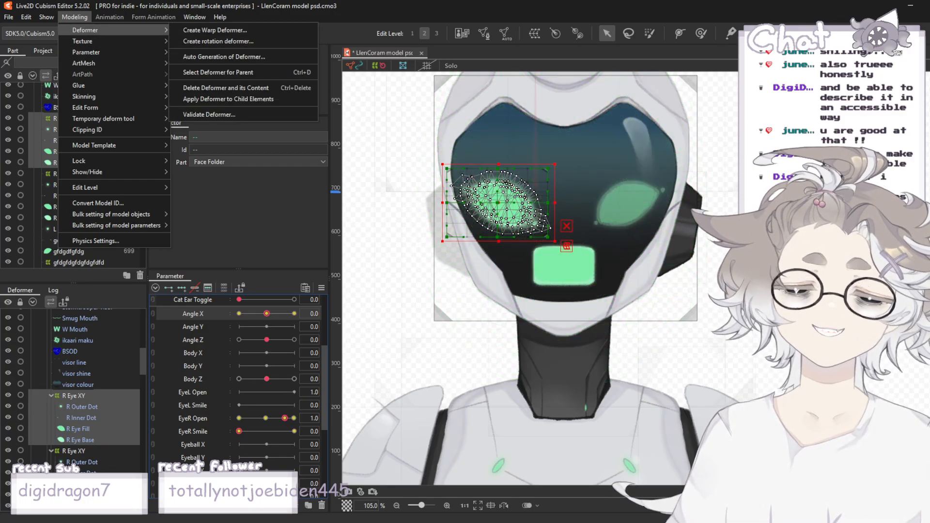
left_click(76, 394)
left_click(99, 440, "shift")
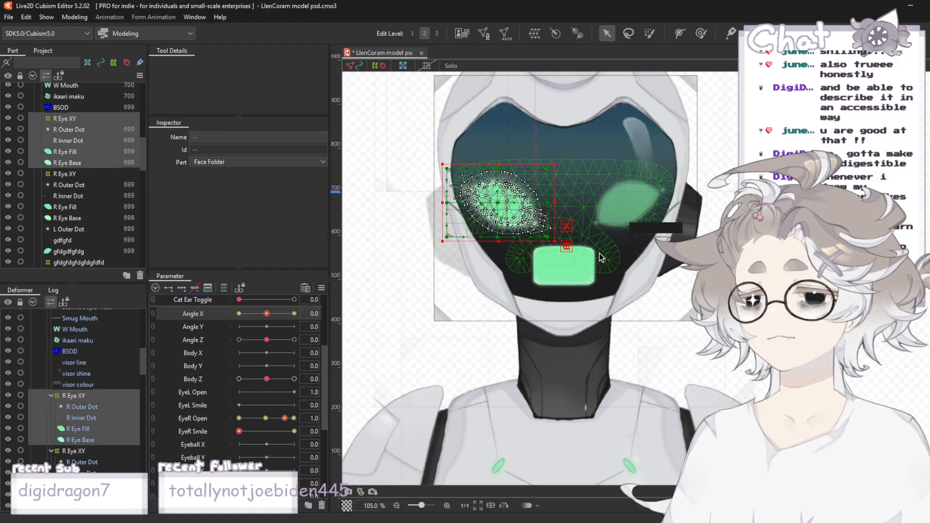
- Open the reflect settings for the selected R Eye XY deformer and its eye meshes
left_click(566, 247)
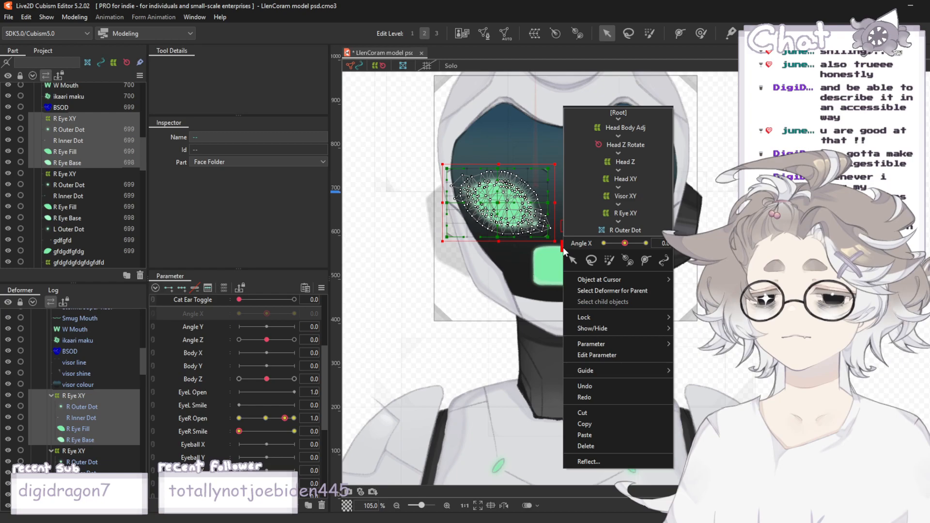
left_click(616, 466)
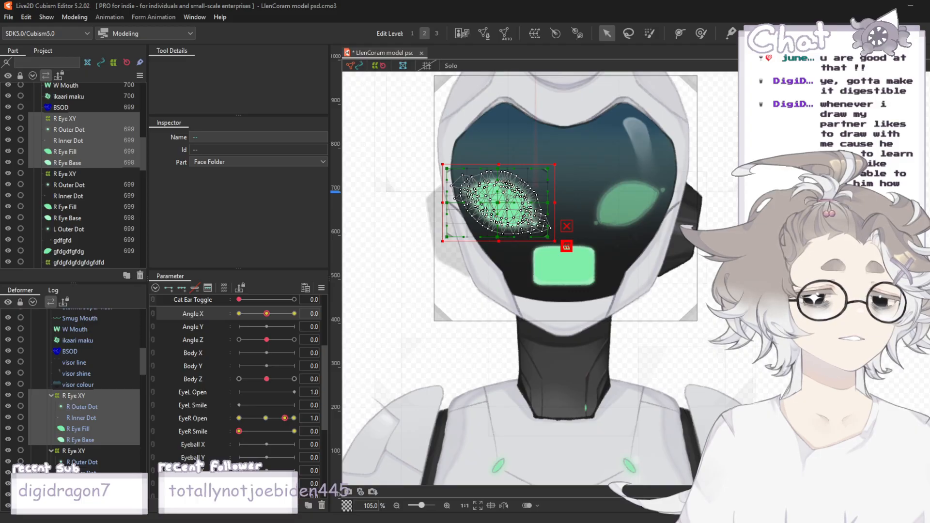
- Switch to OBS and change which display the Display Capture source shows
left_click(618, 416)
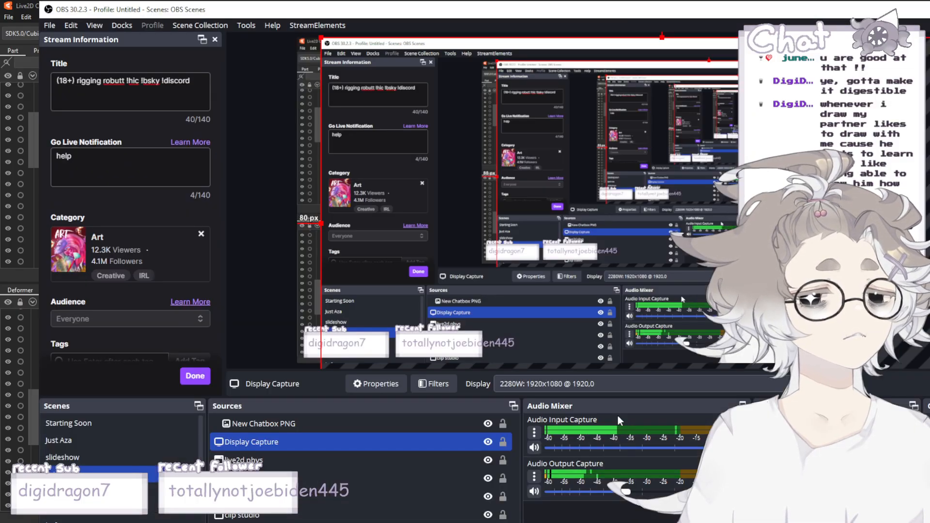
left_click(609, 385)
left_click(609, 420)
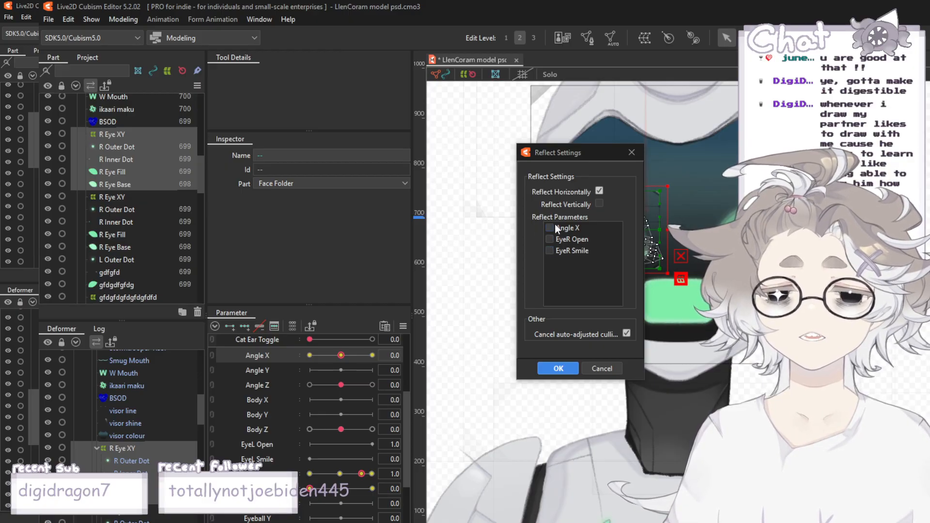
left_click(551, 238)
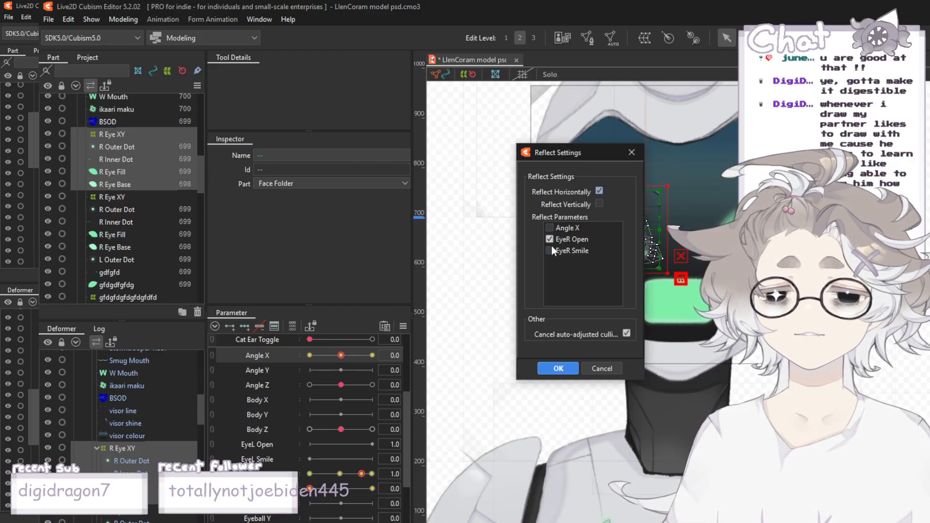
left_click(549, 250)
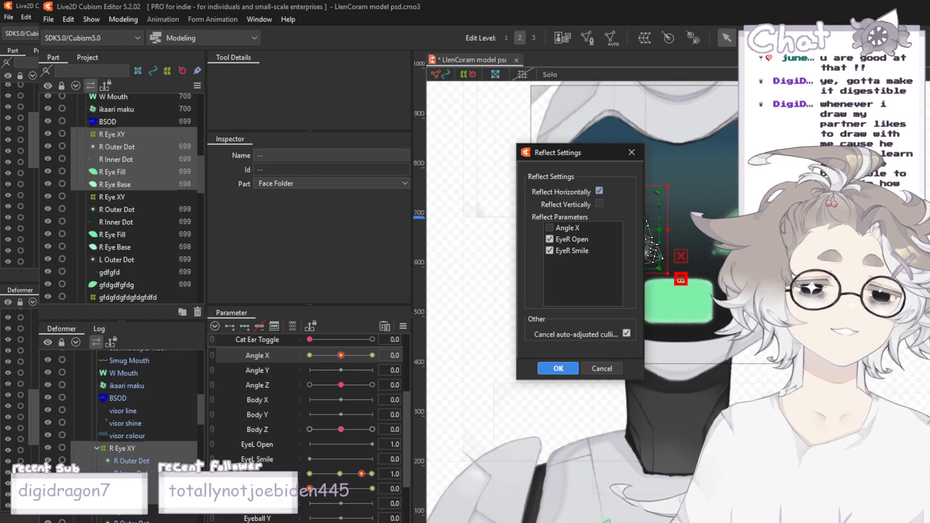
left_click(550, 250)
left_click(550, 239)
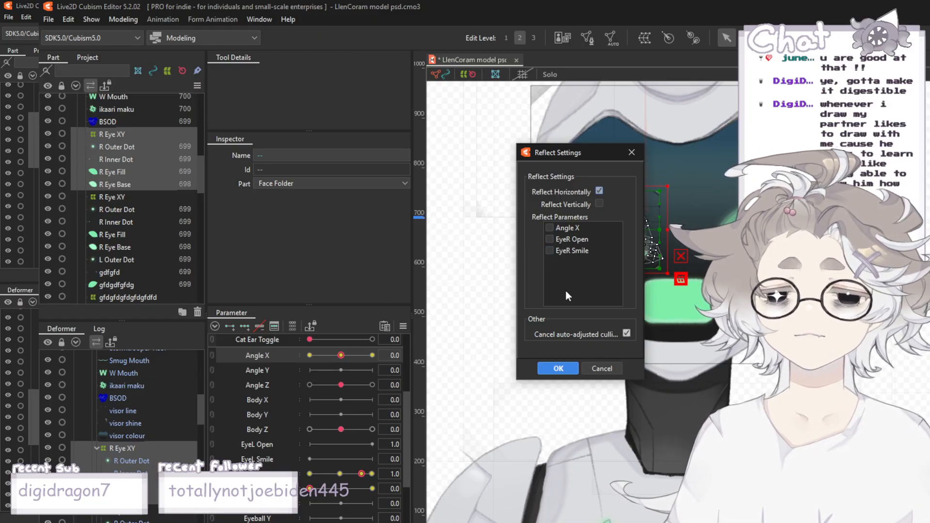
- Reflect the selected eye group horizontally with the Angle X parameter also reflected, and clear the selection
left_click(551, 227)
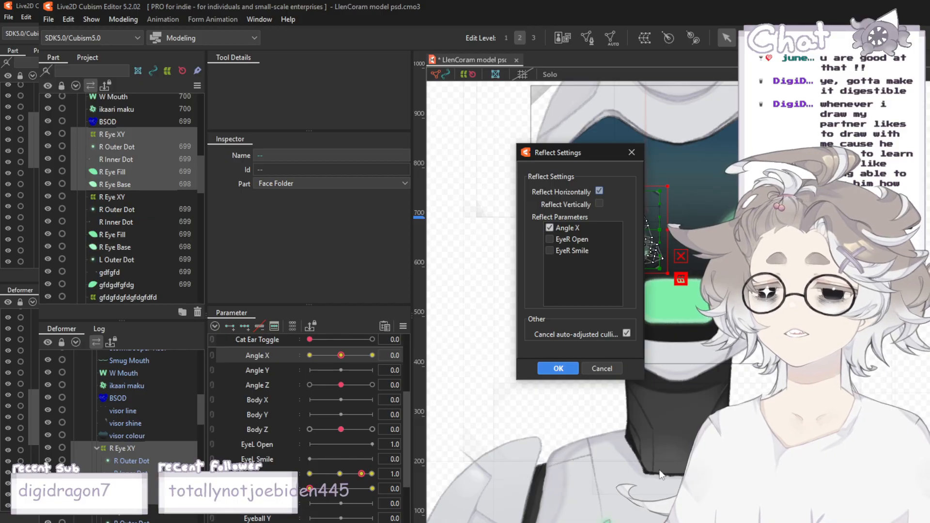
left_click(552, 369)
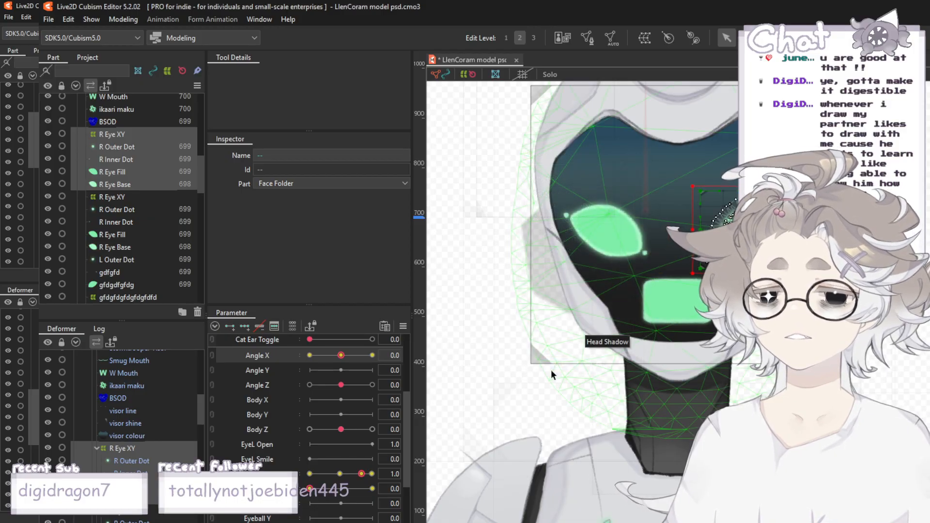
left_click(504, 395)
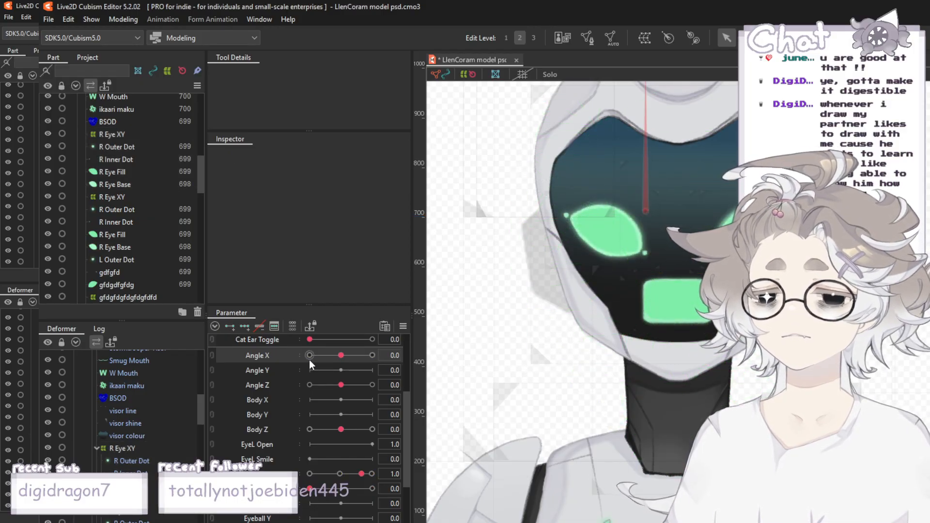
- Set Angle X to -30 and the opacity of the old left-eye meshes gfdgdfgfdg, gdfgfd and L Outer Dot to 0%
left_click_drag(341, 358, 287, 362)
scroll(167, 206, "down", 1)
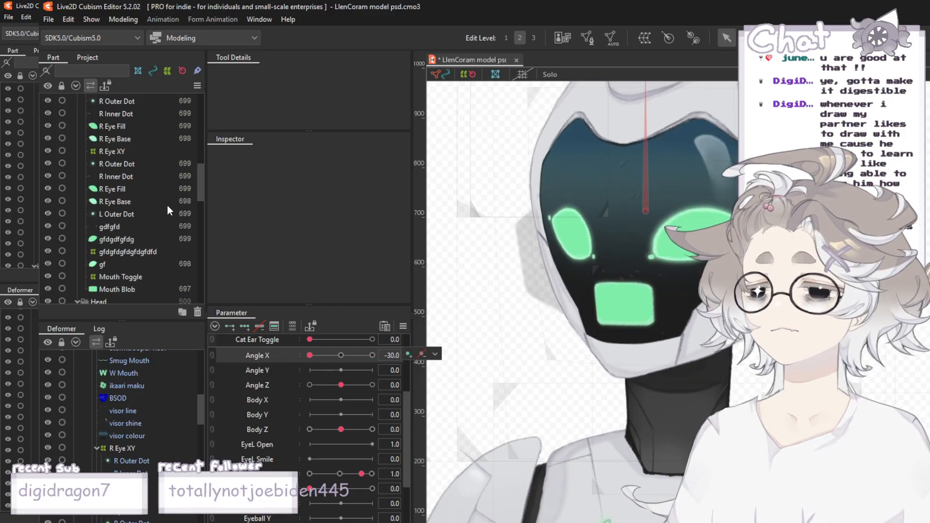
left_click(107, 204)
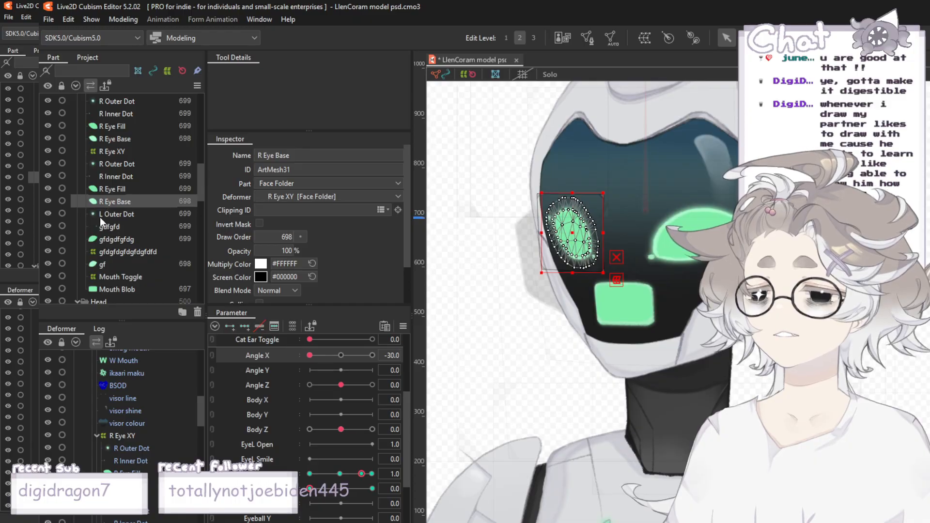
left_click(112, 242)
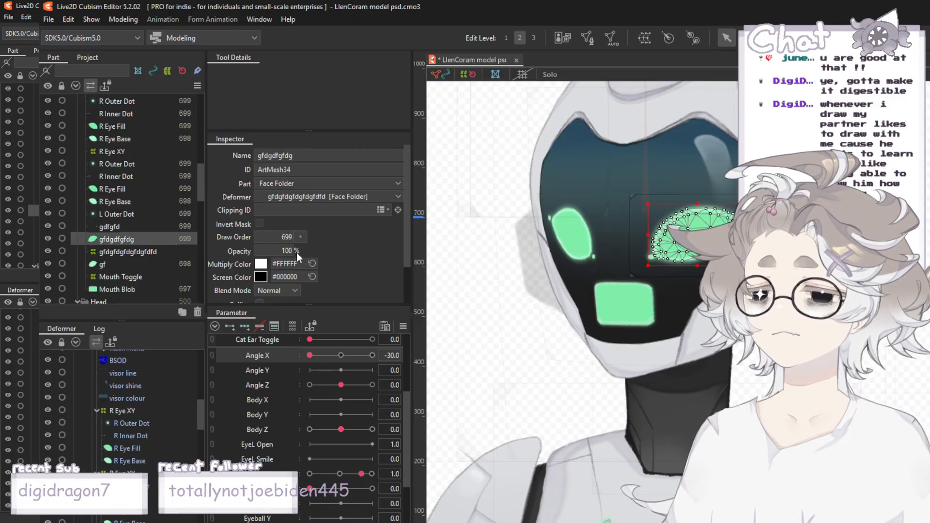
left_click(112, 264, "ctrl")
left_click(106, 251)
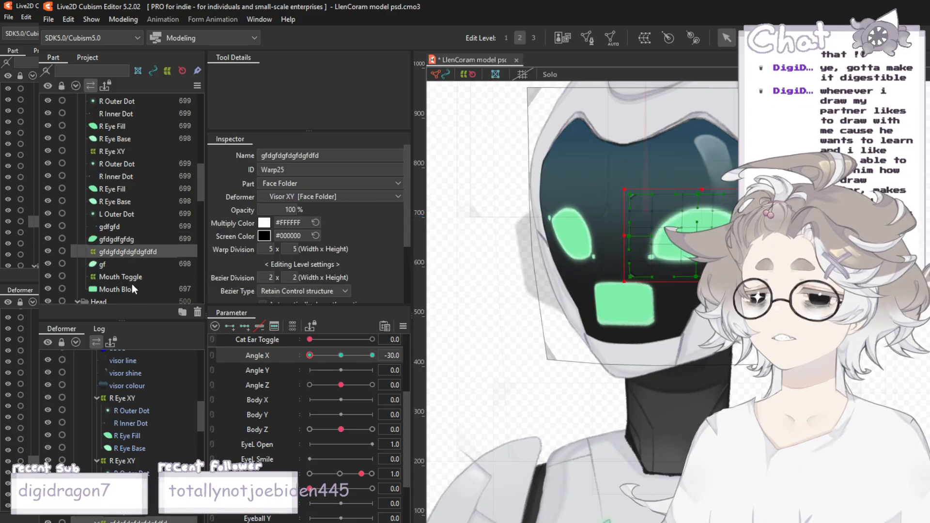
left_click(101, 238)
left_click(104, 225)
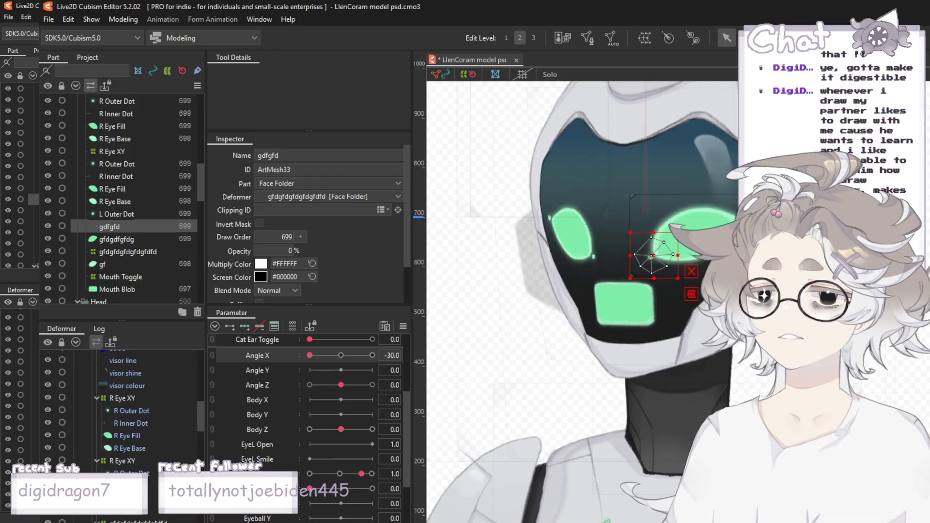
left_click(153, 216)
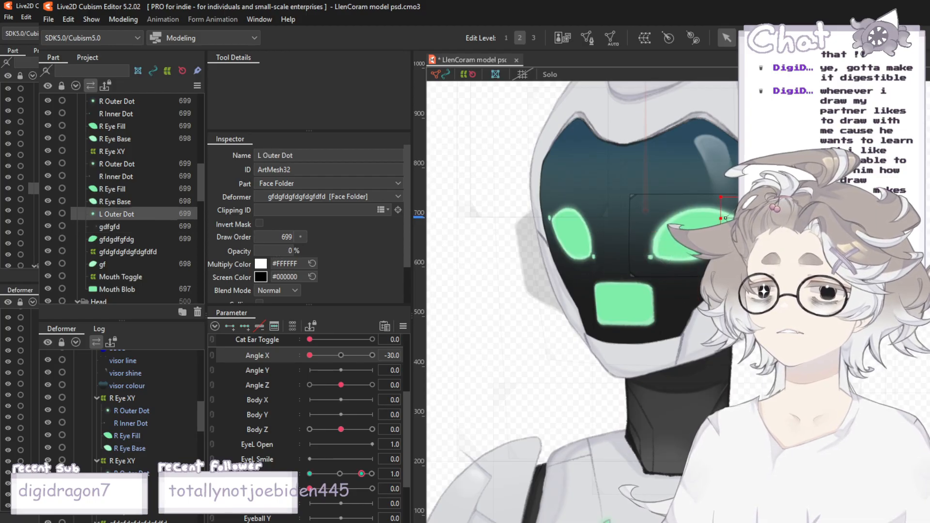
- Examine the two R Eye XY deformers and their meshes to identify which set is the mirrored eye
left_click(148, 197)
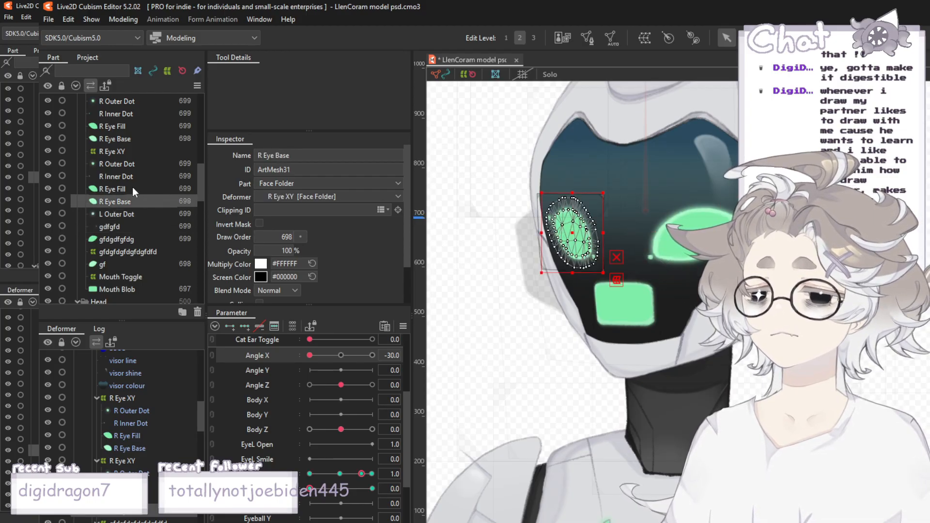
left_click(132, 188)
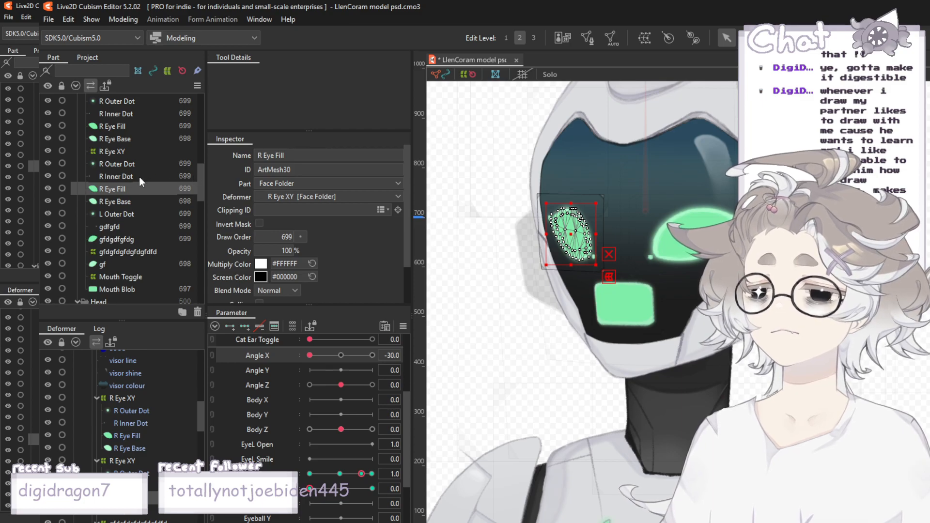
left_click(132, 174)
left_click(114, 151)
scroll(138, 162, "up", 2)
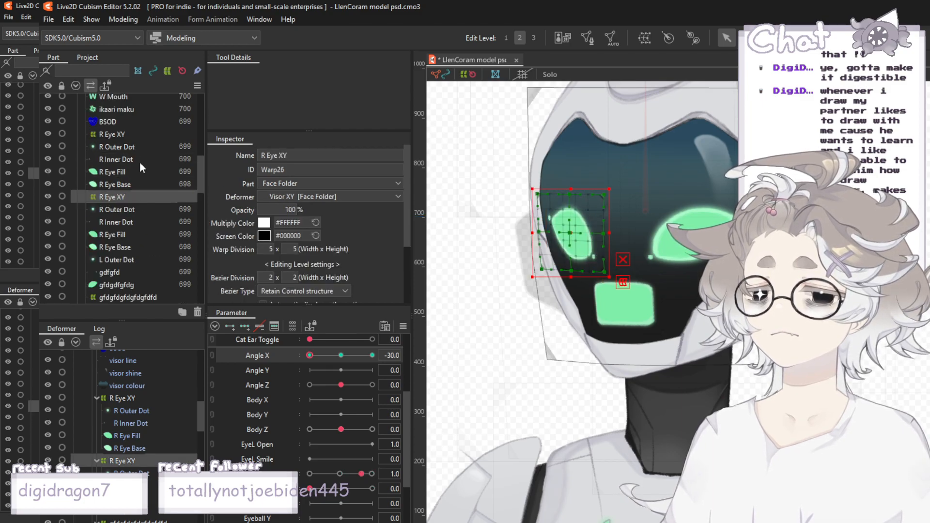
left_click(115, 135)
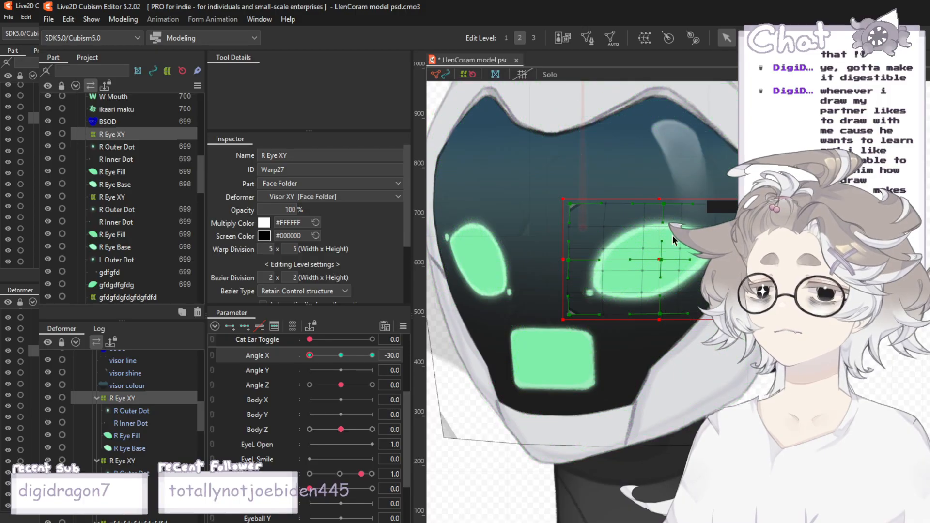
left_click(102, 147)
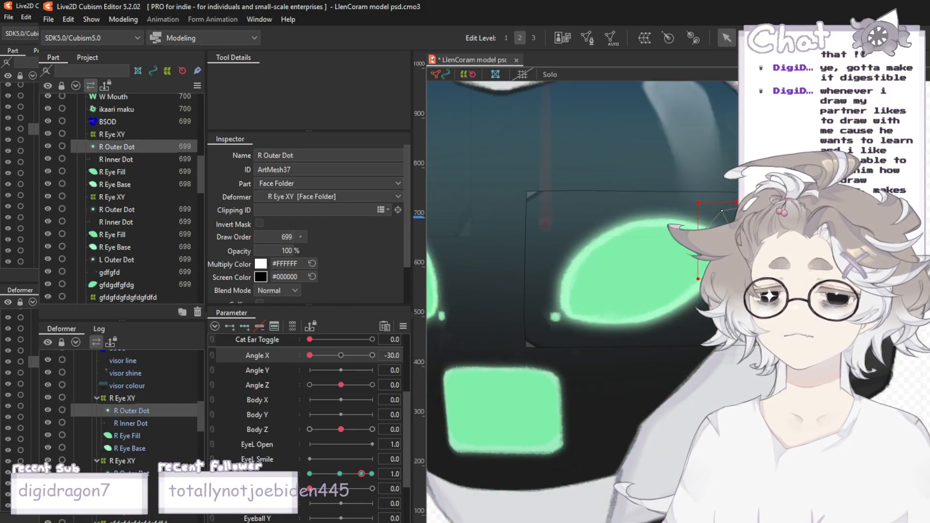
scroll(731, 245, "up", 2)
scroll(812, 248, "down", 6)
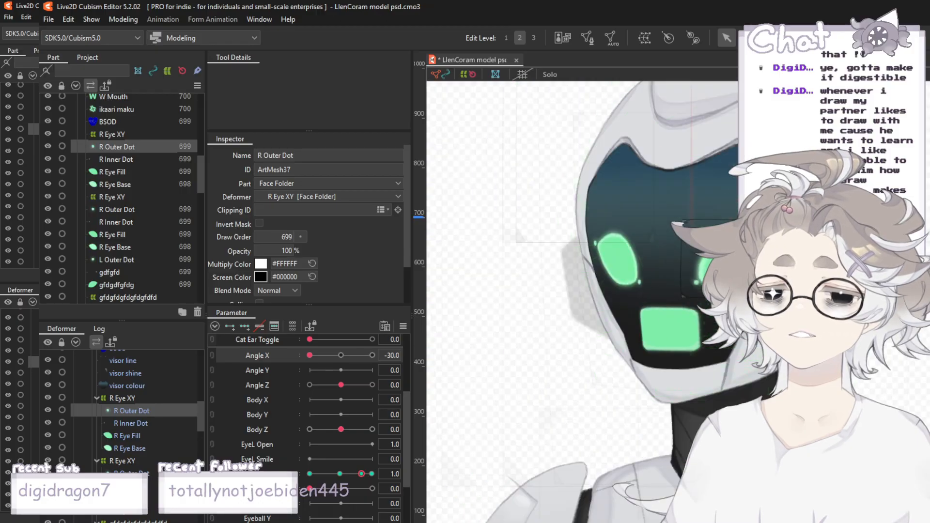
scroll(181, 180, "up", 2)
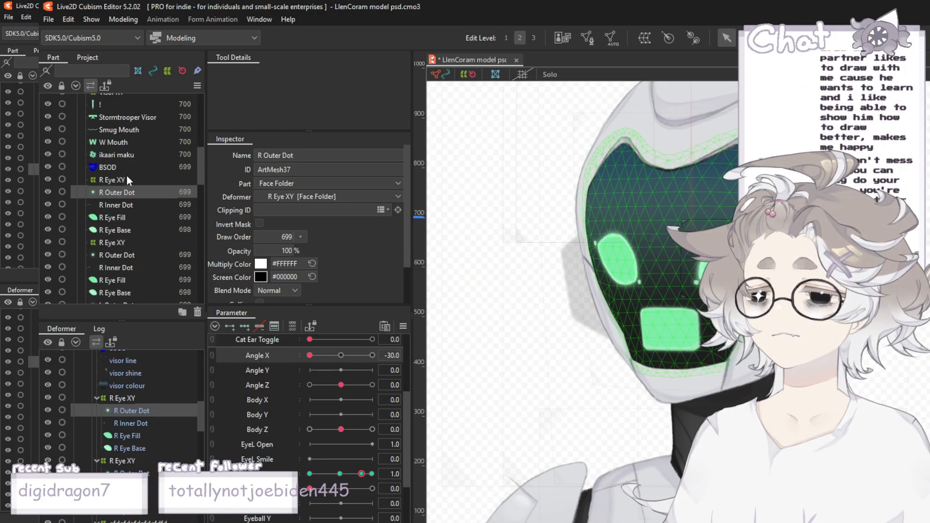
- Pull the upper middle control point of the mirrored eye's R Eye XY warp deformer downward at Angle X -30
left_click(121, 179)
scroll(876, 267, "up", 2)
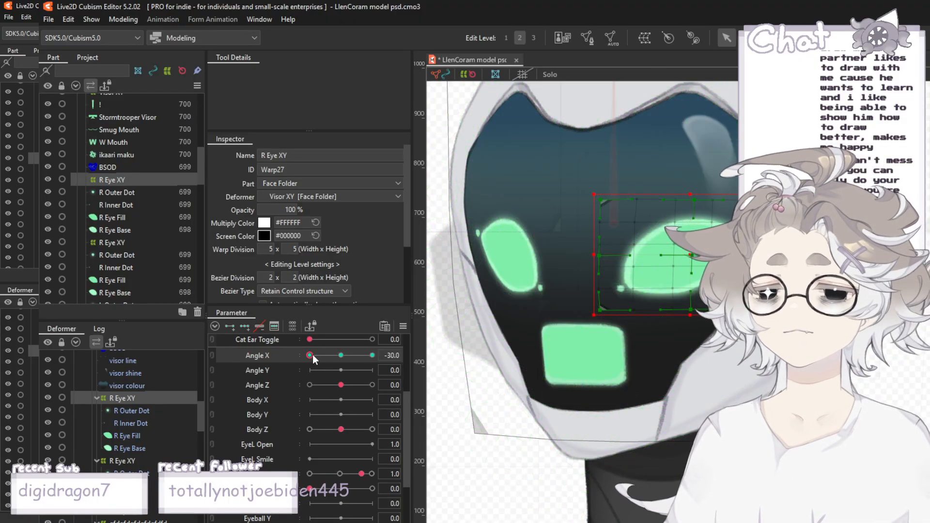
mouse_move(312, 356)
left_mouse_down()
mouse_move(387, 370)
mouse_move(295, 361)
left_mouse_up()
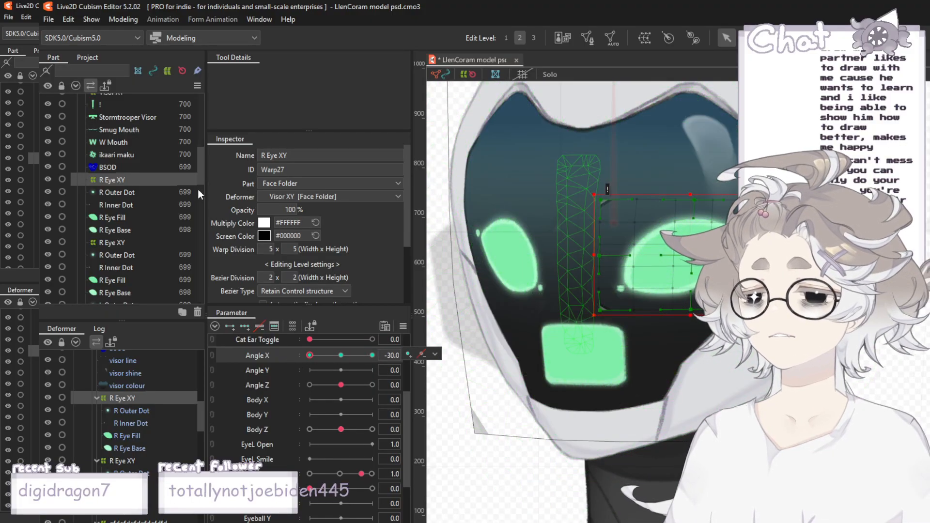
scroll(786, 250, "up", 3)
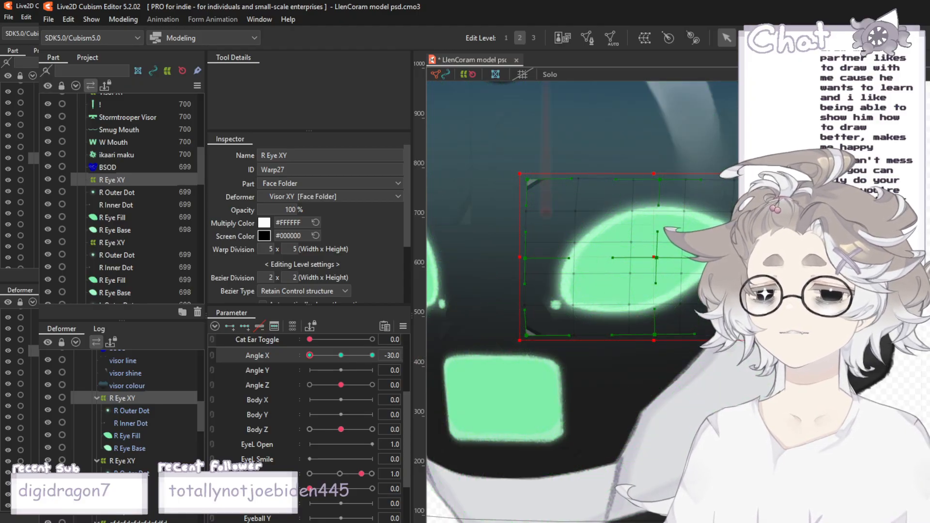
left_click_drag(663, 182, 674, 240)
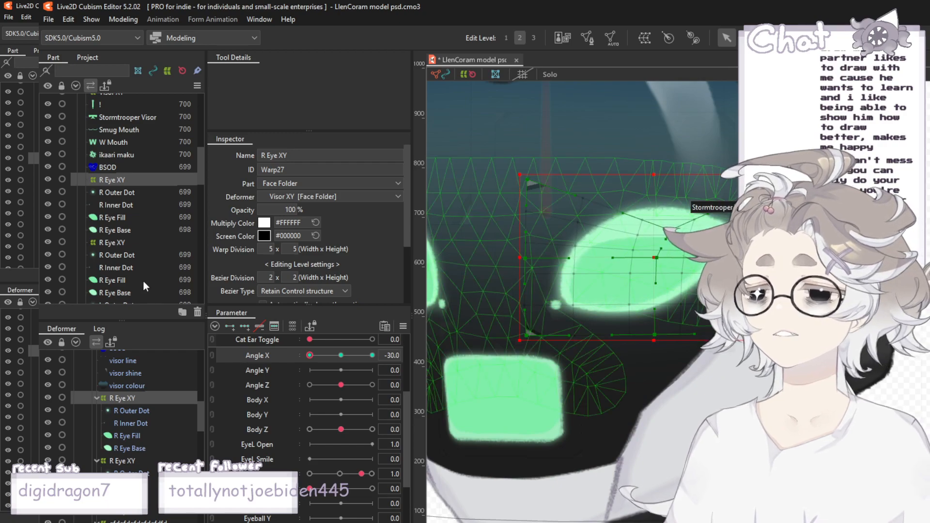
scroll(126, 262, "down", 2)
left_click(121, 251)
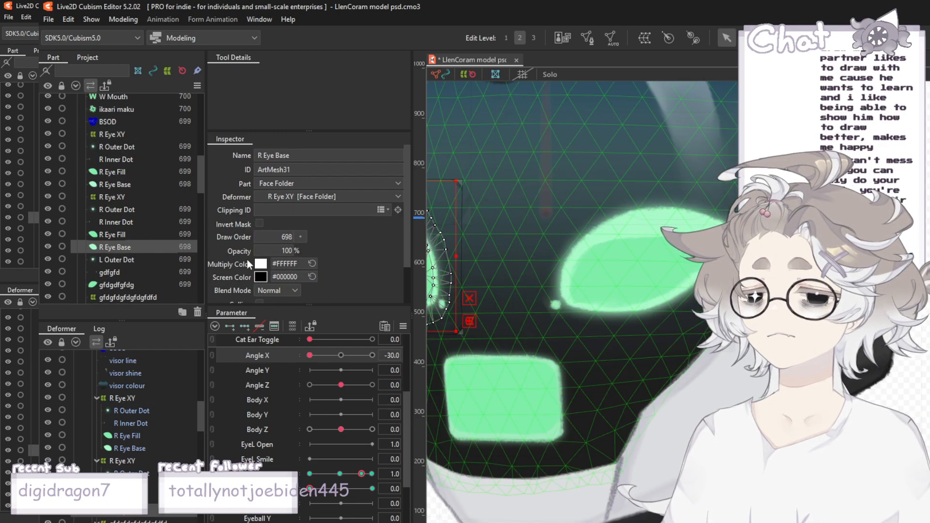
left_click_drag(267, 249, 261, 249)
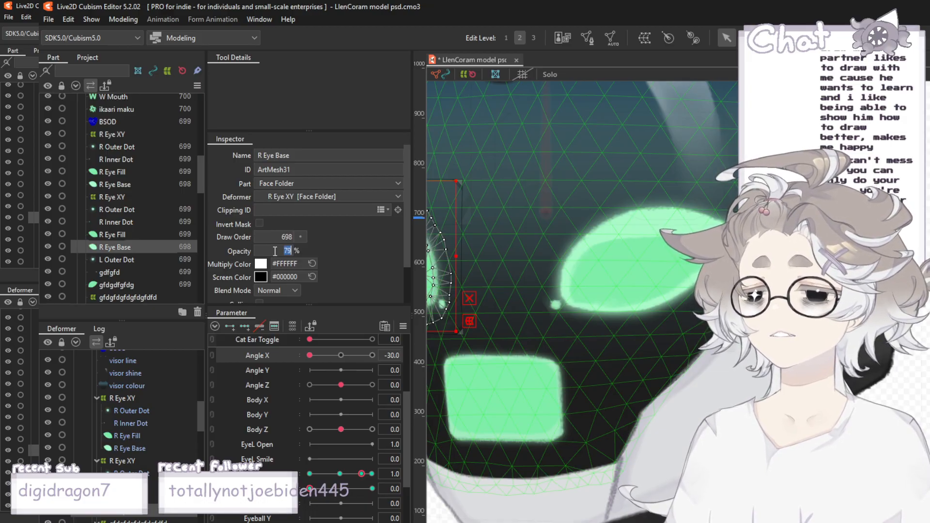
key("Tab")
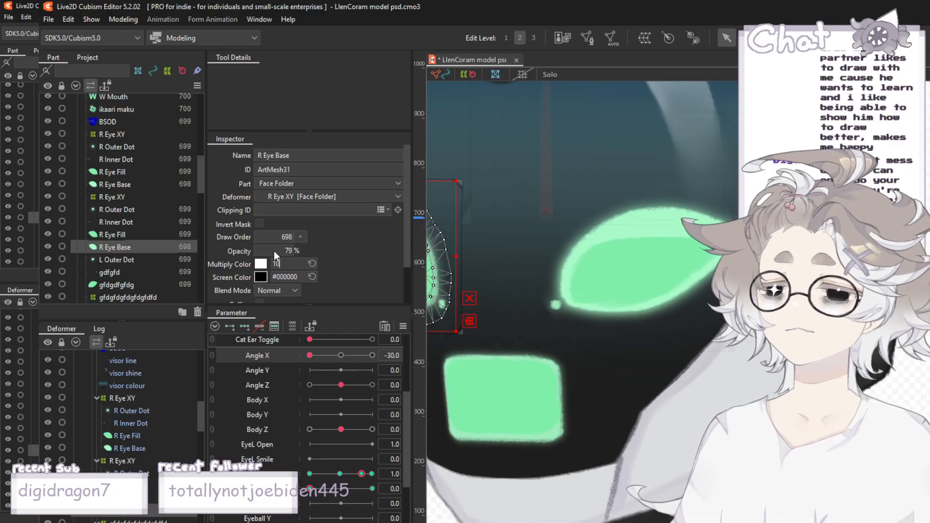
left_click(288, 251)
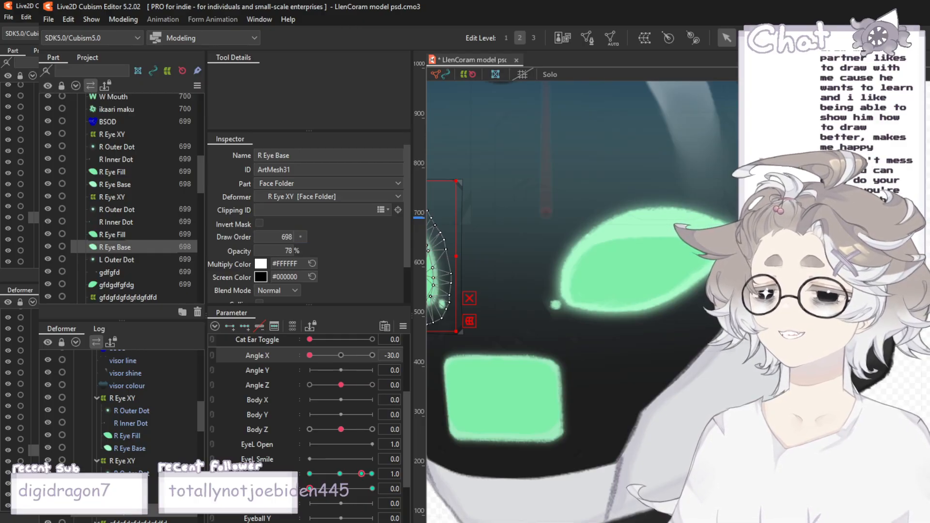
type("100")
key("Return")
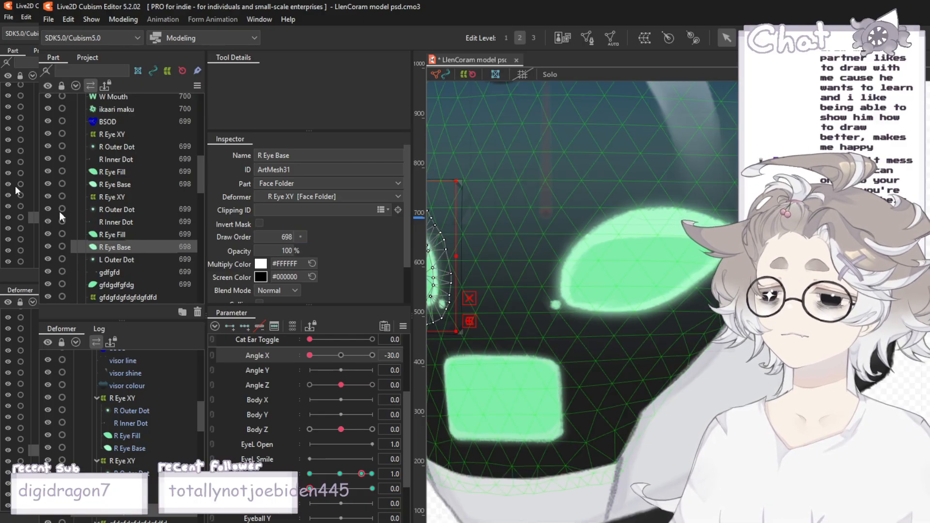
- Set the opacity of the old left-eye base mesh gf to 0% and clear the selection
left_click(152, 284)
scroll(158, 202, "down", 1)
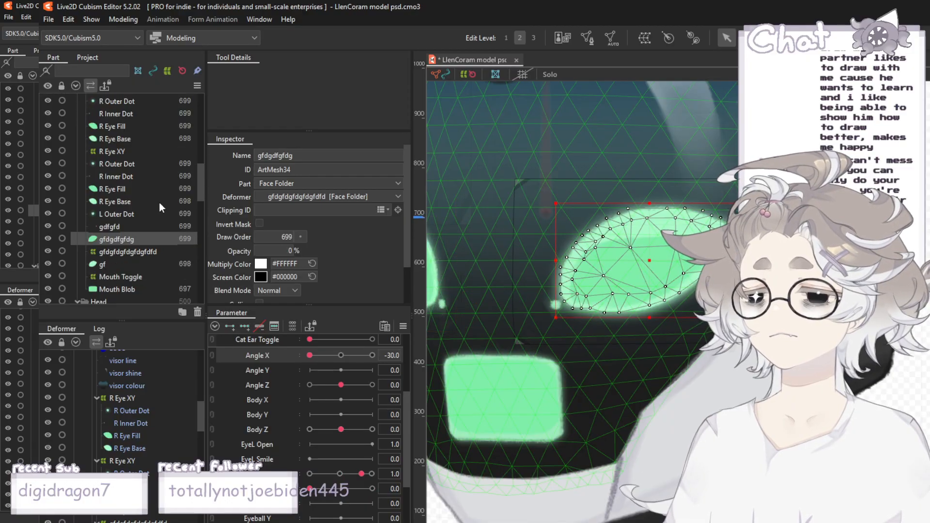
left_click(111, 264)
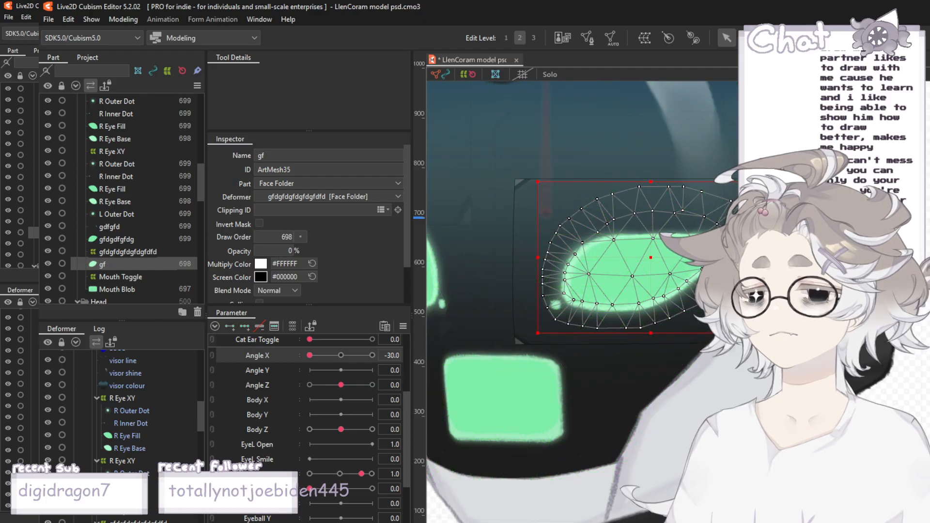
left_click(925, 216)
scroll(925, 216, "down", 3)
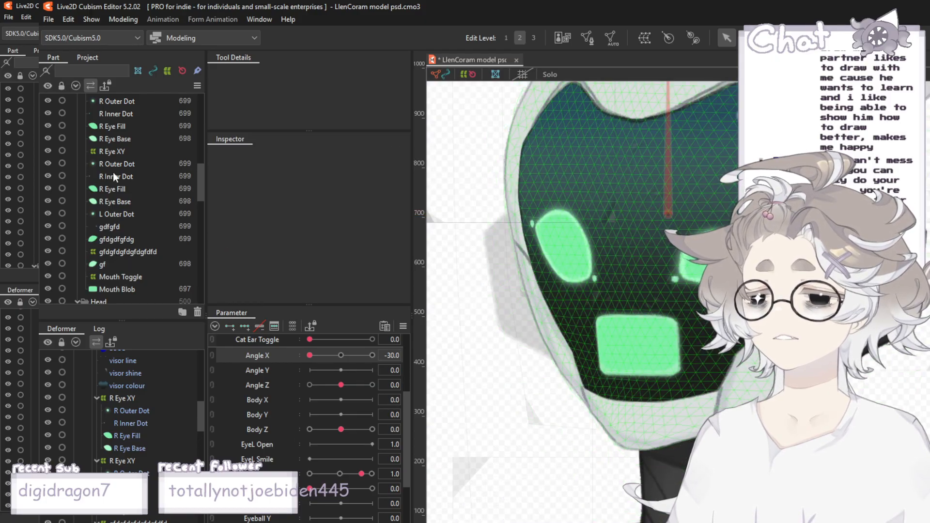
- Undo the unintended opacity changes made to the R Eye Base mesh of the original right eye
scroll(114, 176, "up", 3)
key("ctrl+z")
key("ctrl+z")
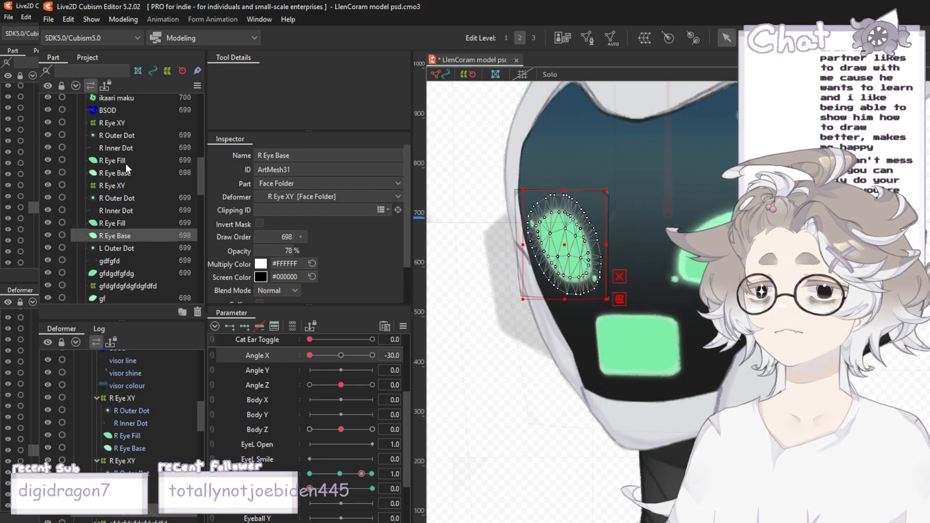
scroll(126, 167, "up", 2)
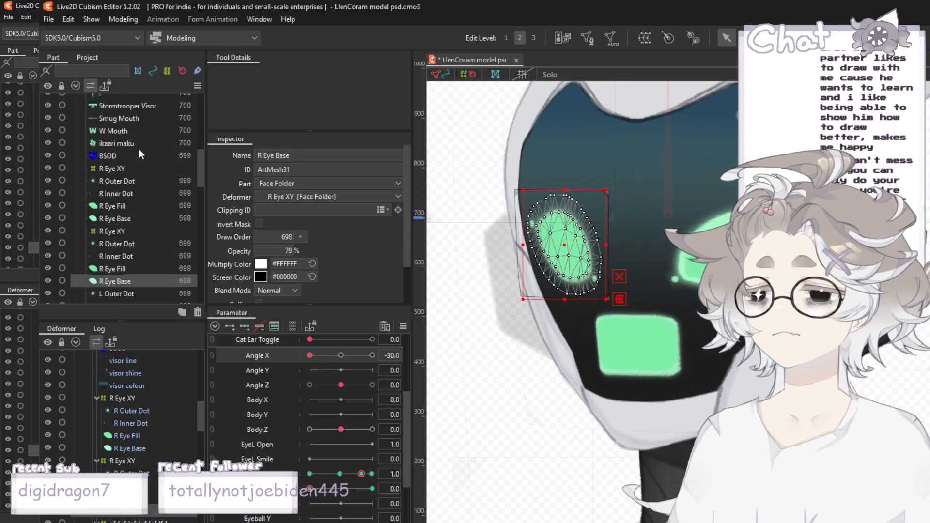
left_click(124, 168)
left_click(557, 193)
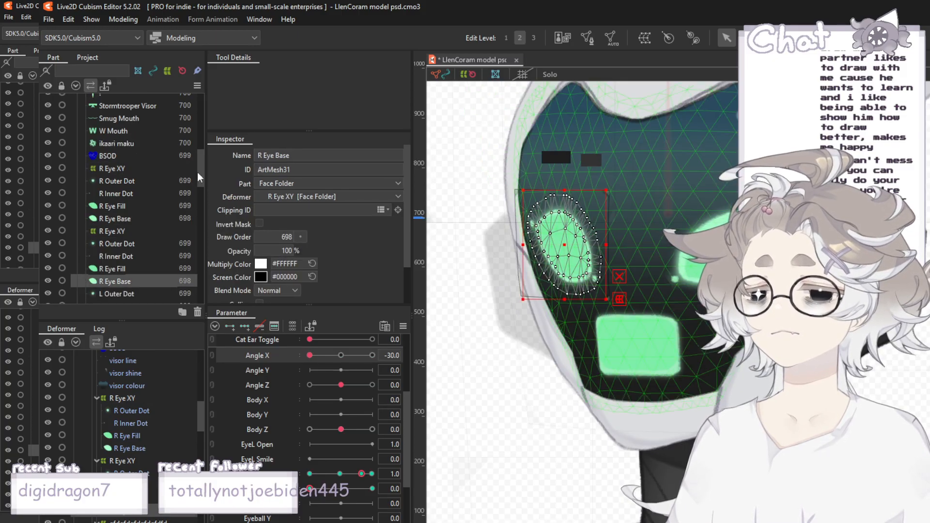
left_click(133, 169)
key("ctrl+z")
- Inspect the mirrored R Eye XY deformer, the old base mesh gf and the right eye's dots at Angle X -30 for leftover old left-eye parts
left_click(133, 168)
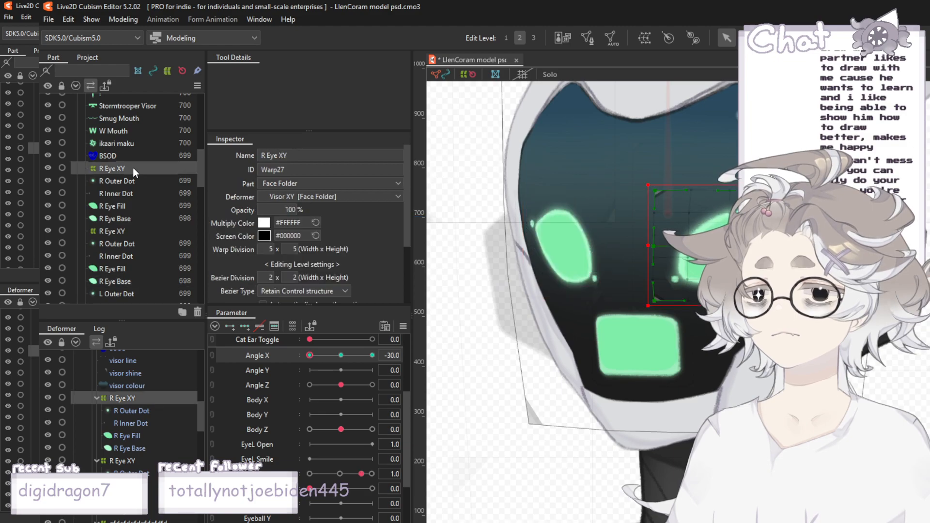
scroll(145, 243, "down", 4)
left_click(115, 226)
left_click(103, 209)
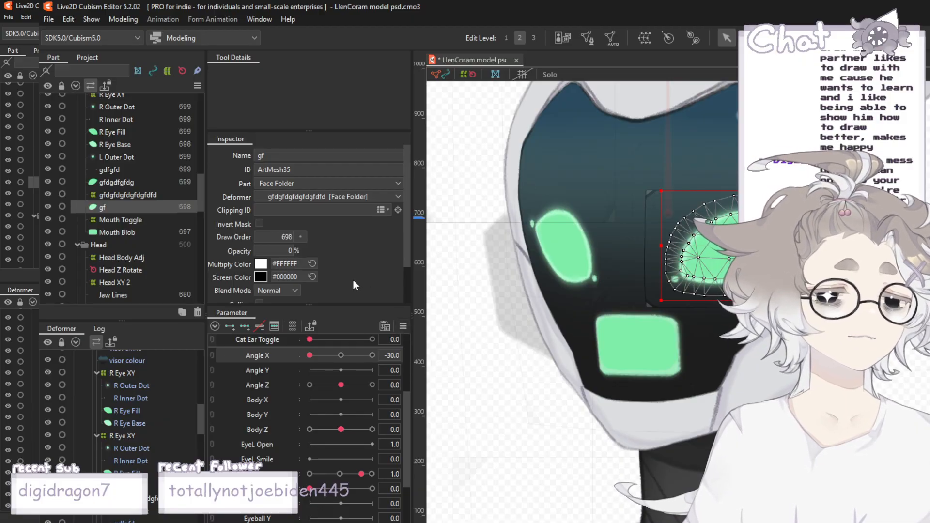
scroll(347, 277, "down", 2)
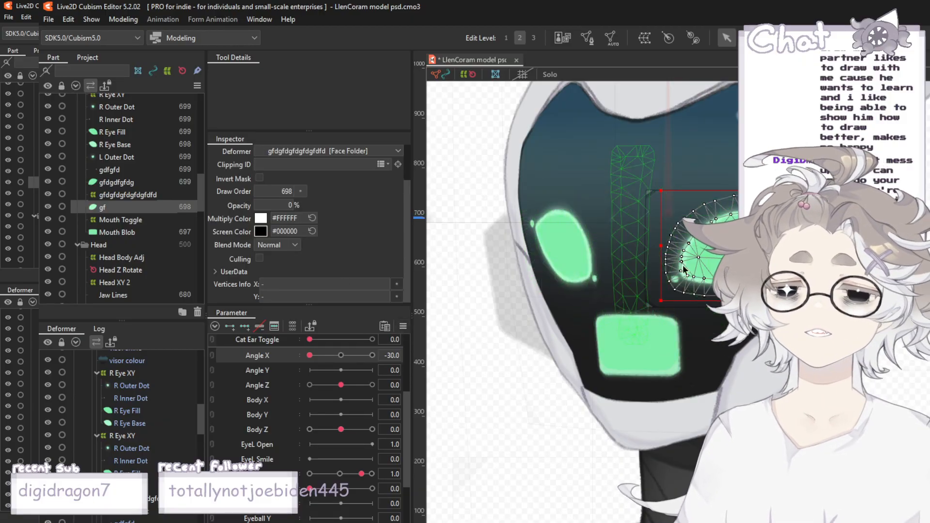
scroll(646, 257, "down", 3)
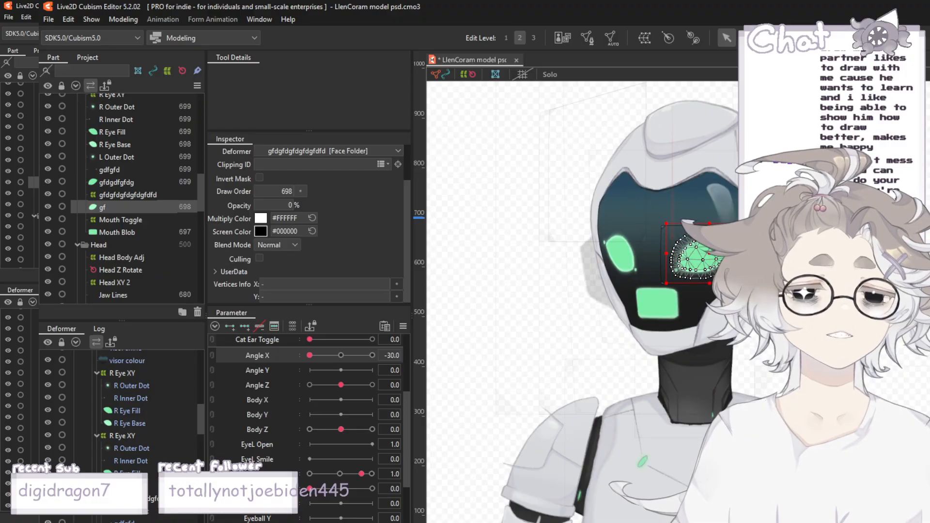
left_click(799, 243)
scroll(752, 246, "up", 3)
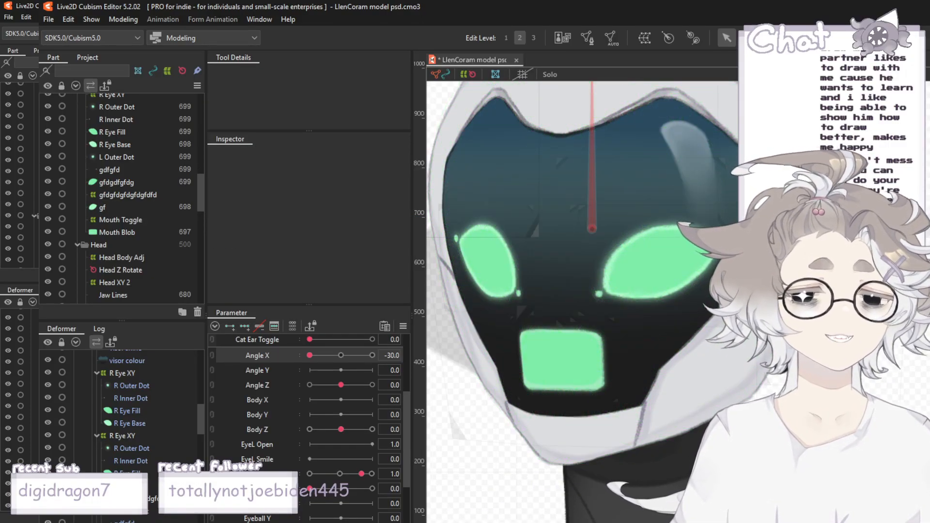
left_click(113, 202)
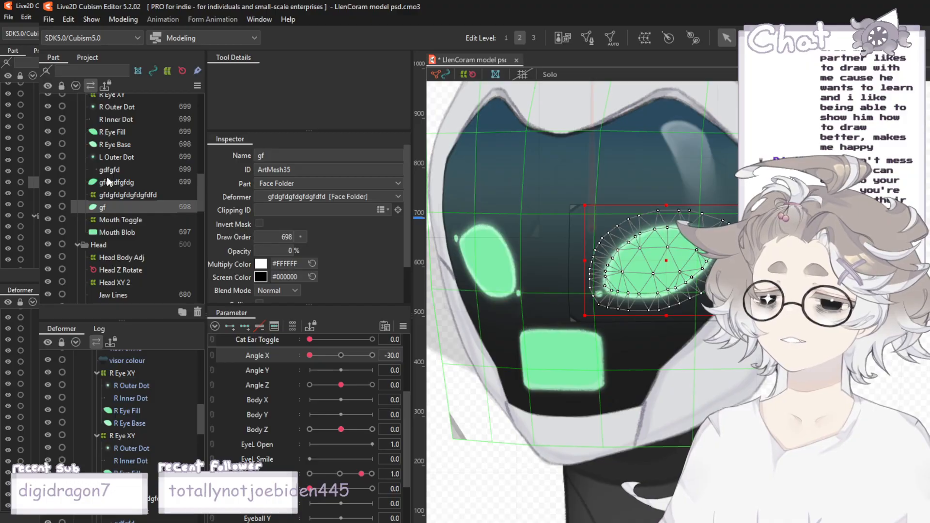
left_click(101, 156)
left_click(106, 117)
left_click(109, 105)
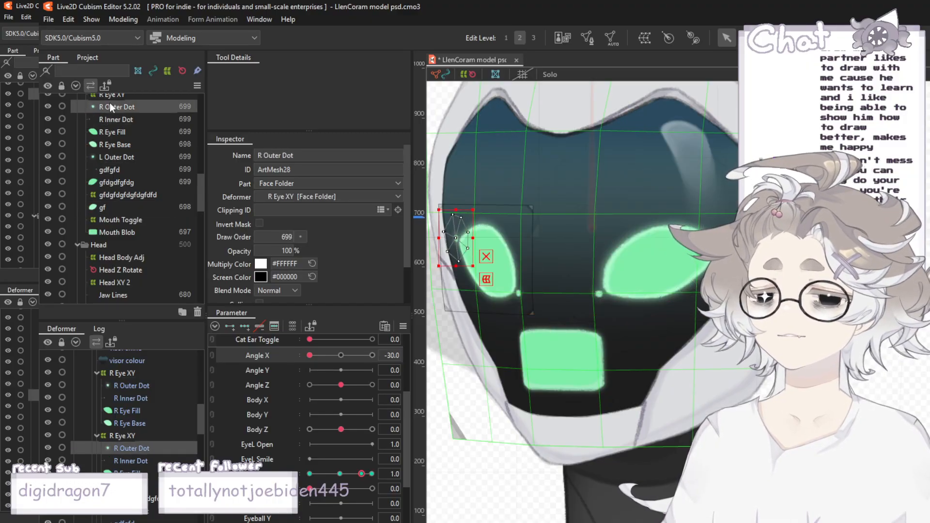
- Set Angle X to 0 and move the mirrored eye's R Outer Dot slightly inward and down toward the eye
left_click_drag(310, 356, 341, 352)
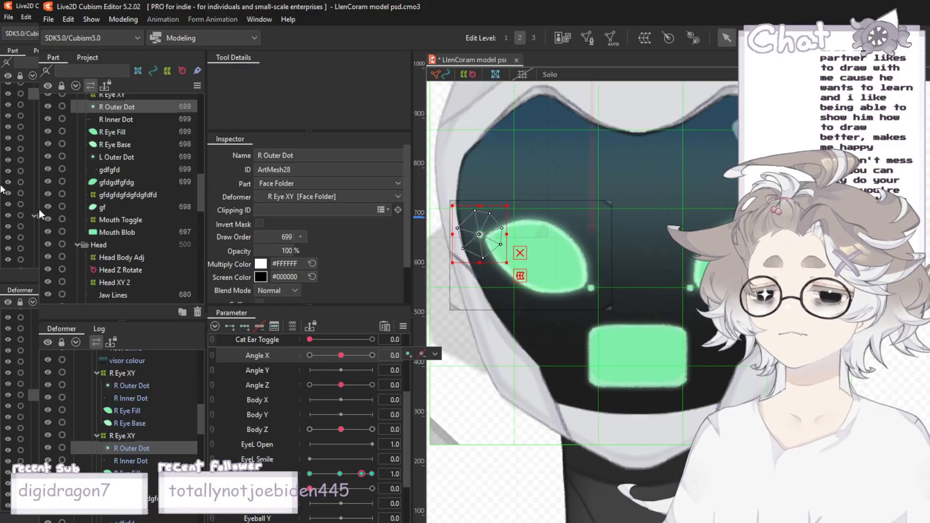
scroll(135, 186, "up", 2)
left_click(135, 164)
scroll(140, 170, "up", 2)
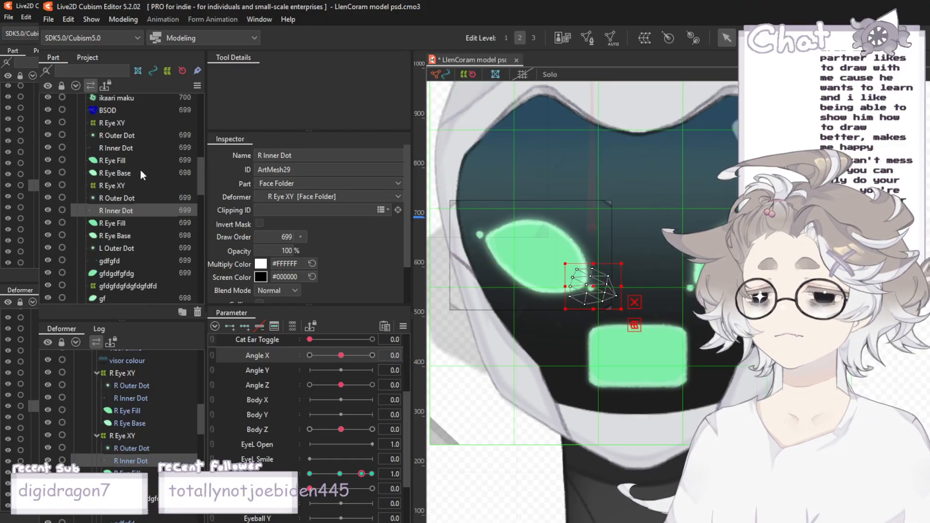
left_click(135, 134)
scroll(862, 214, "up", 3)
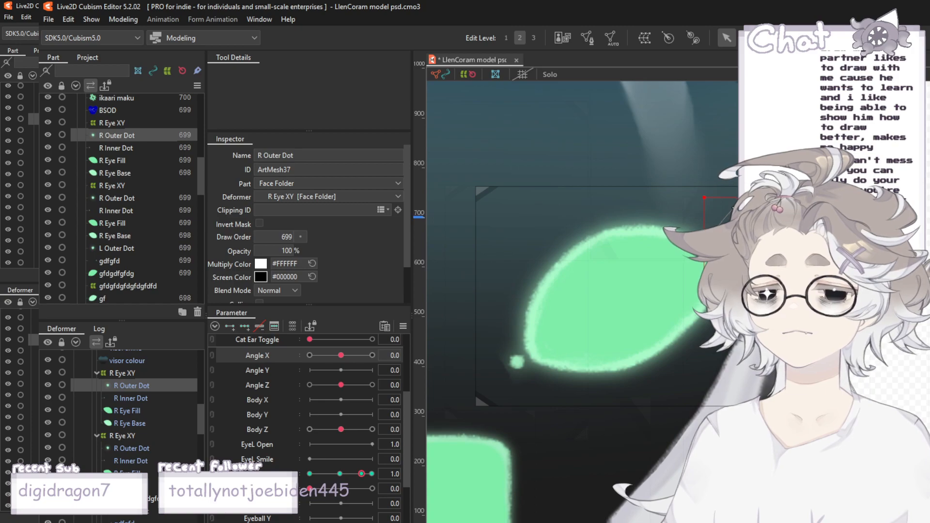
left_click_drag(756, 250, 744, 254)
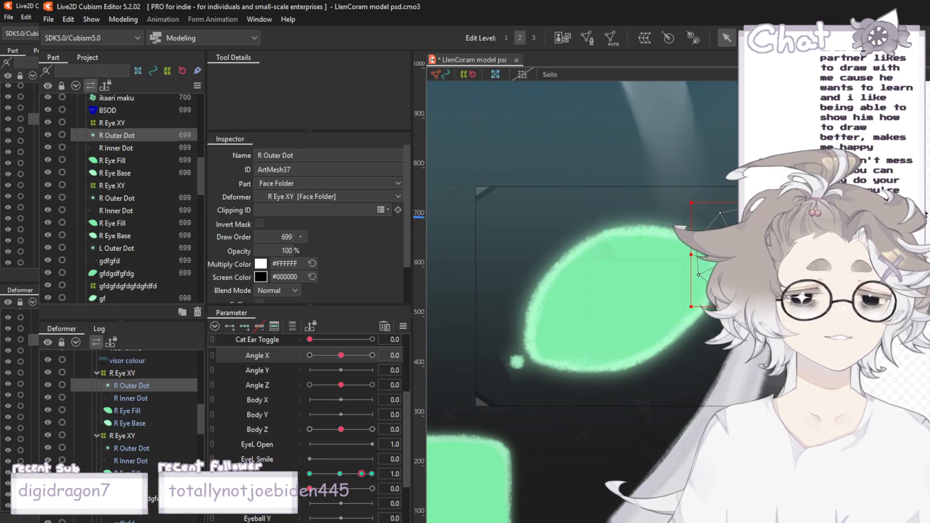
left_click(926, 214)
- Compare the mirrored eye with the right eye on the front-facing head at Angle X 0
scroll(698, 186, "down", 3)
scroll(700, 195, "down", 2)
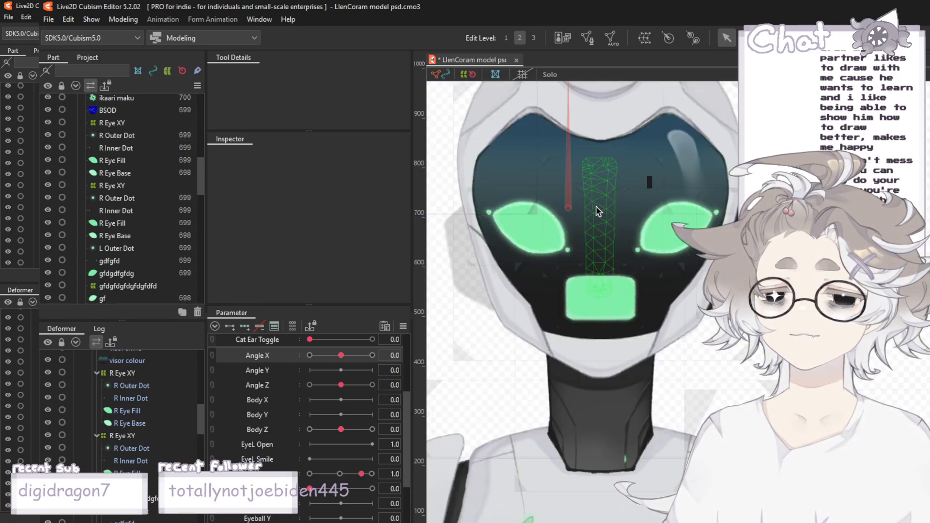
scroll(596, 211, "up", 2)
mouse_move(341, 355)
left_mouse_down()
mouse_move(326, 365)
mouse_move(296, 361)
mouse_move(366, 357)
mouse_move(276, 345)
mouse_move(448, 357)
mouse_move(297, 368)
mouse_move(347, 353)
left_mouse_up()
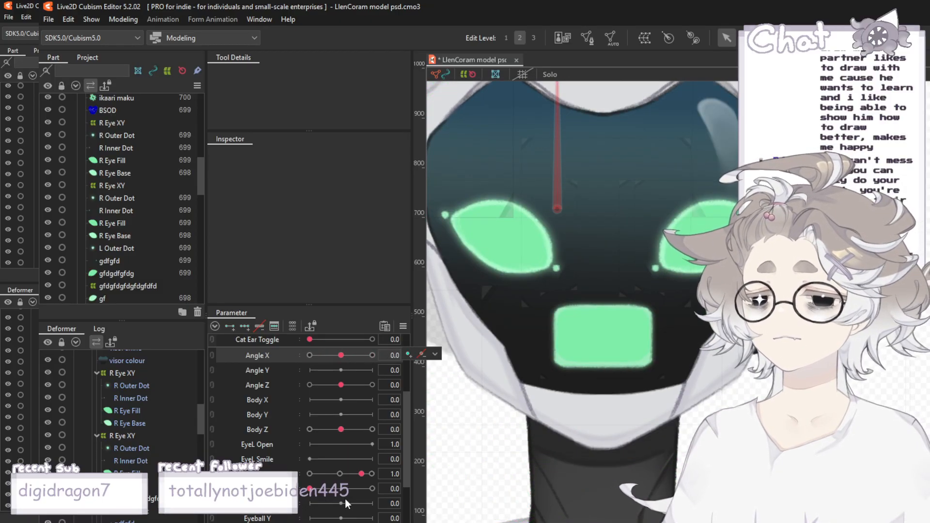
scroll(638, 192, "down", 3)
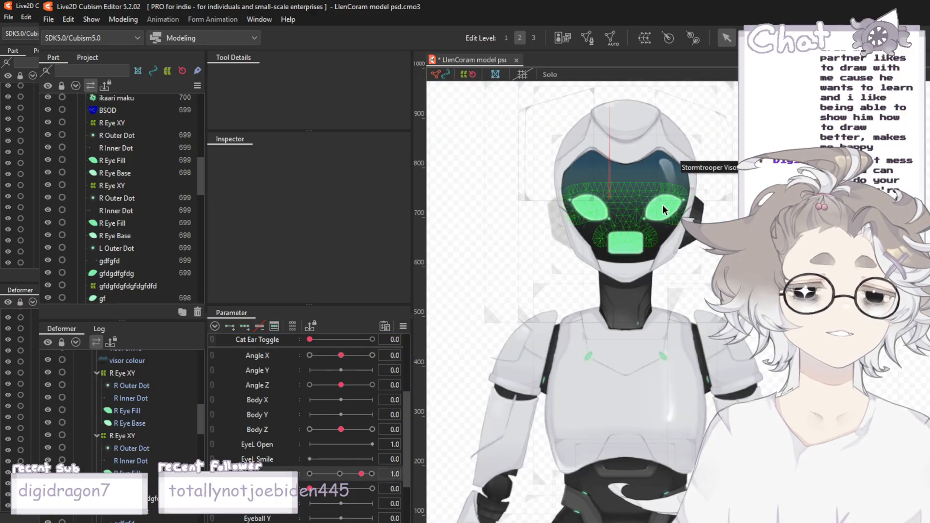
scroll(661, 213, "up", 2)
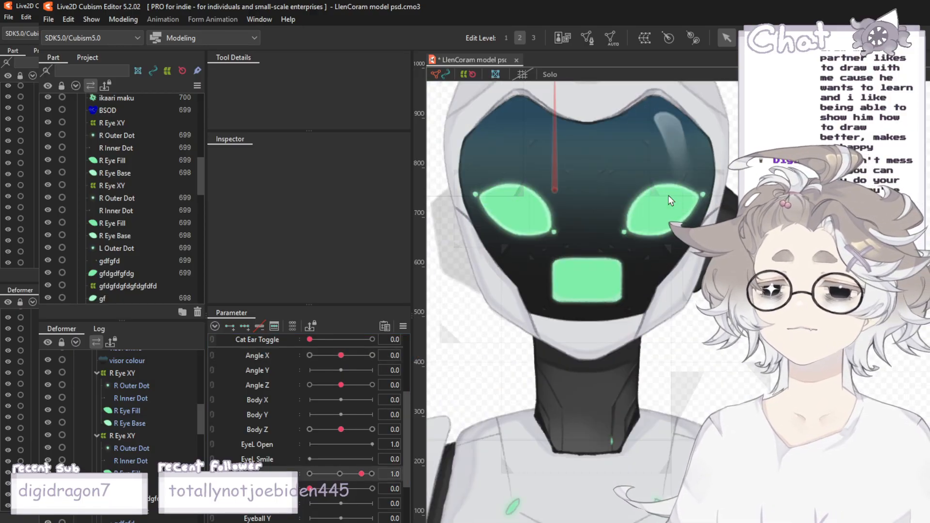
- Rename the mirrored eye's R Eye XY warp deformer to L Eye XY
left_click(121, 122)
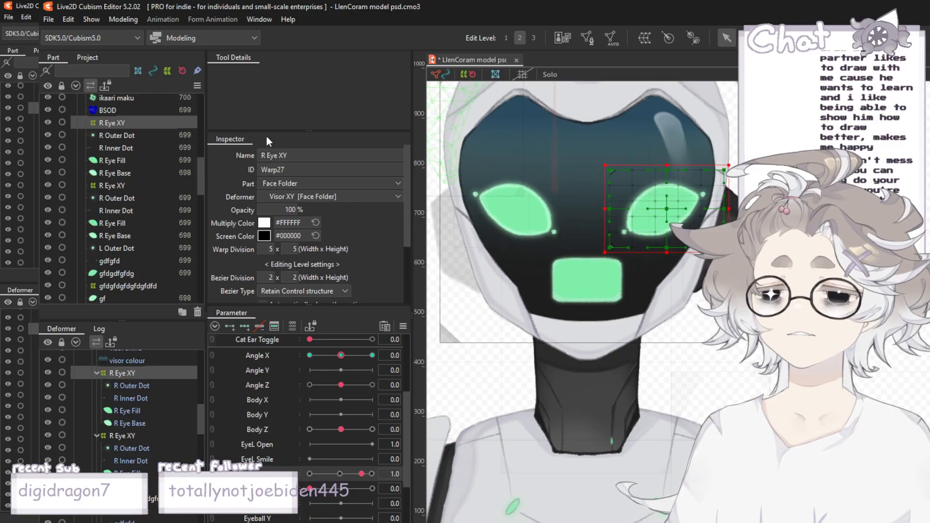
double_click(263, 155)
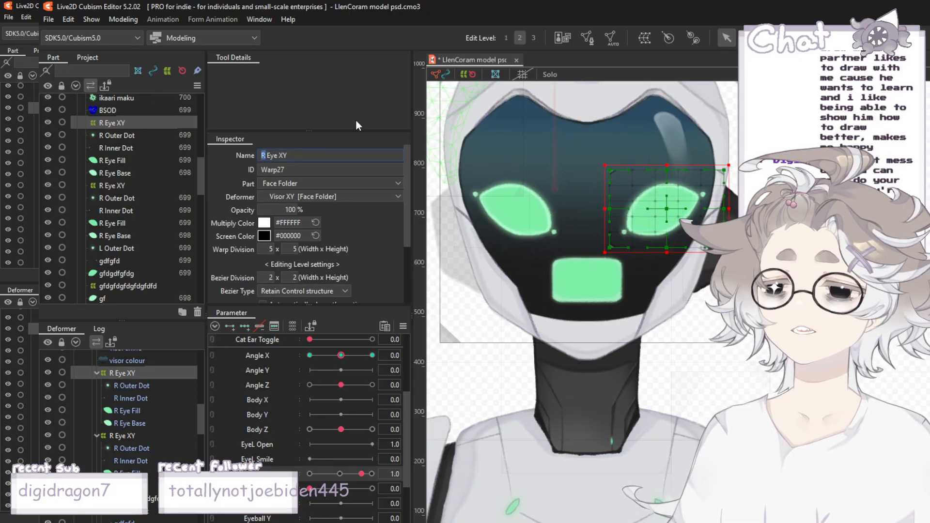
key("BackSpace")
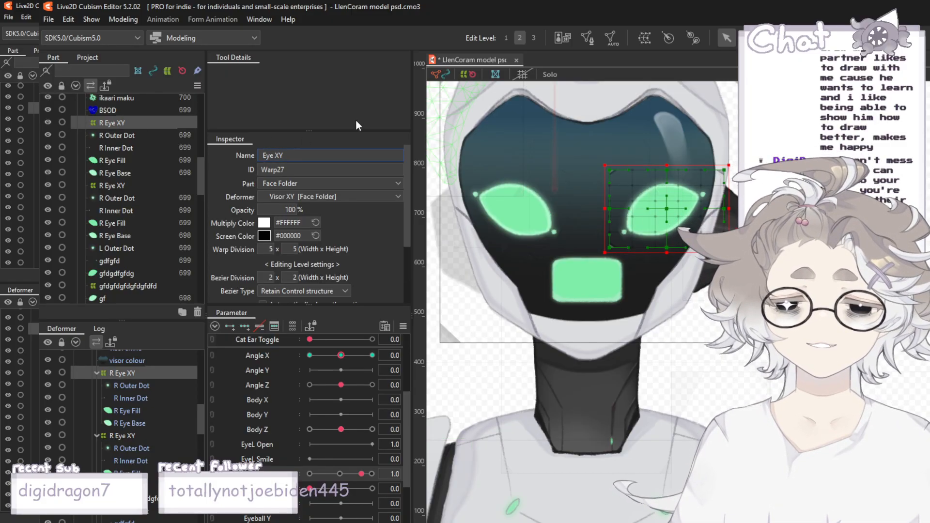
type("L")
key("Return")
- Rename the R Outer Dot mesh under the L Eye XY deformer to L Outer Dot
left_click(116, 135)
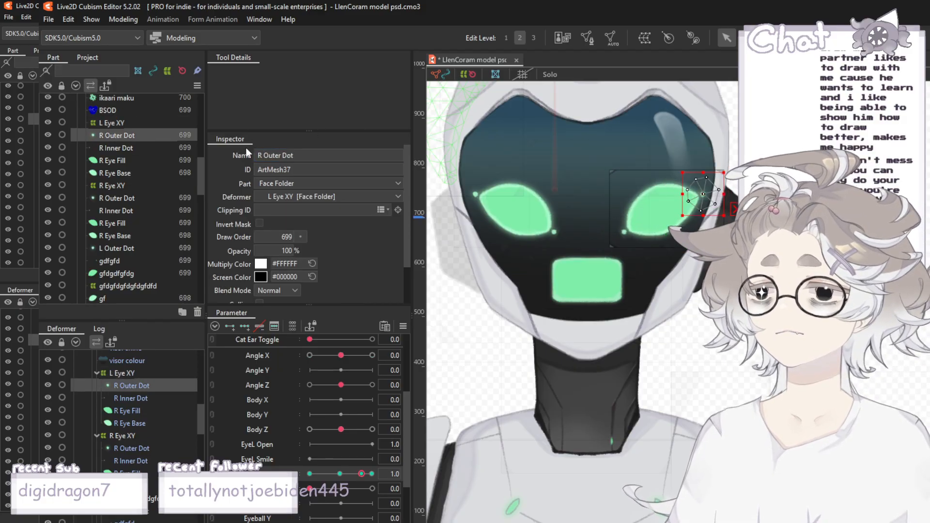
double_click(260, 156)
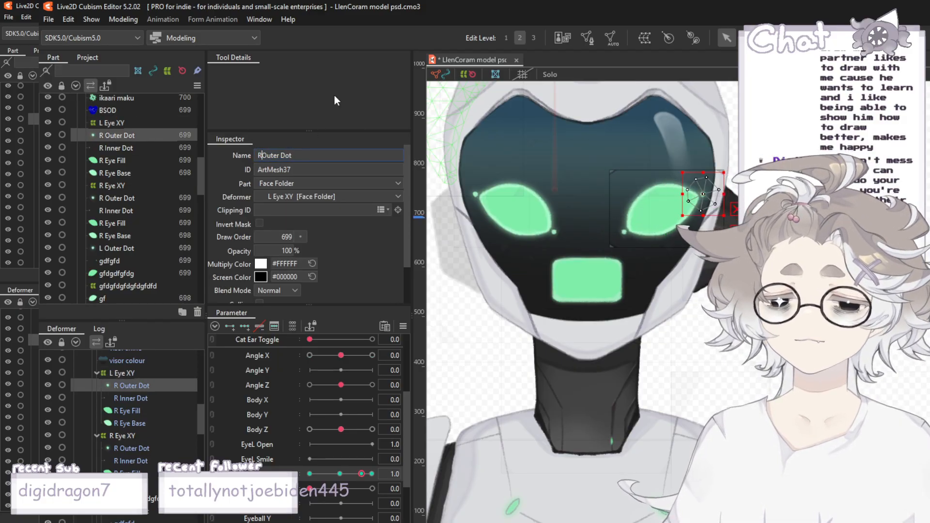
type("L")
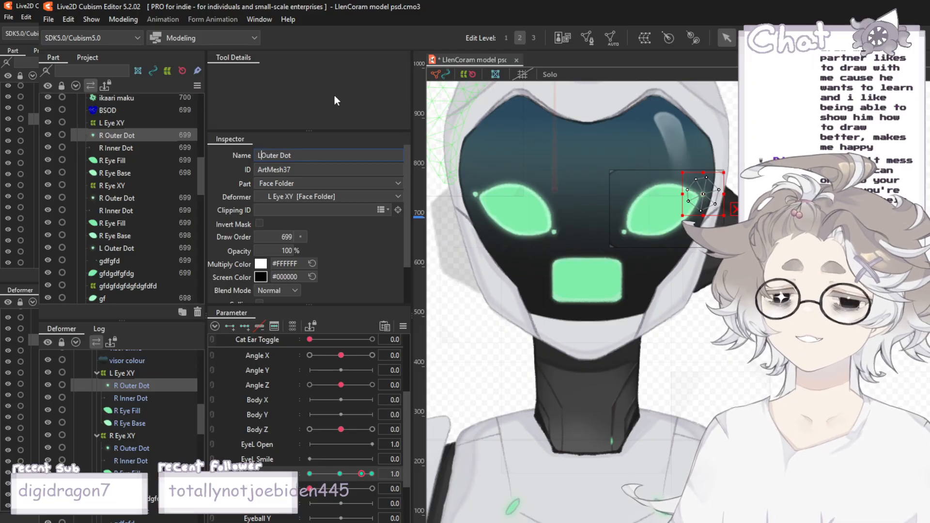
key("Return")
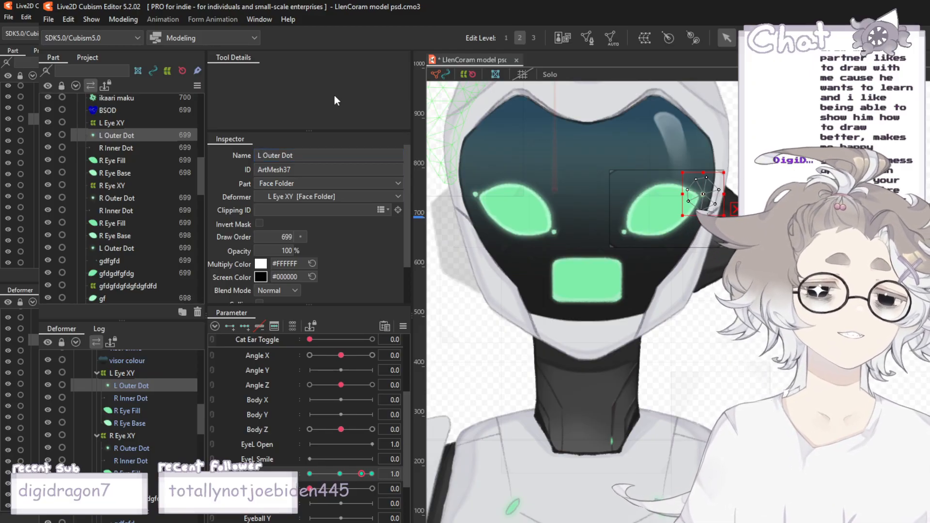
- Rename the R Inner Dot mesh under the L Eye XY deformer to L Inner Dot
left_click(123, 149)
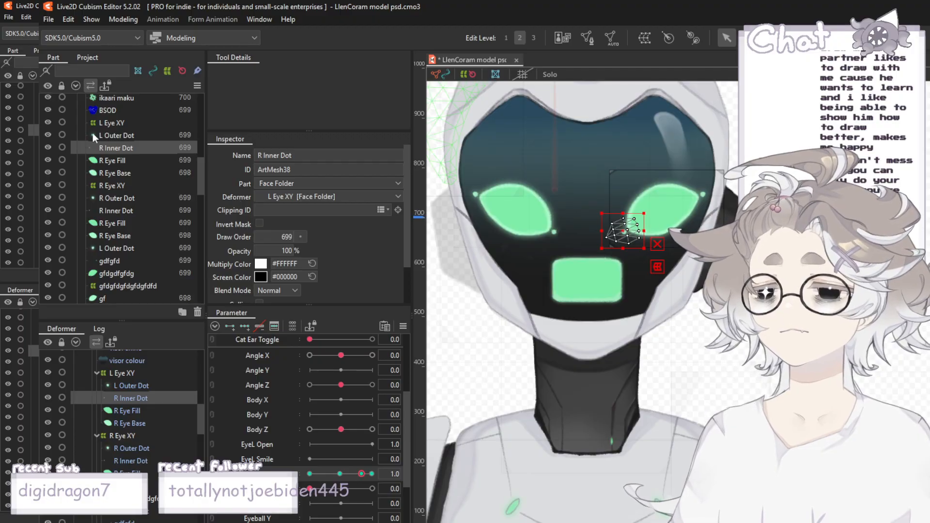
triple_click(260, 154)
left_click(261, 155)
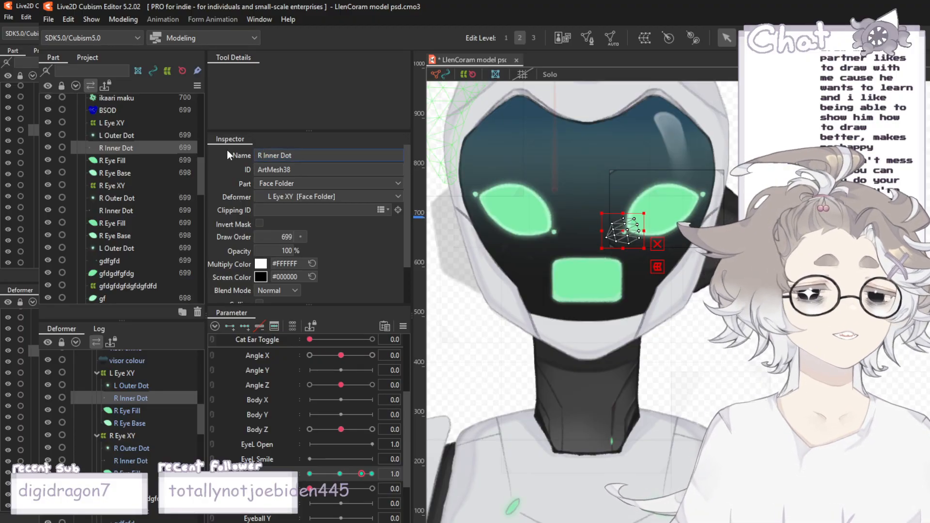
key("BackSpace")
type("L")
key("Return")
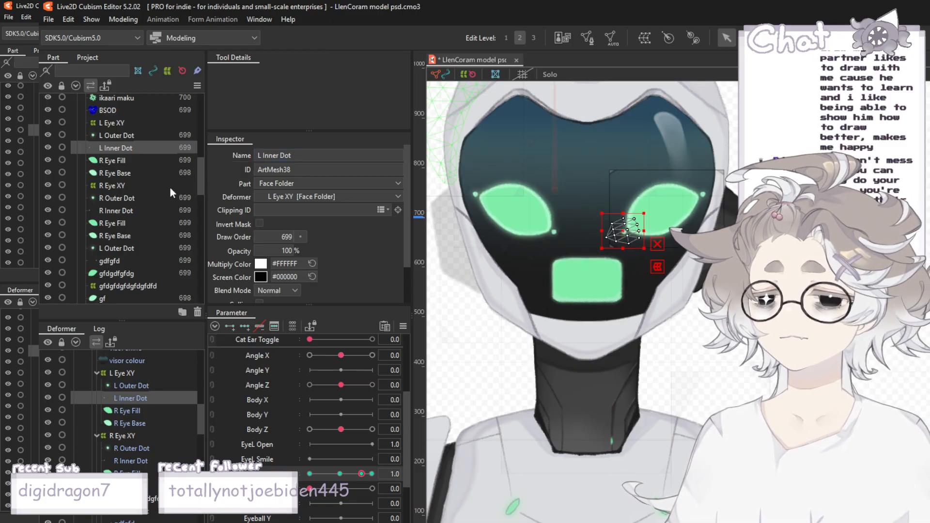
- Rename the R Eye Fill mesh under the L Eye XY deformer to L Eye Fill
left_click(118, 164)
triple_click(261, 154)
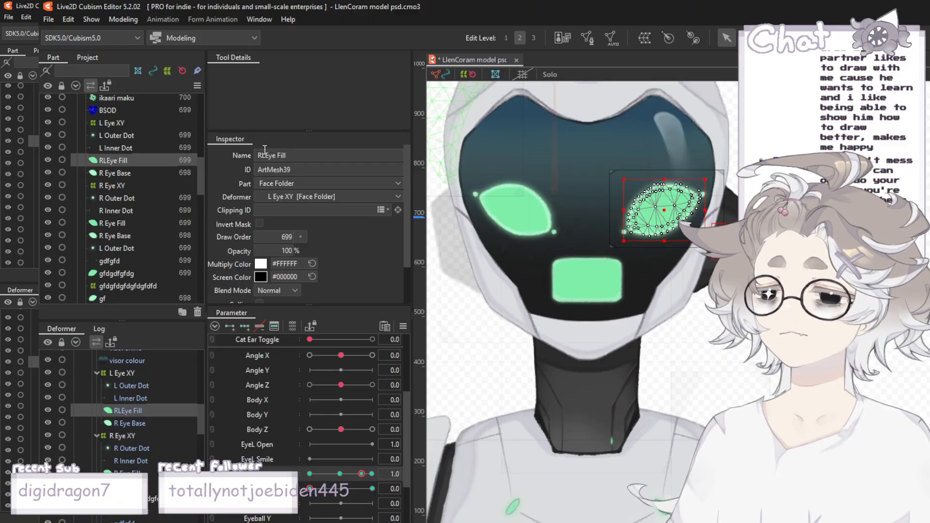
left_click(260, 155)
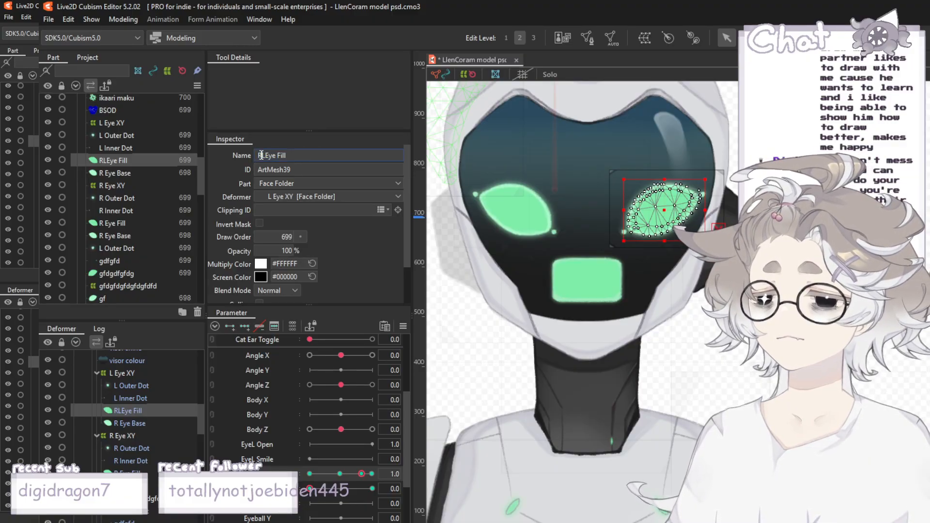
key("BackSpace")
key("Return")
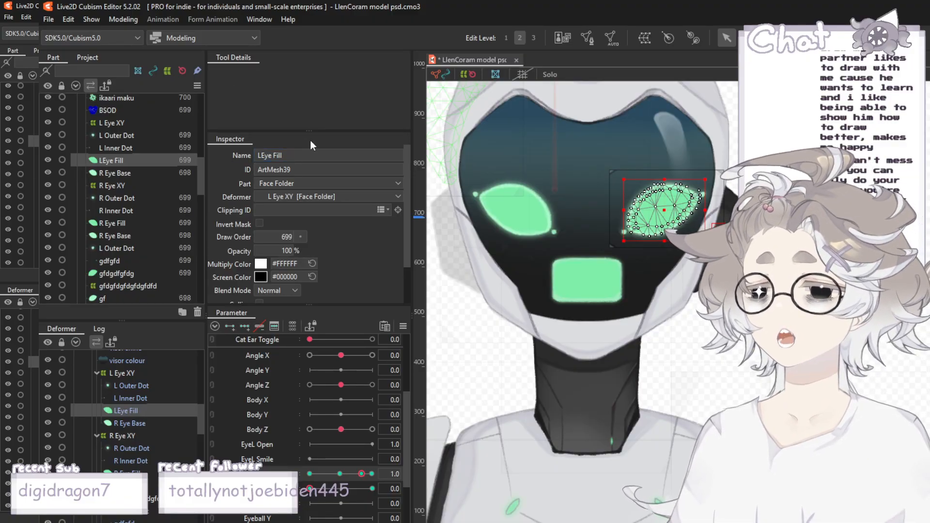
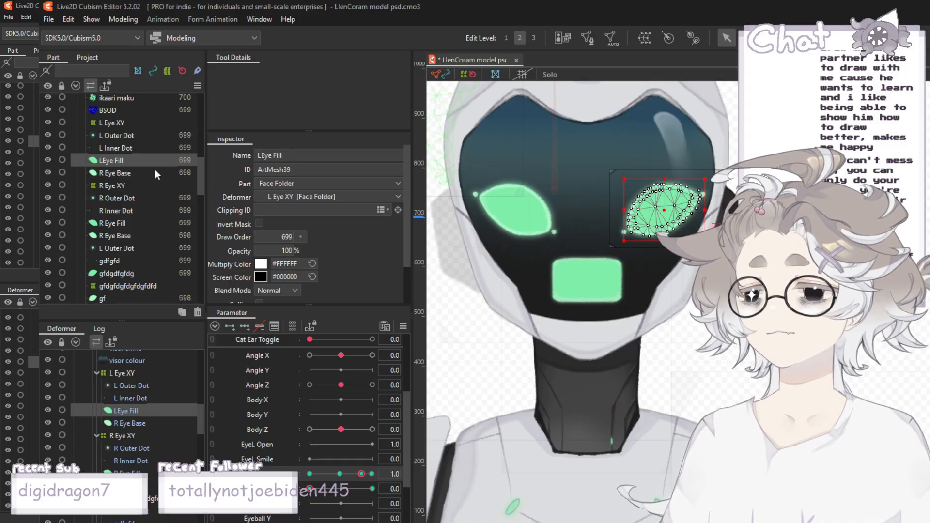
left_click(271, 153)
left_click(261, 154)
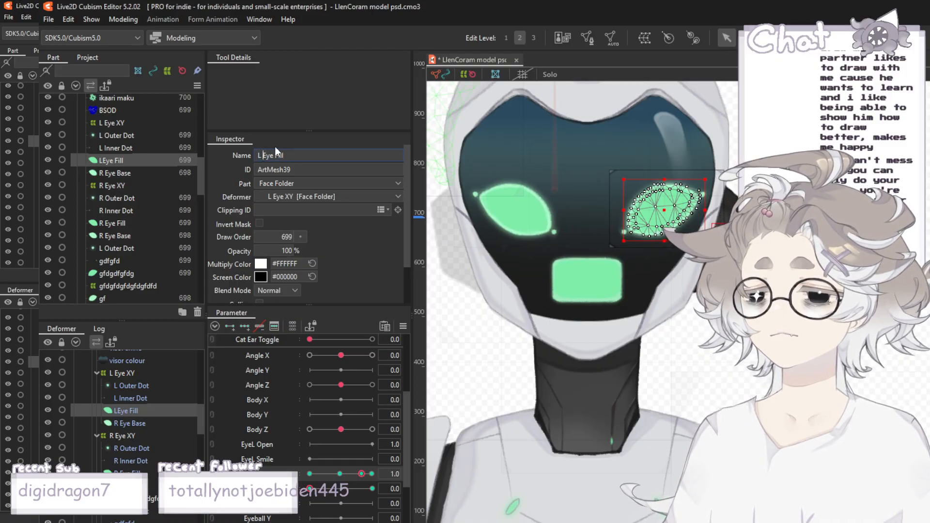
key("Return")
- Rename the R Eye Base mesh under the L Eye XY deformer to l Eye Base
left_click(109, 173)
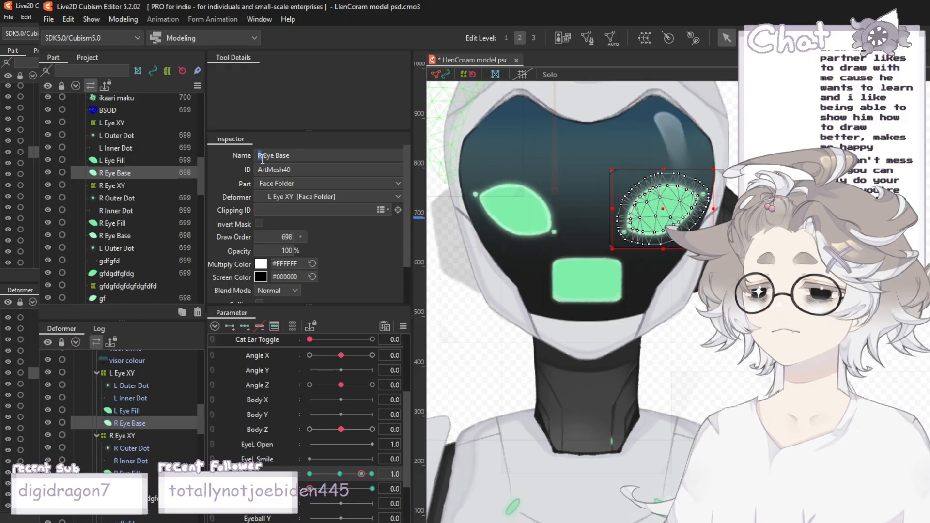
left_click(263, 156)
left_click(262, 156)
key("BackSpace")
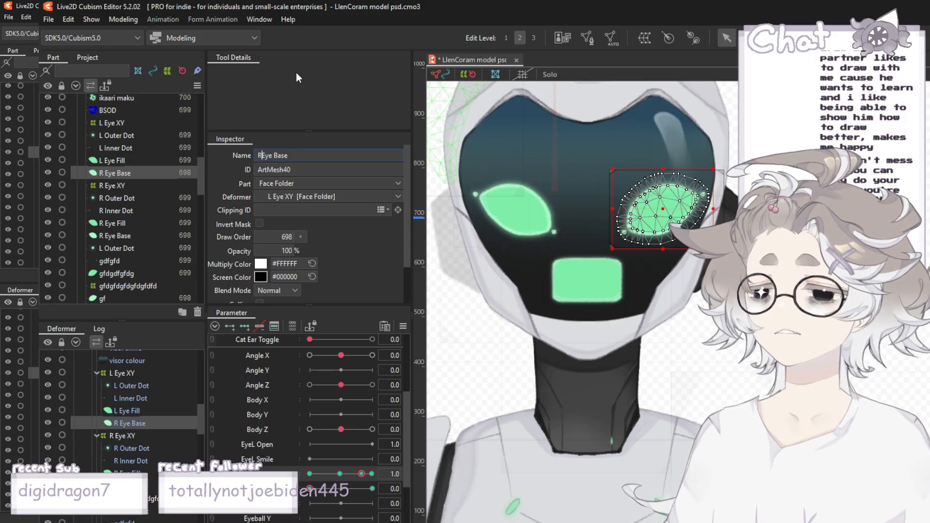
type("L")
key("Return")
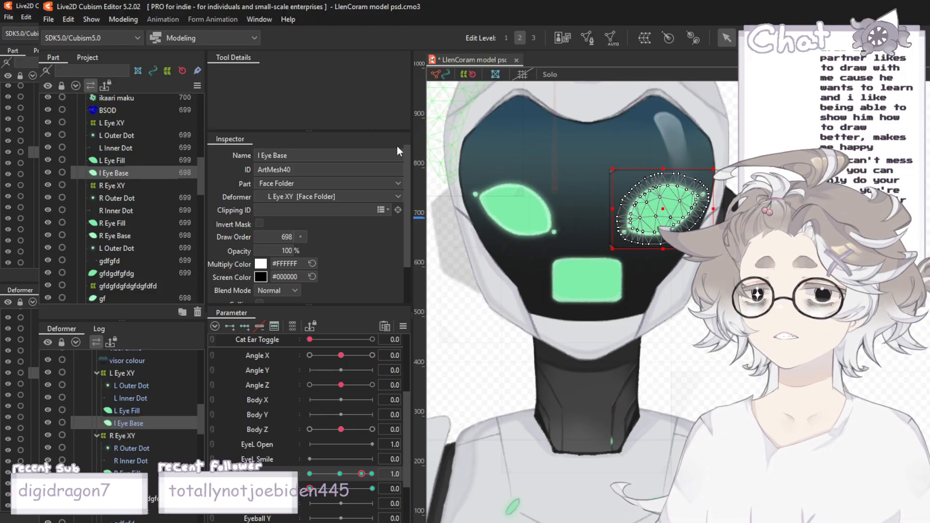
- Check the renamed left-eye meshes and preview EyeR Open at 1.2 before returning it to 1.0
left_click(113, 157)
left_click(111, 144)
left_click(103, 135)
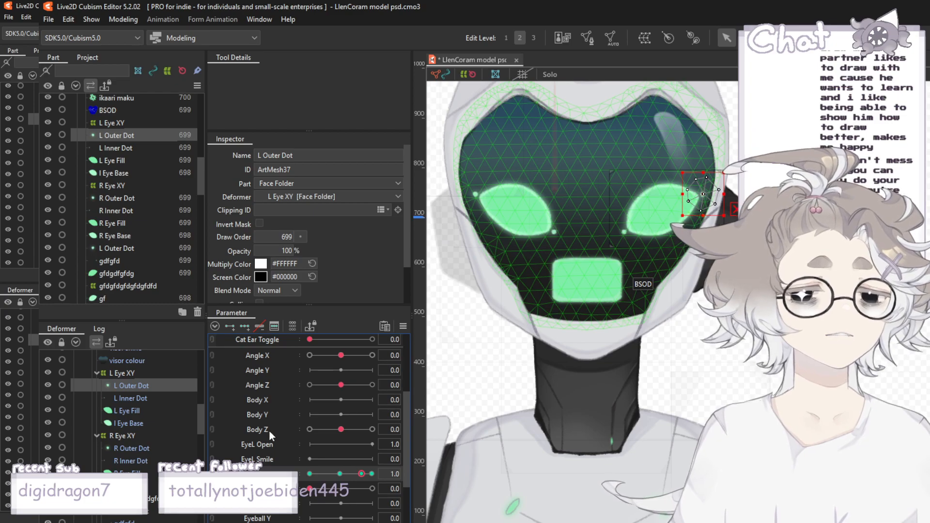
scroll(269, 431, "down", 2)
left_click_drag(361, 384, 399, 352)
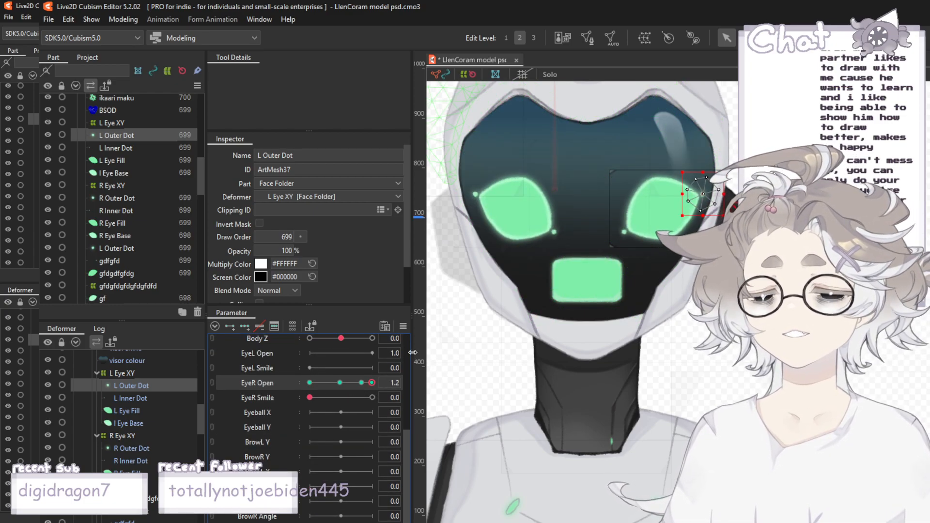
left_click(361, 382)
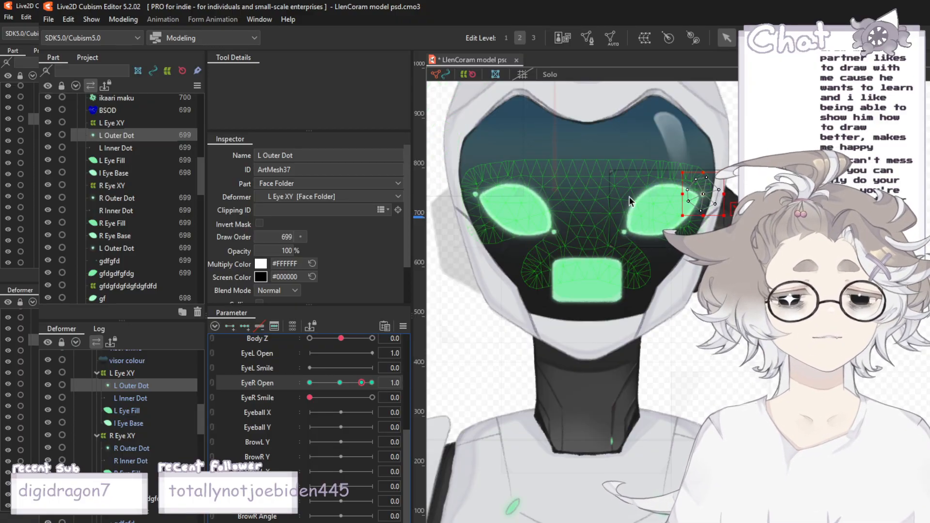
- Select the L Outer Dot, L Inner Dot, L Eye Fill and l Eye Base meshes and key them at both ends of EyeR Smile
scroll(140, 172, "up", 2)
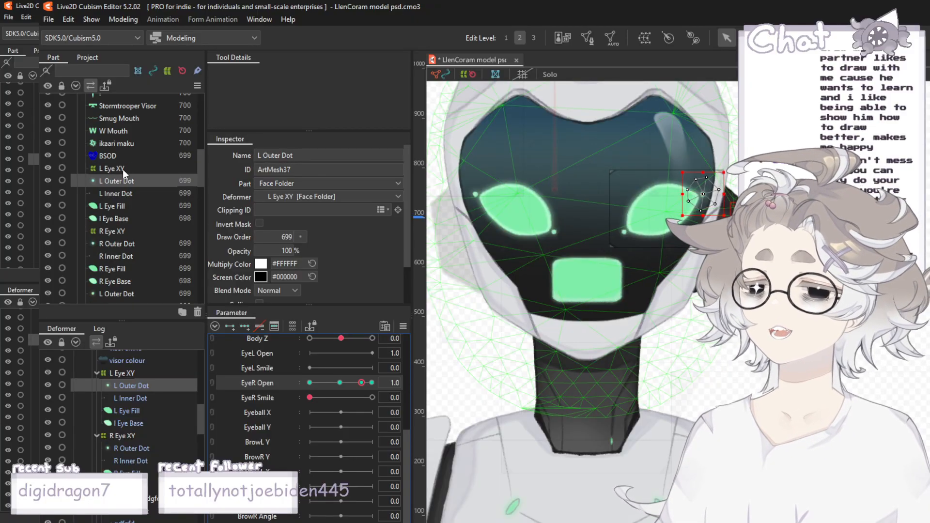
left_click(104, 169)
left_click(114, 179)
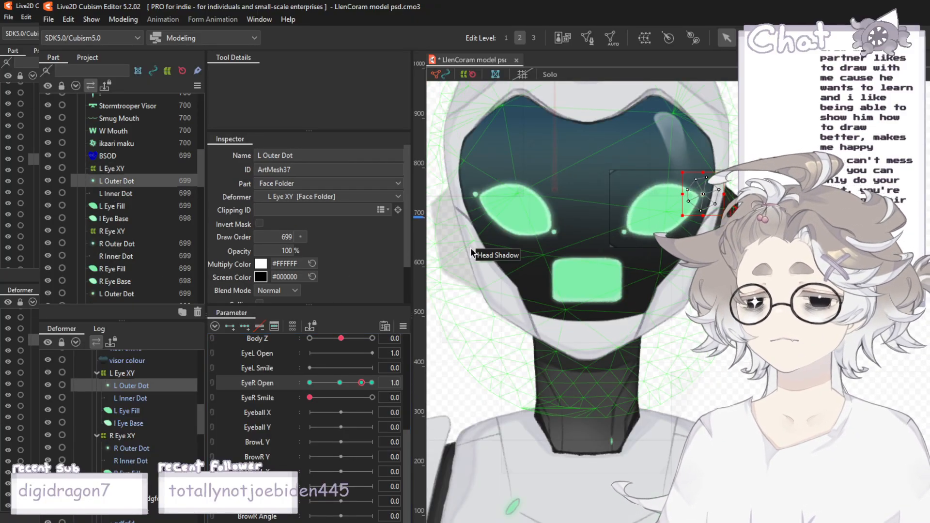
scroll(605, 189, "up", 2)
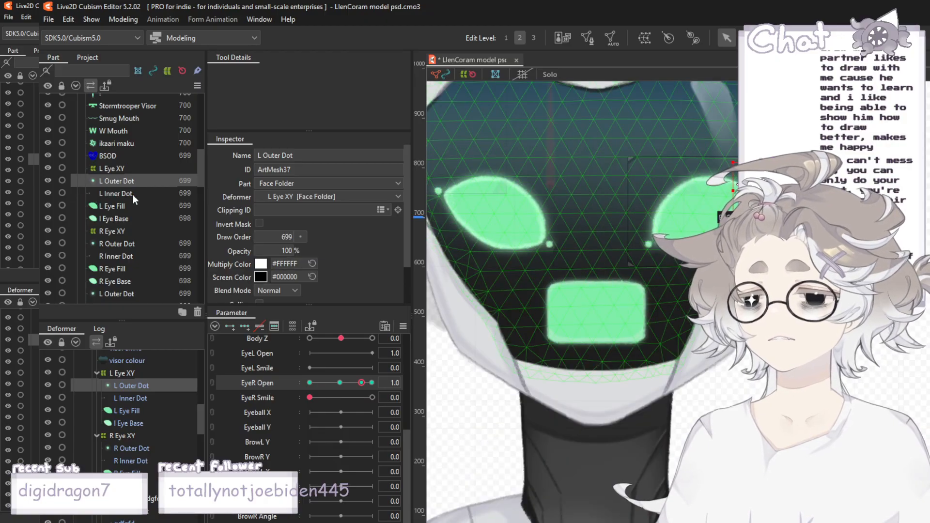
left_click(112, 219, "shift")
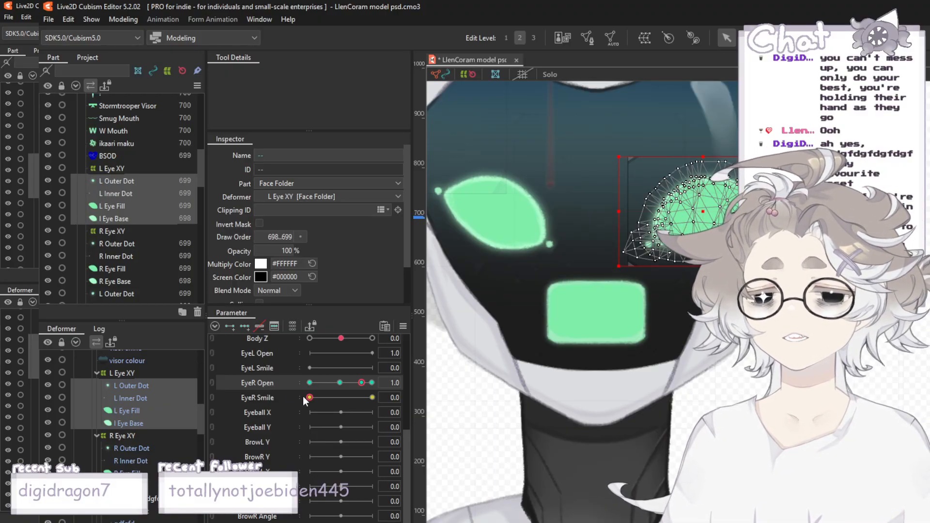
left_click(269, 397)
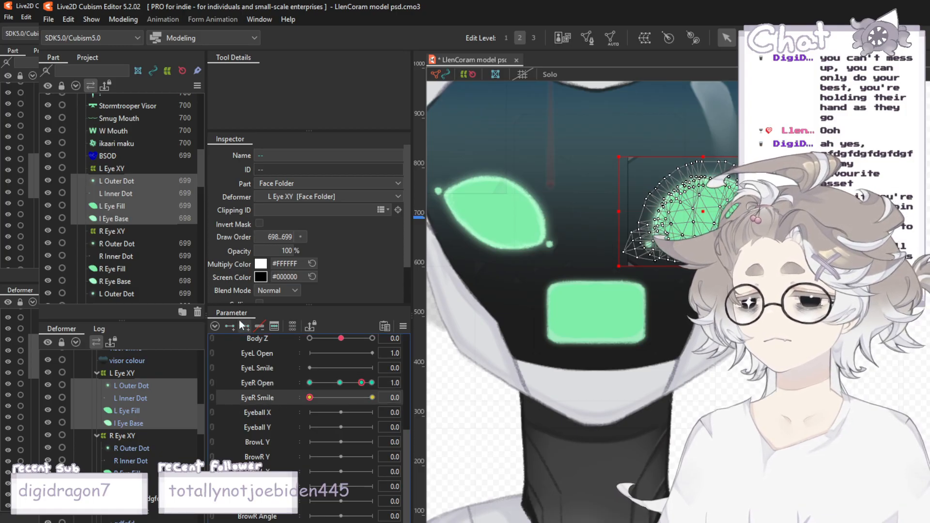
- Preview the selected left-eye meshes with EyeR Open at 1.2
left_click(267, 382)
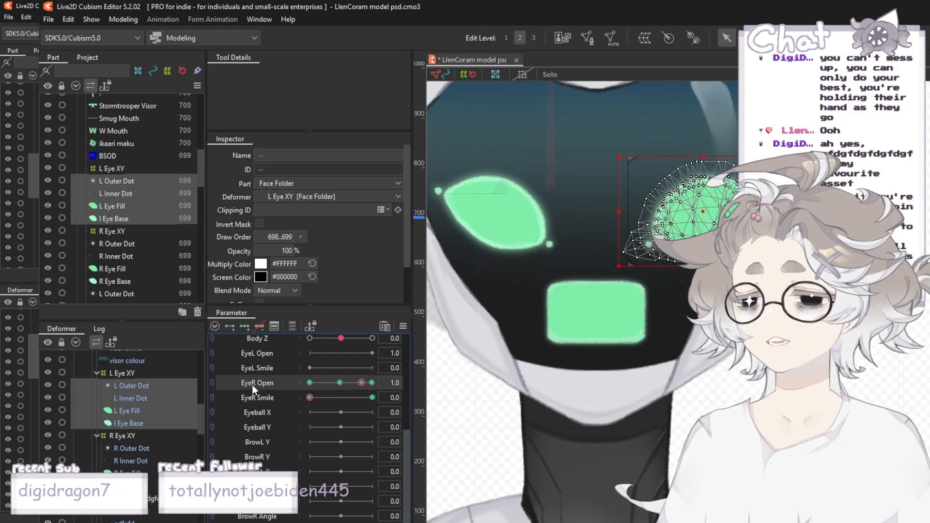
left_click(289, 354)
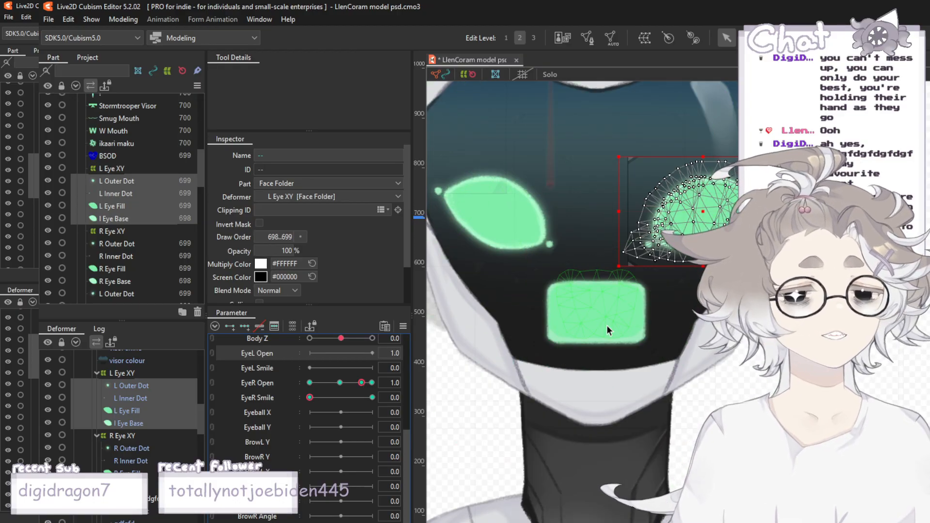
scroll(608, 294, "up", 2)
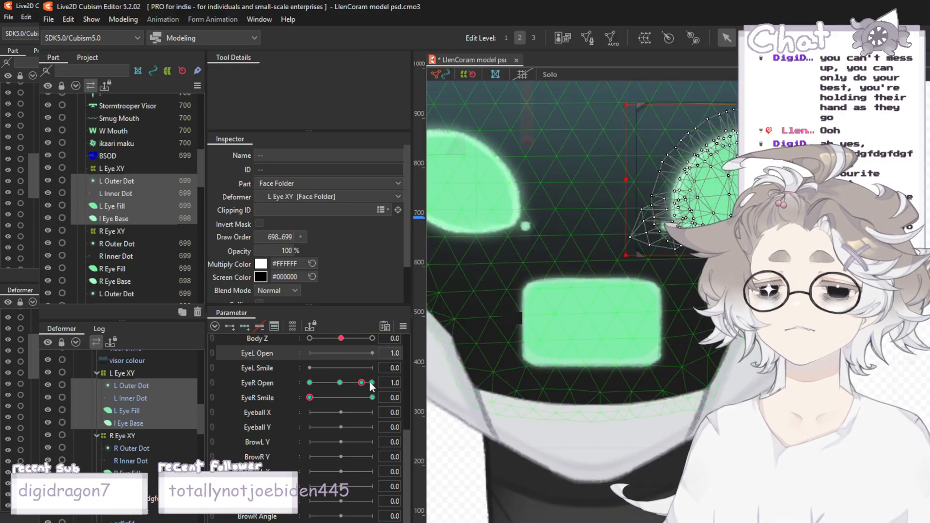
left_click_drag(361, 384, 372, 383)
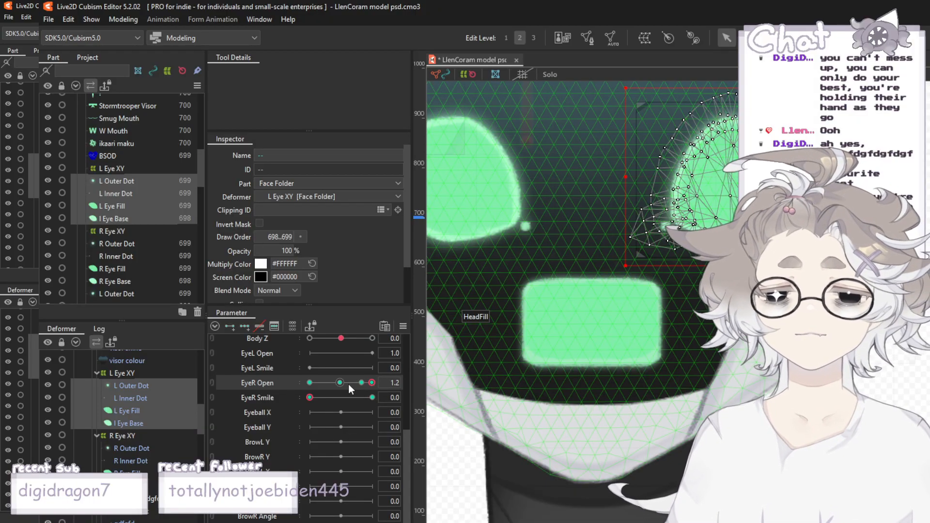
scroll(283, 390, "up", 3)
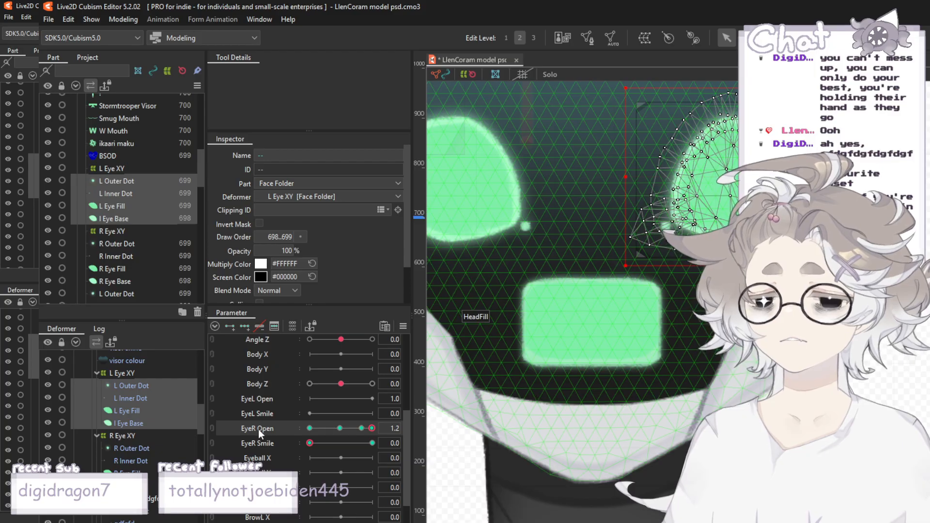
- Set the maximum of the EyeL Open parameter to 1.2
right_click(282, 399)
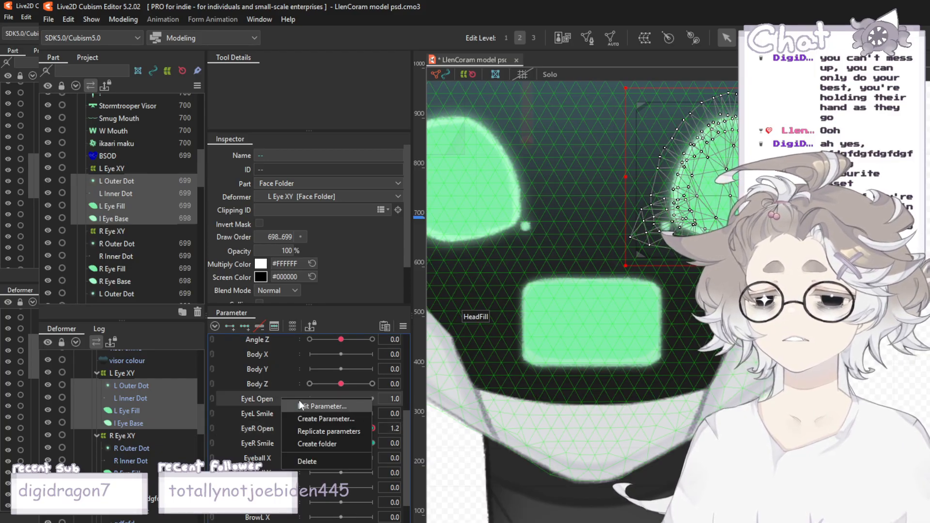
left_click(311, 406)
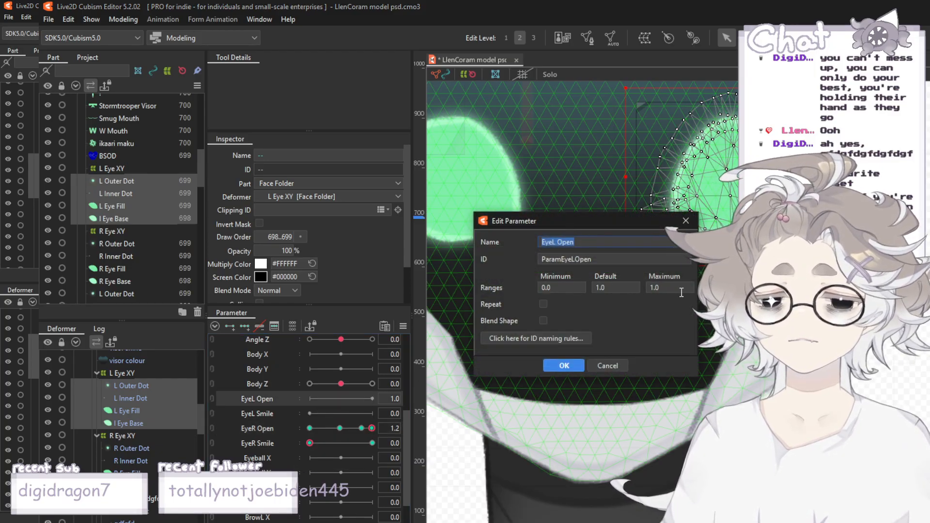
left_click(678, 289)
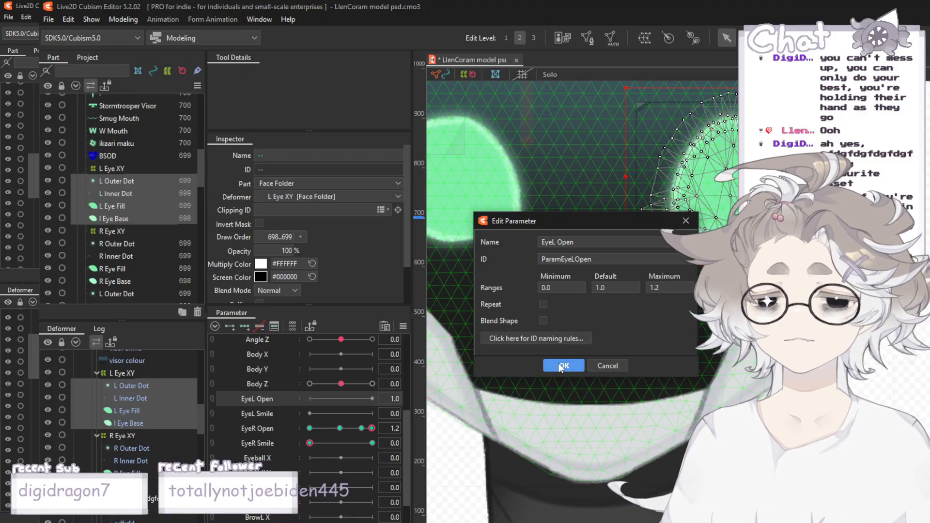
left_click(571, 368)
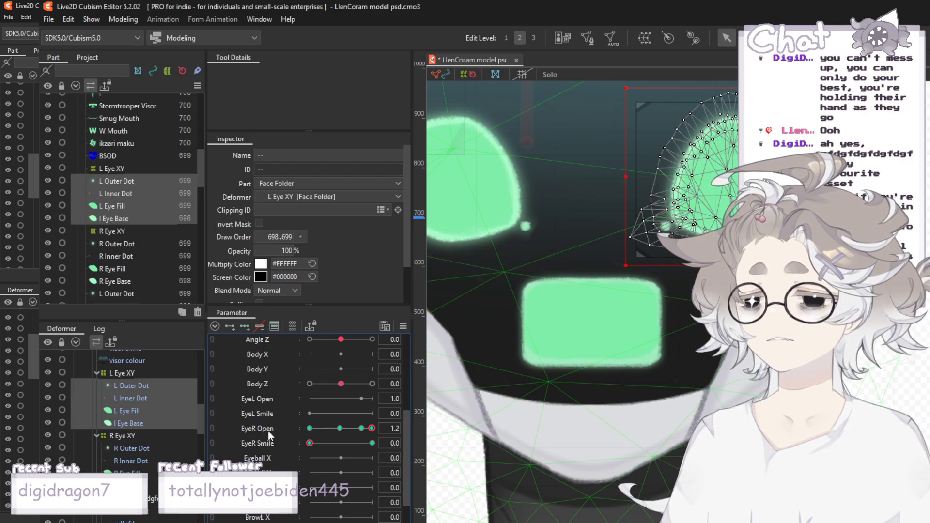
- Transfer the selected left-eye meshes' keys from the EyeR Open parameter to EyeL Open
left_click(434, 428)
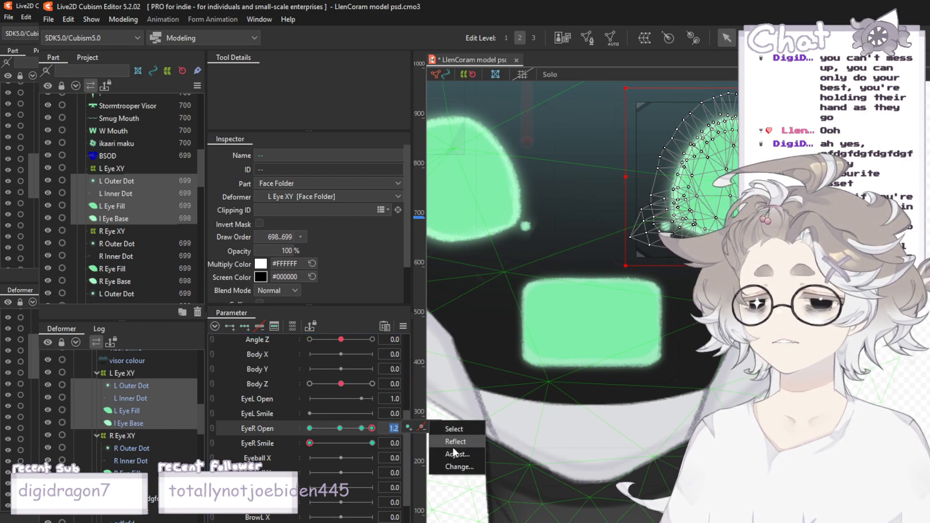
left_click(458, 466)
scroll(518, 291, "down", 4)
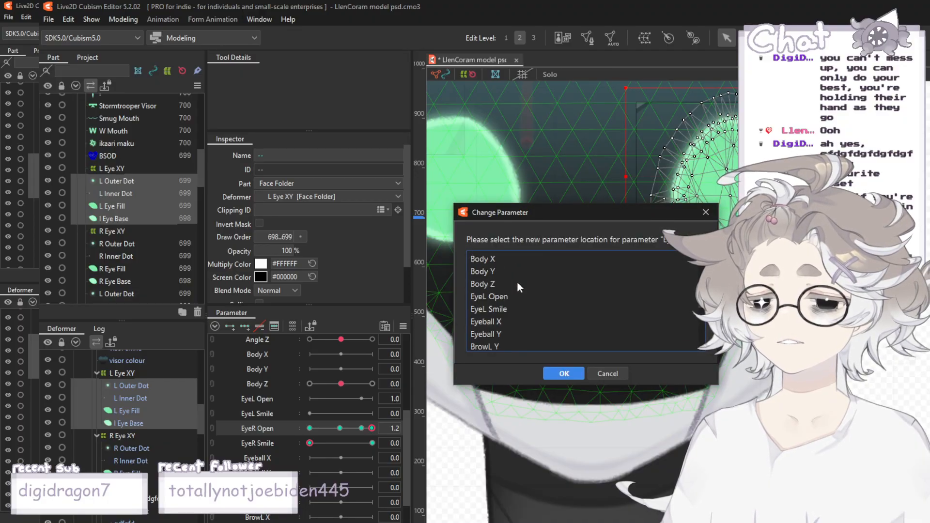
left_click(496, 296)
left_click(562, 374)
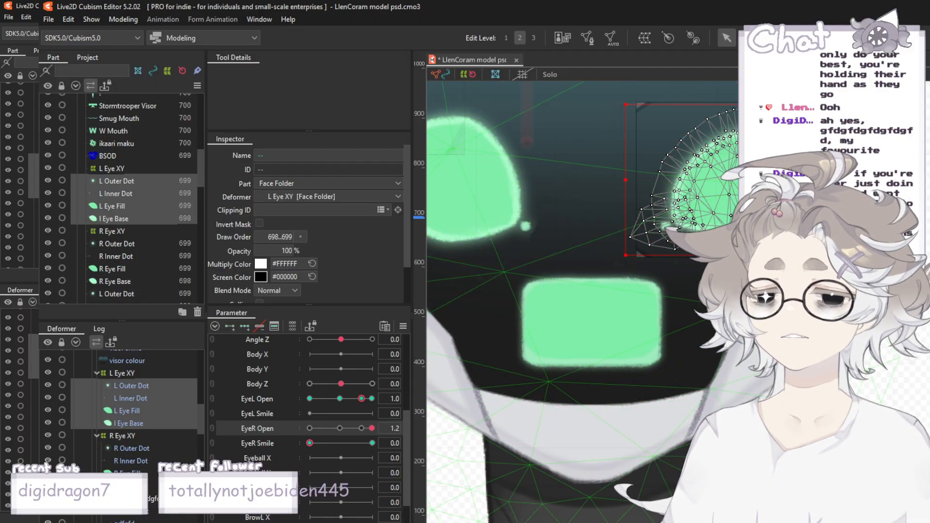
- Reset EyeR Open to 1.0 and compare the two eyes with EyeL Open and EyeR Open each raised to 1.2
left_click(596, 231)
left_click(358, 424)
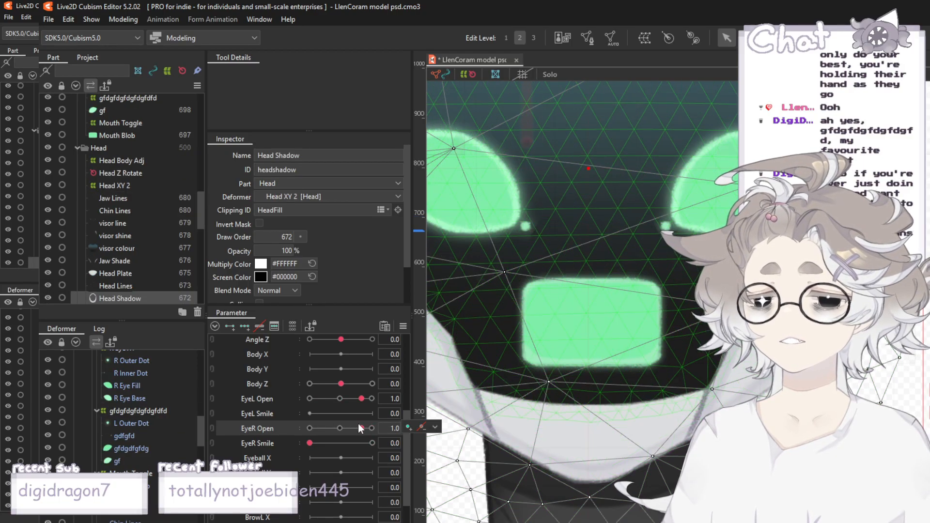
scroll(355, 394, "down", 1)
scroll(367, 359, "up", 1)
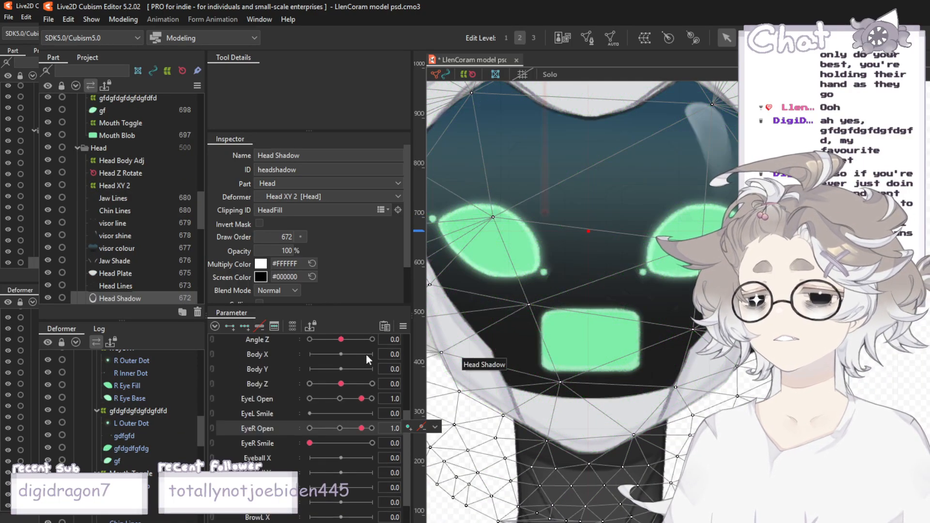
left_click(371, 399)
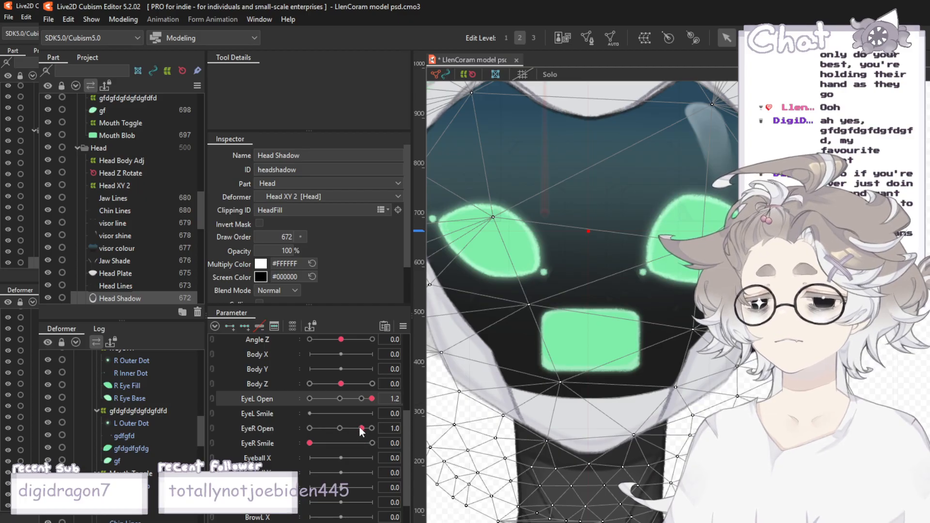
left_click(371, 428)
left_click_drag(372, 398, 382, 361)
scroll(580, 253, "down", 3)
scroll(697, 274, "up", 1)
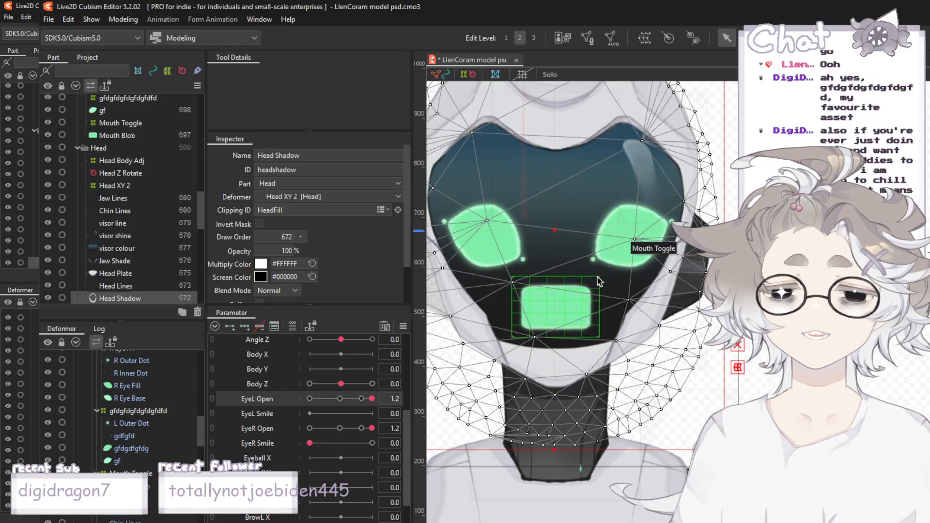
- Preview the right eye closed with EyeR Open at 0.0, and return EyeL Open and EyeR Open to 1.0
left_click_drag(373, 400, 254, 431)
left_click(364, 399)
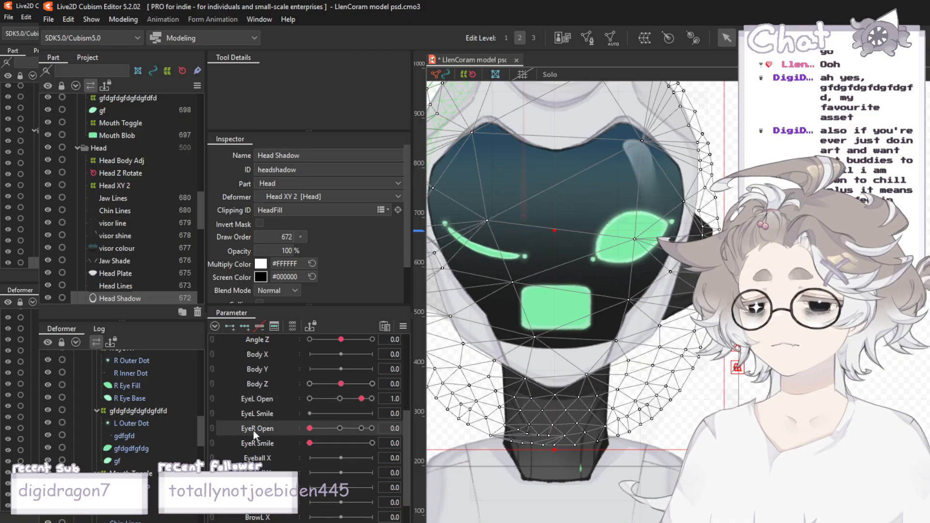
left_click(372, 428)
left_click(361, 428)
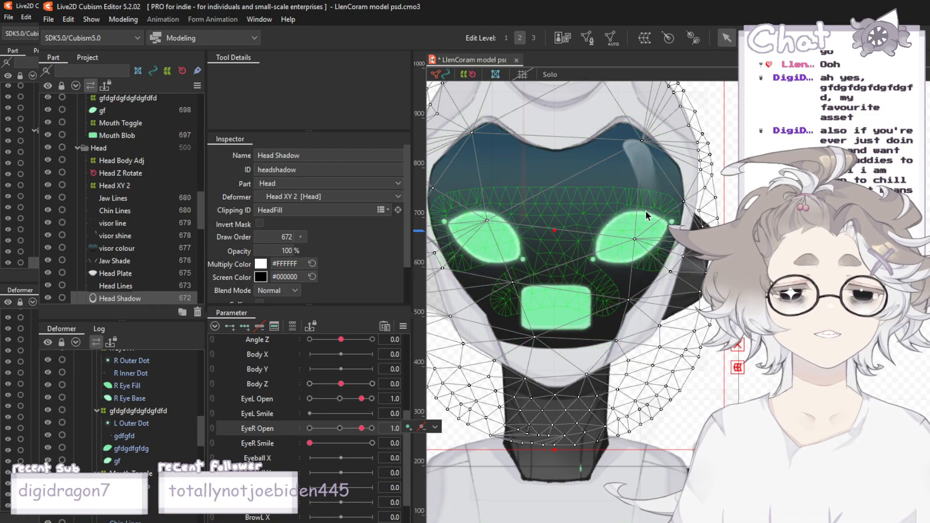
scroll(682, 215, "down", 2)
scroll(599, 226, "up", 2)
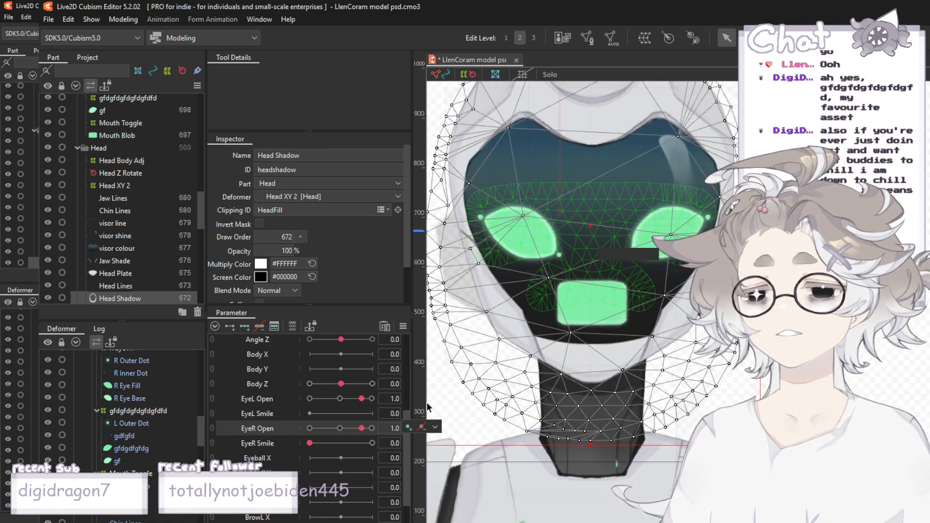
- Preview the left eye with EyeL Open at 0.0 and 1.2, return it to 1.0, and clear the selection
left_click_drag(361, 399, 269, 397)
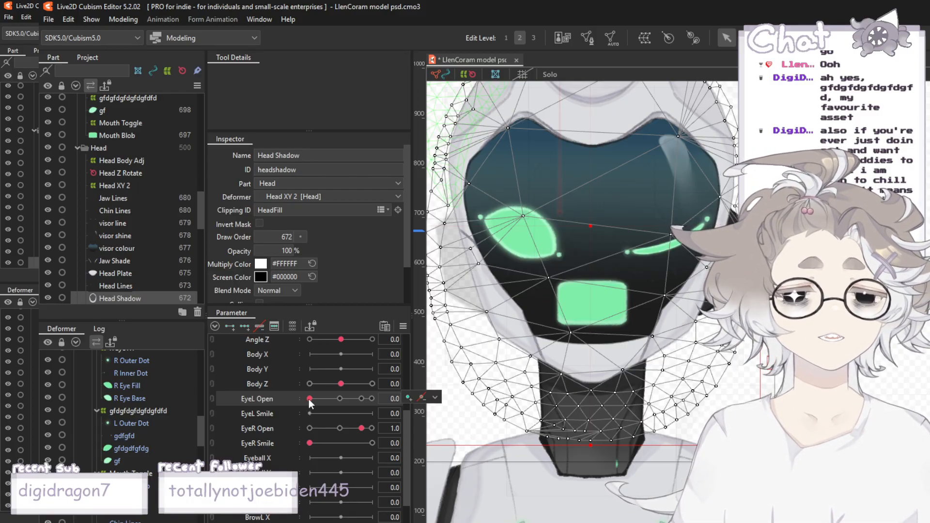
left_click_drag(309, 399, 391, 397)
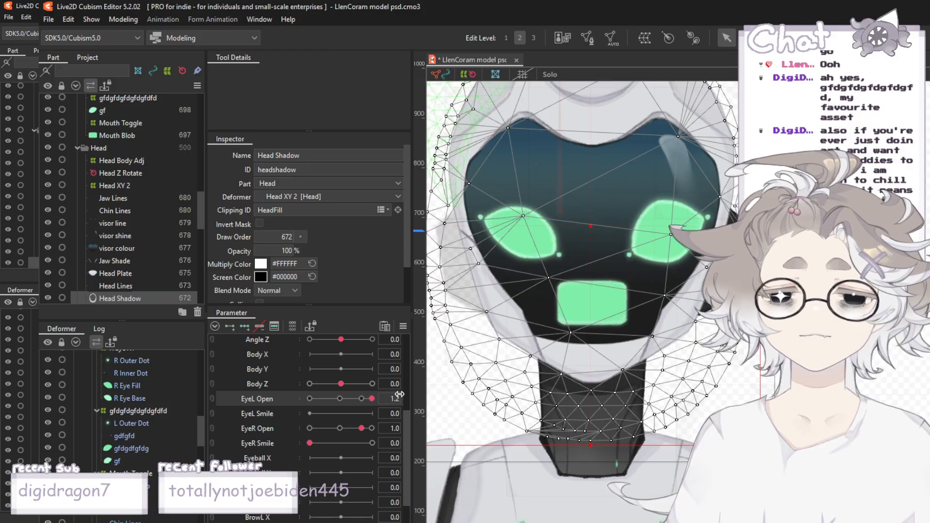
scroll(666, 243, "up", 2)
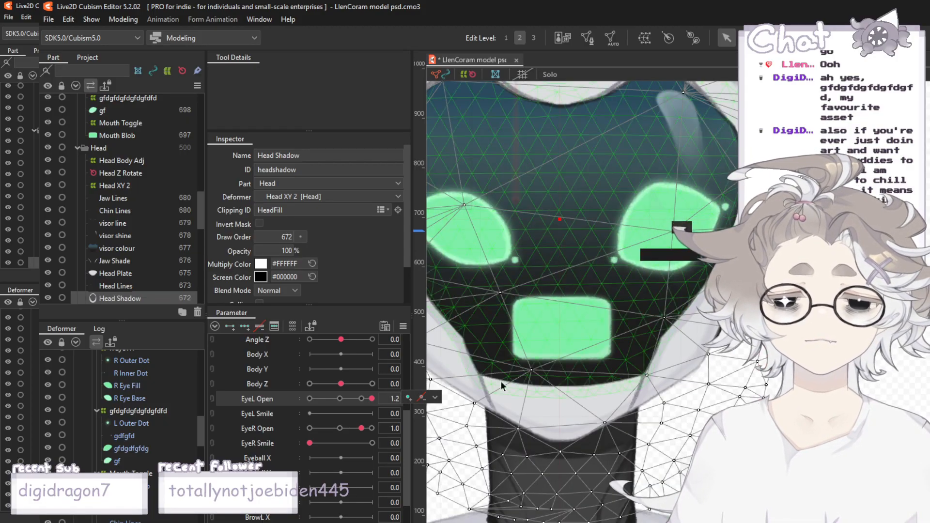
left_click(363, 400)
scroll(652, 255, "down", 4)
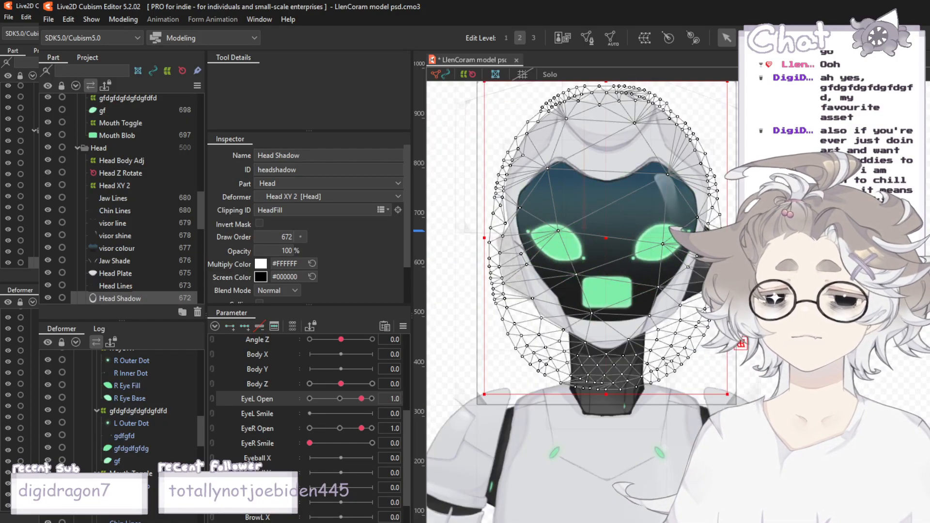
left_click(513, 367)
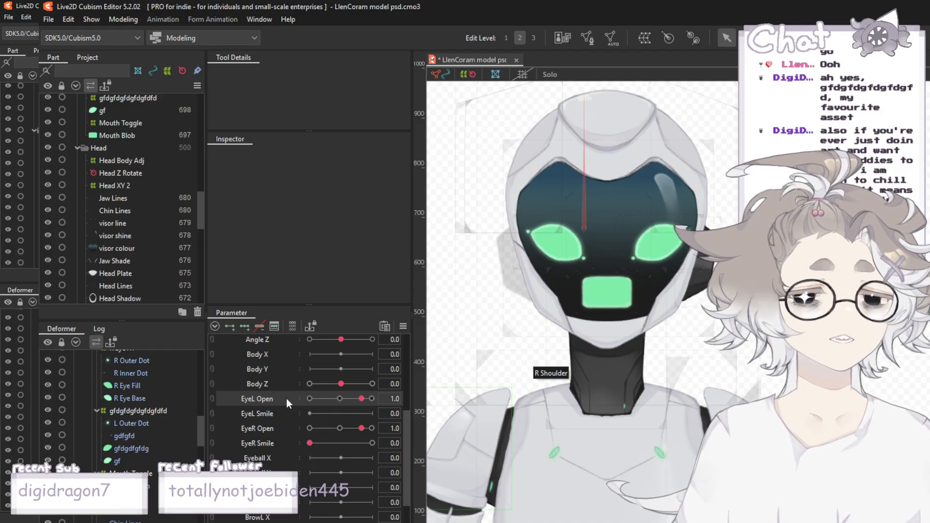
scroll(519, 230, "up", 2)
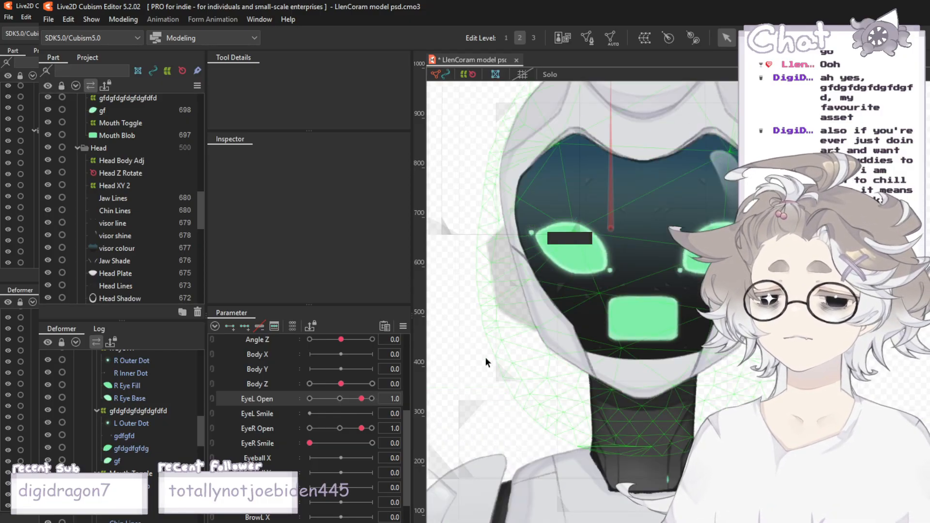
scroll(105, 183, "down", 1)
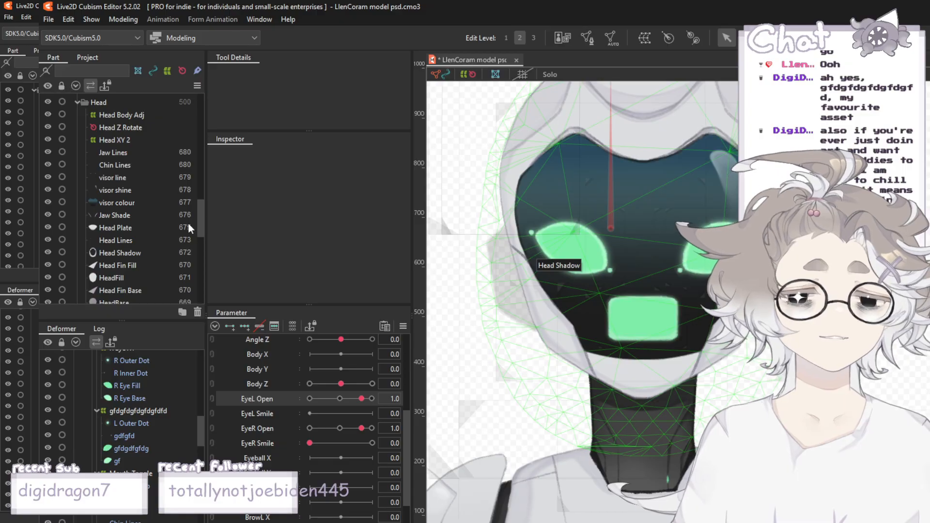
scroll(659, 228, "down", 2)
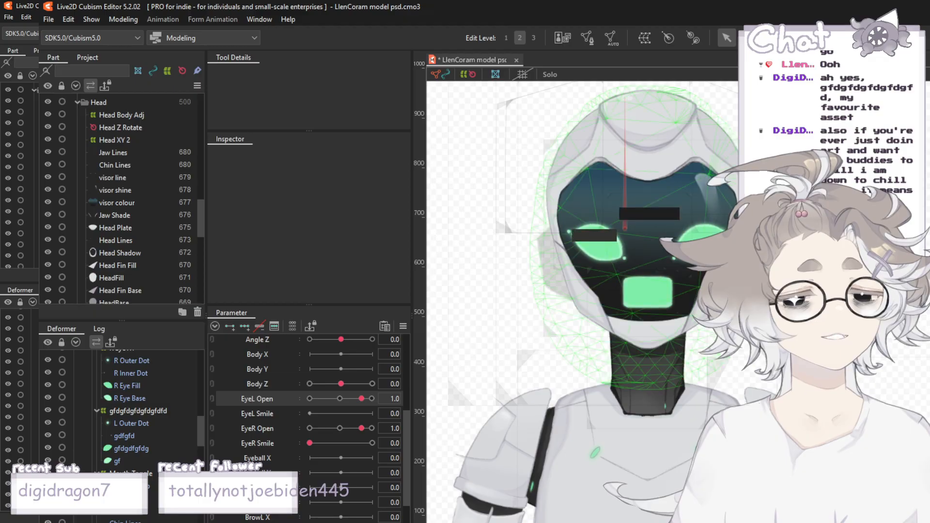
scroll(598, 193, "down", 3)
scroll(598, 192, "up", 3)
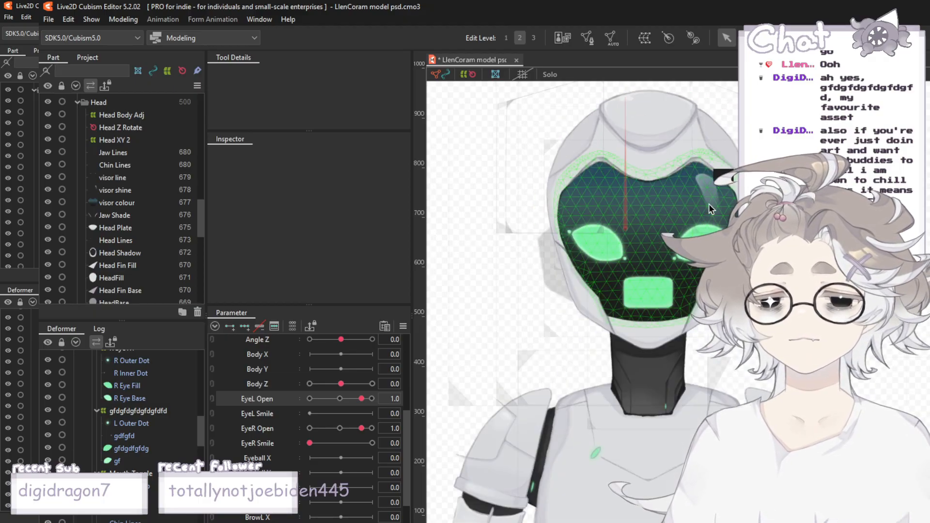
scroll(708, 203, "up", 3)
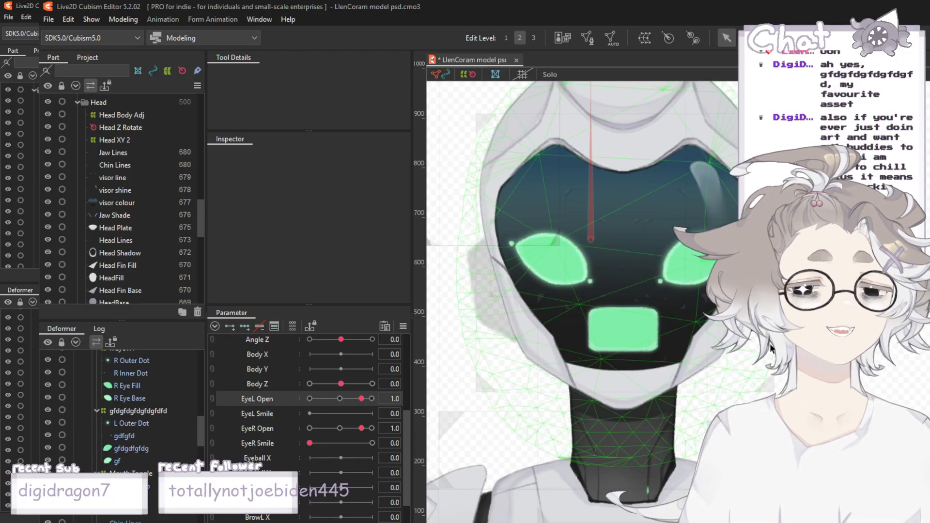
scroll(606, 236, "down", 1)
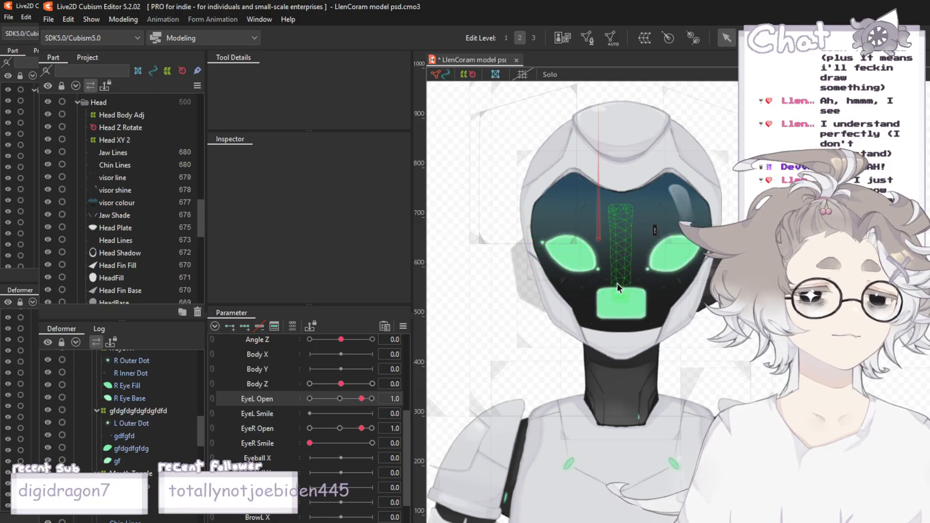
scroll(617, 283, "up", 1)
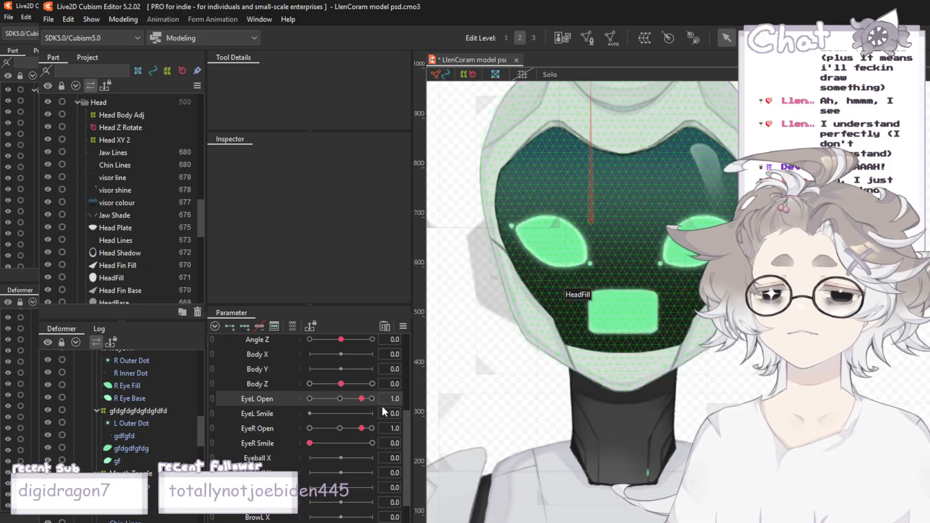
- Preview the left eye partly closed with EyeL Open at 0.6, and return EyeL Open and EyeR Open to 1.0
left_click(338, 405)
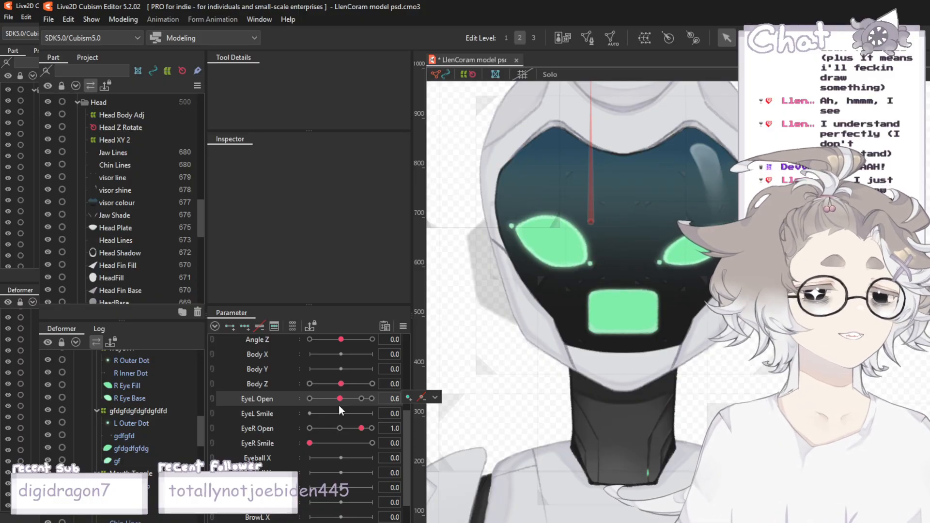
left_click(358, 398)
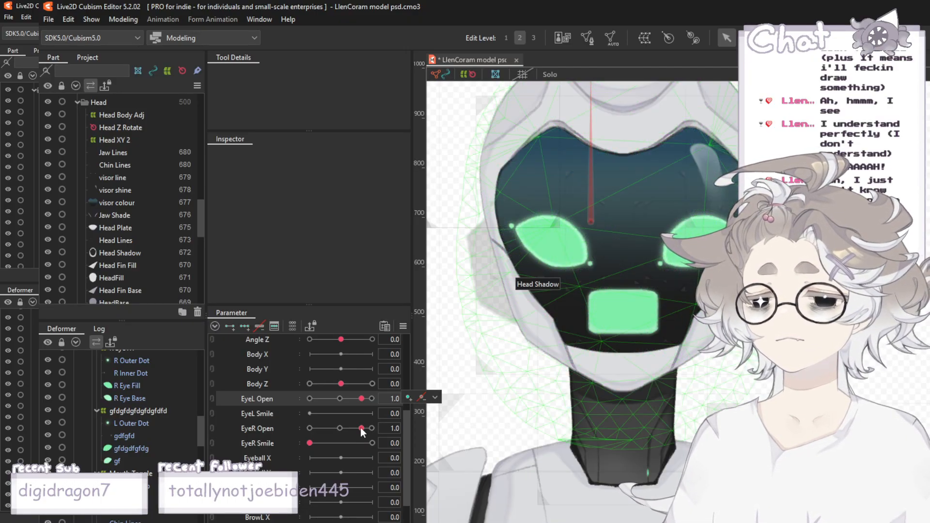
left_click(348, 428)
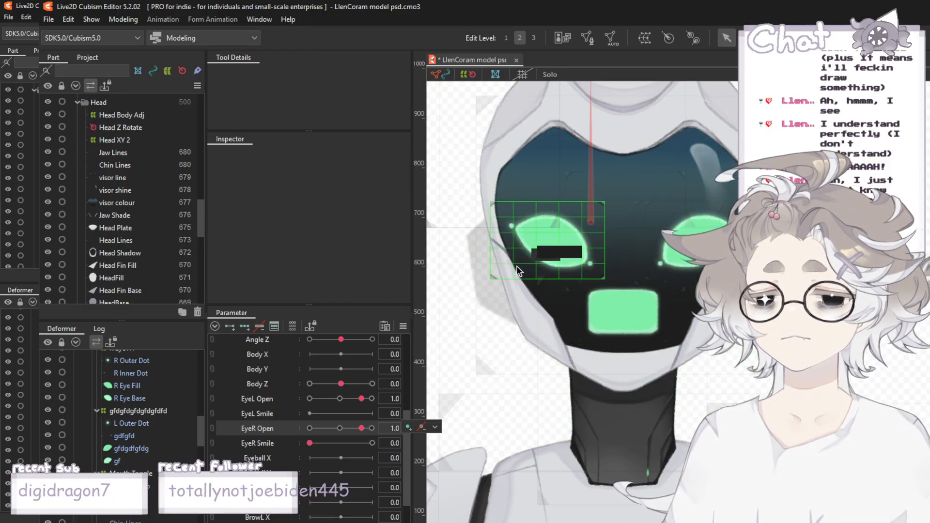
- Look through the Head, Head Knobs and Torso parts, inspecting the Torso Z deformer and the Collar Line mesh
scroll(589, 219, "up", 2)
scroll(124, 165, "down", 3)
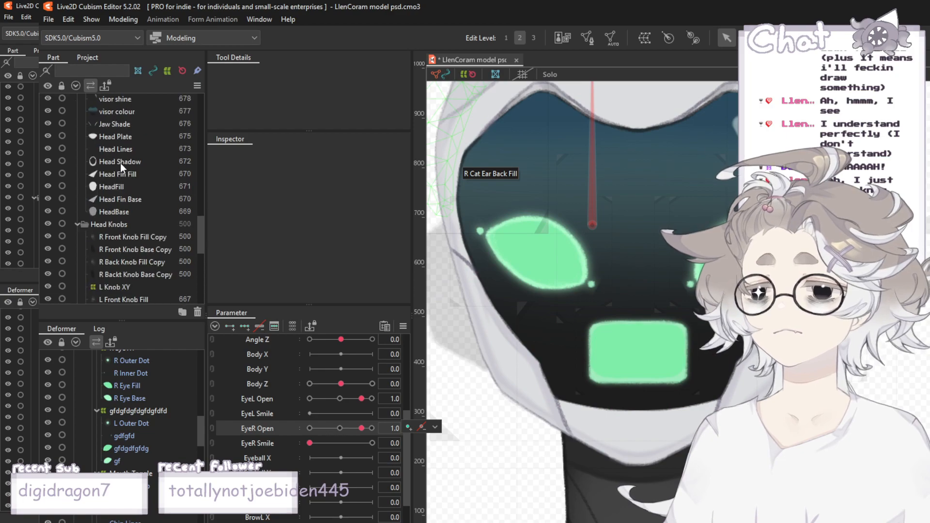
scroll(103, 211, "down", 3)
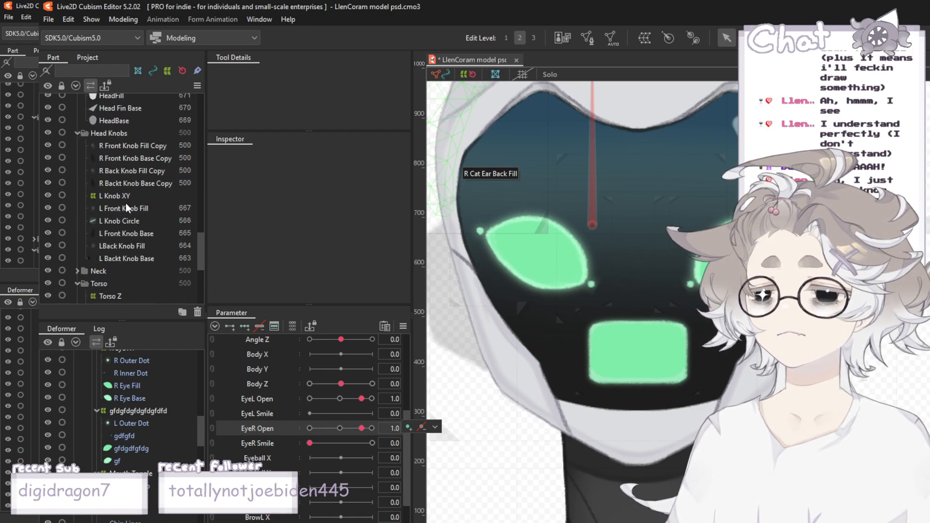
scroll(126, 206, "down", 3)
left_click(126, 205)
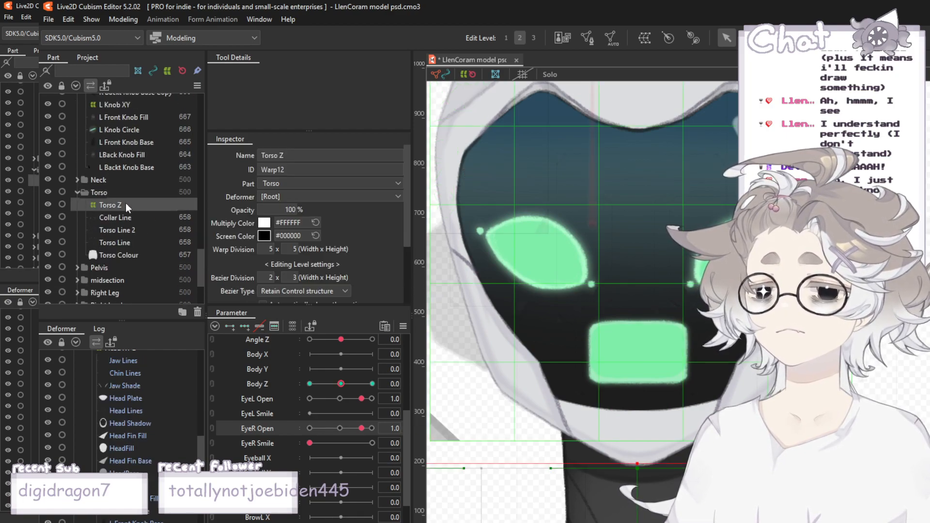
left_click(118, 217)
scroll(187, 210, "up", 2)
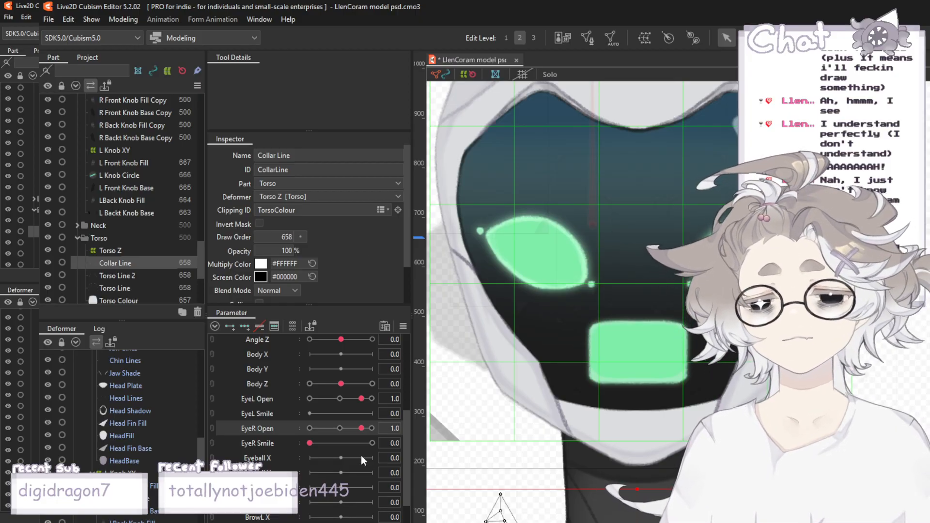
scroll(563, 249, "down", 3)
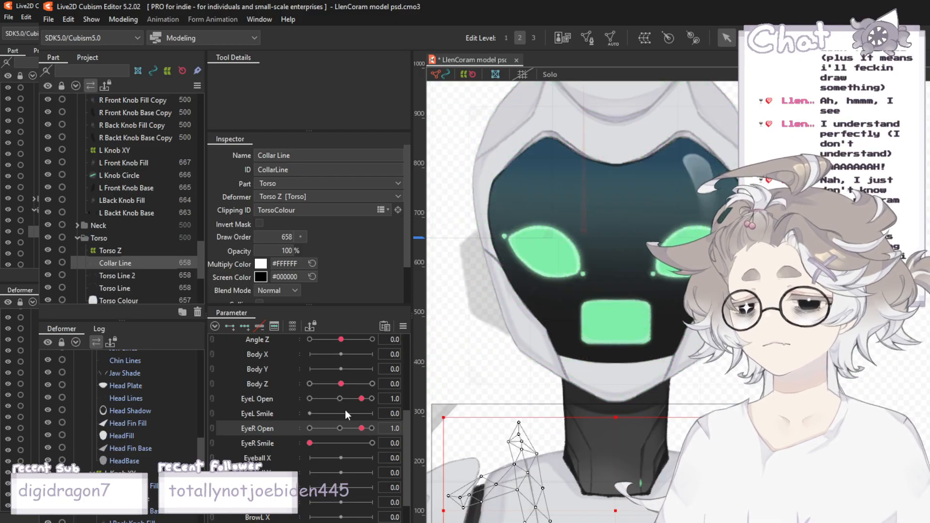
- Keep EyeL Open at 1.0 and preview the head tilt with Angle Z at its maximum, returning it to 0.0
left_click(361, 399)
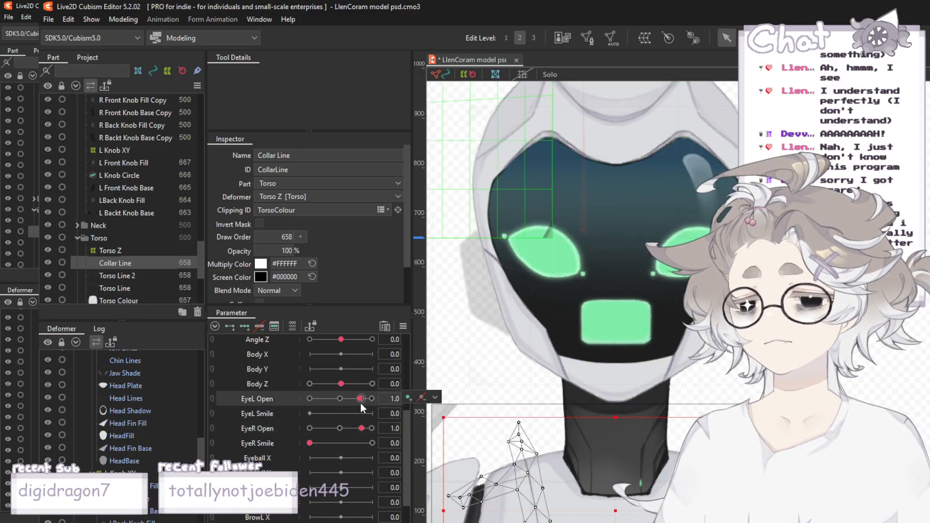
scroll(361, 403, "up", 1)
left_click_drag(341, 385, 408, 393)
left_click(342, 385)
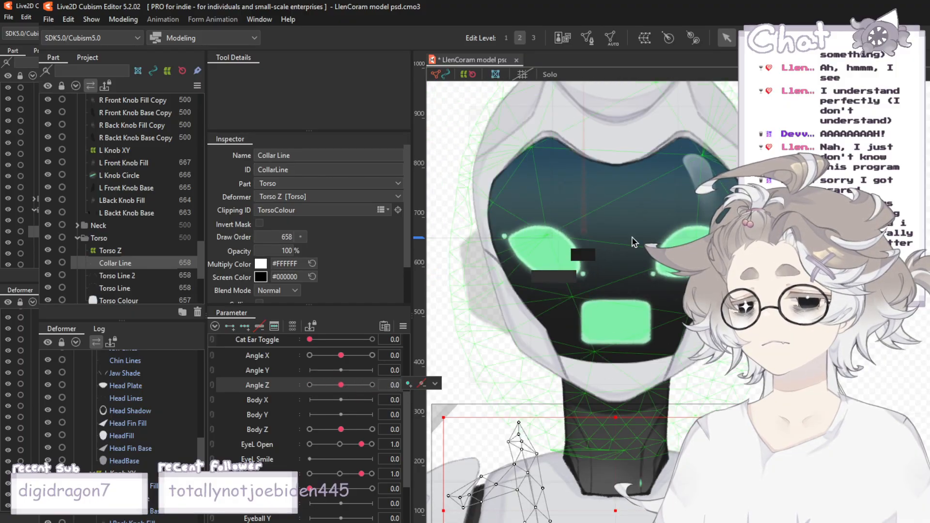
- Clear the selection and preview the head turn with Angle X at its maximum, returning it to 0.0
scroll(635, 241, "down", 2)
left_click(509, 237)
scroll(508, 238, "up", 2)
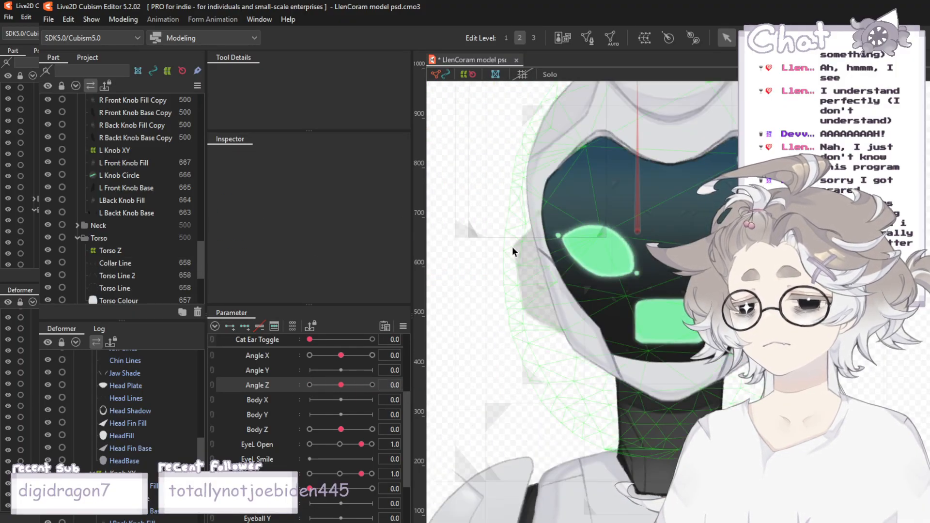
left_click_drag(341, 359, 403, 365)
left_click(342, 355)
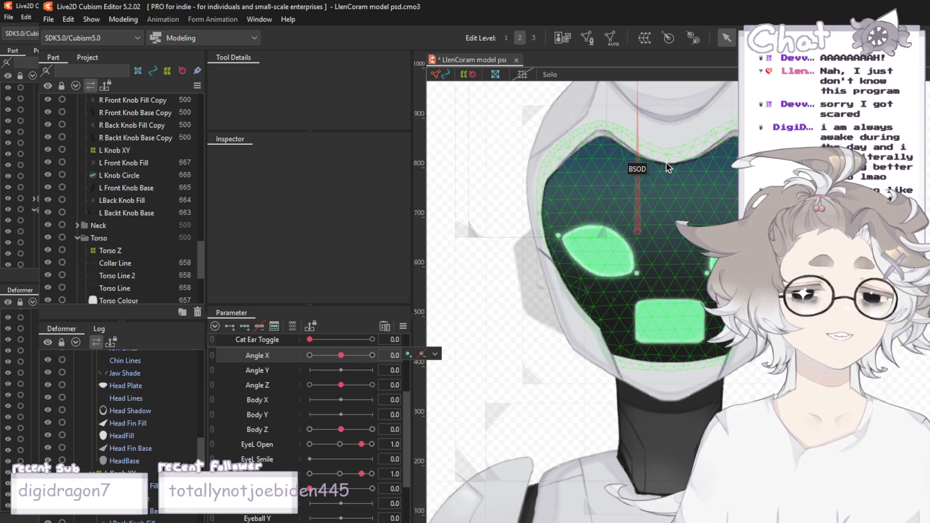
scroll(667, 162, "down", 3)
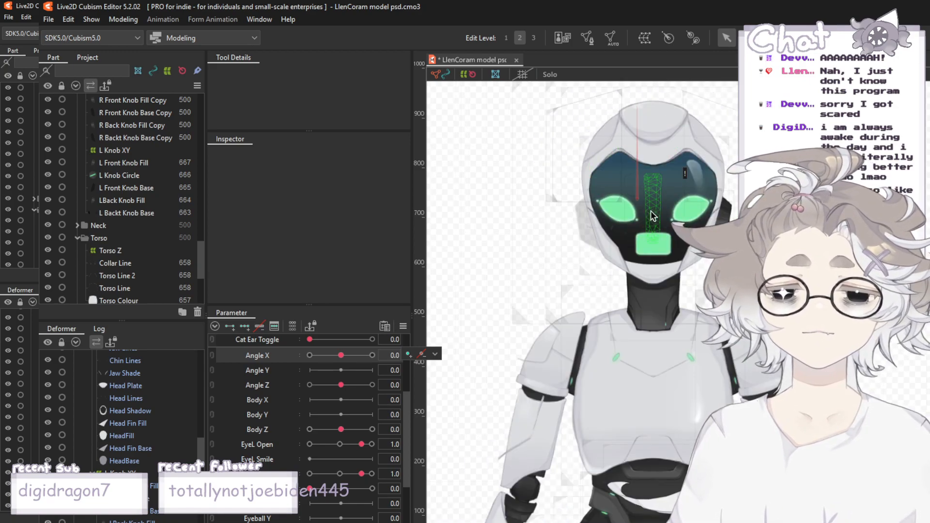
scroll(653, 190, "down", 2)
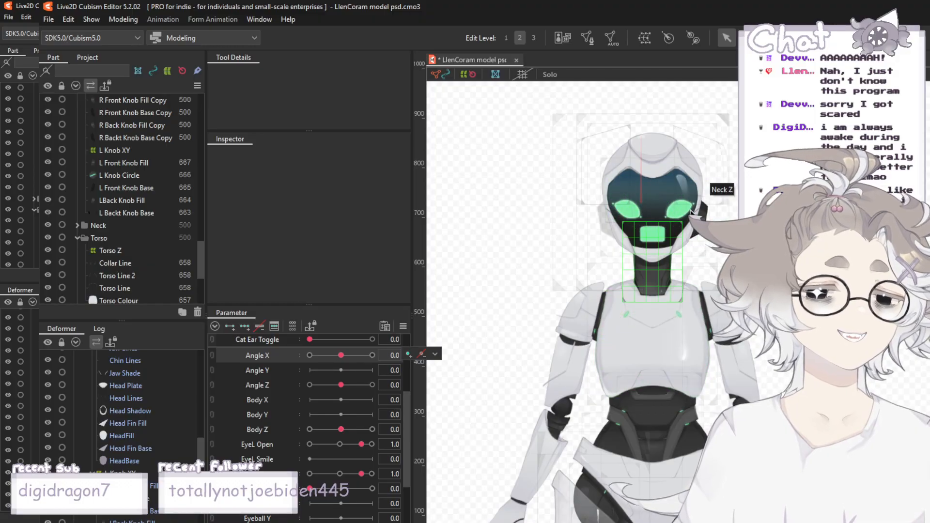
scroll(697, 213, "up", 2)
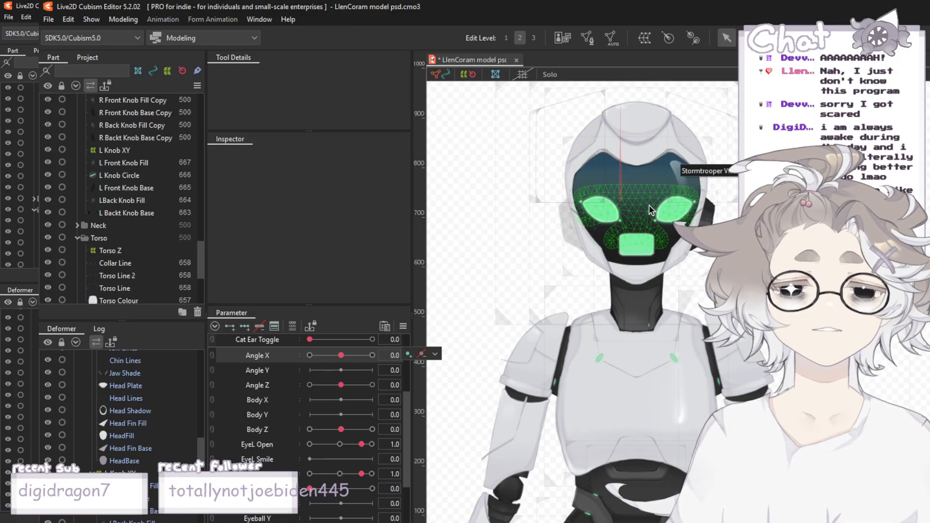
scroll(650, 210, "up", 2)
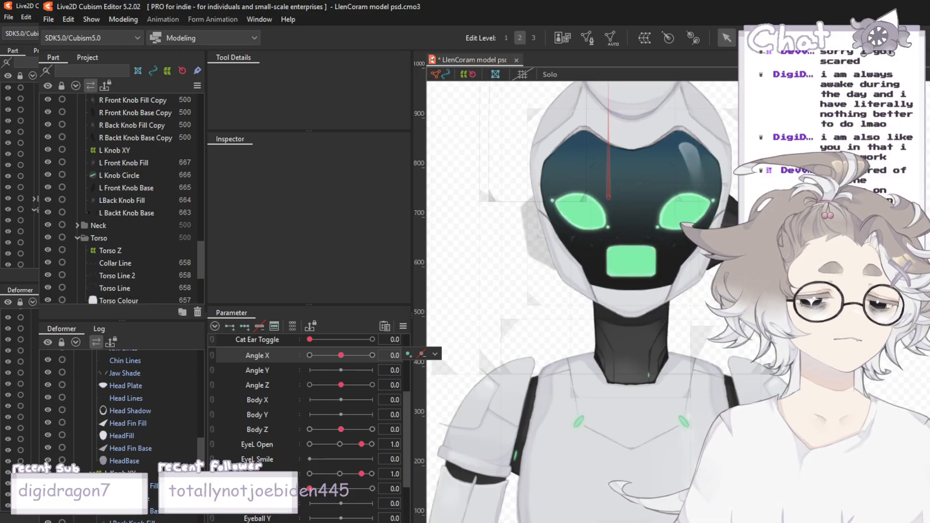
scroll(649, 205, "down", 2)
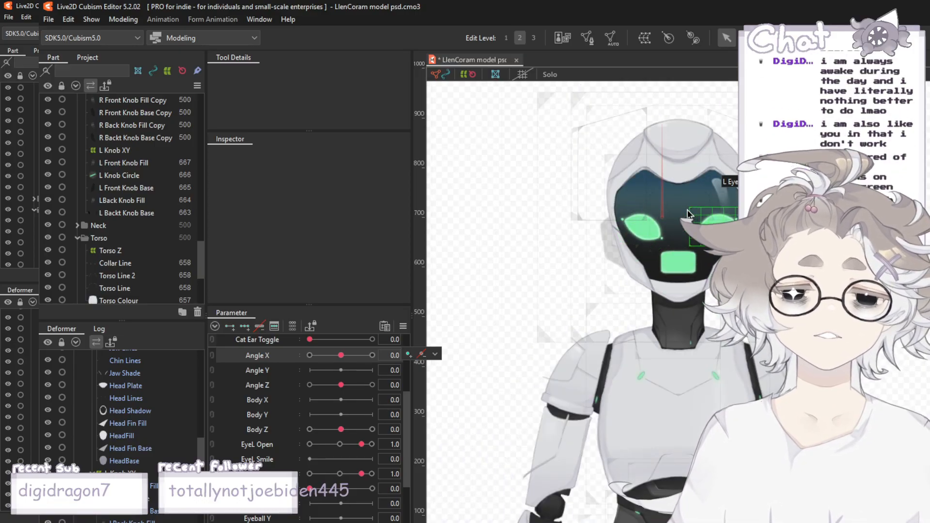
scroll(688, 213, "up", 1)
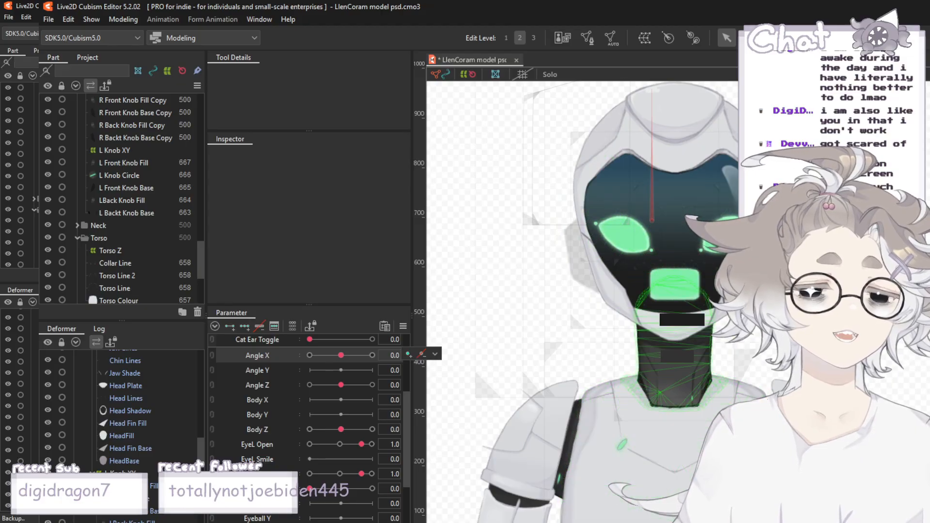
scroll(645, 367, "up", 2)
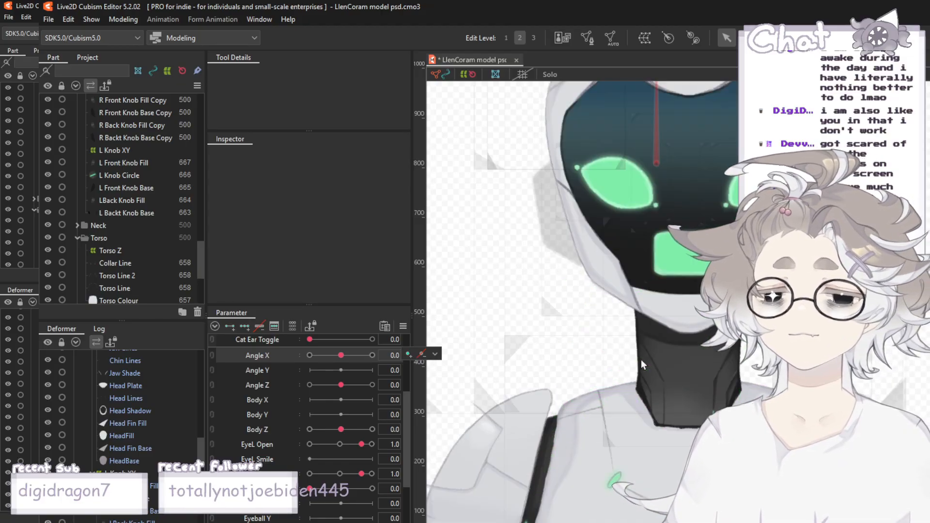
scroll(663, 285, "down", 2)
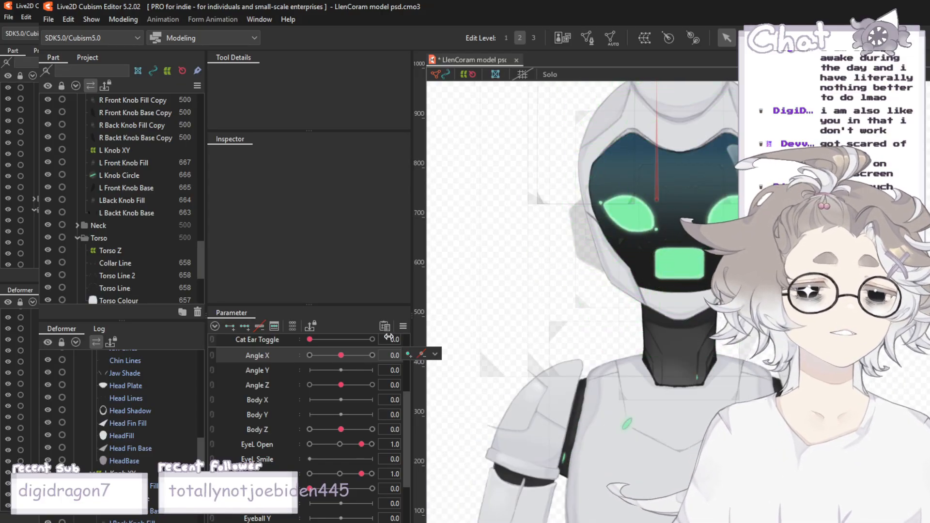
- Preview the eyes on the turned head with Angle X at 30.0, and return Angle X to 0.0
left_click(435, 354)
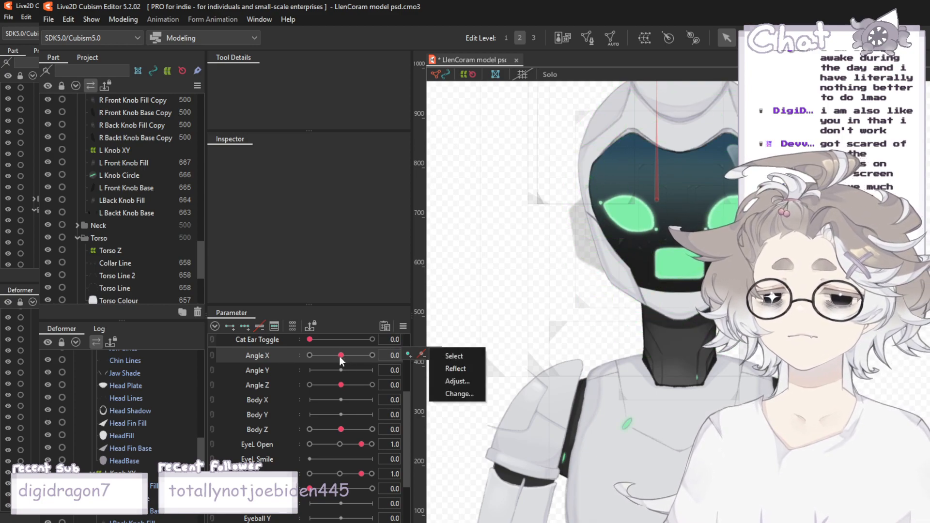
left_click_drag(341, 355, 395, 371)
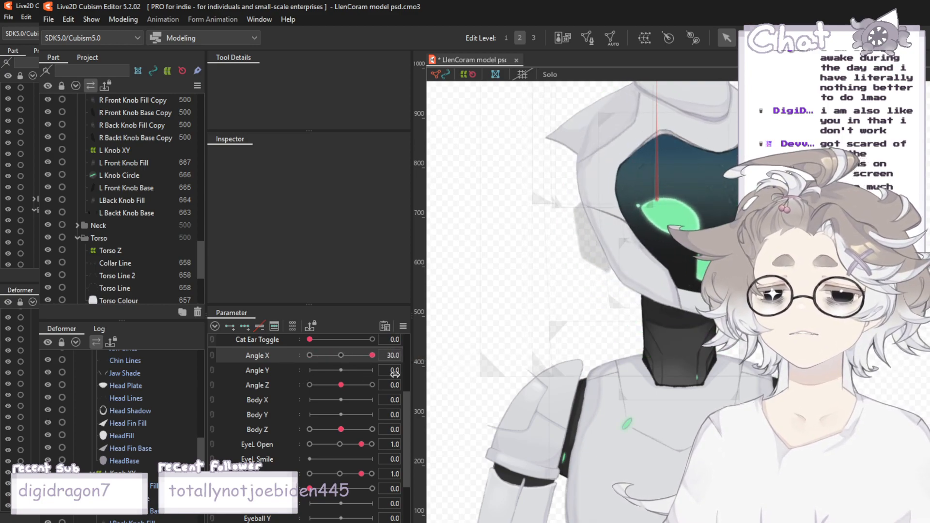
left_click(337, 358)
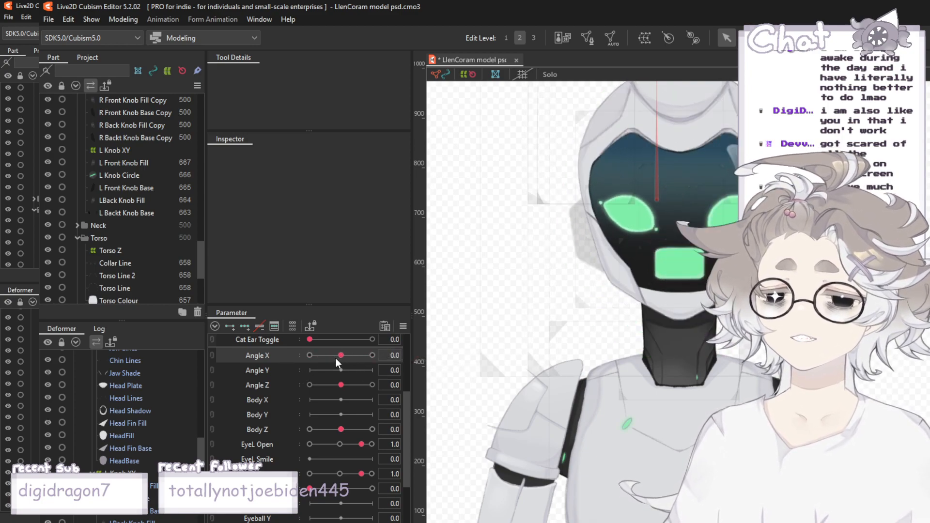
- Save the model file
left_click(48, 20)
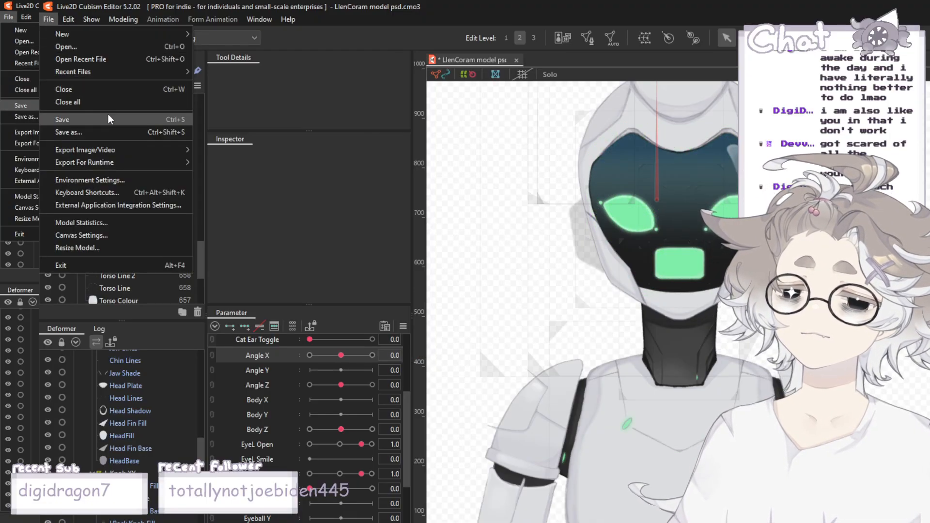
left_click(63, 118)
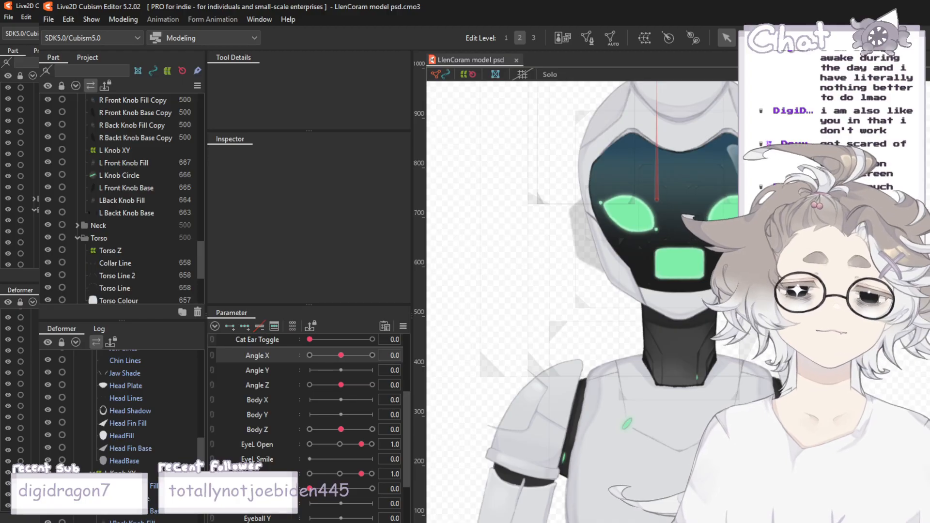
- Preview the left eye closed with EyeL Open at 0.0, and return EyeL Open to 1.0
scroll(623, 197, "up", 3)
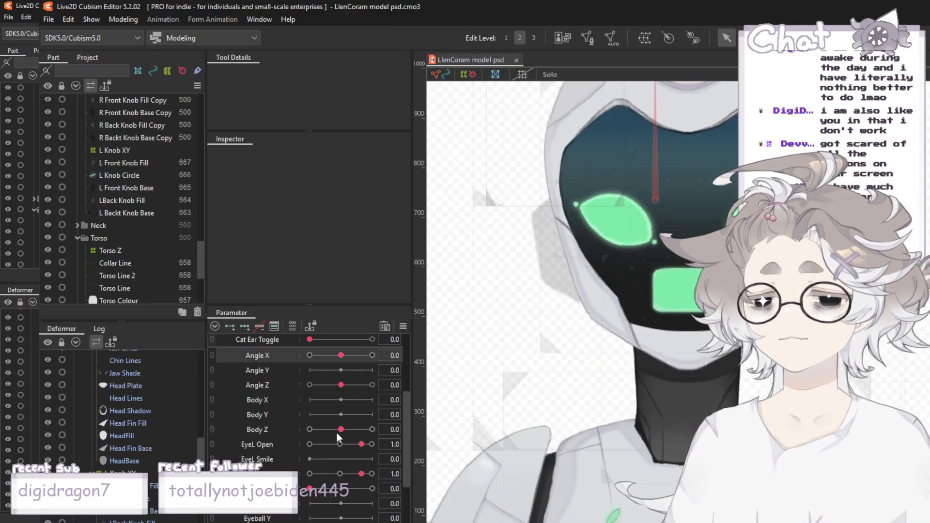
left_click(359, 444)
left_click_drag(359, 445, 294, 447)
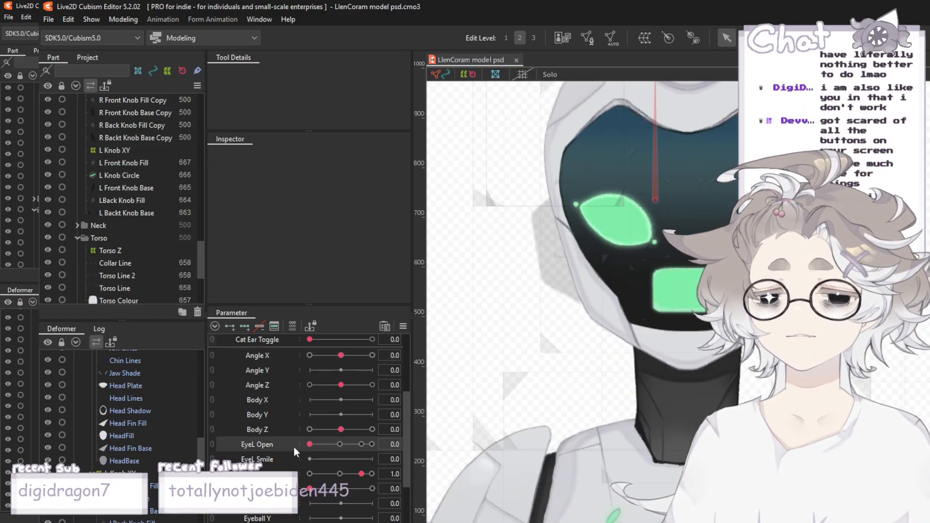
left_click(357, 444)
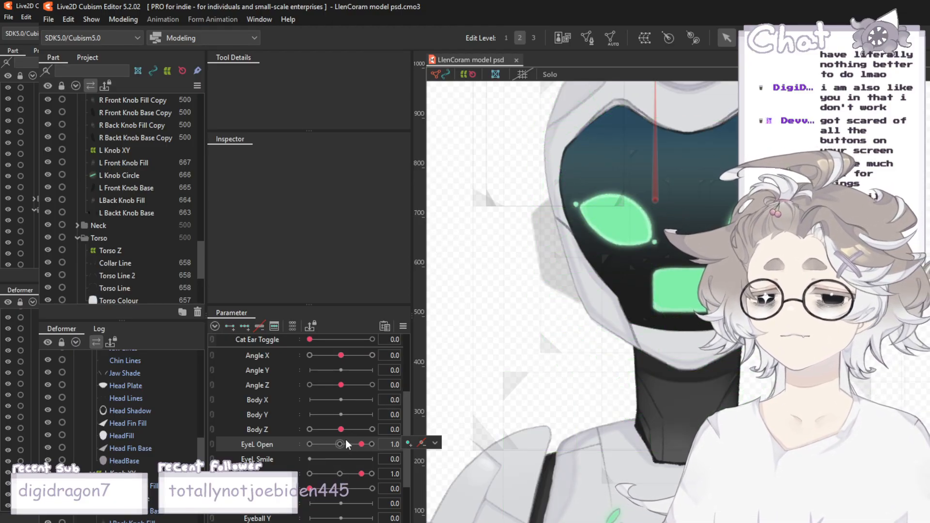
- Preview the right eye's smile shape with EyeR Smile at 1.0, and return EyeR Smile to 0.0
scroll(152, 204, "down", 2)
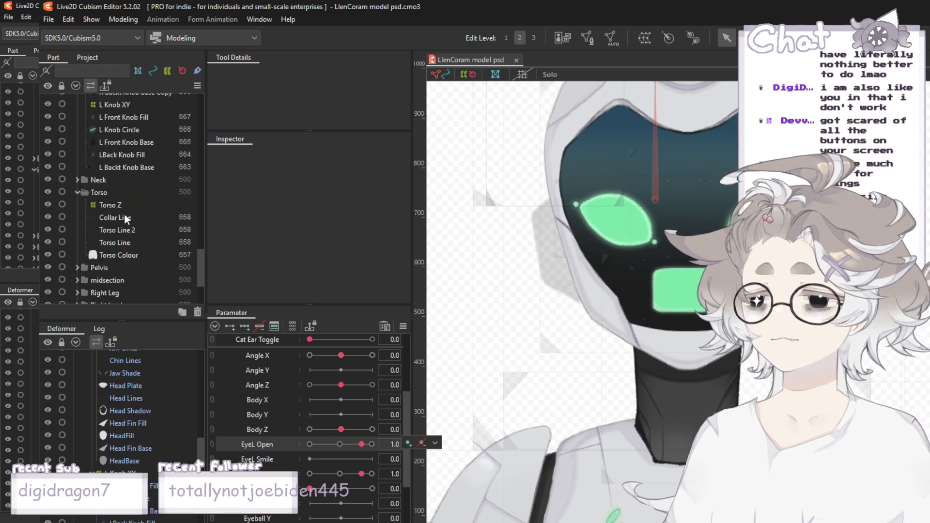
scroll(170, 286, "down", 2)
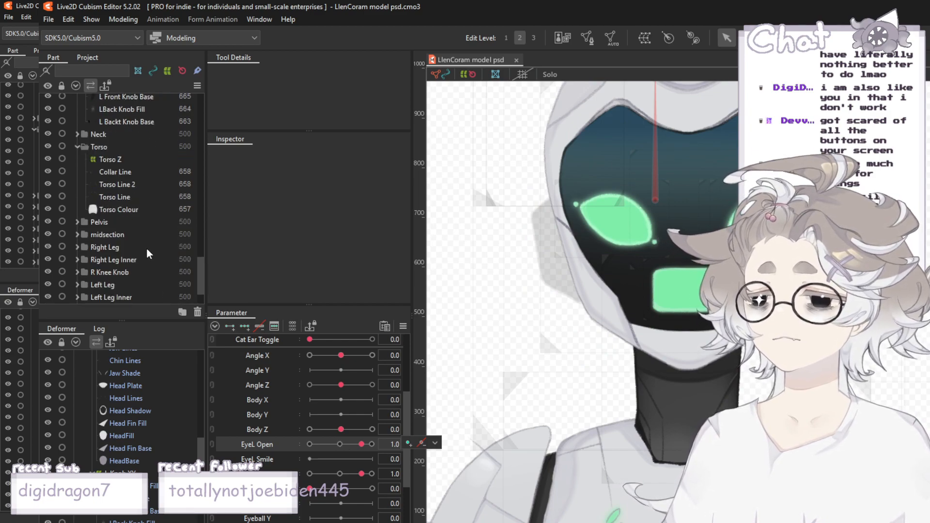
scroll(141, 239, "up", 3)
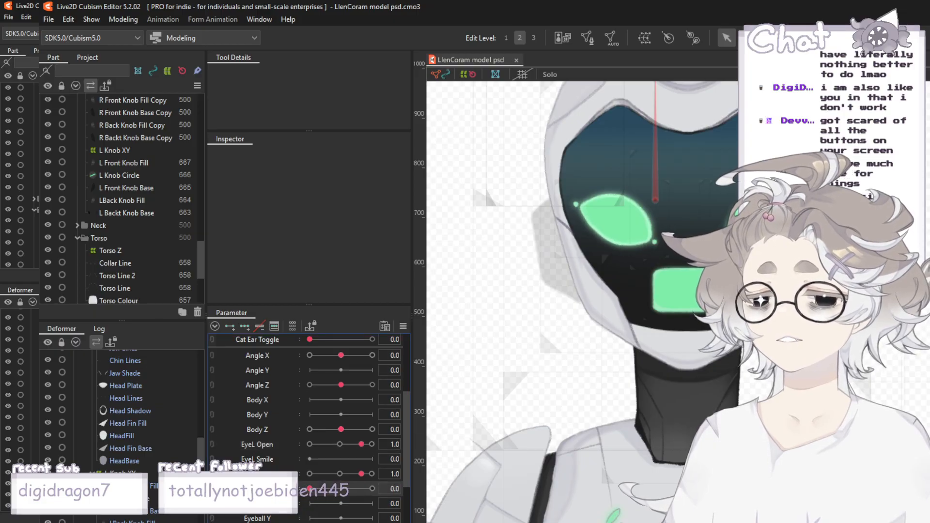
left_click_drag(310, 488, 389, 485)
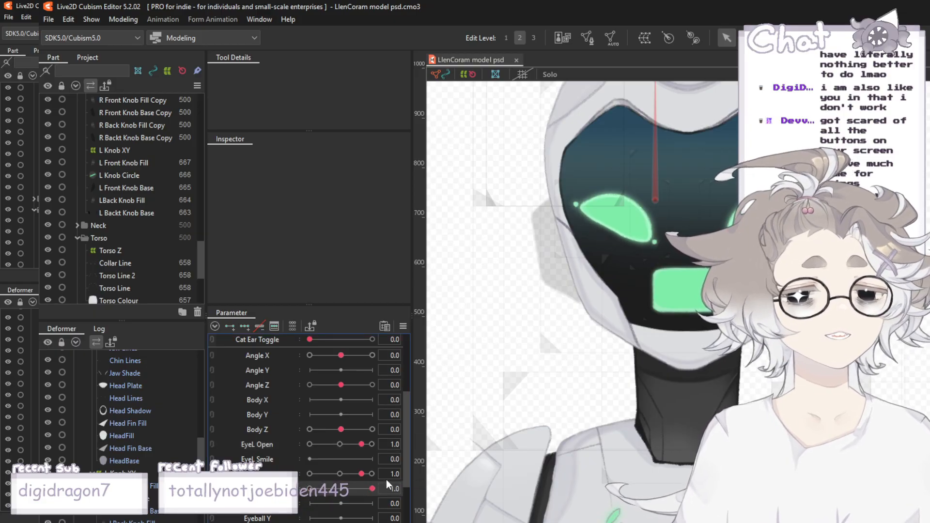
scroll(509, 155, "down", 7)
scroll(556, 170, "up", 5)
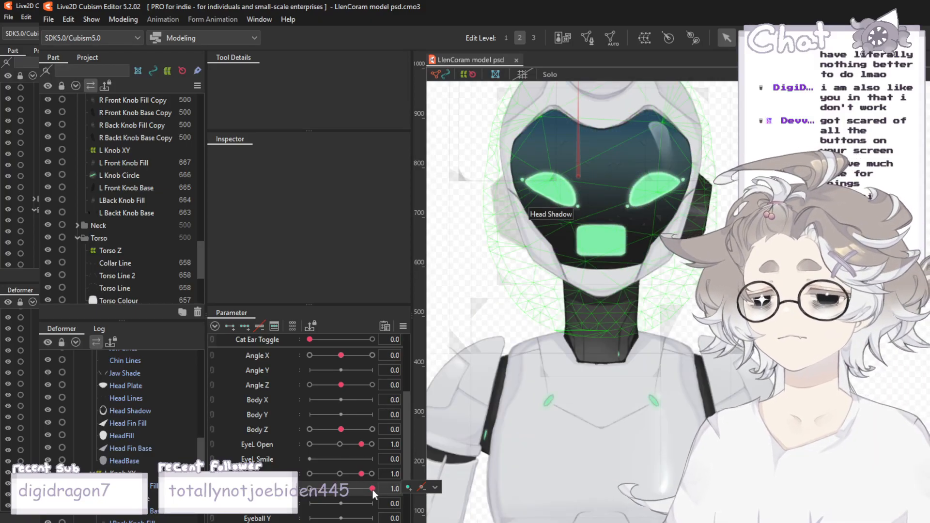
left_click_drag(372, 489, 310, 488)
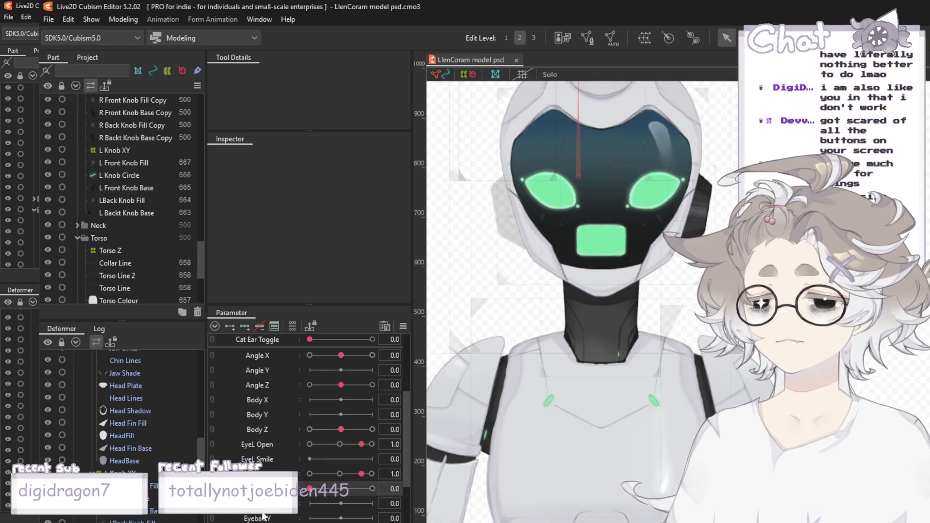
- Move the EyeR Smile keys of L Outer Dot, L Inner Dot, L Eye Fill and the left eye base to the EyeL Smile parameter
scroll(138, 203, "up", 2)
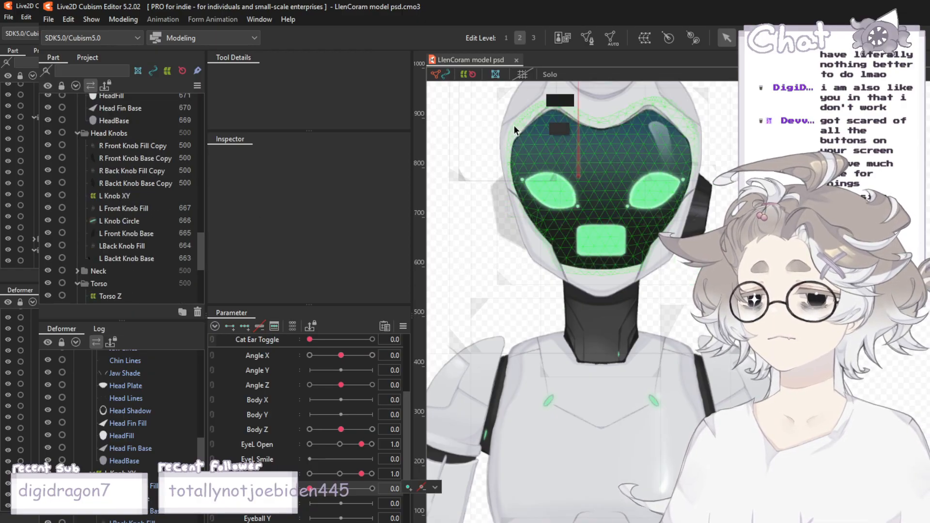
scroll(514, 129, "up", 2)
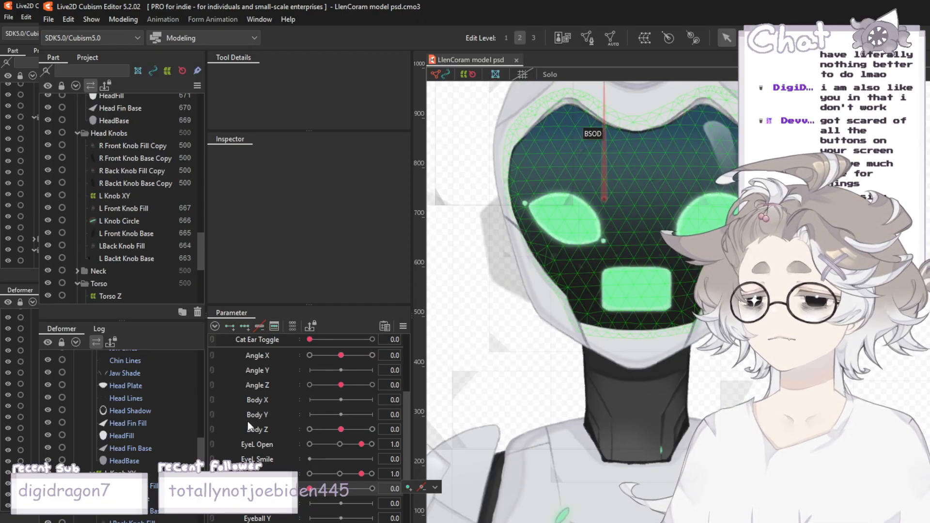
scroll(126, 189, "down", 4)
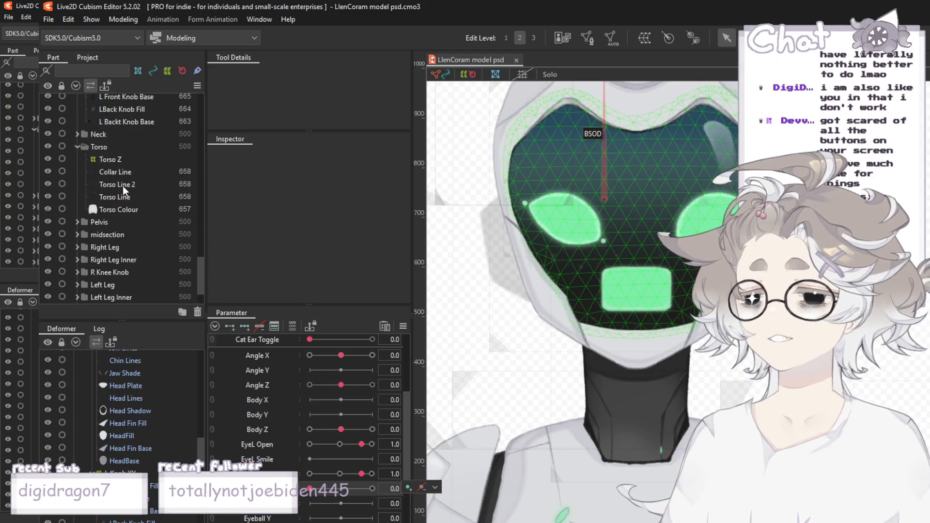
scroll(123, 185, "up", 10)
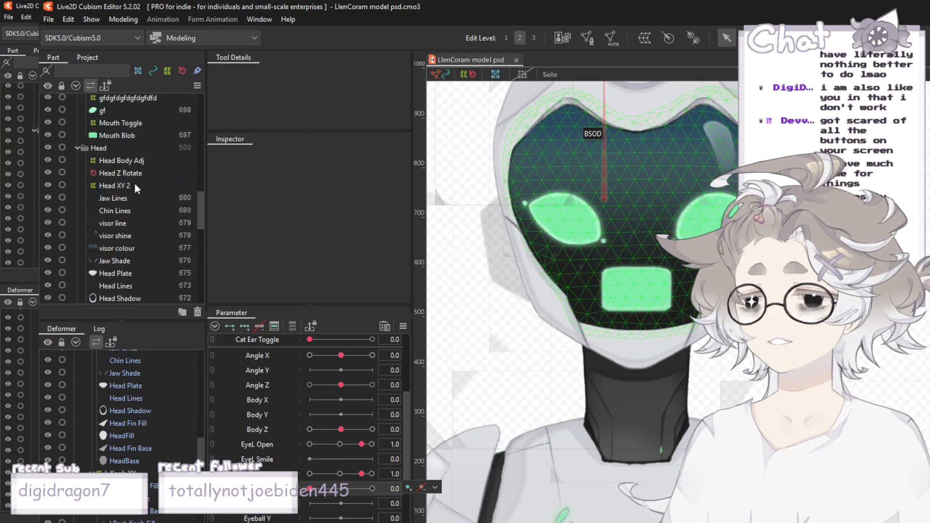
scroll(129, 186, "up", 4)
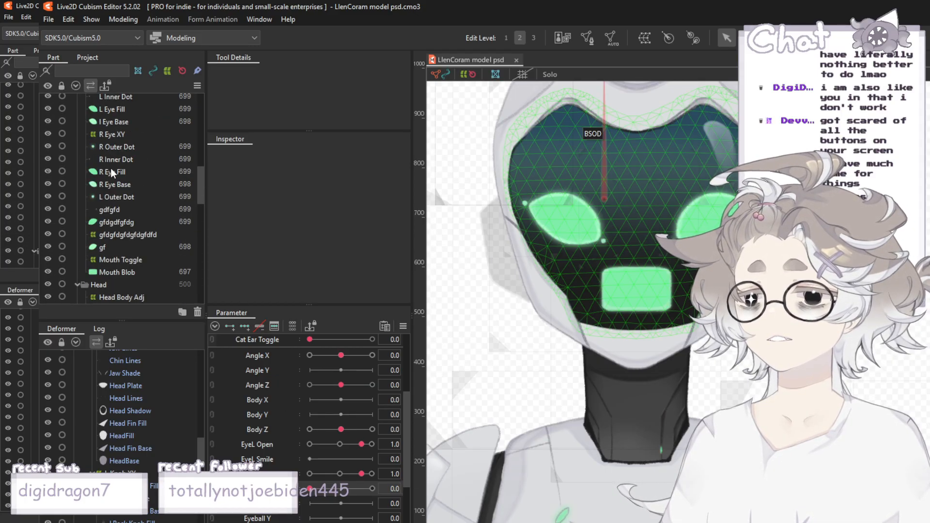
left_click(111, 170)
scroll(112, 172, "up", 3)
left_click(119, 174)
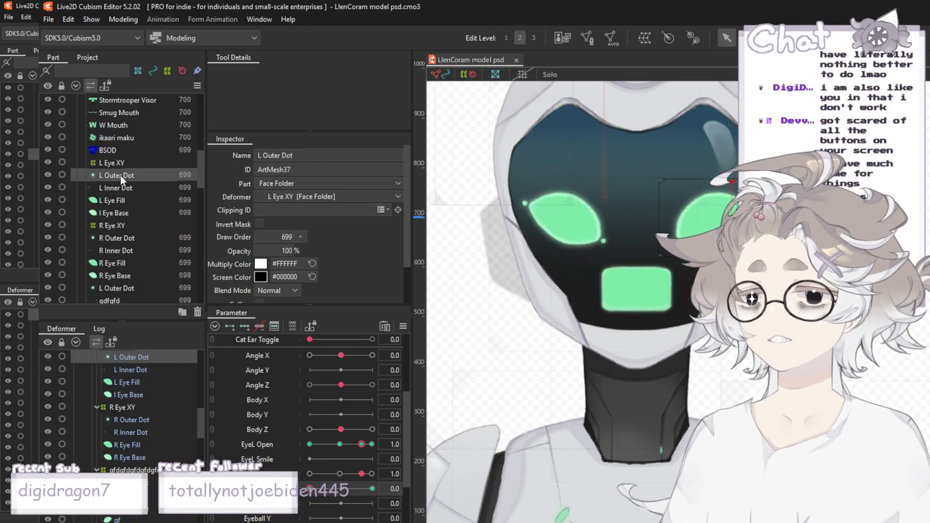
left_click(121, 214, "shift")
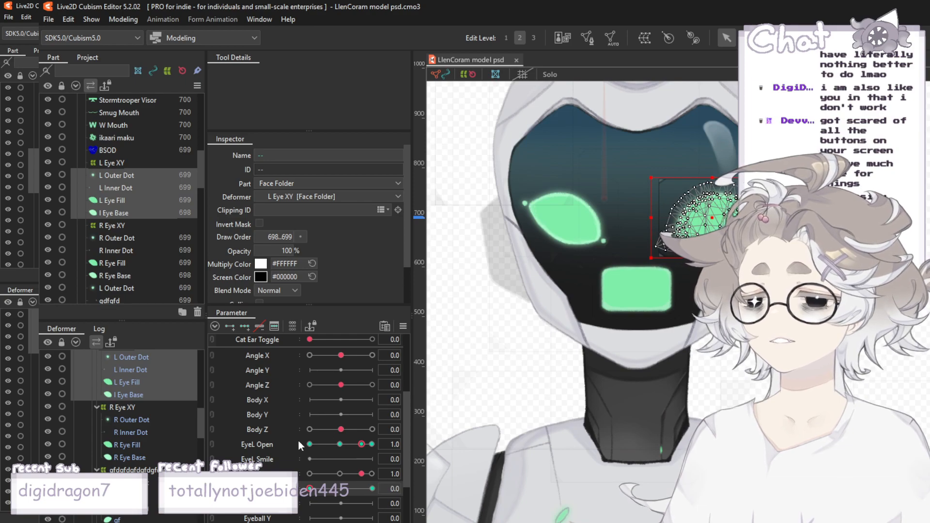
left_click_drag(309, 489, 295, 477)
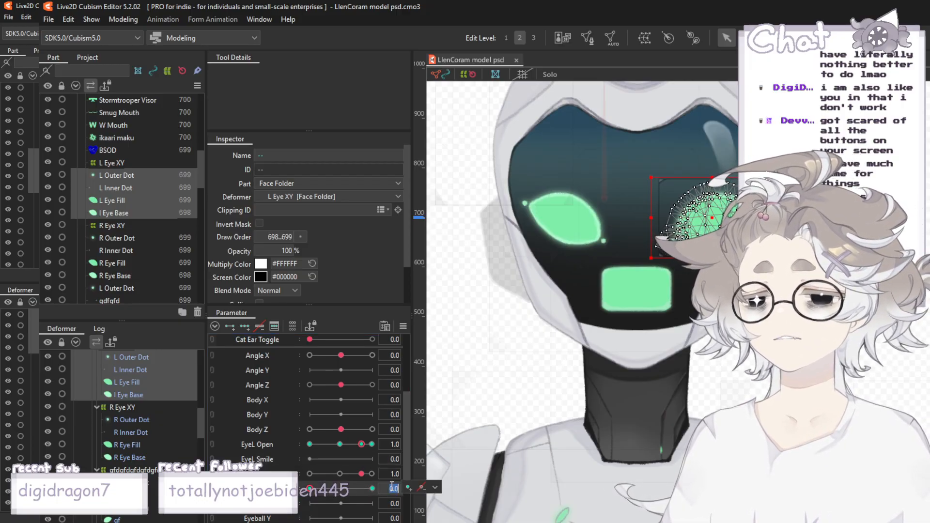
left_click(435, 488)
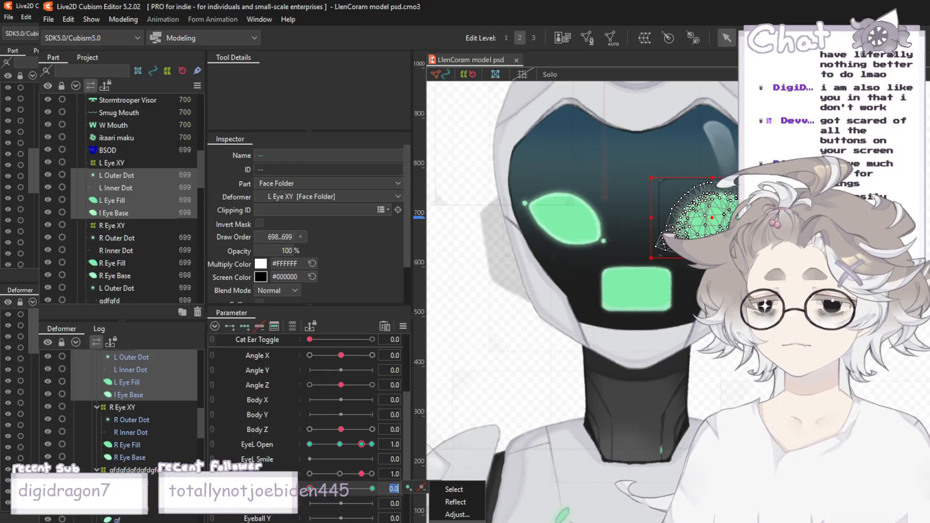
left_click(443, 489)
scroll(556, 290, "down", 5)
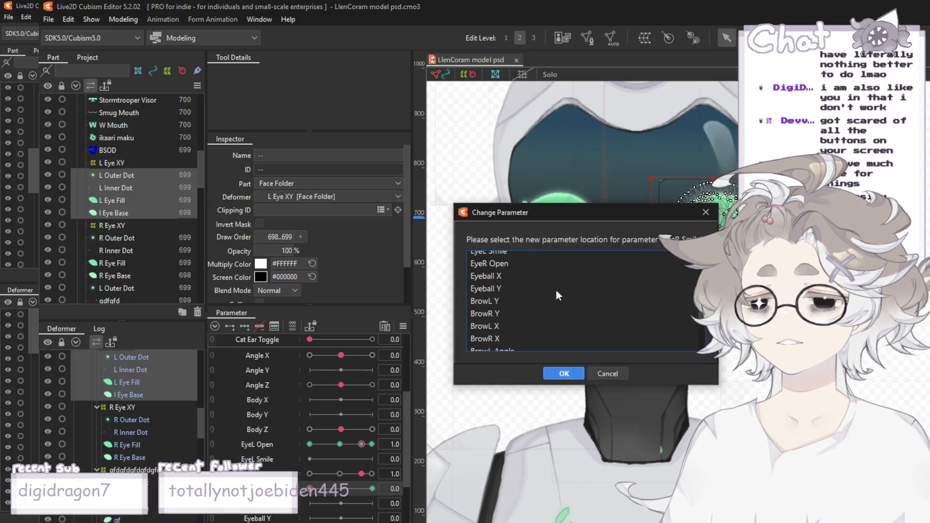
scroll(496, 290, "up", 1)
left_click(499, 296)
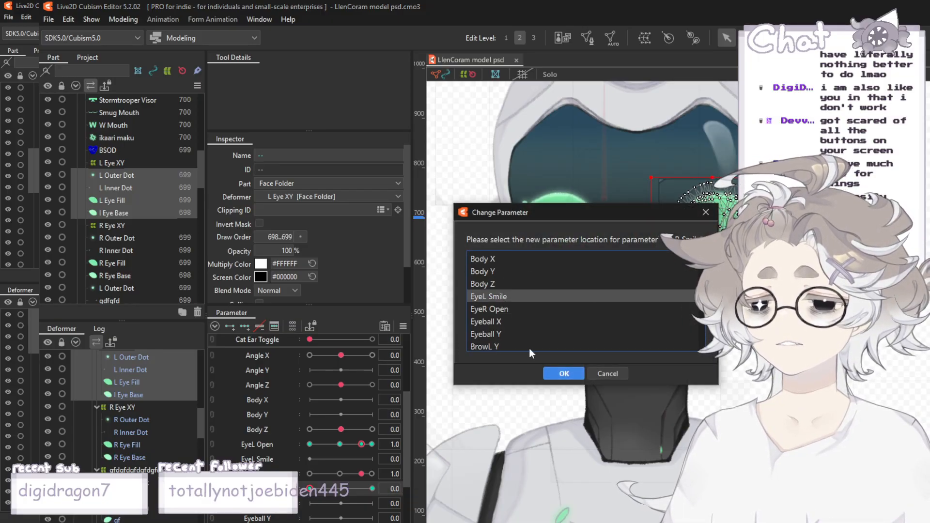
left_click(563, 375)
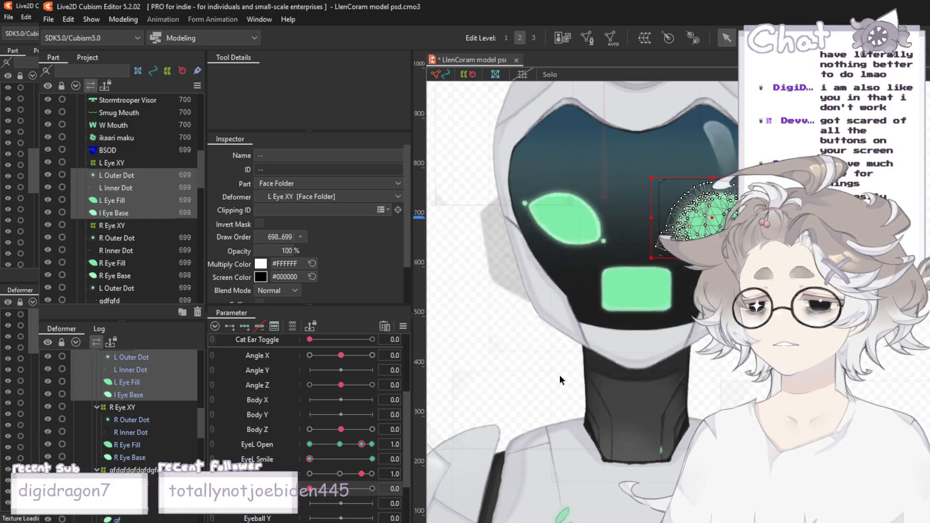
- Clear the selection and preview the left eye's smile shape with EyeL Smile at 1.0, returning it to 0.0
left_click(495, 373)
left_click(372, 459)
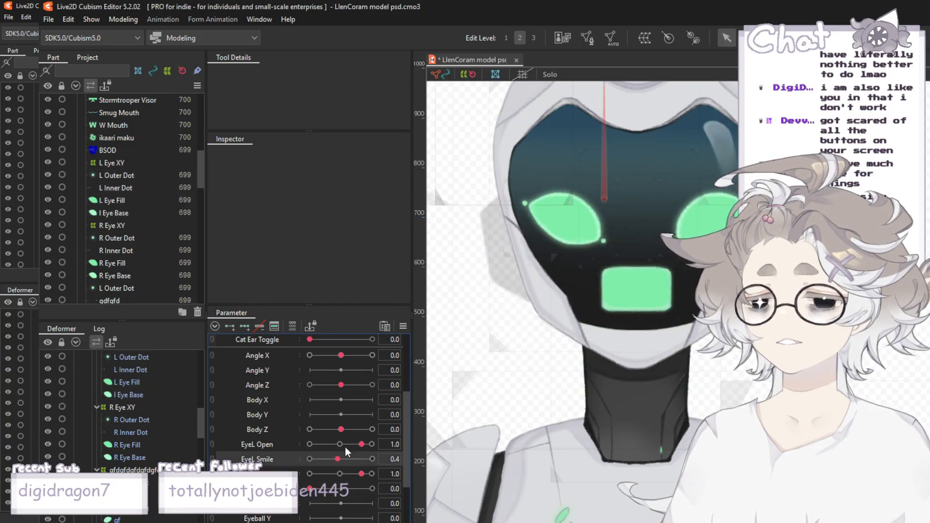
scroll(649, 242, "down", 2)
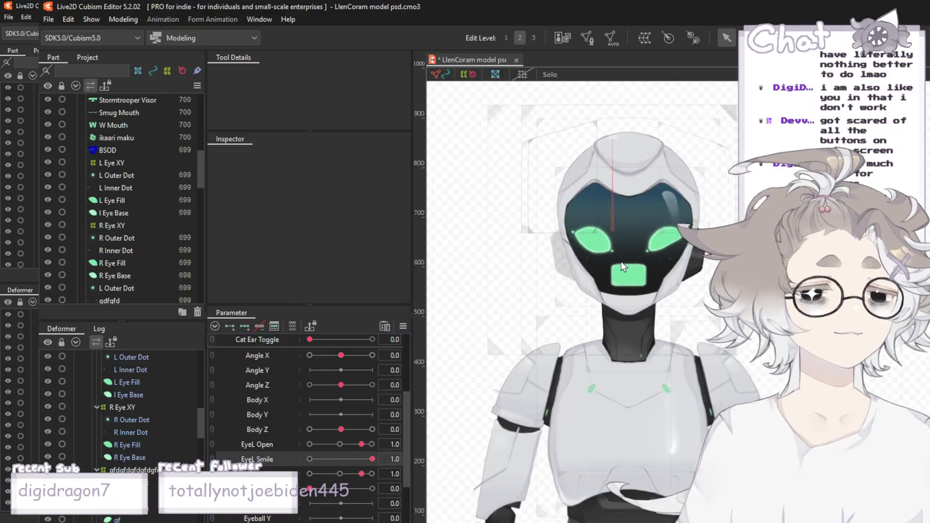
scroll(649, 243, "up", 2)
scroll(755, 208, "down", 4)
scroll(765, 204, "up", 2)
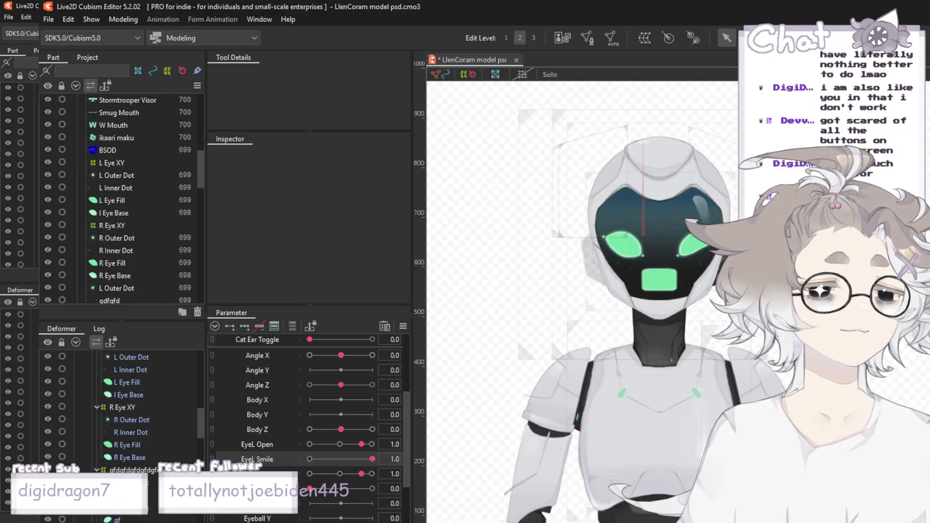
scroll(664, 212, "up", 2)
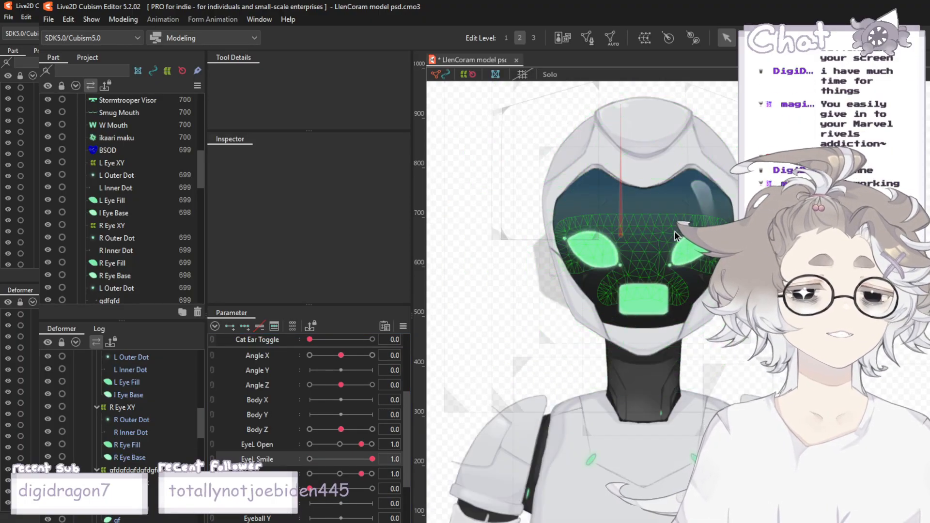
scroll(664, 212, "up", 2)
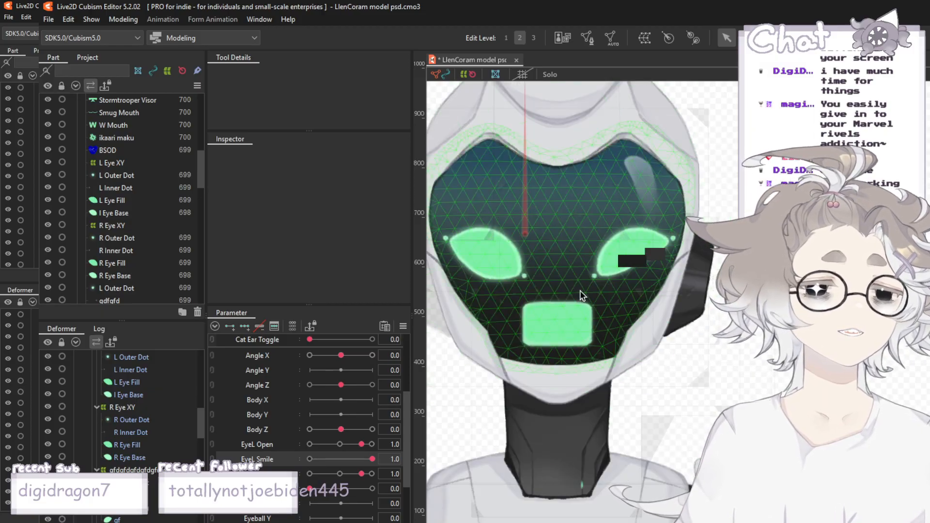
left_click_drag(372, 460, 134, 468)
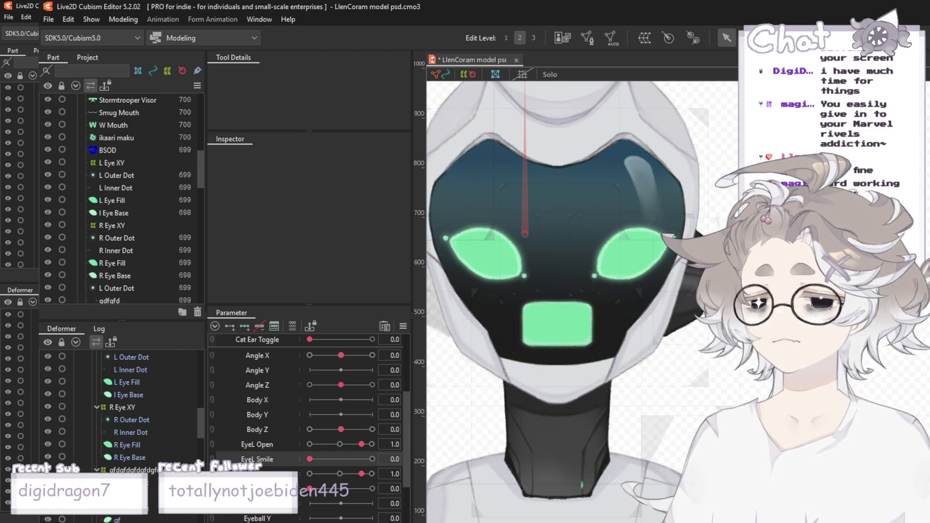
- Save the model under the file name SECRET model psd.cmo3
scroll(874, 288, "down", 3)
left_click(49, 19)
left_click(85, 117)
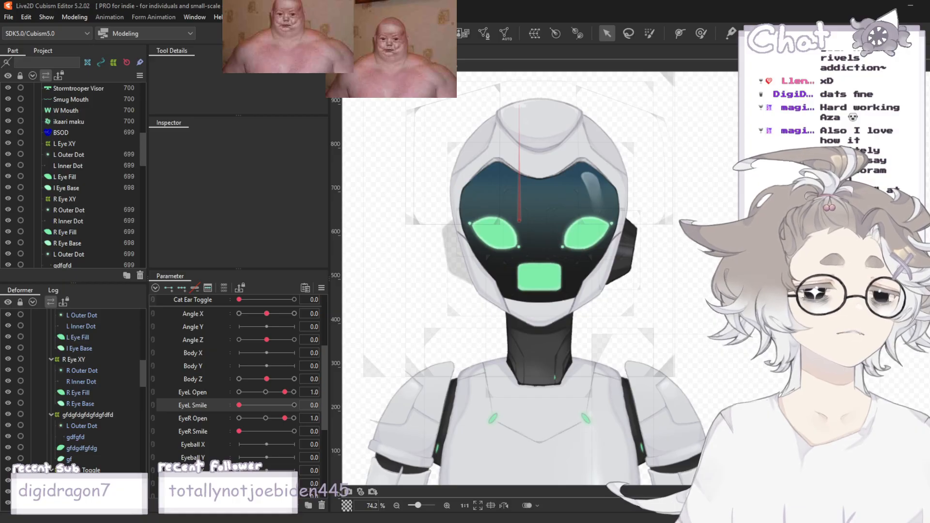
left_click(8, 17)
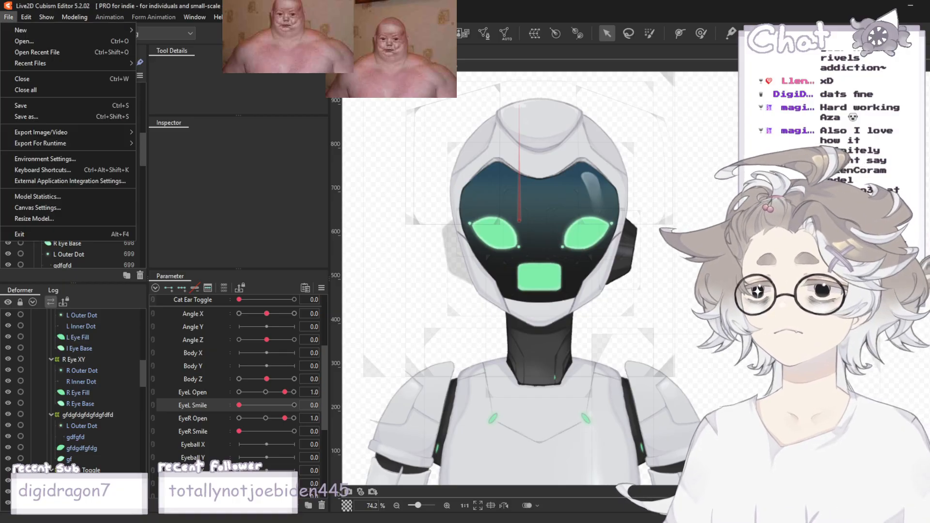
left_click(33, 102)
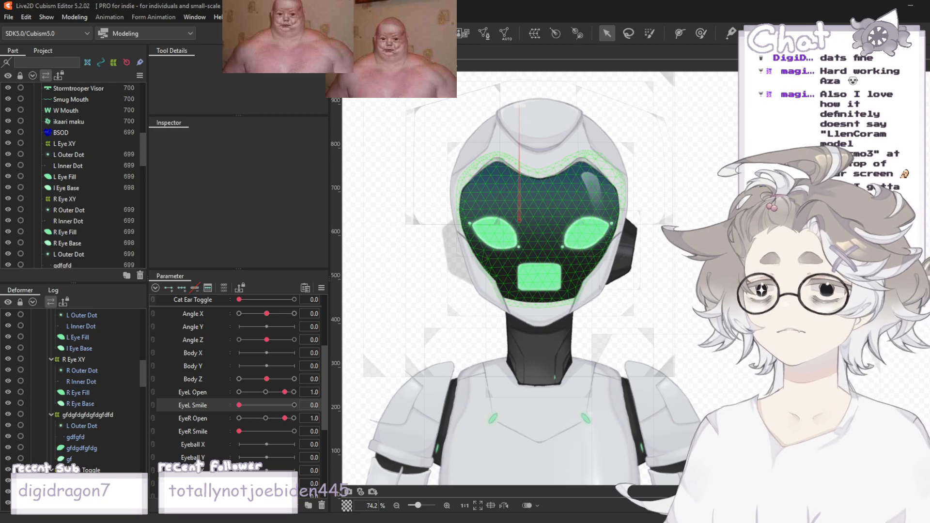
left_click(10, 17)
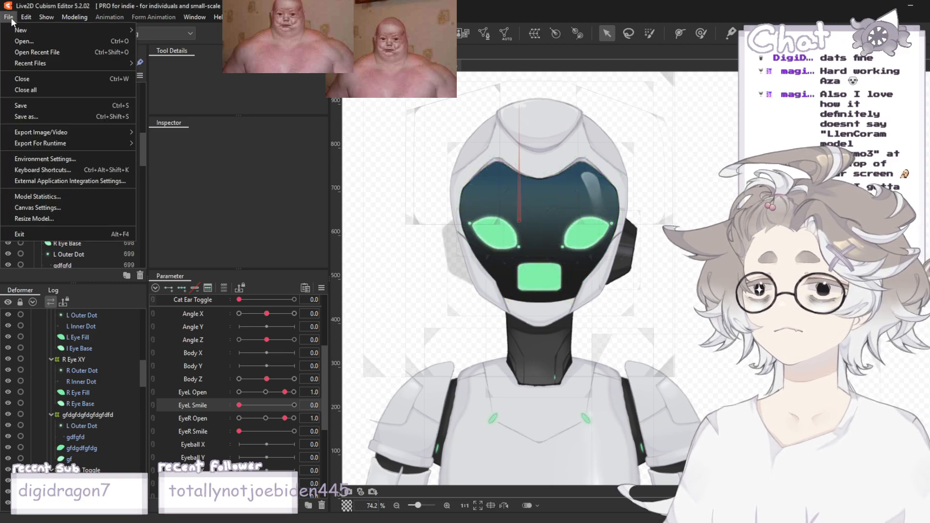
left_click(32, 102)
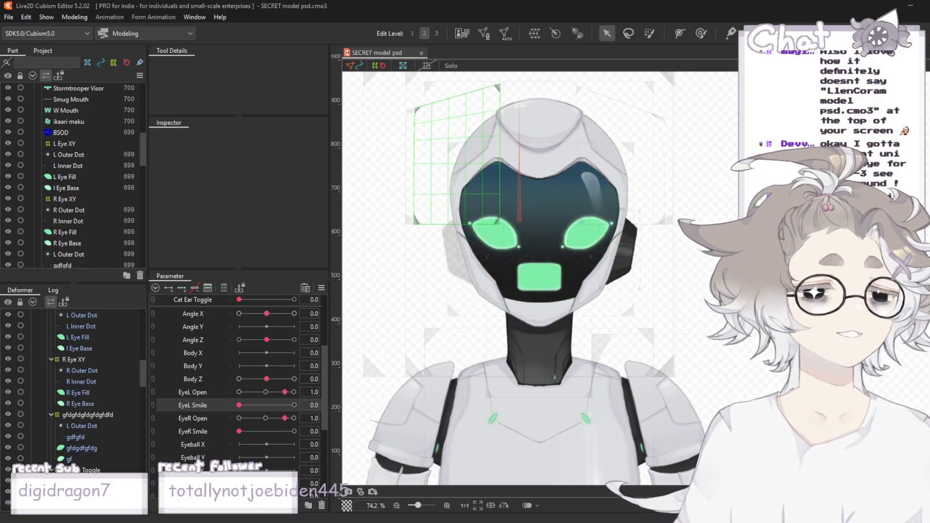
- Preview the right eye closed with EyeR Open at 0.0, and return EyeR Open to 1.0
scroll(571, 209, "down", 3)
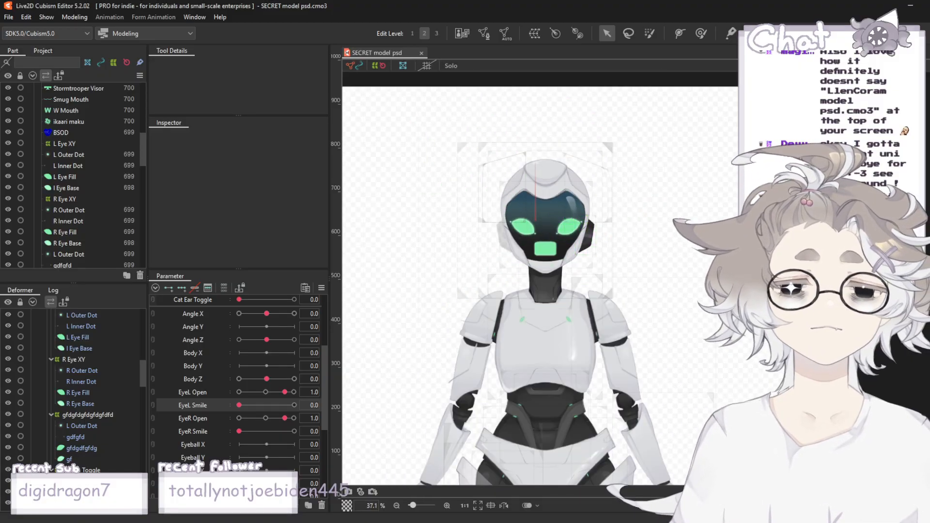
scroll(579, 377, "up", 2)
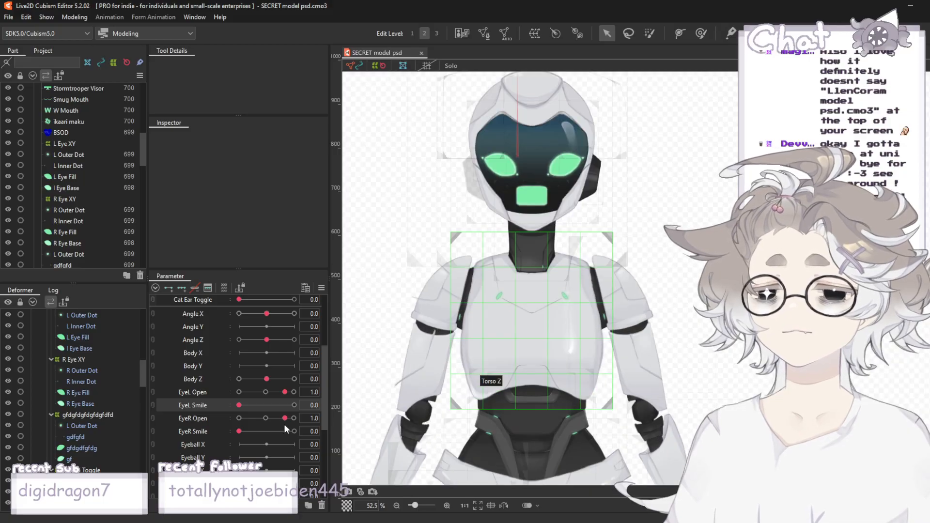
left_click_drag(284, 418, 217, 429)
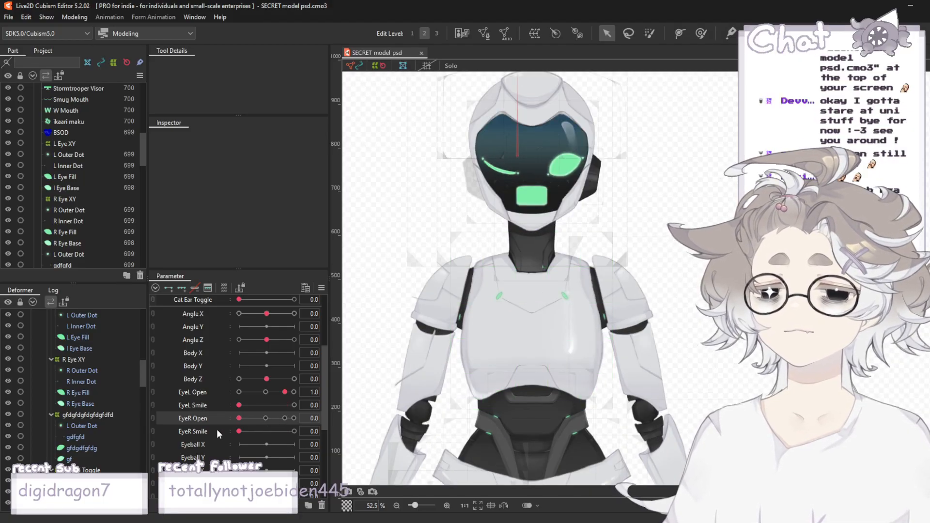
left_click(286, 418)
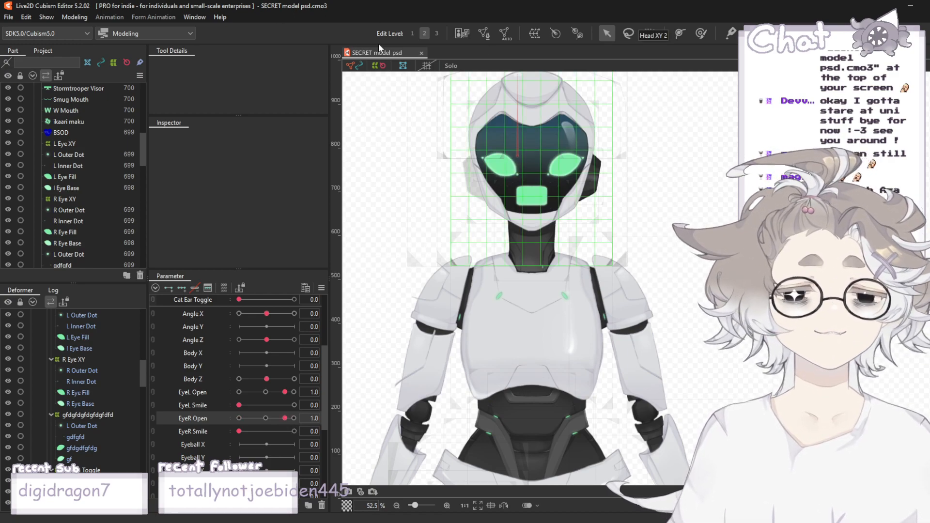
scroll(534, 128, "up", 2)
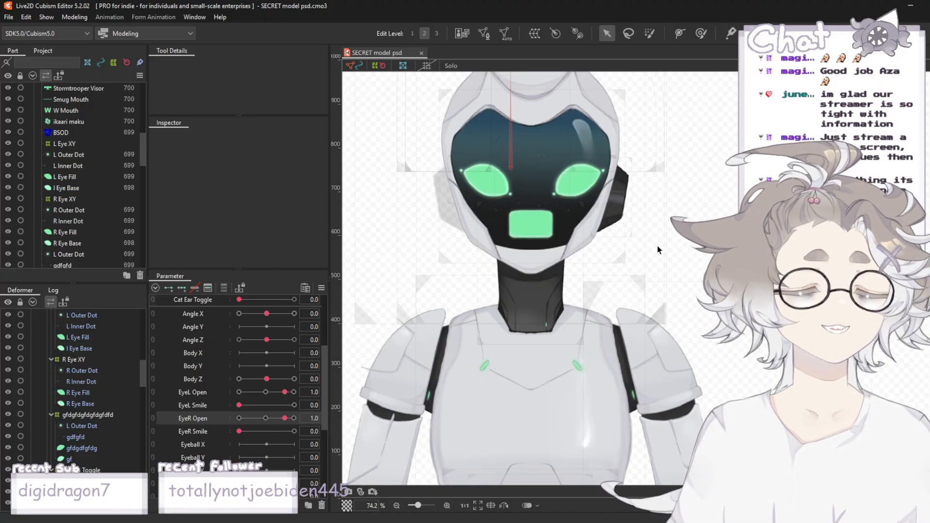
scroll(683, 273, "down", 3)
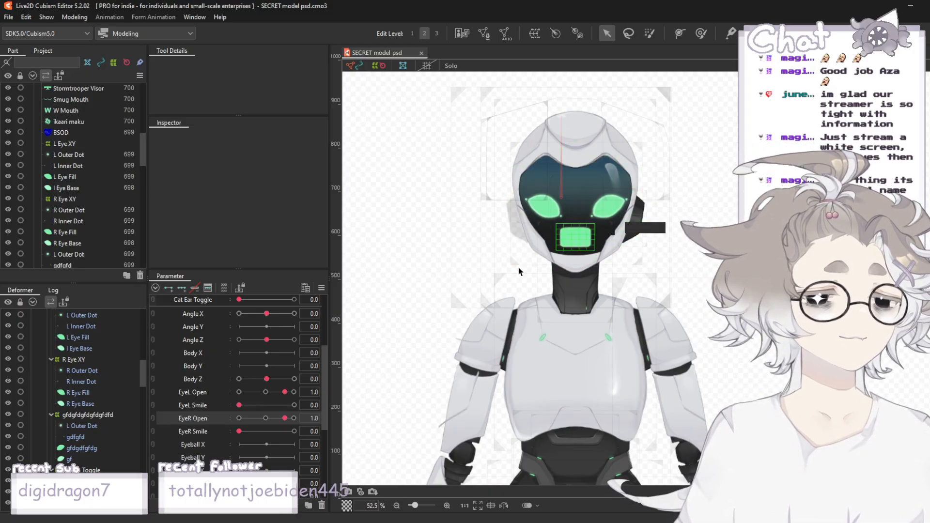
- Preview the right eye at the middle EyeR Open key and return EyeR Open to 1.0
scroll(555, 204, "up", 3)
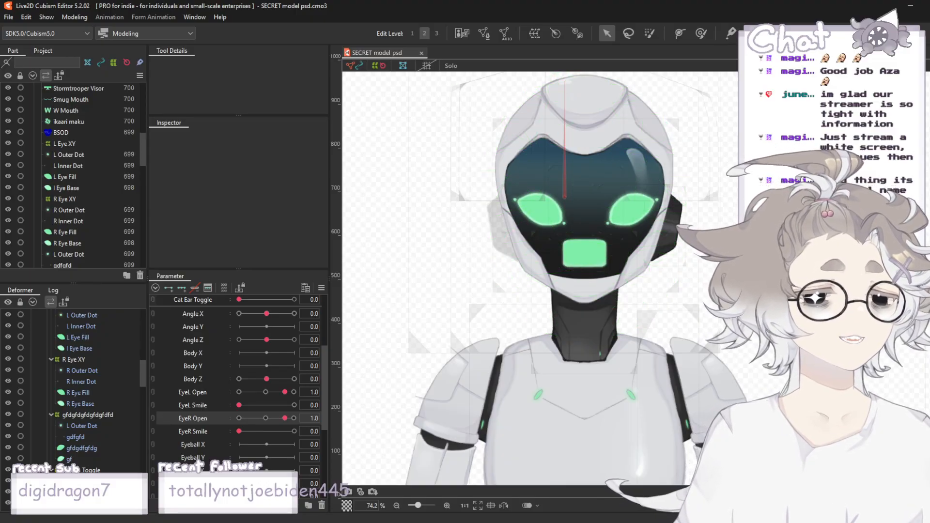
left_click(265, 419)
left_click(284, 419)
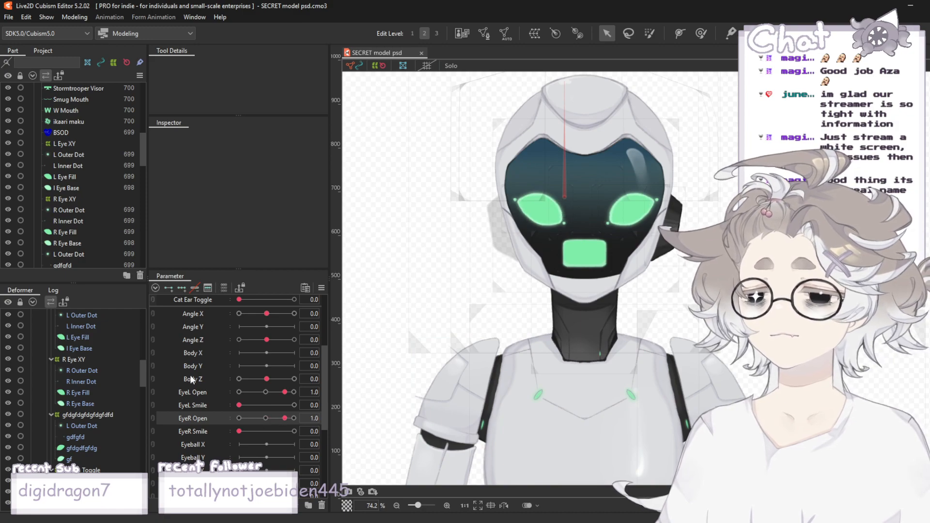
- Add three keys to the Mouth Blob art mesh on the Mouth Form parameter
scroll(25, 224, "down", 4)
scroll(25, 223, "down", 8)
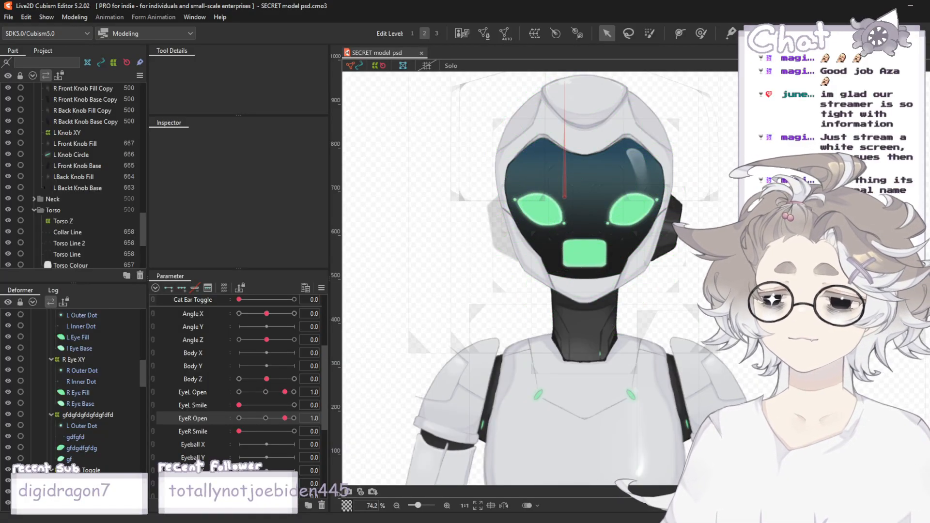
scroll(190, 452, "down", 4)
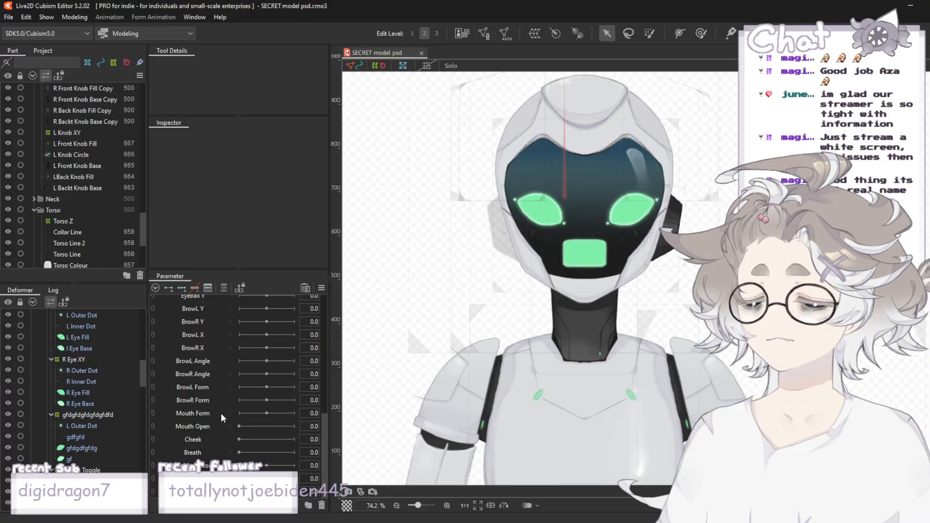
left_click(194, 413)
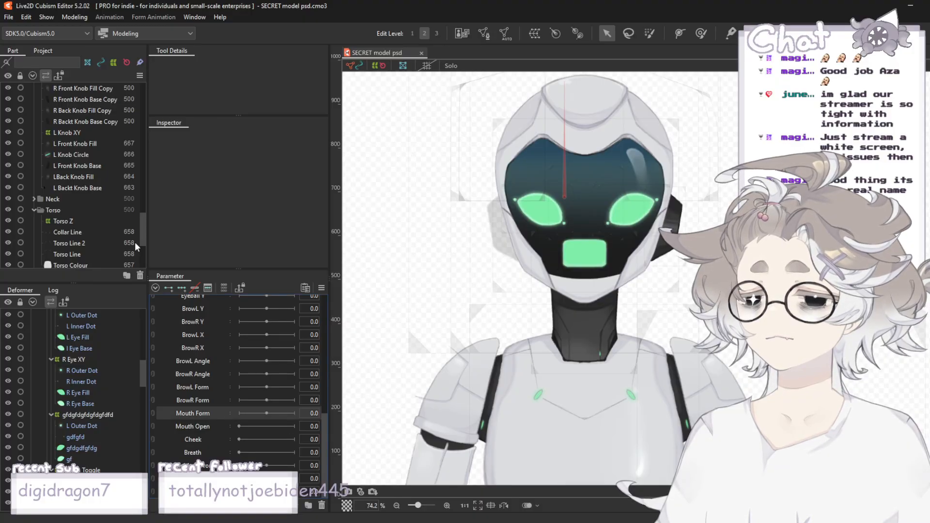
scroll(90, 209, "up", 5)
scroll(82, 199, "up", 4)
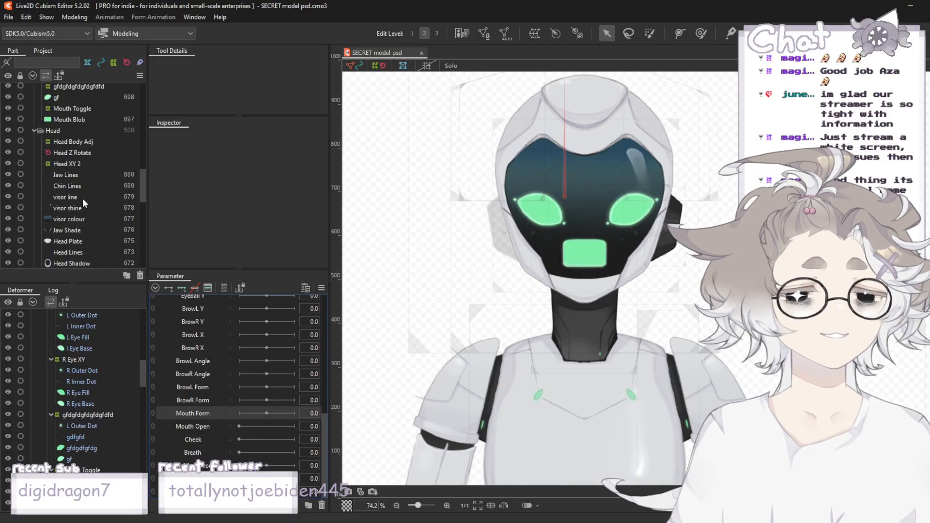
left_click(81, 159)
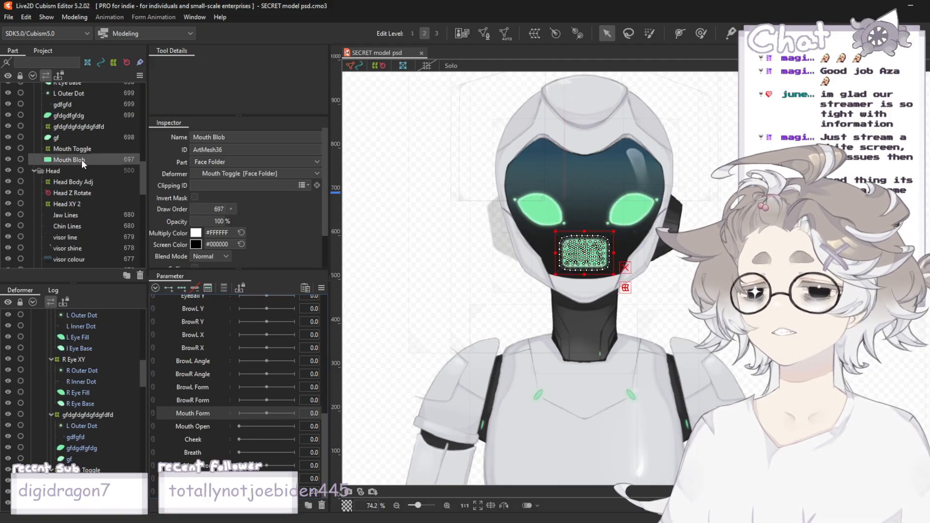
scroll(649, 291, "up", 3)
scroll(649, 289, "up", 5)
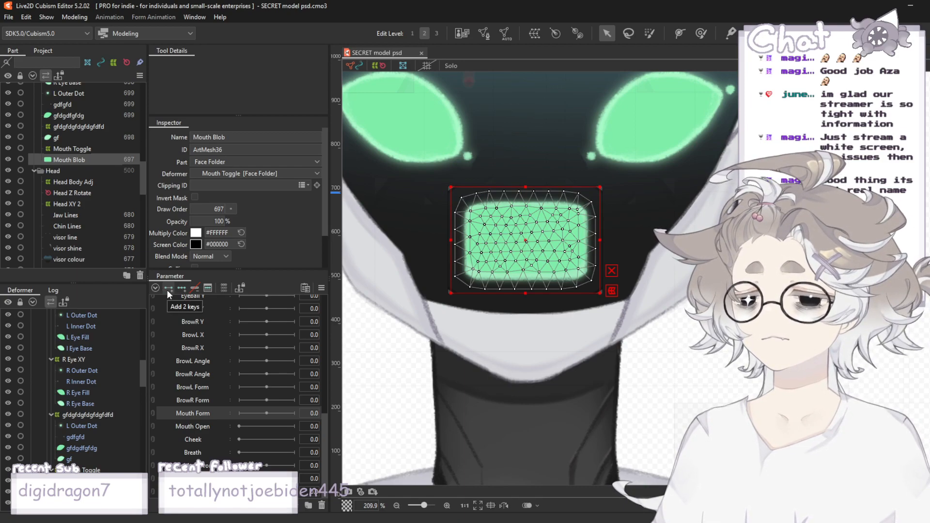
left_click(167, 290)
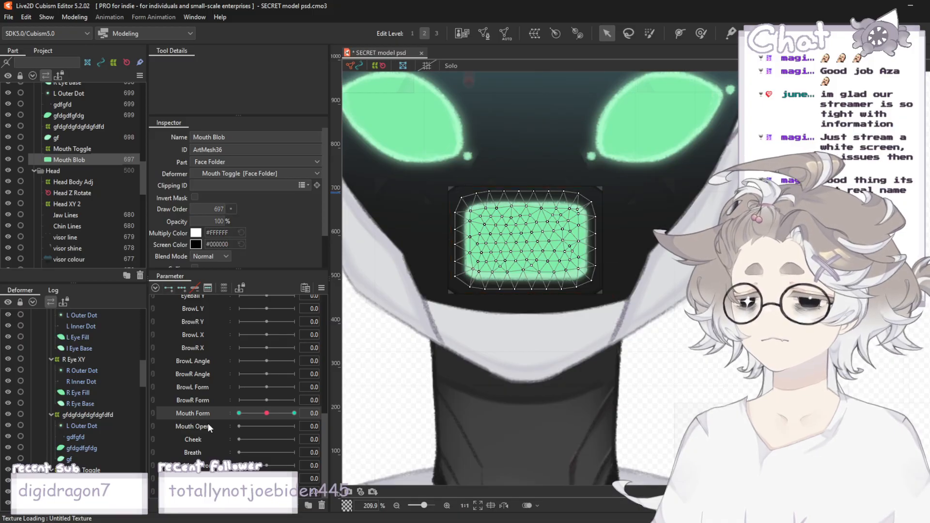
- Switch to the Deform Brush and check Mouth Blob at Mouth Form 1.0, returning the parameter to 0.0
left_click(699, 35)
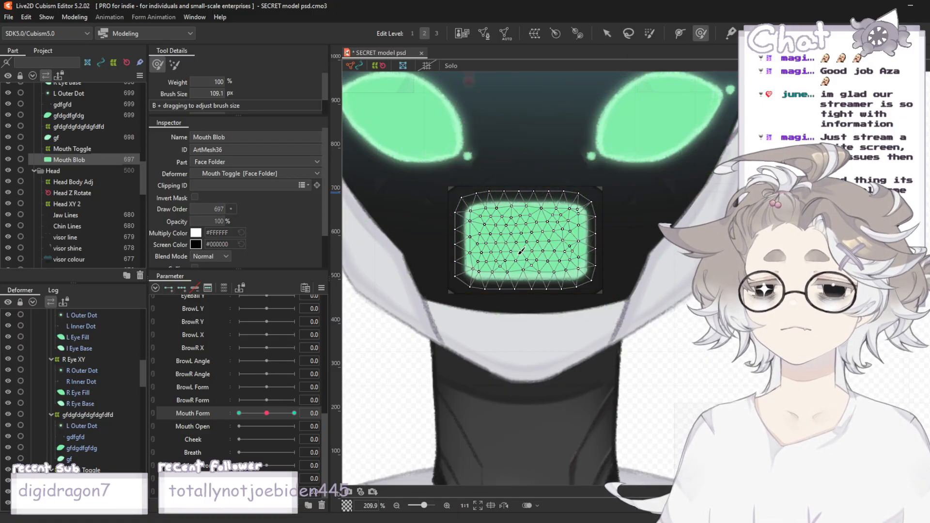
left_click(202, 426)
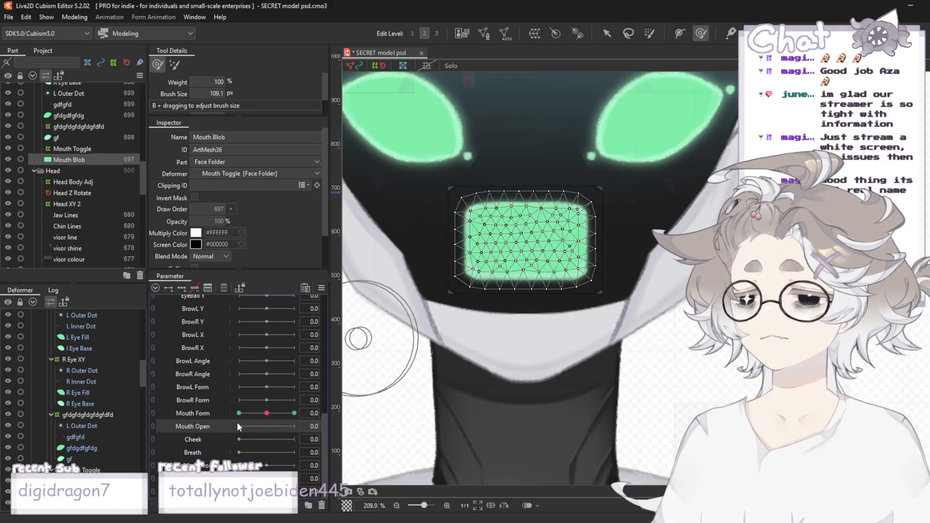
left_click(217, 413)
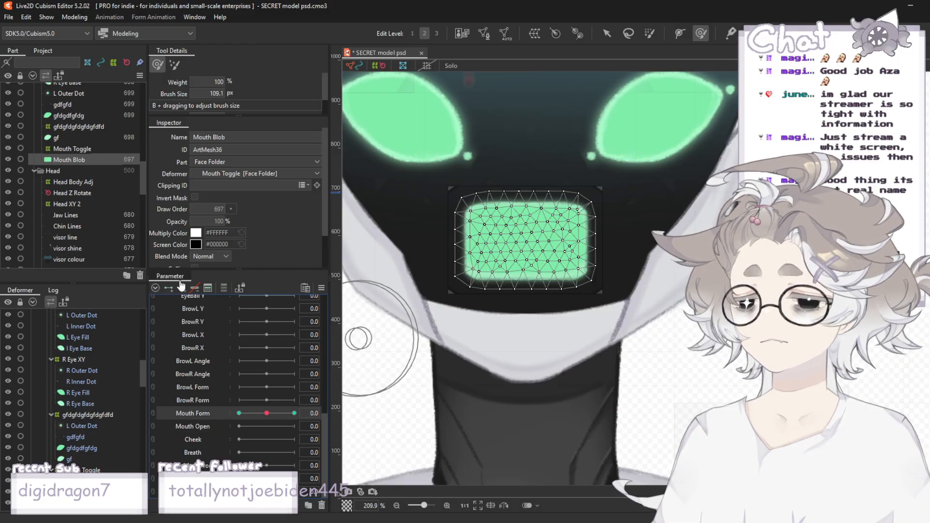
left_click(294, 414)
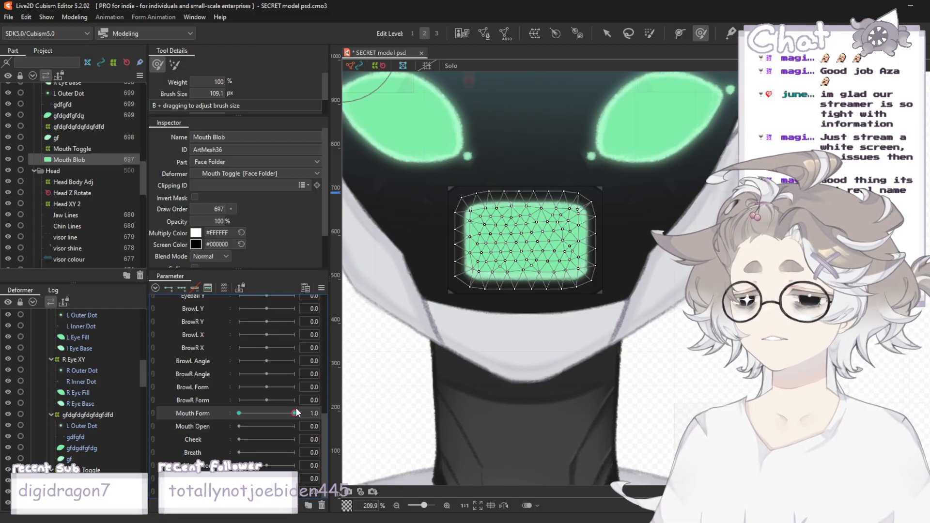
scroll(613, 271, "down", 2)
scroll(613, 262, "up", 2)
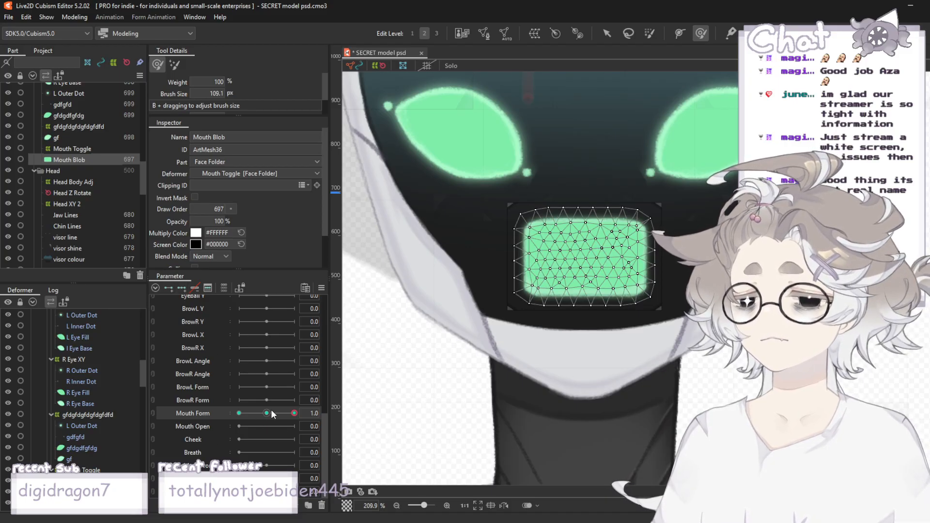
scroll(611, 314, "up", 1)
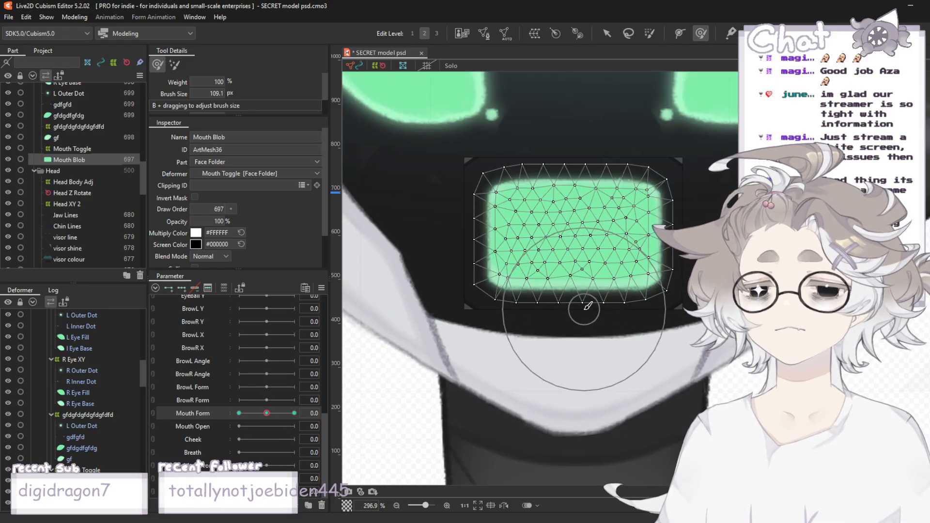
scroll(588, 306, "down", 1)
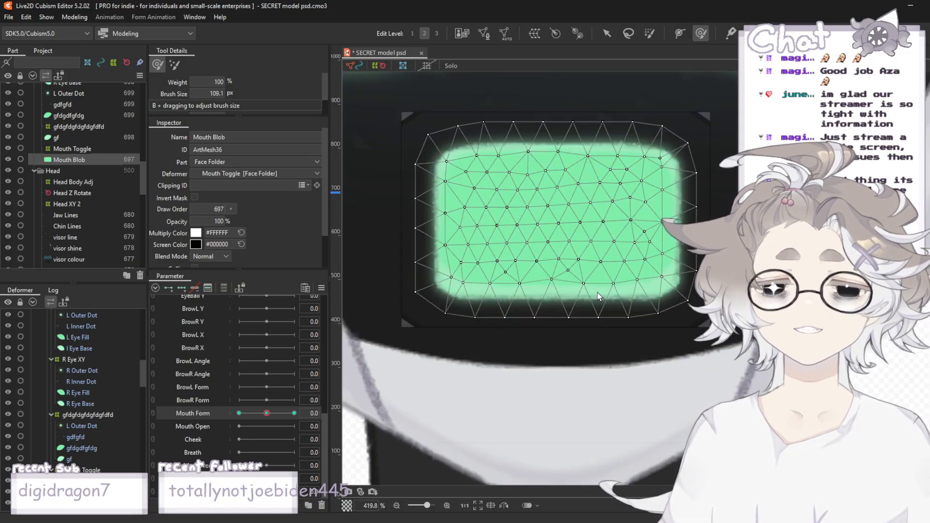
- Try reshaping Mouth Blob with the Deform Brush at 109.1 px and 129.2 px, undoing both strokes
scroll(596, 292, "up", 2)
left_click_drag(551, 341, 554, 306)
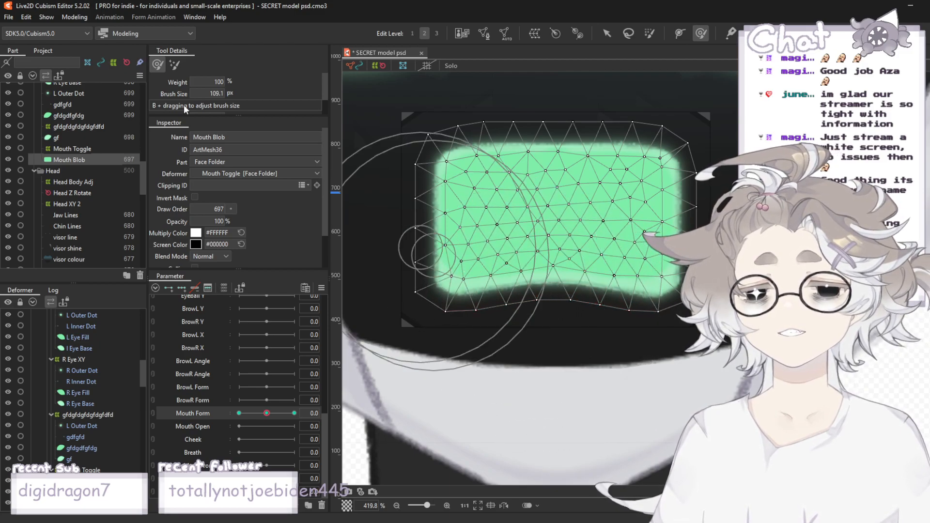
key("ctrl+z")
left_click_drag(219, 93, 260, 96)
scroll(452, 163, "down", 2)
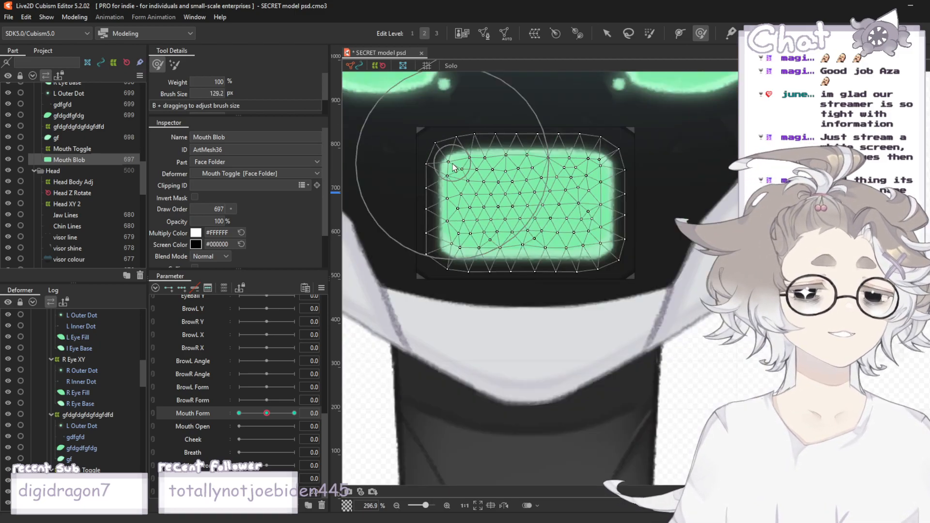
left_click_drag(500, 238, 501, 242)
key("ctrl+z")
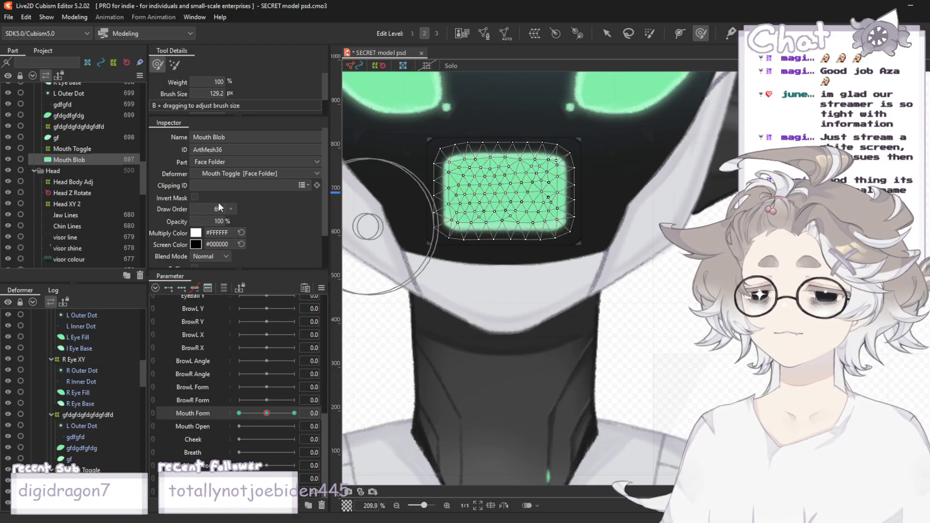
- Set Mouth Blob's draw order to 751 and push its upper edge down evenly with the Deform Brush at 152.3 px
left_click_drag(218, 204, 223, 203)
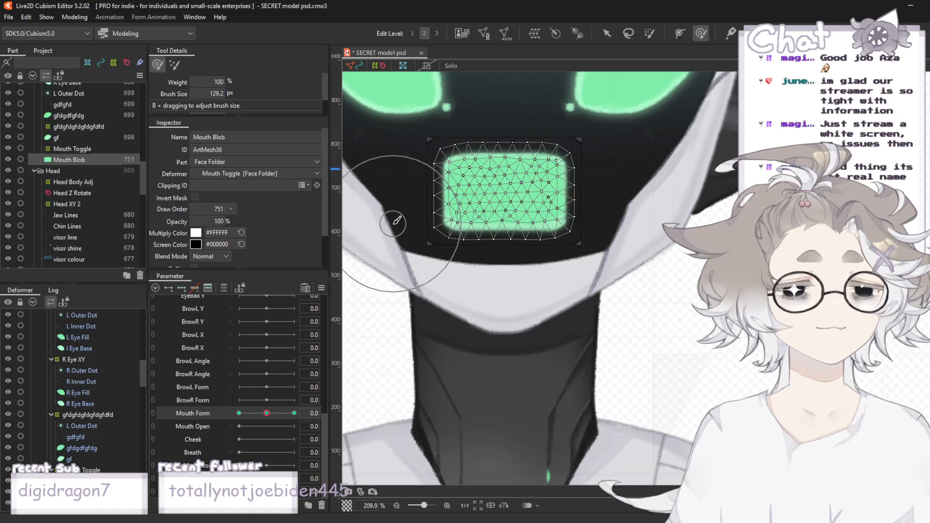
scroll(396, 221, "up", 2)
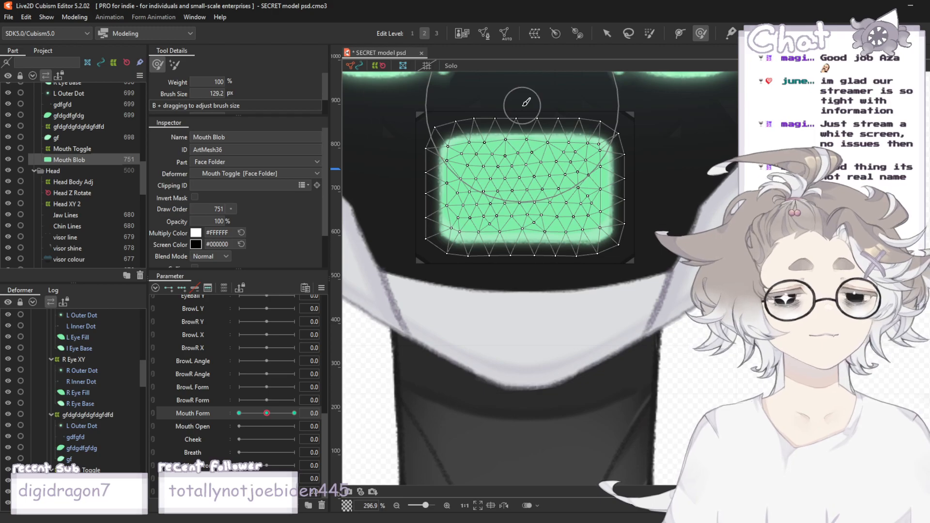
left_click_drag(522, 105, 522, 115)
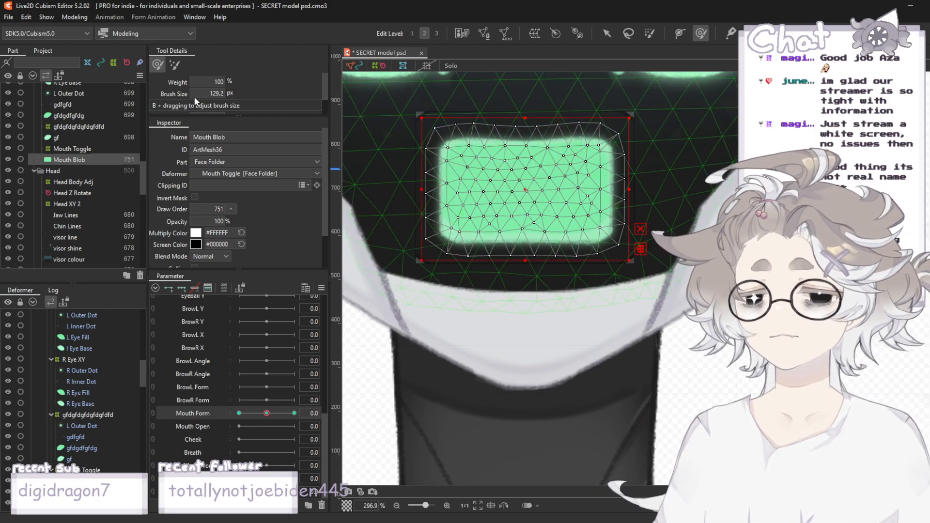
key("ctrl+z")
left_click_drag(199, 94, 205, 94)
left_click_drag(520, 89, 530, 154)
left_click_drag(437, 94, 439, 130)
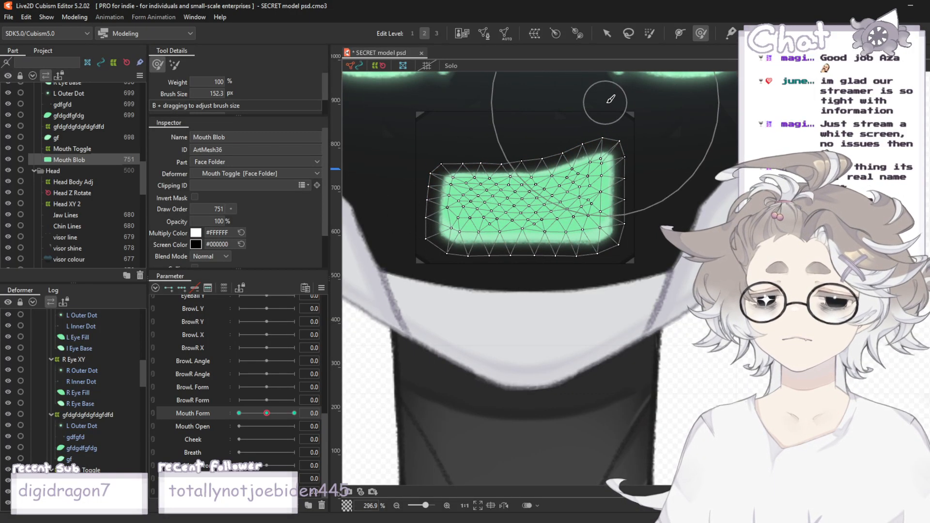
mouse_move(602, 94)
left_mouse_down()
mouse_move(604, 123)
mouse_move(612, 95)
mouse_move(609, 130)
mouse_move(642, 103)
mouse_move(636, 137)
left_mouse_up()
key("ctrl+z")
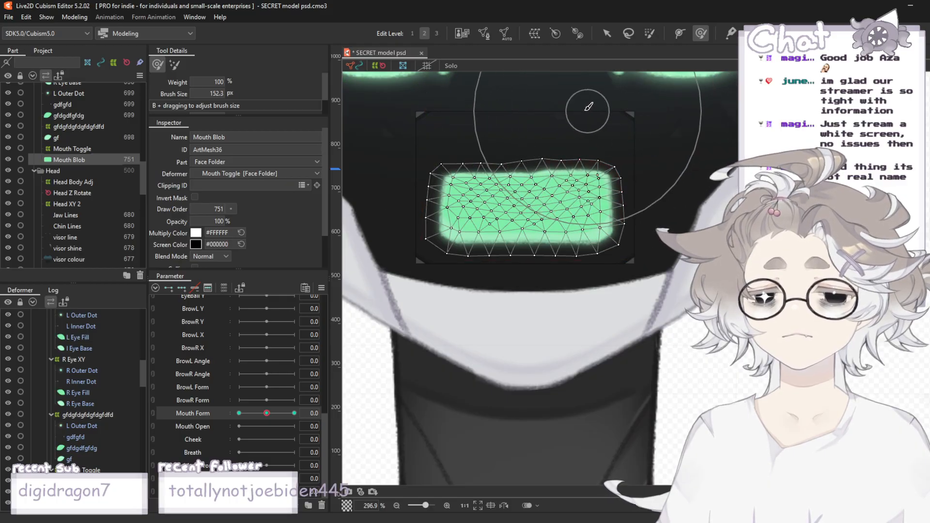
left_click_drag(575, 106, 572, 114)
- Push the lower edge of Mouth Blob upward along its whole width to flatten the mouth into a thin band
scroll(436, 248, "down", 4)
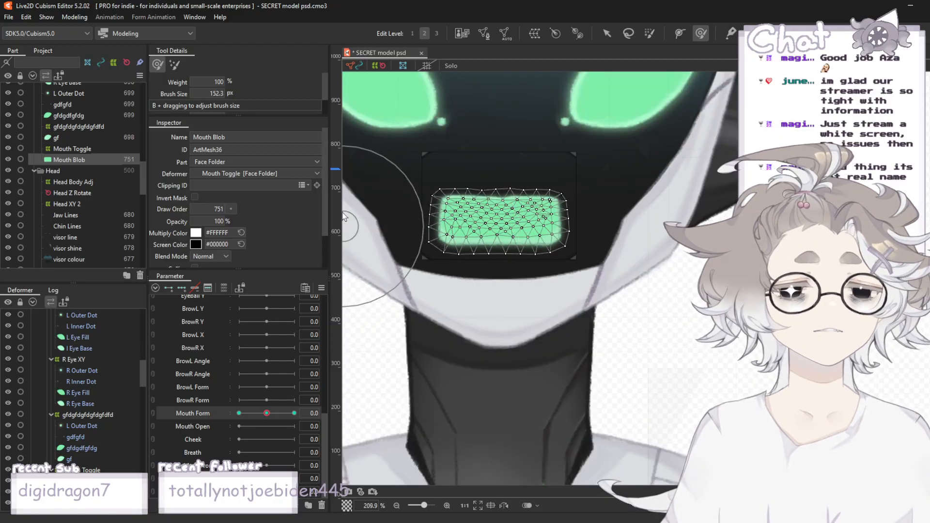
scroll(403, 206, "up", 2)
left_click_drag(473, 322, 485, 310)
left_click_drag(575, 307, 628, 328)
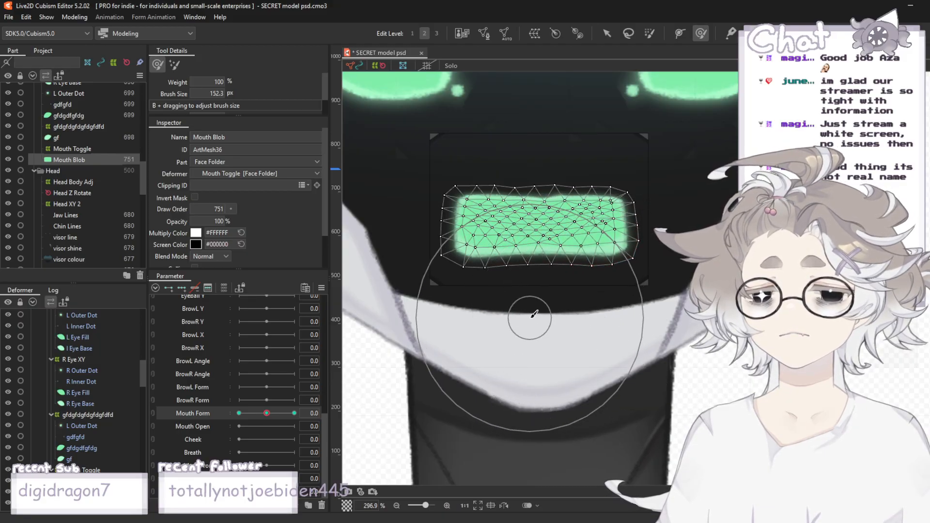
mouse_move(531, 313)
left_mouse_down()
mouse_move(585, 310)
mouse_move(554, 298)
mouse_move(548, 284)
mouse_move(538, 327)
mouse_move(544, 280)
left_mouse_up()
mouse_move(467, 325)
left_mouse_down()
mouse_move(474, 281)
mouse_move(460, 281)
left_mouse_up()
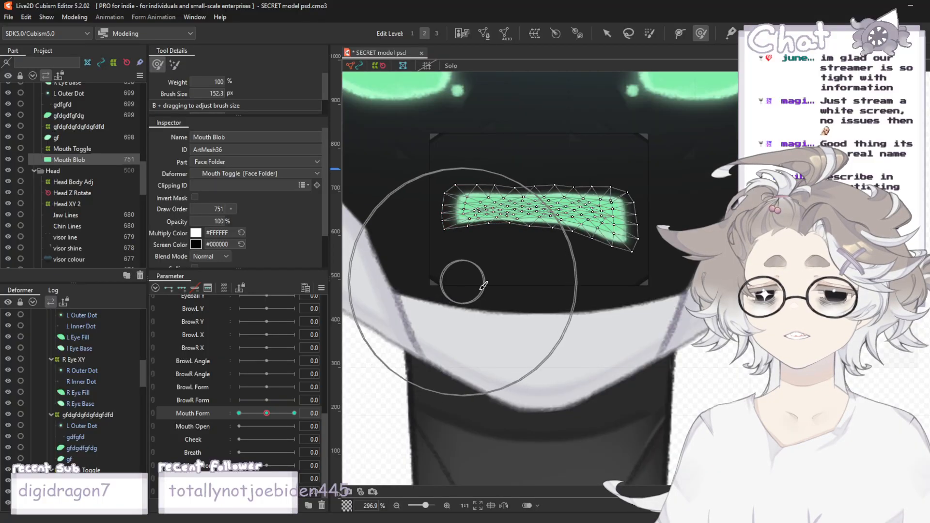
mouse_move(625, 304)
left_mouse_down()
mouse_move(618, 281)
mouse_move(556, 297)
mouse_move(540, 322)
mouse_move(542, 289)
mouse_move(477, 282)
mouse_move(539, 300)
mouse_move(540, 270)
mouse_move(536, 284)
mouse_move(554, 274)
mouse_move(481, 290)
mouse_move(432, 276)
mouse_move(438, 266)
mouse_move(410, 269)
left_mouse_up()
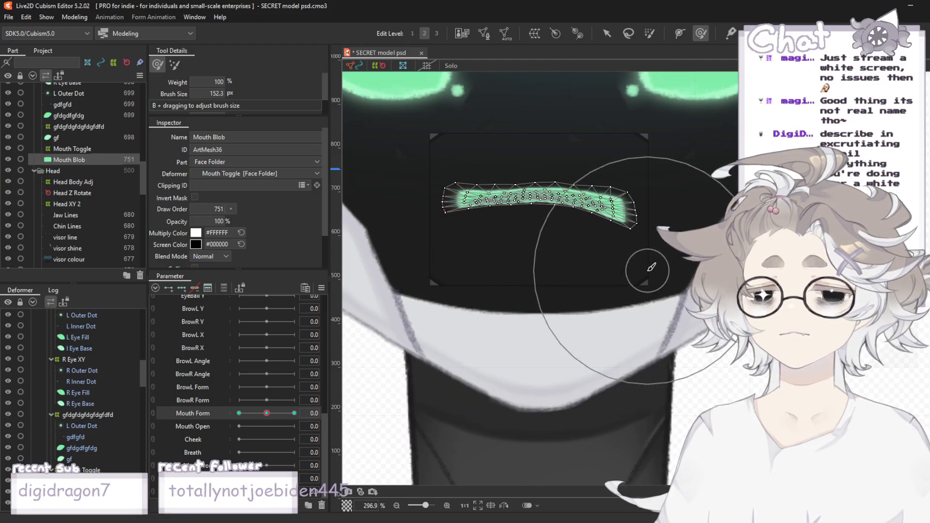
mouse_move(652, 286)
left_mouse_down()
mouse_move(675, 276)
mouse_move(667, 294)
left_mouse_up()
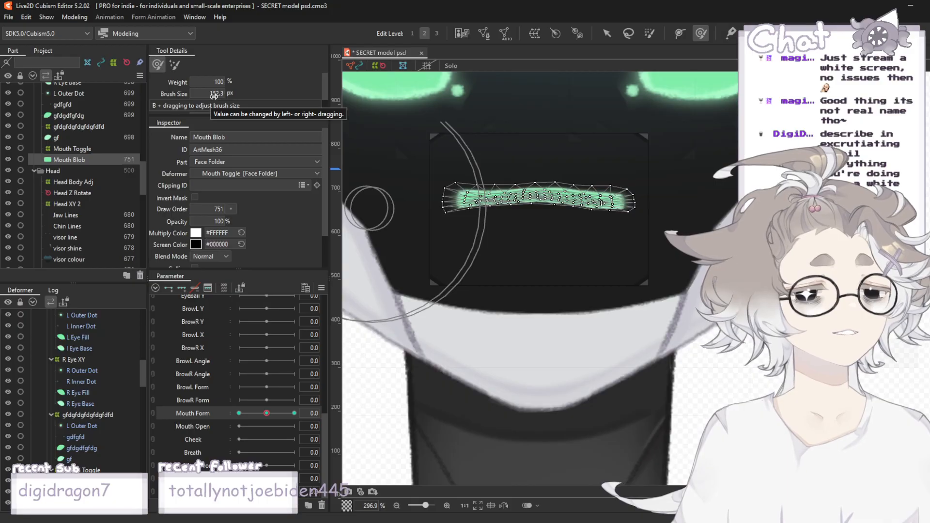
- Set the Deform Brush to 139.7 px and push the arched middle and left part of Mouth Blob's upper edge down
left_click_drag(214, 97, 207, 97)
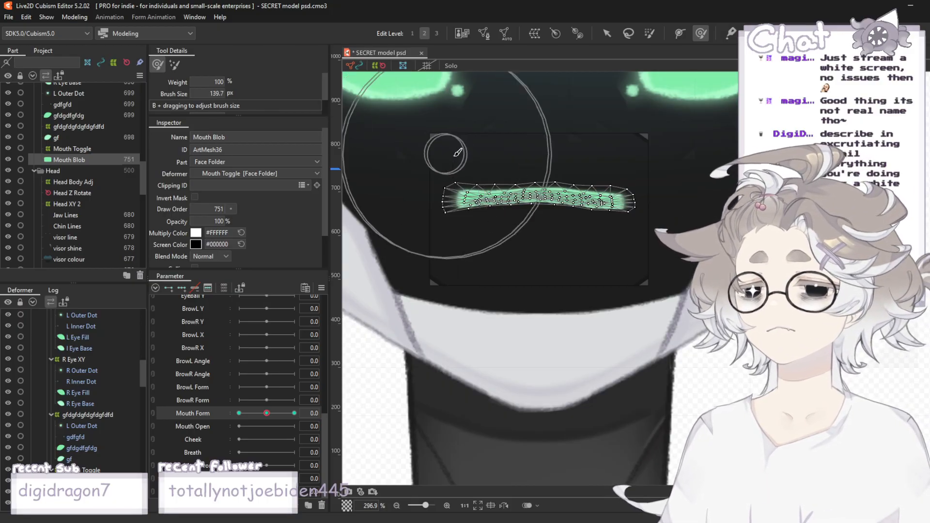
scroll(493, 128, "up", 2)
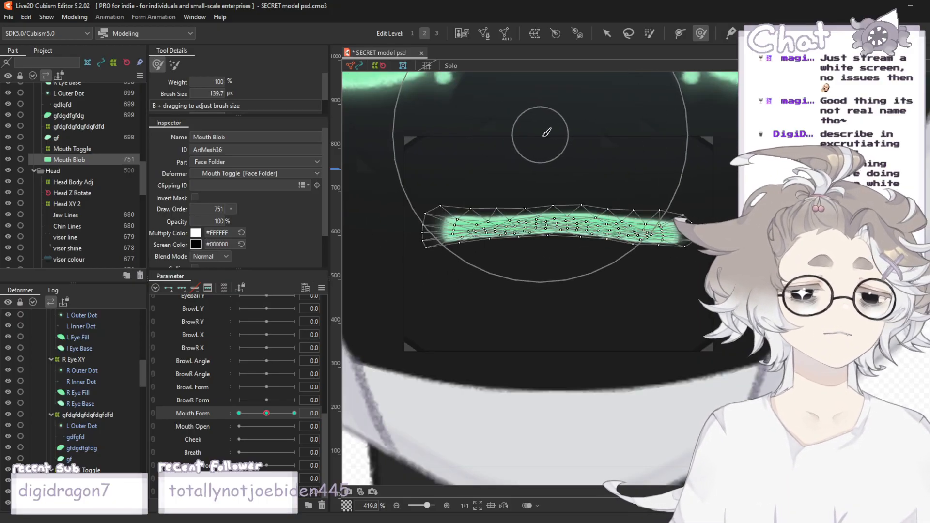
left_click_drag(567, 129, 567, 137)
left_click_drag(572, 95, 574, 104)
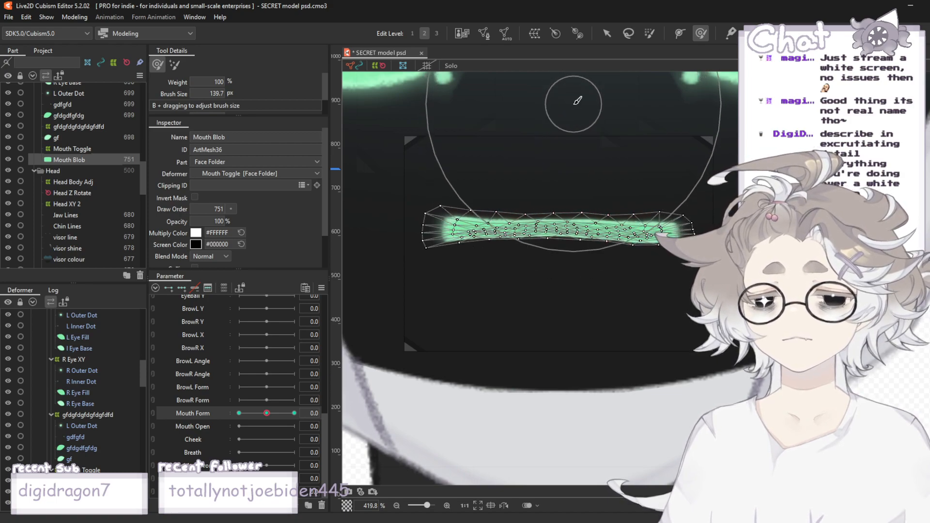
left_click_drag(427, 104, 427, 113)
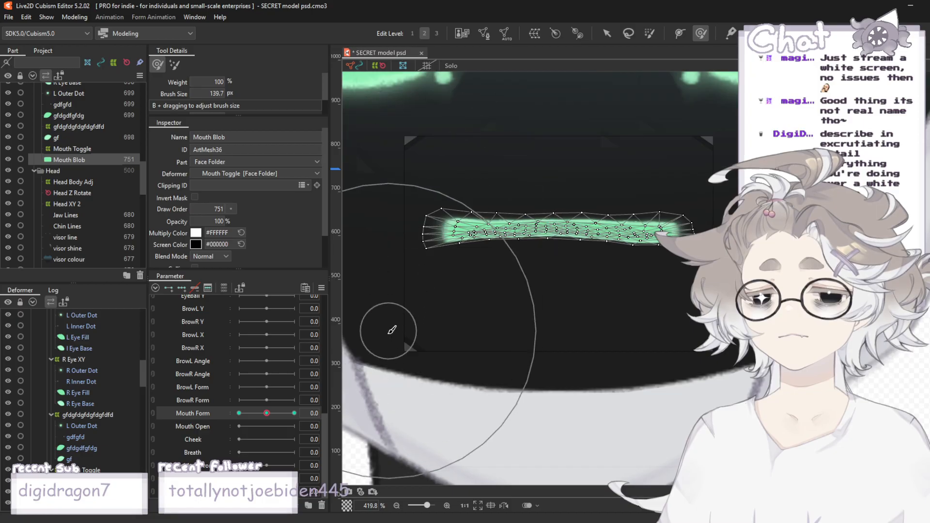
- Nudge both ends and the upper edge of Mouth Blob with small Deform Brush strokes to even out the band
scroll(428, 237, "down", 4)
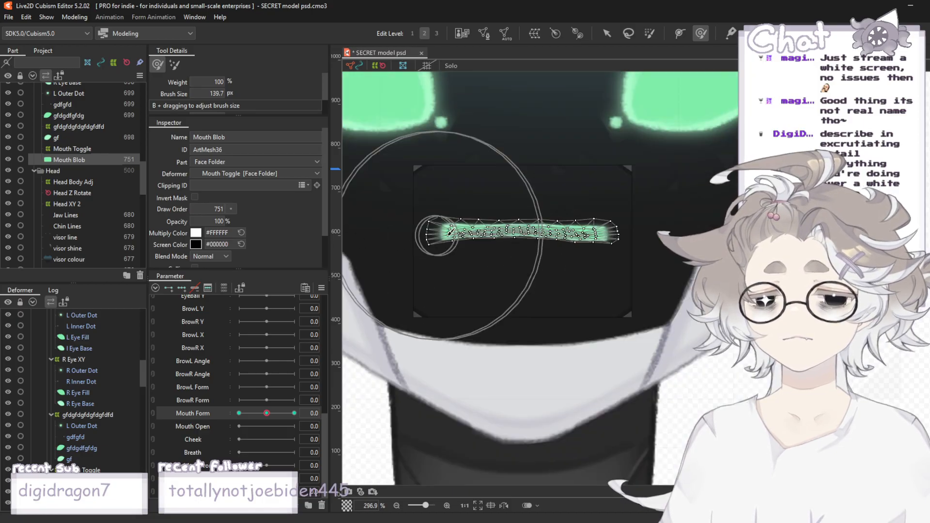
scroll(365, 242, "up", 4)
left_click_drag(389, 233, 411, 227)
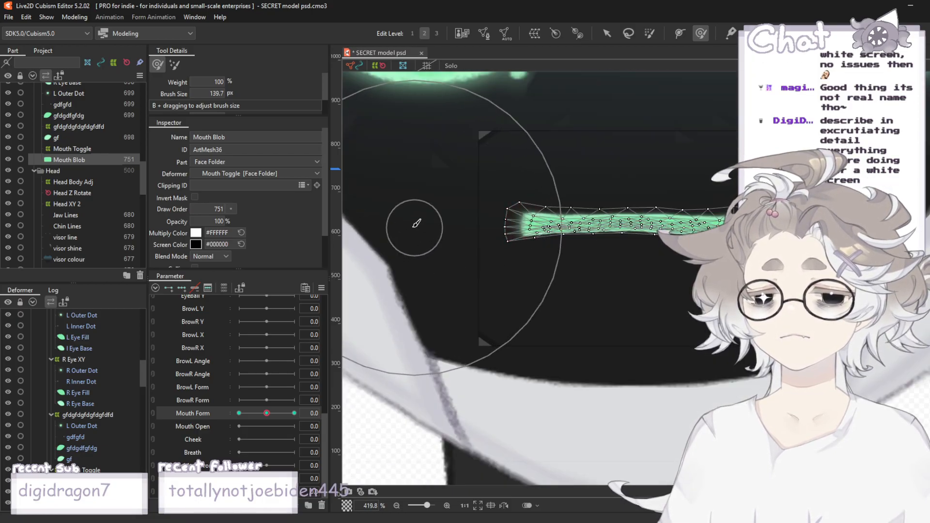
scroll(315, 183, "down", 3)
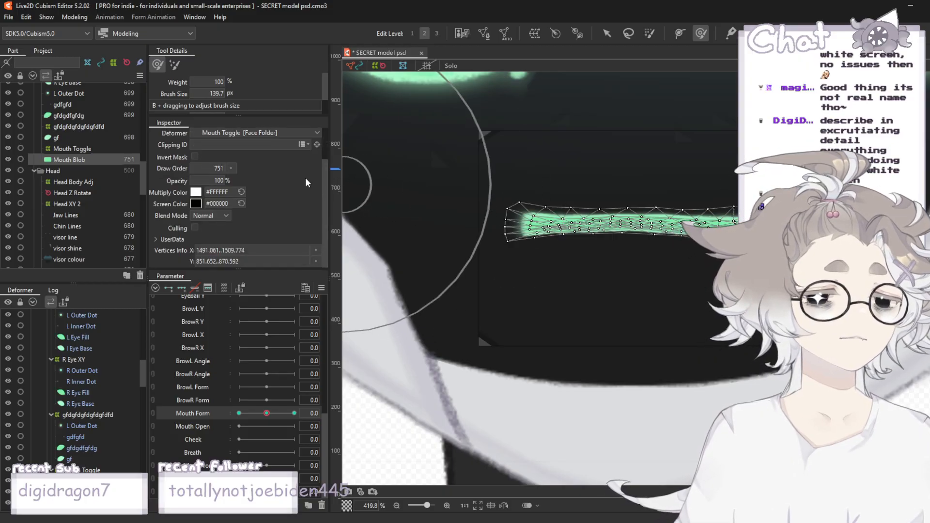
scroll(412, 182, "down", 4)
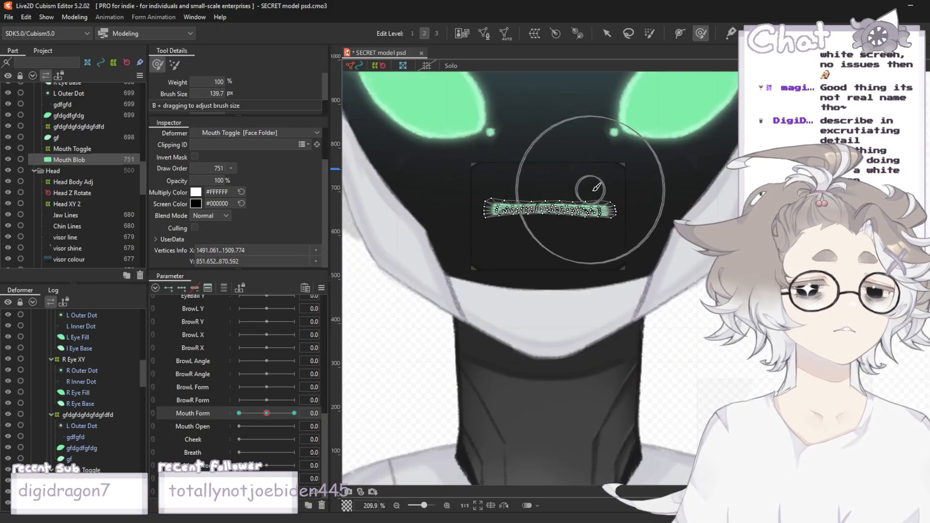
scroll(623, 207, "up", 4)
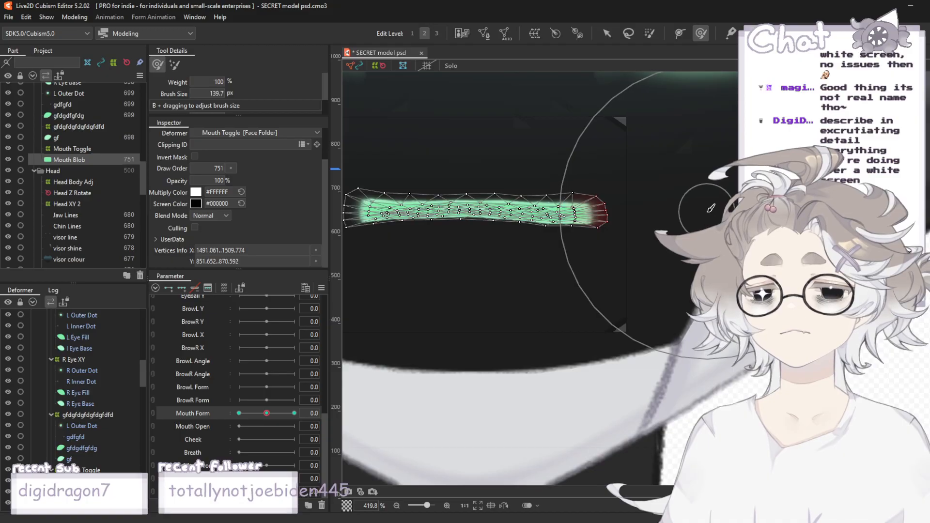
scroll(678, 206, "down", 2)
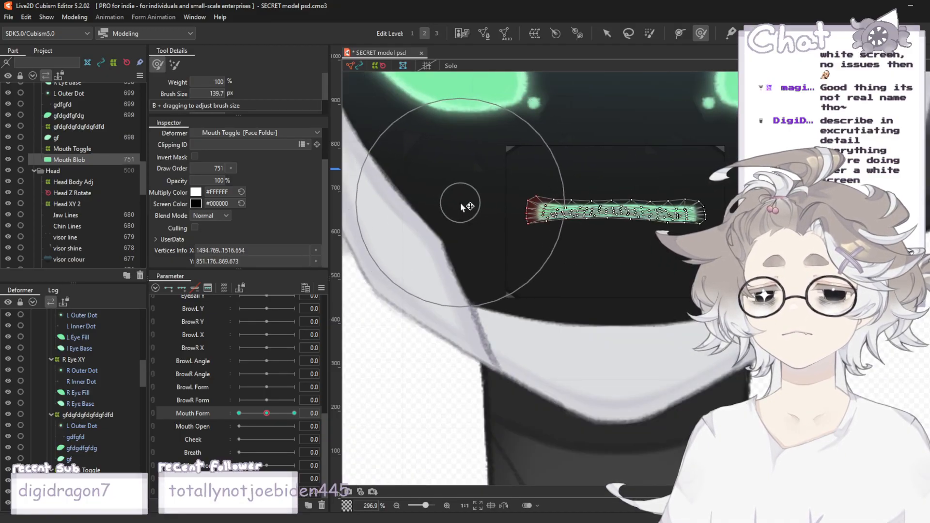
scroll(692, 119, "up", 4)
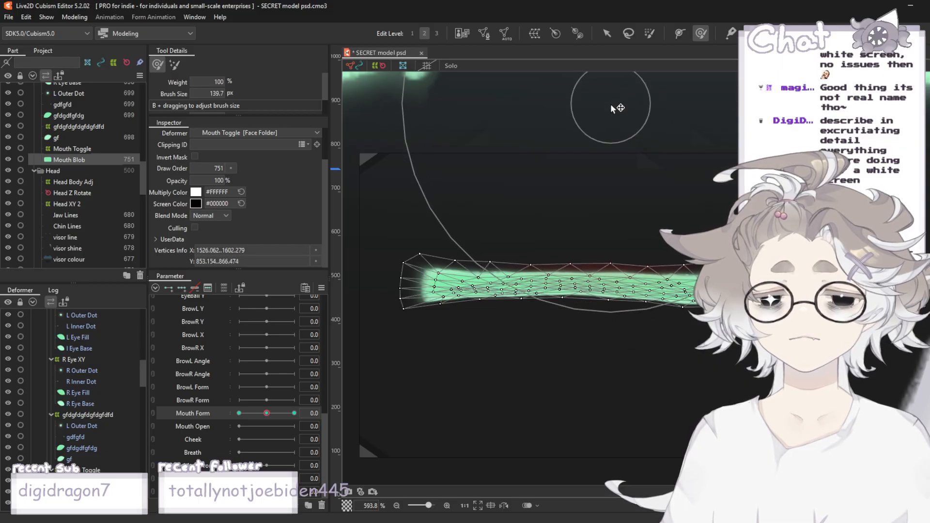
mouse_move(748, 97)
left_mouse_down()
mouse_move(736, 160)
mouse_move(746, 402)
left_mouse_up()
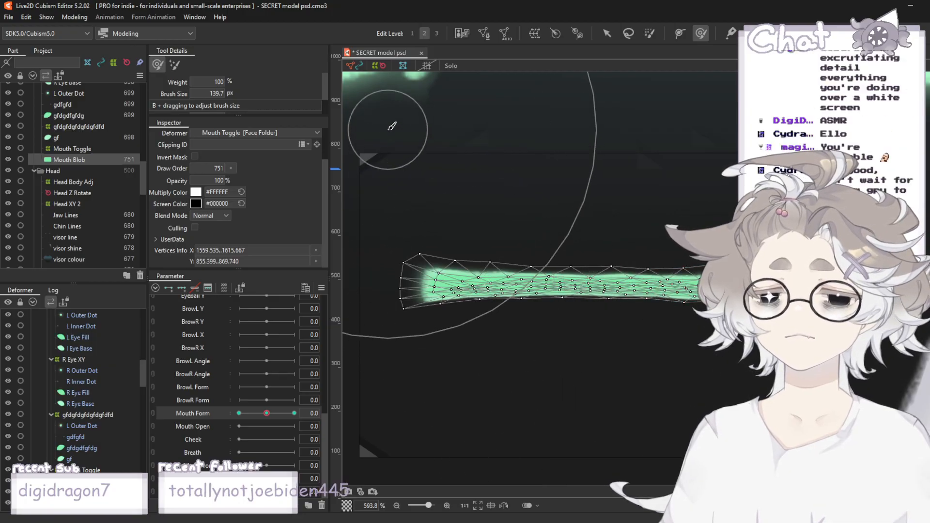
- Refine Mouth Blob's flared left end by pushing its upper and lower corners inward with the Deform Brush
scroll(388, 127, "down", 4)
scroll(446, 339, "down", 6)
scroll(468, 332, "up", 9)
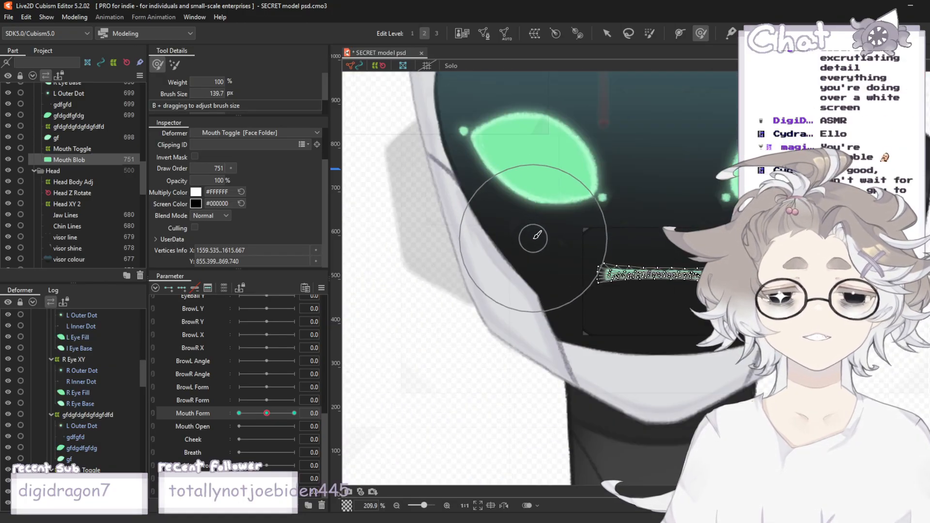
scroll(663, 274, "down", 2)
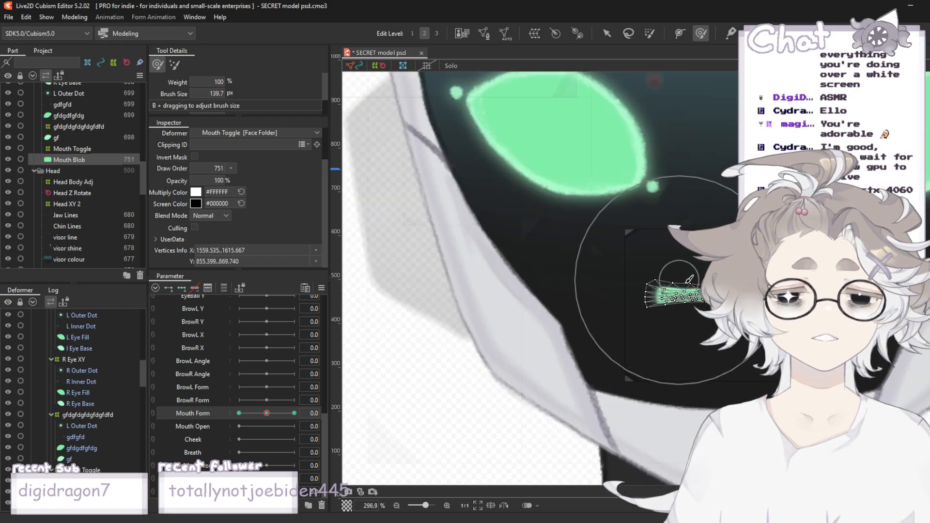
scroll(692, 288, "up", 2)
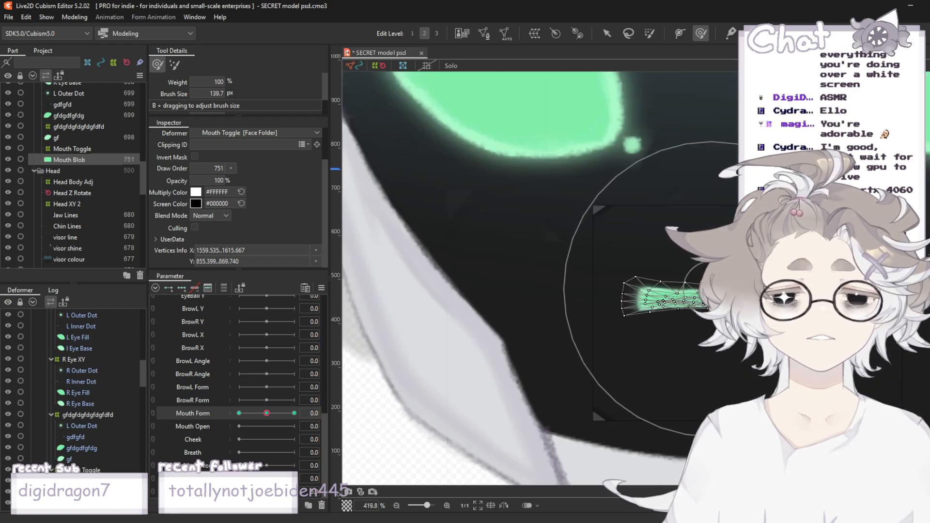
scroll(570, 261, "down", 2)
scroll(660, 303, "up", 2)
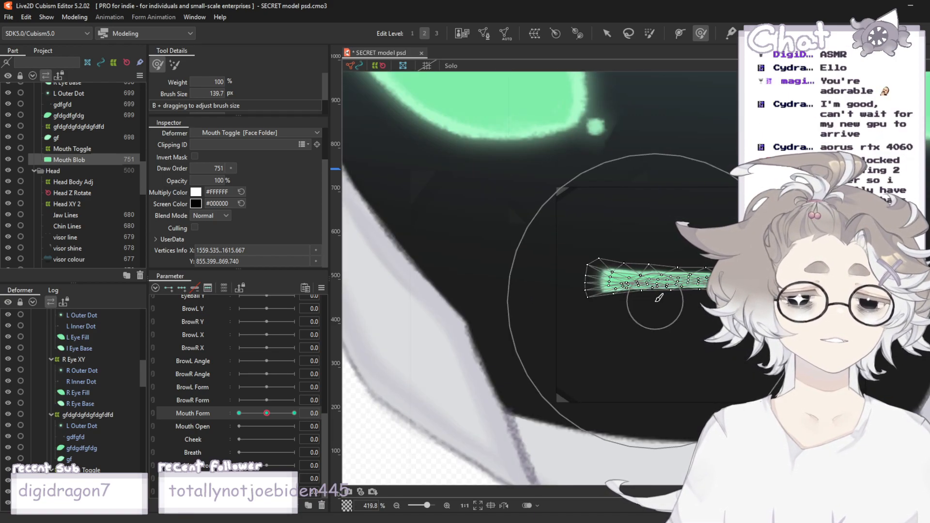
scroll(661, 298, "up", 1)
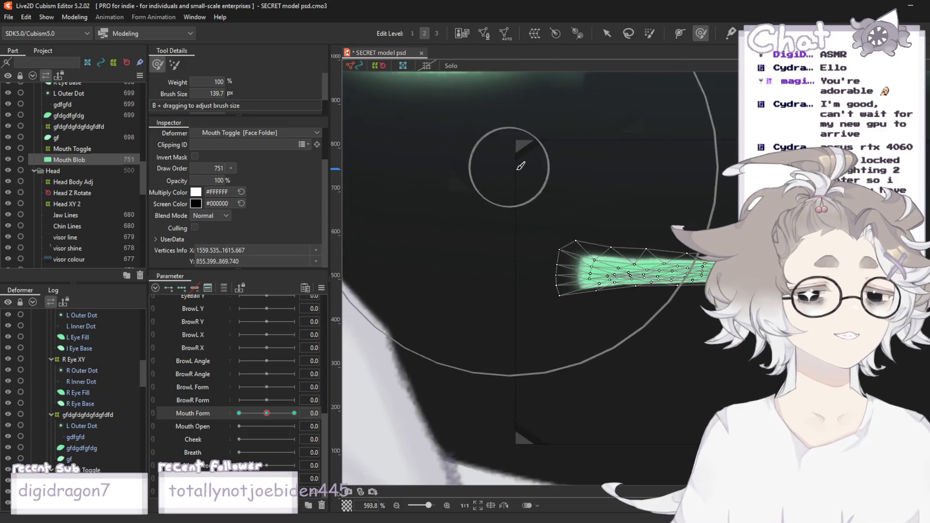
left_click_drag(504, 138, 500, 148)
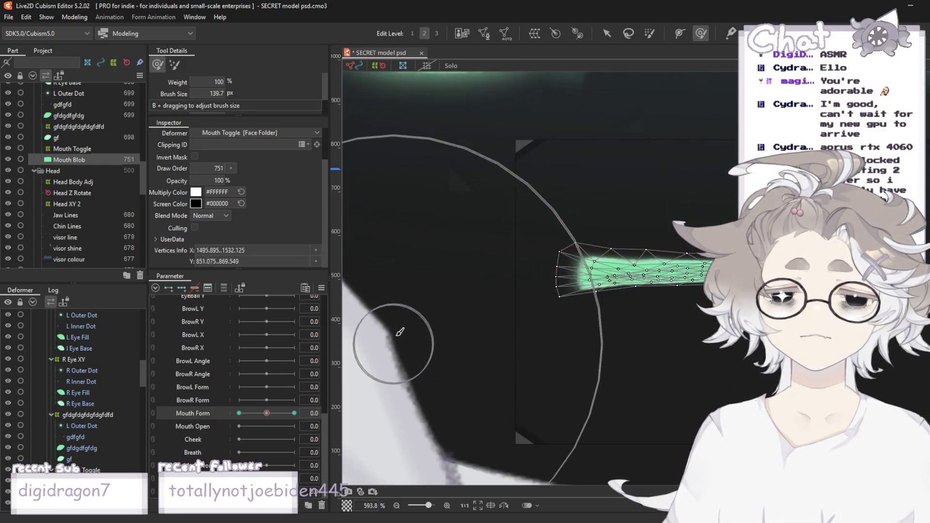
scroll(504, 271, "down", 2)
left_click_drag(392, 236, 413, 242)
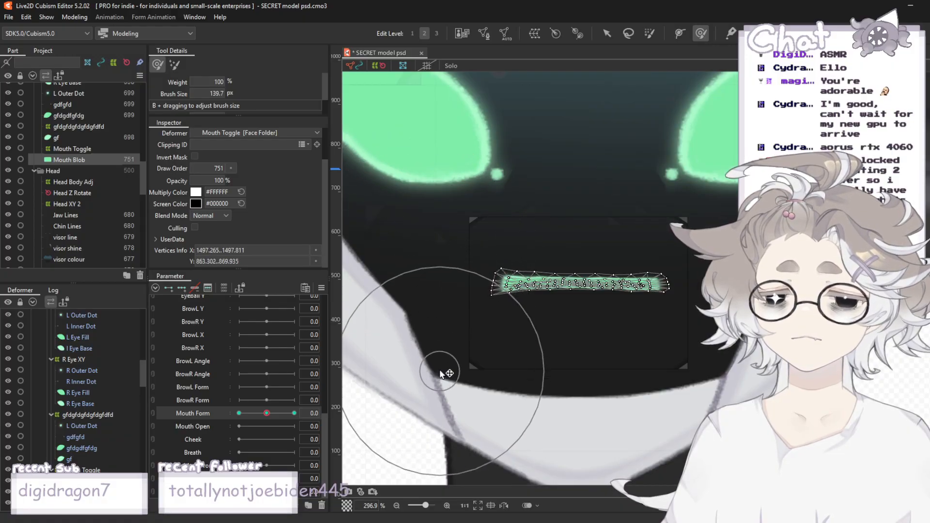
left_click_drag(440, 372, 448, 359)
left_click_drag(484, 178, 483, 204)
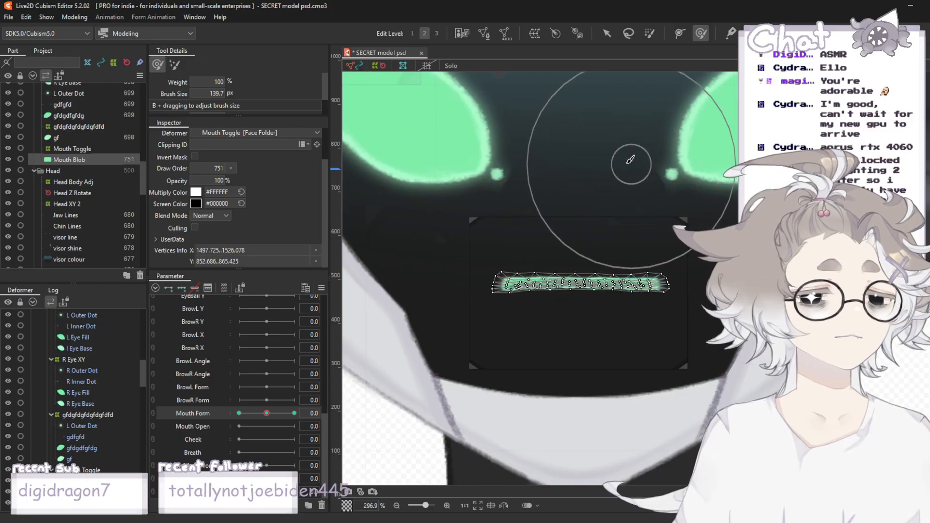
- Switch to the Arrow tool, deselect Mouth Blob and examine the flattened mouth against the whole face
scroll(560, 153, "down", 2)
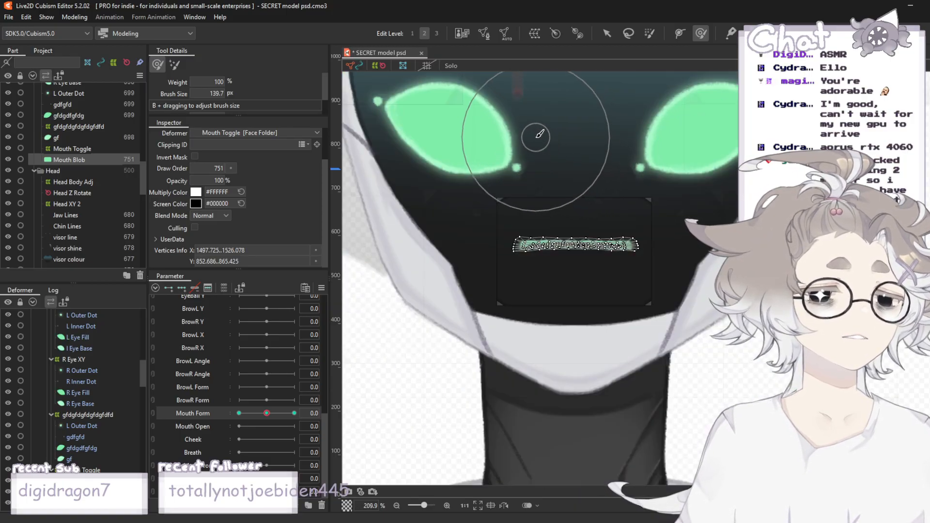
scroll(539, 133, "down", 2)
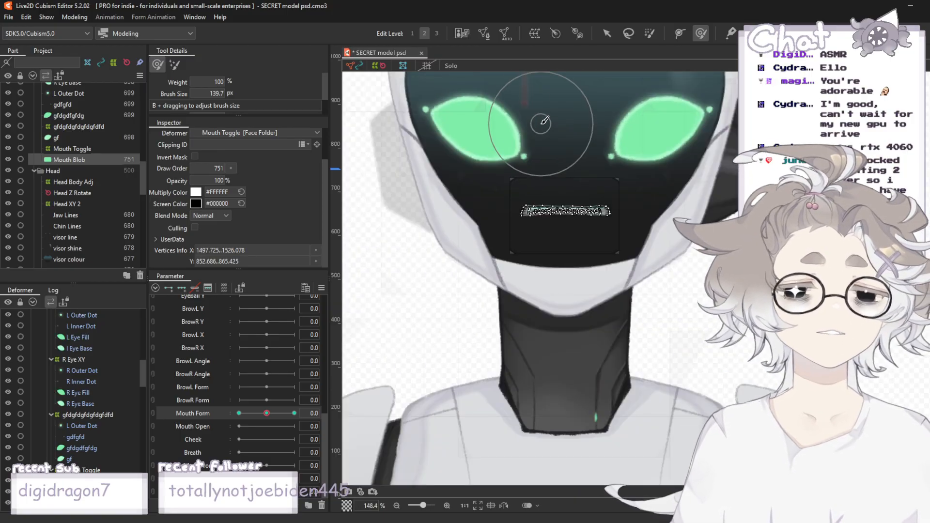
left_click(609, 33)
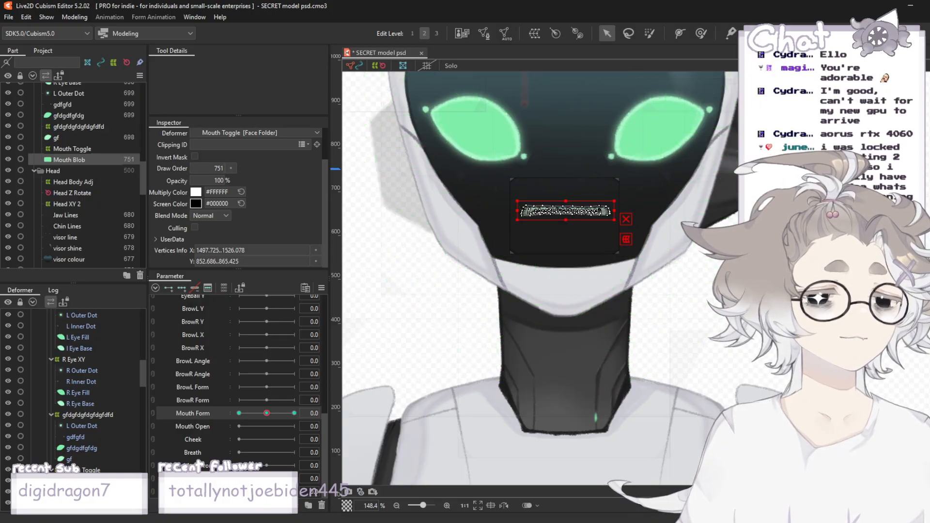
left_click(741, 232)
scroll(656, 183, "down", 4)
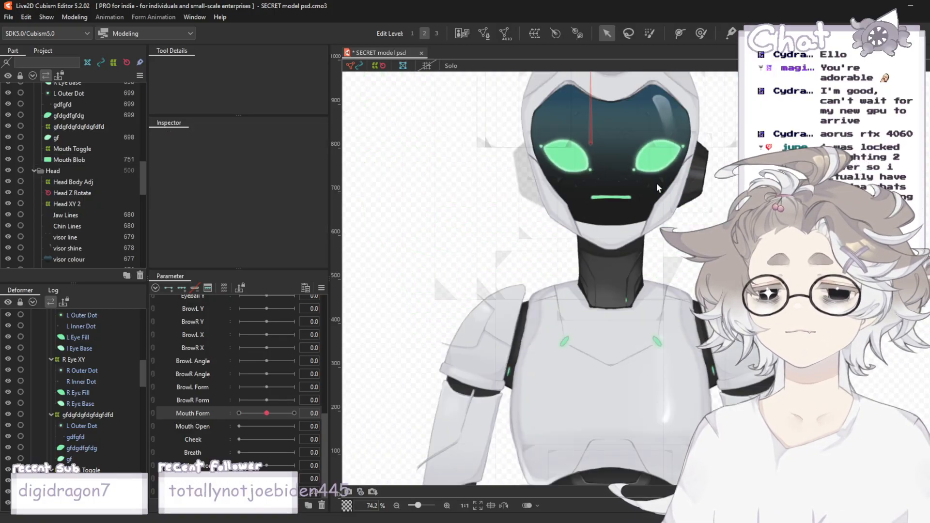
scroll(661, 154, "up", 2)
- Preview the EyeL Open parameter at 0.0 and 1.2, returning it to 1.0
scroll(214, 425, "up", 3)
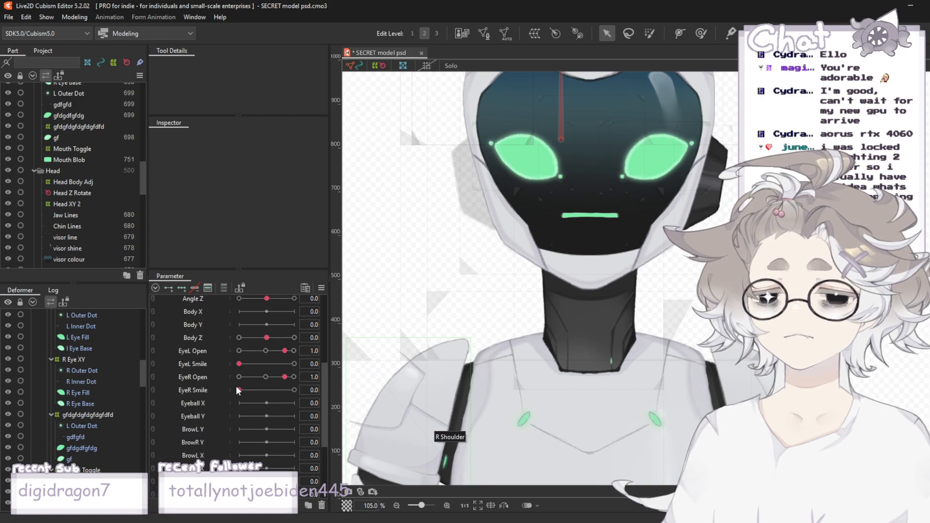
left_click_drag(286, 351, 203, 343)
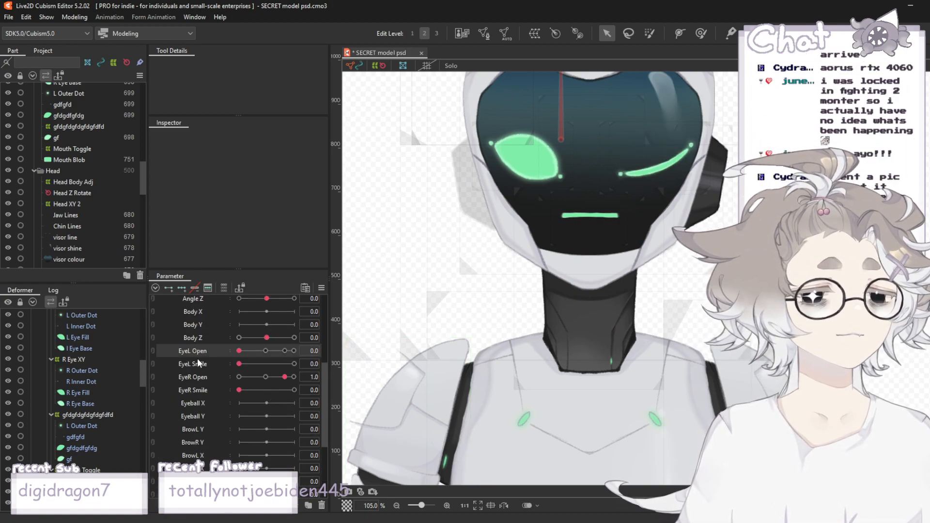
left_click_drag(161, 359, 296, 352)
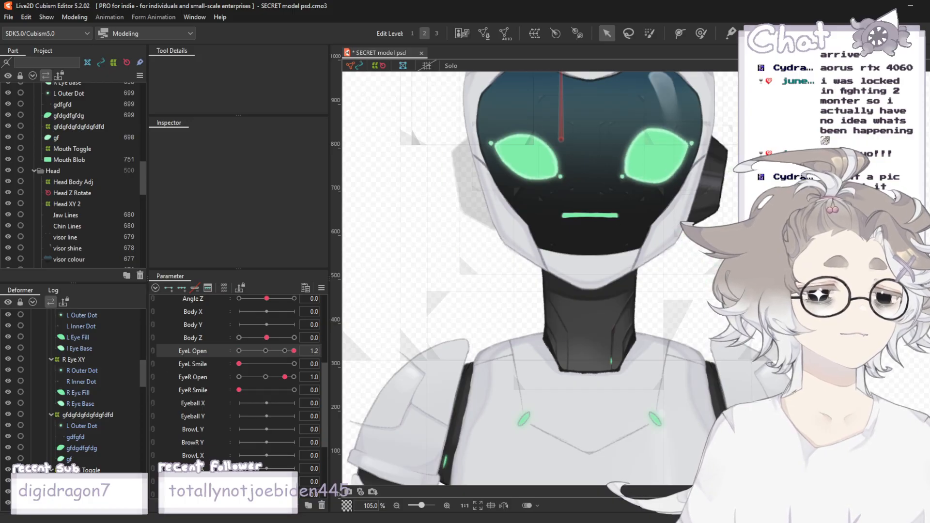
left_click(288, 353)
scroll(222, 434, "down", 3)
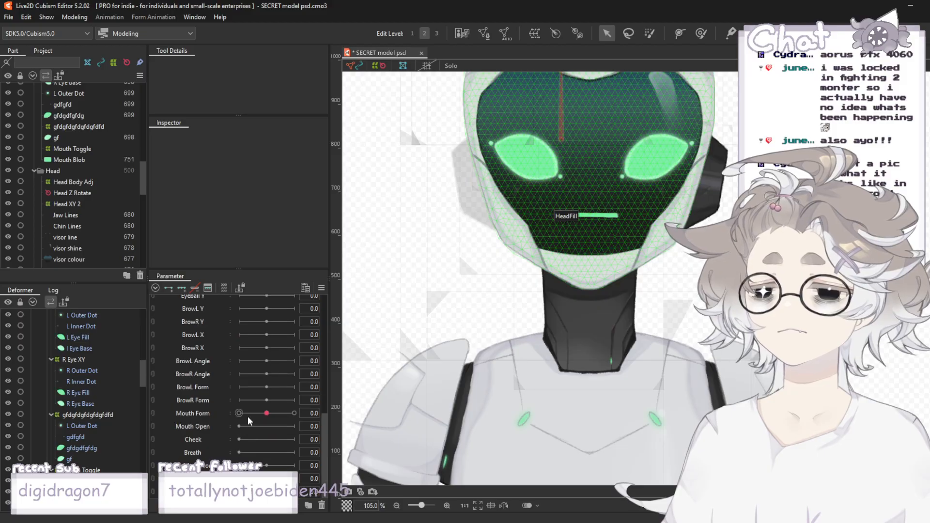
- Examine the closed mouth against the eyes, selecting the L Outer Dot and gf parts in turn
scroll(557, 196, "up", 4)
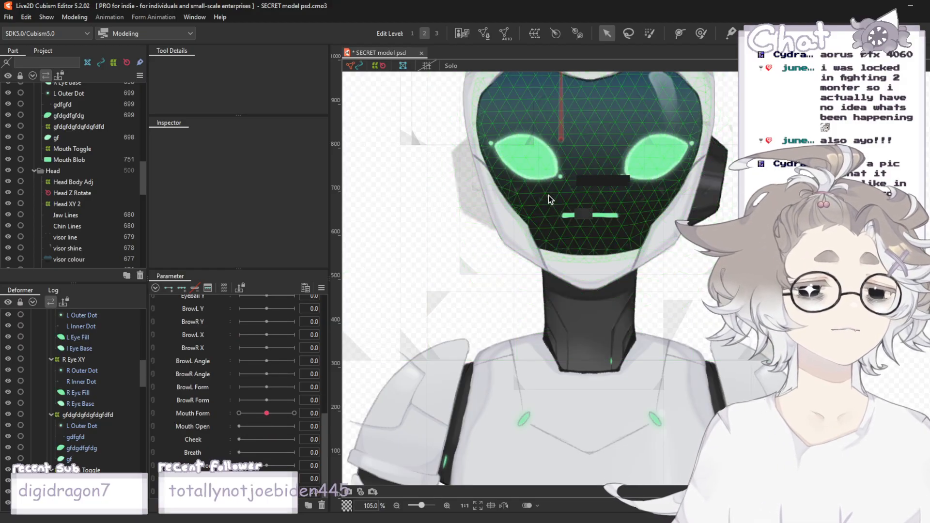
scroll(751, 266, "up", 4)
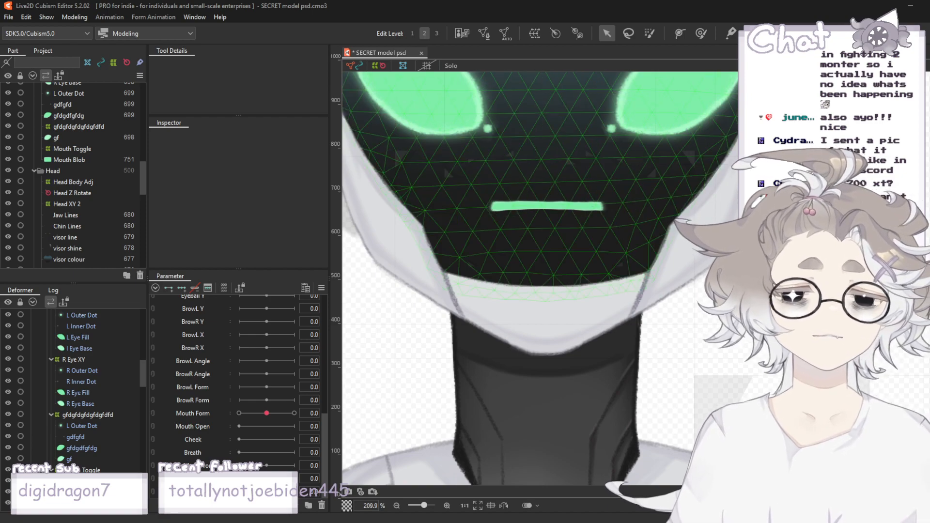
left_click(69, 93)
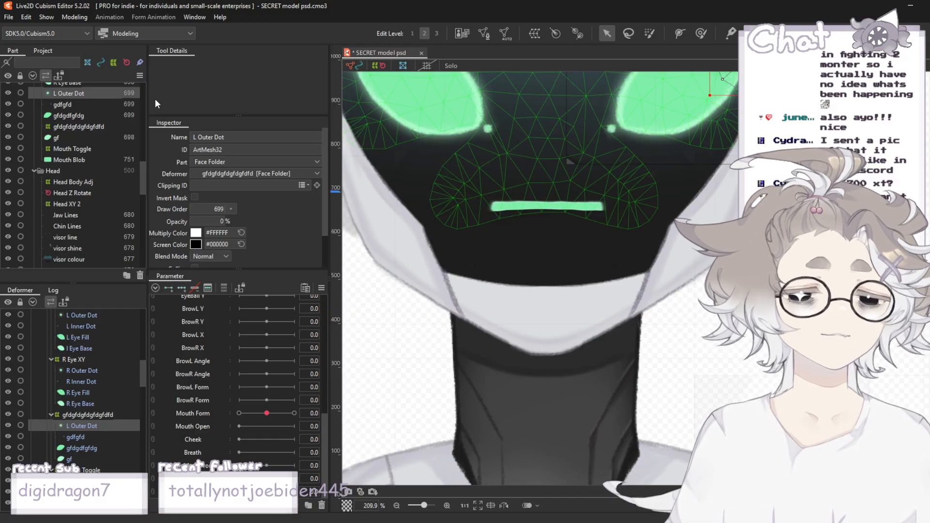
scroll(92, 149, "up", 1)
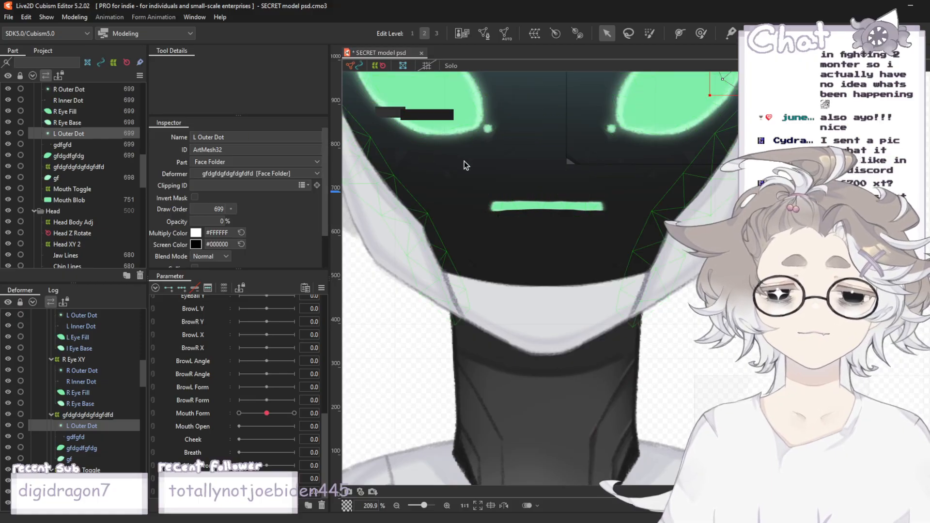
scroll(464, 161, "up", 2)
left_click(76, 179)
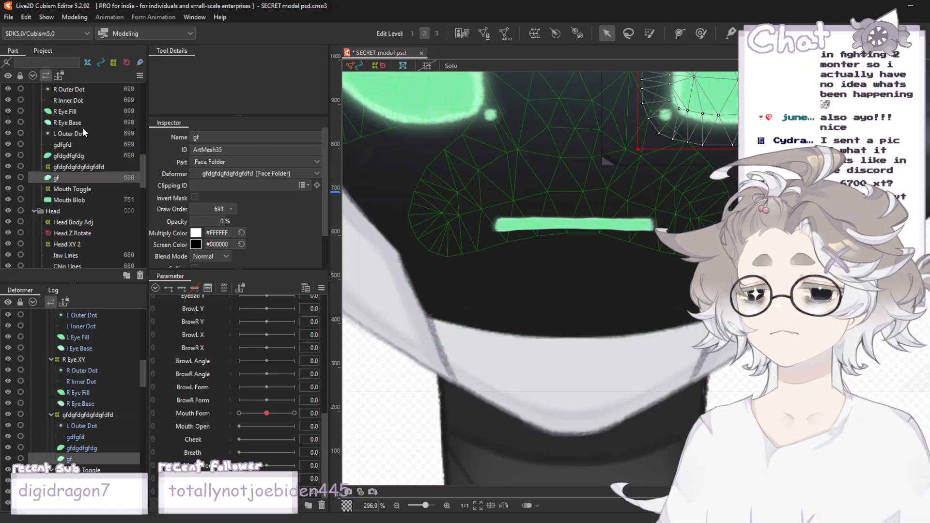
scroll(83, 128, "up", 2)
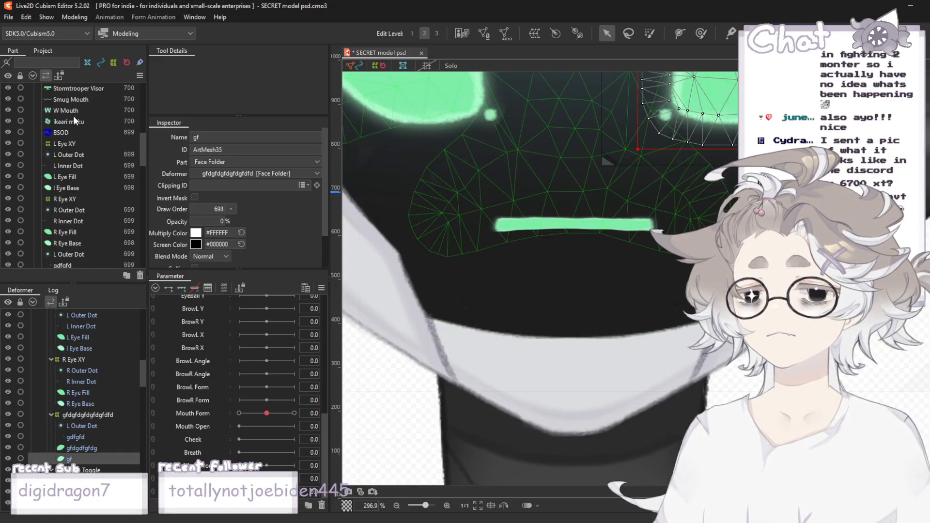
scroll(80, 140, "down", 2)
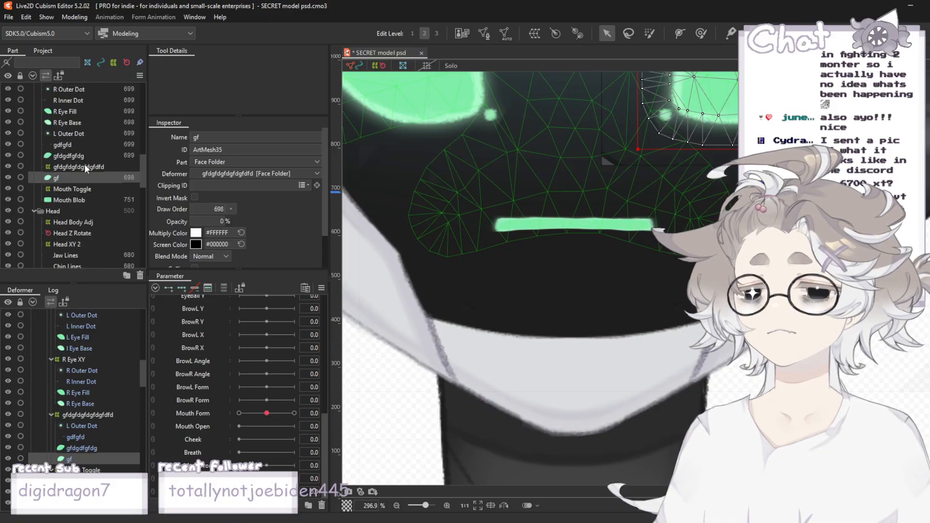
- Select Mouth Blob to check its mesh, then leave it and compare the mouth with the whole face
left_click(86, 198)
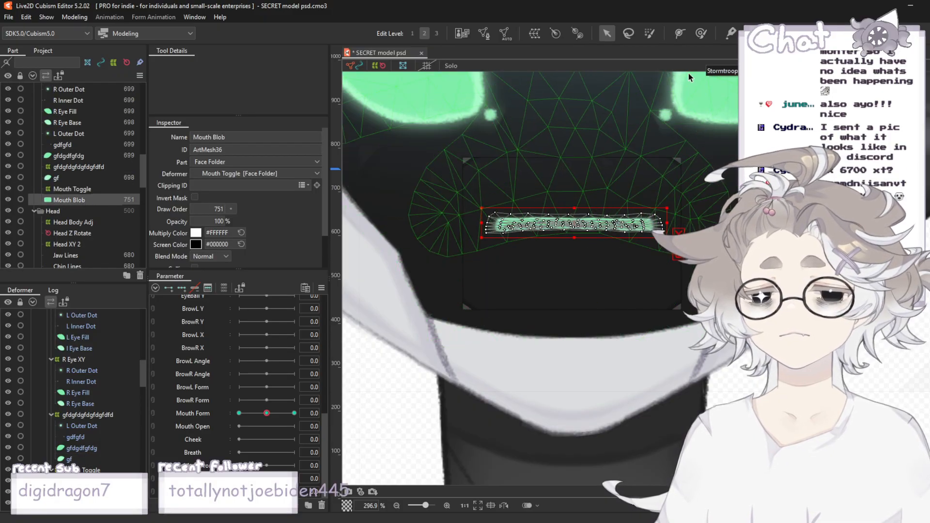
left_click(699, 362)
scroll(700, 362, "down", 2)
scroll(668, 377, "down", 2)
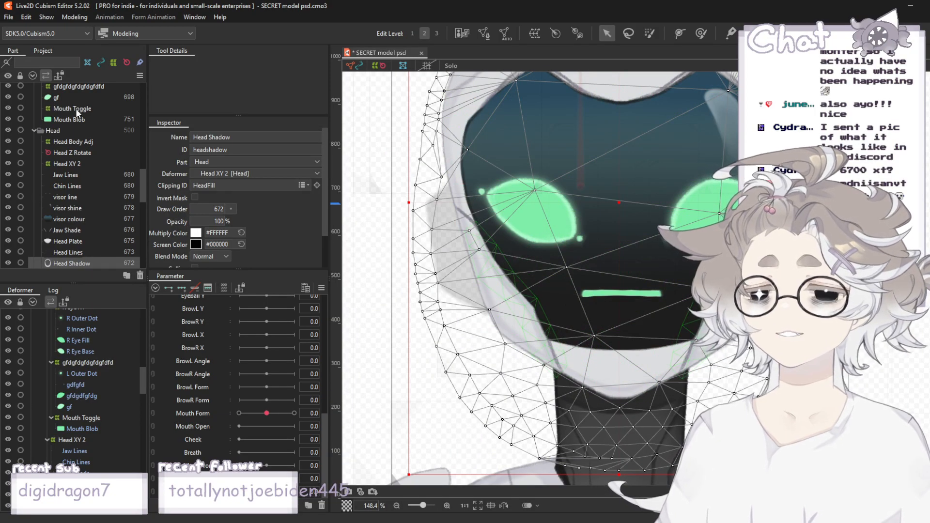
- Reselect Mouth Blob and shorten it slightly by pushing its right and left ends inward with the Deform Brush
scroll(80, 139, "up", 1)
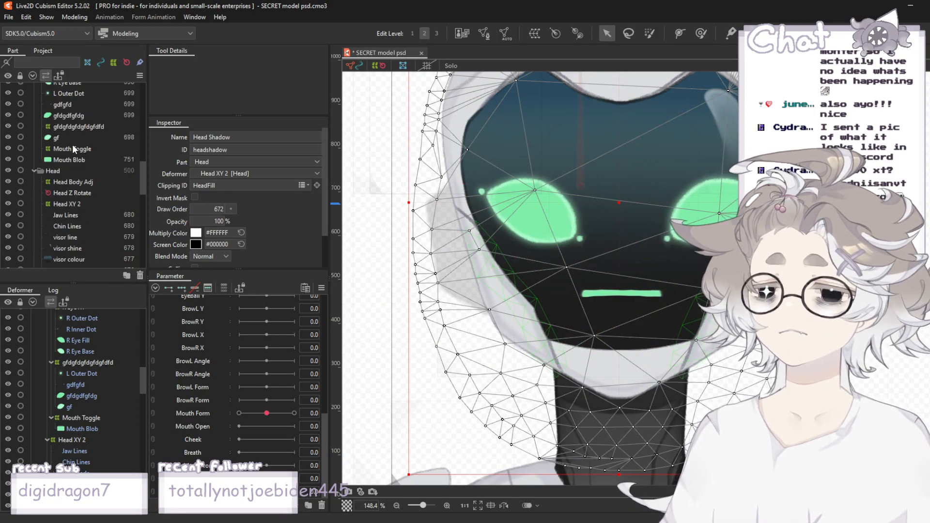
scroll(72, 145, "up", 1)
left_click(92, 198)
left_click(701, 34)
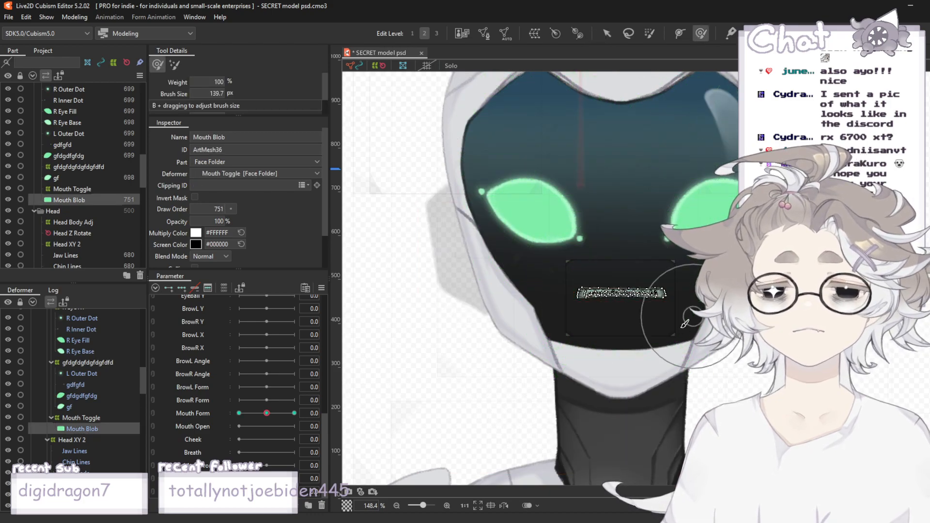
scroll(656, 284, "up", 6)
left_click_drag(685, 262, 650, 261)
scroll(650, 261, "down", 2)
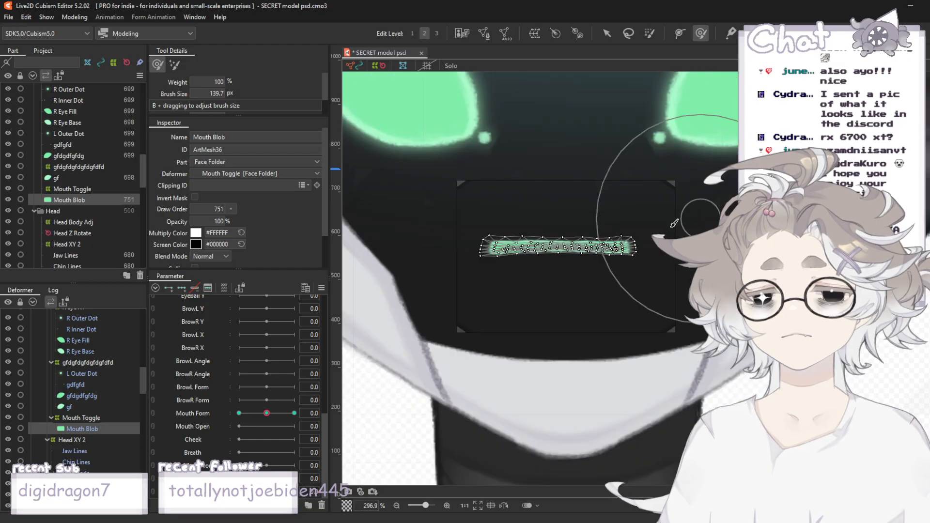
scroll(430, 235, "up", 2)
left_click_drag(420, 245, 443, 244)
scroll(586, 106, "down", 2)
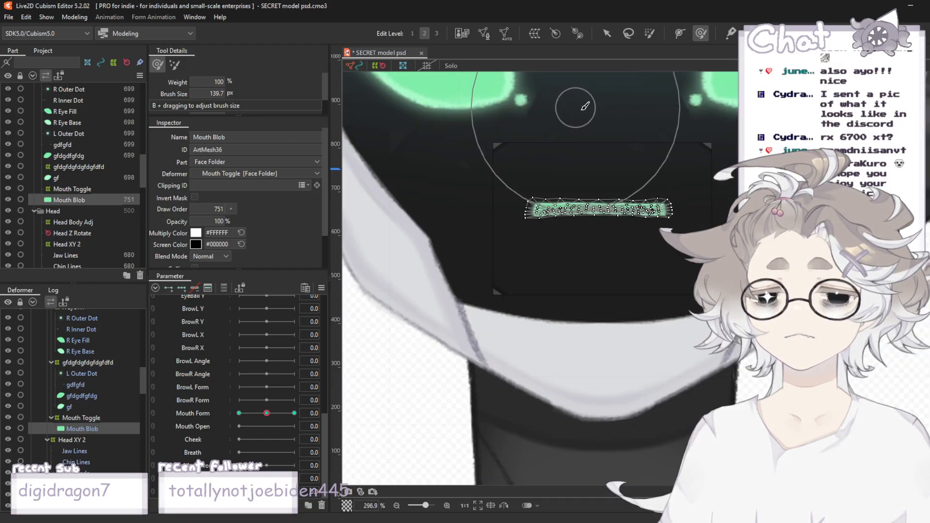
- Nudge the upper edge of Mouth Blob's middle slightly downward with the Deform Brush
scroll(623, 150, "up", 3)
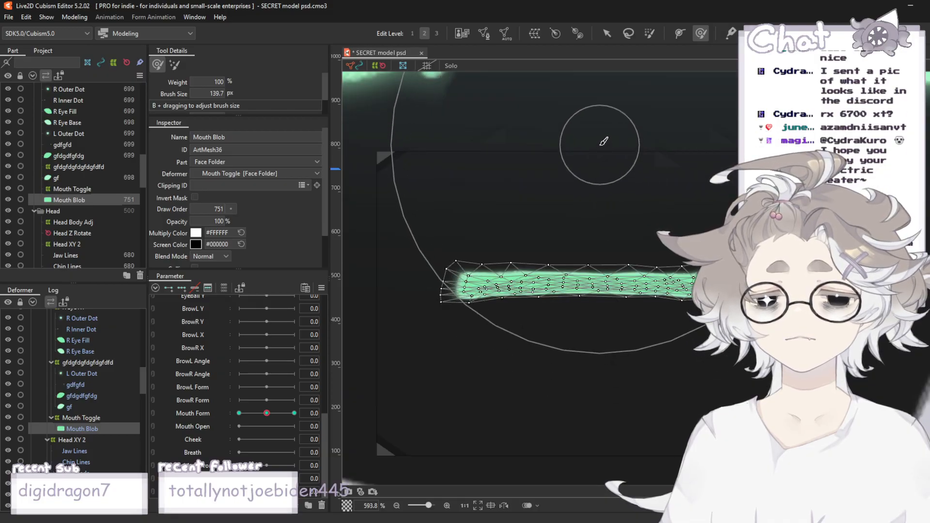
left_click_drag(600, 145, 599, 151)
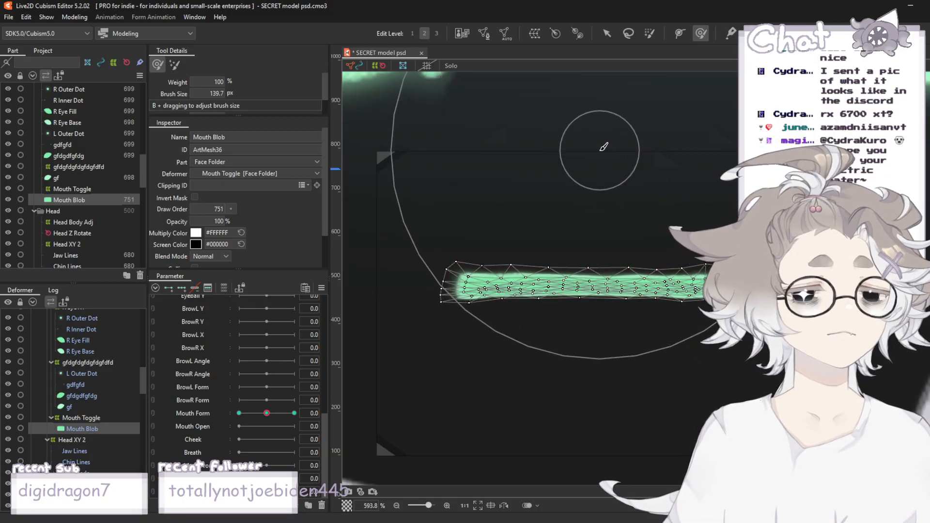
scroll(556, 160, "down", 6)
scroll(582, 219, "down", 3)
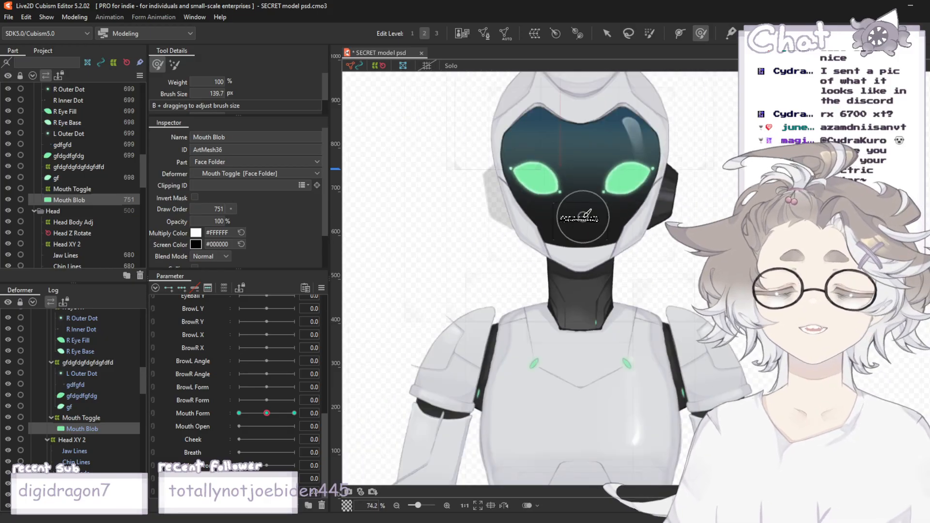
- Switch to the Arrow tool, deselect Mouth Blob and examine the shortened mouth up close and with the full face
left_click(606, 33)
left_click(703, 216)
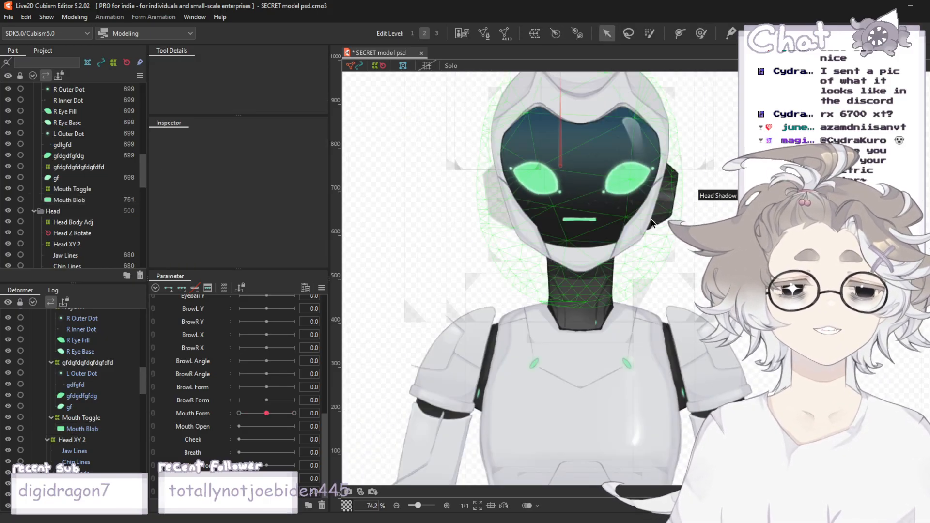
scroll(578, 222, "up", 2)
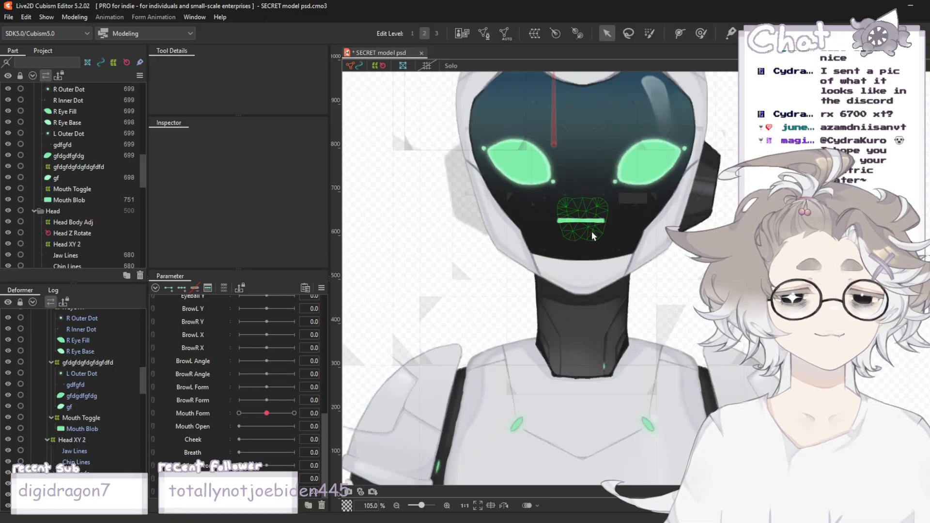
scroll(591, 231, "up", 6)
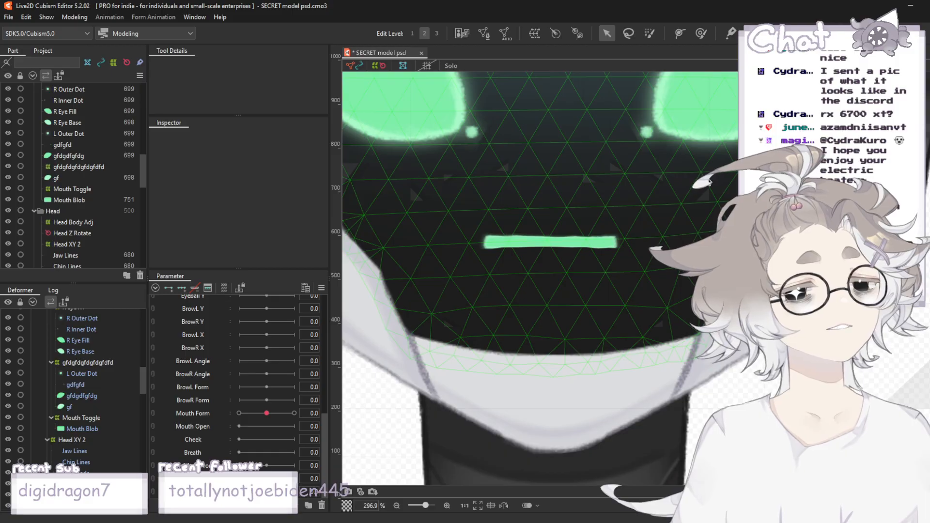
scroll(415, 203, "down", 3)
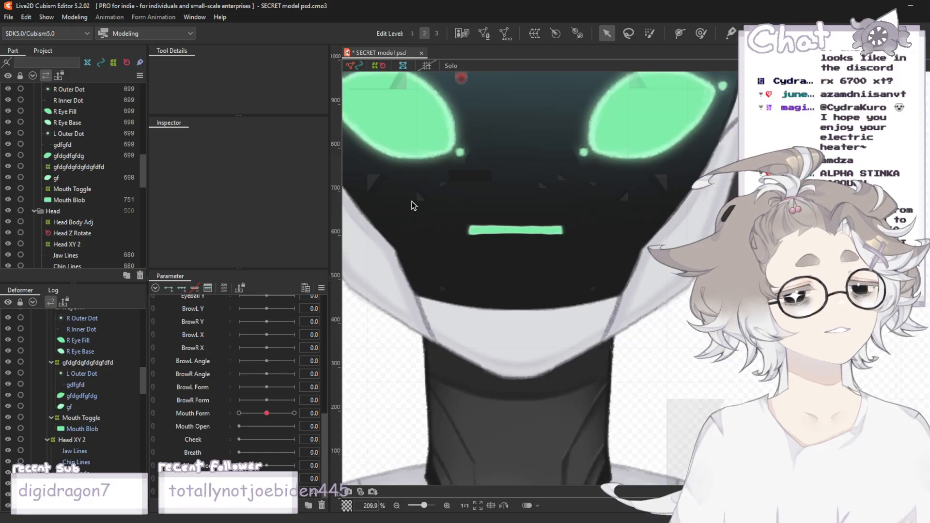
- Select Mouth Blob again and push the upper and lower corners of its left end inward with the Deform Brush
left_click(59, 176)
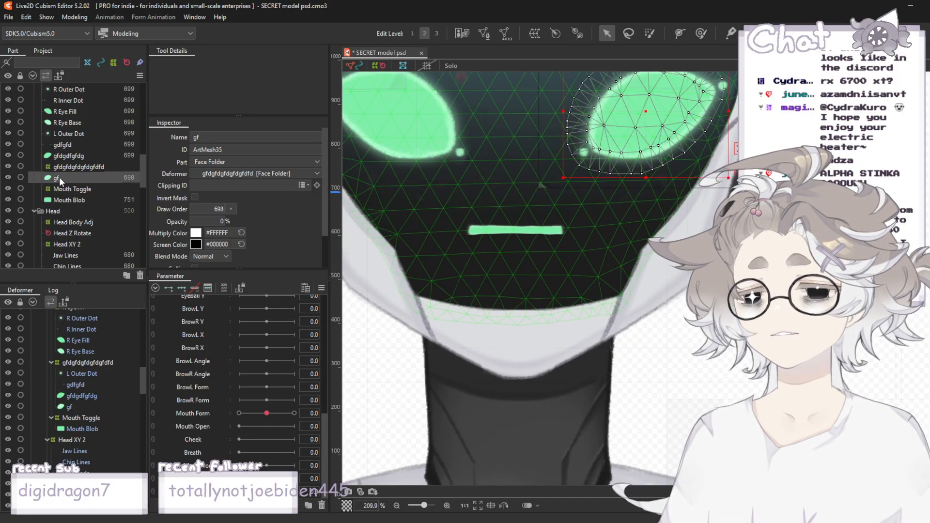
left_click(66, 133)
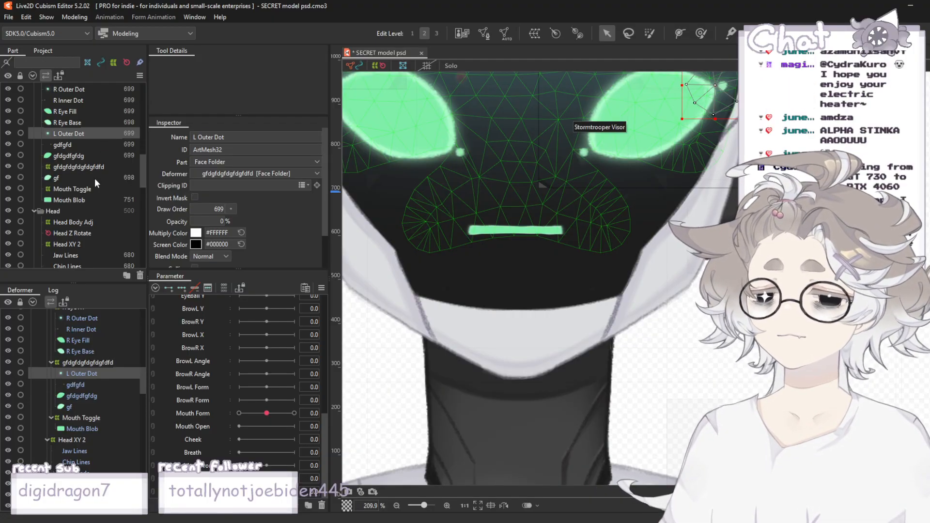
left_click(64, 200)
left_click(705, 33)
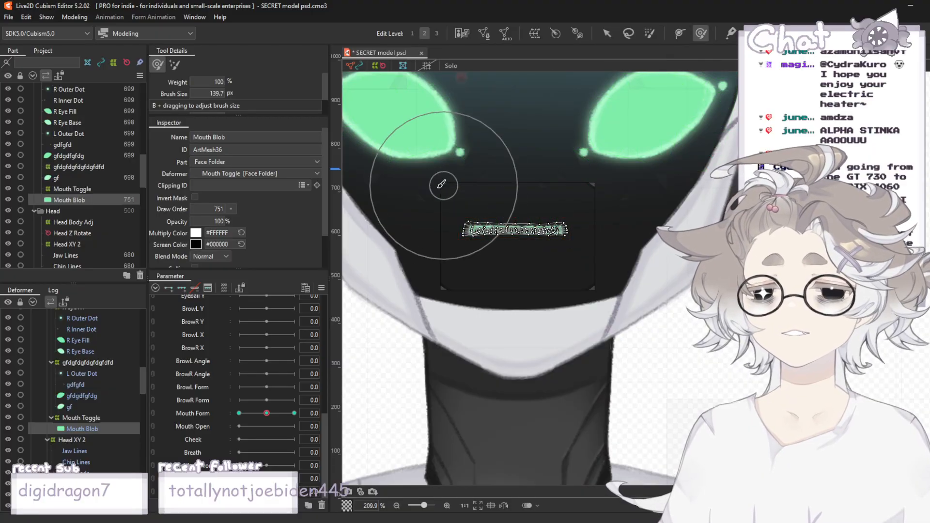
scroll(421, 240, "up", 2)
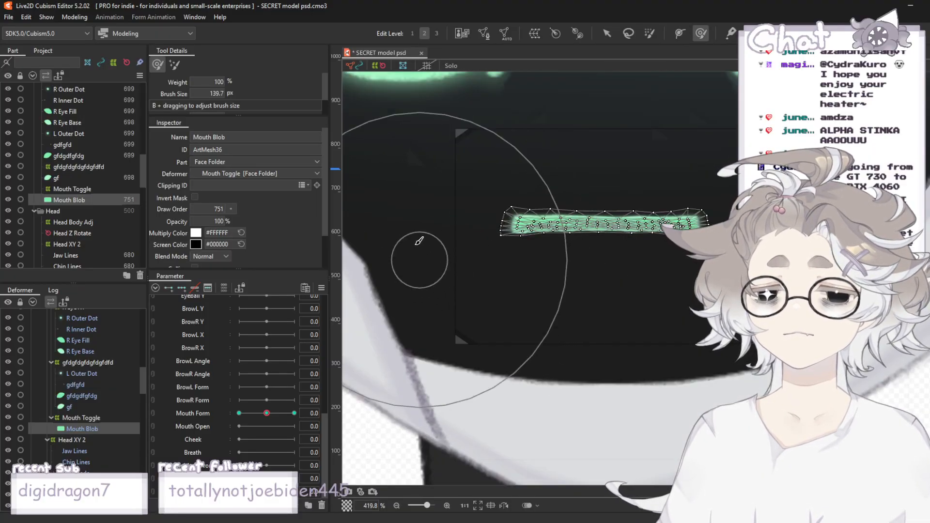
left_click_drag(384, 209, 404, 217)
left_click_drag(430, 338, 443, 339)
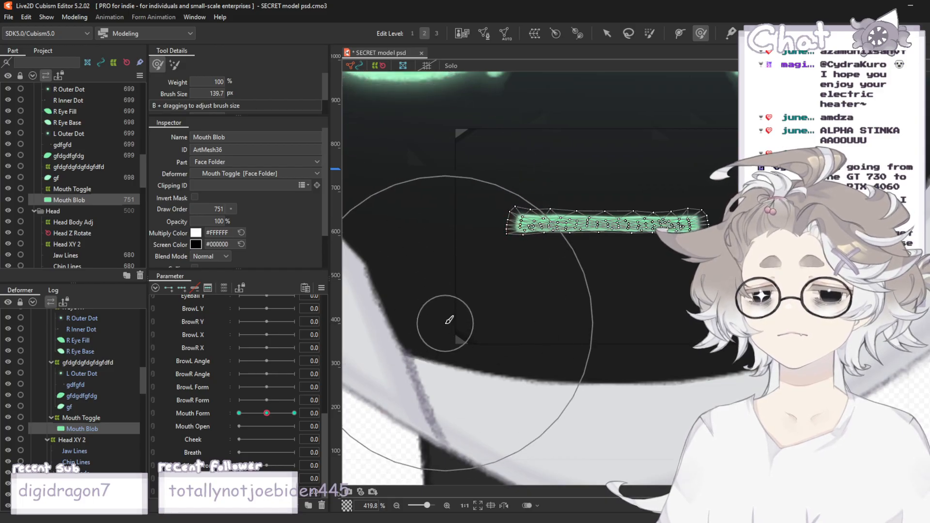
- Return to the Arrow tool and check the mouth without its mesh selected
scroll(443, 317, "down", 5)
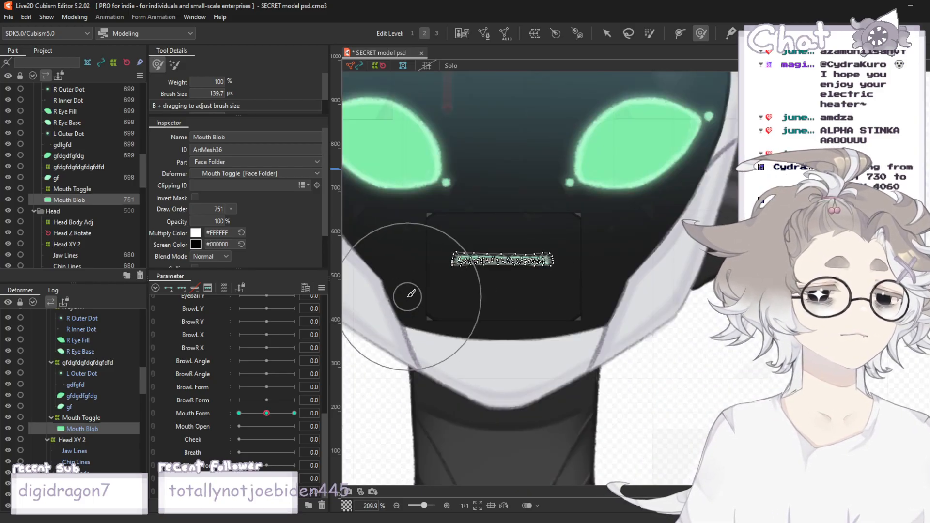
scroll(411, 294, "up", 2)
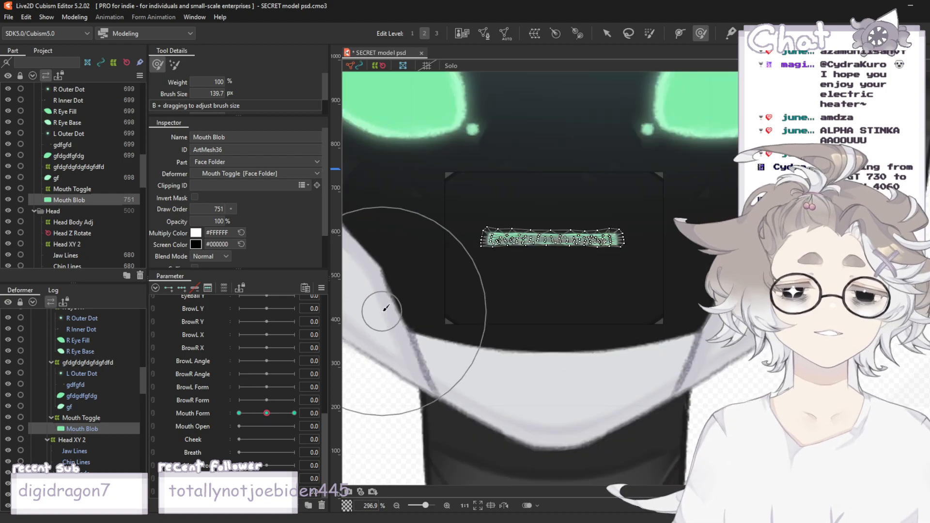
left_click(606, 33)
scroll(549, 283, "down", 2)
left_click(550, 284)
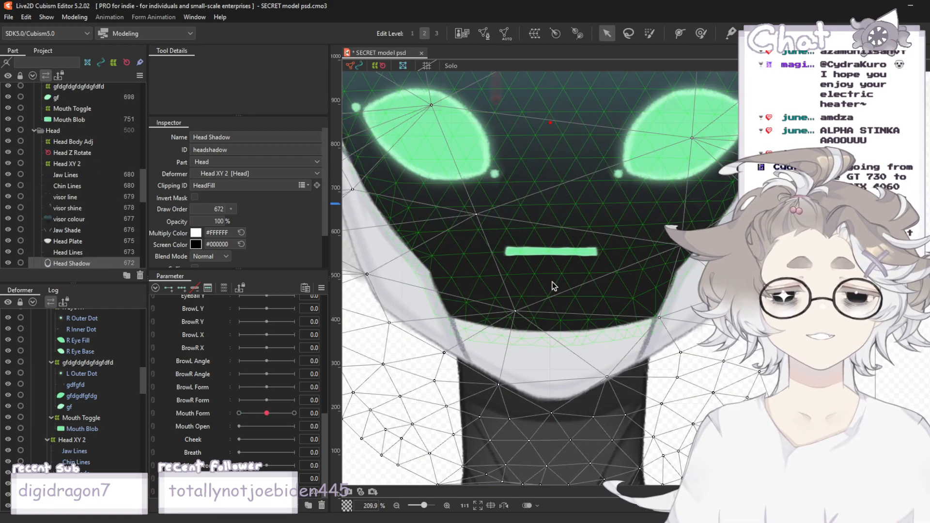
- Select Mouth Blob and preview Mouth Form at its maximum key, returning it to 0.0
left_click(77, 120)
scroll(552, 225, "up", 2)
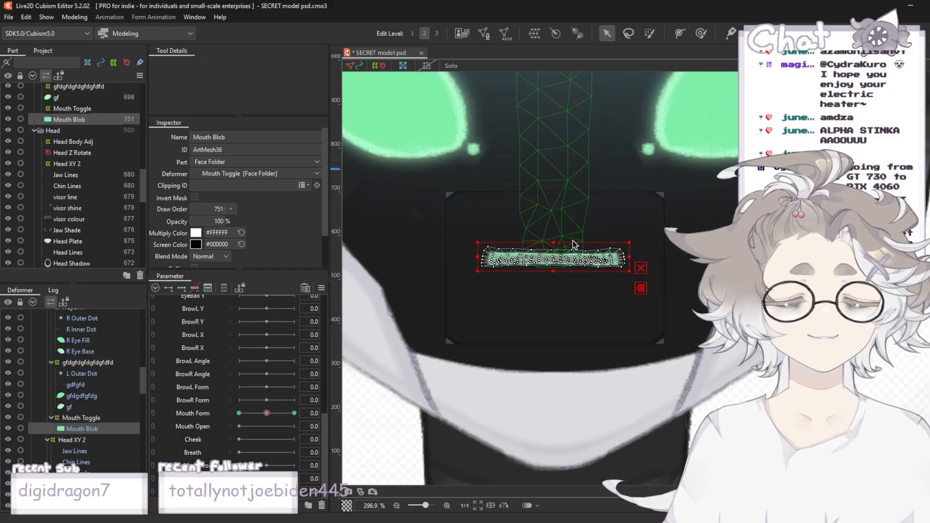
scroll(573, 245, "up", 2)
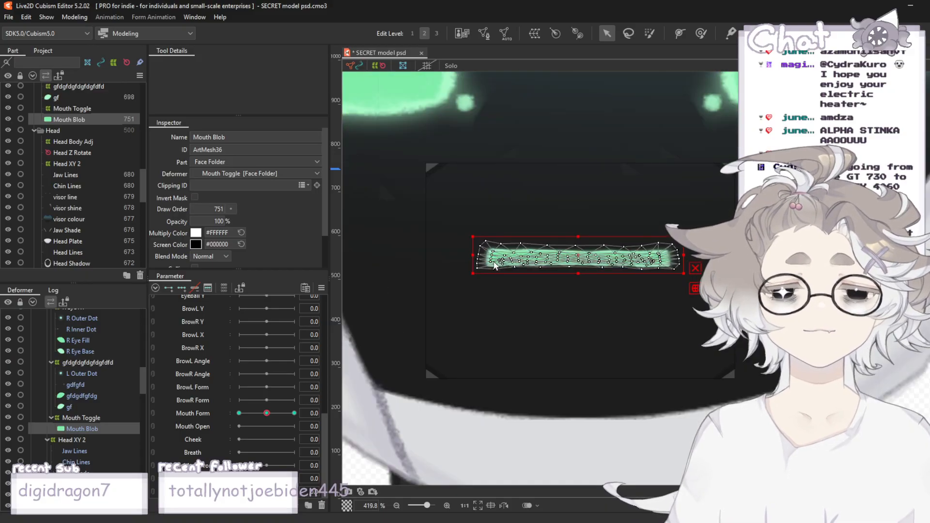
left_click(293, 413)
left_click(262, 413)
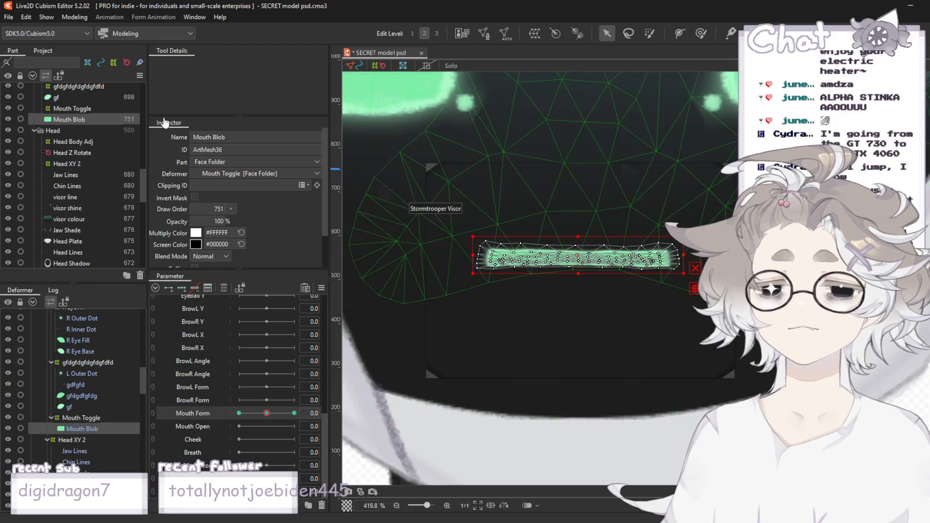
- Reduce the Deform Brush size to 97.2 px and push Mouth Blob's left end slightly downward
left_click(703, 34)
scroll(463, 171, "up", 2)
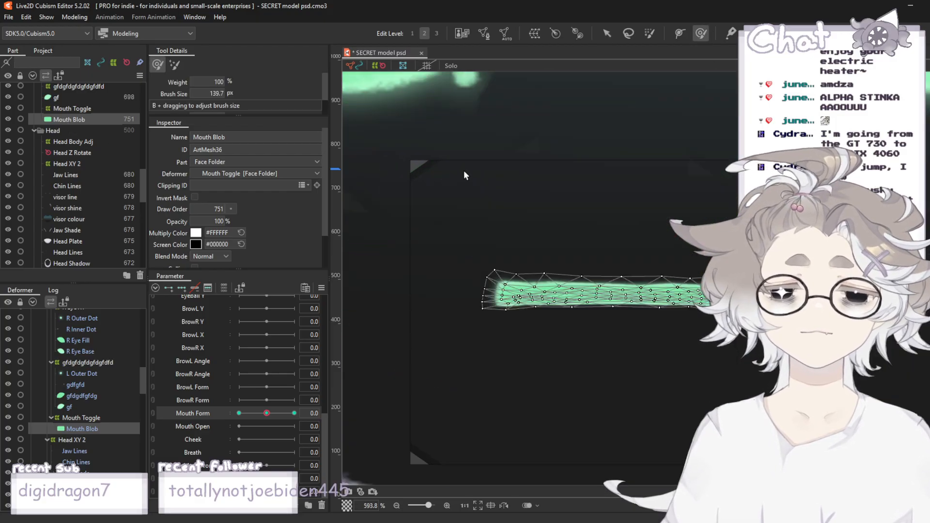
left_click_drag(441, 122, 439, 173)
key("ctrl+z")
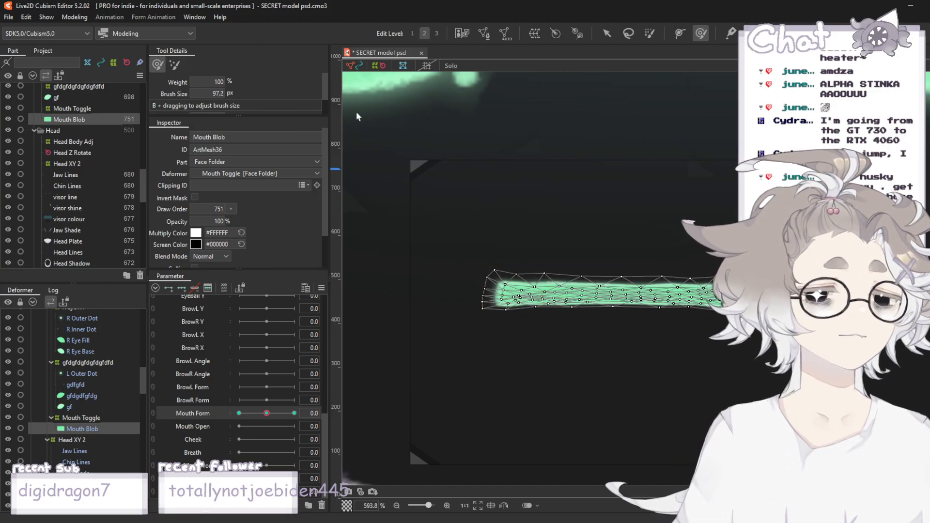
scroll(561, 174, "down", 2)
scroll(594, 230, "up", 2)
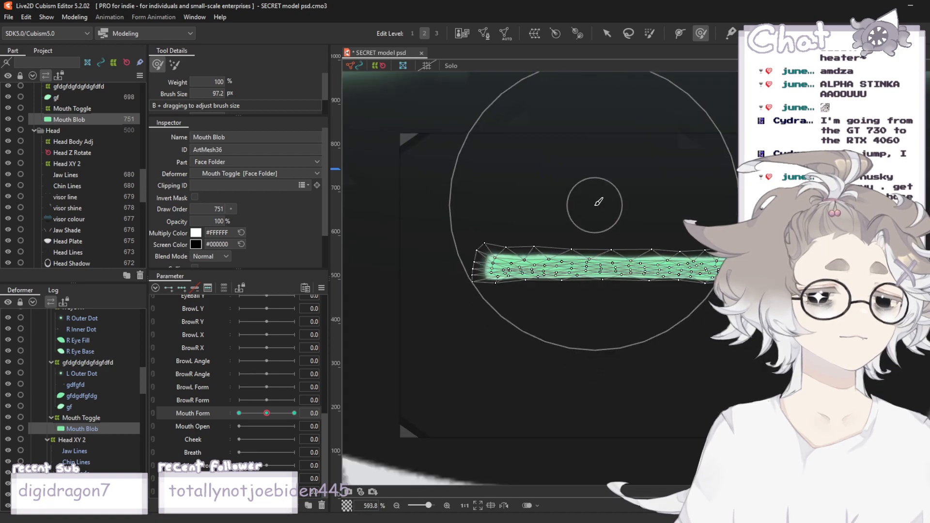
left_click_drag(452, 128, 451, 170)
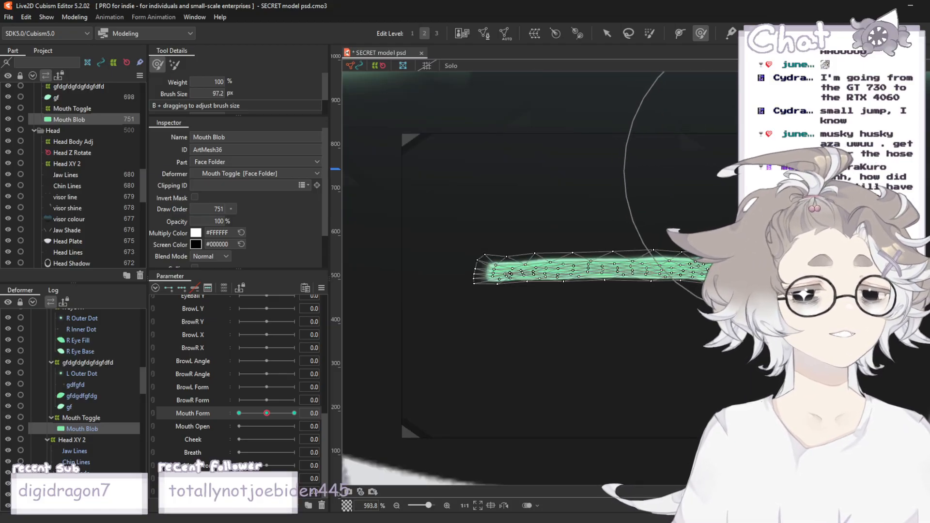
- Examine the neutral Mouth Blob's outline and both ends up close and in proportion to the visor
scroll(768, 164, "up", 2)
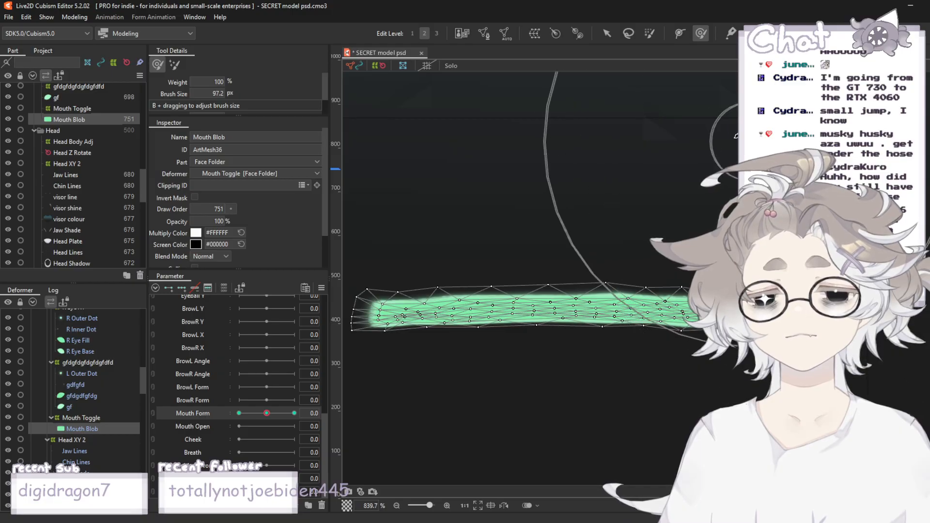
scroll(565, 182, "down", 4)
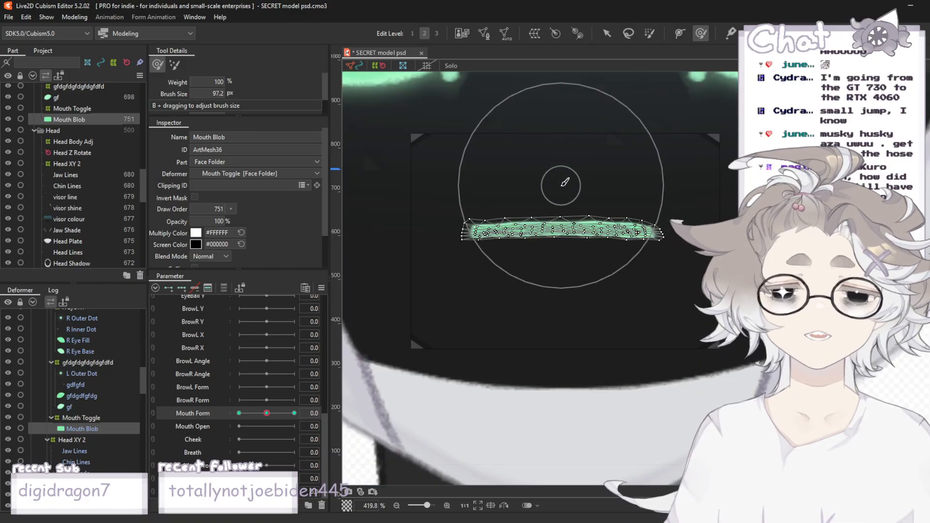
scroll(565, 182, "up", 2)
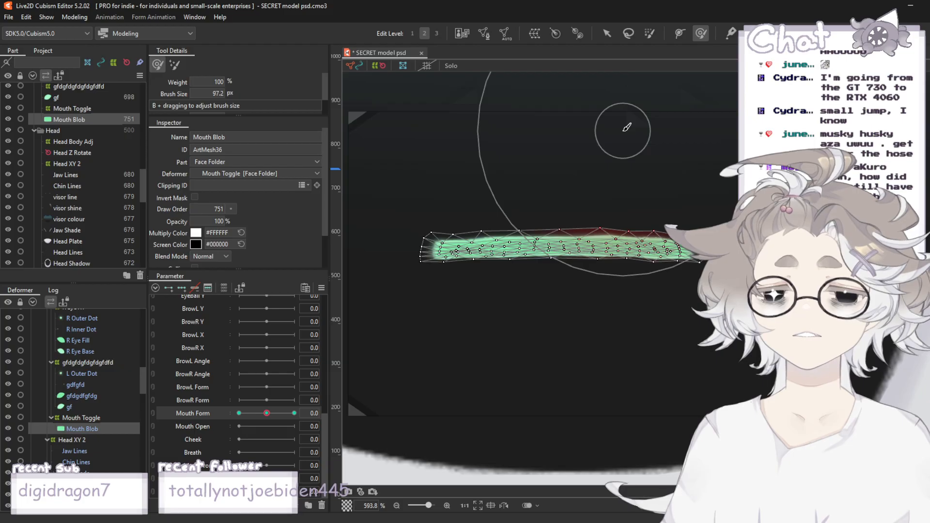
scroll(641, 141, "down", 1)
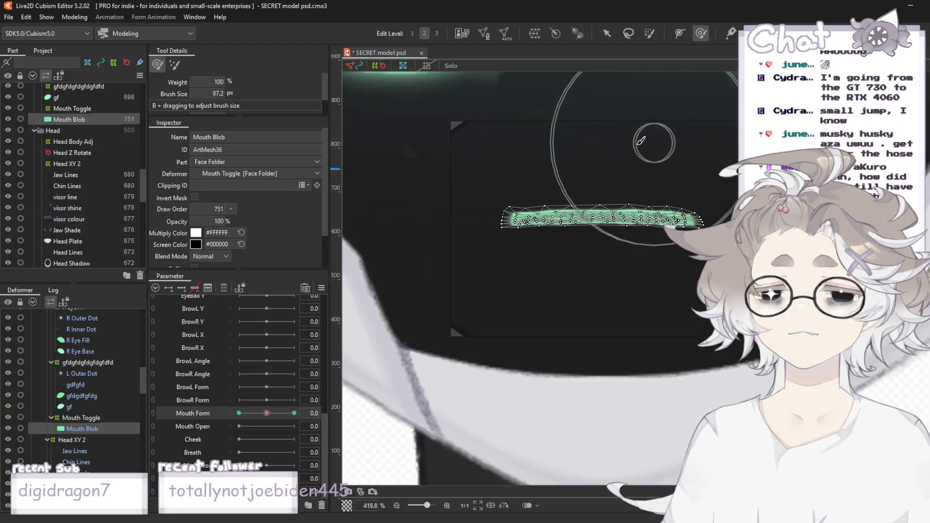
scroll(478, 152, "up", 6)
scroll(418, 160, "down", 6)
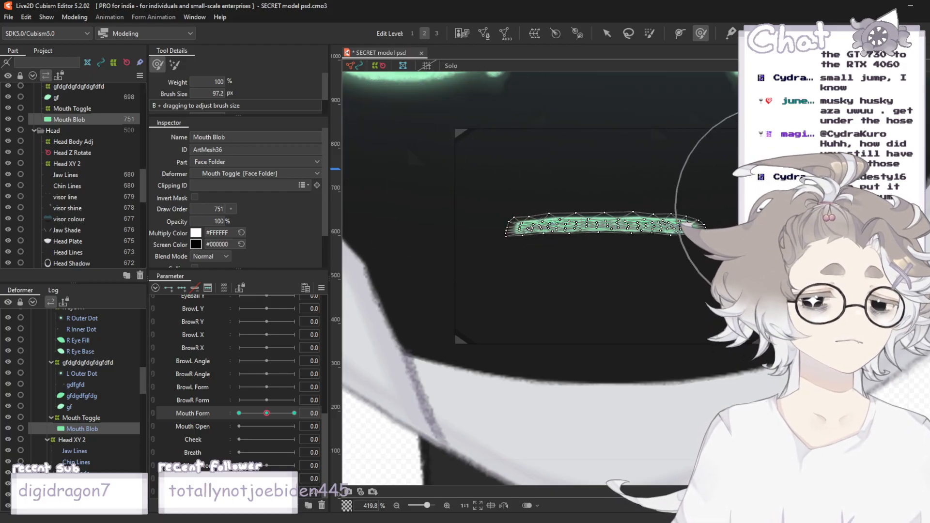
scroll(794, 202, "up", 2)
scroll(612, 155, "down", 6)
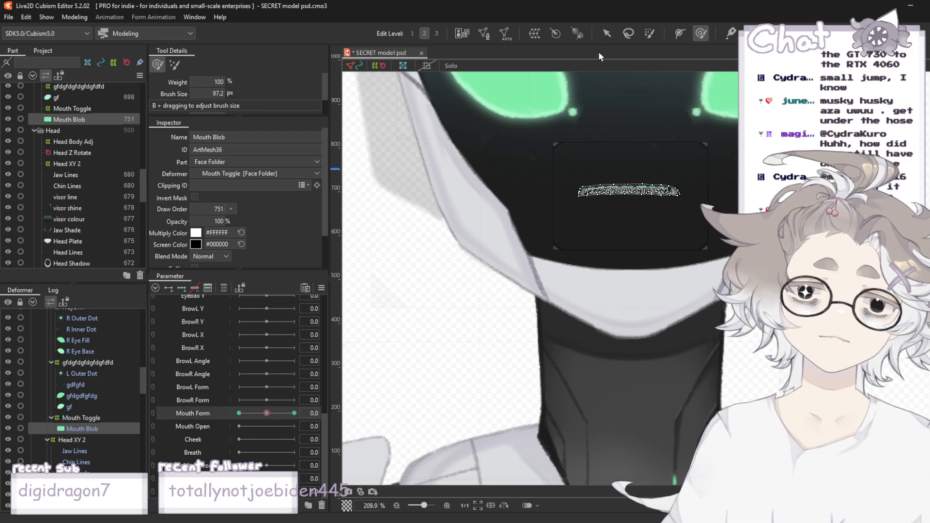
- Return to the Arrow tool and check the neutral mouth on the whole head with nothing selected
left_click(605, 37)
left_click(465, 323)
scroll(470, 323, "down", 3)
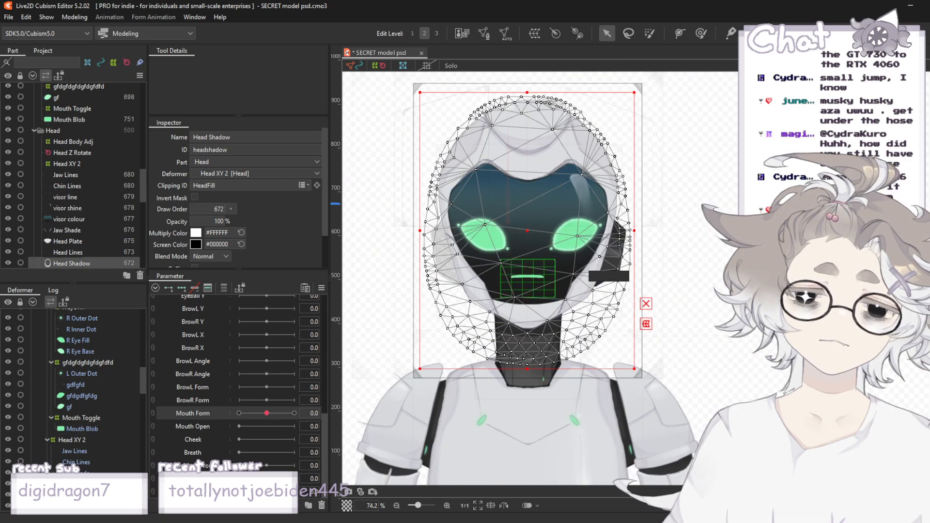
left_click(685, 291)
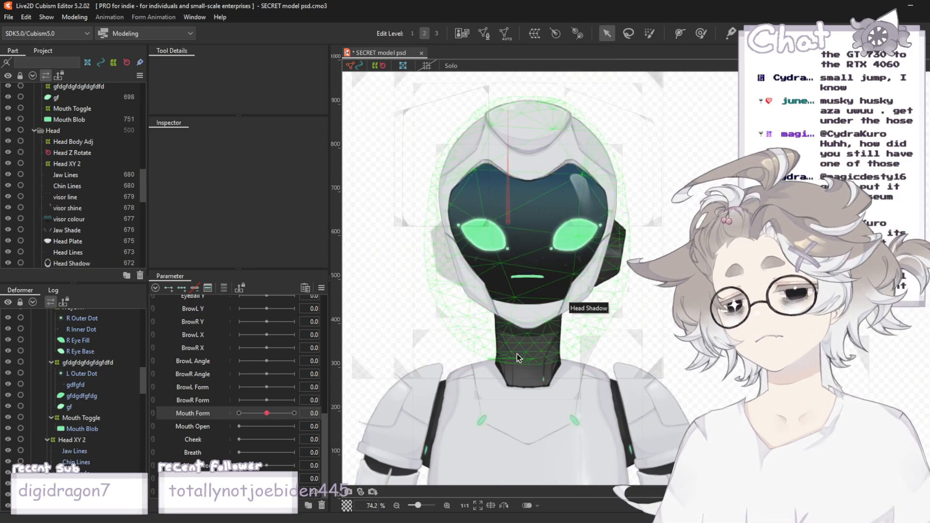
scroll(528, 263, "up", 2)
scroll(528, 263, "up", 6)
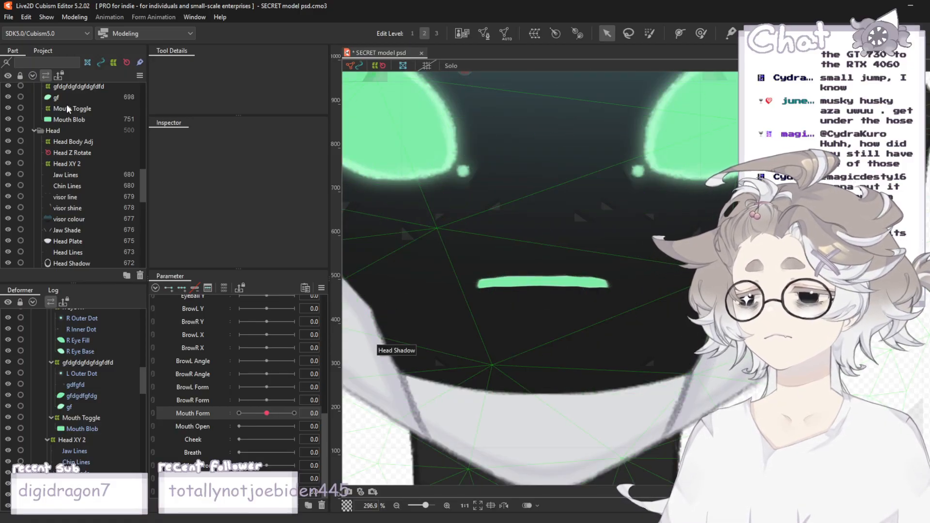
- Select Mouth Blob, set Mouth Form to 1.0 and bend the mouth's right half upward with the Deform Brush
left_click(88, 119)
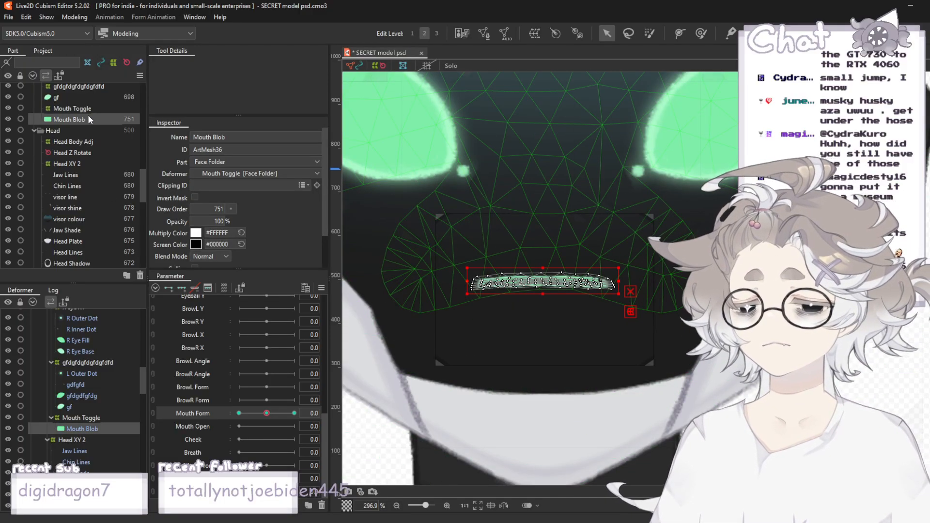
left_click(294, 414)
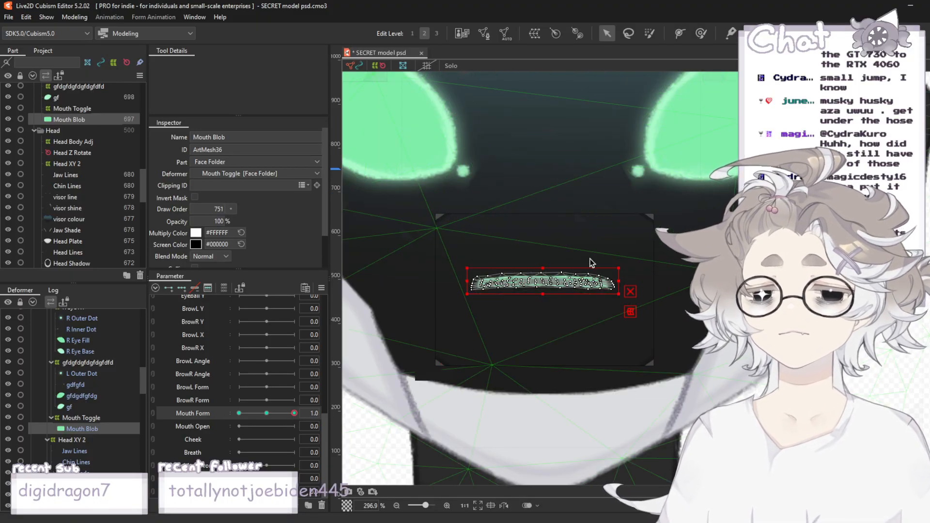
left_click(700, 32)
scroll(609, 230, "up", 2)
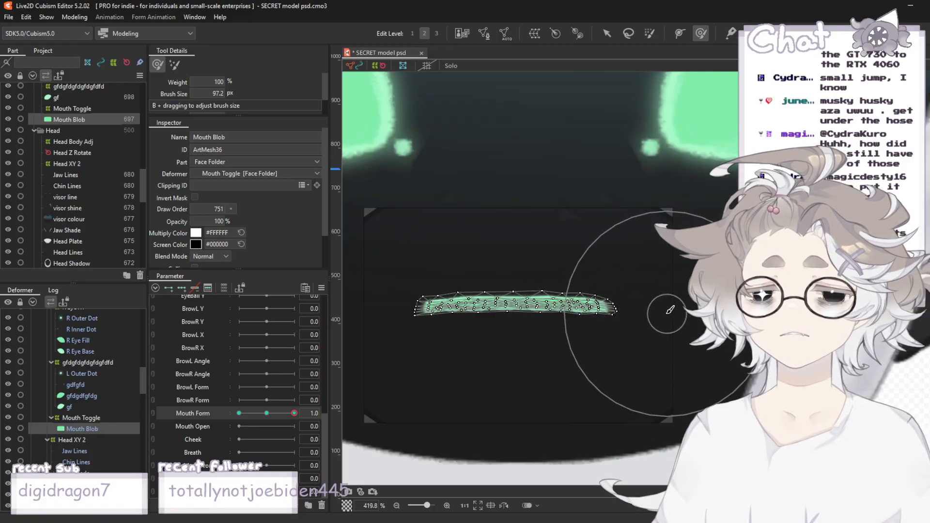
left_click_drag(662, 310, 655, 268)
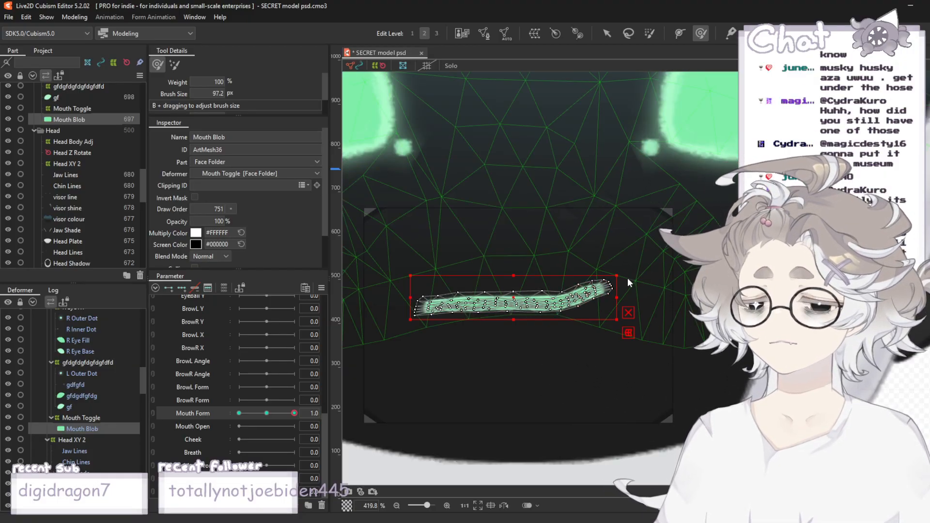
key("ctrl+z")
mouse_move(596, 303)
left_mouse_down()
mouse_move(596, 293)
mouse_move(602, 306)
mouse_move(607, 294)
left_mouse_up()
key("ctrl+z")
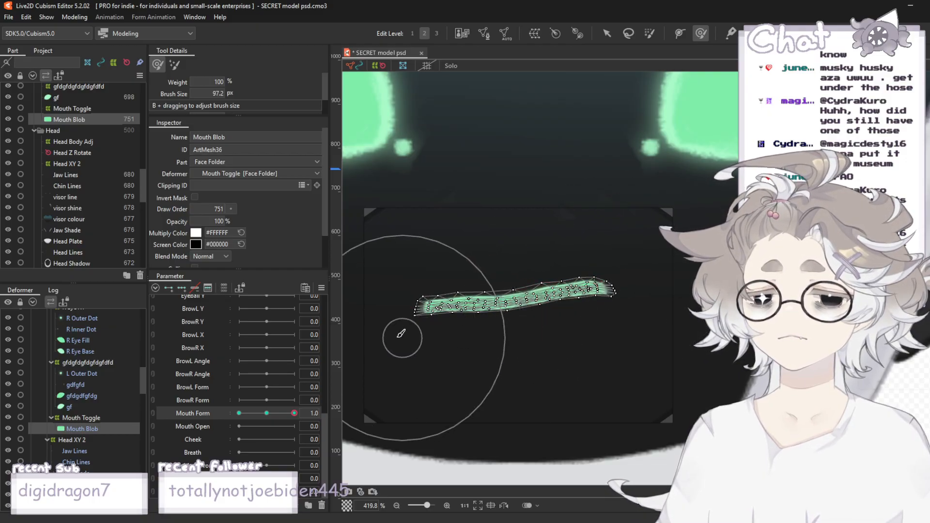
- Raise Mouth Blob's left half with the Deform Brush and lift its right tip further into a smile
scroll(455, 274, "down", 3)
scroll(426, 275, "up", 2)
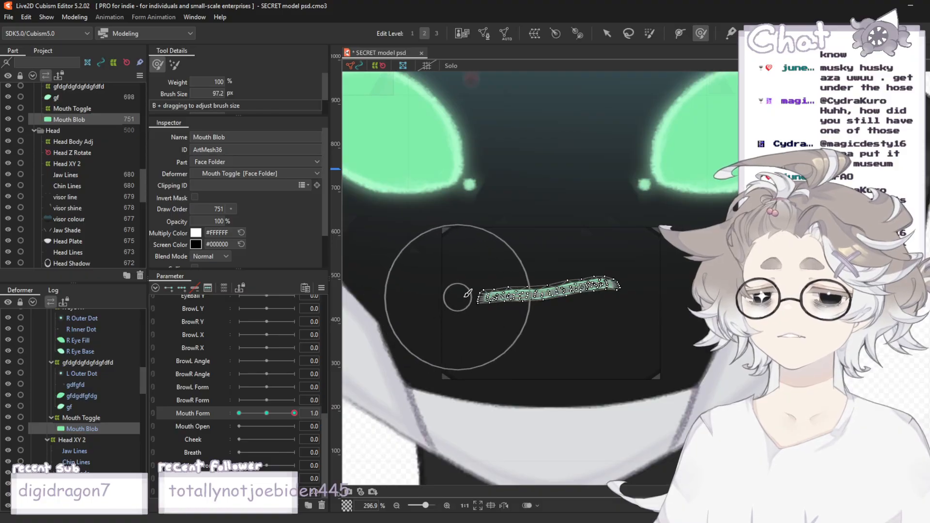
left_click_drag(472, 296, 473, 282)
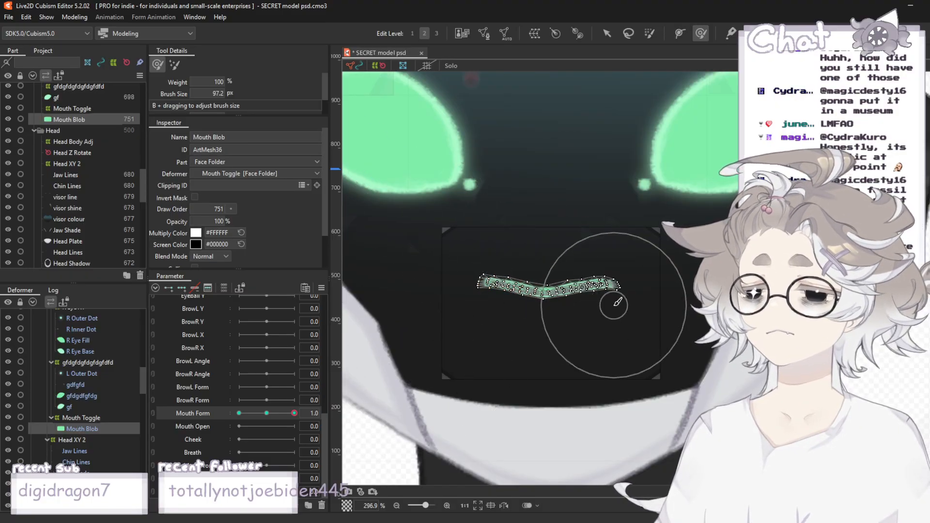
scroll(615, 304, "up", 2)
left_click_drag(684, 260, 673, 239)
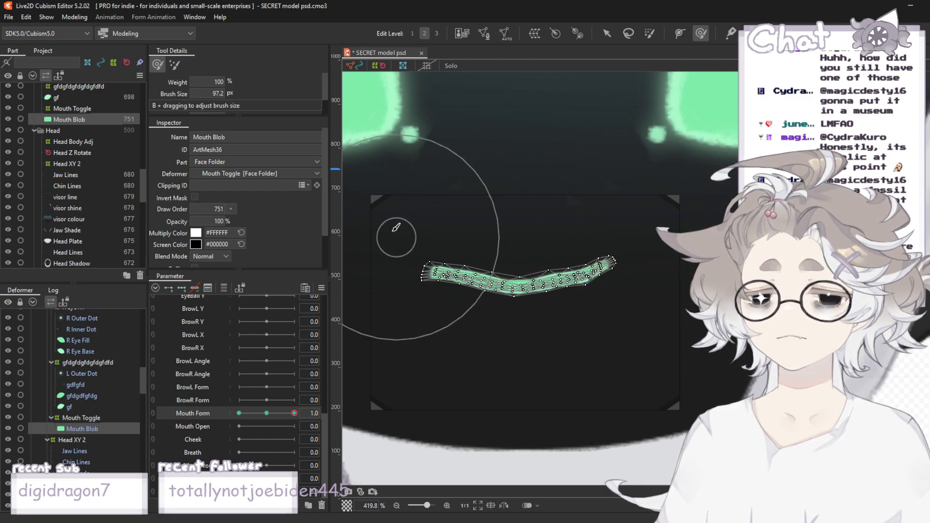
- Pull Mouth Blob's left tip upward and slightly inward to match the smile's right side
scroll(398, 226, "down", 3)
scroll(375, 239, "up", 3)
scroll(407, 227, "down", 3)
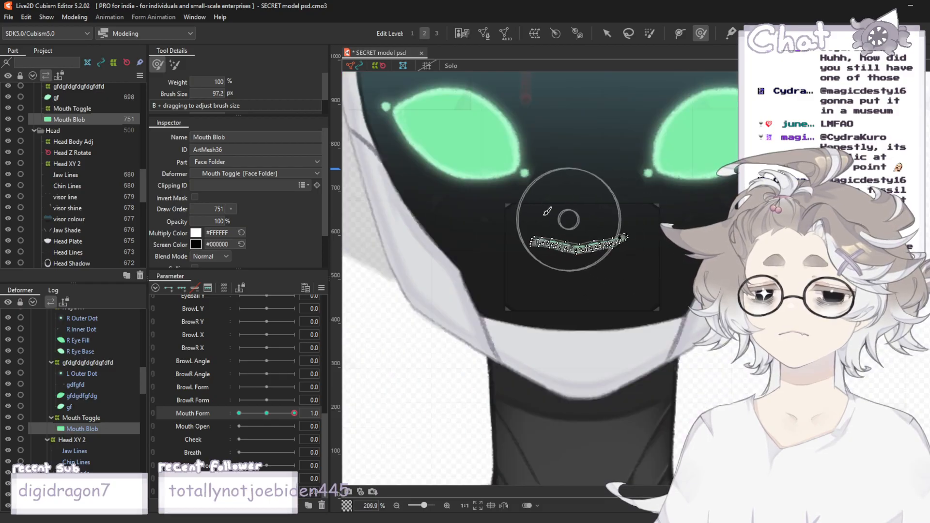
scroll(482, 239, "up", 3)
left_click_drag(500, 246, 510, 216)
scroll(443, 191, "down", 3)
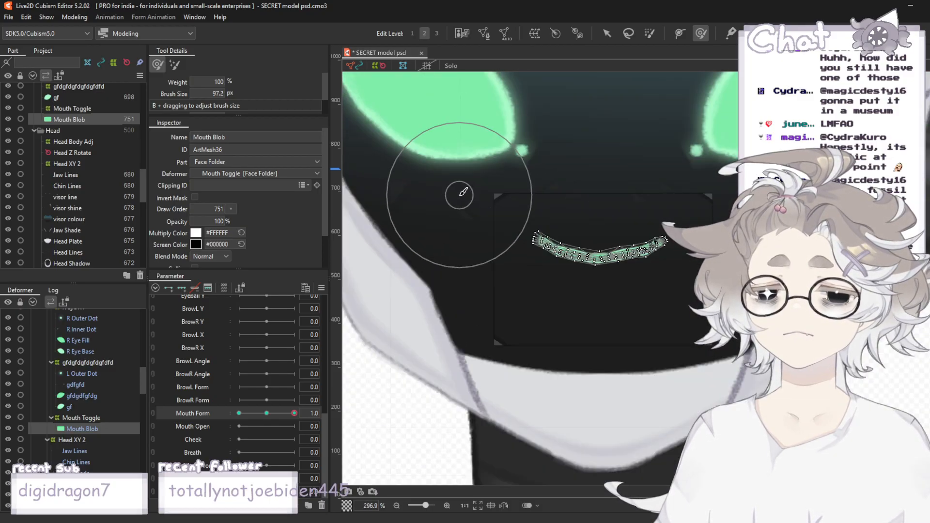
scroll(544, 300, "up", 6)
scroll(581, 257, "down", 3)
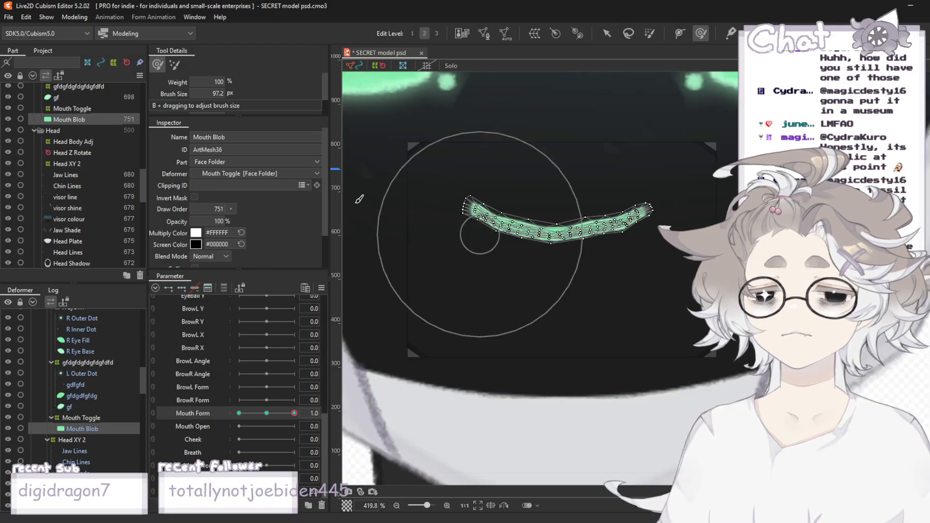
- Reduce the Deform Brush size to 17.1 px and smooth the smile's curve along its center and lower edge
left_click_drag(224, 93, 213, 94)
scroll(493, 215, "up", 3)
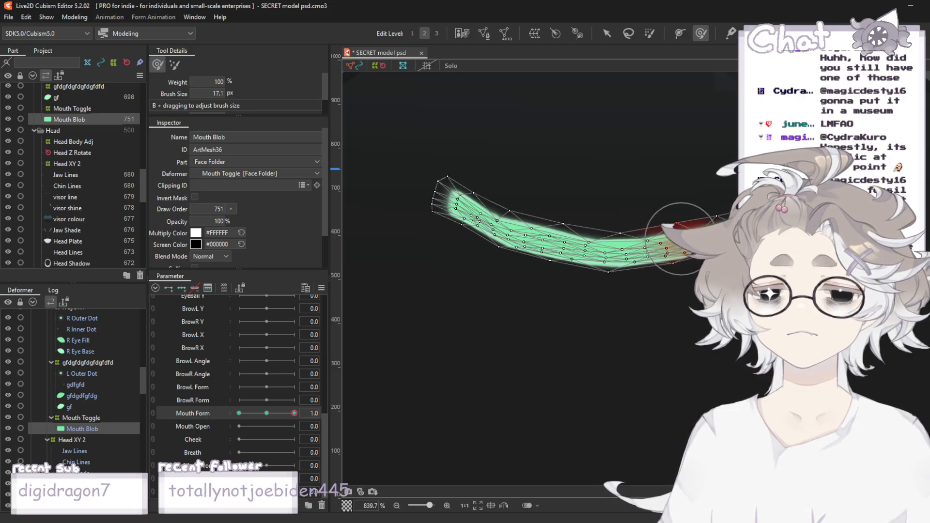
scroll(494, 169, "down", 4)
scroll(489, 166, "up", 4)
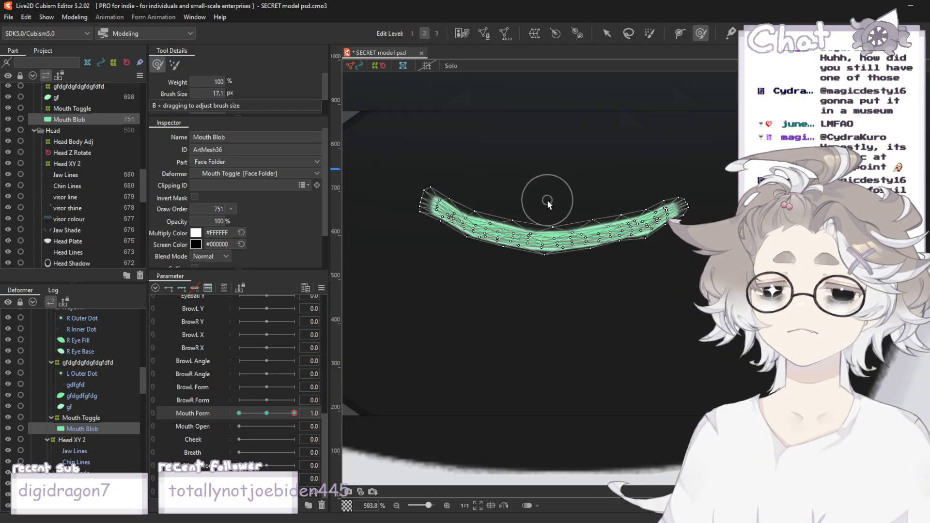
left_click_drag(594, 253, 592, 256)
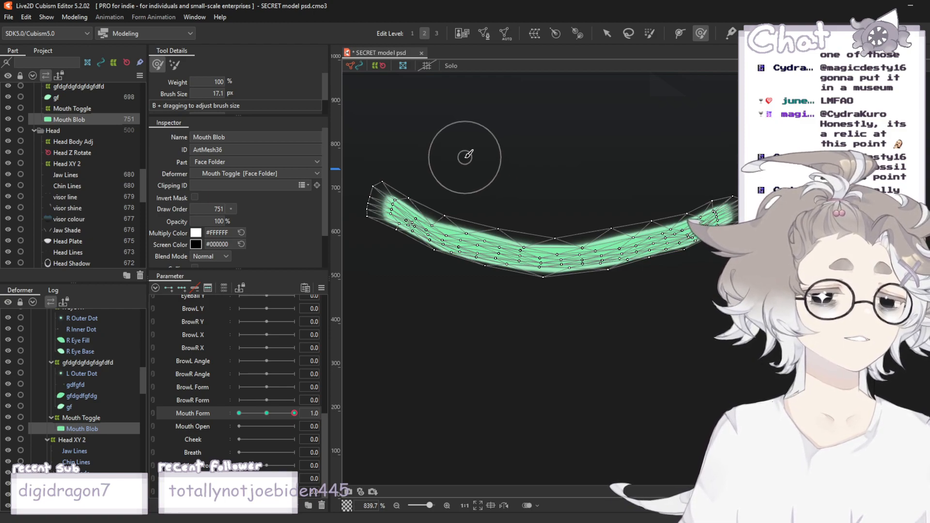
- Return to the Arrow tool, clear the selection and check the Mouth Form smile on the whole face
scroll(438, 163, "down", 6)
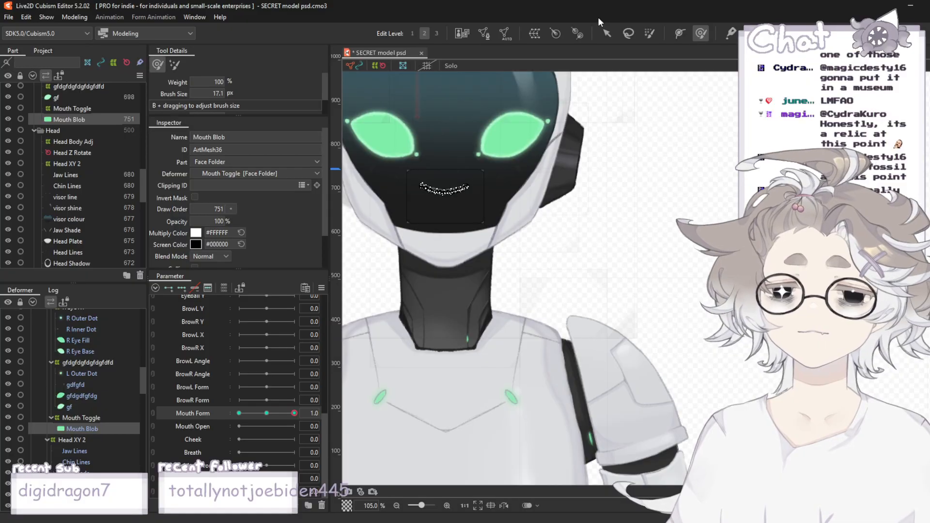
left_click(607, 34)
left_click(660, 141)
scroll(670, 175, "down", 3)
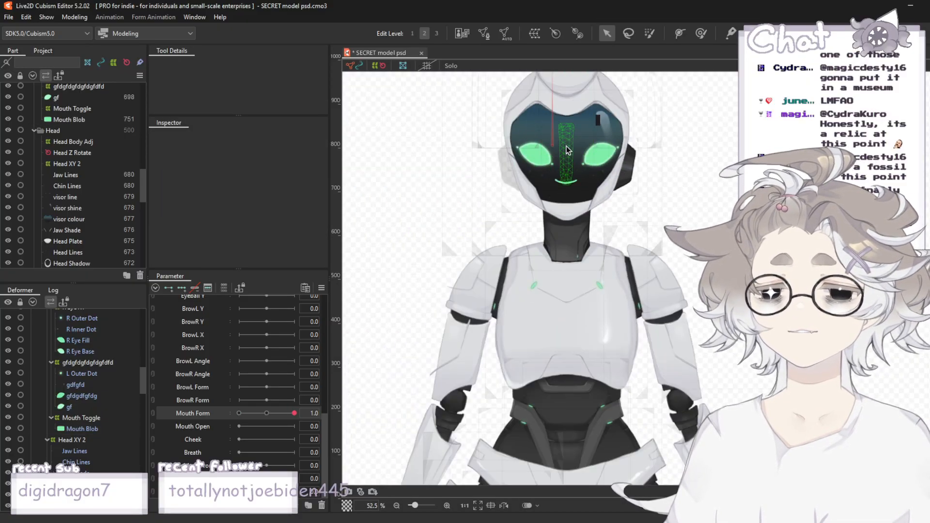
scroll(565, 144, "up", 1)
left_click(264, 417)
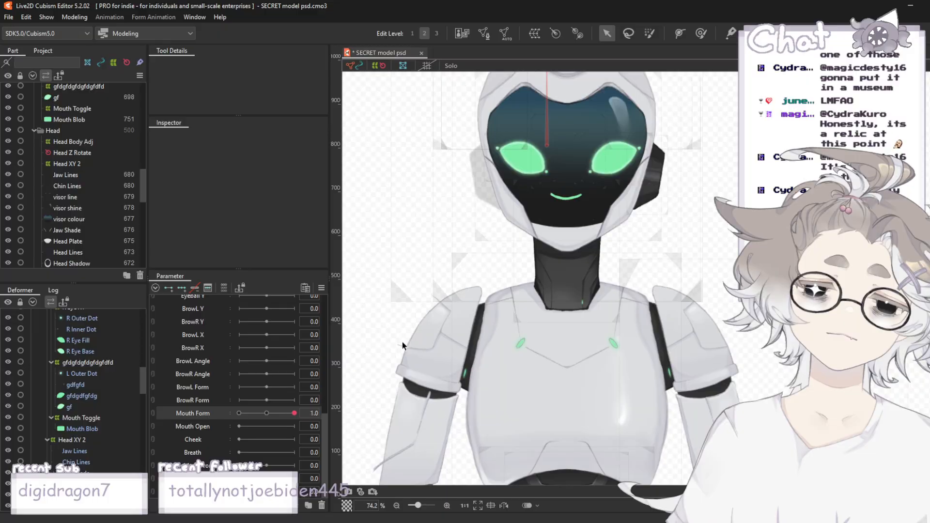
- Reselect Mouth Blob and even out the right part of the smile's upper edge with a 21.6 px Deform Brush
scroll(565, 175, "up", 5)
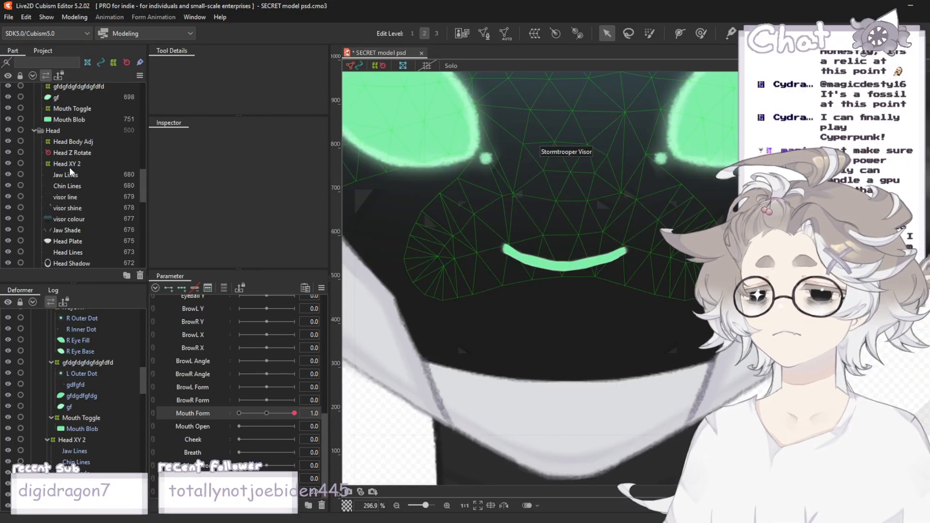
left_click(75, 118)
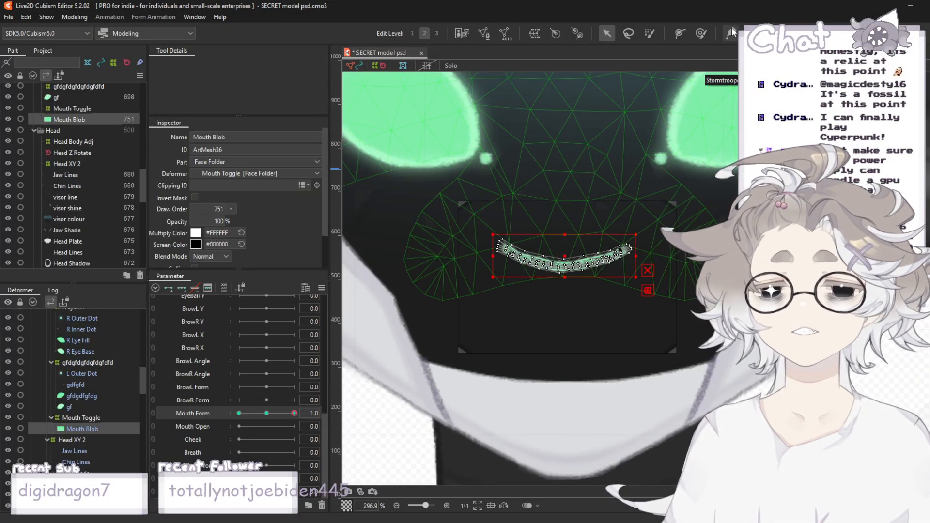
left_click(700, 32)
scroll(649, 230, "up", 2)
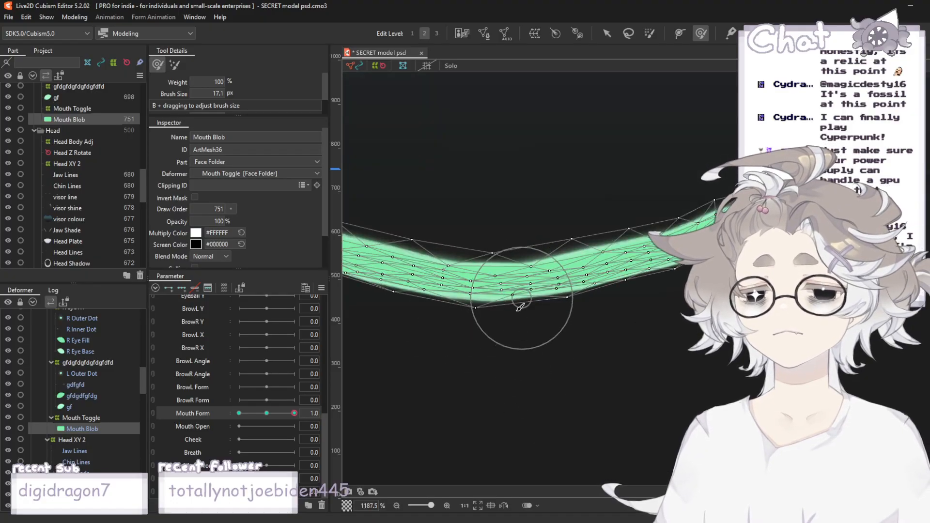
scroll(663, 272, "down", 3)
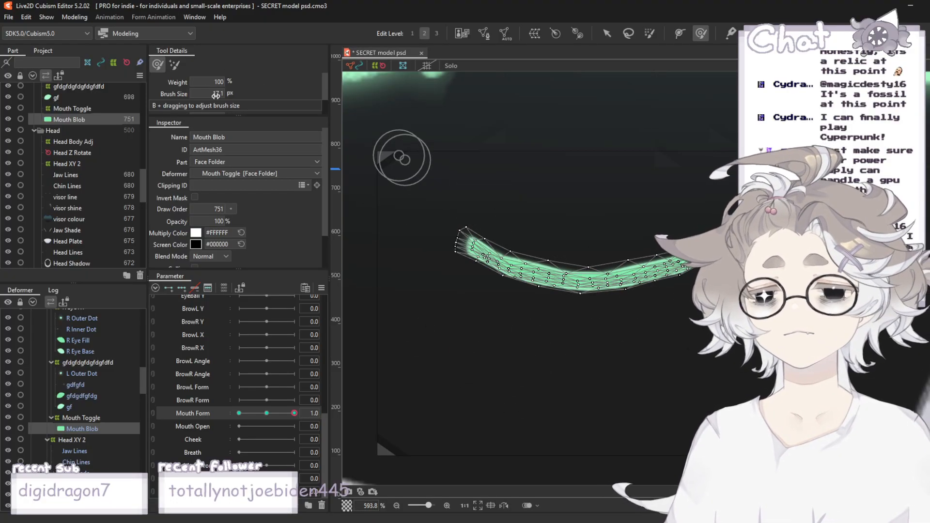
left_click_drag(216, 96, 237, 96)
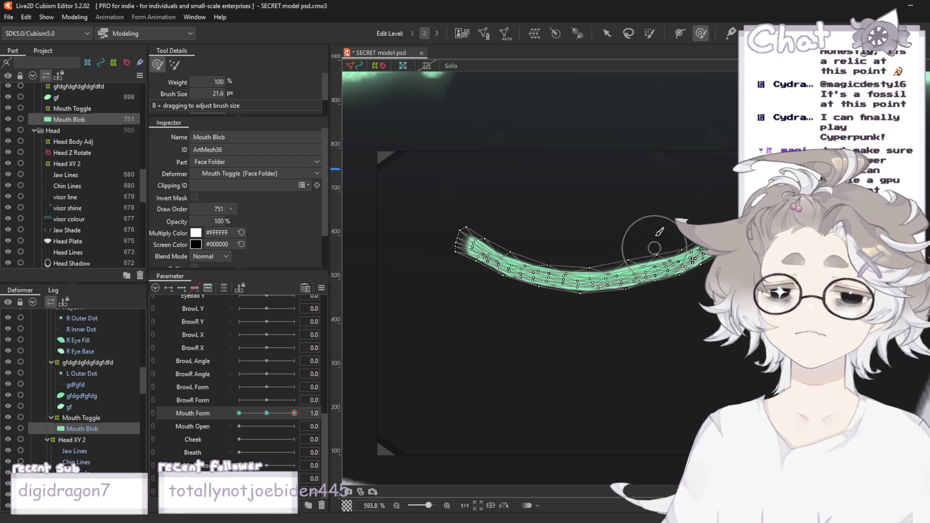
mouse_move(613, 268)
left_mouse_down()
mouse_move(648, 269)
mouse_move(663, 254)
left_mouse_up()
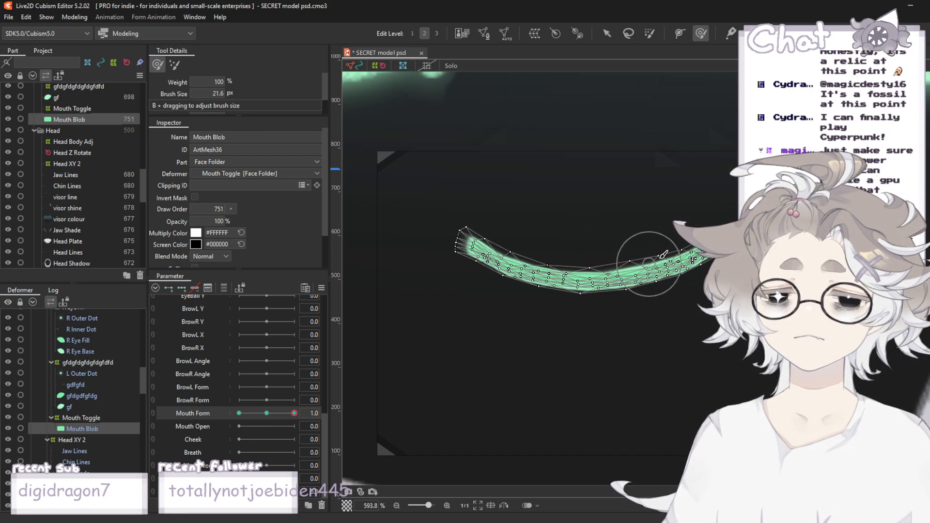
- Nudge the lower corner of Mouth Blob's left end slightly inward with the Deform Brush
scroll(737, 239, "down", 3)
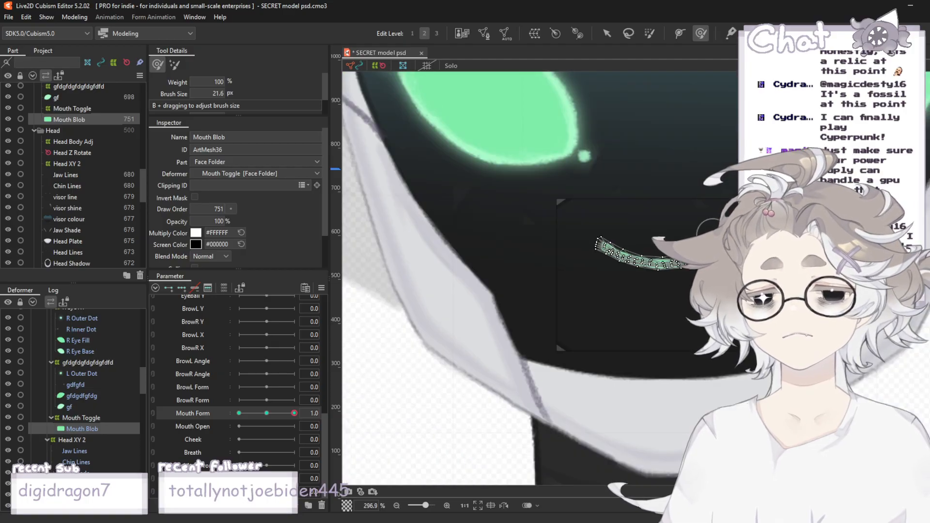
scroll(652, 247, "up", 4)
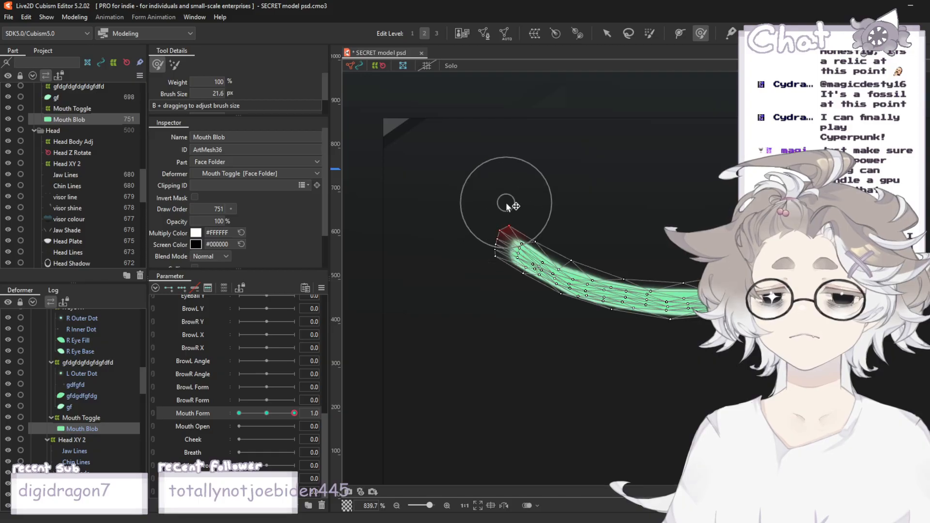
left_click_drag(492, 244, 475, 252)
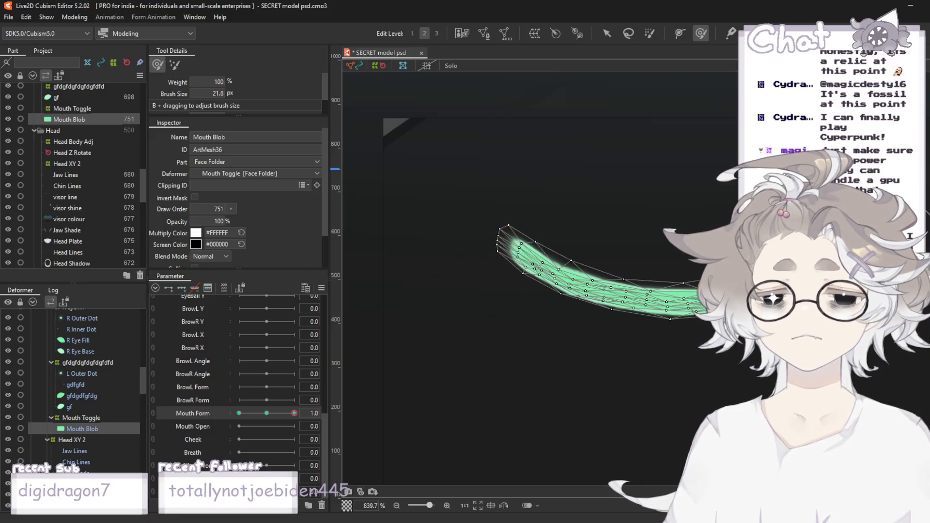
- Switch to the Arrow tool, deselect Mouth Blob and examine the smile's shape from the full body and close up
scroll(623, 188, "down", 8)
left_click(607, 33)
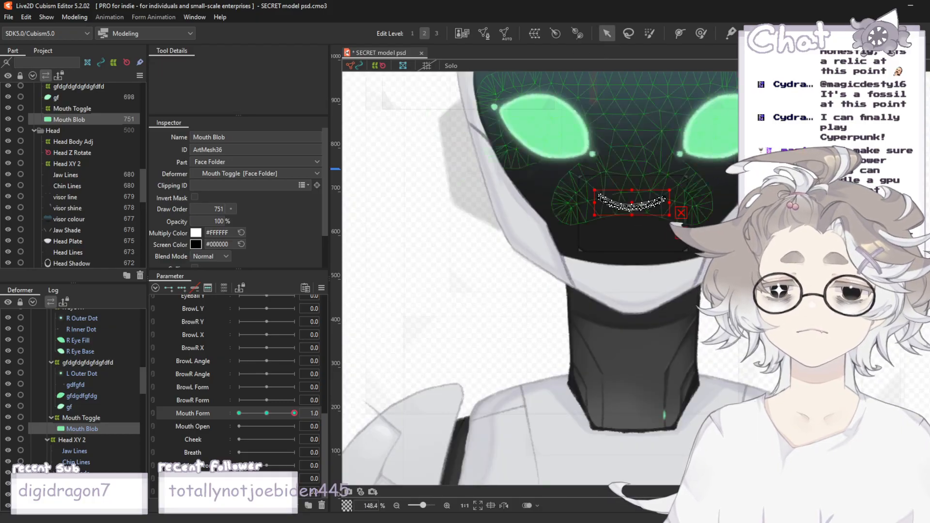
left_click(736, 217)
scroll(521, 238, "down", 3)
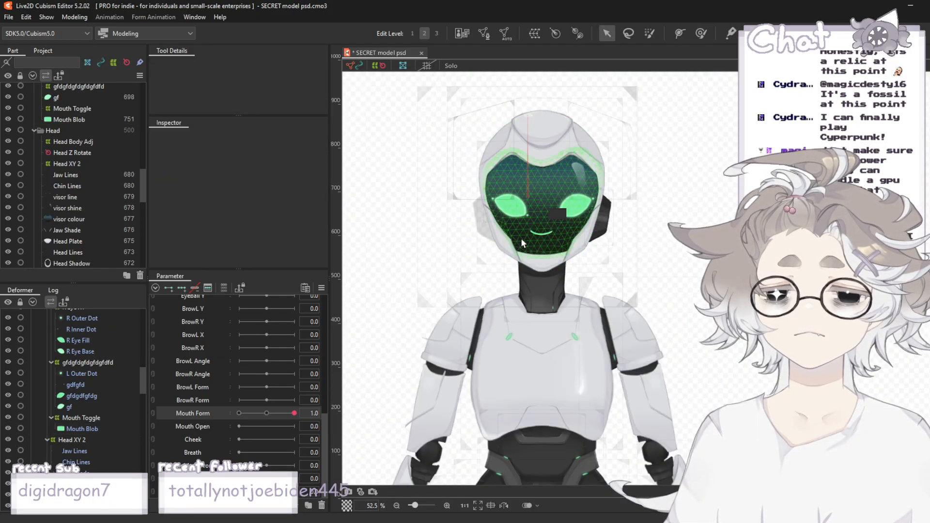
scroll(521, 237, "up", 2)
scroll(568, 232, "up", 2)
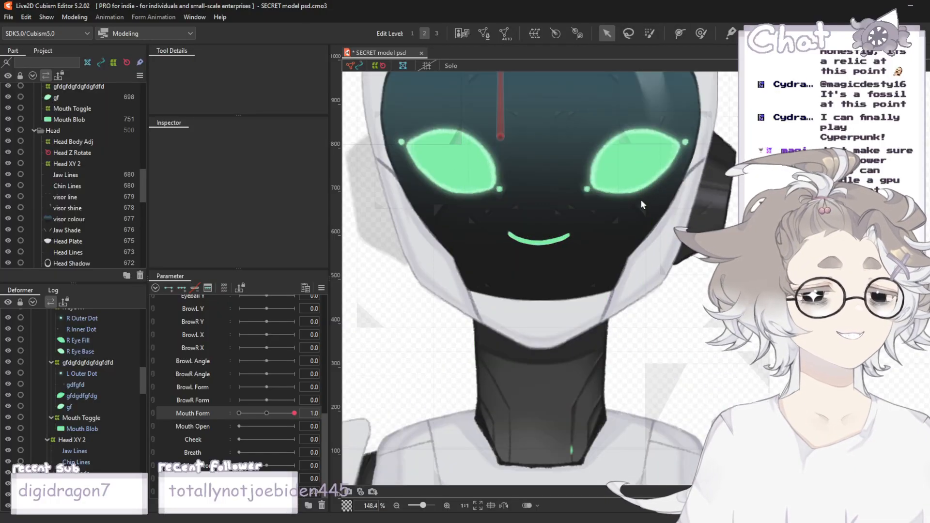
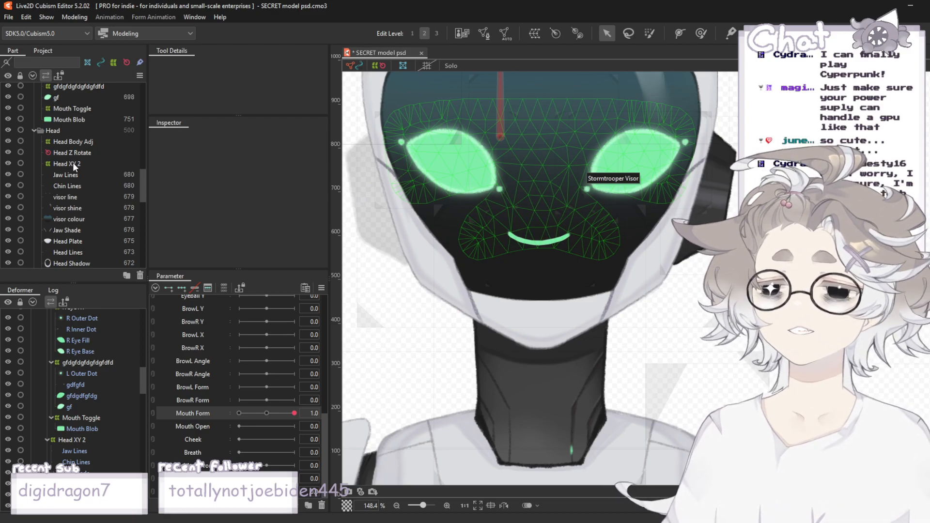
- Reselect Mouth Blob, enlarge the Deform Brush to 36.3 px and refine the right end of the smile
left_click(93, 119)
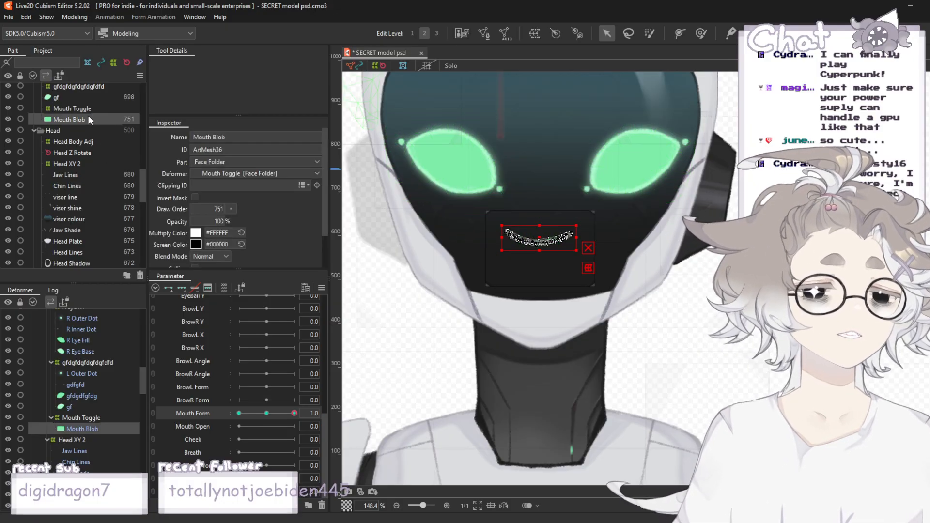
left_click(700, 33)
scroll(530, 214, "up", 4)
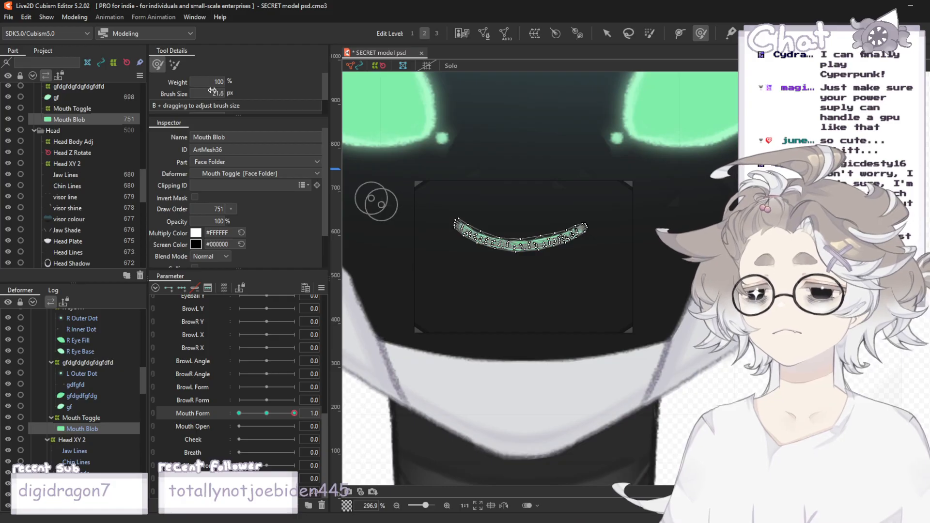
scroll(580, 268, "up", 3)
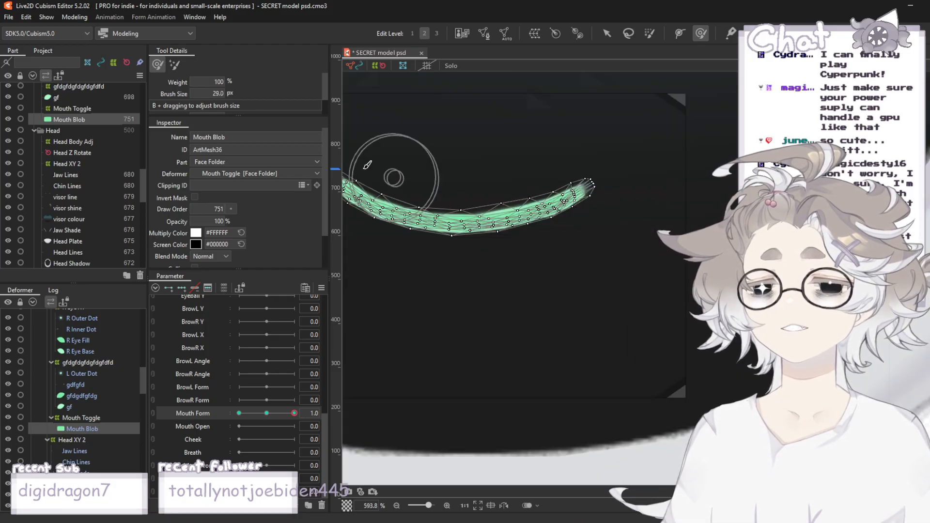
left_click_drag(216, 93, 223, 93)
left_click_drag(717, 222, 722, 223)
scroll(722, 223, "down", 3)
scroll(635, 216, "up", 2)
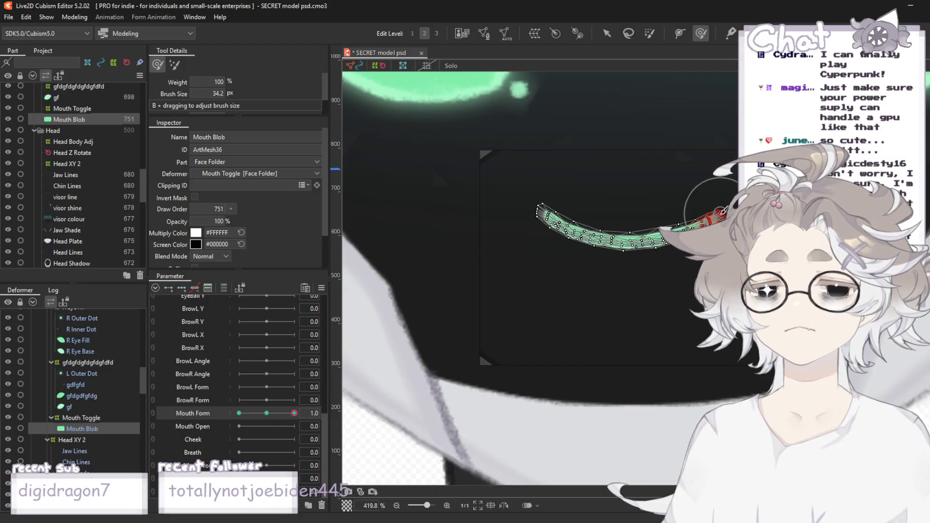
scroll(588, 268, "down", 2)
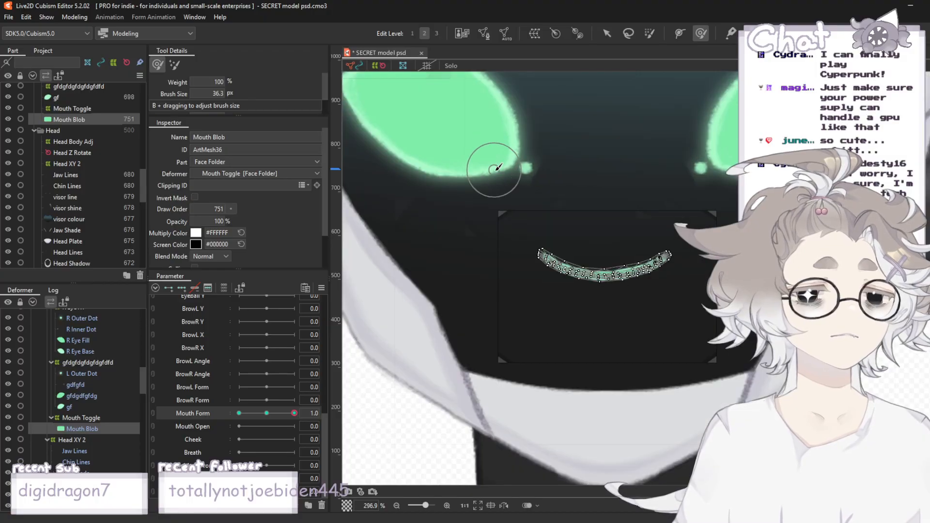
scroll(537, 194, "up", 2)
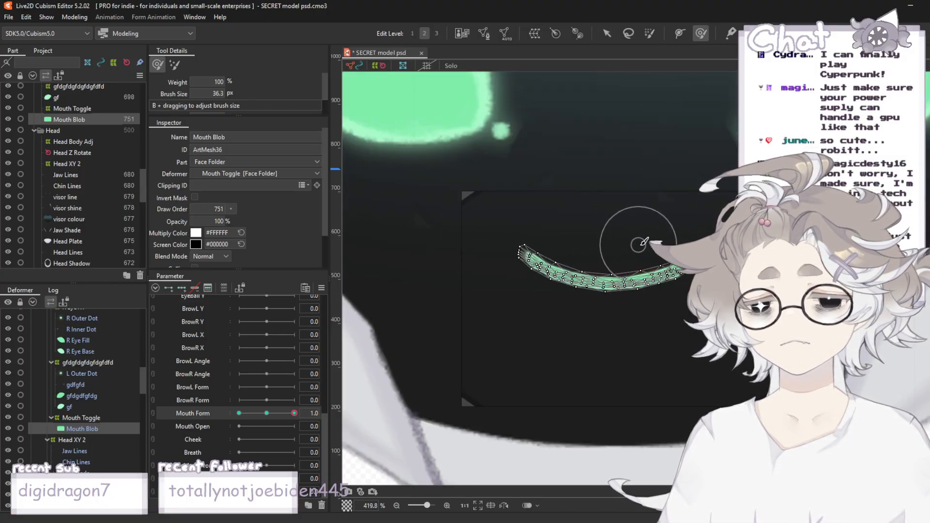
- Return to the Arrow tool, clear the selection and test the Mouth Form slider on the face, leaving it at 1.0
left_click(607, 33)
scroll(494, 176, "down", 4)
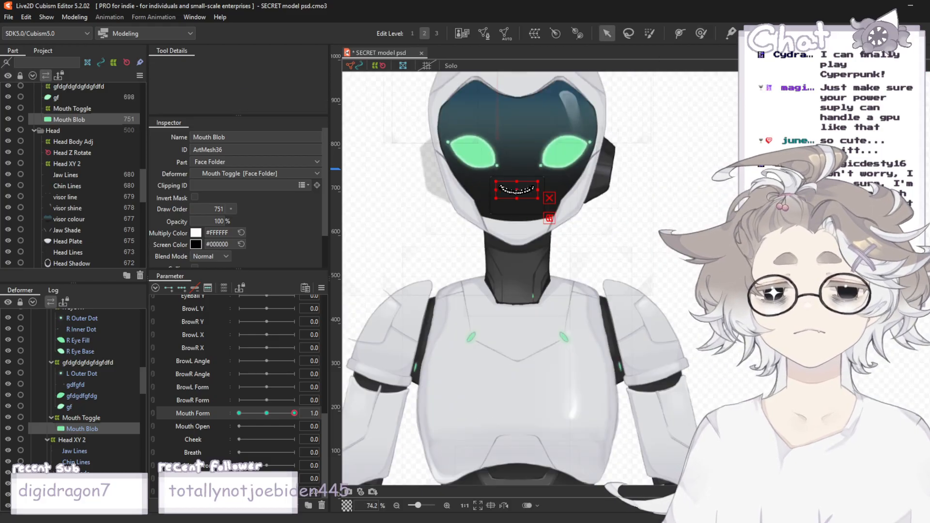
key("Escape")
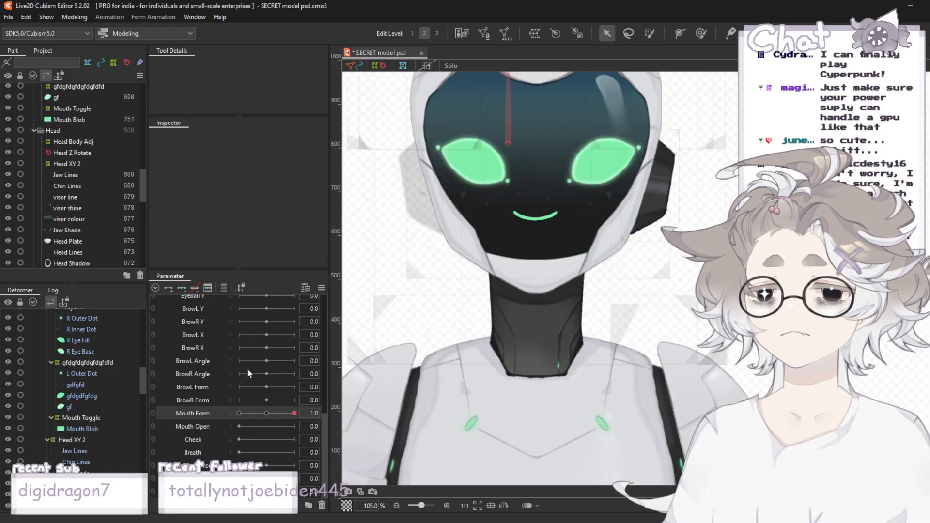
left_click_drag(291, 417, 499, 520)
- Shift Mouth Blob slightly to the right to center the smile under the eyes at Mouth Form 1.0, and deselect it
scroll(431, 158, "up", 1)
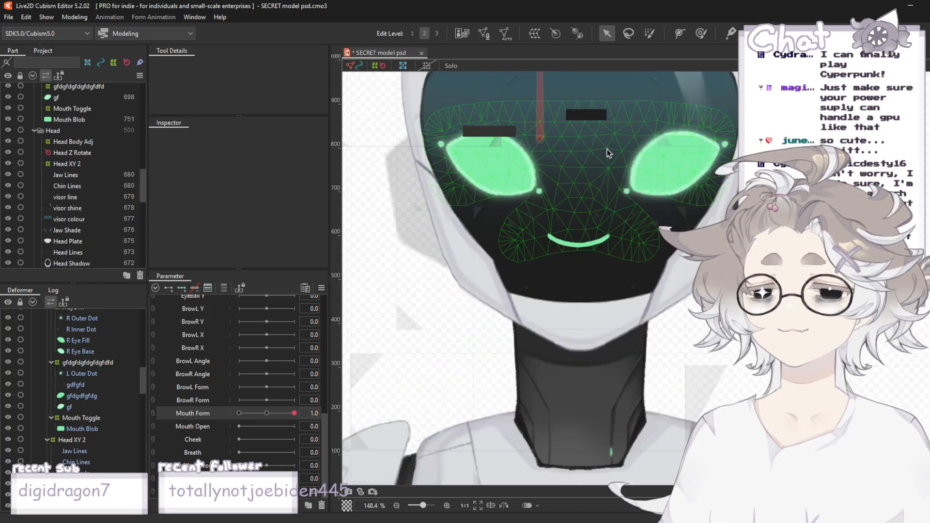
scroll(616, 159, "up", 1)
scroll(76, 155, "up", 1)
left_click(68, 159)
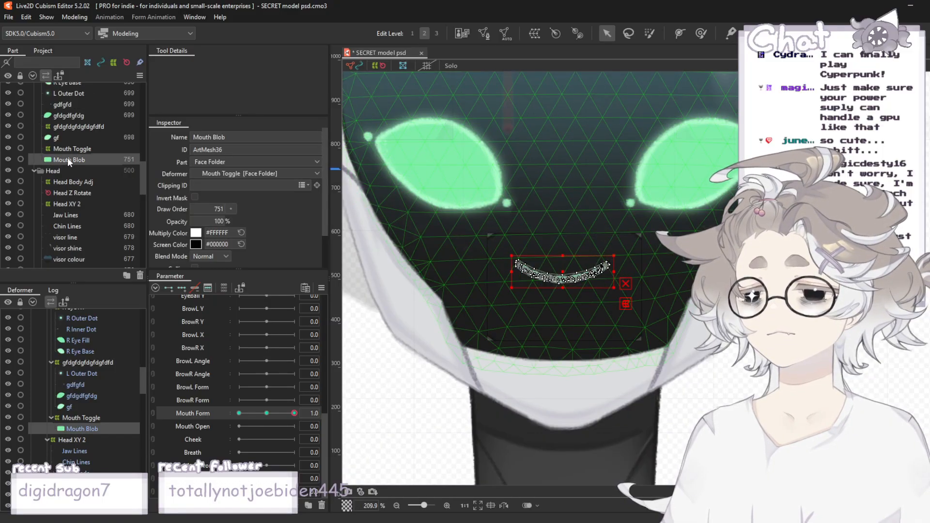
scroll(659, 284, "up", 1)
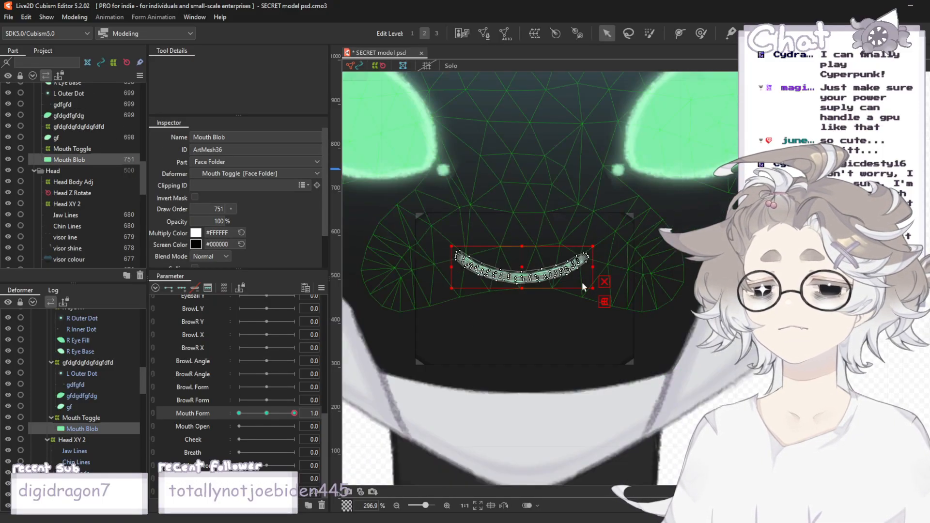
left_click(532, 178)
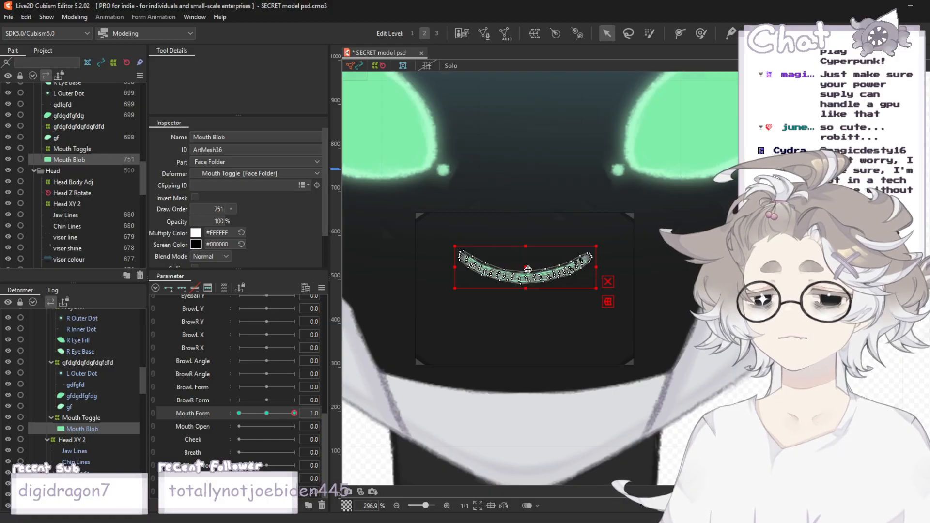
scroll(531, 177, "down", 3)
scroll(531, 175, "down", 1)
left_click(799, 168)
scroll(799, 169, "down", 1)
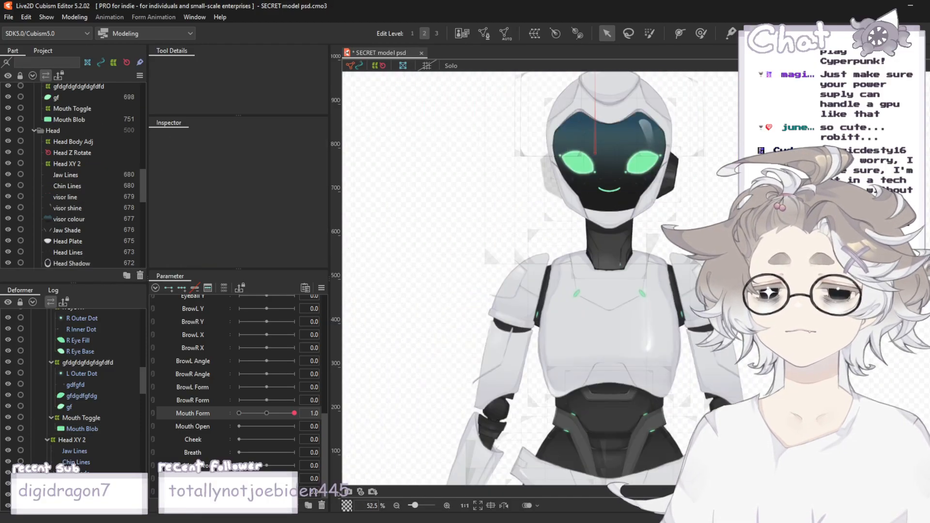
- Scrub Mouth Form to preview the change from smile to straight mouth, and set it to 0.0
scroll(651, 110, "up", 1)
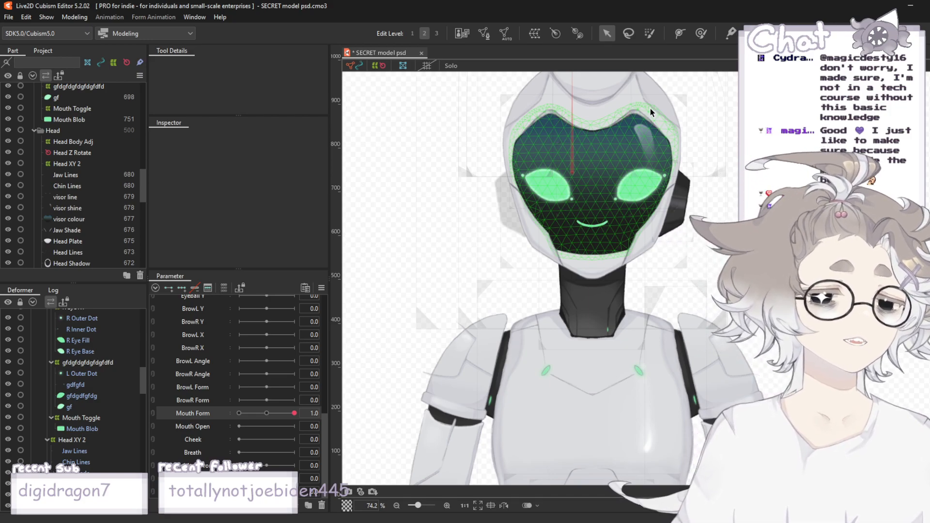
scroll(642, 160, "up", 2)
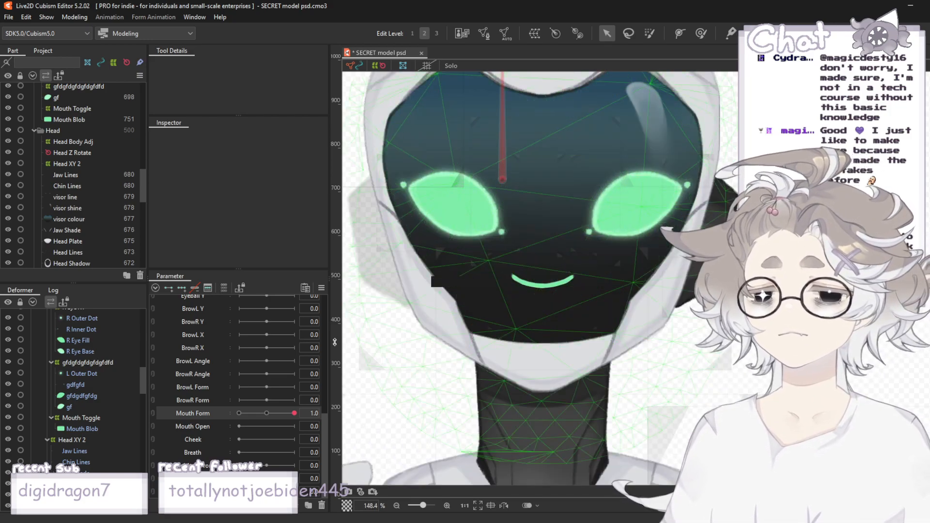
left_click(270, 415)
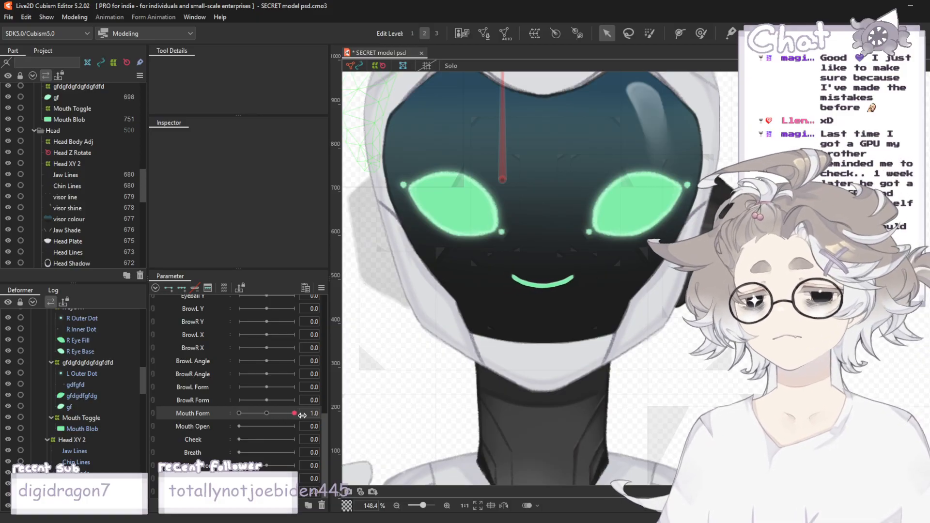
left_click_drag(302, 415, 267, 417)
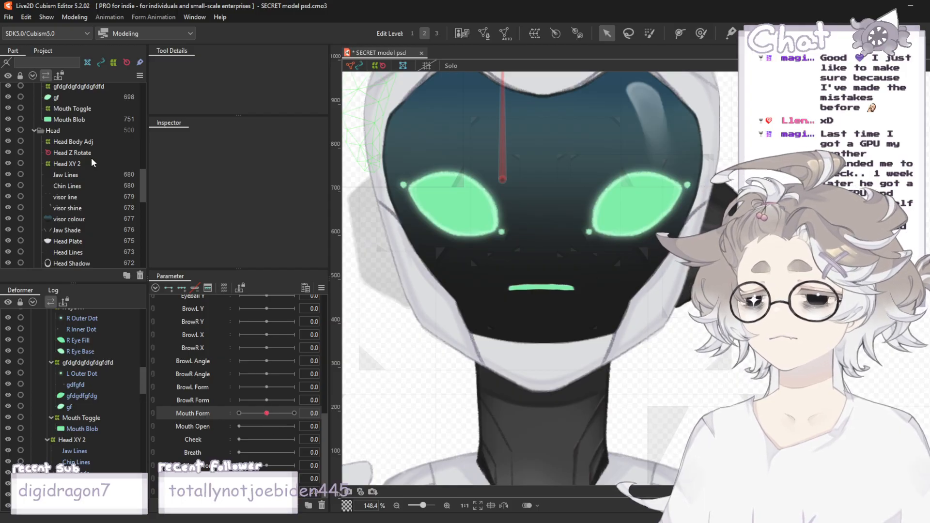
- Move Mouth Blob slightly to the right at the neutral Mouth Form 0.0 key, and clear the selection
scroll(80, 185, "down", 3)
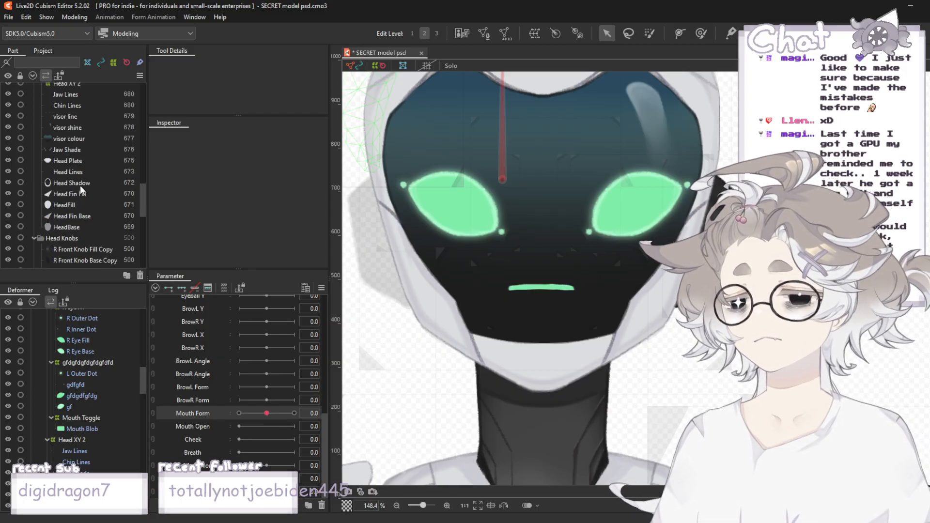
scroll(91, 224, "up", 5)
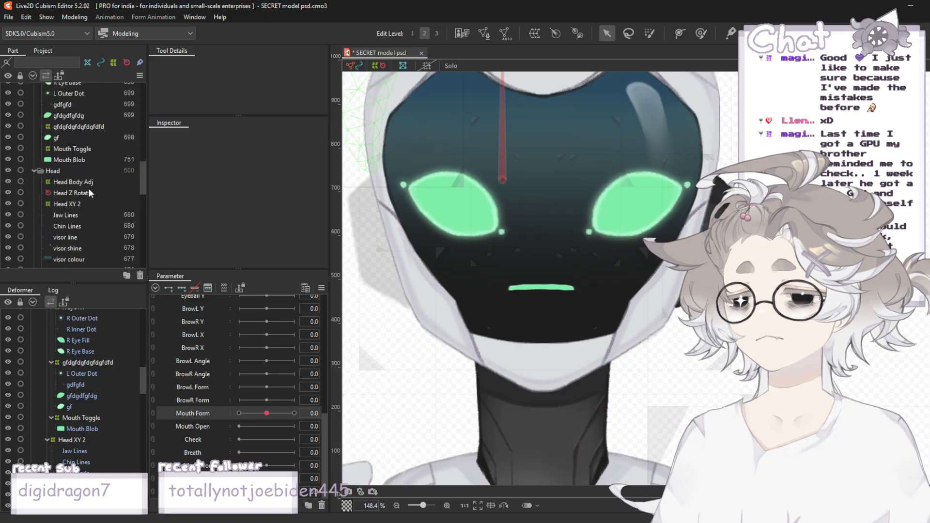
left_click(80, 157)
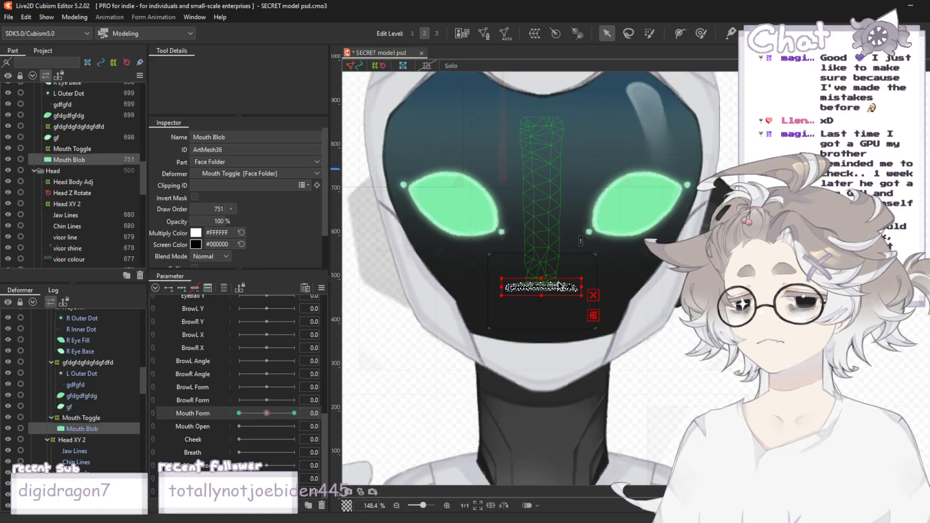
scroll(546, 301, "up", 2)
scroll(546, 301, "up", 2)
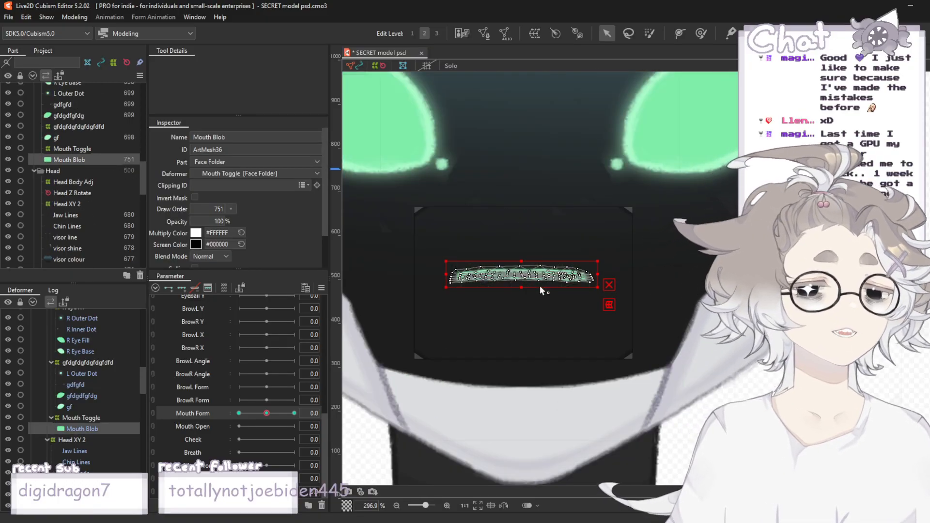
left_click_drag(522, 273, 526, 274)
left_click(639, 310)
scroll(639, 310, "down", 6)
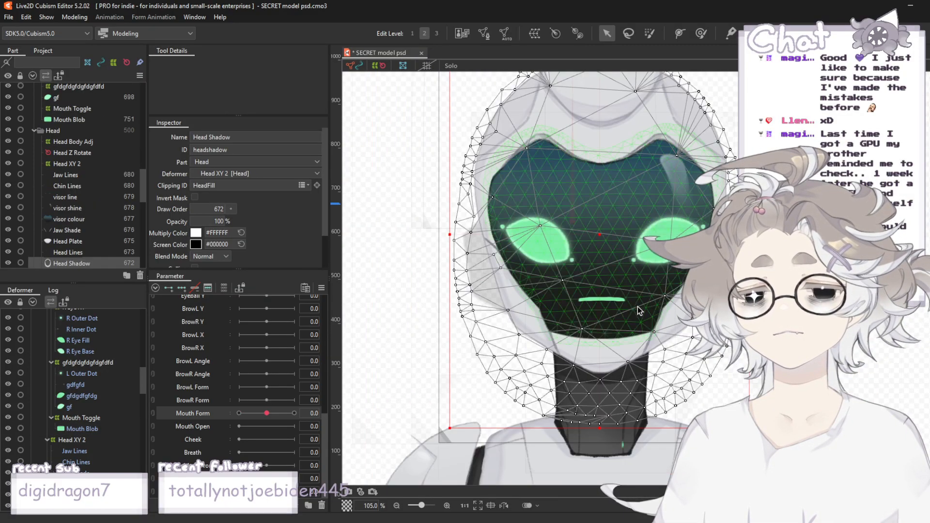
left_click(925, 239)
scroll(650, 196, "down", 4)
scroll(683, 250, "up", 4)
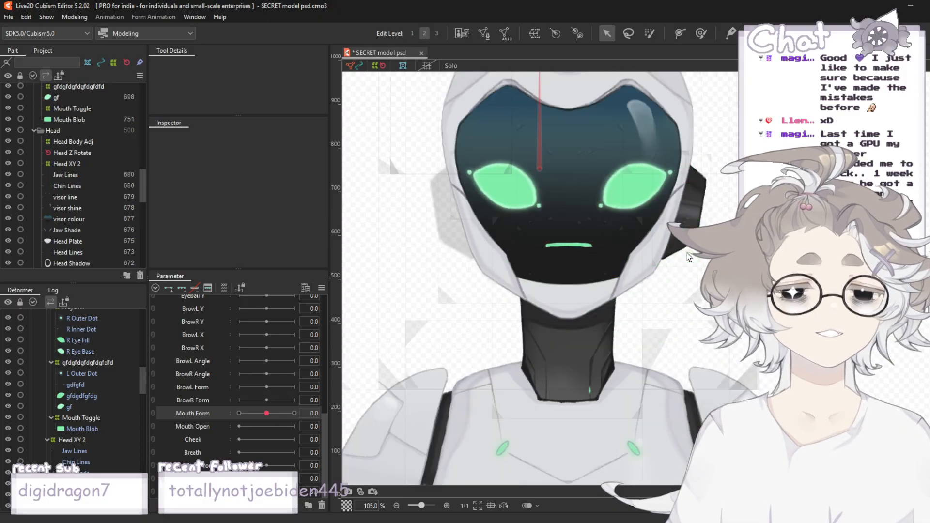
- Scrub Mouth Form between neutral and smile to check the mouth's movement, leaving it at 1.0
left_click_drag(266, 413, 304, 413)
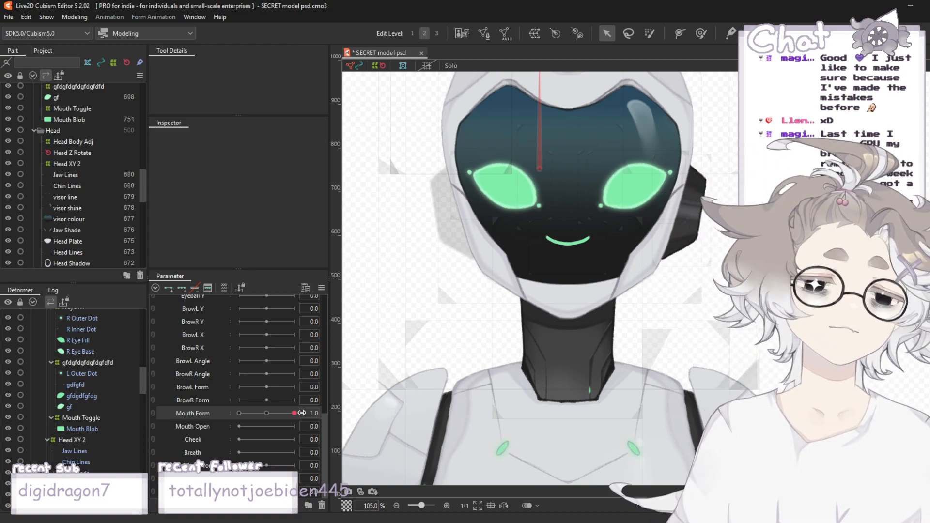
left_click_drag(295, 413, 295, 411)
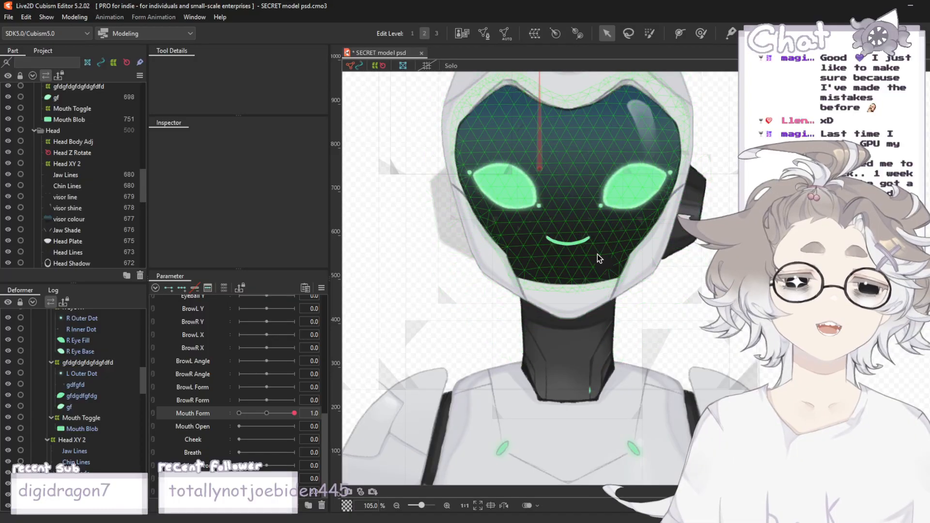
mouse_move(295, 413)
left_mouse_down()
mouse_move(264, 415)
mouse_move(284, 413)
mouse_move(295, 431)
left_mouse_up()
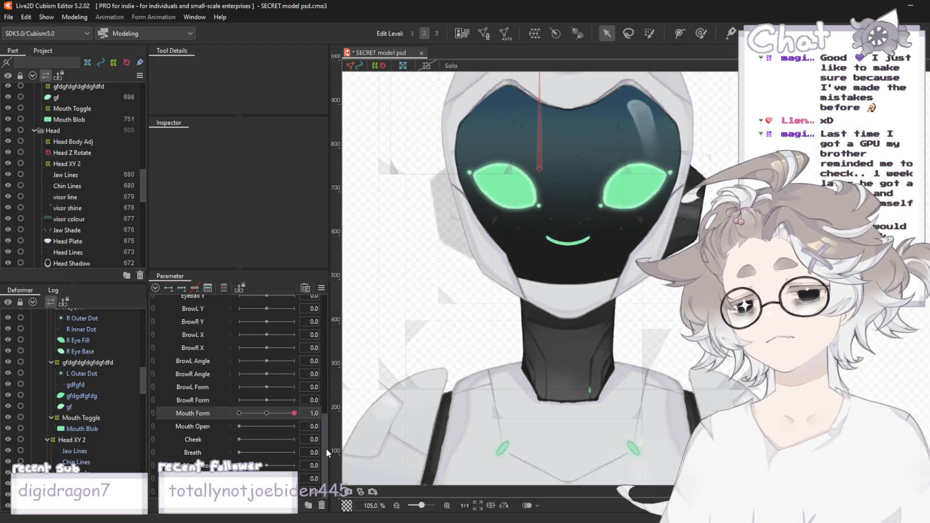
left_click_drag(327, 448, 261, 464)
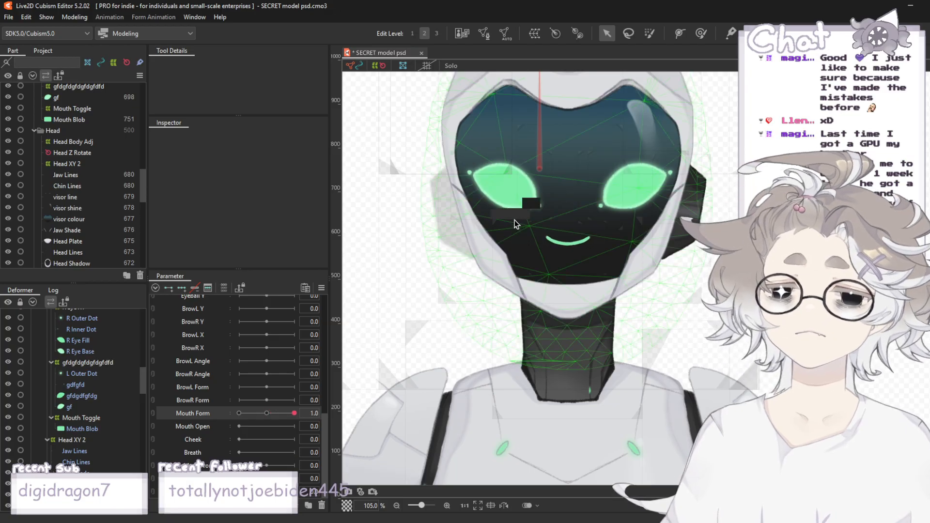
- Smooth the bottom curve of Mouth Blob's smile at Mouth Form 1.0 with a 46 px Deform Brush, and deselect it
scroll(564, 208, "up", 2)
scroll(78, 180, "down", 4)
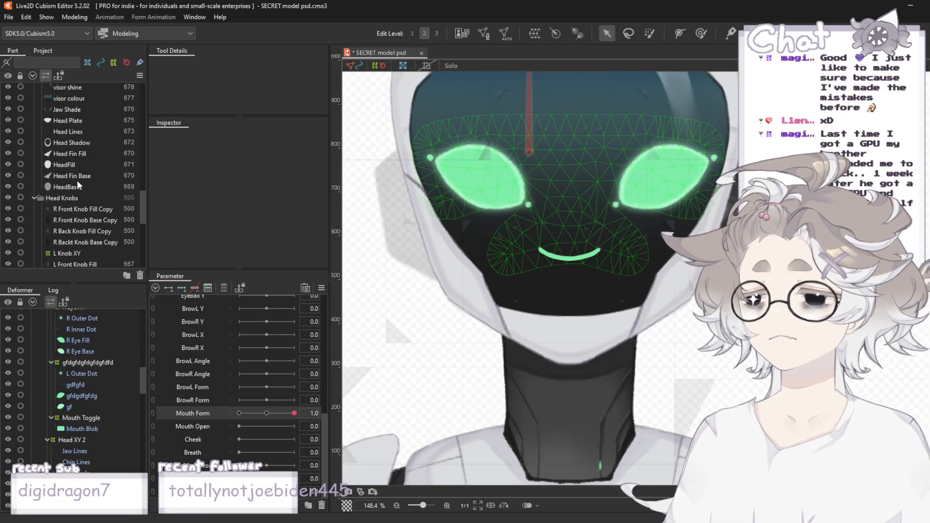
scroll(77, 180, "up", 5)
scroll(77, 180, "up", 2)
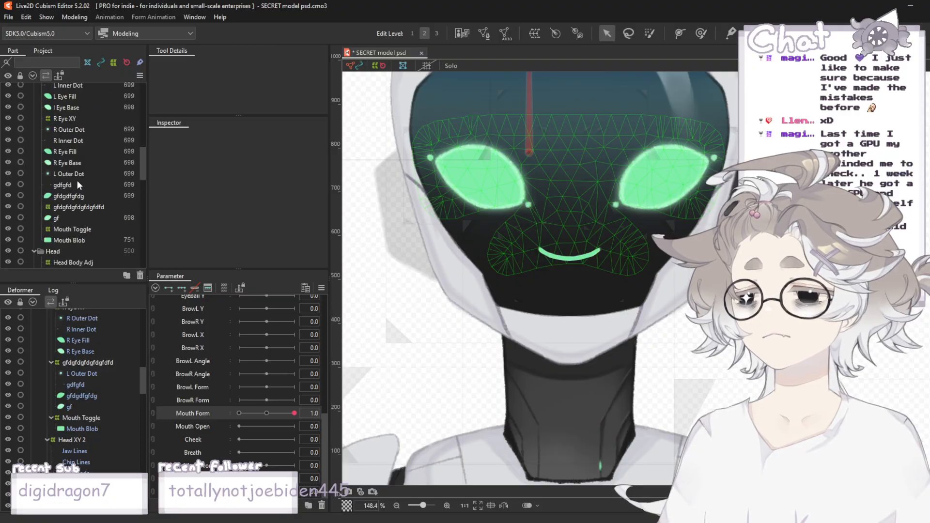
scroll(68, 145, "up", 2)
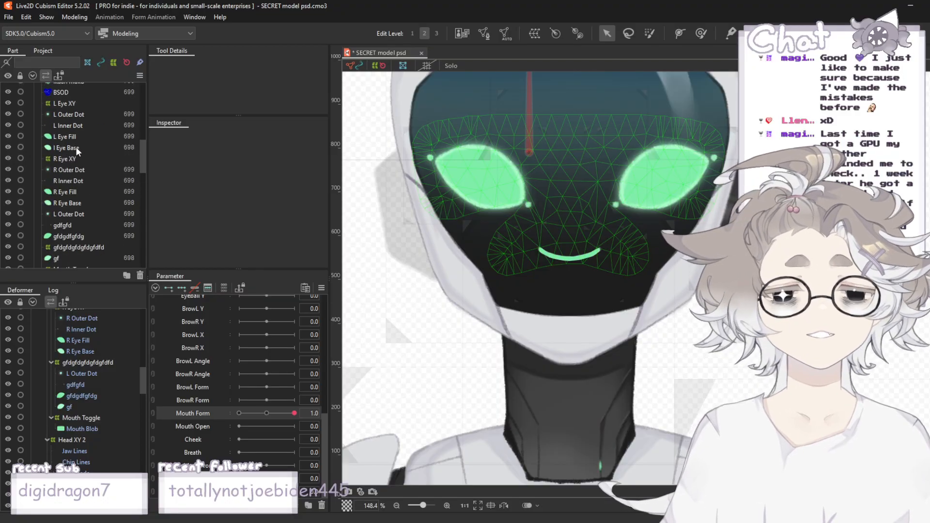
scroll(76, 147, "up", 1)
scroll(76, 149, "up", 1)
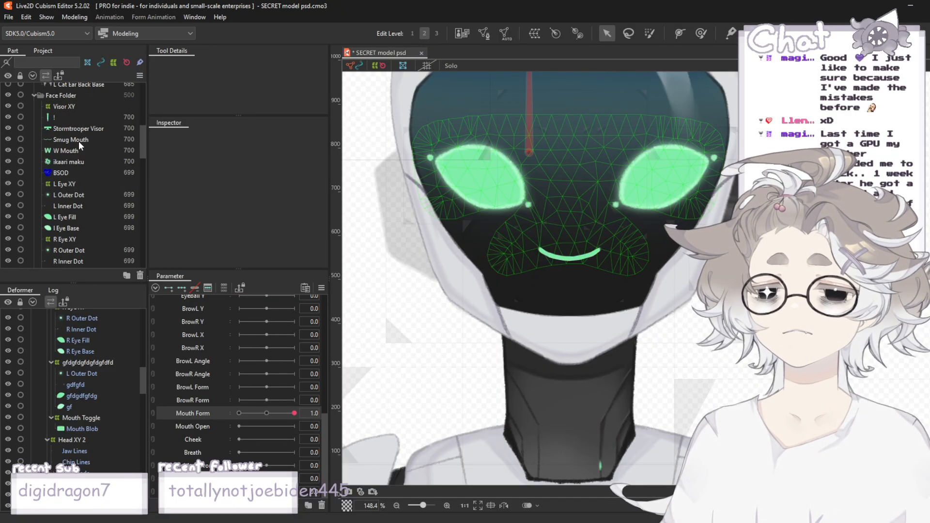
scroll(79, 140, "down", 2)
scroll(81, 196, "down", 1)
left_click(71, 239)
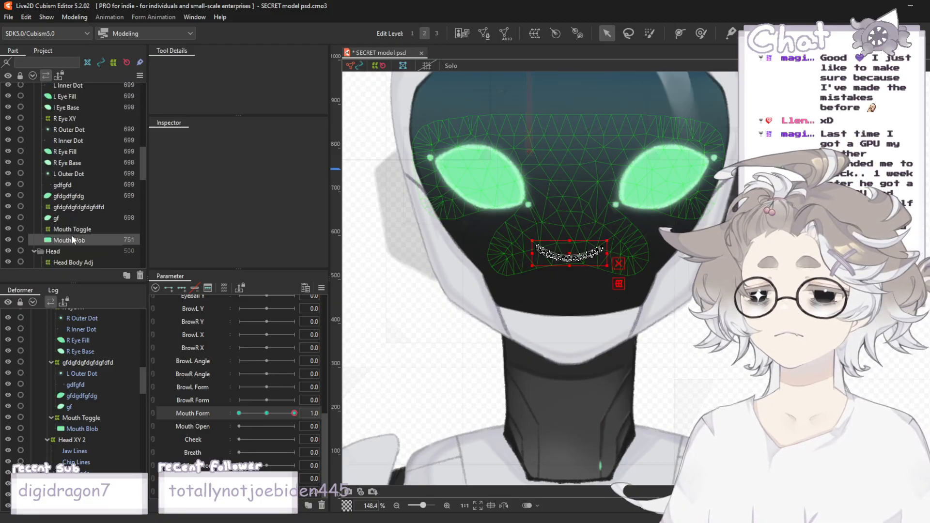
left_click(701, 33)
scroll(514, 275, "up", 3)
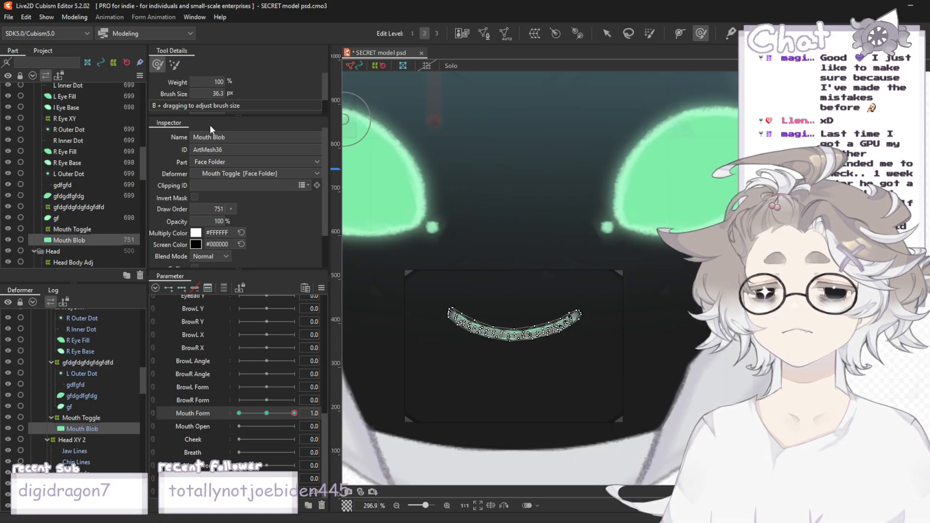
scroll(465, 344, "up", 3)
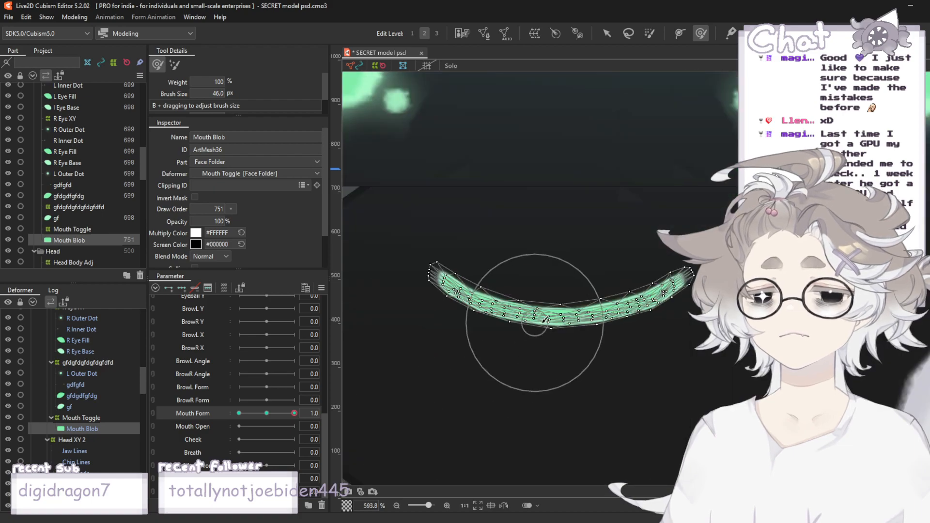
left_click_drag(523, 363, 562, 324)
left_click_drag(572, 317, 606, 317)
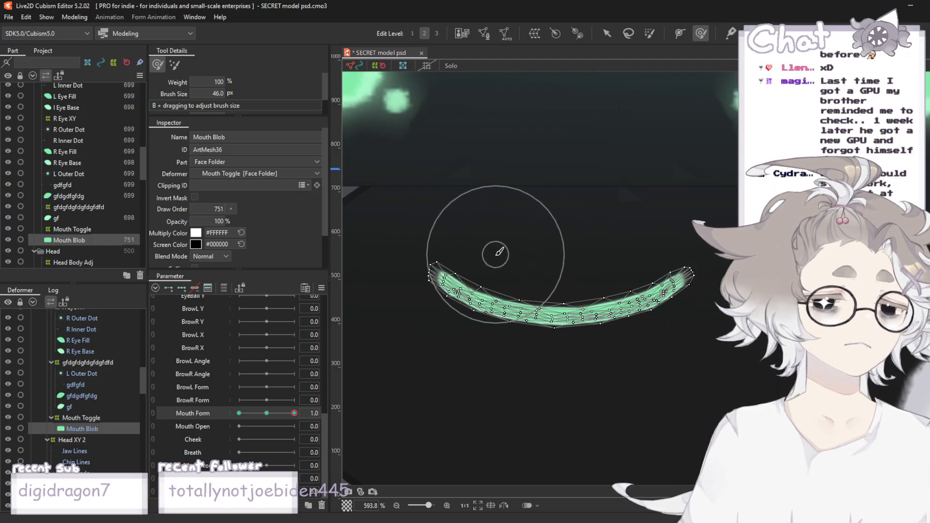
scroll(494, 254, "down", 2)
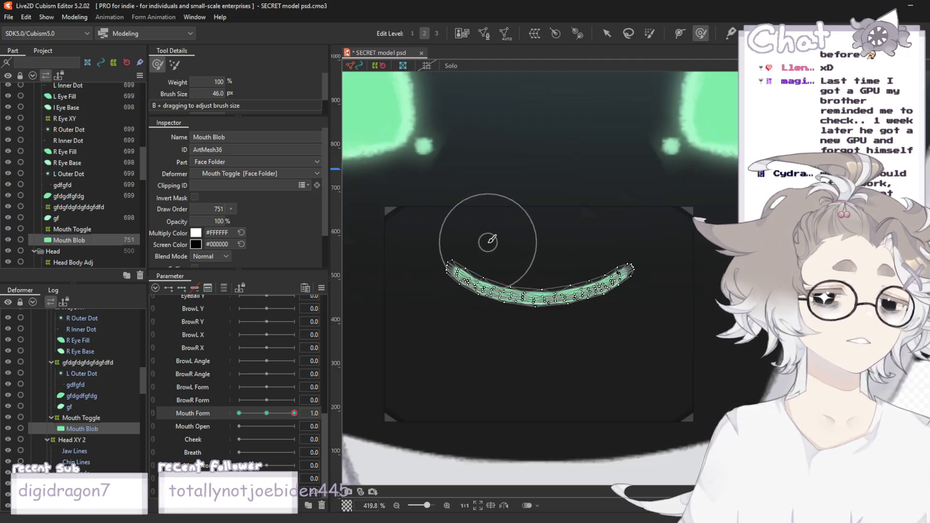
scroll(494, 236, "down", 7)
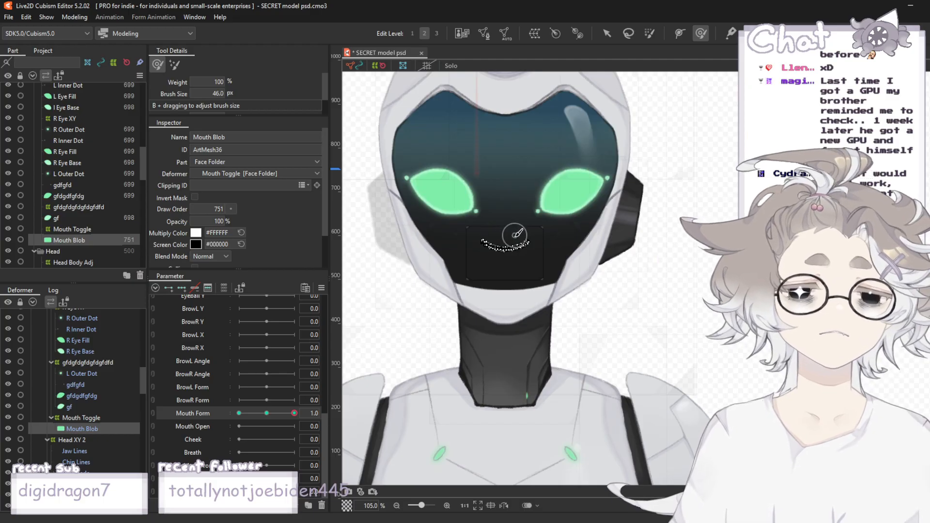
scroll(509, 238, "up", 6)
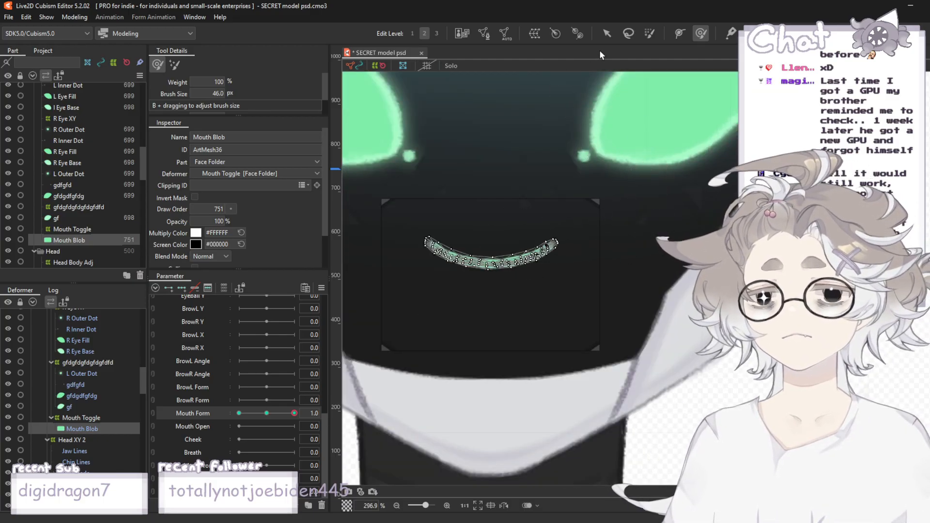
left_click(607, 36)
left_click(693, 416)
- Scrub Mouth Form to check how the smoothed smile sits on the face, leaving it at 1.0
scroll(460, 281, "down", 10)
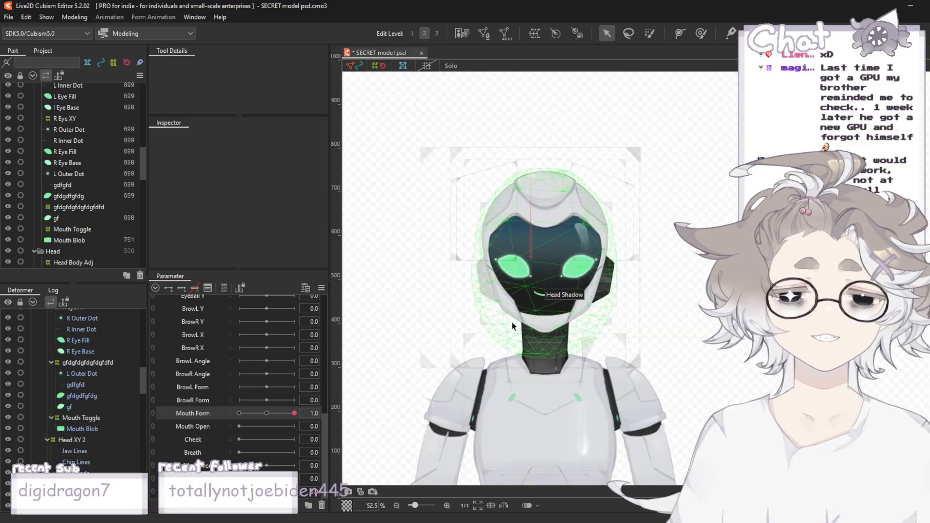
scroll(512, 321, "up", 2)
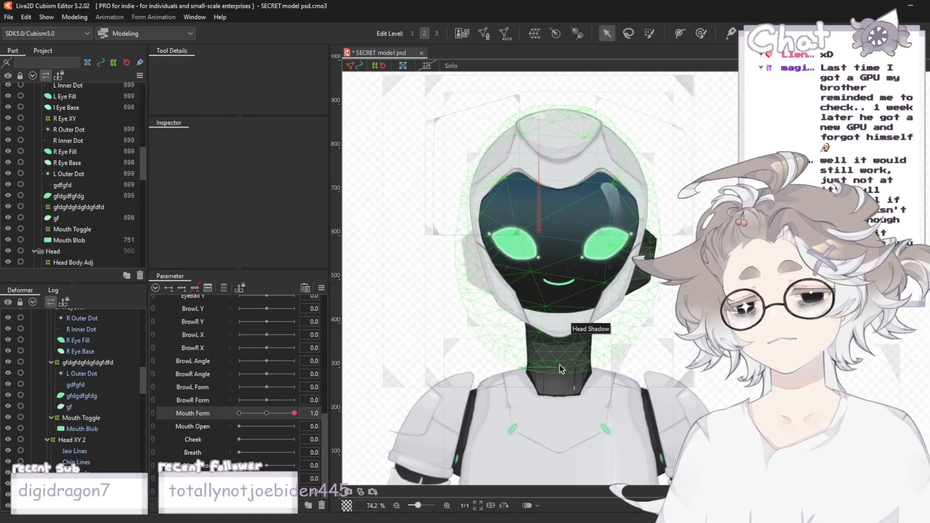
scroll(562, 306, "up", 4)
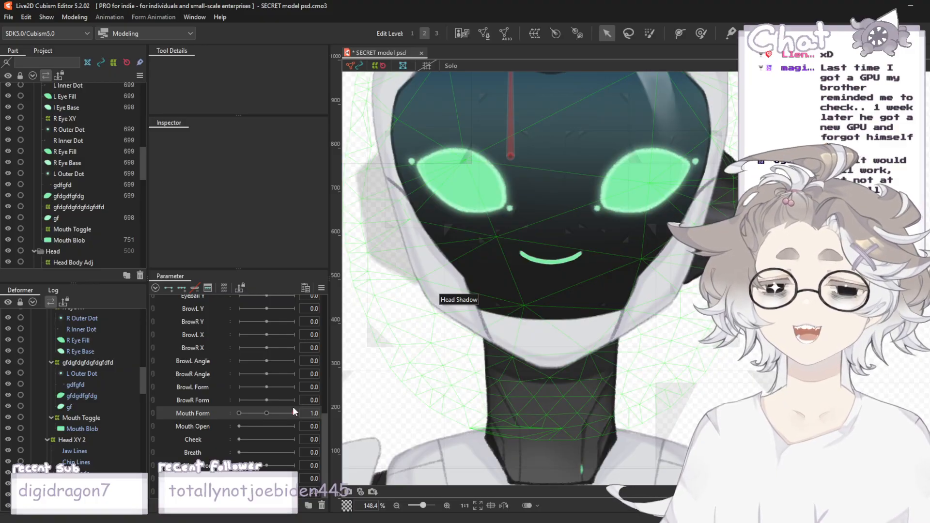
mouse_move(294, 413)
left_mouse_down()
mouse_move(277, 413)
mouse_move(304, 415)
left_mouse_up()
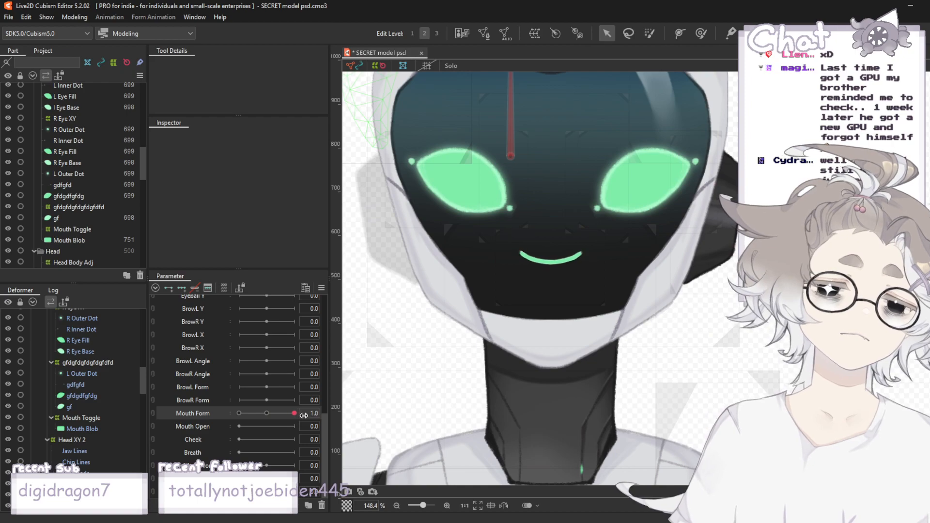
scroll(552, 255, "down", 4)
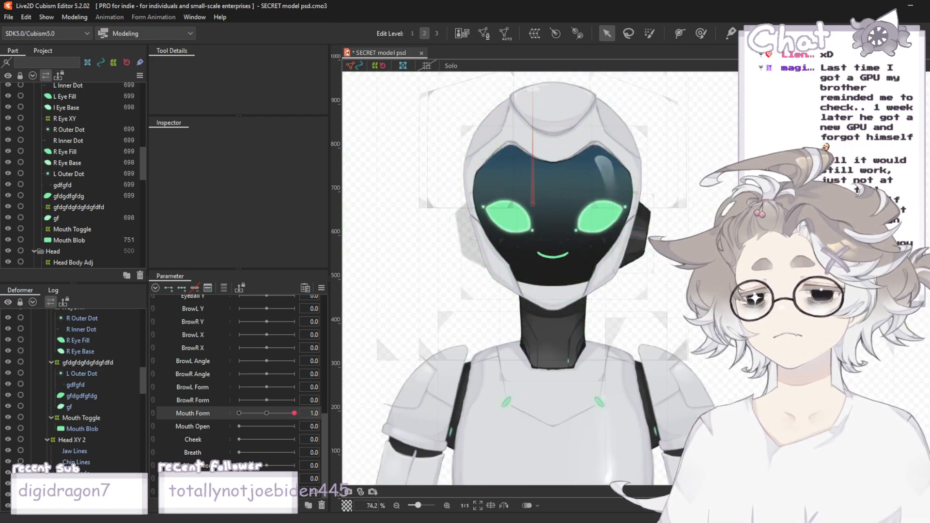
scroll(586, 269, "up", 2)
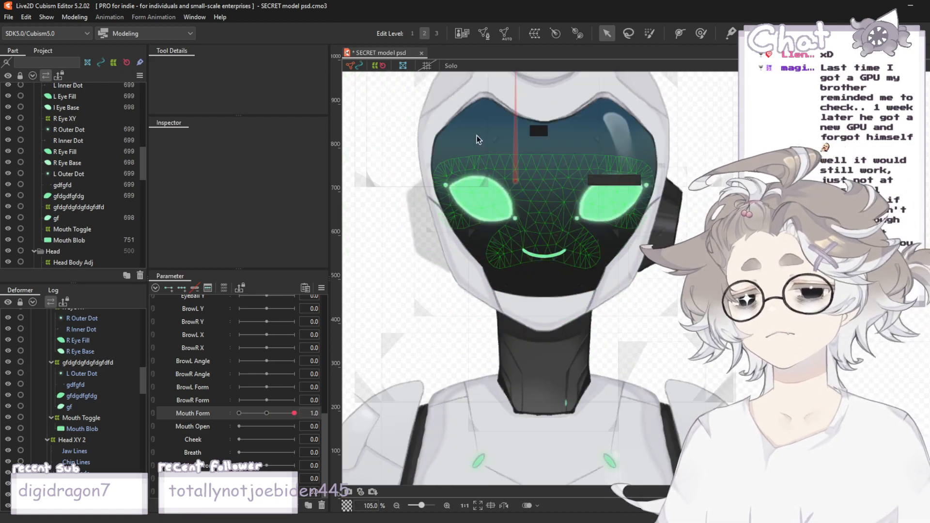
- Copy Mouth Blob's shape from the neutral Mouth Form 0.0 key onto the -1.0 key
left_click(271, 413)
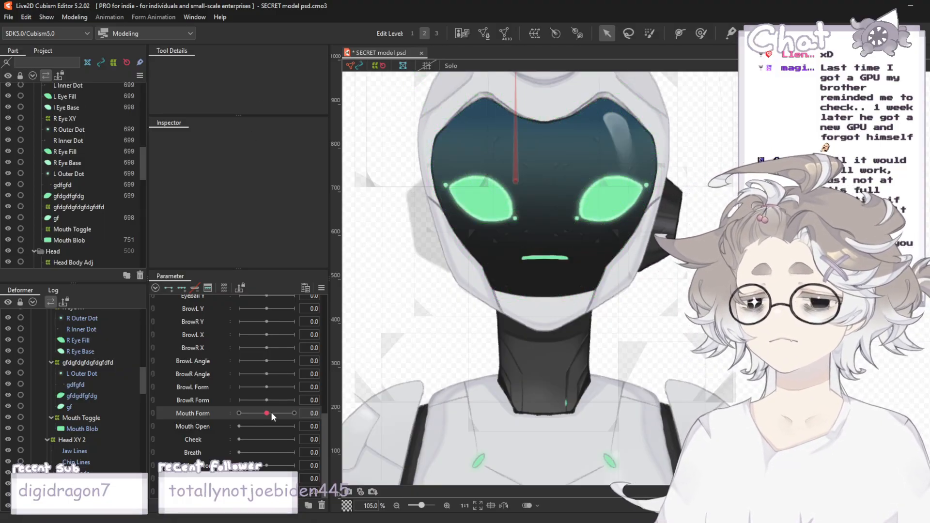
left_click(58, 240)
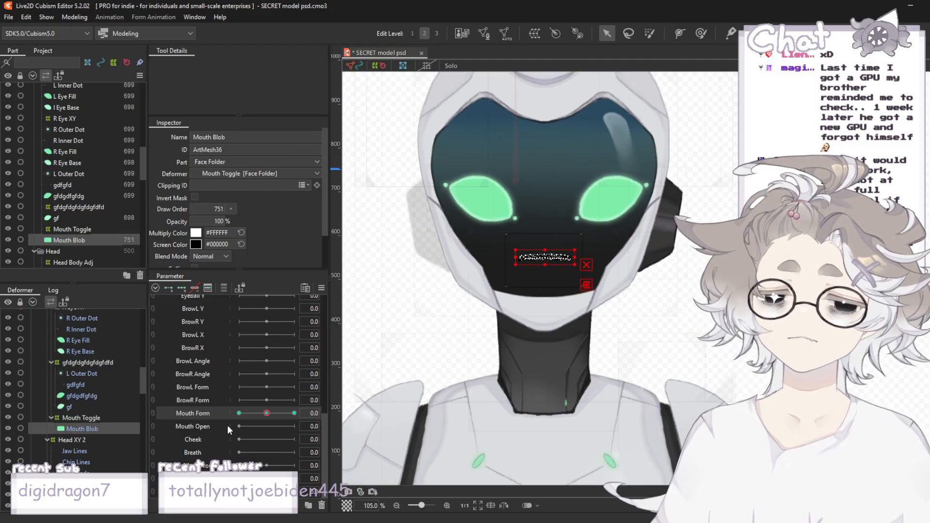
left_click(239, 413)
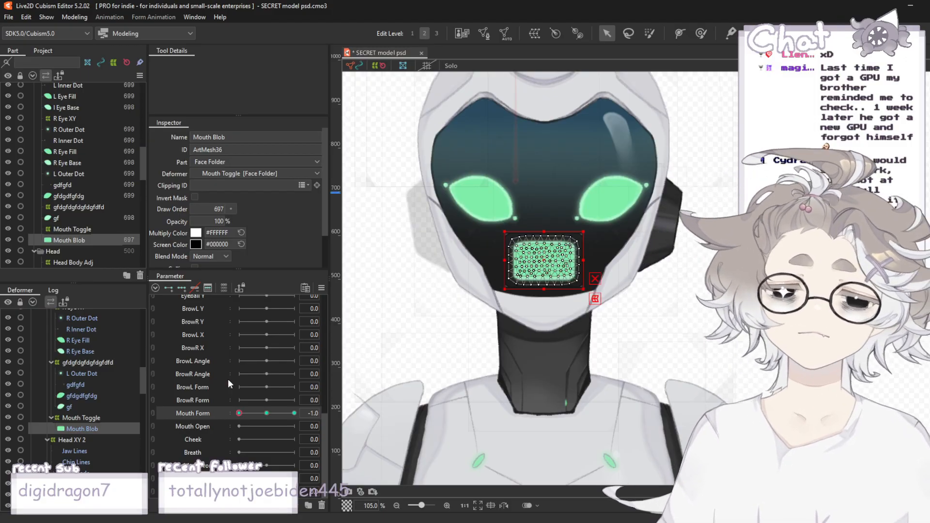
key("ctrl+v")
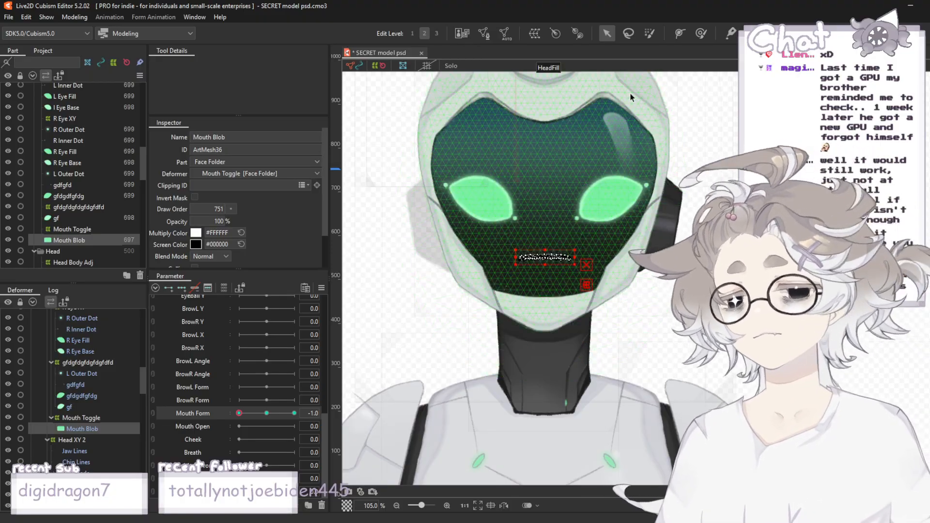
- Bend both ends of Mouth Blob downward at Mouth Form -1.0 with the Deform Brush at 64.2 px
left_click(701, 34)
scroll(536, 246, "up", 3)
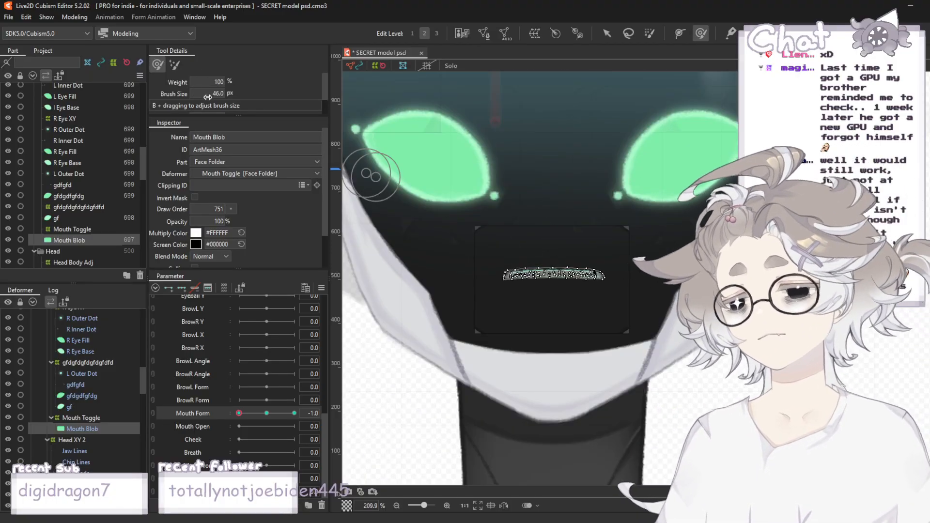
key("b")
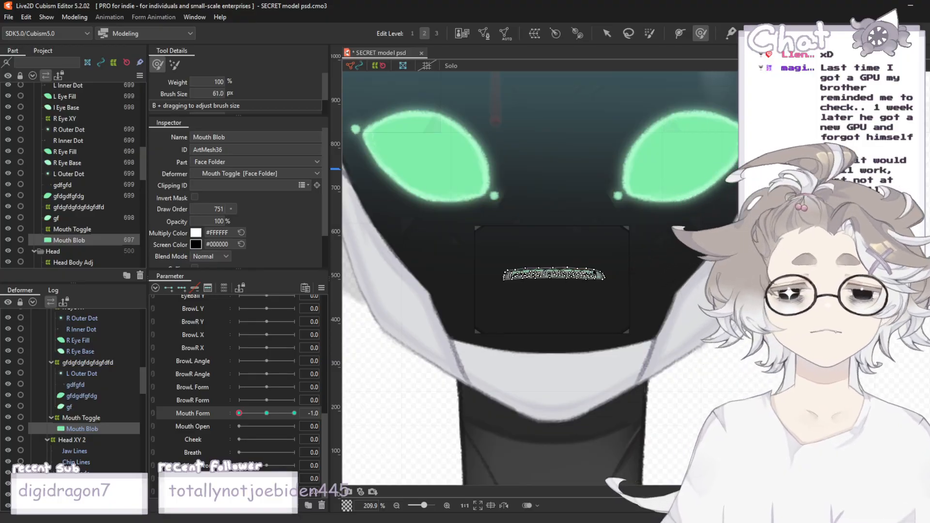
left_click_drag(261, 101, 265, 102)
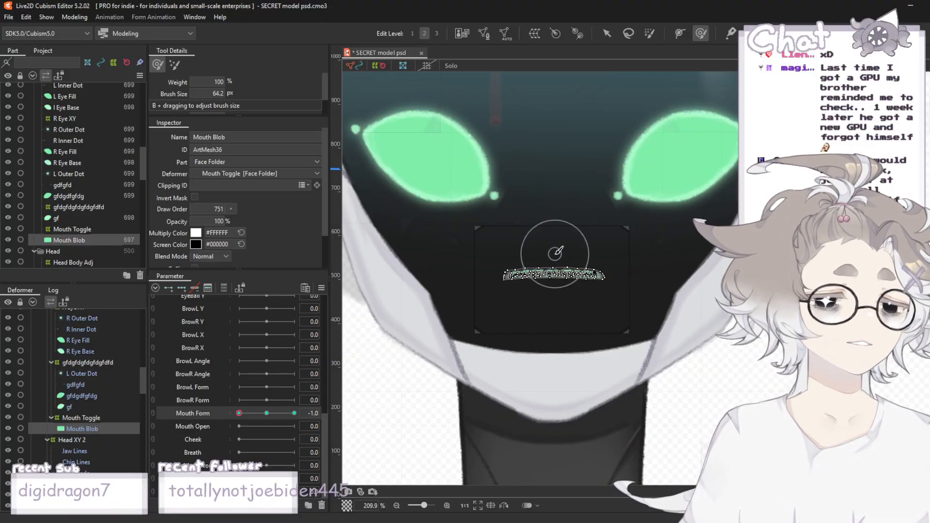
scroll(529, 305, "up", 2)
left_click_drag(494, 252, 495, 258)
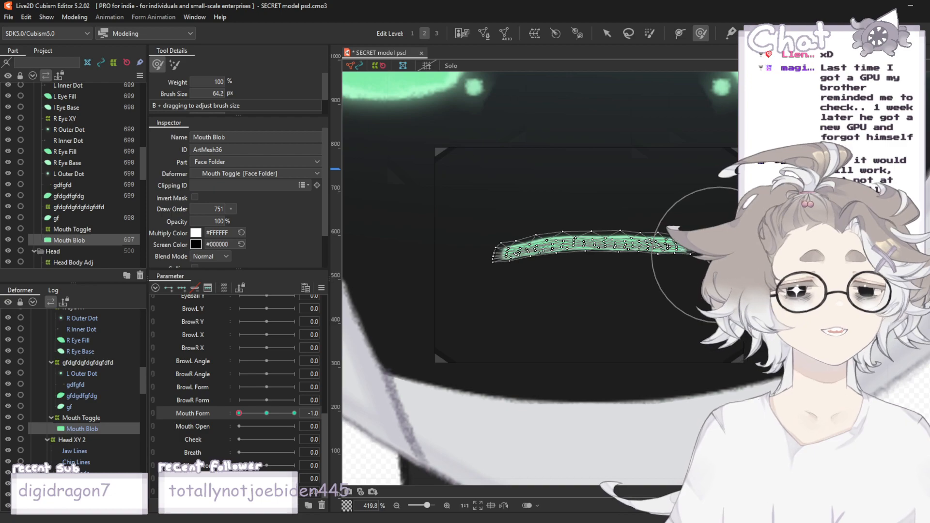
scroll(700, 240, "up", 1)
left_click_drag(703, 238, 714, 259)
scroll(714, 259, "down", 1)
scroll(633, 263, "up", 1)
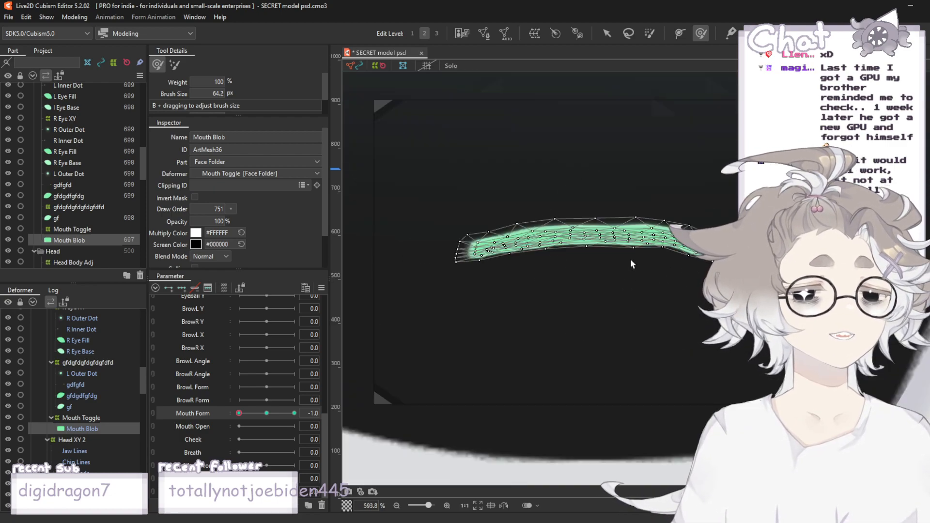
- Round out the frown by lowering Mouth Blob's left end and nudging its middle upward, and clear the selection
left_click_drag(412, 236, 412, 248)
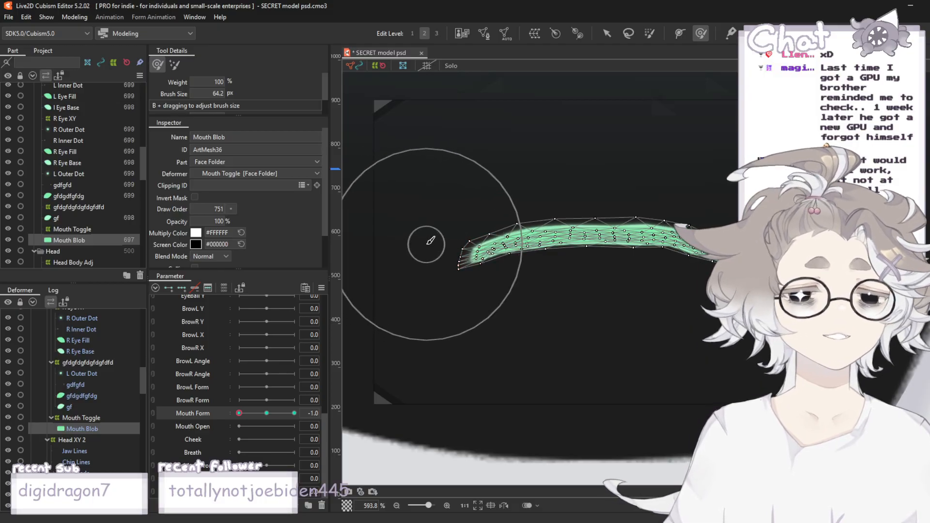
scroll(706, 254, "down", 1)
scroll(634, 238, "up", 1)
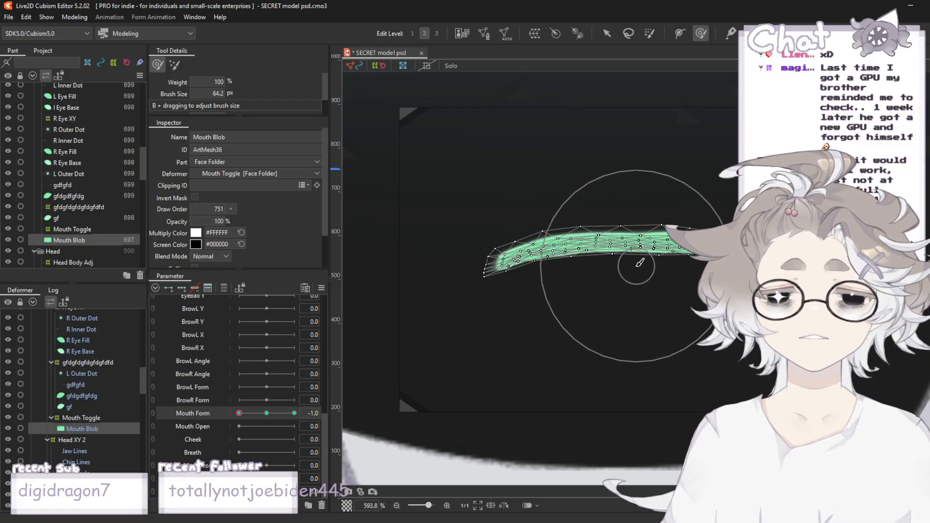
left_click_drag(629, 263, 625, 257)
scroll(592, 257, "down", 1)
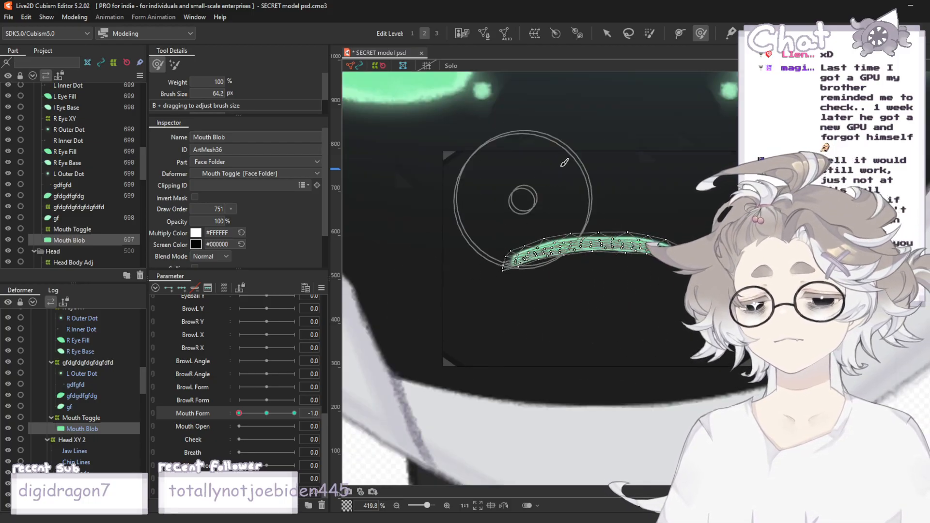
left_click(607, 33)
scroll(611, 194, "down", 3)
left_click(760, 265)
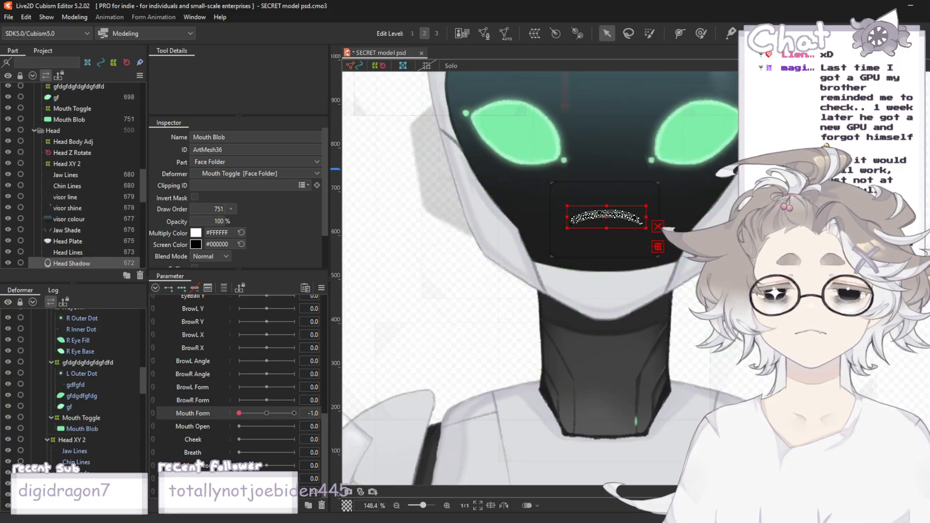
scroll(759, 266, "down", 3)
left_click(789, 233)
- Scrub Mouth Form between neutral and frown to inspect the mouth's movement, leaving it at -1.0
scroll(790, 233, "up", 2)
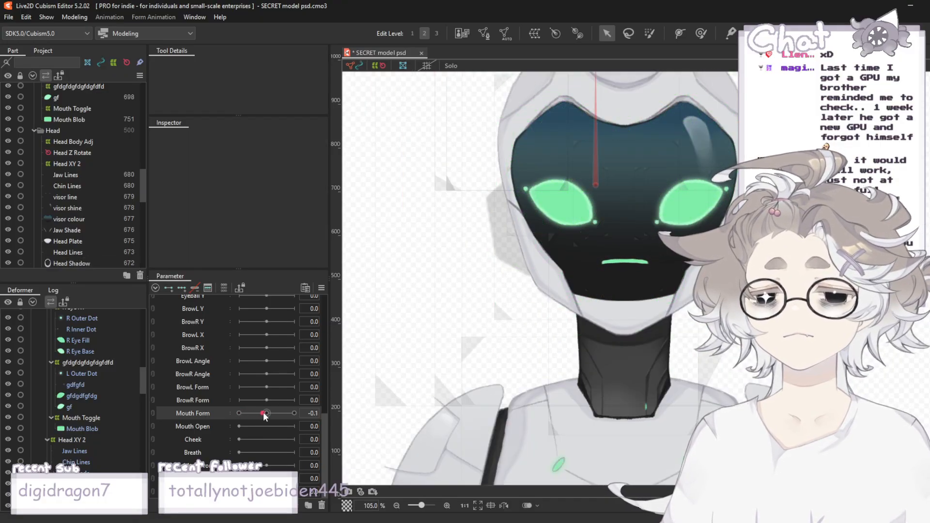
left_click_drag(264, 414, 175, 417)
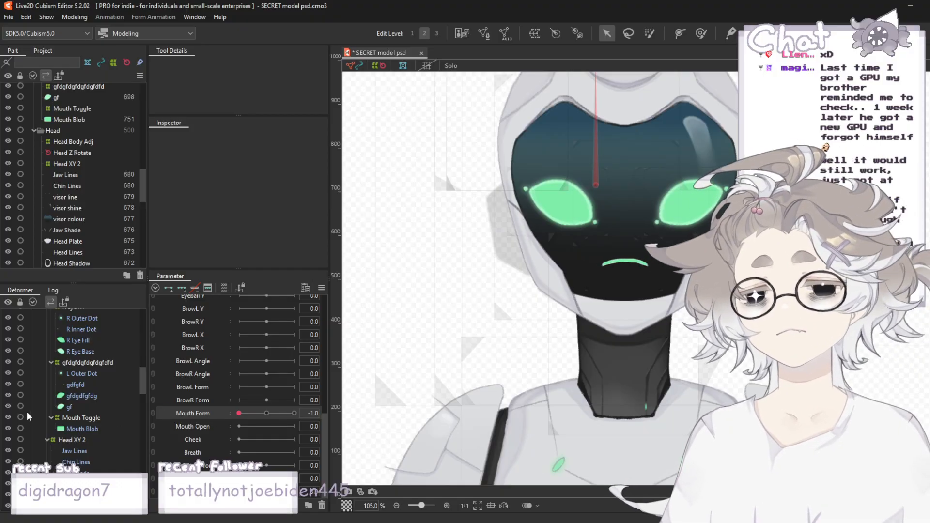
scroll(687, 276, "up", 5)
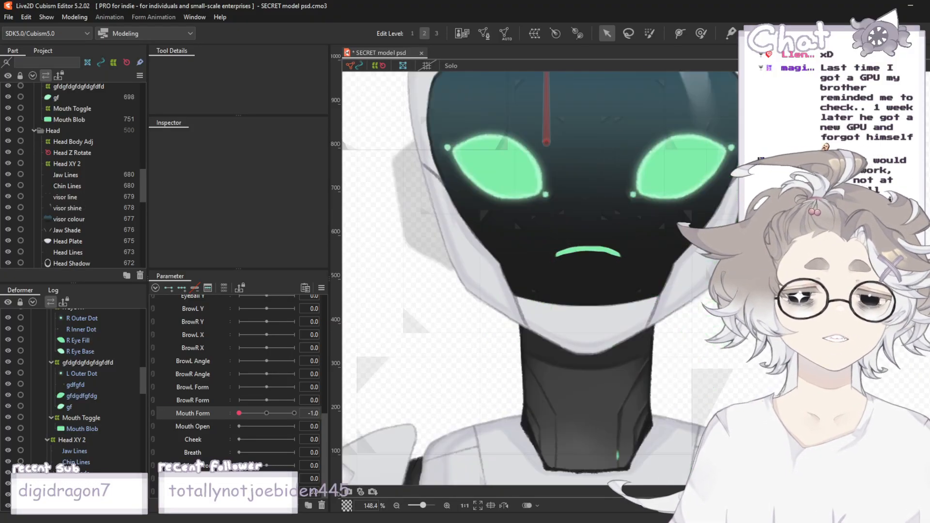
scroll(70, 136, "up", 4)
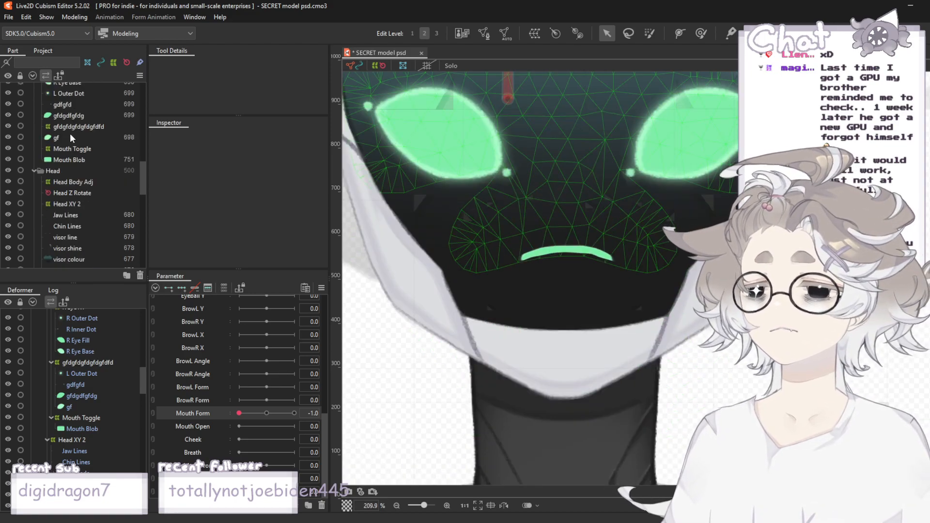
scroll(70, 139, "up", 3)
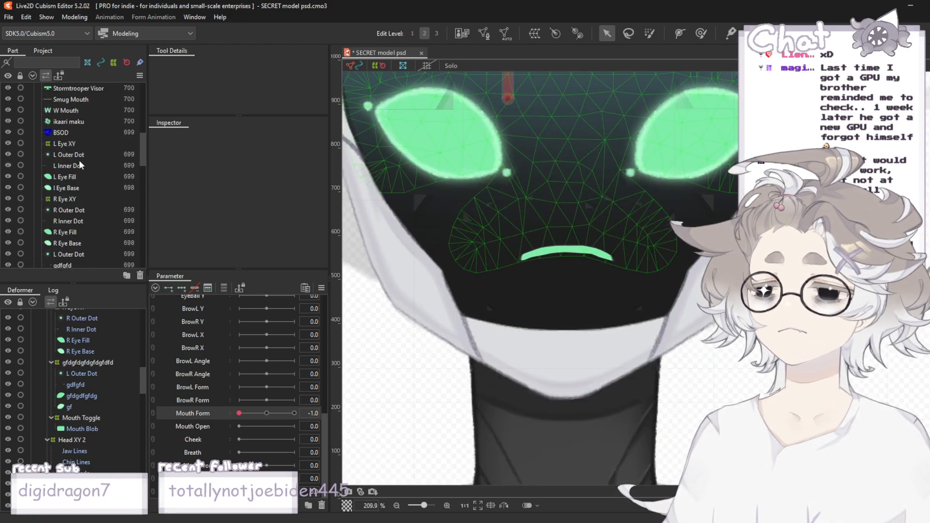
- Find Mouth Blob among the face parts, examine its frown mesh up close with the Deform Brush active, and clear the selection
left_click(78, 158)
scroll(83, 163, "down", 4)
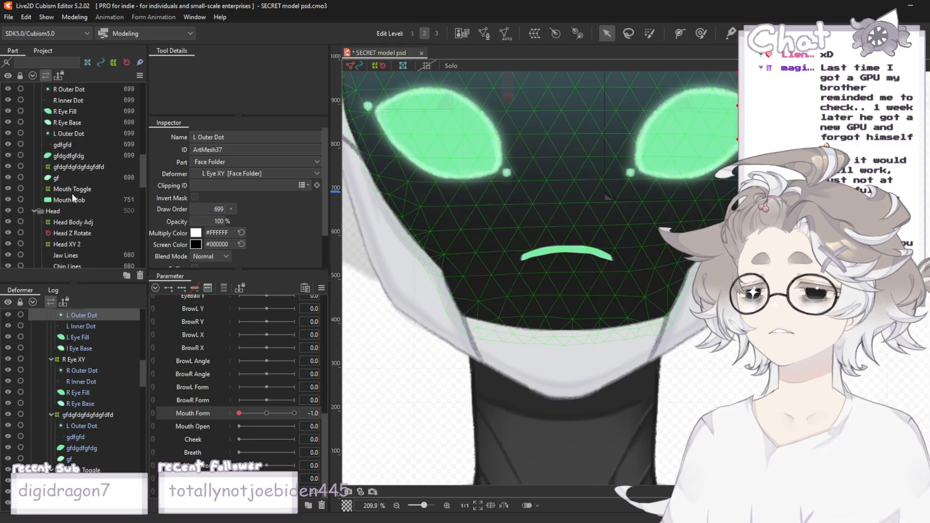
left_click(72, 146)
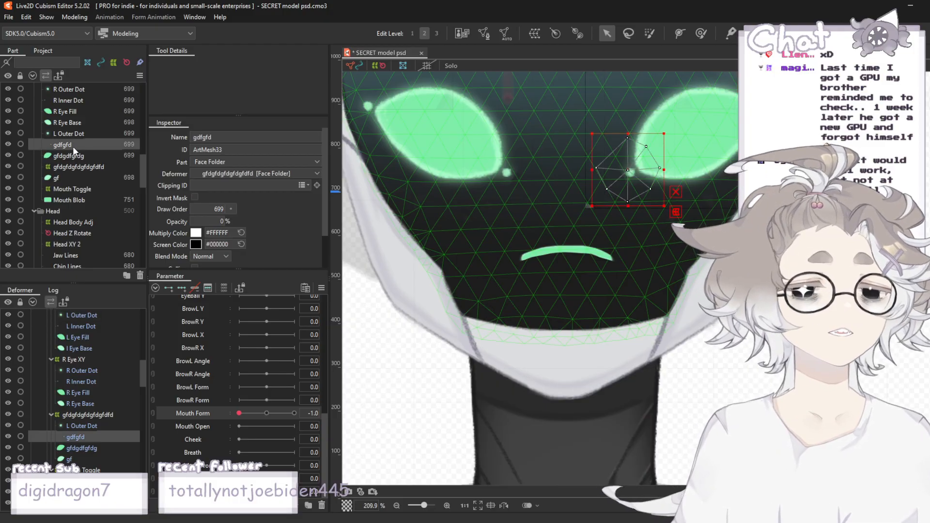
left_click(93, 202)
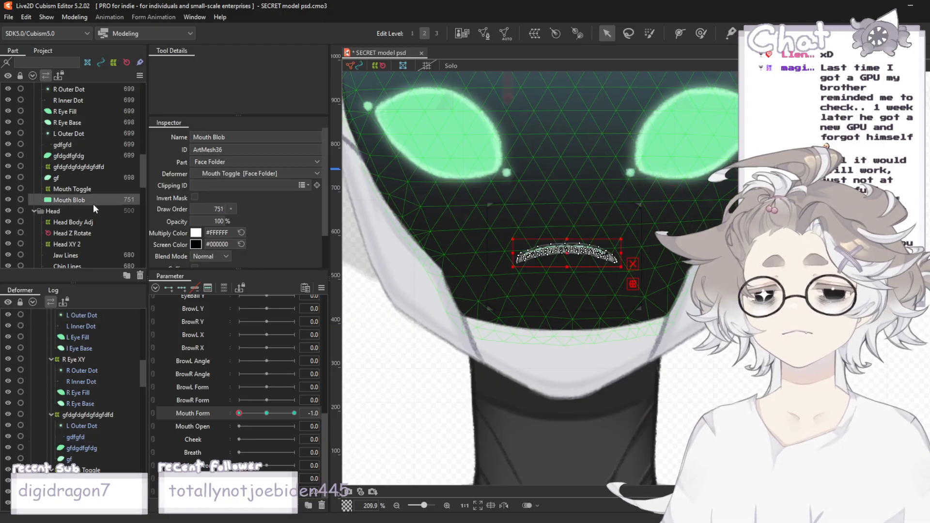
left_click(701, 34)
scroll(529, 206, "up", 5)
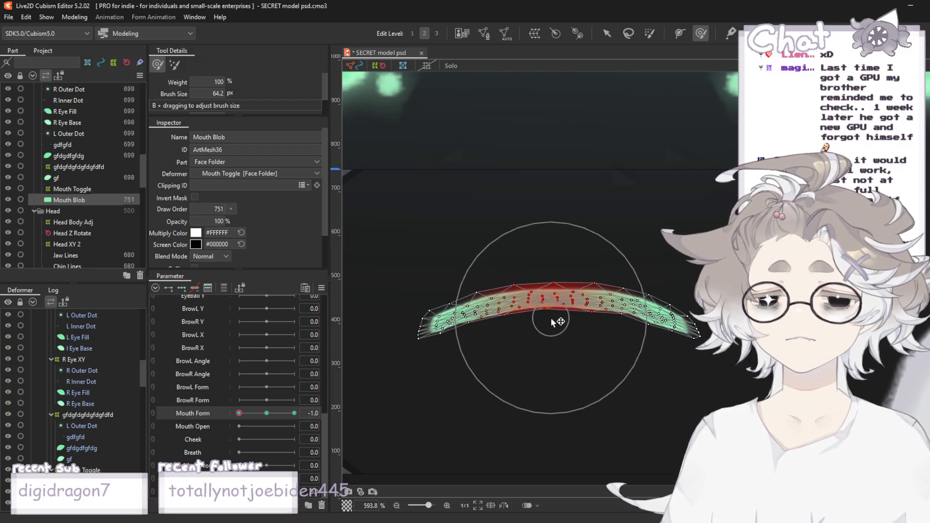
scroll(551, 318, "down", 3)
scroll(596, 303, "down", 4)
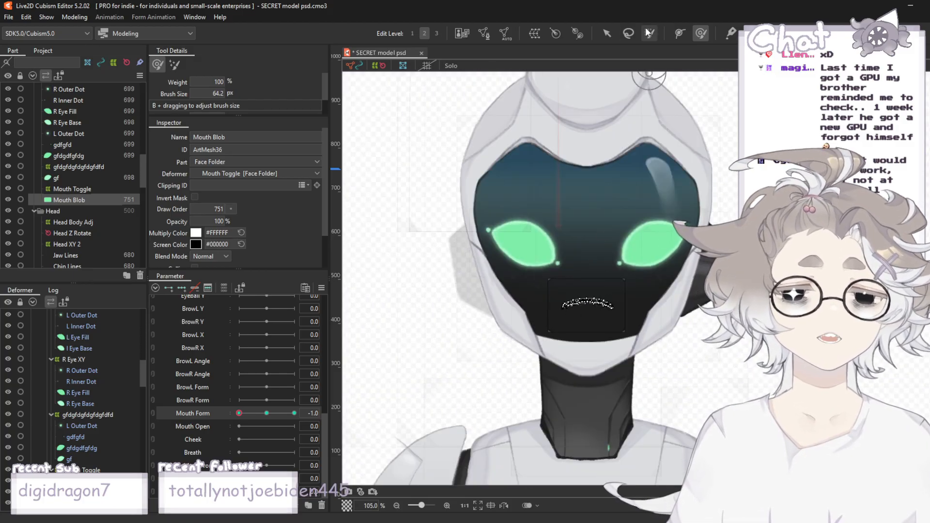
left_click(606, 33)
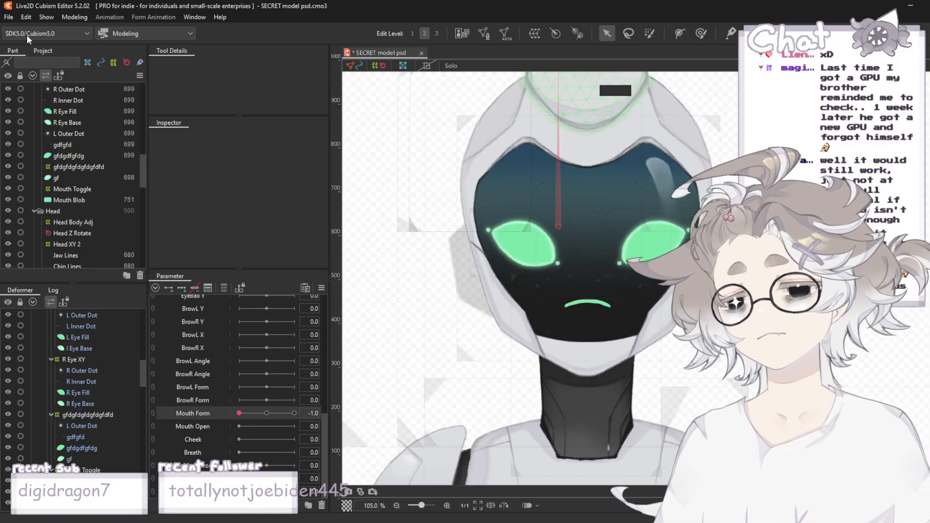
- Check the frown on the whole figure and save the model file
scroll(559, 179, "down", 5)
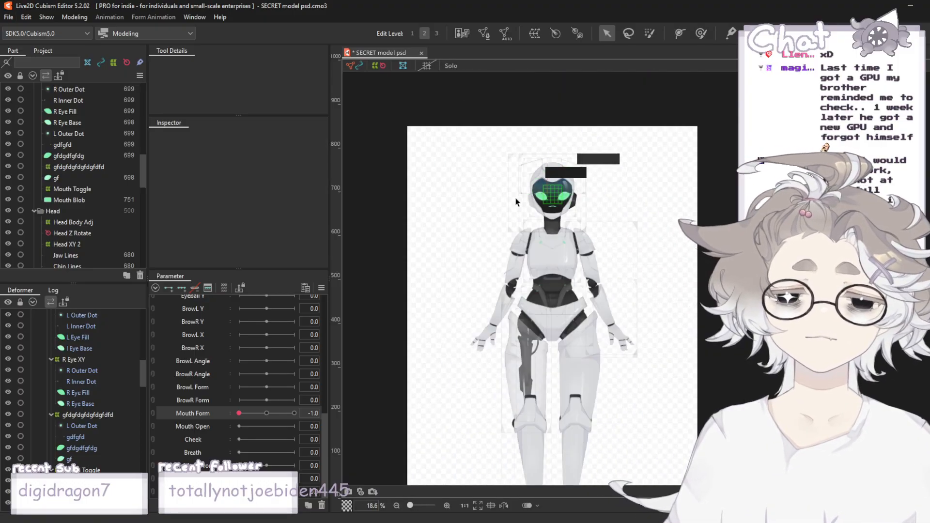
scroll(574, 198, "up", 3)
scroll(556, 153, "up", 2)
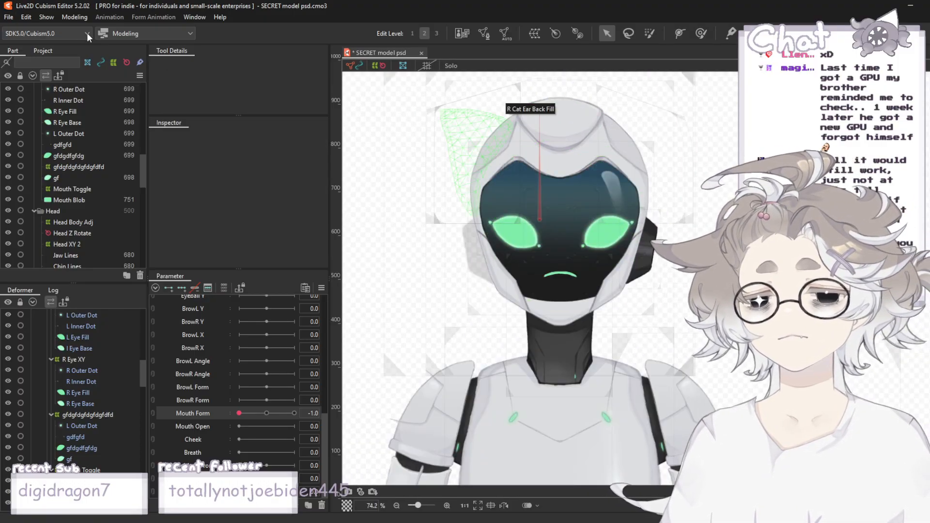
left_click(8, 17)
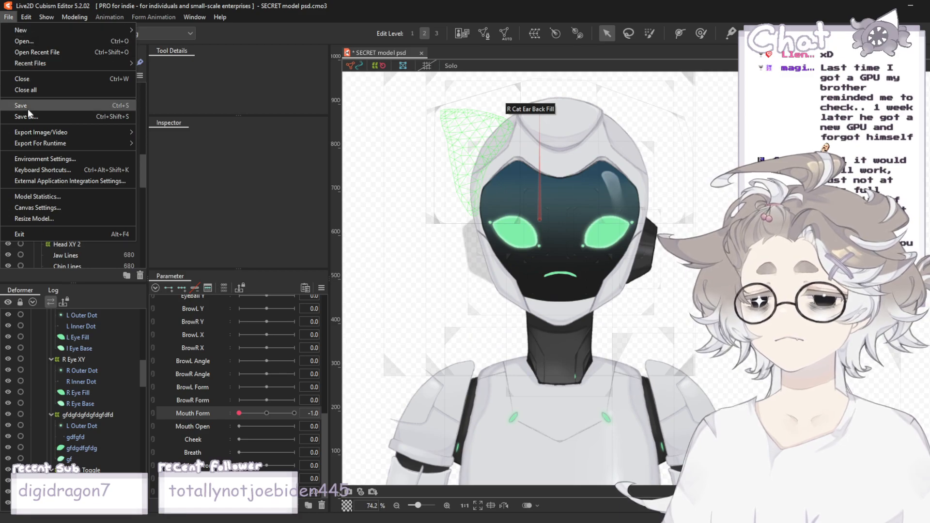
left_click(27, 107)
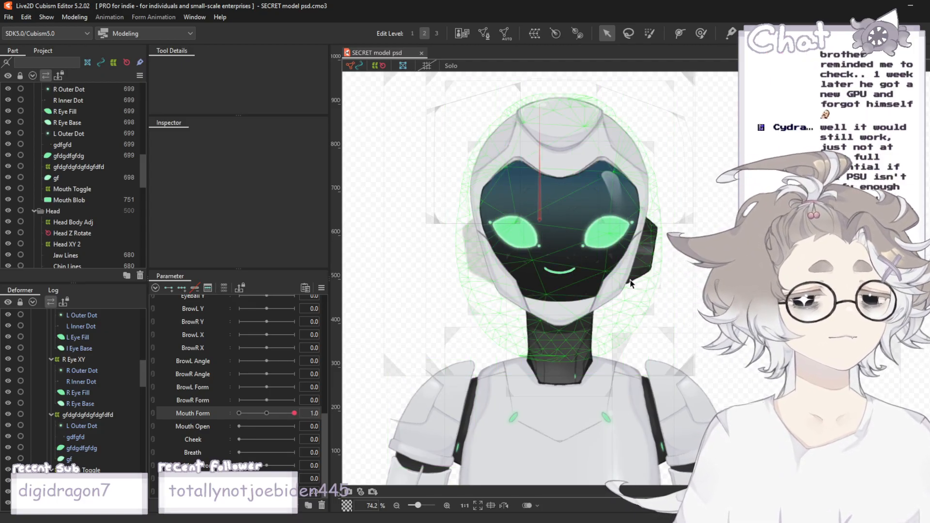
- Scrub Mouth Form between 0.0 and 1.0 to check the smile, leave it at 1.0, and save the model again
scroll(608, 296, "up", 2)
left_click(266, 413)
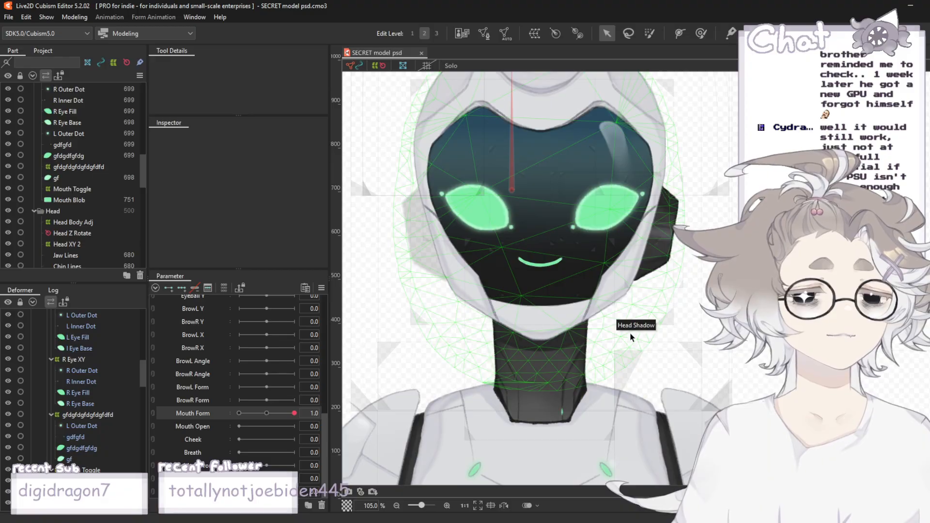
left_click(268, 413)
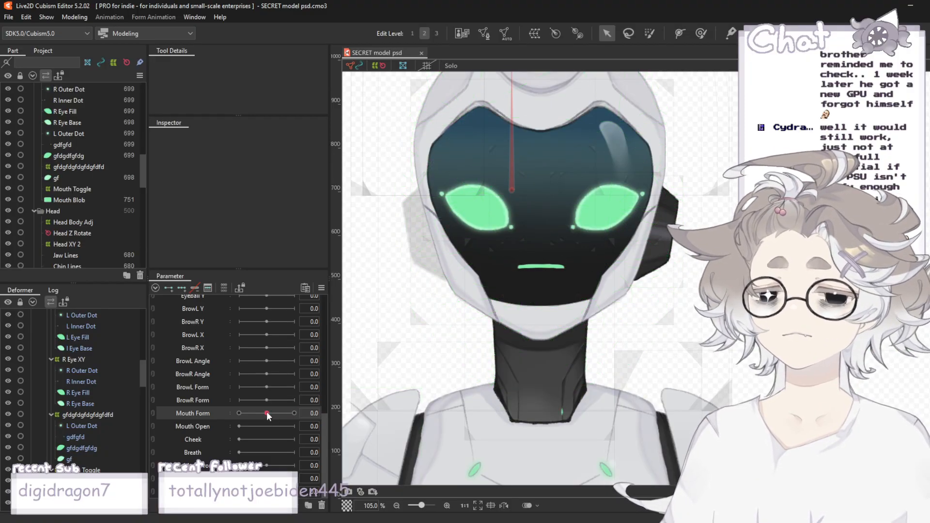
left_click_drag(268, 412, 349, 430)
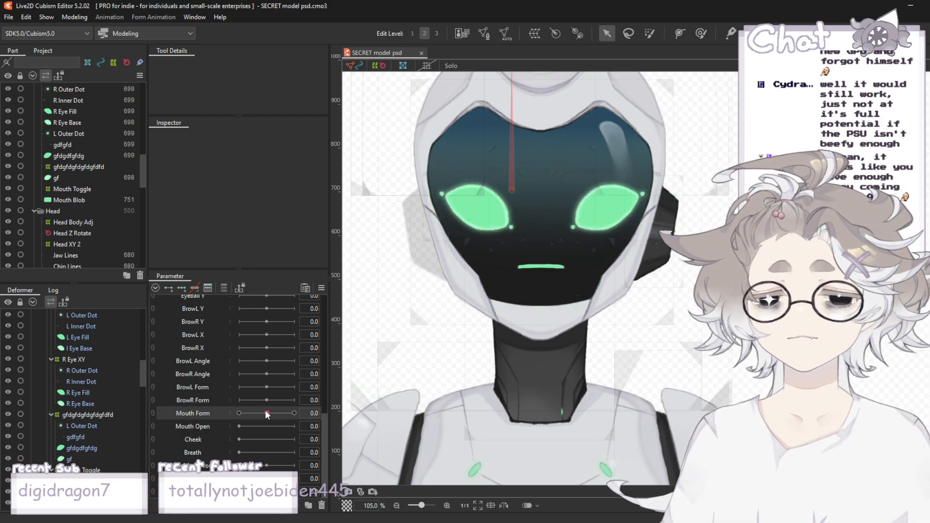
left_click_drag(266, 412, 296, 421)
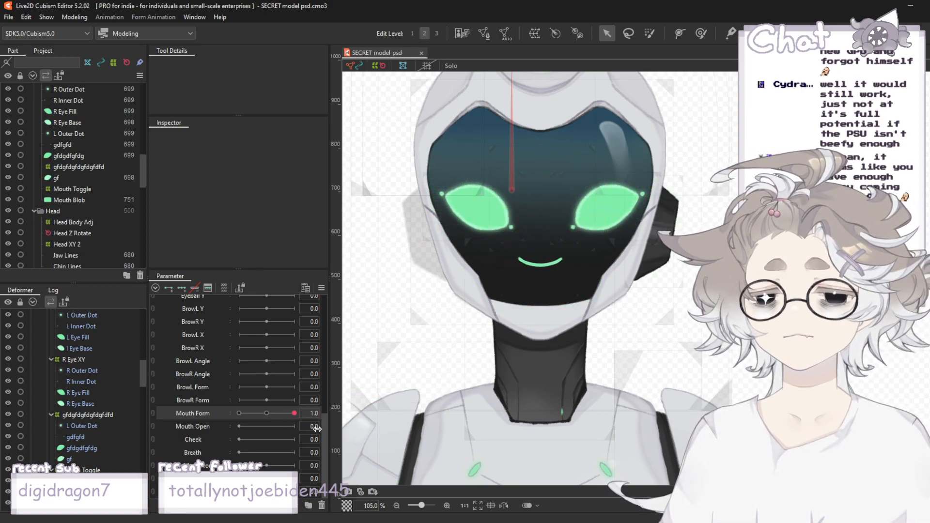
left_click(4, 17)
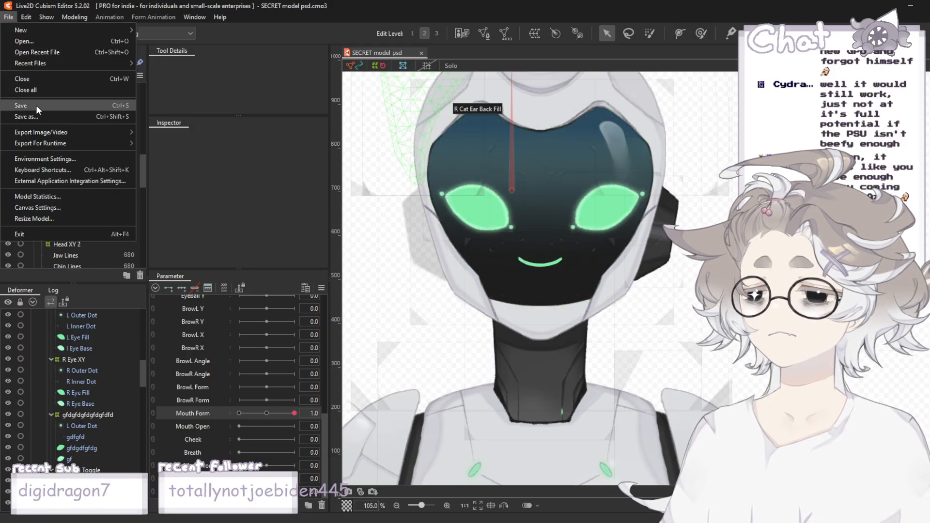
left_click(36, 106)
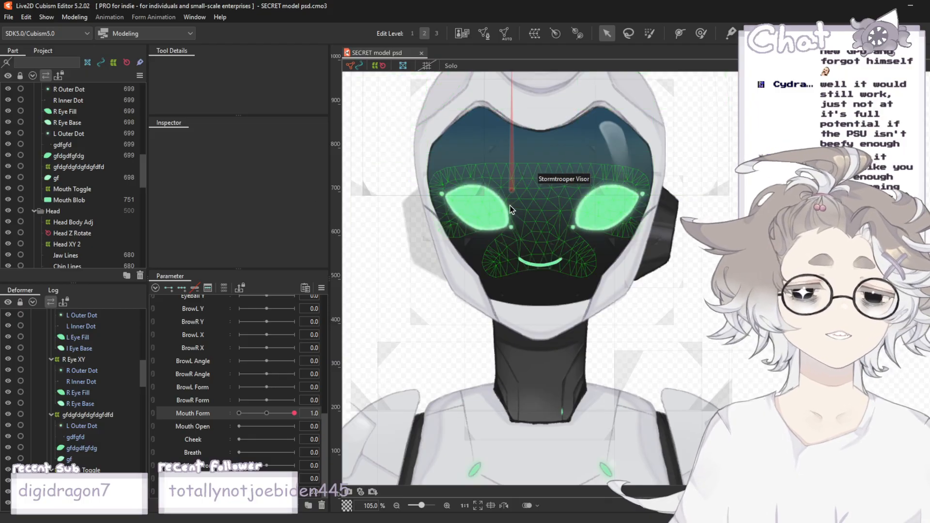
scroll(533, 213, "up", 3)
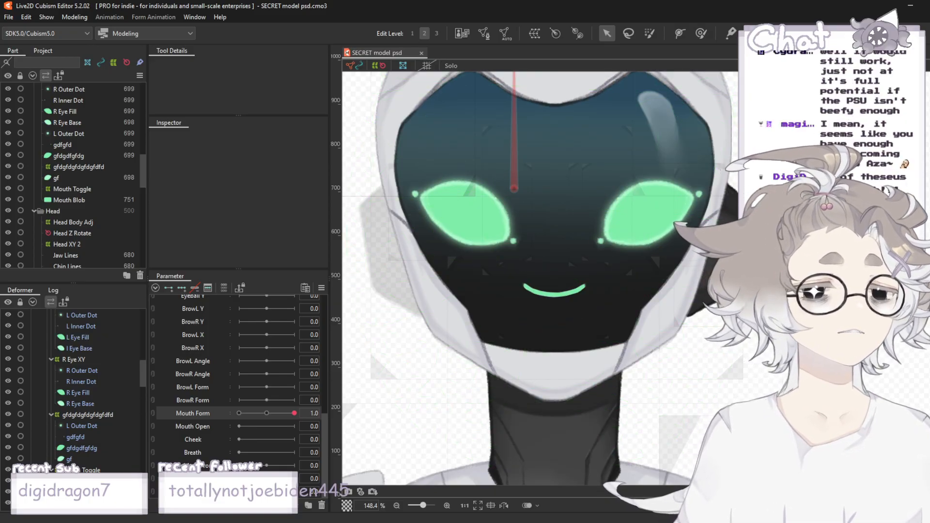
scroll(692, 210, "down", 3)
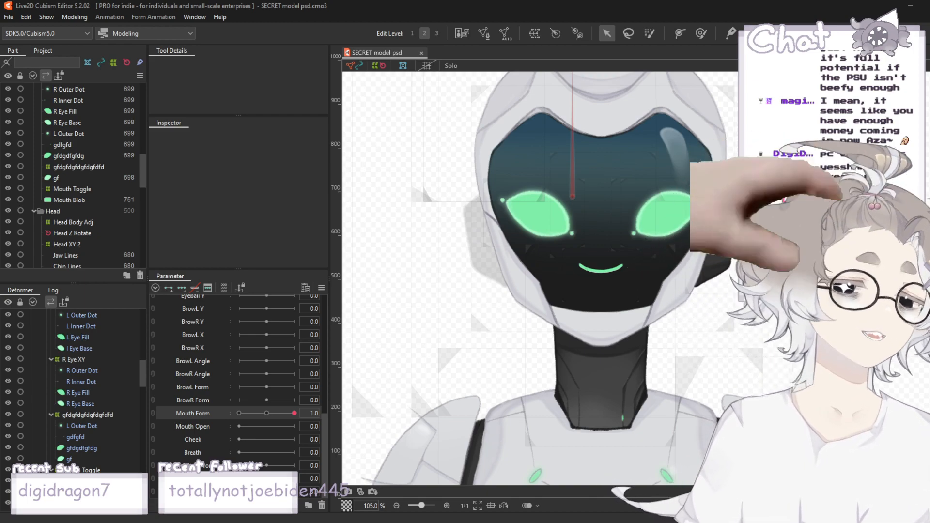
scroll(789, 225, "down", 2)
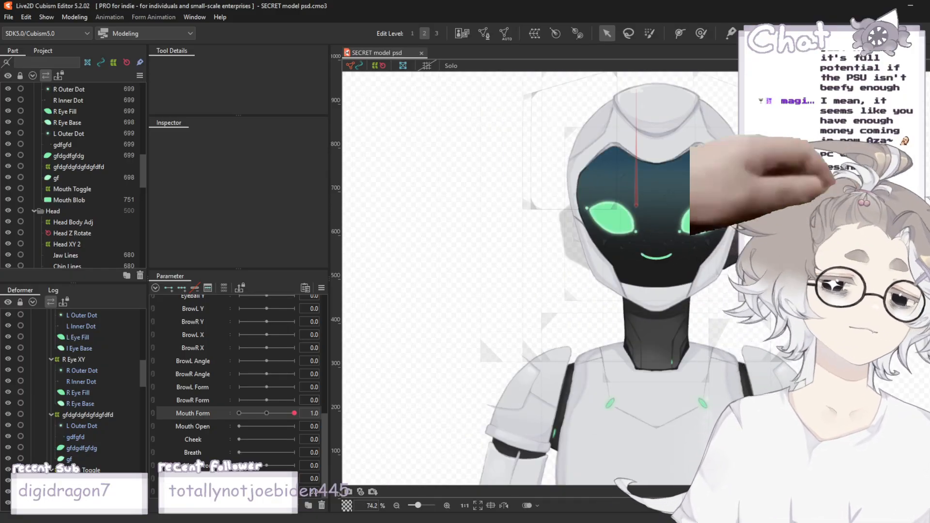
scroll(826, 221, "up", 2)
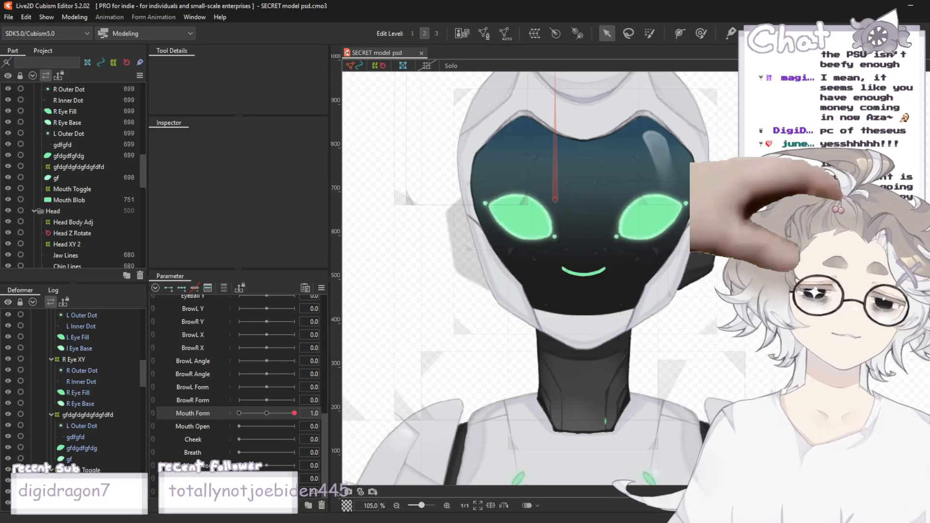
- Preview the closed smiling eyes with the smile by setting EyeL Smile and EyeR Smile to 1.0 and EyeL Open and EyeR Open to 0.0
scroll(250, 365, "up", 3)
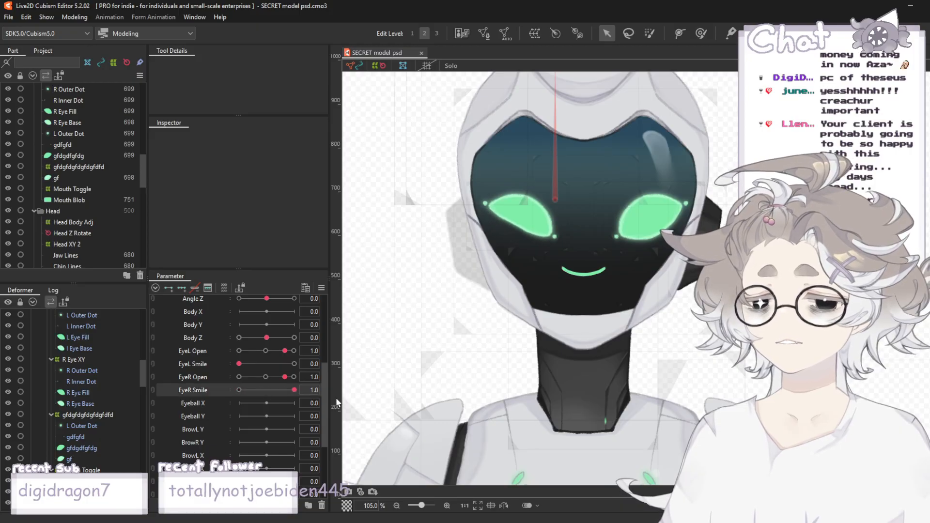
left_click_drag(283, 377, 353, 380)
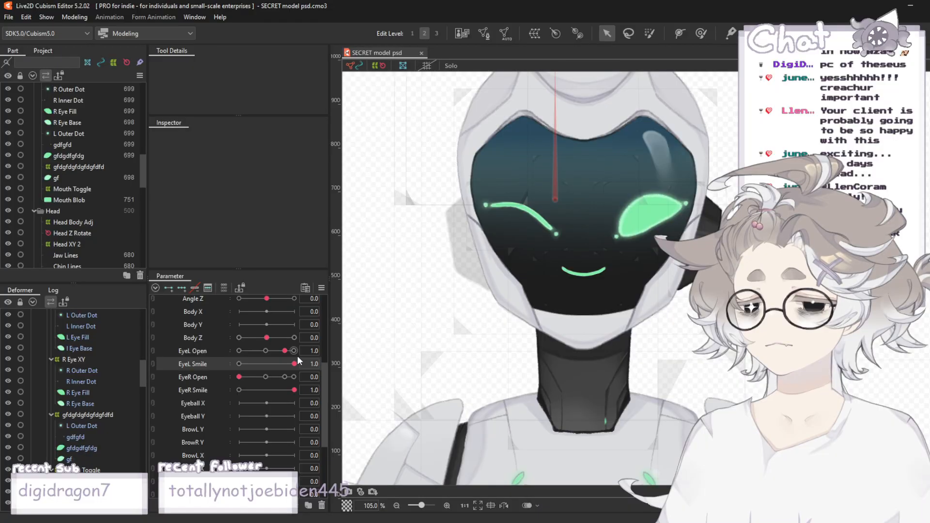
left_click_drag(283, 353, 159, 351)
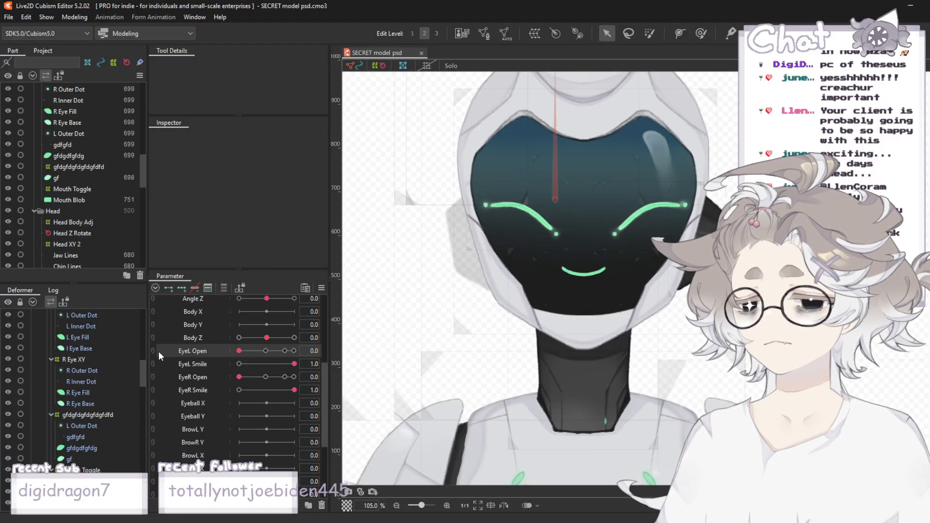
scroll(405, 213, "down", 2)
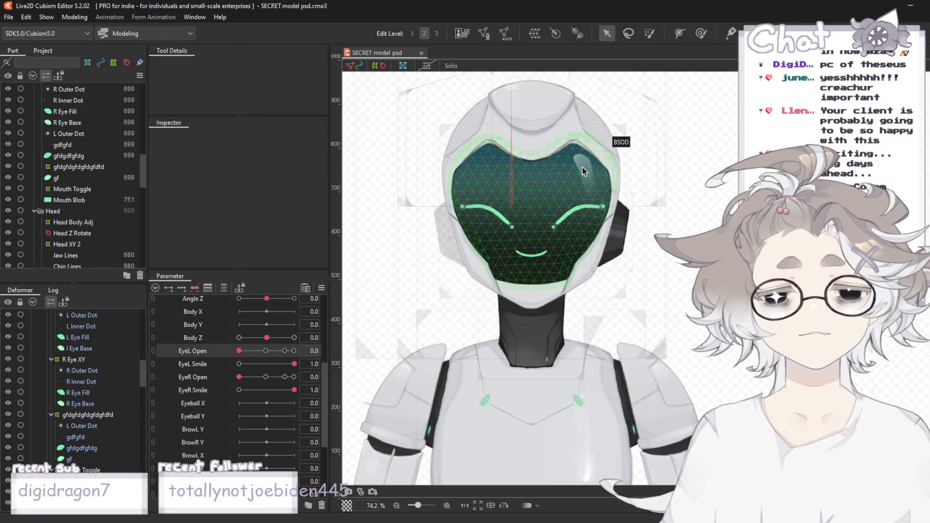
scroll(583, 167, "up", 2)
scroll(591, 176, "down", 2)
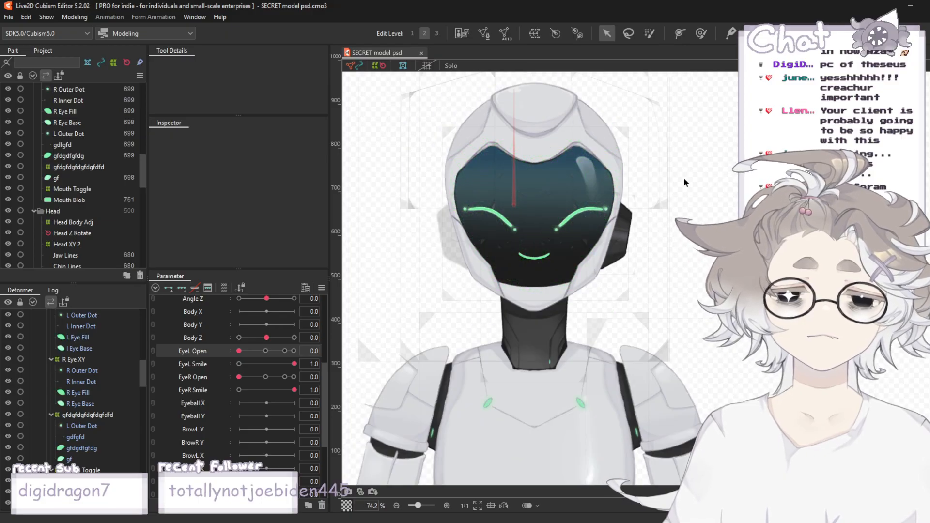
scroll(588, 148, "up", 2)
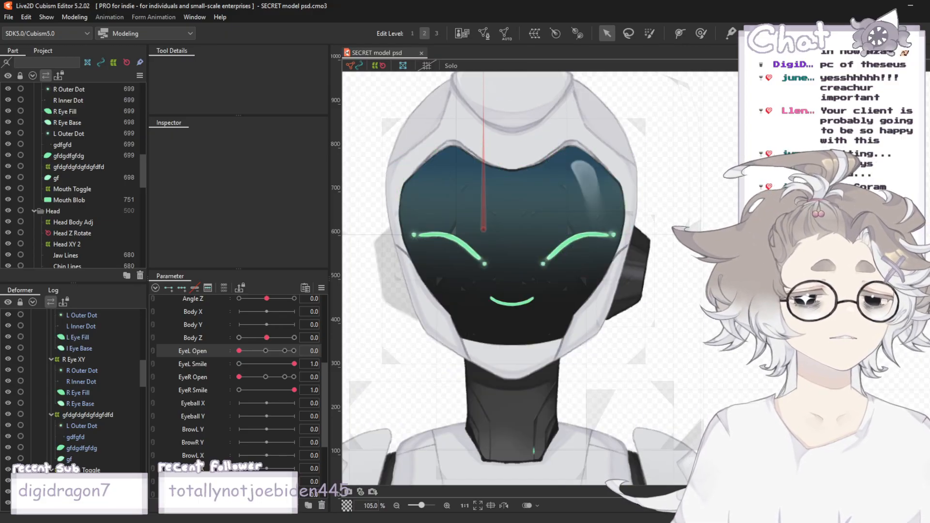